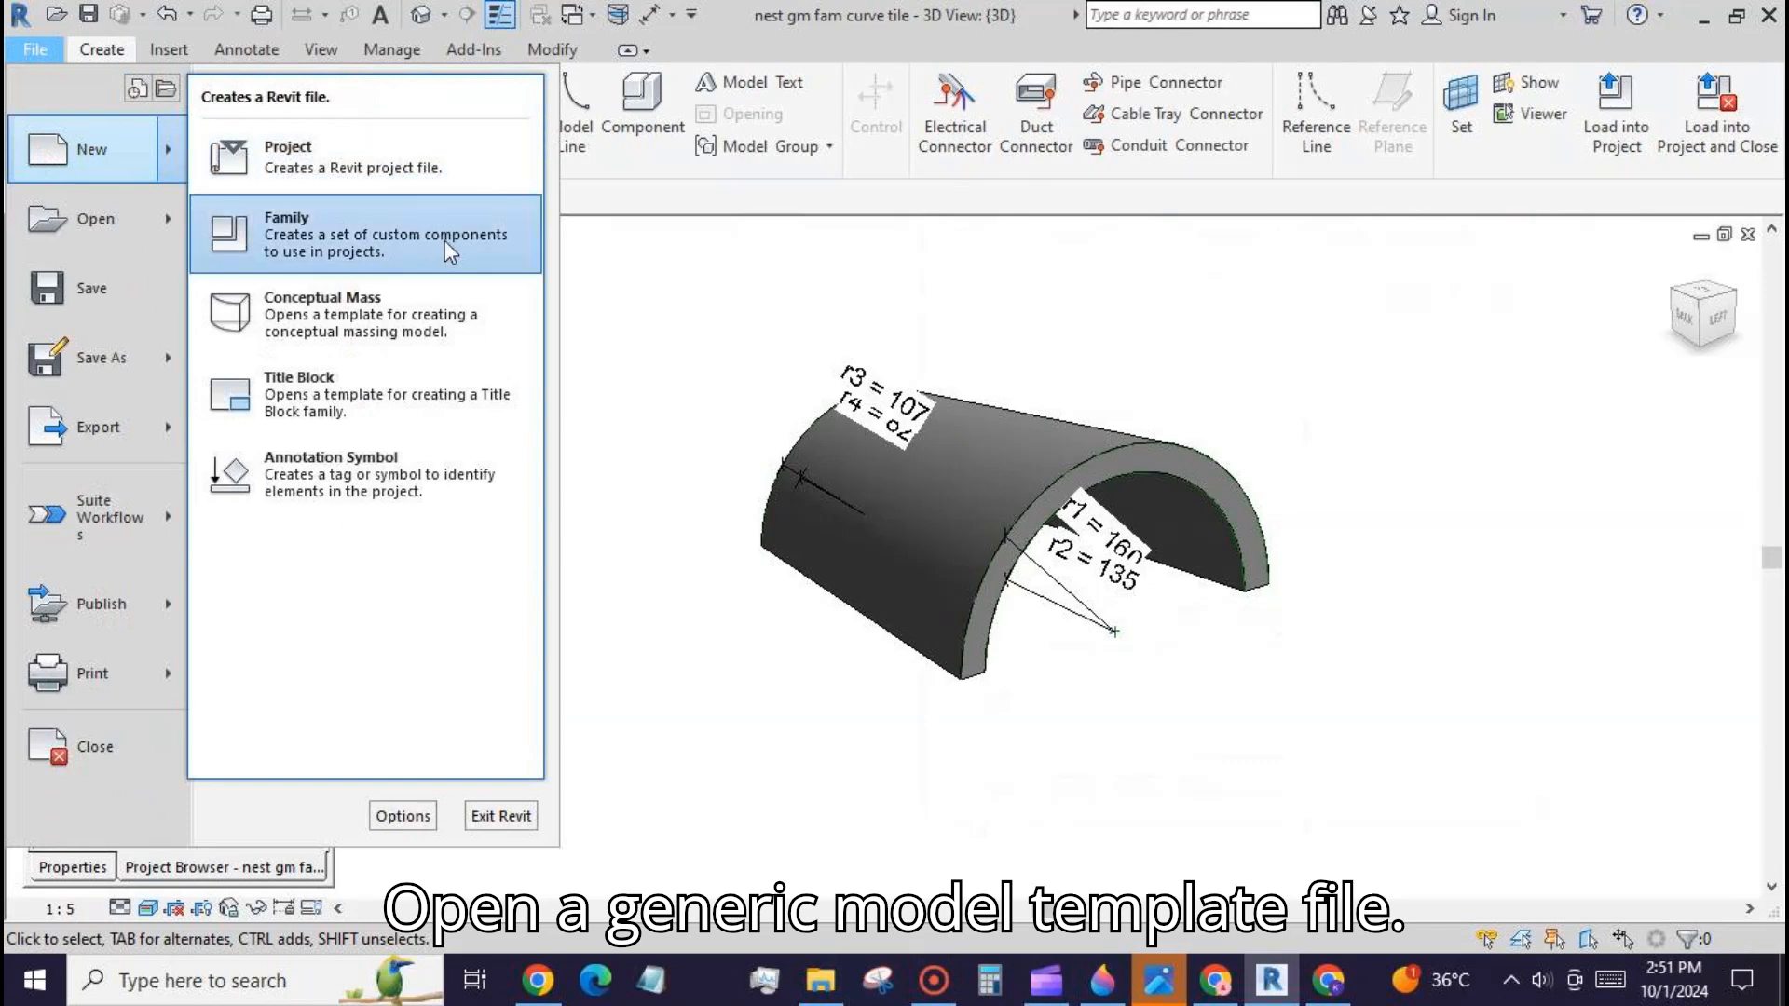
Step: Create a new family from the Metric Generic Model template
{"action": "left_click", "coordinate": [444, 244]}
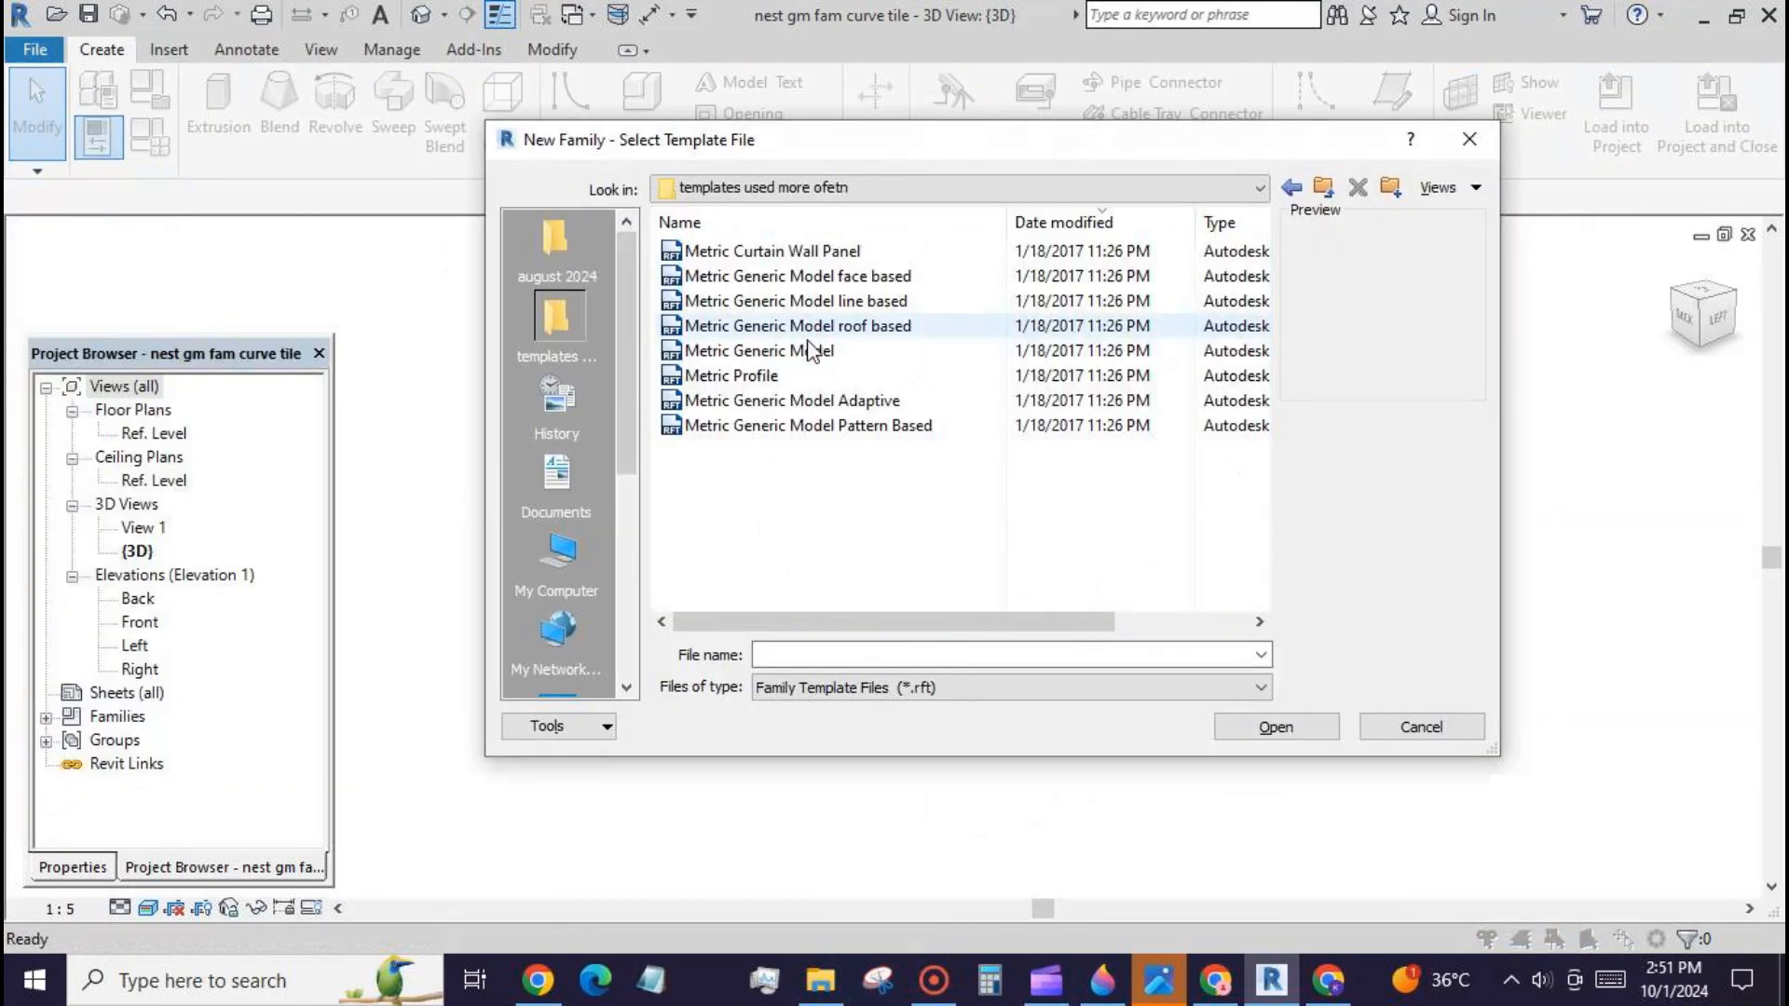
{"action": "left_click", "coordinate": [810, 354]}
{"action": "left_click", "coordinate": [1263, 726]}
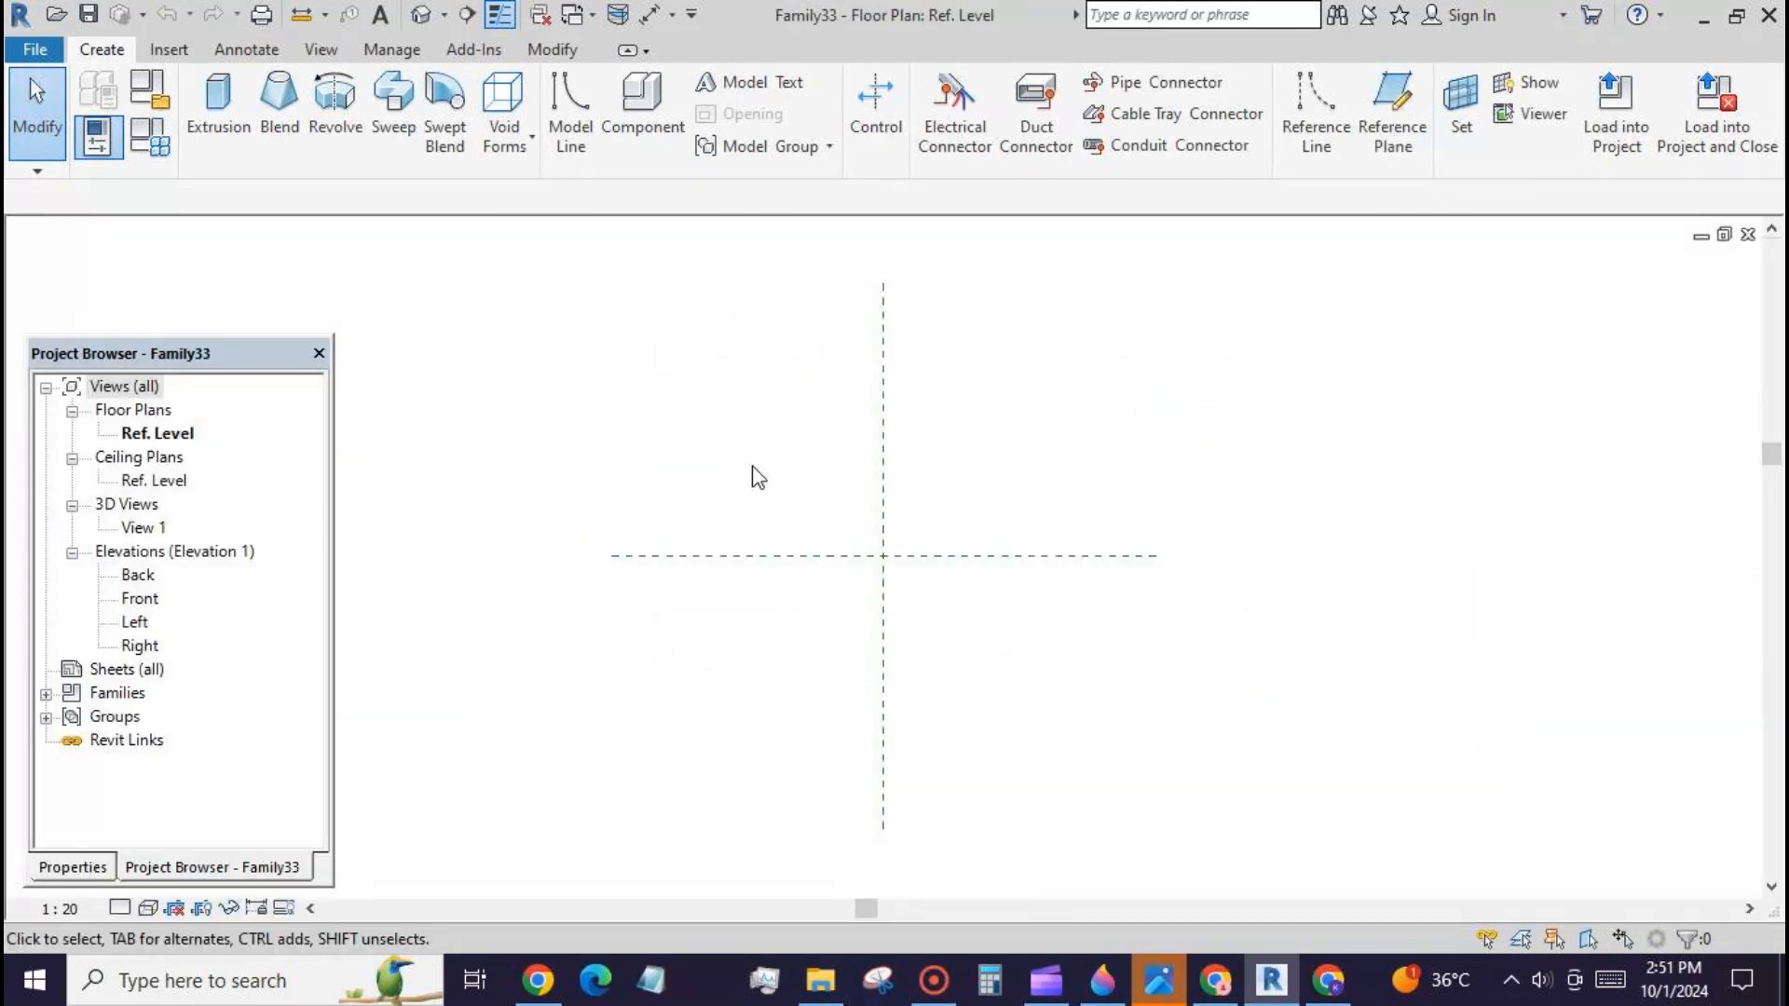
Step: Draw two vertical reference planes in the Ref. Level plan, about 610 mm left and 640 mm right of the centre plane
{"action": "left_click", "coordinate": [1393, 102]}
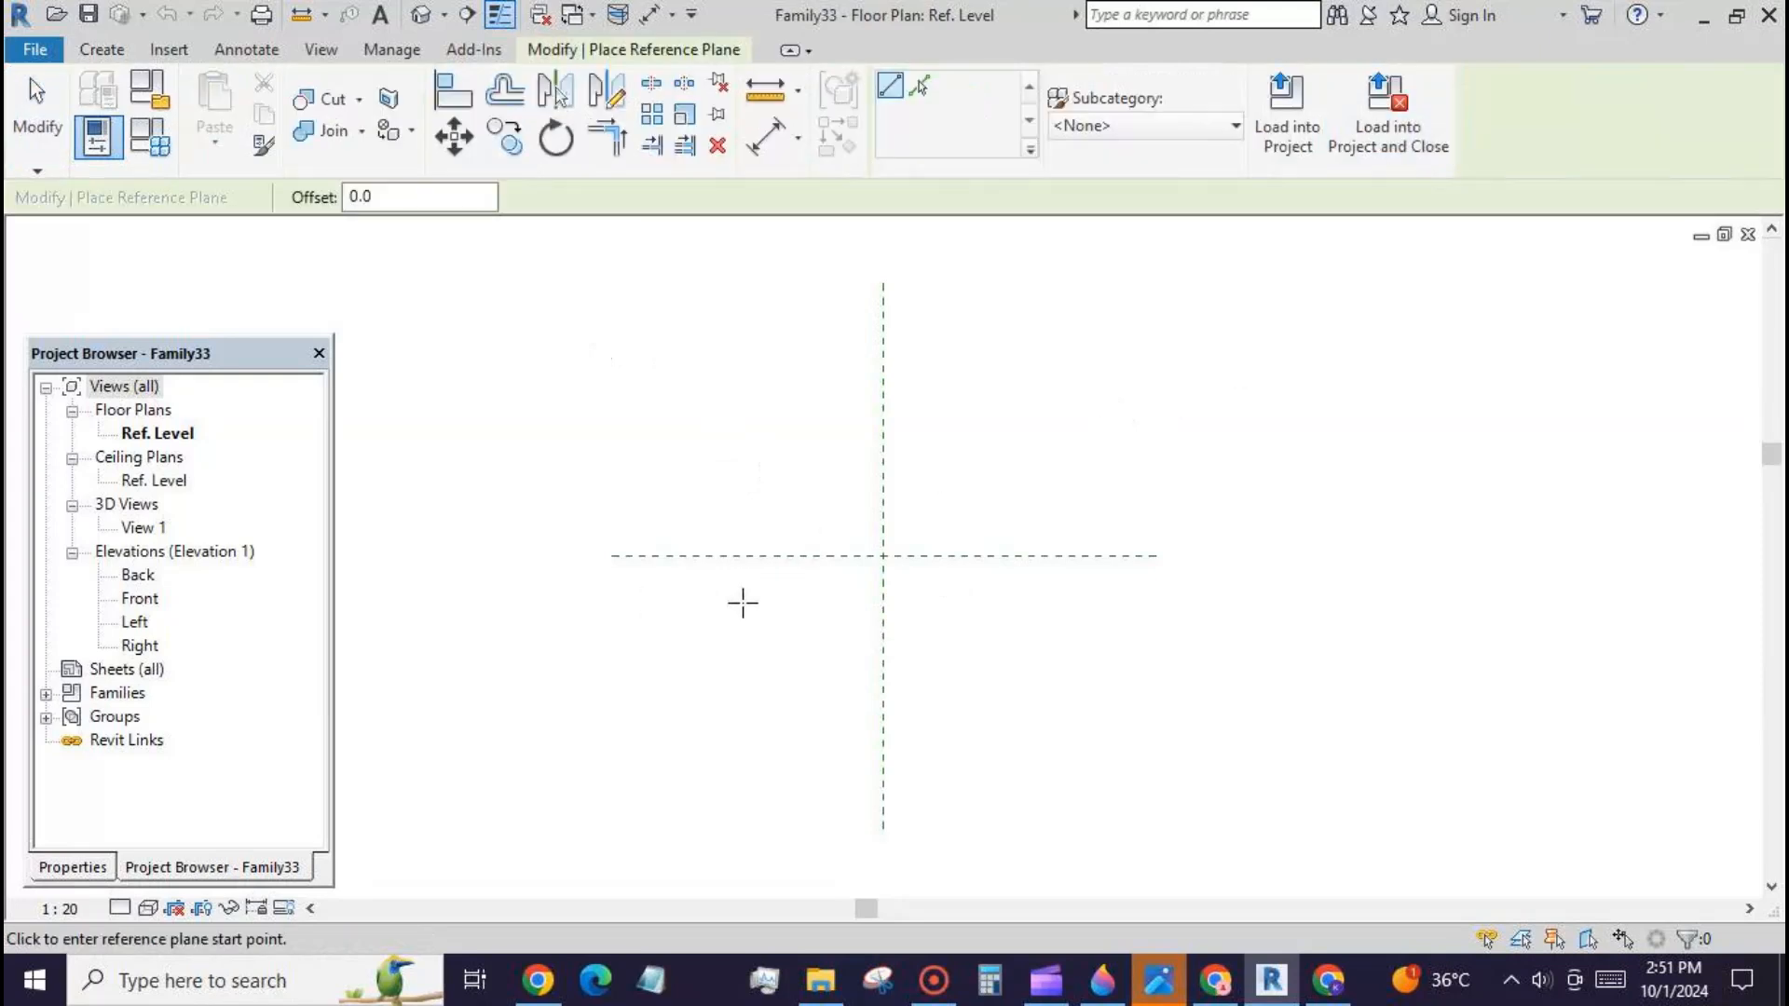
{"action": "left_click", "coordinate": [798, 467]}
{"action": "left_click", "coordinate": [802, 755]}
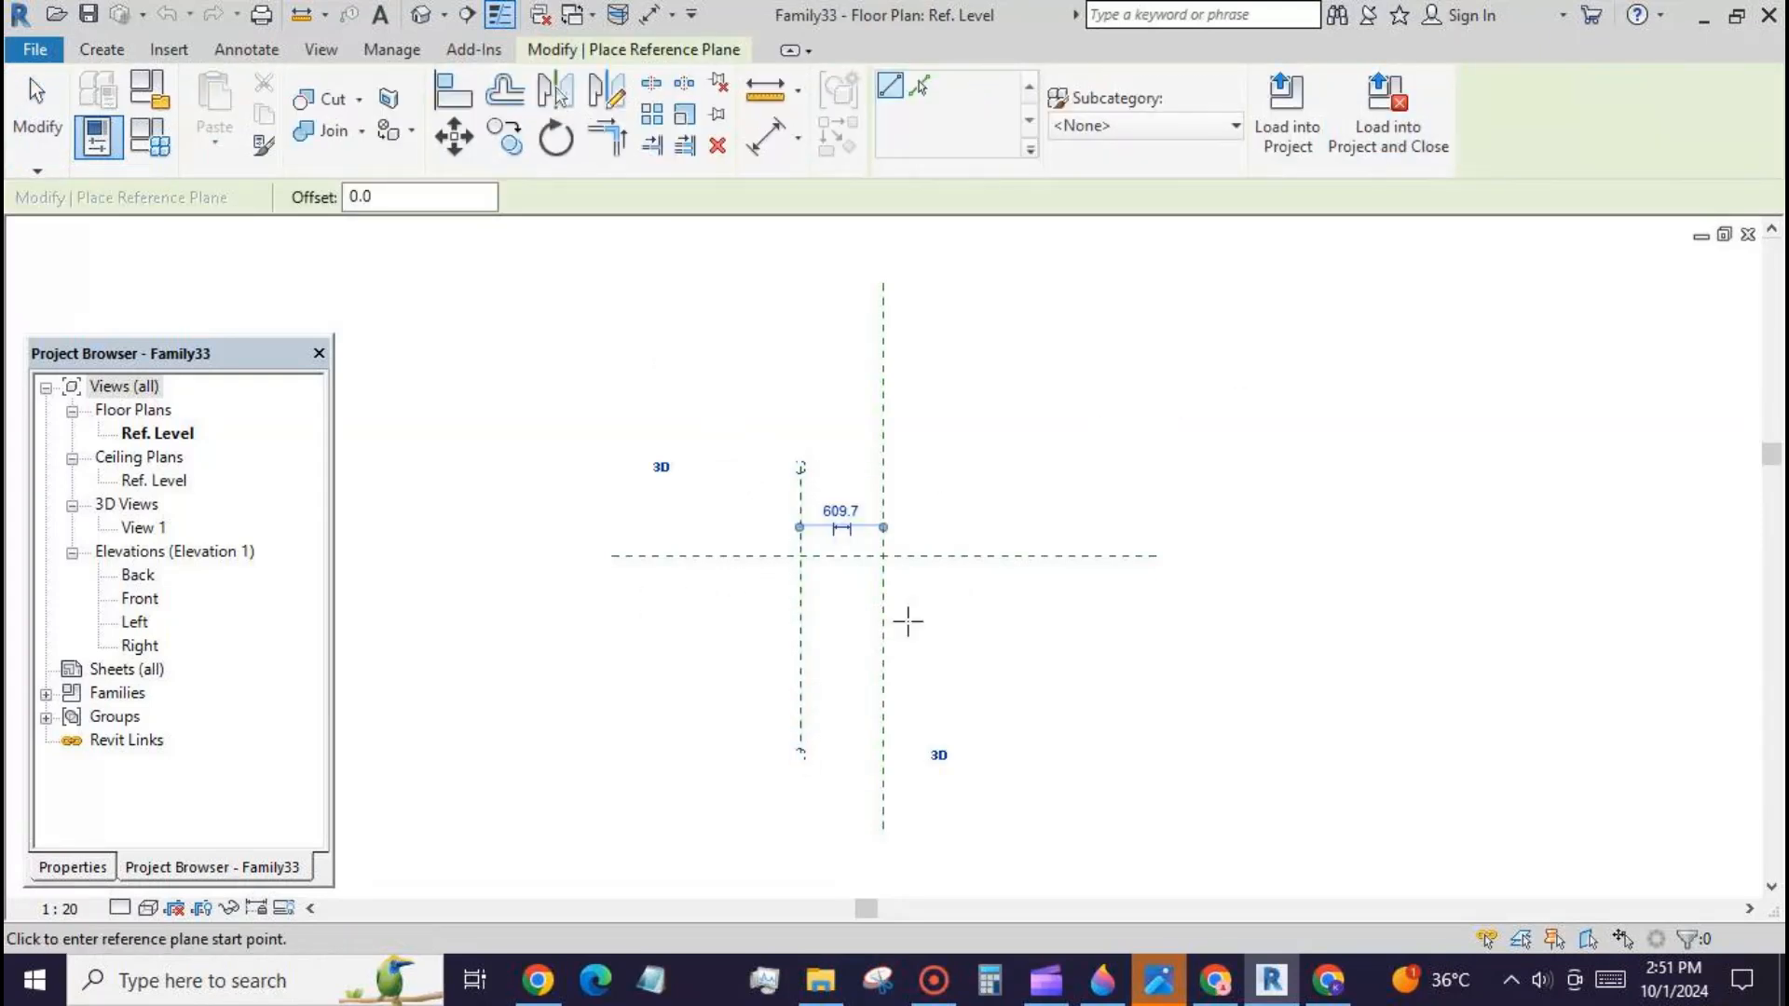
{"action": "left_click", "coordinate": [971, 468]}
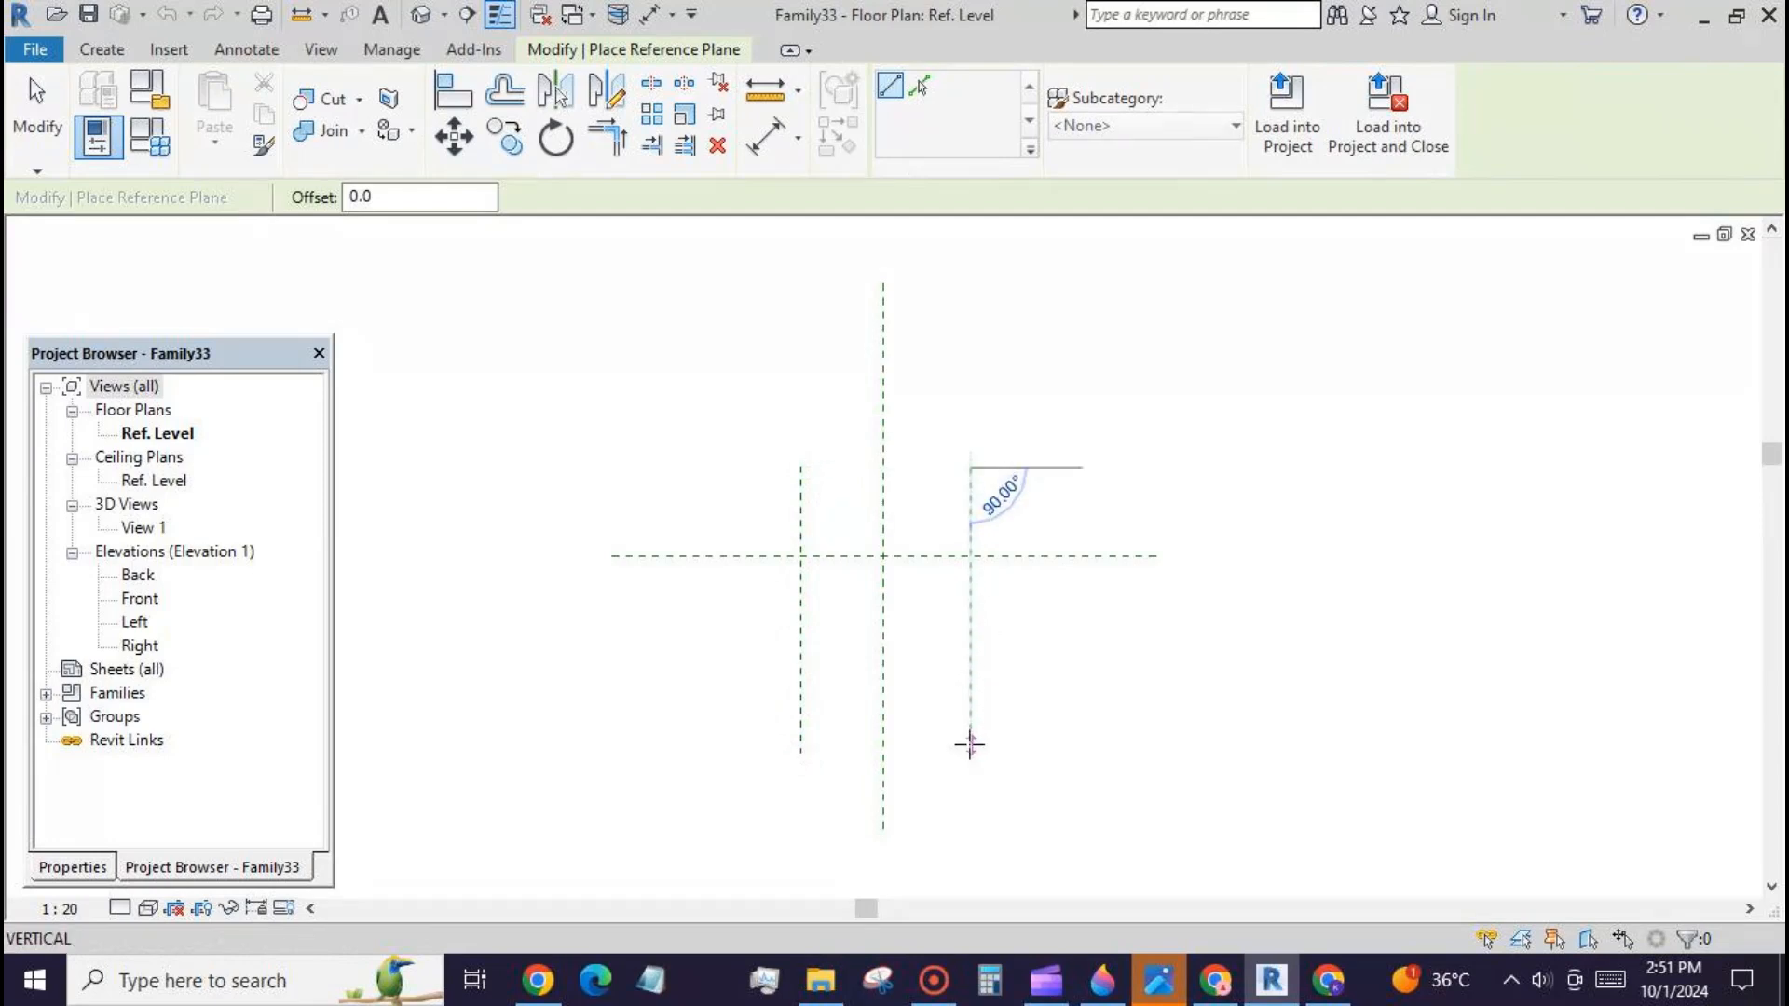
{"action": "left_click", "coordinate": [970, 746]}
Step: Draw two horizontal reference planes, about 595 mm above and 662 mm below the horizontal centre plane
{"action": "left_click", "coordinate": [731, 476]}
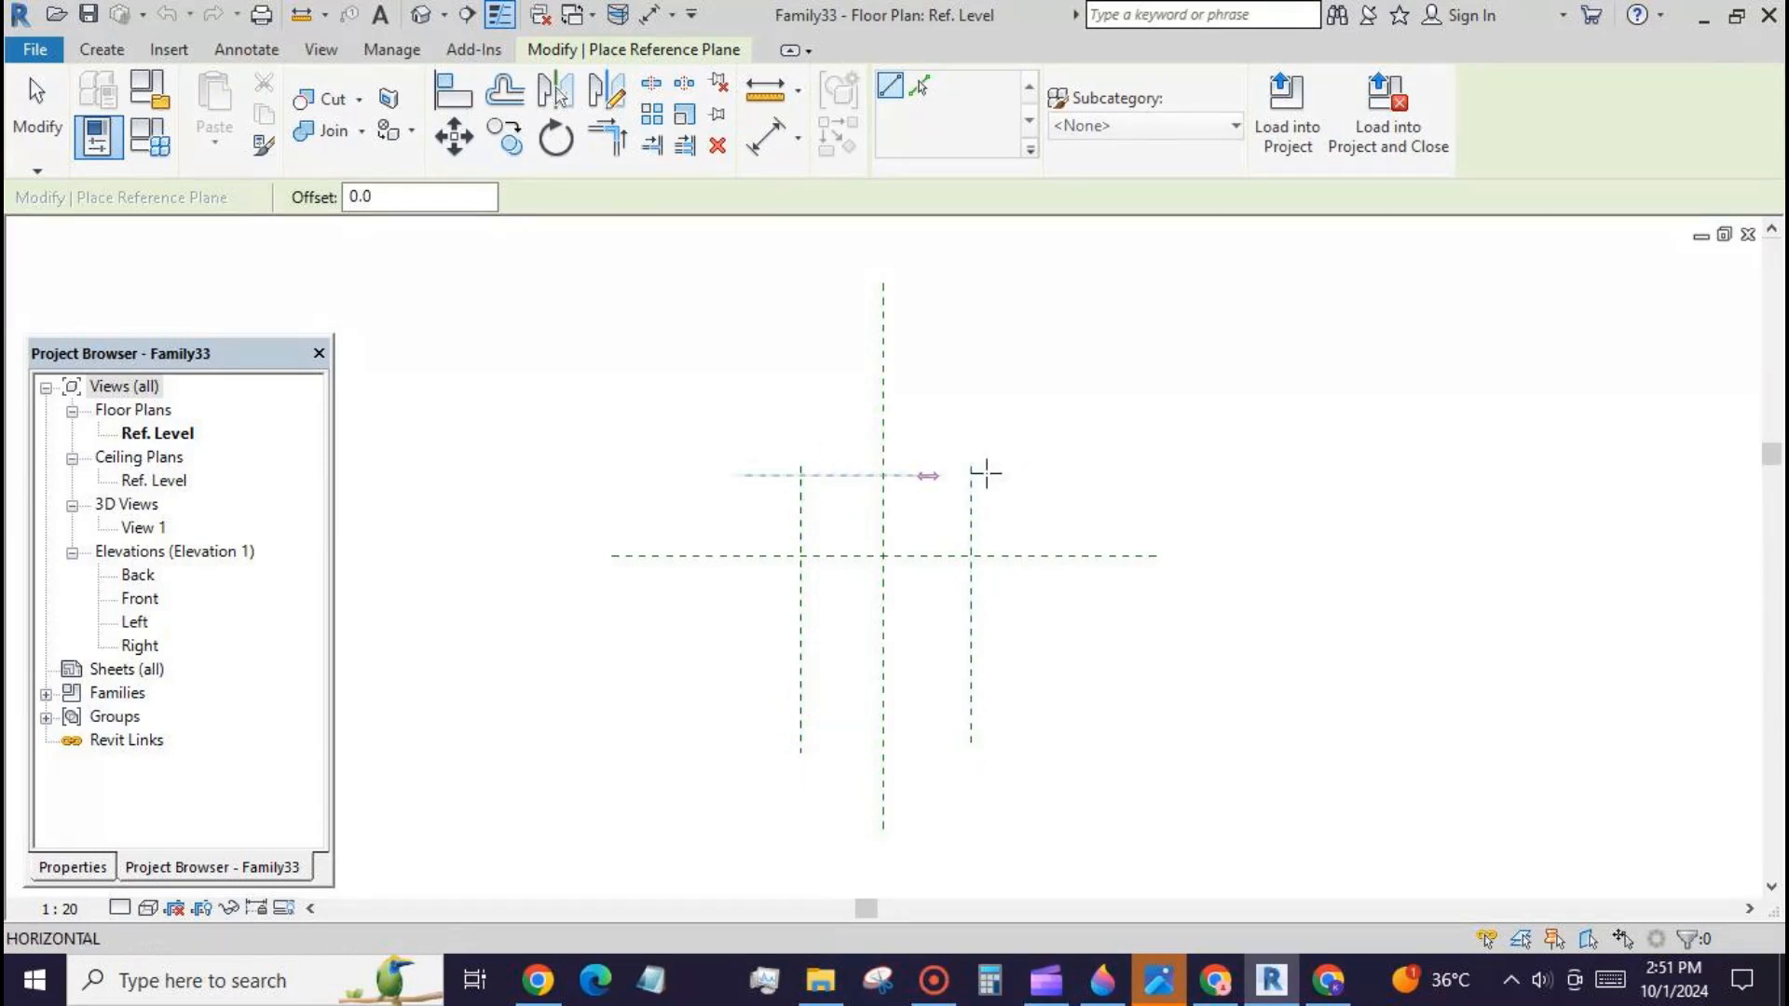
{"action": "left_click", "coordinate": [1072, 476]}
{"action": "left_click", "coordinate": [738, 647]}
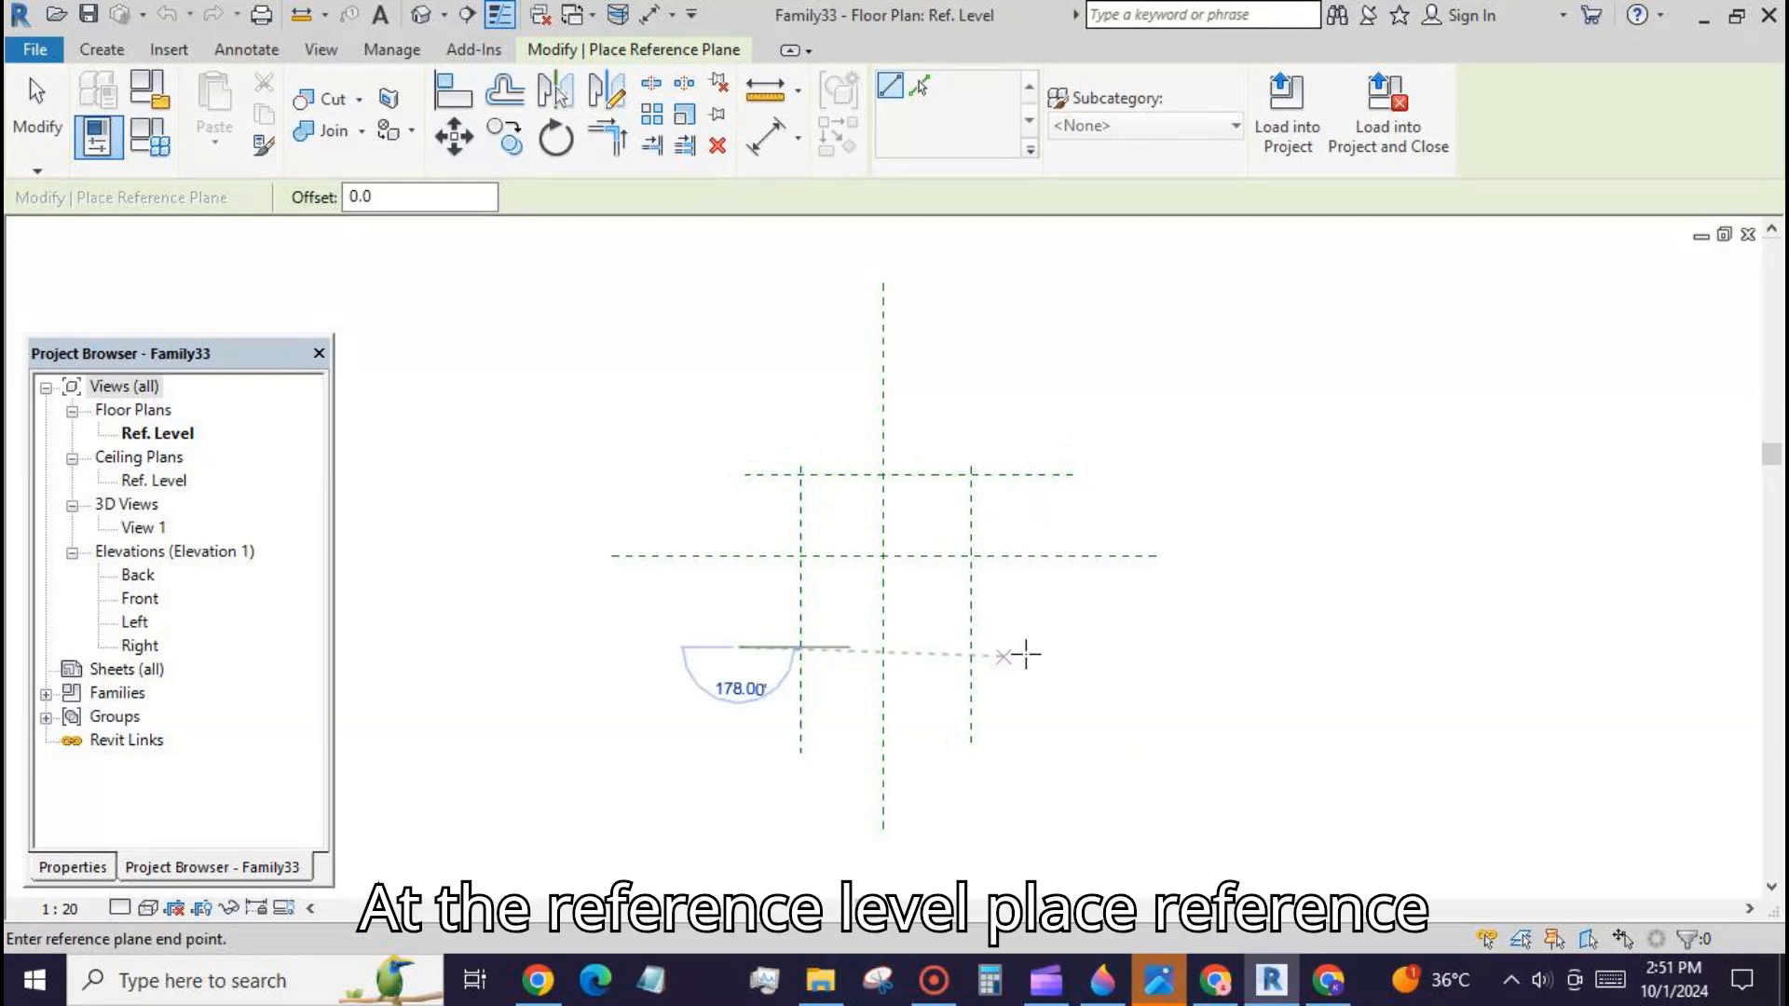
{"action": "left_click", "coordinate": [1045, 647]}
Step: Place an aligned dimension across the three horizontal reference planes and make its segments equal
{"action": "left_click", "coordinate": [768, 142]}
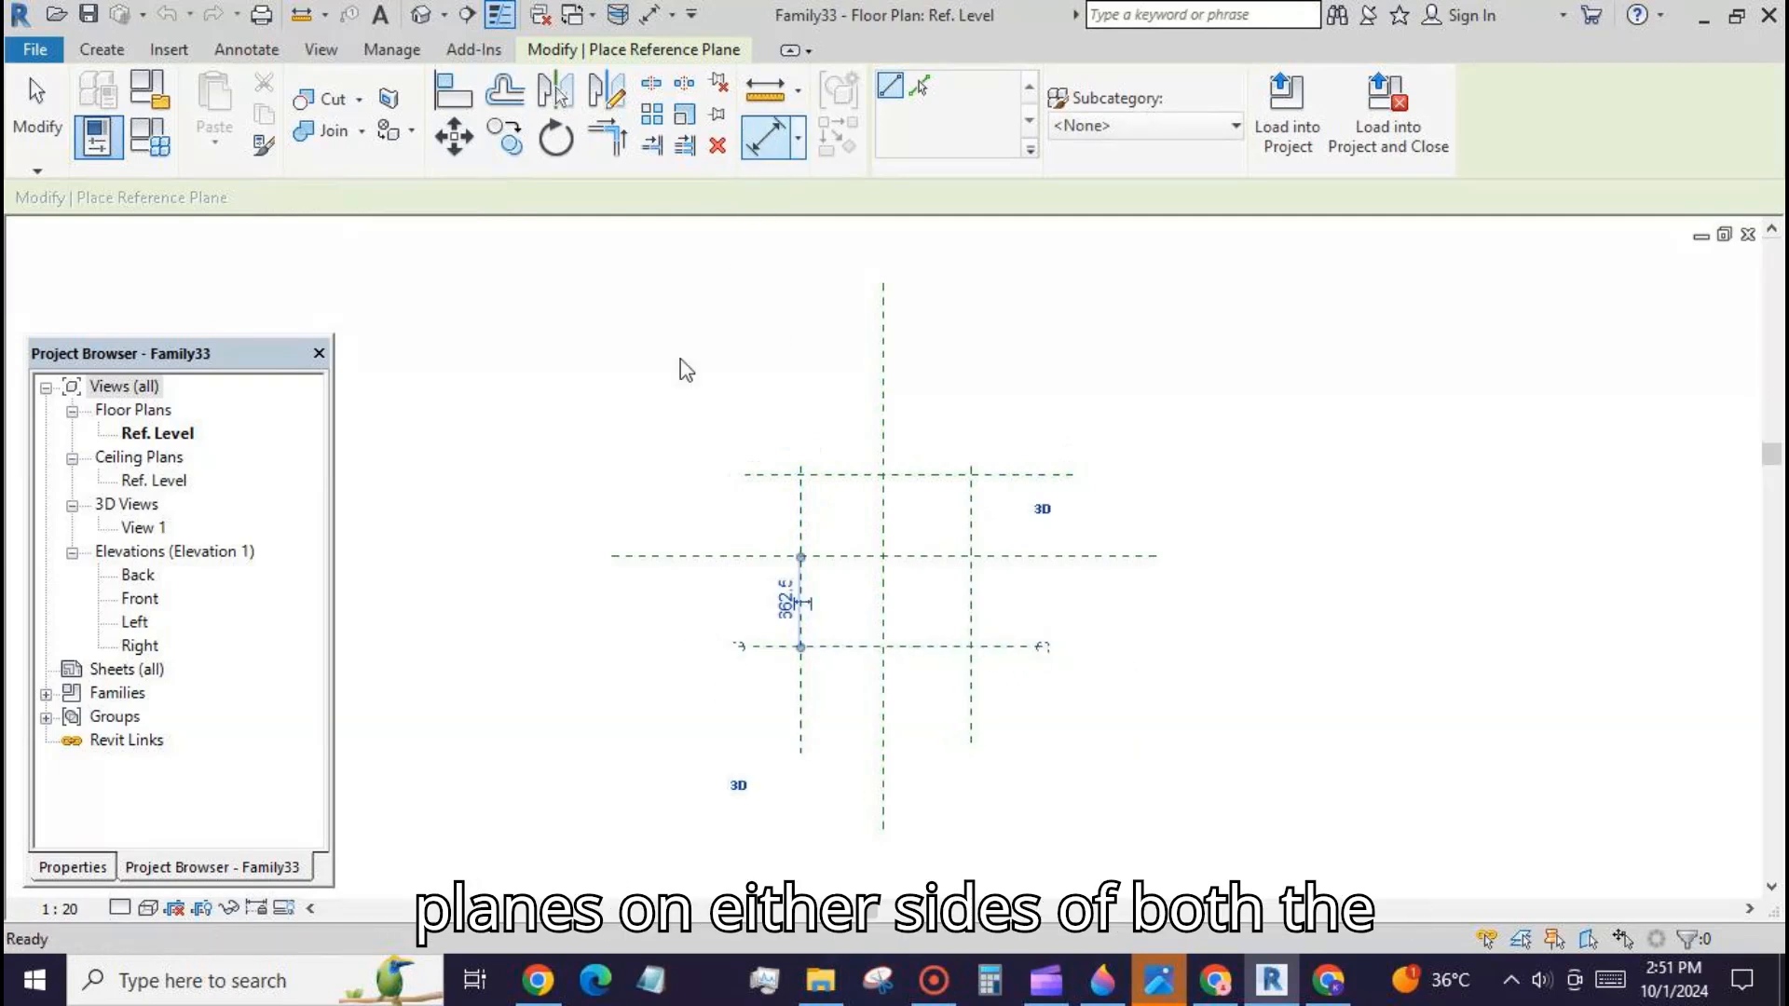
{"action": "left_click", "coordinate": [761, 556]}
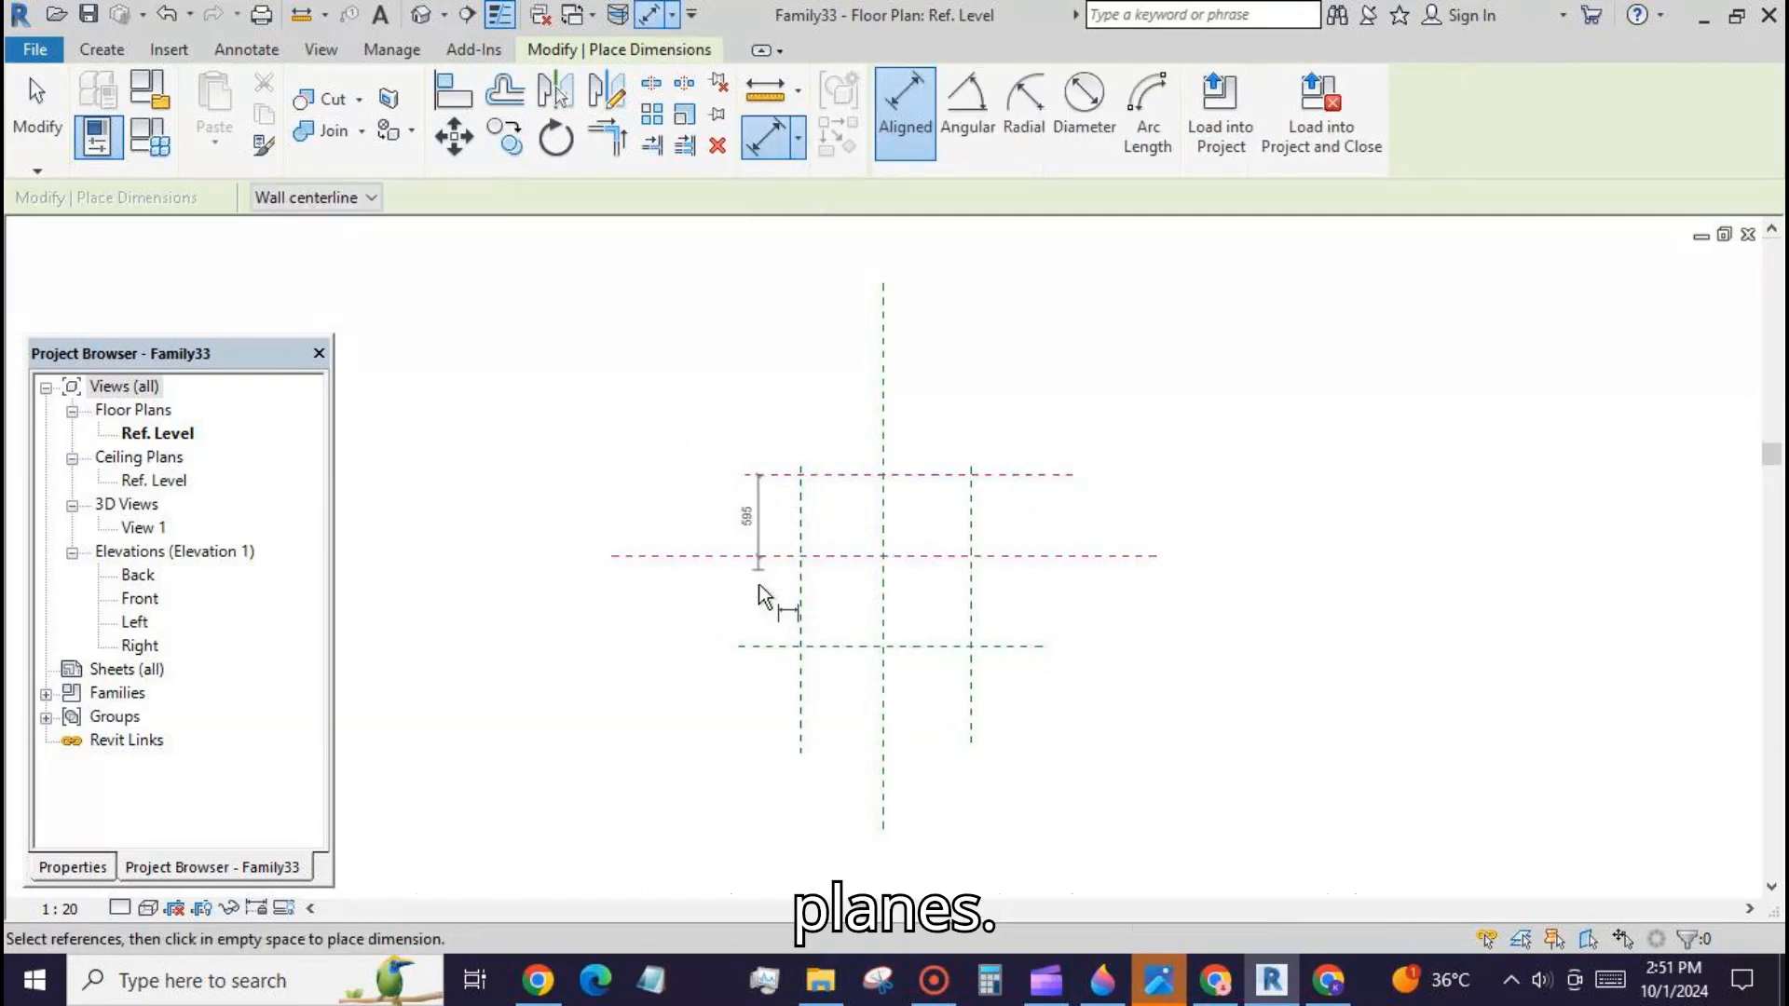
{"action": "left_click", "coordinate": [768, 646]}
{"action": "left_click", "coordinate": [697, 727]}
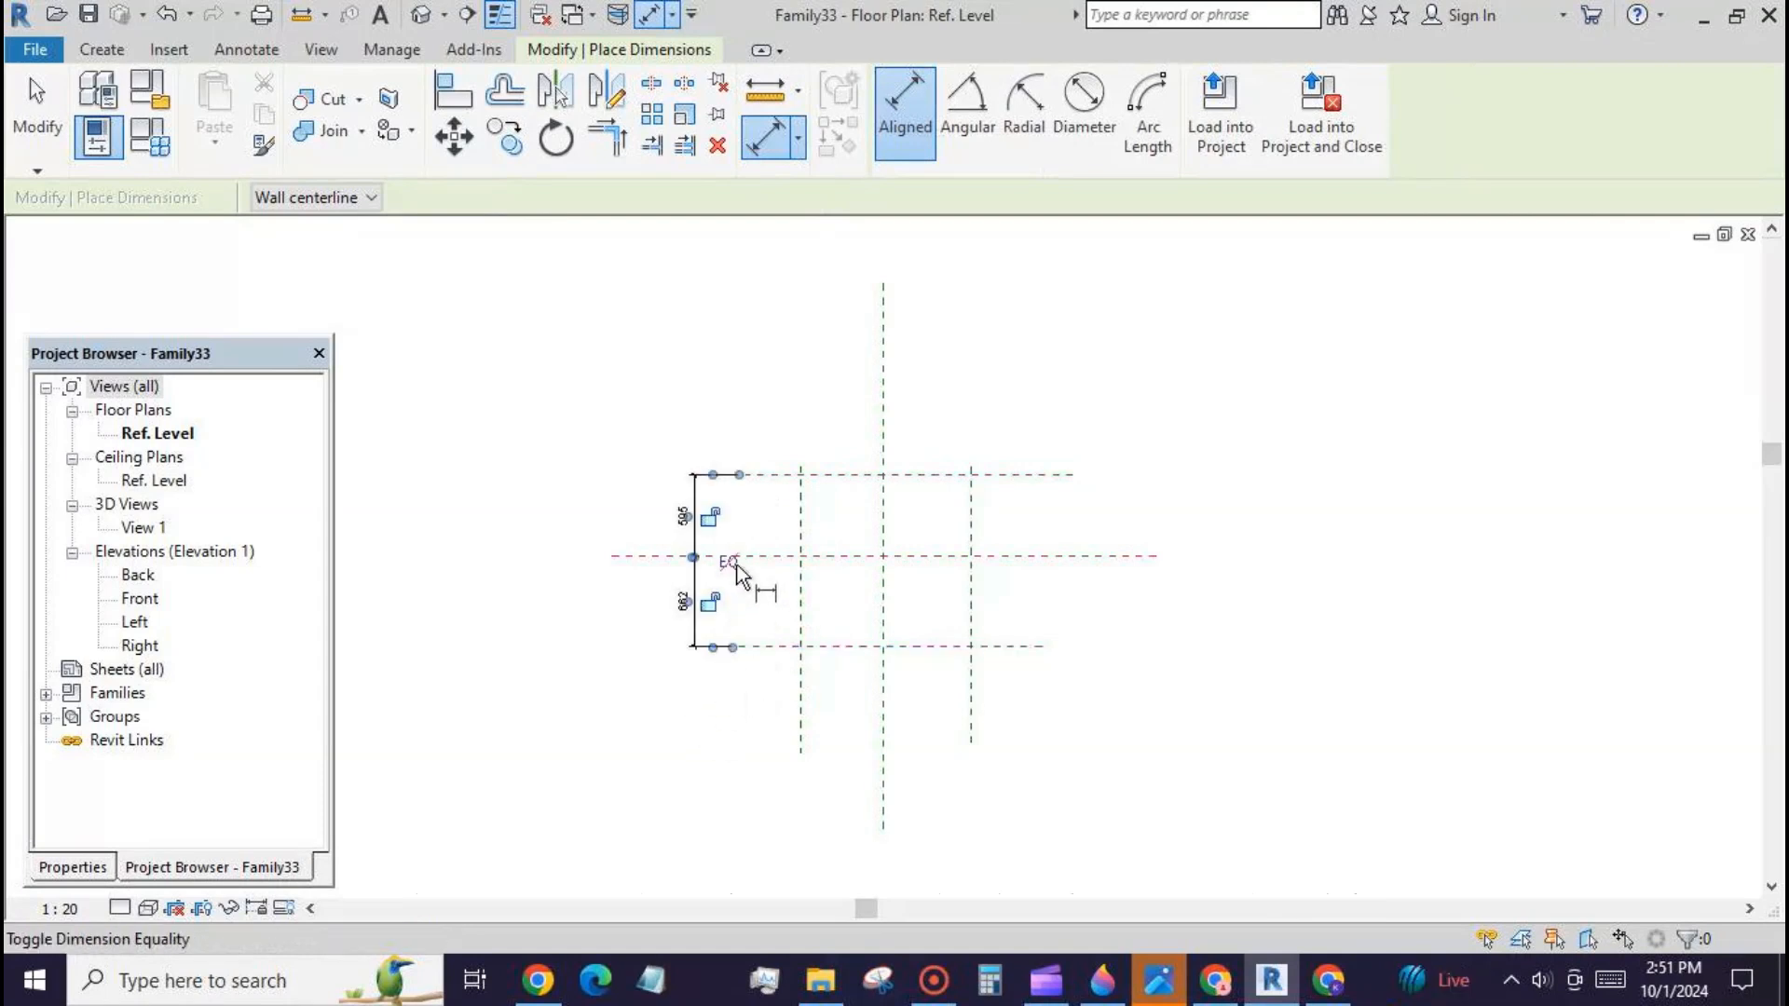
{"action": "left_click", "coordinate": [741, 571]}
Step: Place an aligned dimension across the three vertical reference planes and make its segments equal
{"action": "left_click", "coordinate": [804, 496]}
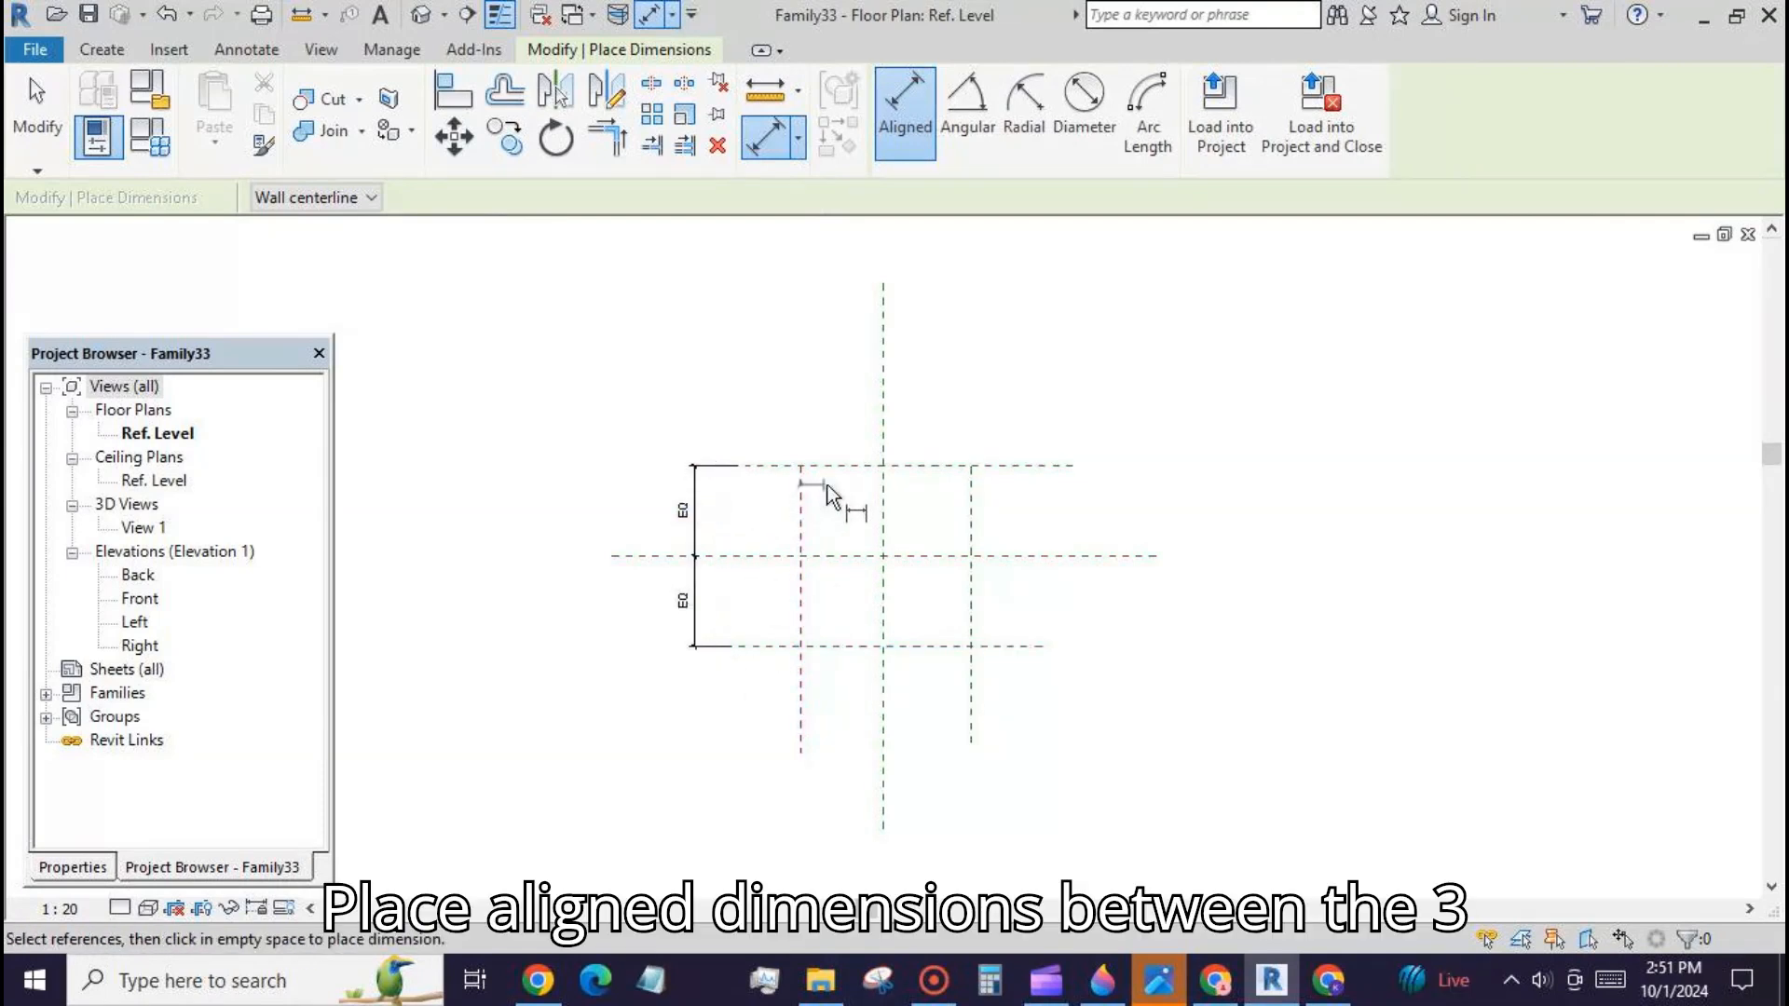
{"action": "left_click", "coordinate": [885, 480]}
{"action": "left_click", "coordinate": [974, 498]}
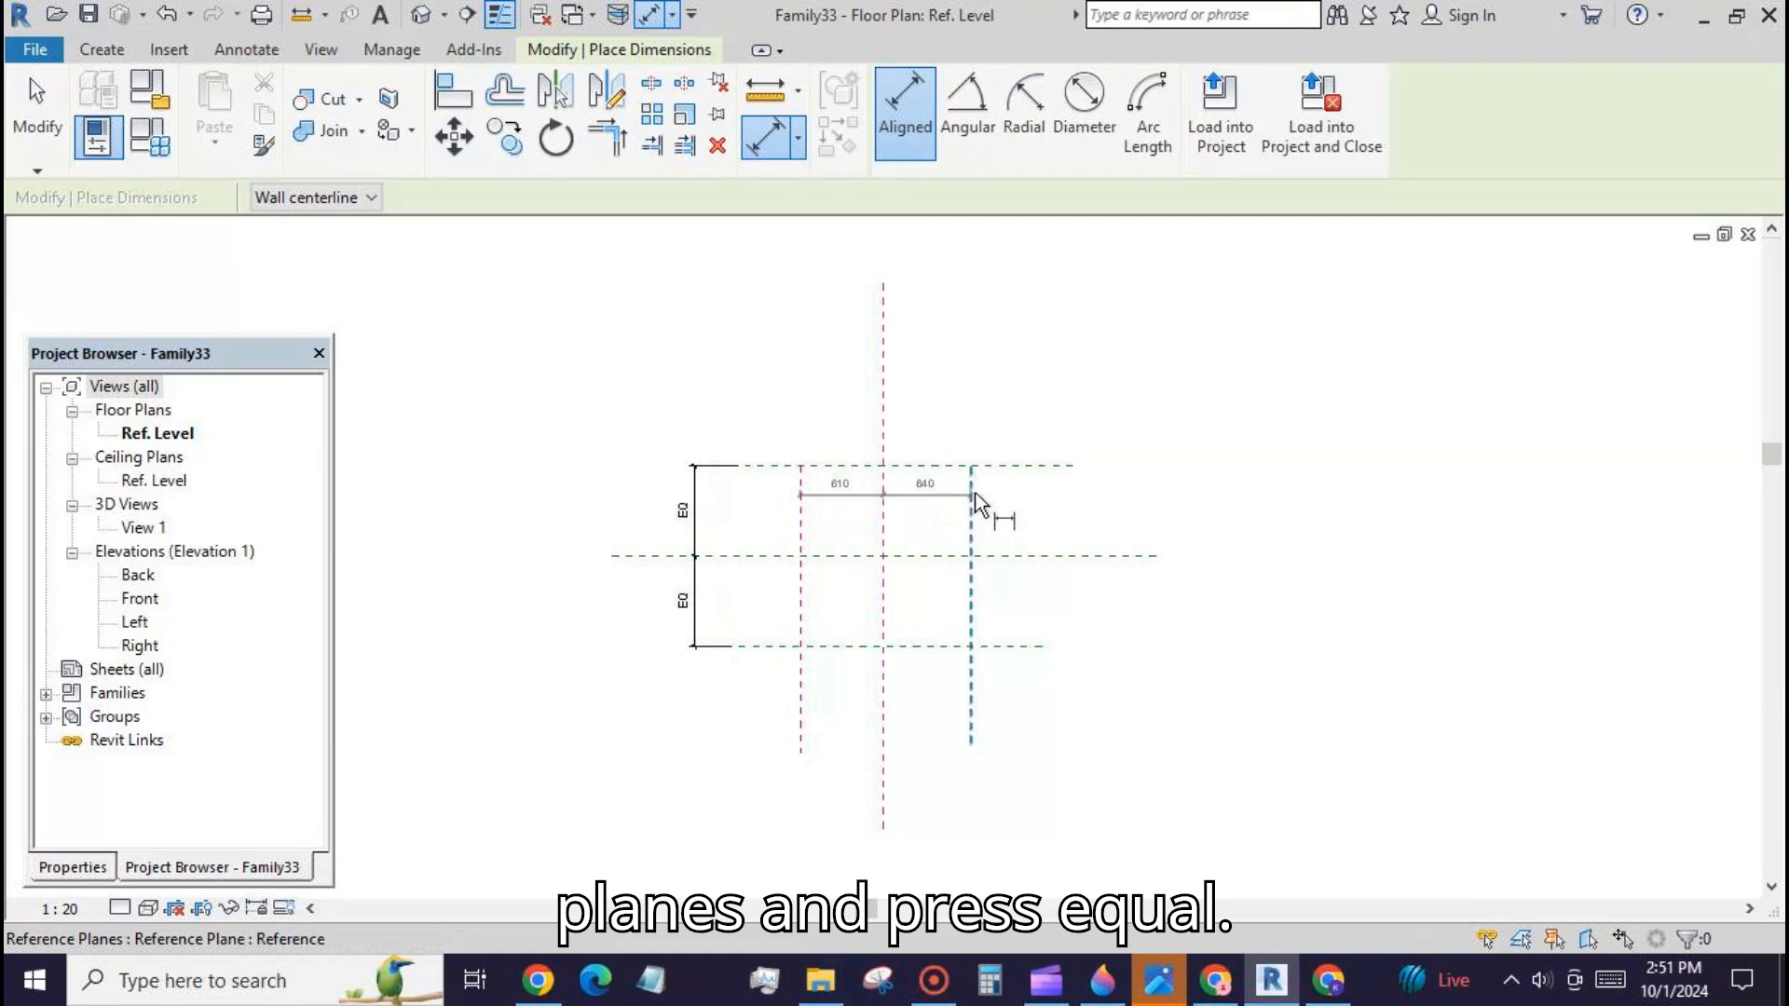
{"action": "left_click", "coordinate": [1044, 399]}
{"action": "left_click", "coordinate": [896, 365]}
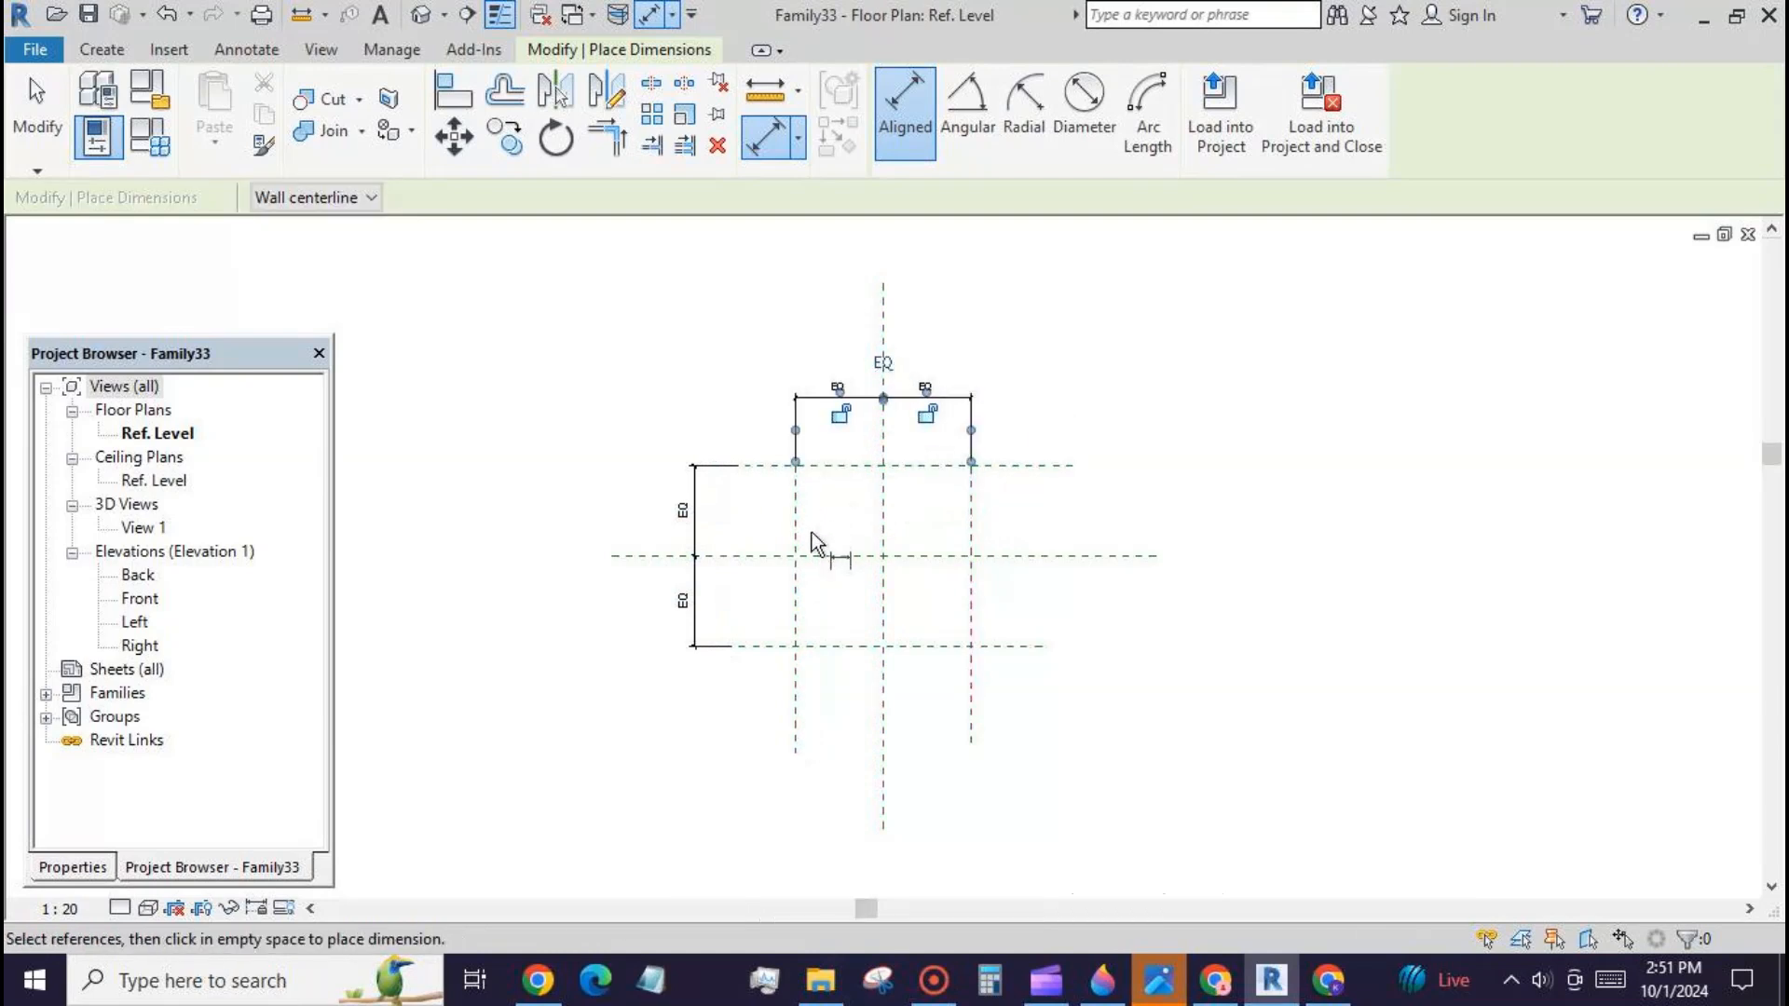
{"action": "key", "text": "Escape"}
{"action": "key", "text": "Escape"}
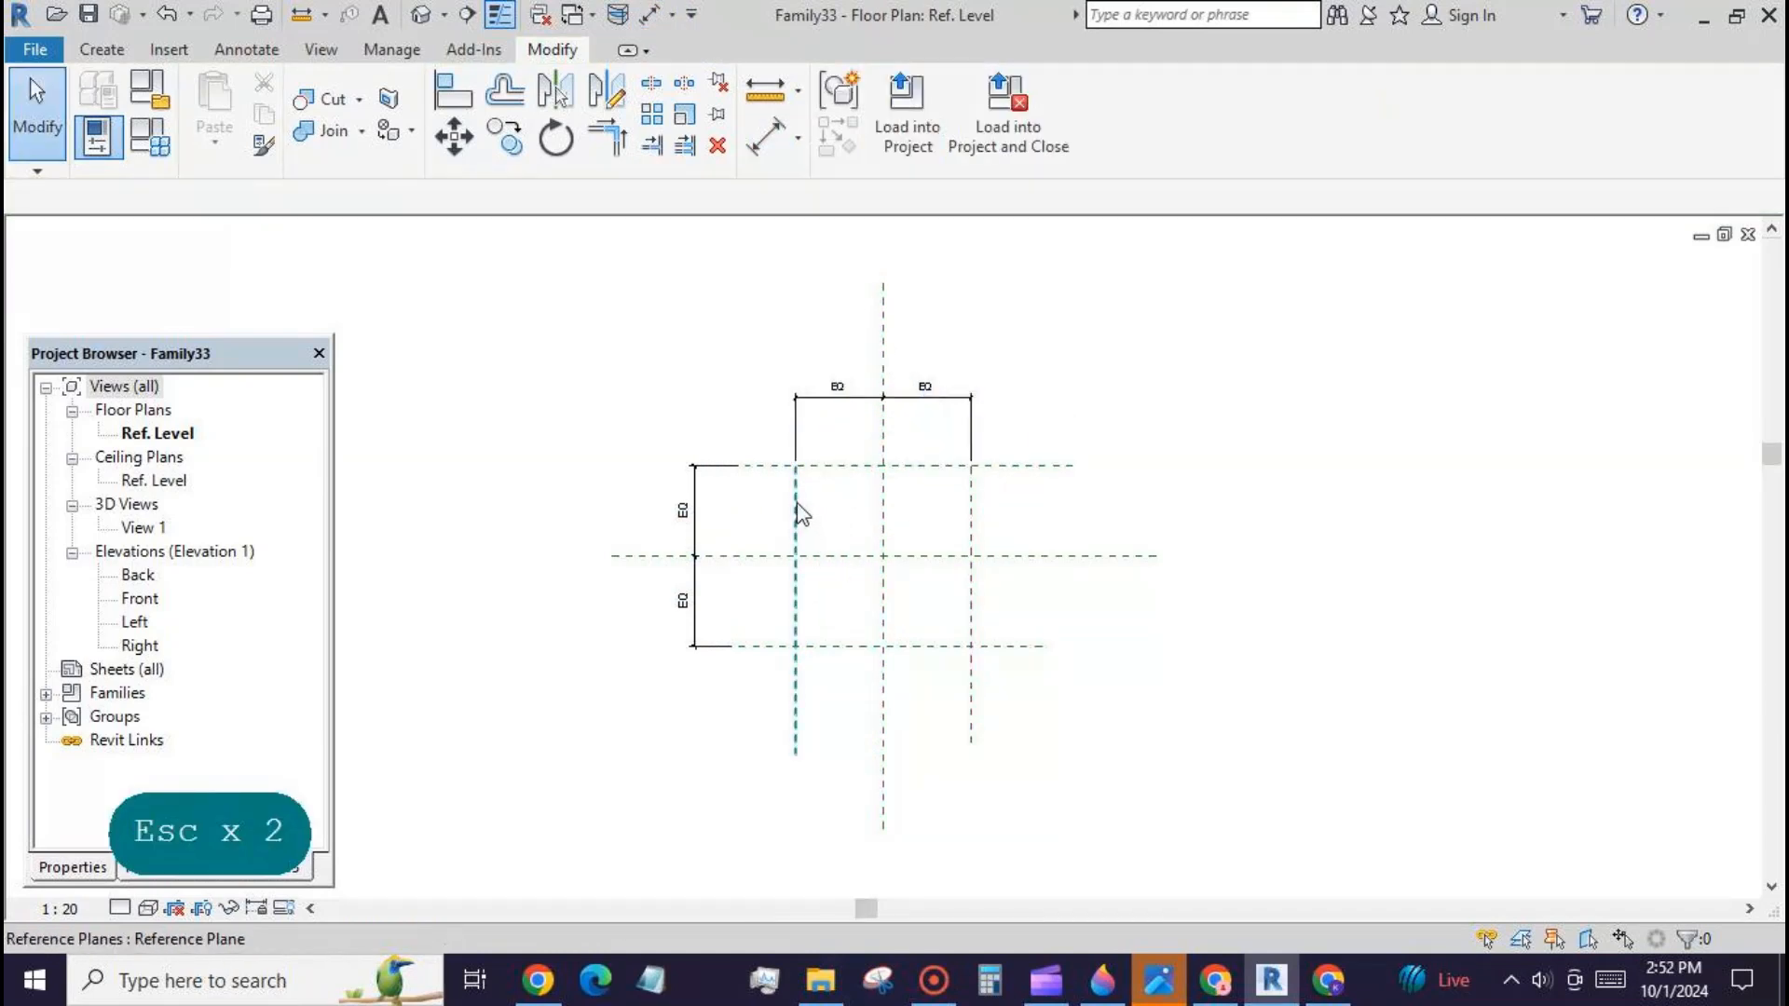
Step: Place an overall aligned dimension between the two outer vertical reference planes, above the equality dimension
{"action": "left_click", "coordinate": [798, 513]}
{"action": "left_click", "coordinate": [766, 136]}
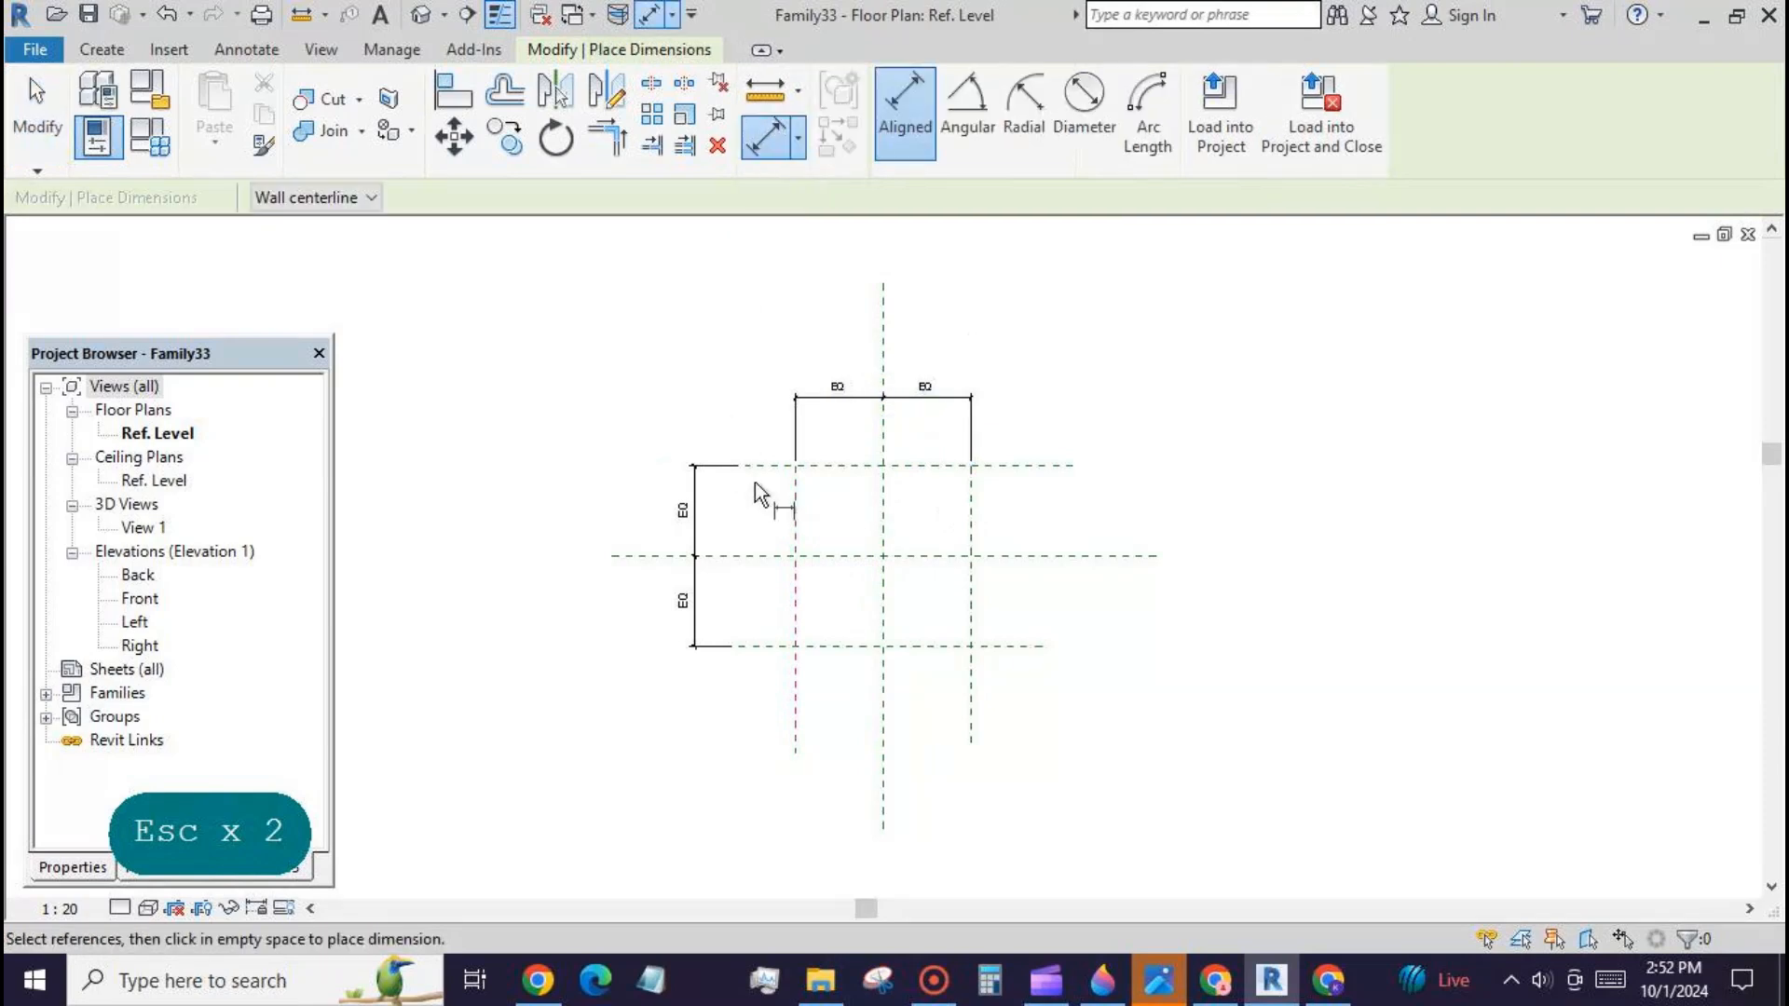
{"action": "left_click", "coordinate": [797, 504]}
{"action": "left_click", "coordinate": [972, 511]}
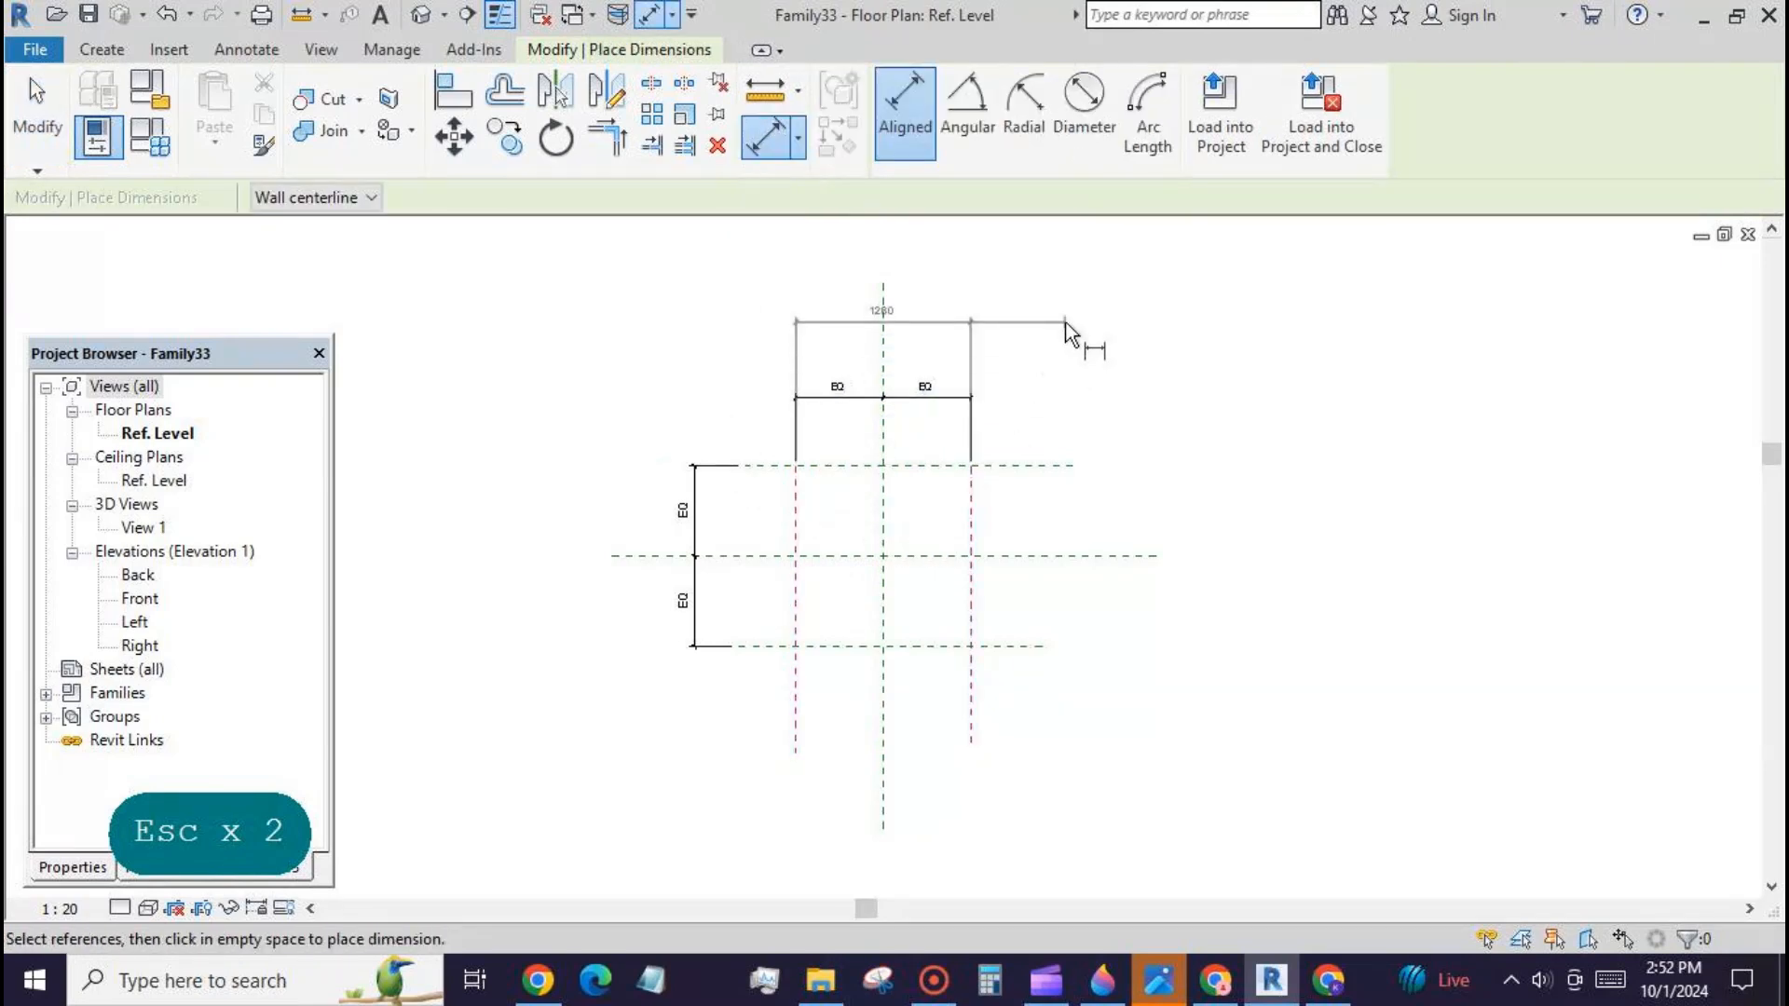
{"action": "left_click", "coordinate": [1072, 324]}
{"action": "left_click", "coordinate": [37, 112]}
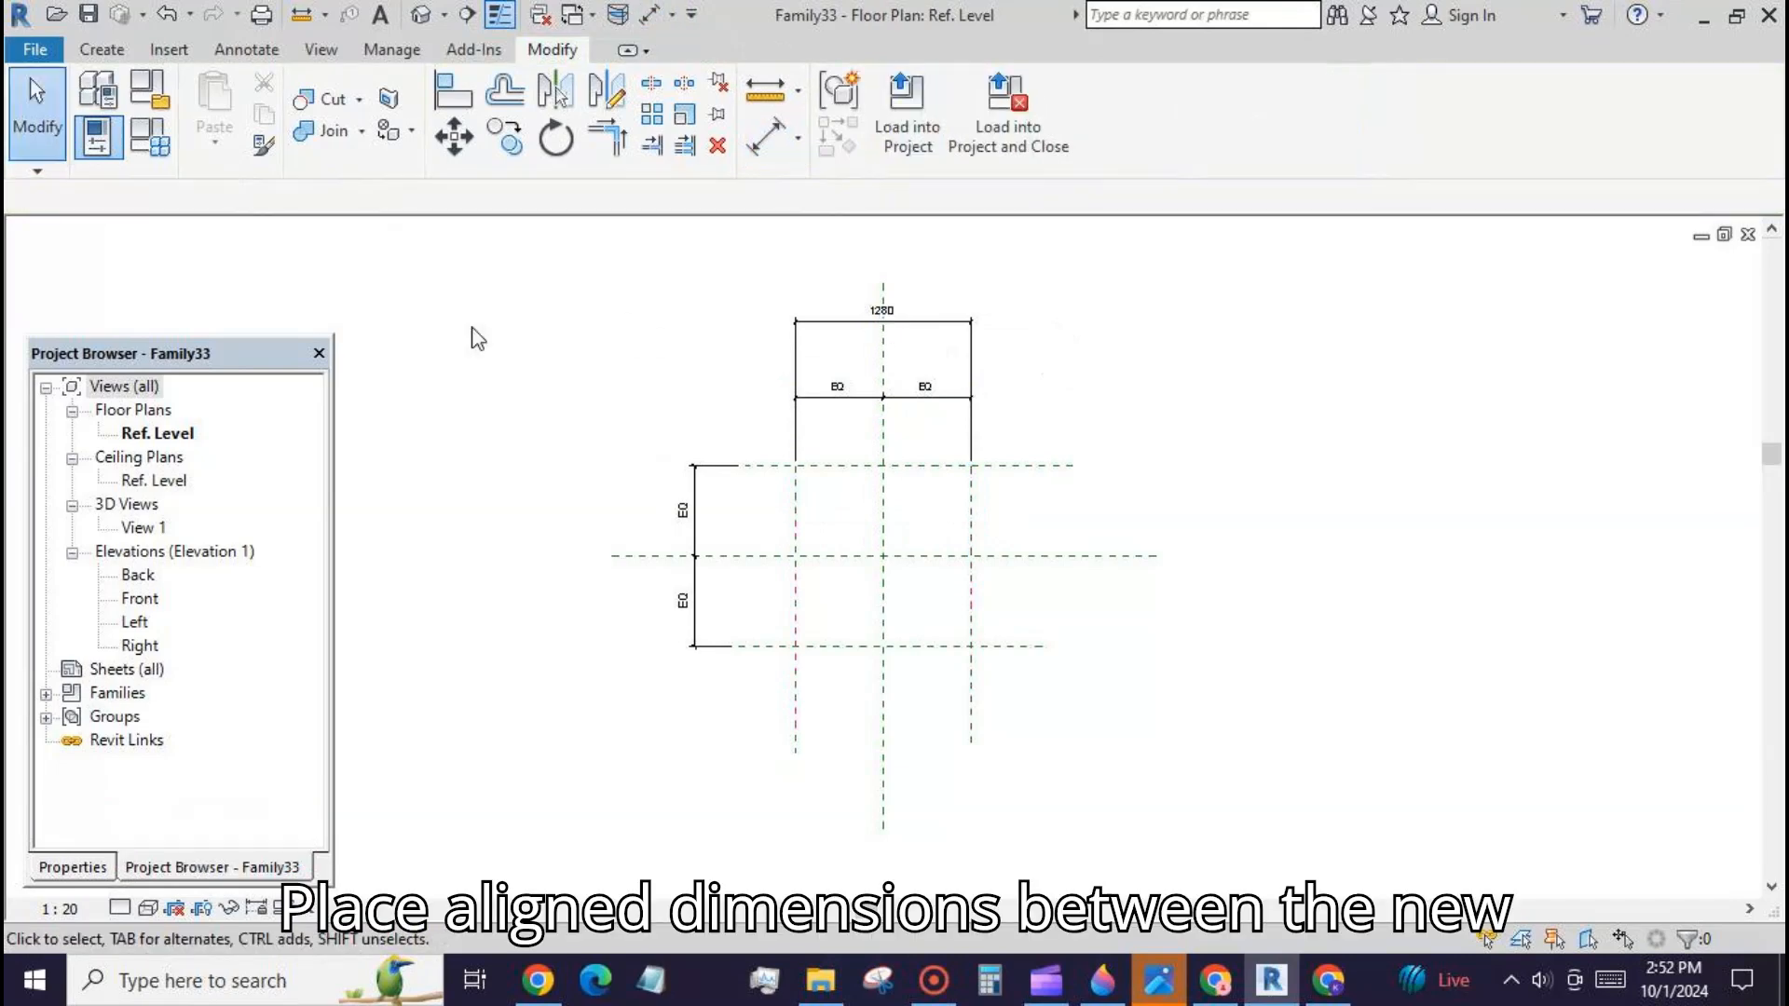
Step: Label the overall dimension between the outer vertical planes with a new type parameter named w1
{"action": "left_click", "coordinate": [855, 323]}
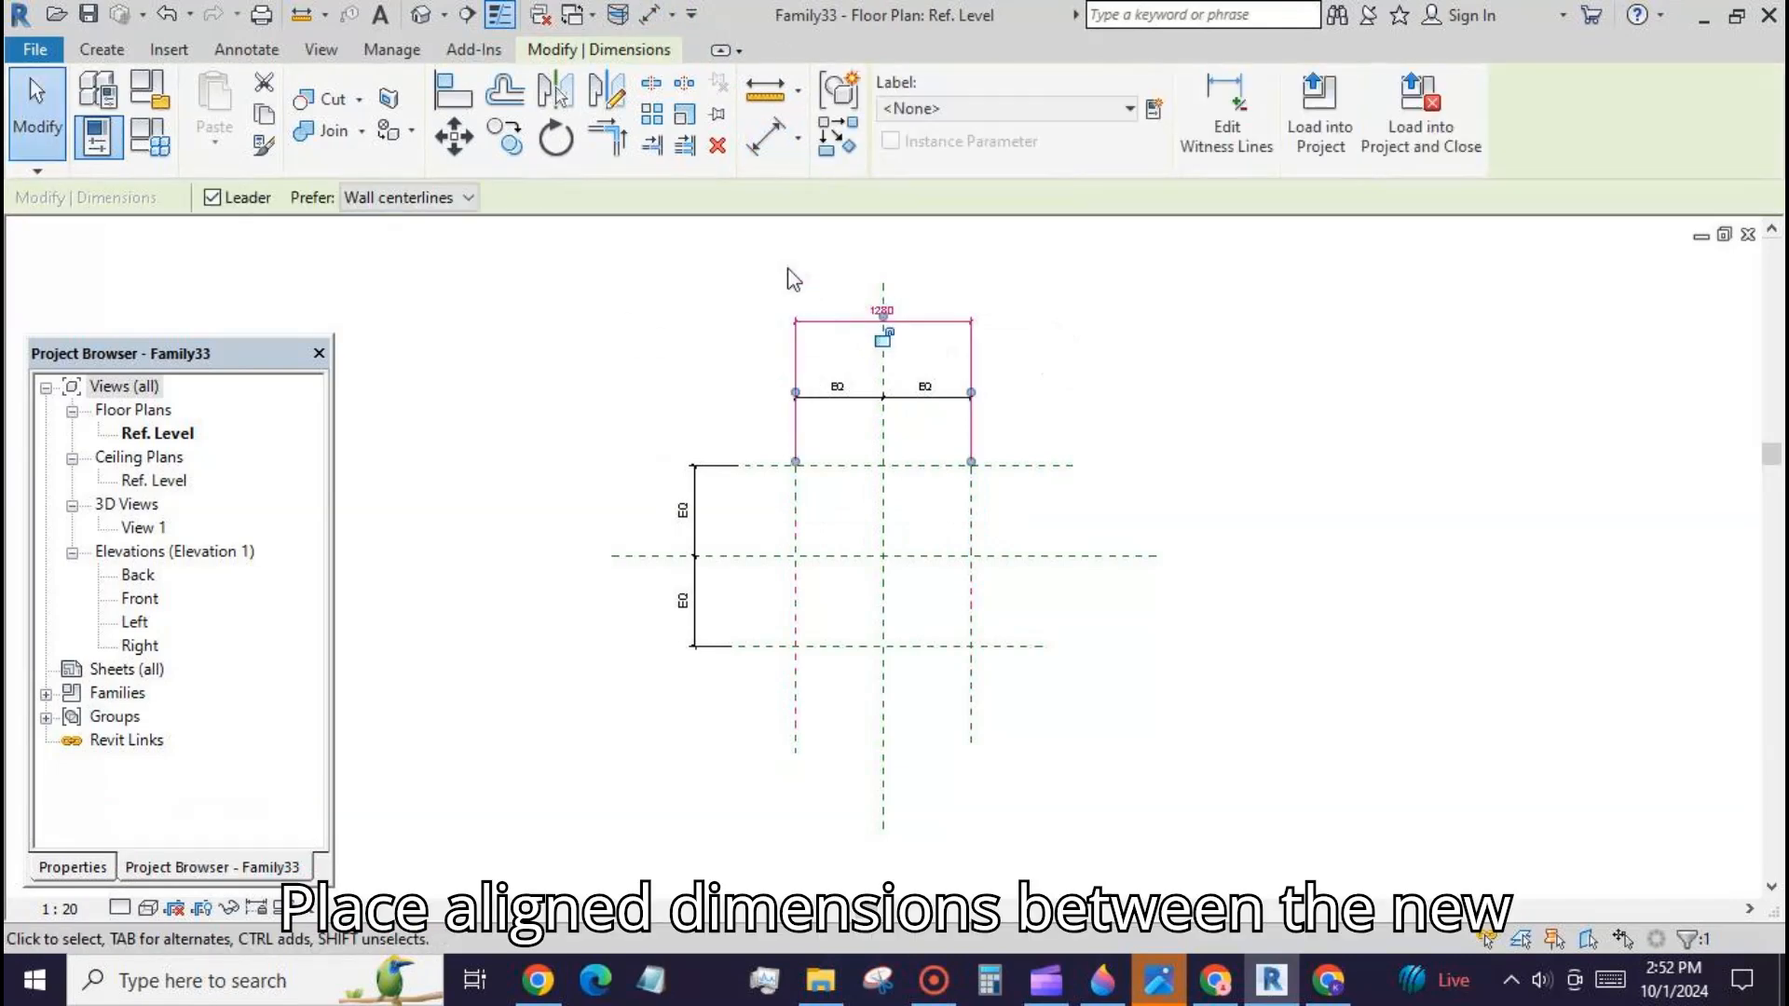
{"action": "left_click", "coordinate": [1156, 110]}
{"action": "type", "text": "w1"}
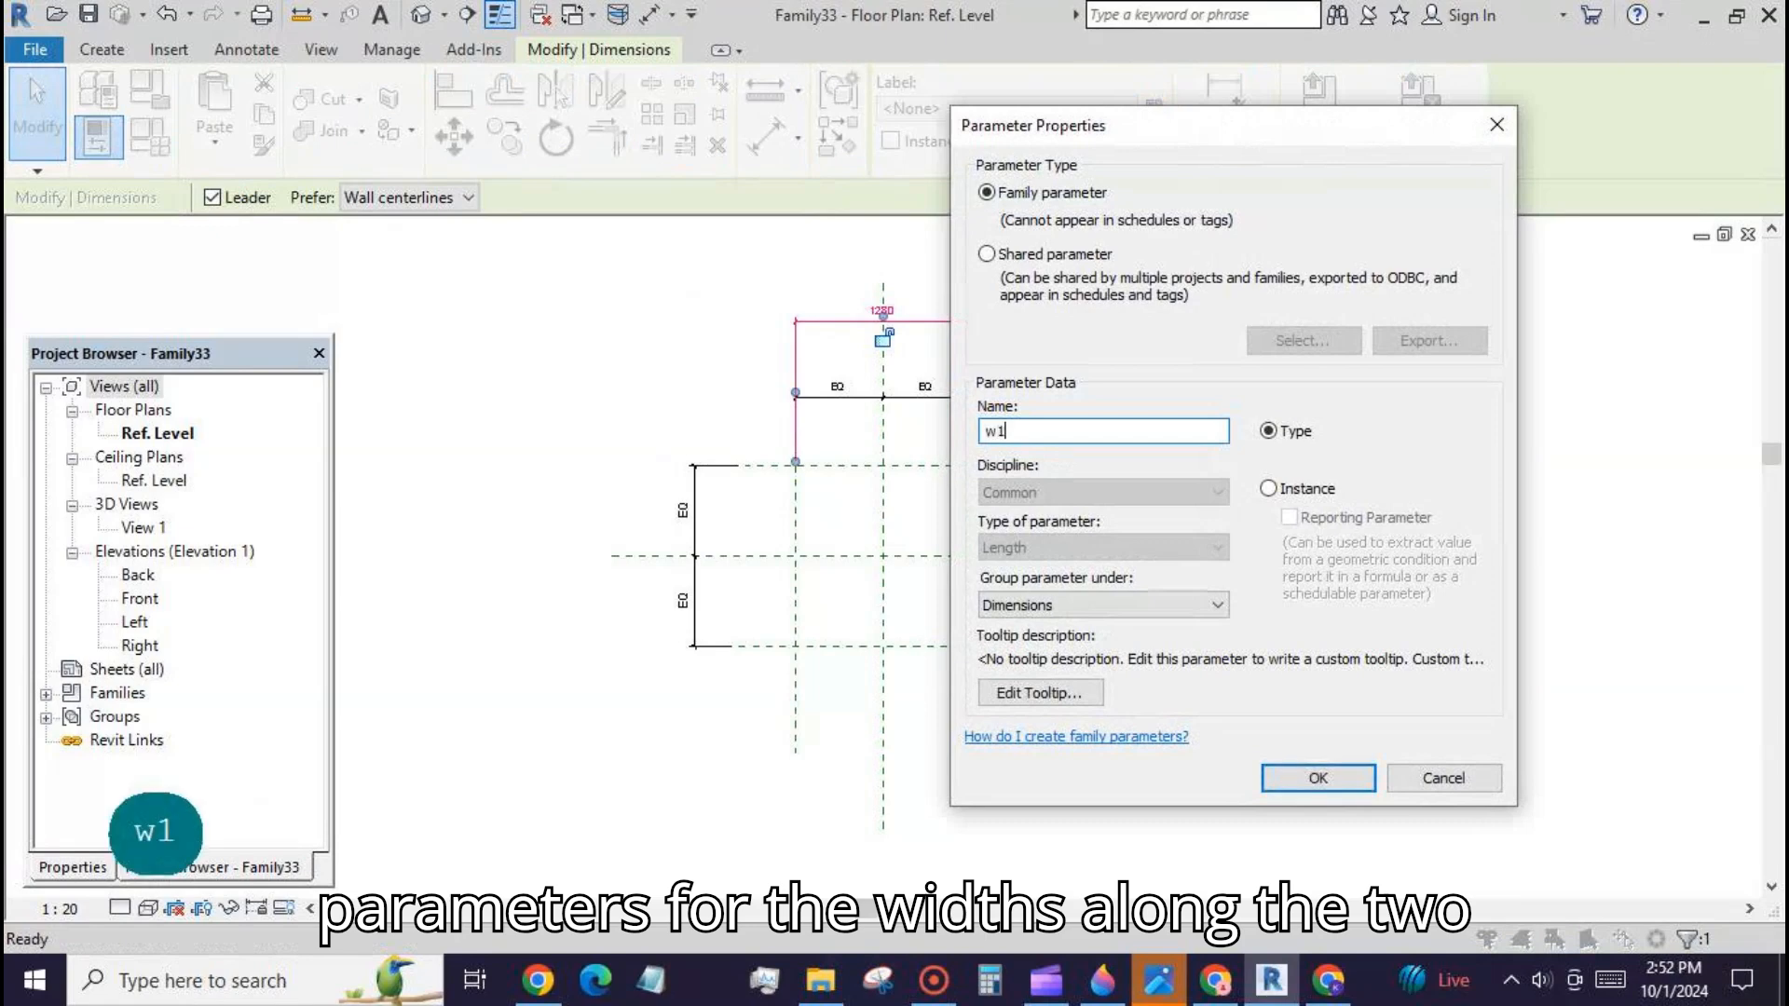
{"action": "left_click", "coordinate": [1318, 778]}
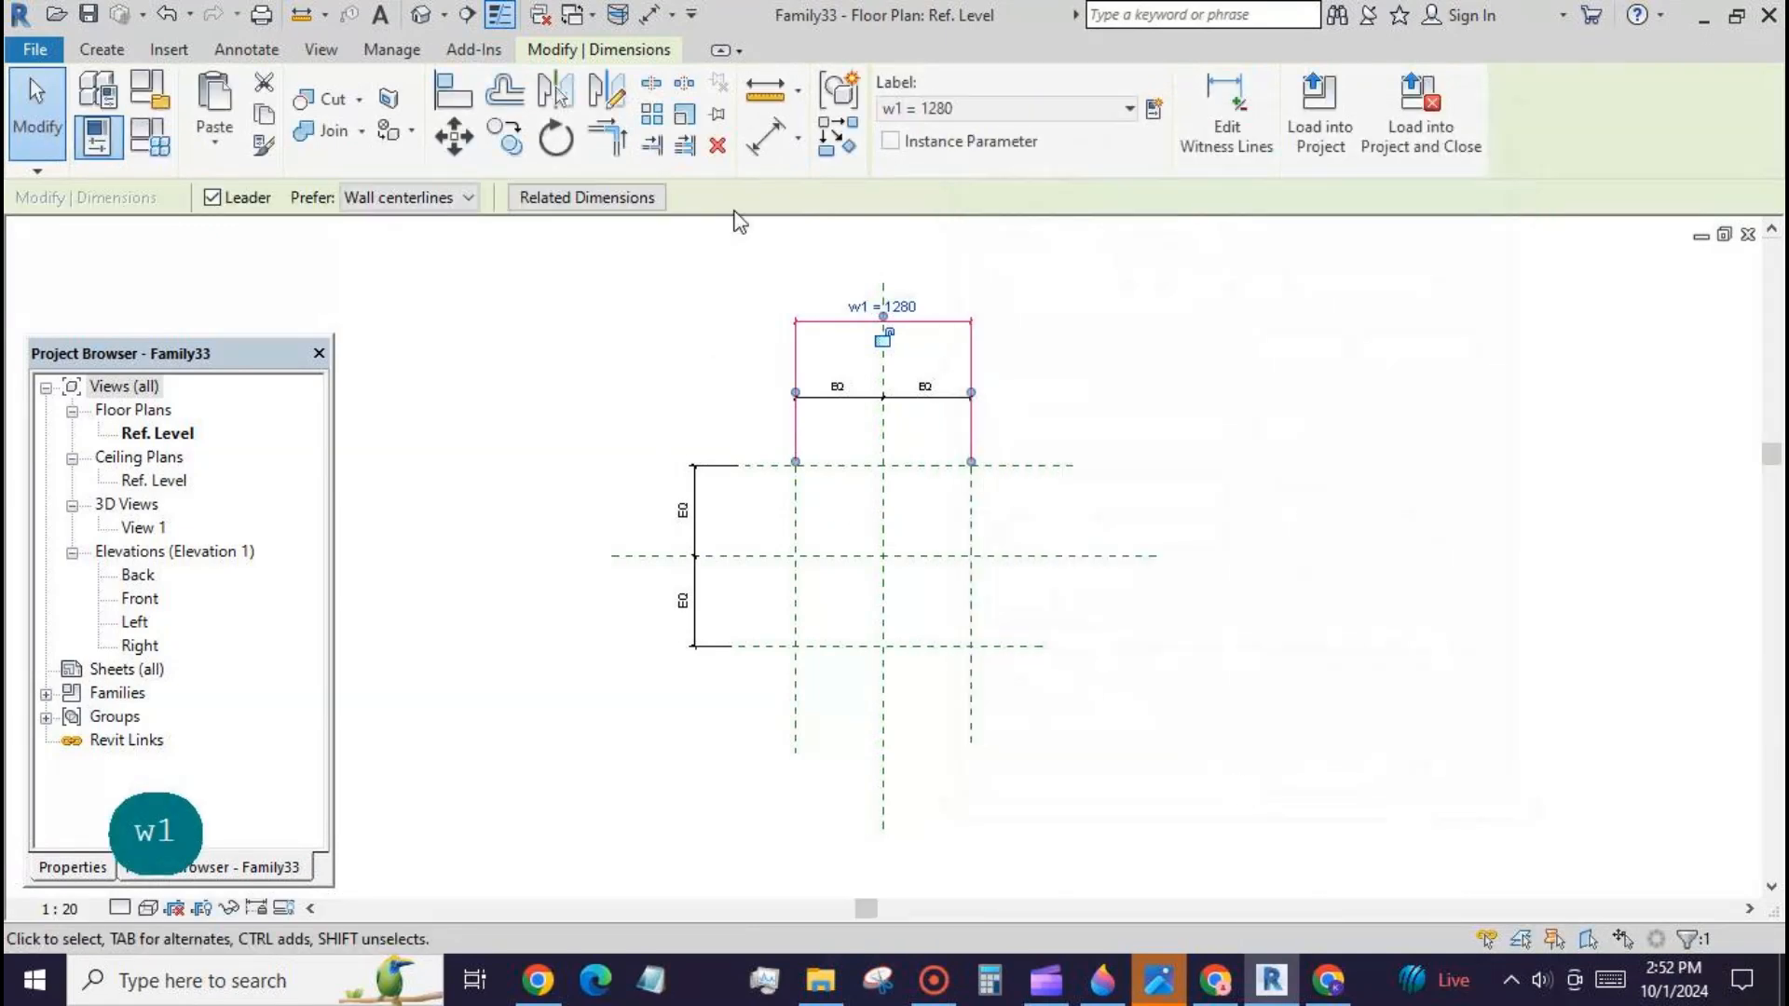
Step: Place an overall aligned dimension between the two outer horizontal reference planes, left of the equality dimension
{"action": "left_click", "coordinate": [751, 151]}
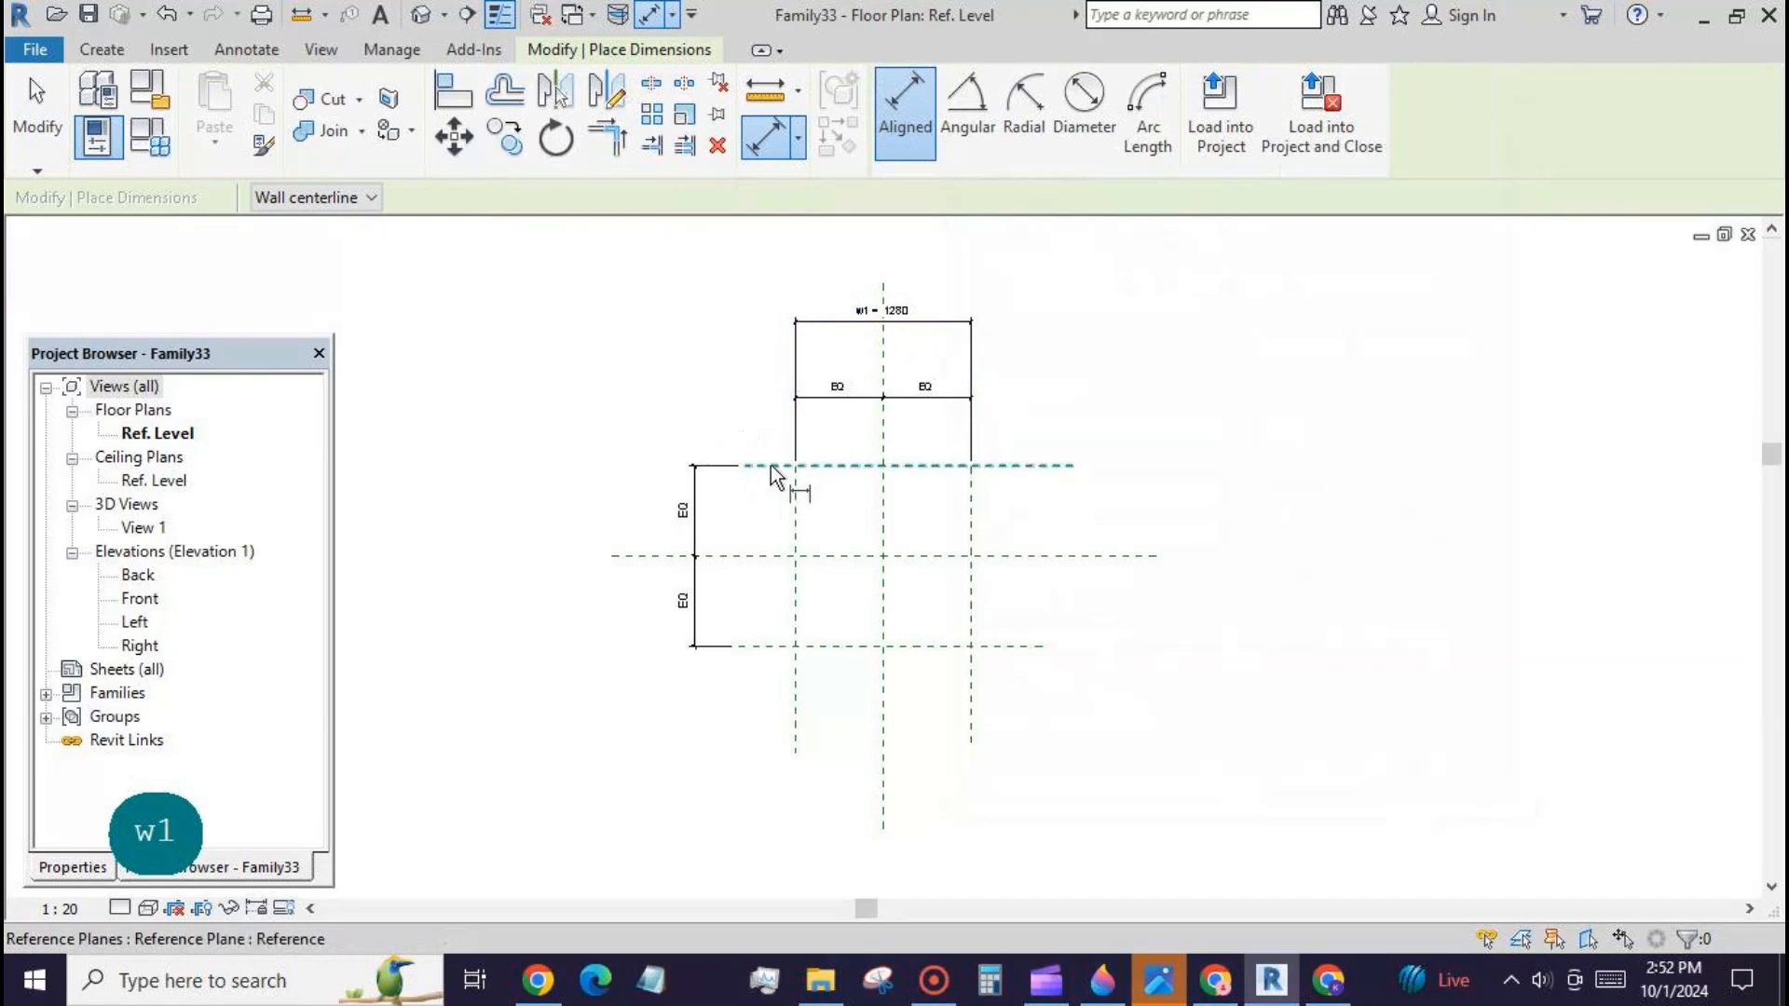
{"action": "left_click", "coordinate": [769, 466]}
{"action": "left_click", "coordinate": [762, 648]}
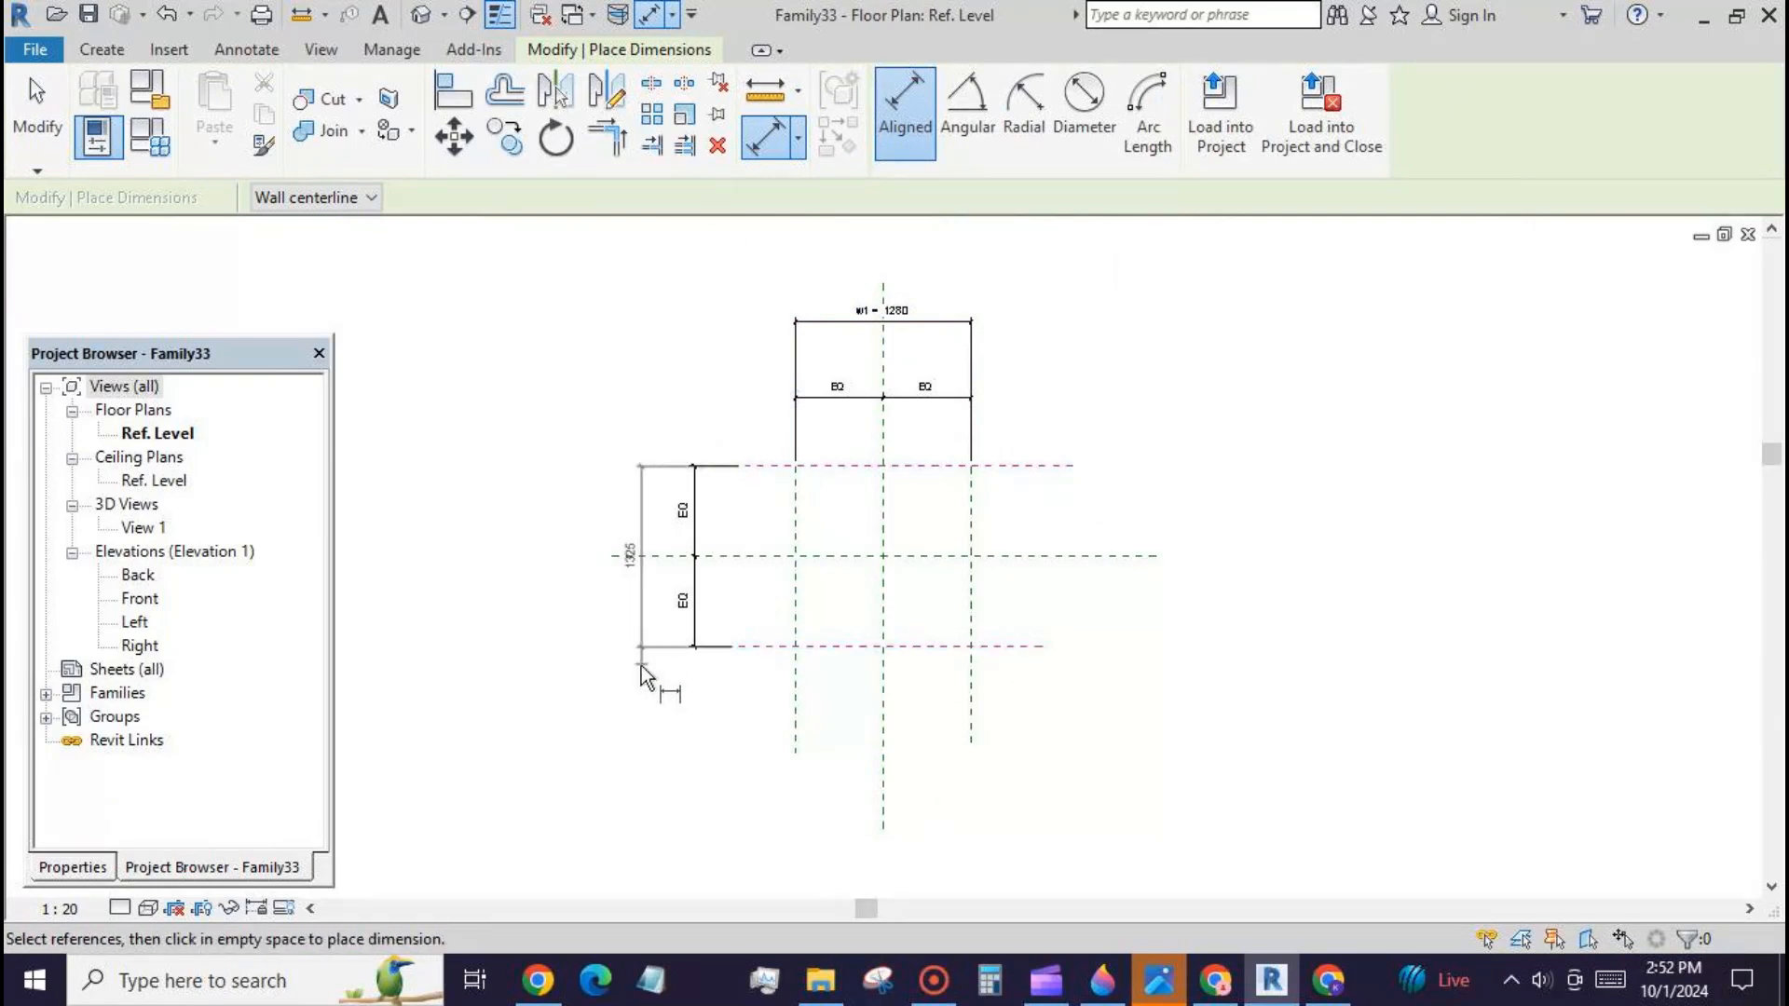
{"action": "left_click", "coordinate": [639, 668]}
{"action": "left_click", "coordinate": [28, 118]}
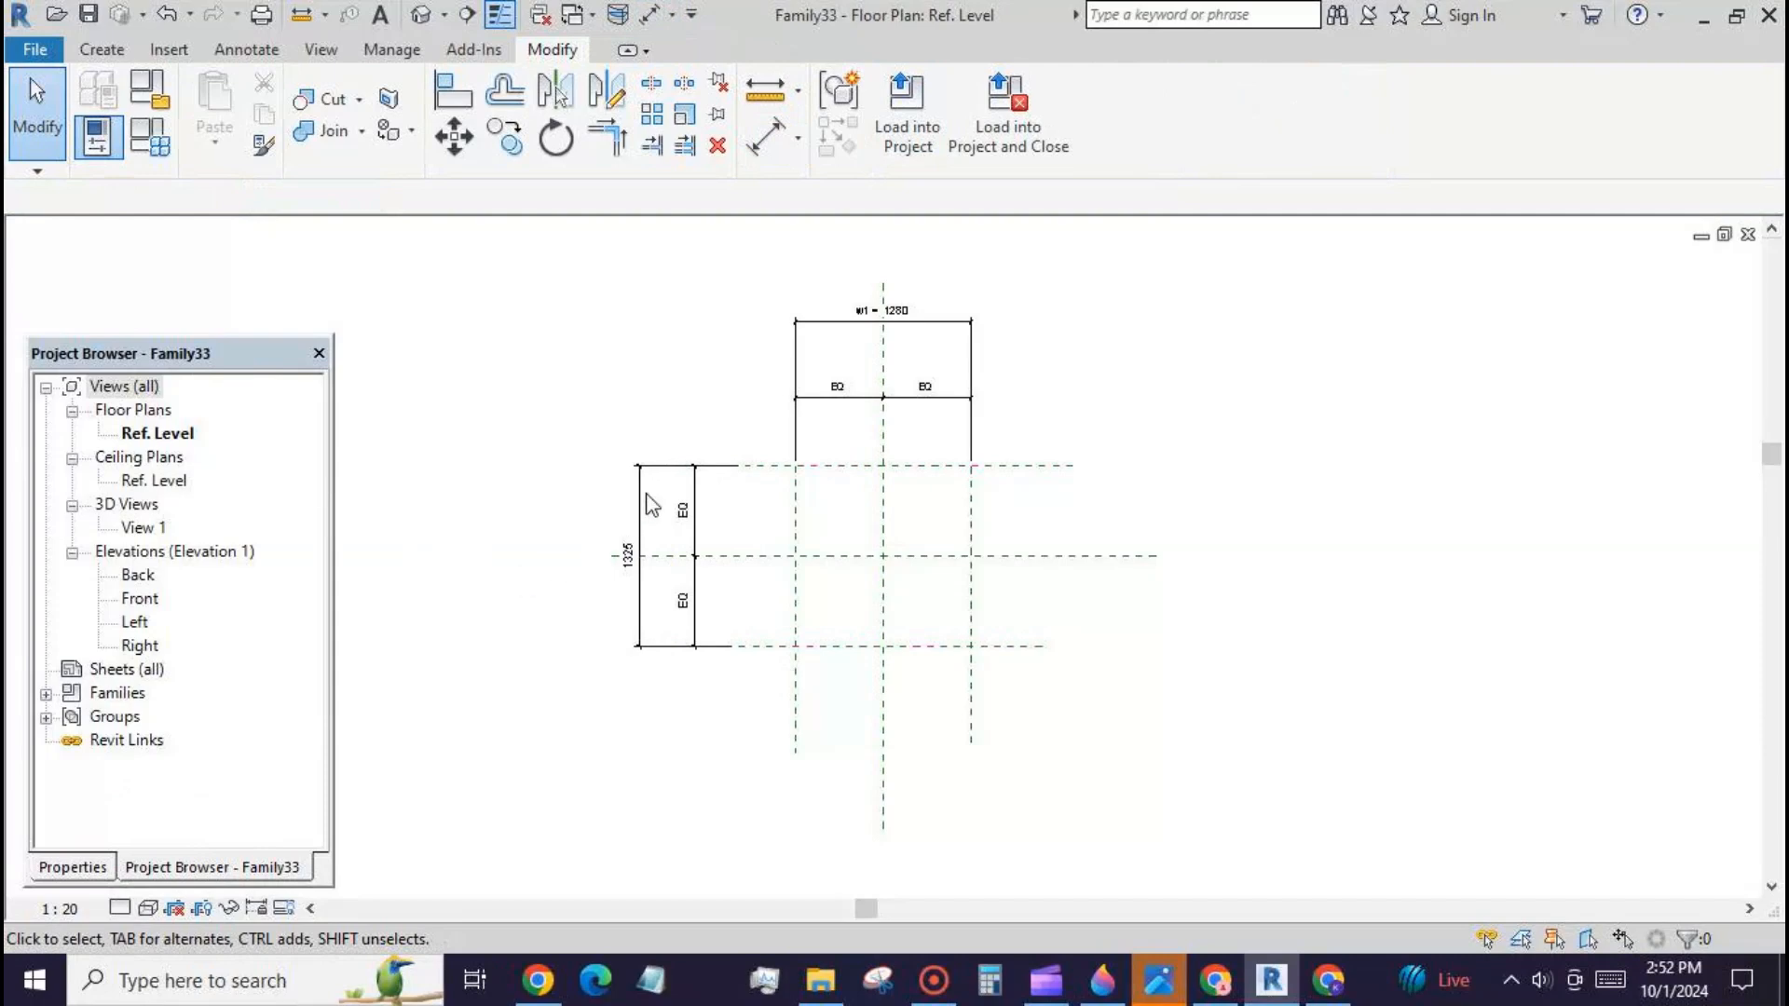
Step: Label the overall dimension between the outer horizontal planes with a new type parameter named w2
{"action": "left_click", "coordinate": [627, 556]}
{"action": "left_click", "coordinate": [1155, 107]}
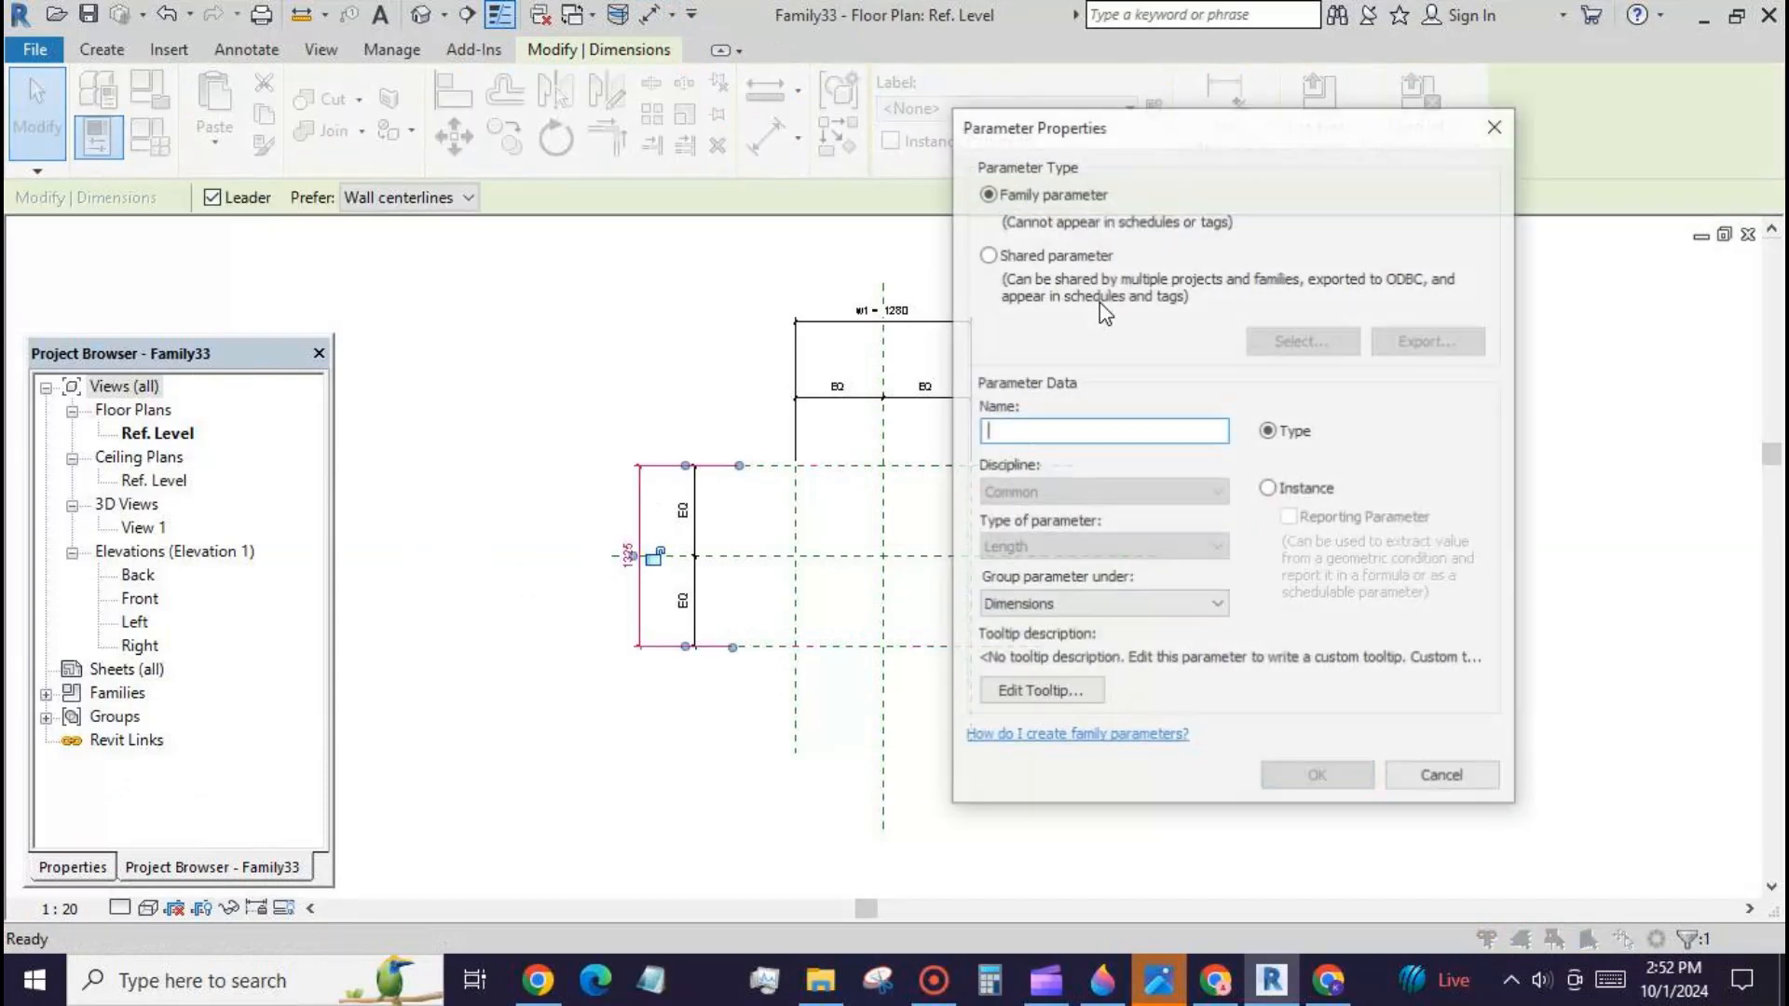
{"action": "type", "text": "w2"}
{"action": "left_click", "coordinate": [1317, 777]}
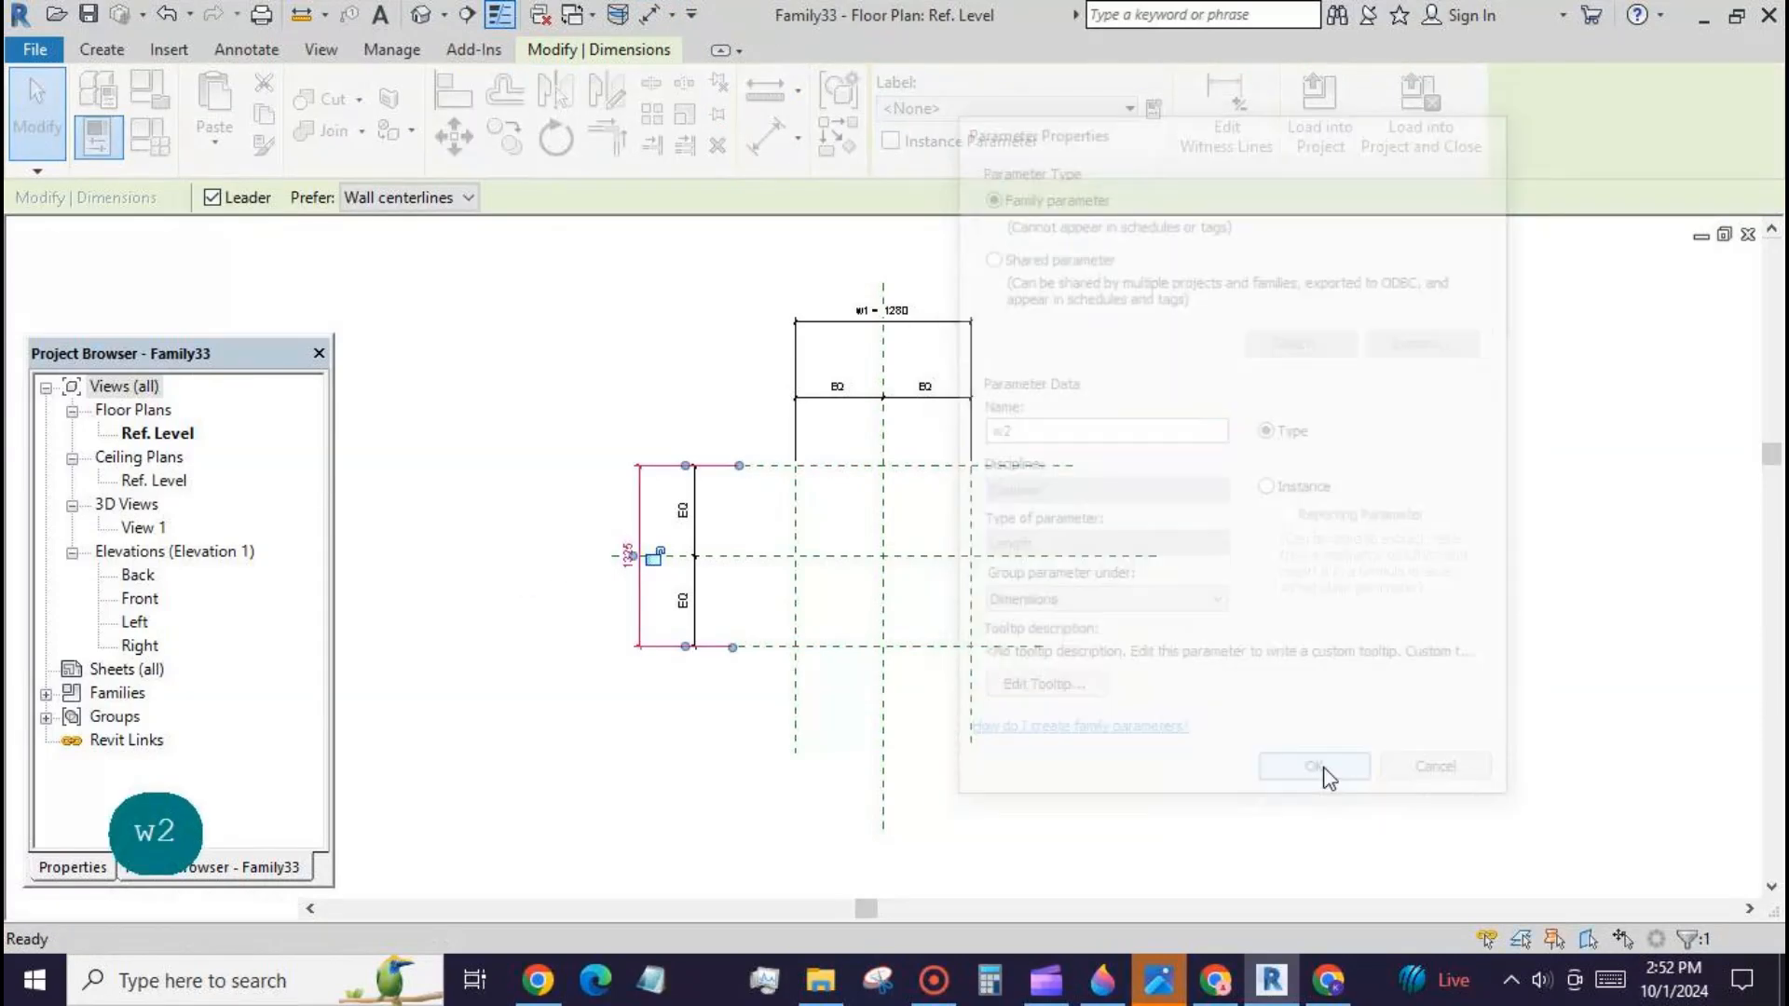
{"action": "left_click", "coordinate": [1197, 723]}
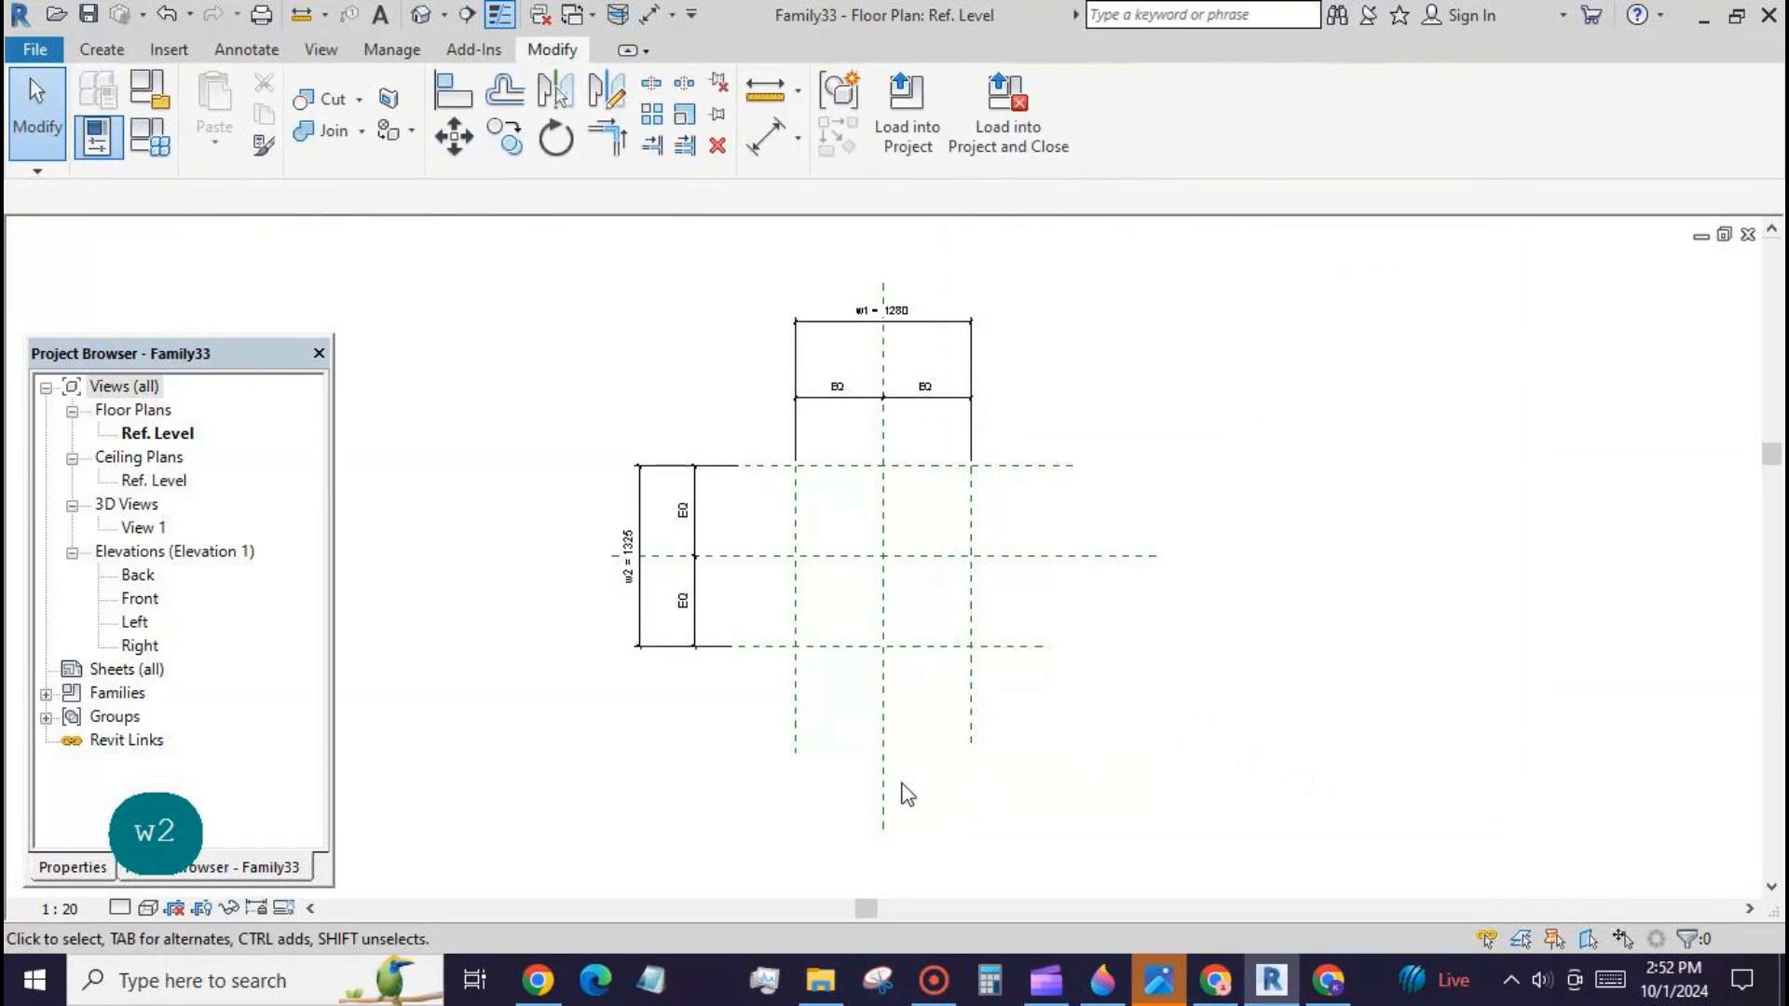
Step: Name the left vertical reference plane front
{"action": "left_click", "coordinate": [796, 745]}
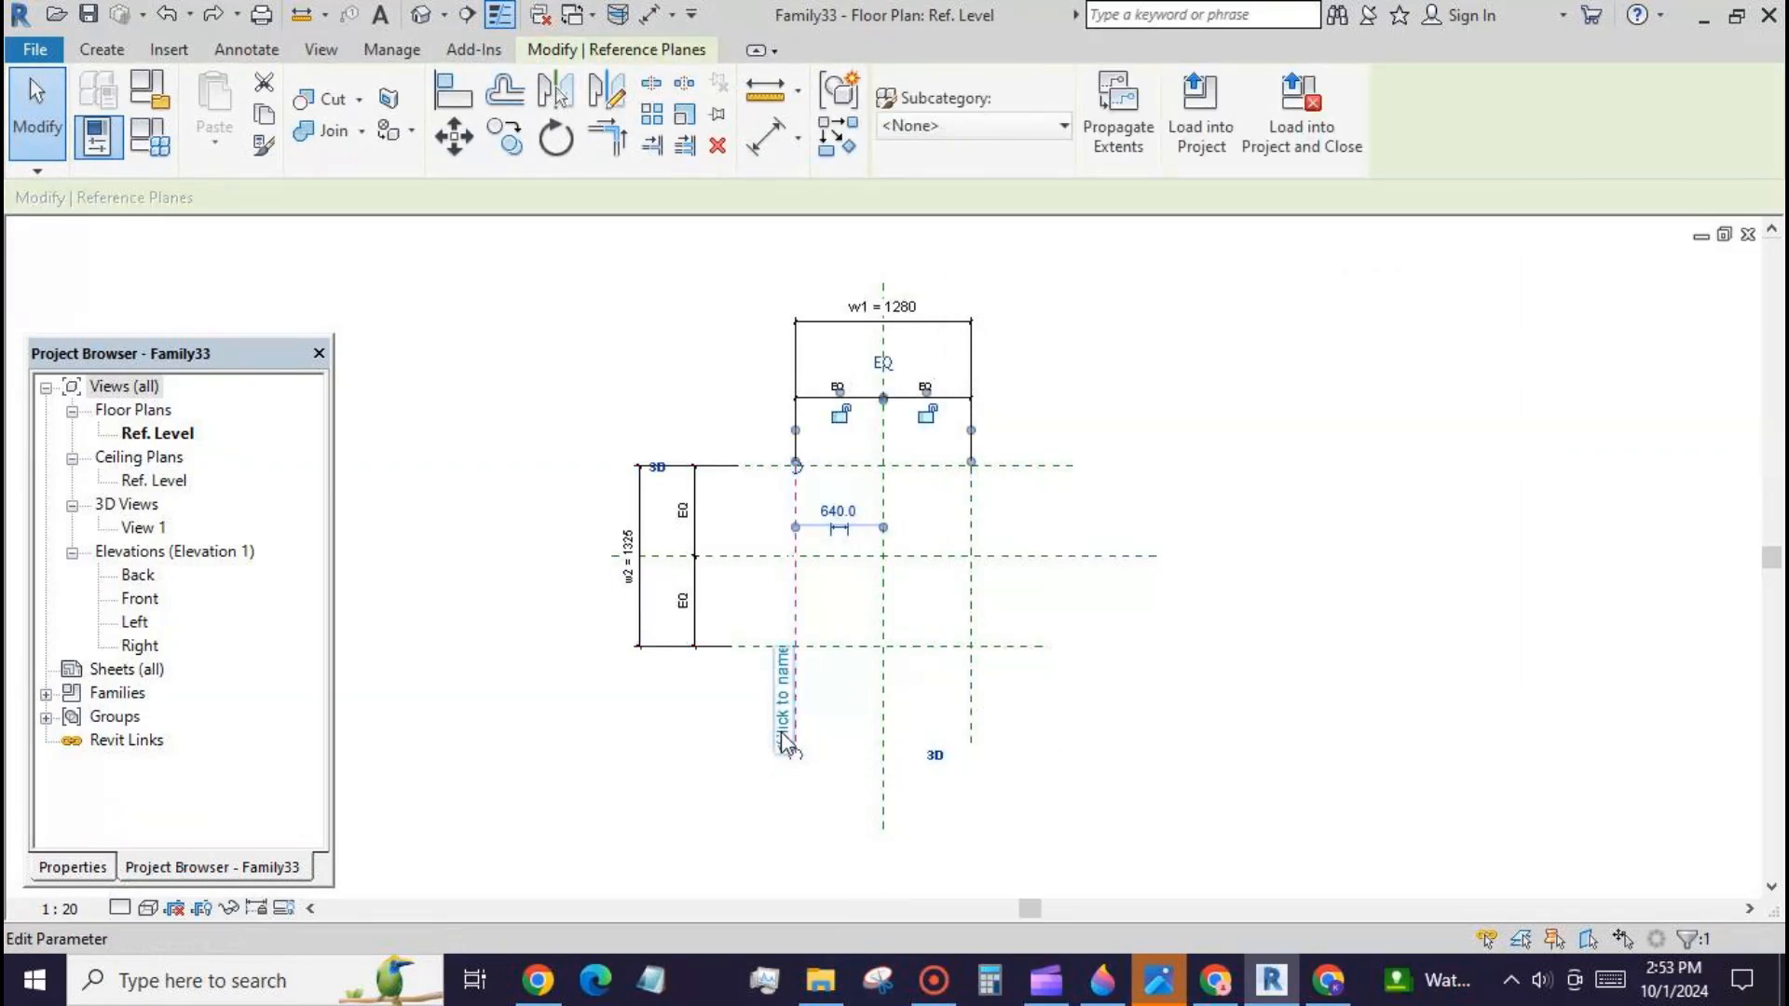
{"action": "left_click", "coordinate": [784, 742]}
{"action": "type", "text": "front"}
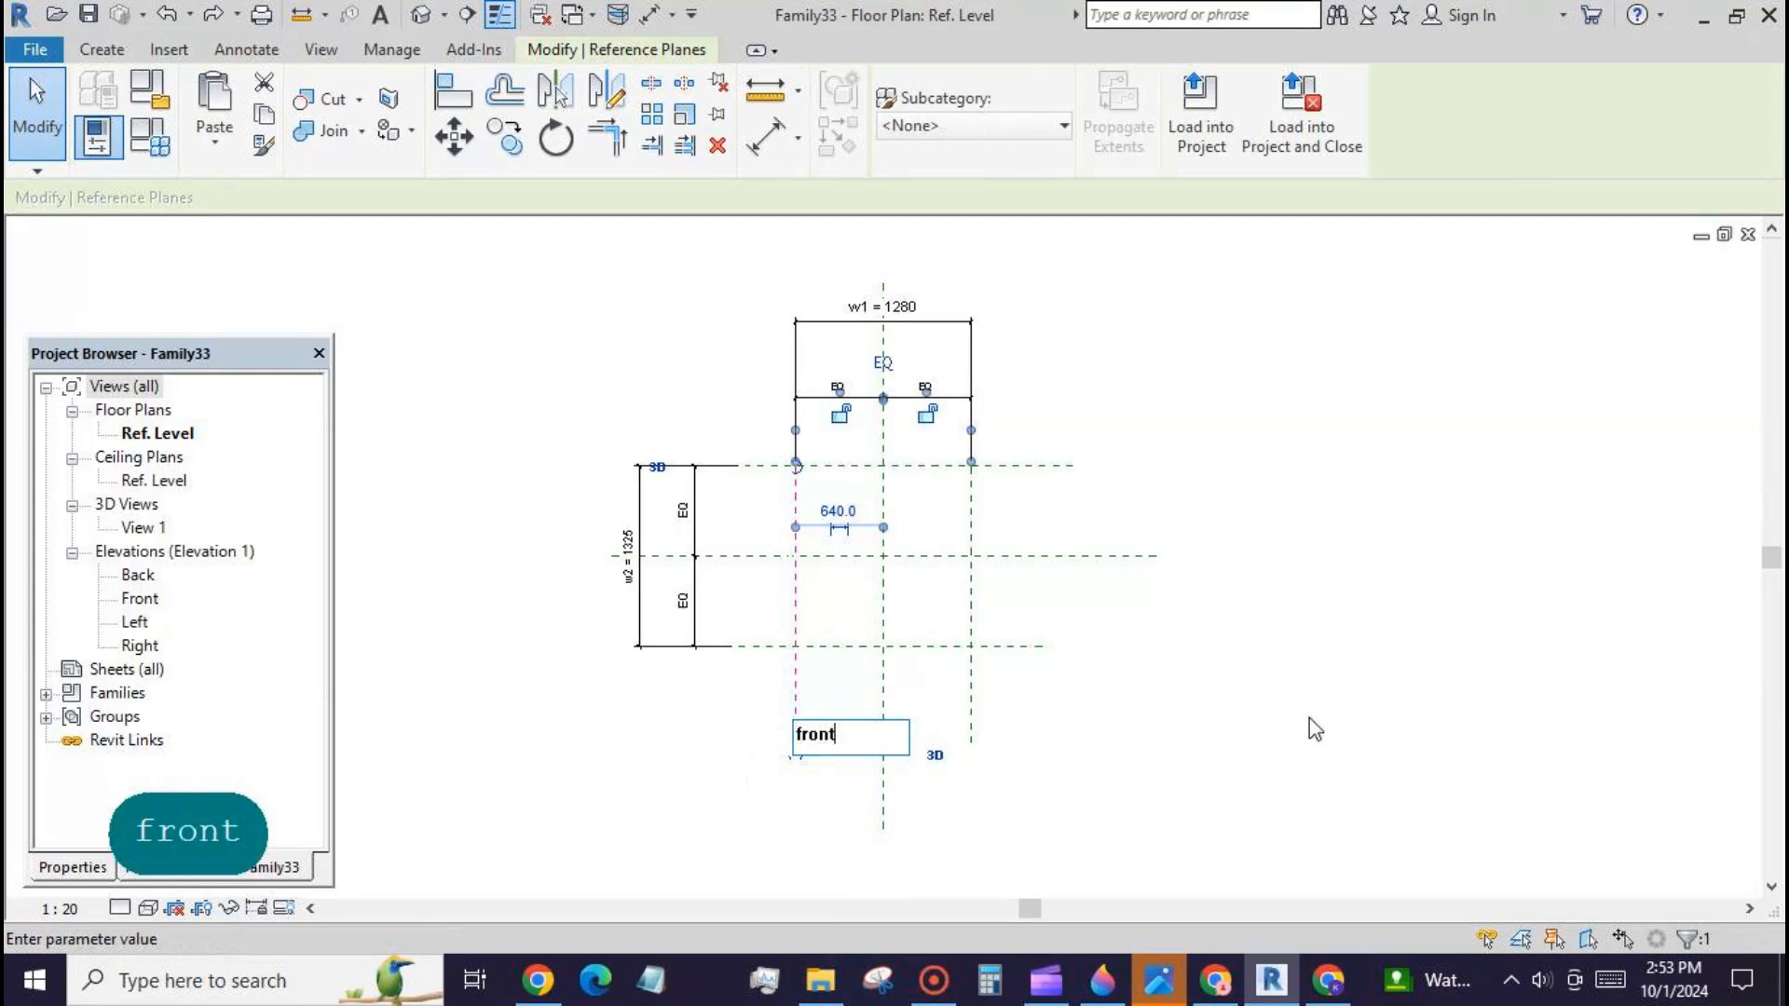
{"action": "key", "text": "Return"}
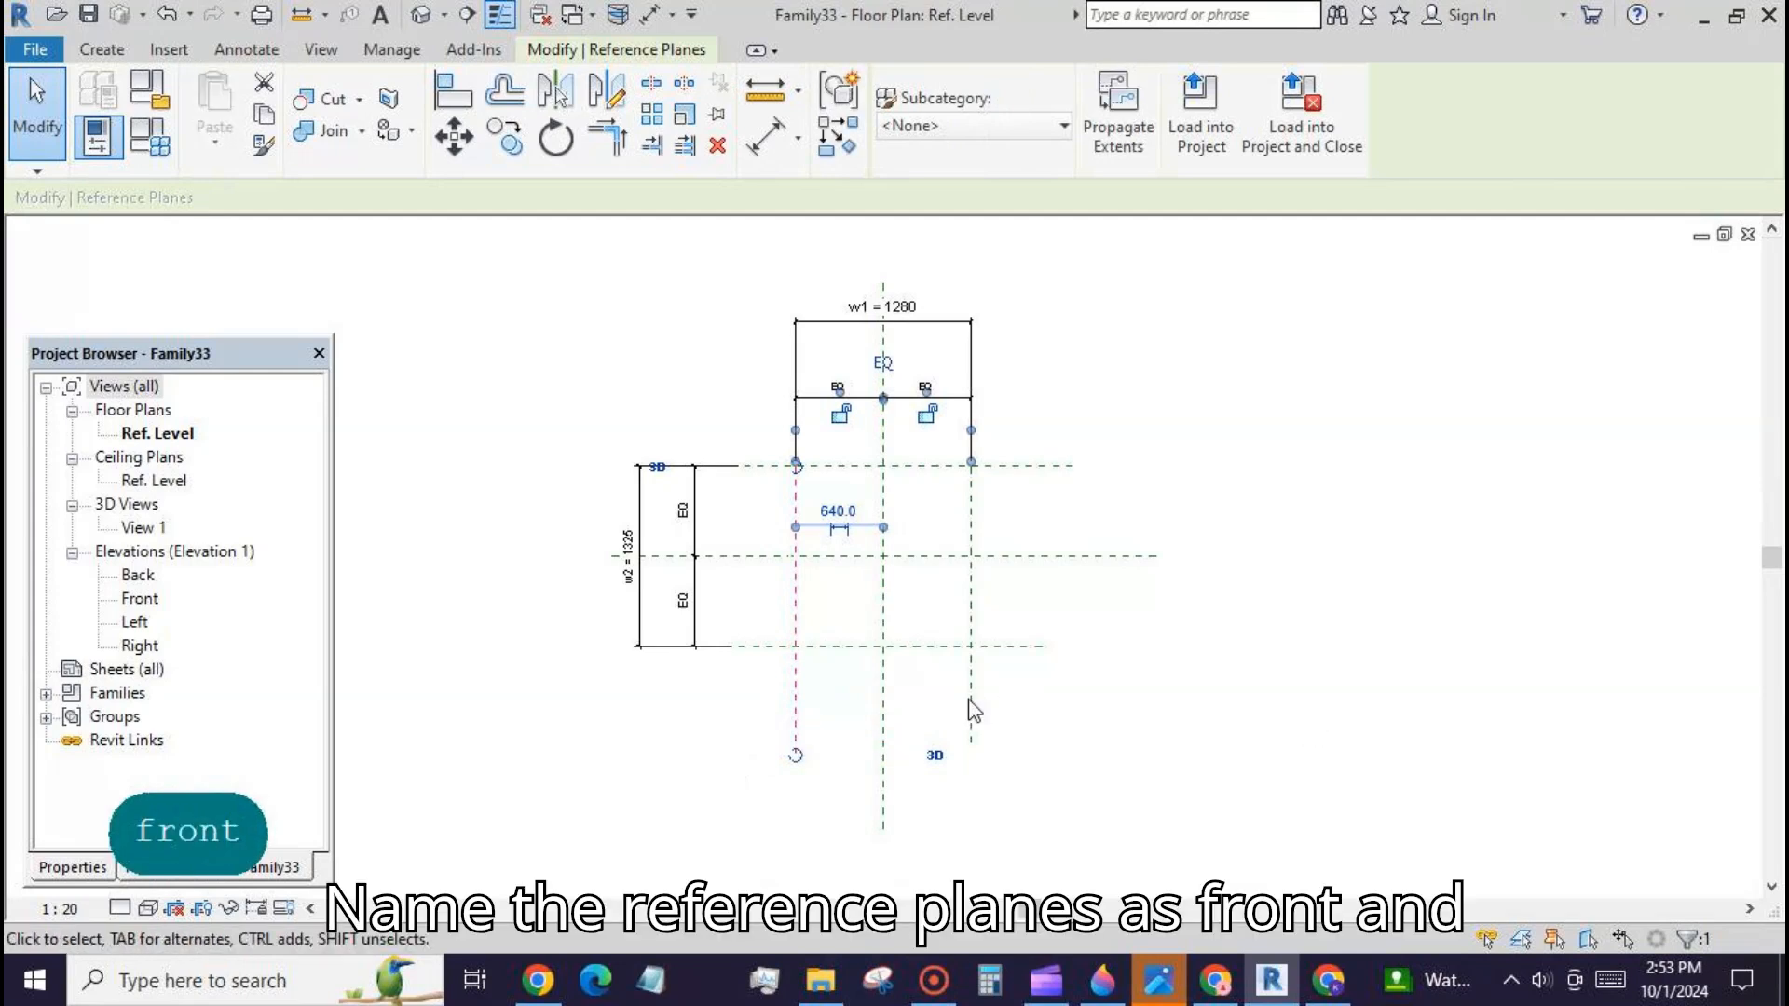
Step: Name the right vertical reference plane back
{"action": "left_click", "coordinate": [971, 717]}
{"action": "left_click", "coordinate": [960, 727]}
{"action": "type", "text": "back"}
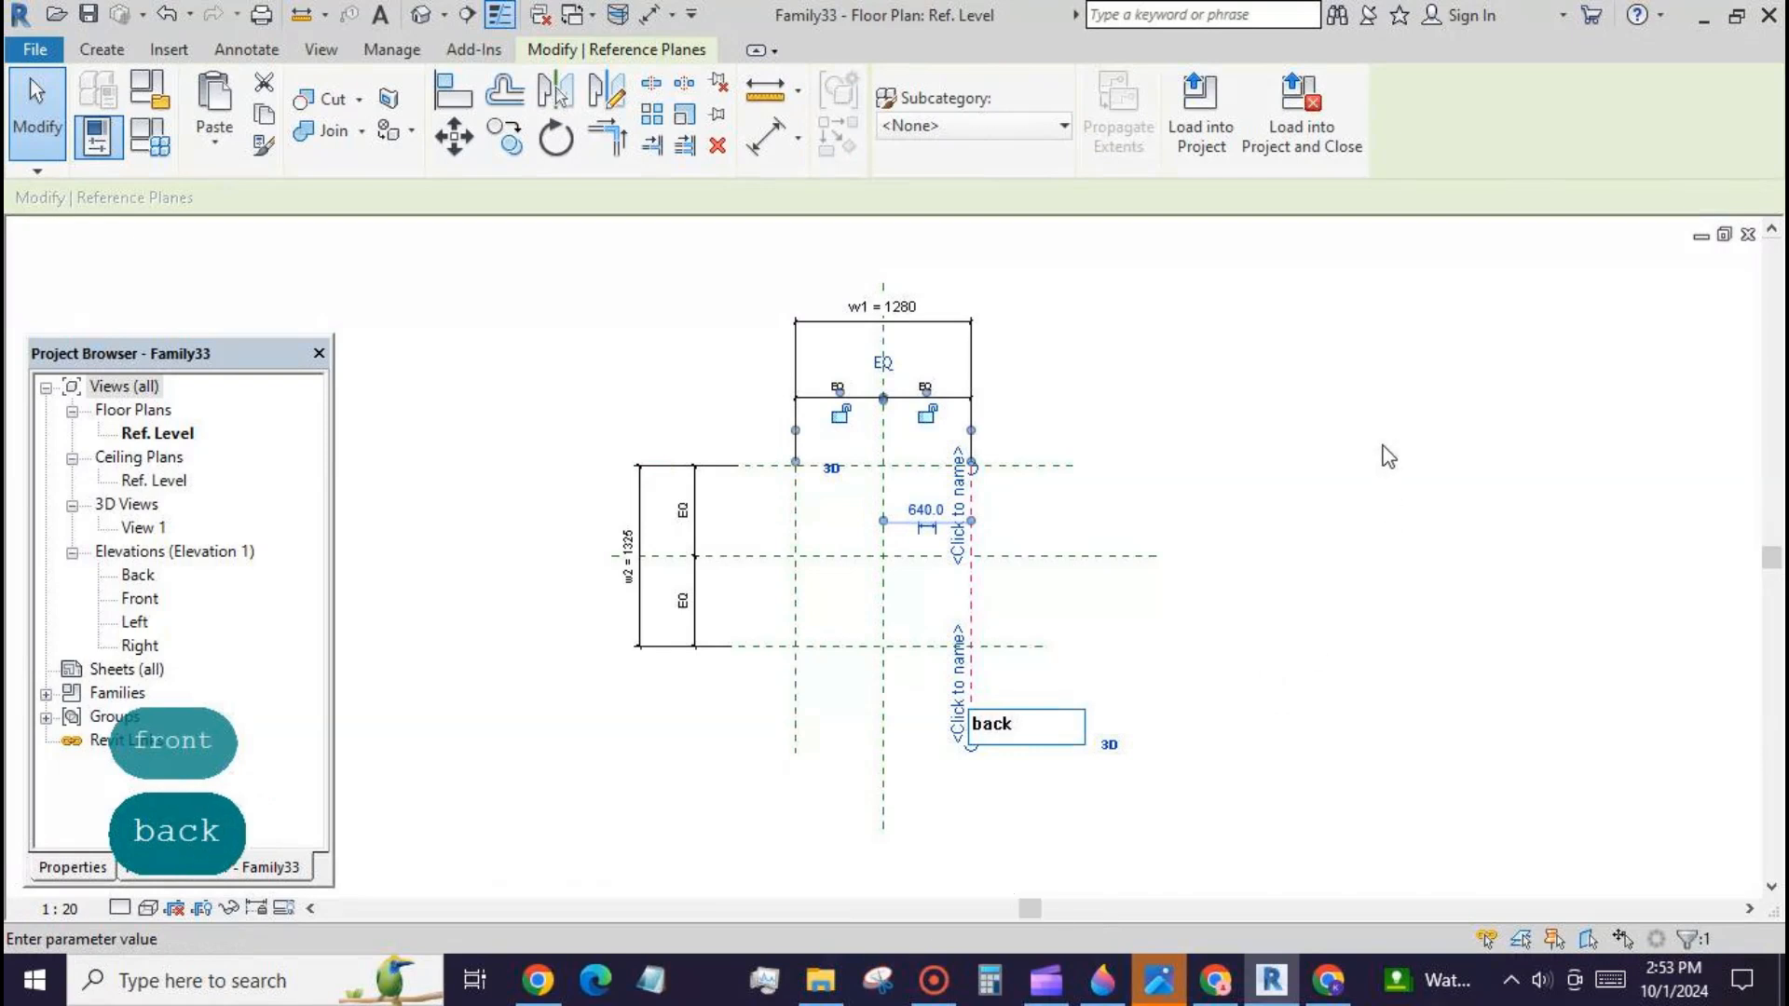
{"action": "key", "text": "Return"}
{"action": "scroll", "coordinate": [1161, 382], "scroll_direction": "down", "scroll_amount": 2}
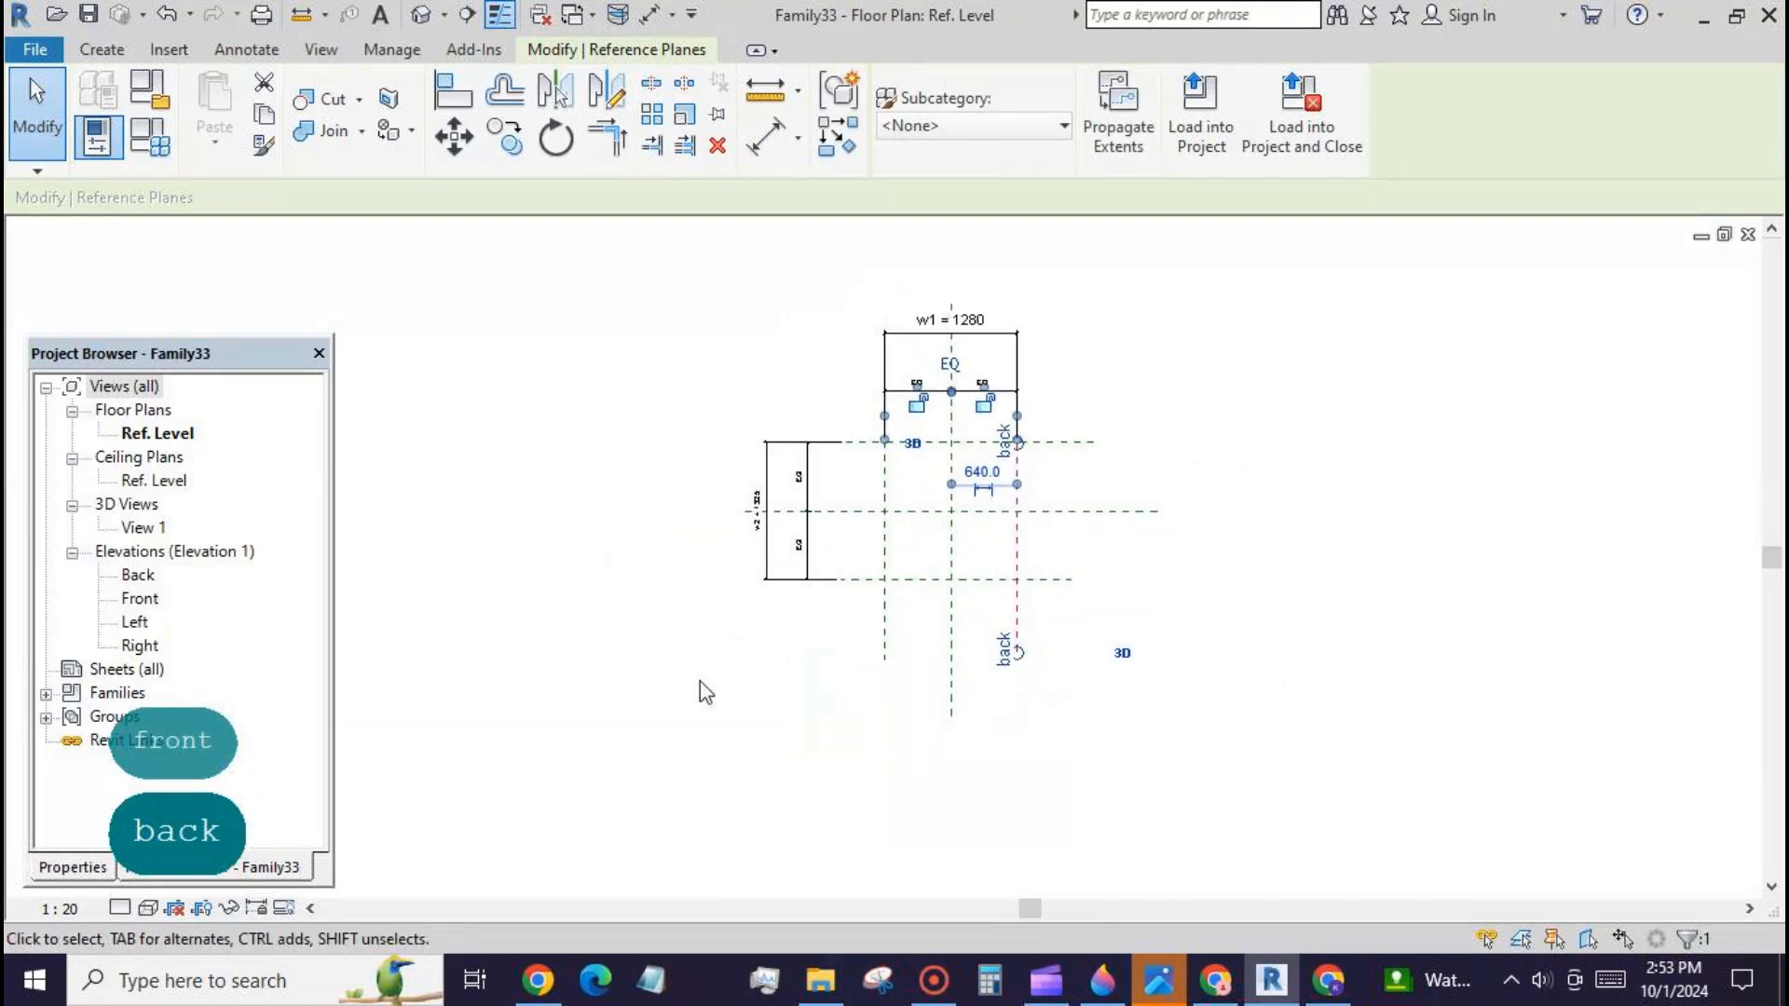
{"action": "left_click", "coordinate": [671, 677]}
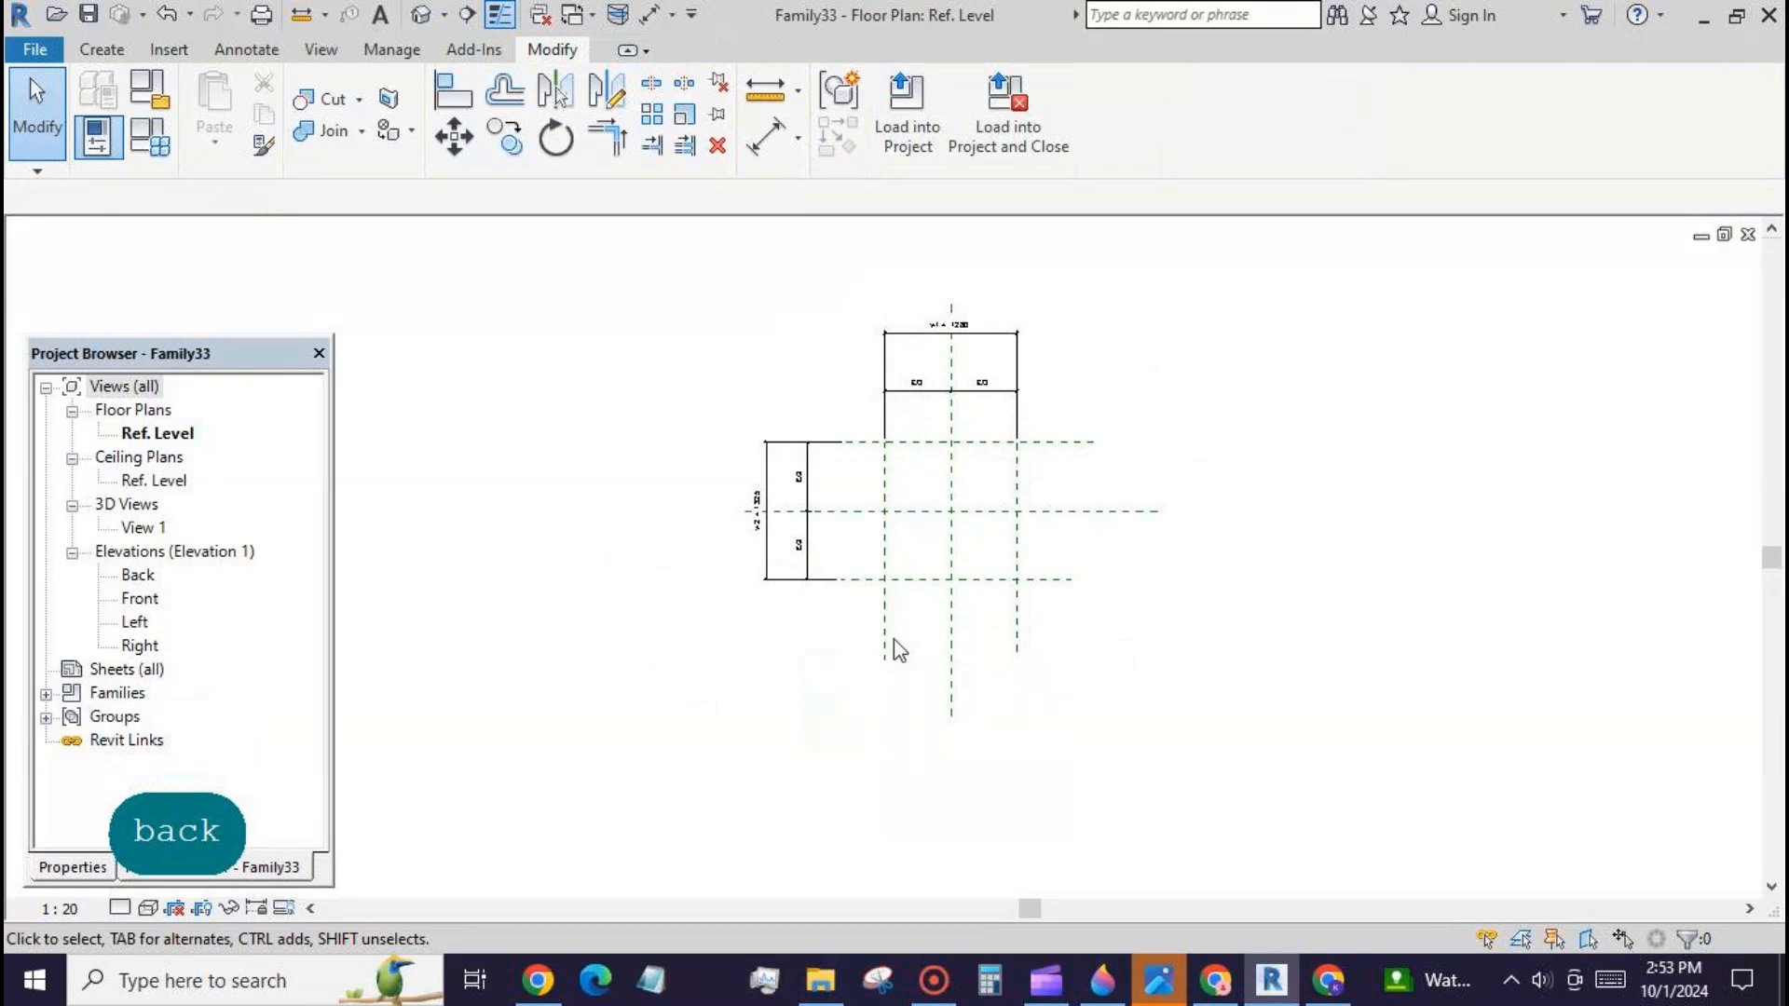
Step: Open the left elevation and set the work plane to the reference plane named front
{"action": "double_click", "coordinate": [136, 623]}
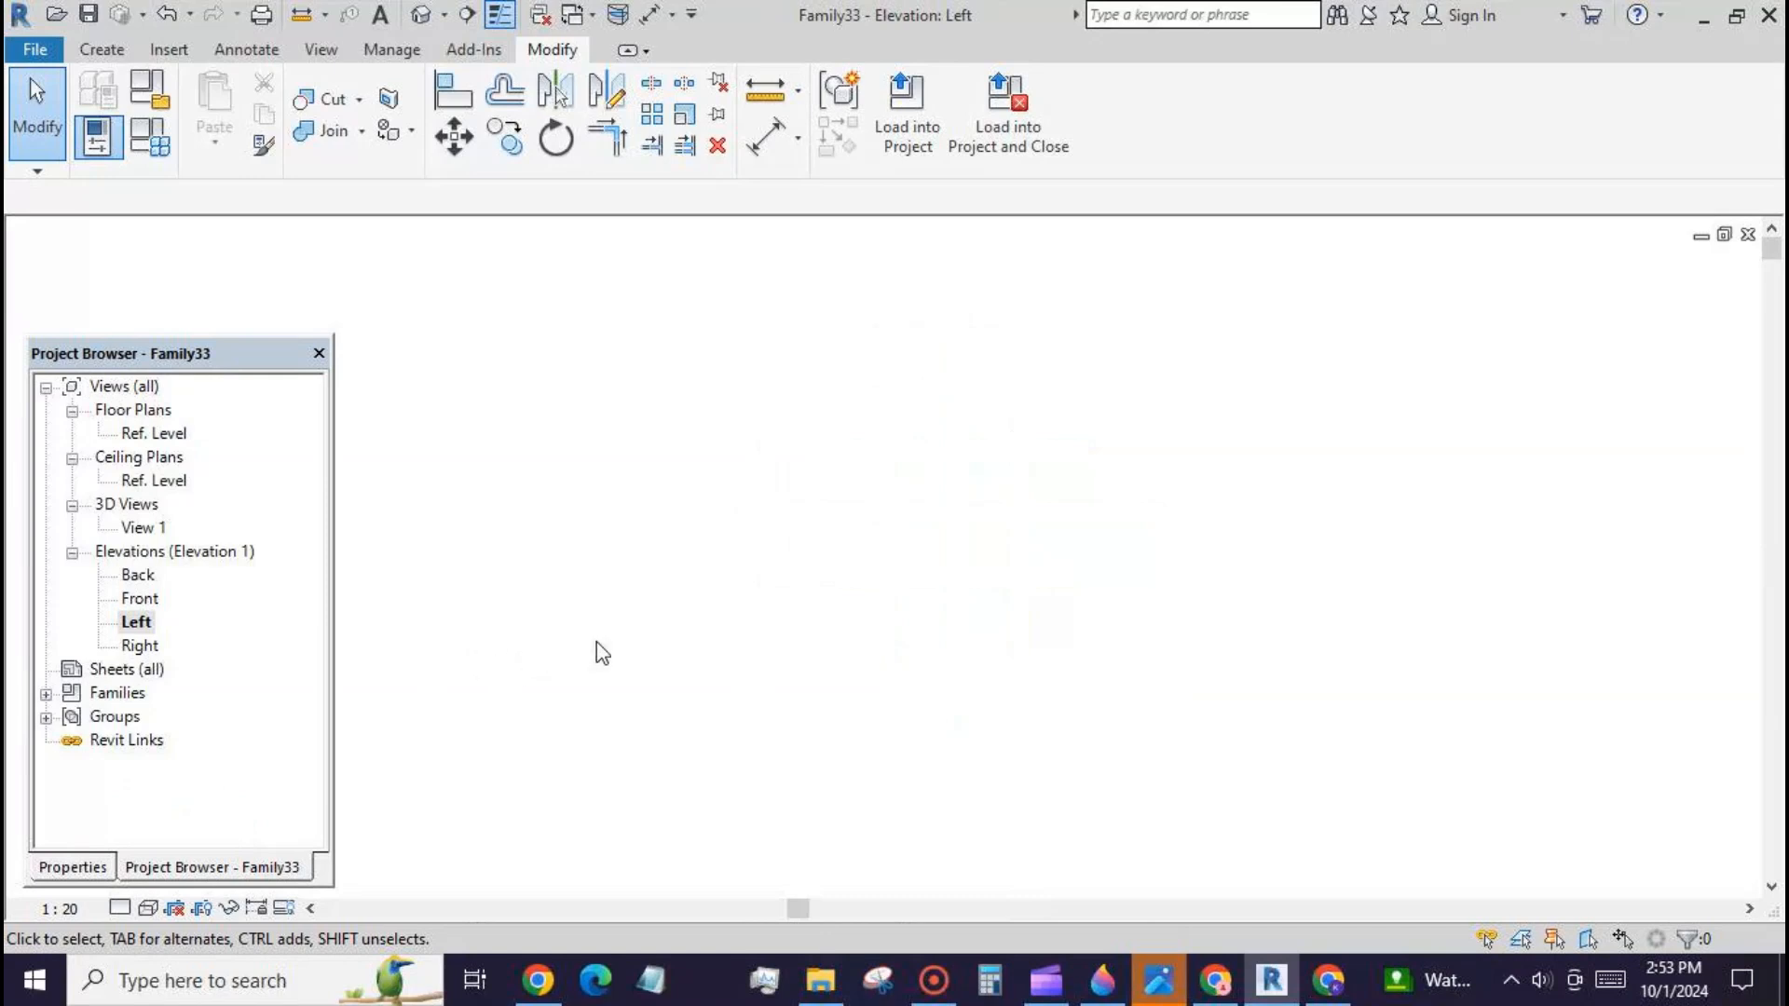
{"action": "key", "text": "z"}
{"action": "key", "text": "a"}
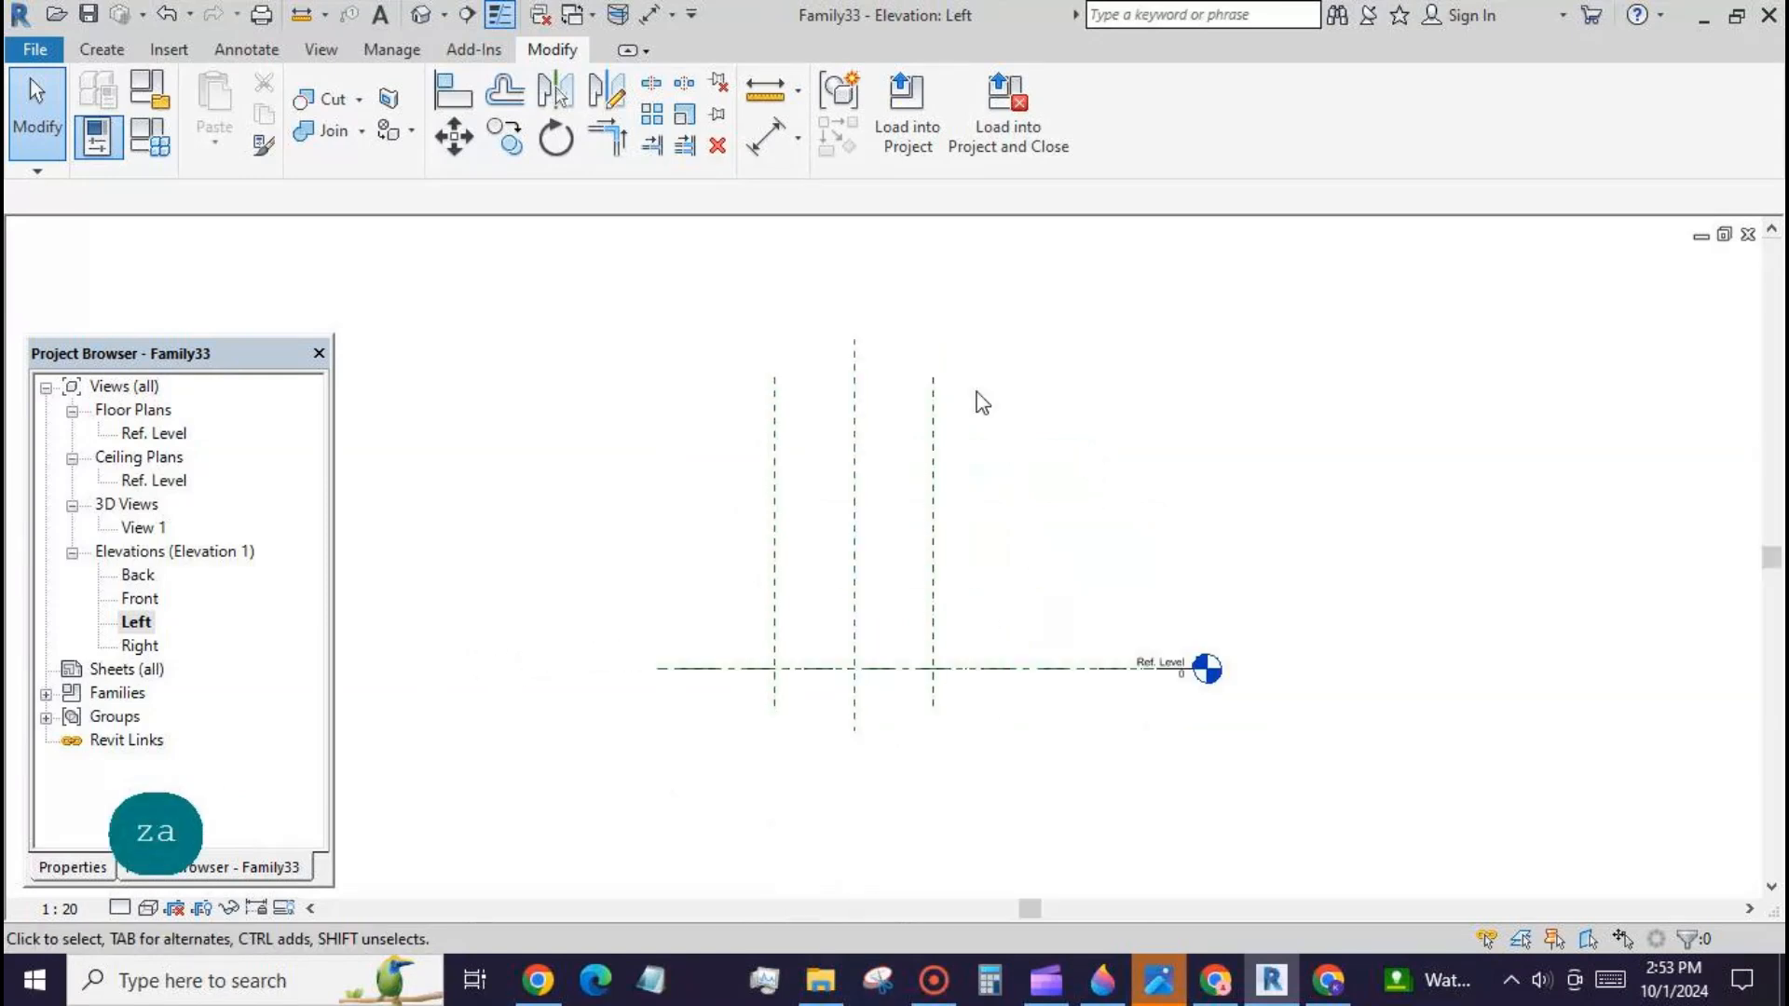
{"action": "left_click", "coordinate": [101, 50]}
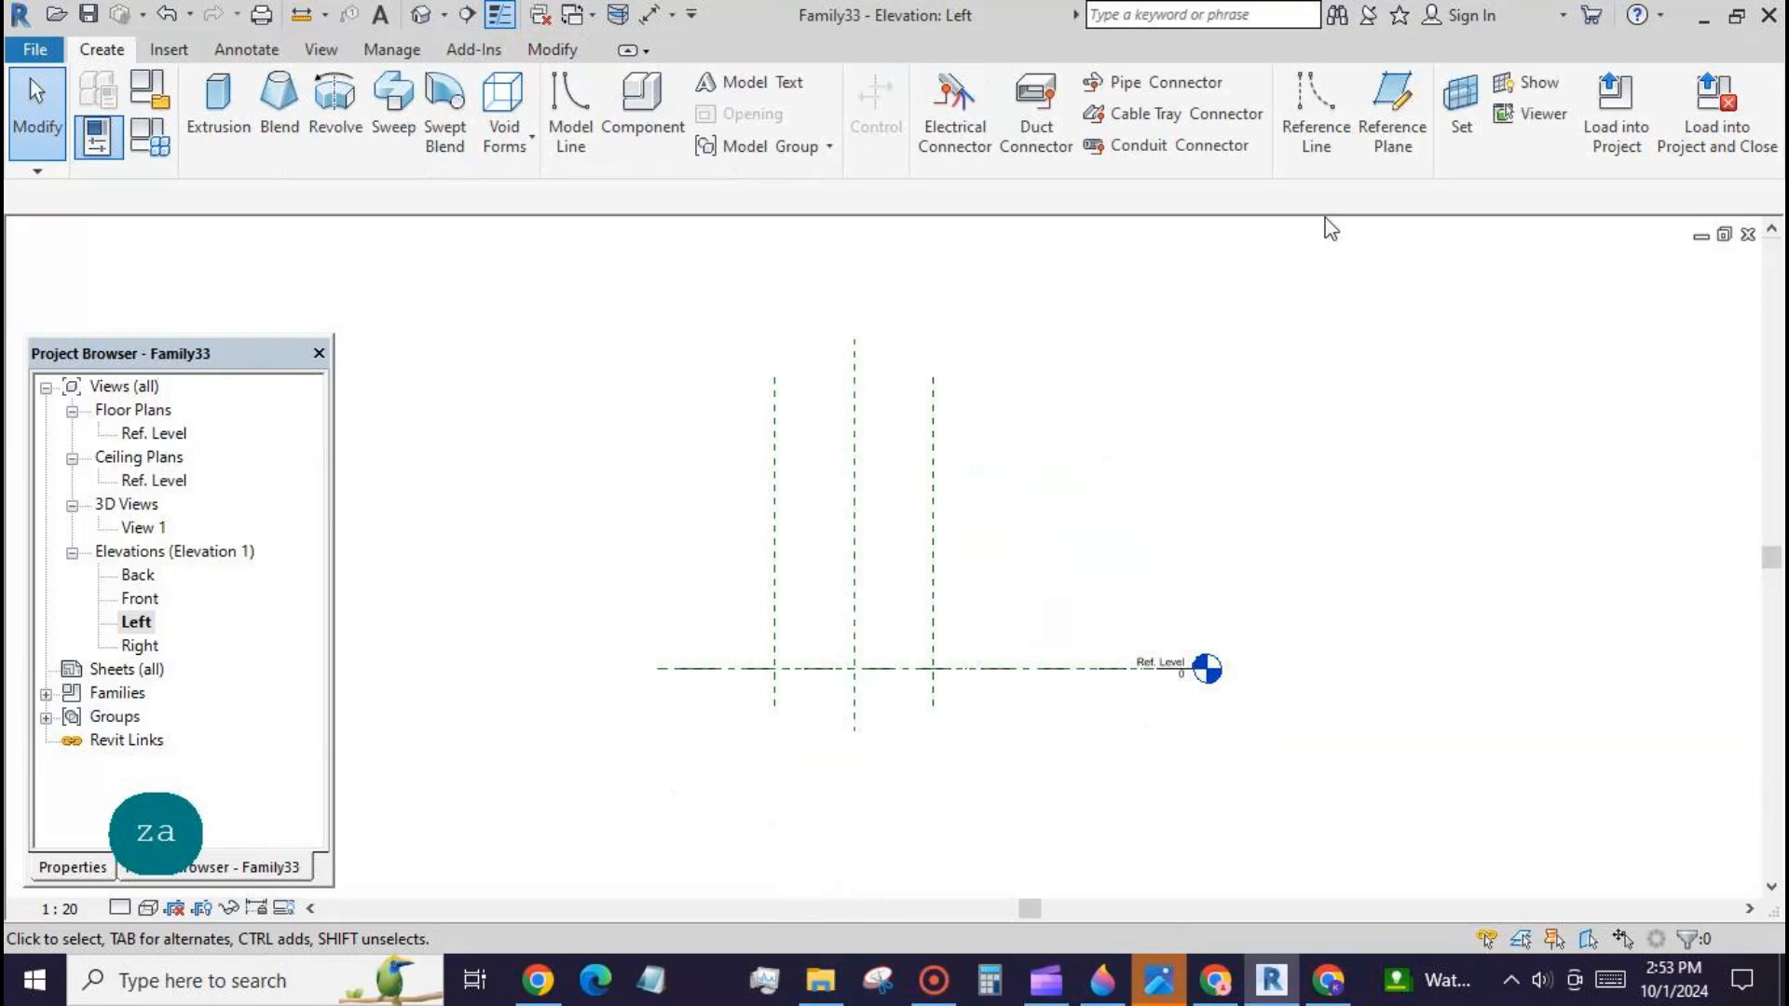
{"action": "left_click", "coordinate": [1482, 108]}
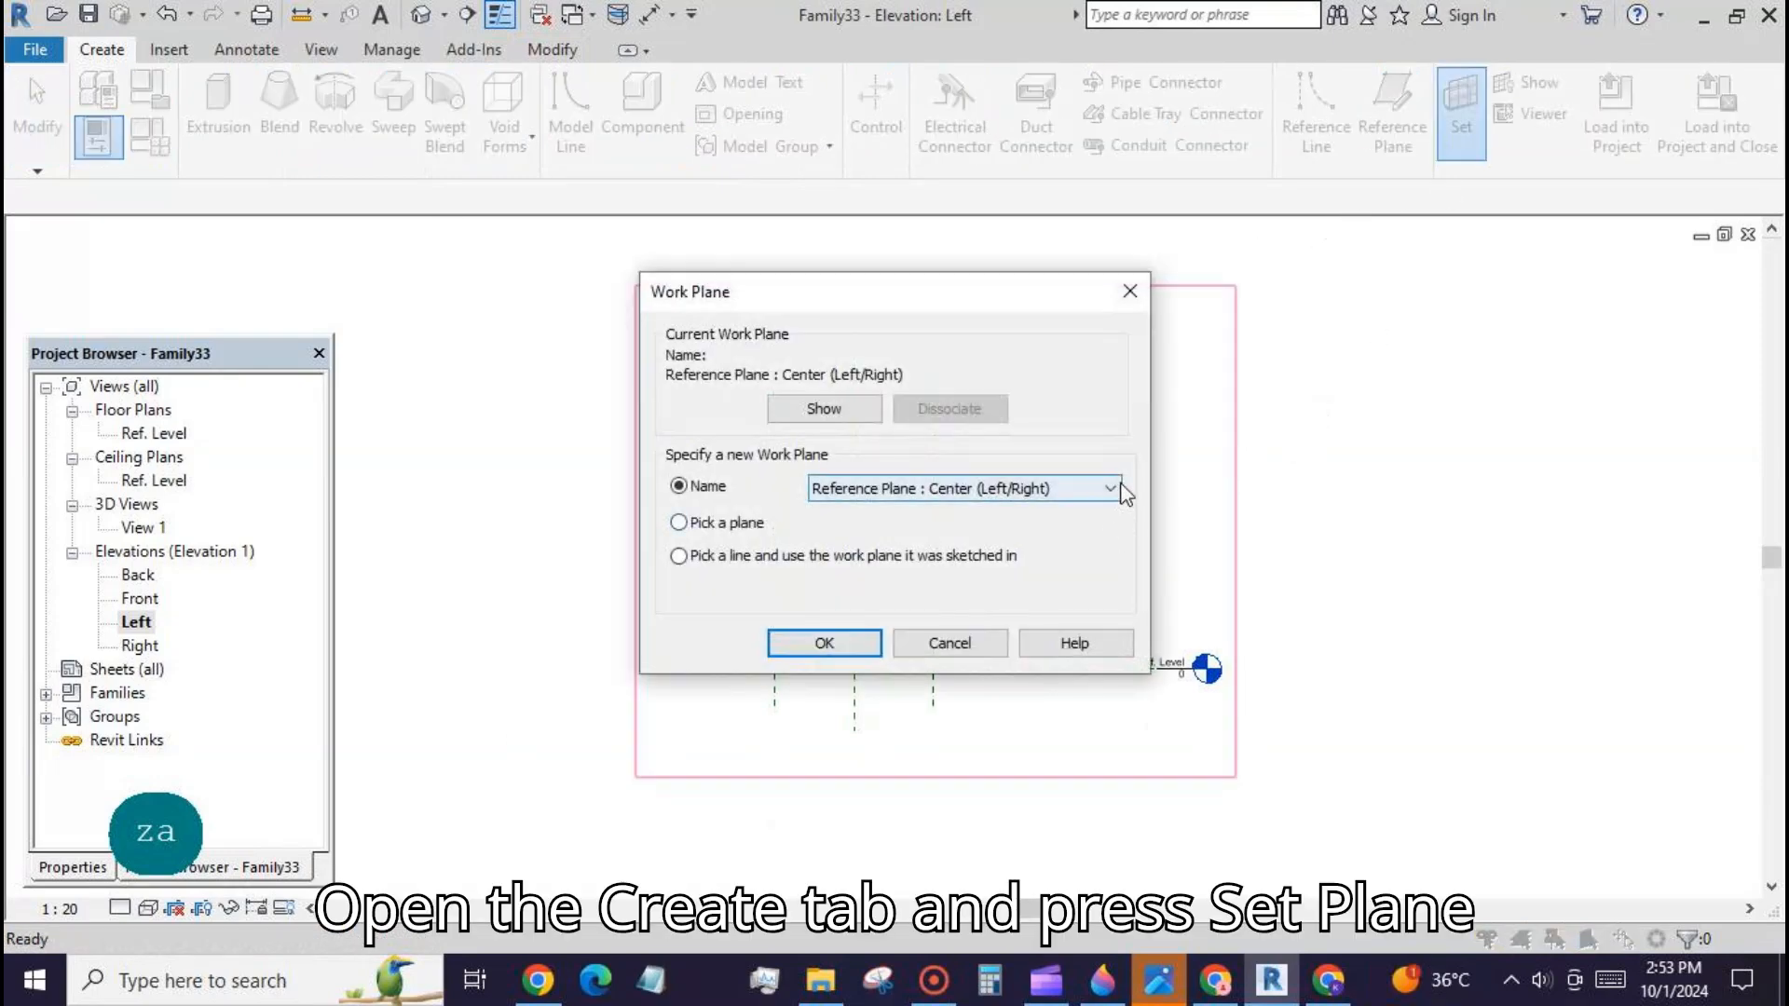
{"action": "left_click", "coordinate": [1121, 490]}
{"action": "left_click", "coordinate": [1003, 581]}
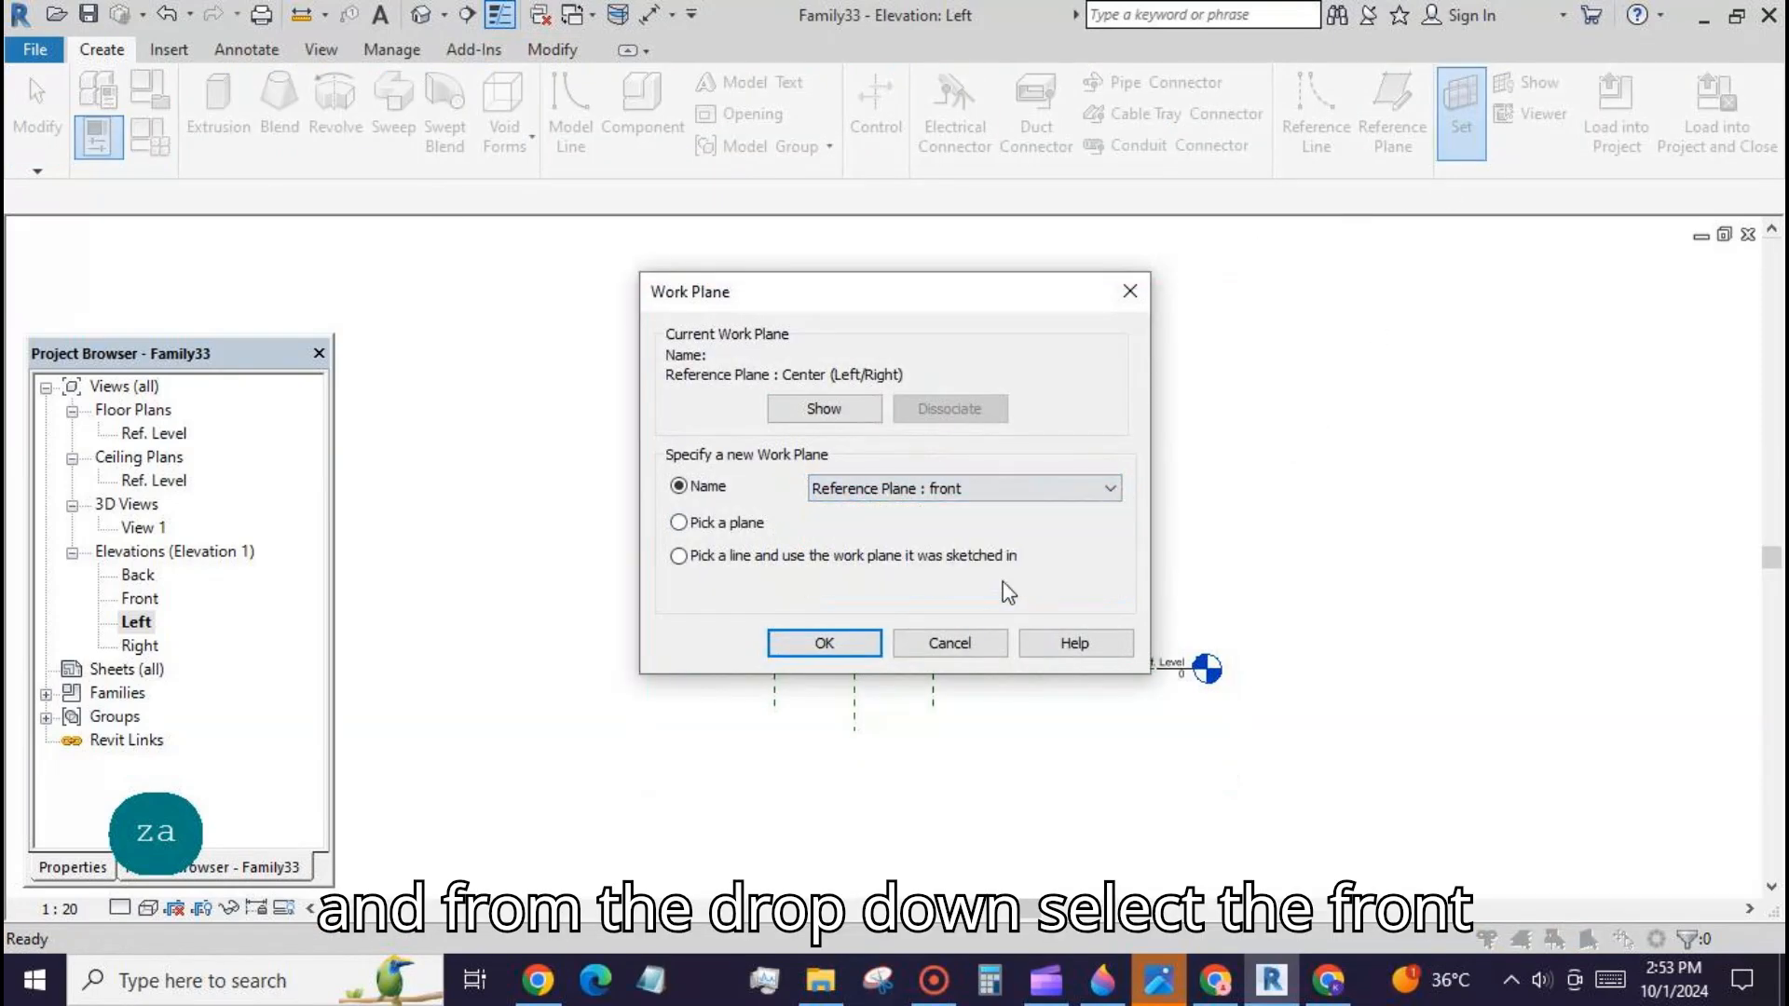
{"action": "left_click", "coordinate": [850, 645]}
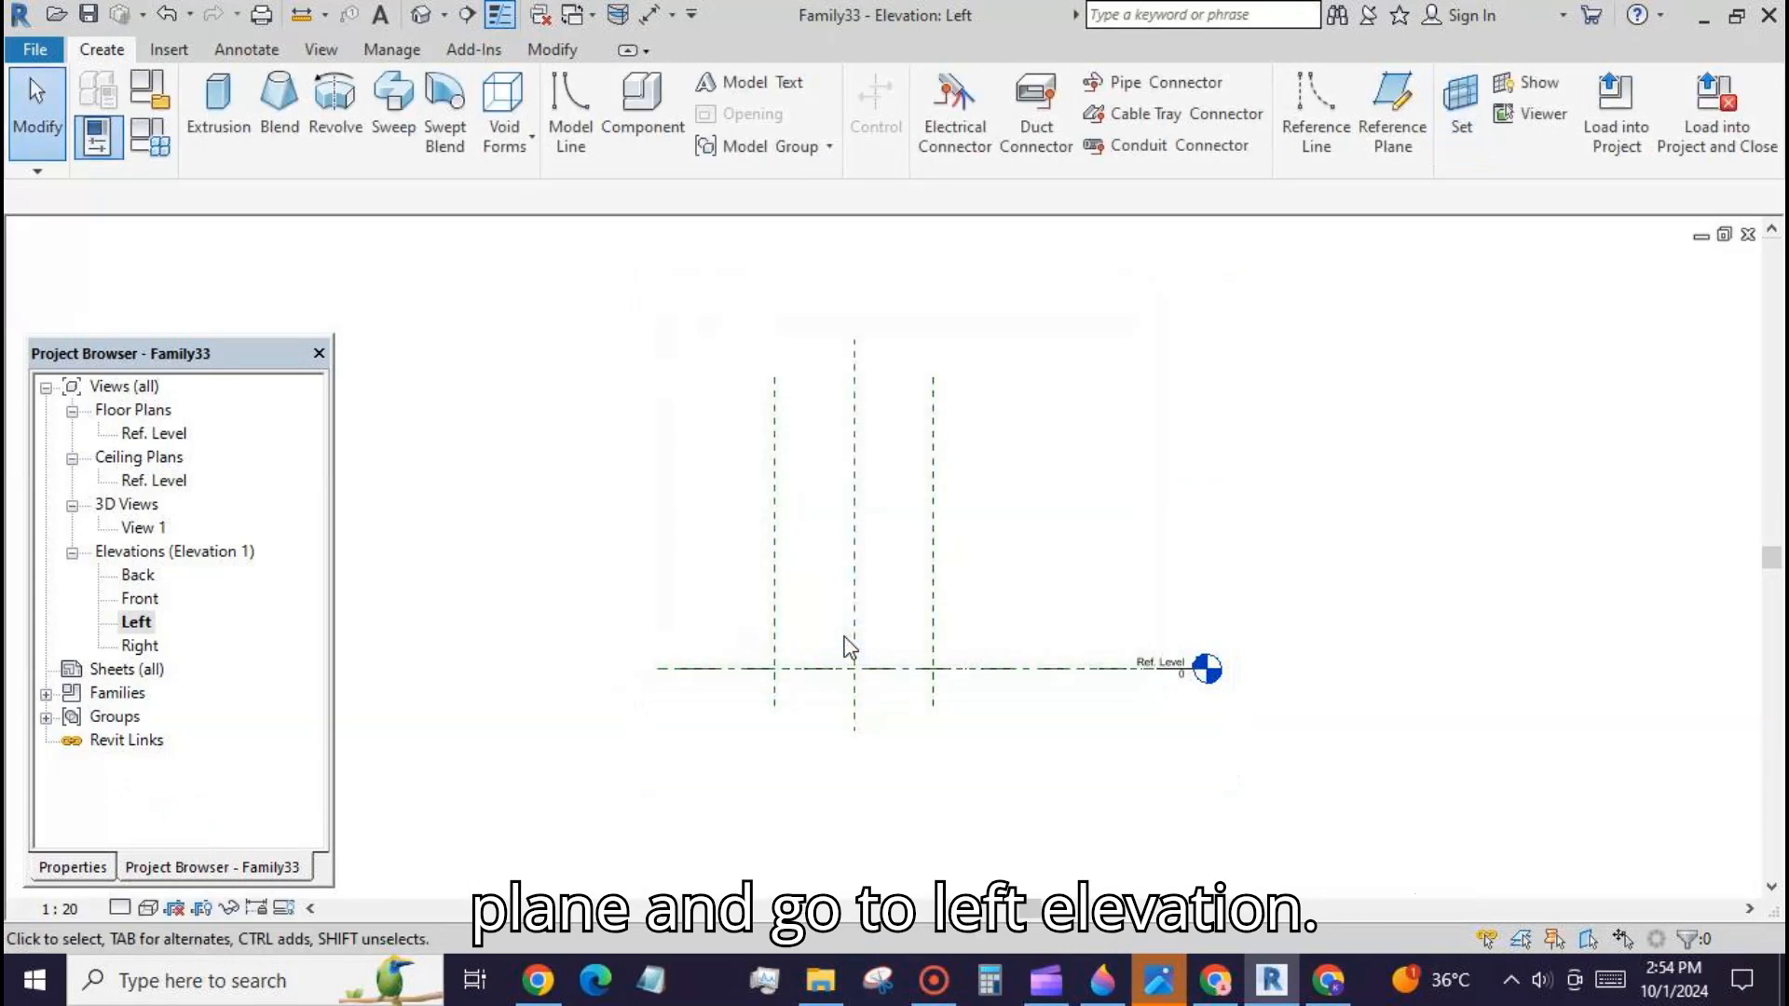
{"action": "key", "text": "Escape"}
Step: Sketch a 180° center-ends reference arc of about 1540 radius, centered where the center plane meets Ref. Level, and lock its alignment
{"action": "left_click", "coordinate": [1309, 124]}
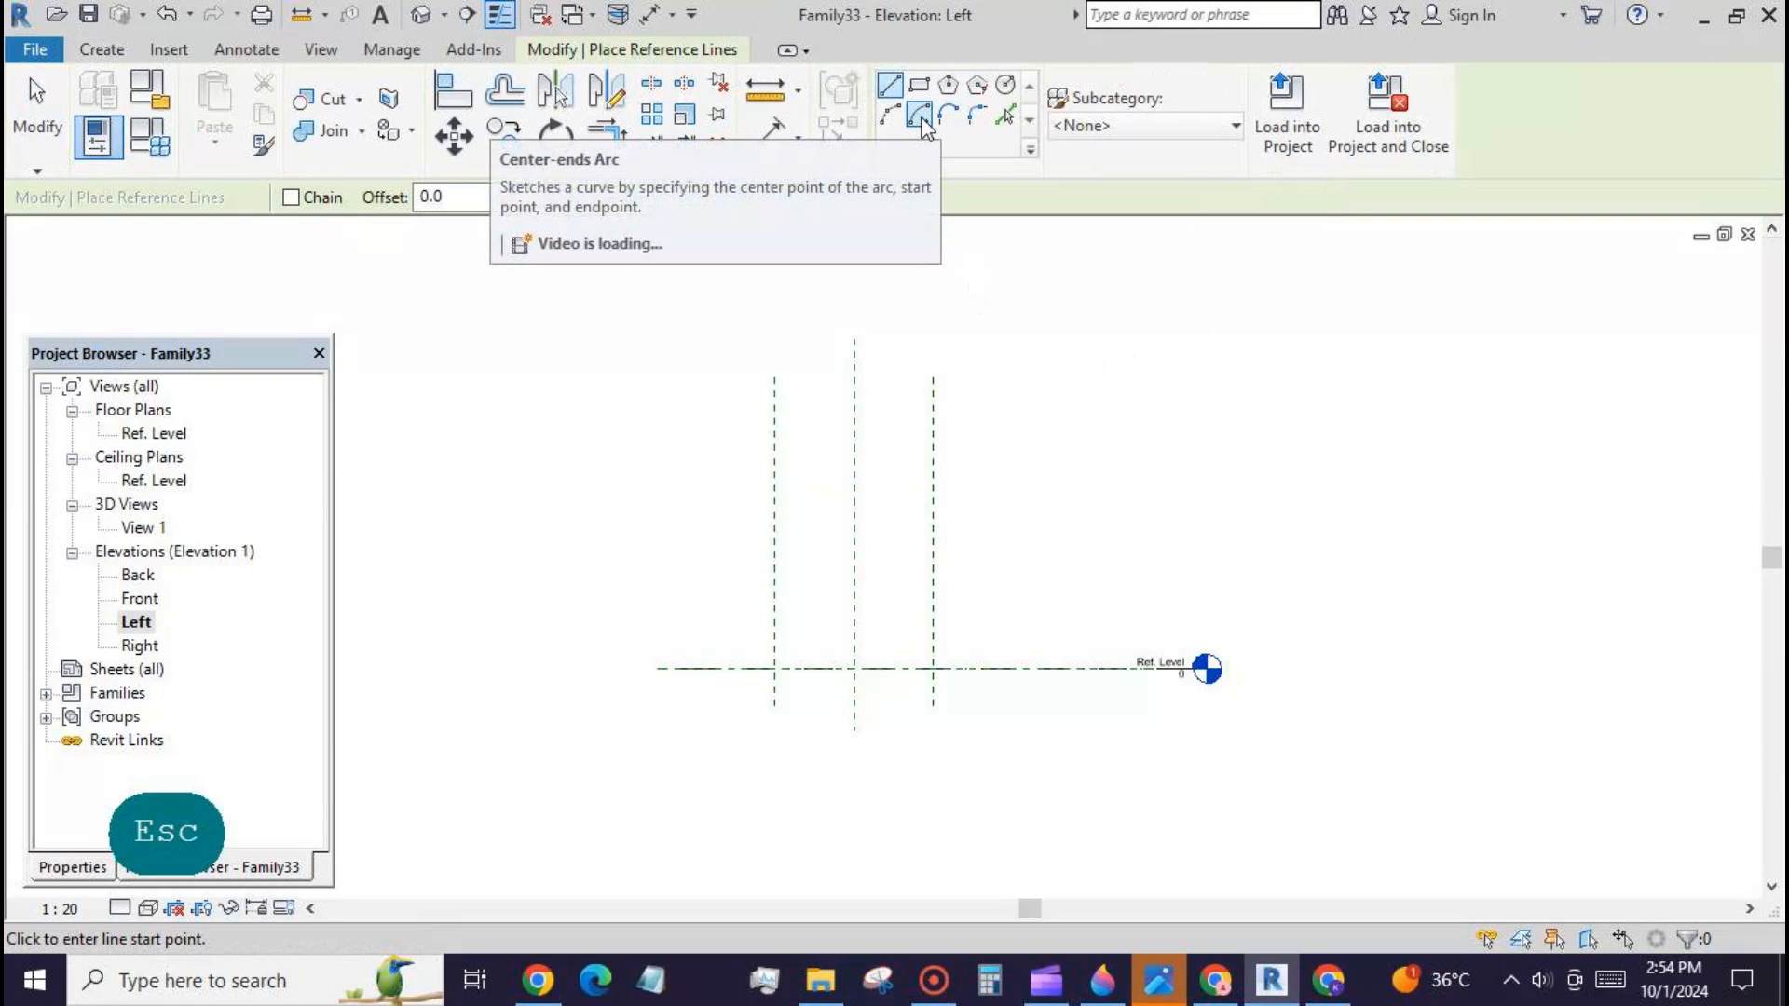
{"action": "left_click", "coordinate": [920, 116]}
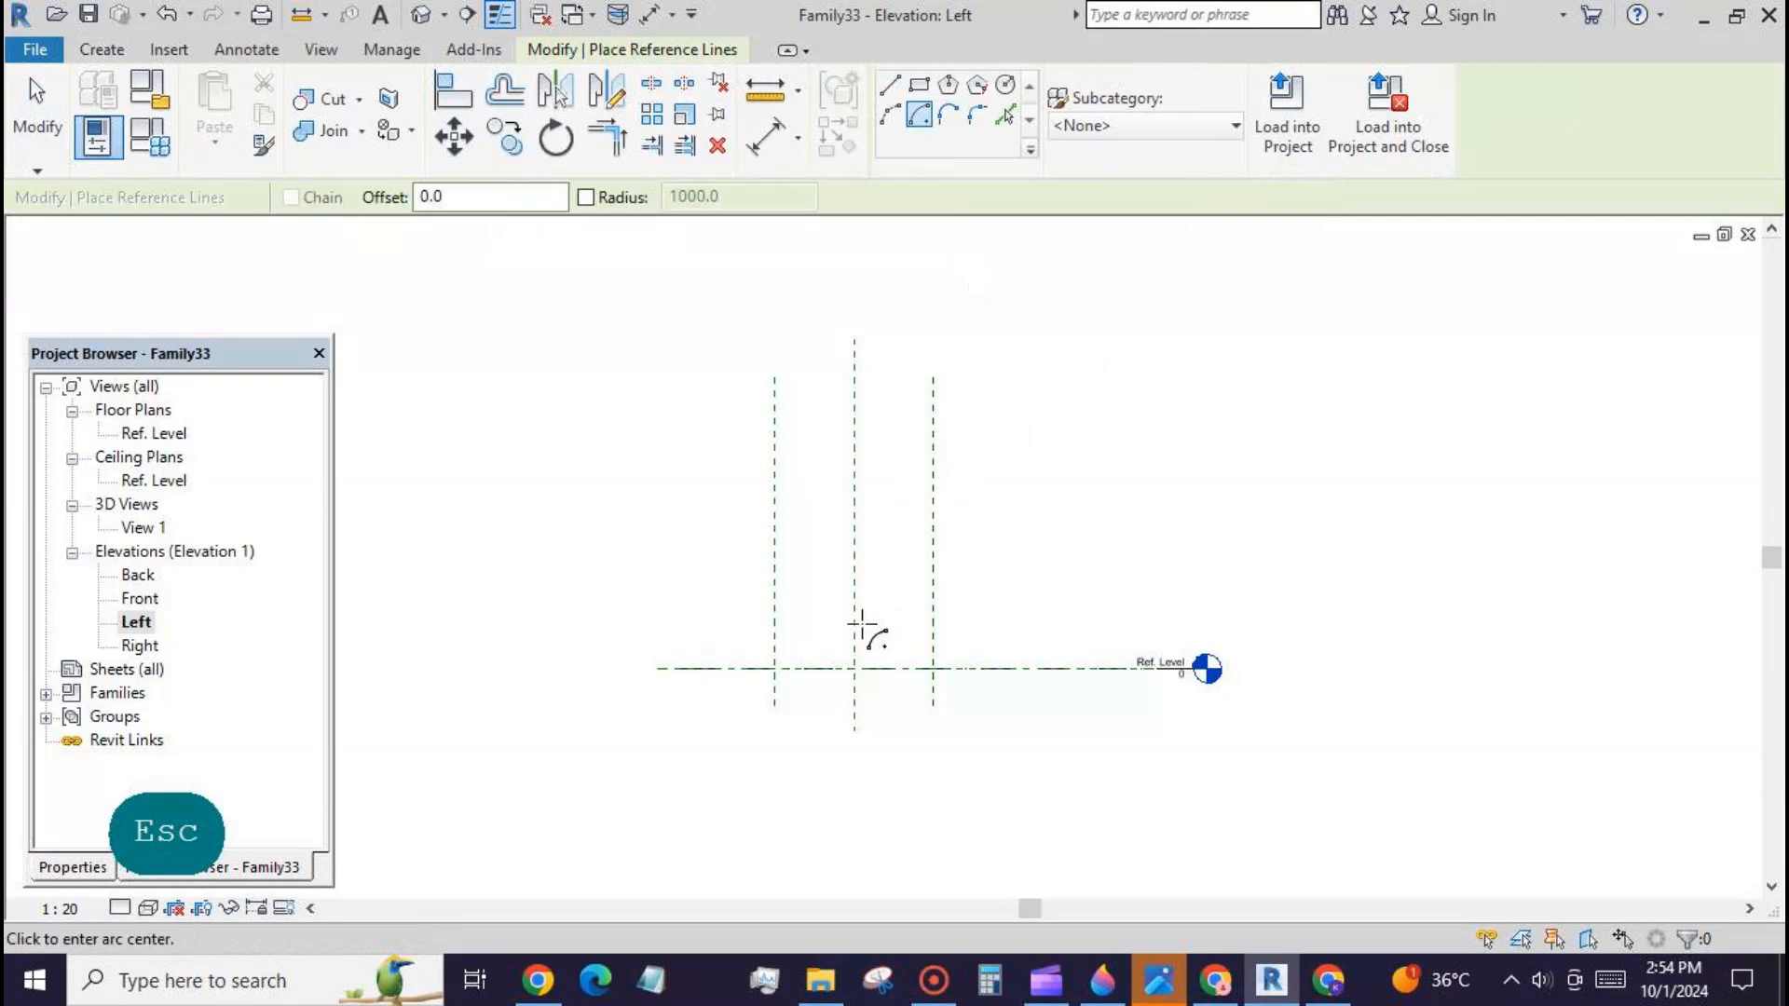
{"action": "left_click", "coordinate": [853, 668]}
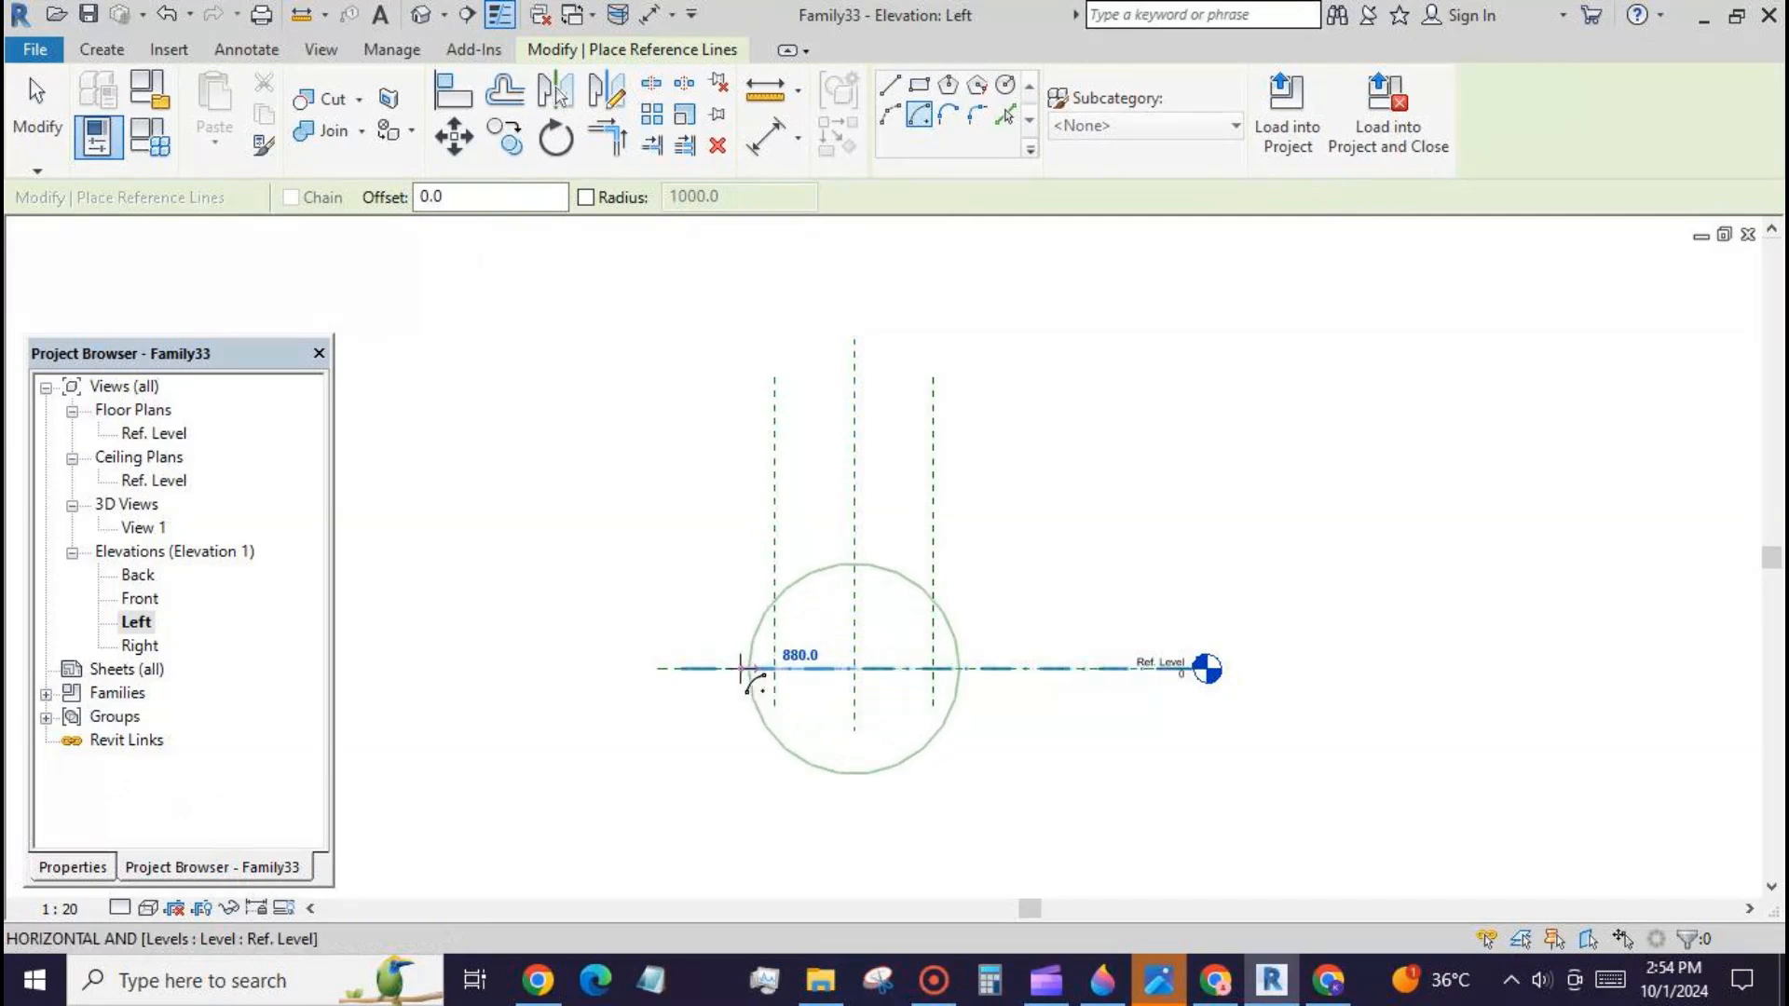
{"action": "left_click", "coordinate": [670, 668]}
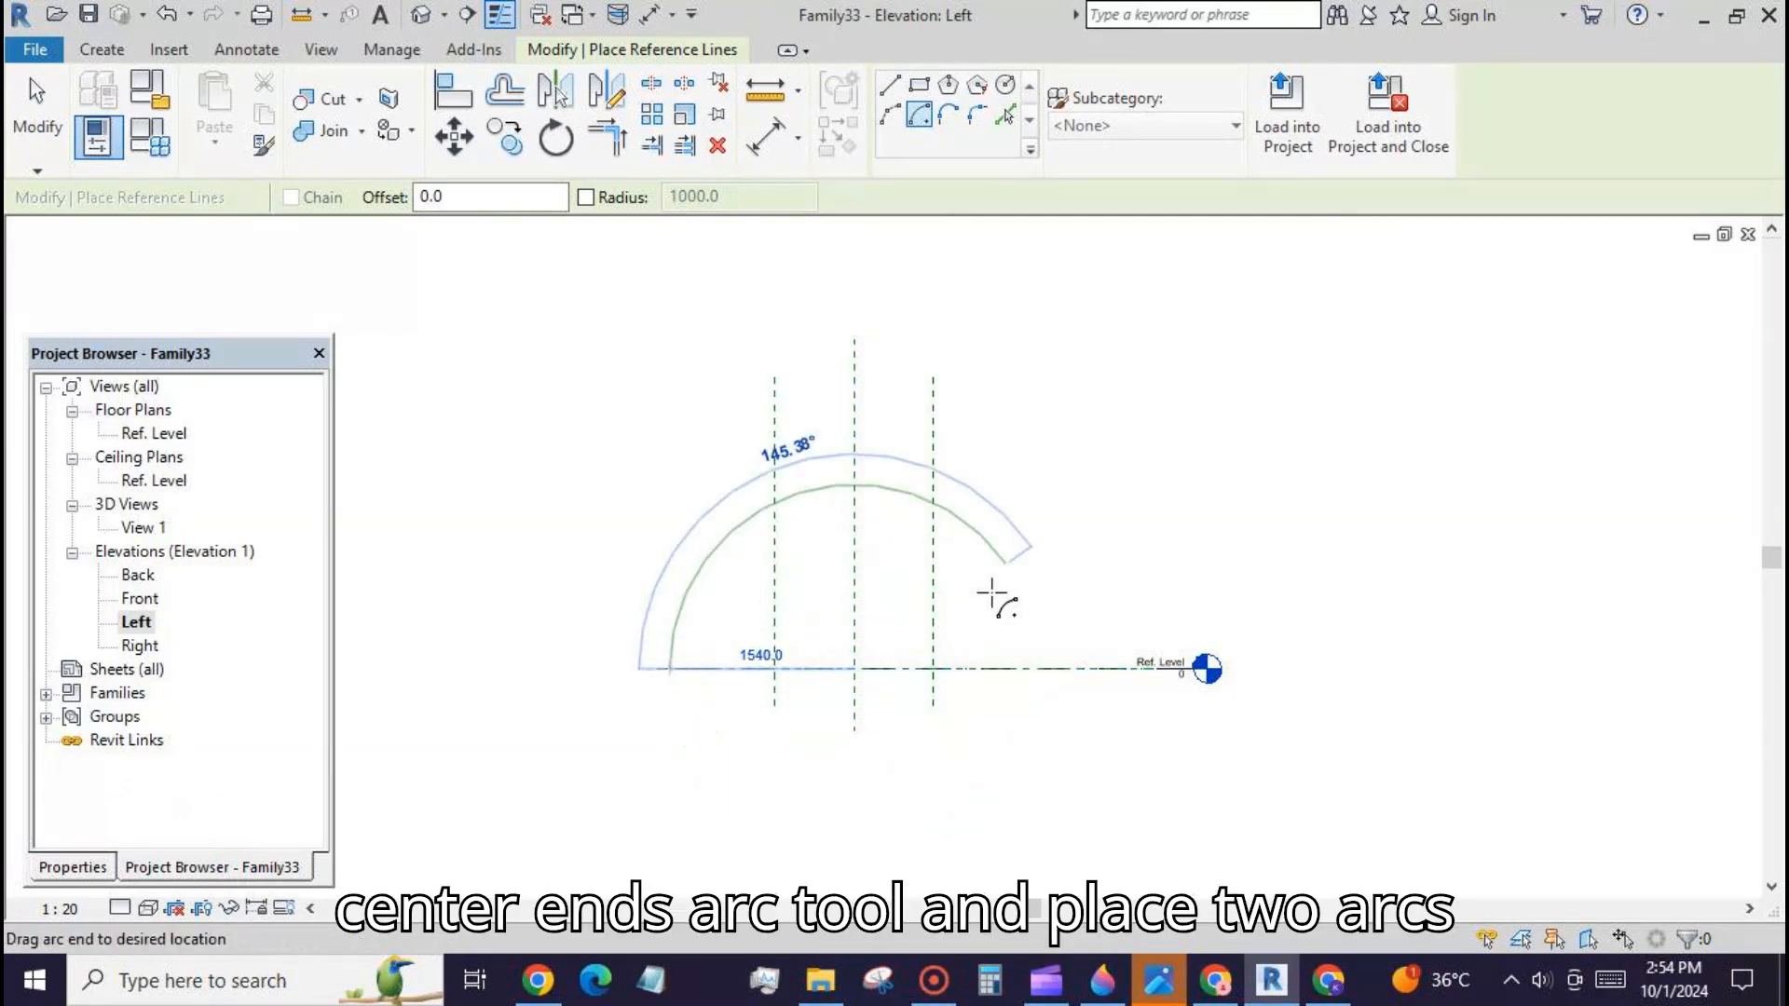
{"action": "left_click", "coordinate": [1045, 668]}
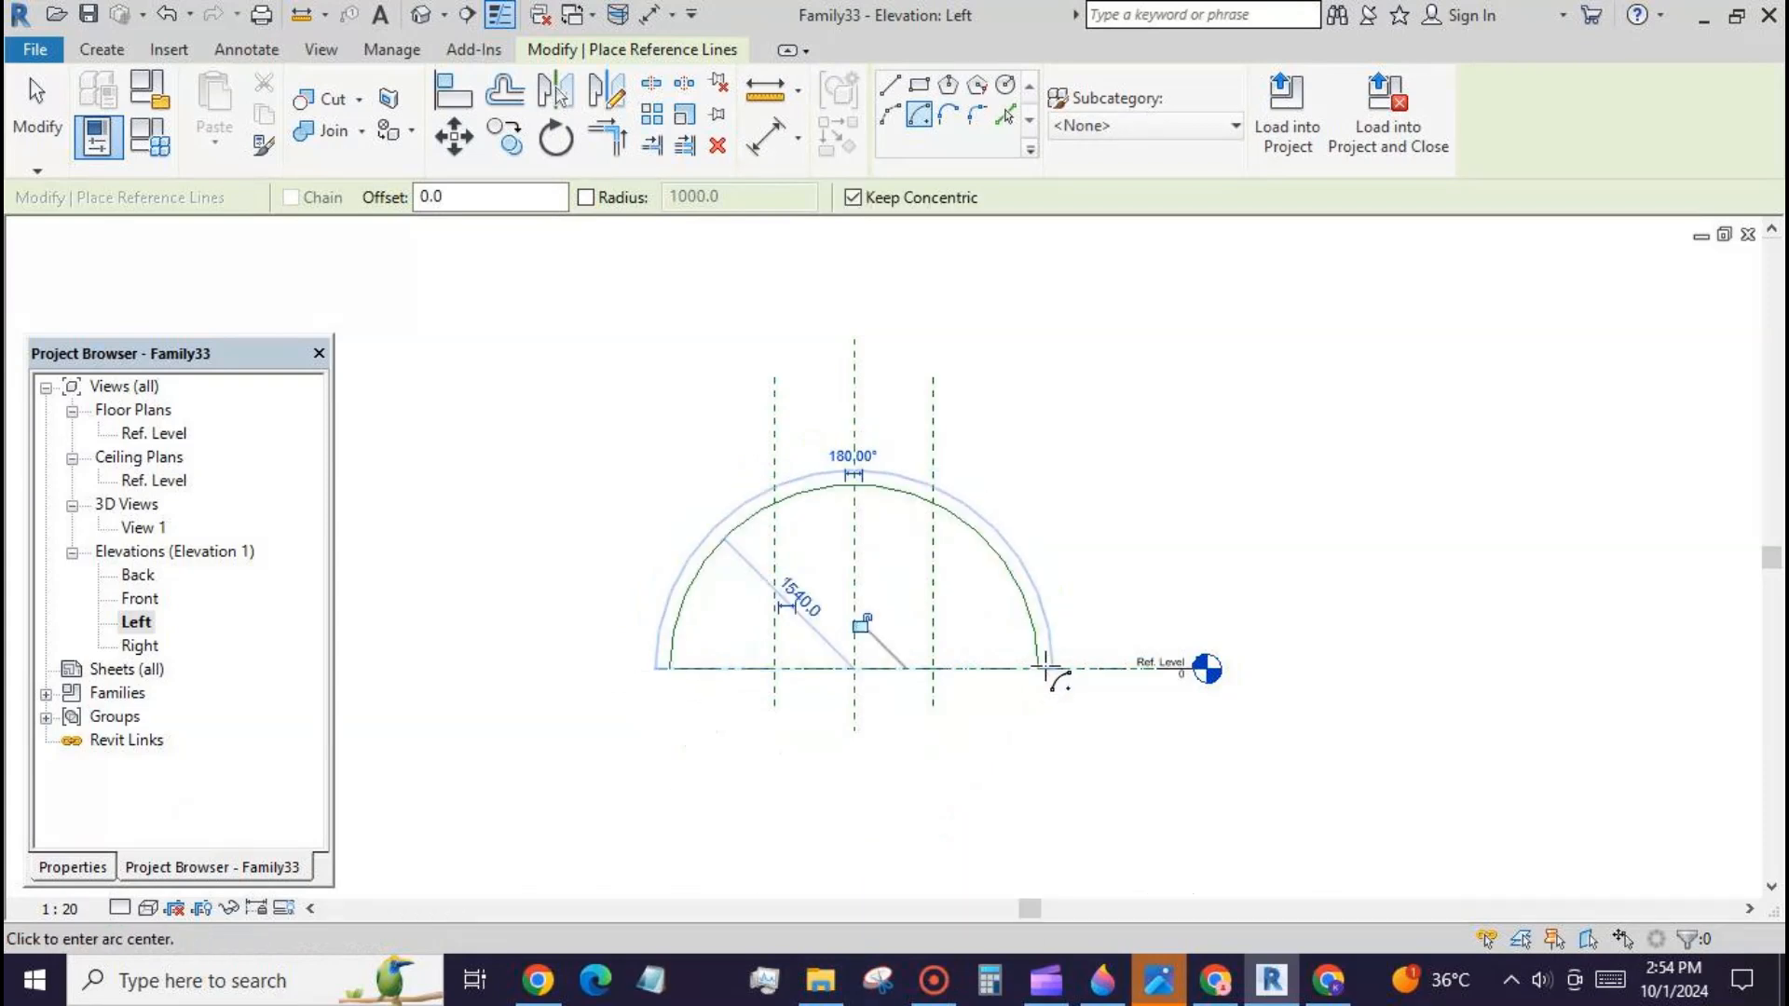
{"action": "left_click", "coordinate": [862, 622]}
{"action": "left_click", "coordinate": [38, 103]}
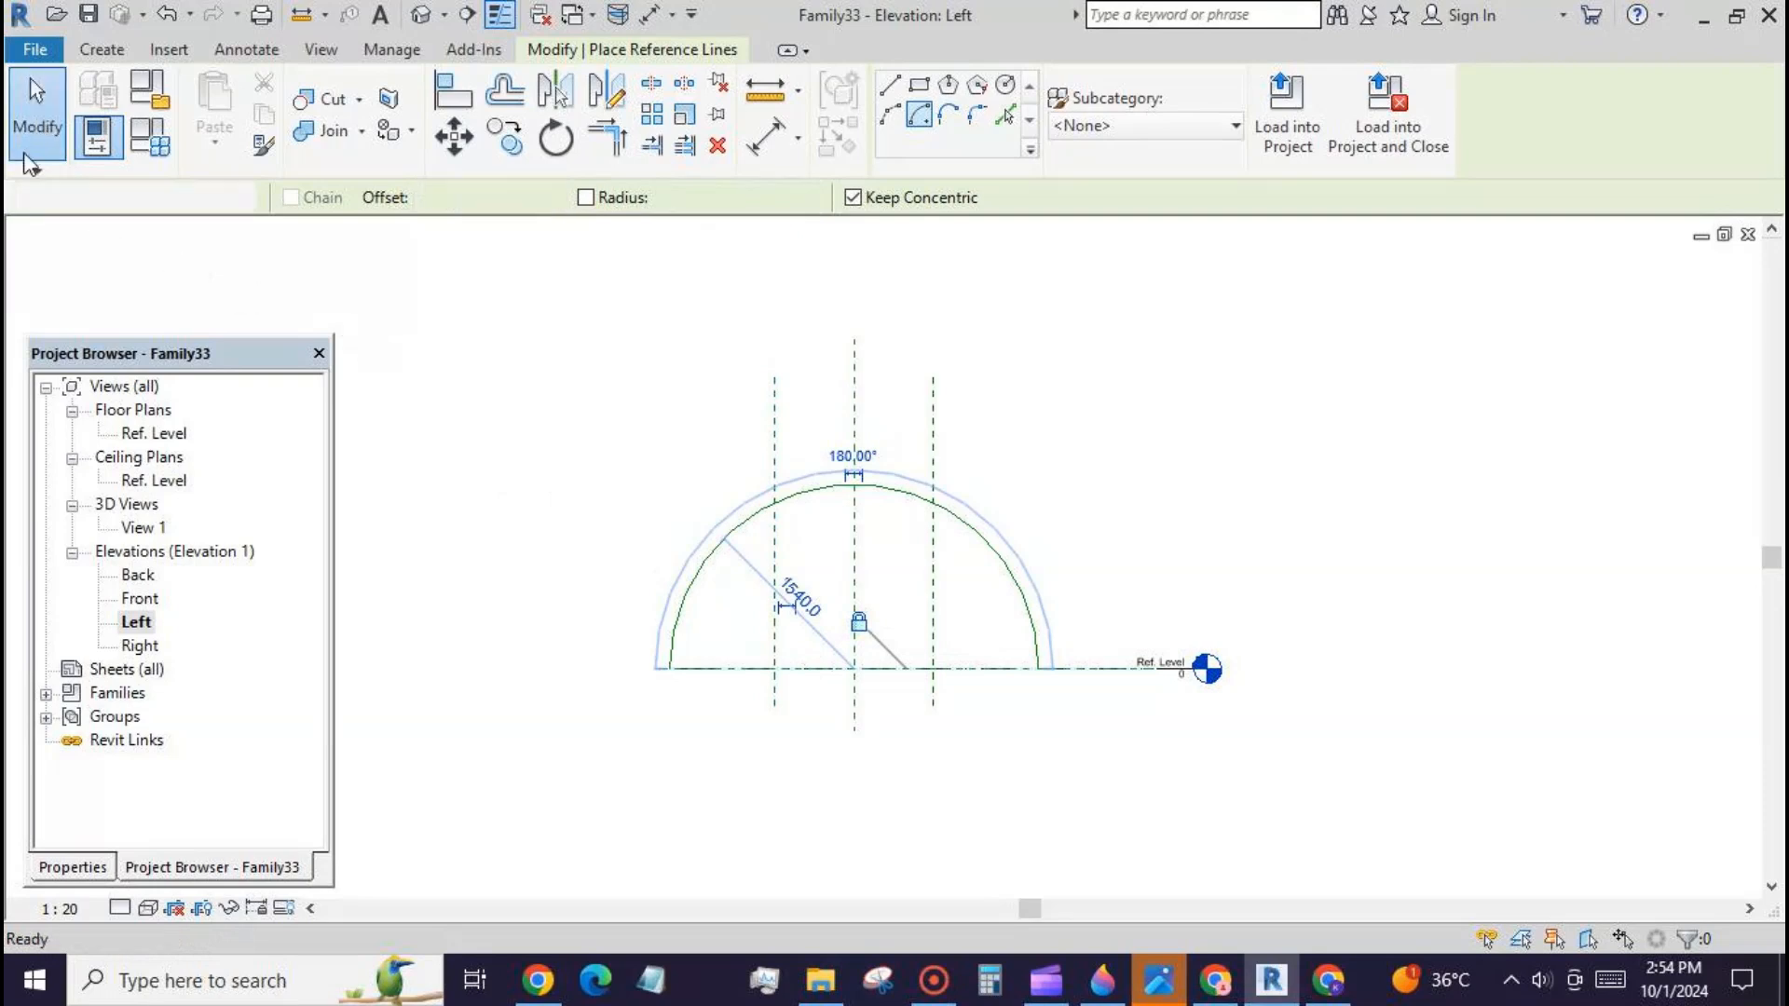
Step: Sketch a concentric 180° inner reference arc of about 1280 radius from the same center and lock its alignment to Ref. Level
{"action": "left_click", "coordinate": [102, 49]}
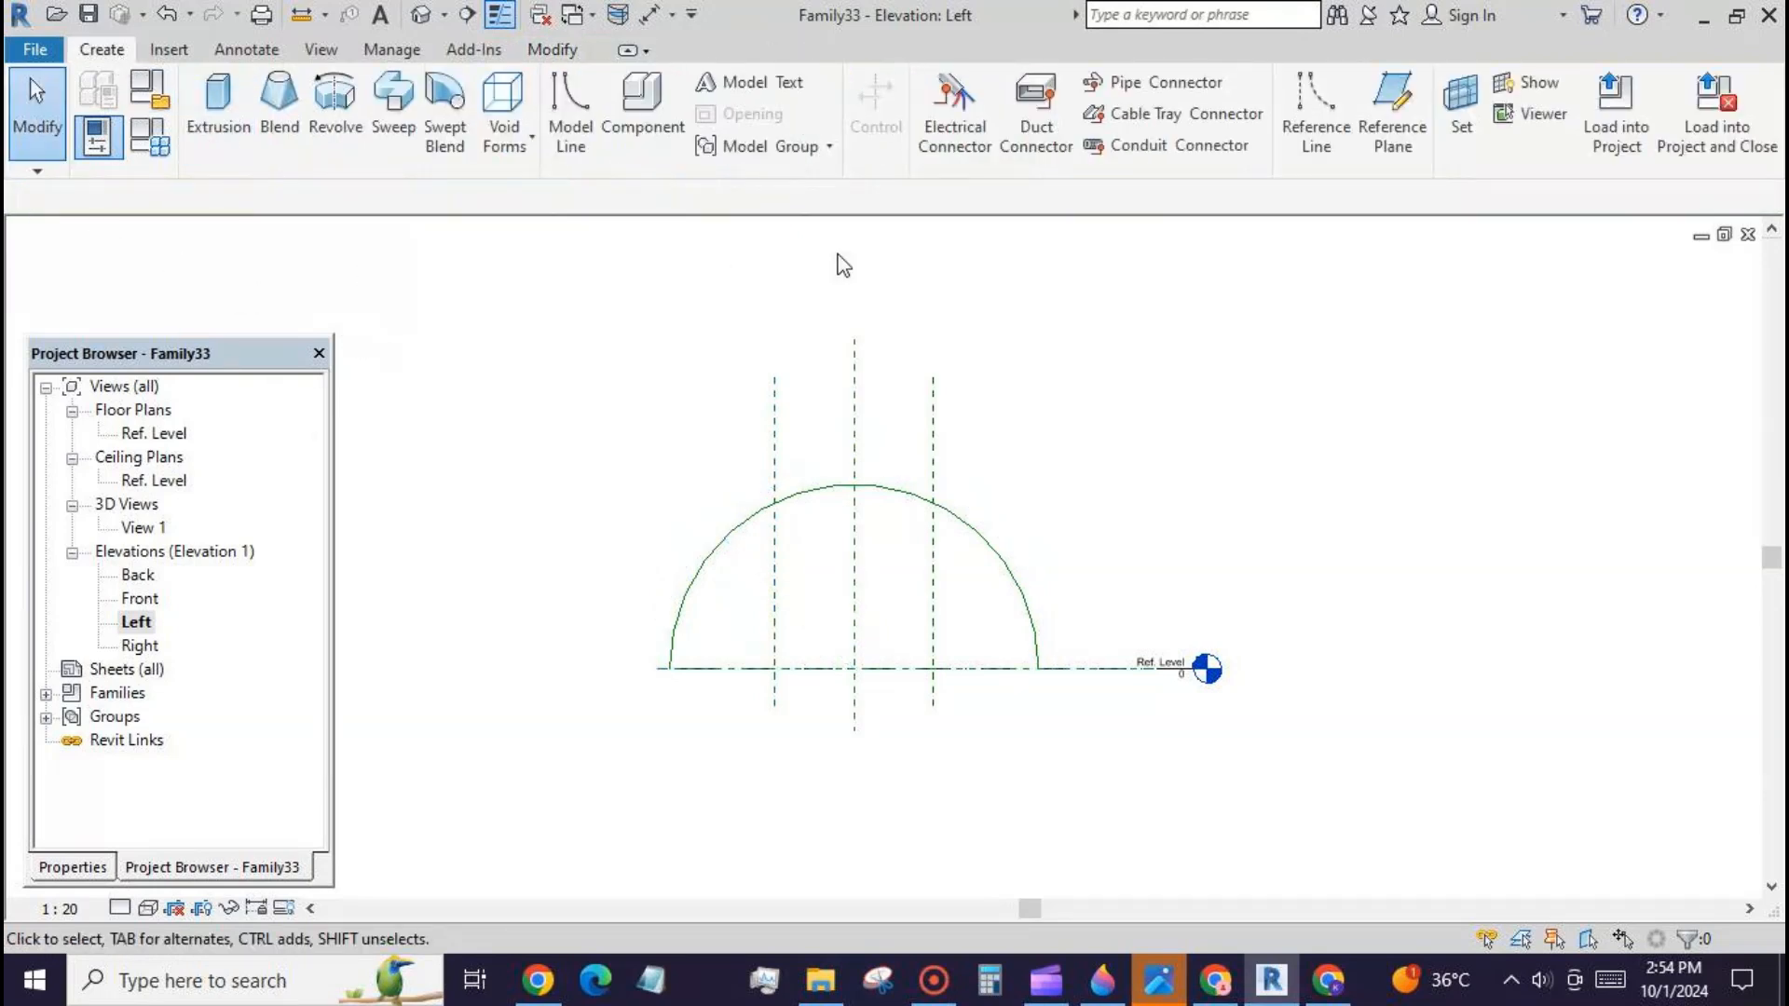
{"action": "left_click", "coordinate": [1317, 103]}
{"action": "left_click", "coordinate": [919, 114]}
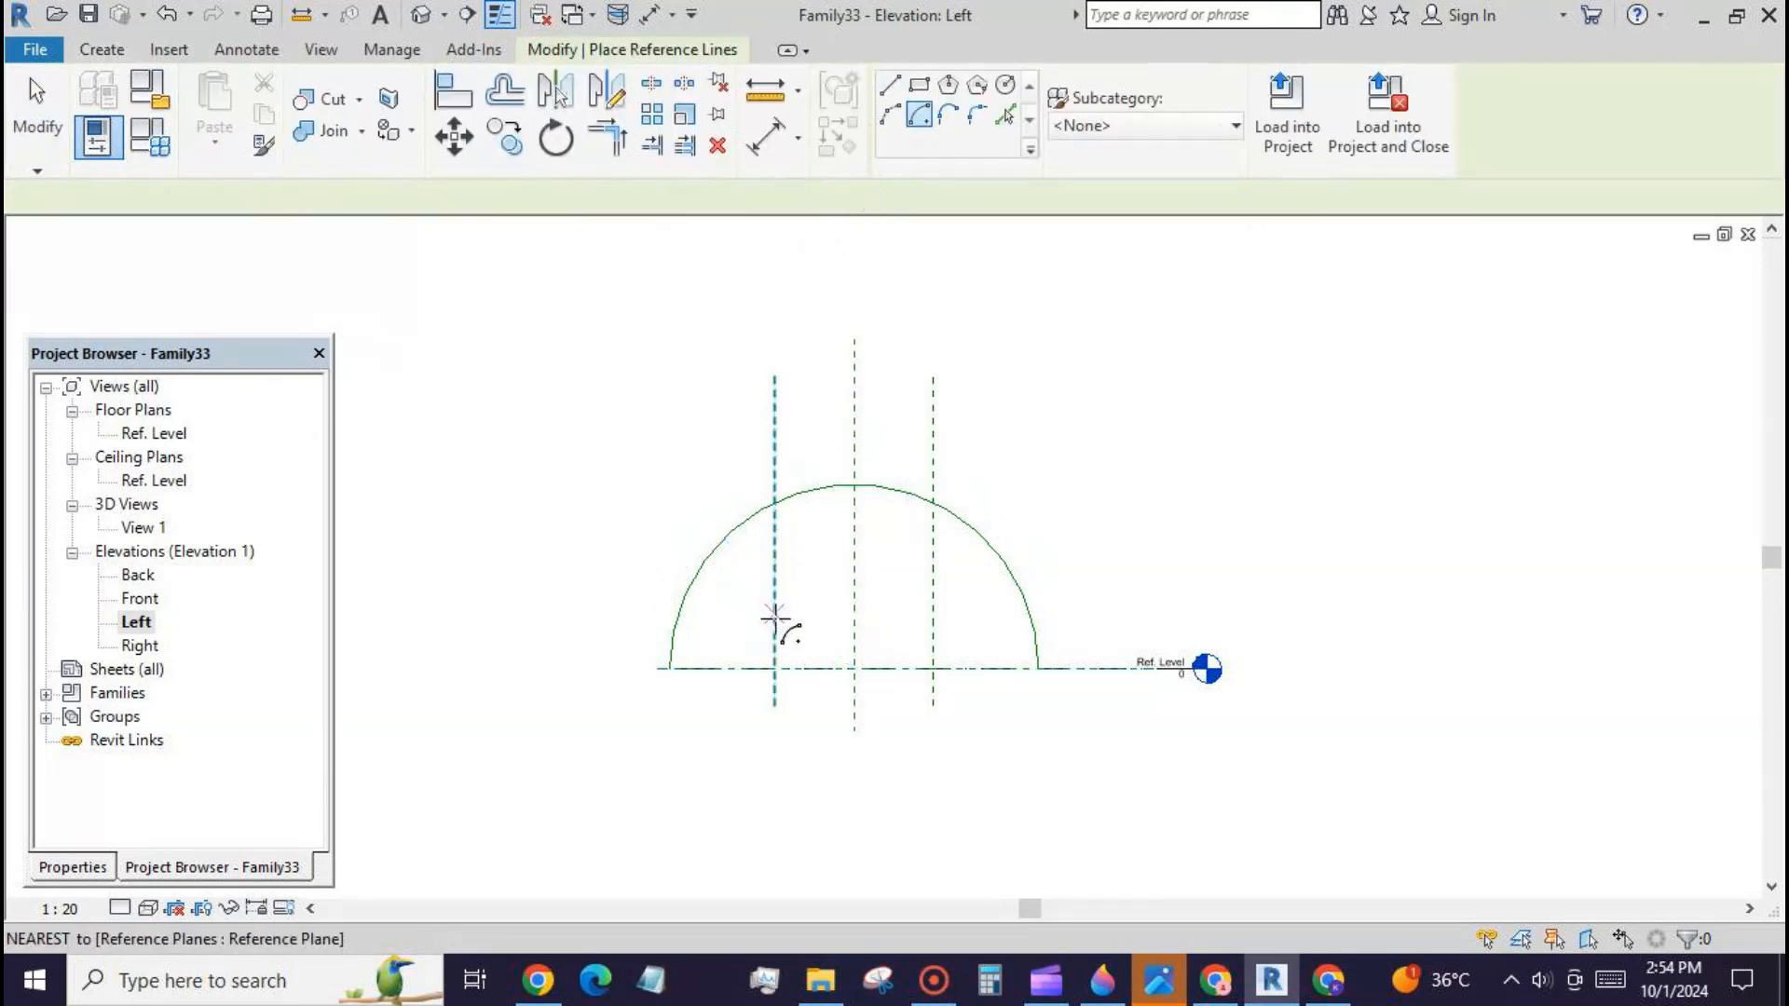
{"action": "left_click", "coordinate": [855, 668]}
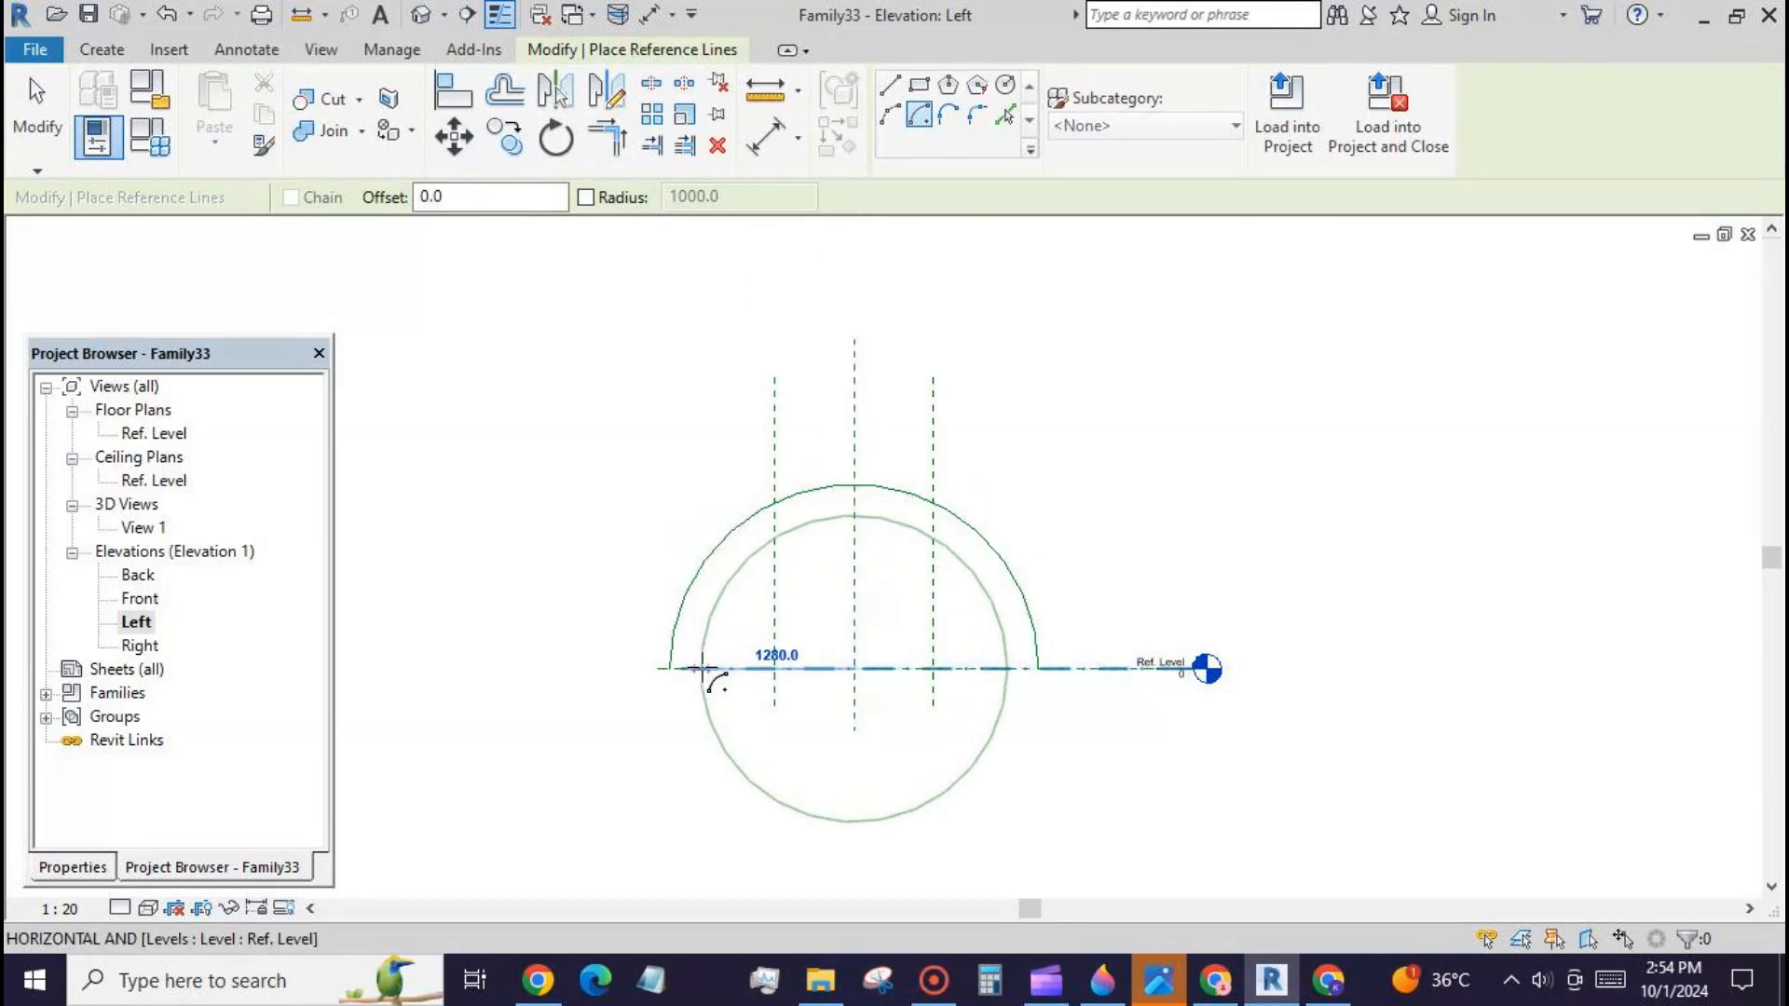
{"action": "left_click", "coordinate": [703, 668]}
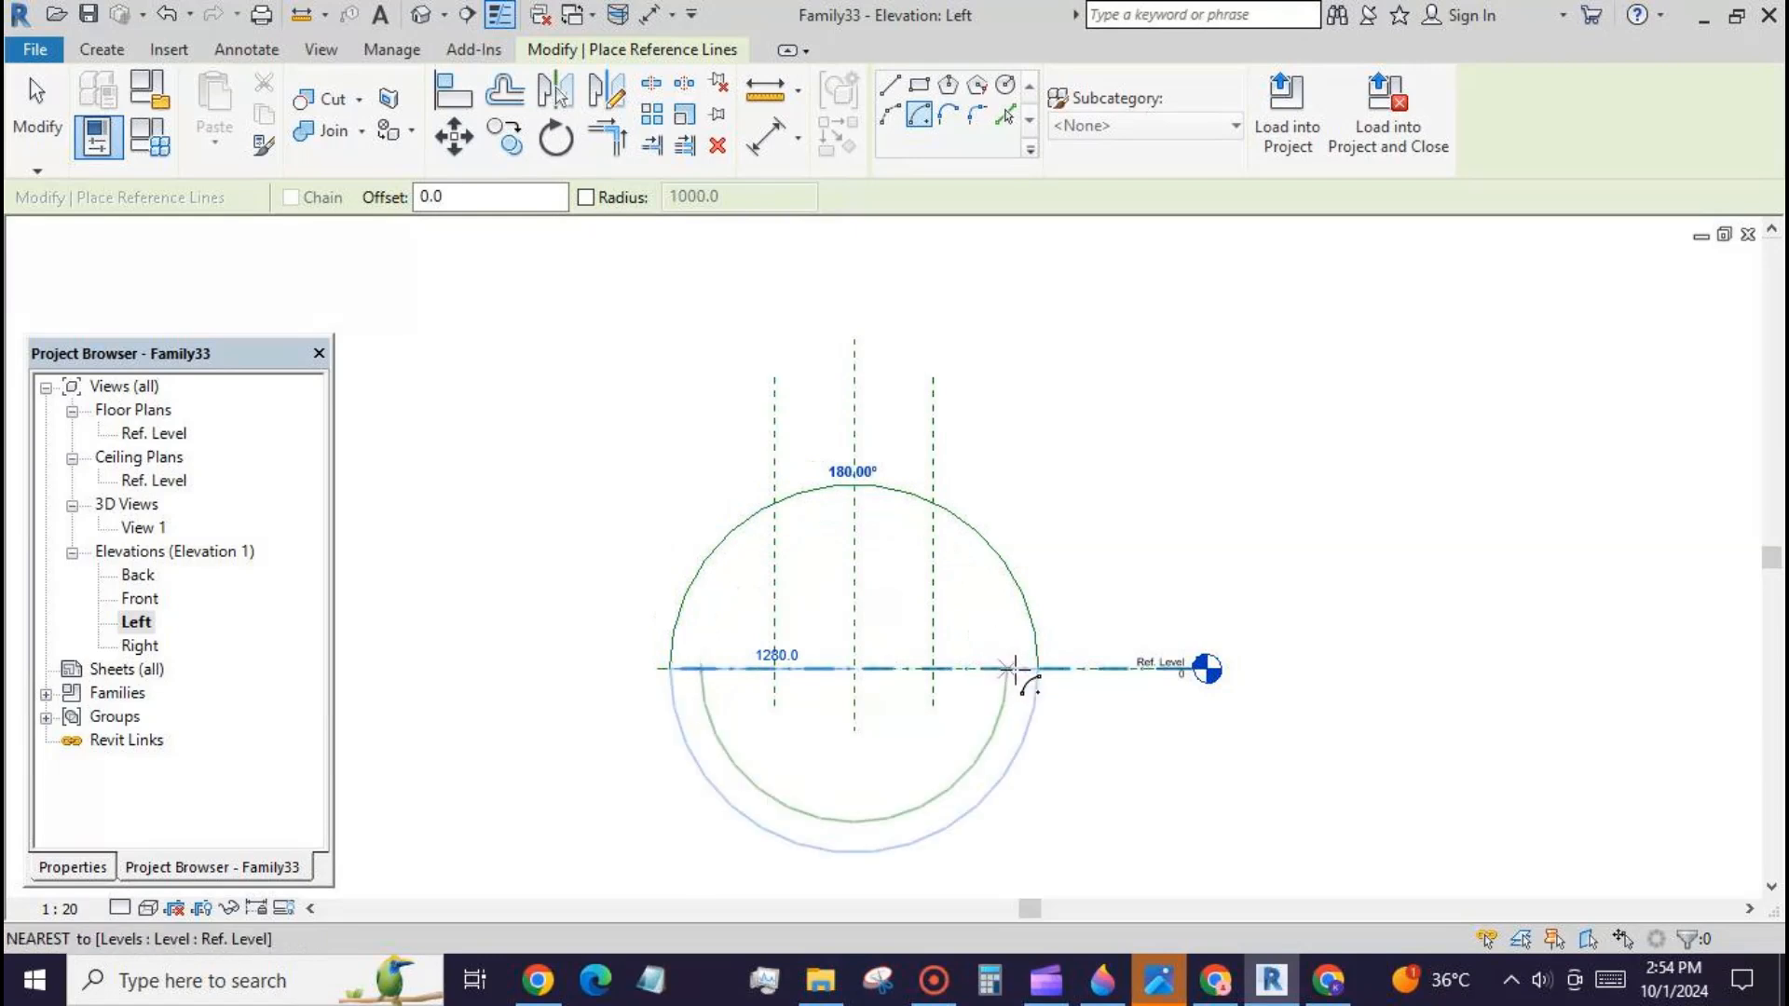
{"action": "left_click", "coordinate": [1014, 668]}
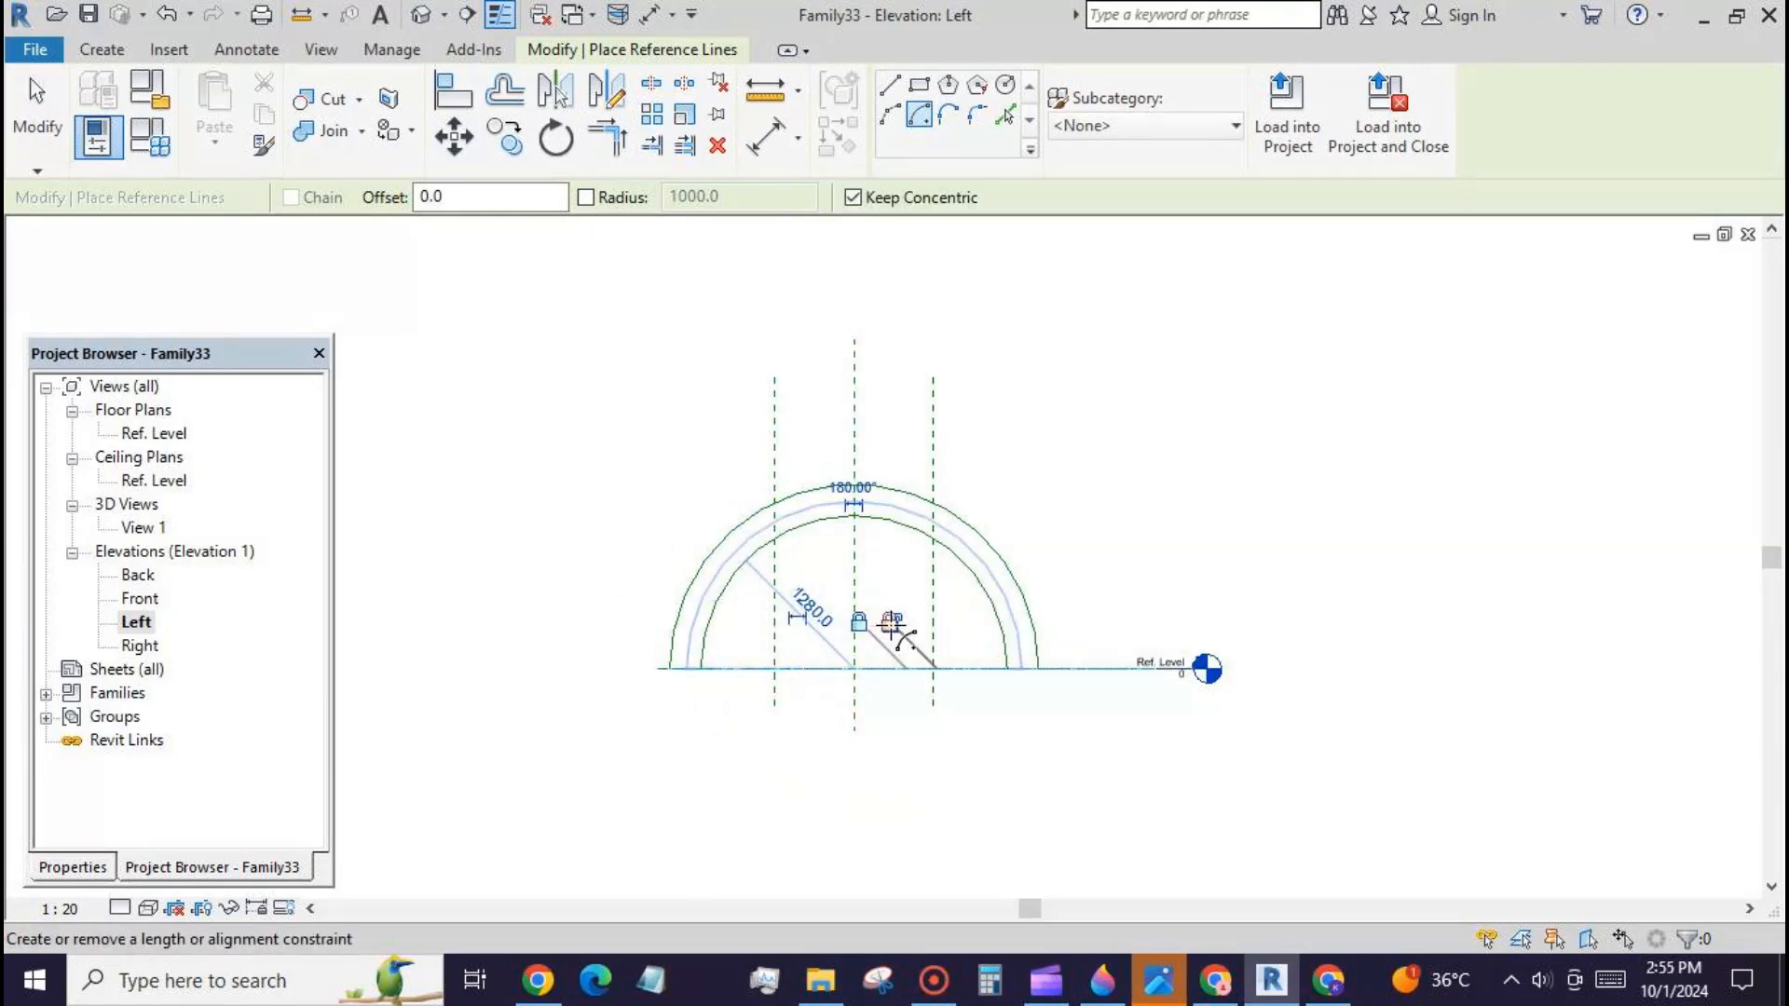
{"action": "key", "text": "Tab"}
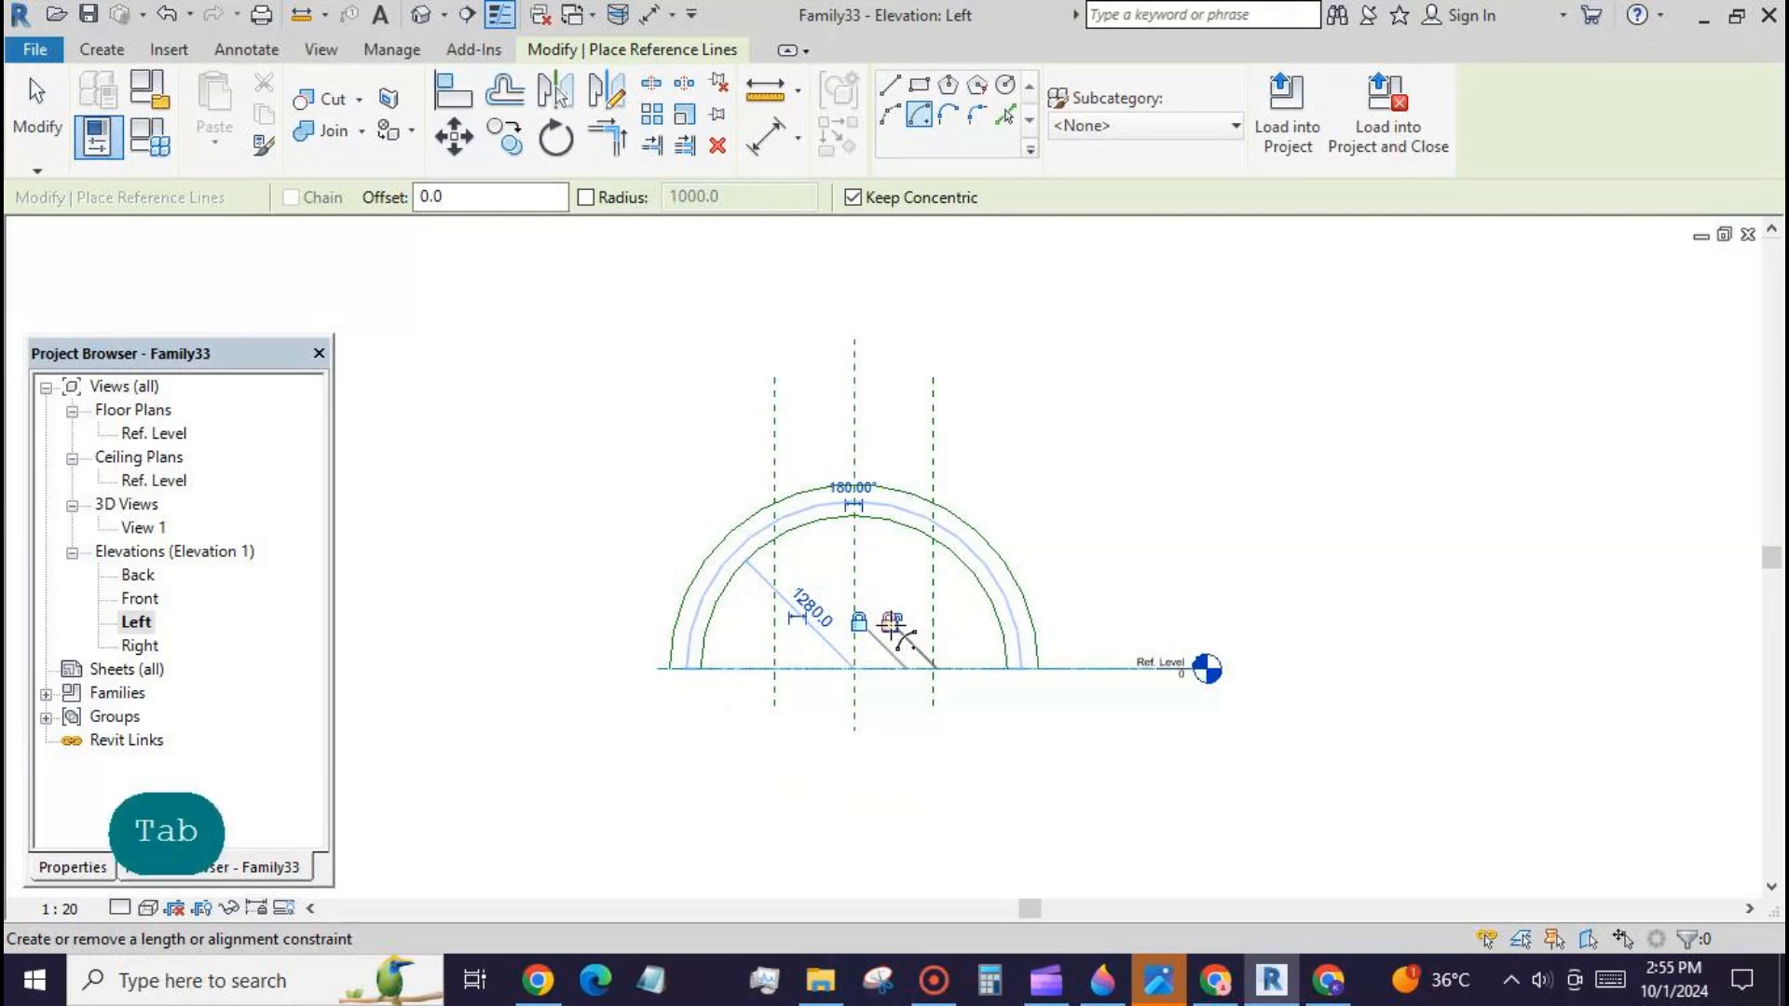
{"action": "left_click", "coordinate": [67, 155]}
Step: Make the center marks of both reference arcs visible
{"action": "scroll", "coordinate": [745, 718], "scroll_direction": "up", "scroll_amount": 2}
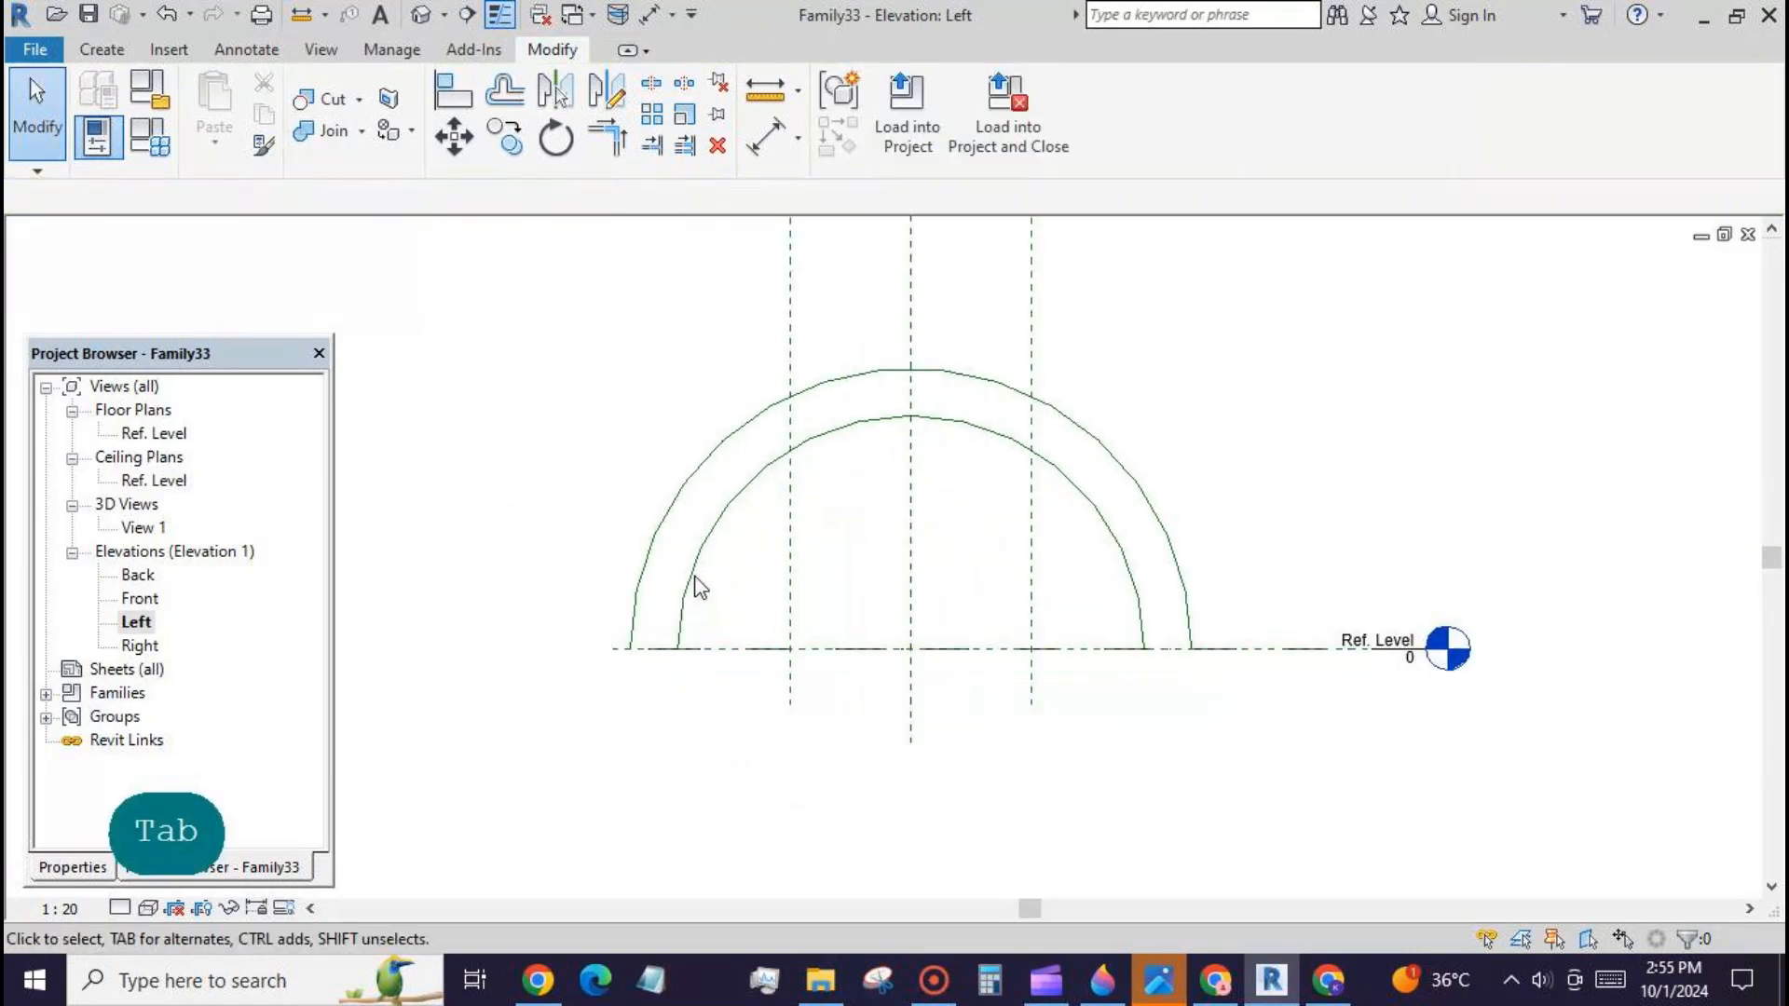
{"action": "left_click", "coordinate": [675, 492]}
{"action": "left_click", "coordinate": [93, 865]}
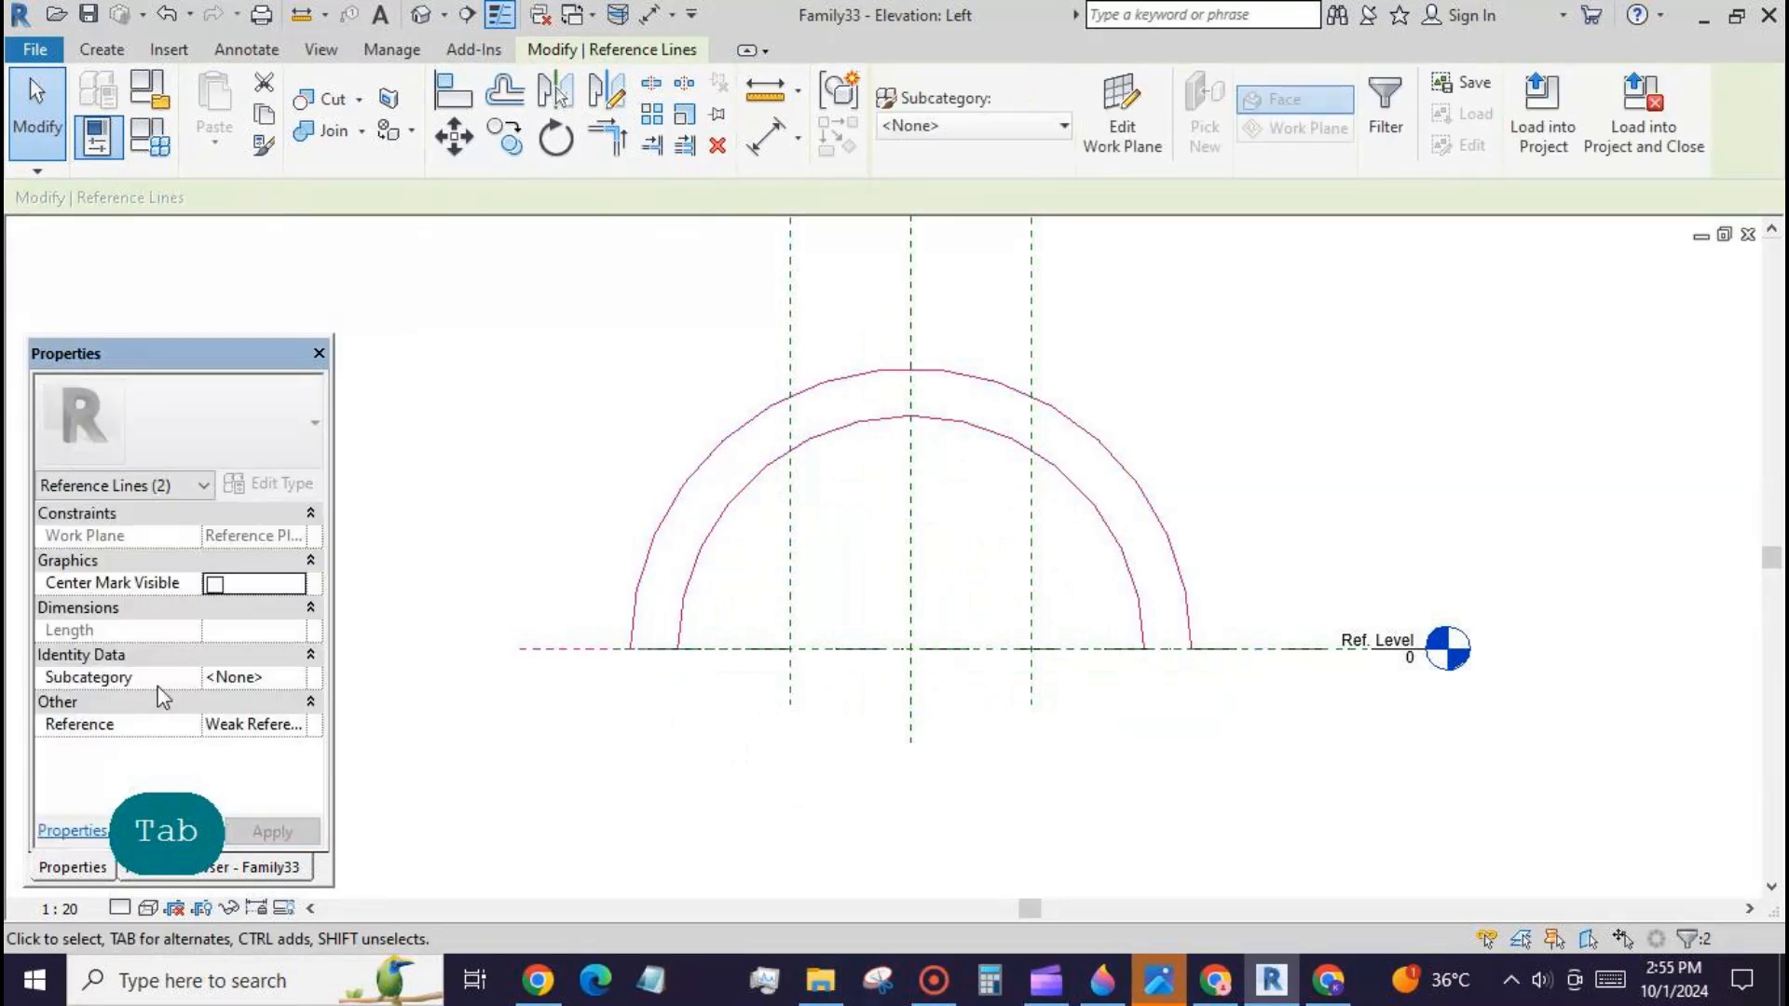
{"action": "left_click", "coordinate": [214, 583]}
{"action": "left_click", "coordinate": [550, 750]}
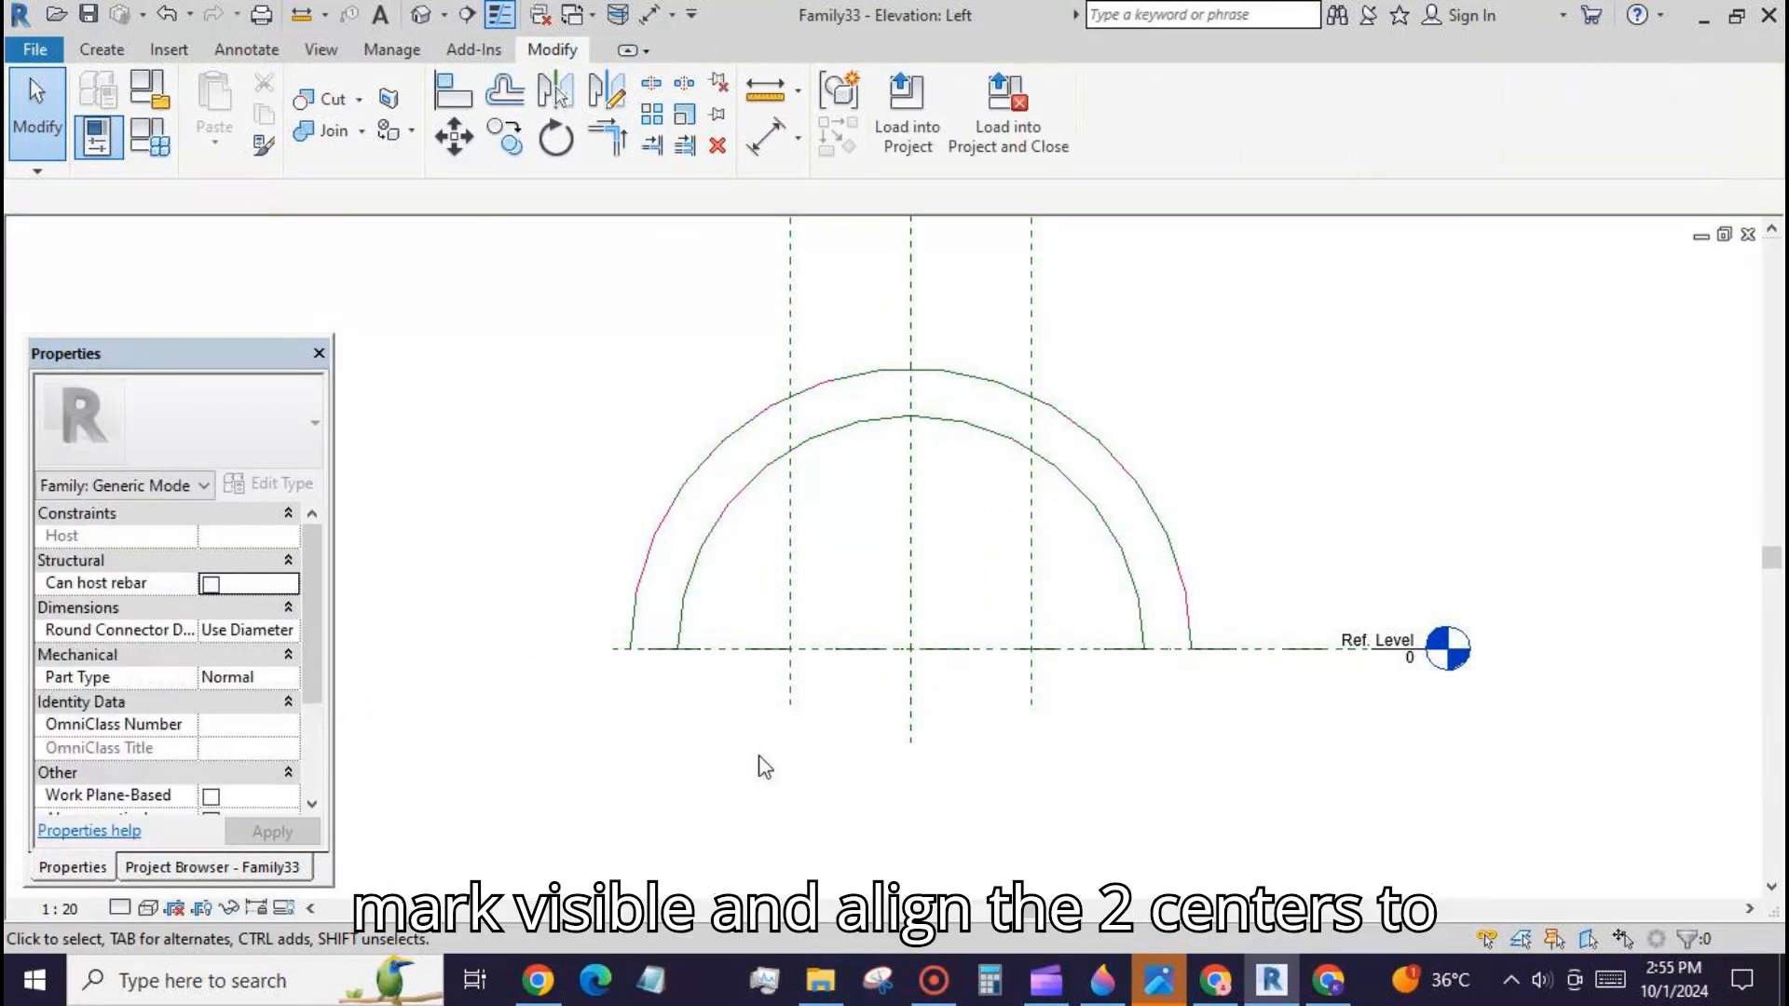
Step: Align one arc's center mark to the vertical center plane and to Ref. Level, and lock the alignment
{"action": "left_click", "coordinate": [453, 90]}
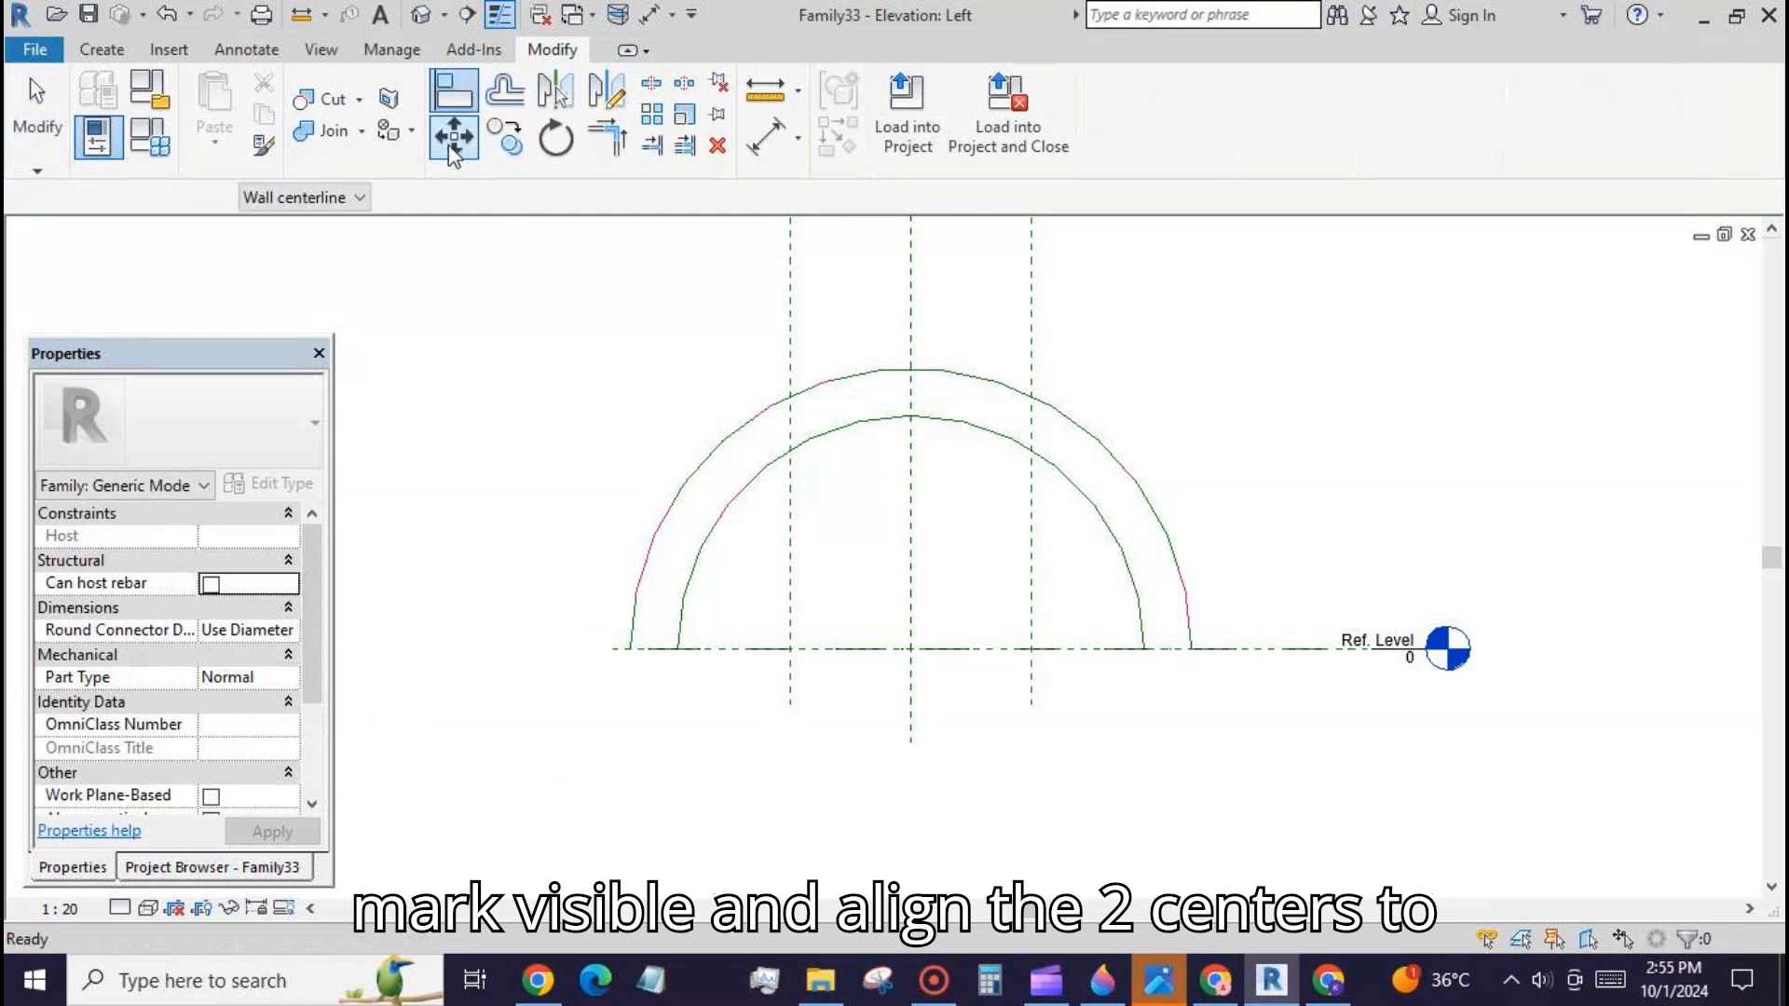
{"action": "left_click", "coordinate": [909, 254]}
{"action": "left_click", "coordinate": [911, 660]}
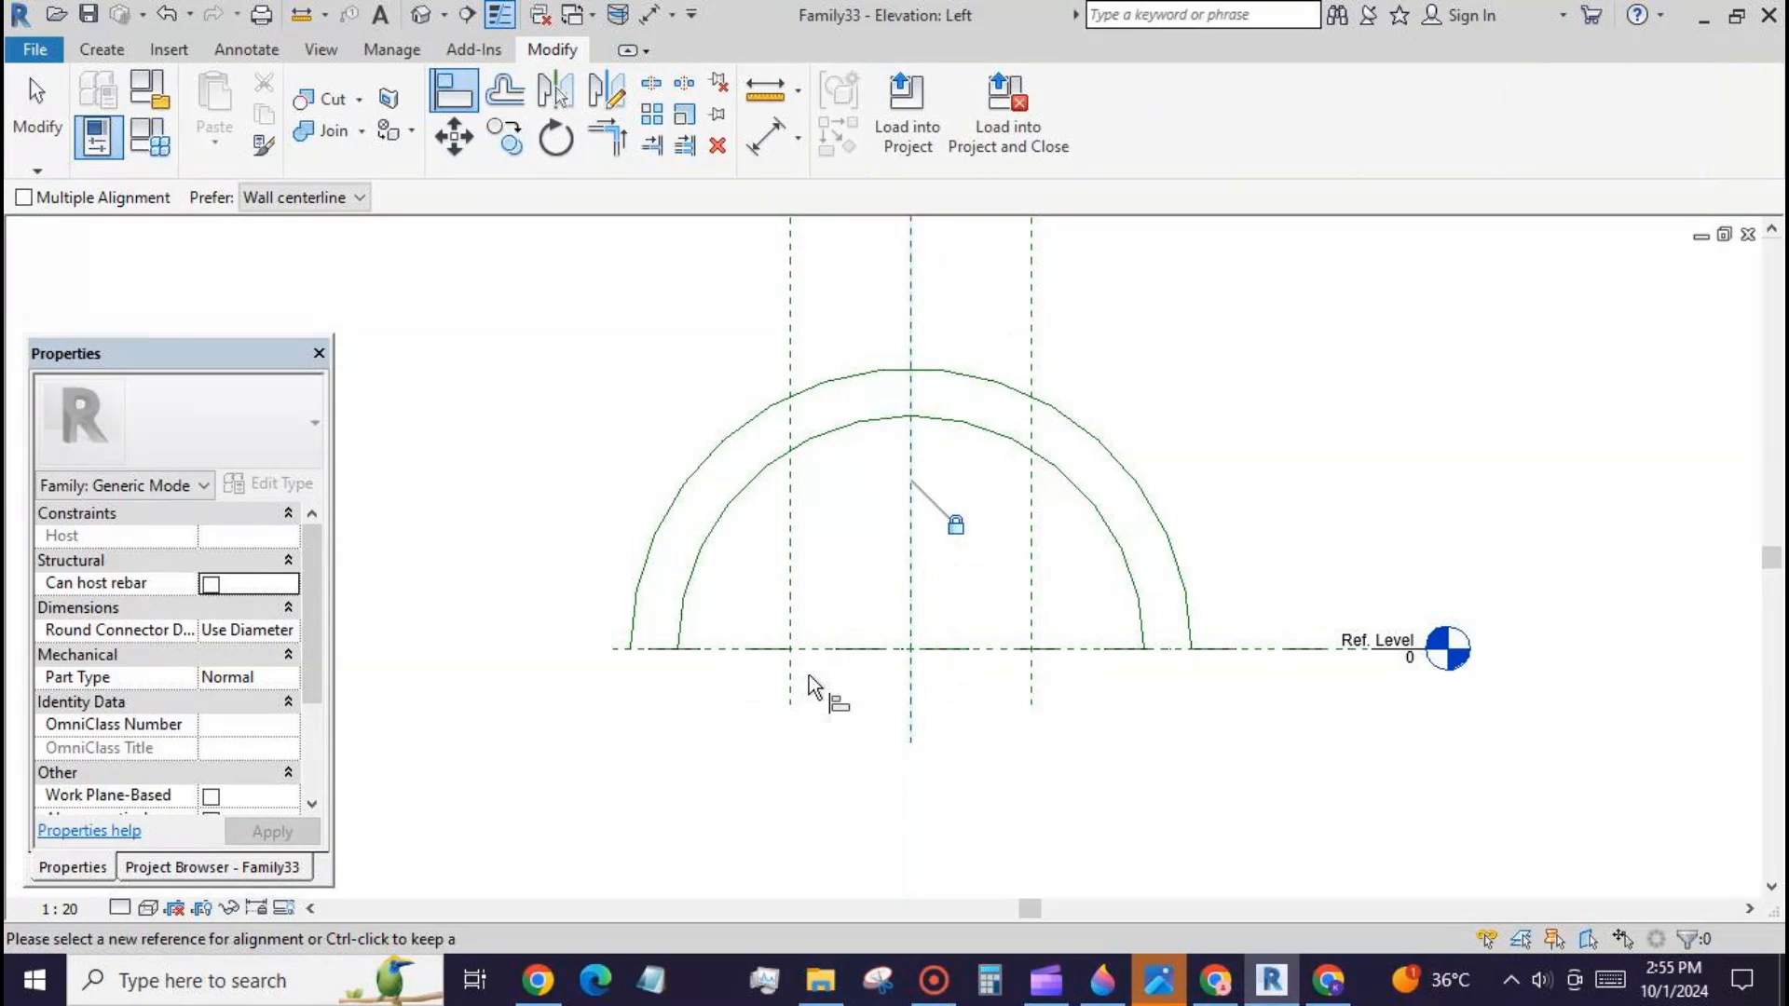
{"action": "left_click", "coordinate": [622, 649]}
{"action": "left_click", "coordinate": [913, 660]}
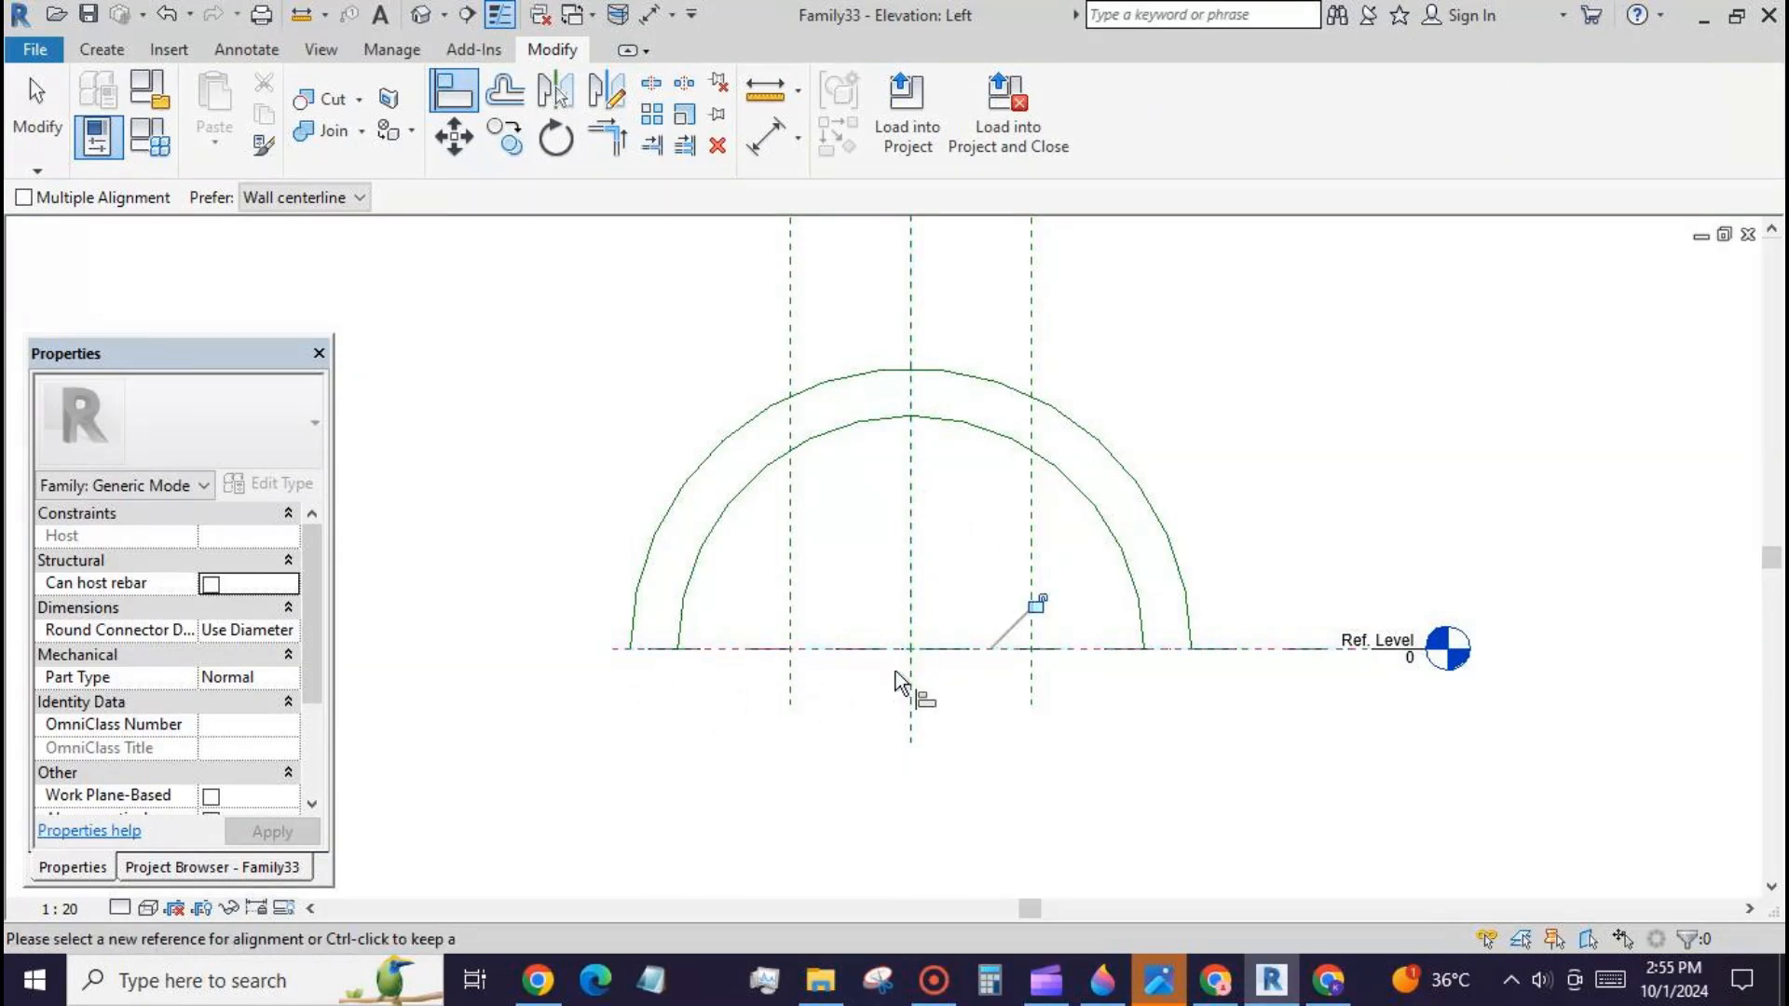
{"action": "left_click", "coordinate": [1036, 605]}
Step: Align the other arc's center mark to the same center plane and Ref. Level, locking both alignments
{"action": "left_click", "coordinate": [912, 529]}
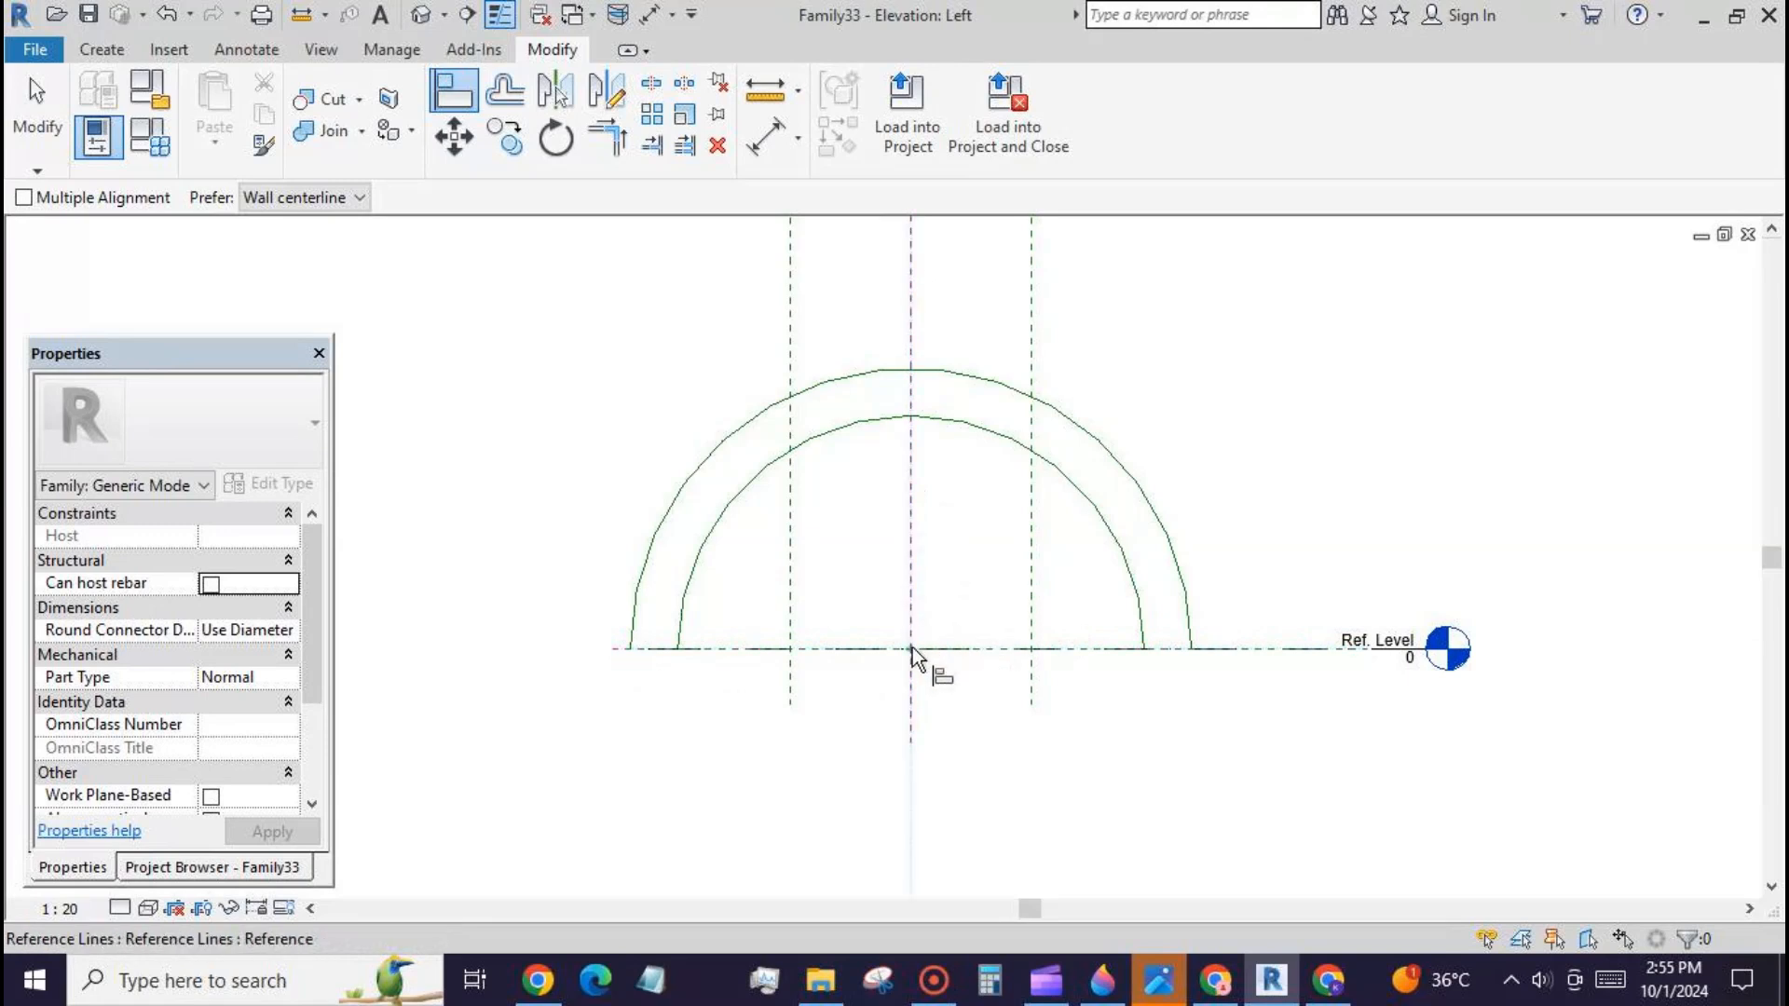
{"action": "left_click", "coordinate": [913, 647]}
{"action": "left_click", "coordinate": [956, 525]}
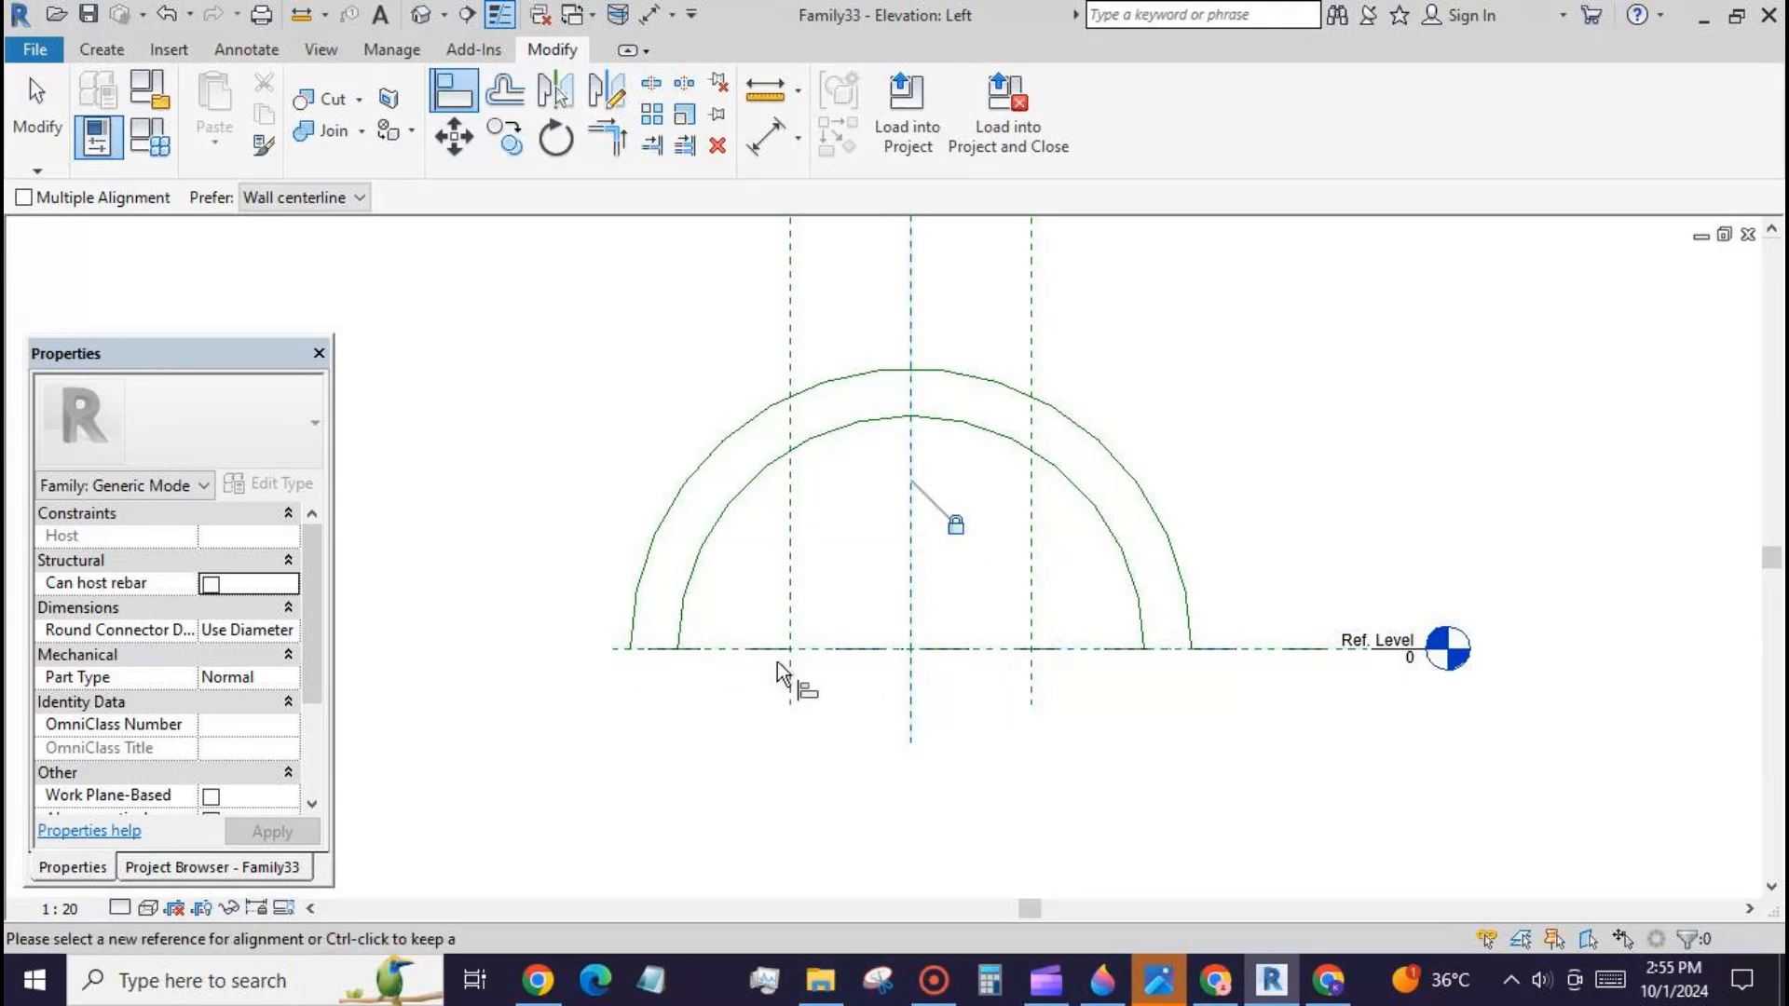
{"action": "left_click", "coordinate": [617, 649]}
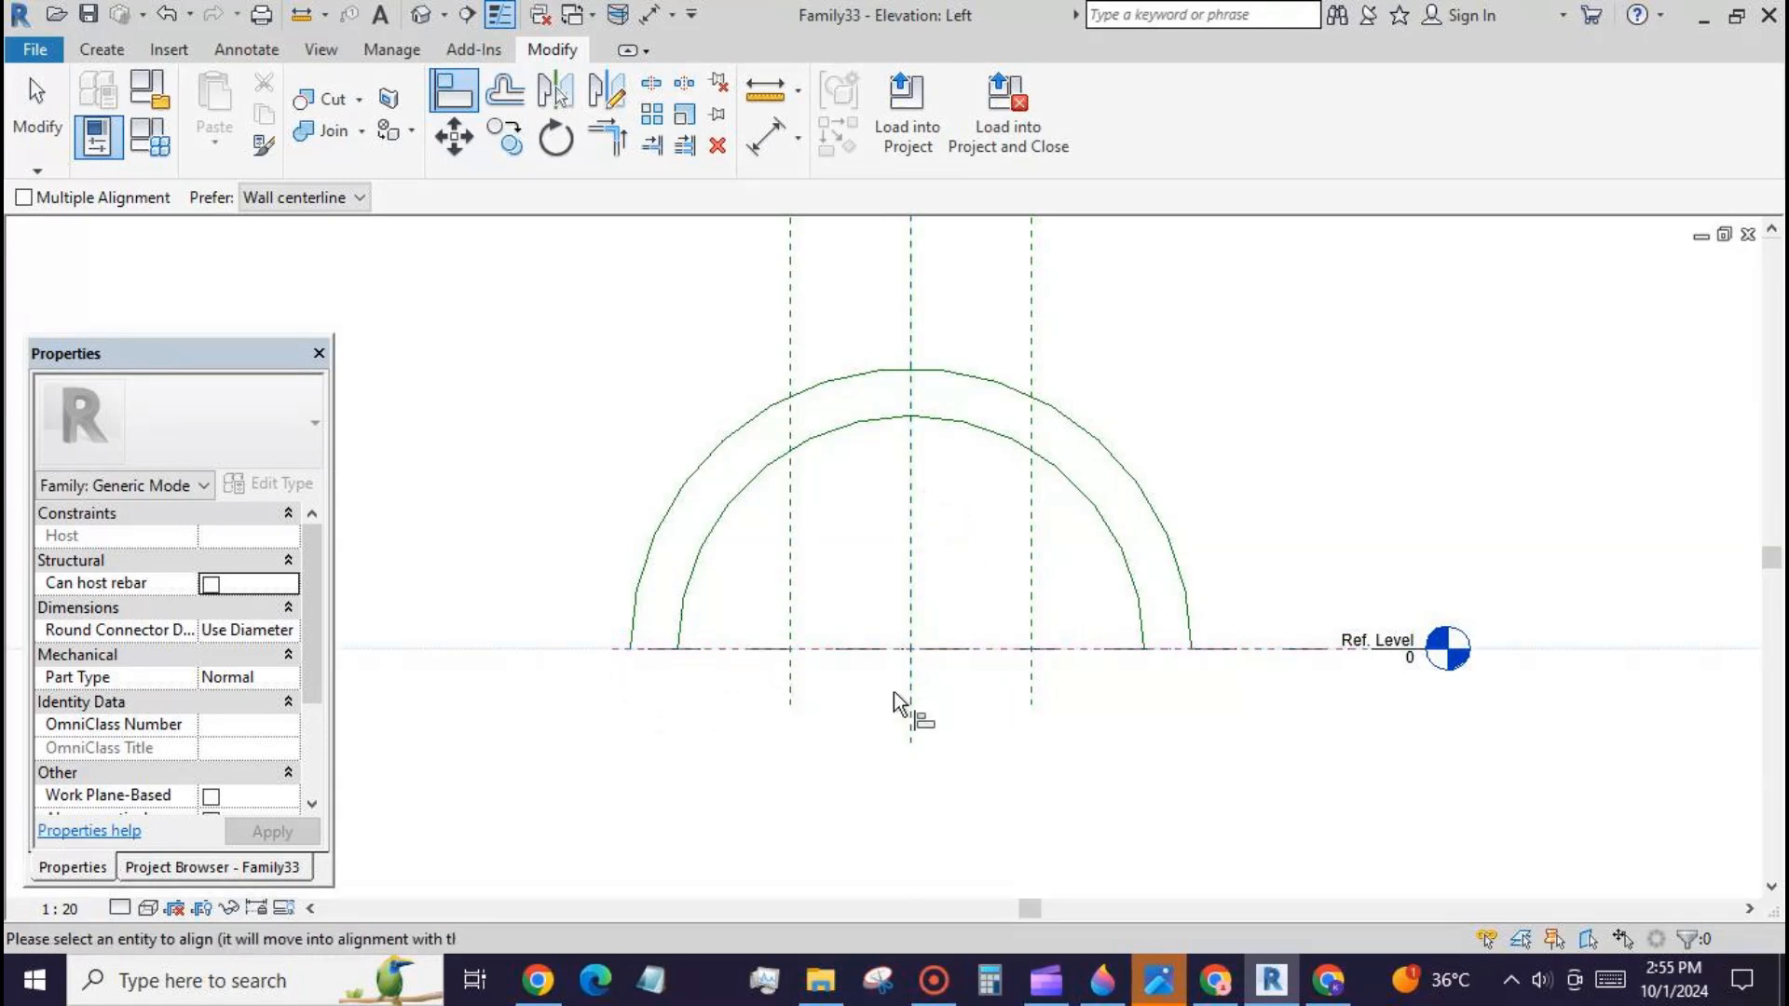
{"action": "left_click", "coordinate": [1037, 605]}
{"action": "left_click", "coordinate": [38, 121]}
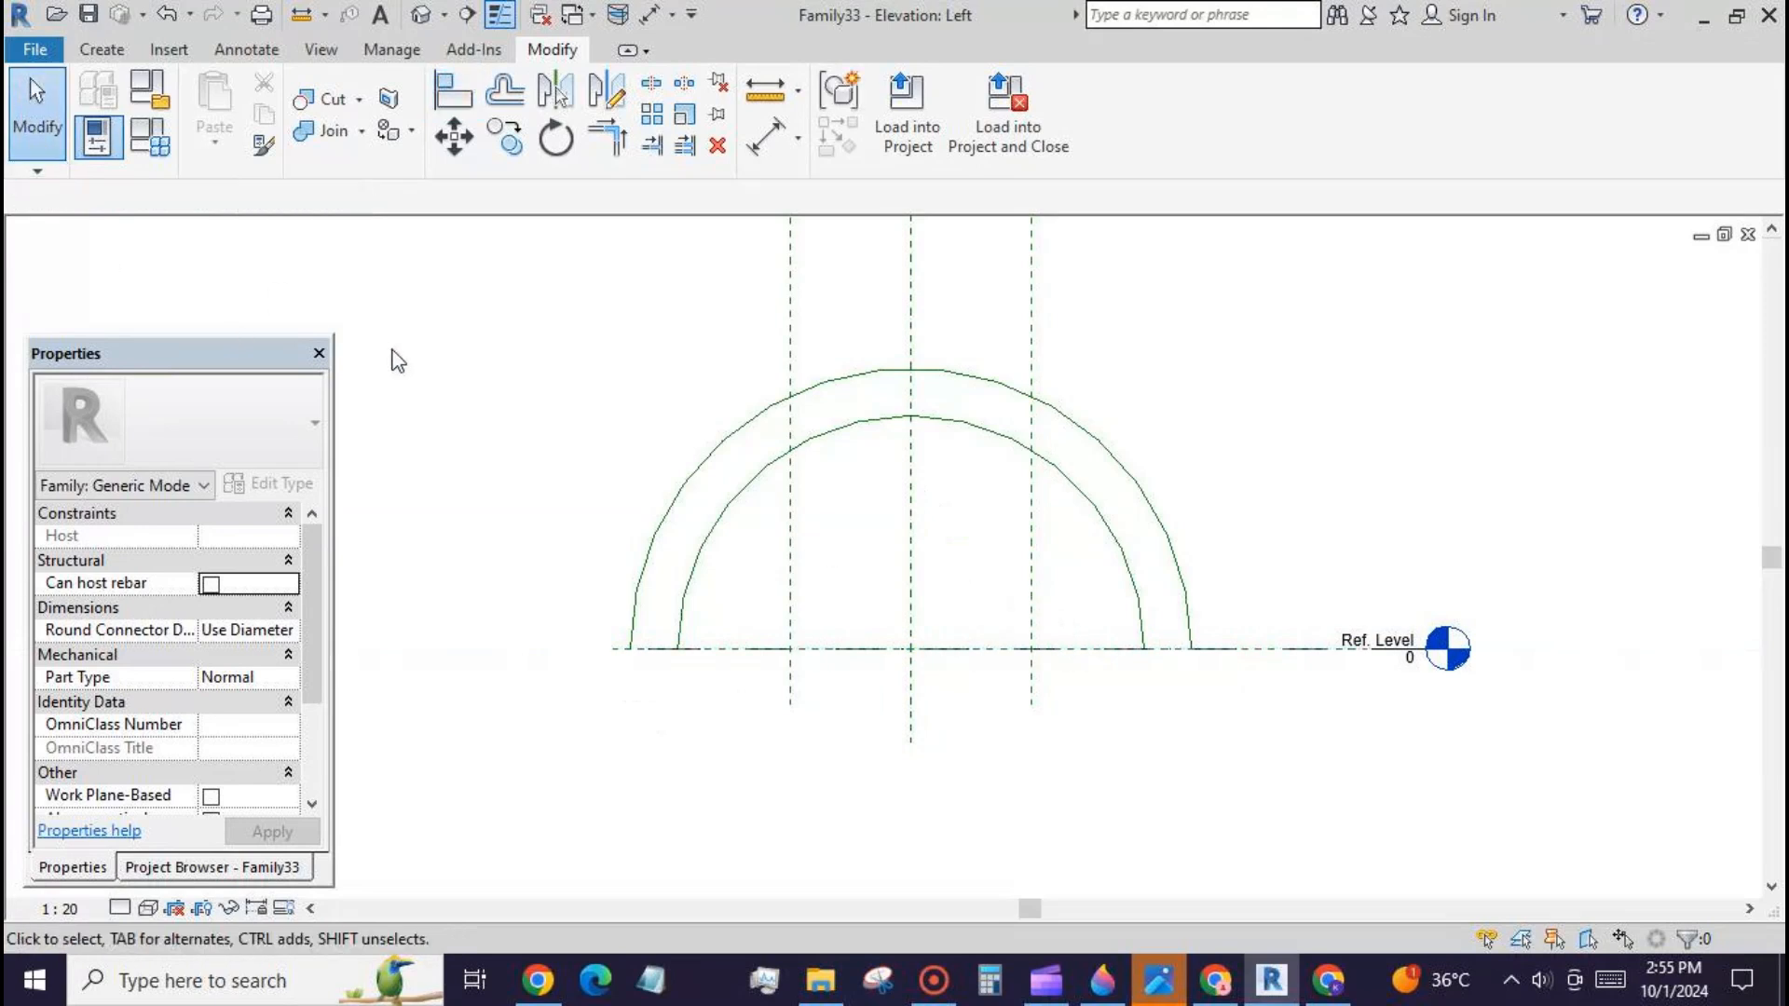
Step: Make the outer arc's radius dimension permanent and label it with a new type parameter named r1
{"action": "left_click", "coordinate": [701, 543]}
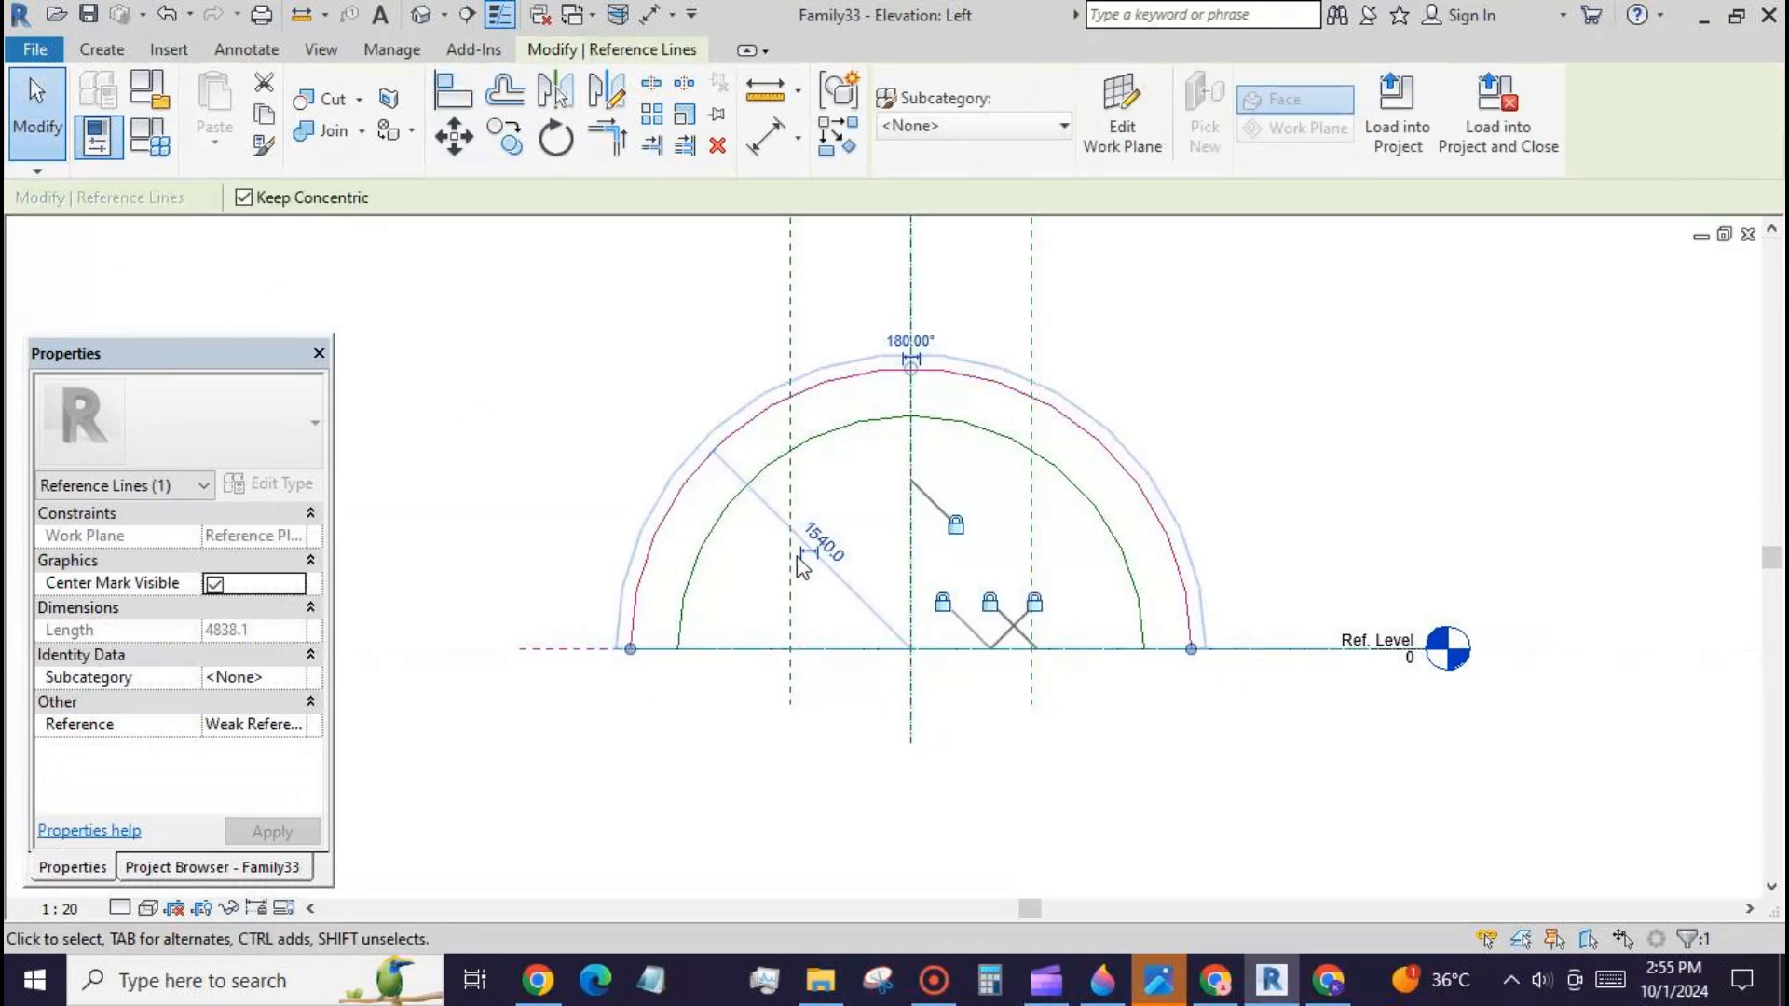
{"action": "left_click", "coordinate": [716, 459]}
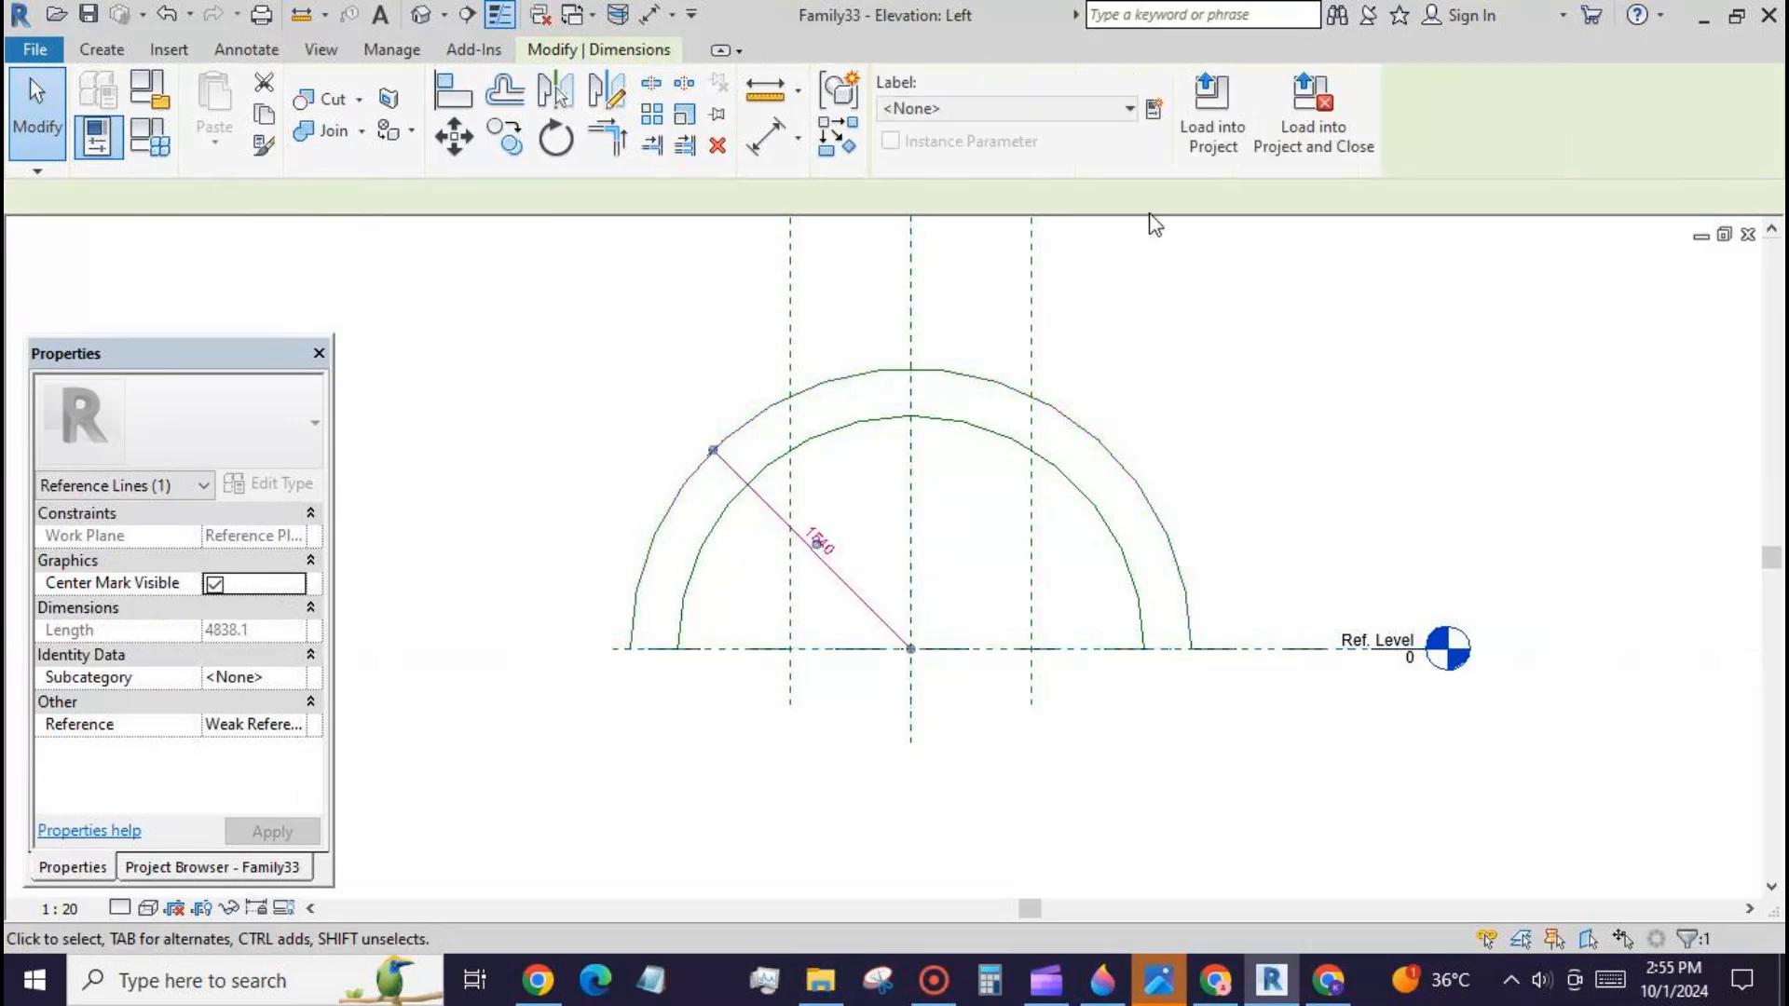
{"action": "left_click", "coordinate": [1154, 116]}
{"action": "type", "text": "r1"}
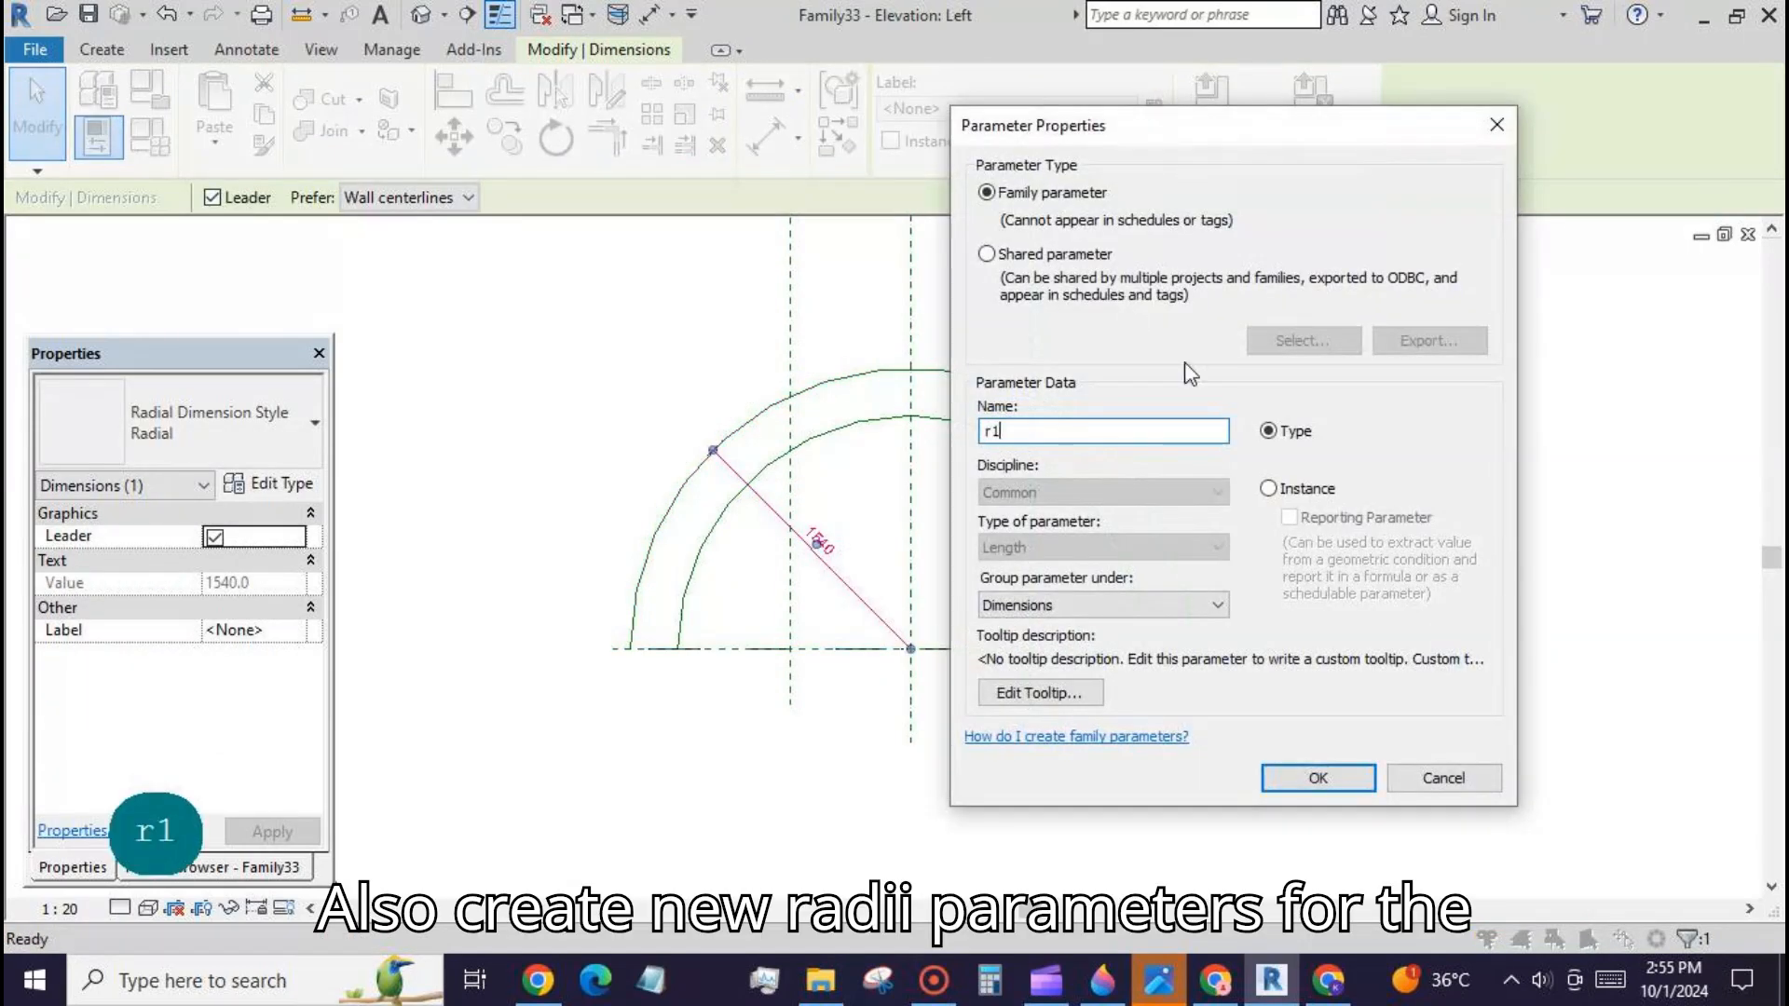
{"action": "left_click", "coordinate": [1324, 780]}
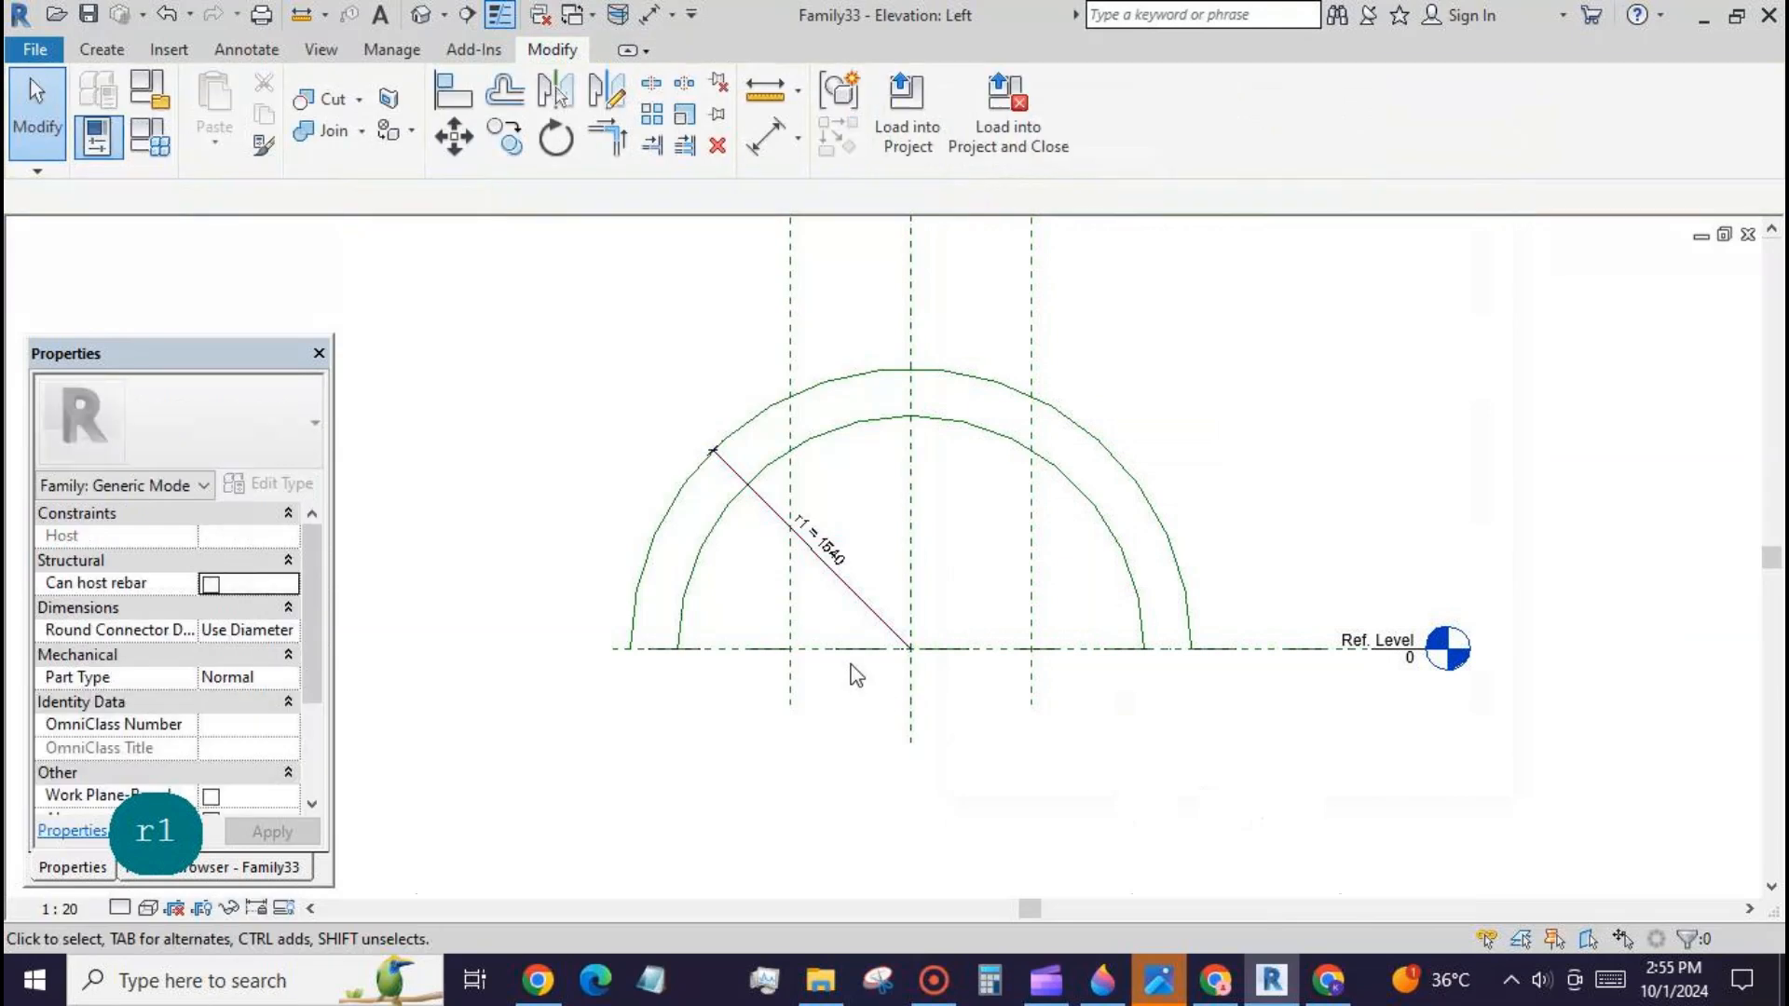
Step: Move the r1 radial dimension lower along the outer arc
{"action": "left_click", "coordinate": [770, 513]}
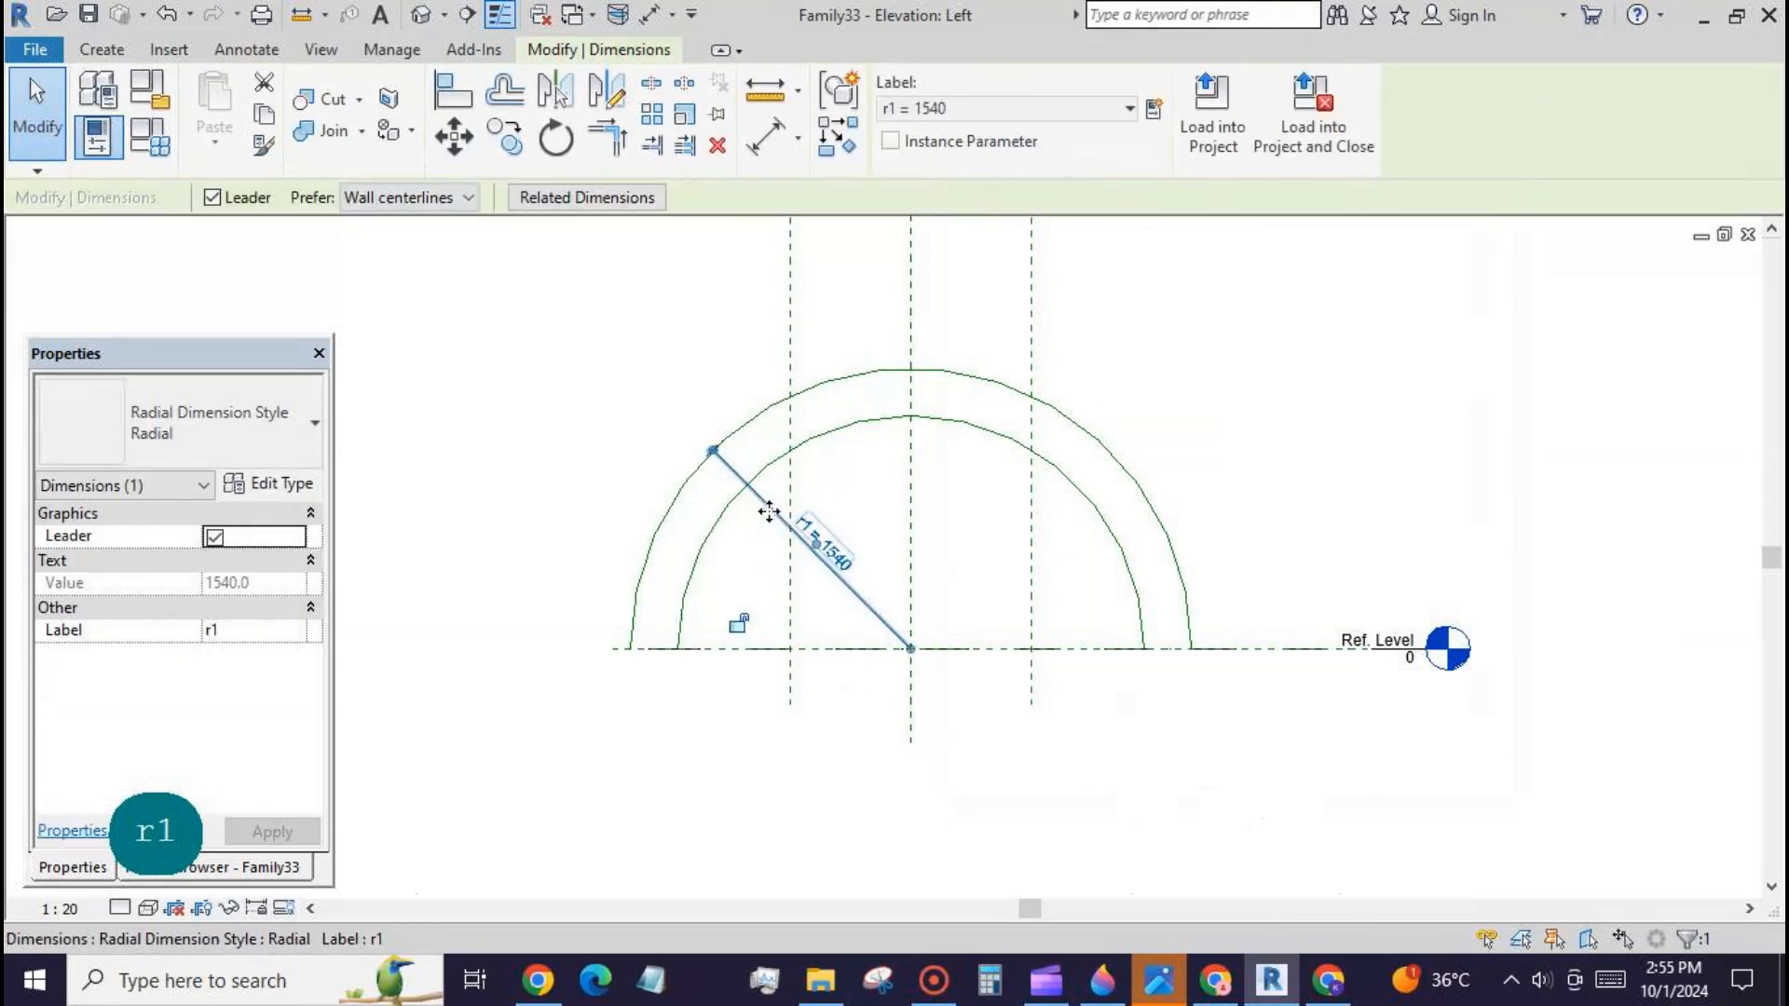
{"action": "left_click_drag", "start_coordinate": [768, 513], "coordinate": [736, 582]}
{"action": "left_click", "coordinate": [758, 519]}
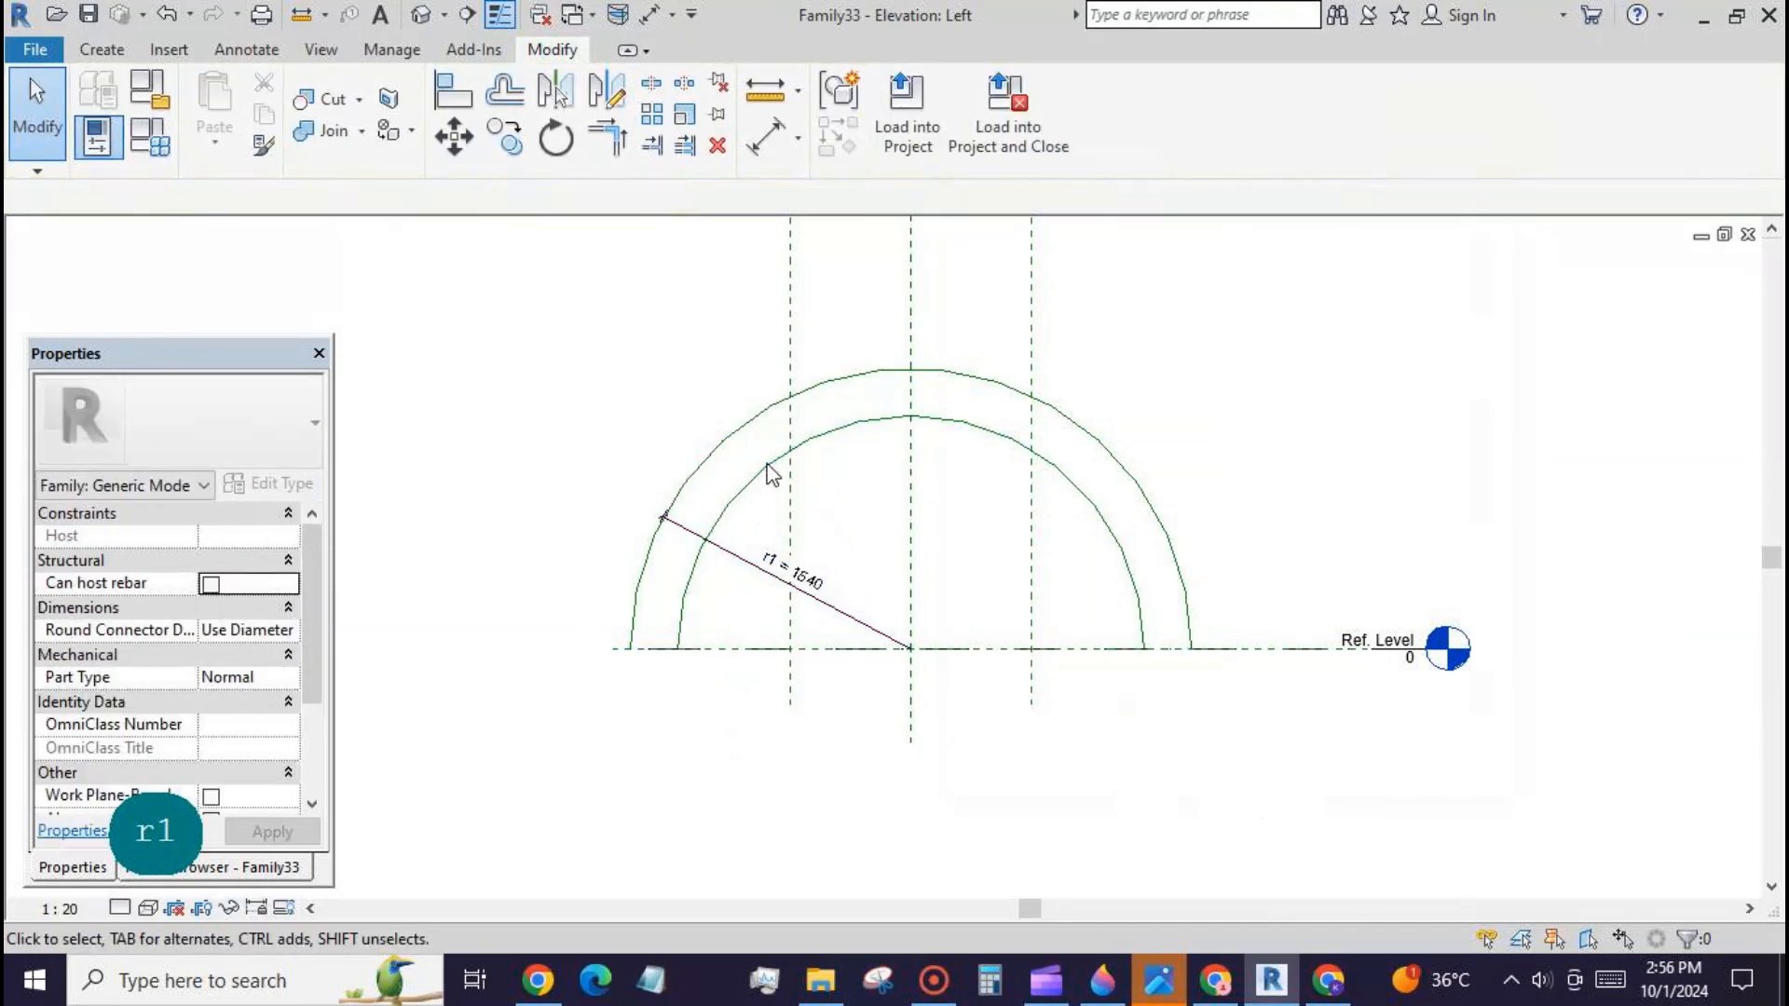
Step: Make the inner arc's radius dimension permanent and label it with a new type parameter named r2
{"action": "left_click", "coordinate": [770, 476]}
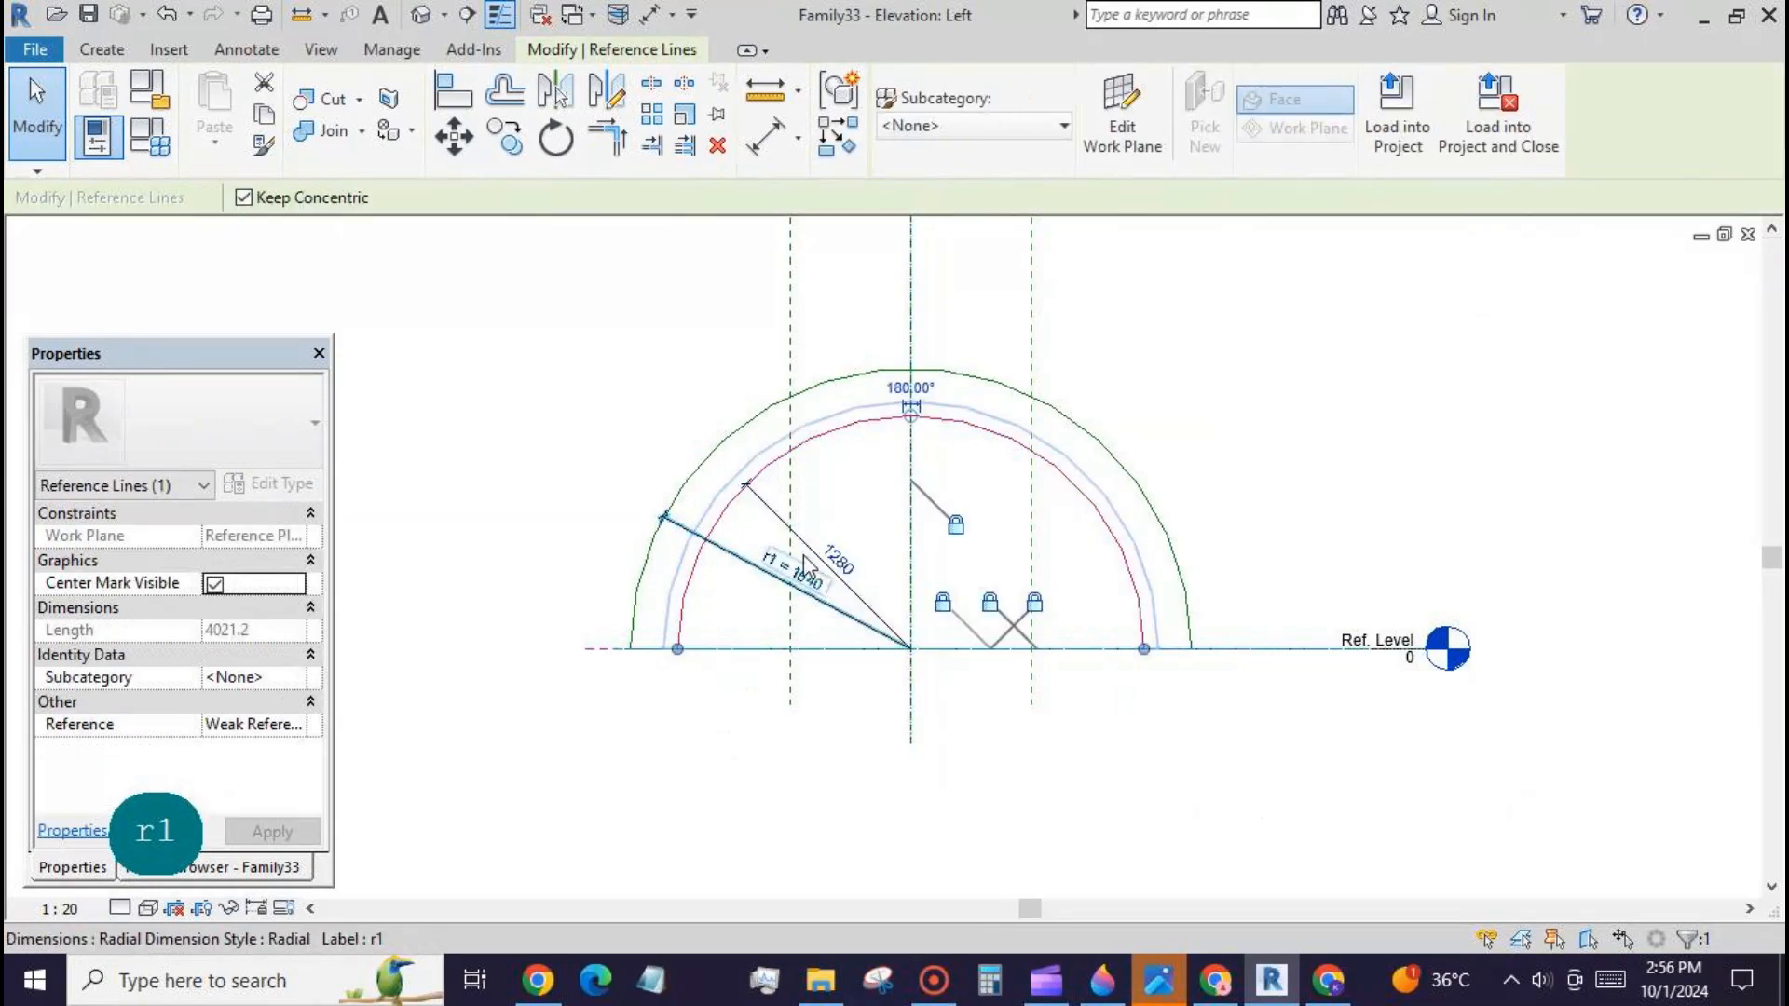
{"action": "left_click", "coordinate": [994, 429]}
{"action": "left_click", "coordinate": [1154, 104]}
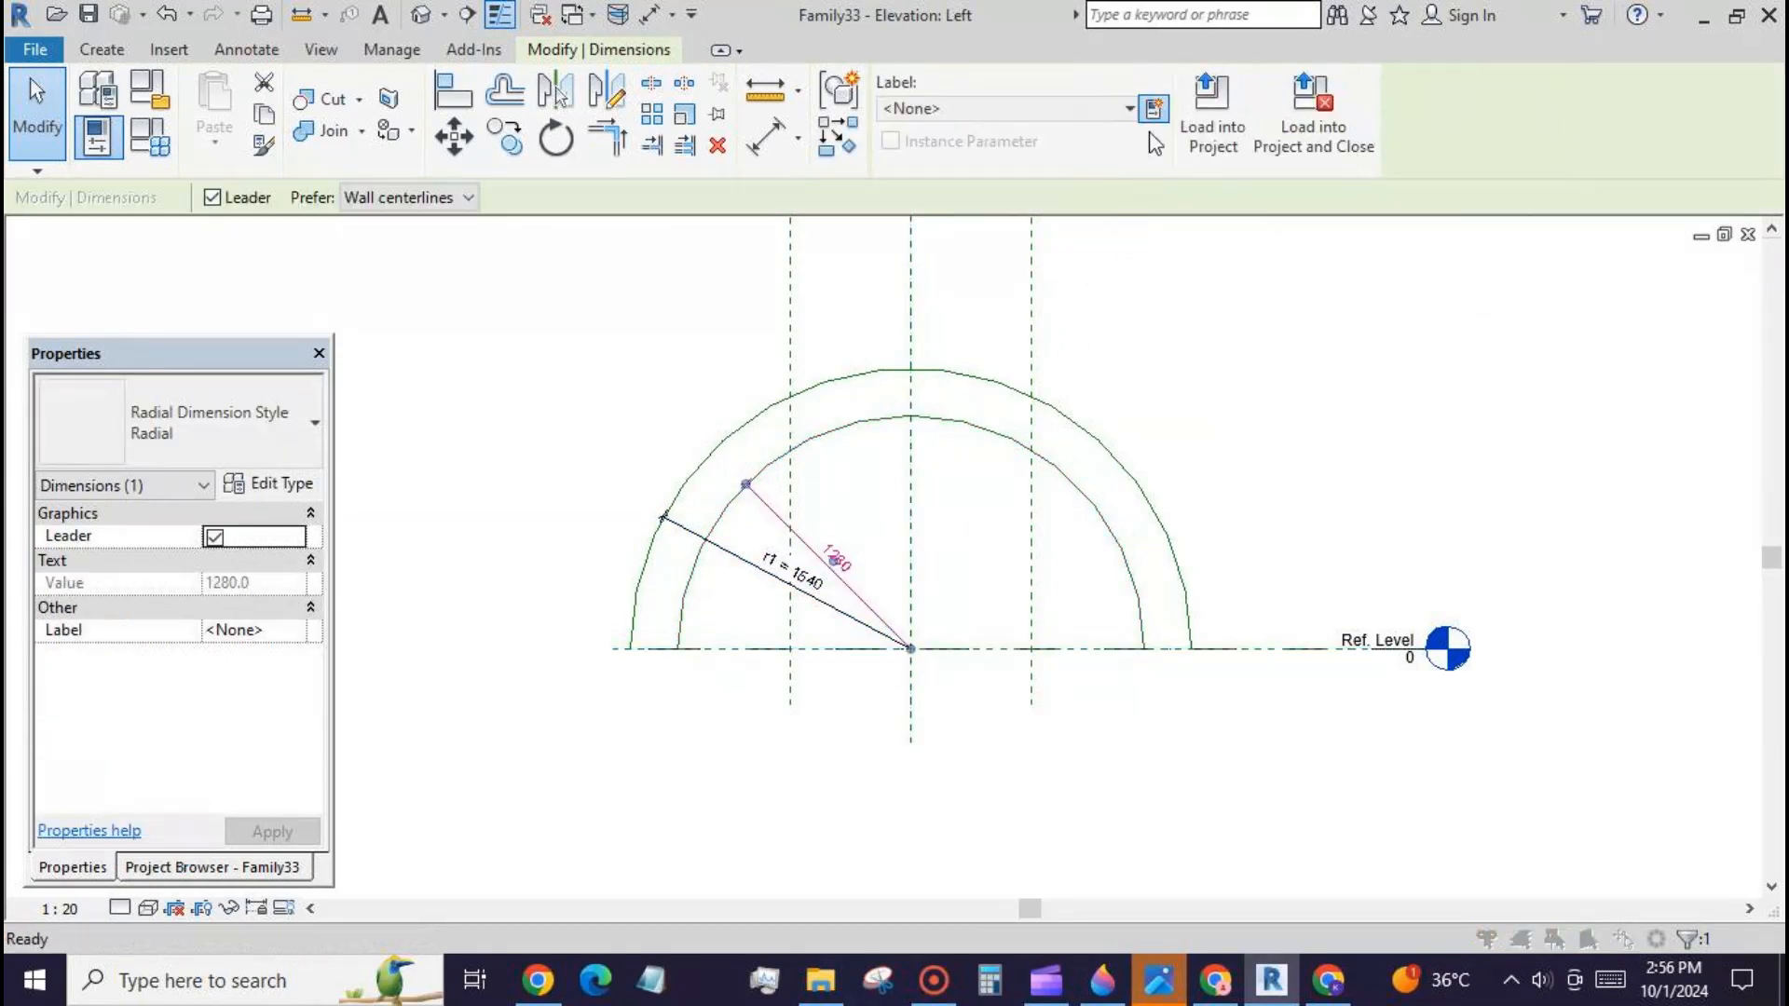
{"action": "type", "text": "r2"}
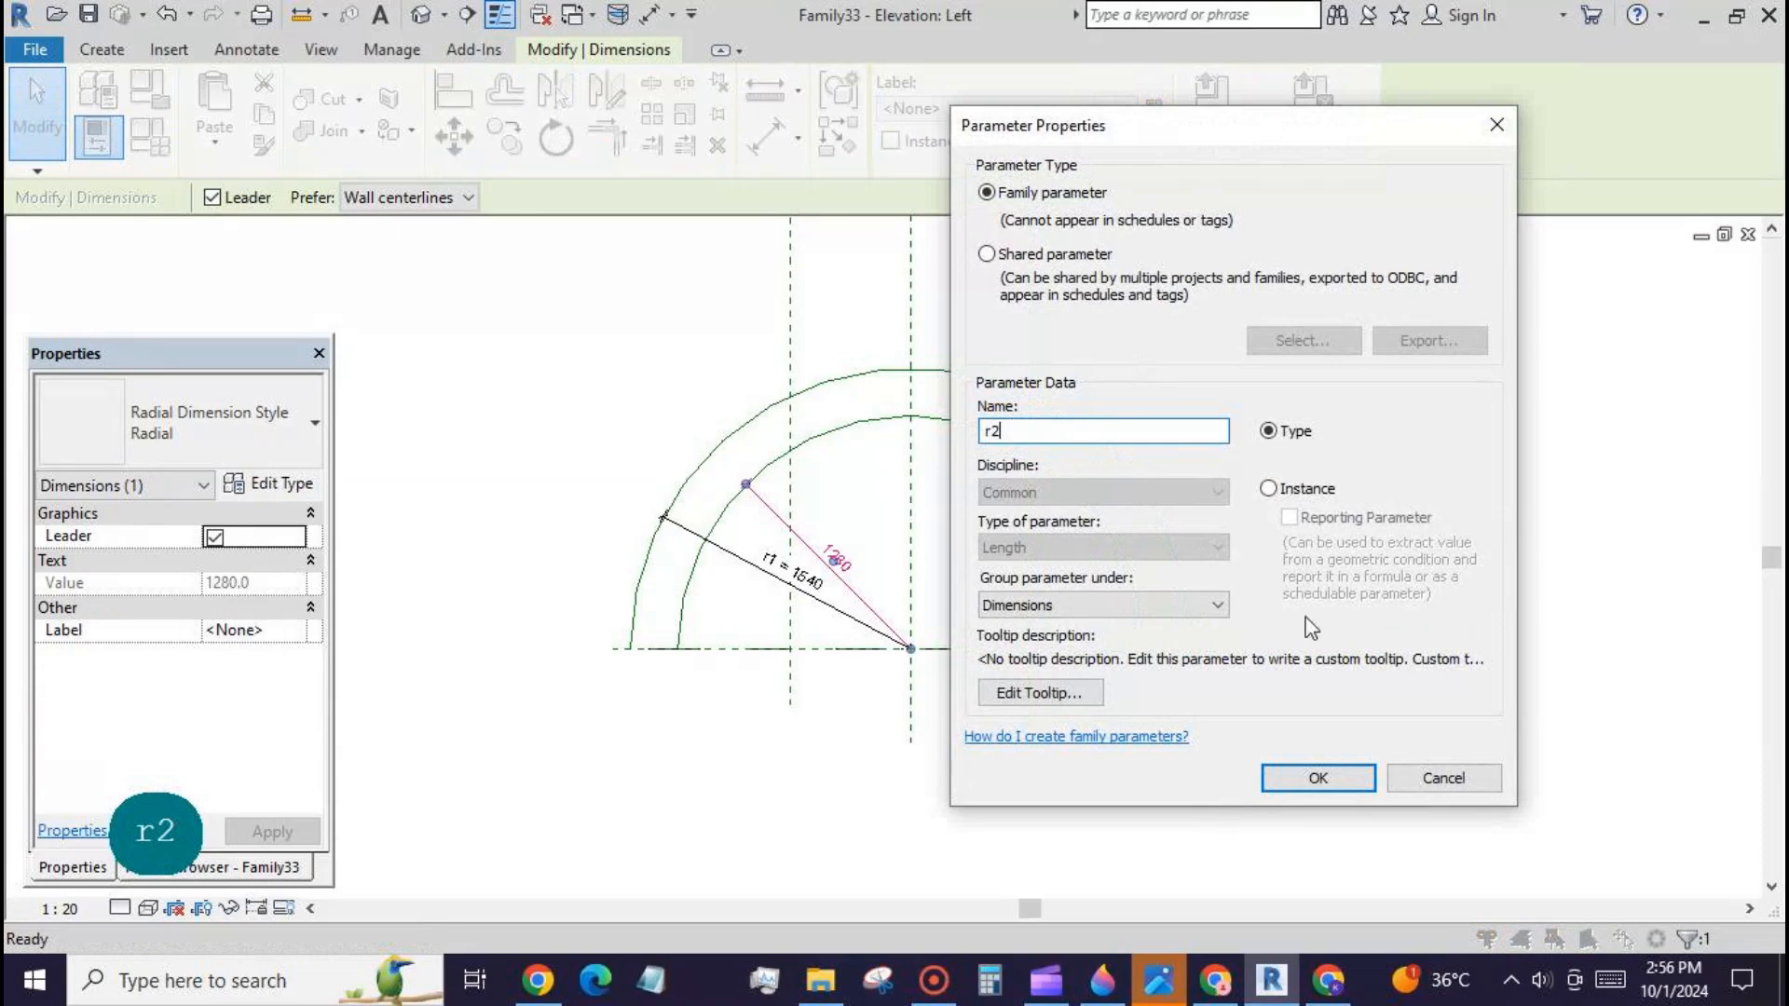
{"action": "left_click", "coordinate": [1298, 777]}
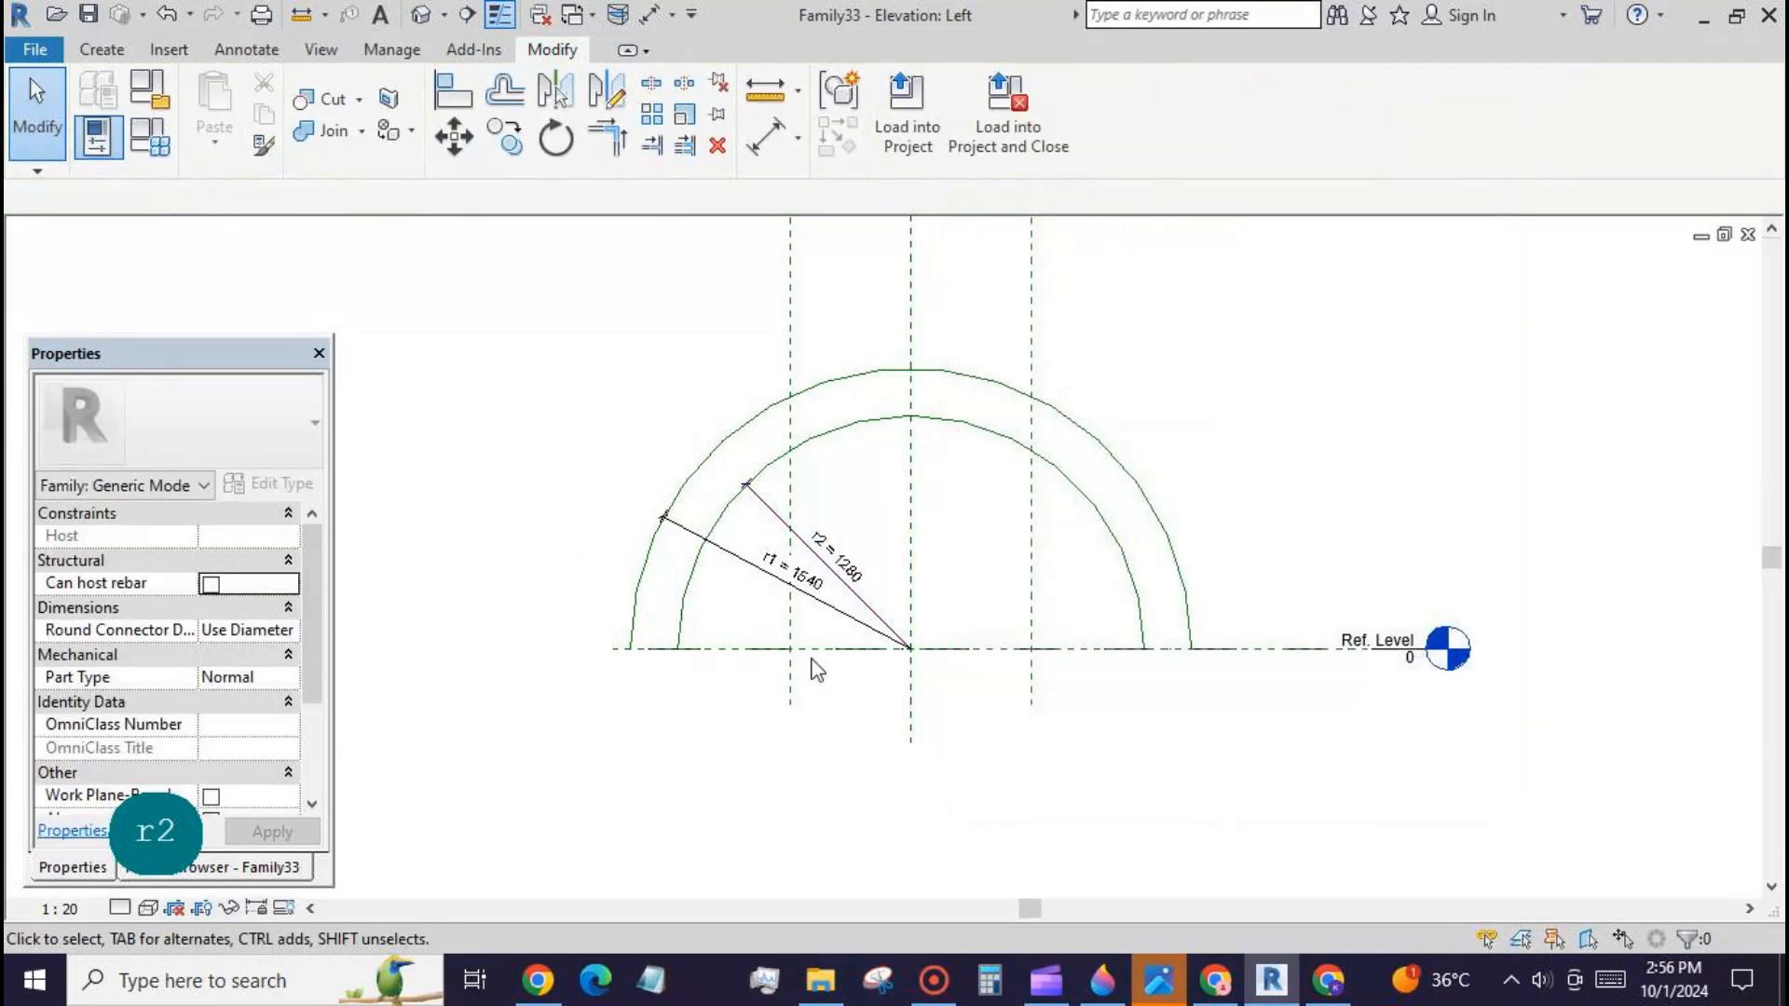
Step: Add a new length type parameter named th, grouped under Dimensions, to the family types
{"action": "left_click", "coordinate": [118, 150]}
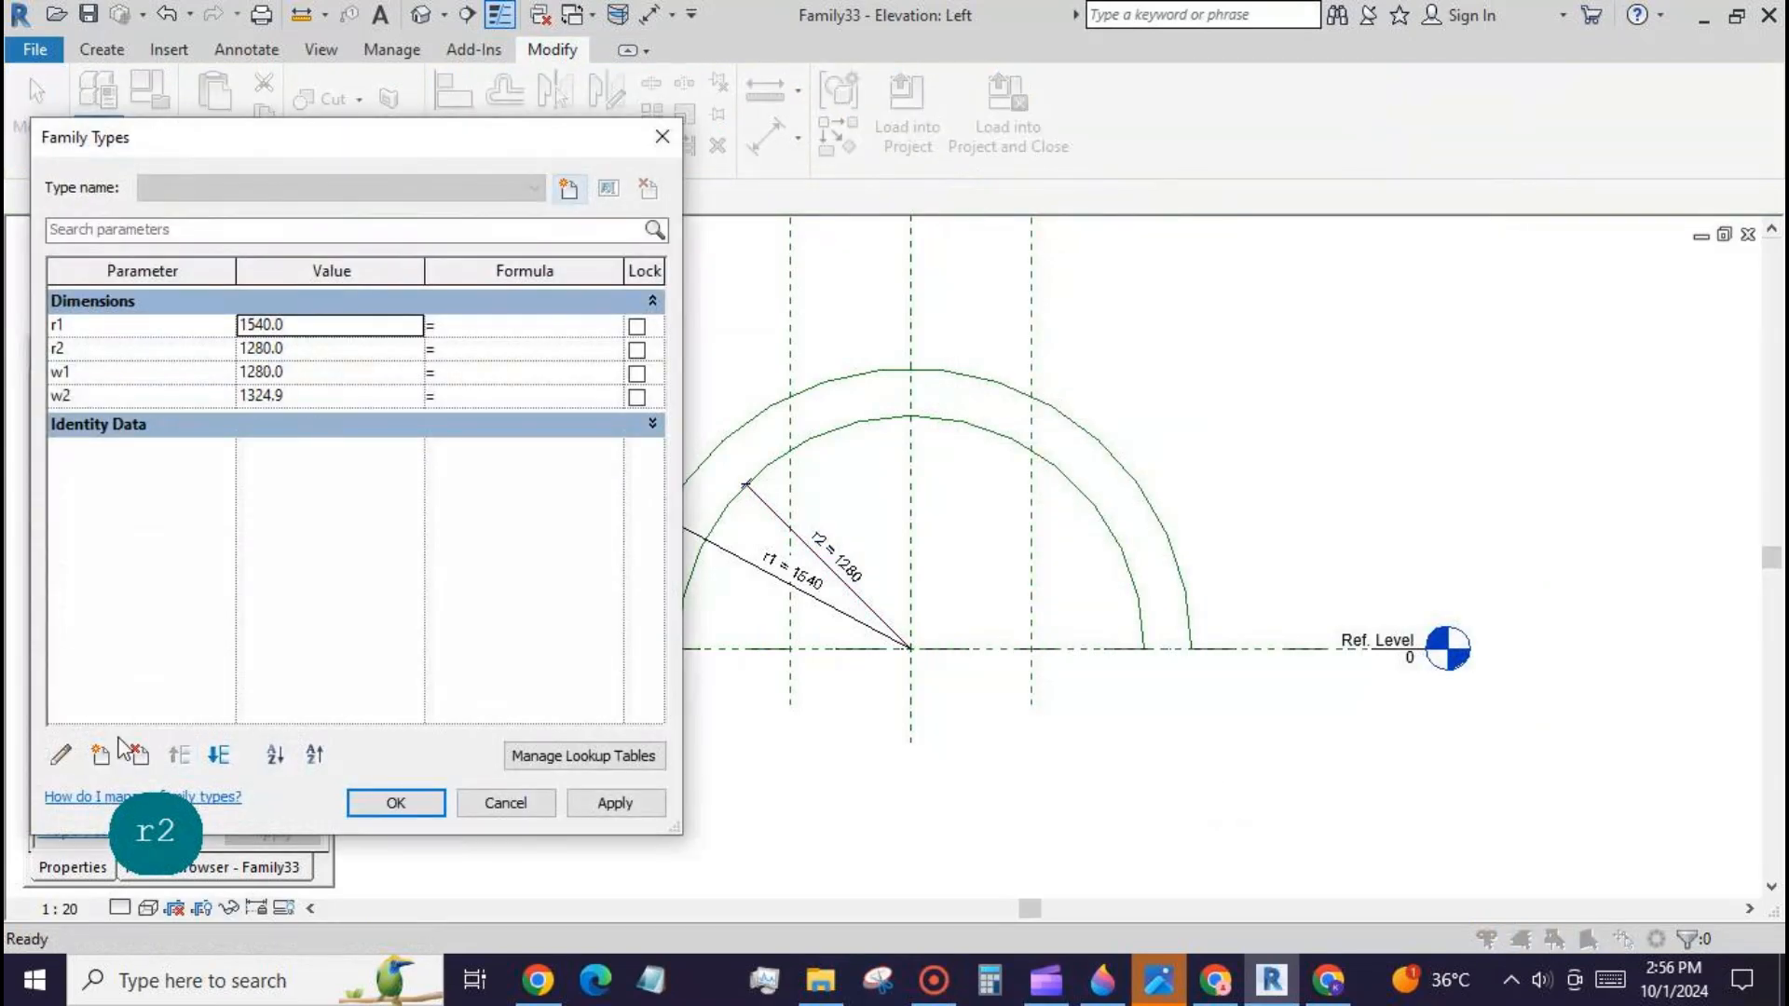
{"action": "type", "text": "th"}
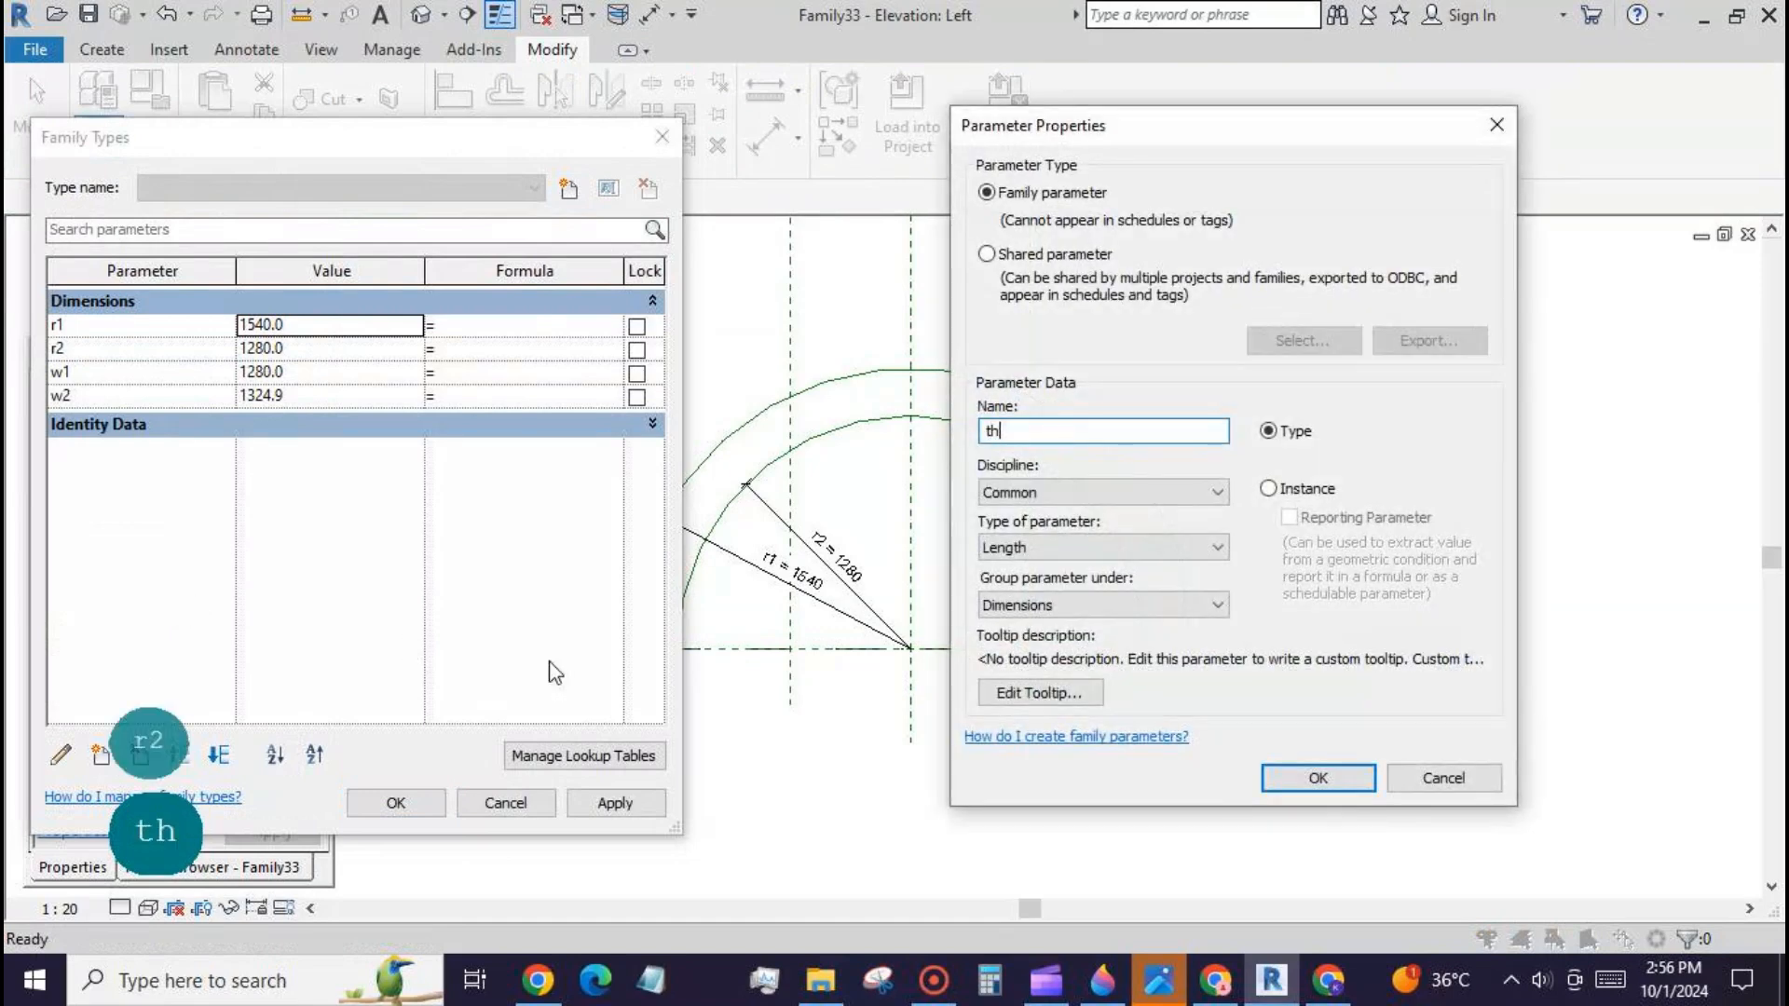
{"action": "left_click", "coordinate": [1345, 780]}
Step: Set the formula of r2 to r1 - th and apply it
{"action": "left_click", "coordinate": [439, 349]}
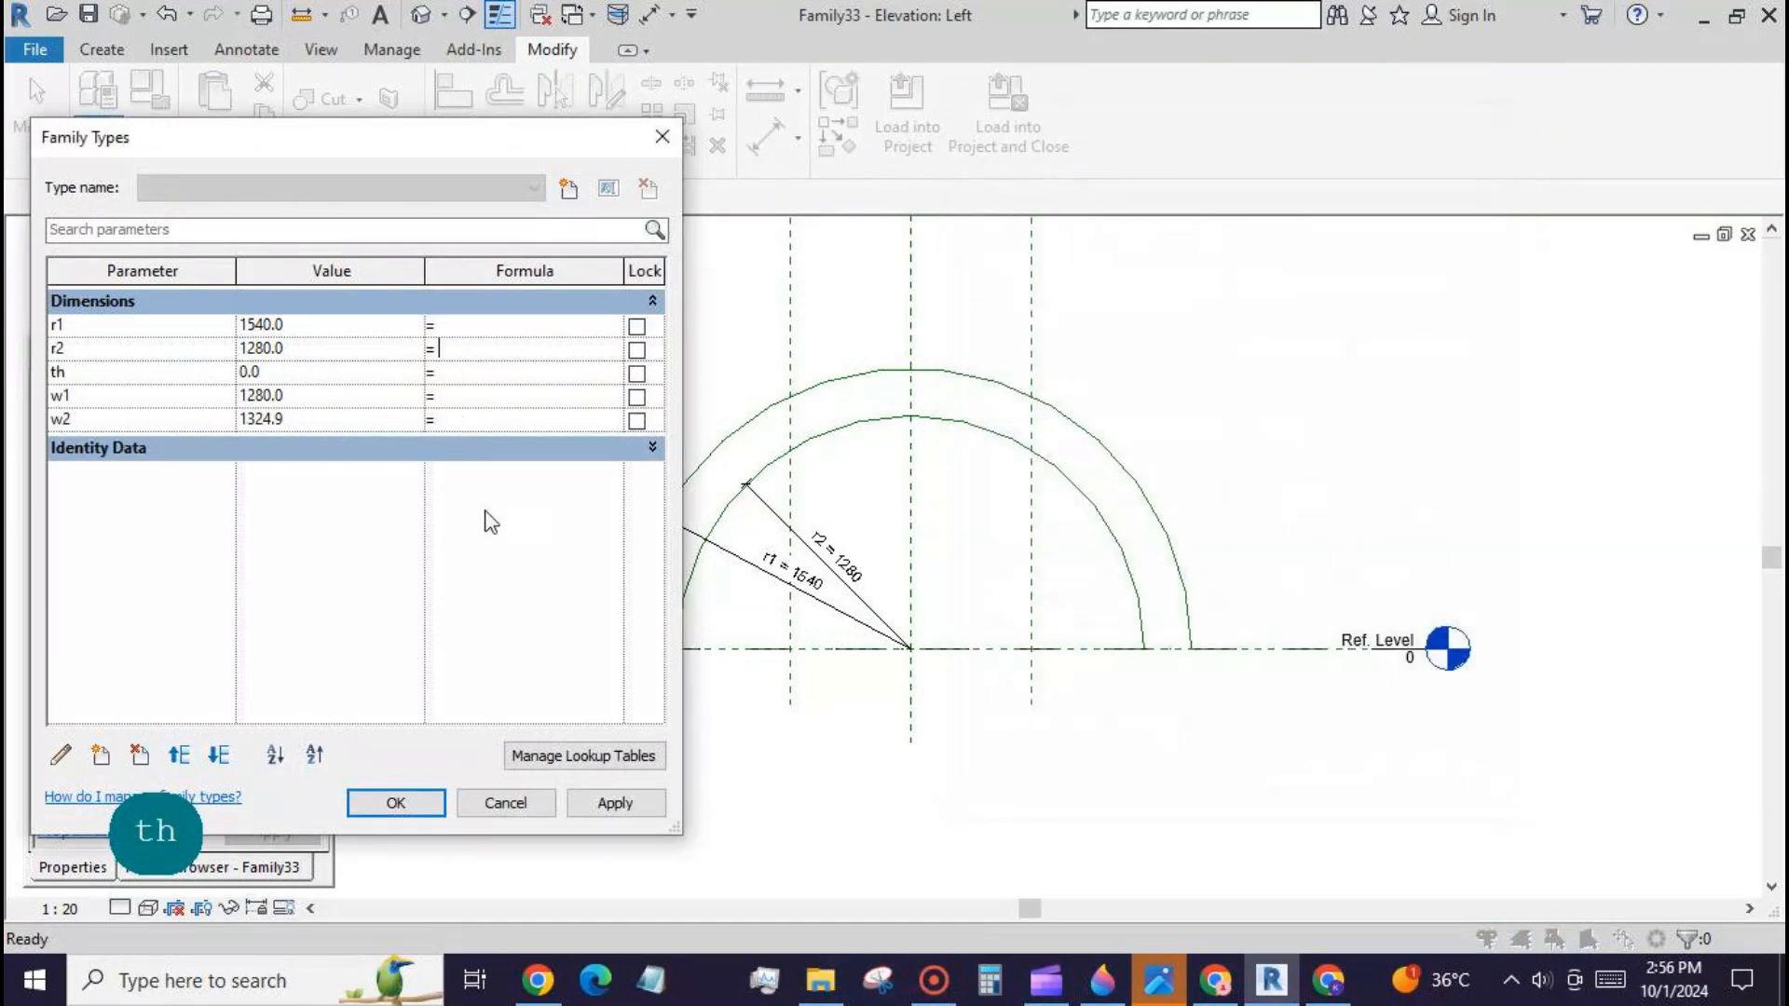
{"action": "type", "text": "r1-"}
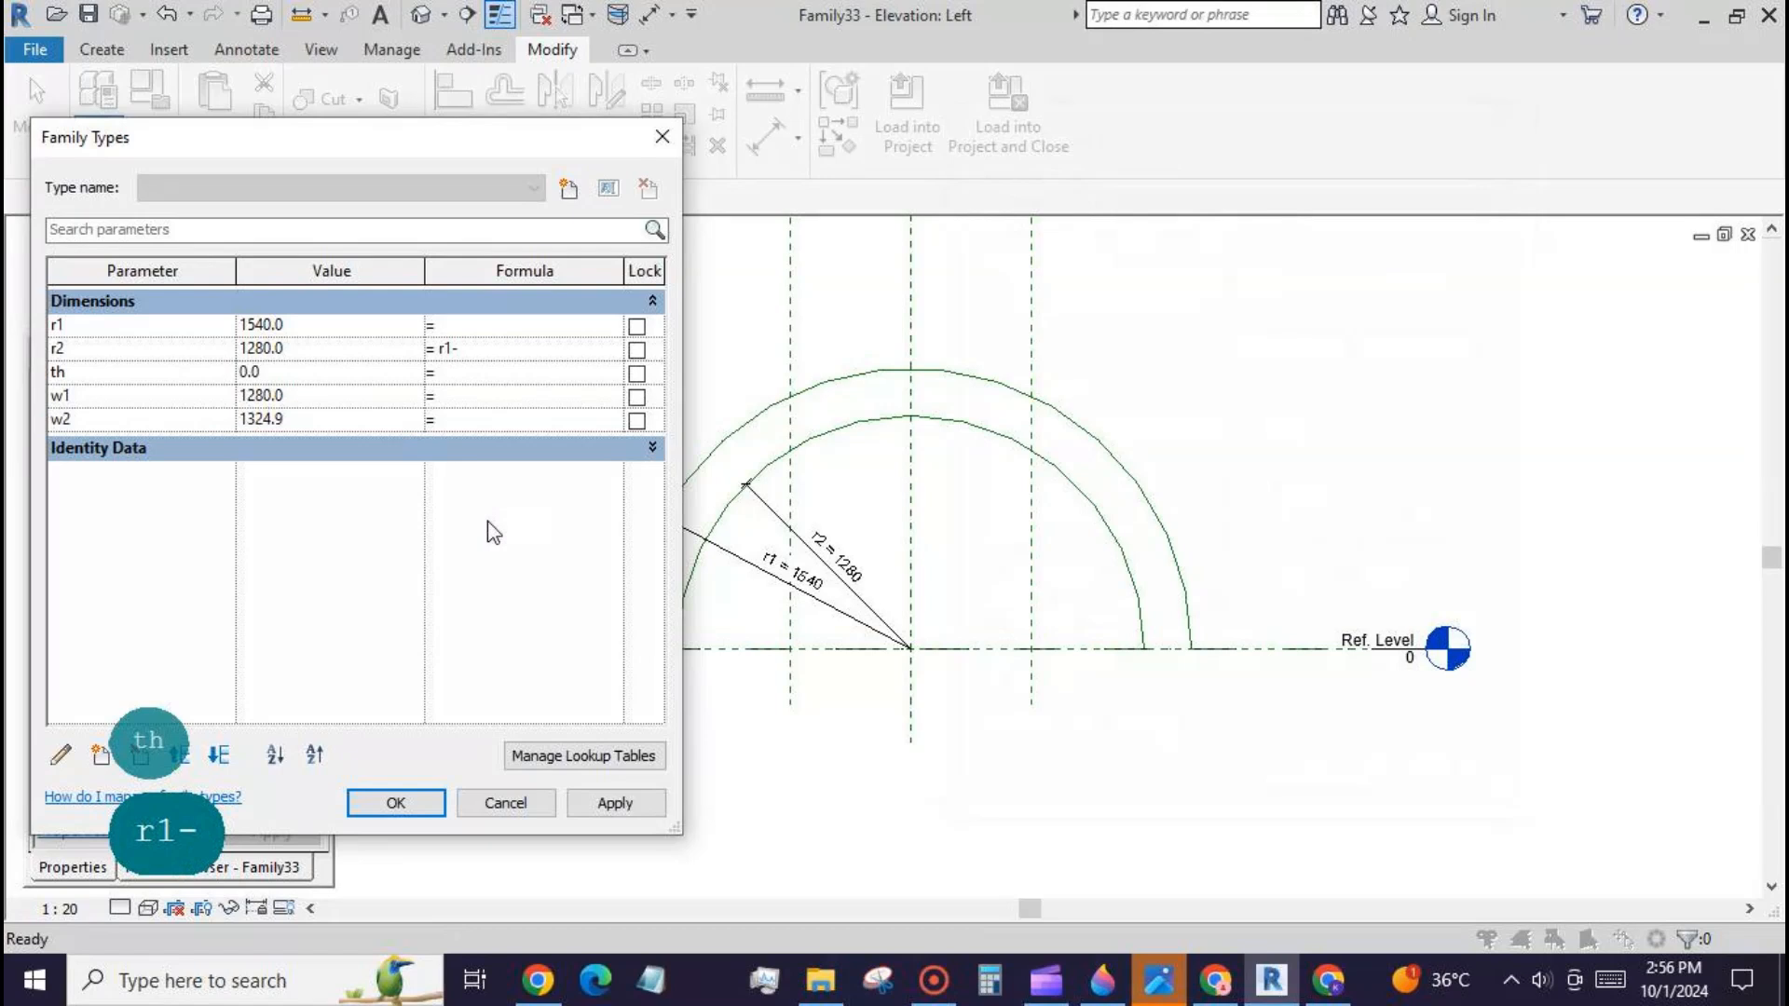
{"action": "type", "text": "r"}
{"action": "key", "text": "BackSpace"}
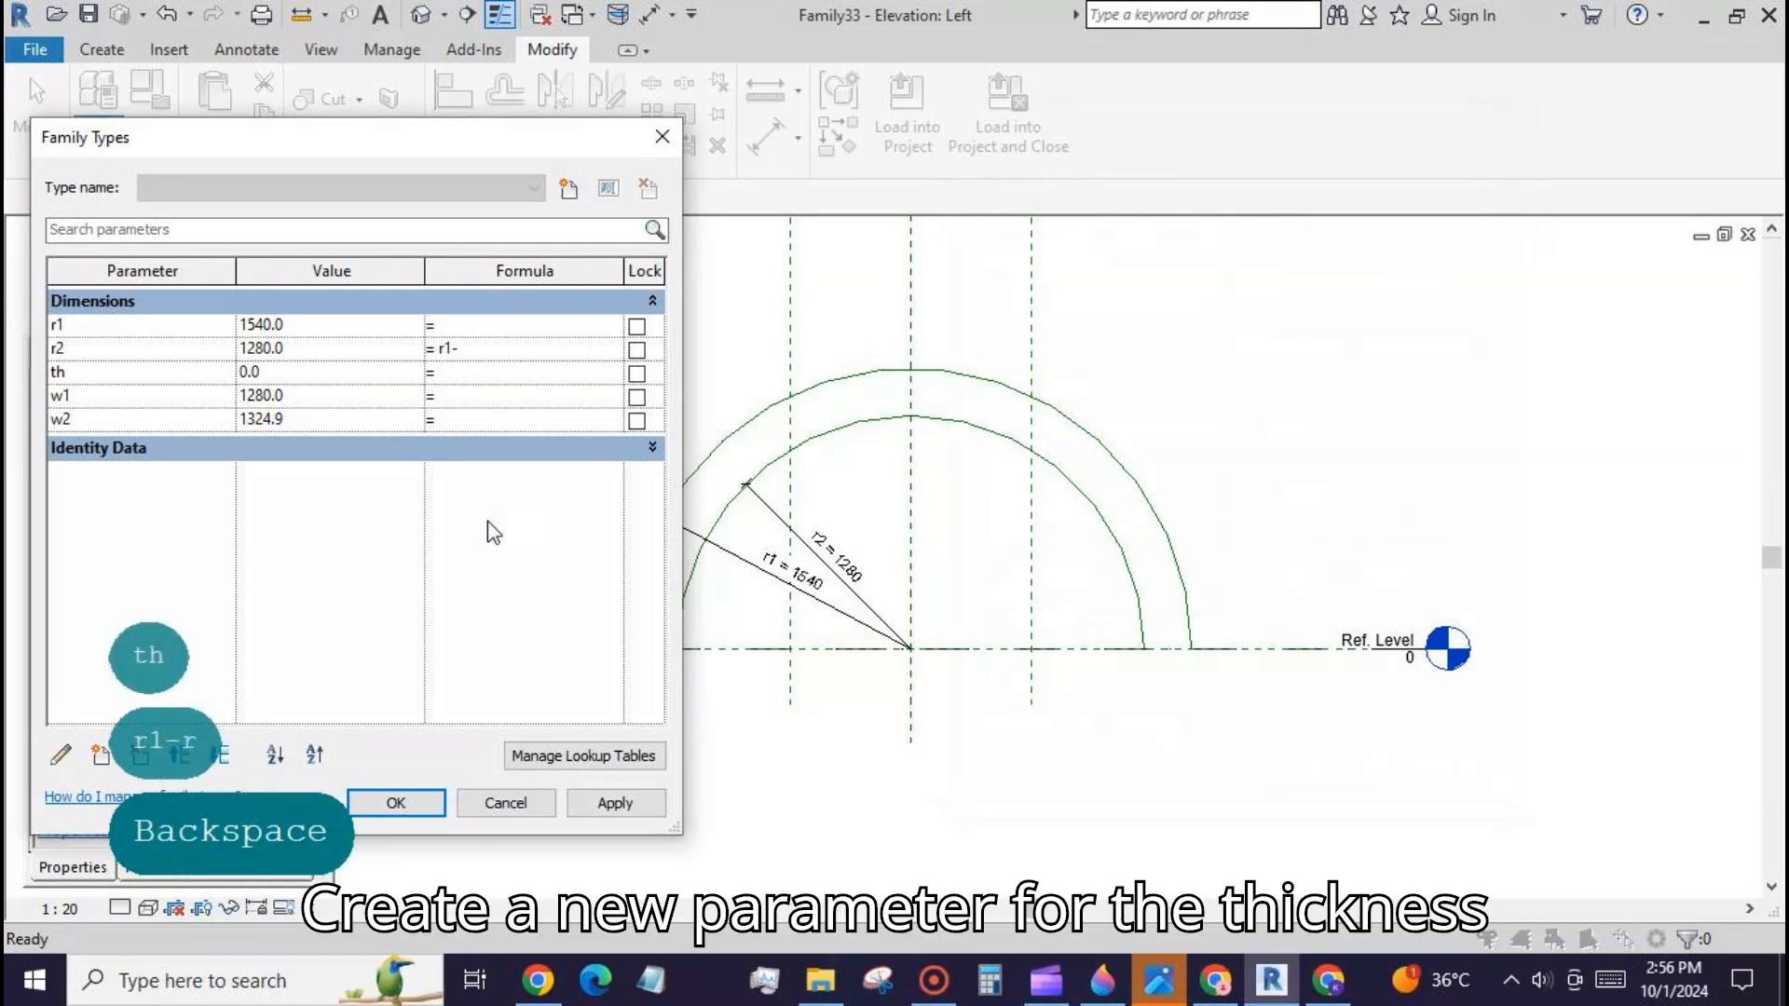
{"action": "type", "text": "th"}
{"action": "left_click", "coordinate": [602, 799]}
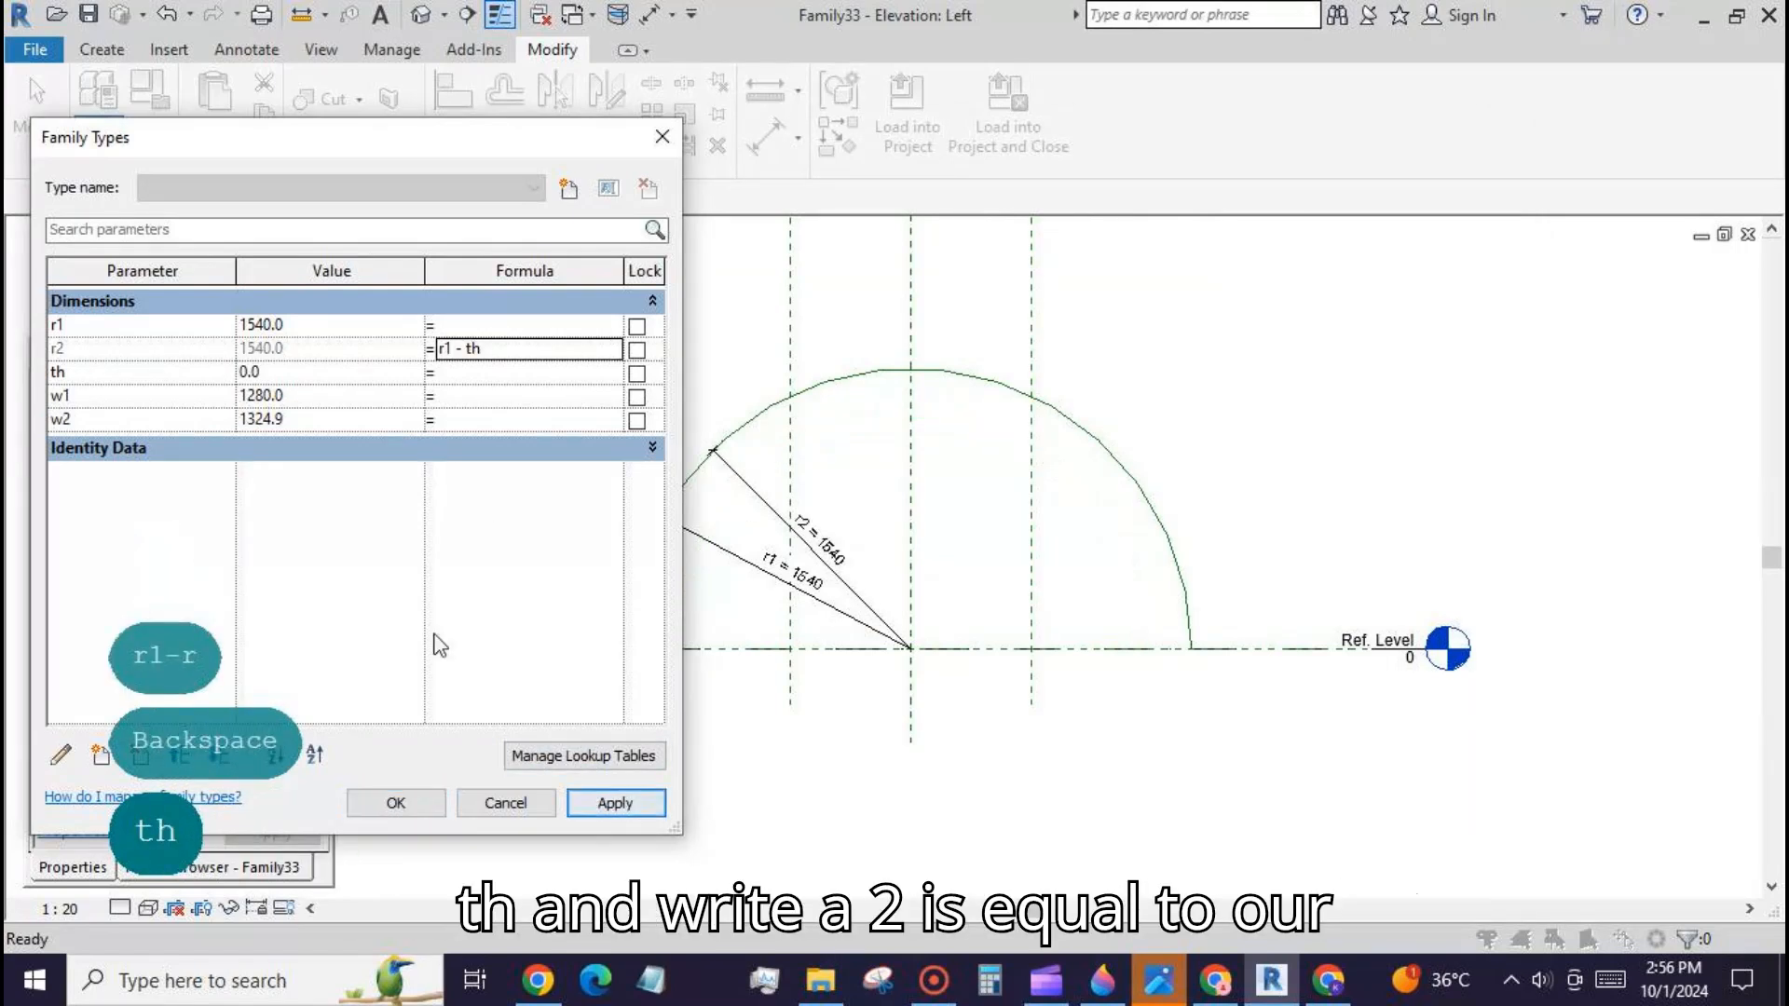
Step: Set the thickness parameter th to 50, apply it, and accept the family type changes
{"action": "left_click", "coordinate": [284, 371]}
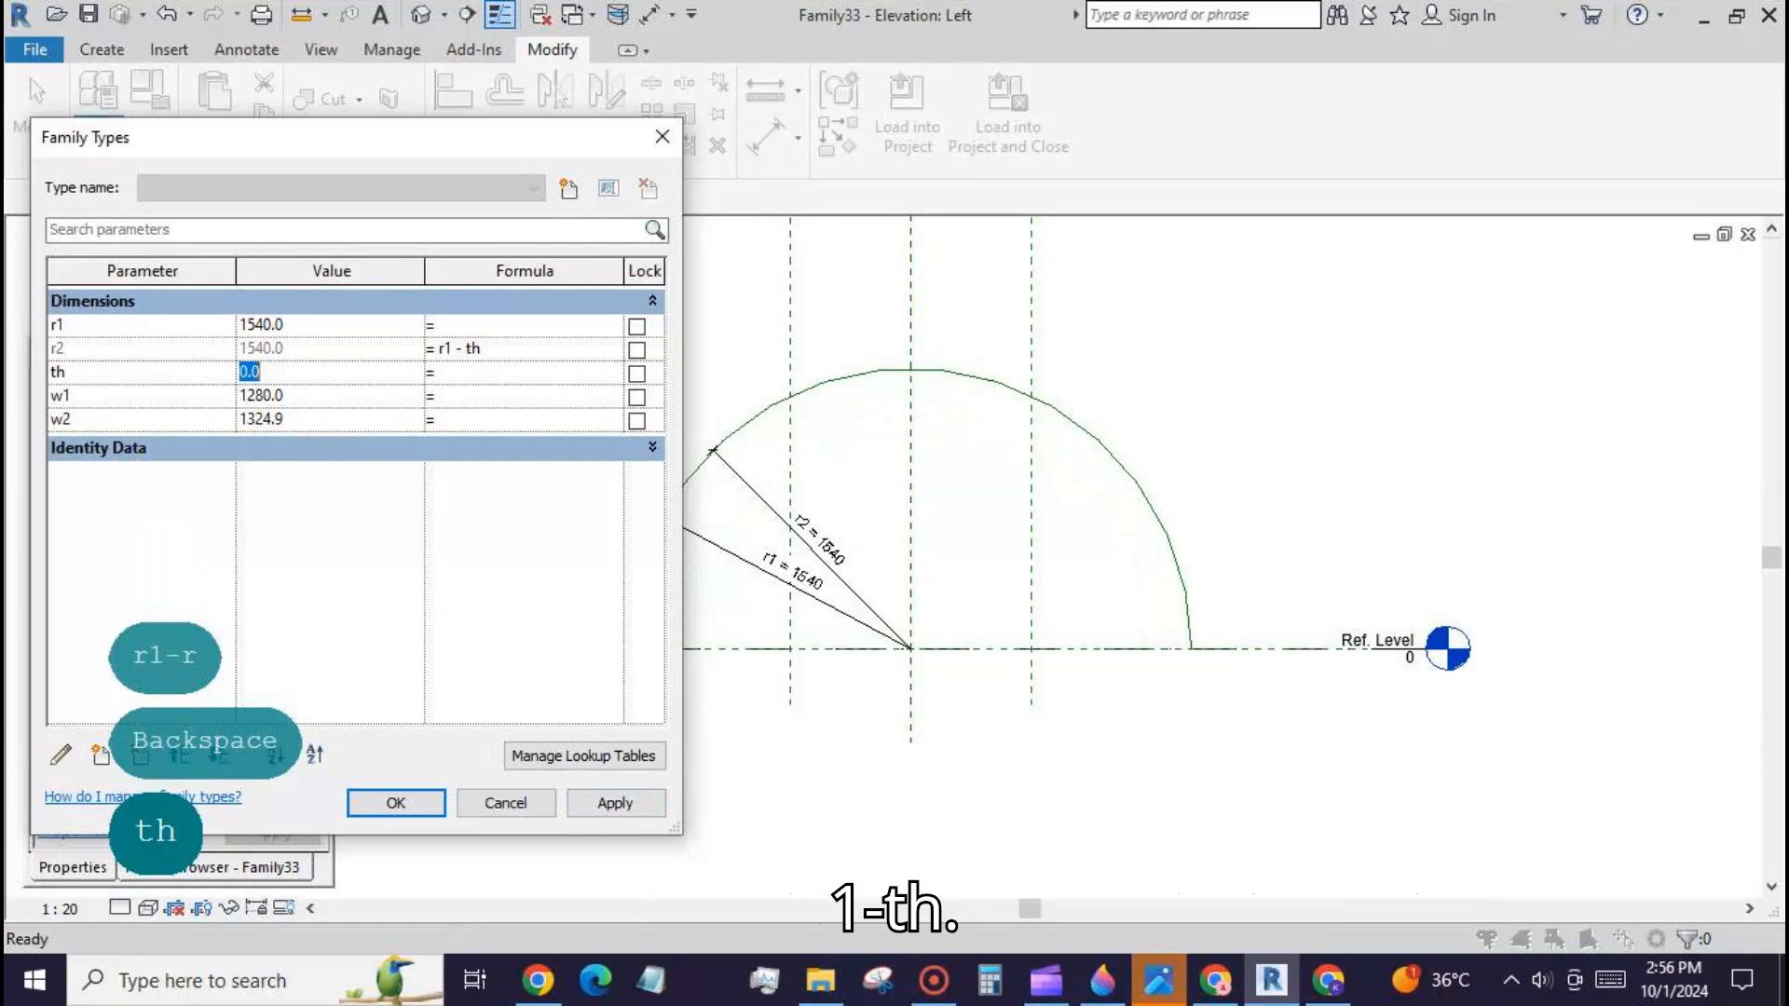
{"action": "type", "text": "50"}
{"action": "left_click", "coordinate": [615, 803]}
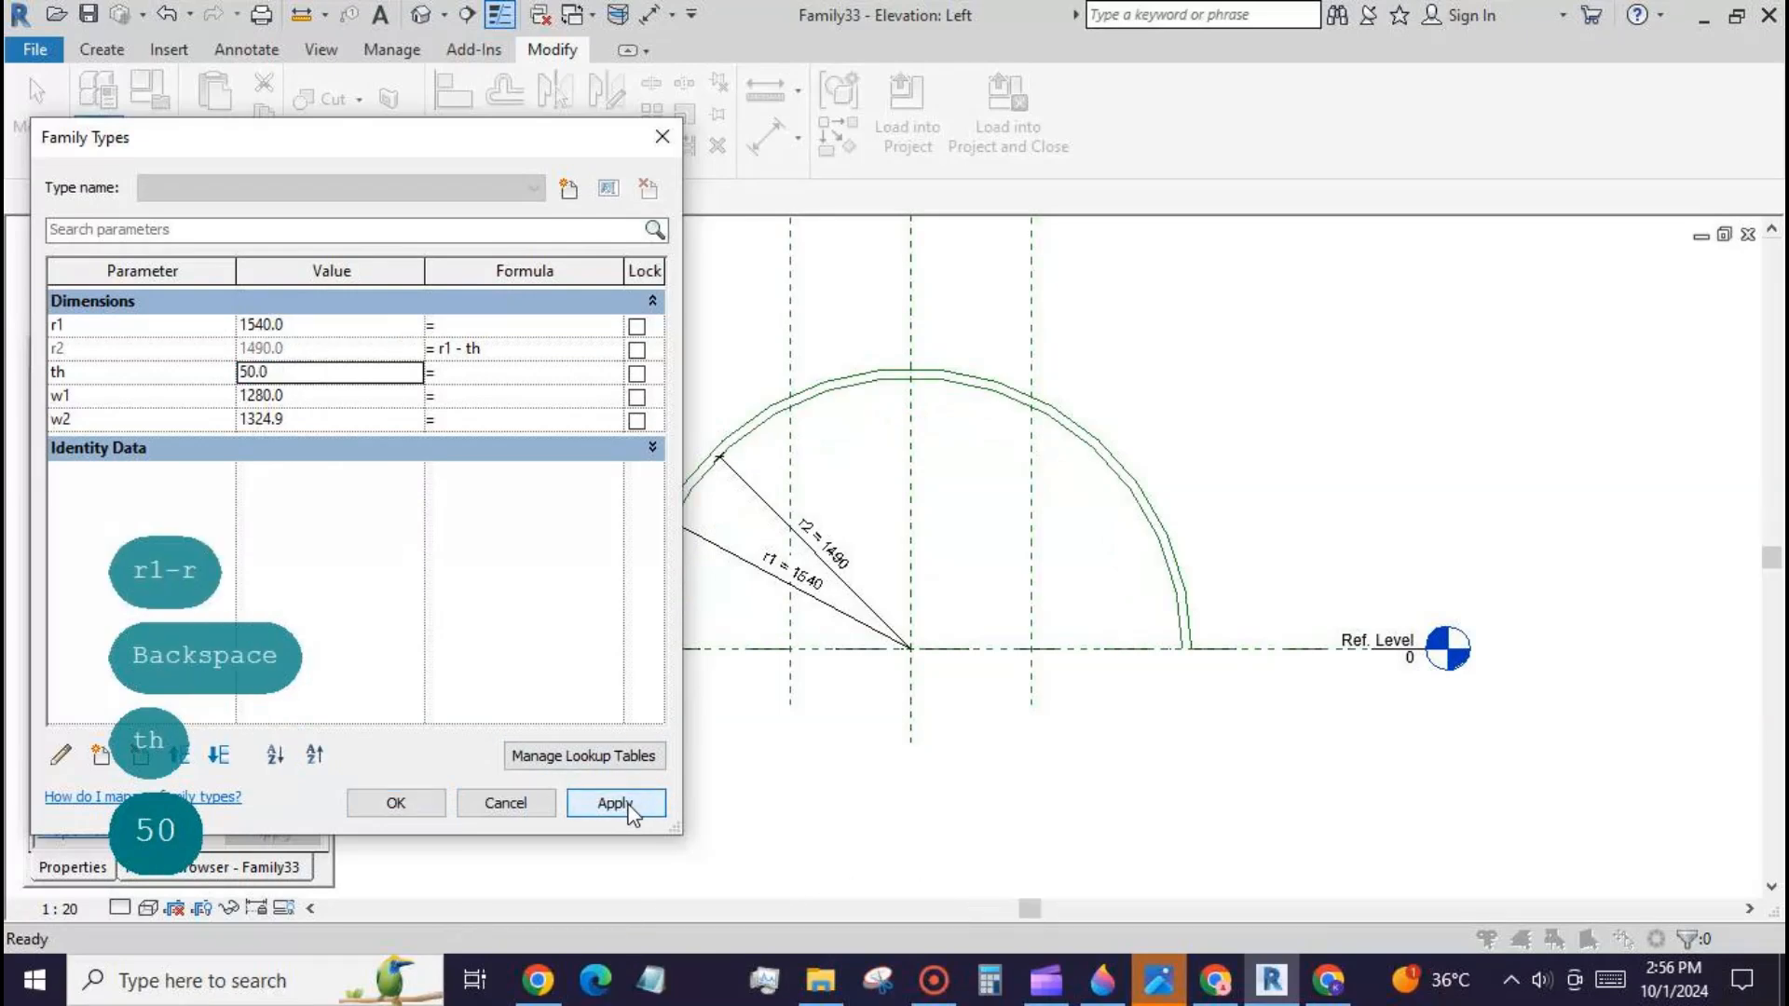
{"action": "left_click", "coordinate": [410, 802]}
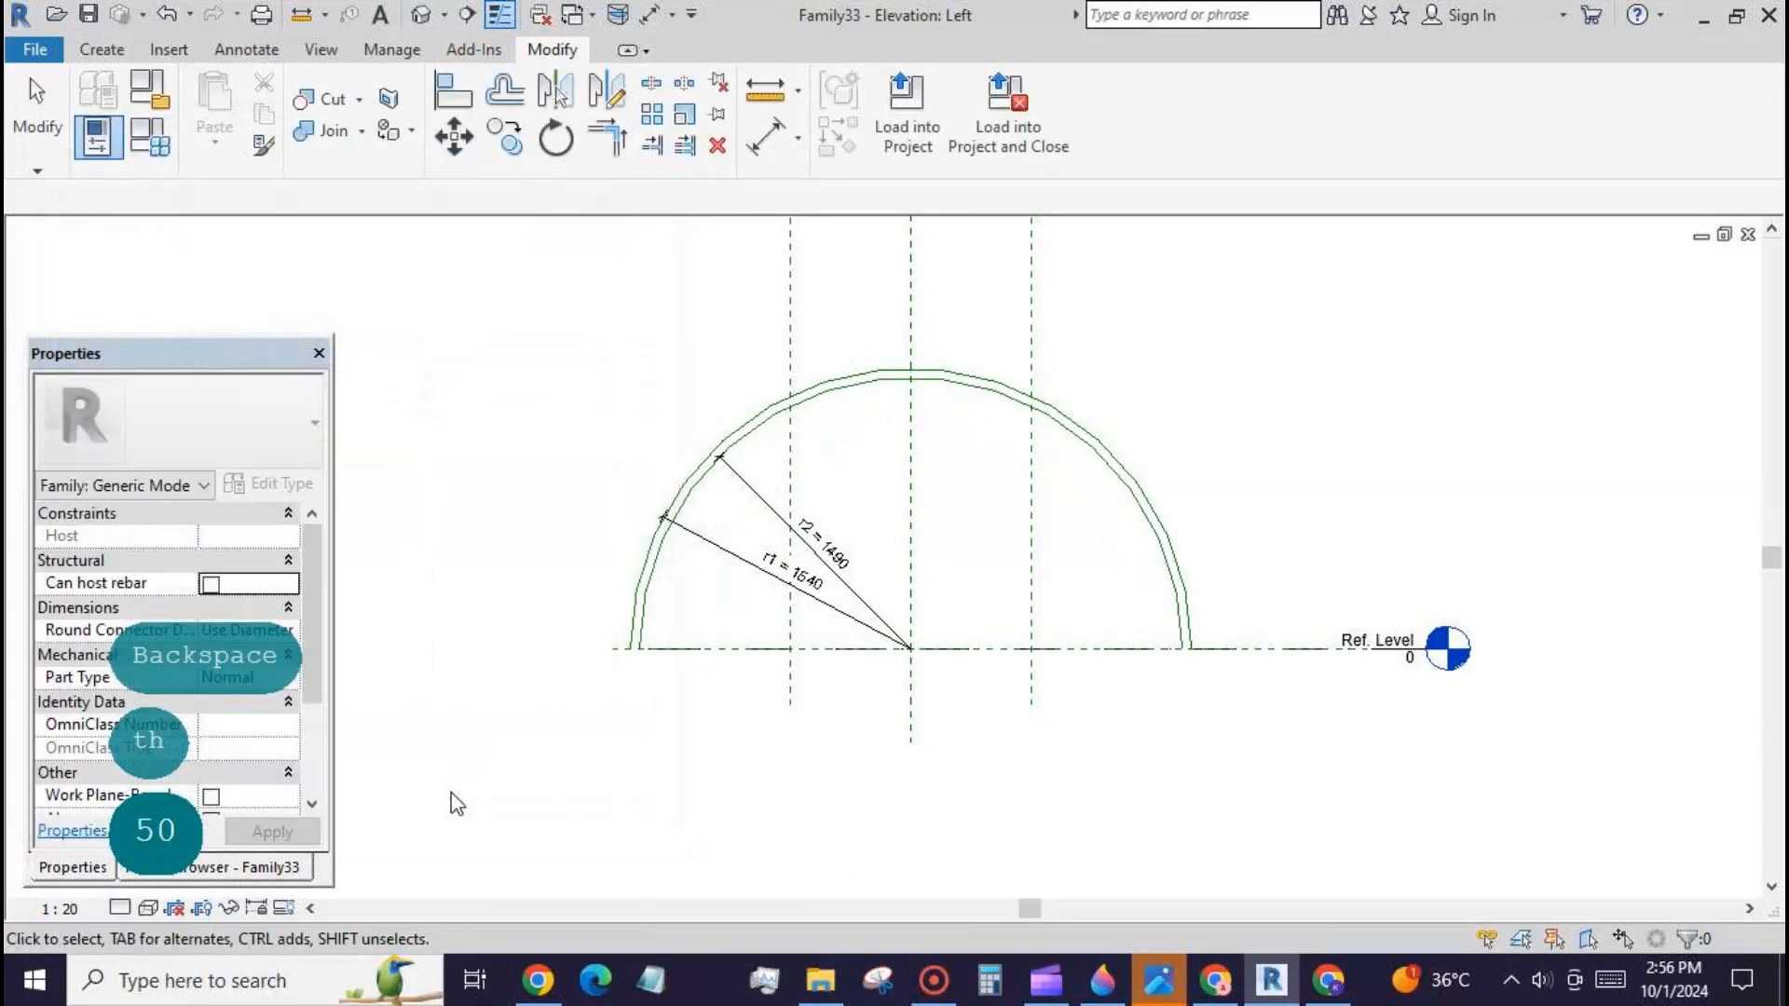
Step: Draw a straight reference line joining the two arcs' left endpoints on Ref. Level and try to lock its alignment
{"action": "left_click", "coordinate": [101, 50]}
{"action": "left_click", "coordinate": [1314, 121]}
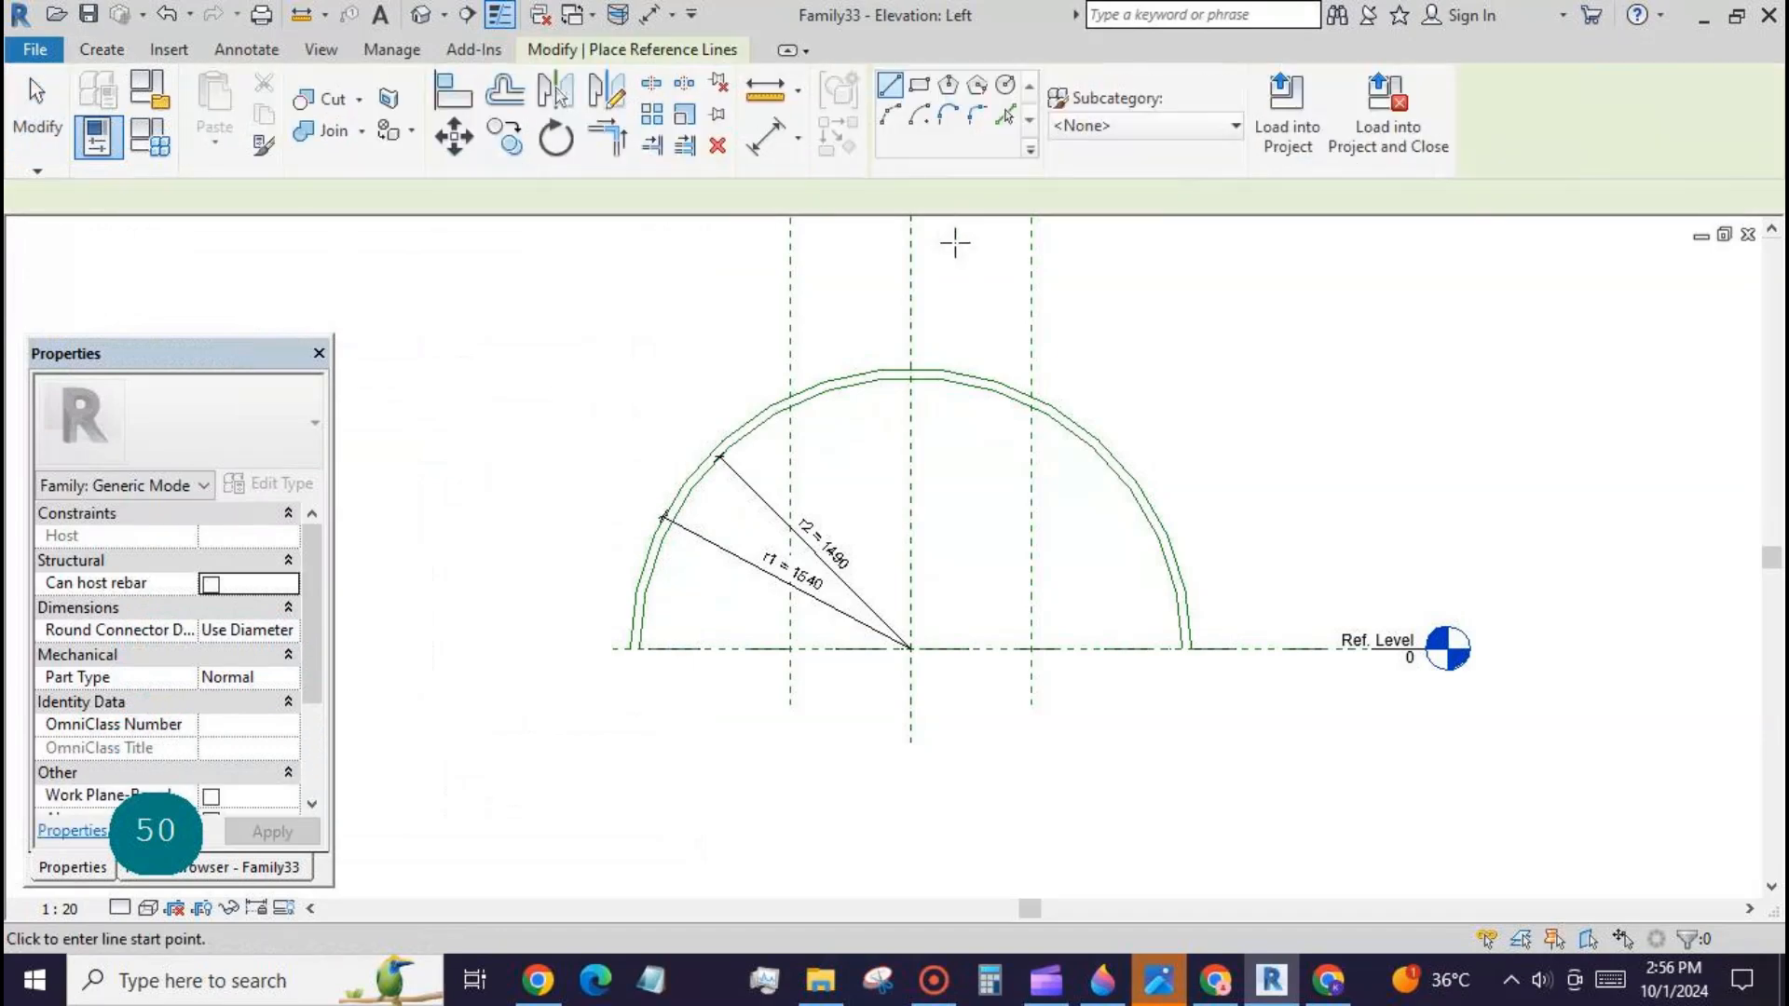
{"action": "scroll", "coordinate": [639, 694], "scroll_direction": "up", "scroll_amount": 2}
{"action": "scroll", "coordinate": [652, 657], "scroll_direction": "up", "scroll_amount": 2}
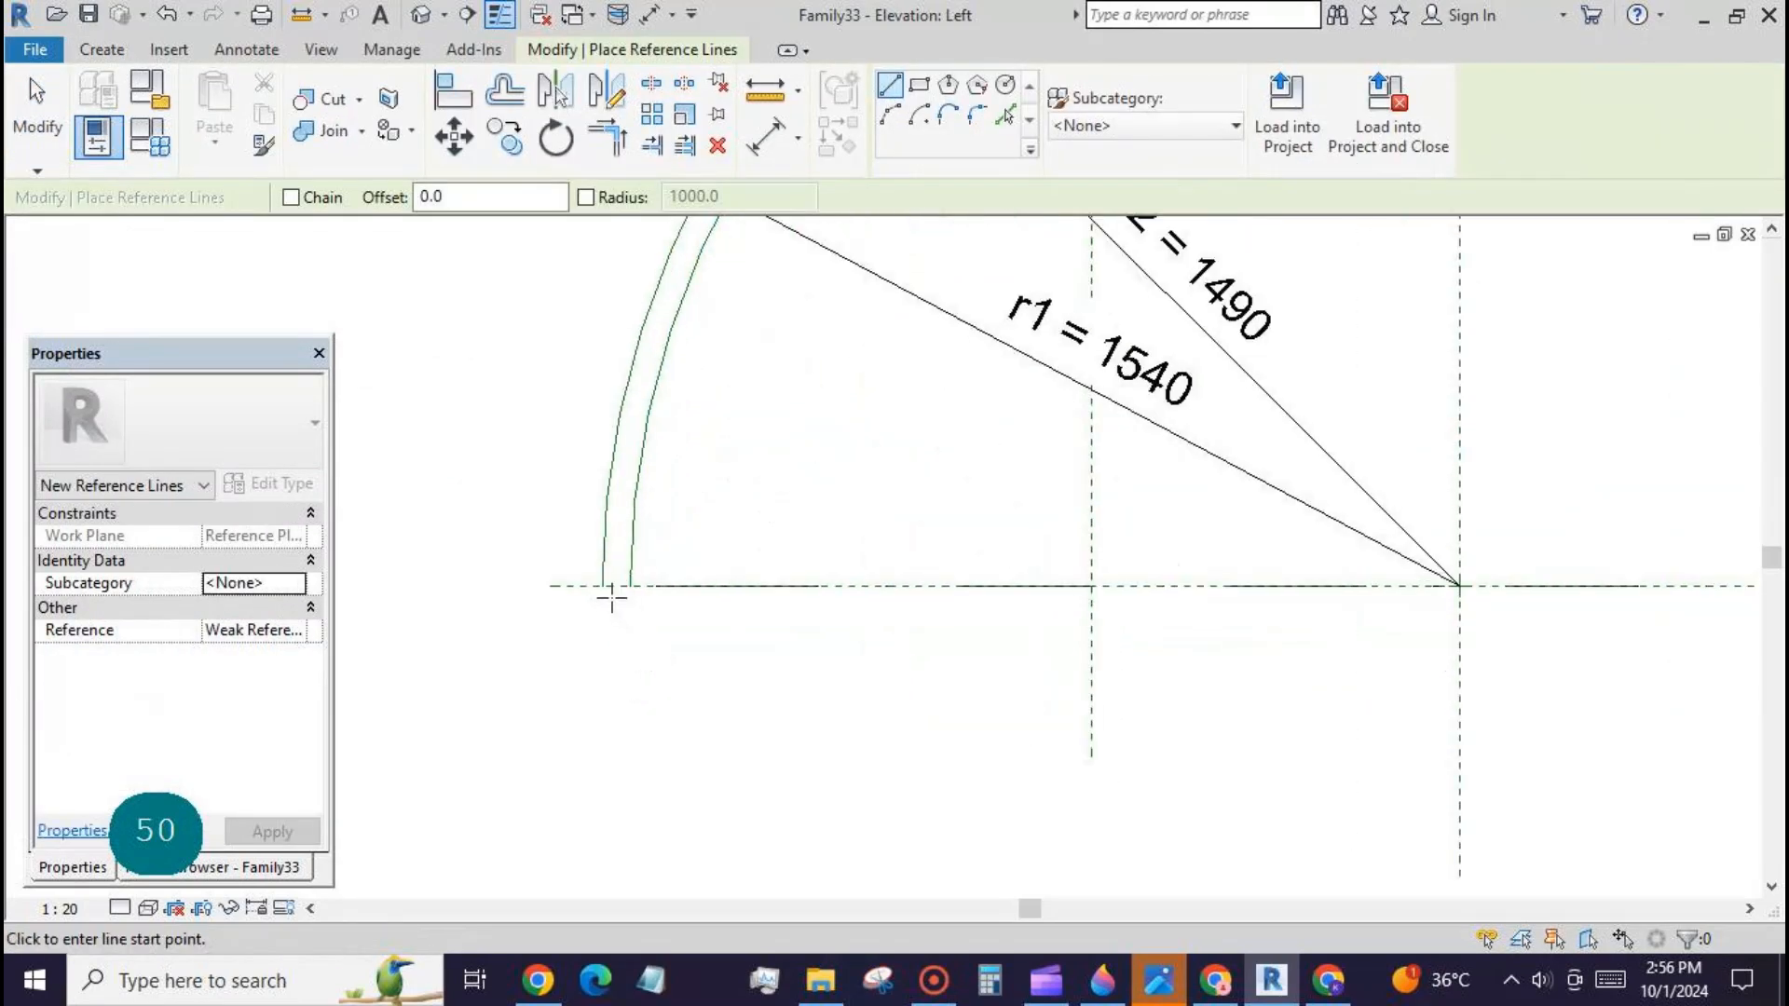
{"action": "left_click", "coordinate": [633, 587]}
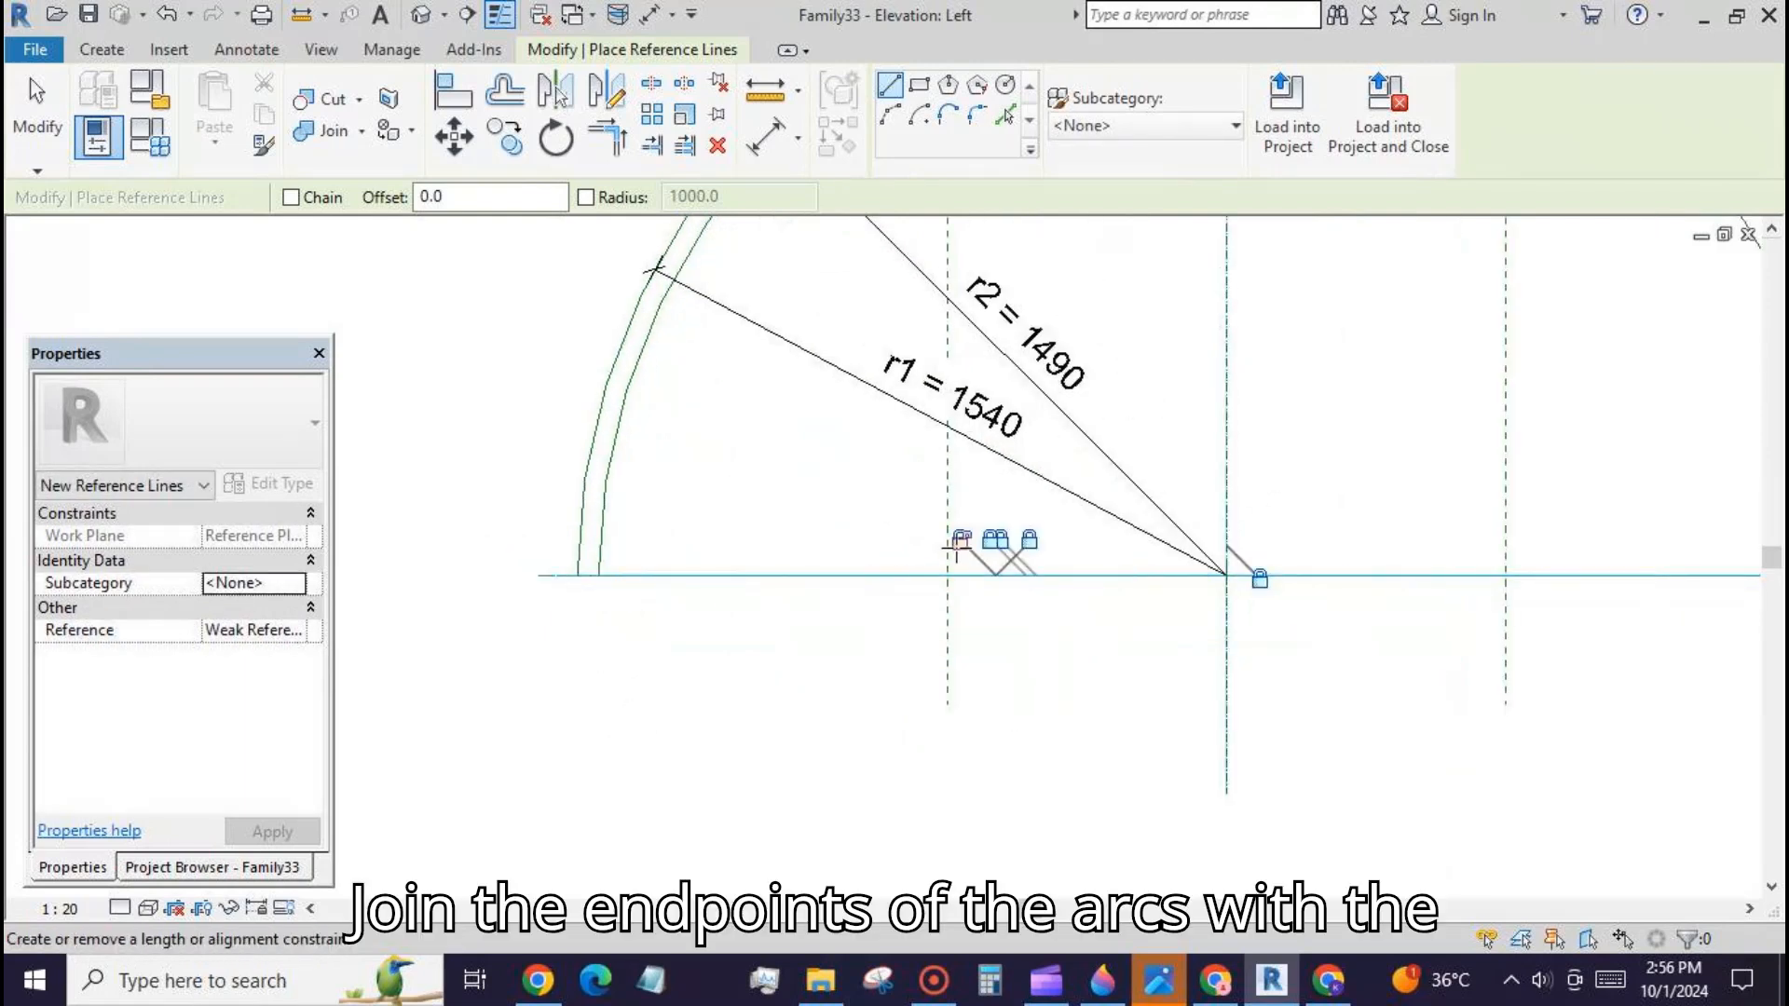
{"action": "left_click", "coordinate": [961, 540]}
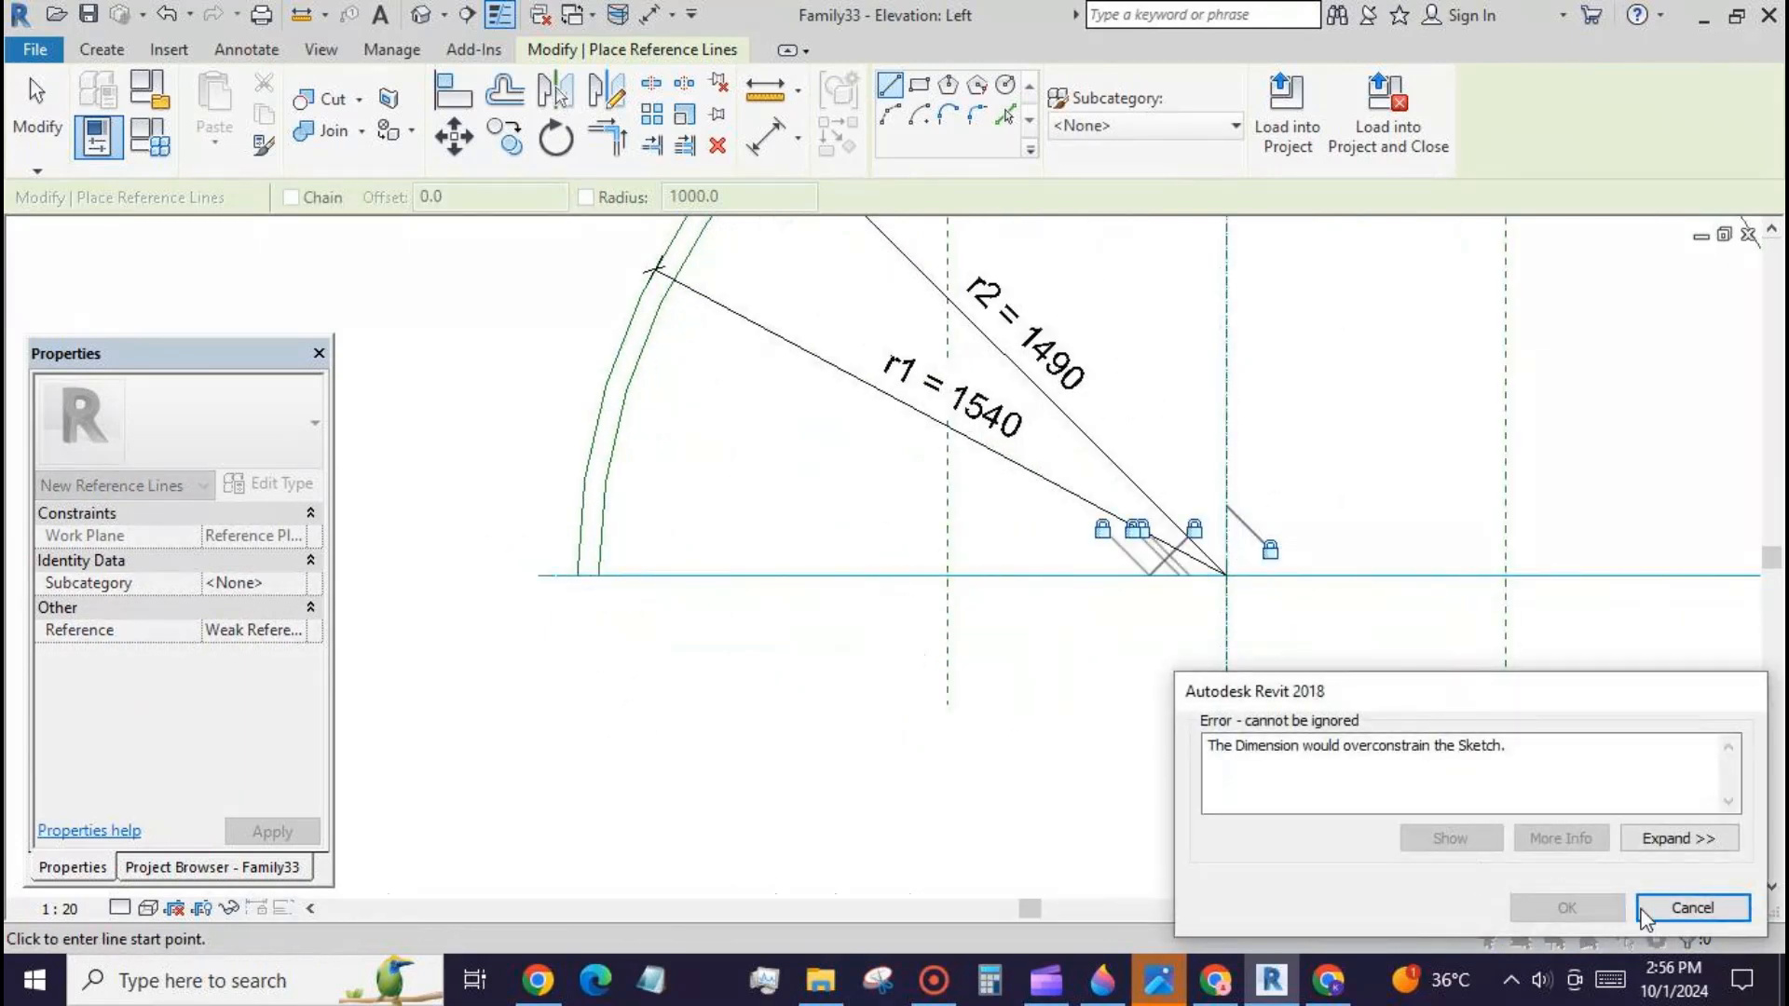
{"action": "left_click", "coordinate": [1692, 908]}
Step: Draw a straight reference line joining the two arcs' right endpoints on Ref. Level
{"action": "scroll", "coordinate": [429, 487], "scroll_direction": "down", "scroll_amount": 1}
{"action": "scroll", "coordinate": [429, 487], "scroll_direction": "down", "scroll_amount": 1}
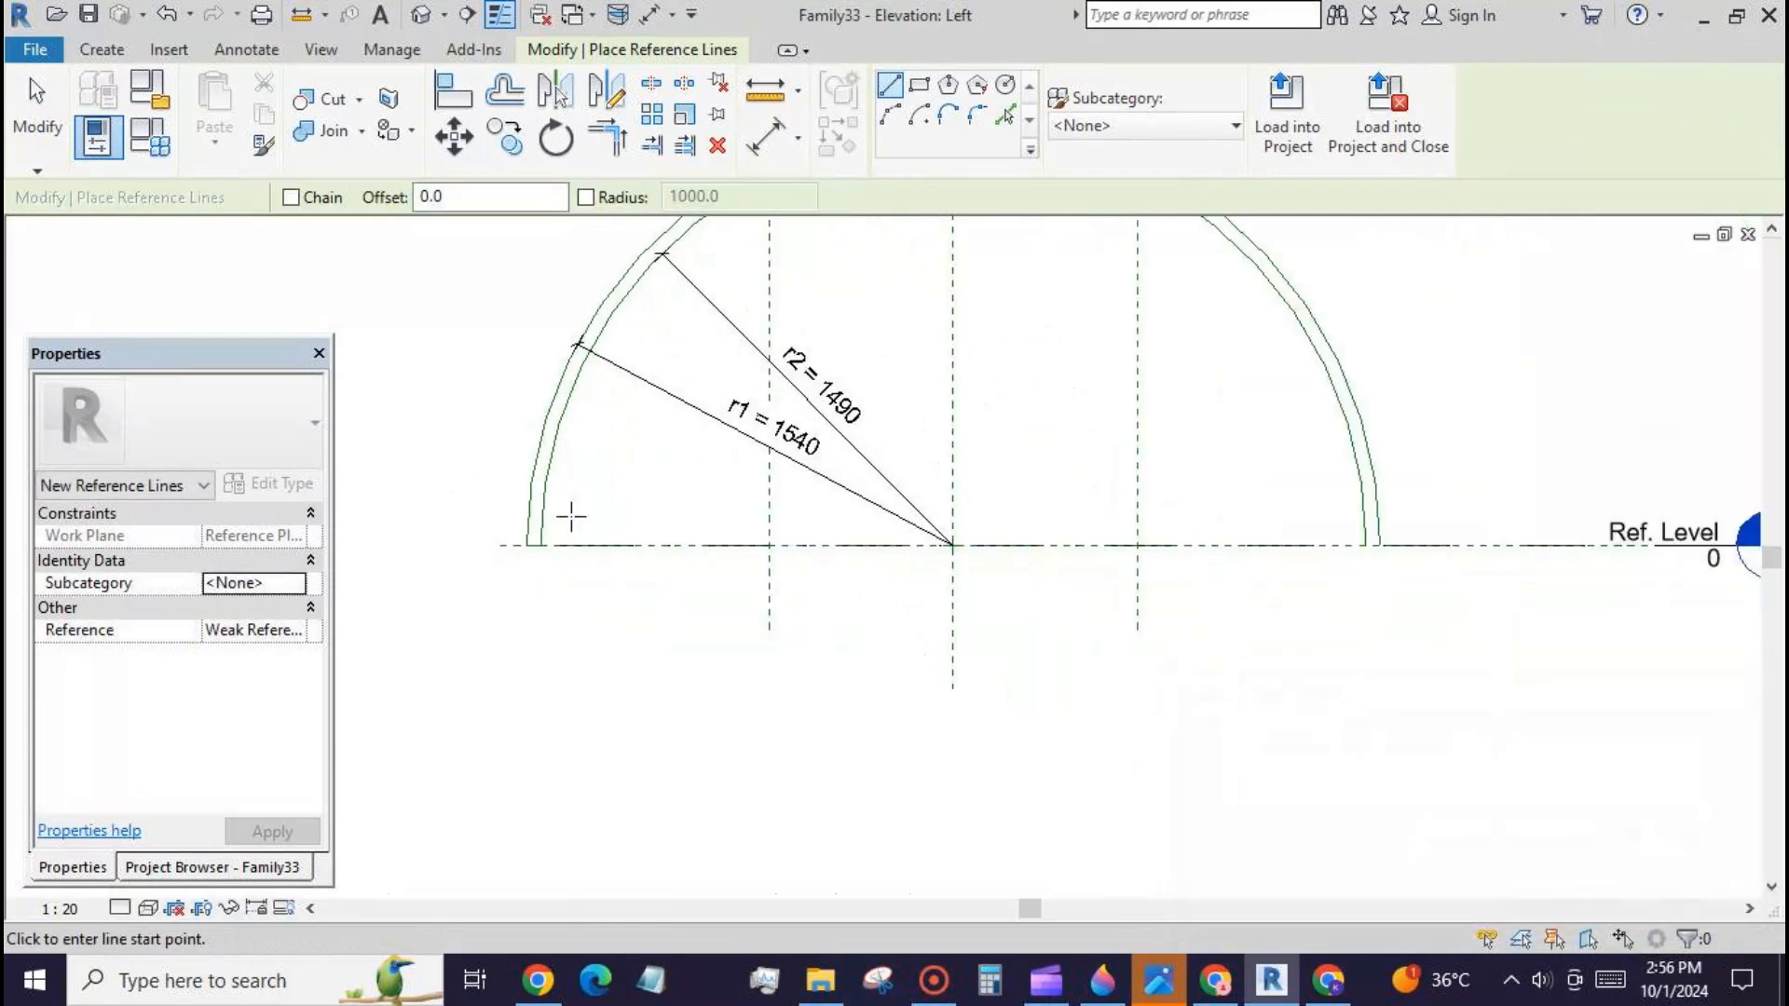
{"action": "scroll", "coordinate": [1421, 523], "scroll_direction": "up", "scroll_amount": 2}
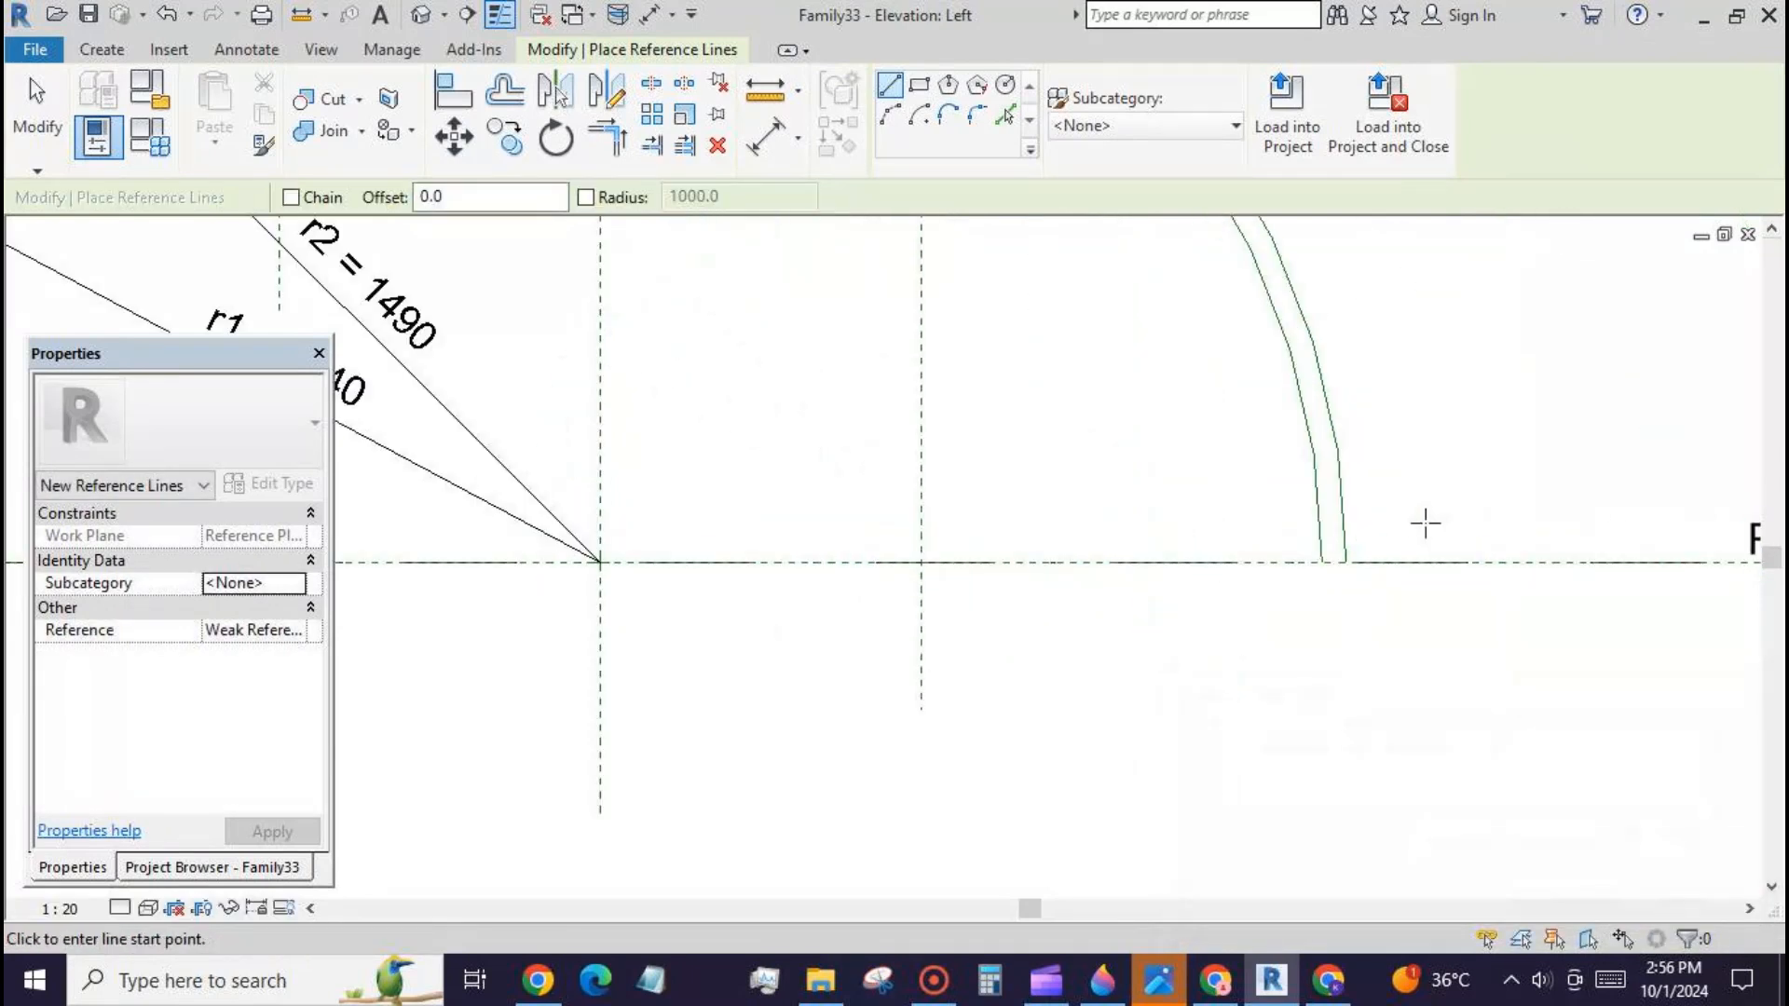
{"action": "left_click", "coordinate": [1323, 563]}
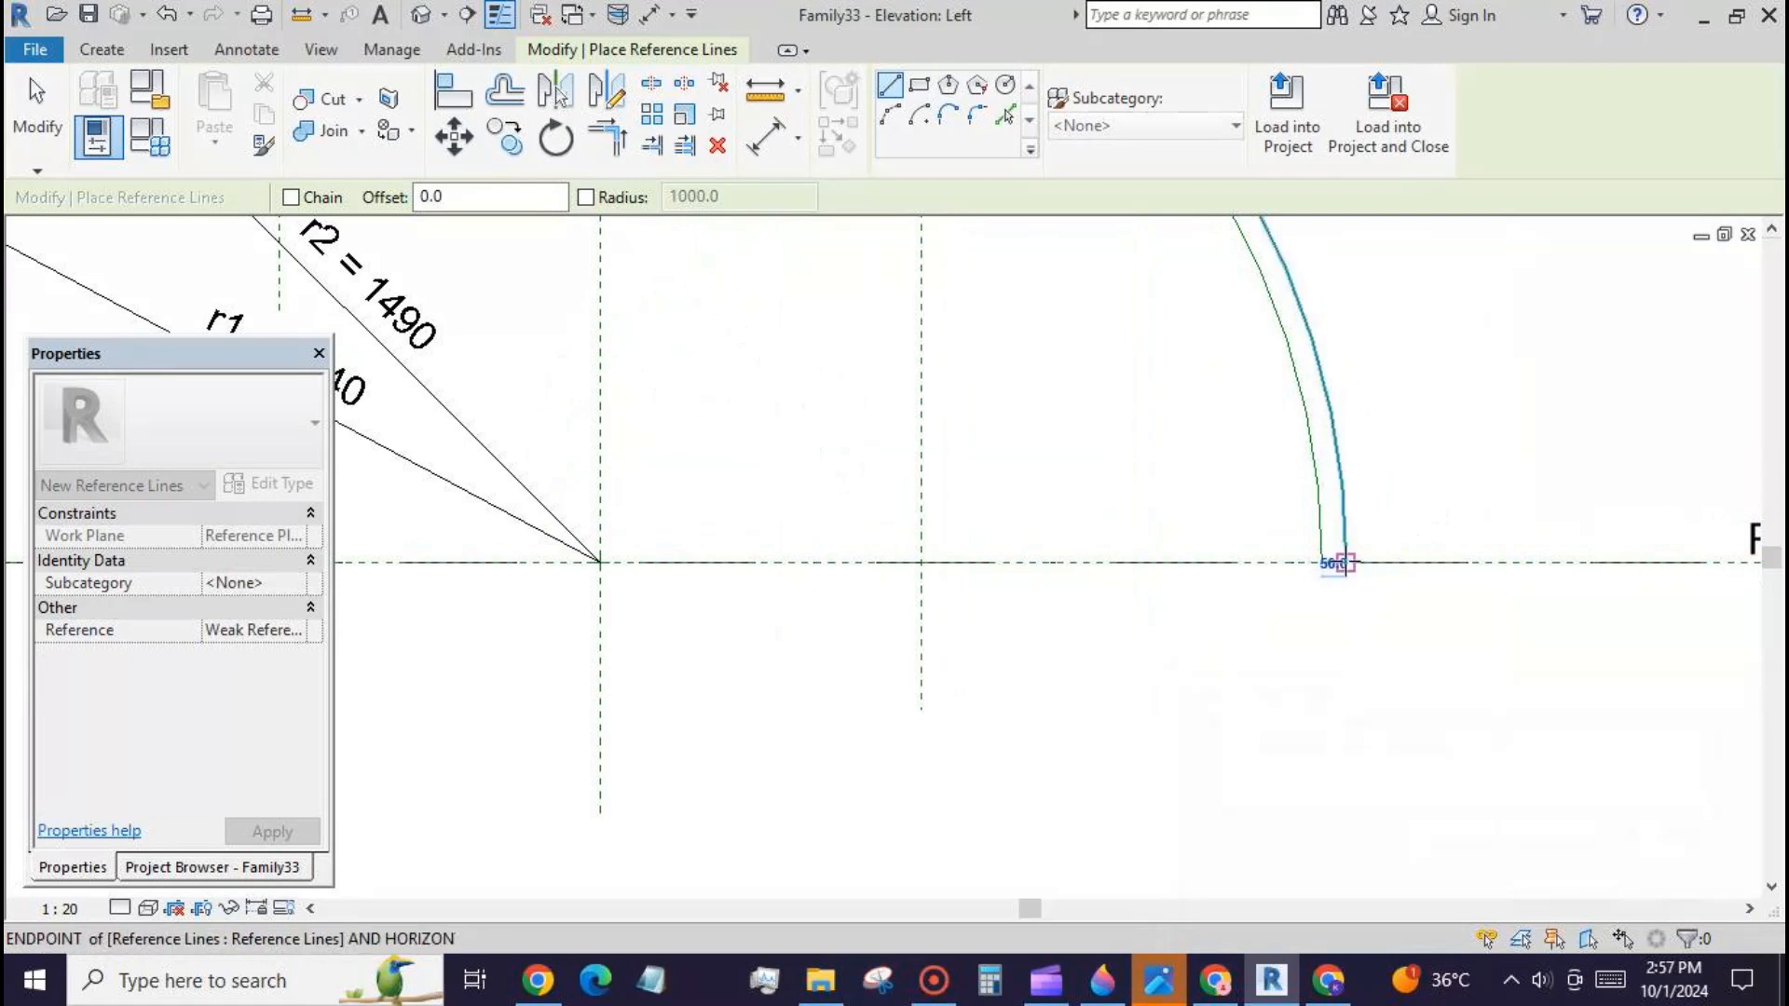
{"action": "left_click", "coordinate": [1345, 562]}
{"action": "key", "text": "Escape"}
{"action": "key", "text": "Escape"}
Step: Flex the arcs by setting the outer radius parameter r1 to 400 in the family types
{"action": "scroll", "coordinate": [1204, 522], "scroll_direction": "down", "scroll_amount": 4}
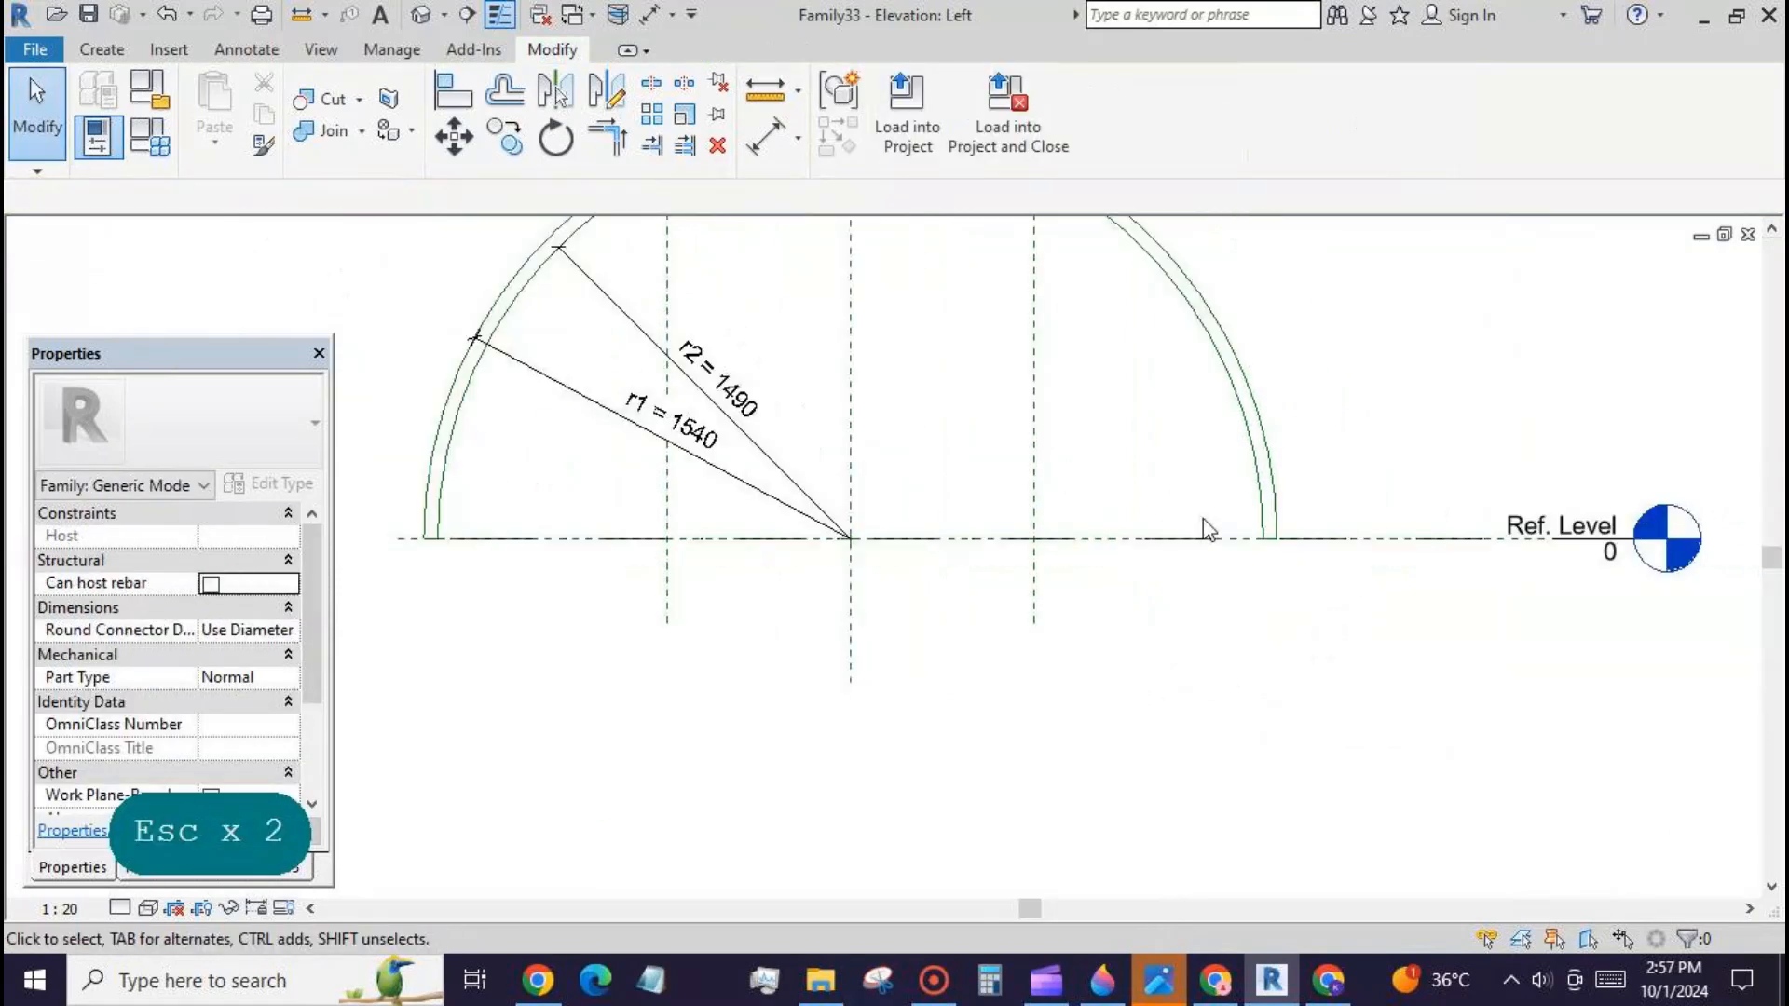
{"action": "scroll", "coordinate": [1183, 522], "scroll_direction": "down", "scroll_amount": 3}
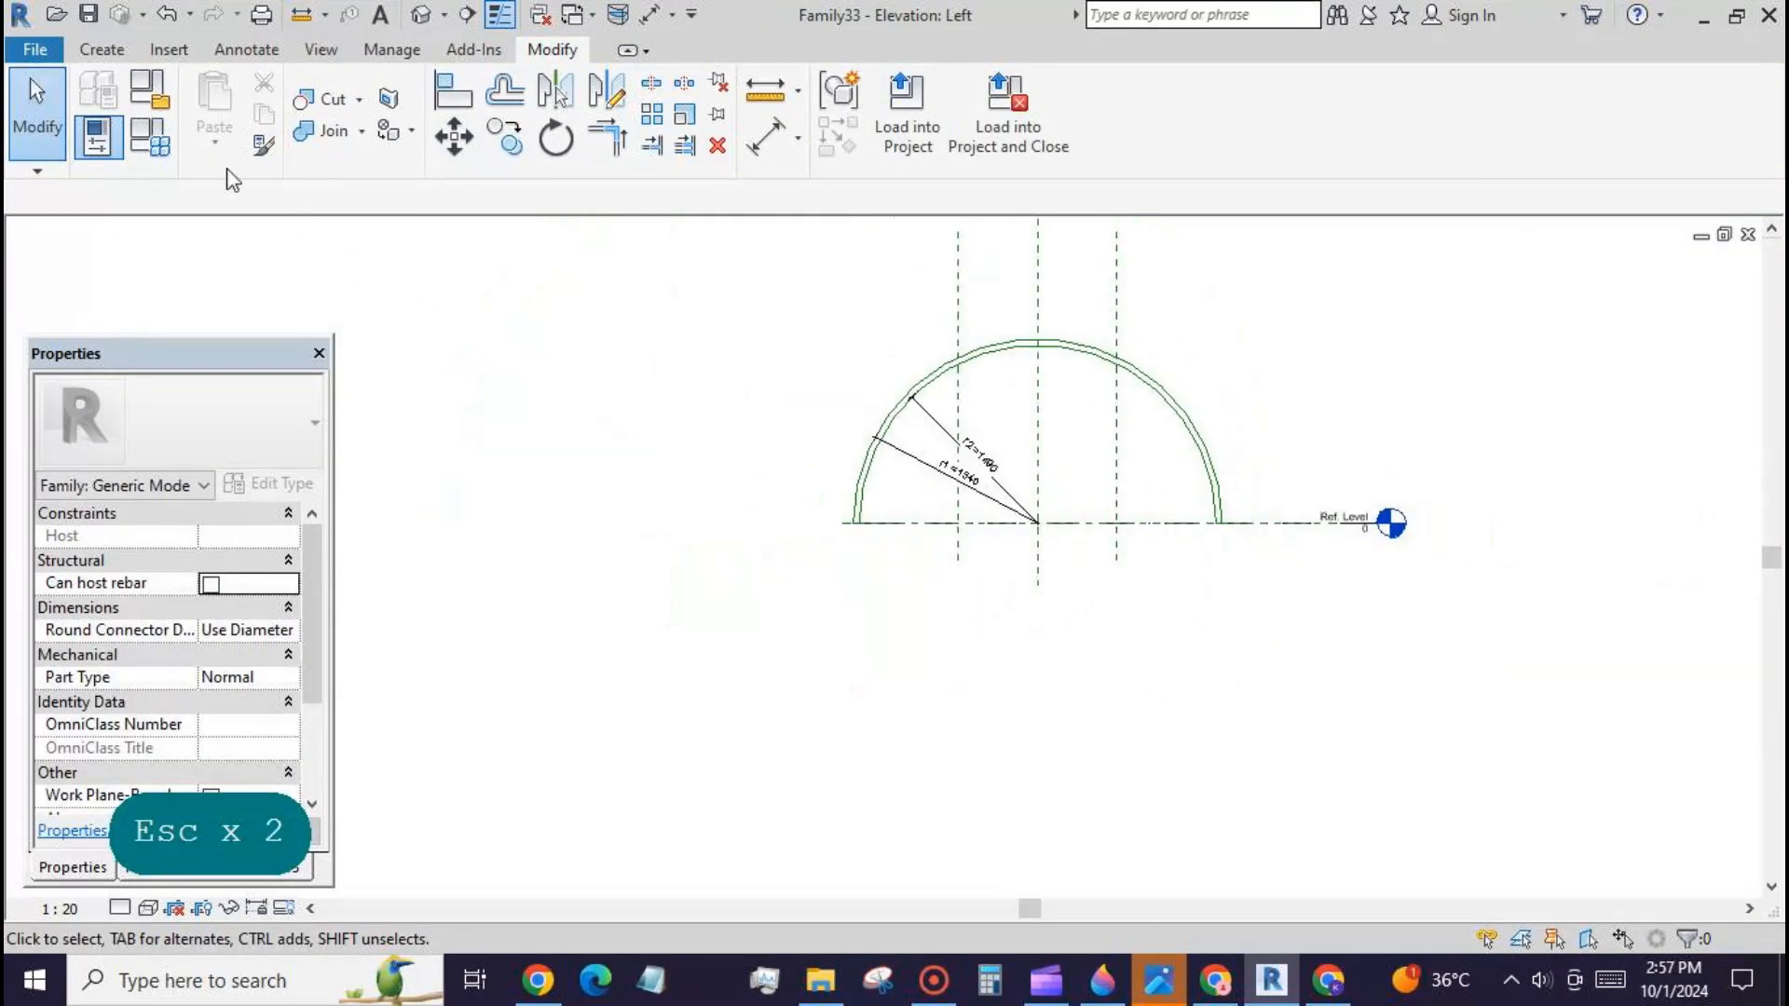
{"action": "left_click", "coordinate": [149, 138]}
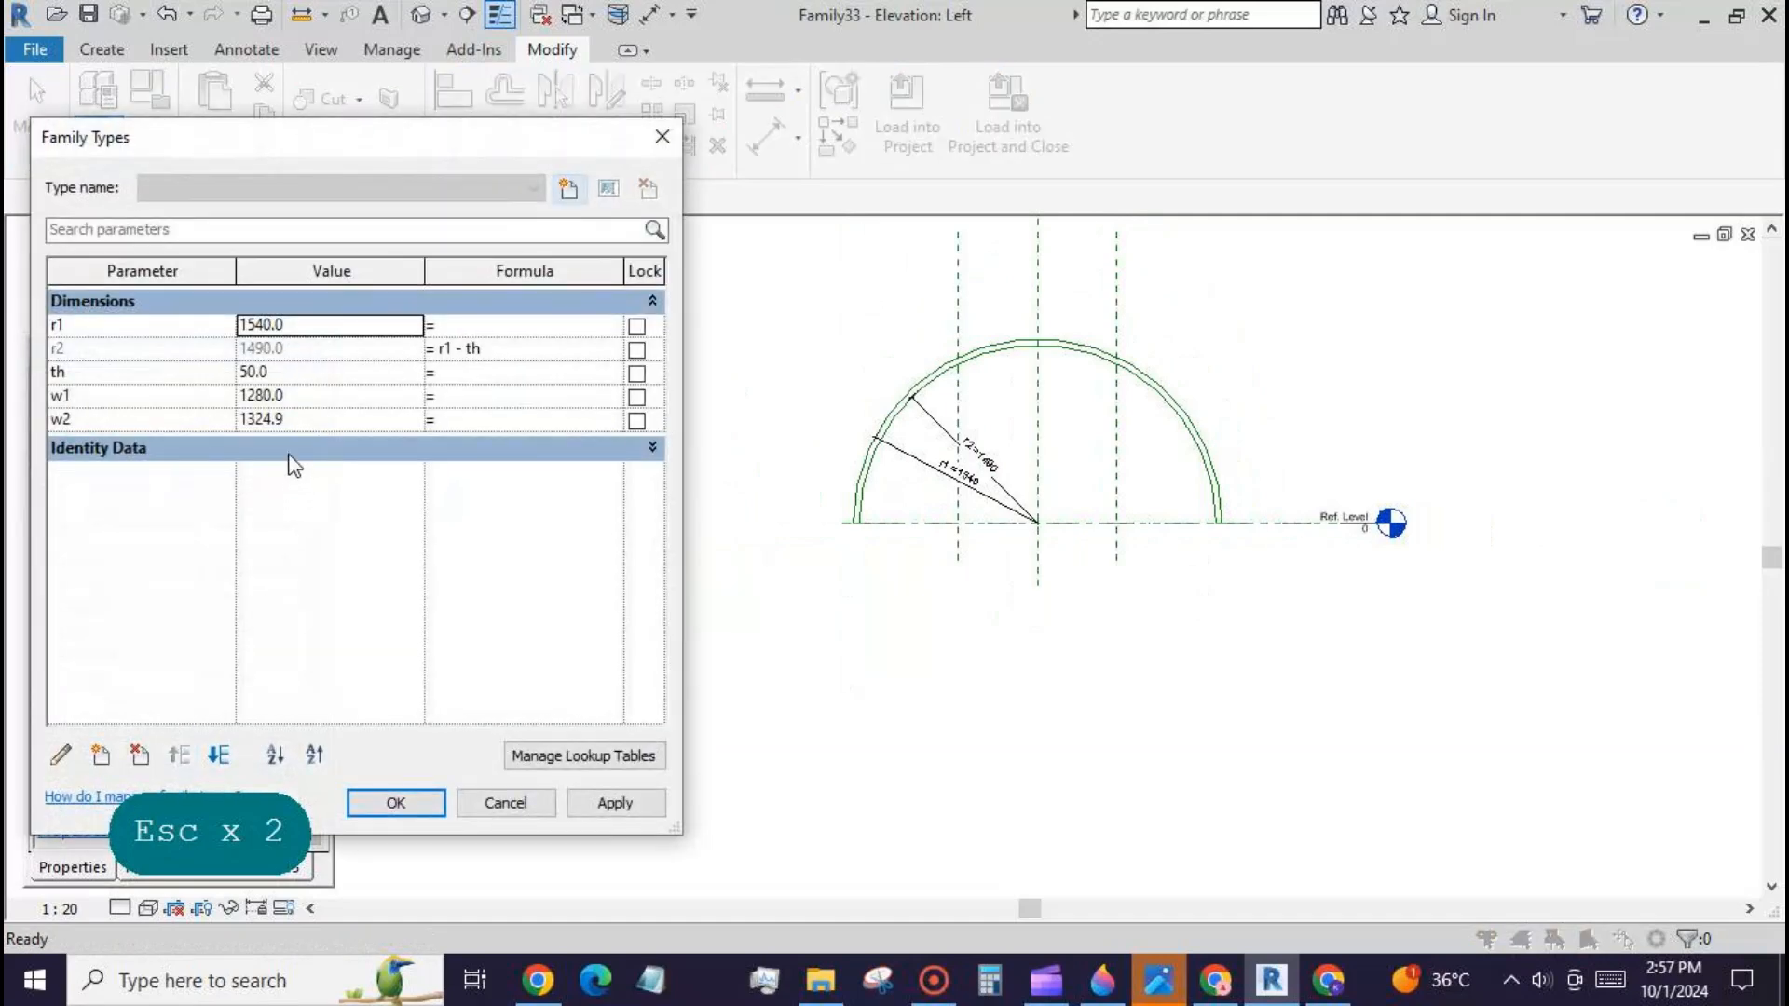
{"action": "double_click", "coordinate": [333, 331]}
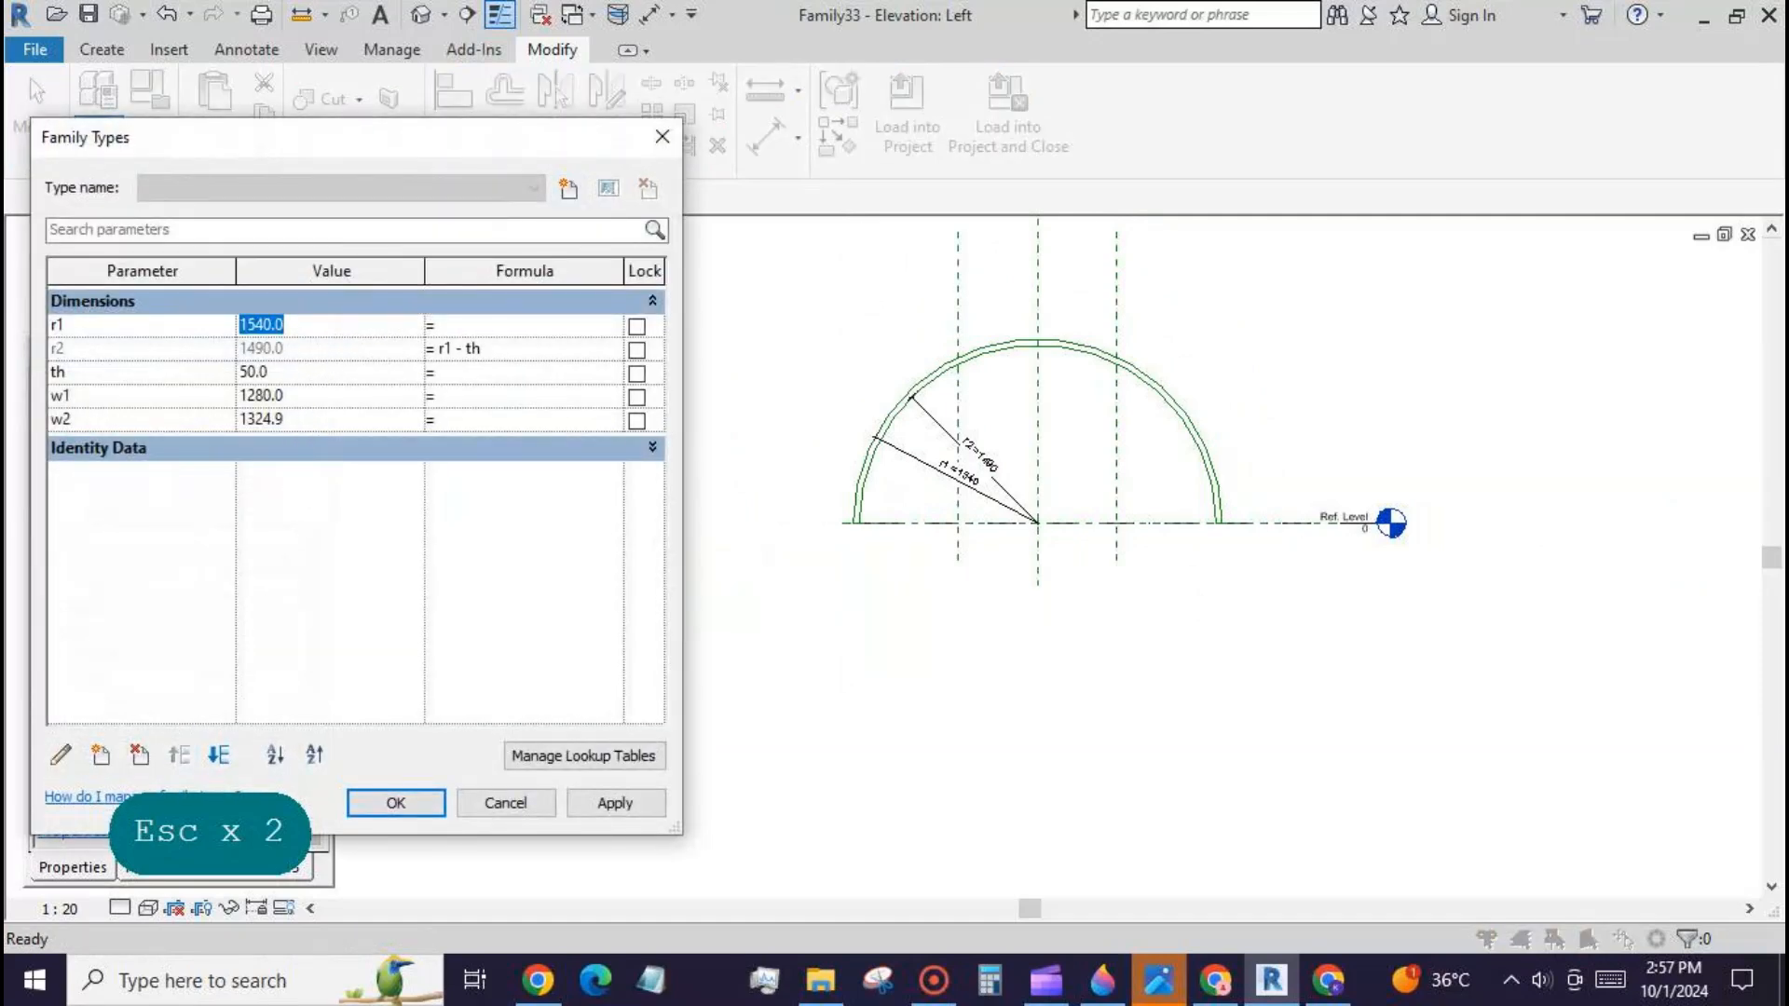
{"action": "type", "text": "400"}
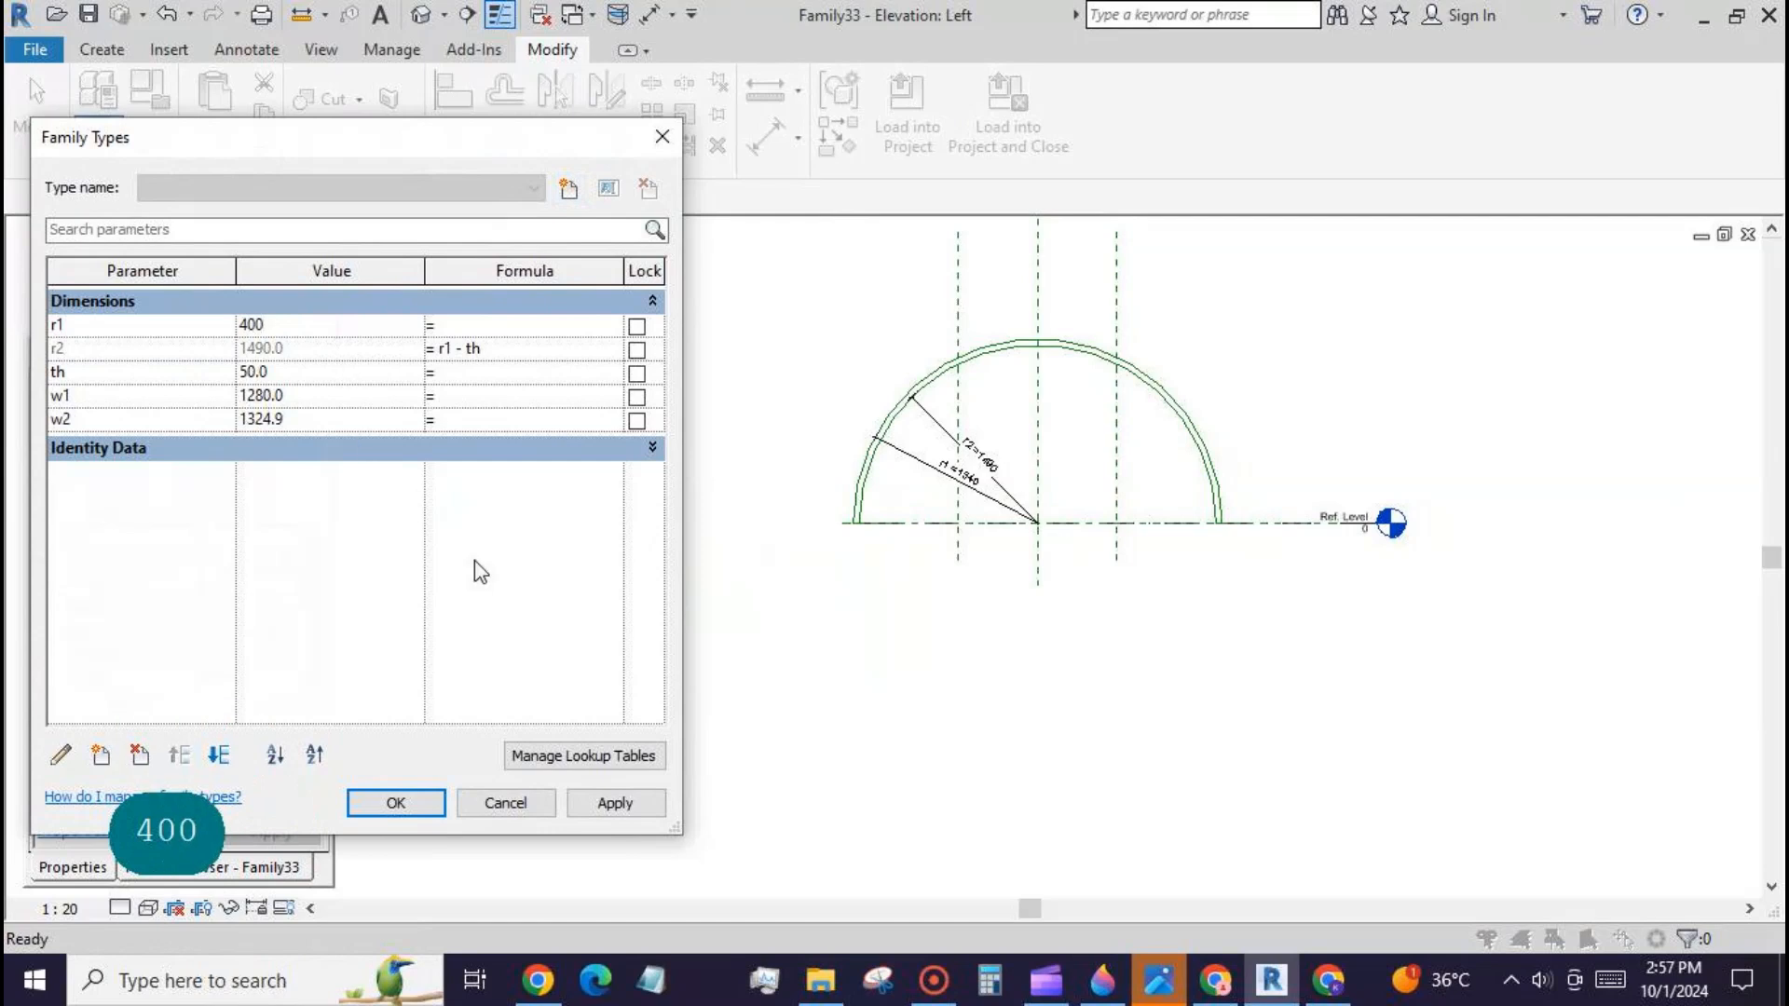
{"action": "left_click", "coordinate": [613, 803]}
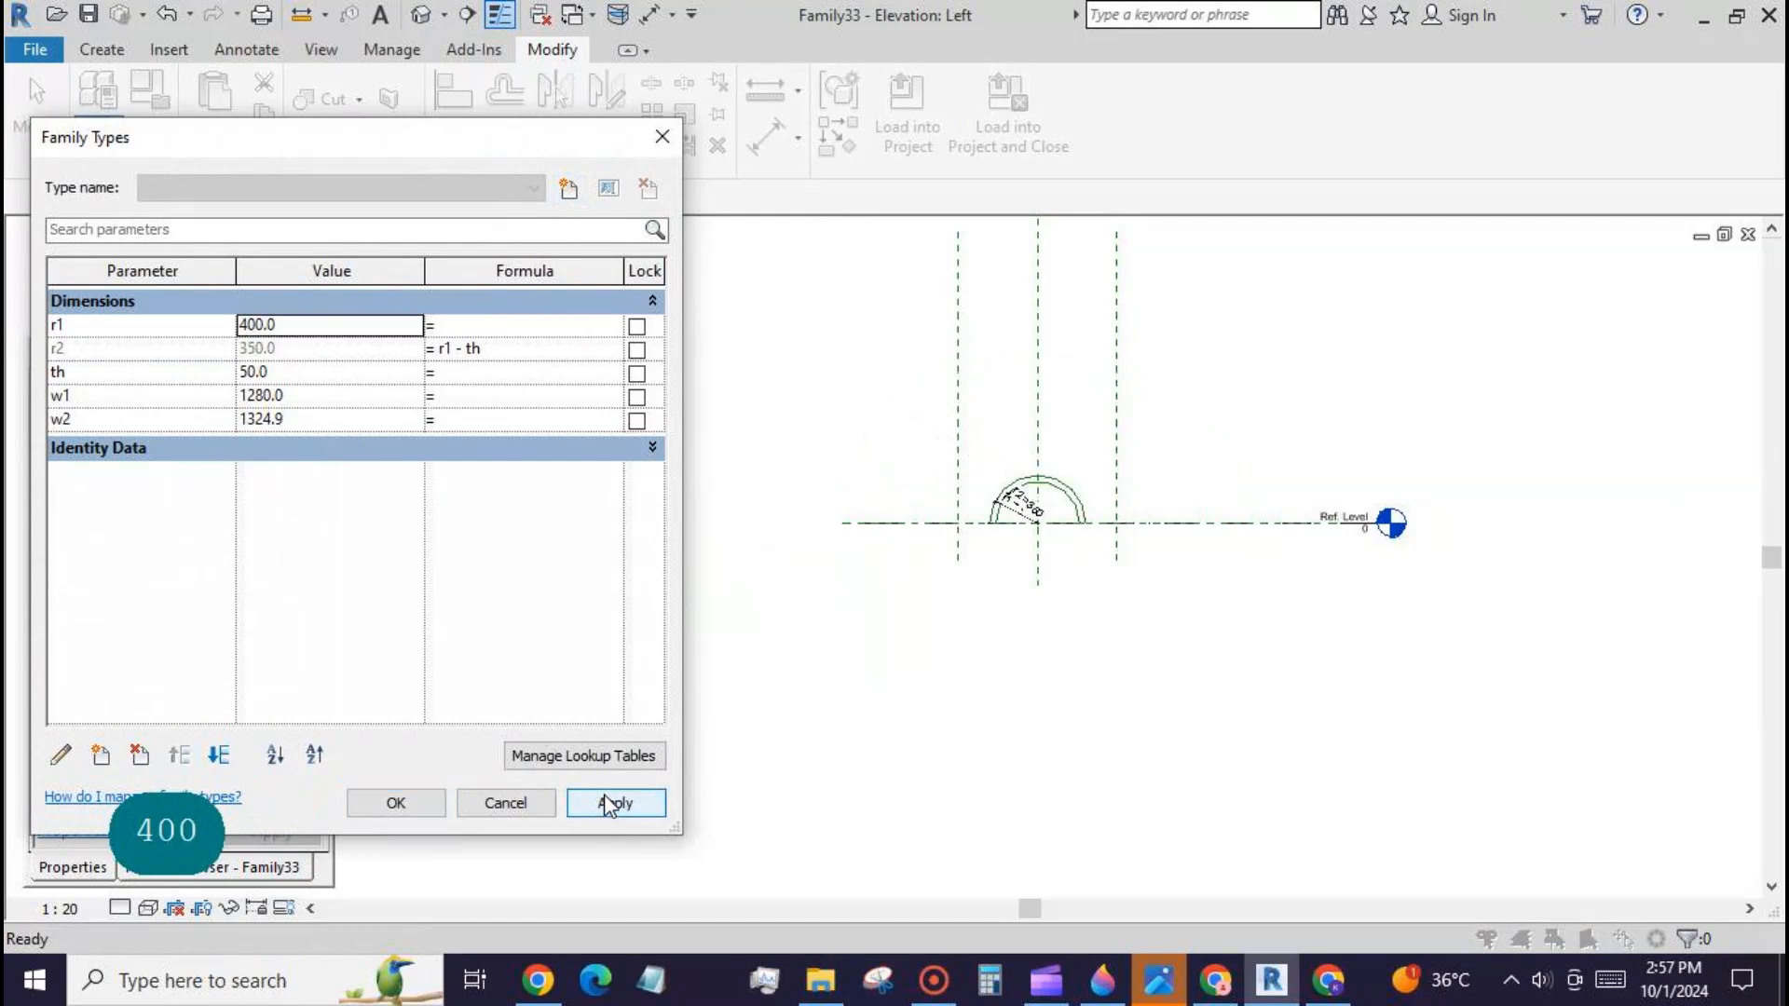
Step: Set the outer radius parameter r1 to 200 and apply the value
{"action": "left_click", "coordinate": [302, 326]}
{"action": "type", "text": "200"}
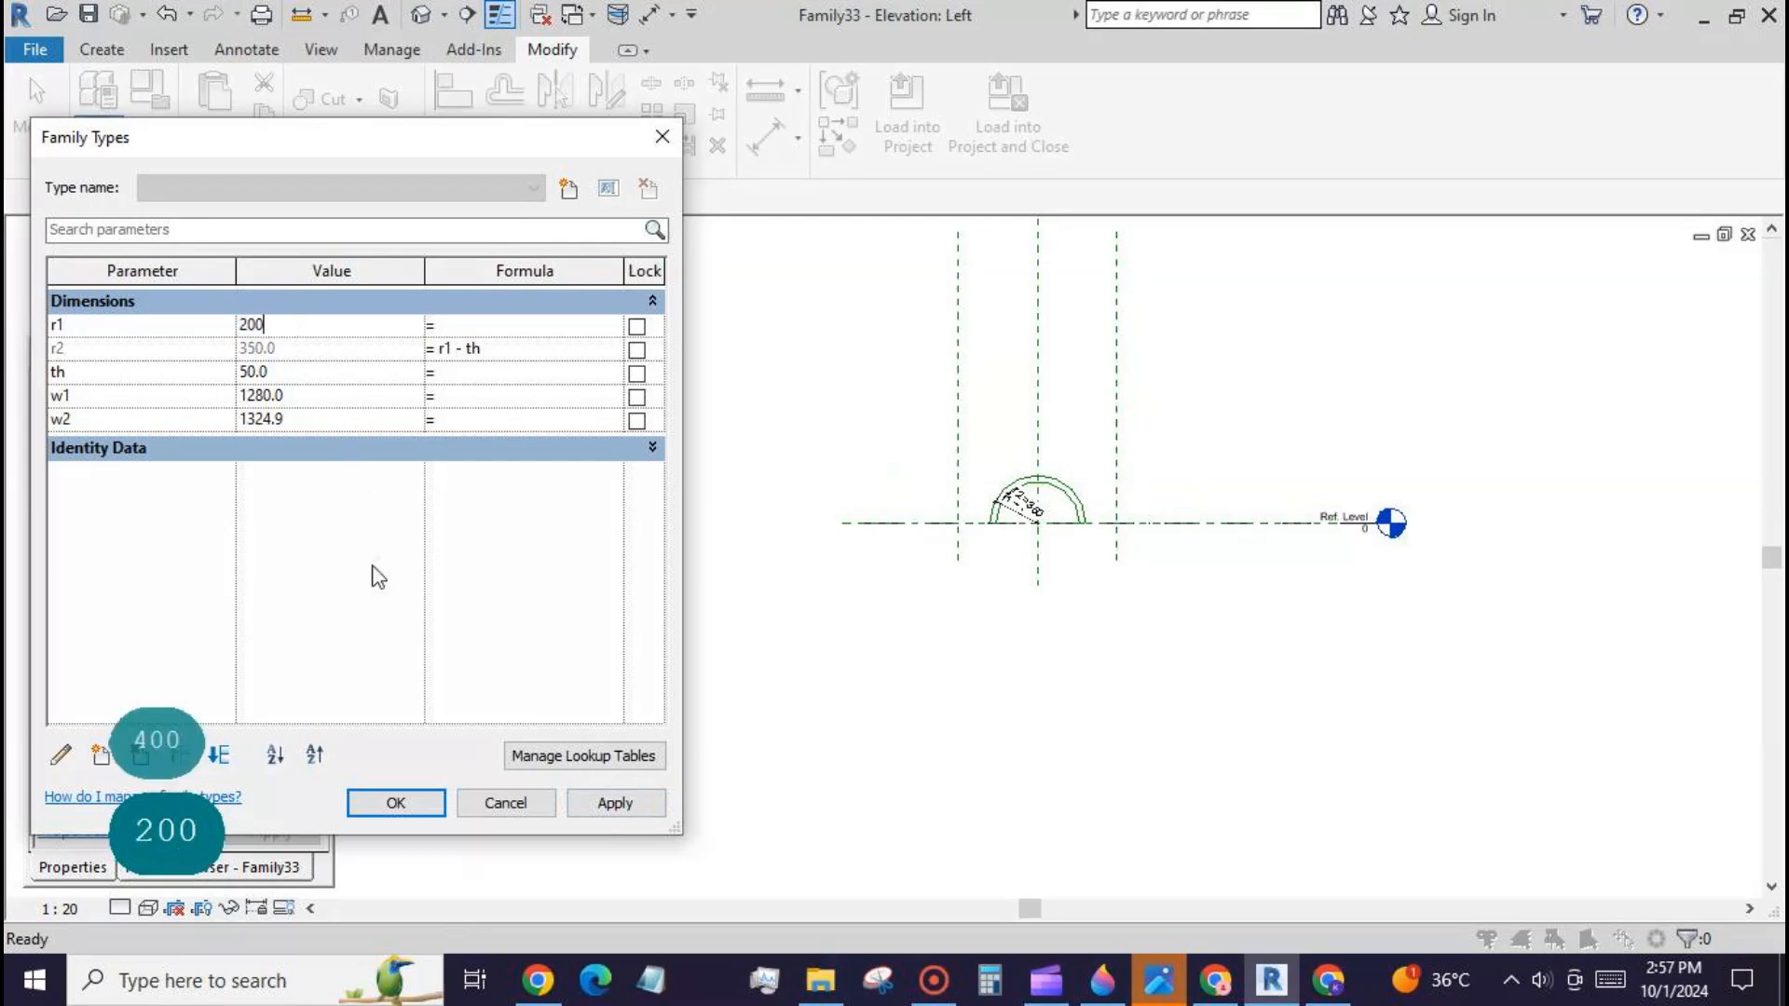
{"action": "left_click", "coordinate": [608, 805]}
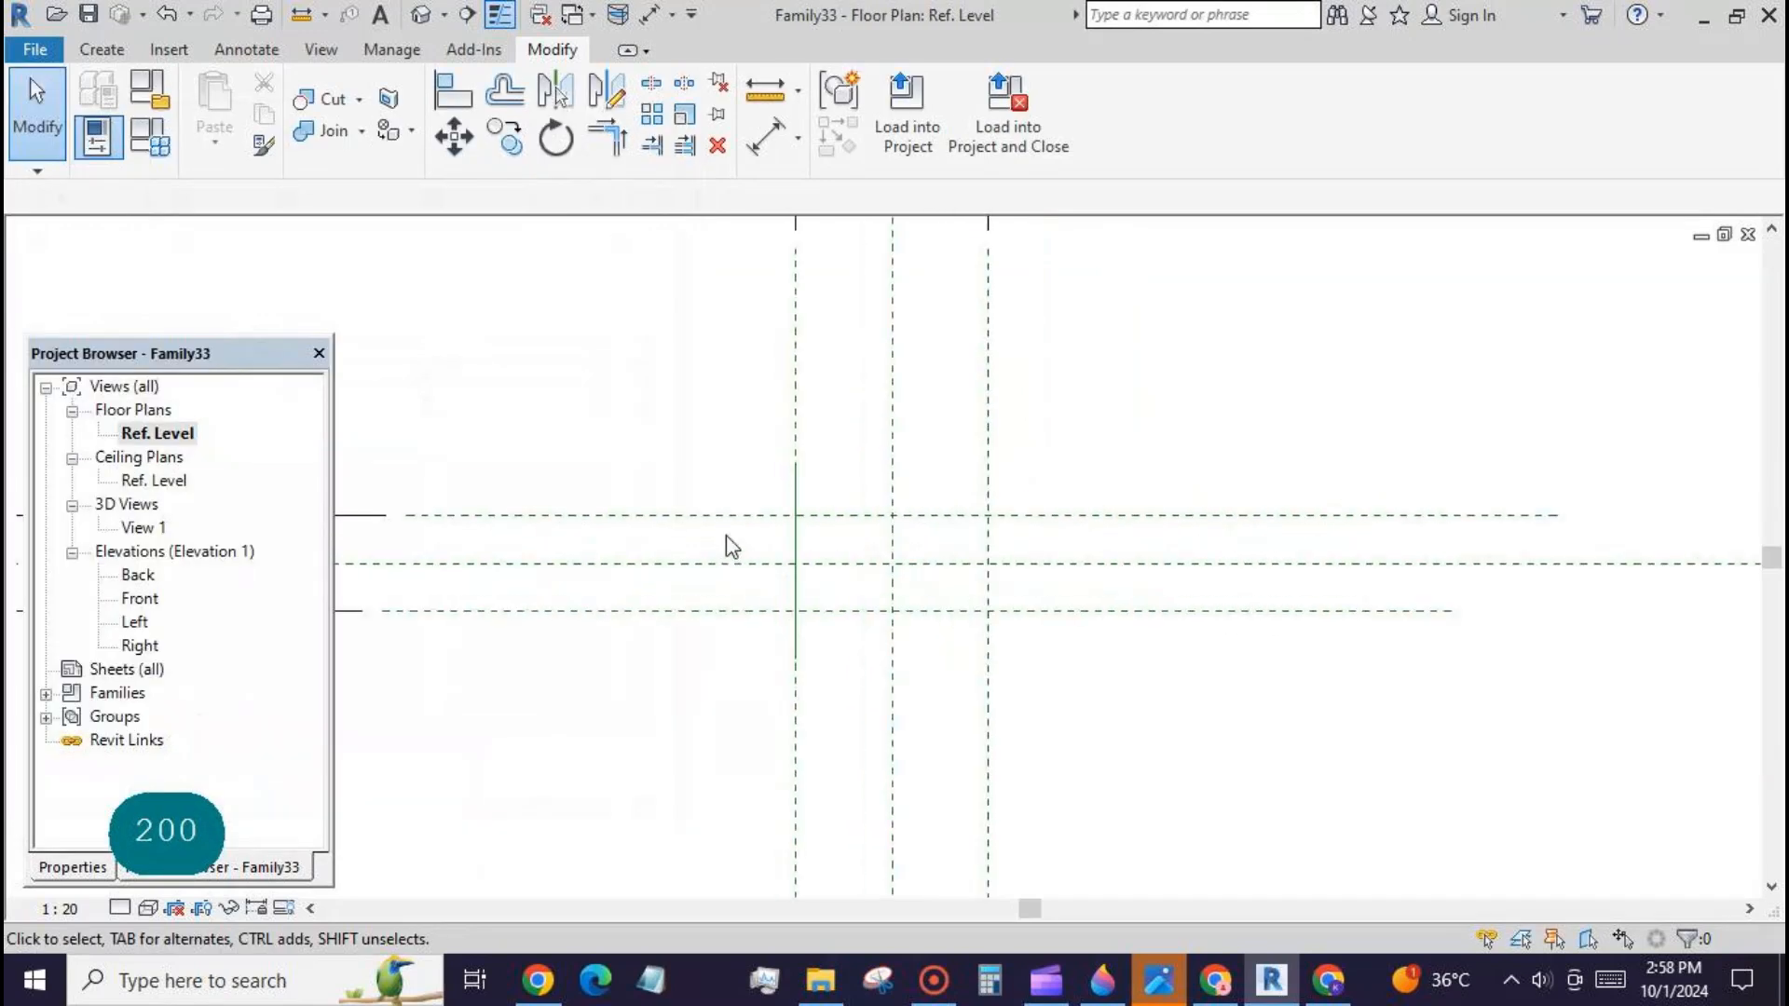
Step: Set the formula of r1 to w2/2, apply it, and accept the family type changes
{"action": "left_click", "coordinate": [149, 137]}
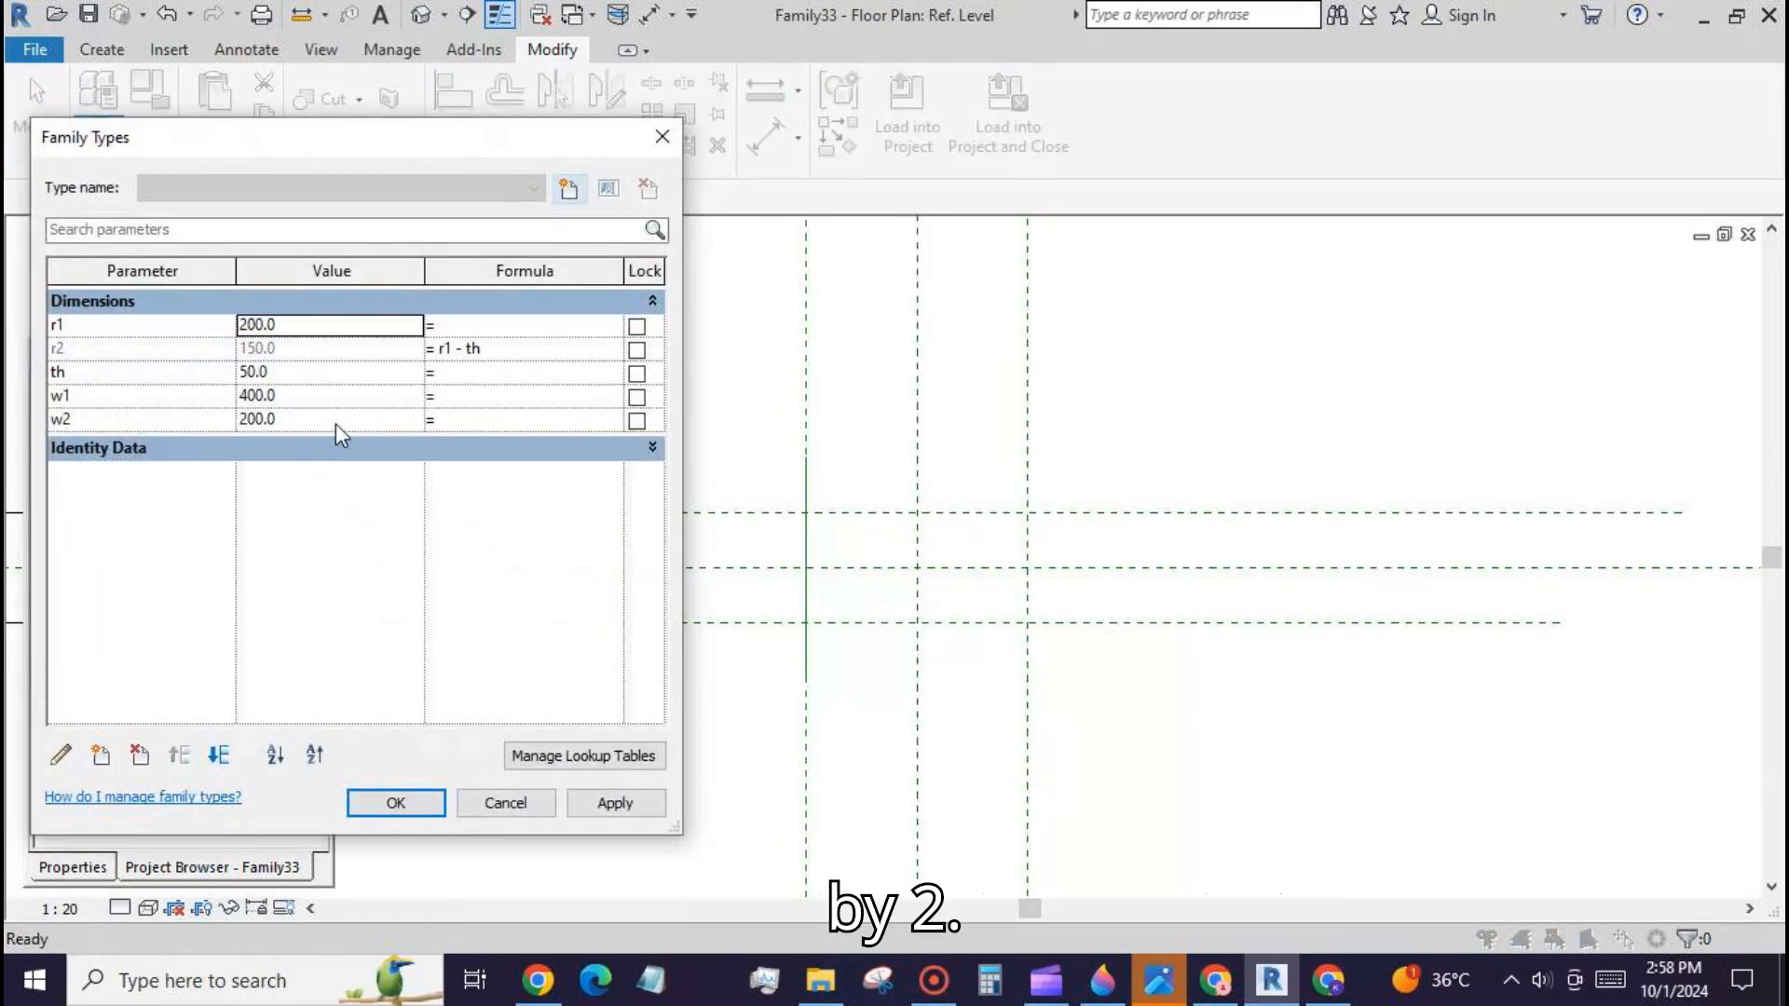
{"action": "left_click", "coordinate": [441, 325]}
{"action": "type", "text": "w"}
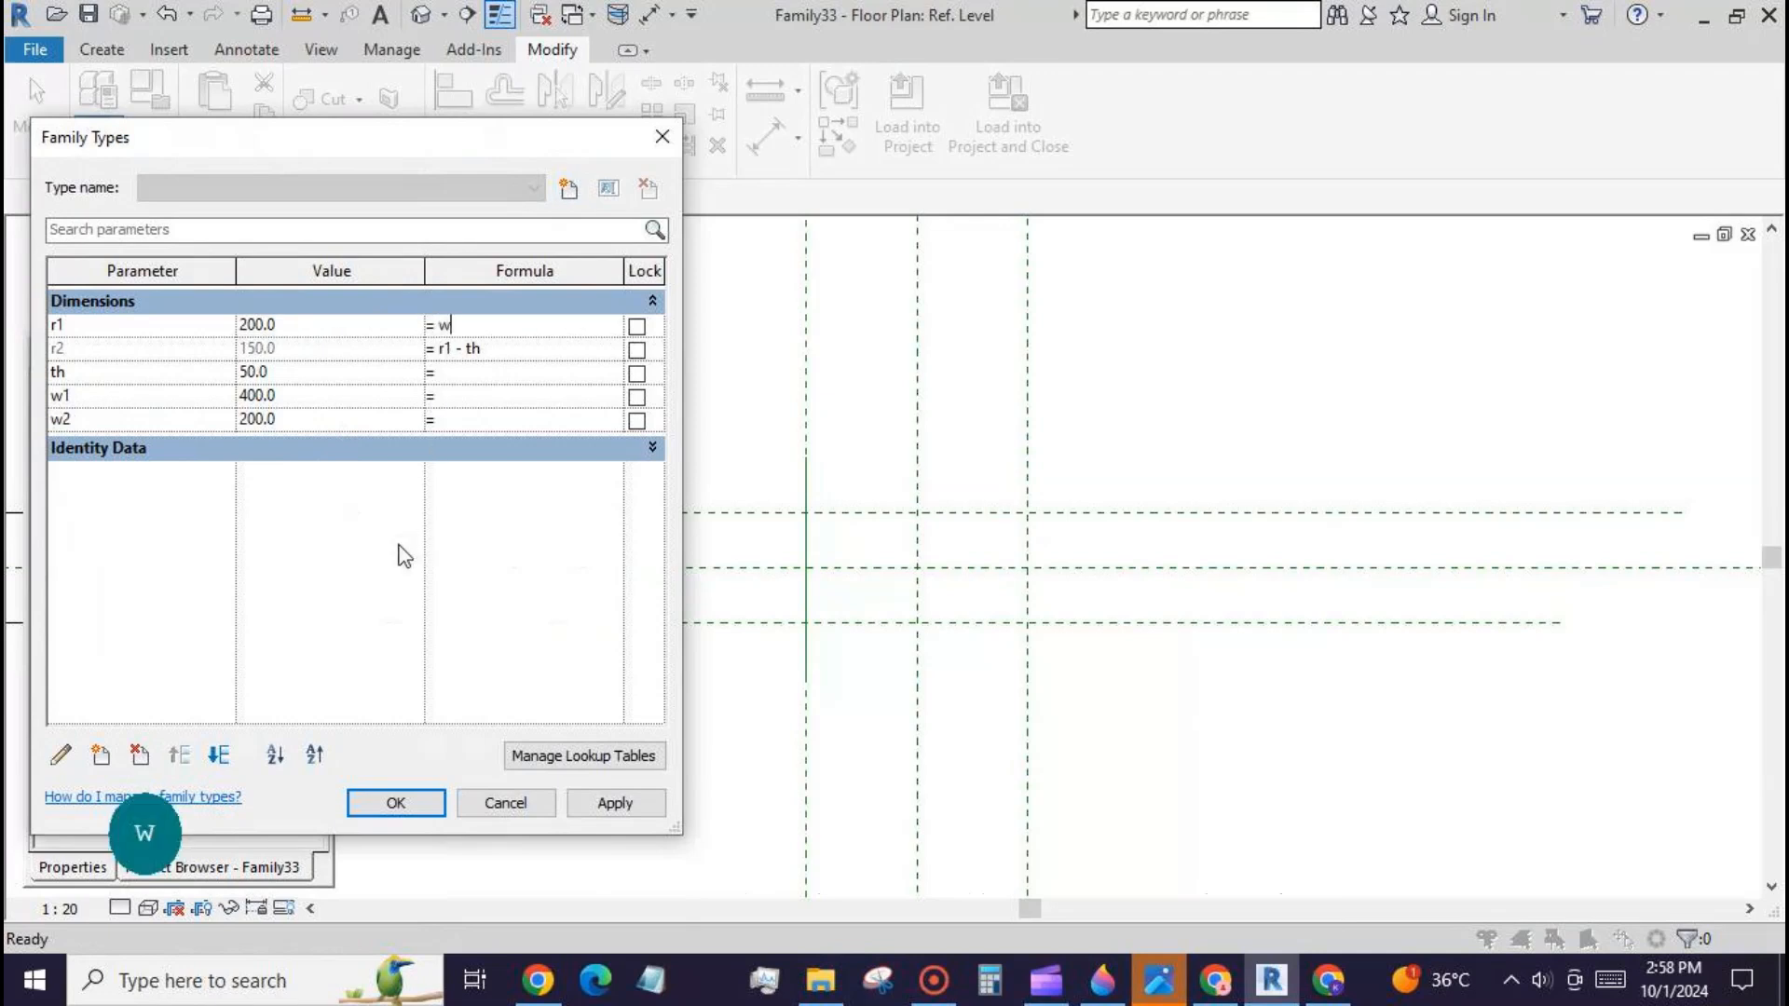
{"action": "type", "text": "2/2"}
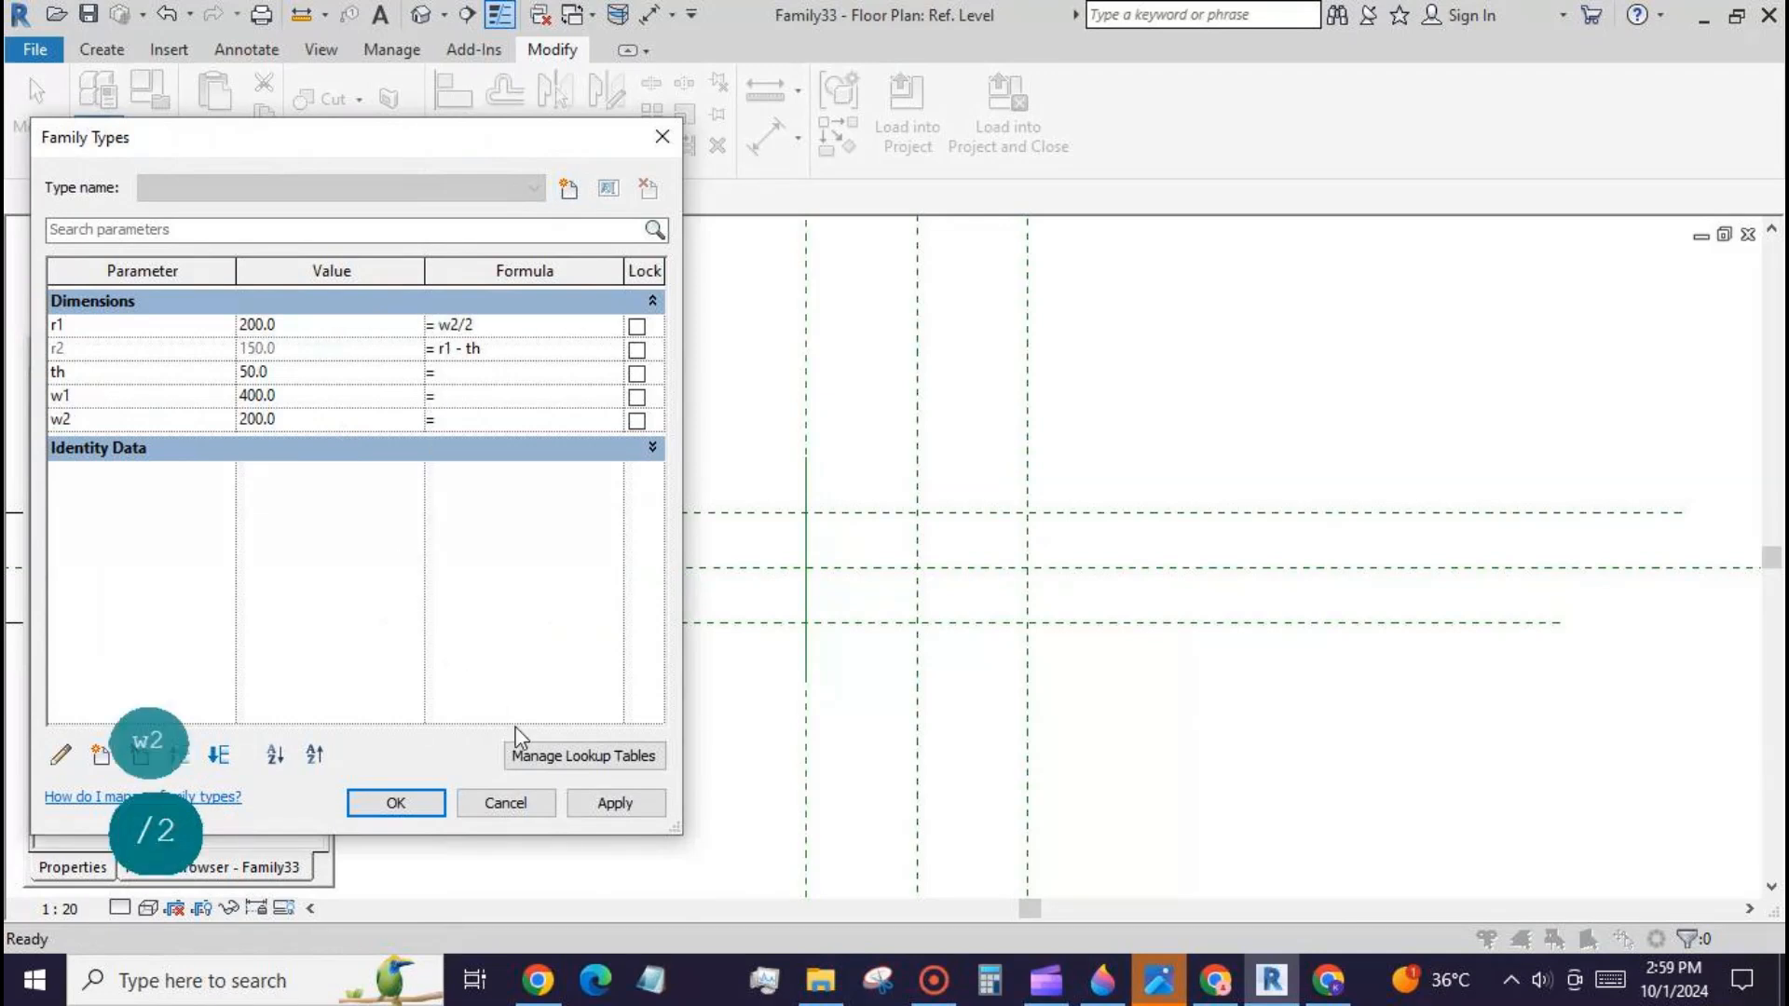
{"action": "left_click", "coordinate": [601, 807]}
{"action": "left_click", "coordinate": [415, 797]}
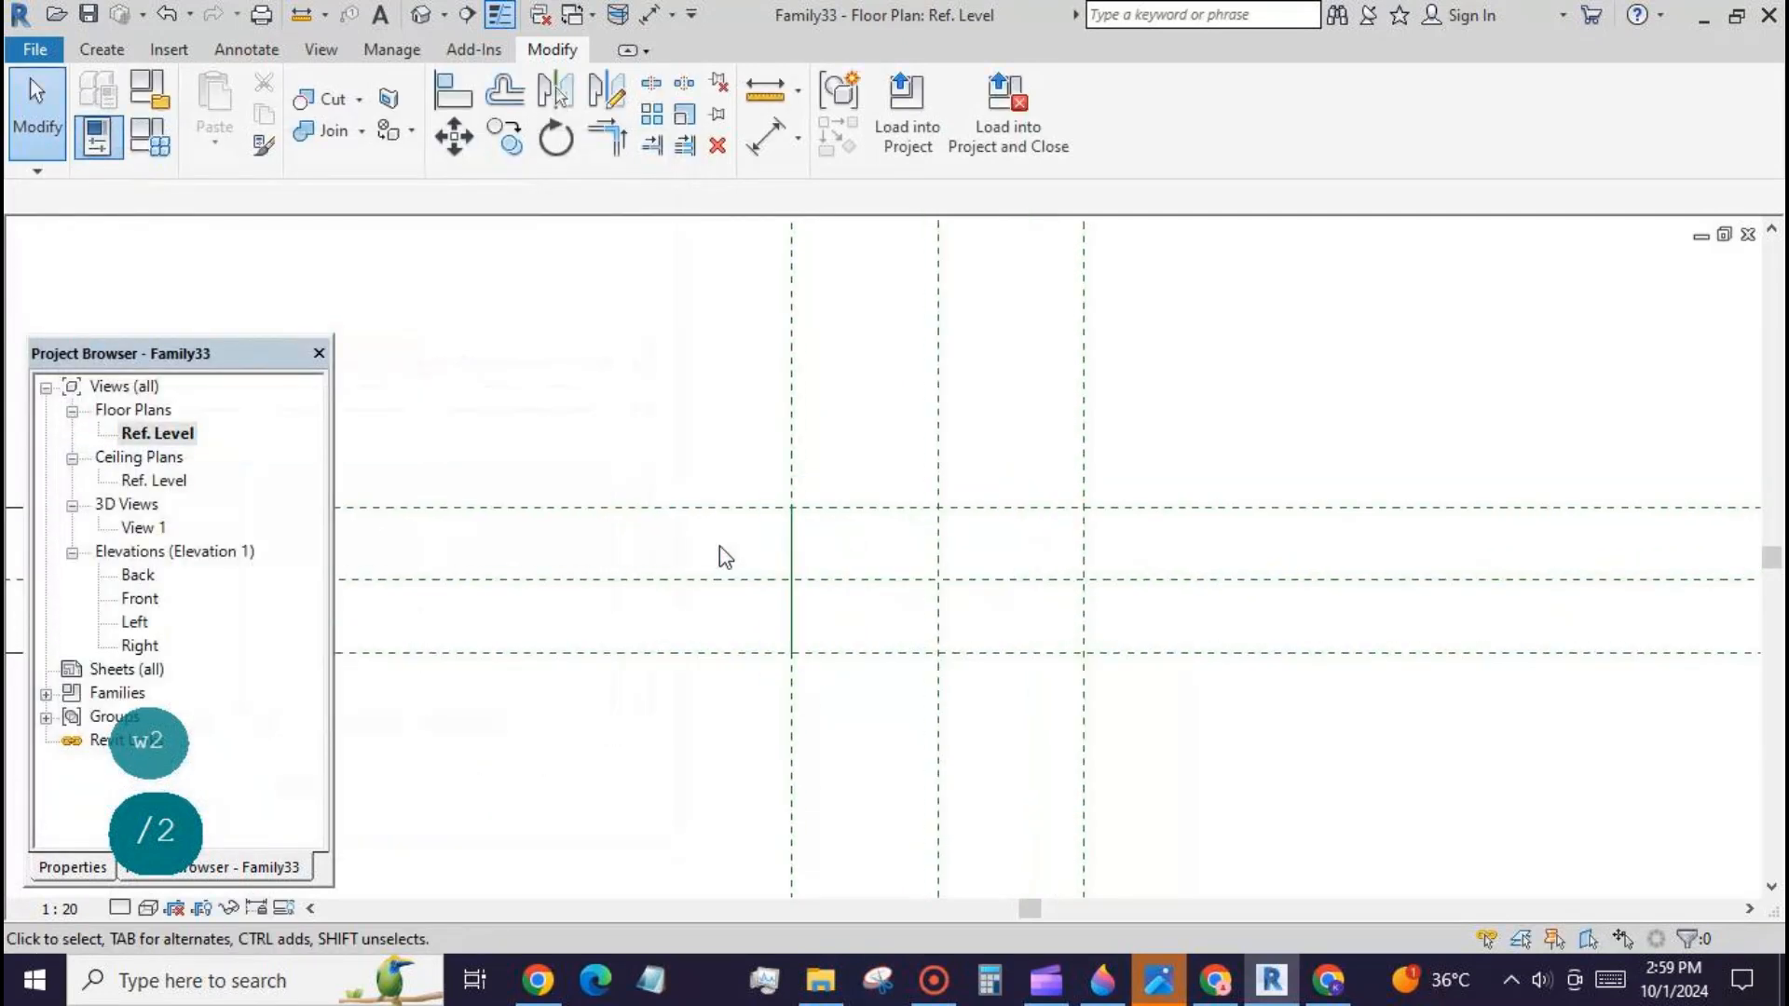
Step: Open the default 3D view of the family to view the arc reference lines
{"action": "scroll", "coordinate": [571, 434], "scroll_direction": "down", "scroll_amount": 1}
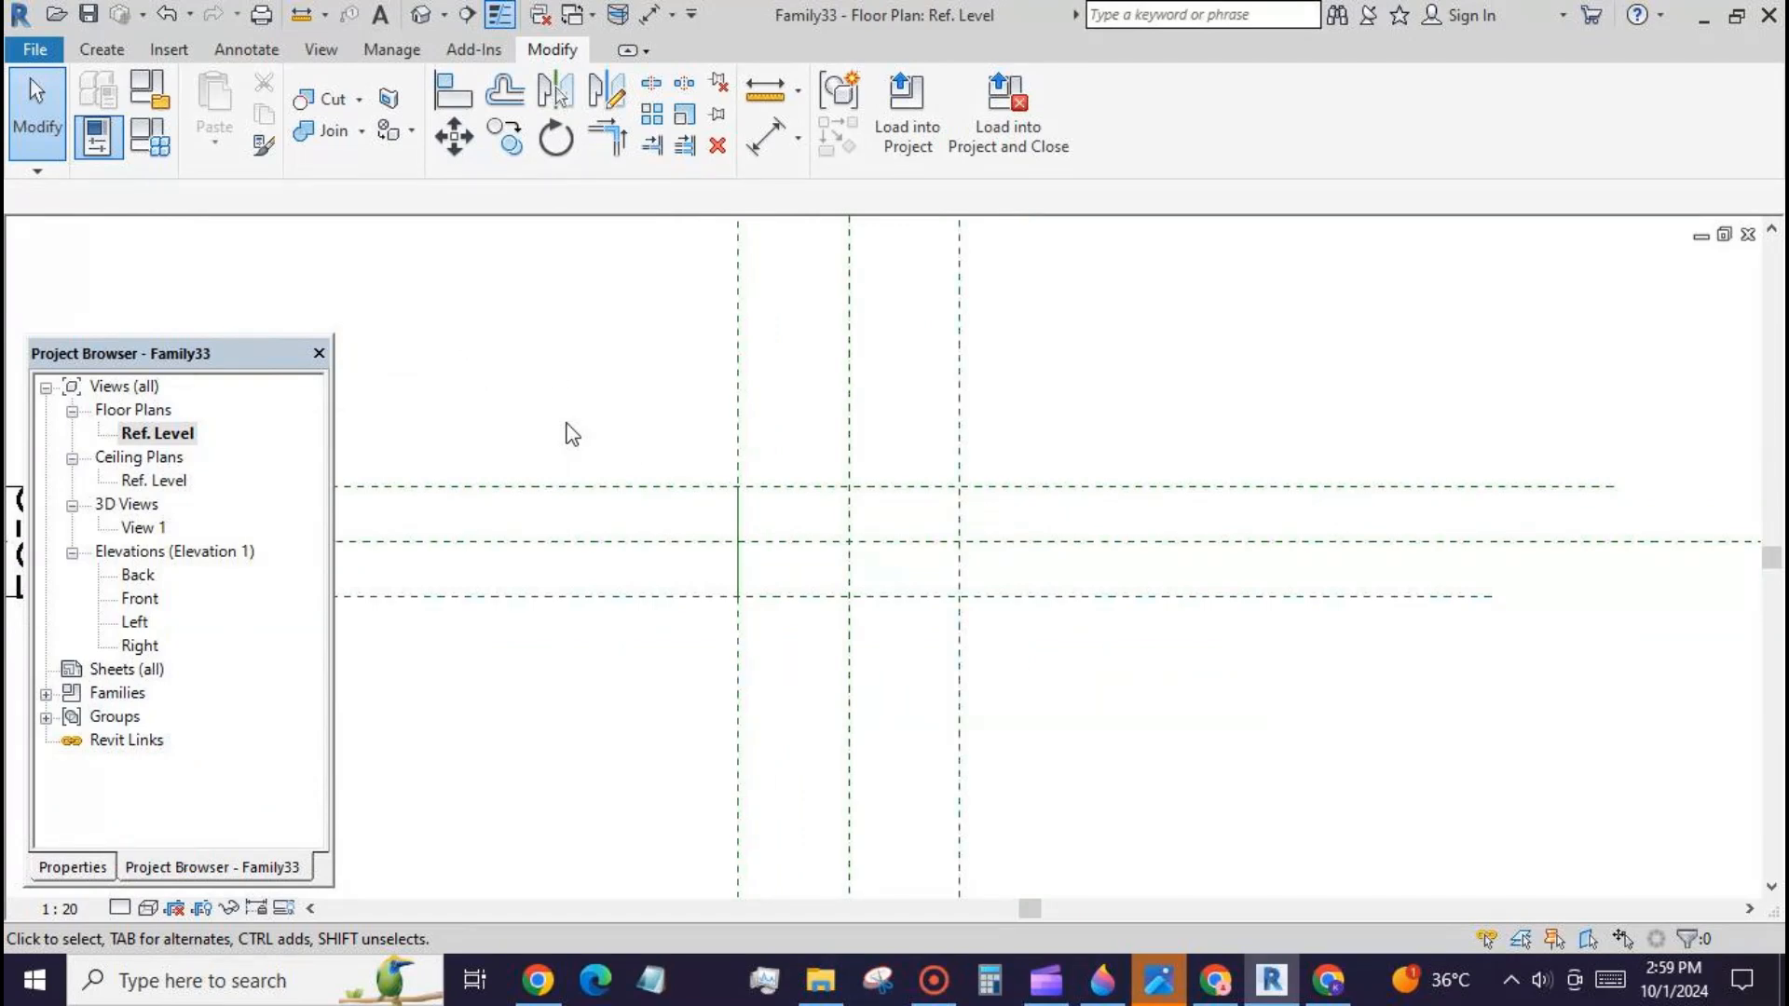
{"action": "left_click", "coordinate": [422, 15]}
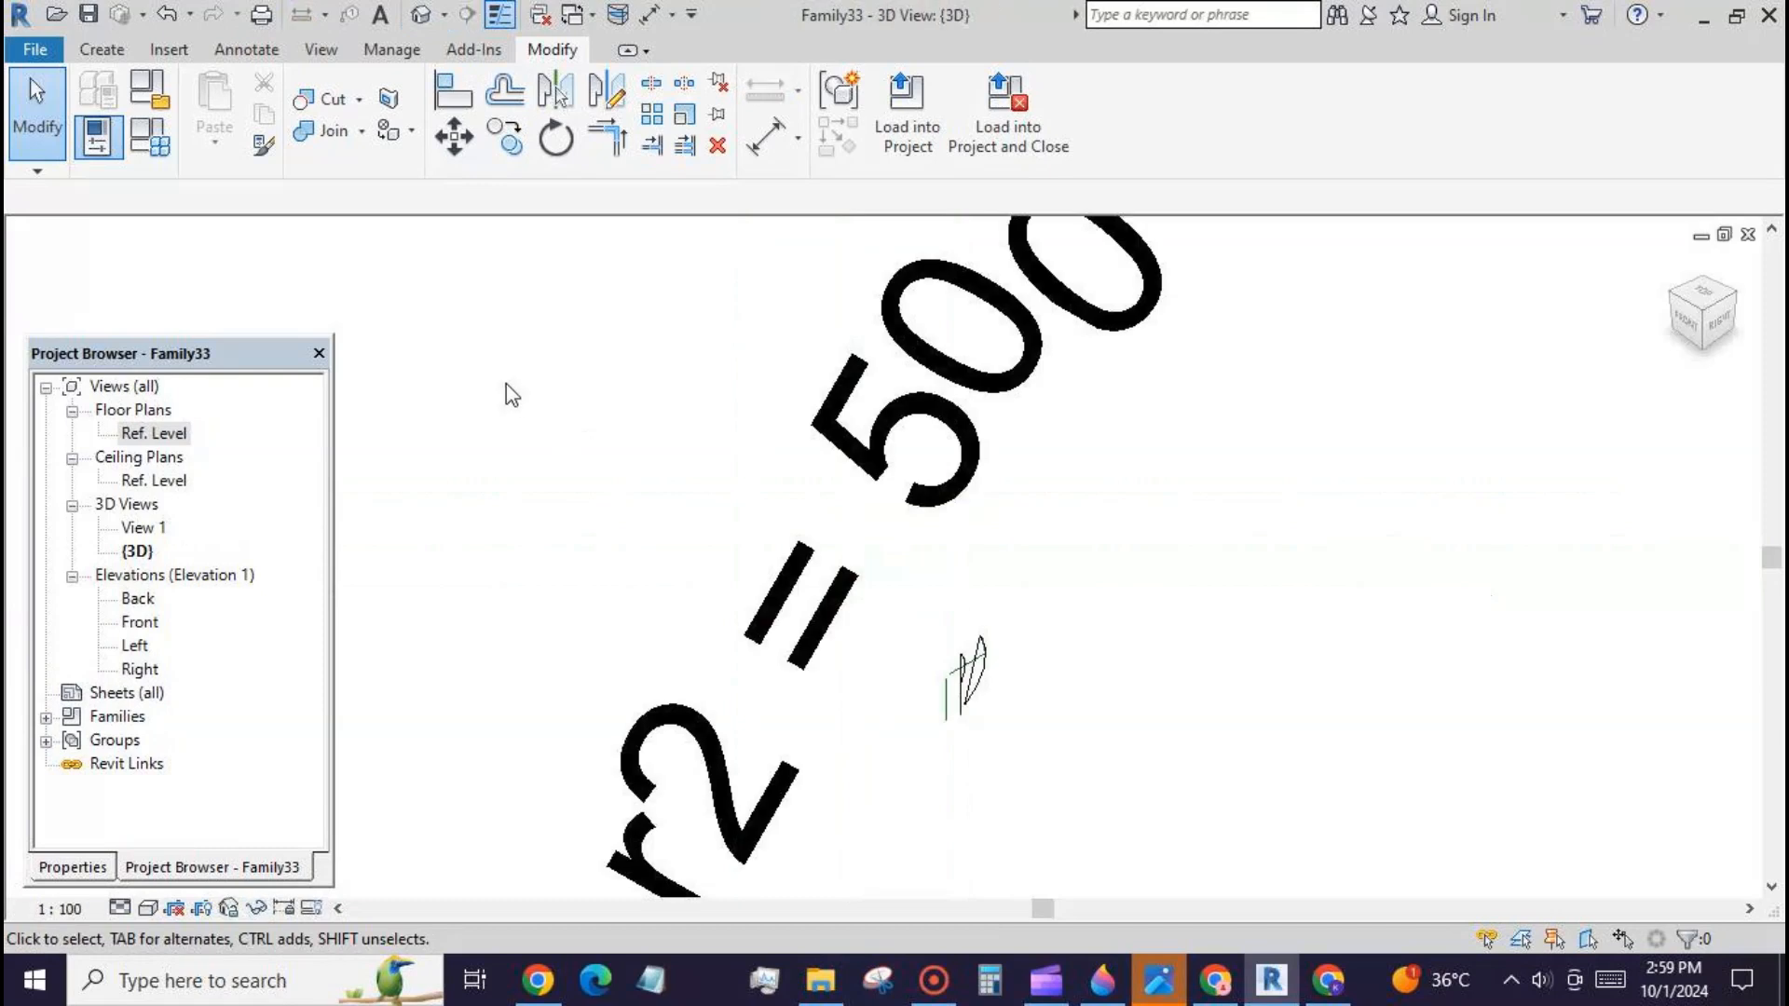
{"action": "scroll", "coordinate": [559, 485], "scroll_direction": "down", "scroll_amount": 2}
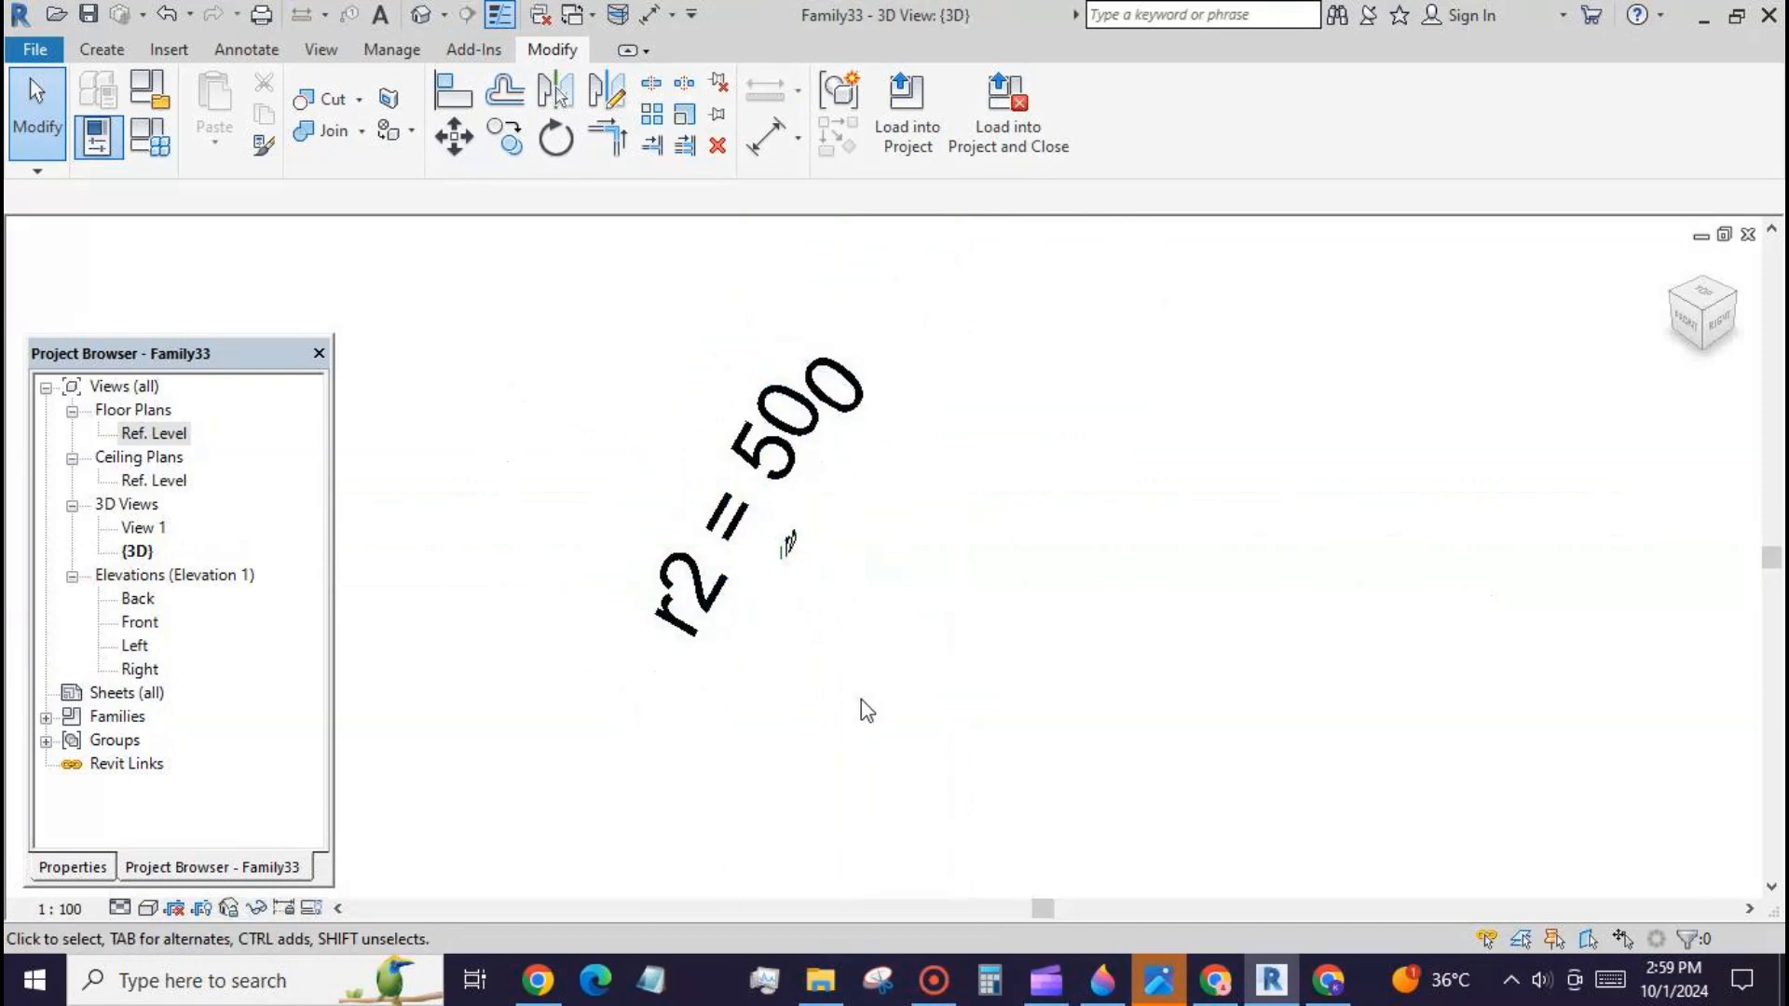
Step: Fit the whole 3D view and set its scale to 1:2 to shrink the dimension text
{"action": "key", "text": "z"}
{"action": "key", "text": "a"}
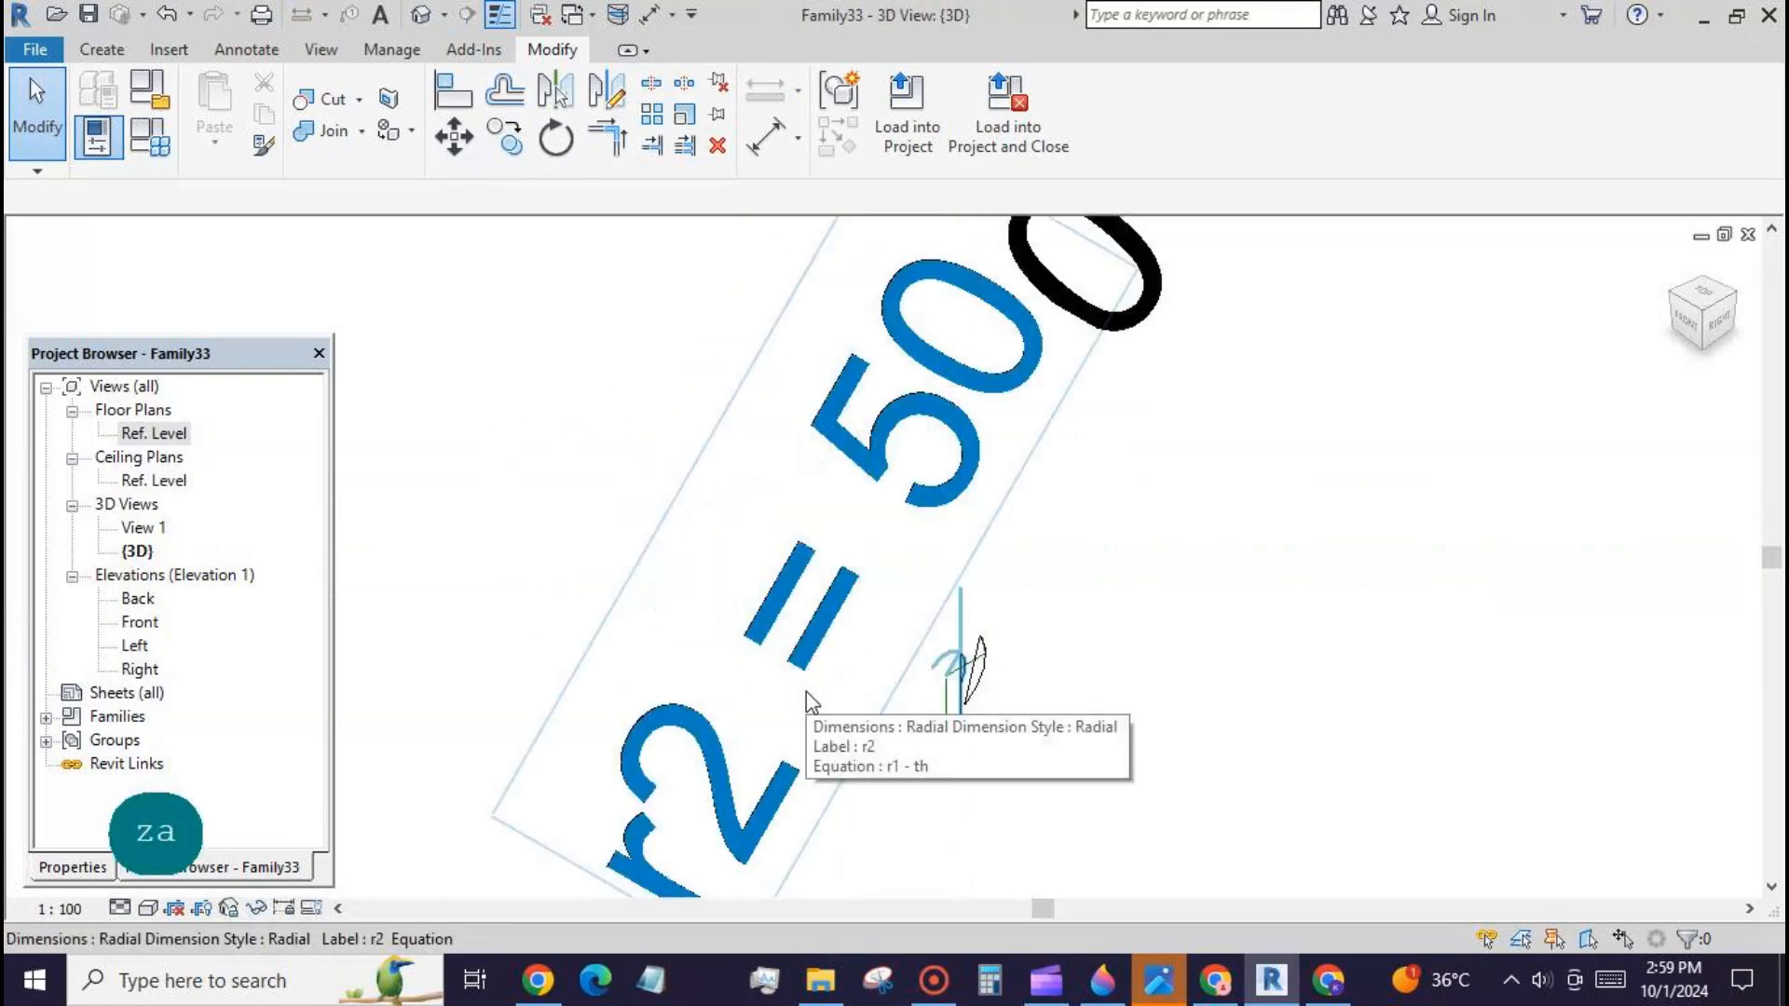
{"action": "left_click", "coordinate": [58, 909]}
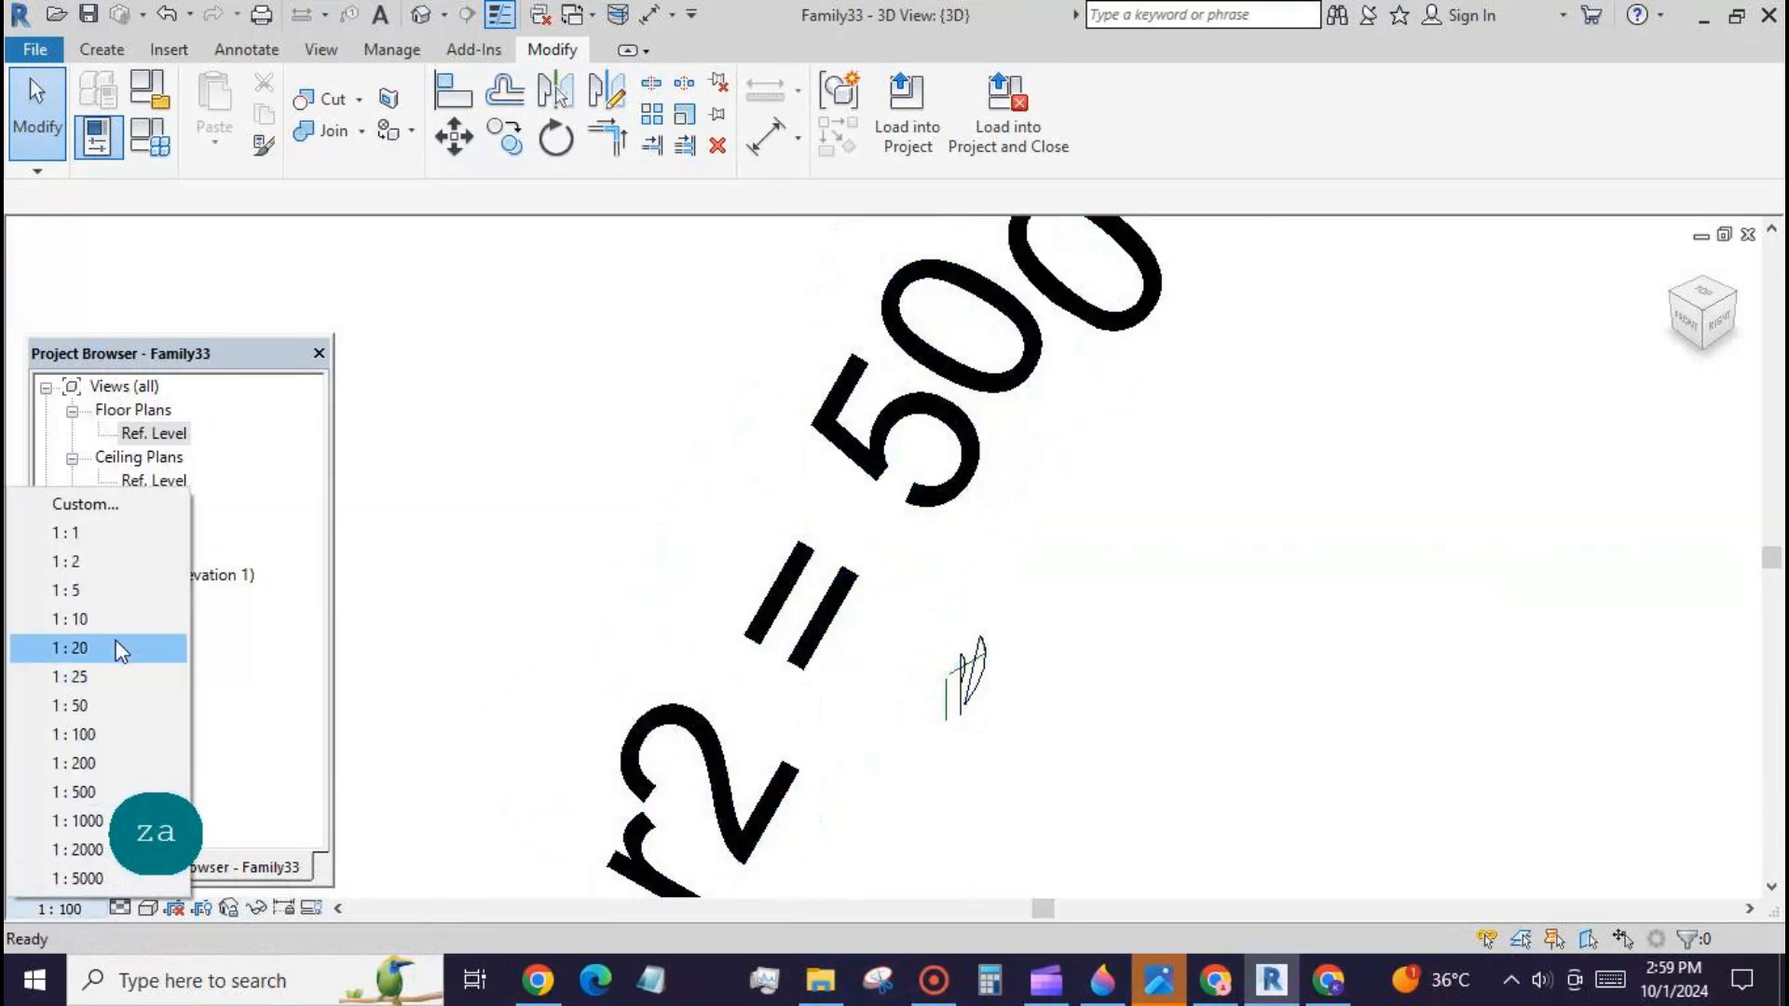
{"action": "left_click", "coordinate": [129, 592]}
{"action": "scroll", "coordinate": [807, 735], "scroll_direction": "up", "scroll_amount": 5}
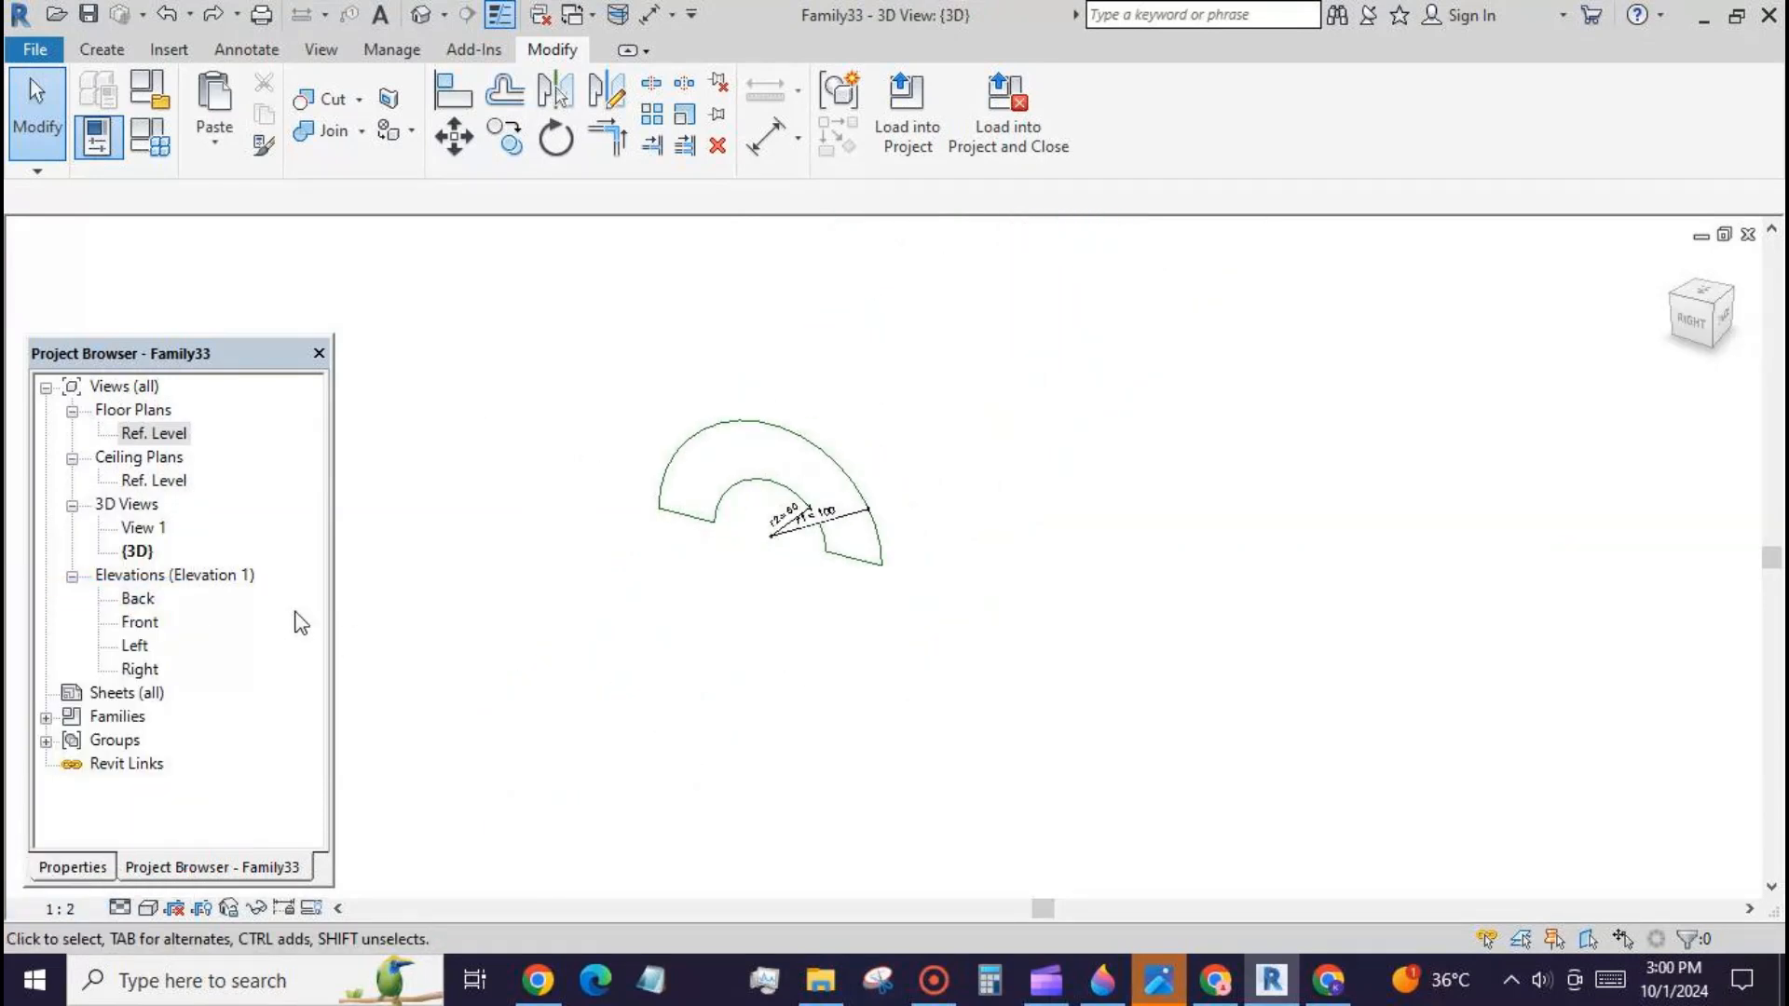
Step: Open the Right elevation and set its view scale to 1:5
{"action": "double_click", "coordinate": [137, 670]}
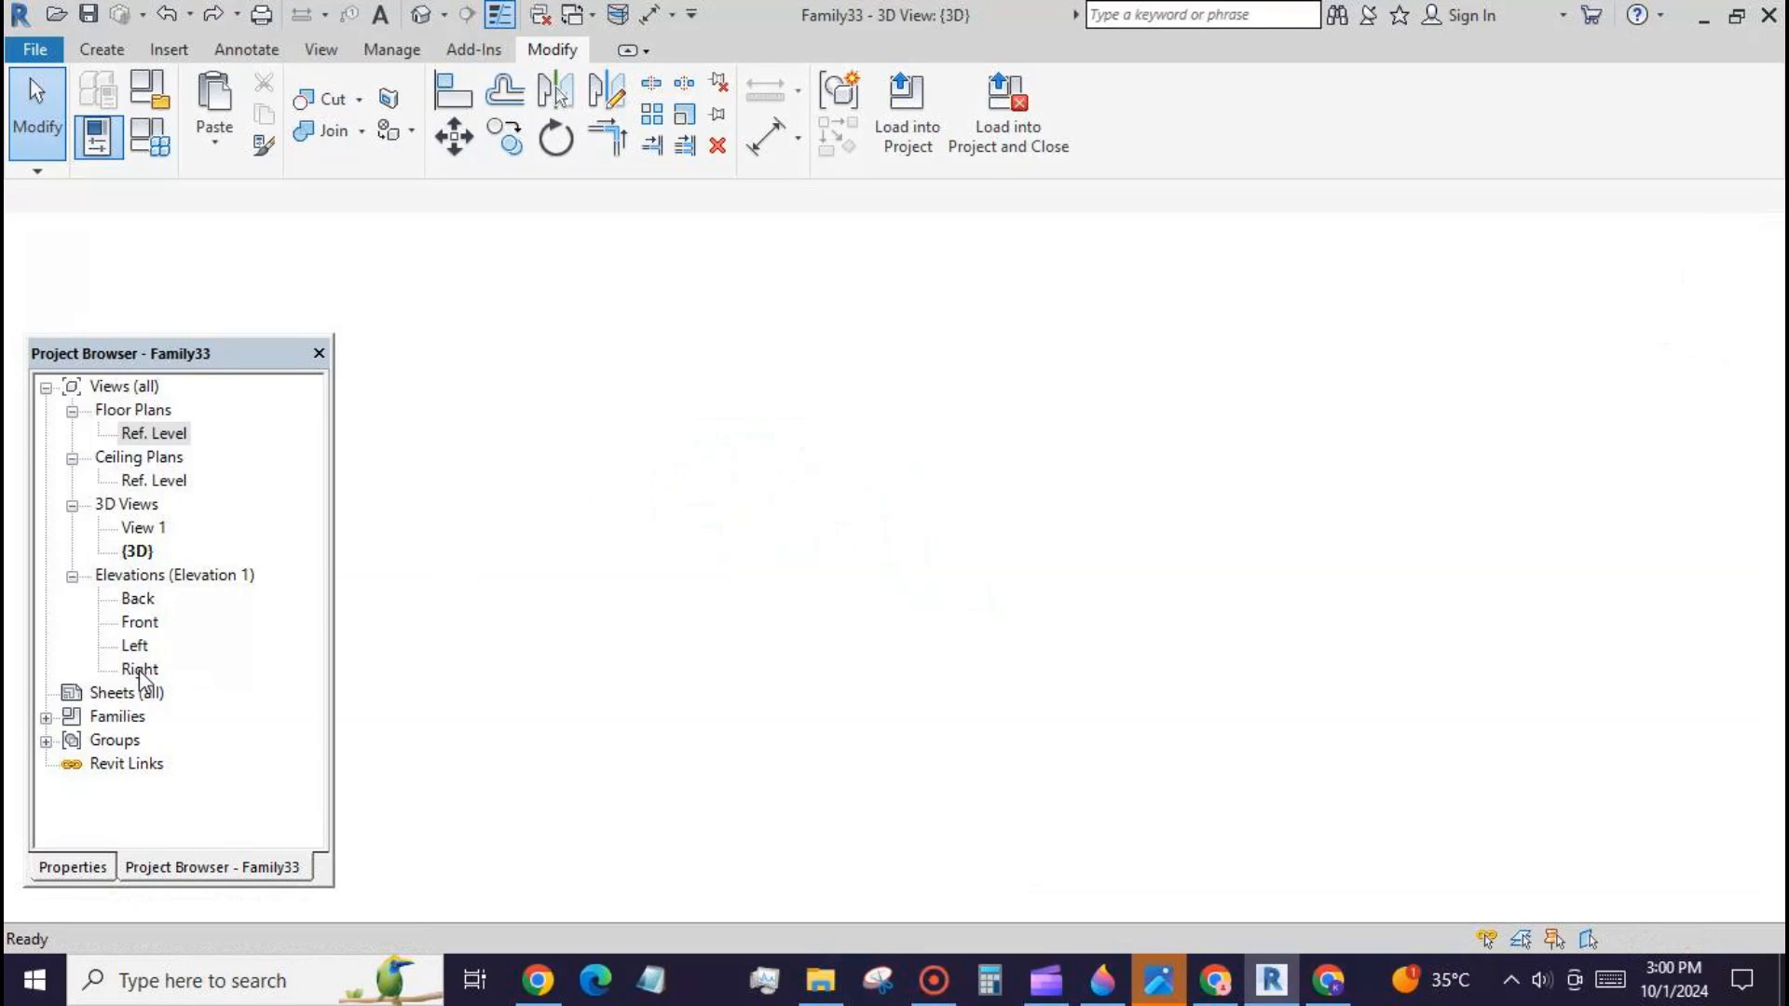
{"action": "scroll", "coordinate": [836, 856], "scroll_direction": "up", "scroll_amount": 1}
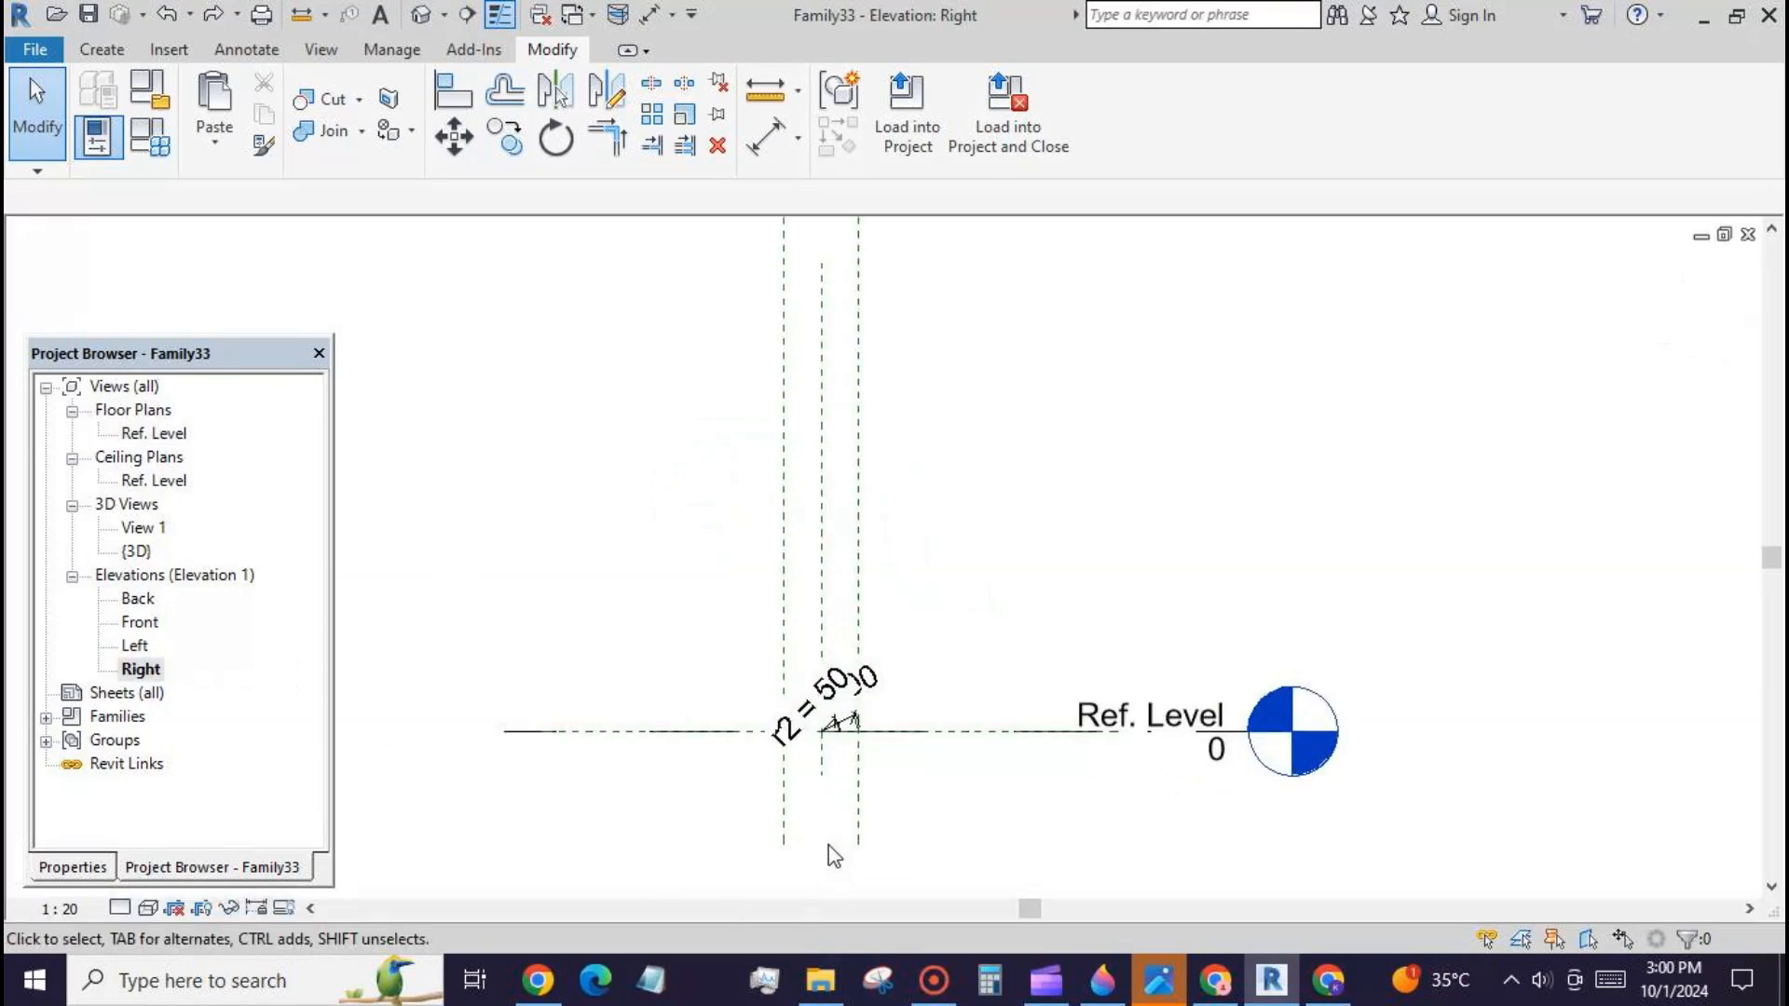
{"action": "scroll", "coordinate": [821, 854], "scroll_direction": "up", "scroll_amount": 2}
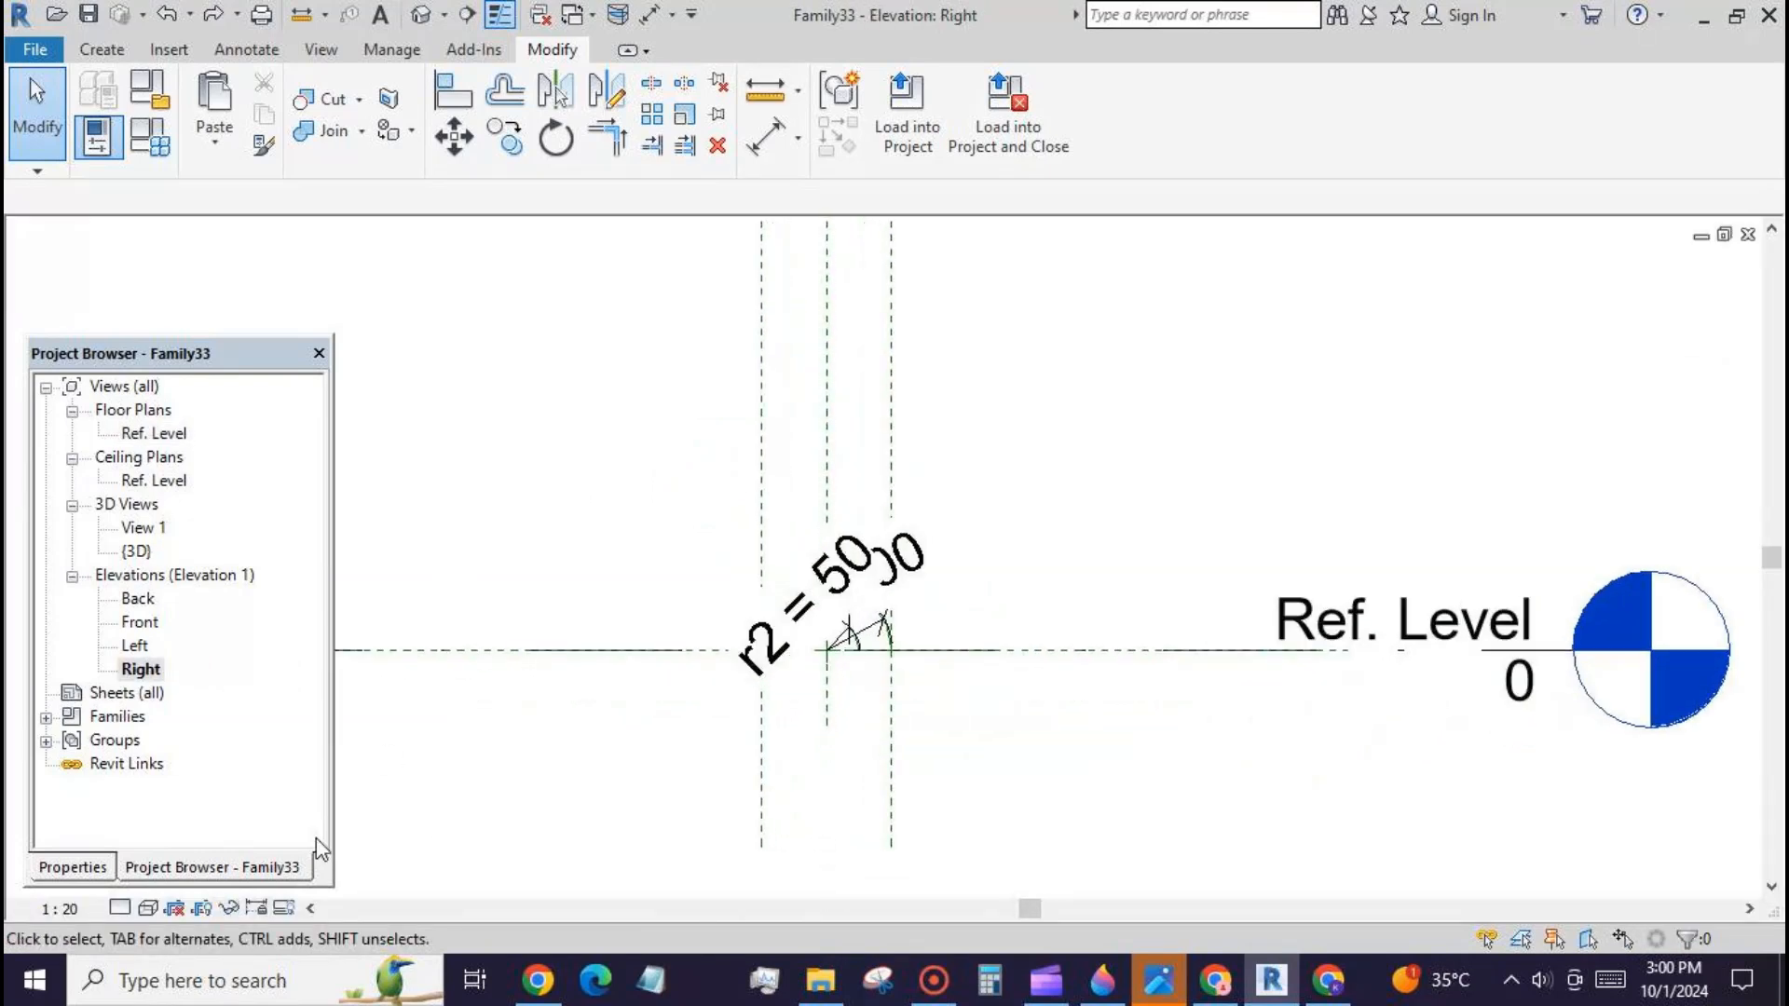
{"action": "left_click", "coordinate": [52, 910]}
{"action": "left_click", "coordinate": [132, 597]}
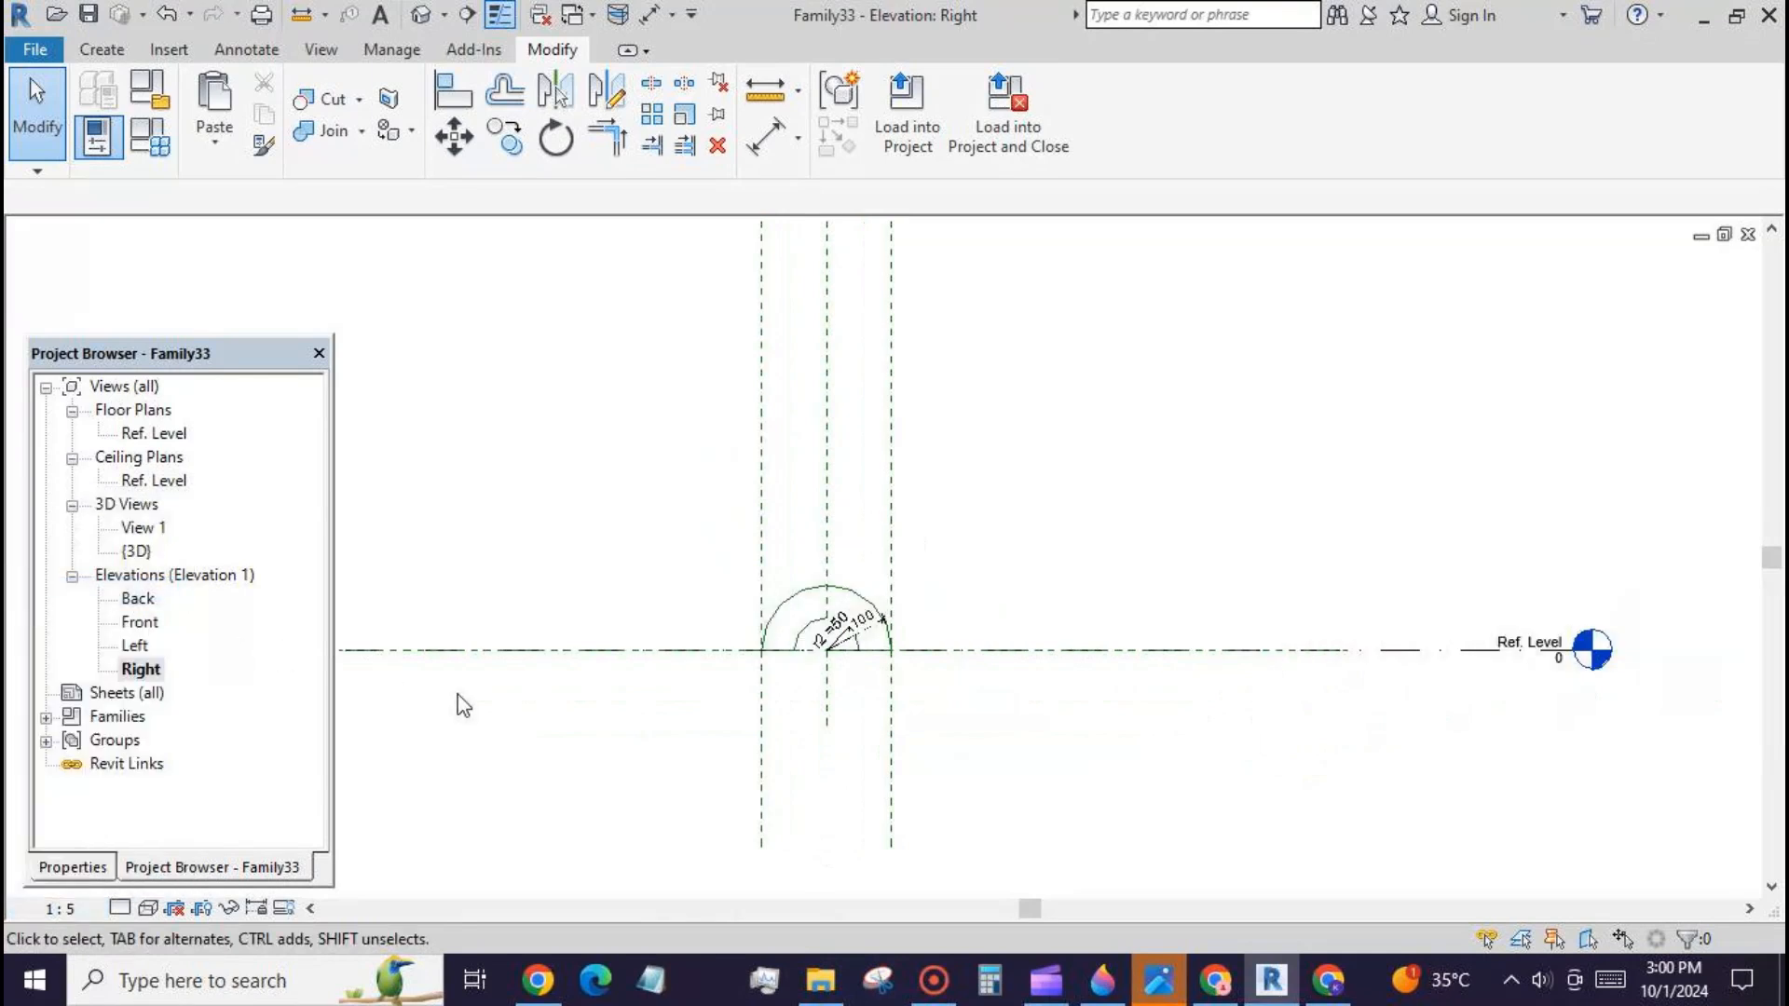
{"action": "scroll", "coordinate": [792, 682], "scroll_direction": "up", "scroll_amount": 3}
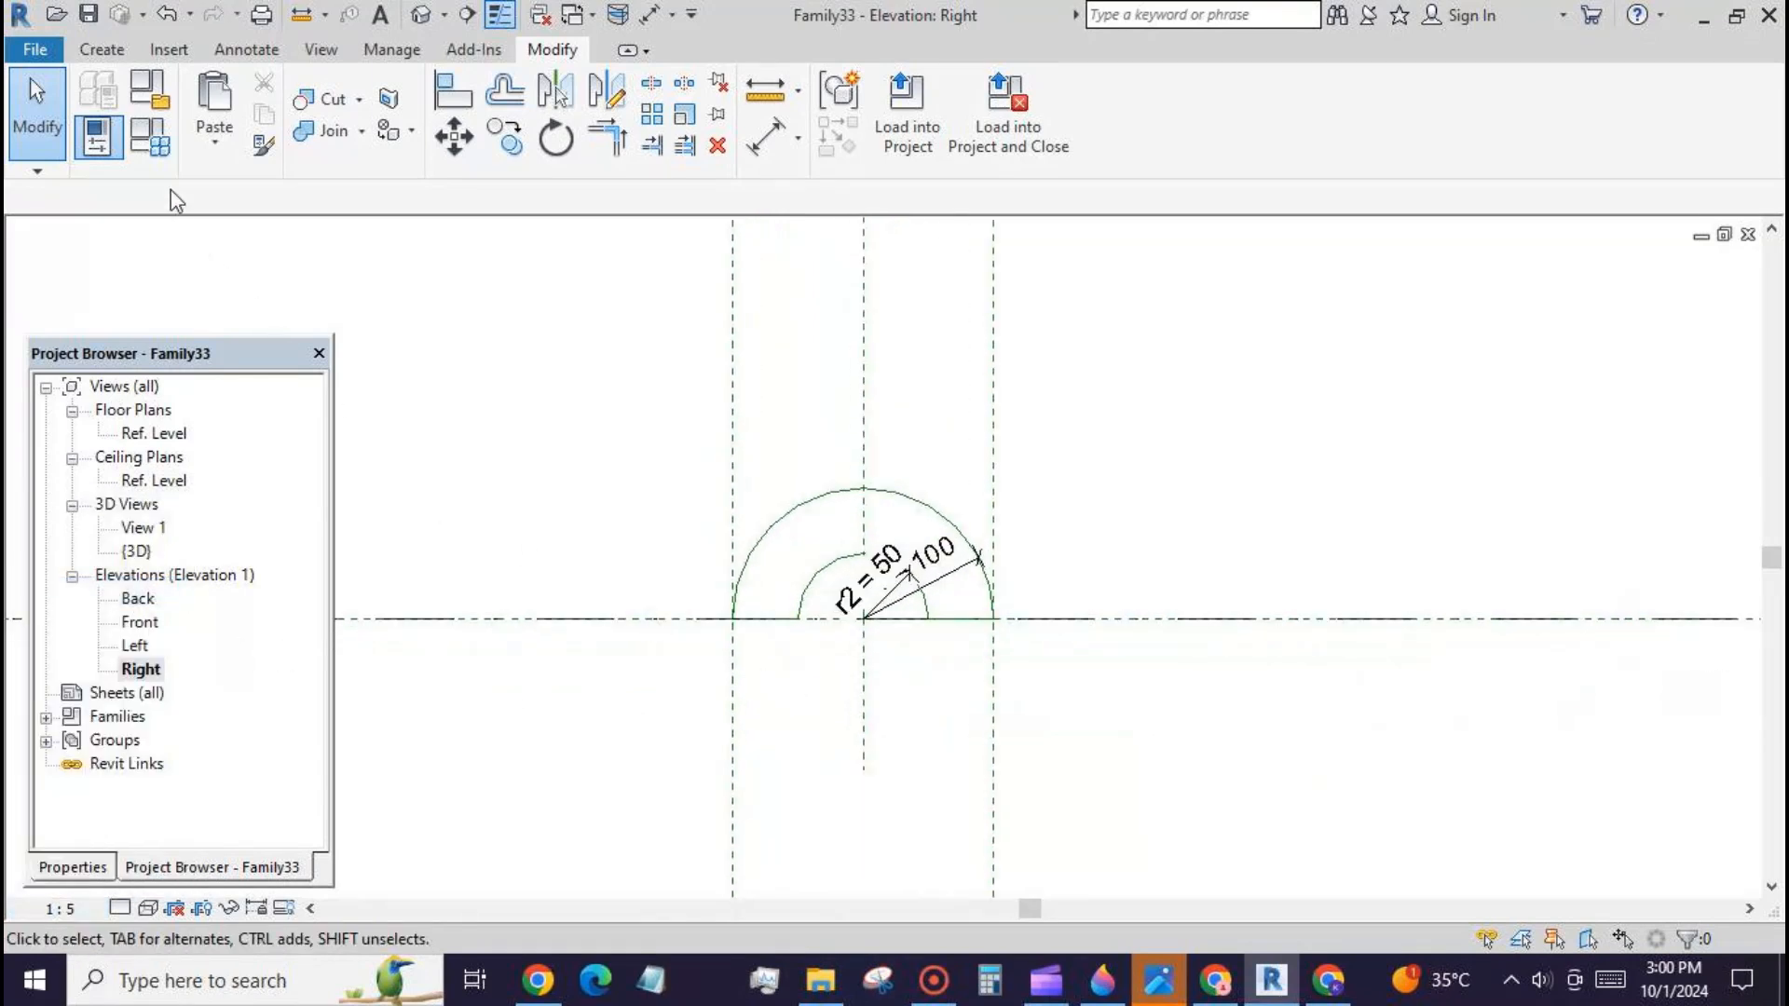
Step: Set the thickness parameter th to 22 in the family types, apply it, and accept the change
{"action": "left_click", "coordinate": [151, 138]}
{"action": "left_click", "coordinate": [280, 372]}
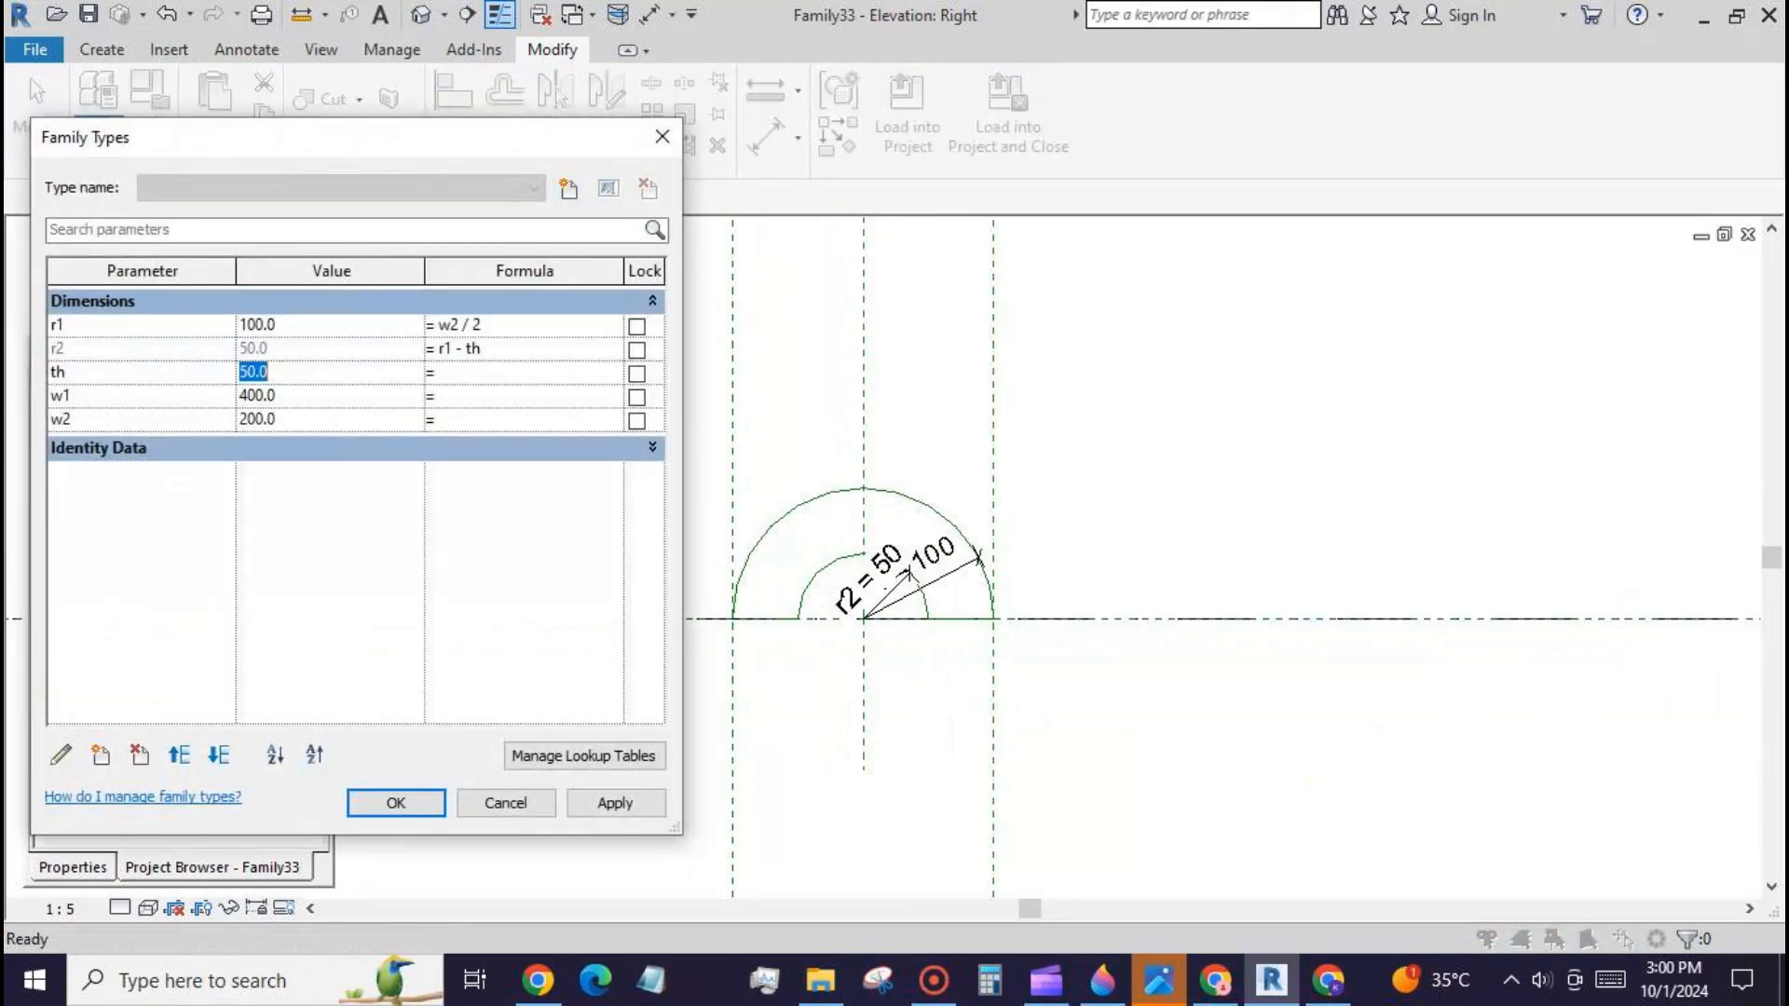
{"action": "type", "text": "22"}
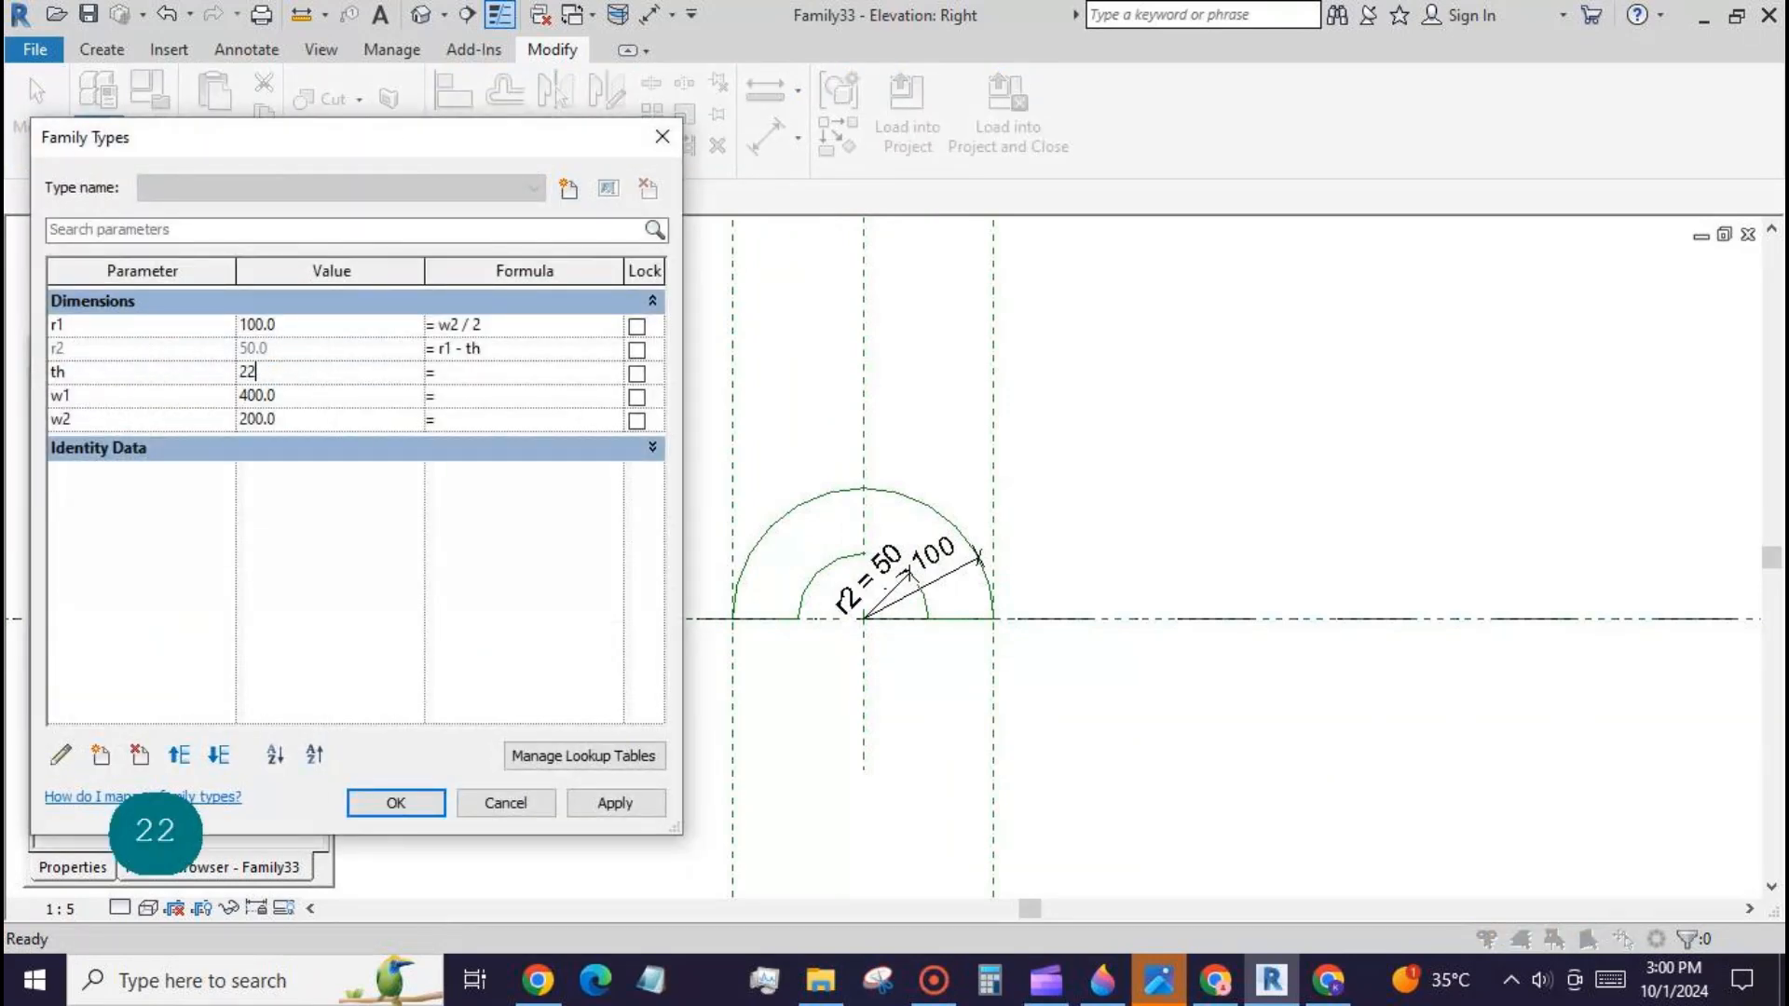
{"action": "left_click", "coordinate": [590, 806]}
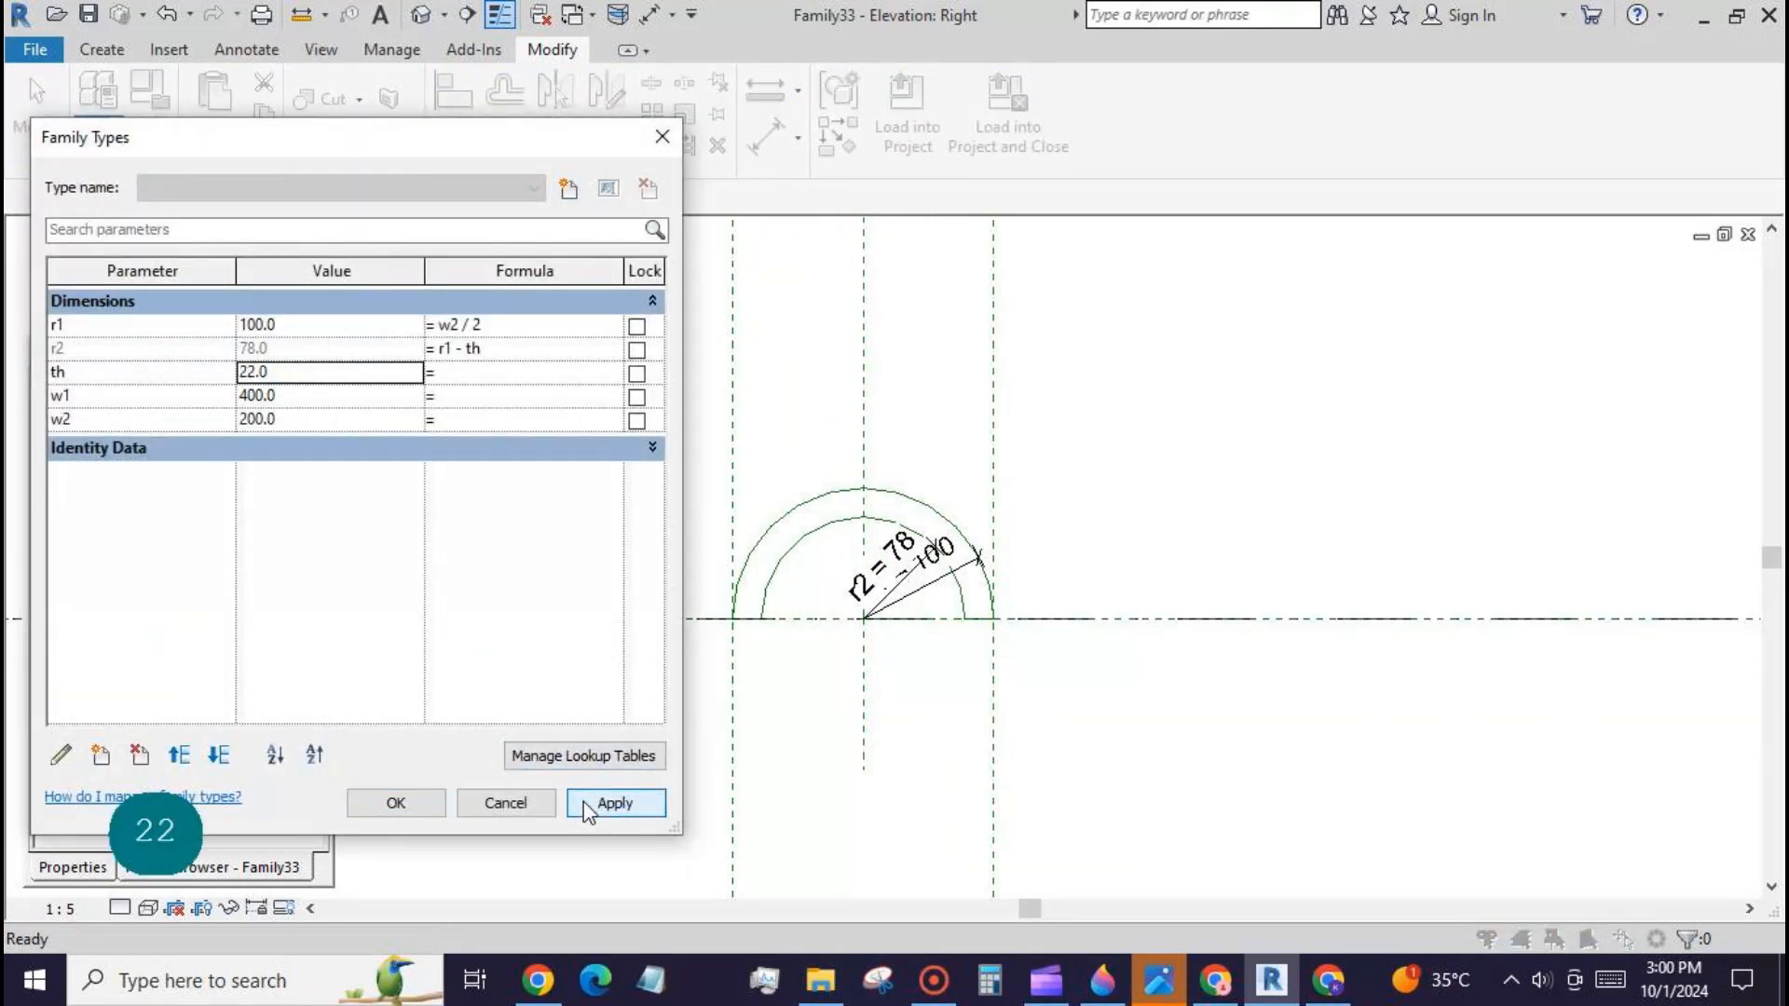
{"action": "left_click", "coordinate": [396, 804]}
{"action": "scroll", "coordinate": [640, 586], "scroll_direction": "down", "scroll_amount": 1}
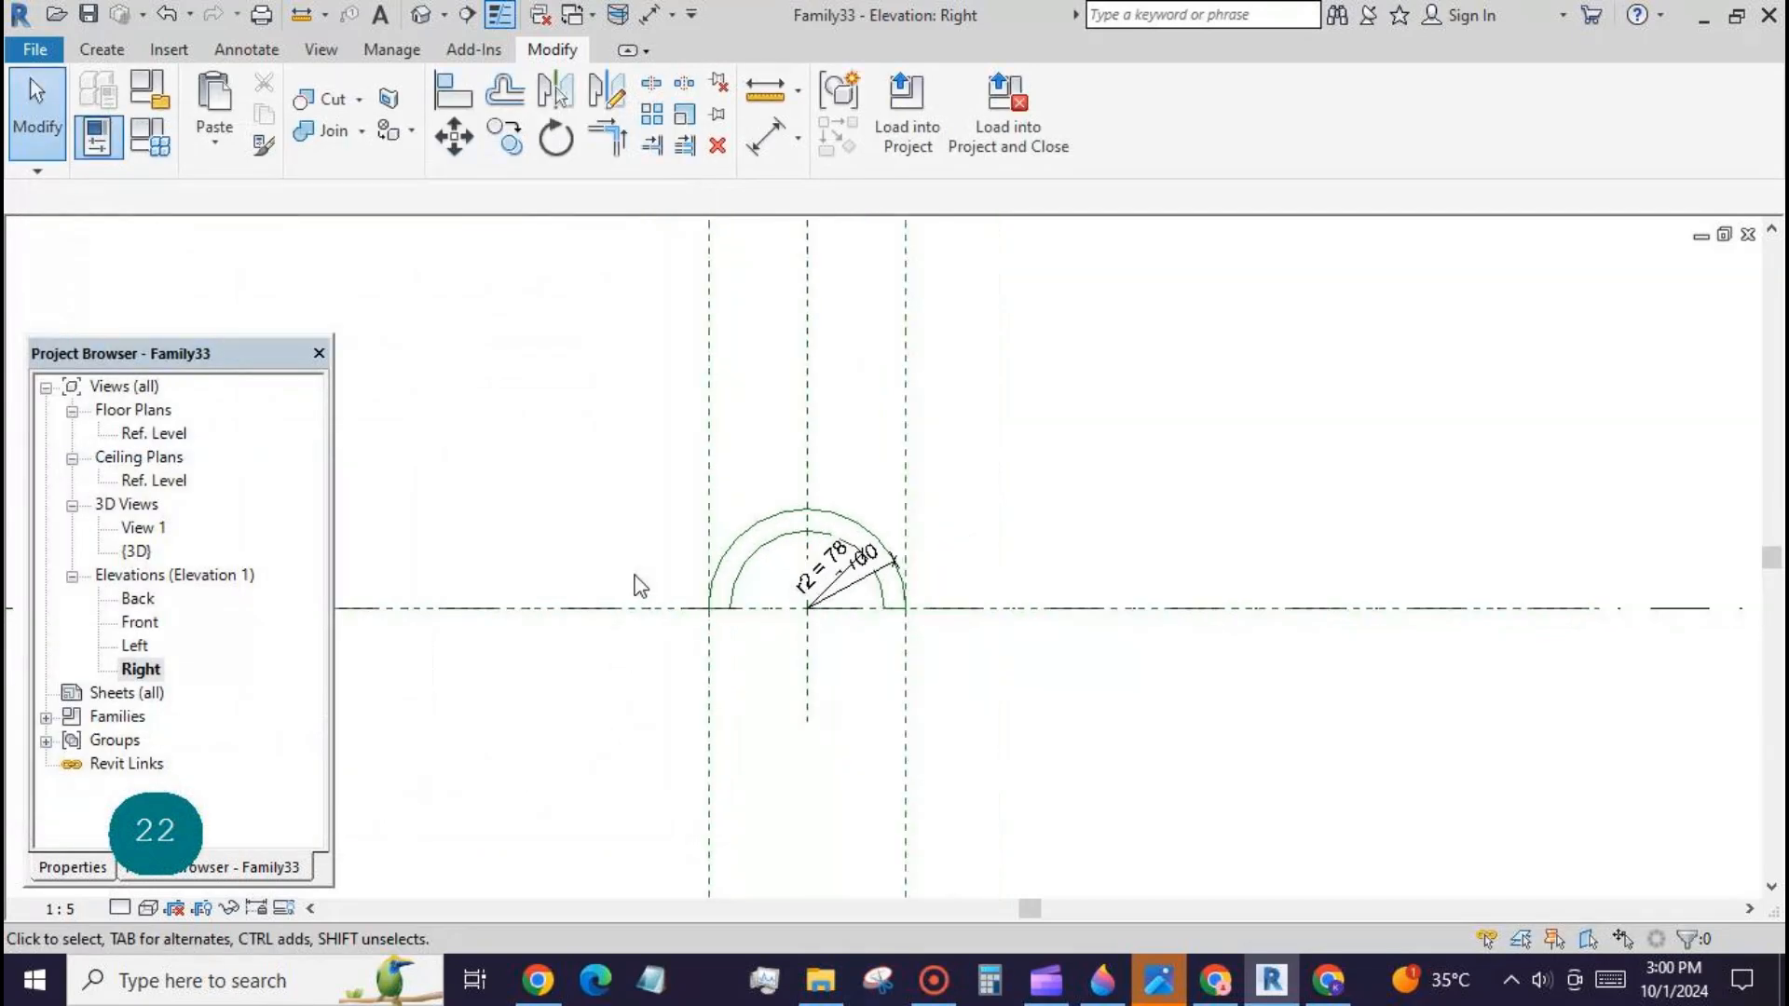
Step: Set the work plane to the reference plane named back
{"action": "left_click", "coordinate": [102, 51]}
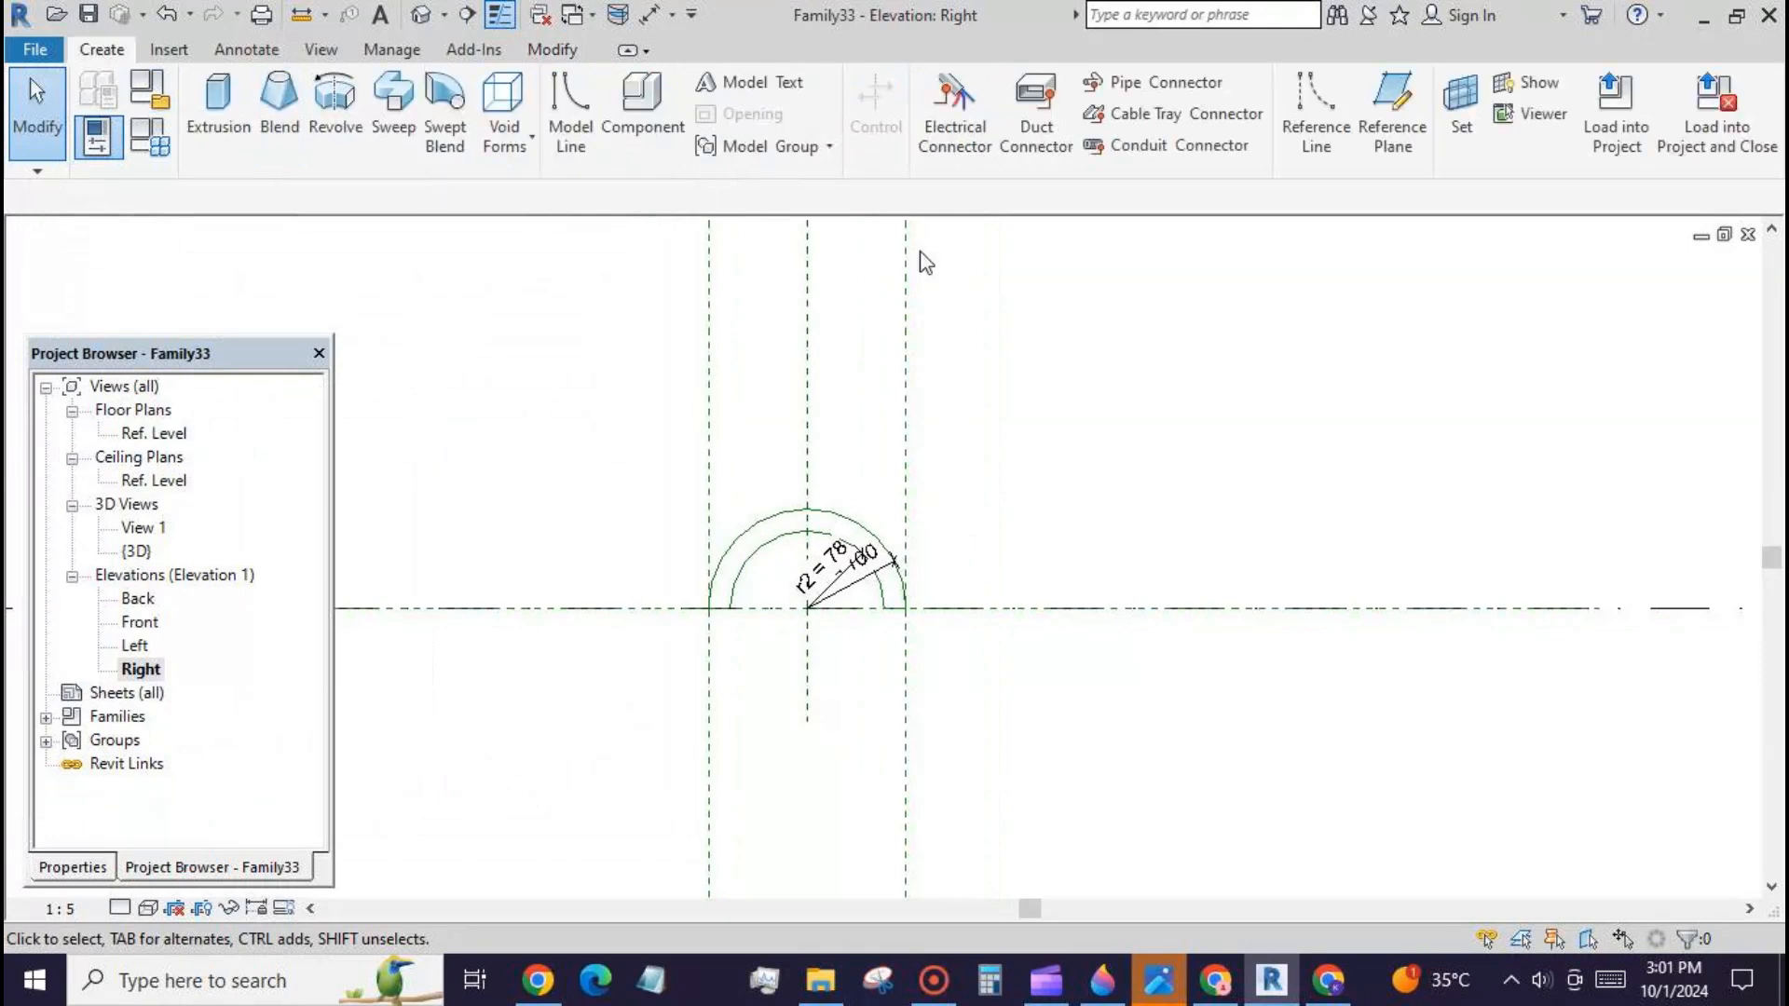
{"action": "left_click", "coordinate": [1461, 102]}
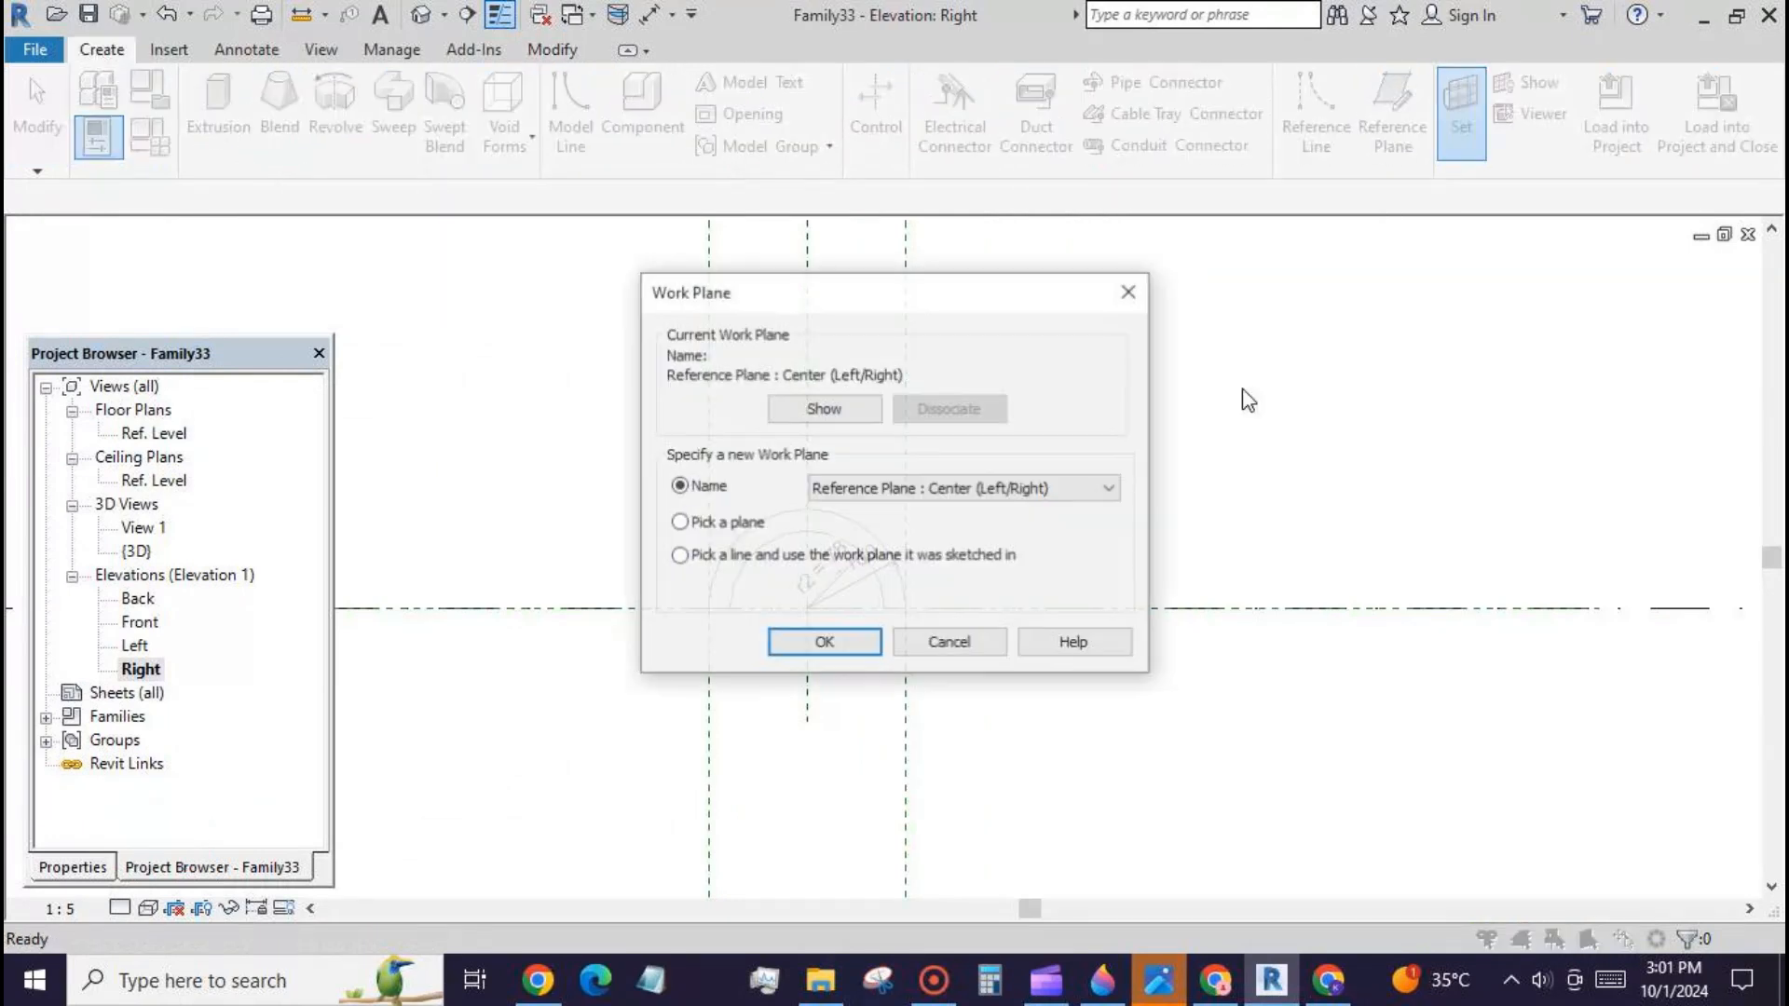
{"action": "left_click", "coordinate": [1113, 488]}
{"action": "left_click", "coordinate": [1077, 528]}
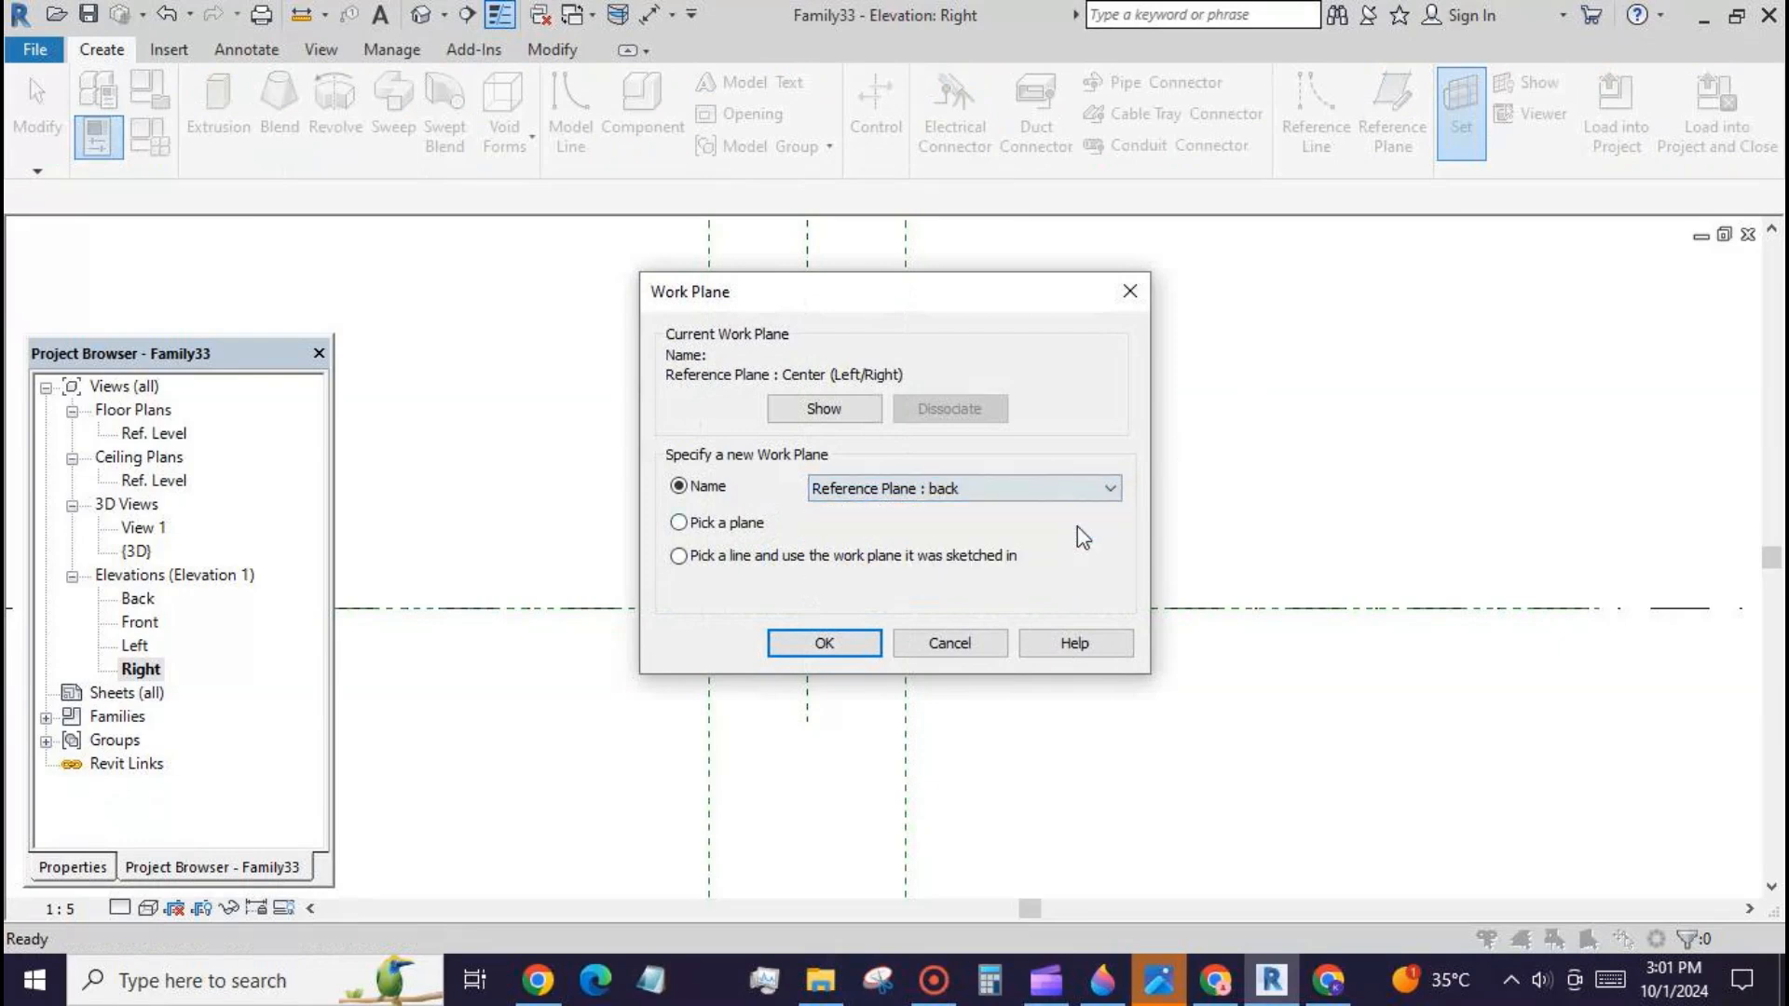
{"action": "left_click", "coordinate": [823, 643]}
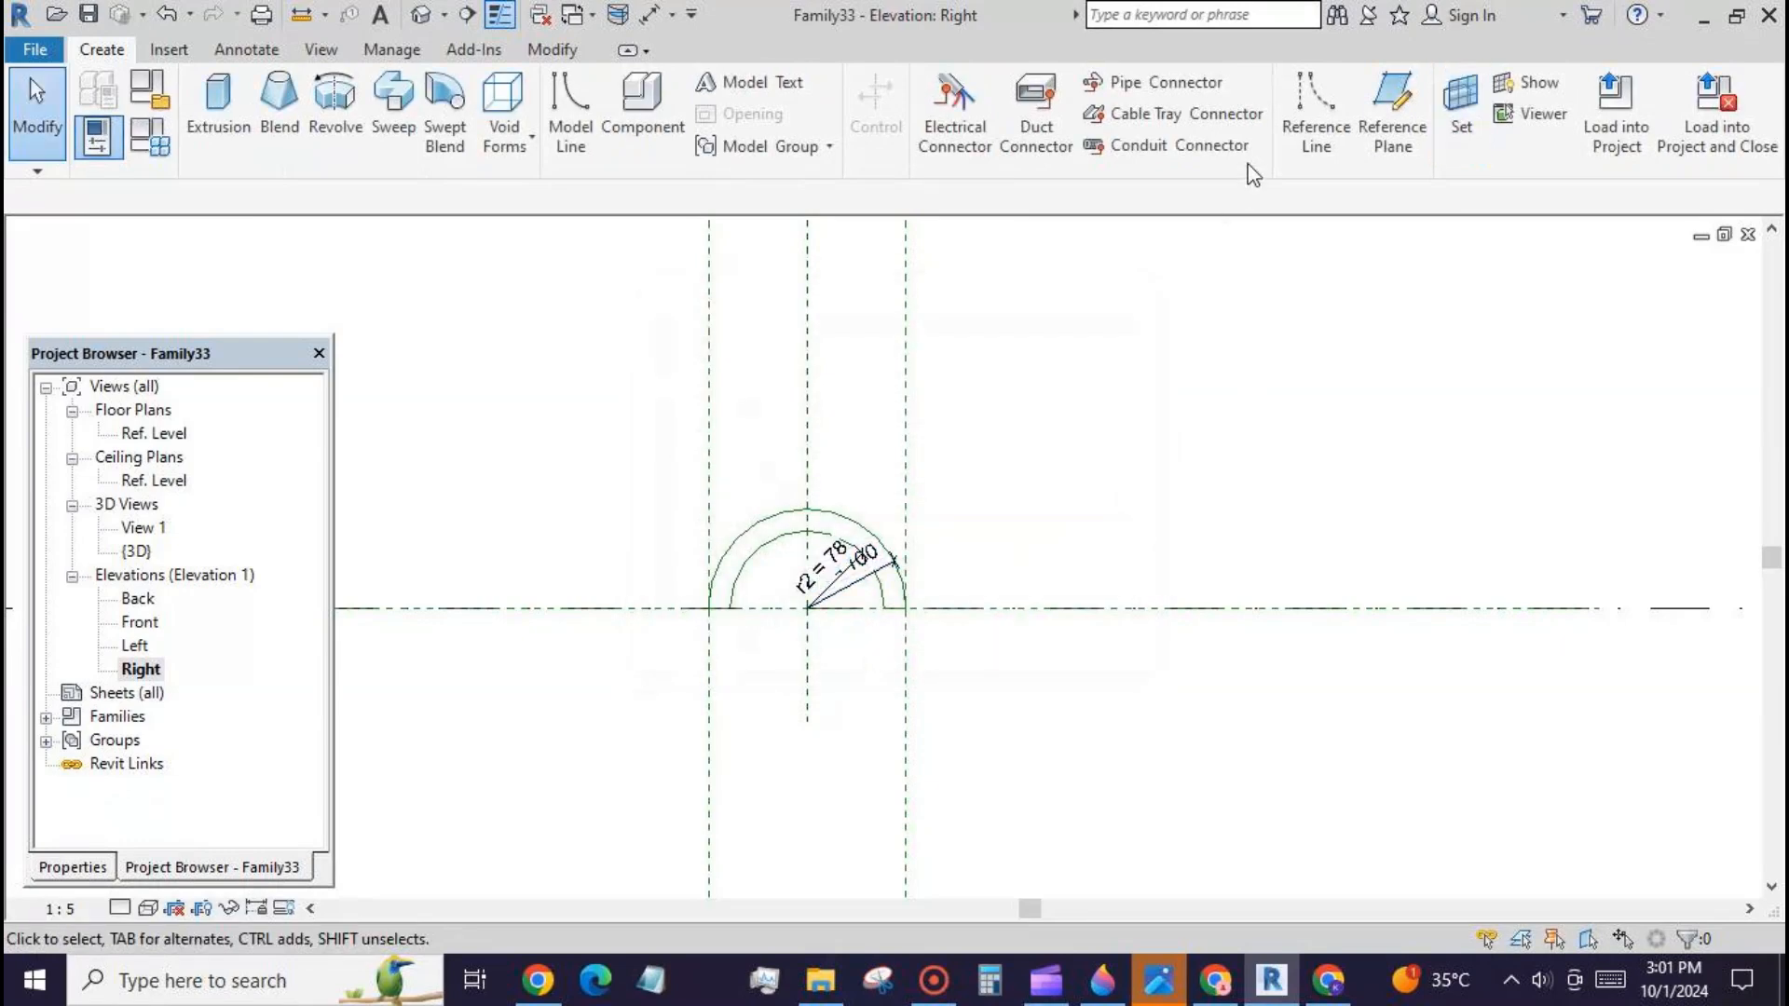
Step: Draw a 180° reference line arc with a radius of about 168 around the existing arcs' center
{"action": "left_click", "coordinate": [1314, 117]}
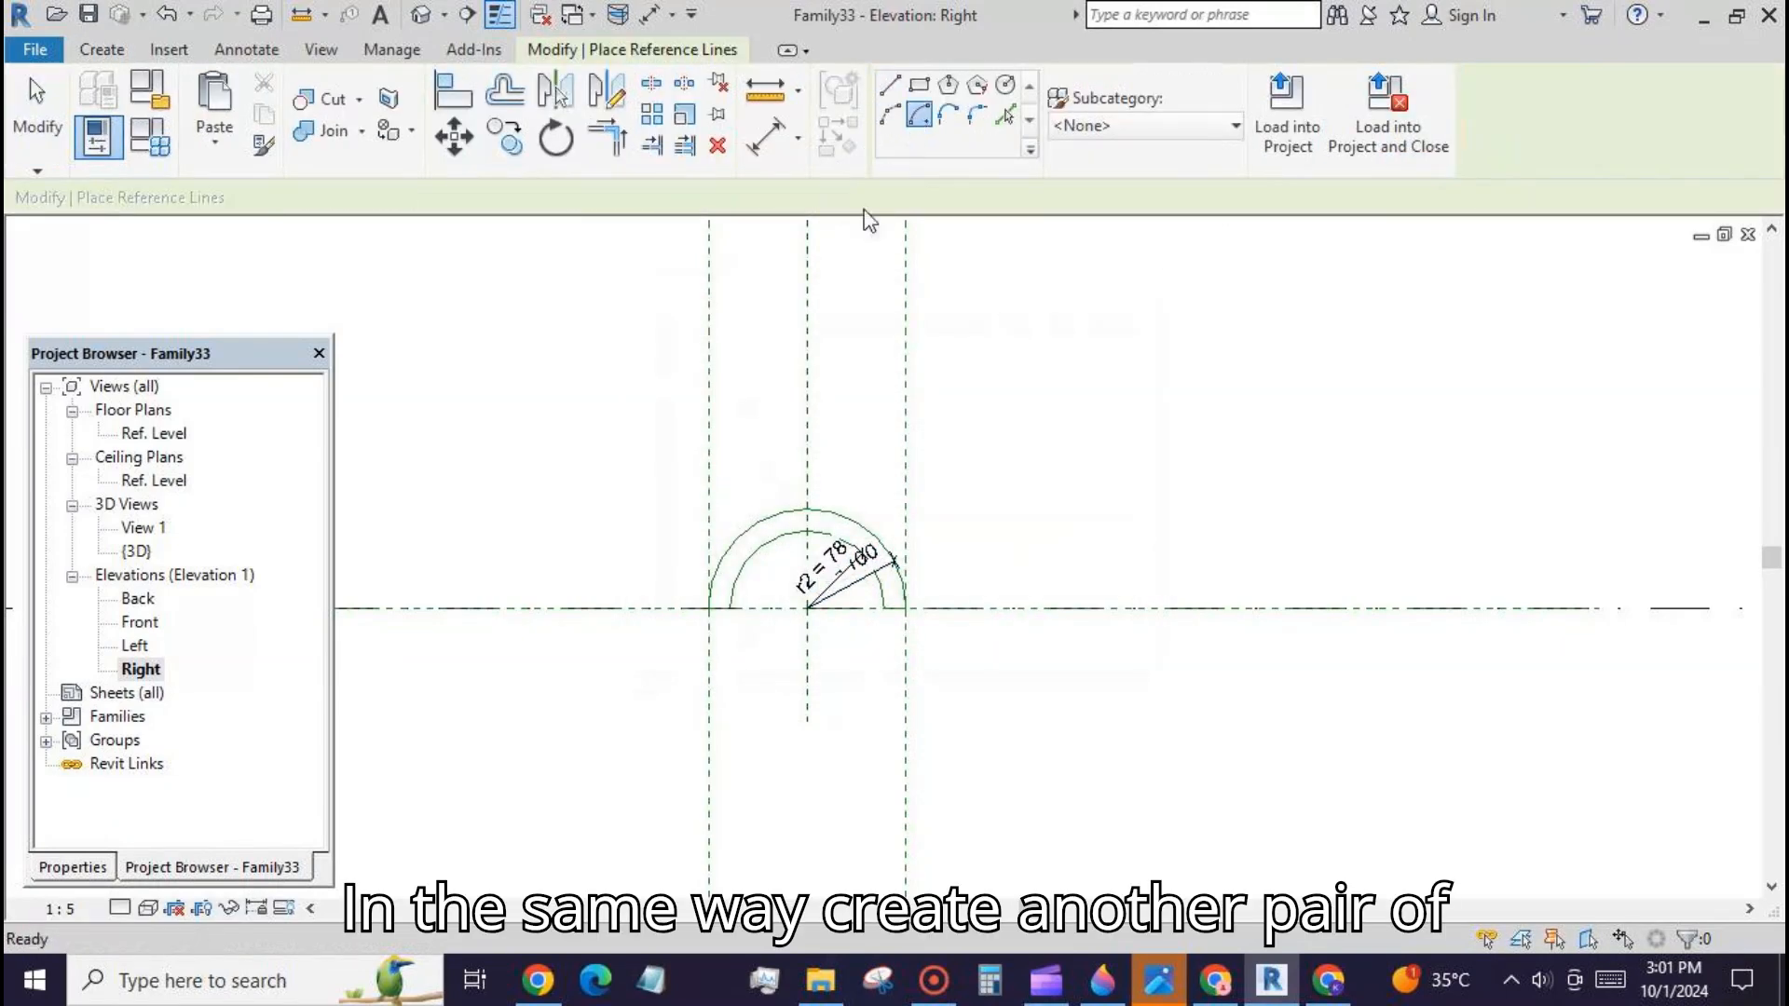
{"action": "left_click", "coordinate": [807, 608]}
{"action": "left_click", "coordinate": [641, 608]}
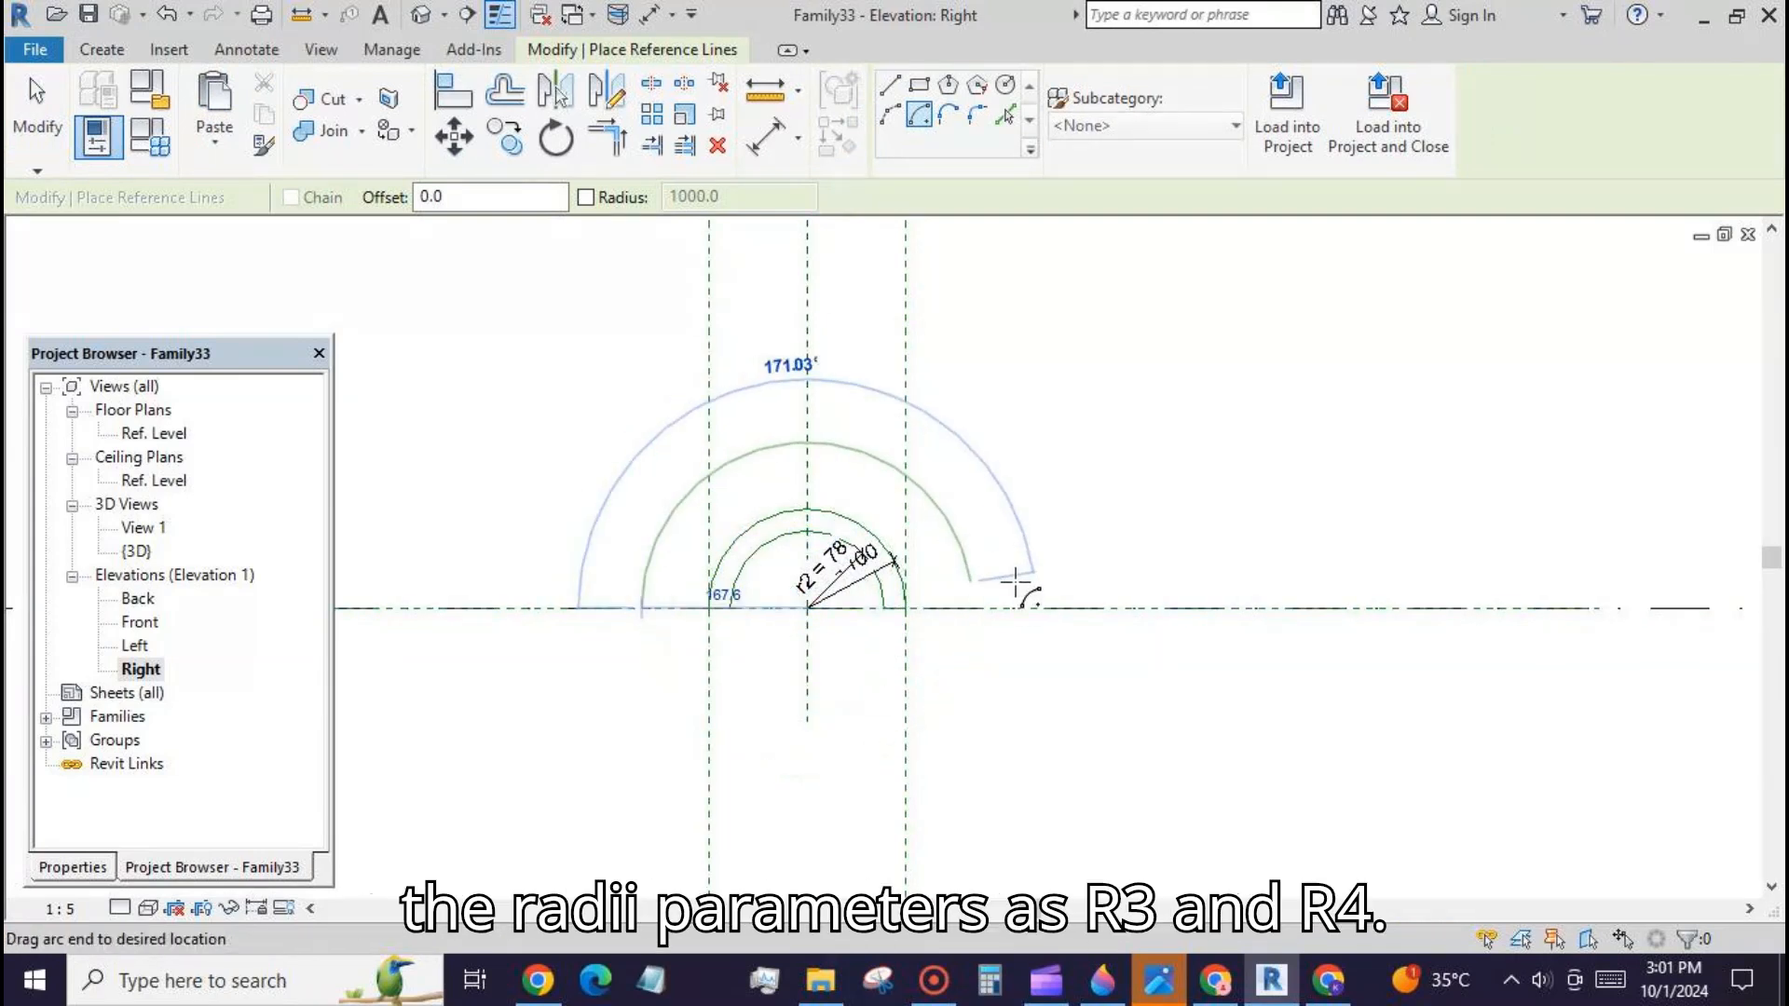
{"action": "left_click", "coordinate": [972, 610]}
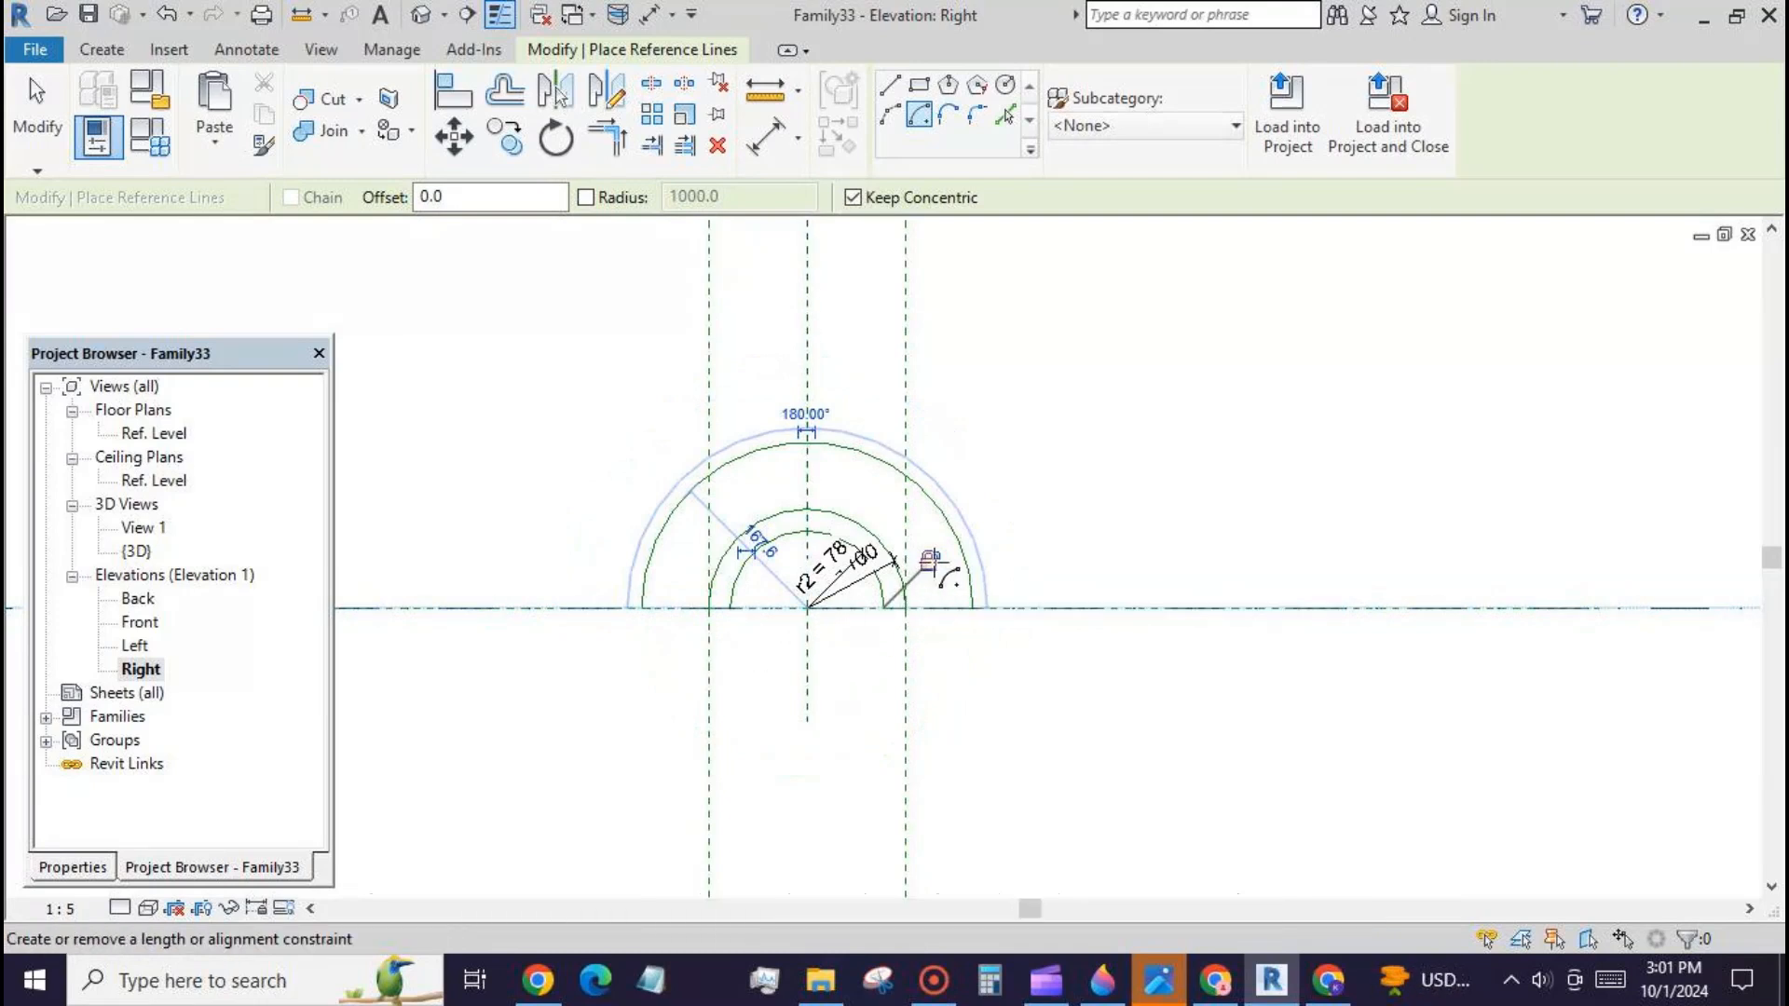
{"action": "key", "text": "Tab"}
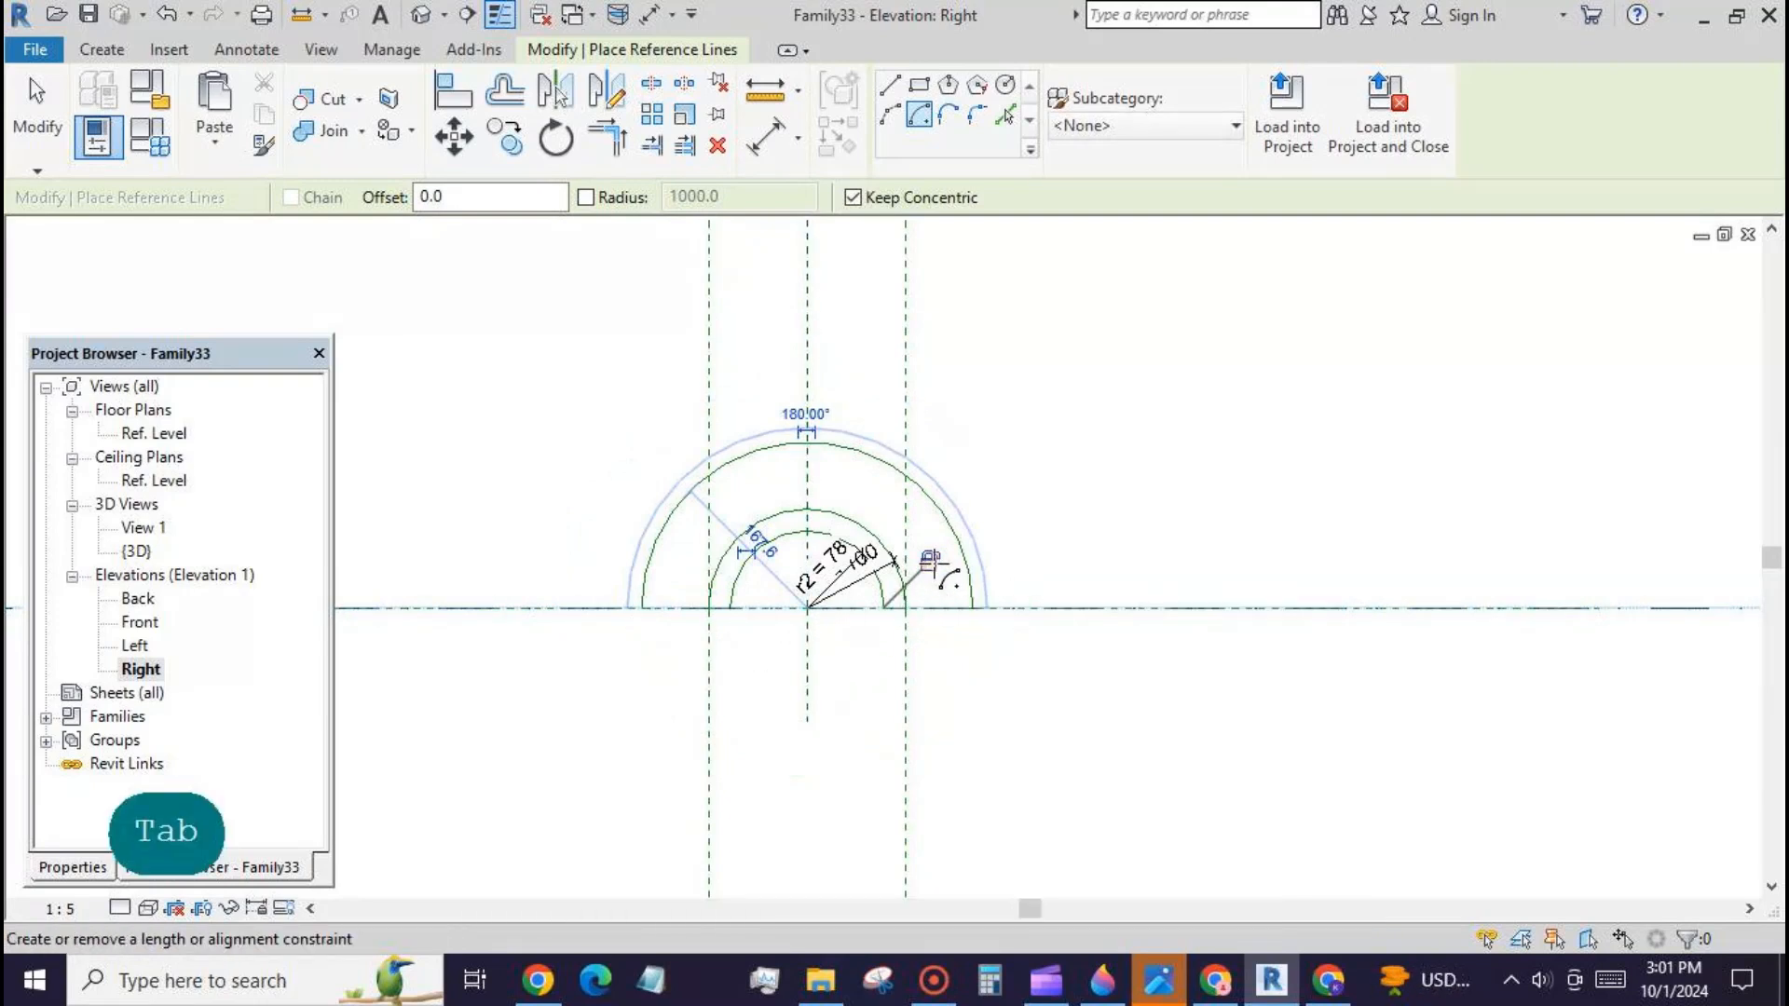
Step: Draw a second concentric 180° reference line arc with a radius of about 190 and finish placing reference lines
{"action": "left_click", "coordinate": [807, 607]}
{"action": "left_click", "coordinate": [618, 607]}
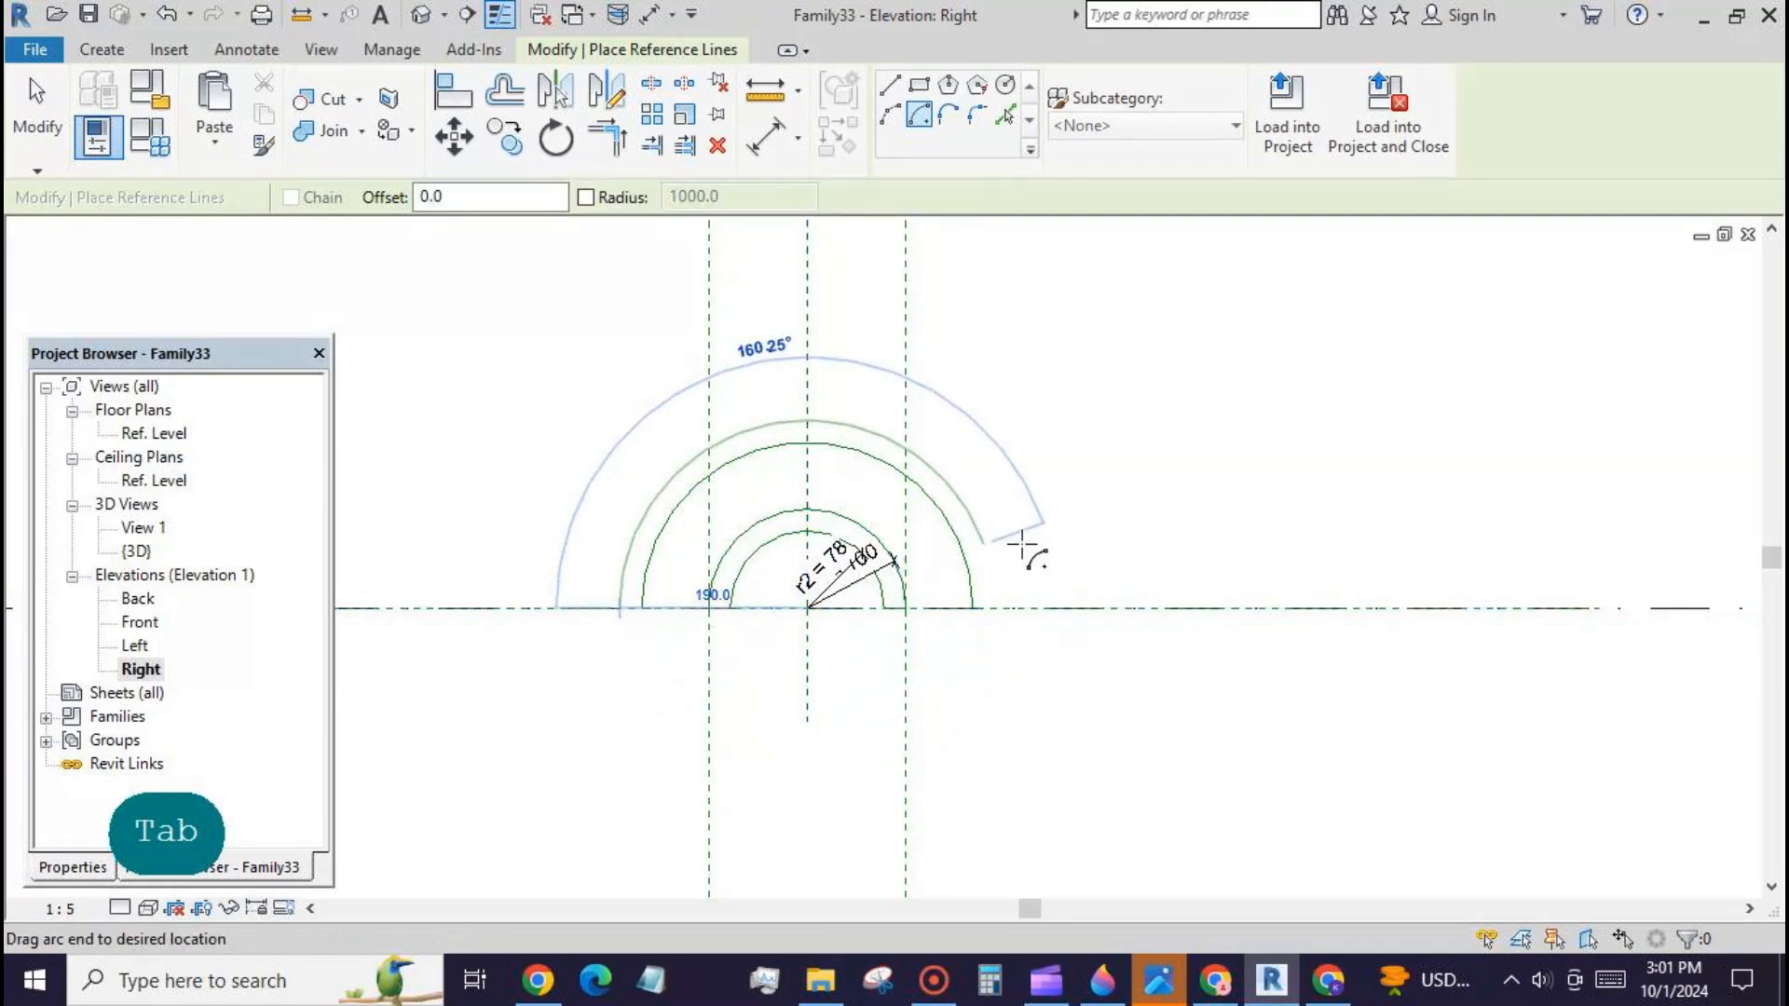
{"action": "left_click", "coordinate": [1016, 607]}
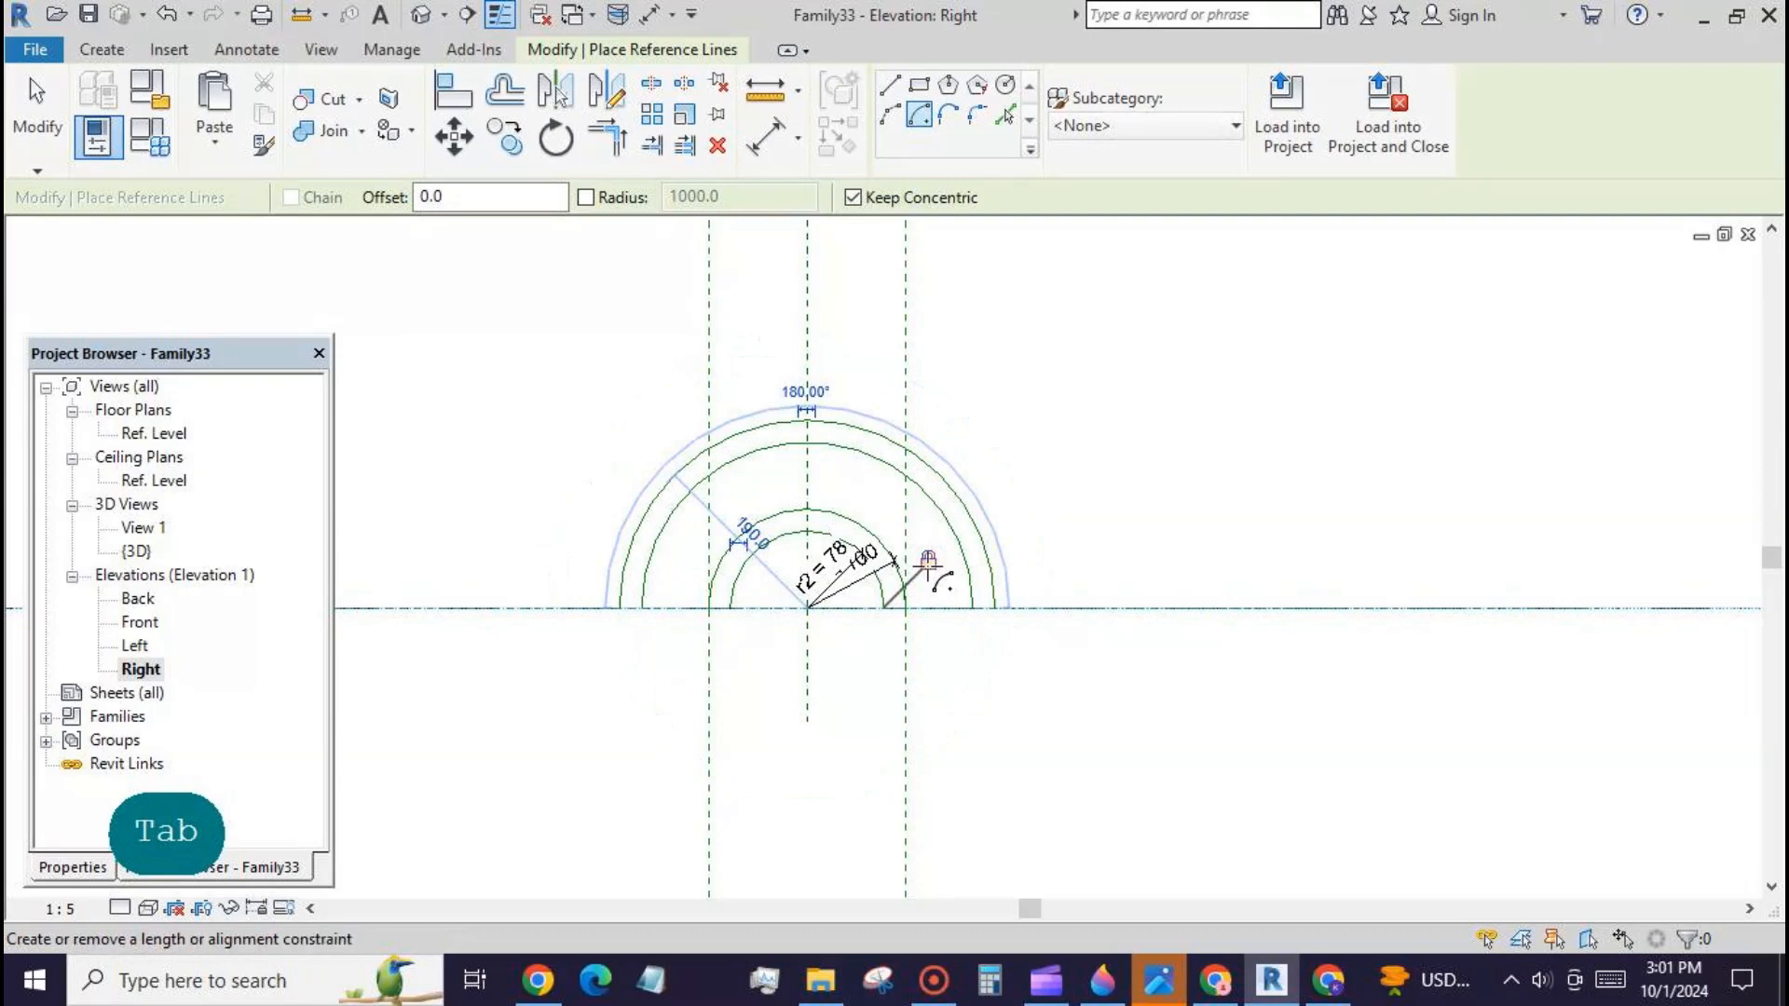
{"action": "left_click", "coordinate": [37, 107]}
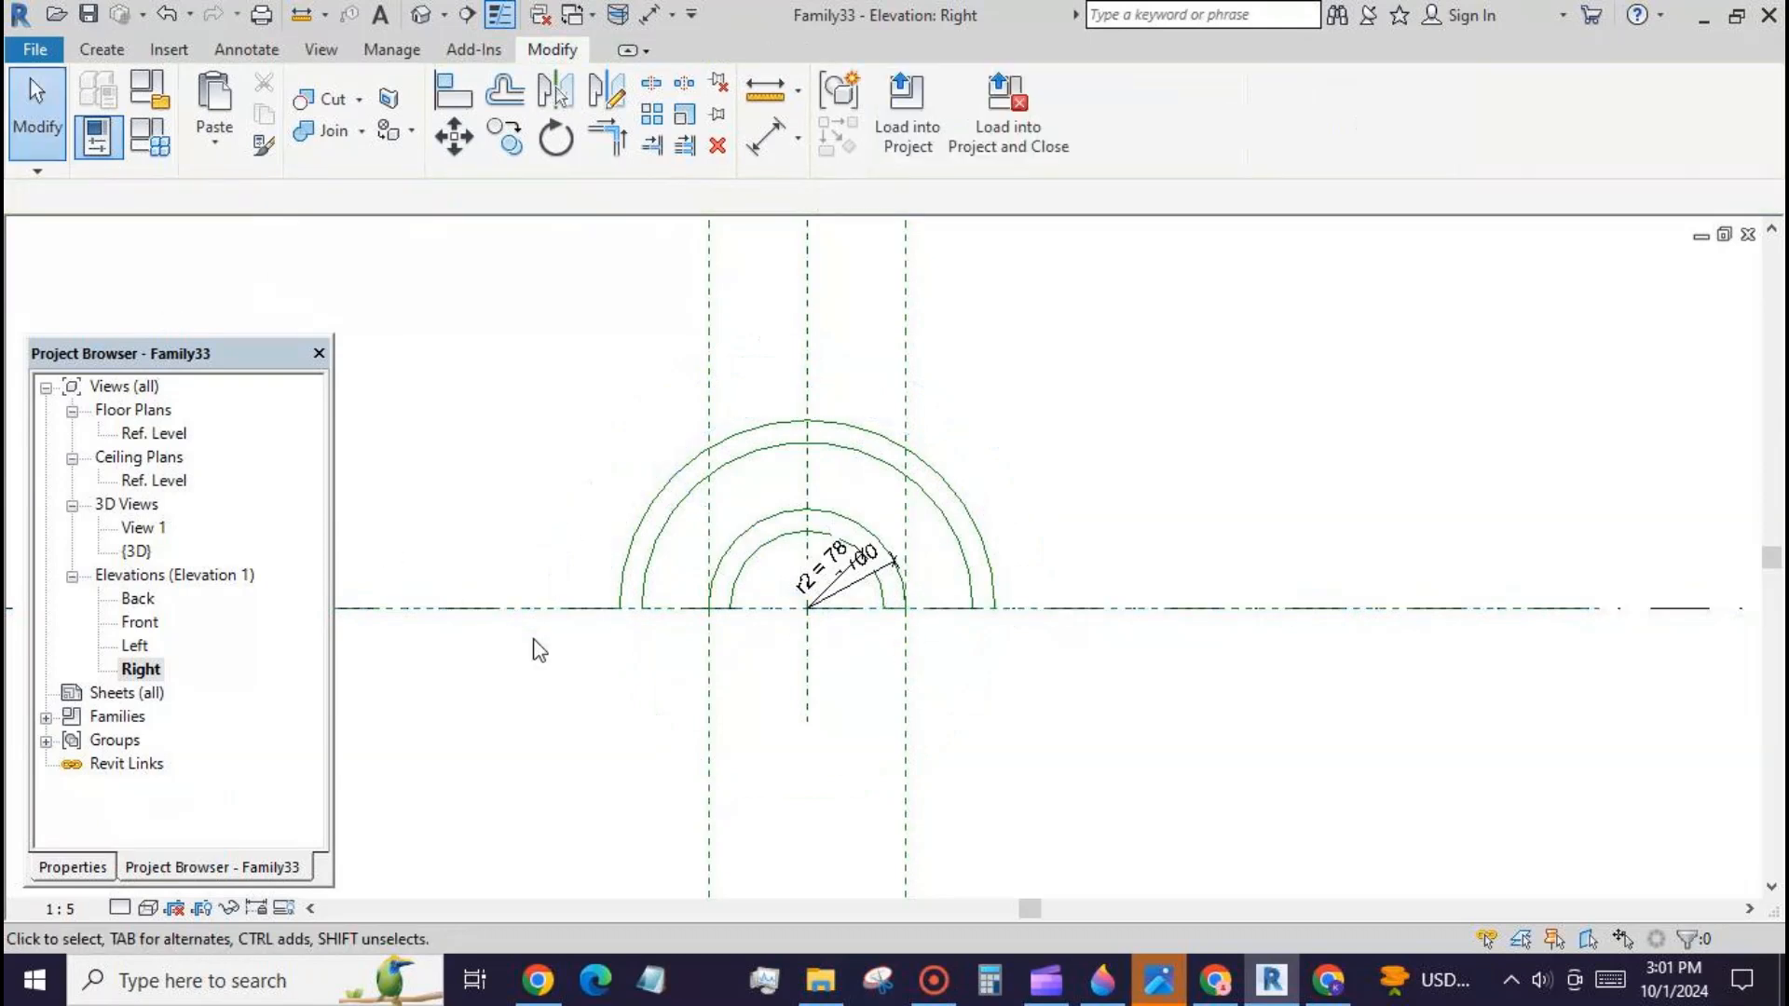
Step: Make the radius dimensions of both new arcs permanent and move the outer one clear of the inner one
{"action": "scroll", "coordinate": [674, 652], "scroll_direction": "up", "scroll_amount": 2}
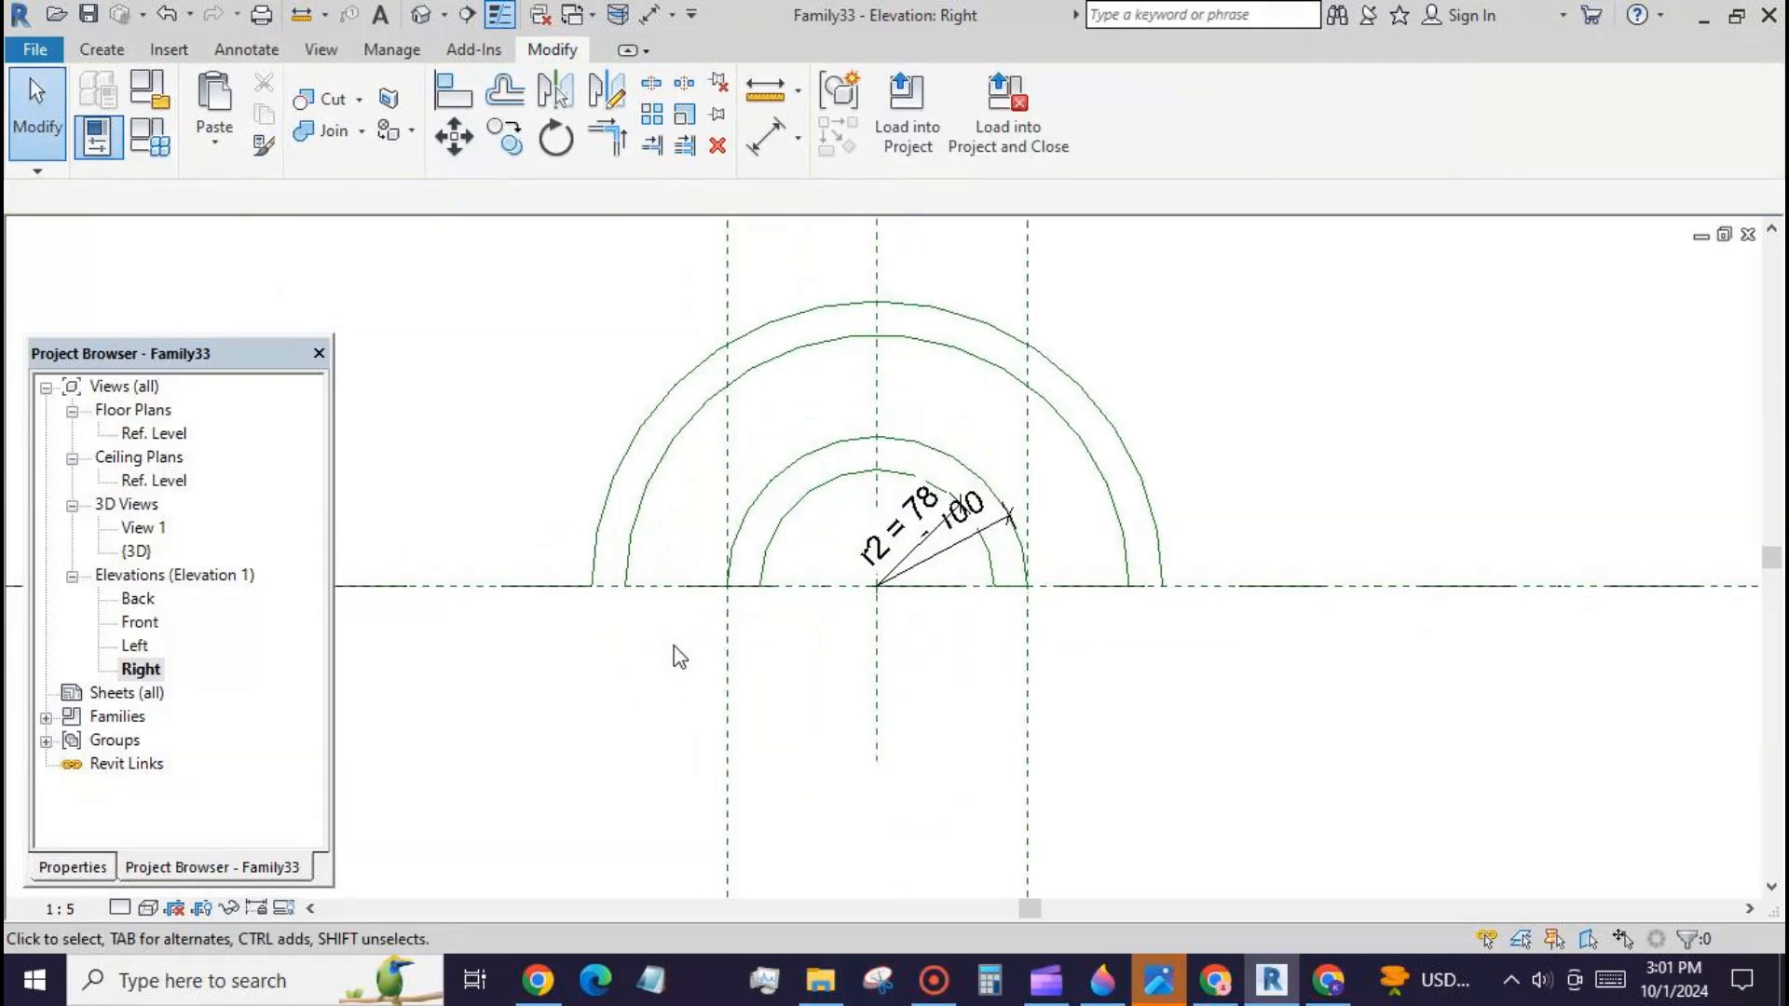
{"action": "left_click", "coordinate": [650, 543]}
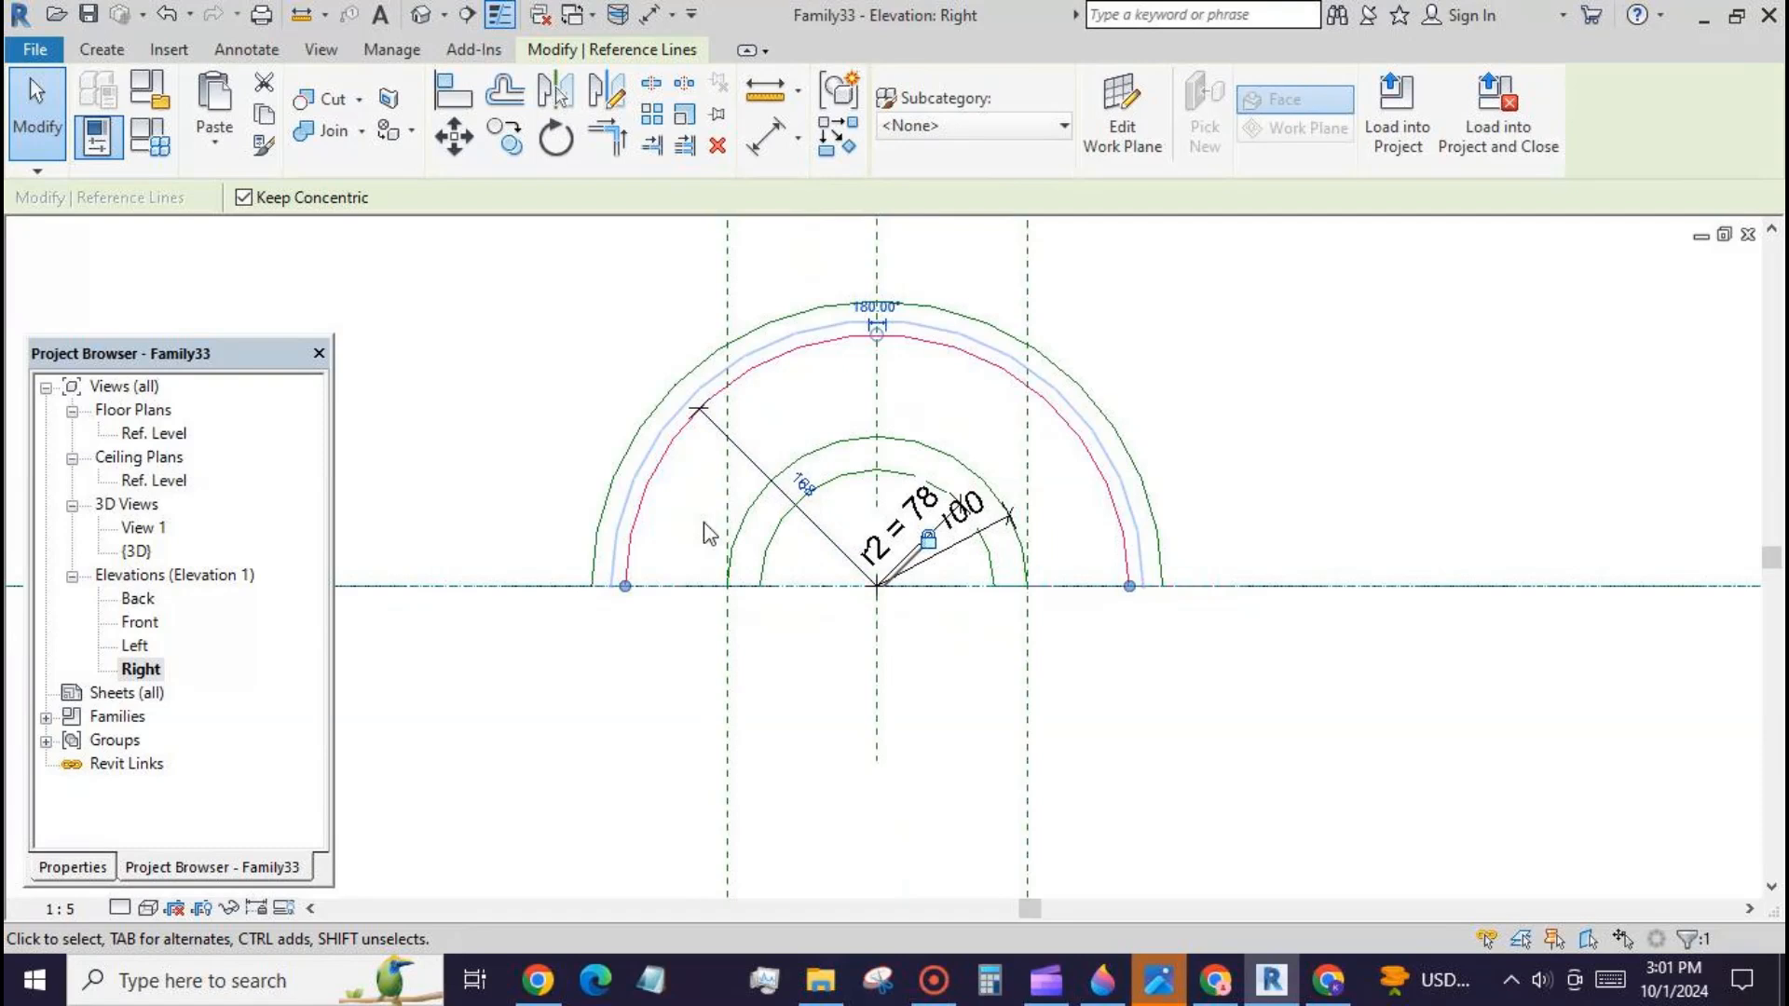
{"action": "left_click", "coordinate": [683, 476]}
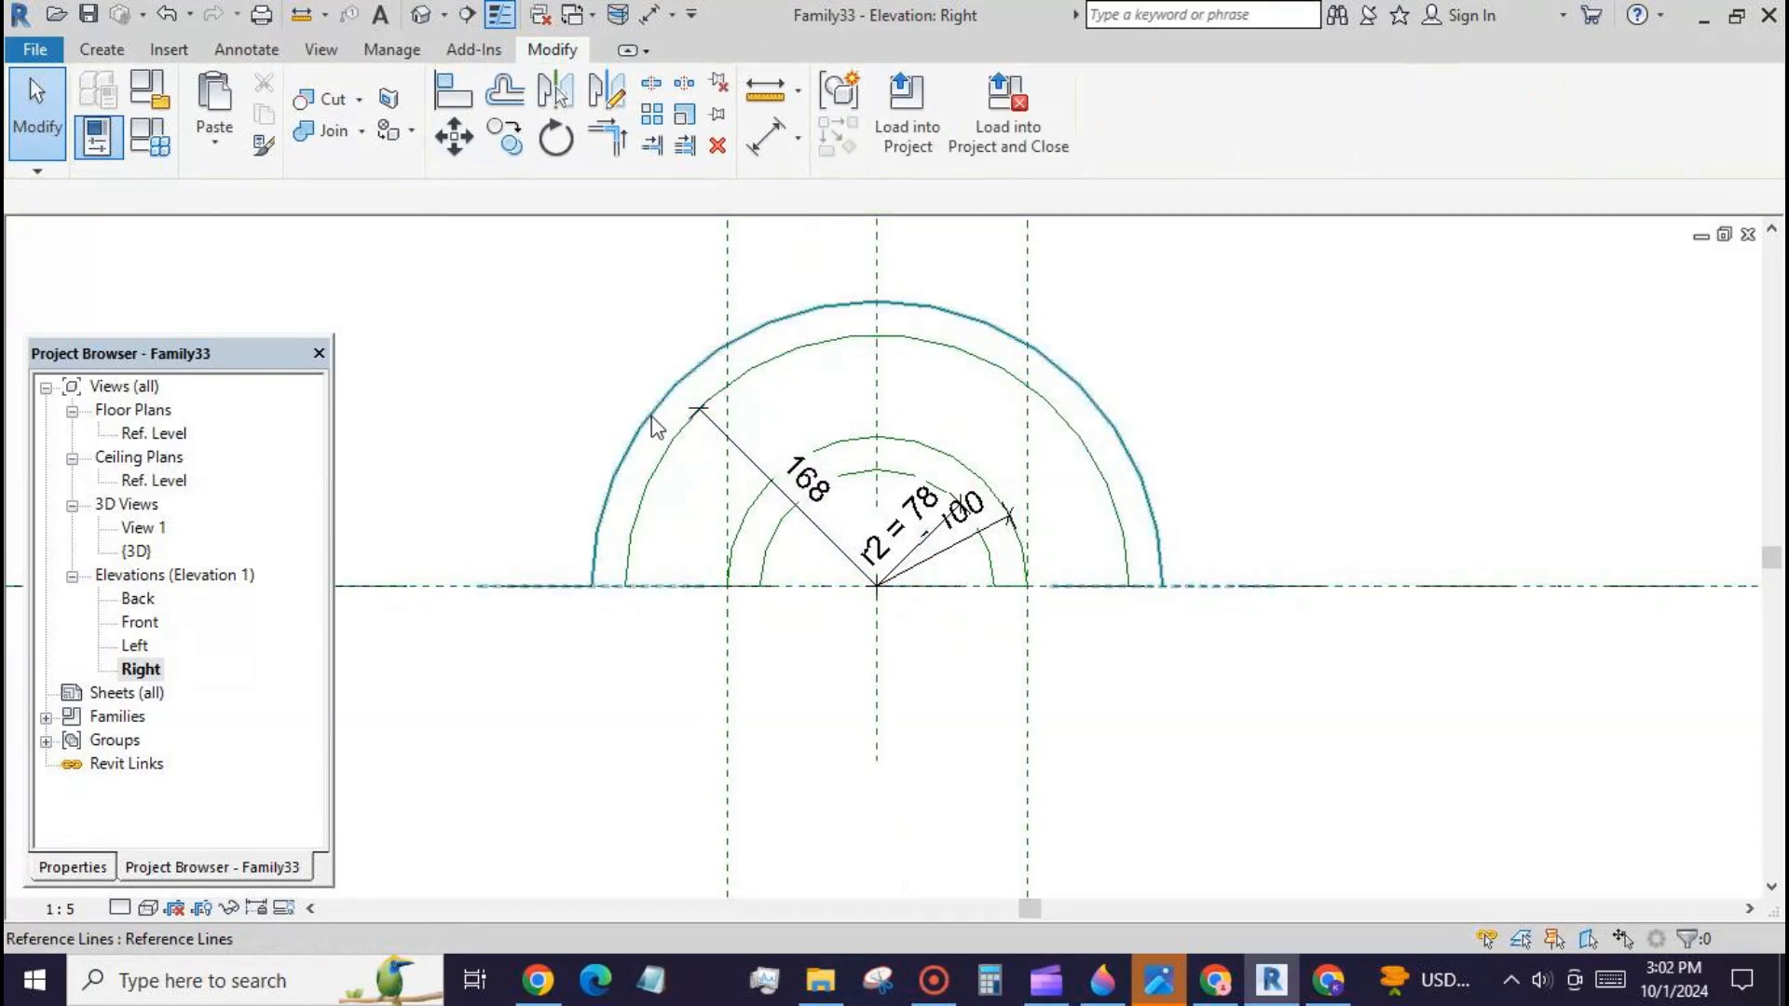
{"action": "left_click", "coordinate": [658, 484]}
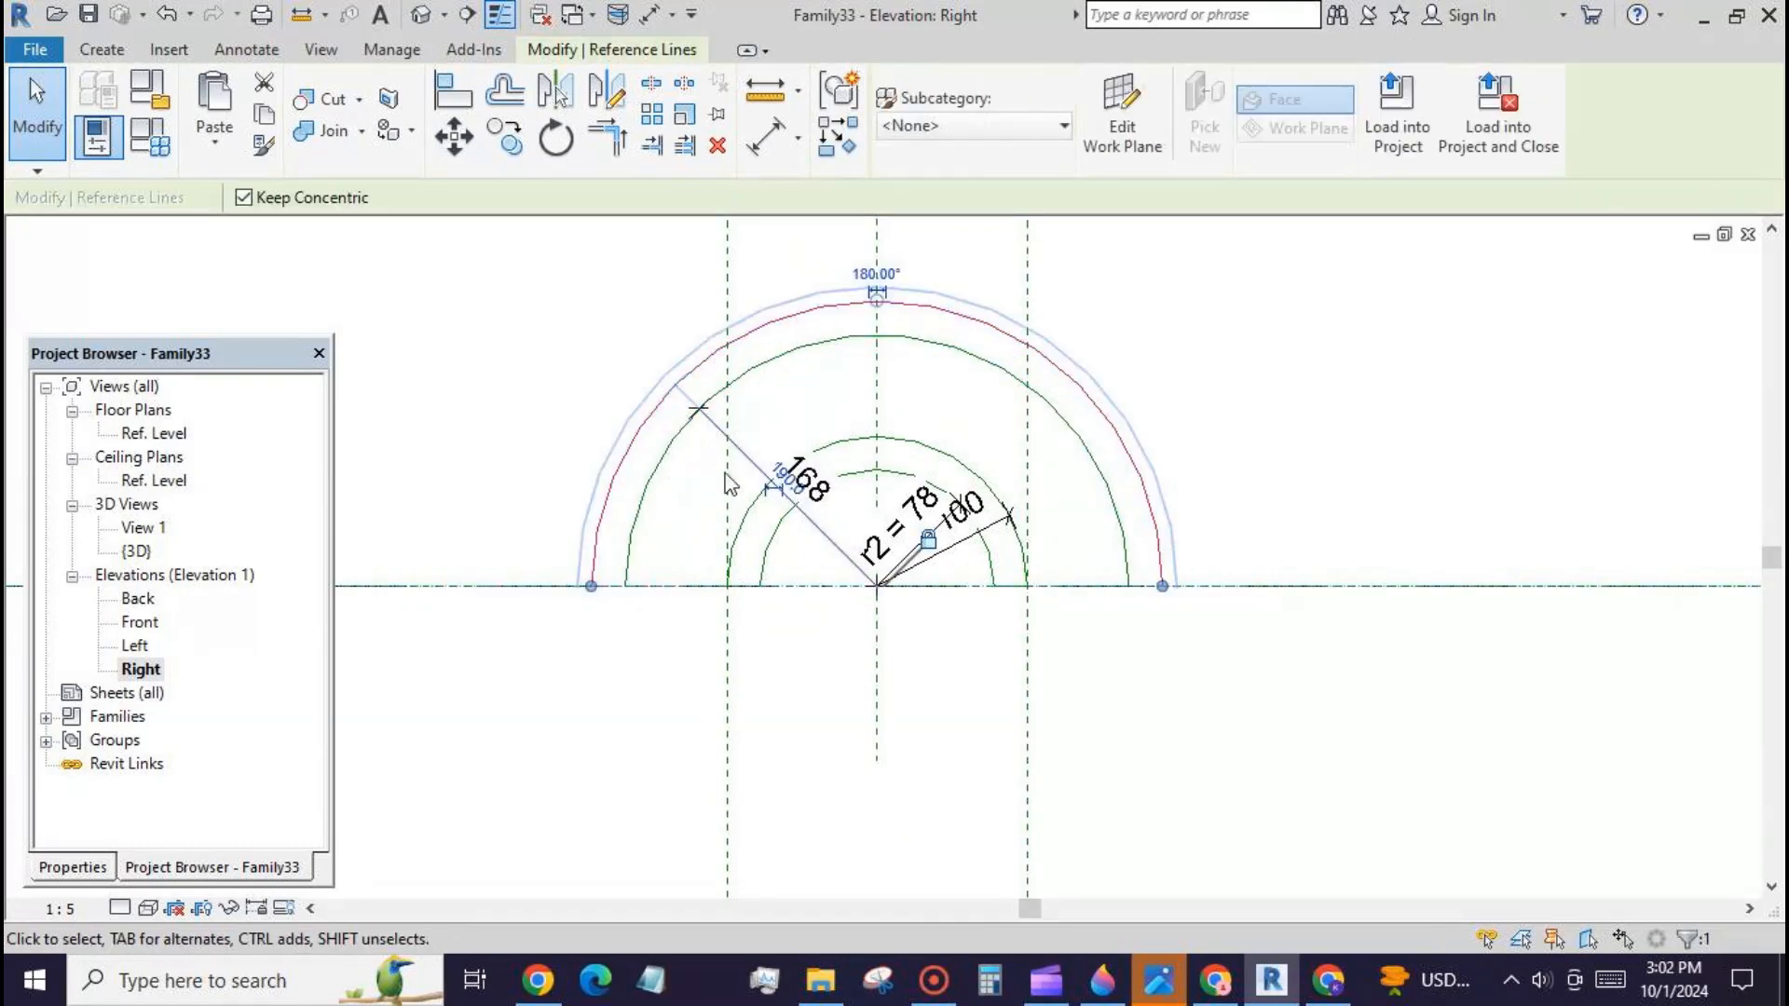
{"action": "left_click", "coordinate": [678, 386]}
{"action": "left_click_drag", "start_coordinate": [677, 386], "coordinate": [624, 457]}
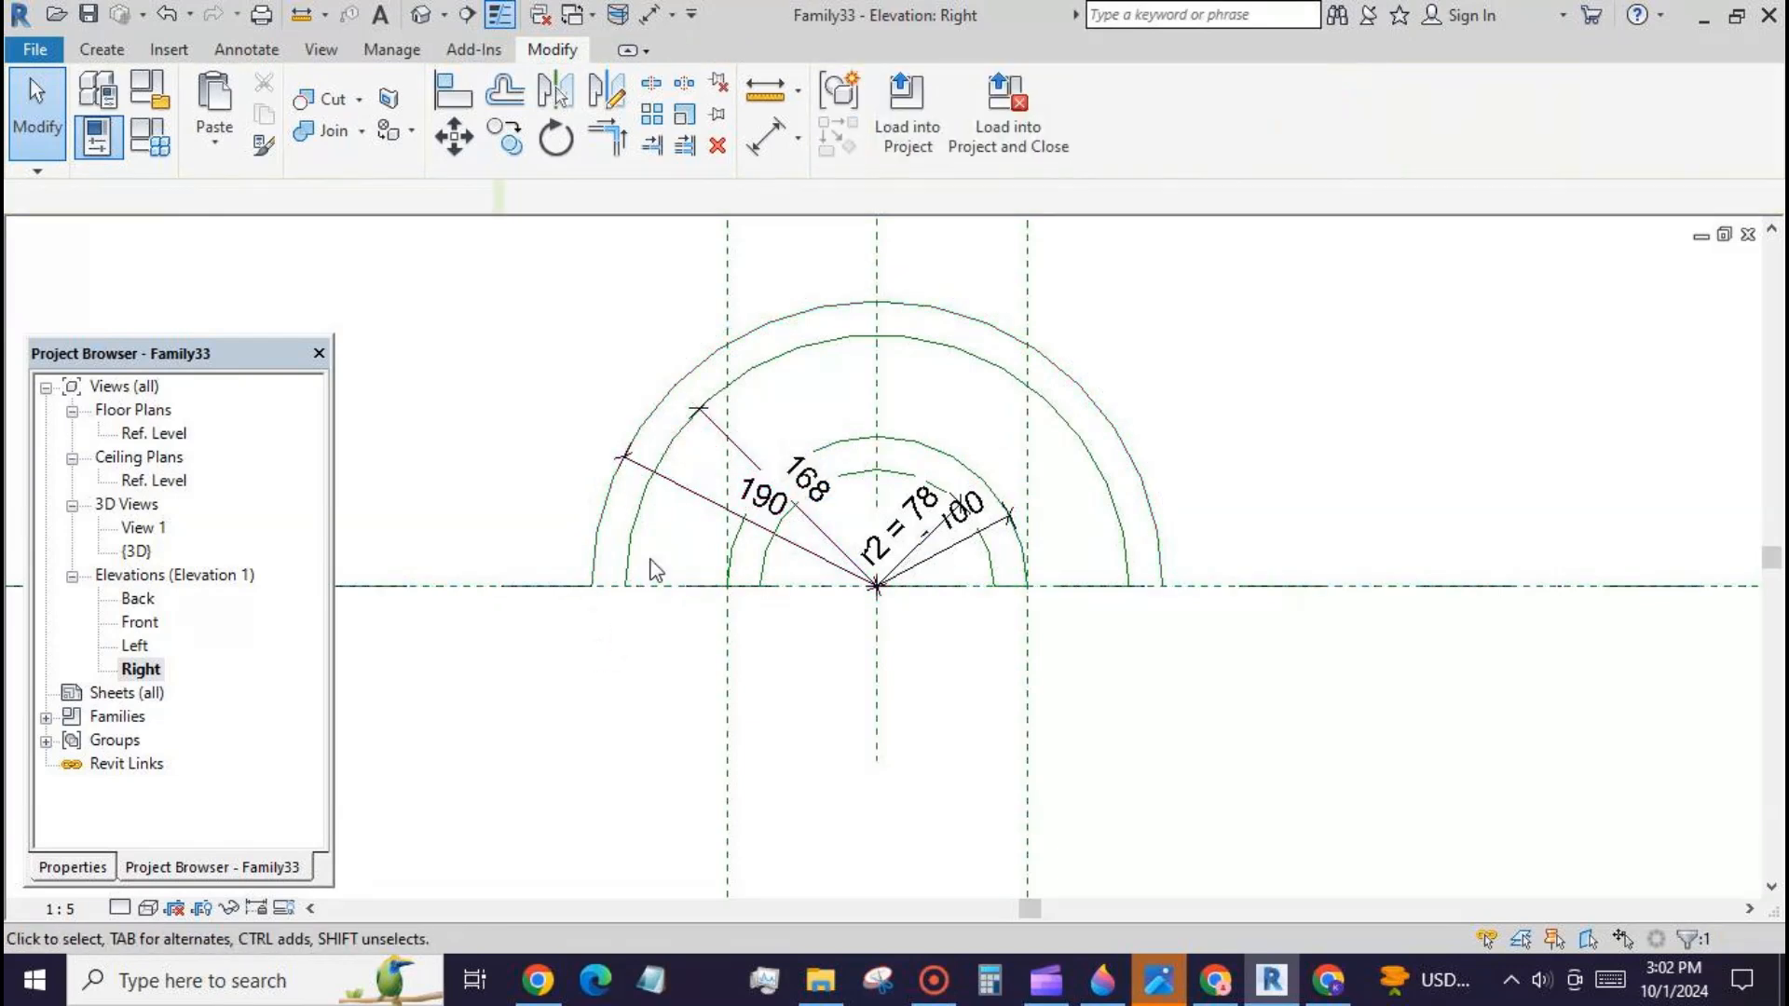
Step: Label the new outer arc's radius with a new type parameter r3 and the inner one's with r4
{"action": "left_click", "coordinate": [1154, 109]}
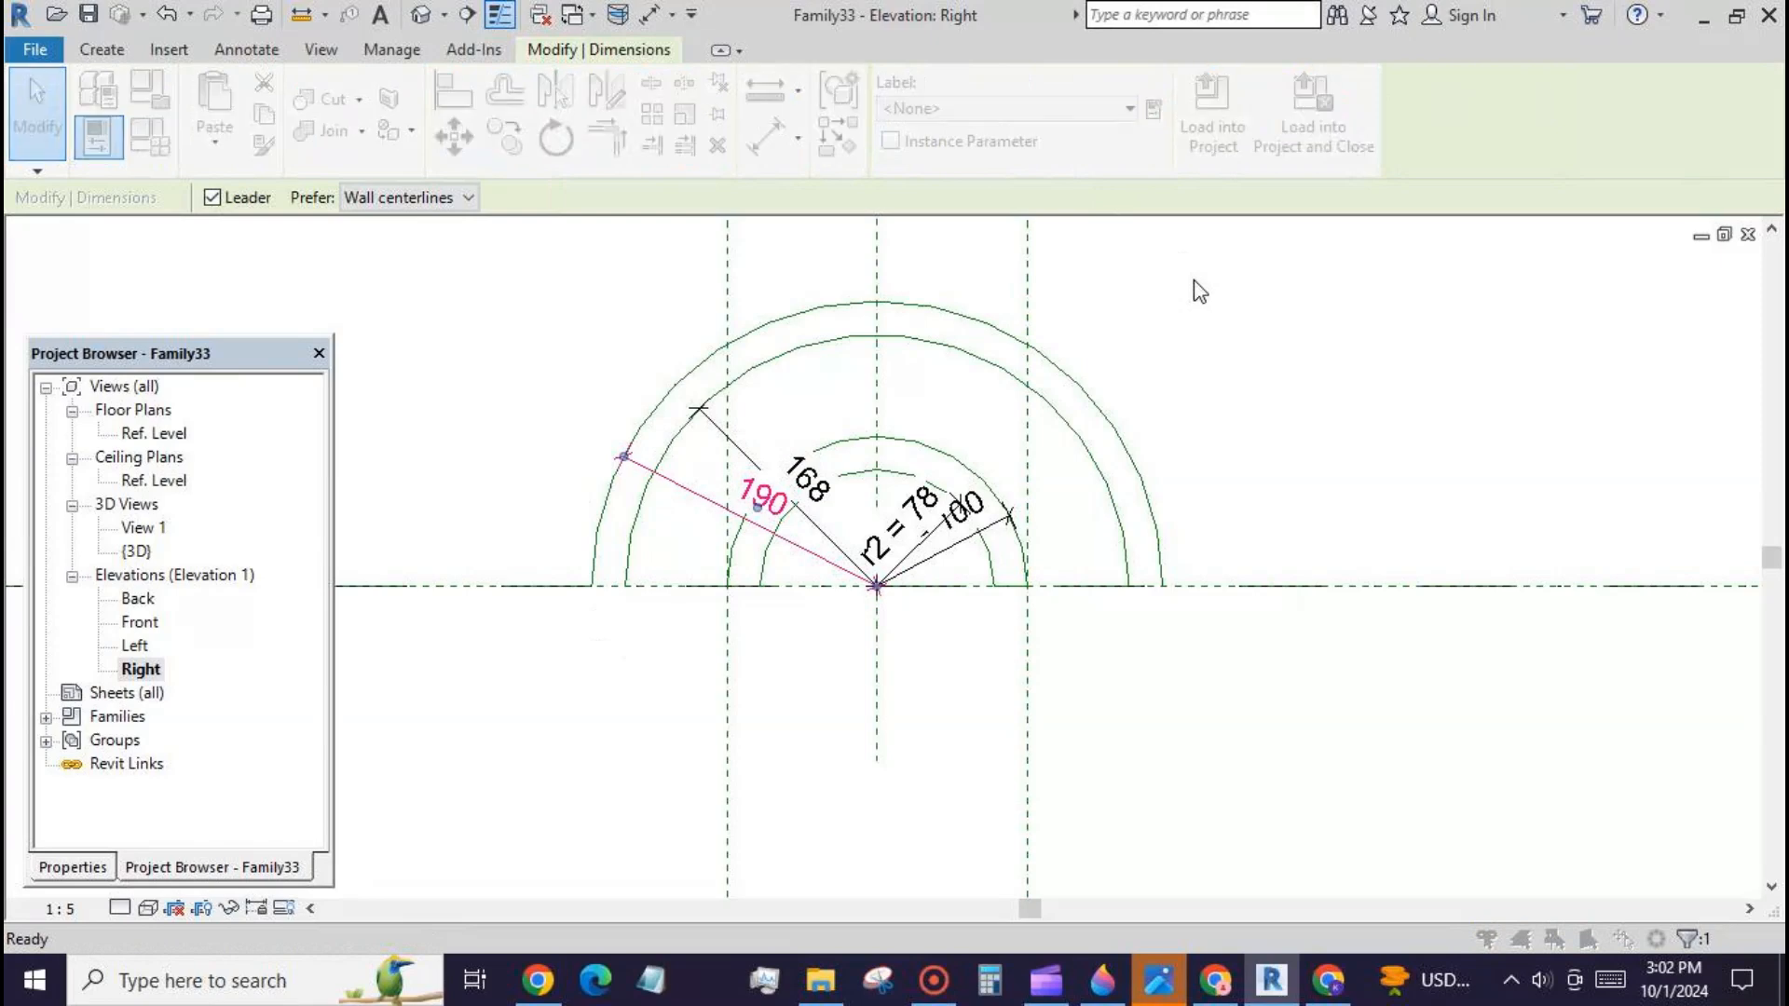
{"action": "type", "text": "r3"}
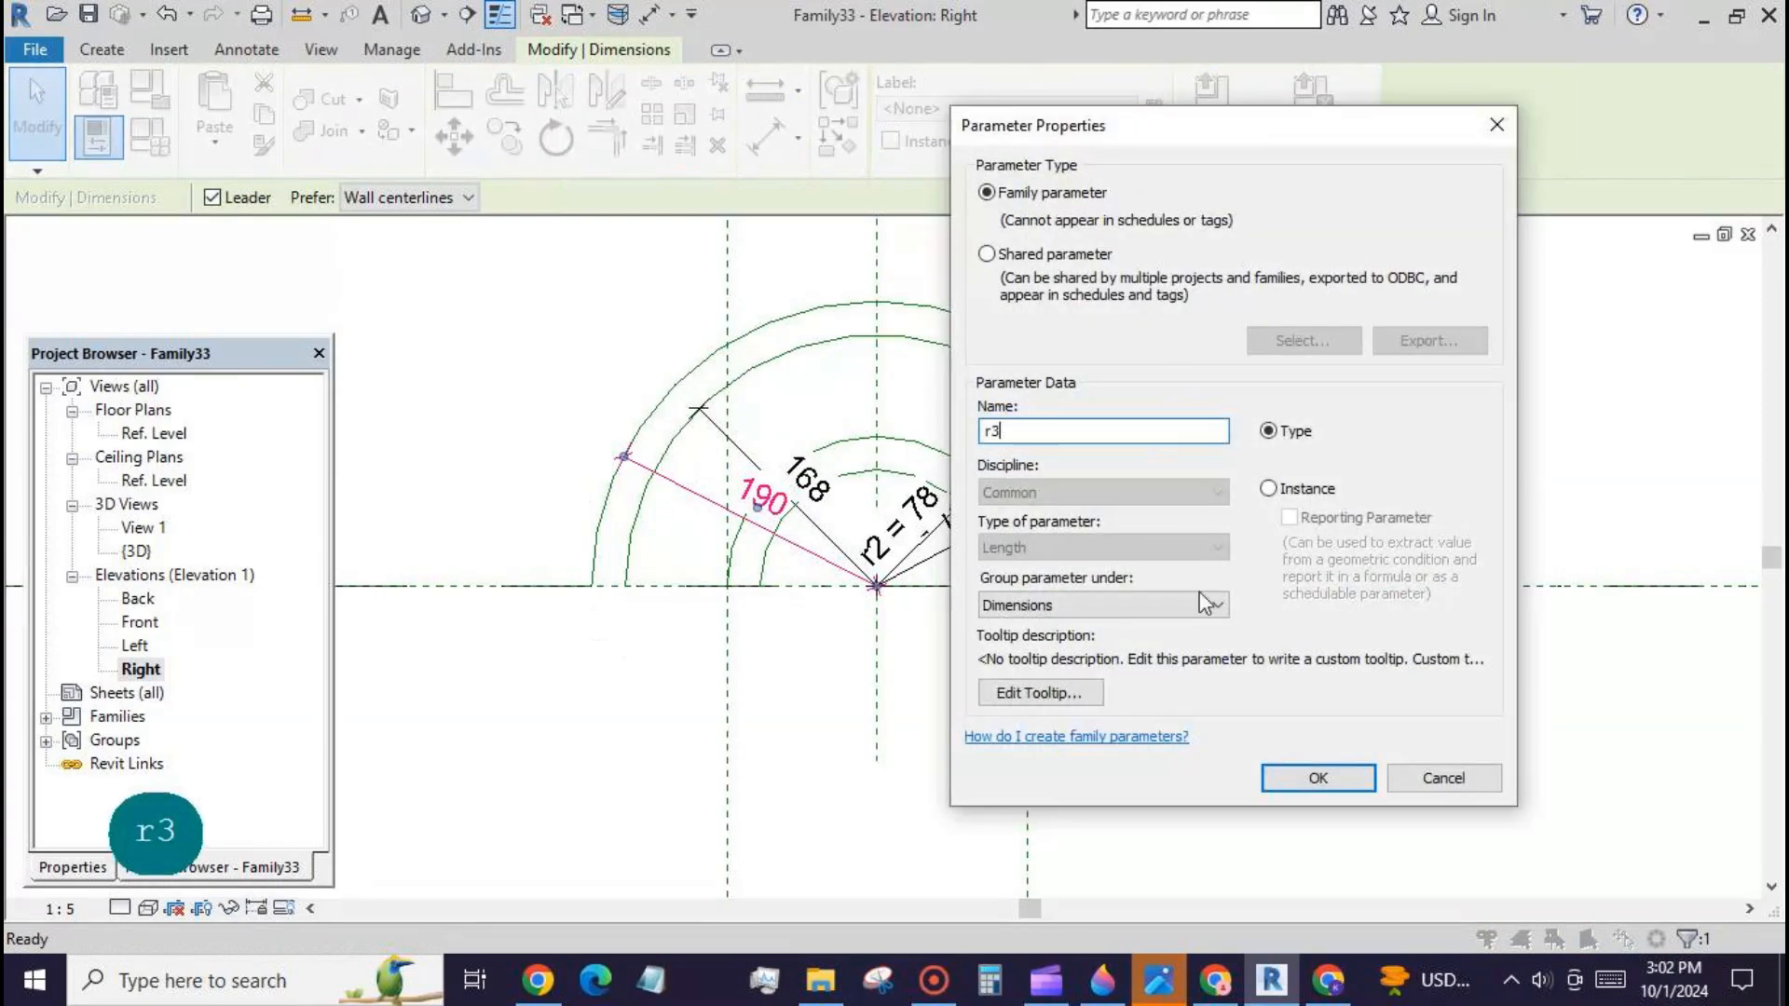
{"action": "left_click", "coordinate": [1318, 779]}
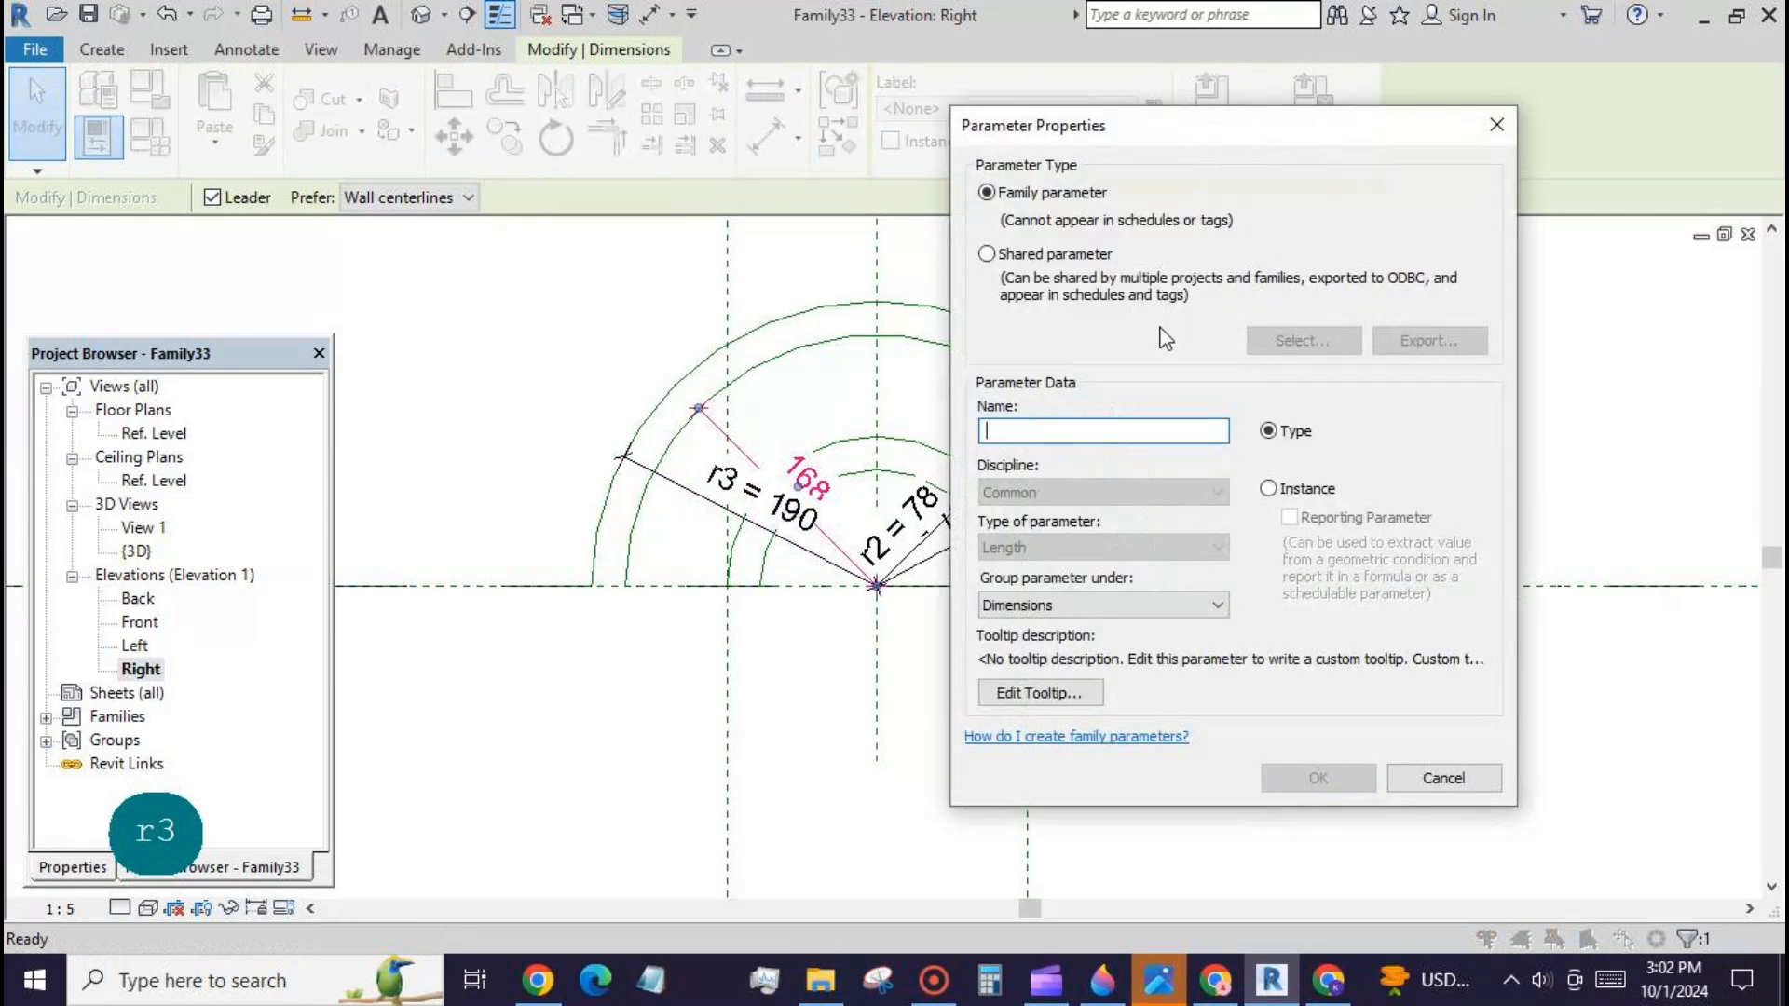
{"action": "type", "text": "r4"}
{"action": "left_click", "coordinate": [1296, 775]}
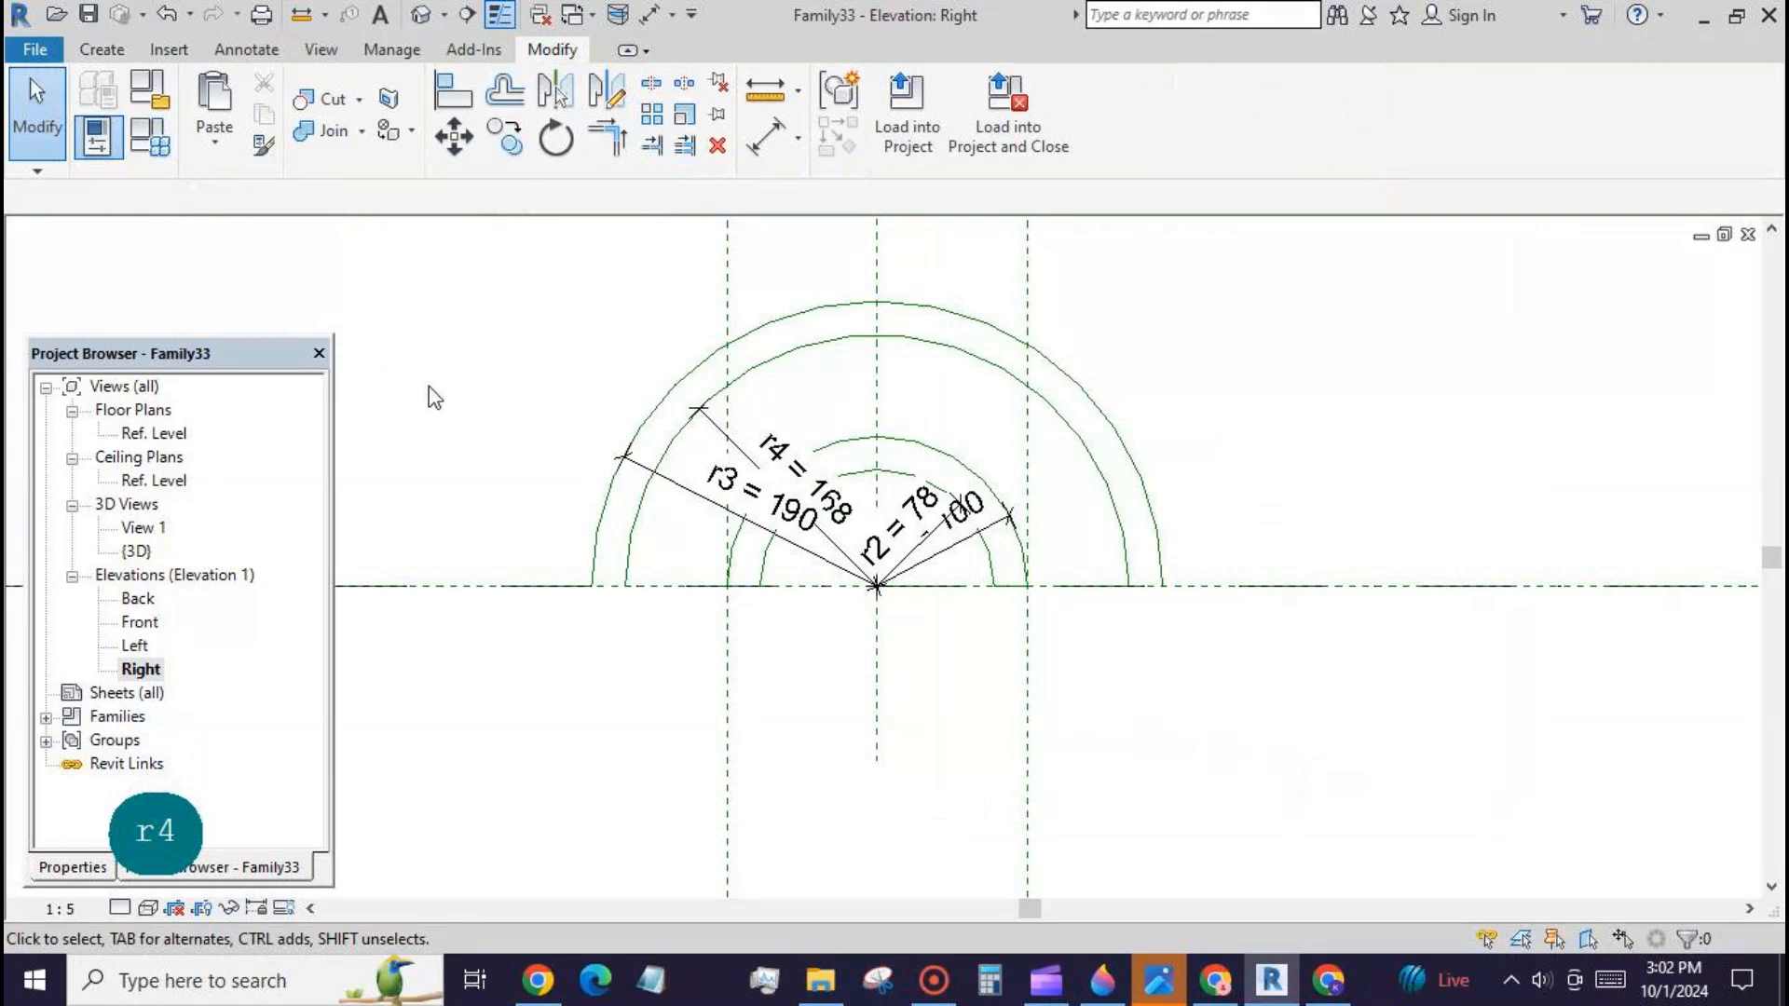
Step: Turn on Center Mark Visible for the two new outer reference arcs
{"action": "left_click_drag", "start_coordinate": [653, 531], "coordinate": [541, 424]}
{"action": "left_click", "coordinate": [74, 869]}
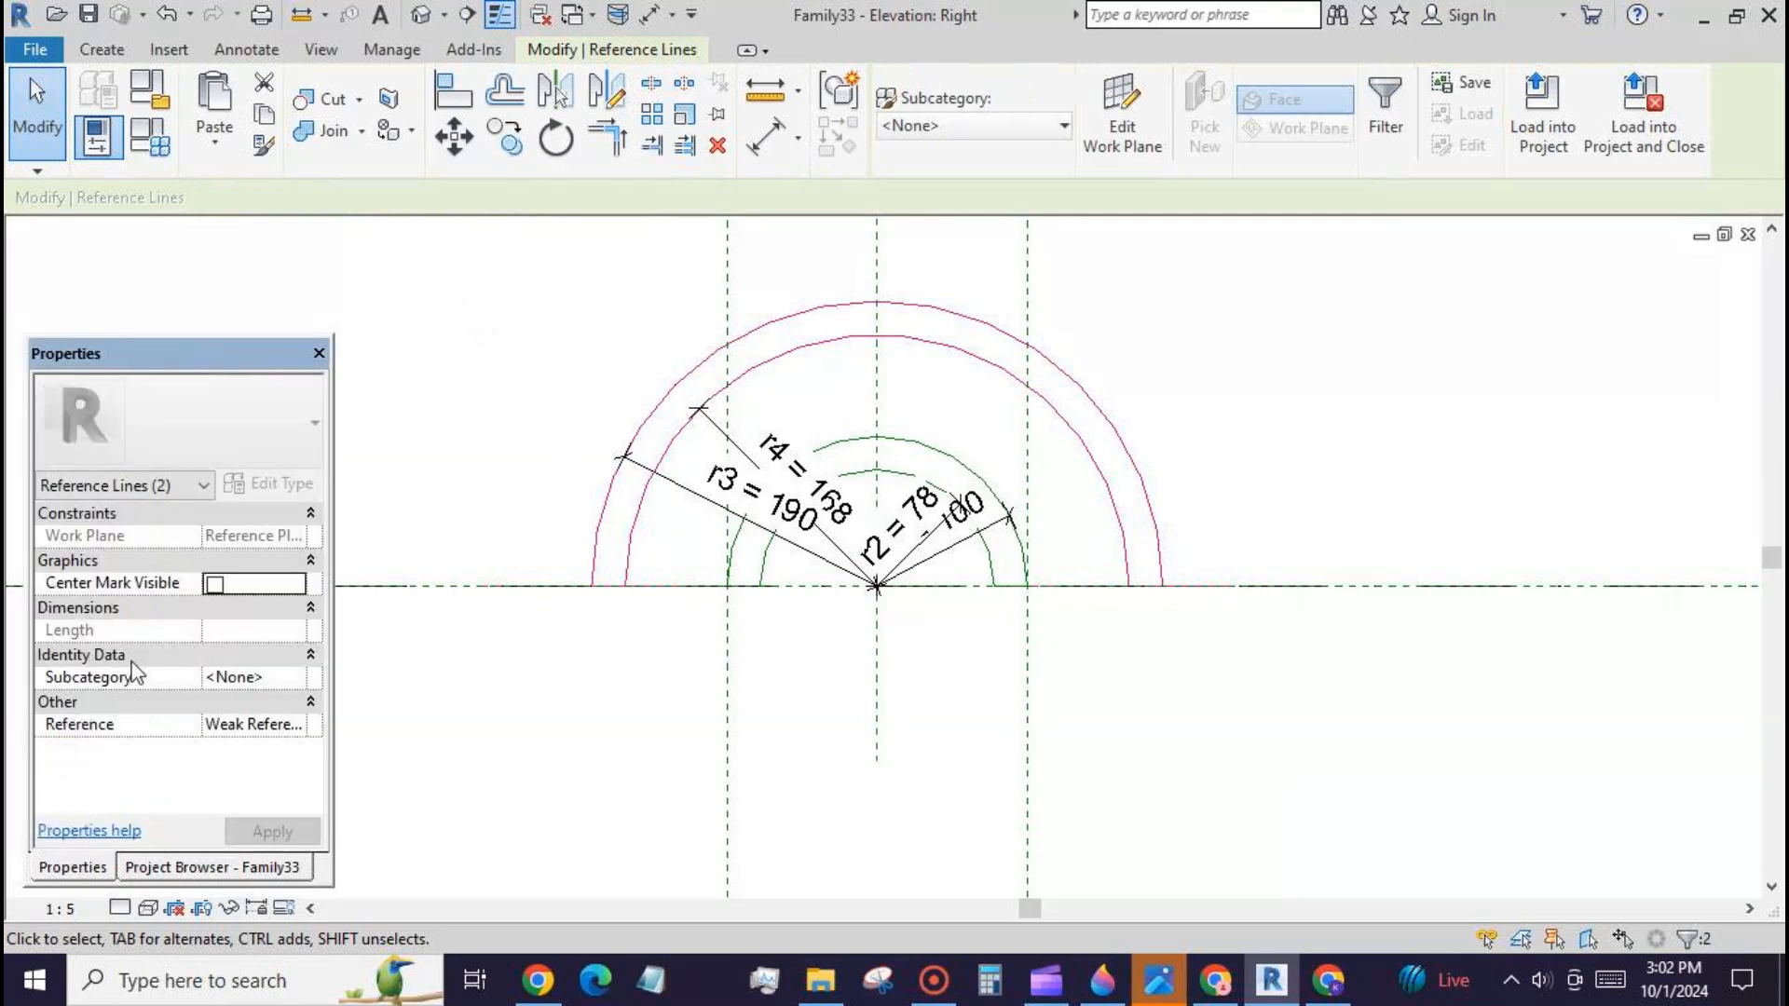
{"action": "left_click", "coordinate": [607, 313]}
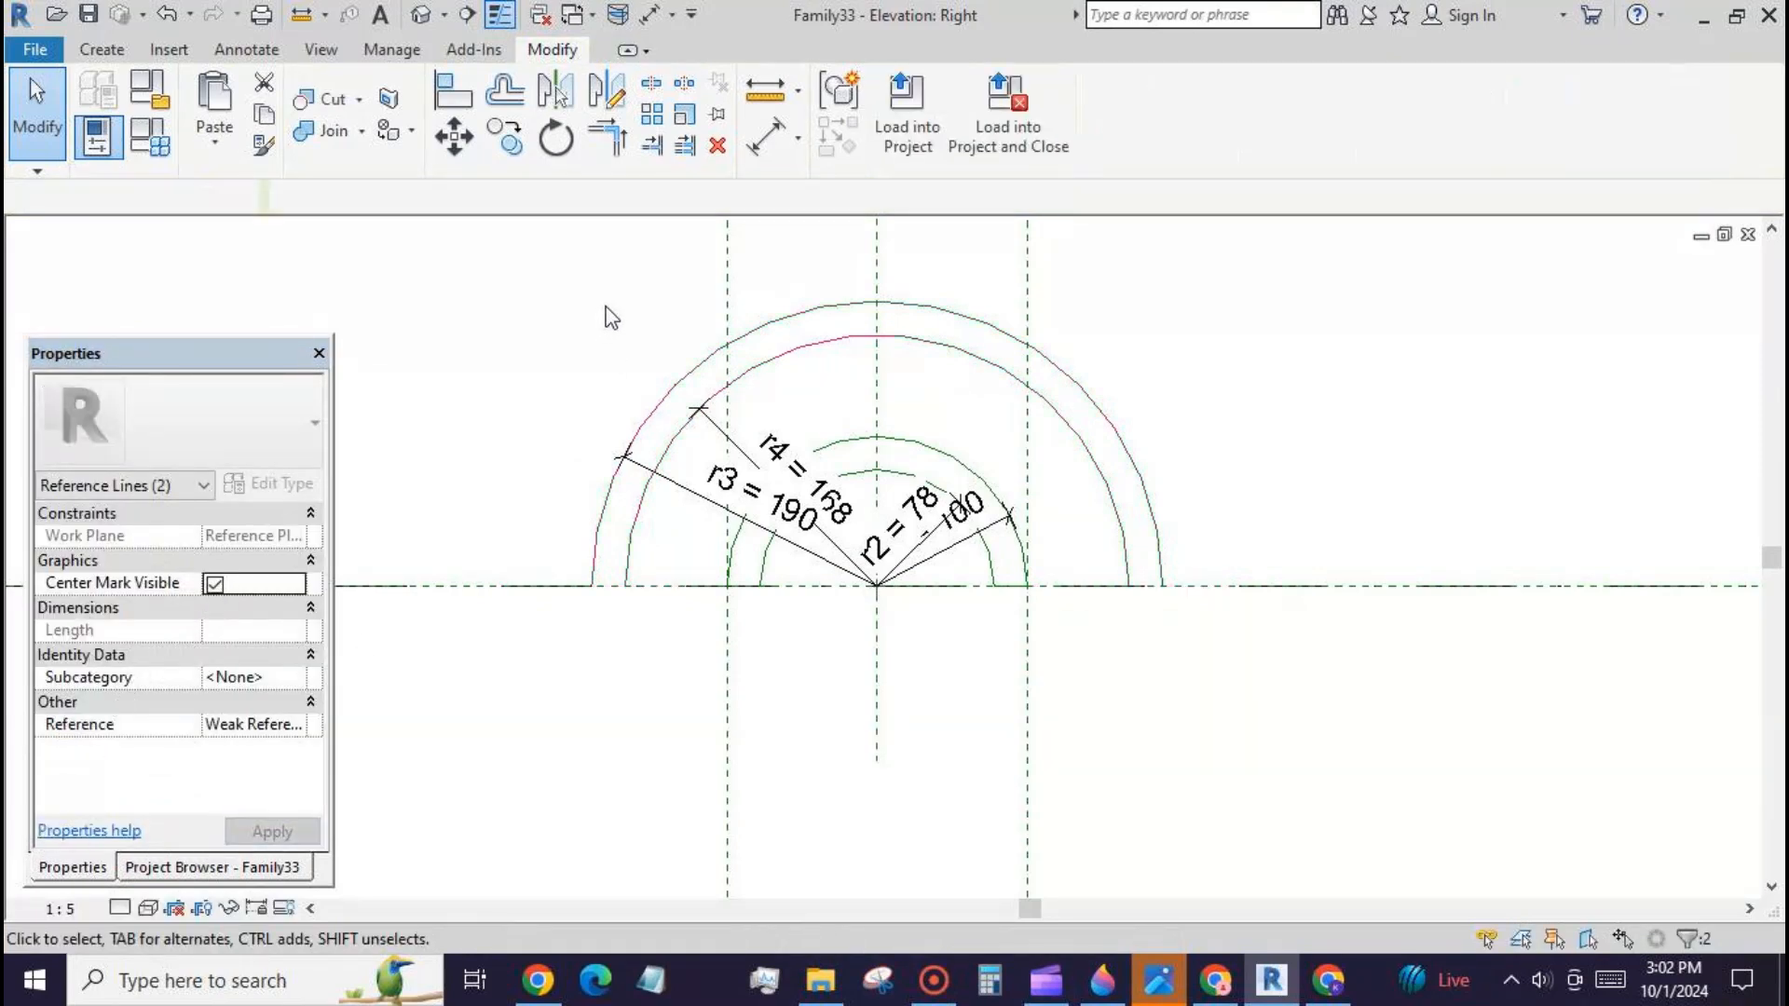
Step: Align the centre of one new outer arc to the vertical and horizontal reference planes and lock both alignments
{"action": "left_click", "coordinate": [453, 91]}
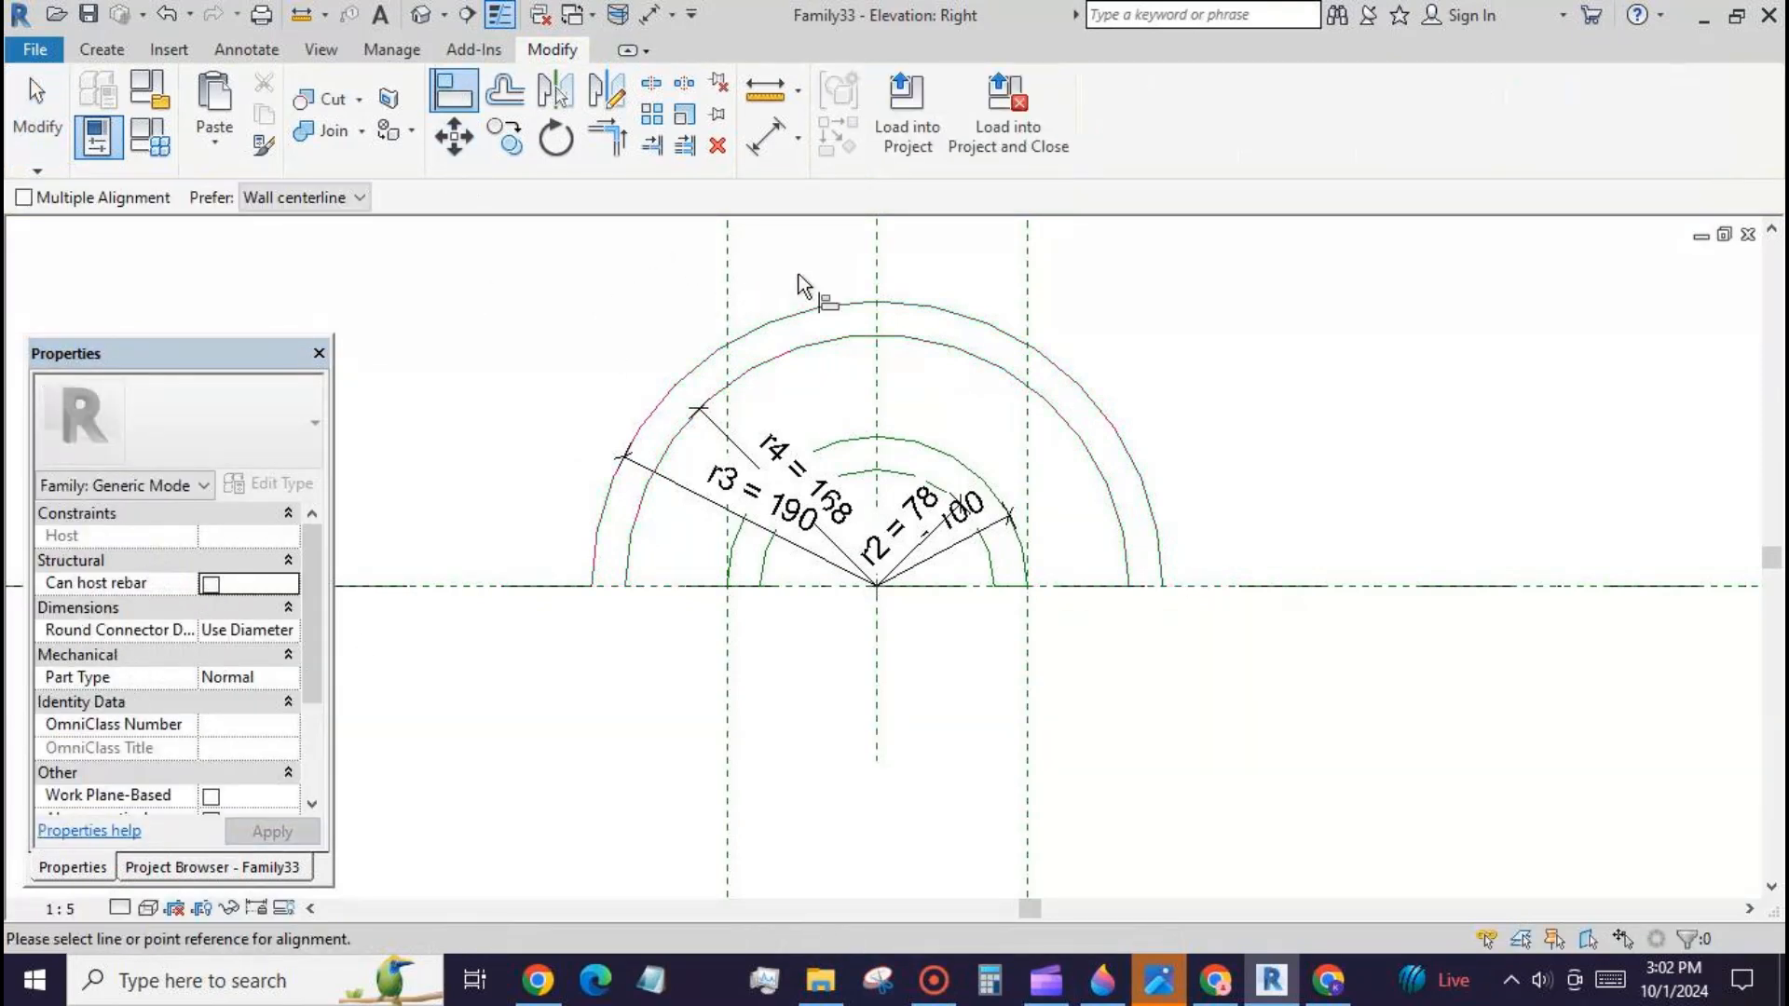
{"action": "left_click", "coordinate": [877, 272]}
{"action": "left_click", "coordinate": [874, 590]}
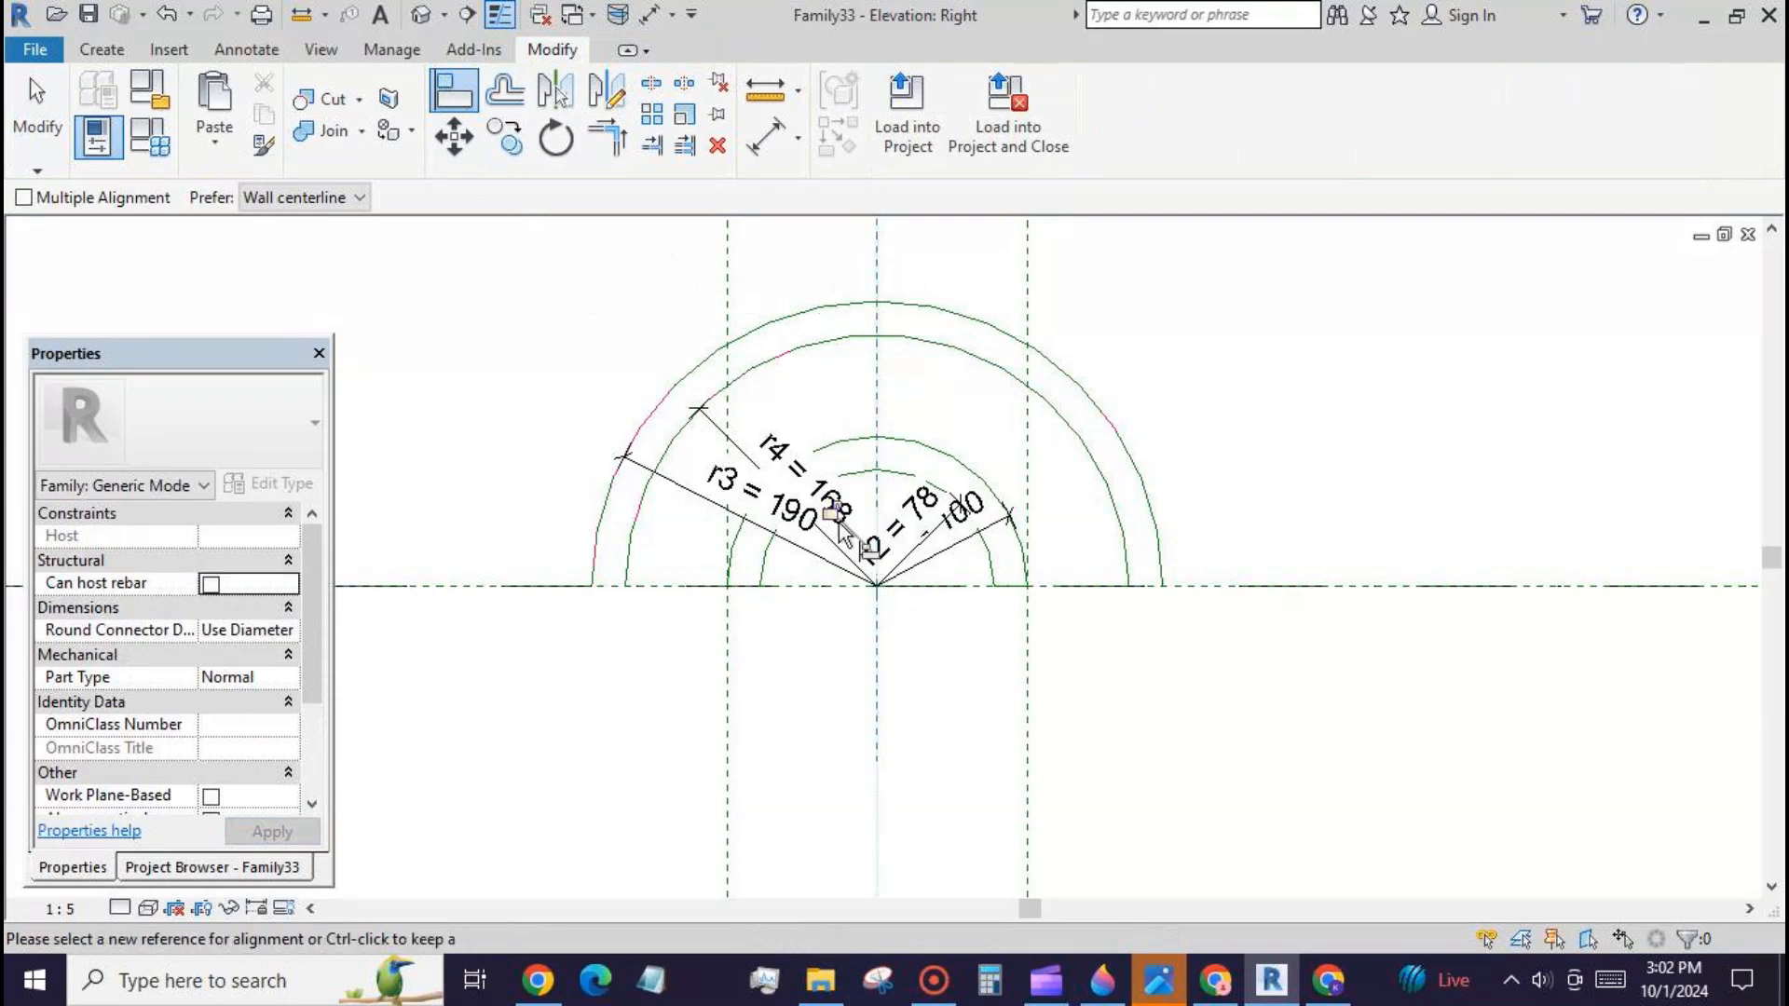
{"action": "key", "text": "Tab"}
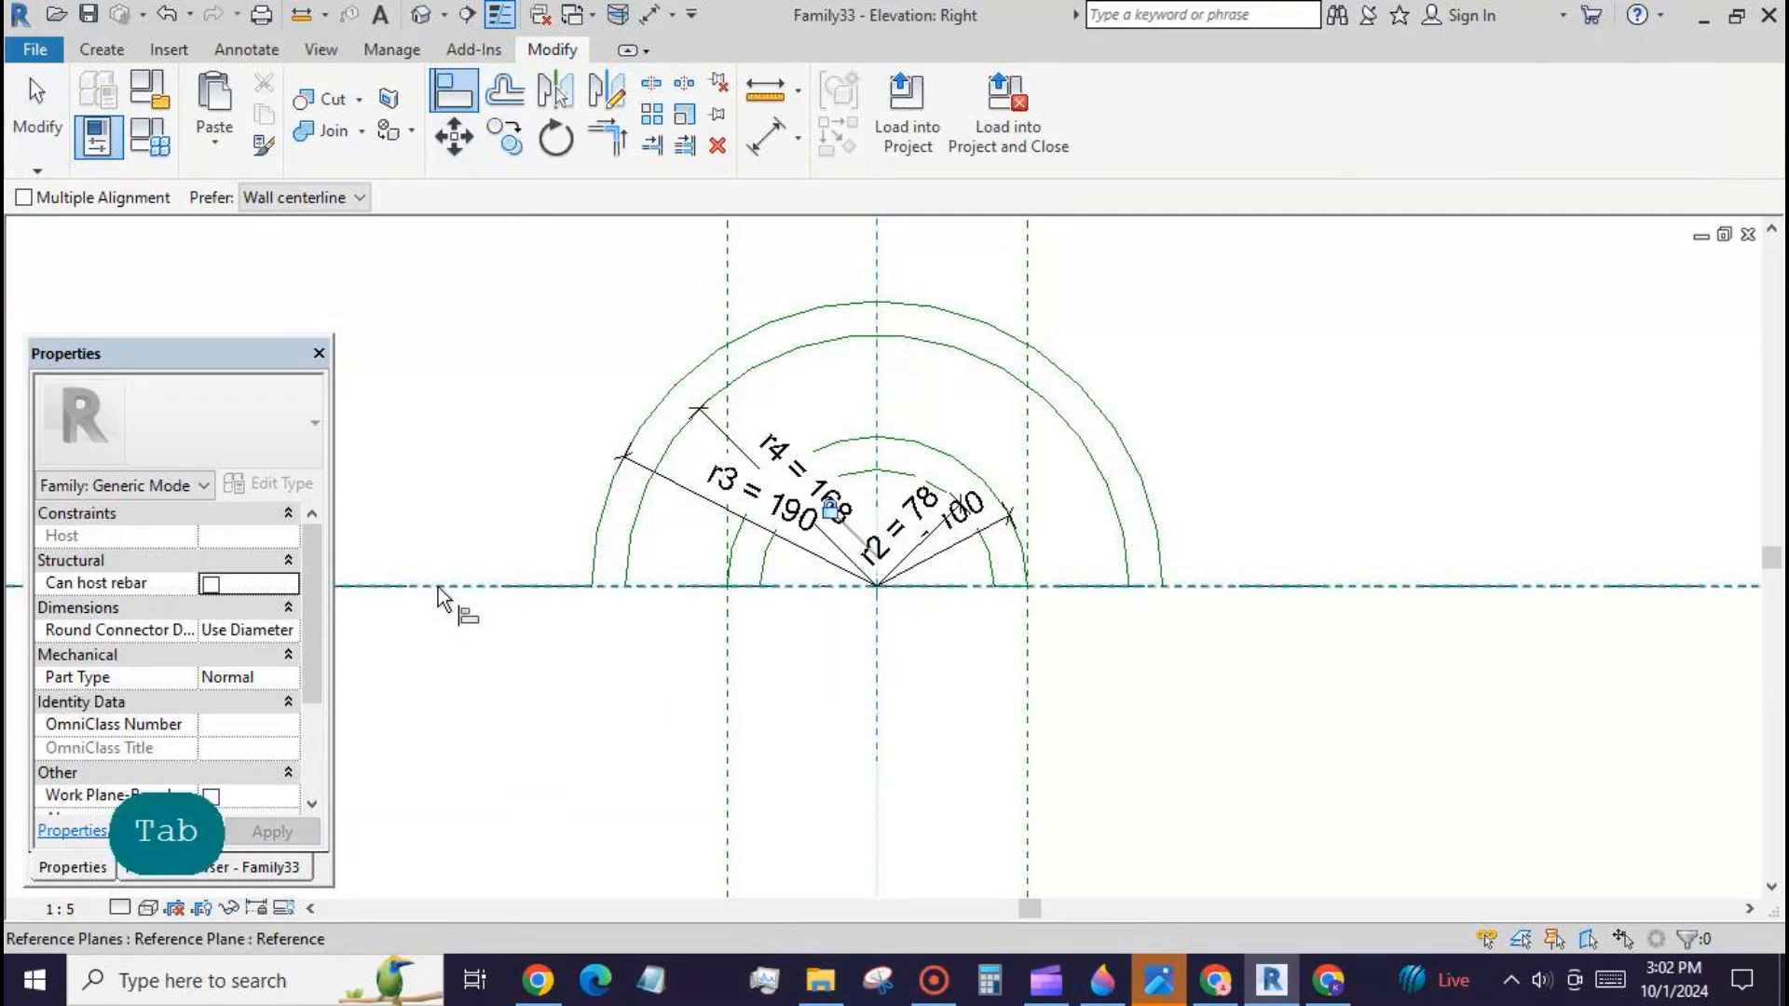
{"action": "left_click", "coordinate": [438, 587]}
{"action": "left_click", "coordinate": [897, 594]}
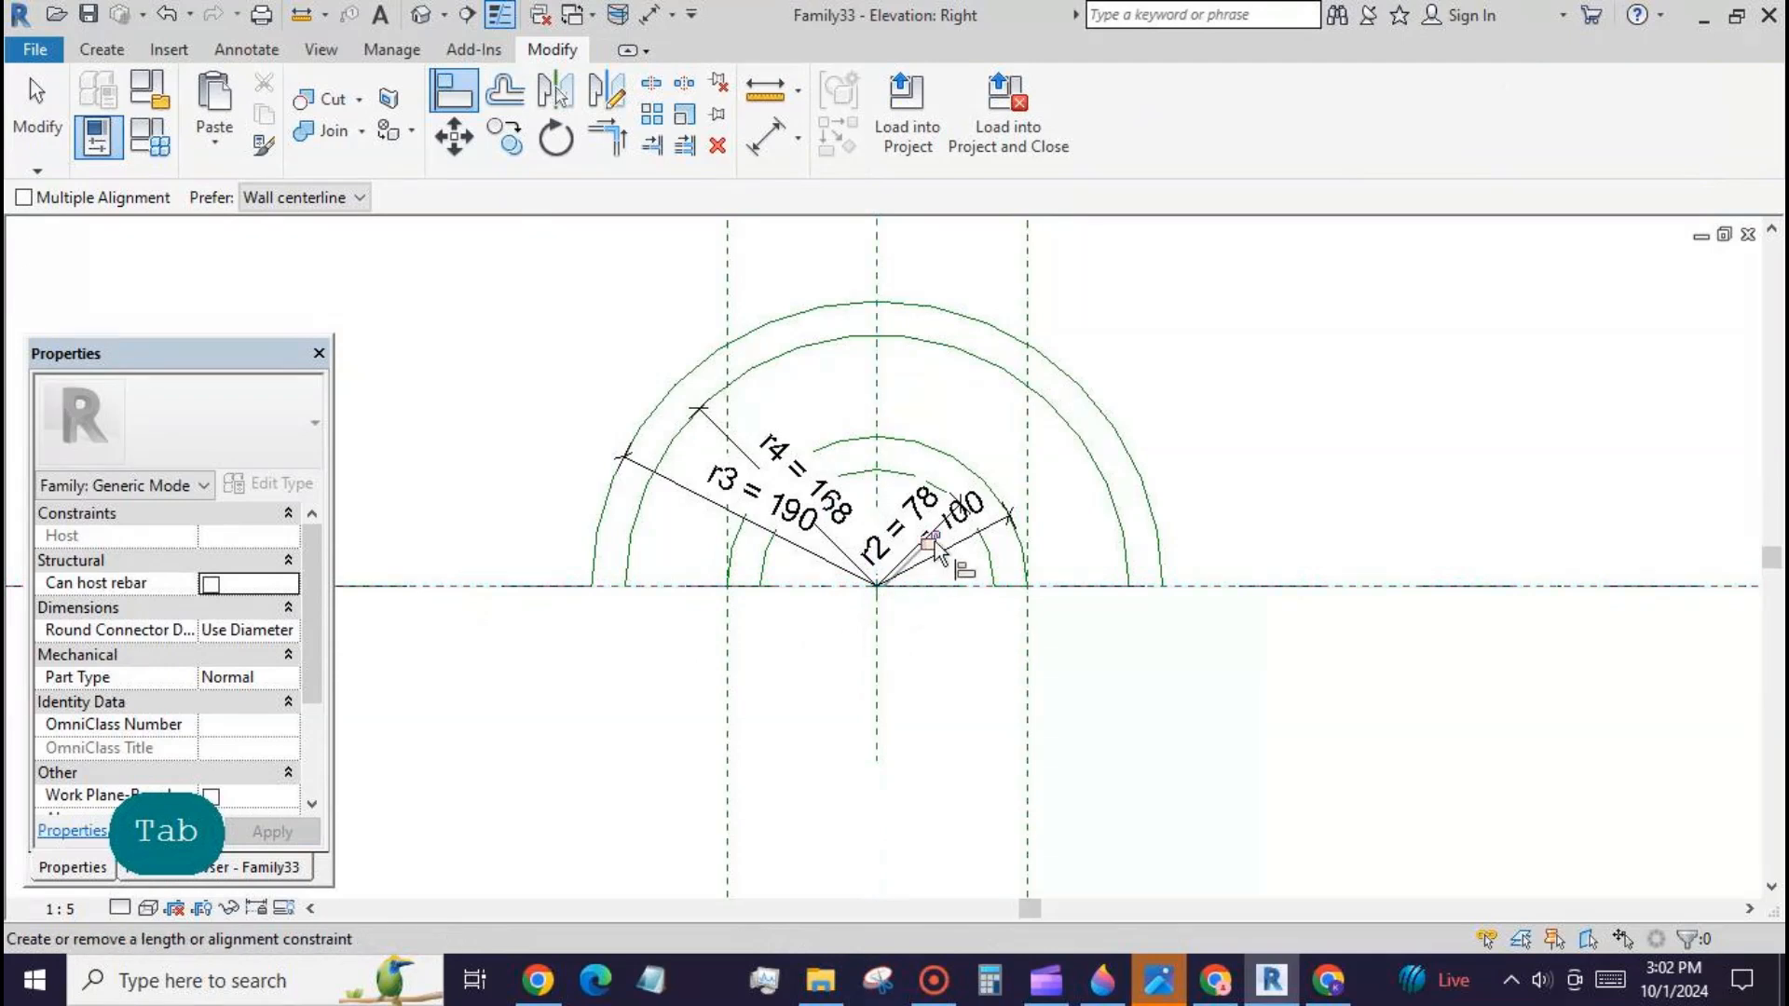
Step: Align and lock the other outer arc's centre to the horizontal and vertical reference planes, and finish aligning
{"action": "key", "text": "Tab"}
{"action": "left_click", "coordinate": [447, 587]}
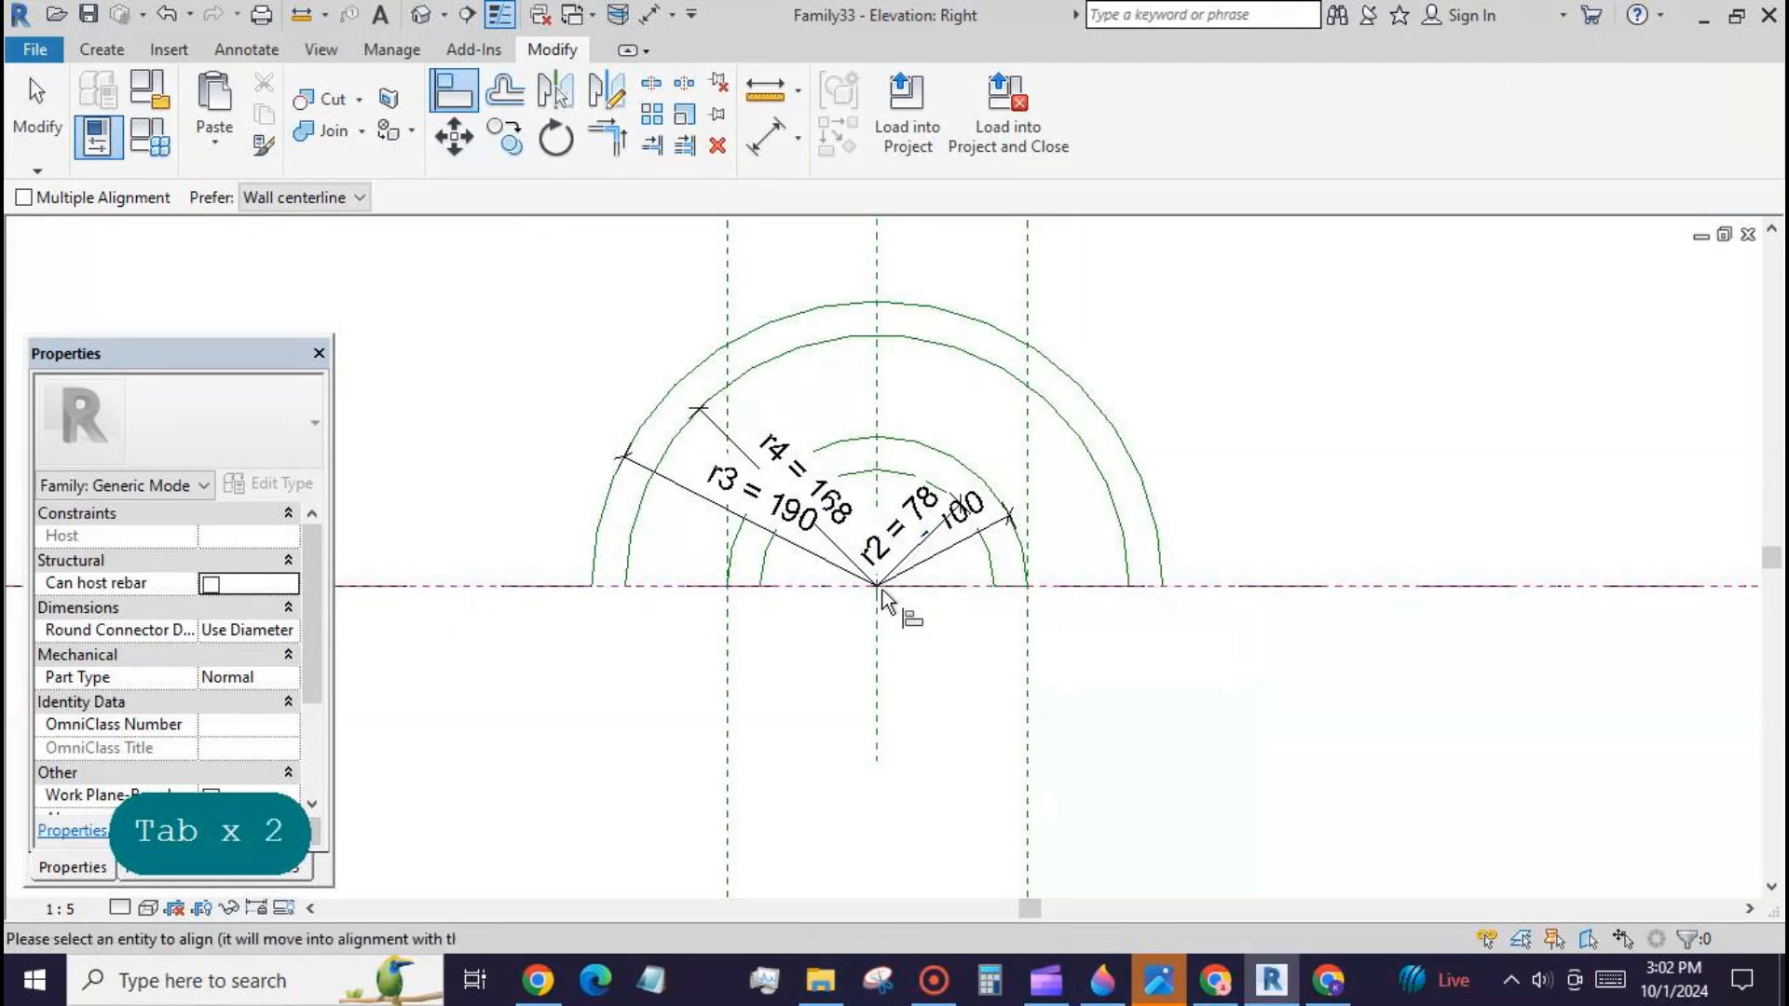
{"action": "left_click", "coordinate": [905, 570]}
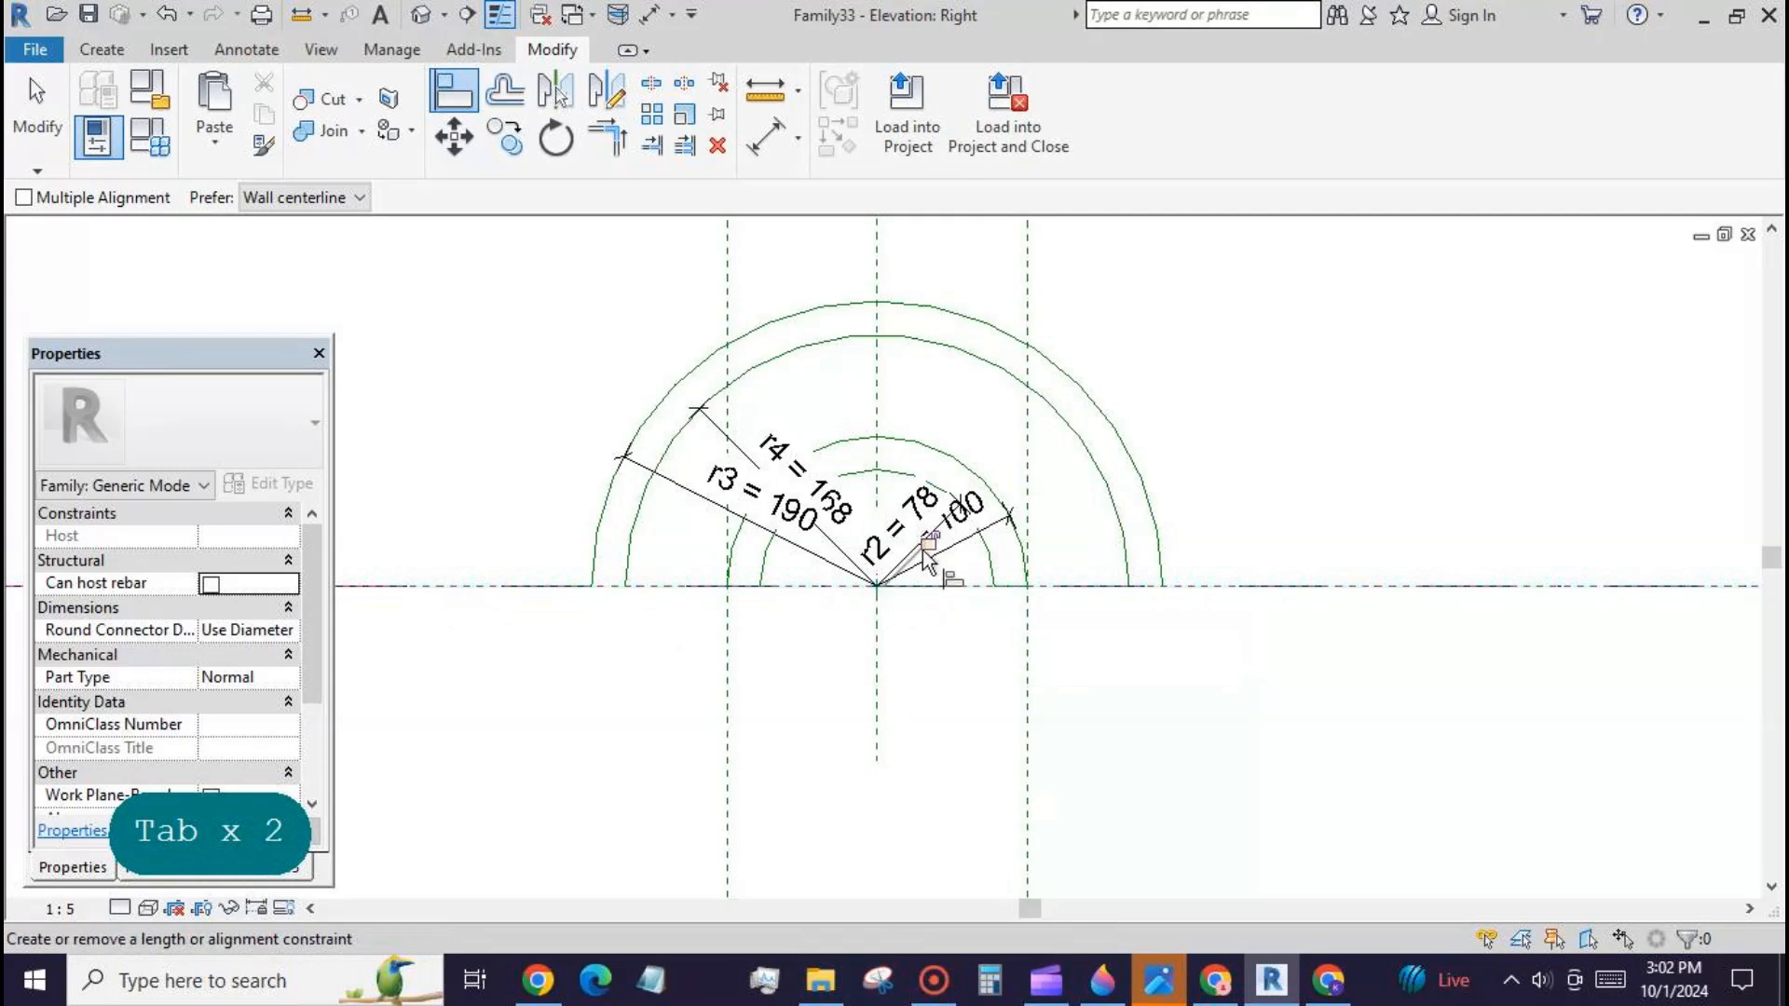
{"action": "left_click", "coordinate": [876, 660]}
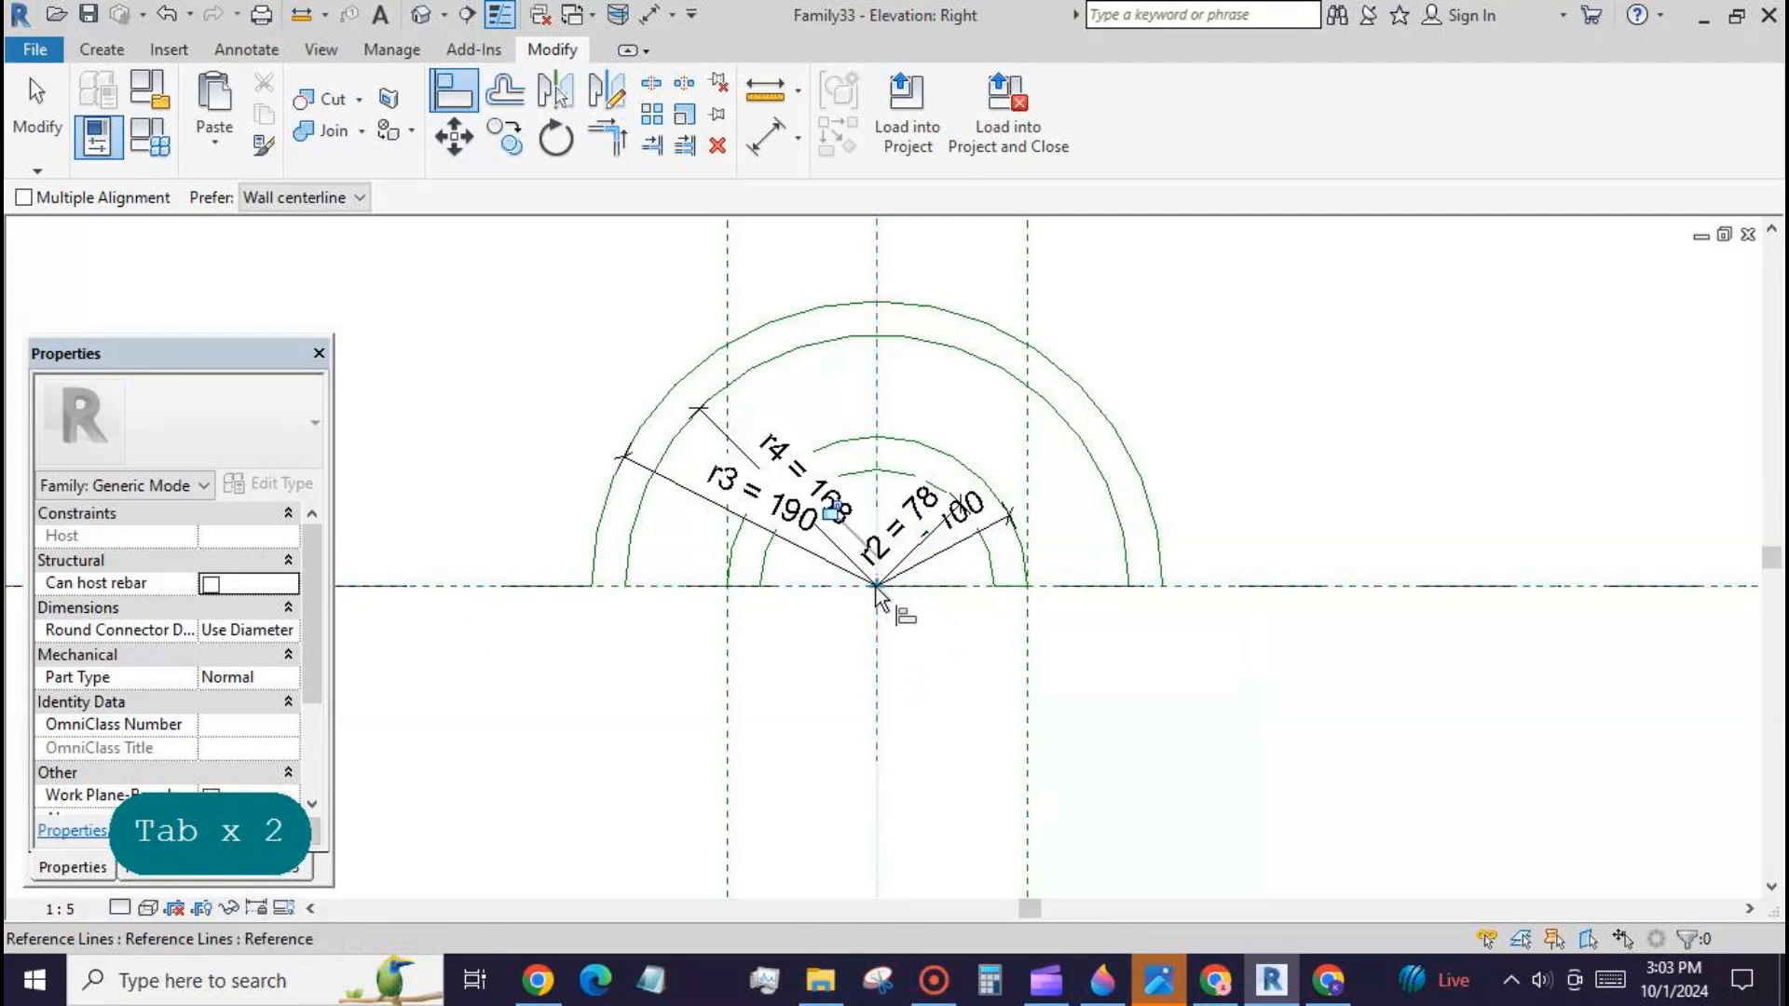
{"action": "left_click", "coordinate": [50, 118]}
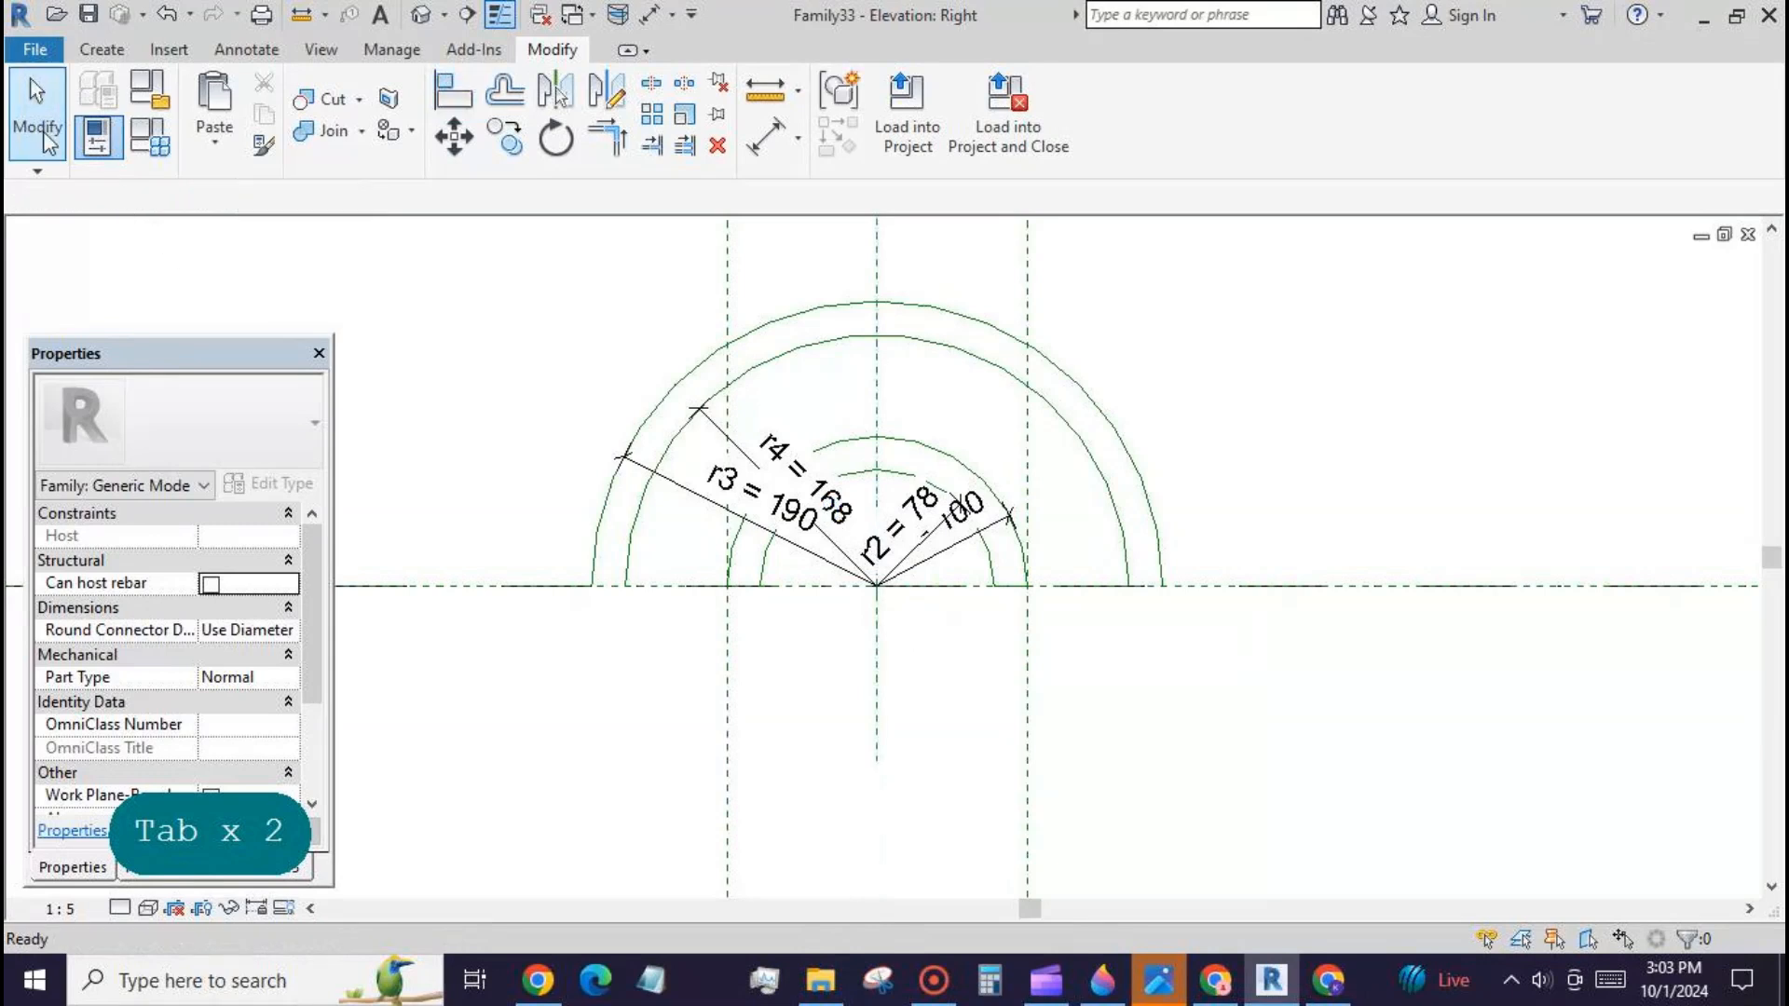
Step: Draw short horizontal reference lines joining the r3 and r4 arcs at both ends, and finish placing reference lines
{"action": "left_click", "coordinate": [112, 53]}
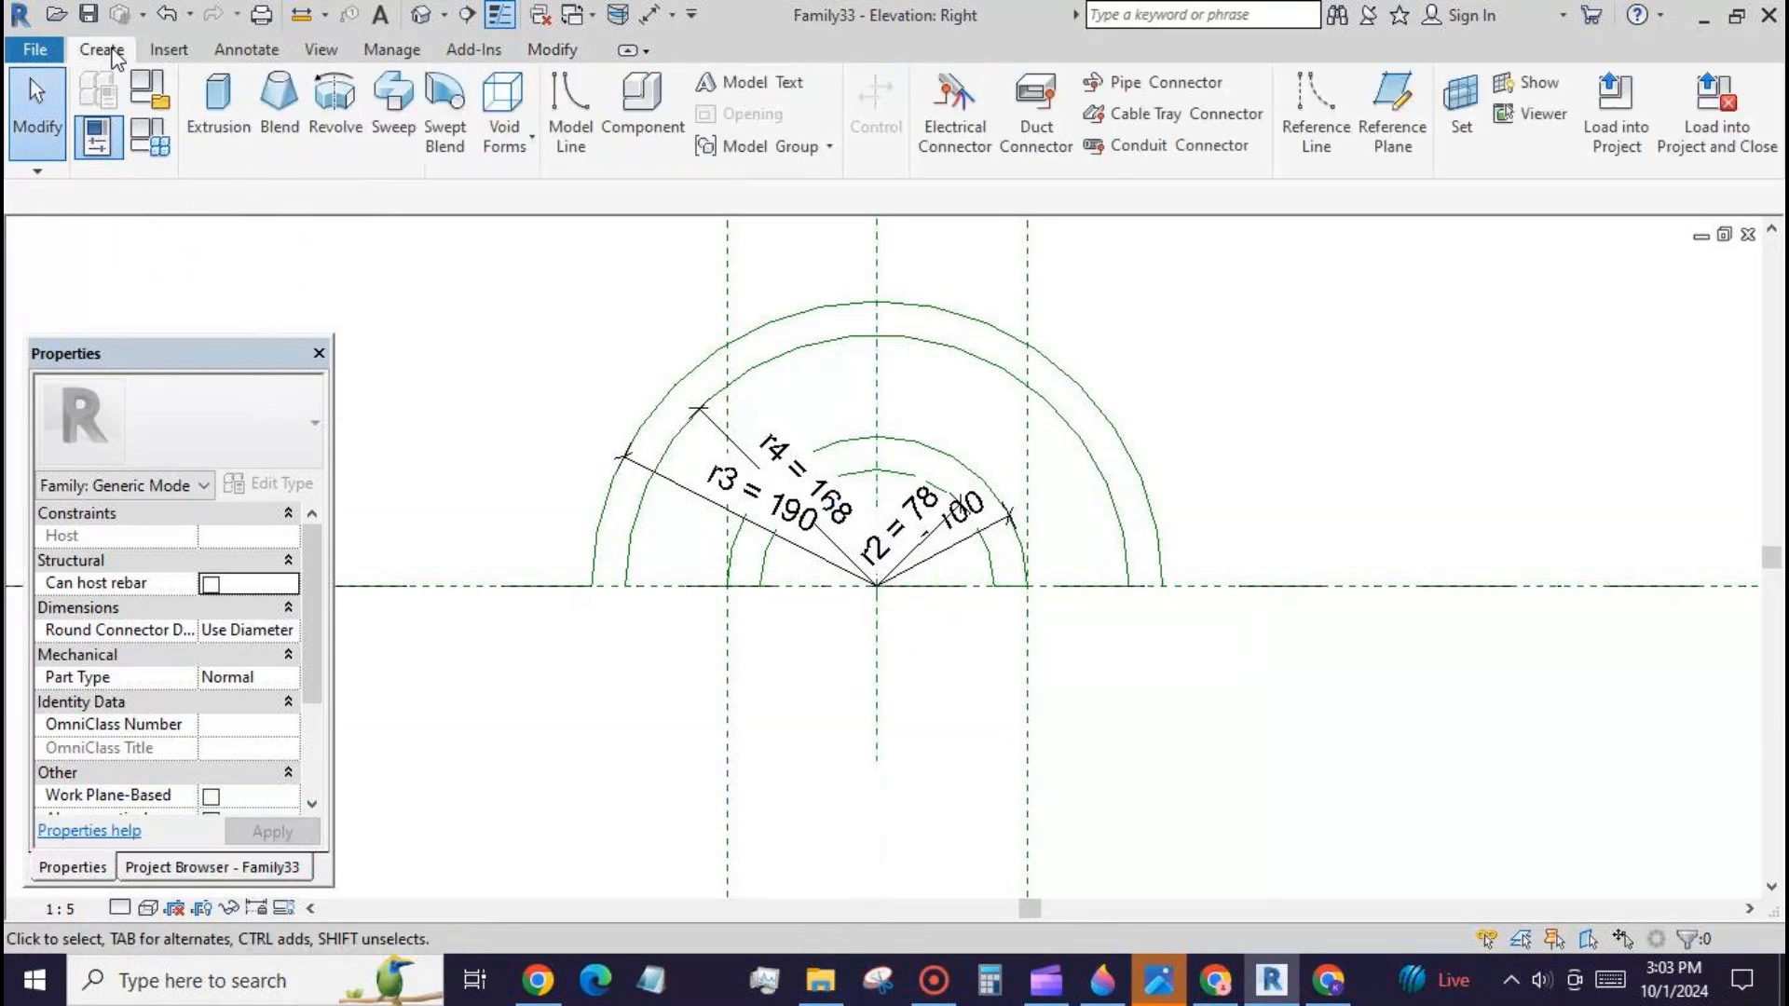
{"action": "left_click", "coordinate": [1316, 107]}
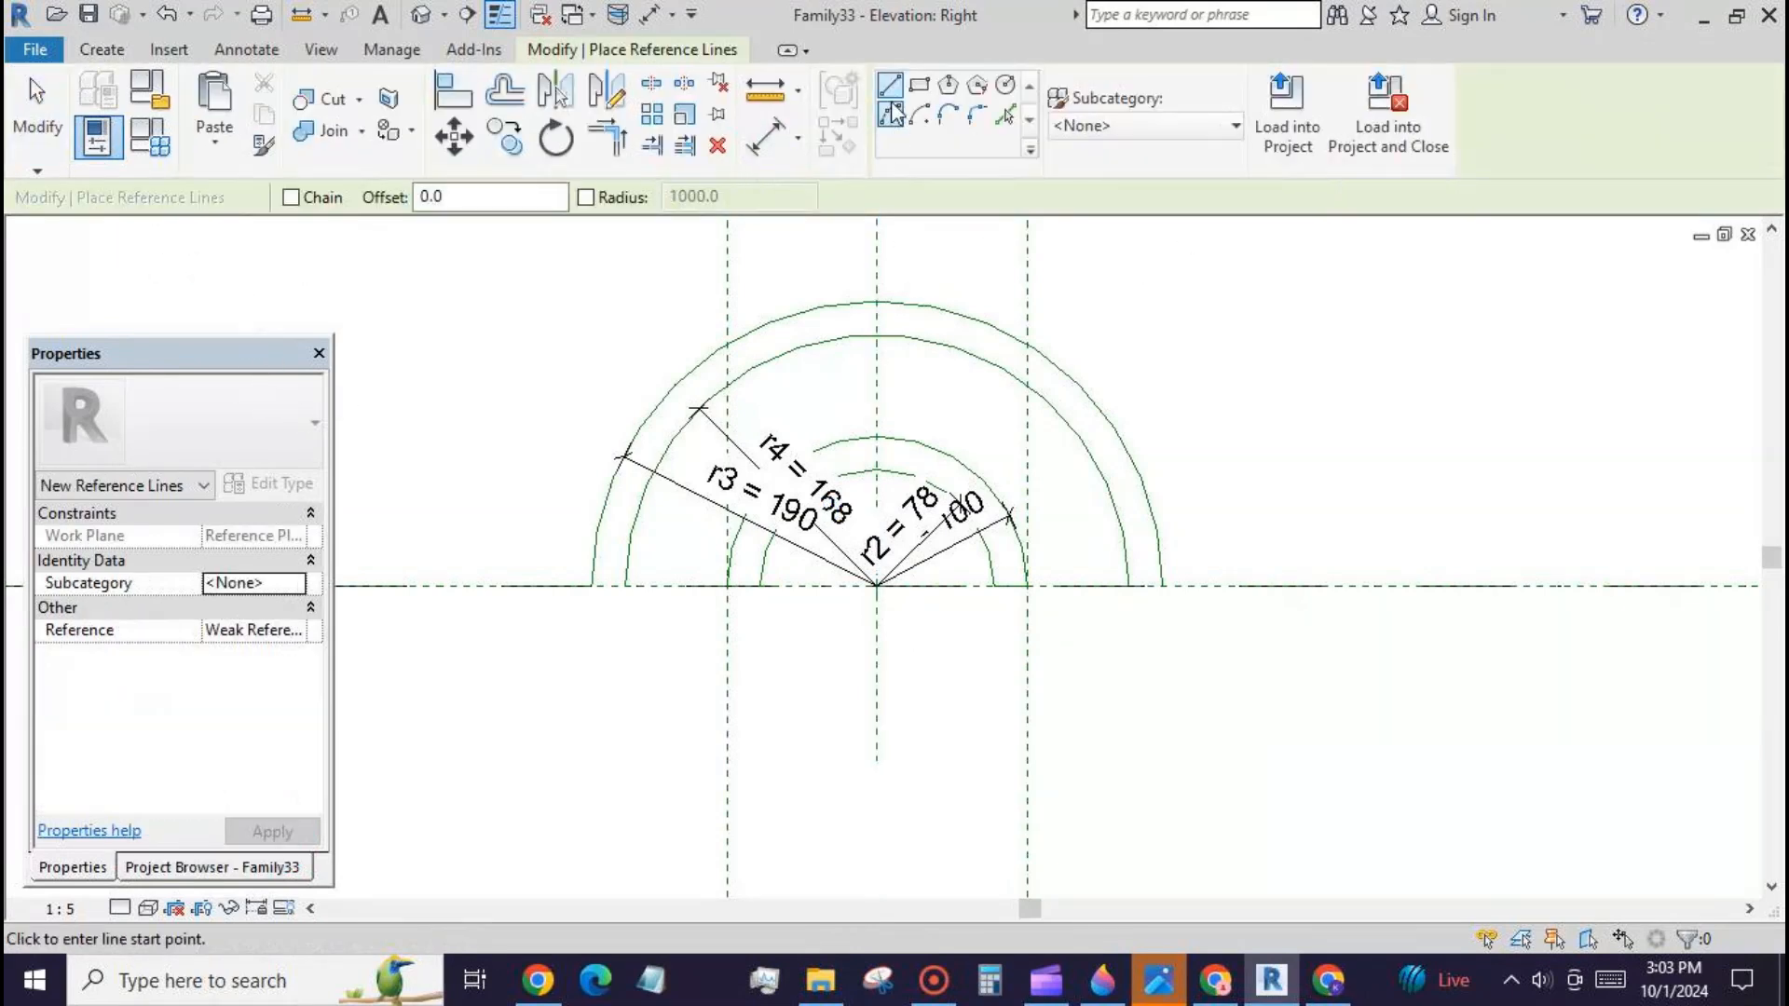
{"action": "left_click", "coordinate": [593, 585]}
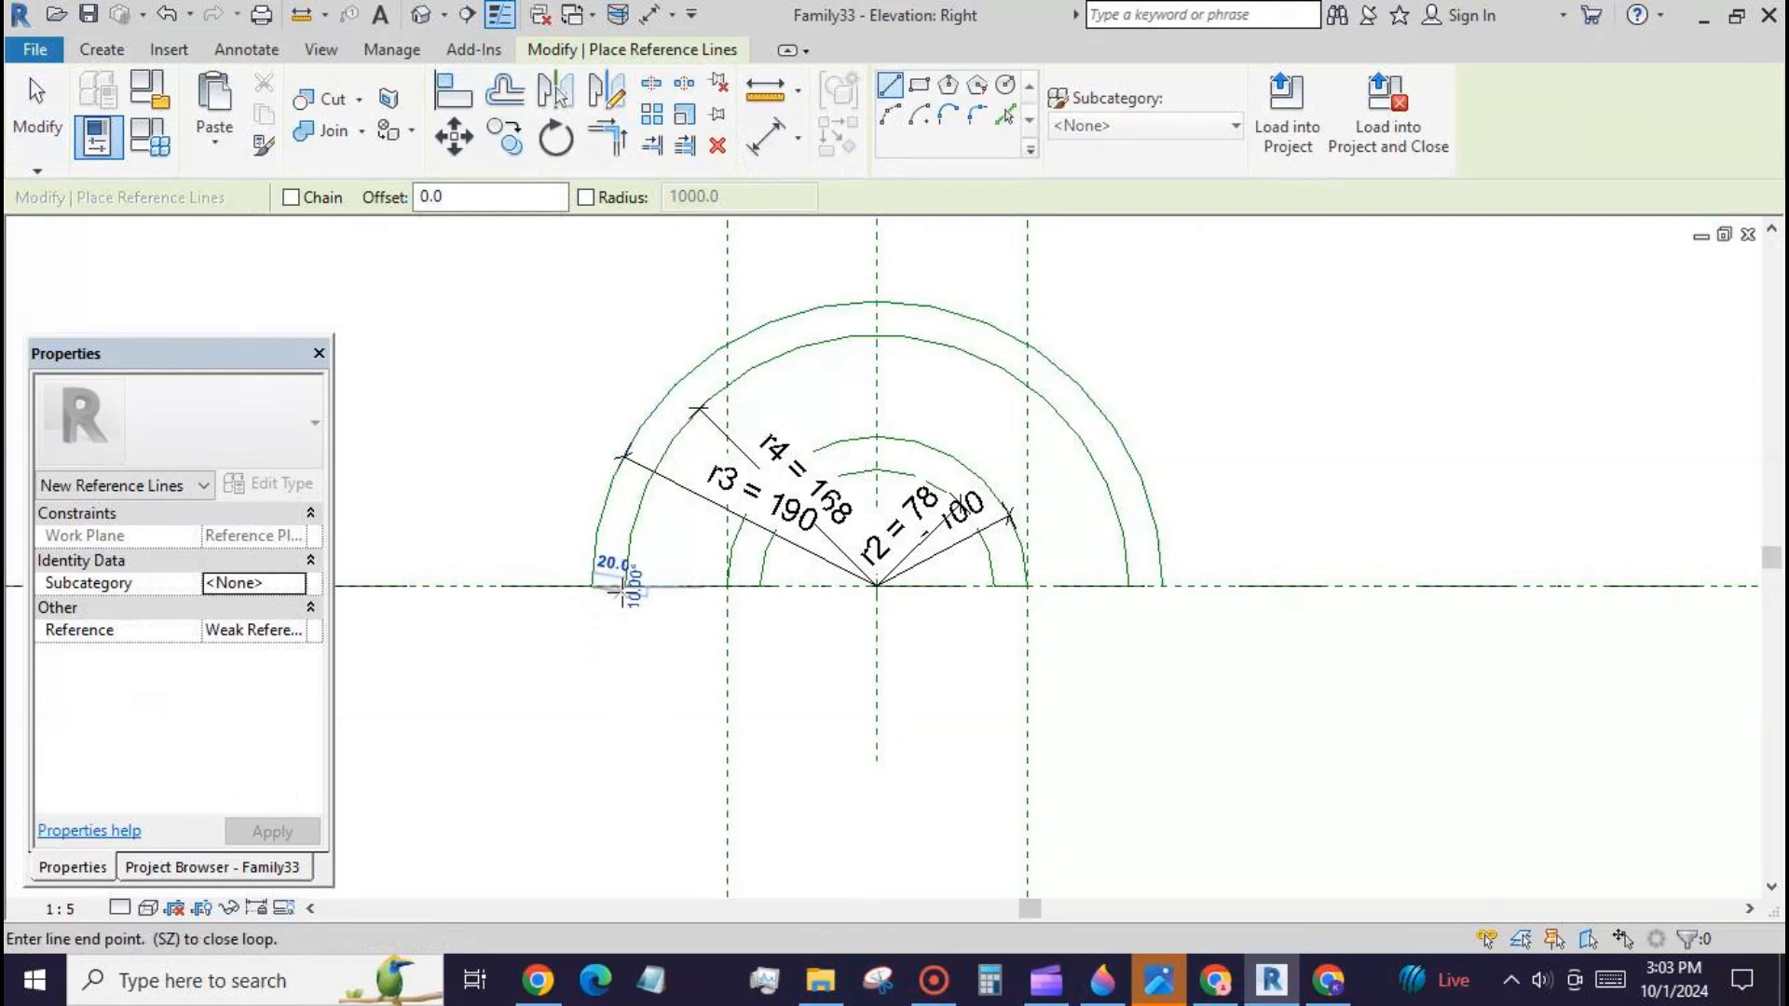
{"action": "left_click", "coordinate": [625, 586]}
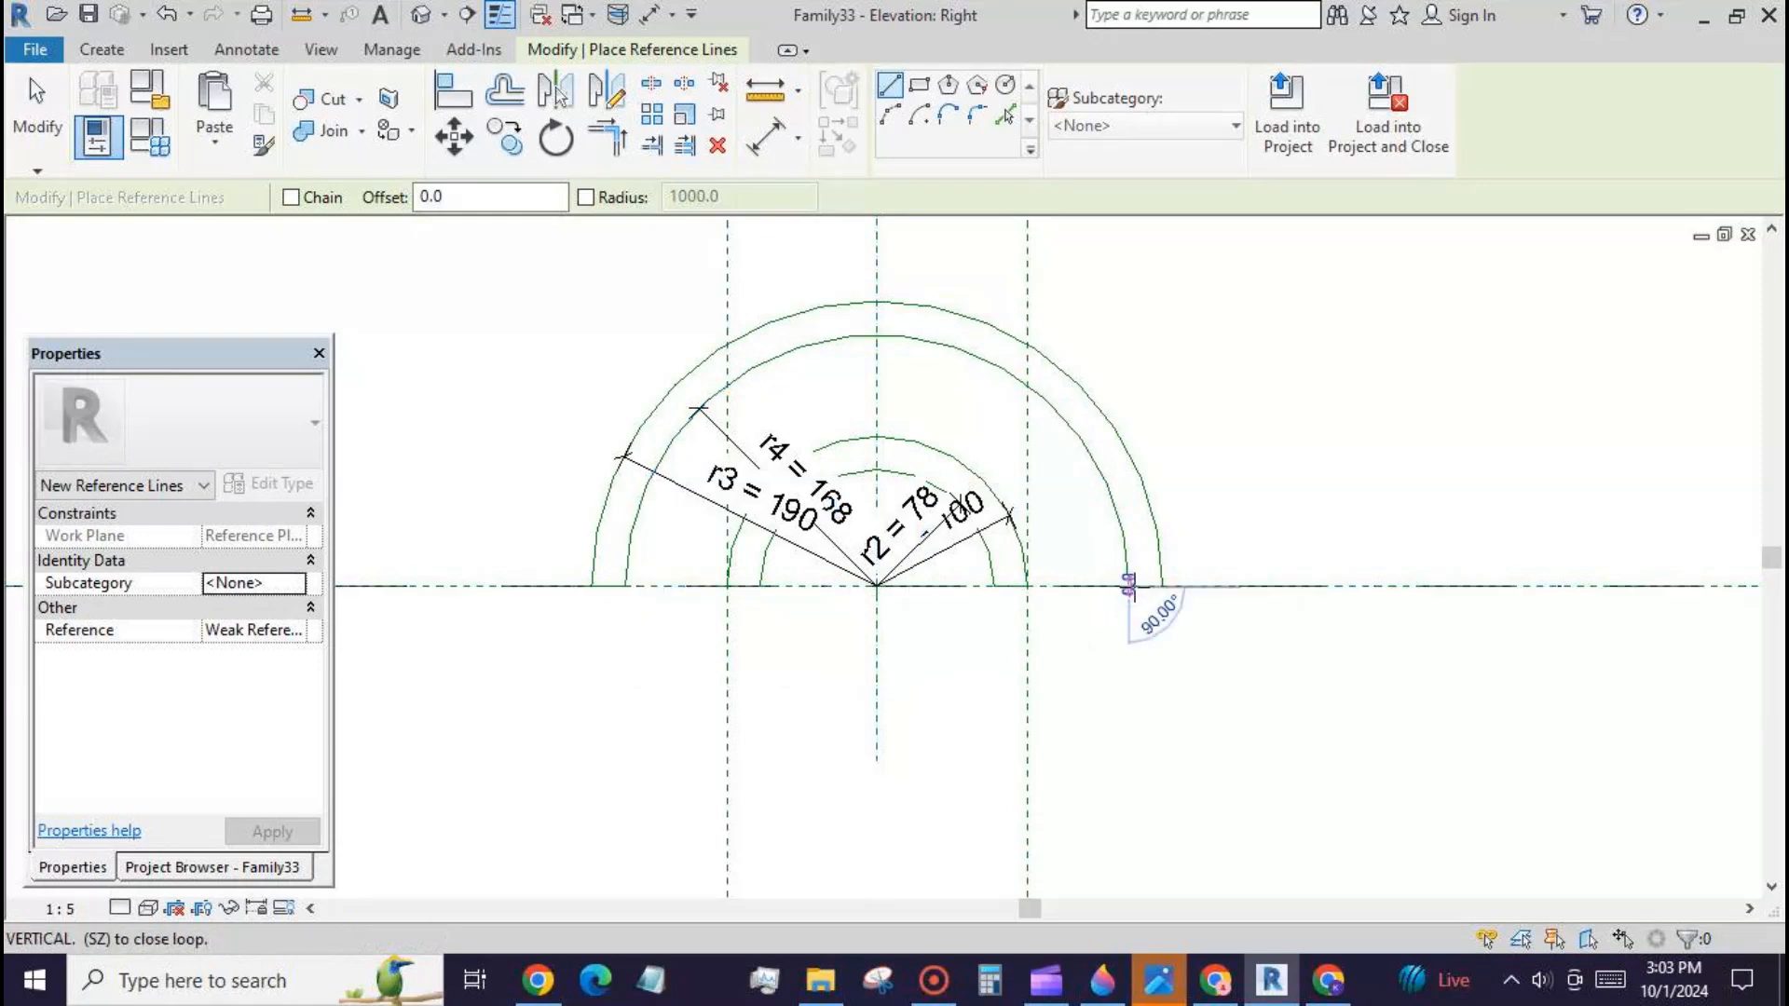
{"action": "left_click", "coordinate": [1129, 586]}
{"action": "left_click", "coordinate": [1162, 586]}
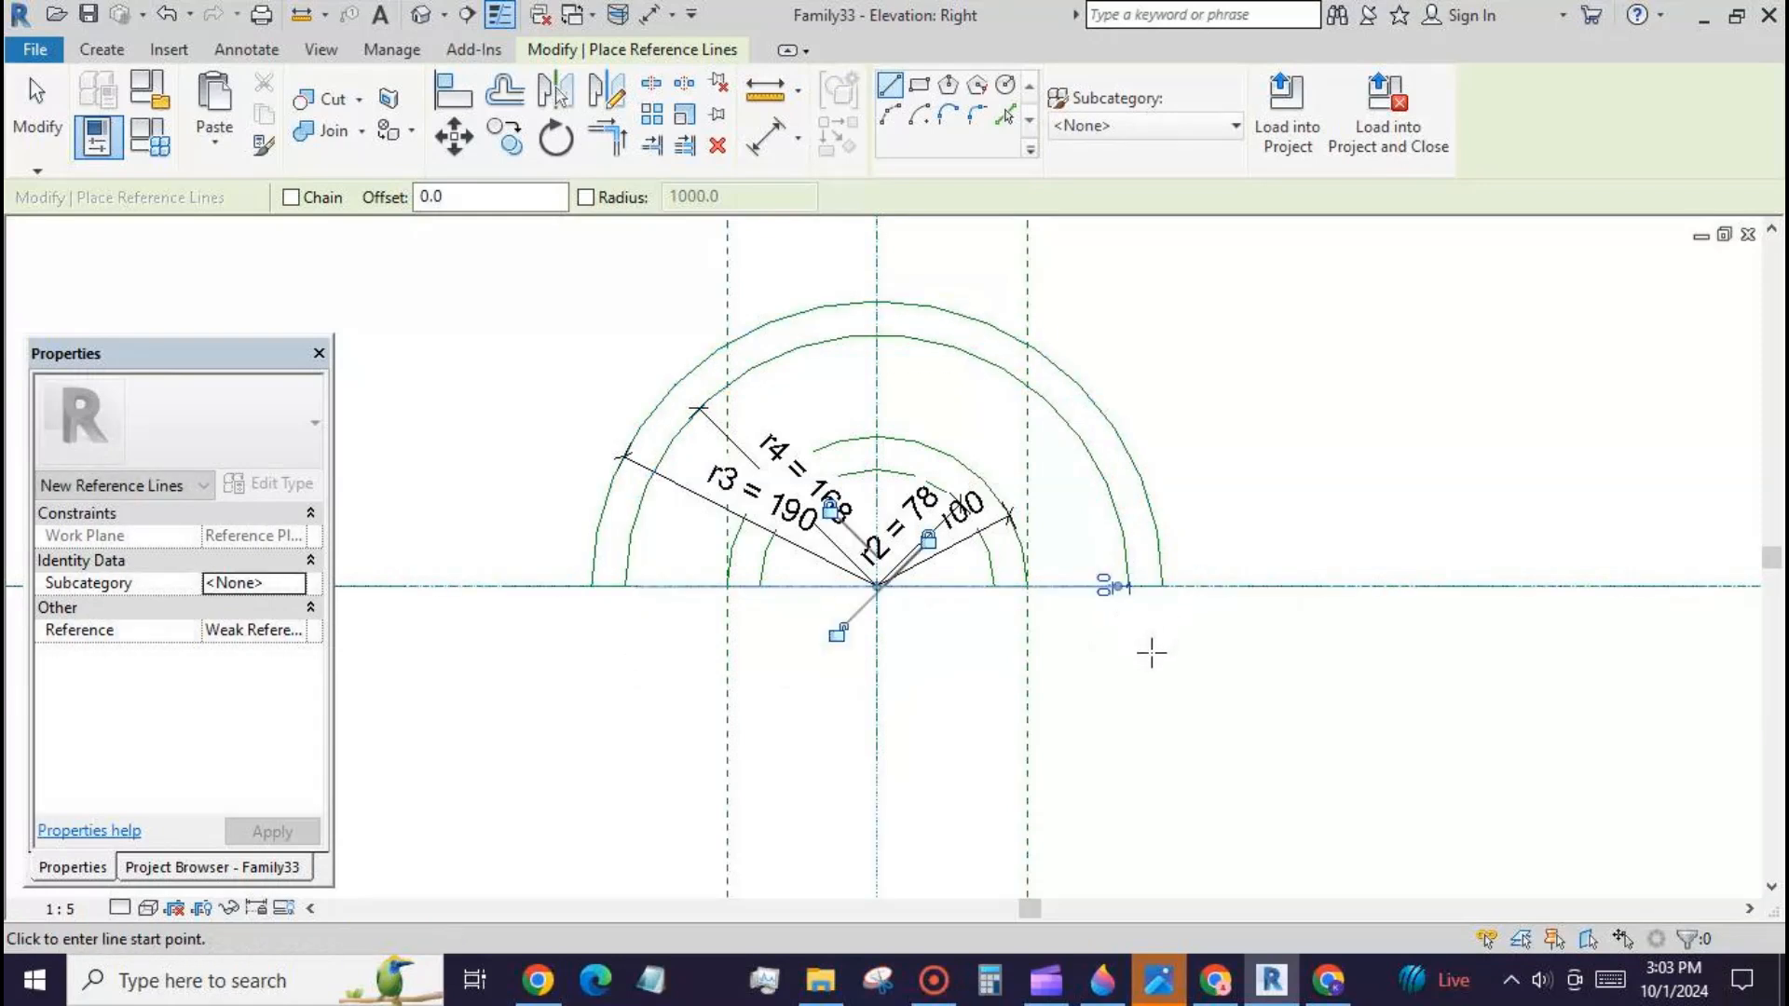
{"action": "left_click", "coordinate": [37, 110]}
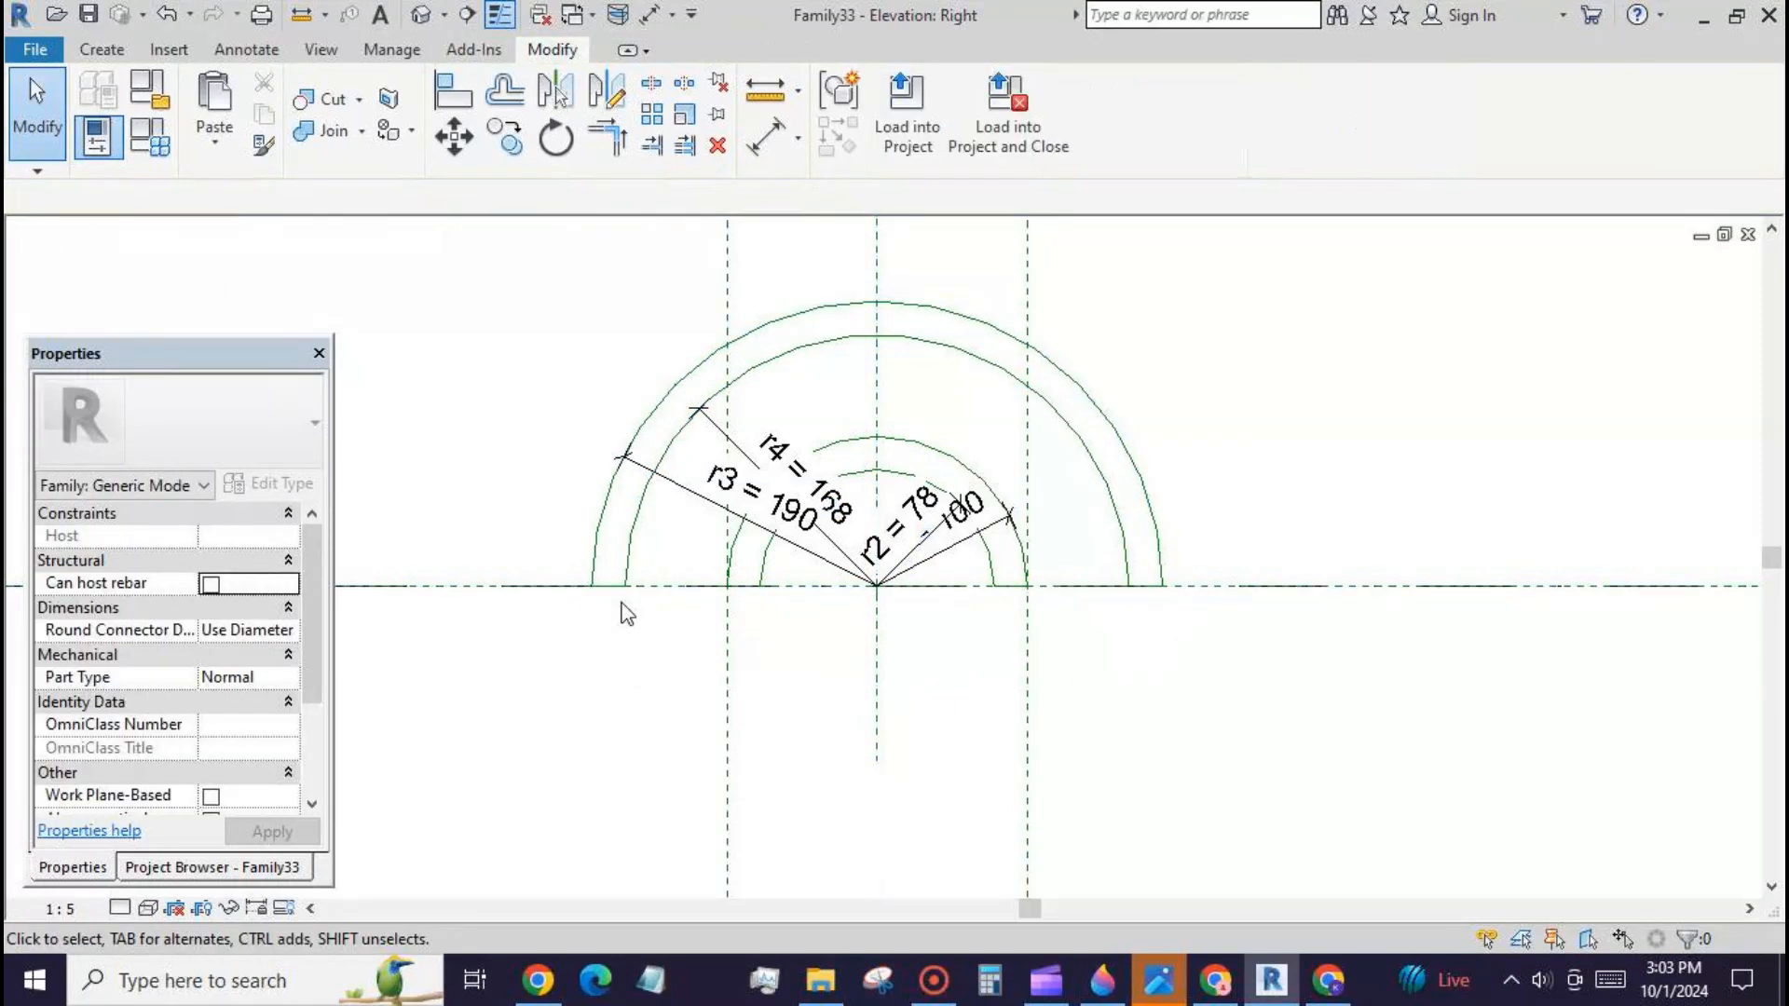
Step: Give parameter r4 the formula r3 - th in the family types and apply it
{"action": "scroll", "coordinate": [1081, 628], "scroll_direction": "down", "scroll_amount": 1}
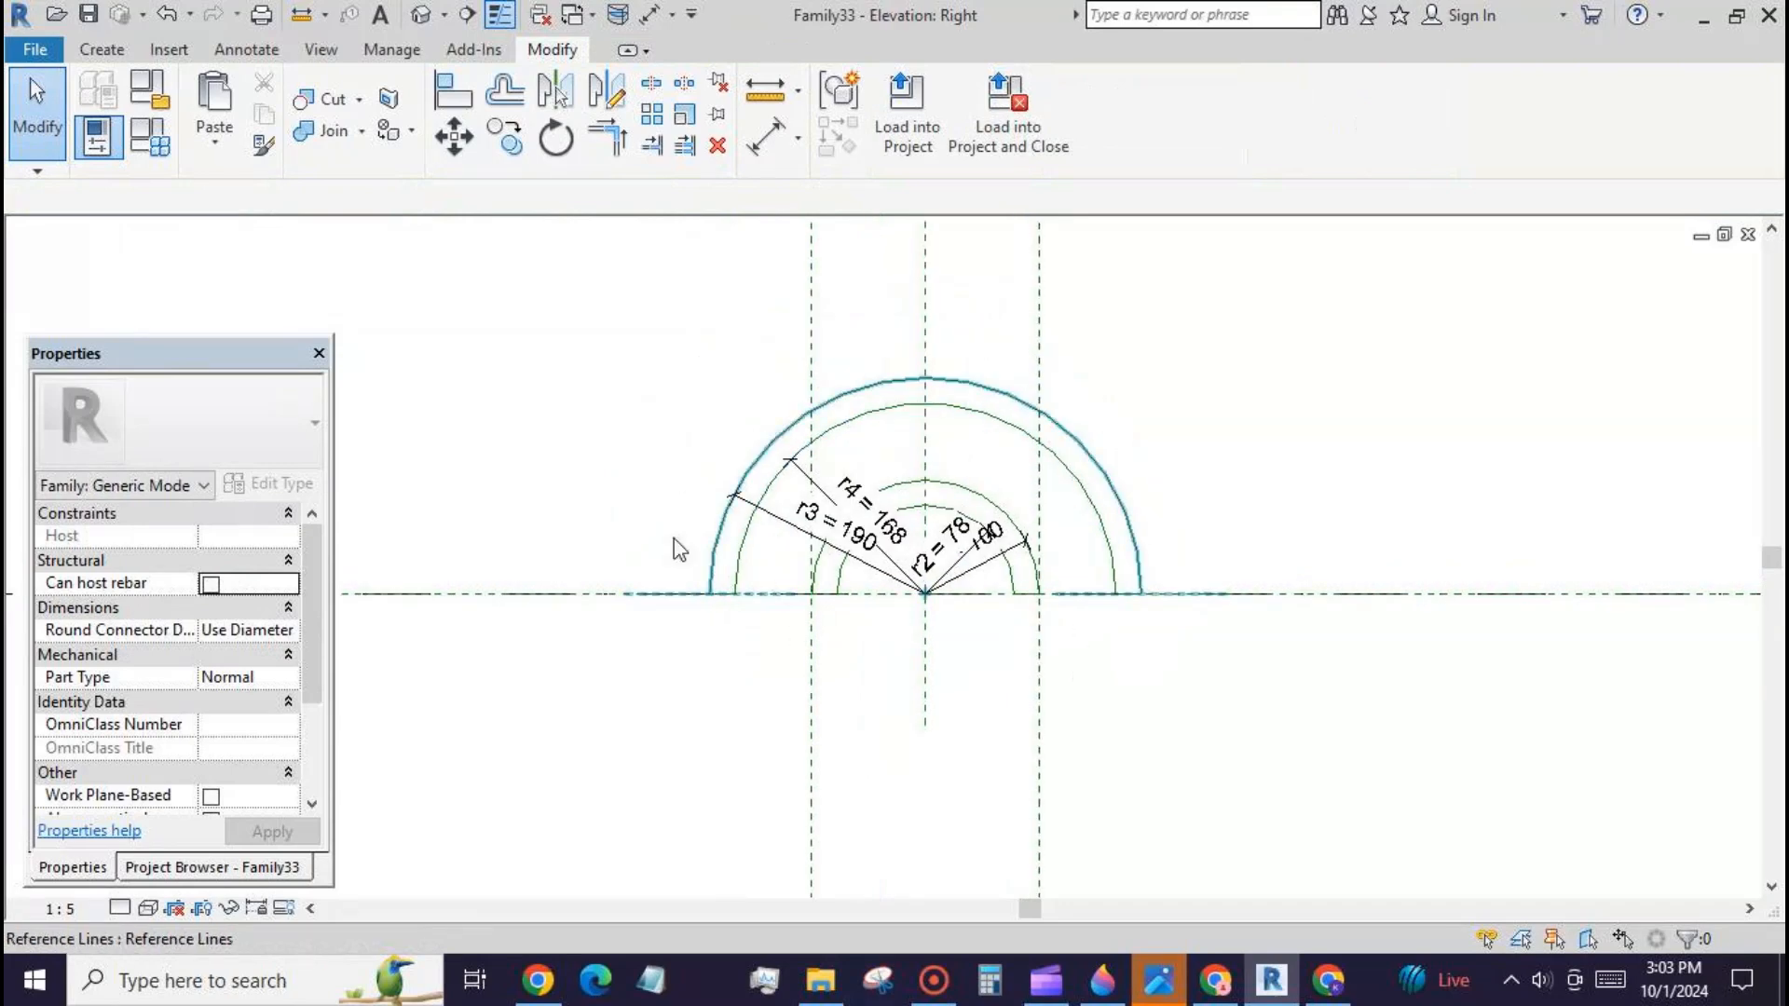
{"action": "scroll", "coordinate": [763, 618], "scroll_direction": "up", "scroll_amount": 4}
{"action": "scroll", "coordinate": [767, 623], "scroll_direction": "up", "scroll_amount": 1}
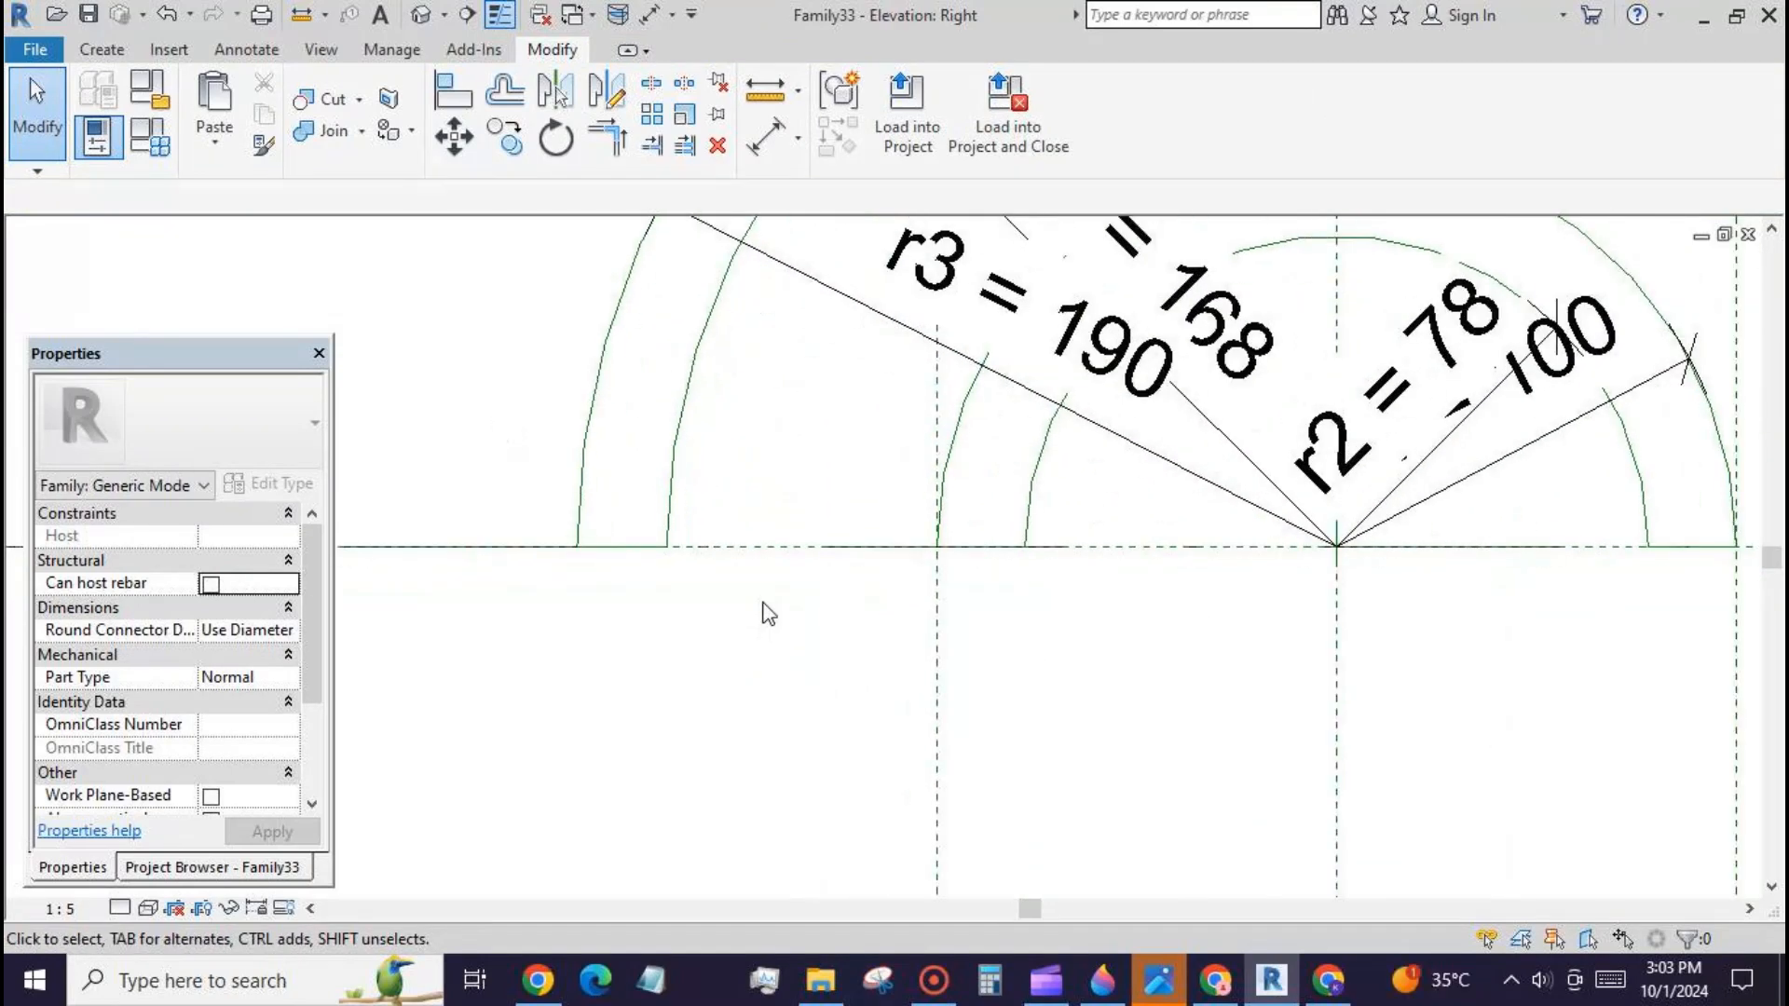
{"action": "left_click", "coordinate": [145, 147]}
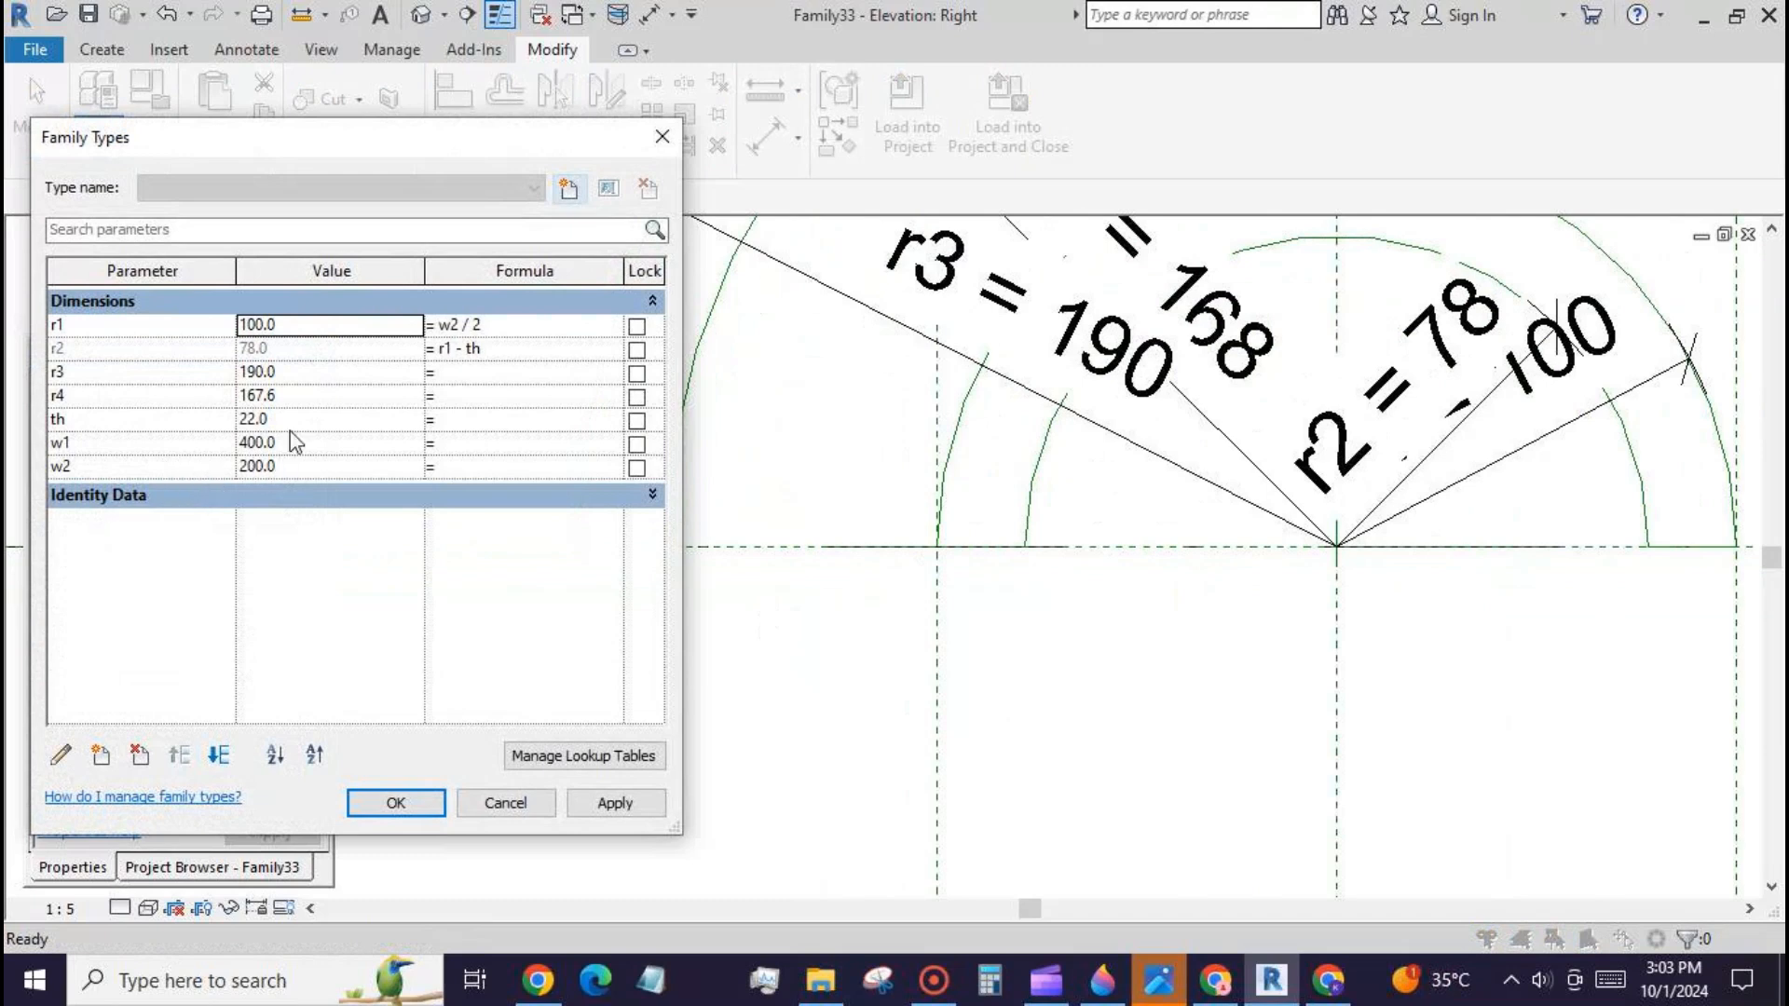
{"action": "left_click", "coordinate": [461, 397]}
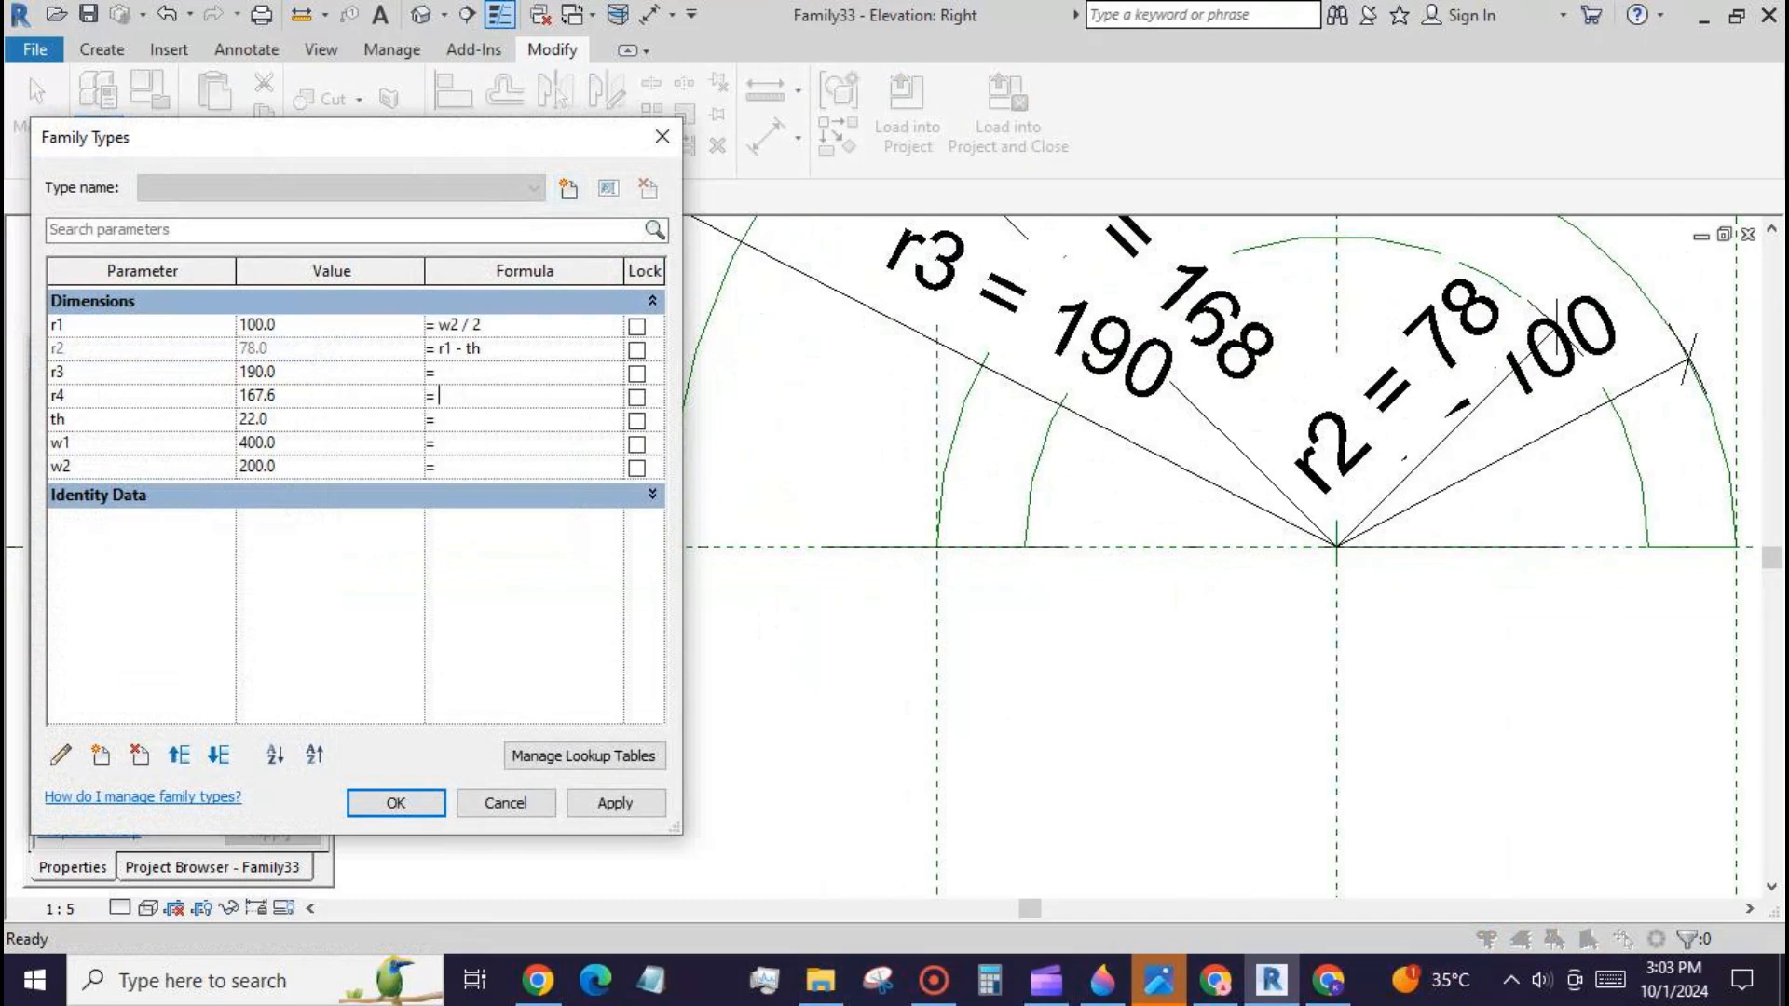
{"action": "type", "text": "r3-th"}
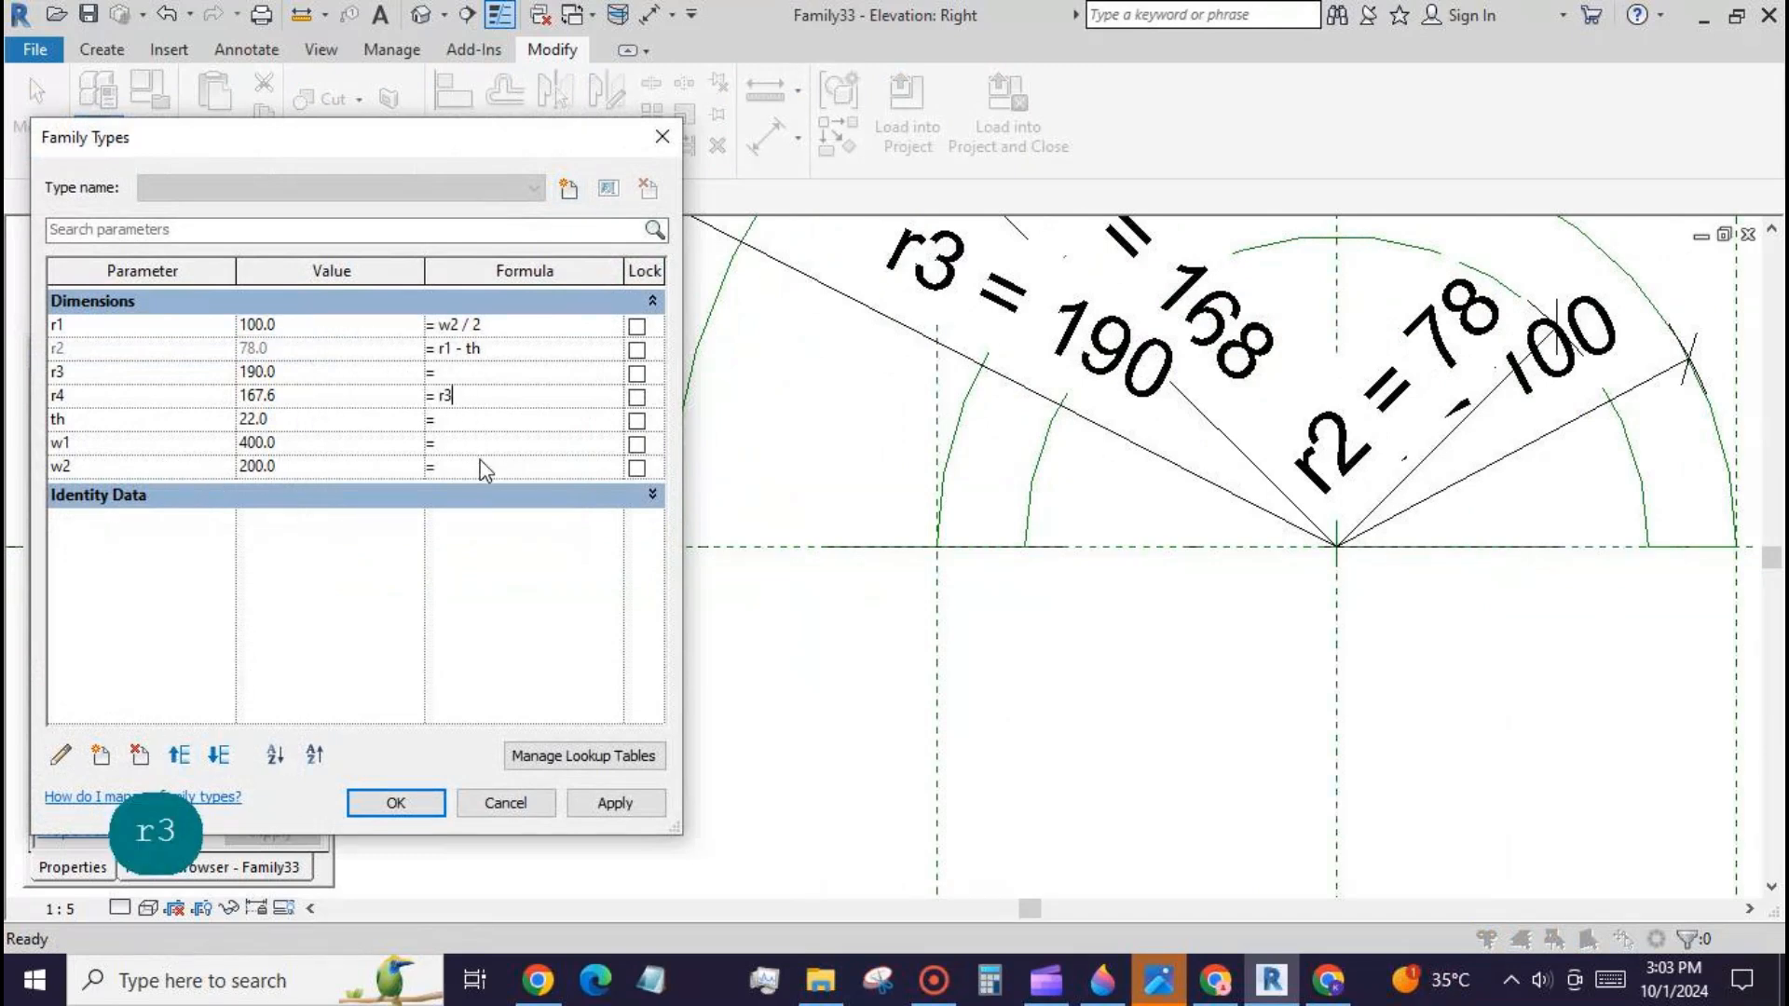
{"action": "left_click", "coordinate": [604, 804]}
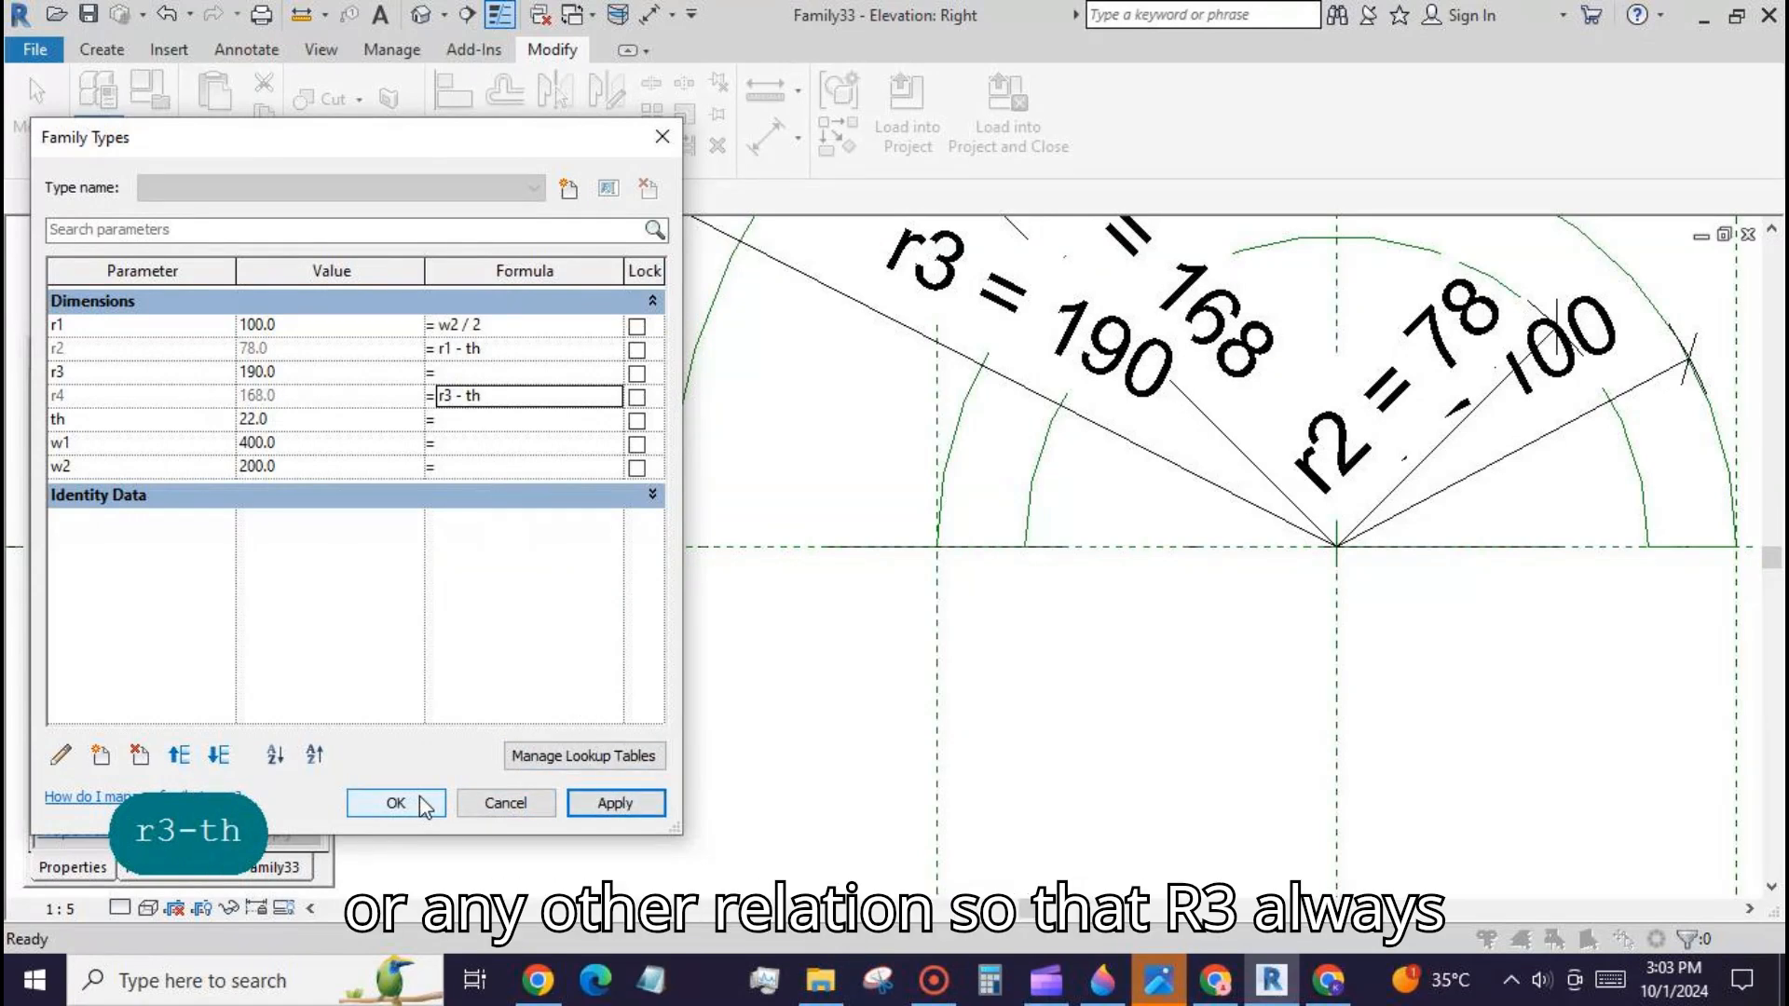
Step: Set r3 to 80, drive it with the formula r1 - 20 mm, and accept the family types
{"action": "left_click", "coordinate": [323, 378]}
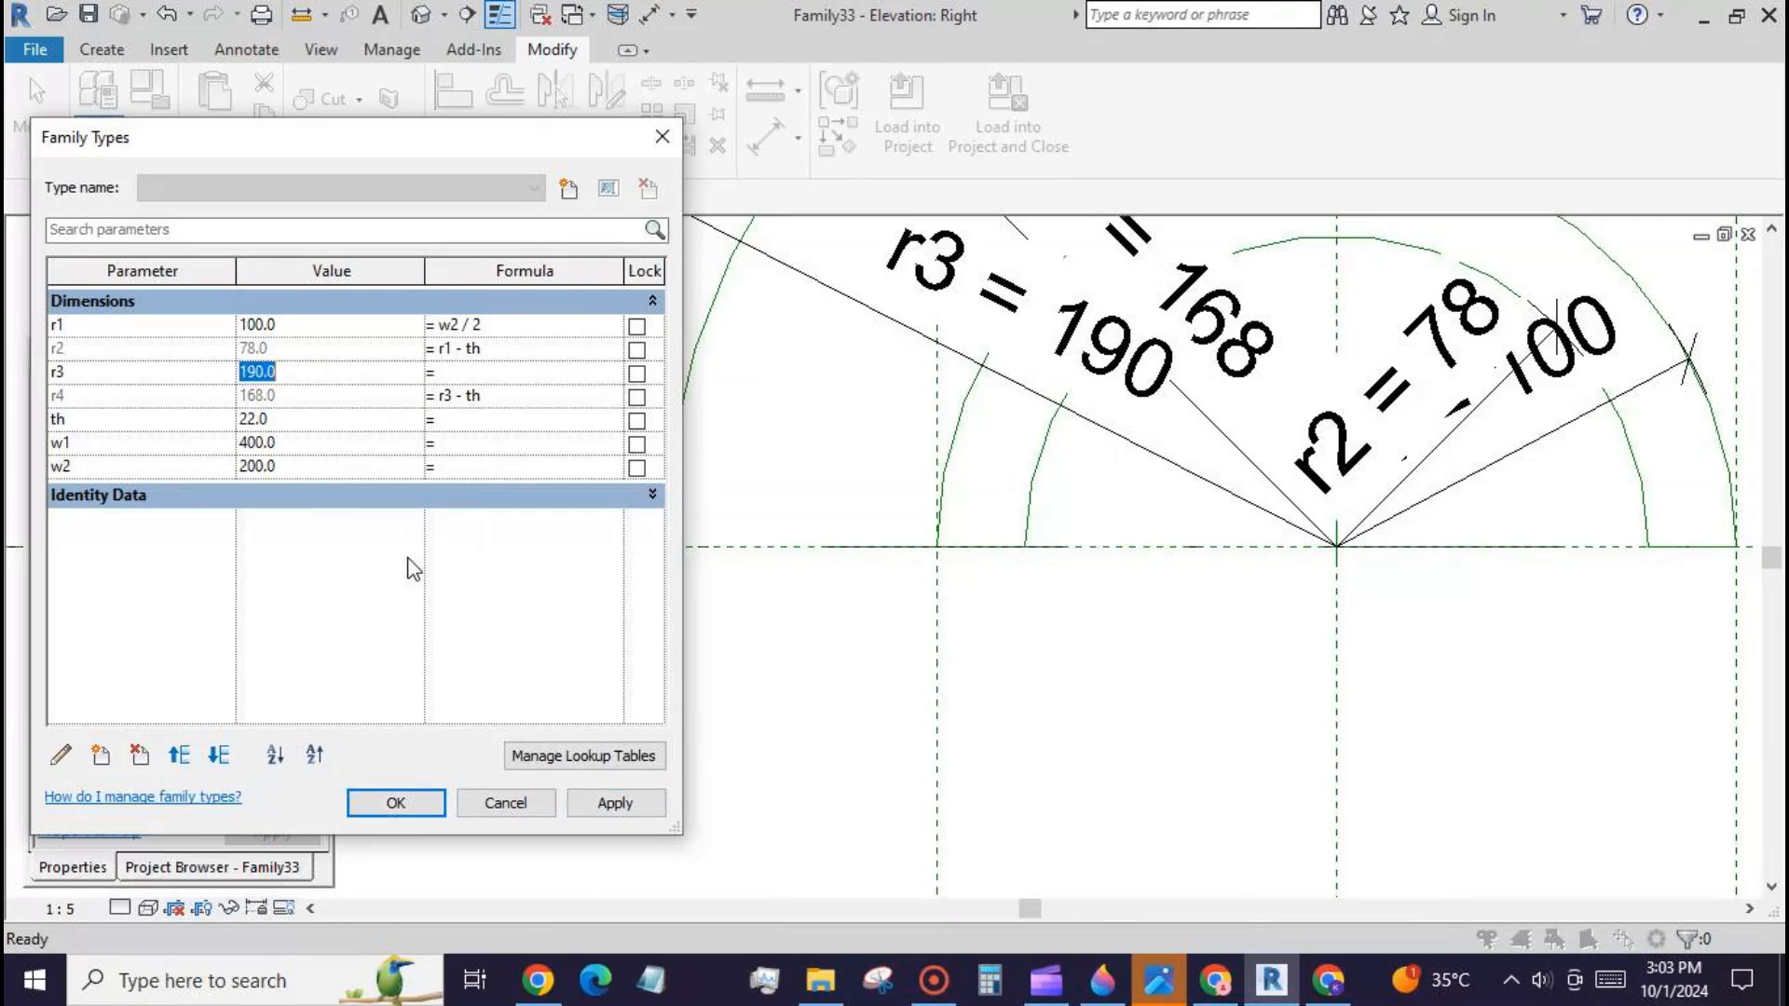
{"action": "type", "text": "80"}
{"action": "left_click", "coordinate": [614, 807]}
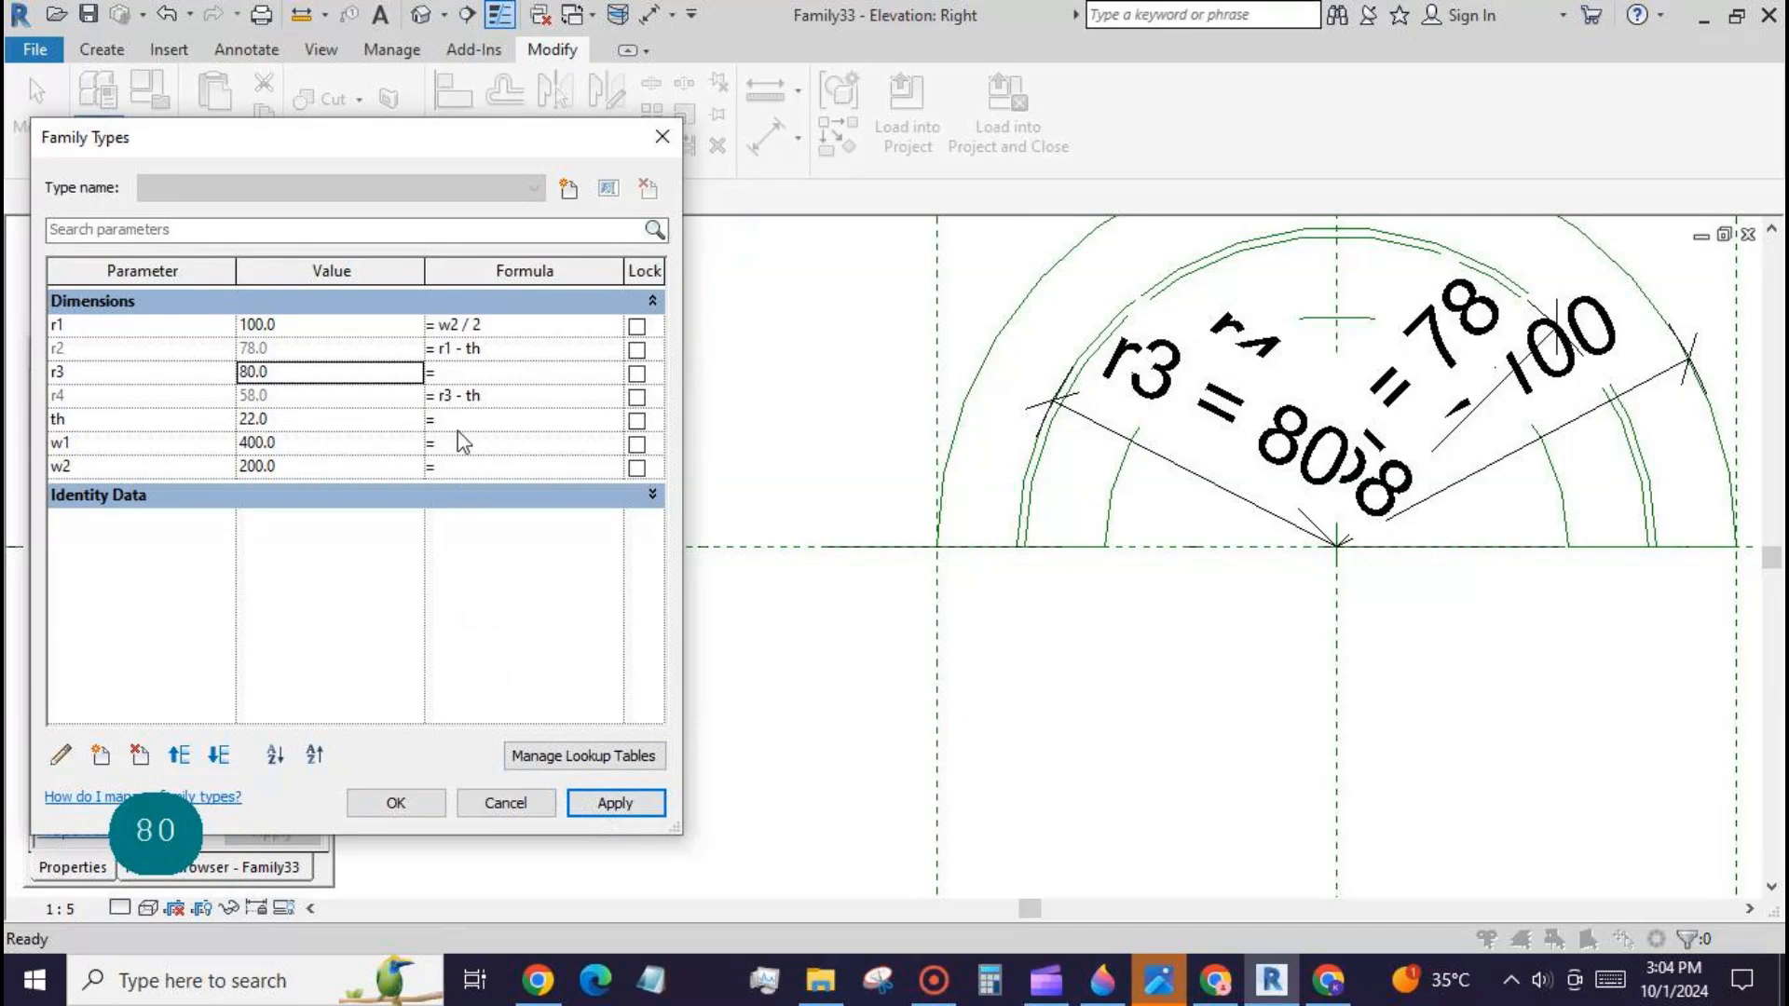
{"action": "left_click", "coordinate": [461, 373]}
{"action": "type", "text": "r"}
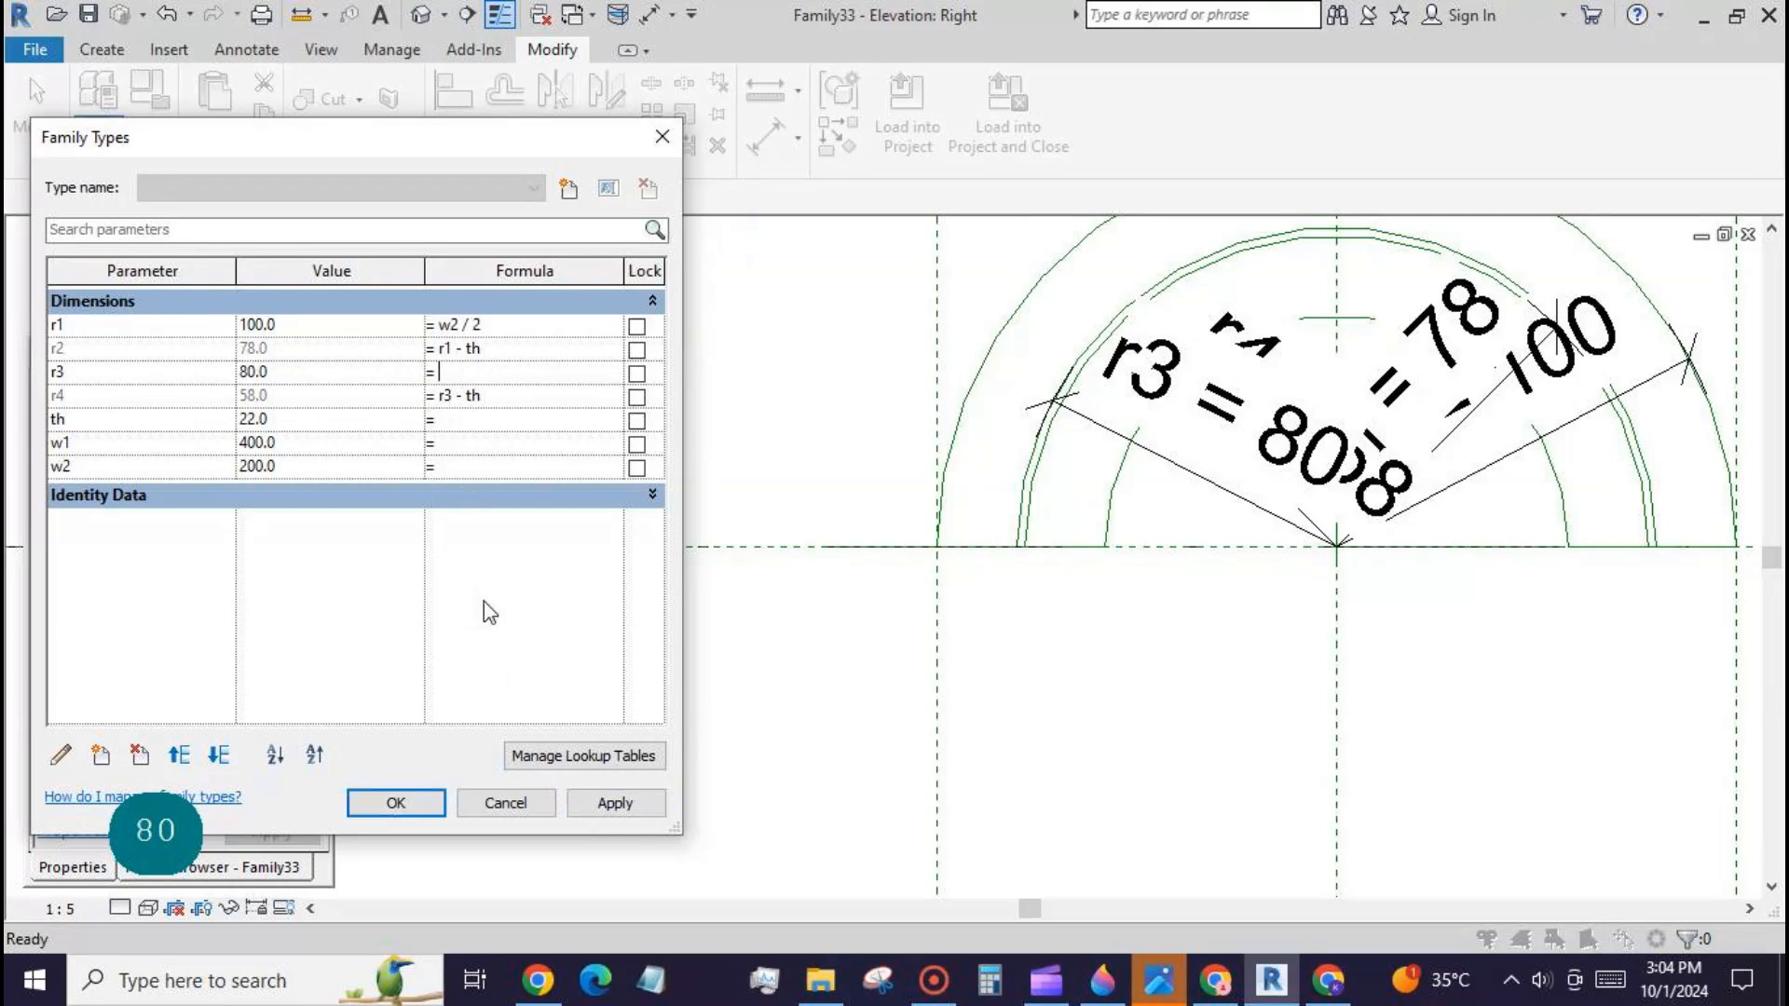
{"action": "type", "text": "1-"}
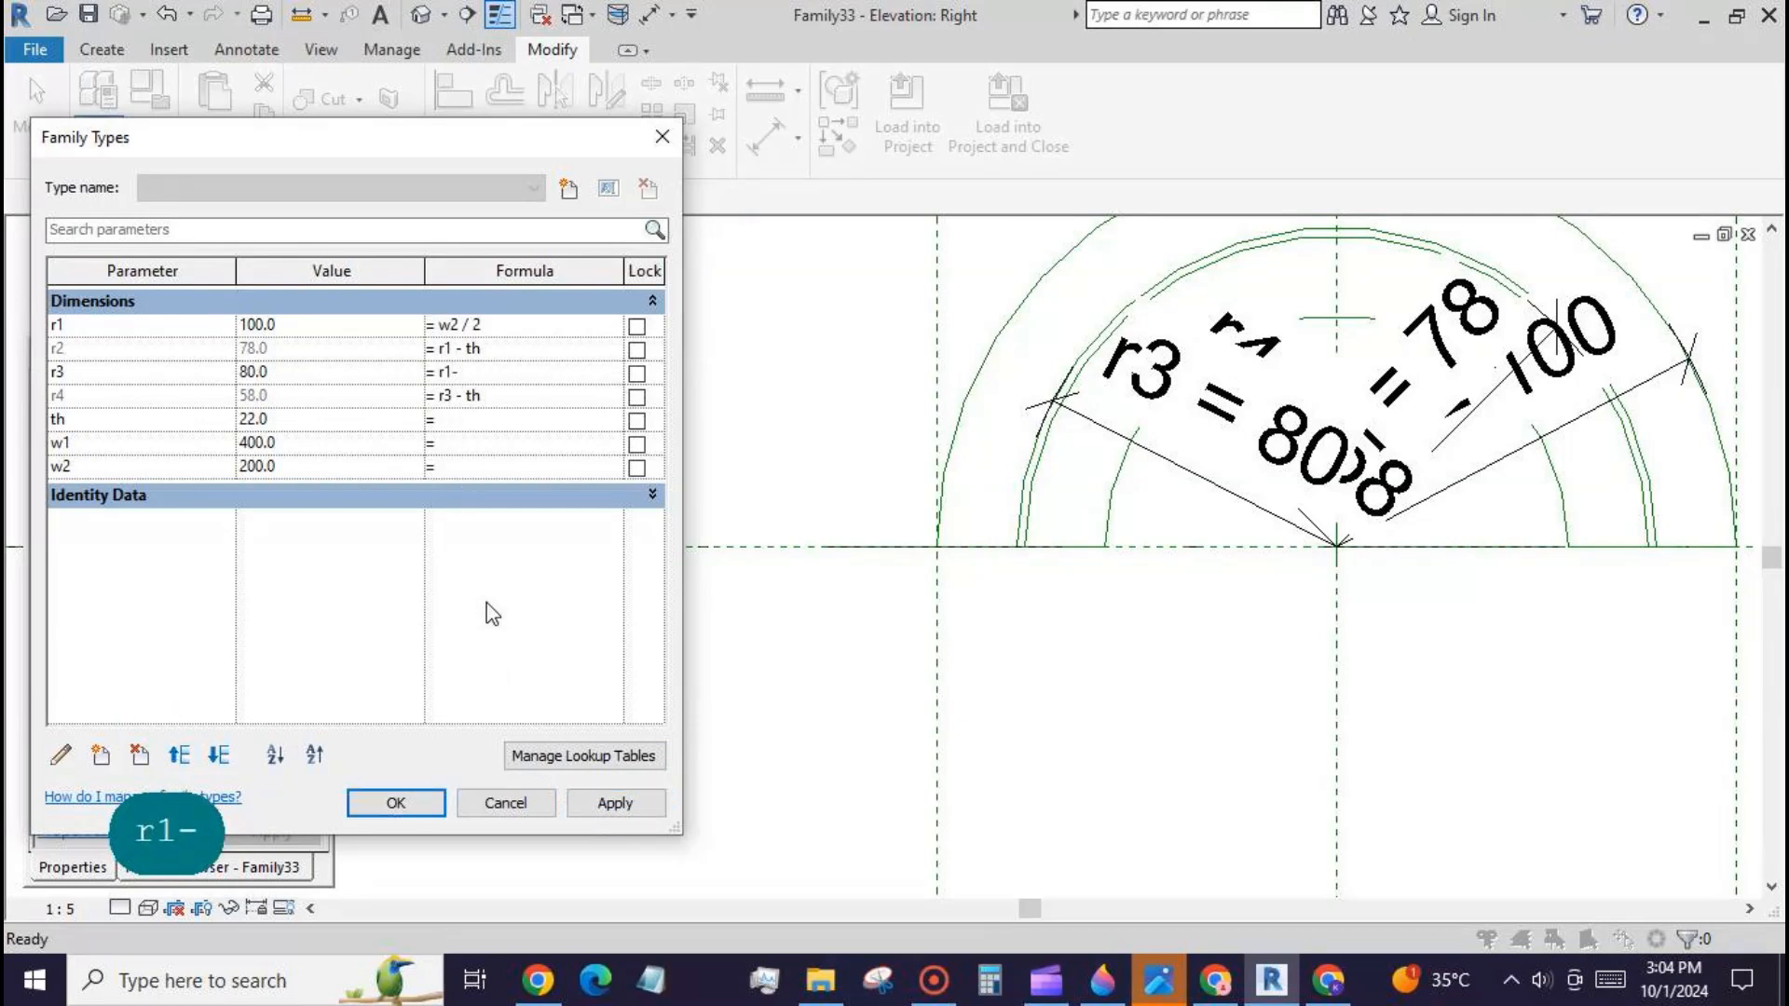
{"action": "type", "text": "20"}
{"action": "left_click", "coordinate": [615, 804]}
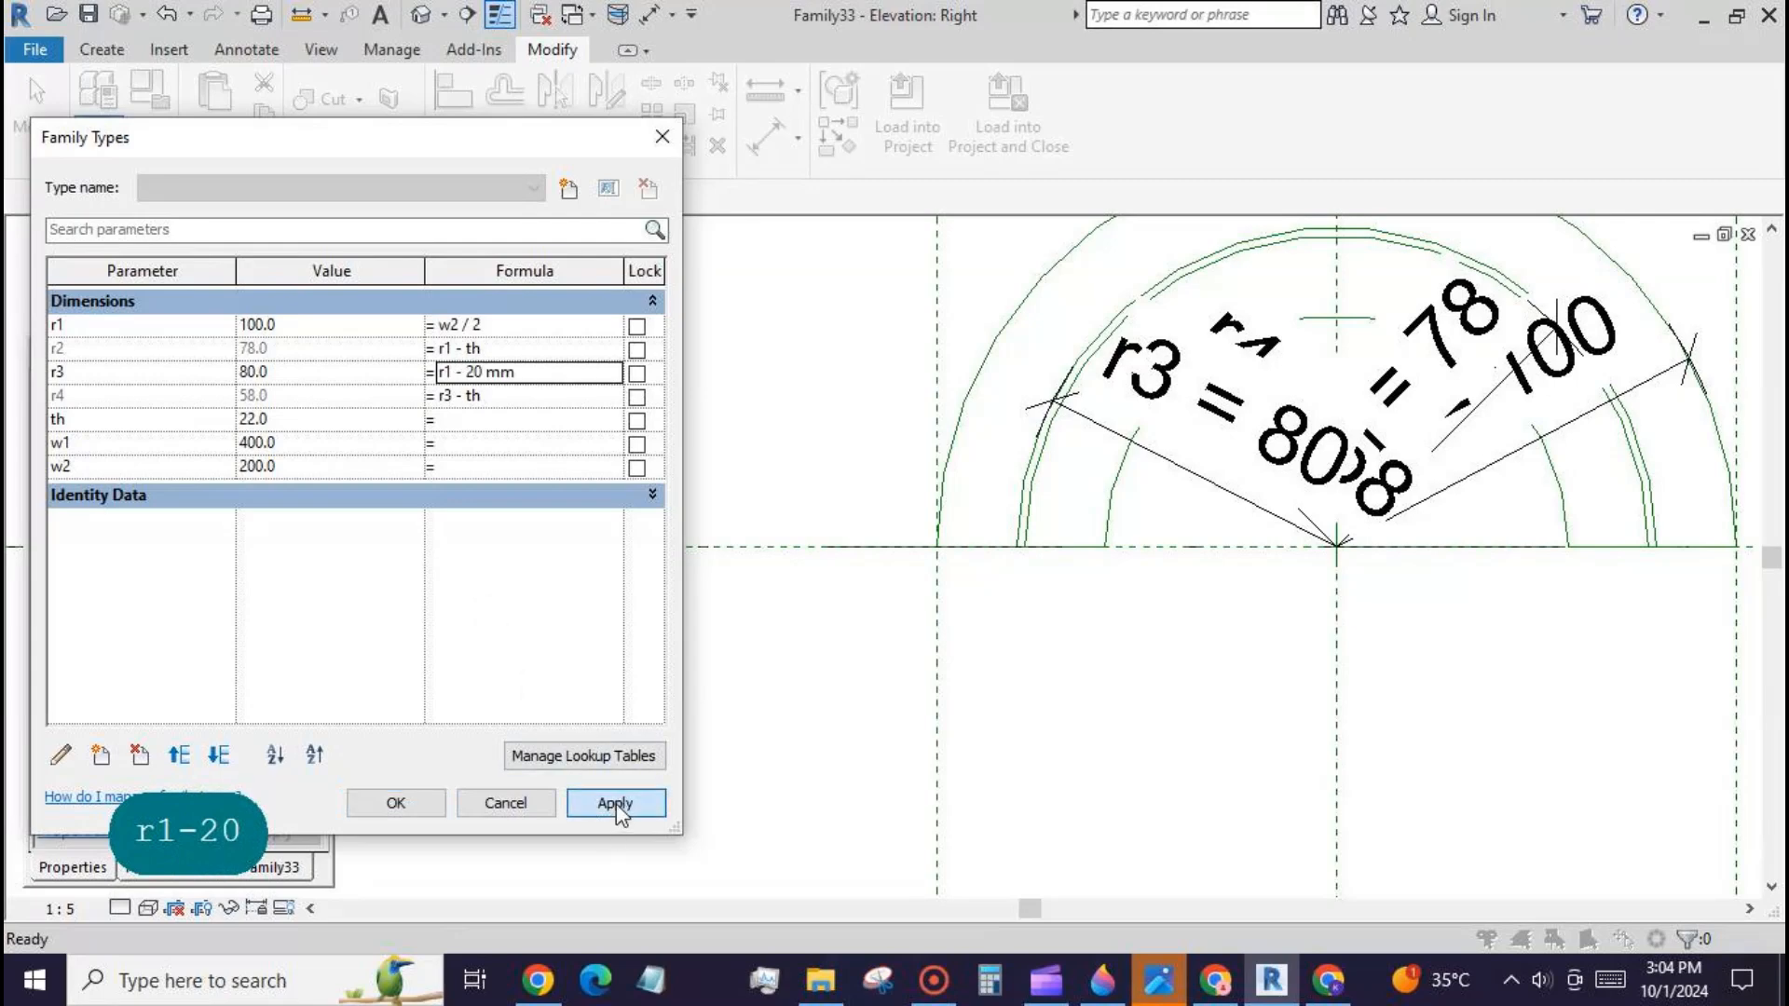
{"action": "left_click", "coordinate": [396, 803]}
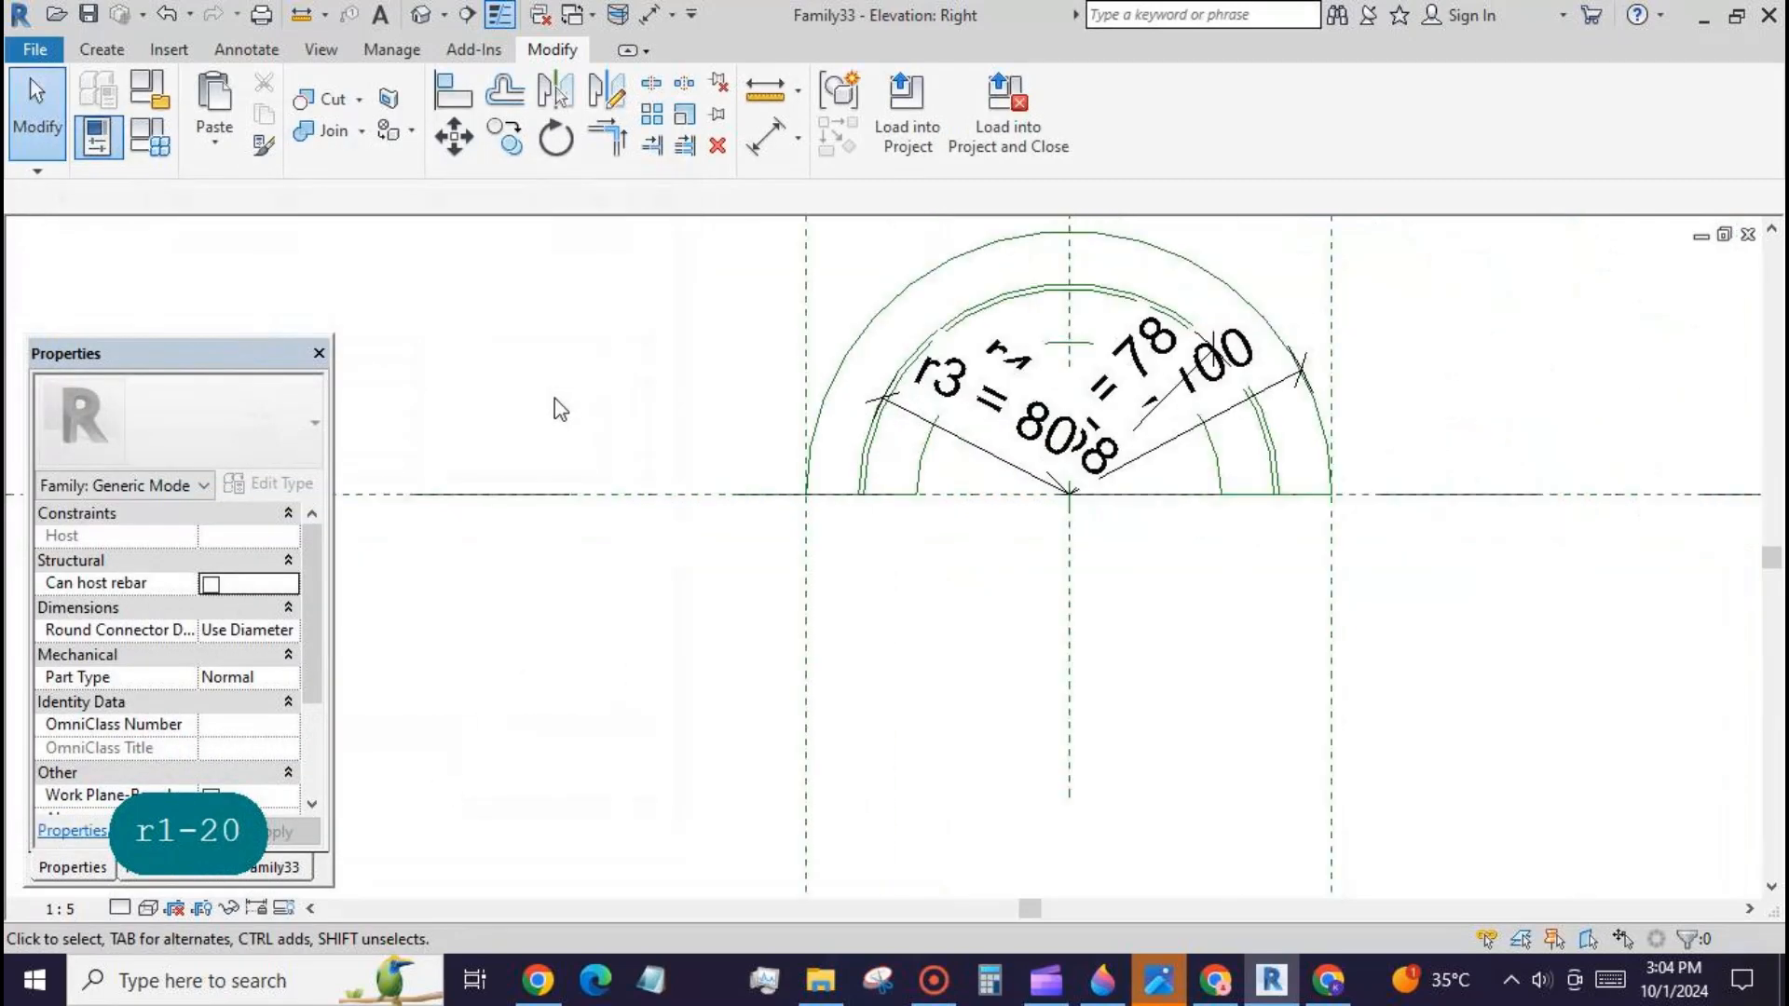
Step: Start a Blend and form its base boundary from the outer profile's two end lines, outer arc and inner arc, locking the picked lines
{"action": "left_click", "coordinate": [421, 15]}
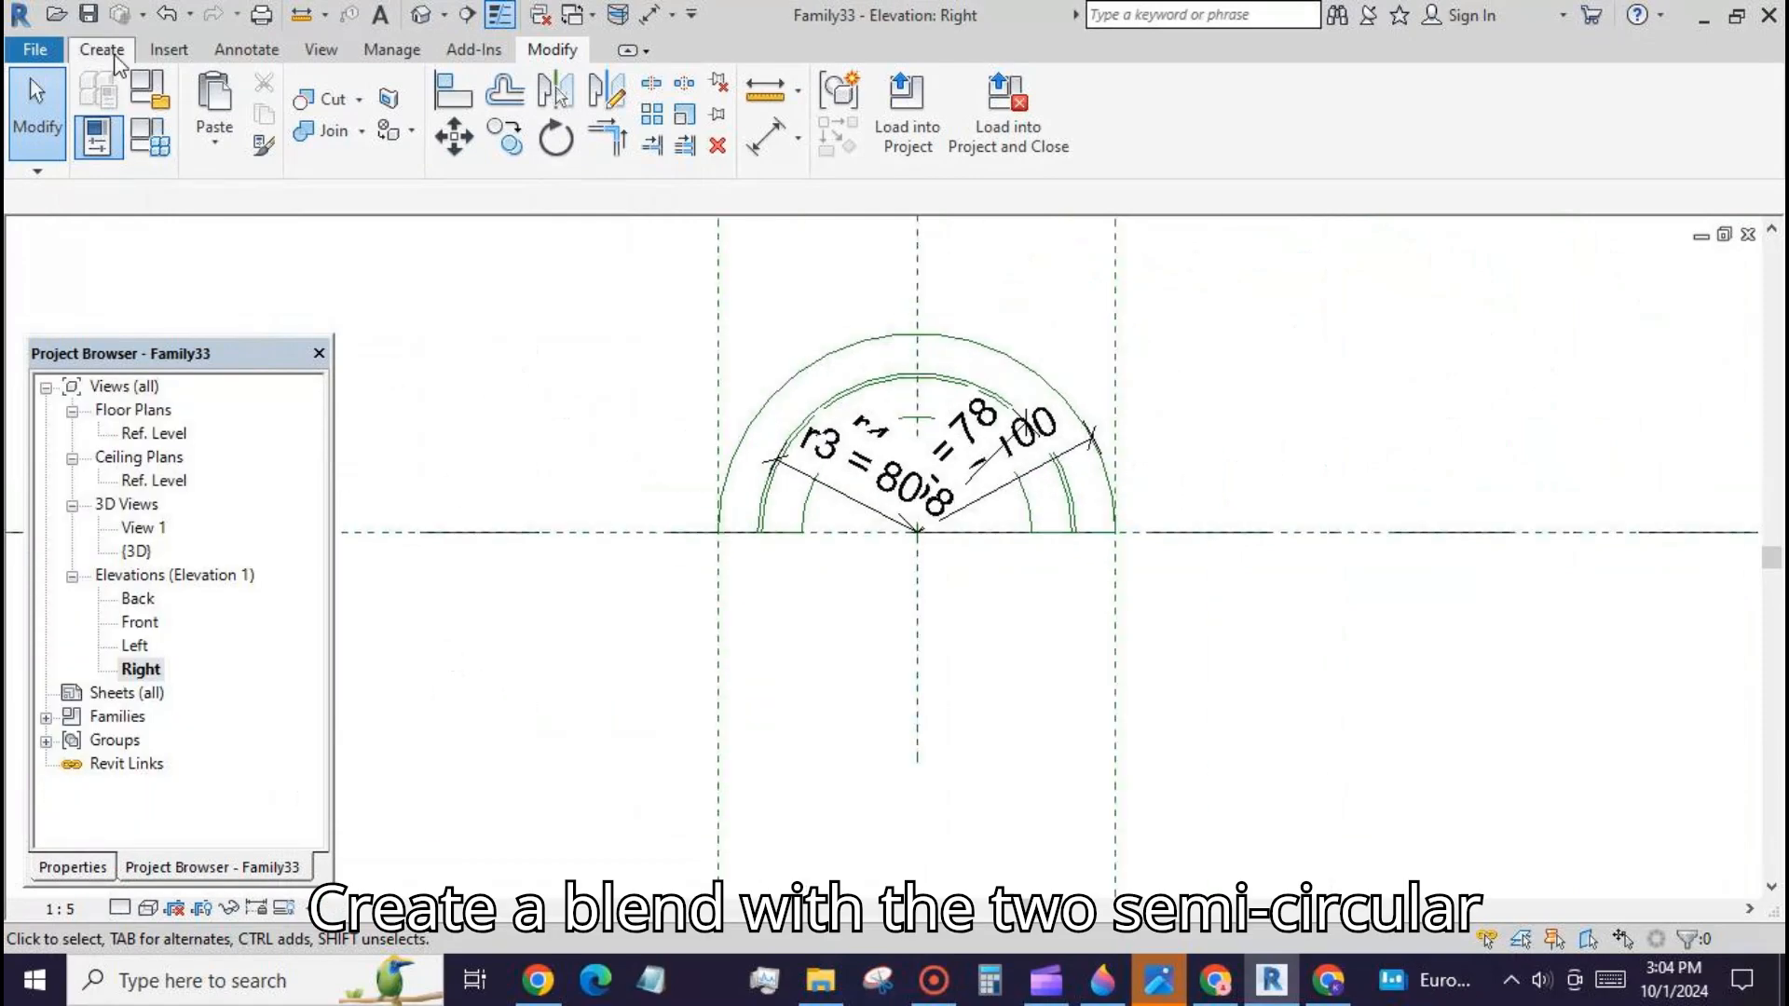
{"action": "left_click", "coordinate": [101, 50]}
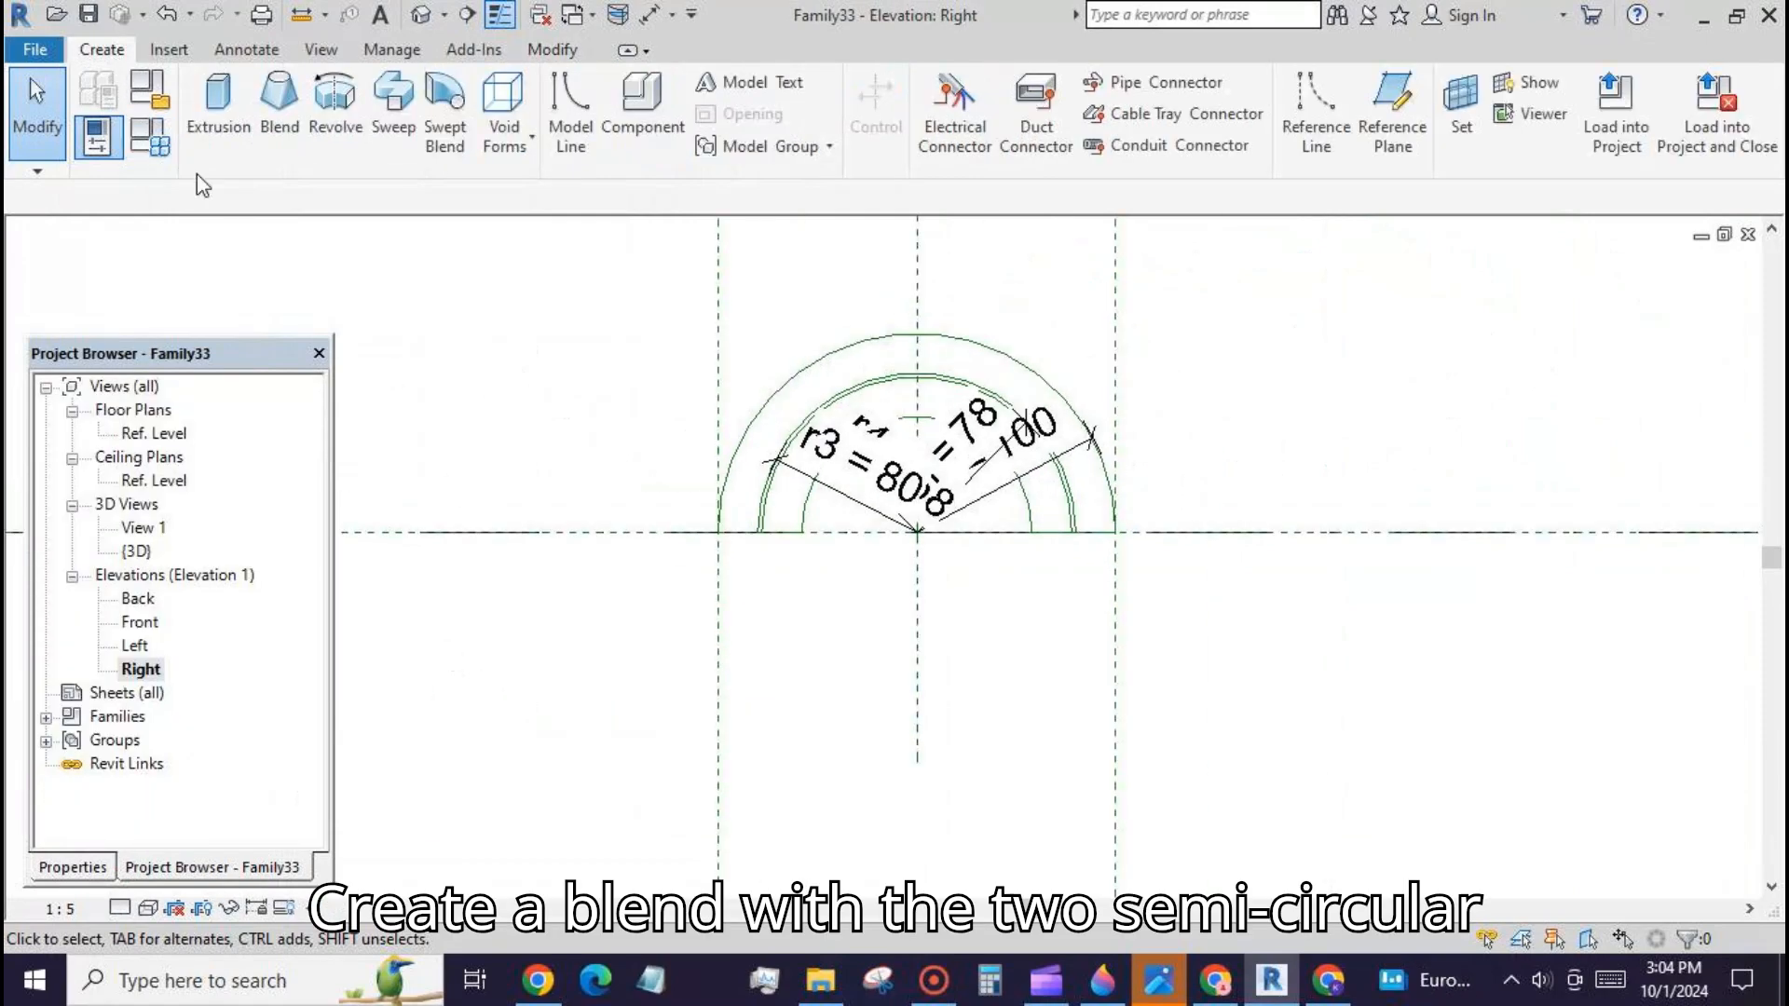
{"action": "left_click", "coordinate": [272, 116]}
{"action": "left_click", "coordinate": [1137, 145]}
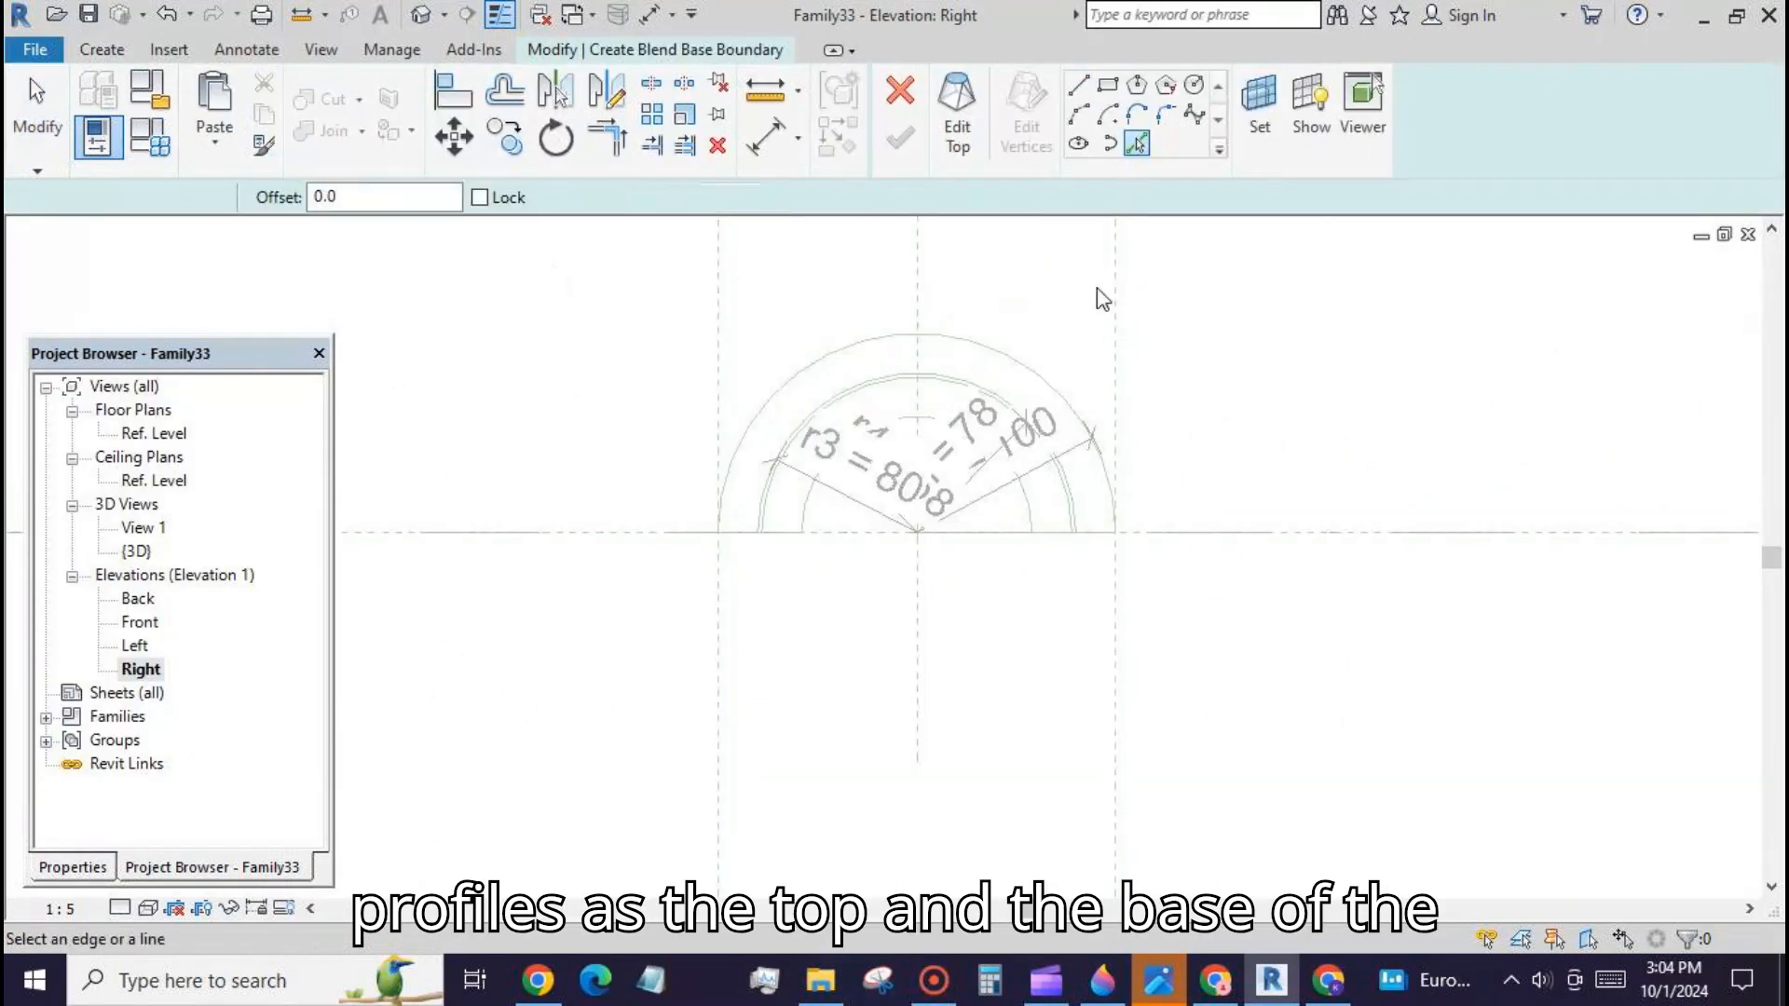
{"action": "left_click", "coordinate": [1103, 536]}
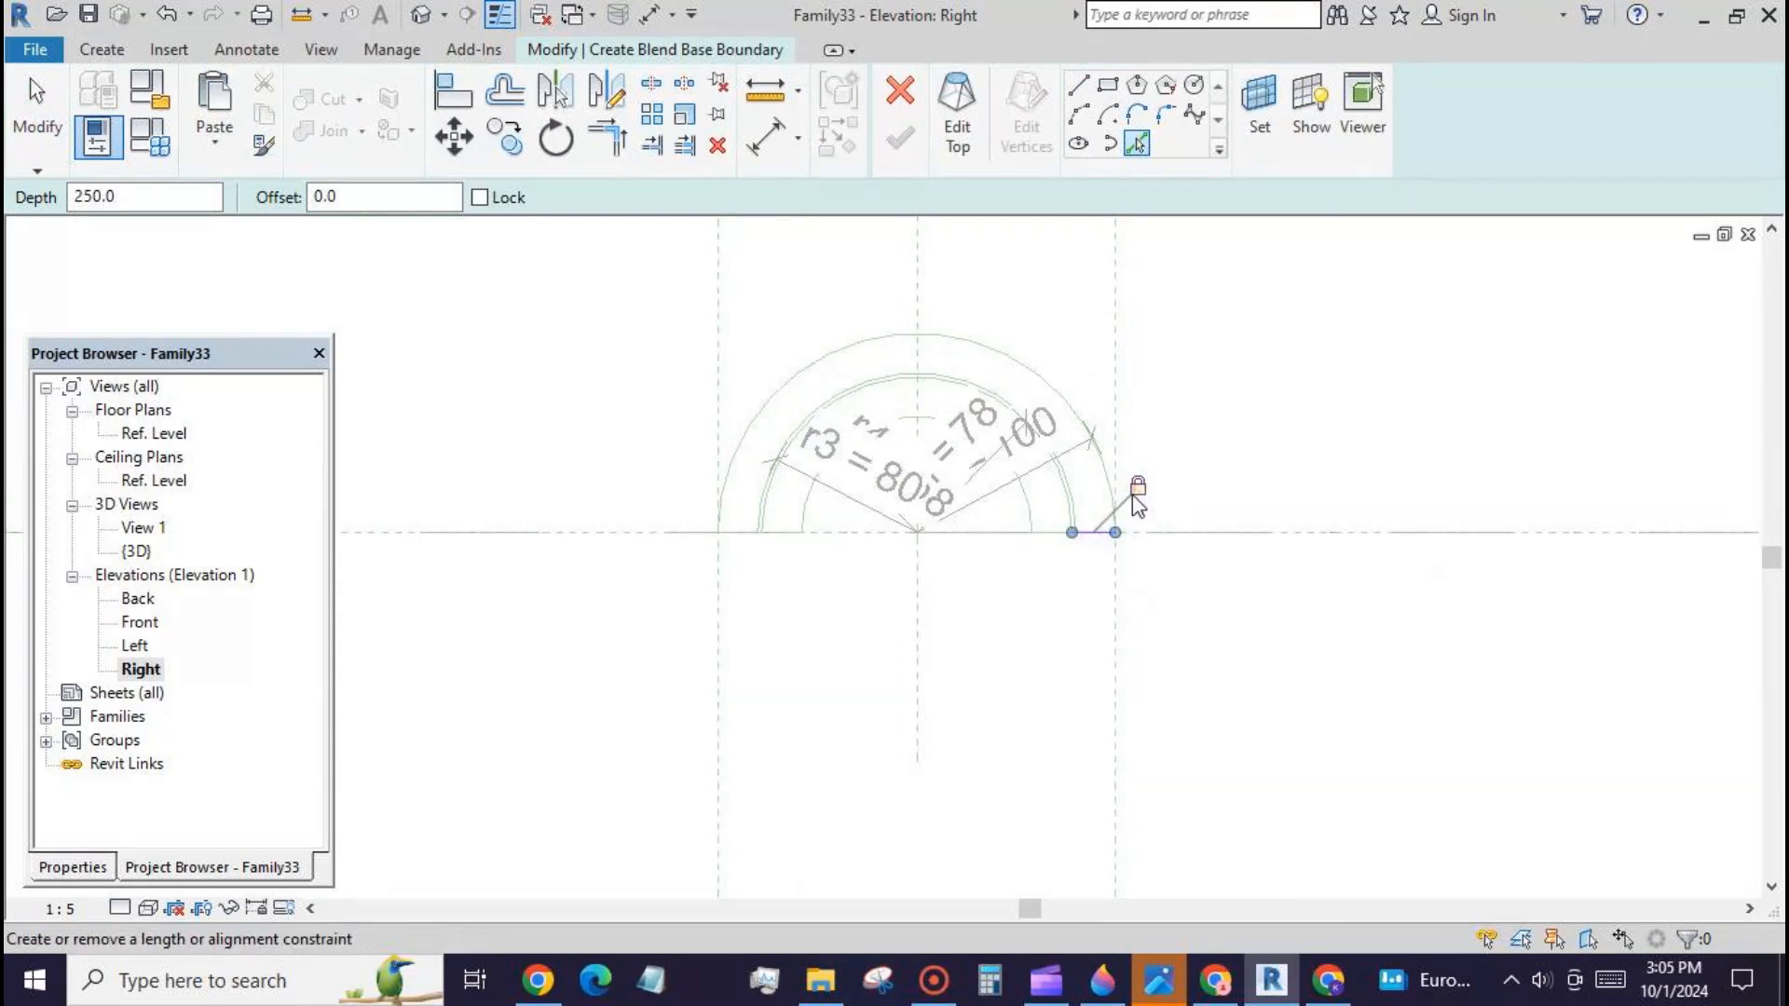
{"action": "left_click", "coordinate": [733, 539]}
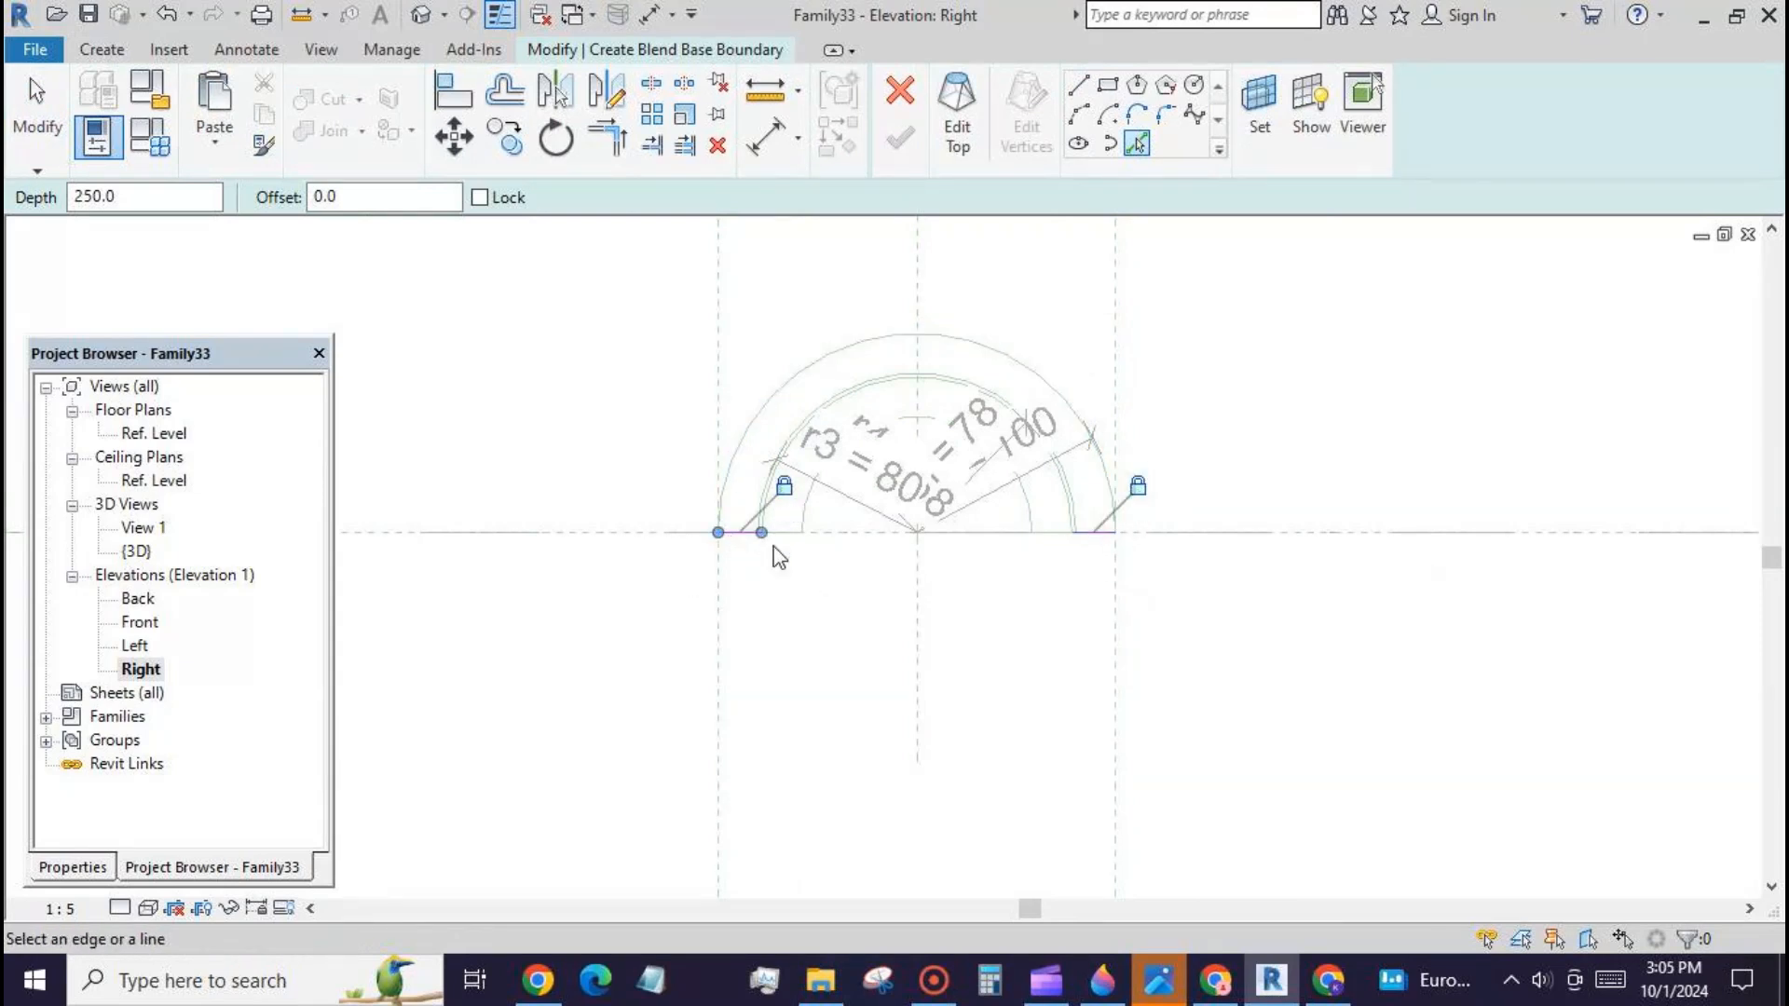
{"action": "left_click", "coordinate": [729, 480]}
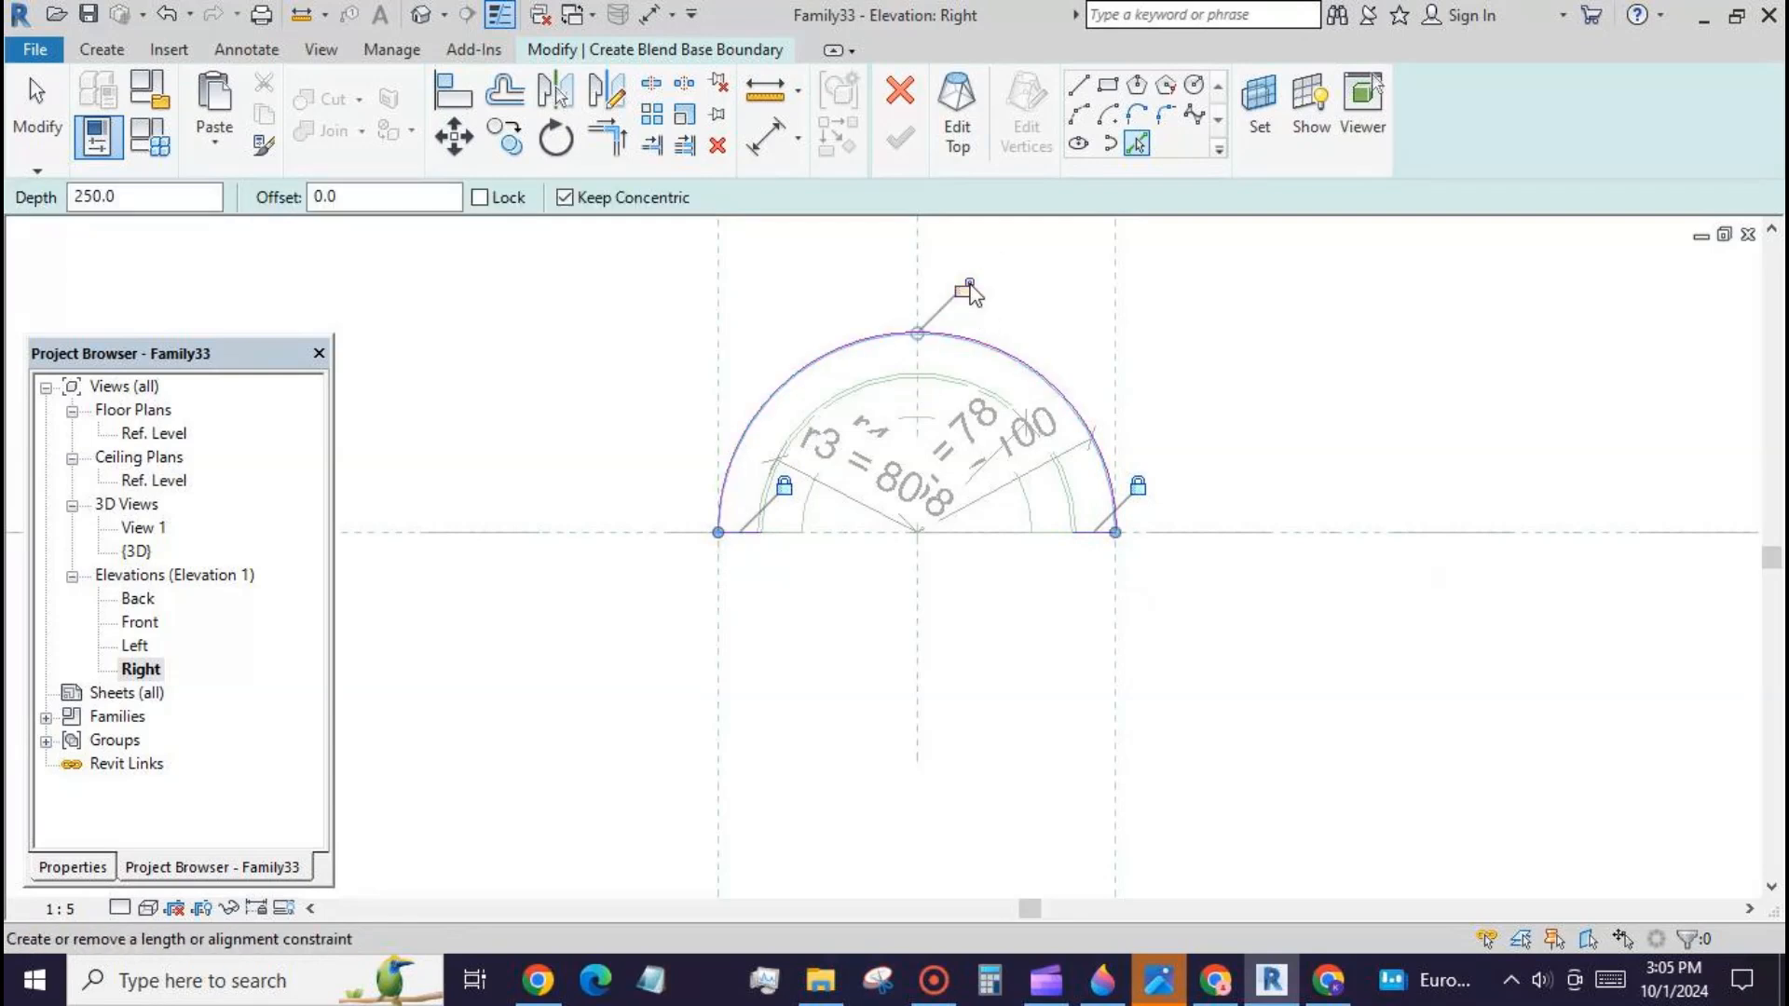
{"action": "left_click", "coordinate": [950, 378]}
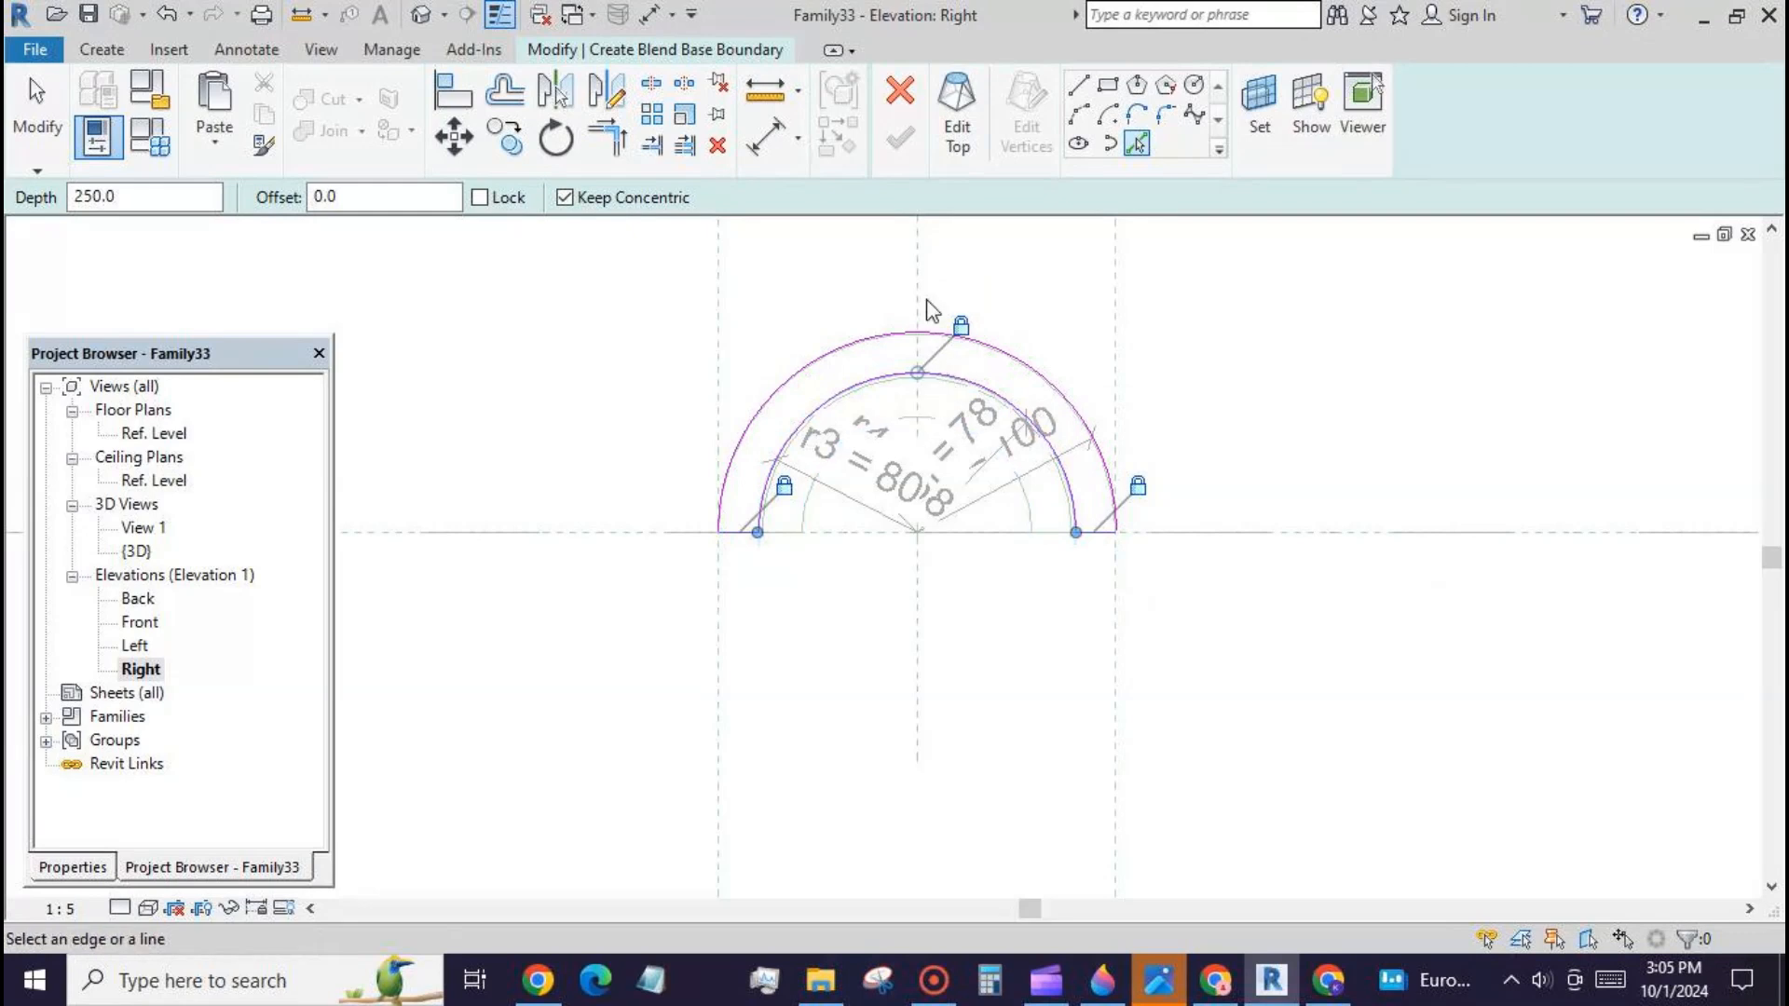
Step: Form the blend's top boundary from the inner profile's end lines and two arcs, locking the picked lines, and finish the blend
{"action": "left_click", "coordinate": [957, 112]}
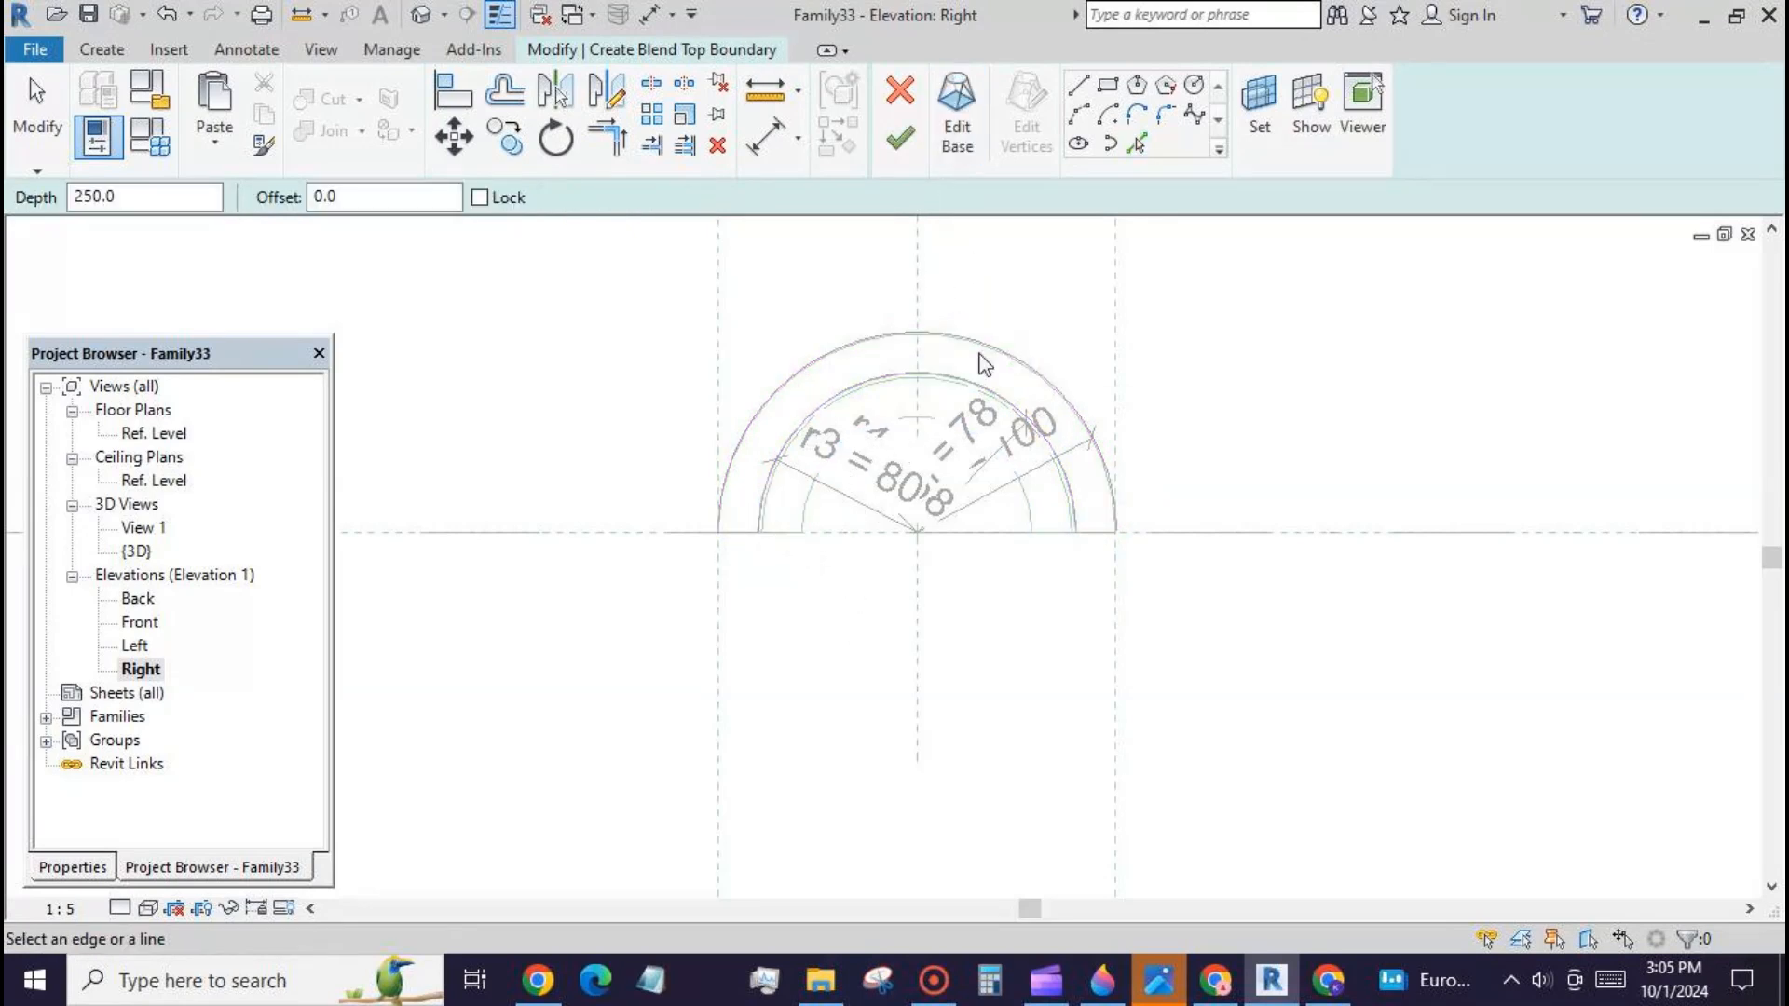
{"action": "left_click", "coordinate": [1136, 143]}
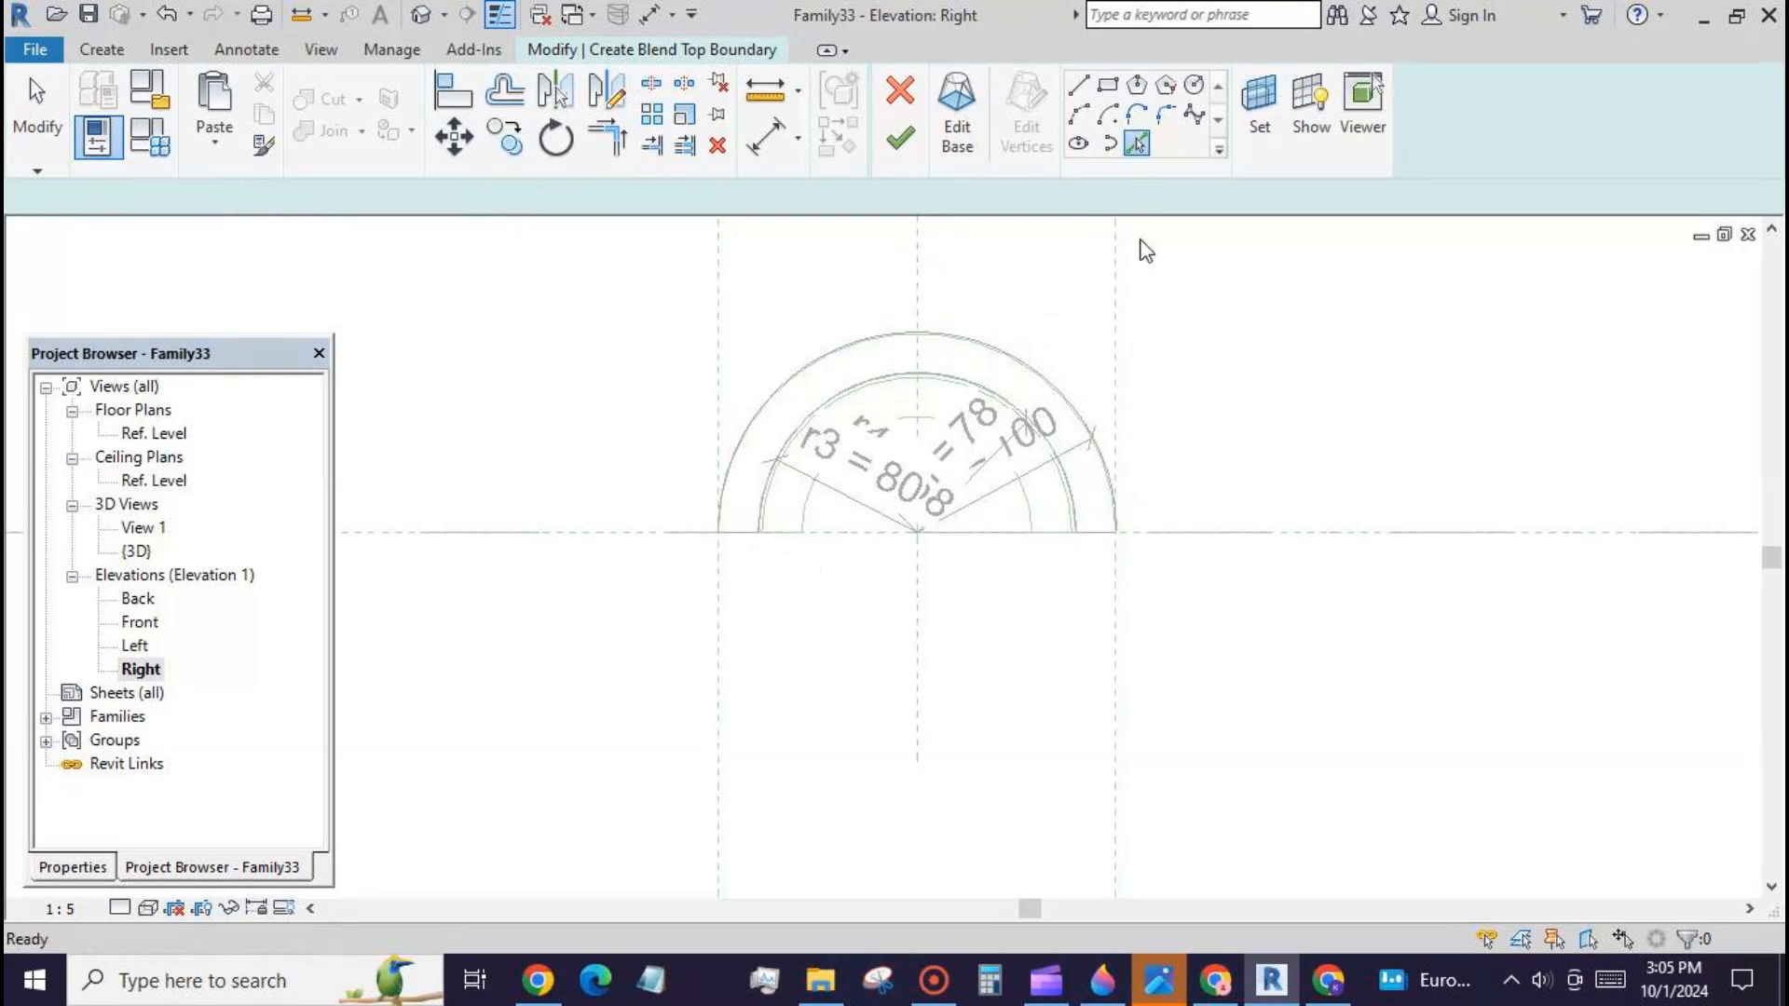
{"action": "left_click", "coordinate": [784, 536]}
{"action": "left_click", "coordinate": [733, 579]}
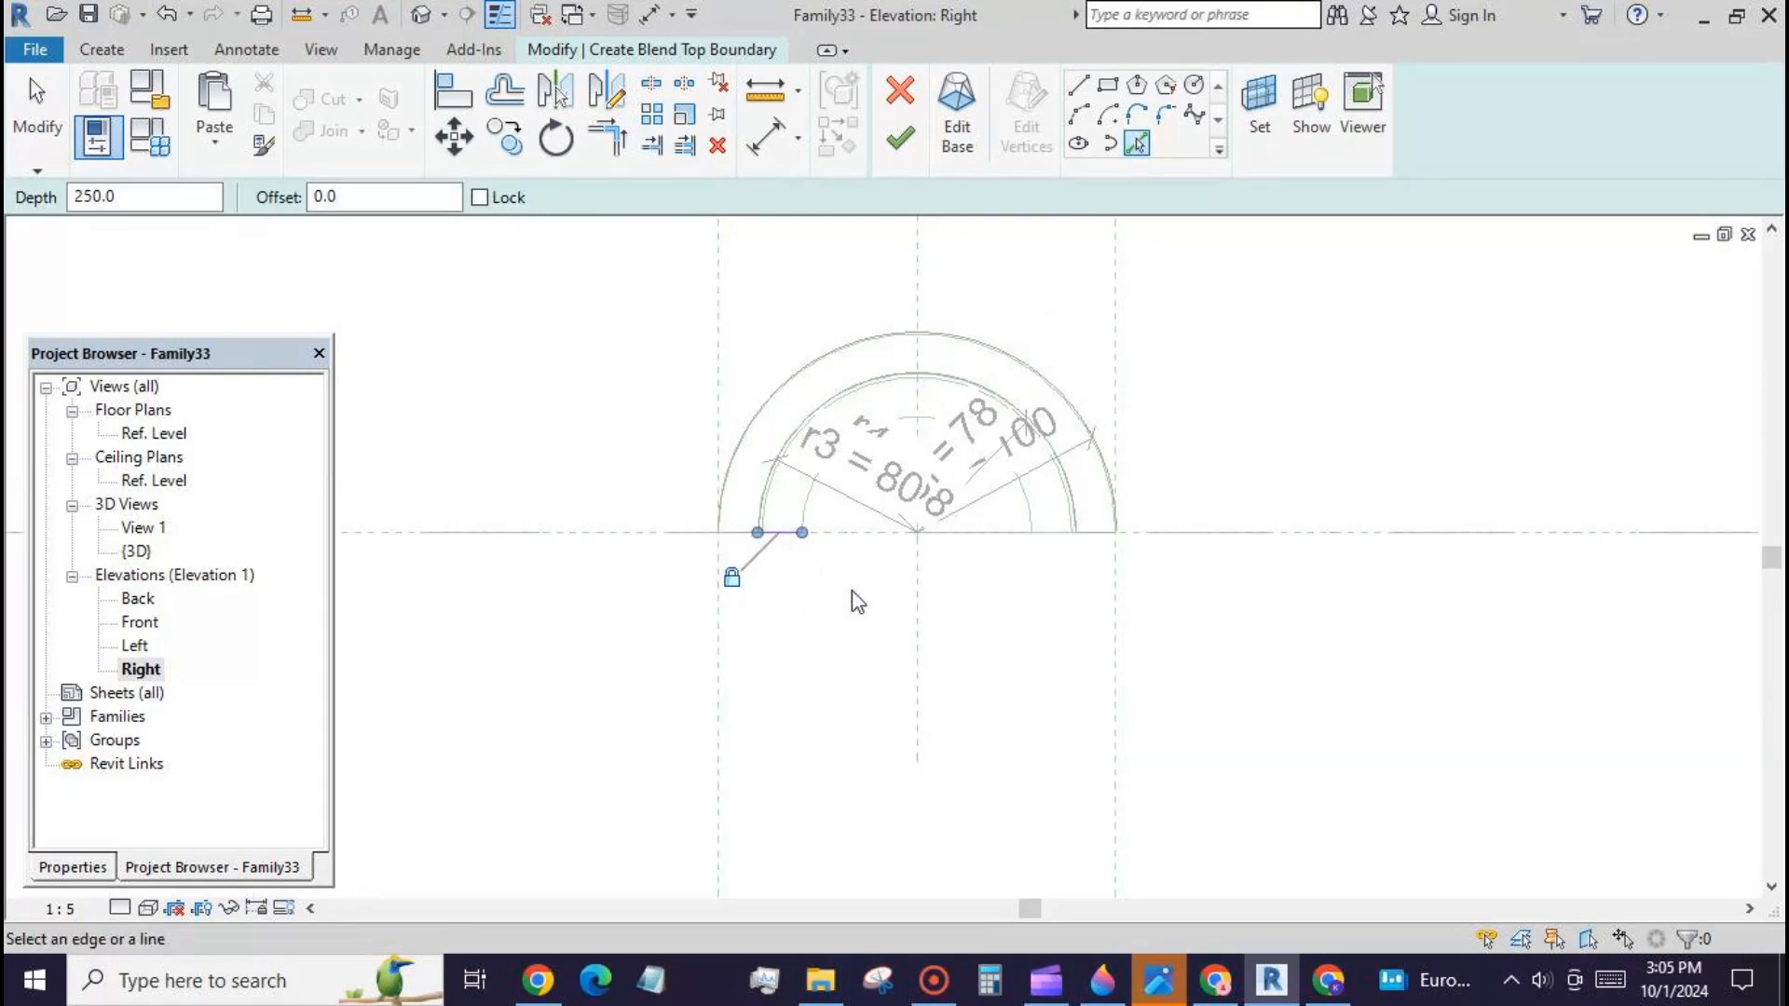
{"action": "left_click", "coordinate": [1048, 536]}
{"action": "left_click", "coordinate": [1008, 578]}
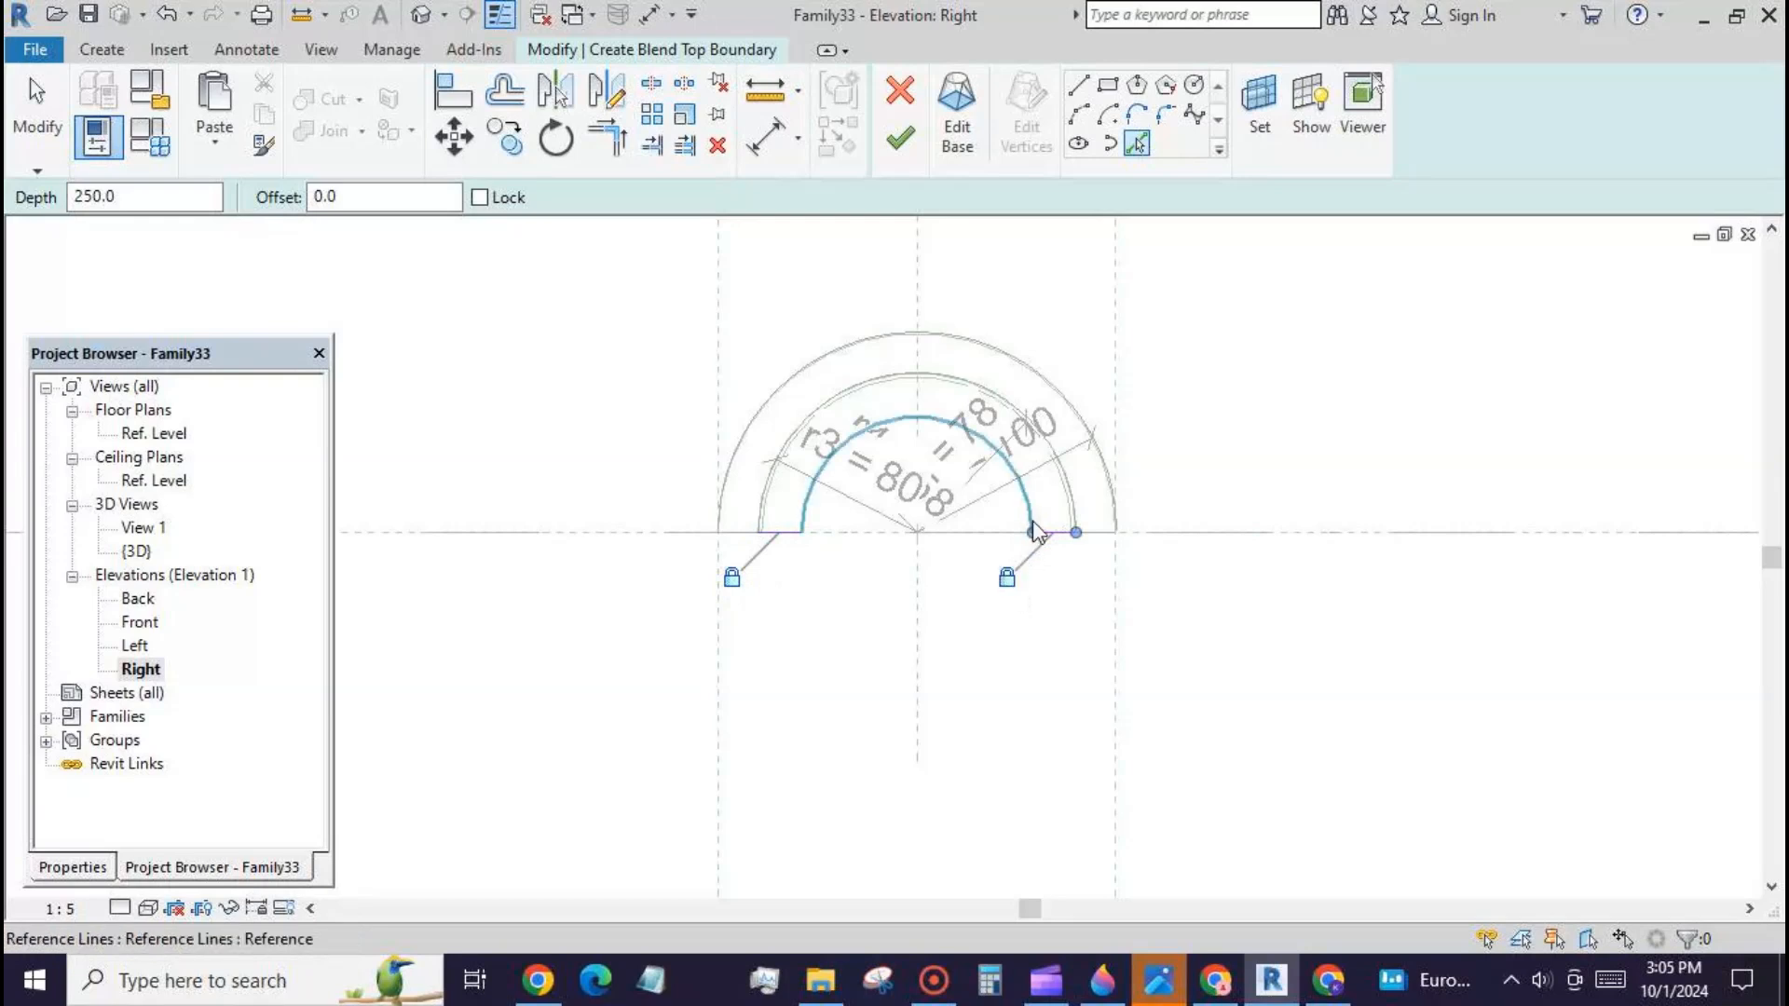
{"action": "left_click", "coordinate": [1031, 516]}
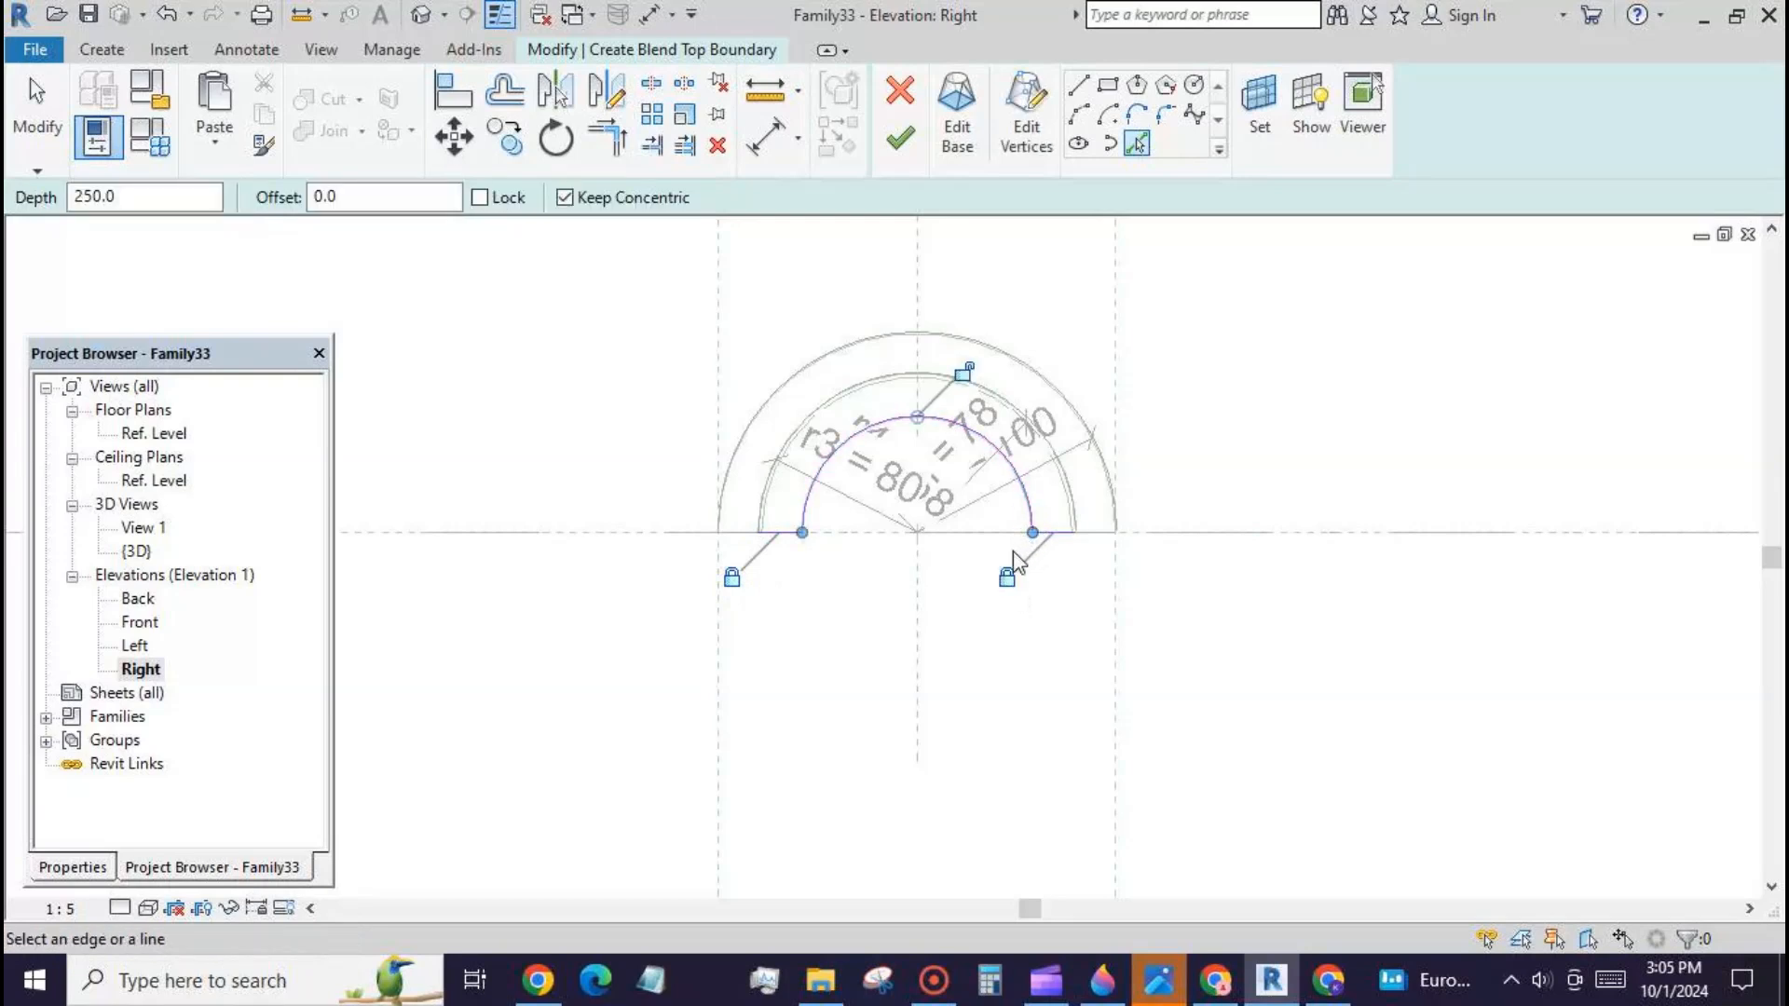
{"action": "left_click", "coordinate": [964, 374]}
{"action": "left_click", "coordinate": [1066, 503]}
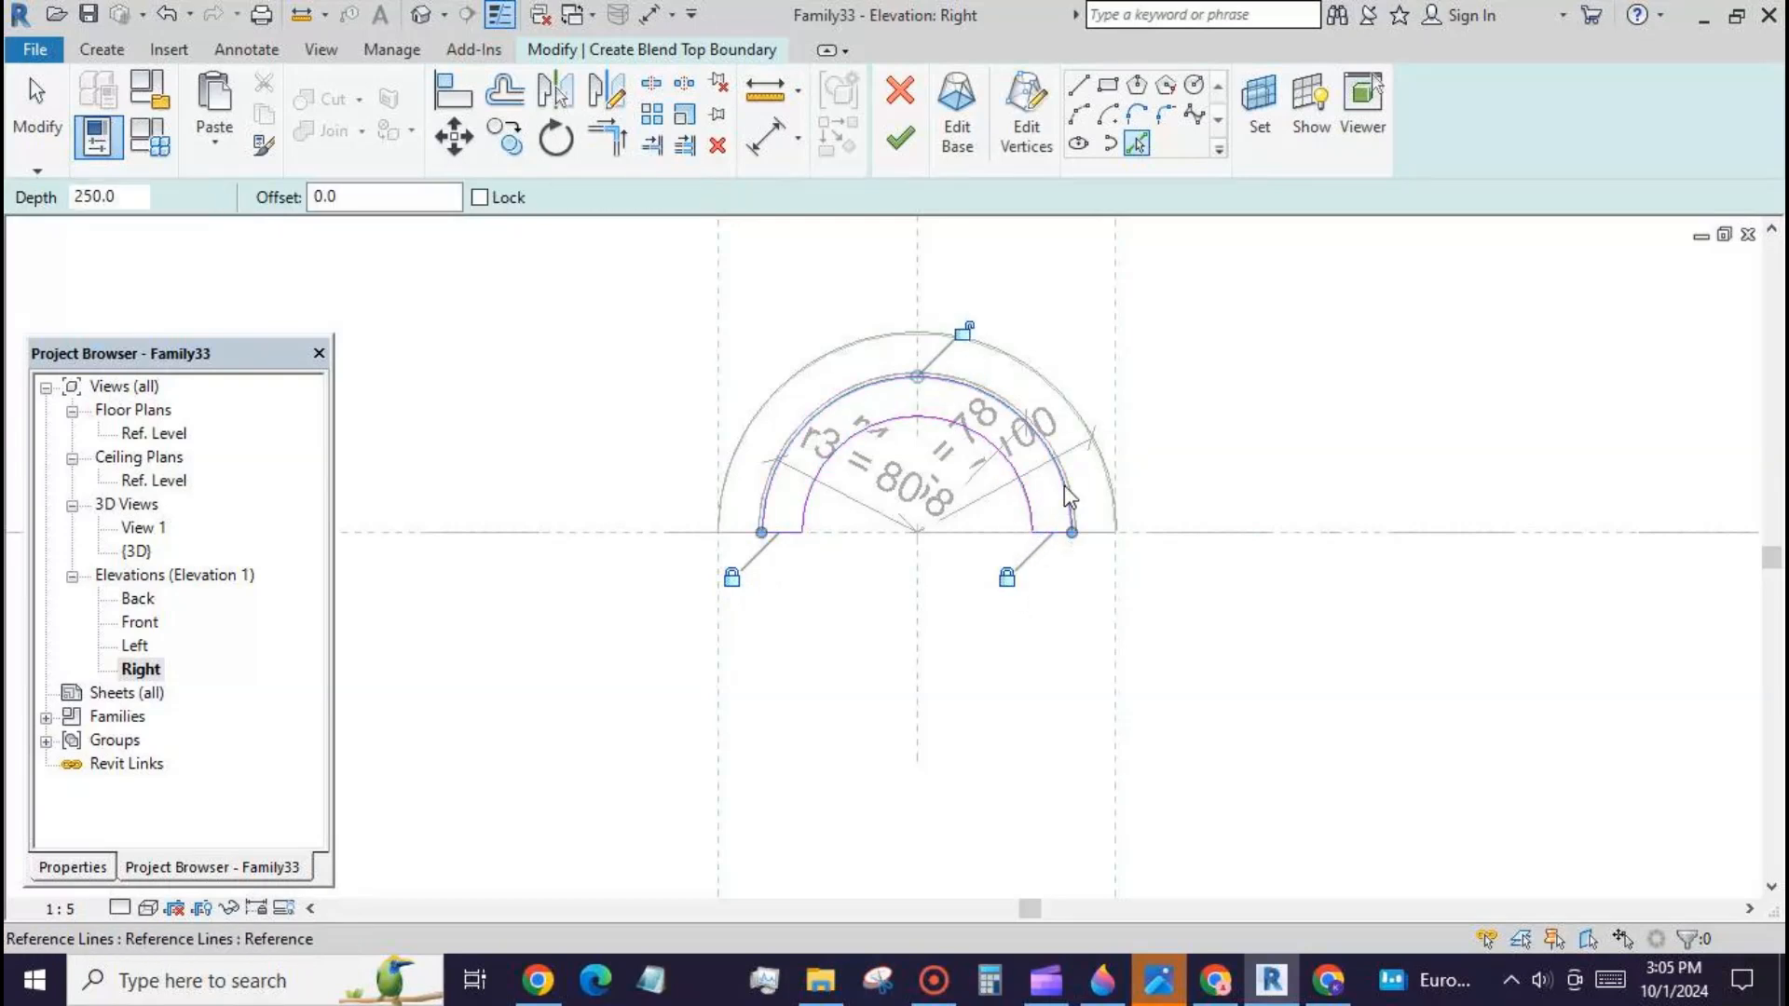
{"action": "left_click", "coordinate": [960, 329]}
{"action": "left_click", "coordinate": [902, 154]}
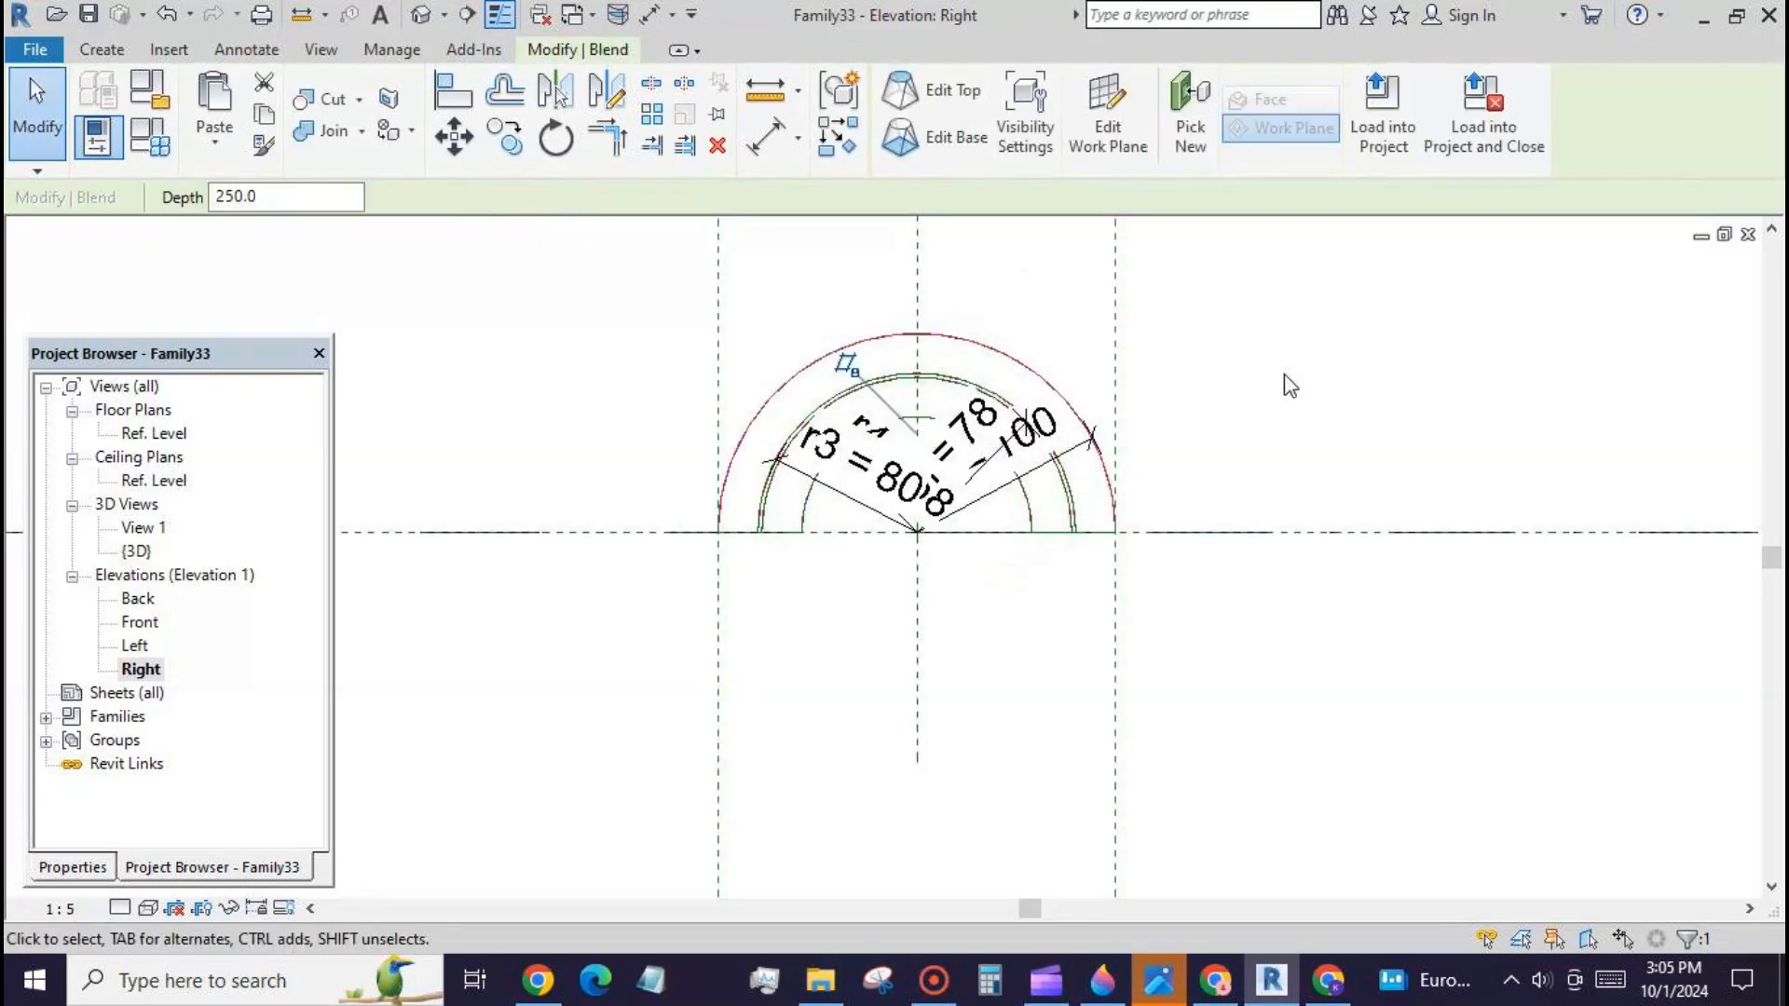
{"action": "left_click", "coordinate": [444, 24]}
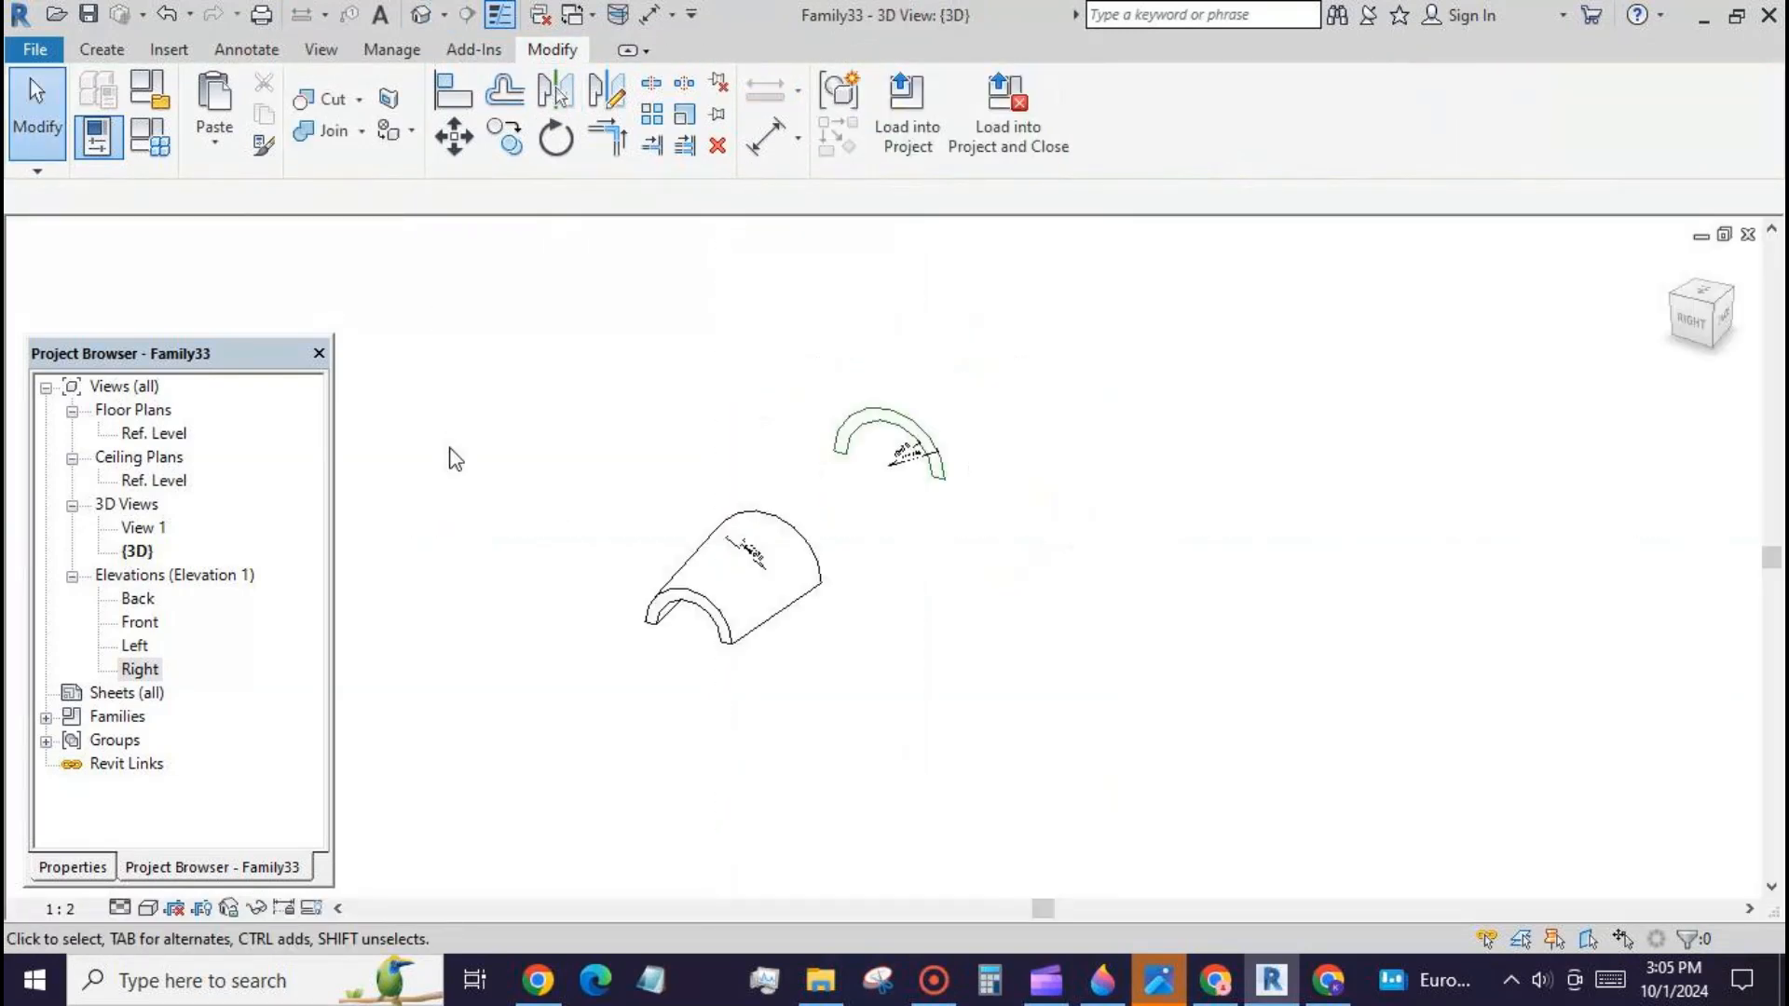
Step: In the front elevation, stretch the blend's near end to the far-side outer reference plane and lock it there
{"action": "double_click", "coordinate": [145, 626]}
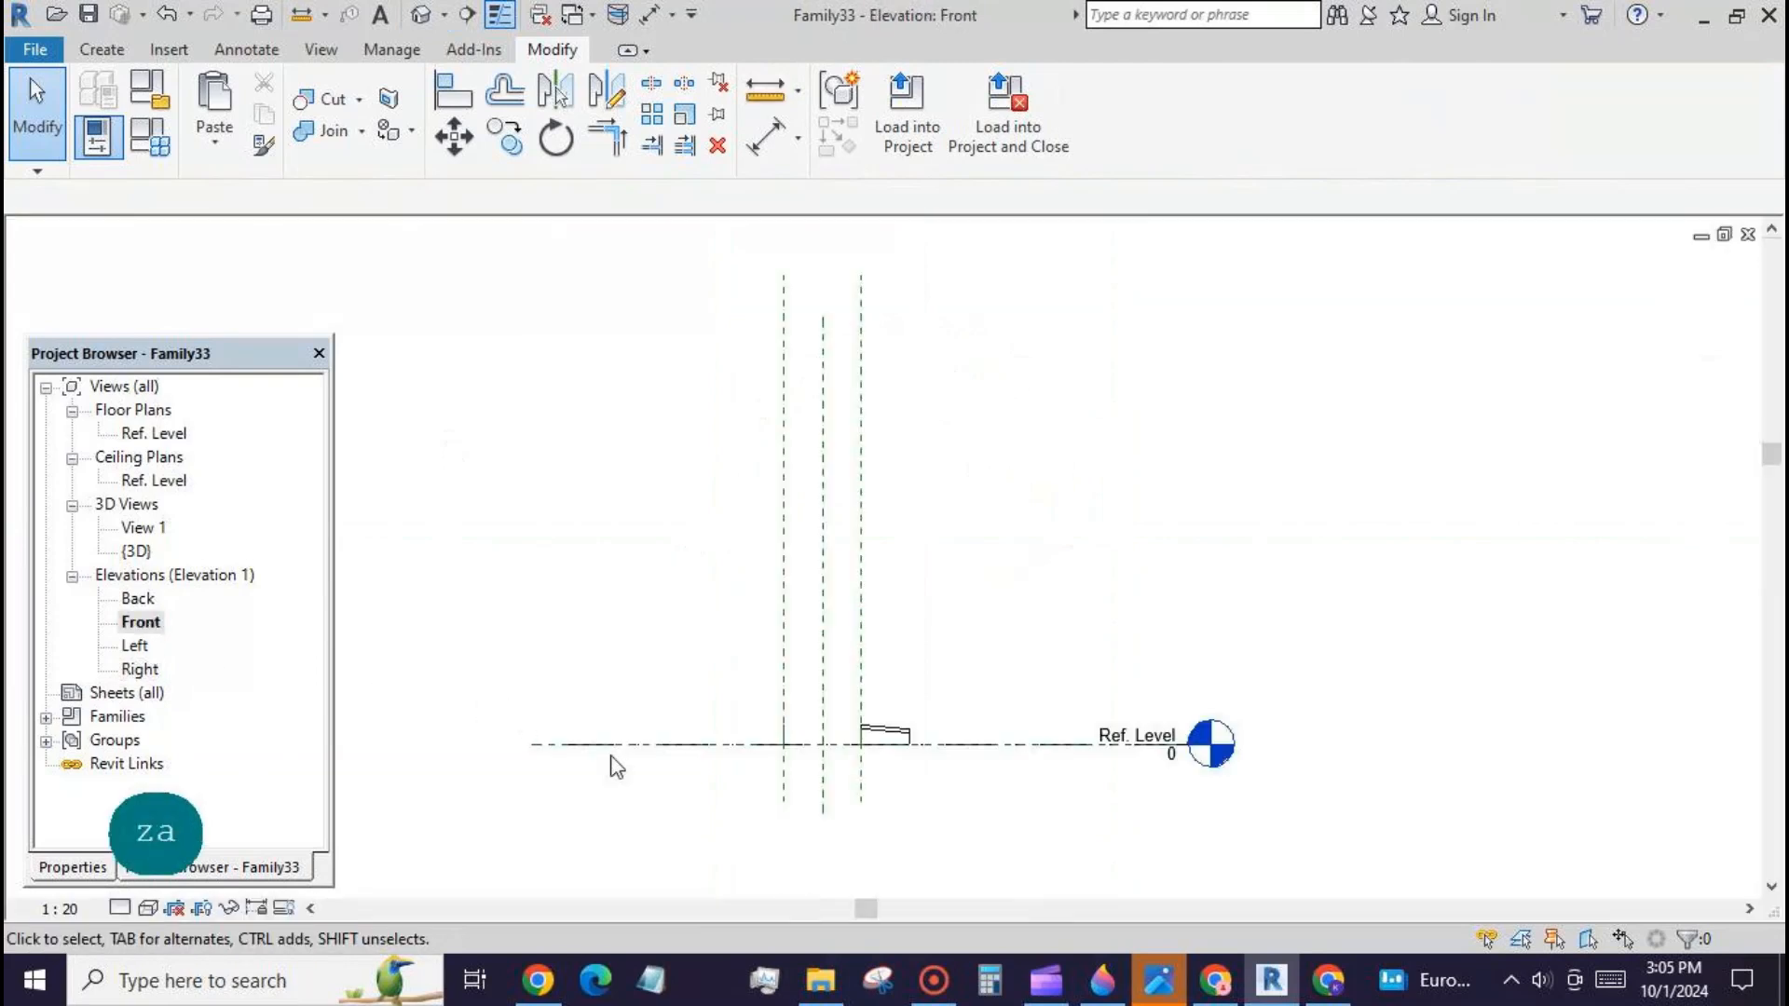
{"action": "scroll", "coordinate": [809, 743], "scroll_direction": "up", "scroll_amount": 5}
{"action": "left_click", "coordinate": [1327, 714]}
{"action": "left_click_drag", "start_coordinate": [1109, 657], "coordinate": [644, 653]}
{"action": "left_click", "coordinate": [599, 510]}
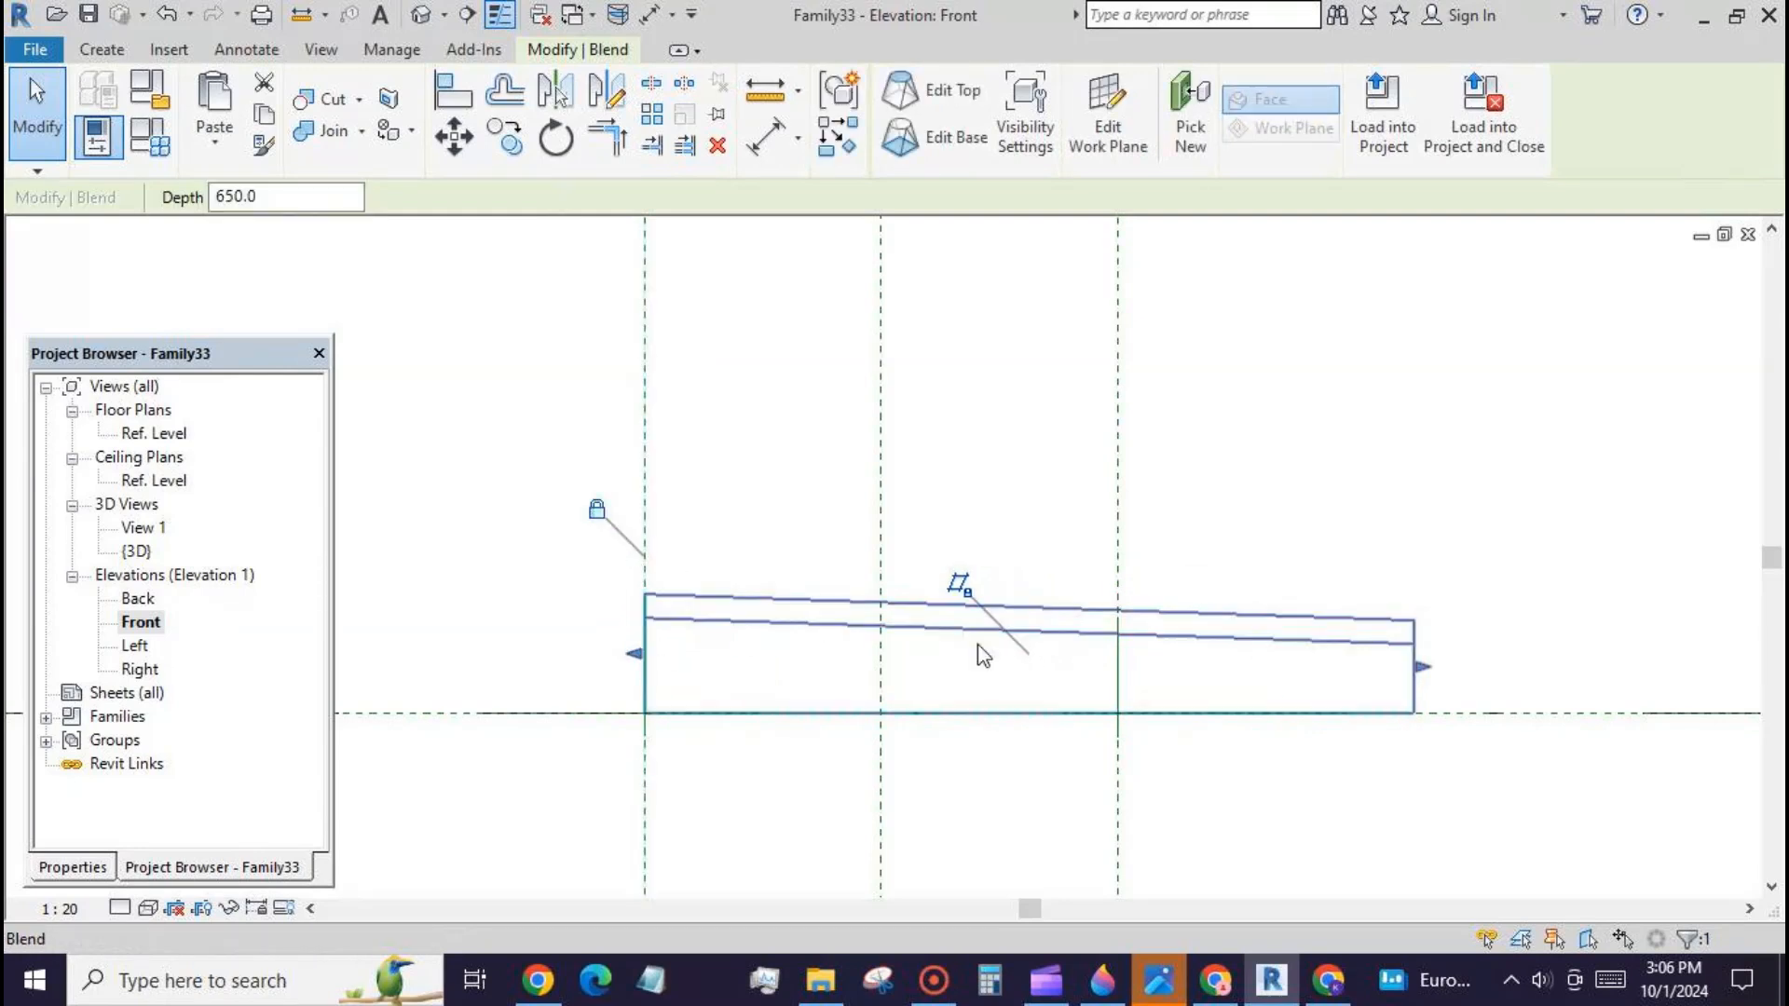
Step: Pull the blend's overhanging smaller end back to the other outer reference plane, lock it, and dismiss the save reminder
{"action": "left_click_drag", "start_coordinate": [1428, 671], "coordinate": [1122, 655]}
{"action": "left_click", "coordinate": [1163, 603]}
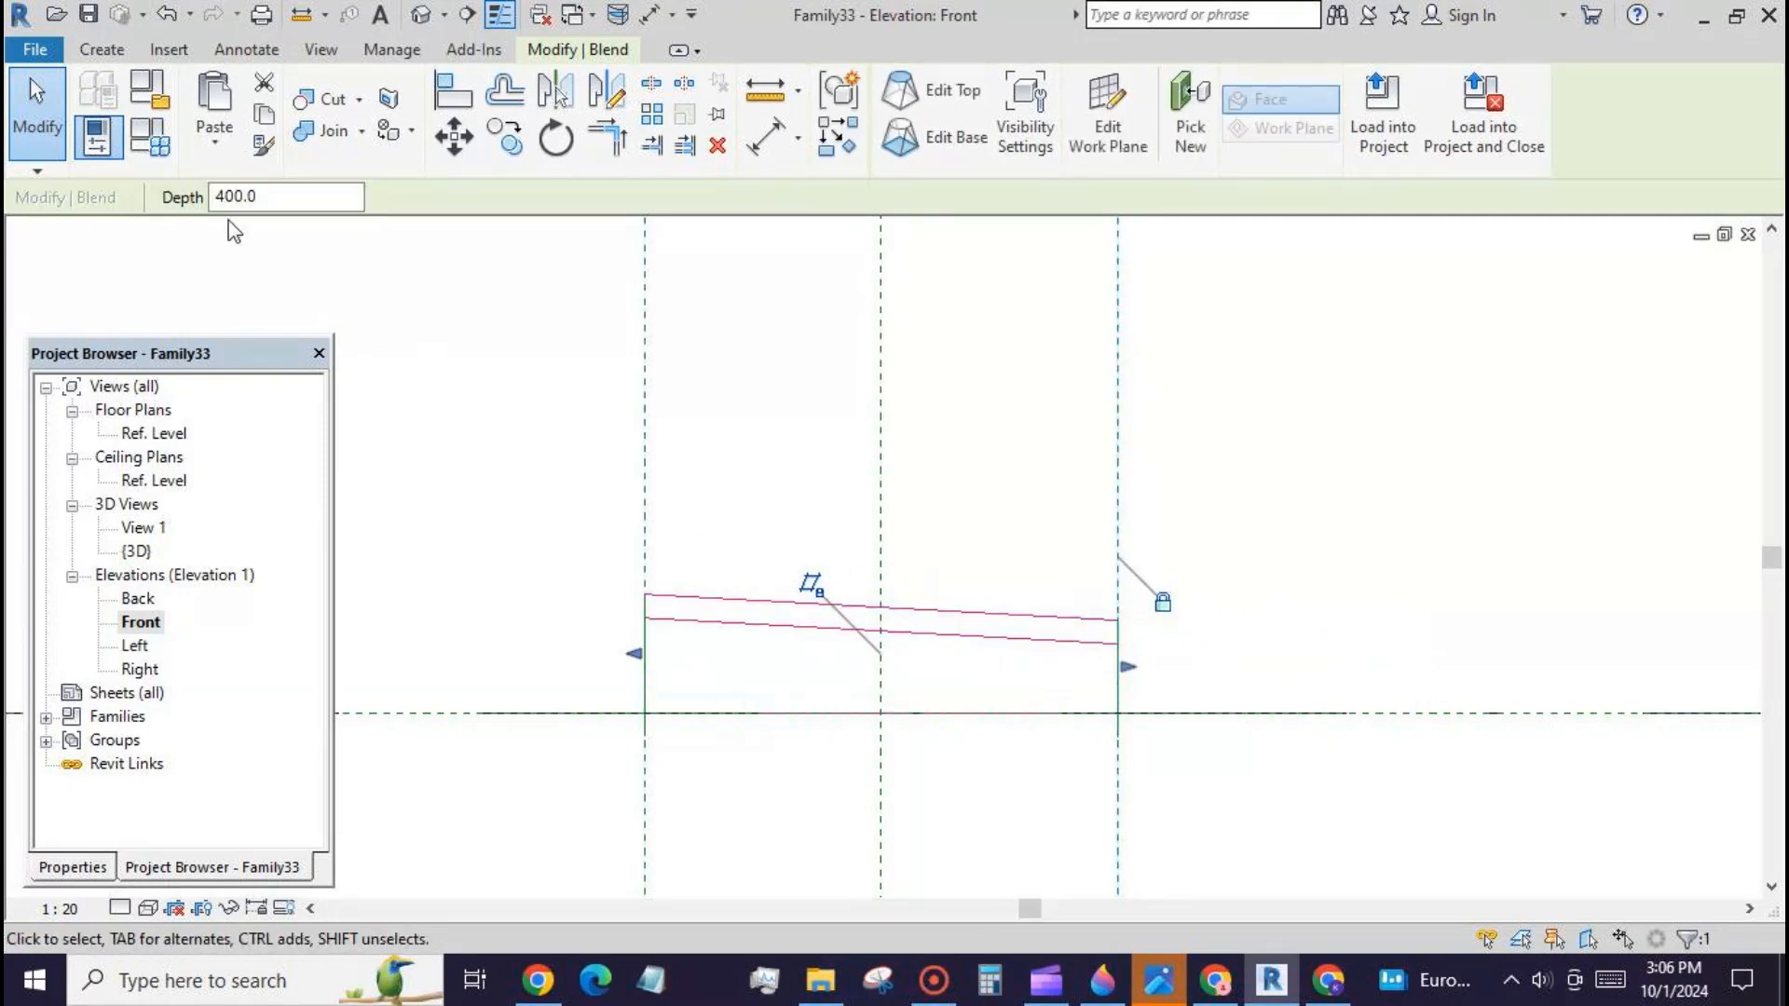
{"action": "left_click", "coordinate": [37, 108]}
{"action": "scroll", "coordinate": [945, 472], "scroll_direction": "down", "scroll_amount": 4}
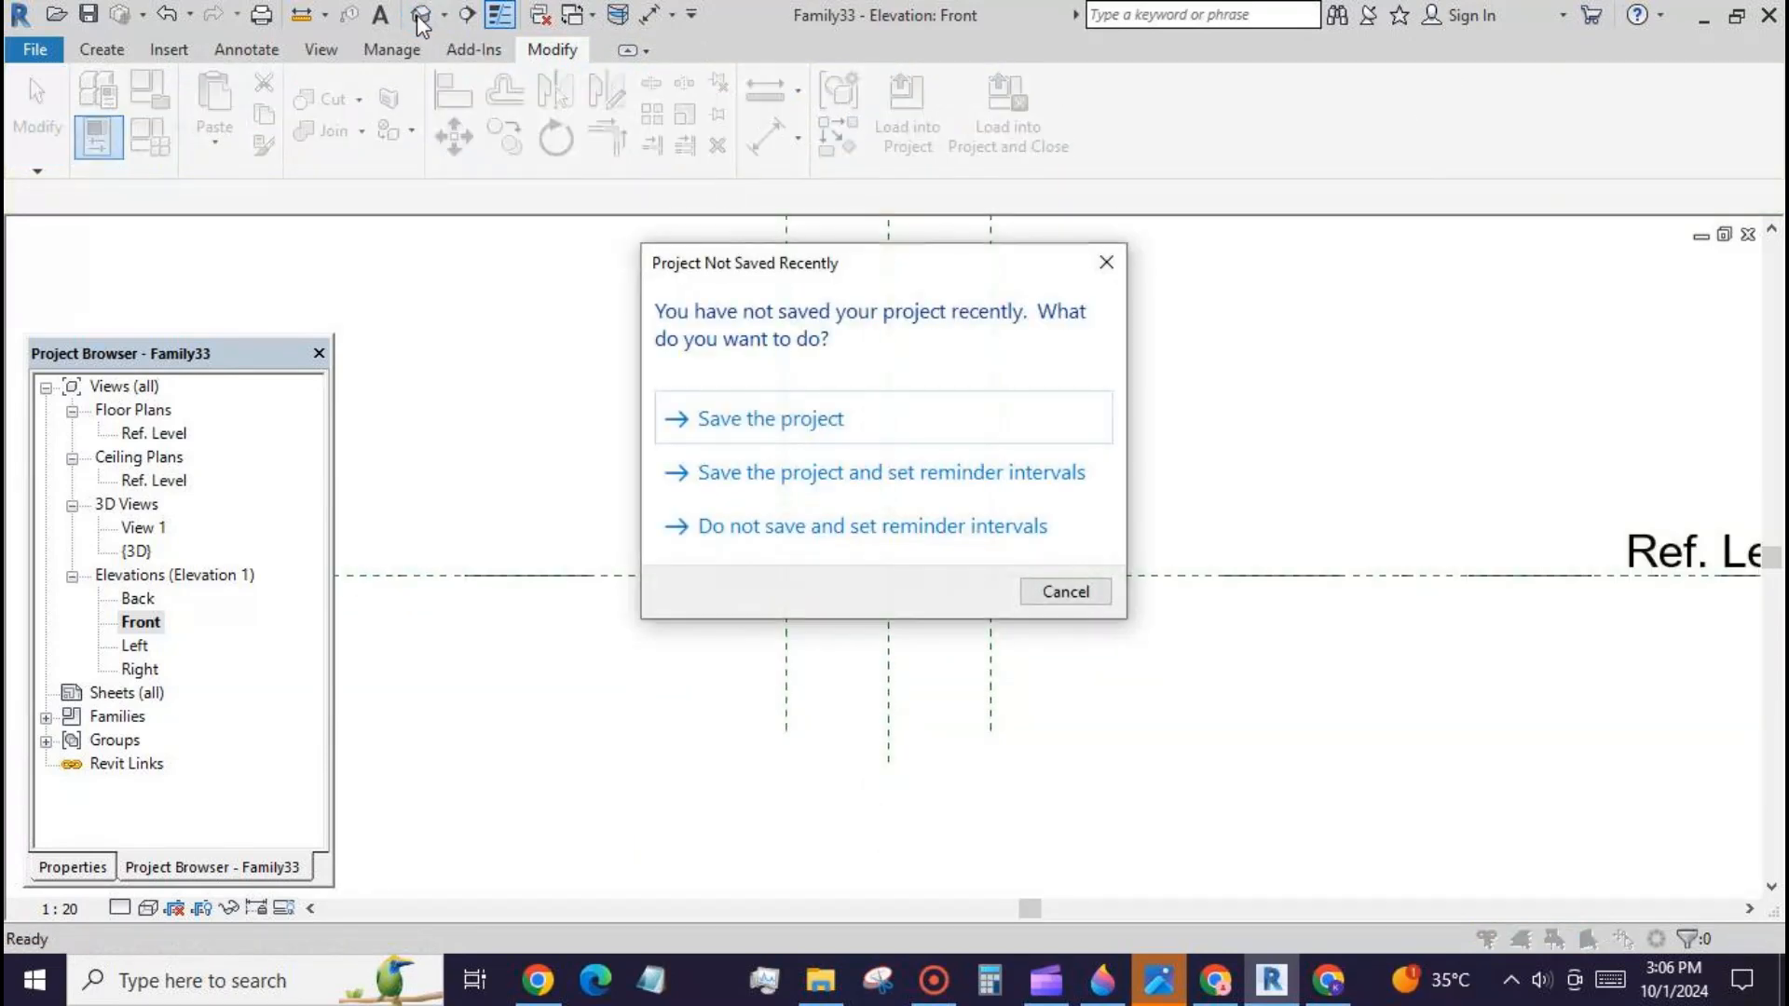
{"action": "left_click", "coordinate": [1065, 593]}
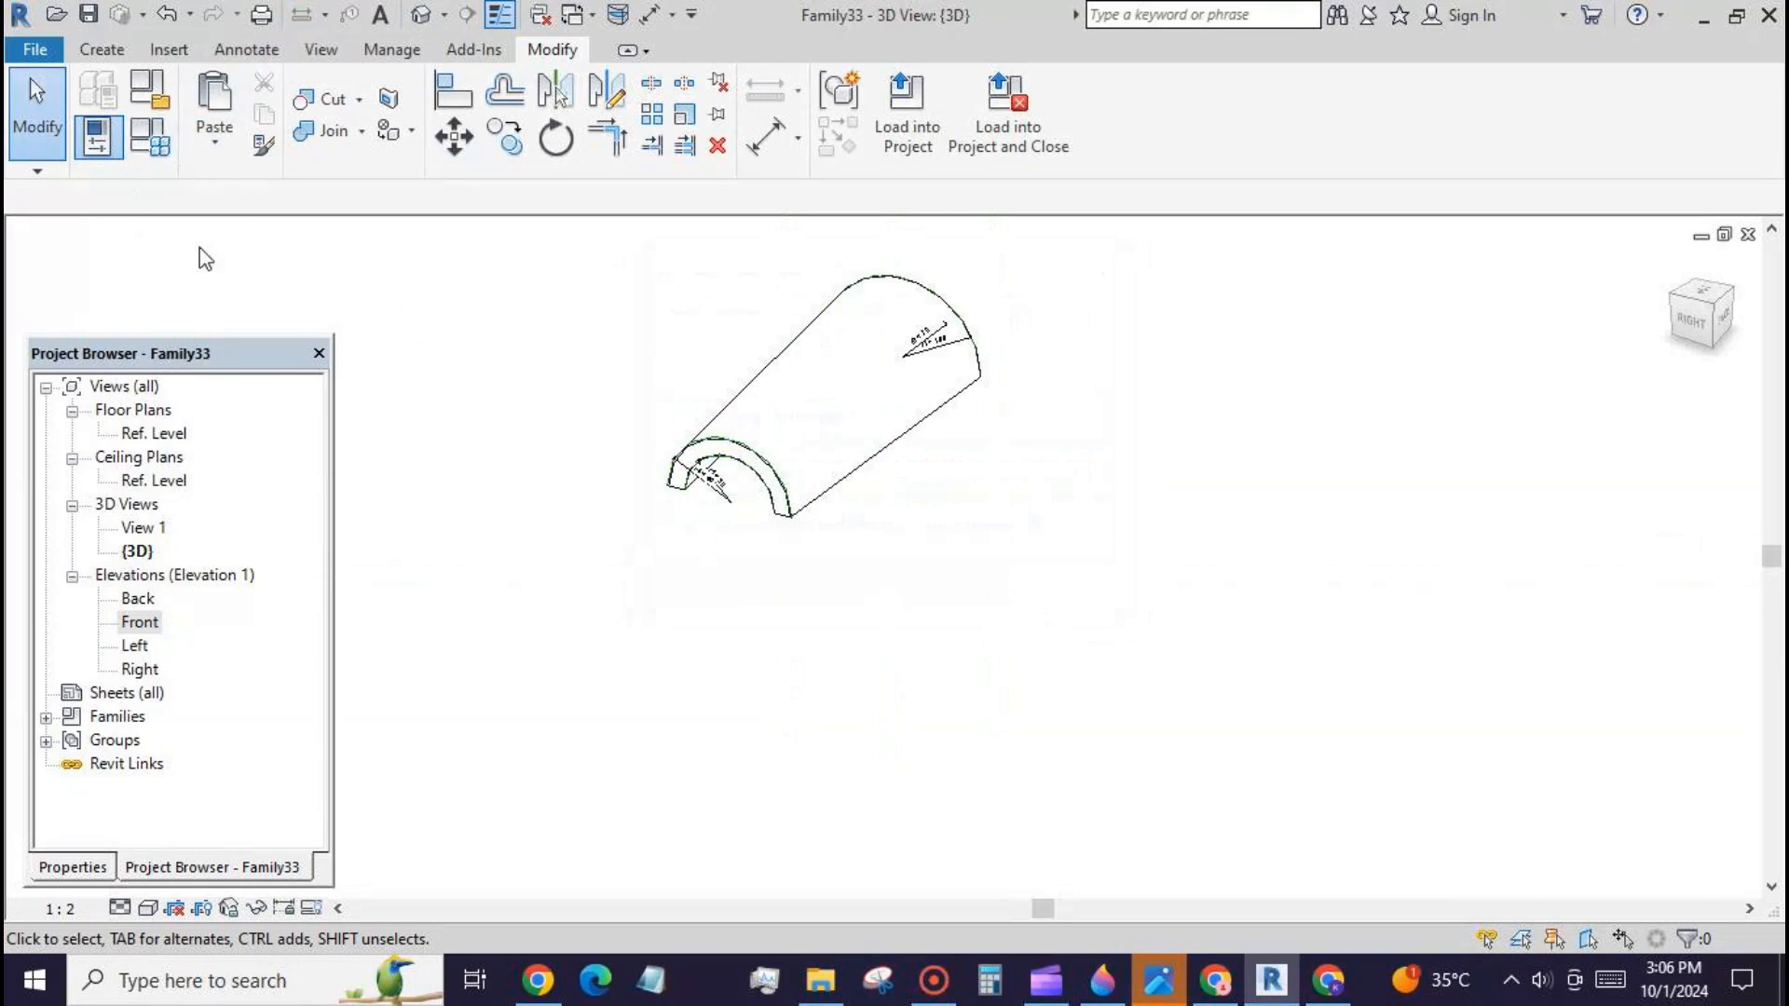
Step: Flex the tile's length in the front elevation by setting w1 to 333 in the family types and accepting
{"action": "double_click", "coordinate": [141, 623]}
{"action": "left_click", "coordinate": [149, 136]}
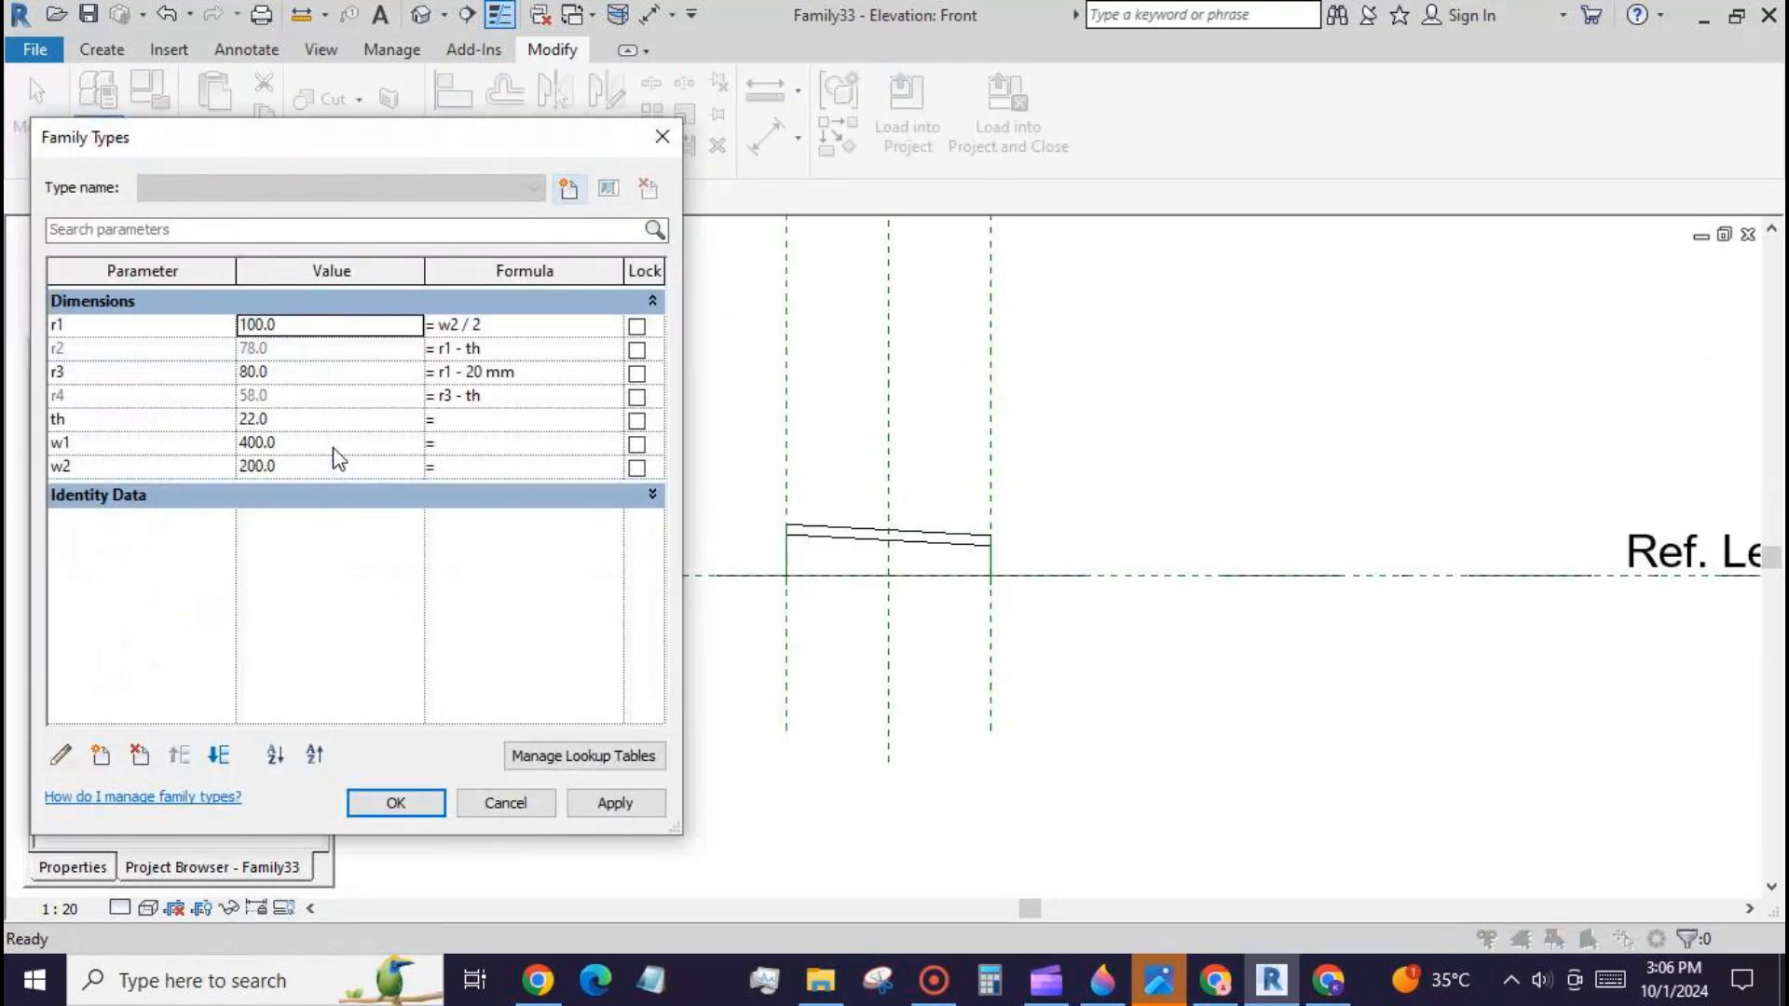
{"action": "left_click", "coordinate": [334, 446]}
{"action": "type", "text": "333"}
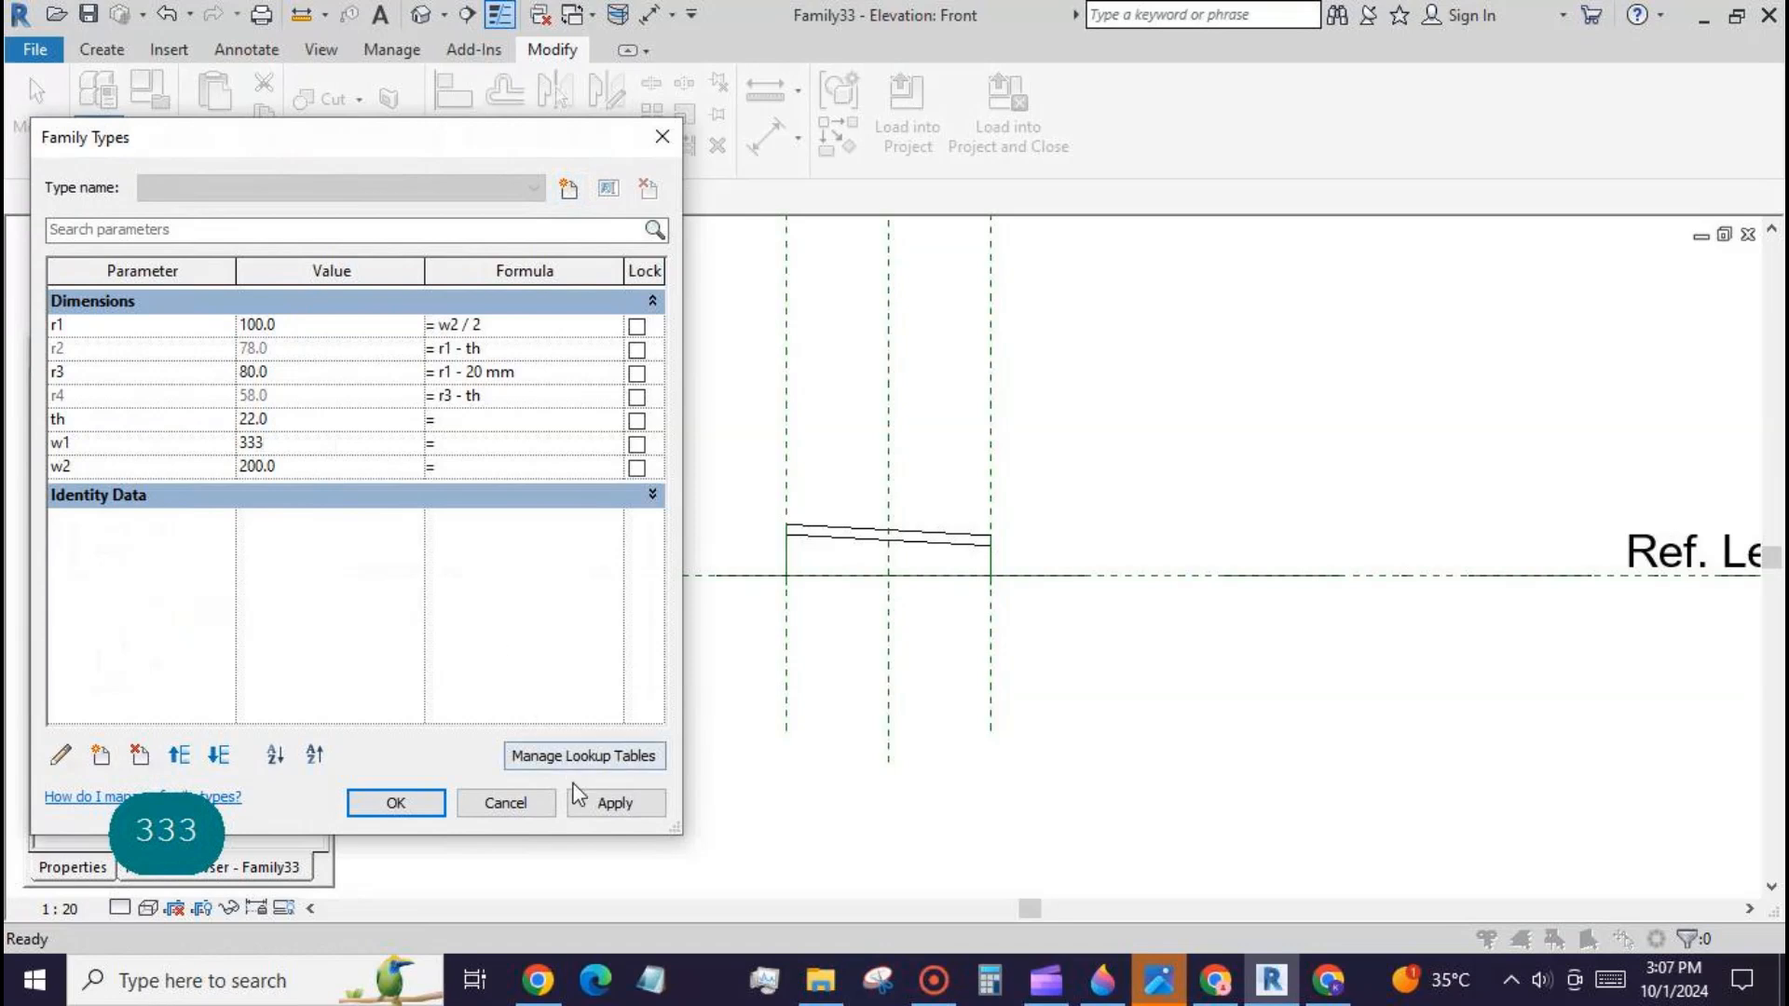
{"action": "left_click", "coordinate": [599, 802]}
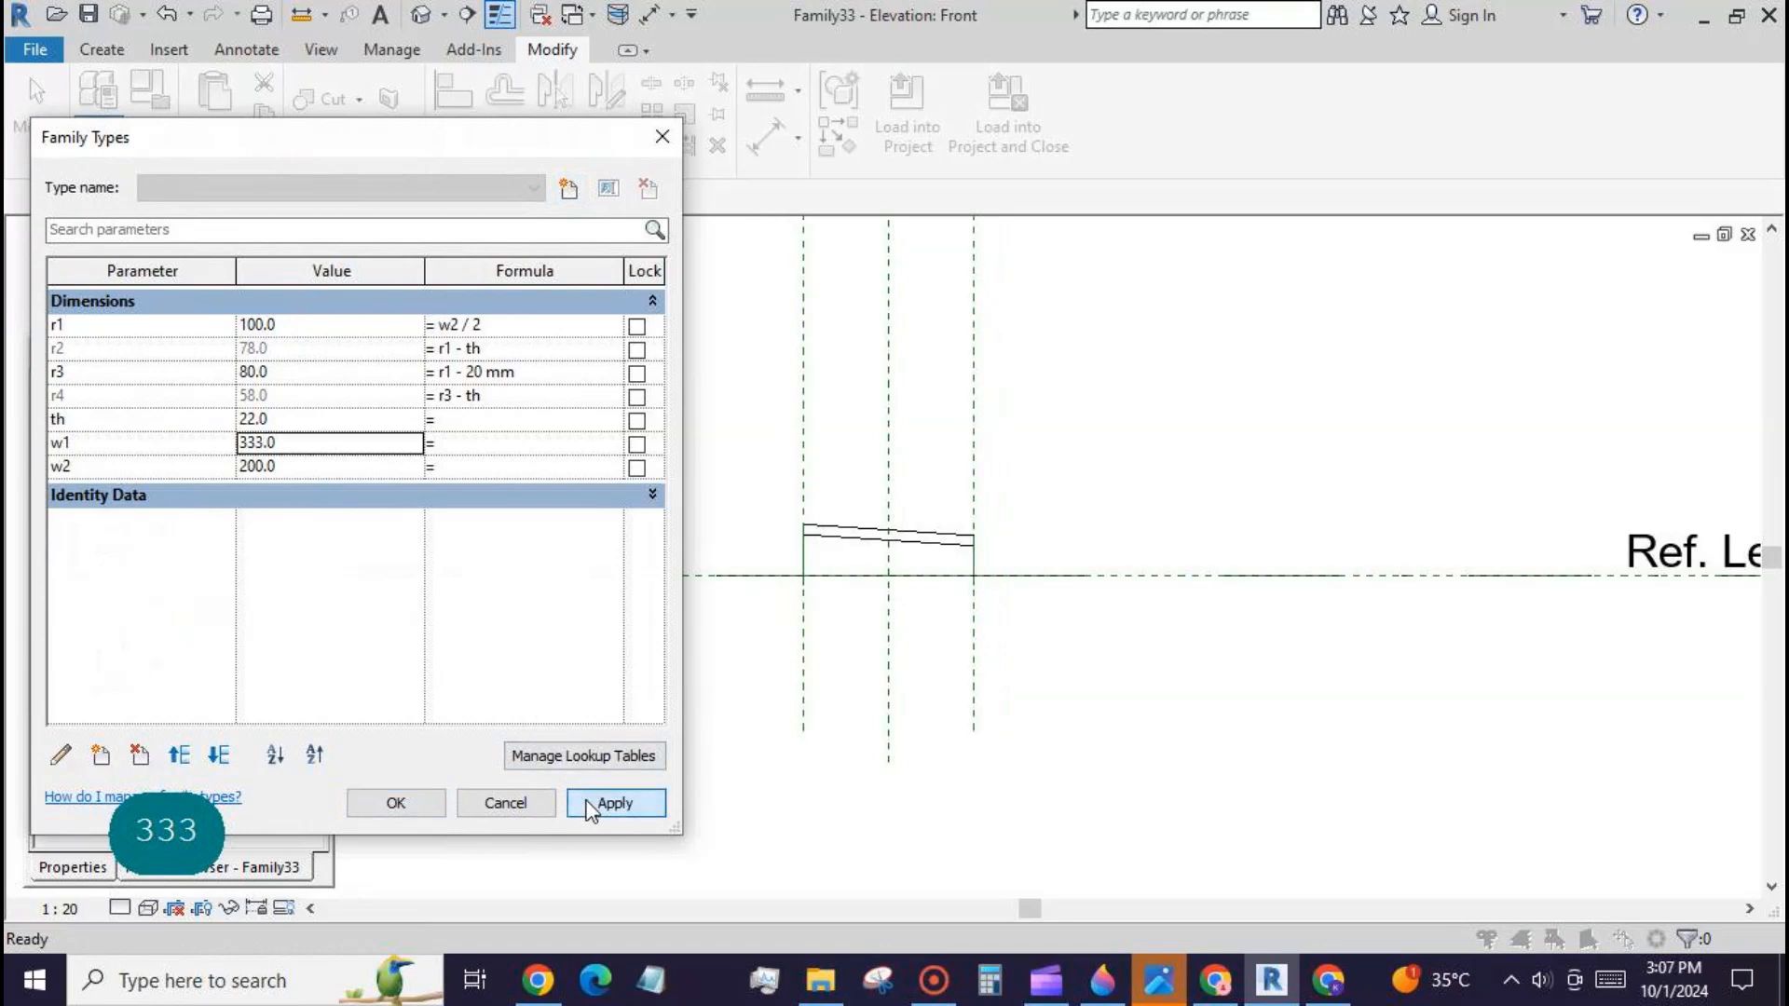
{"action": "left_click", "coordinate": [317, 469]}
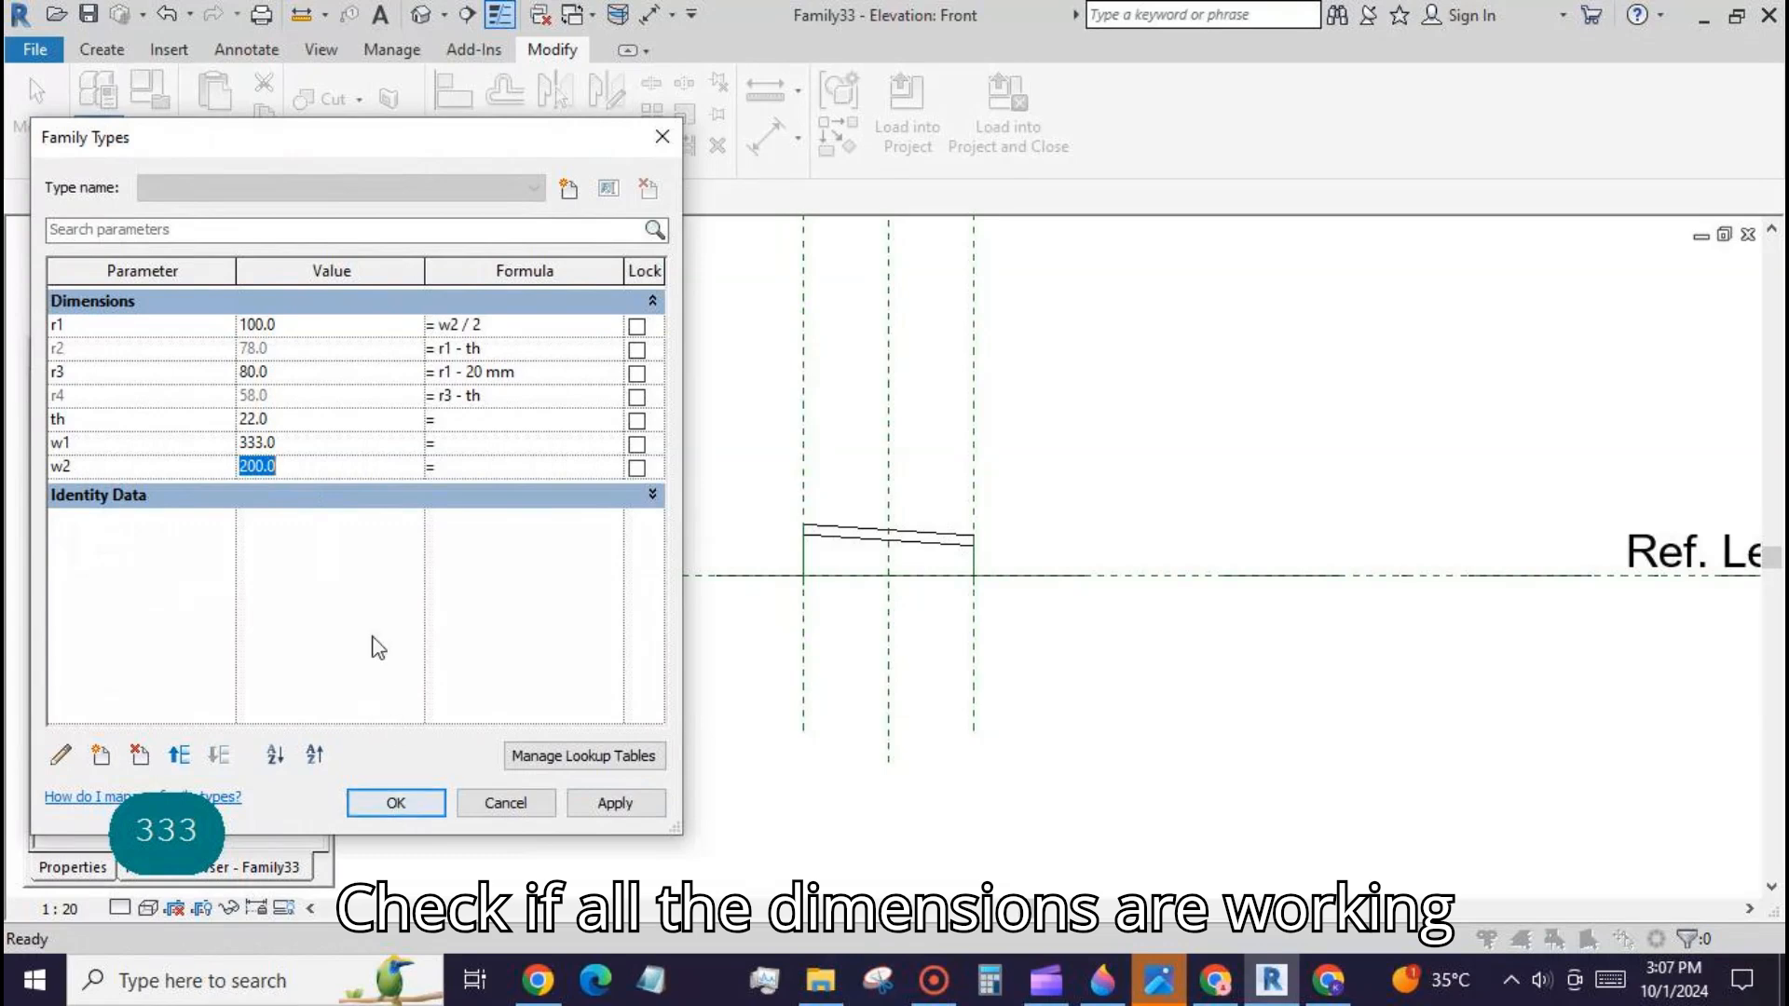
{"action": "left_click", "coordinate": [418, 805]}
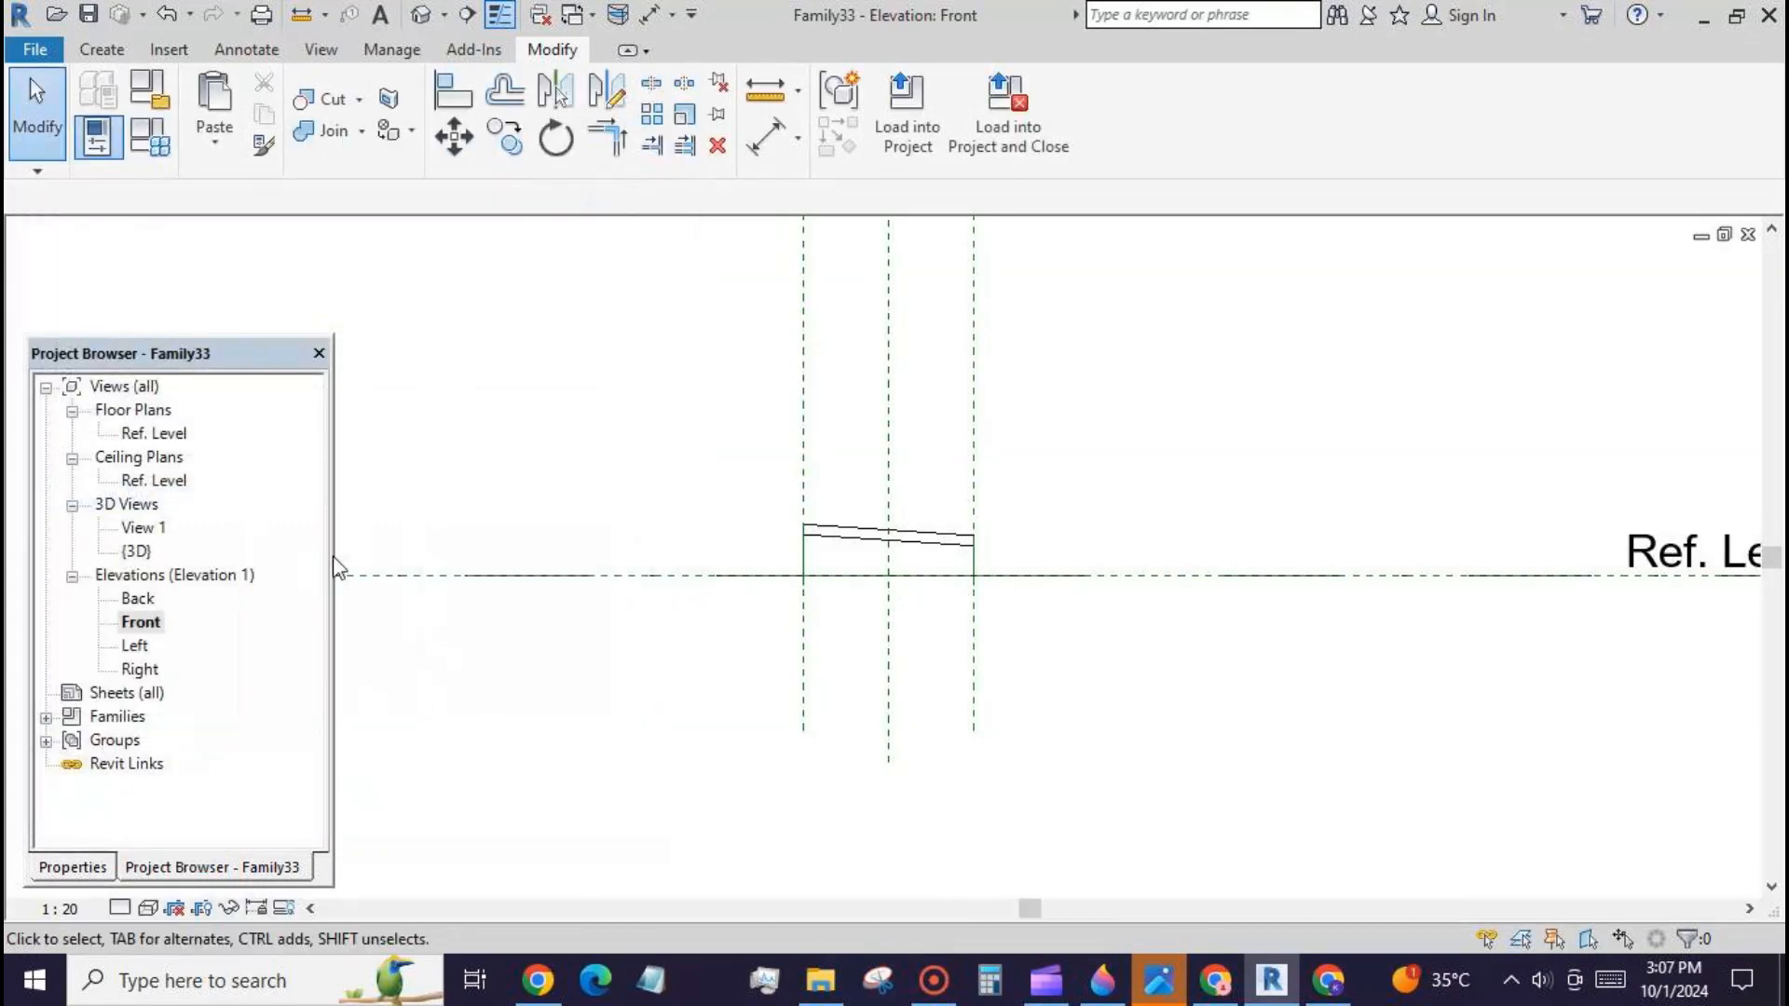
Step: In the Ref. Level floor plan, set w2 to 666 in the family types and apply it to flex the tile's width
{"action": "double_click", "coordinate": [149, 434]}
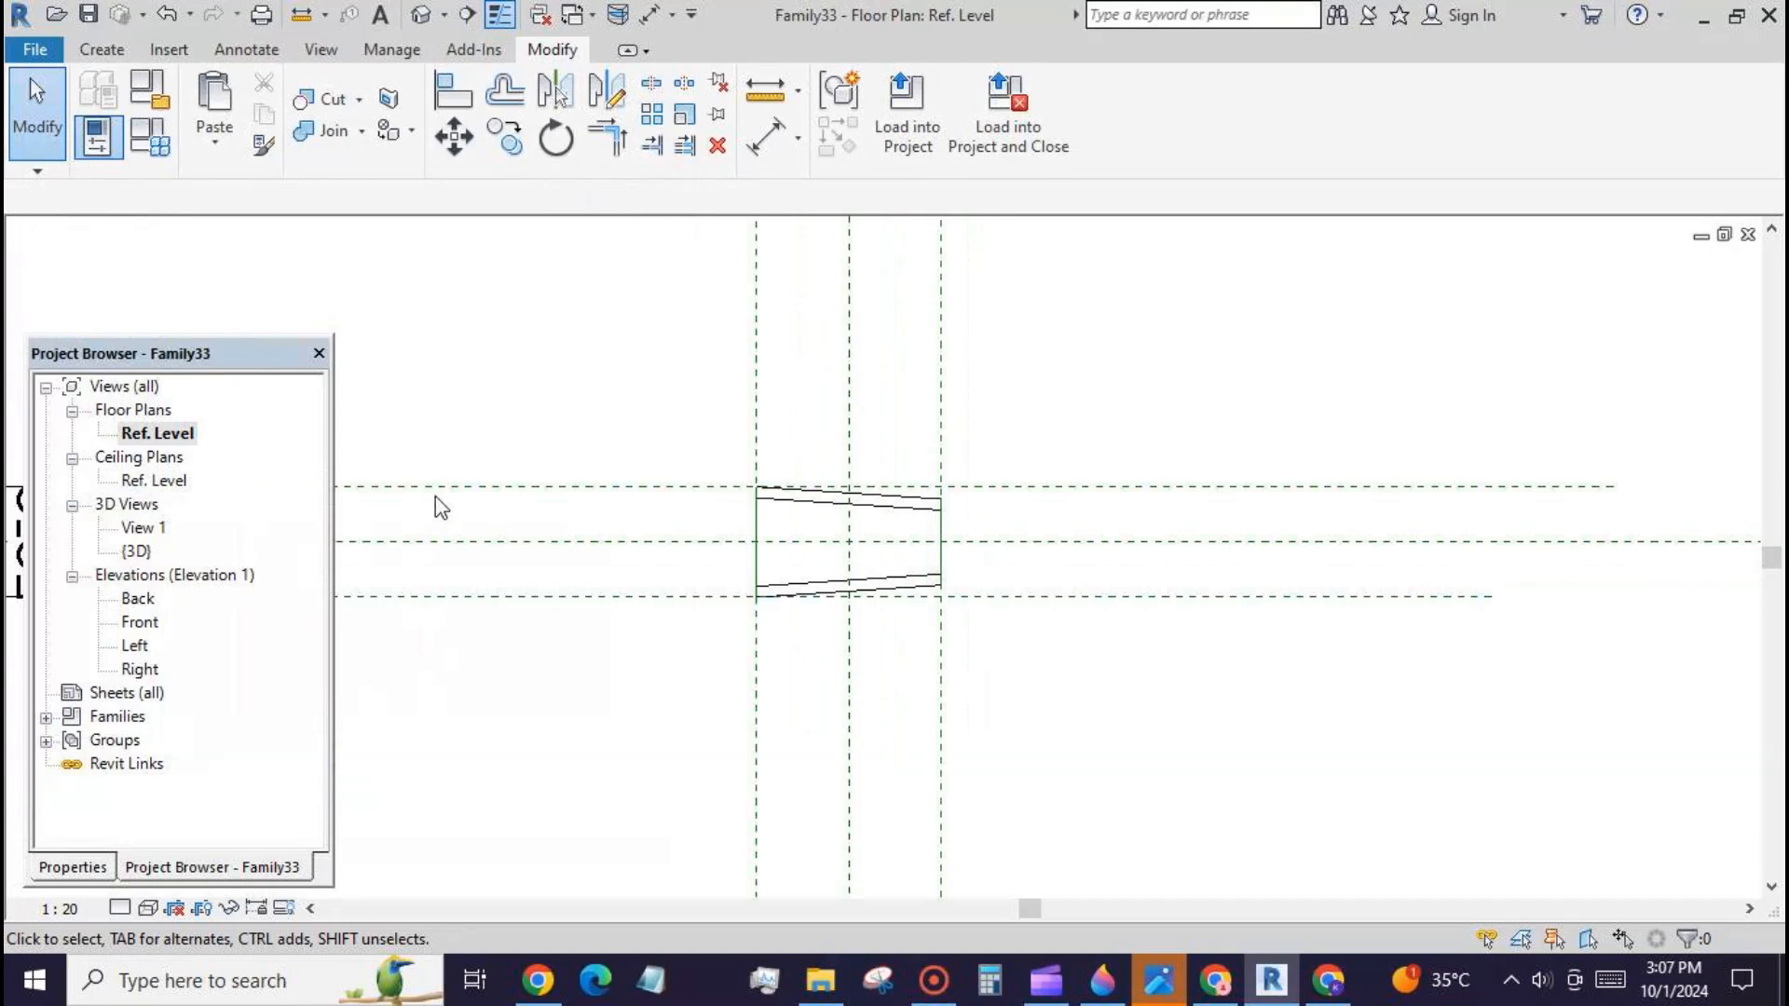
{"action": "left_click", "coordinate": [150, 137]}
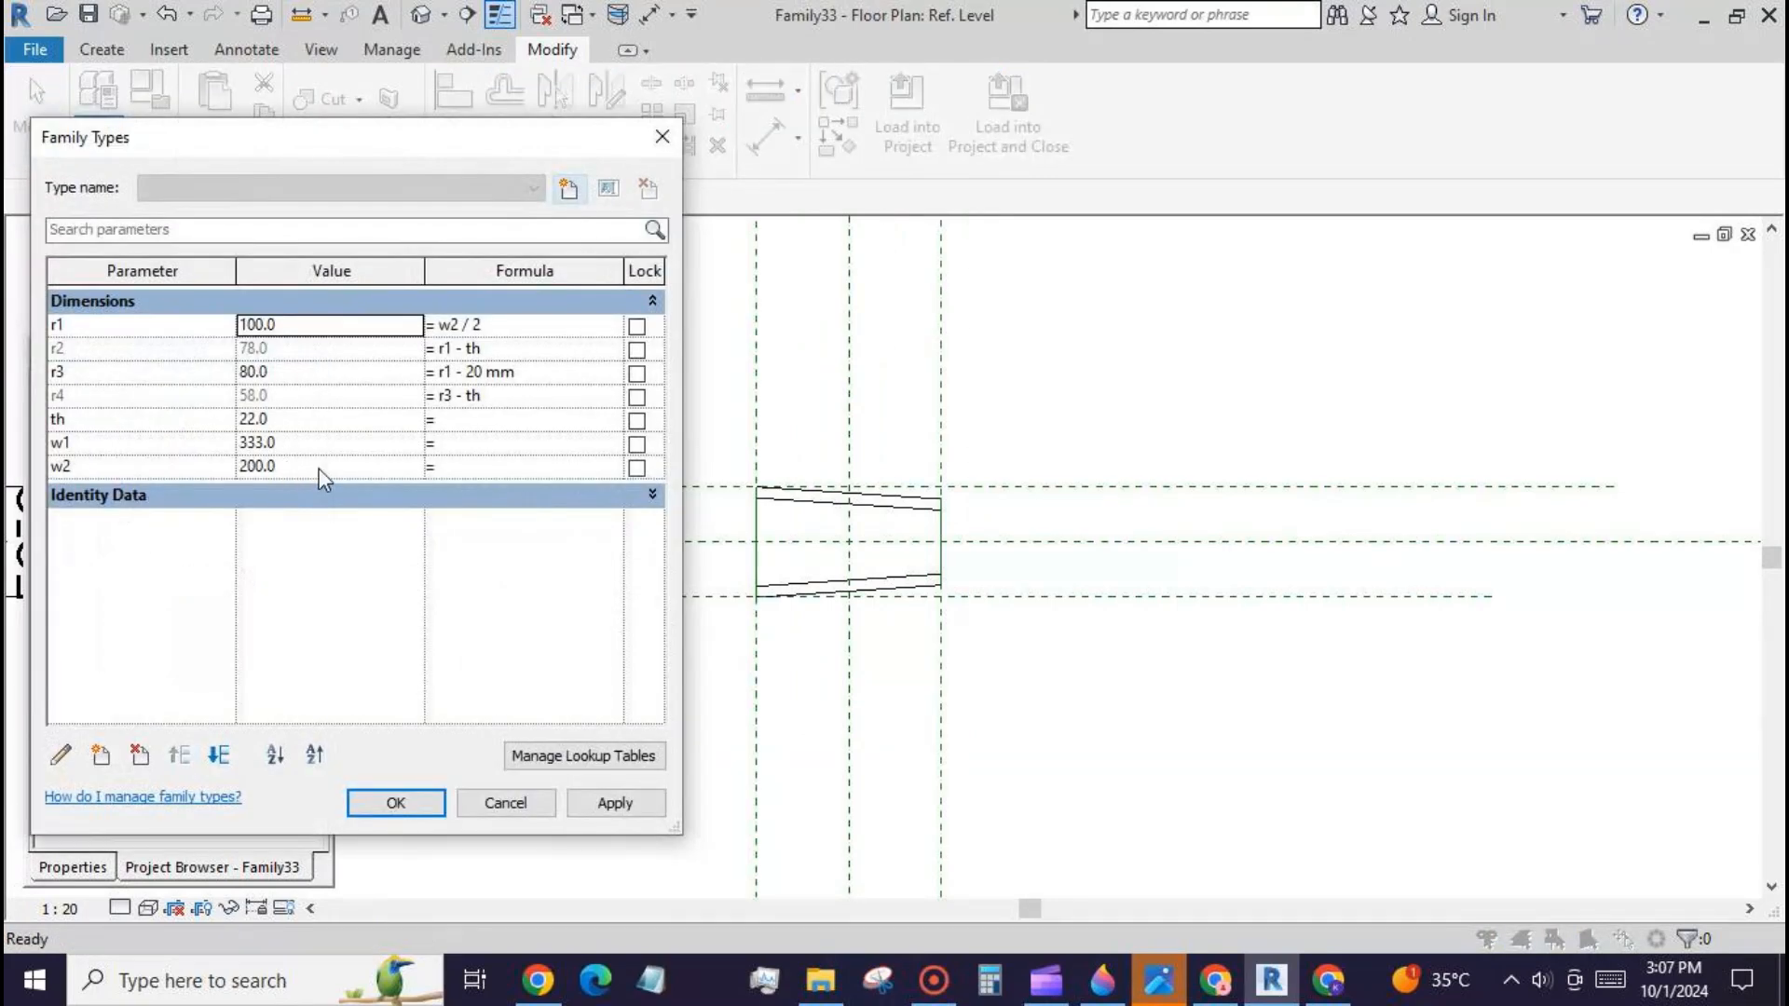
{"action": "left_click", "coordinate": [320, 467]}
{"action": "type", "text": "666"}
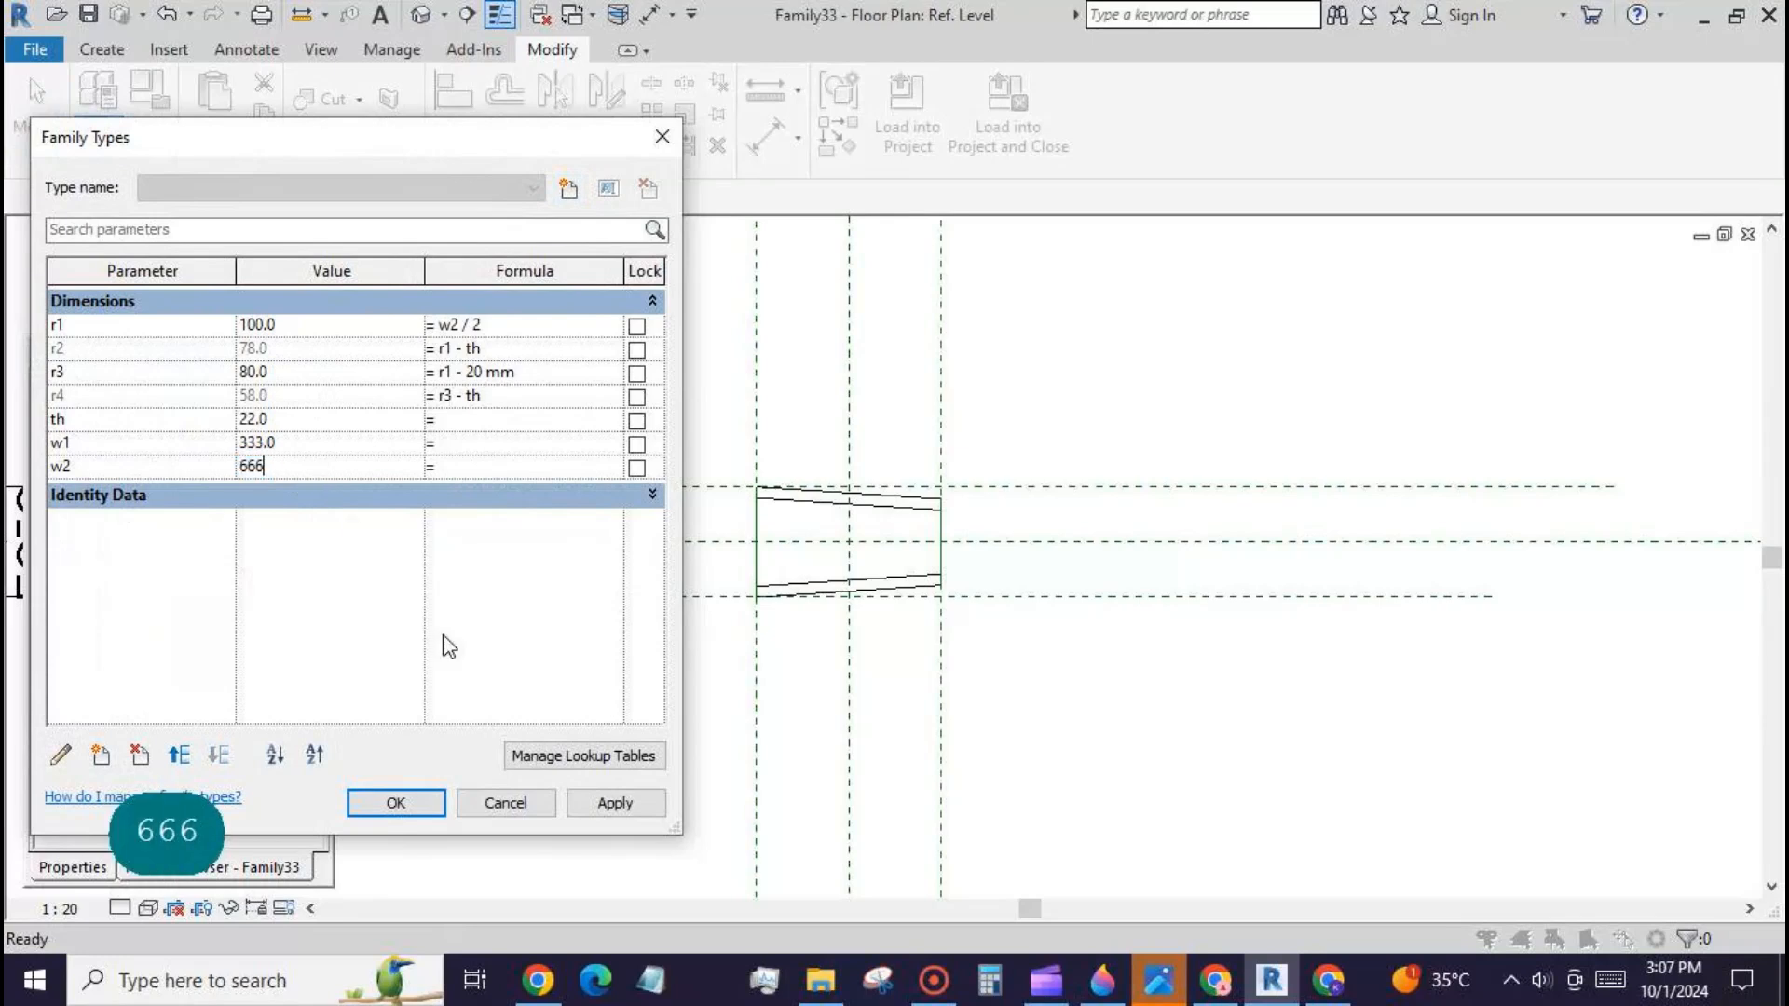
{"action": "left_click", "coordinate": [612, 803]}
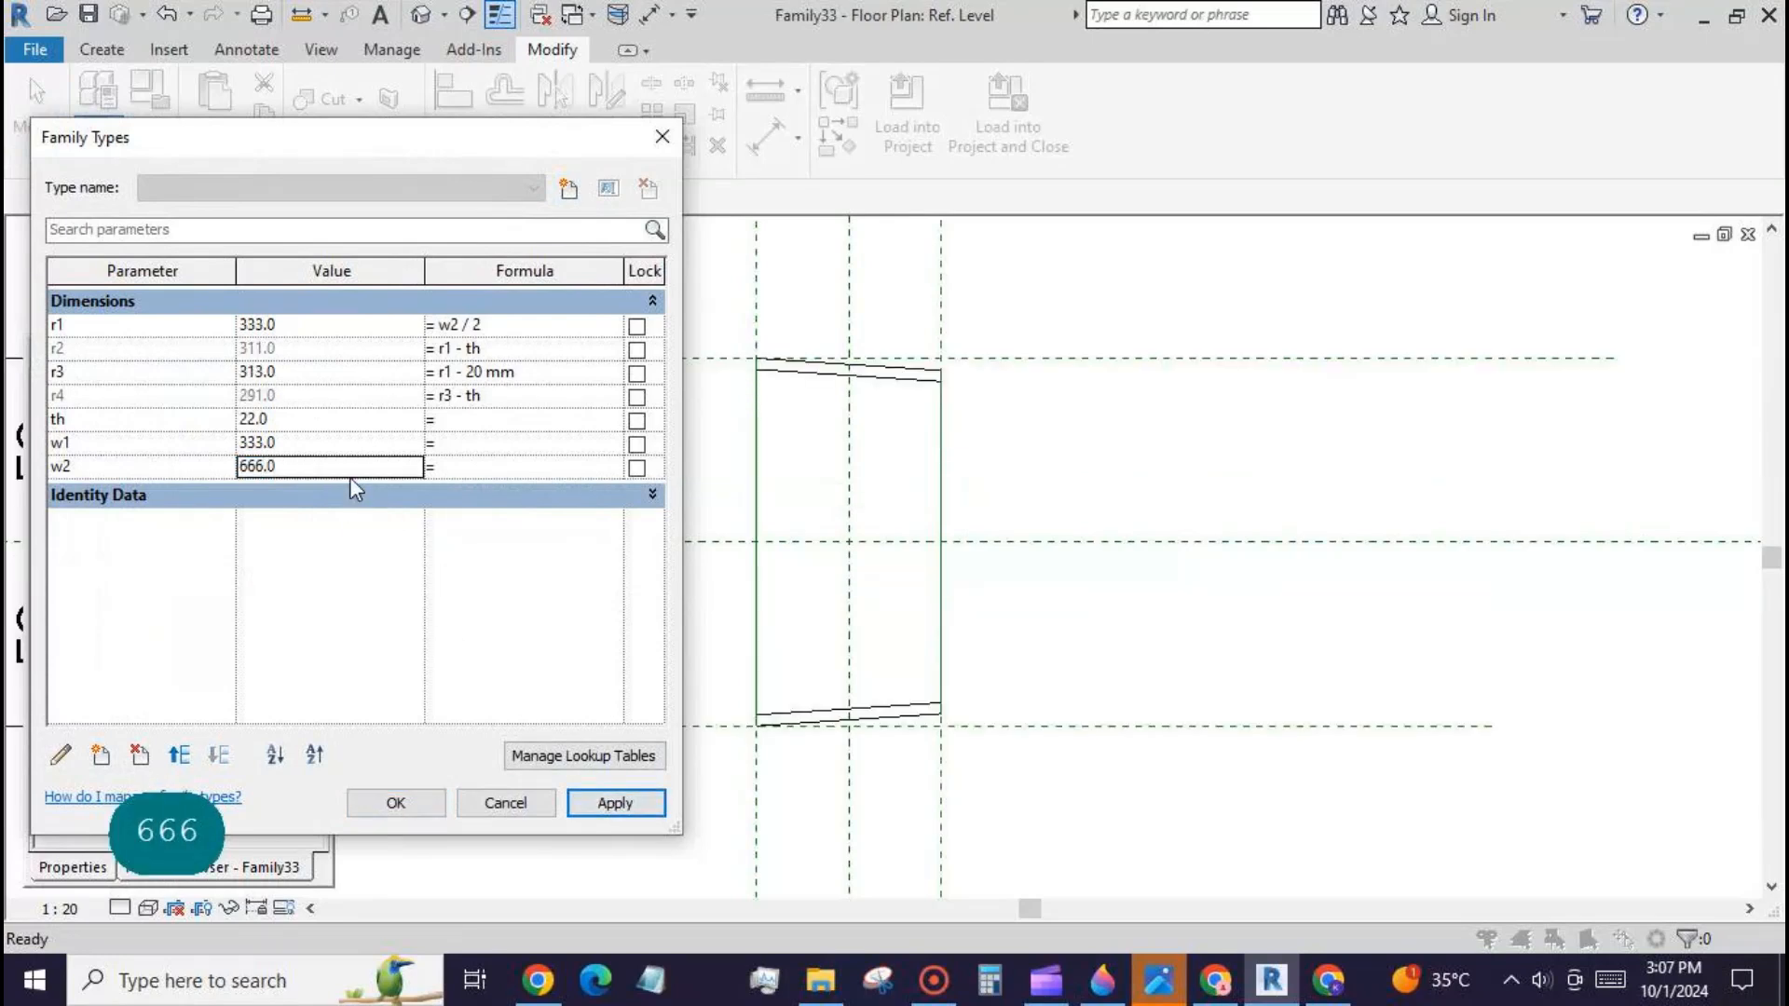
Step: Set w1 to 888, apply and accept the family types, and view the tile in 3D
{"action": "left_click", "coordinate": [335, 443]}
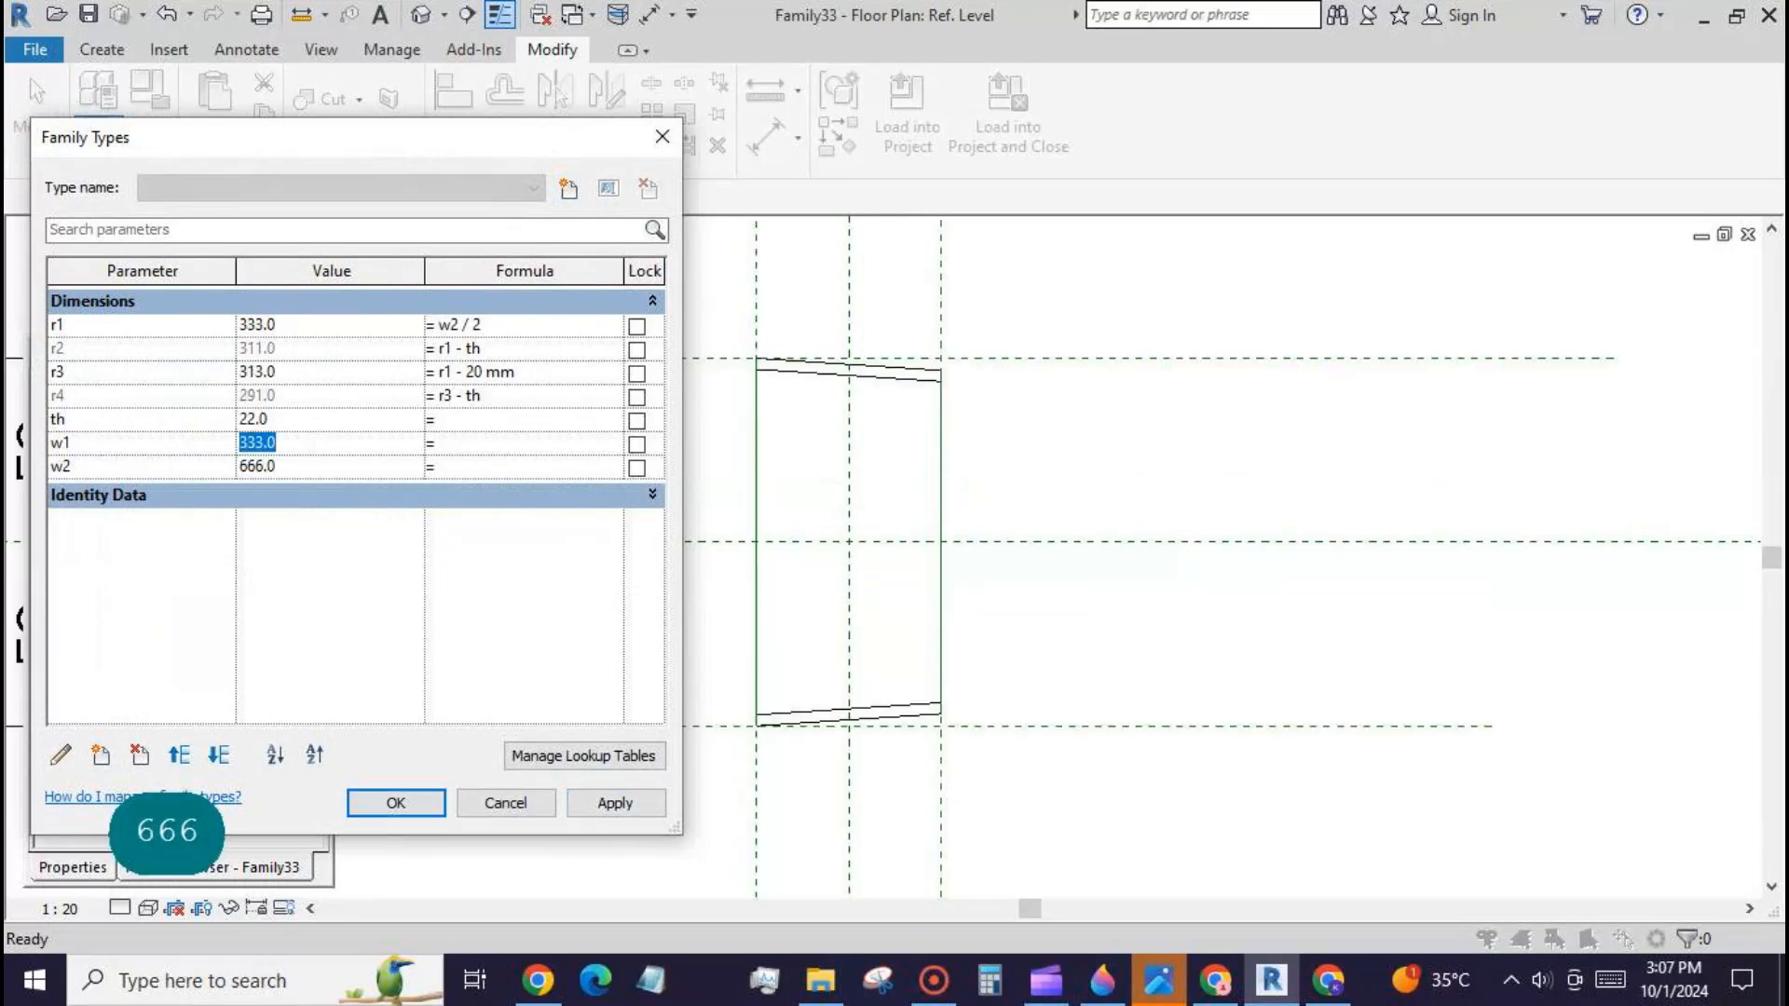
{"action": "type", "text": "888"}
{"action": "left_click", "coordinate": [596, 808]}
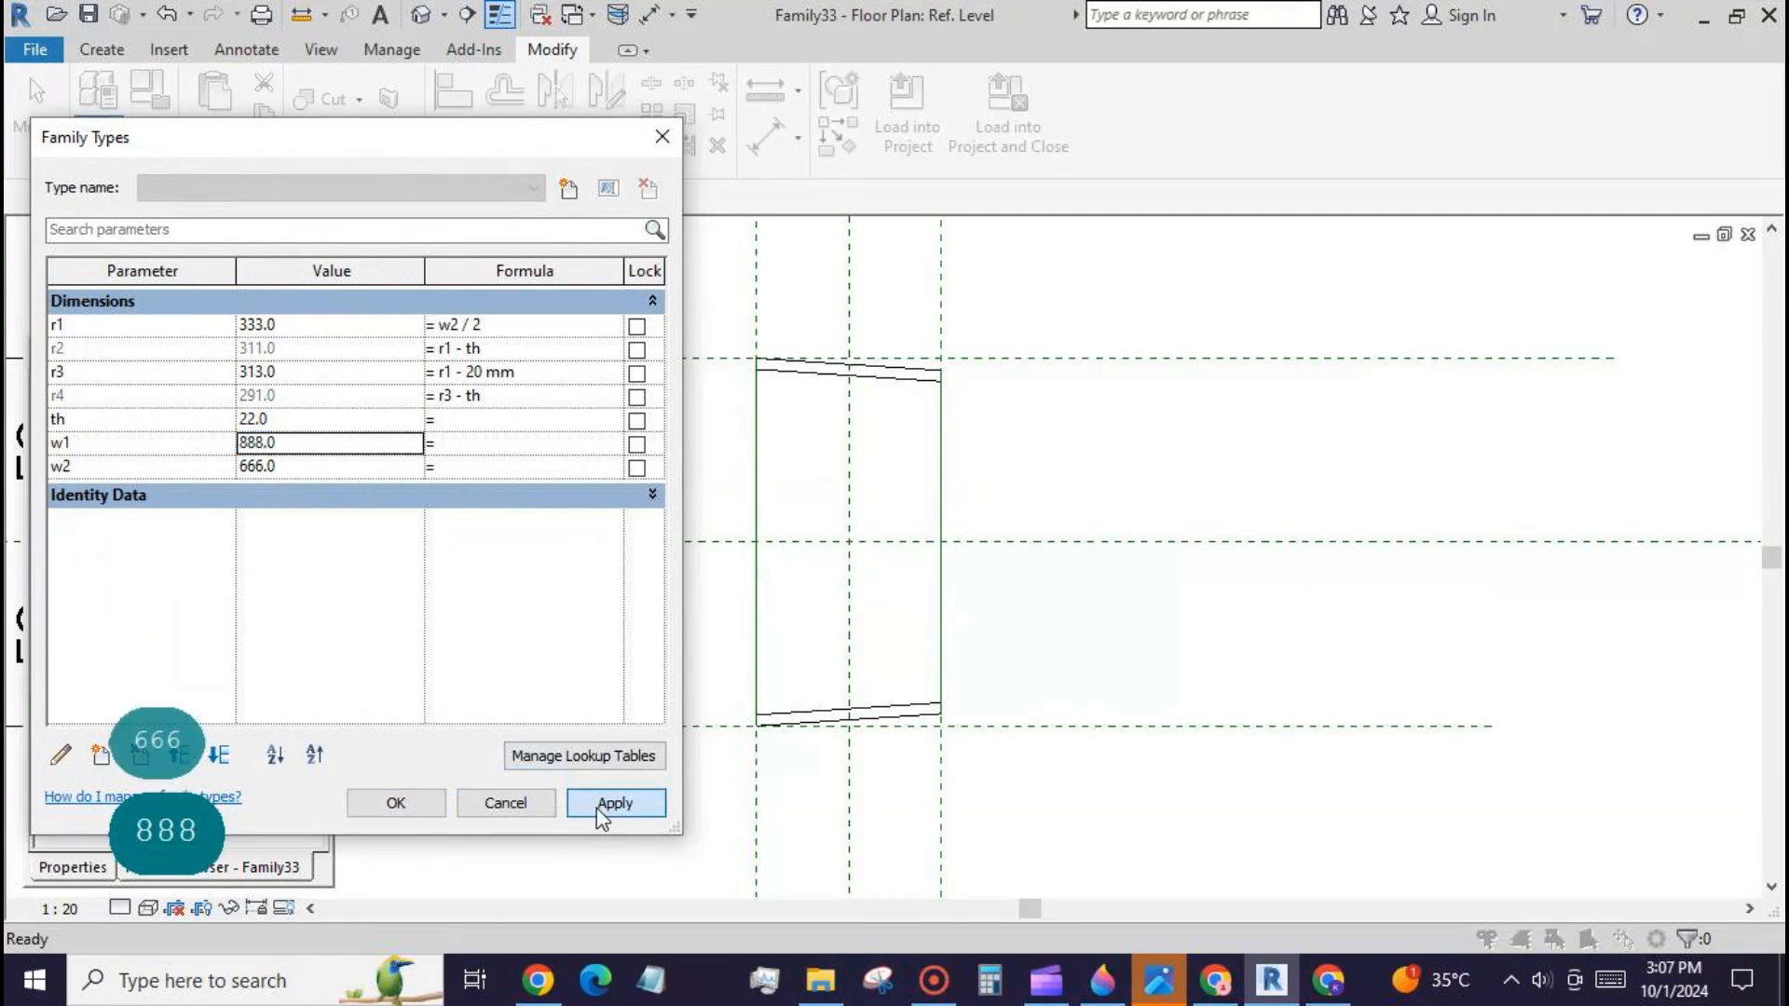
{"action": "left_click", "coordinate": [396, 803]}
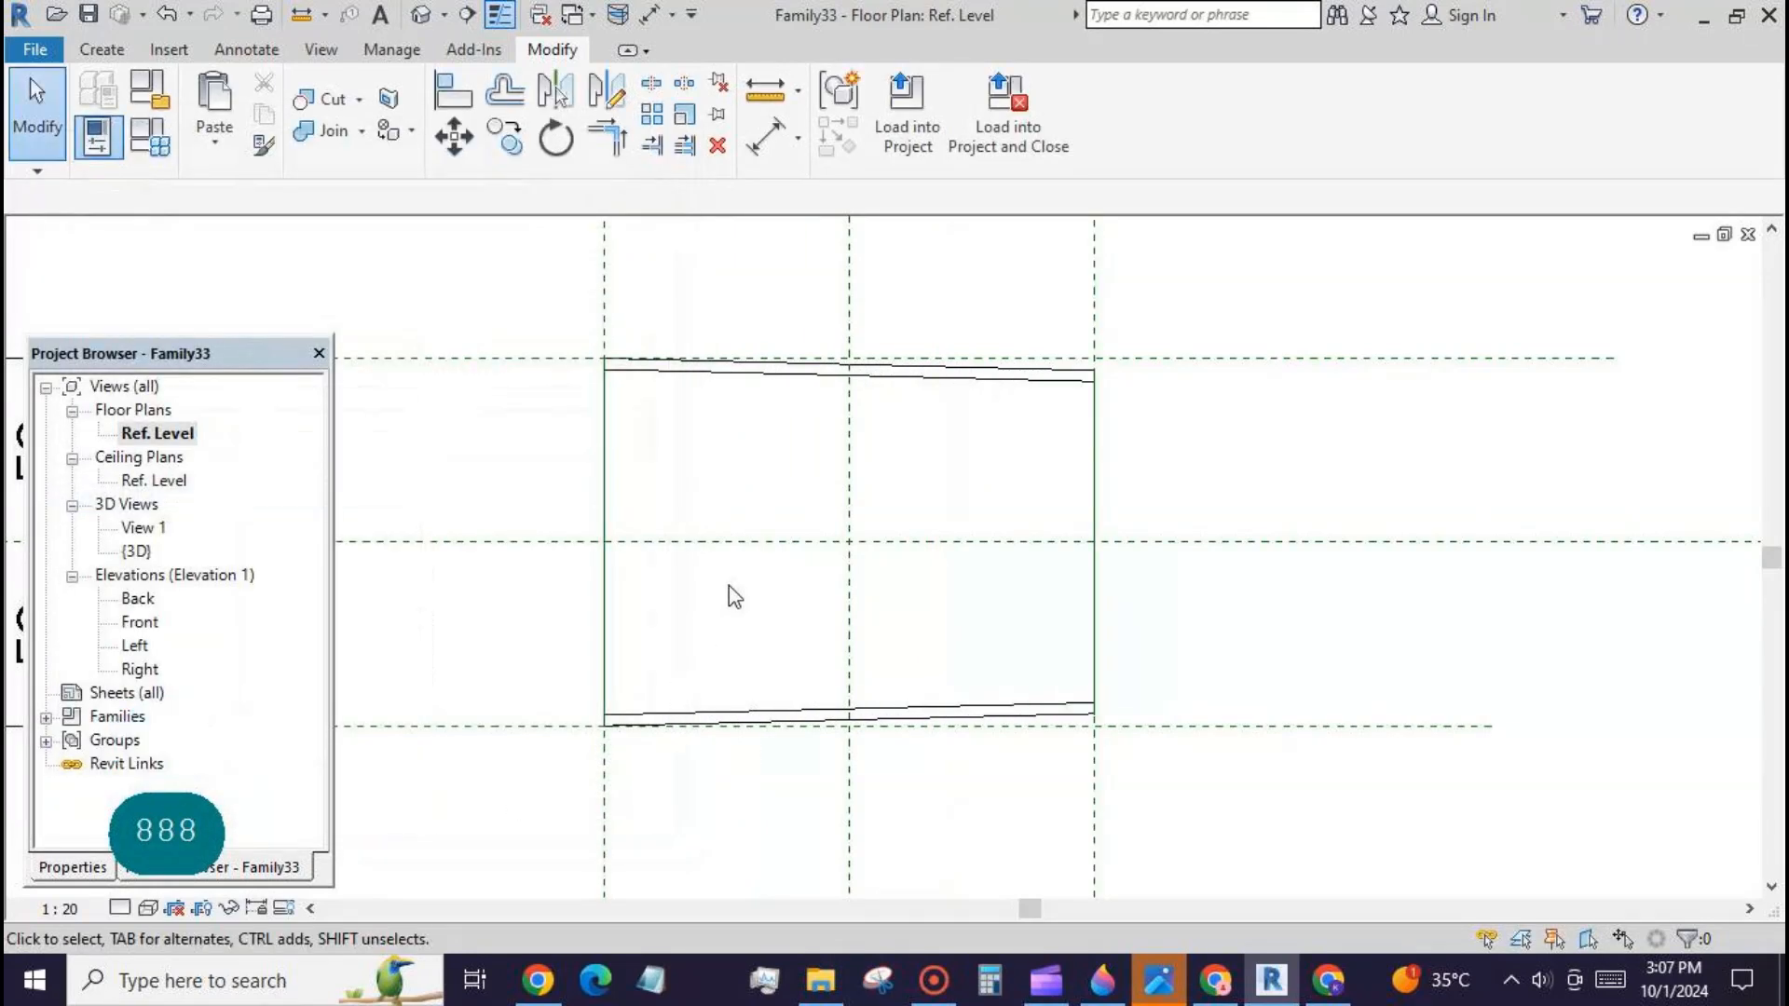
{"action": "scroll", "coordinate": [729, 585], "scroll_direction": "down", "scroll_amount": 2}
{"action": "left_click", "coordinate": [421, 14]}
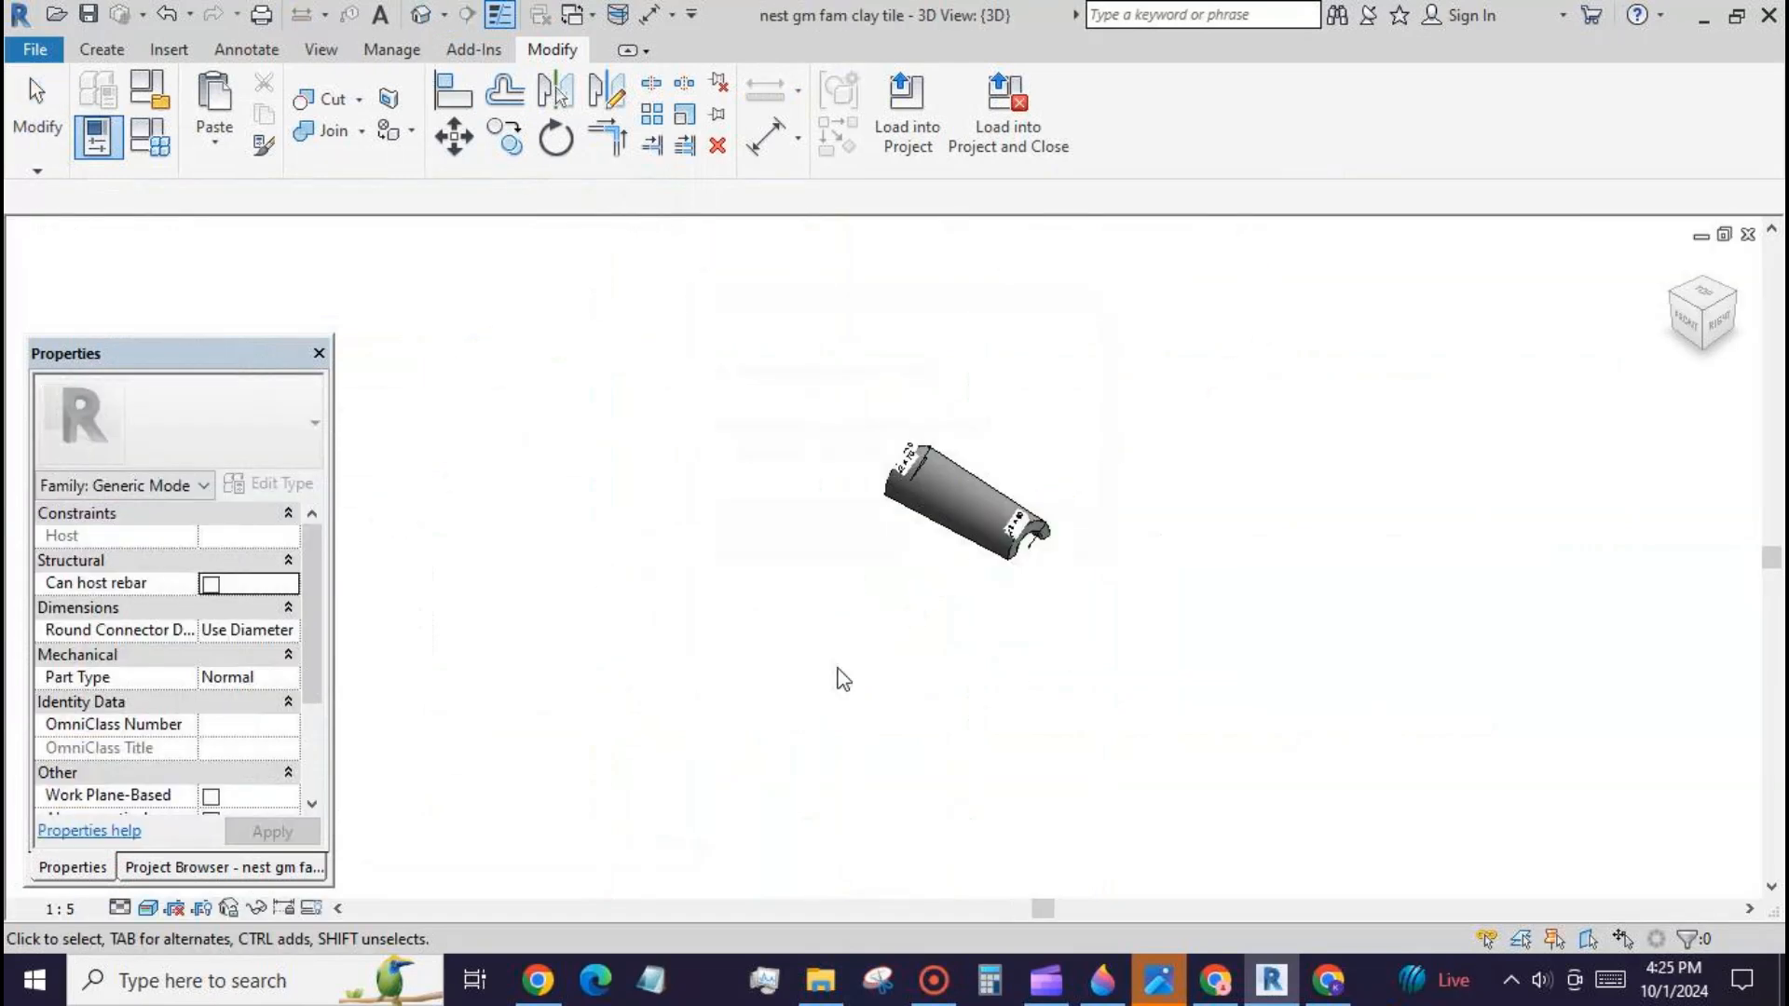
Step: Associate the blend's Material property with a new type parameter named material, grouped under Materials and Finishes
{"action": "left_click", "coordinate": [965, 503]}
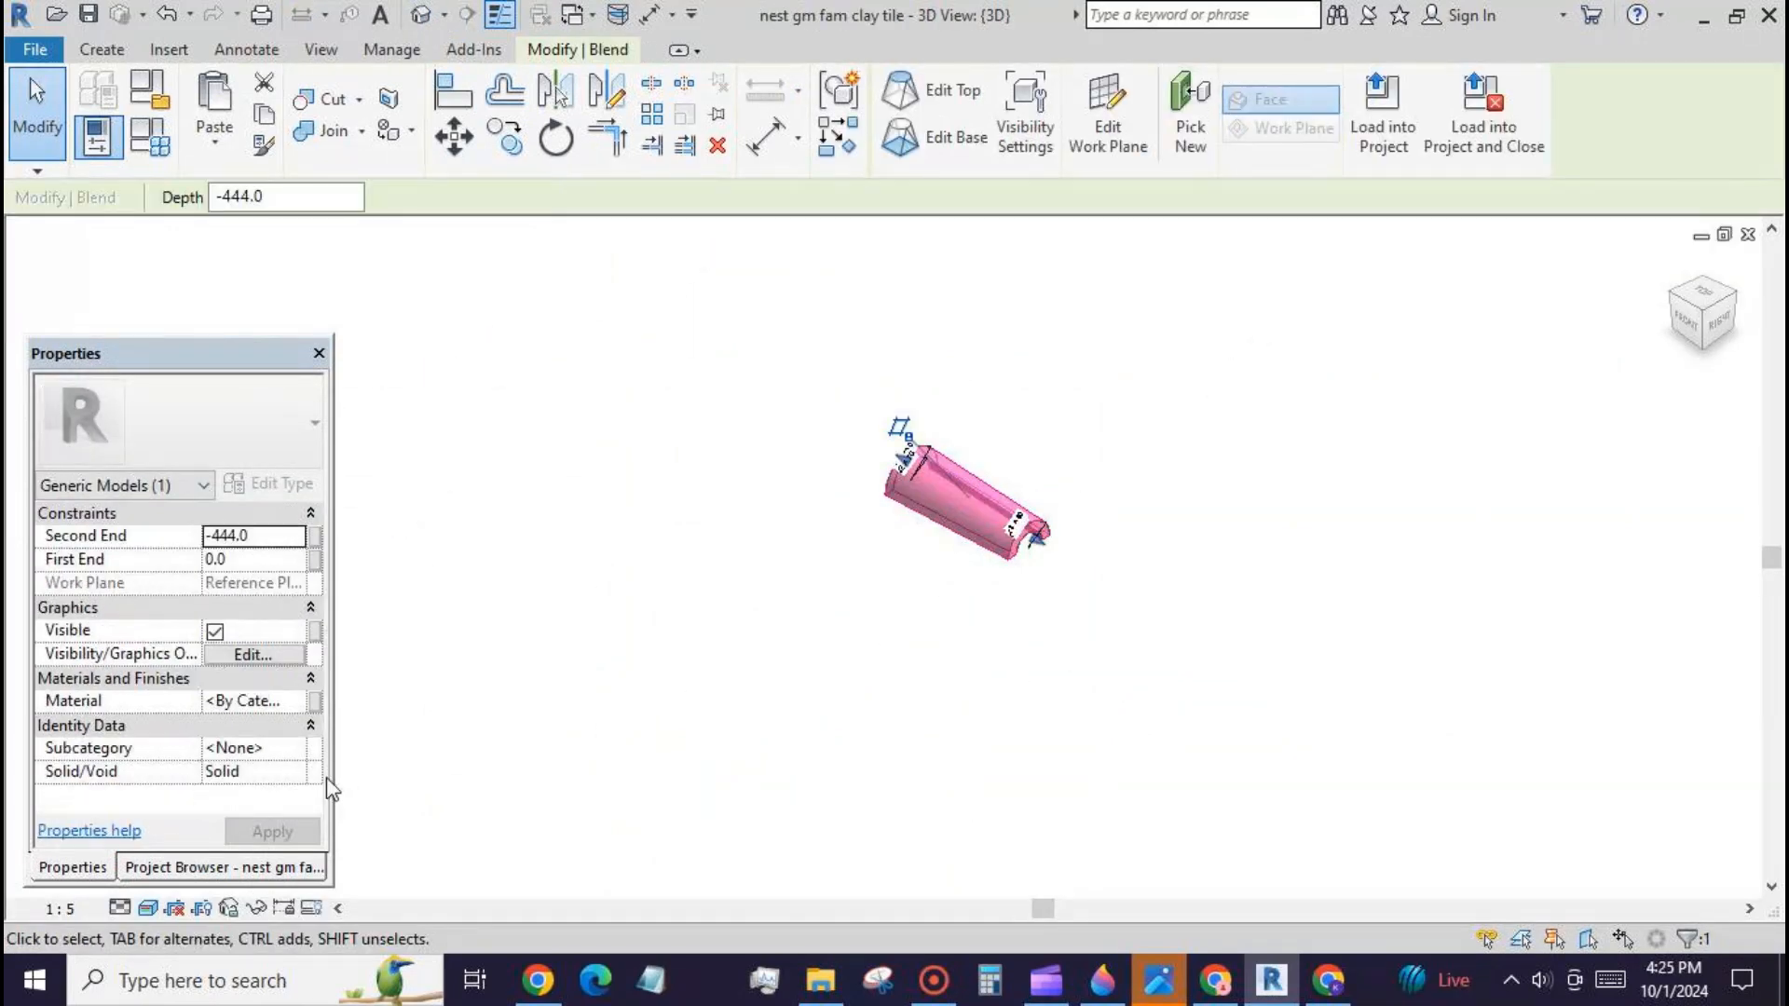
{"action": "left_click", "coordinate": [316, 704]}
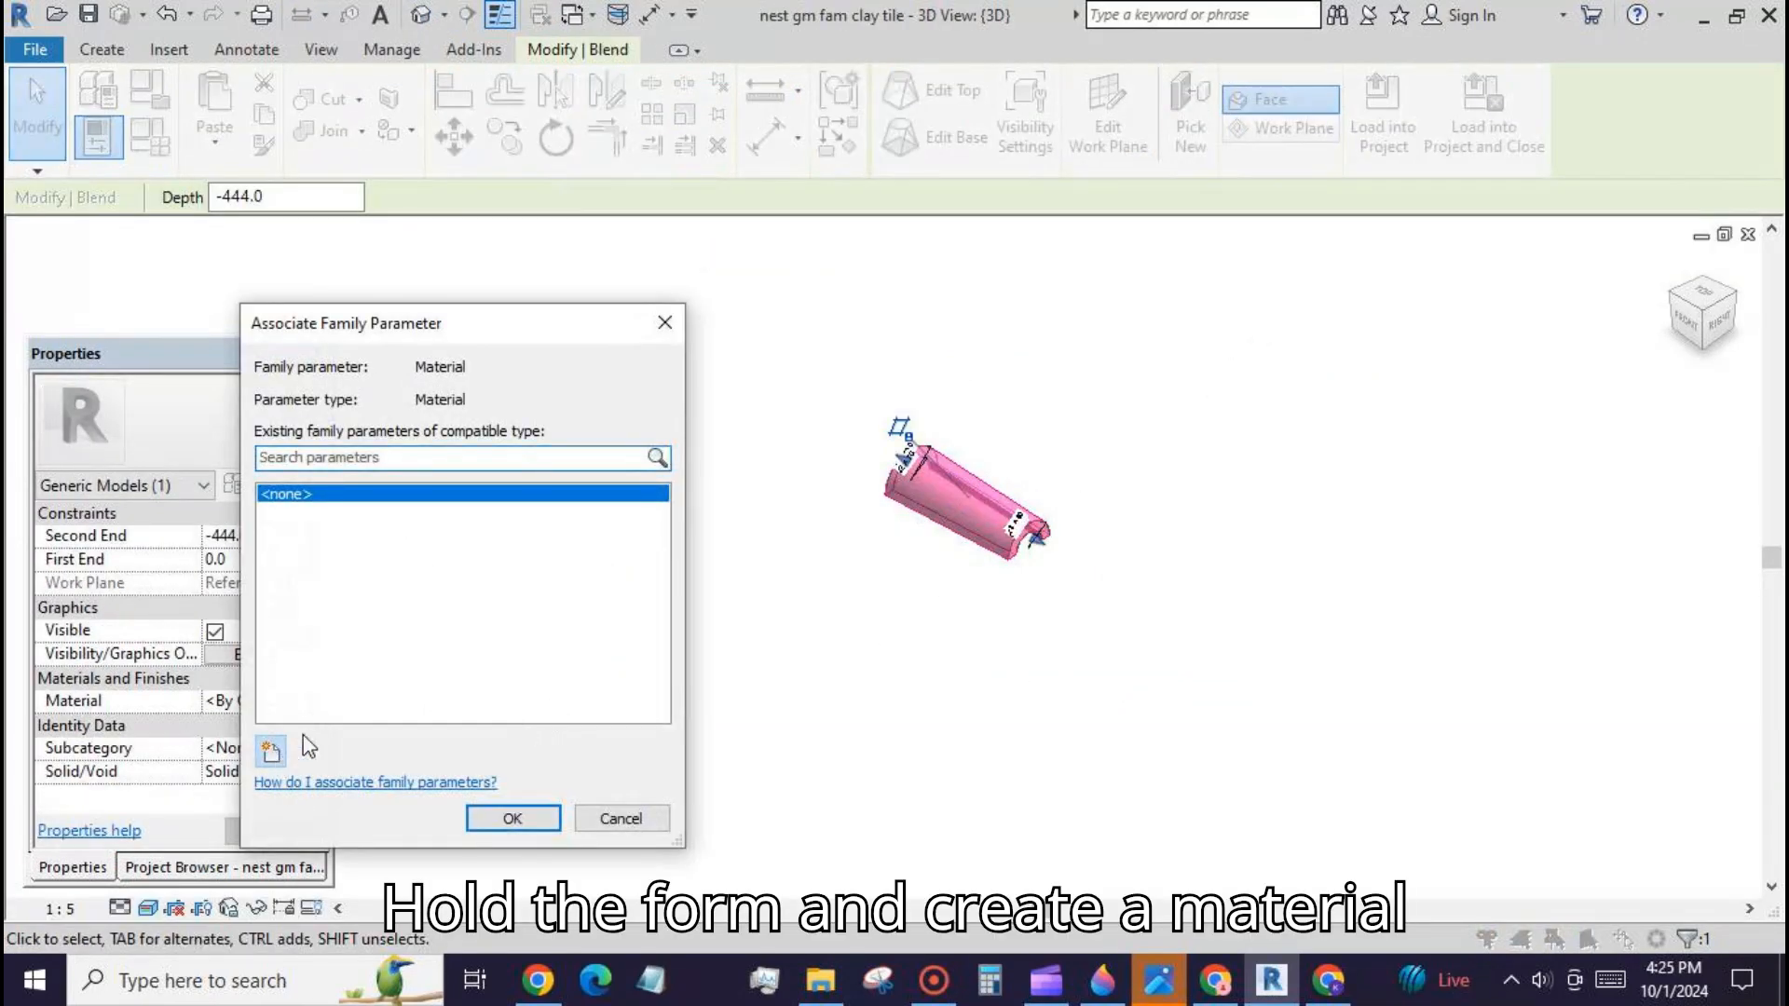
{"action": "left_click", "coordinate": [269, 750]}
{"action": "type", "text": "mat"}
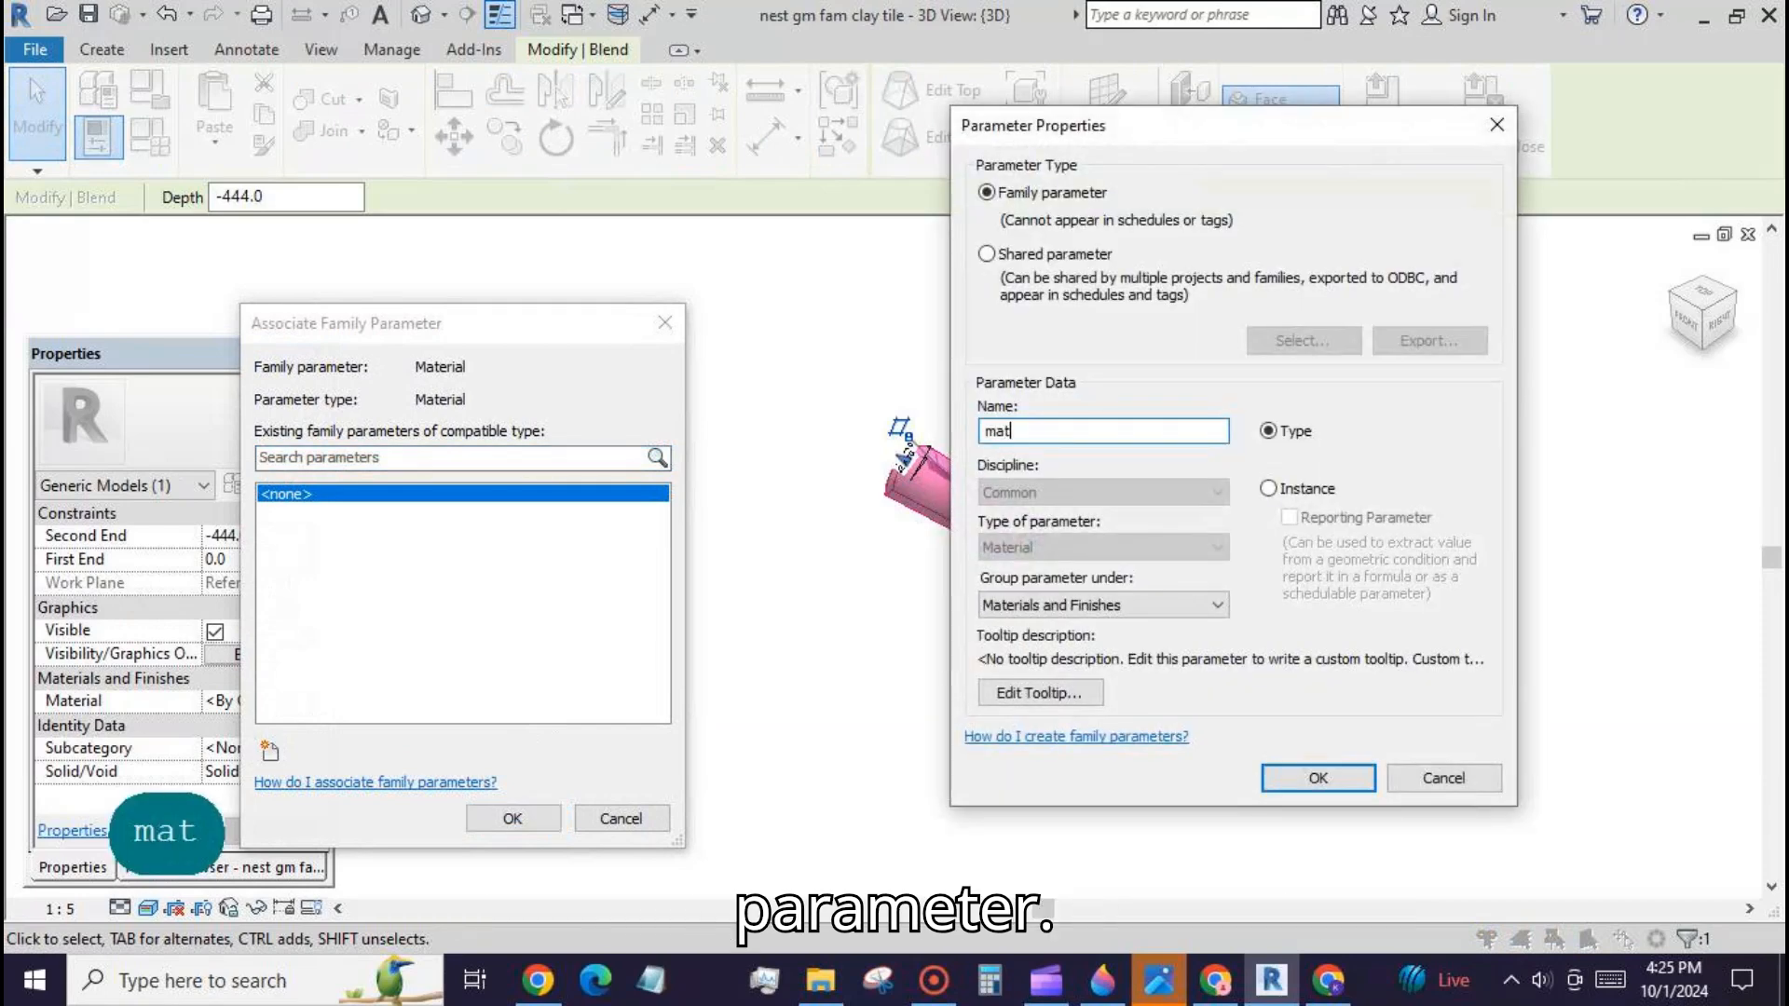
{"action": "type", "text": "erial"}
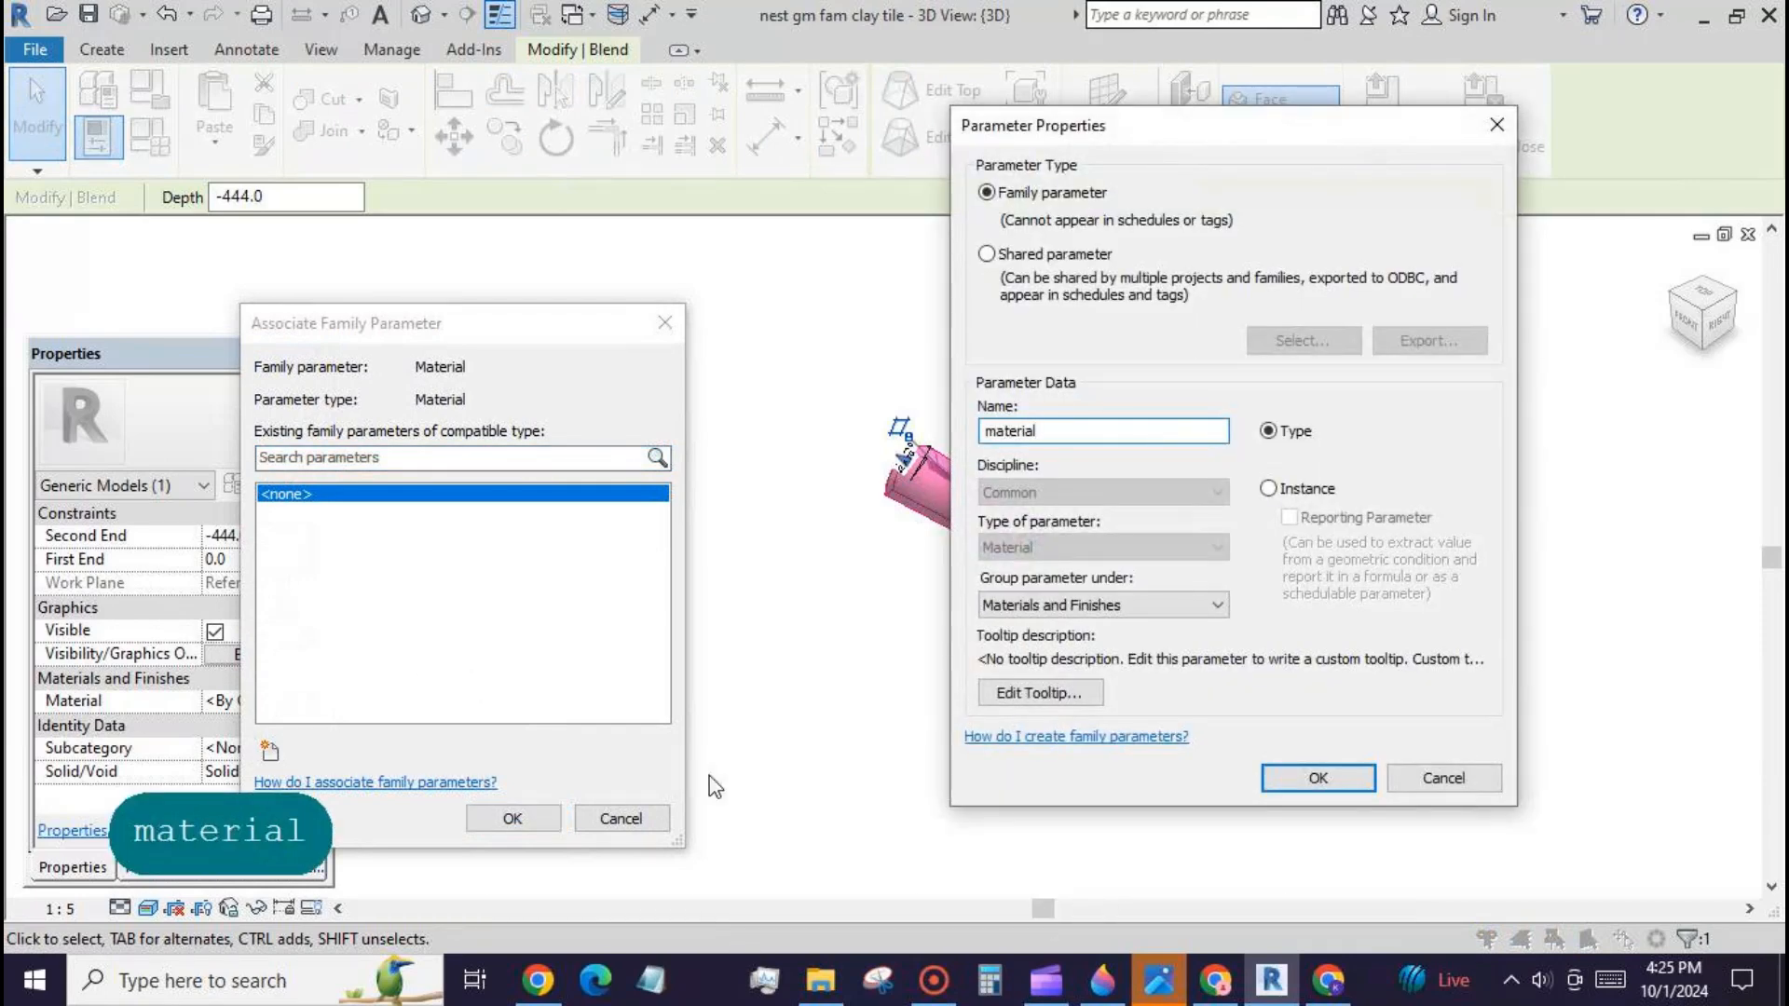
{"action": "left_click", "coordinate": [1316, 779]}
{"action": "left_click", "coordinate": [540, 822]}
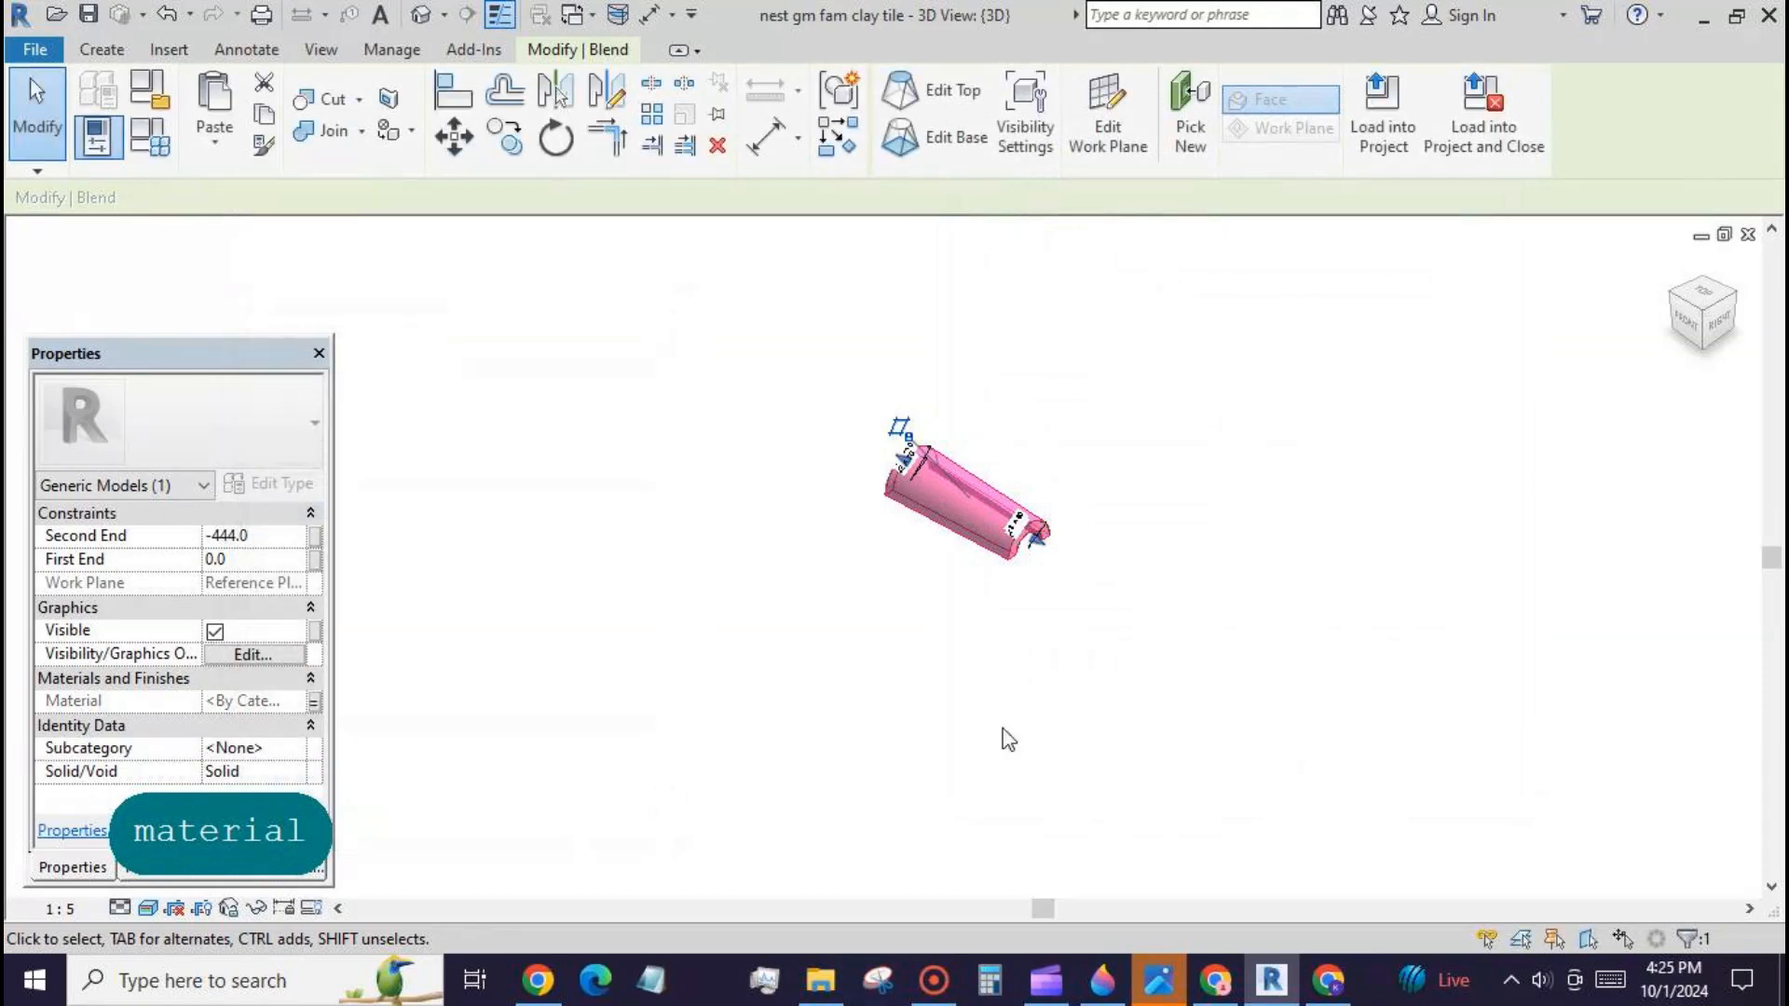
{"action": "left_click", "coordinate": [900, 663]}
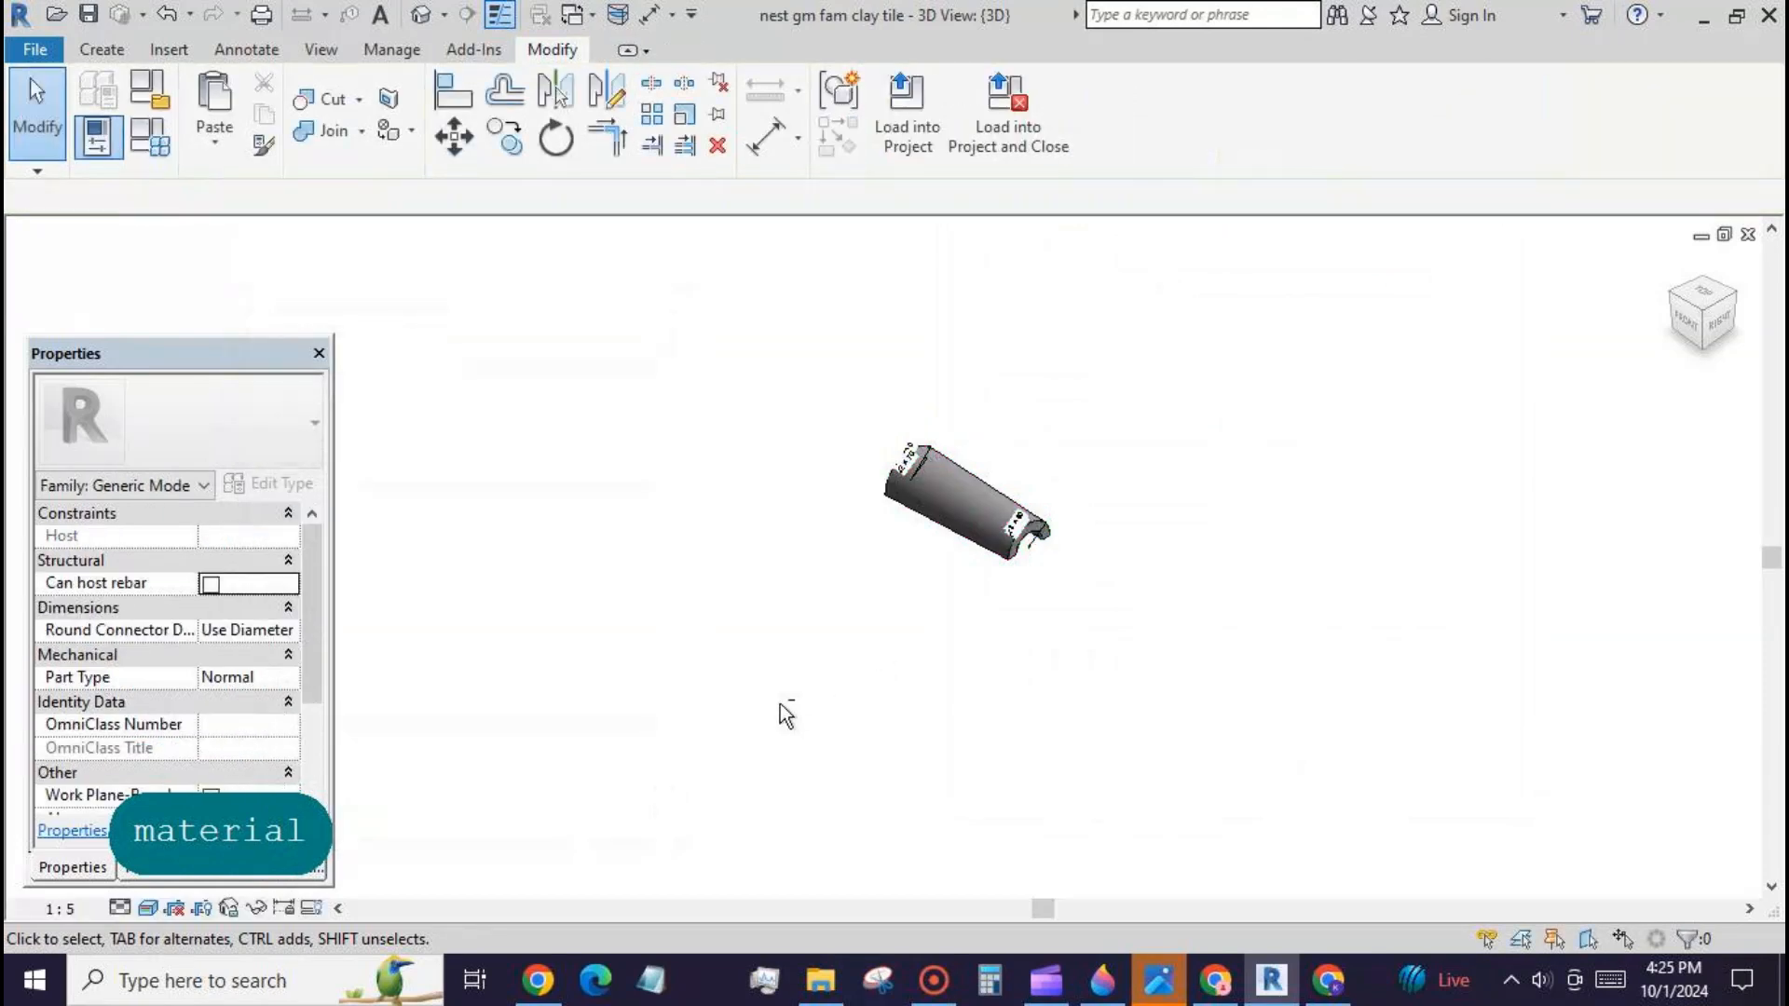
Step: Create a new family from the Metric Generic Model template in the frequently used templates folder
{"action": "middle_click_drag", "start_coordinate": [786, 715], "coordinate": [1166, 747], "text": "shift"}
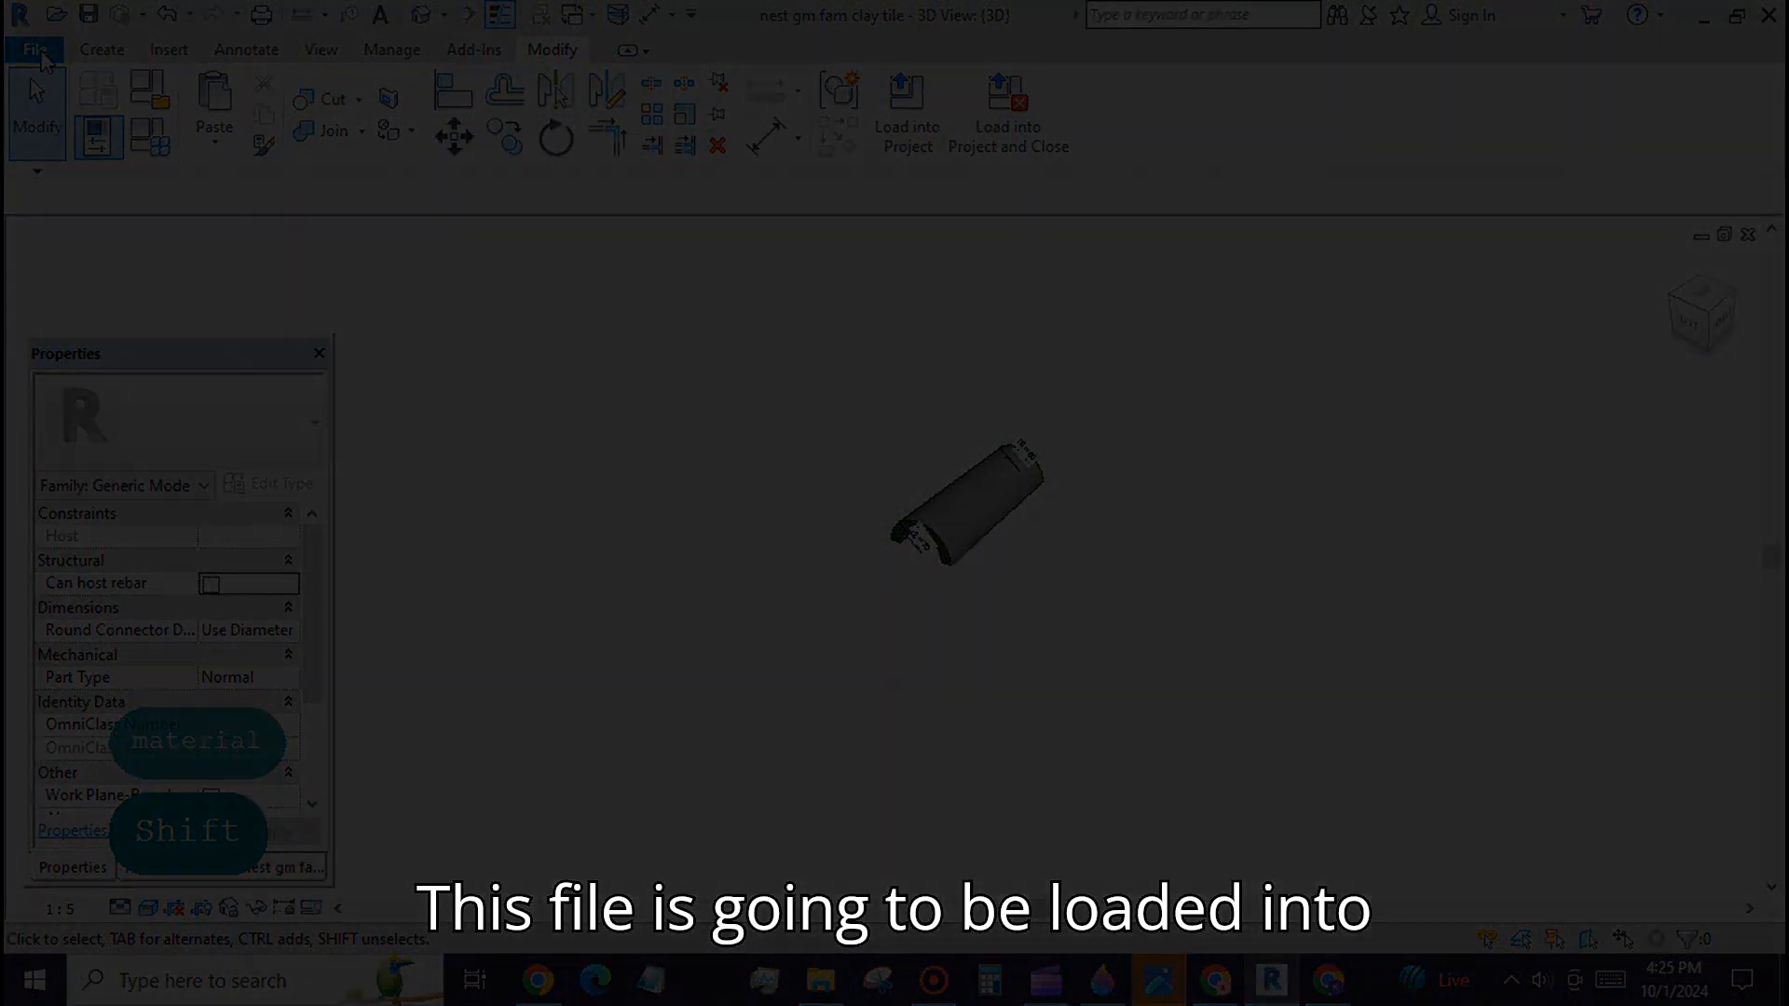
{"action": "left_click", "coordinate": [39, 52]}
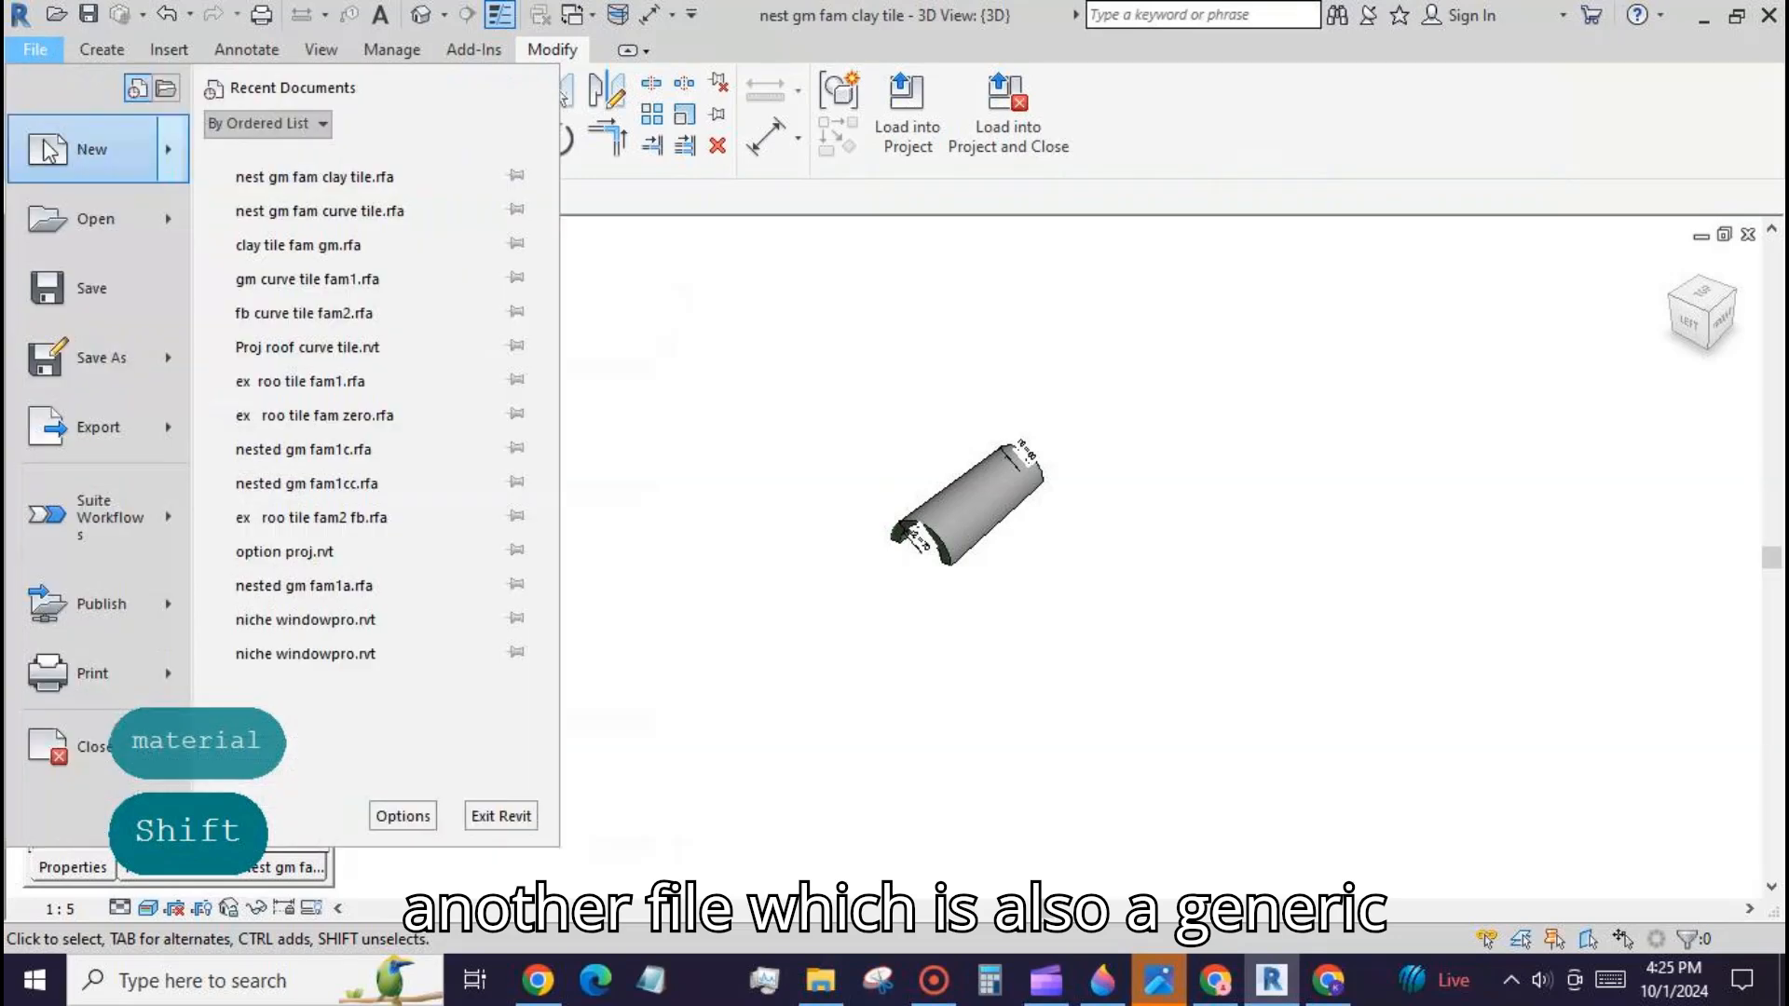
{"action": "mouse_move", "coordinate": [49, 147]}
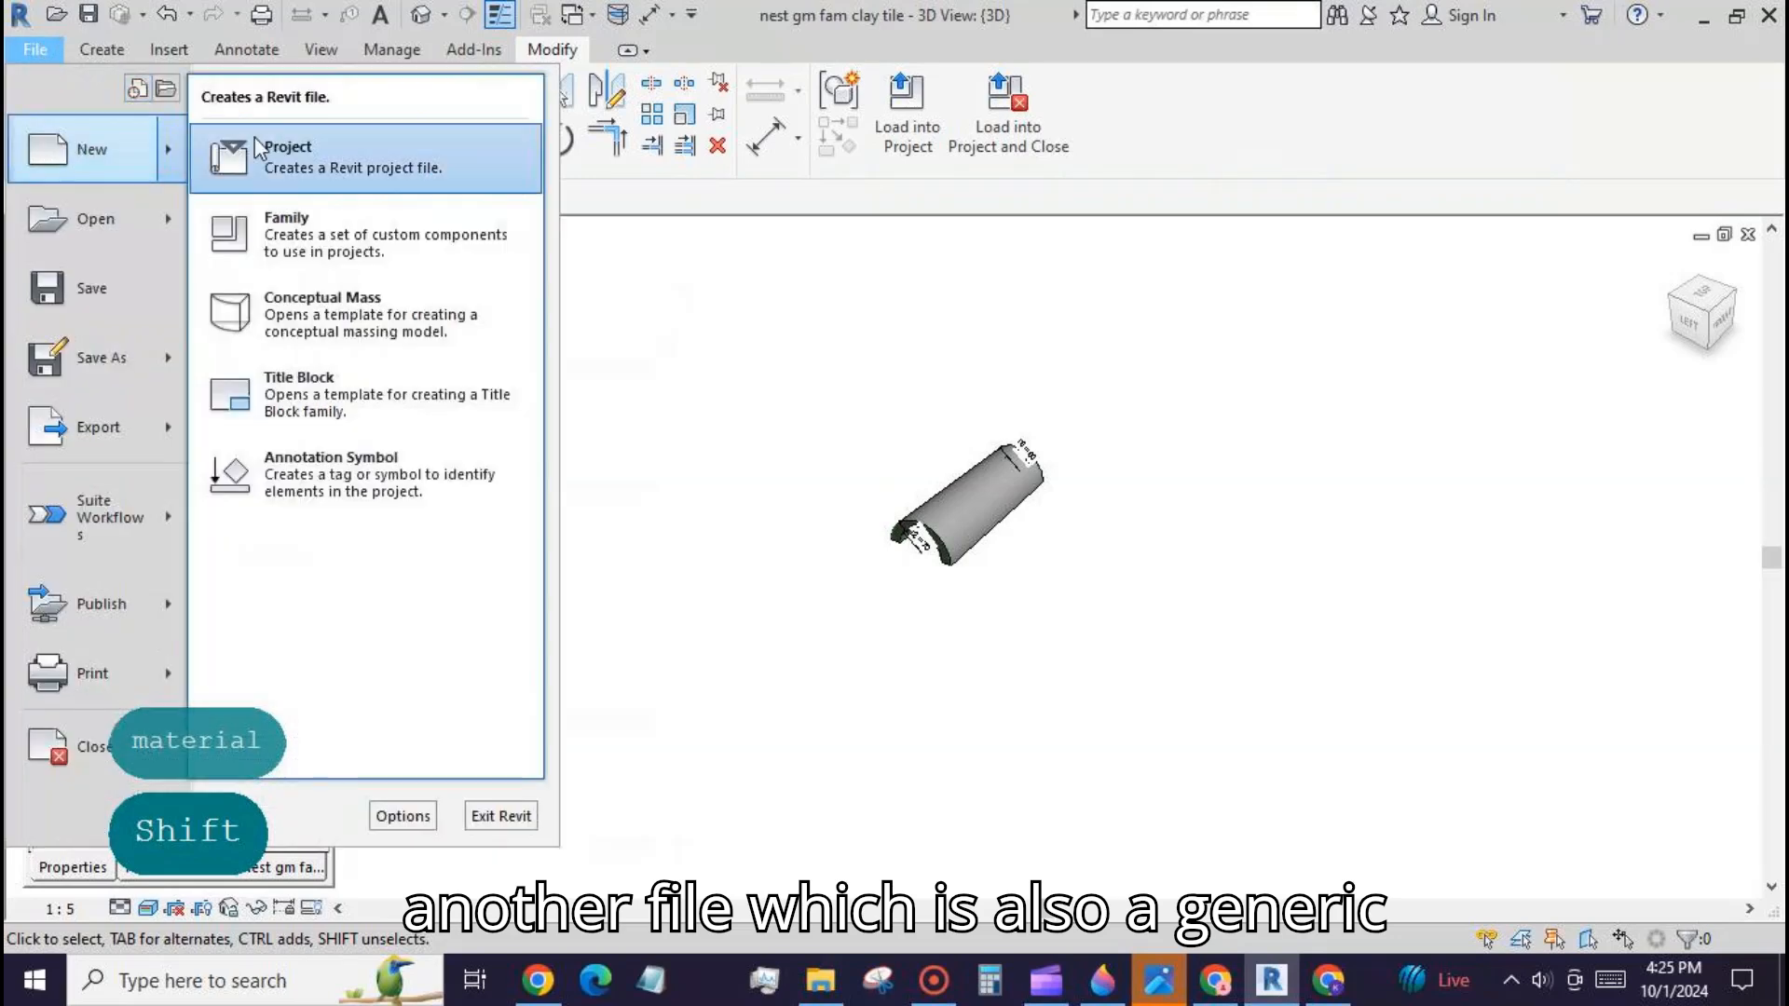
{"action": "left_click", "coordinate": [367, 231]}
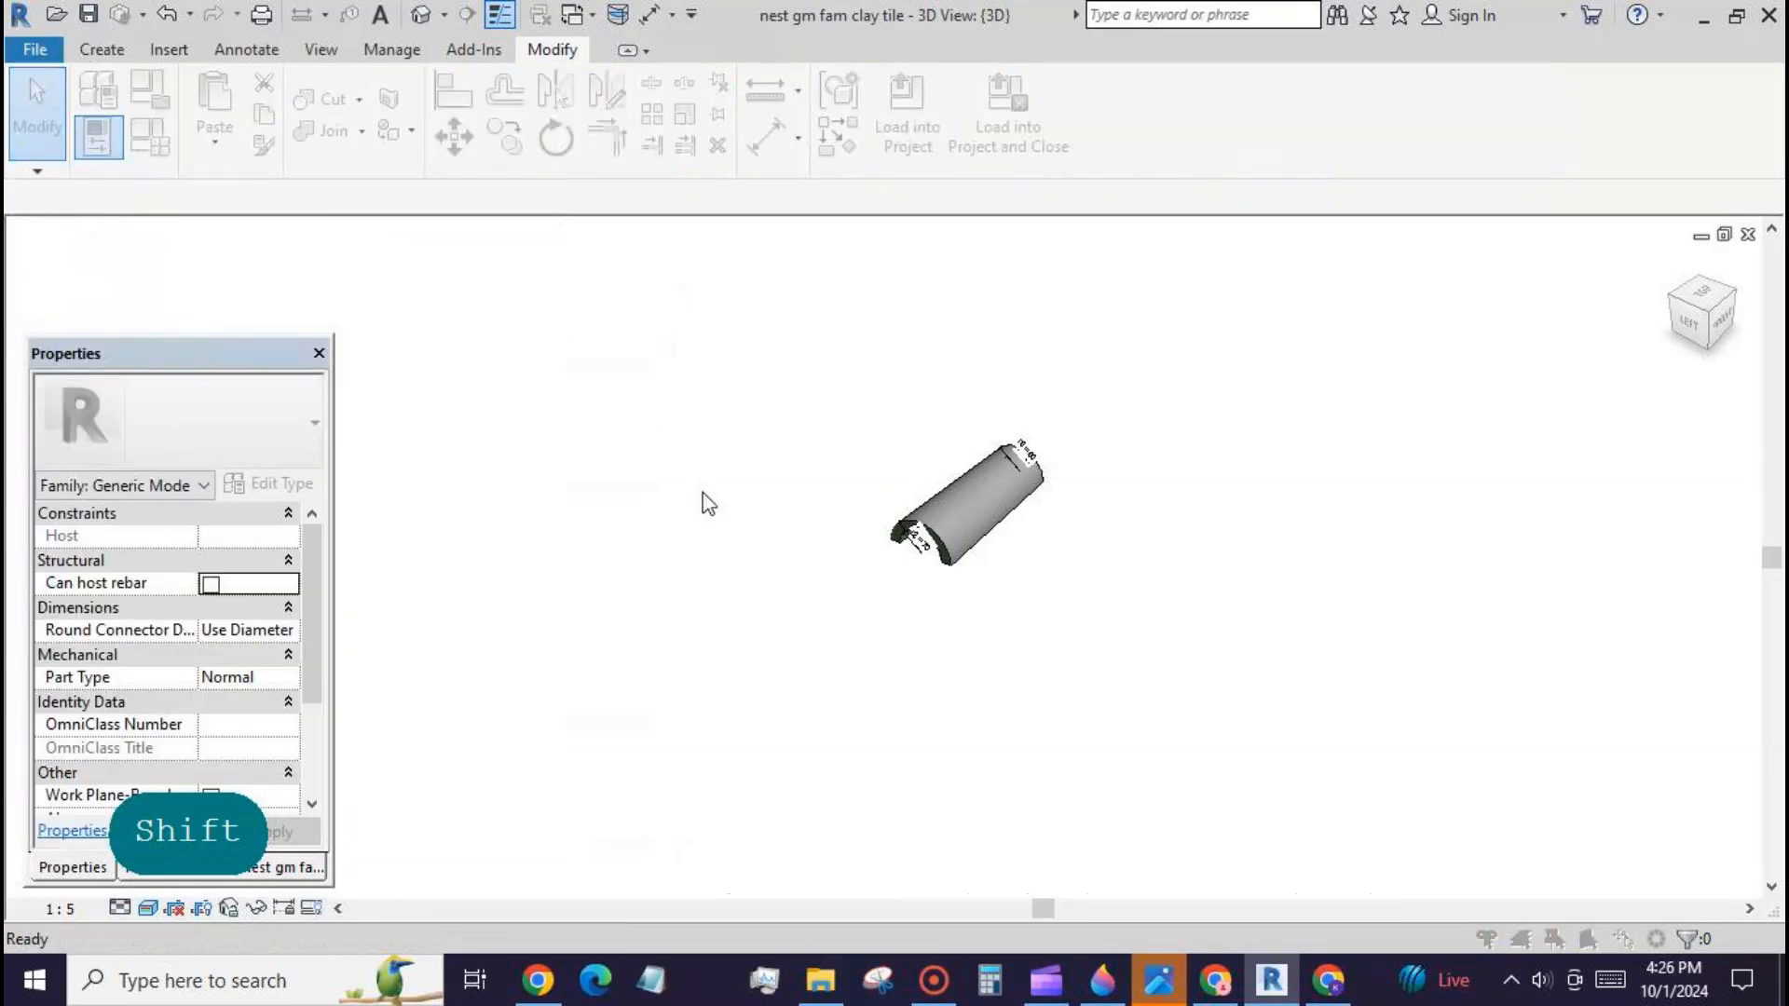
{"action": "left_click", "coordinate": [557, 400]}
{"action": "left_click", "coordinate": [799, 351]}
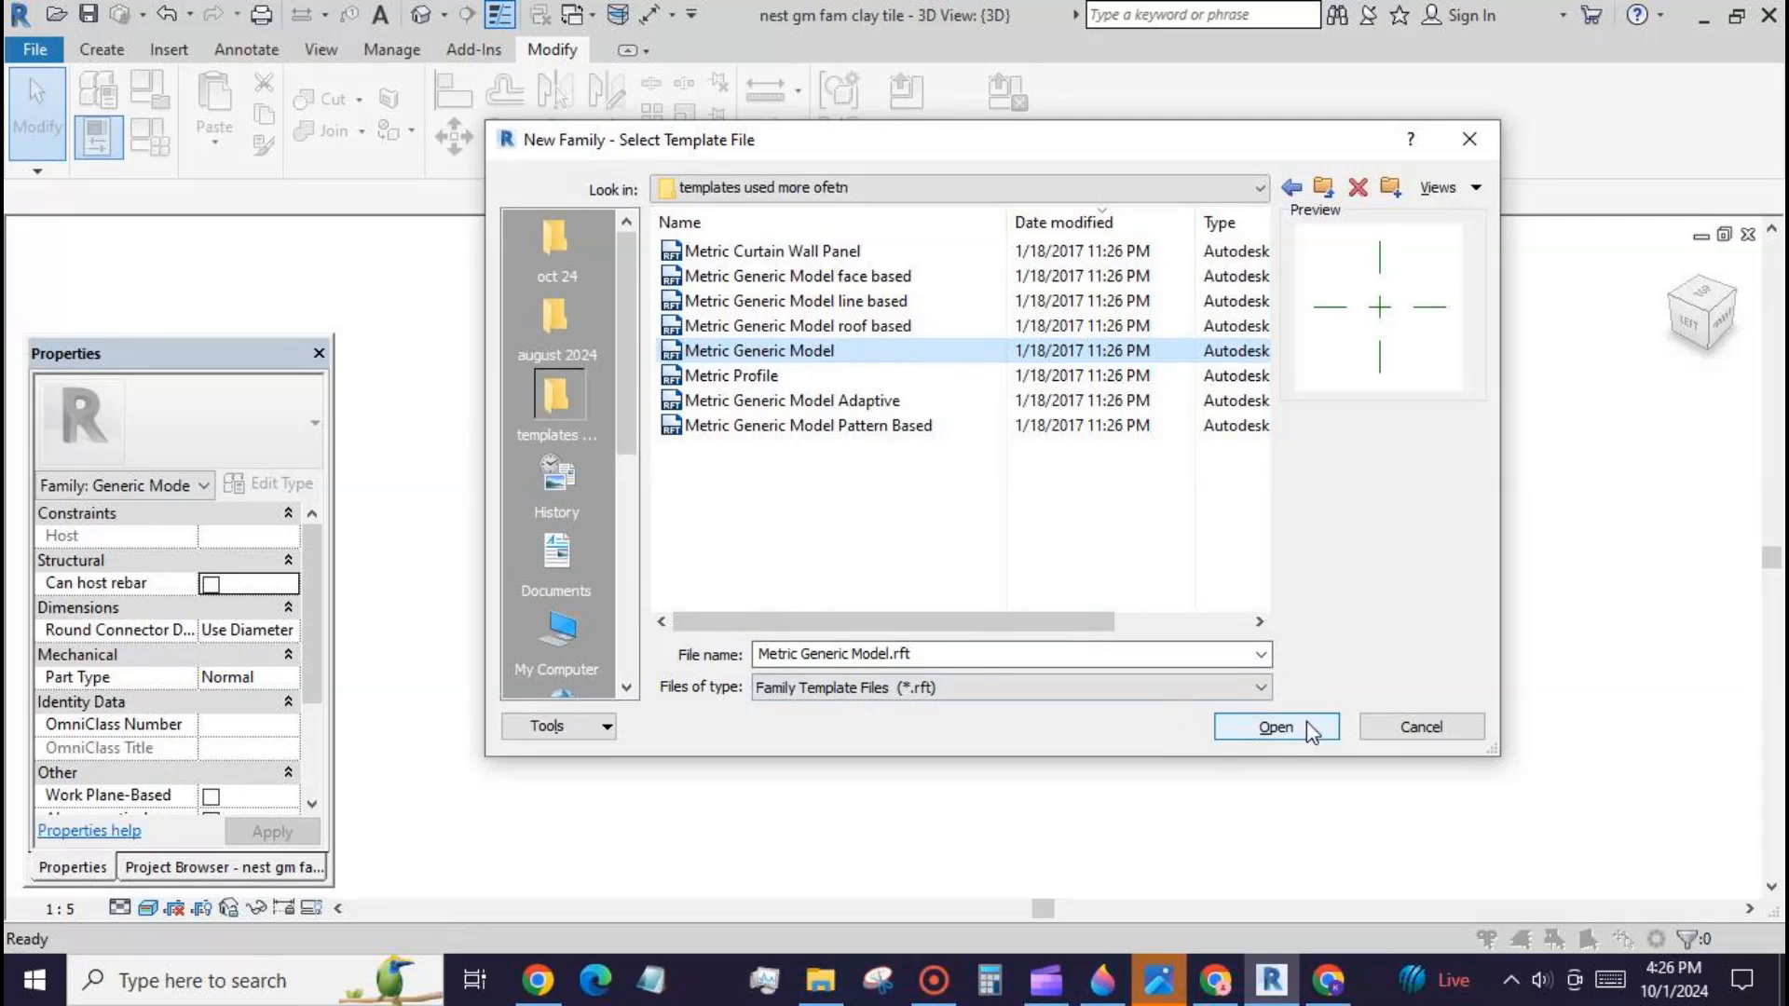
{"action": "left_click", "coordinate": [1276, 728]}
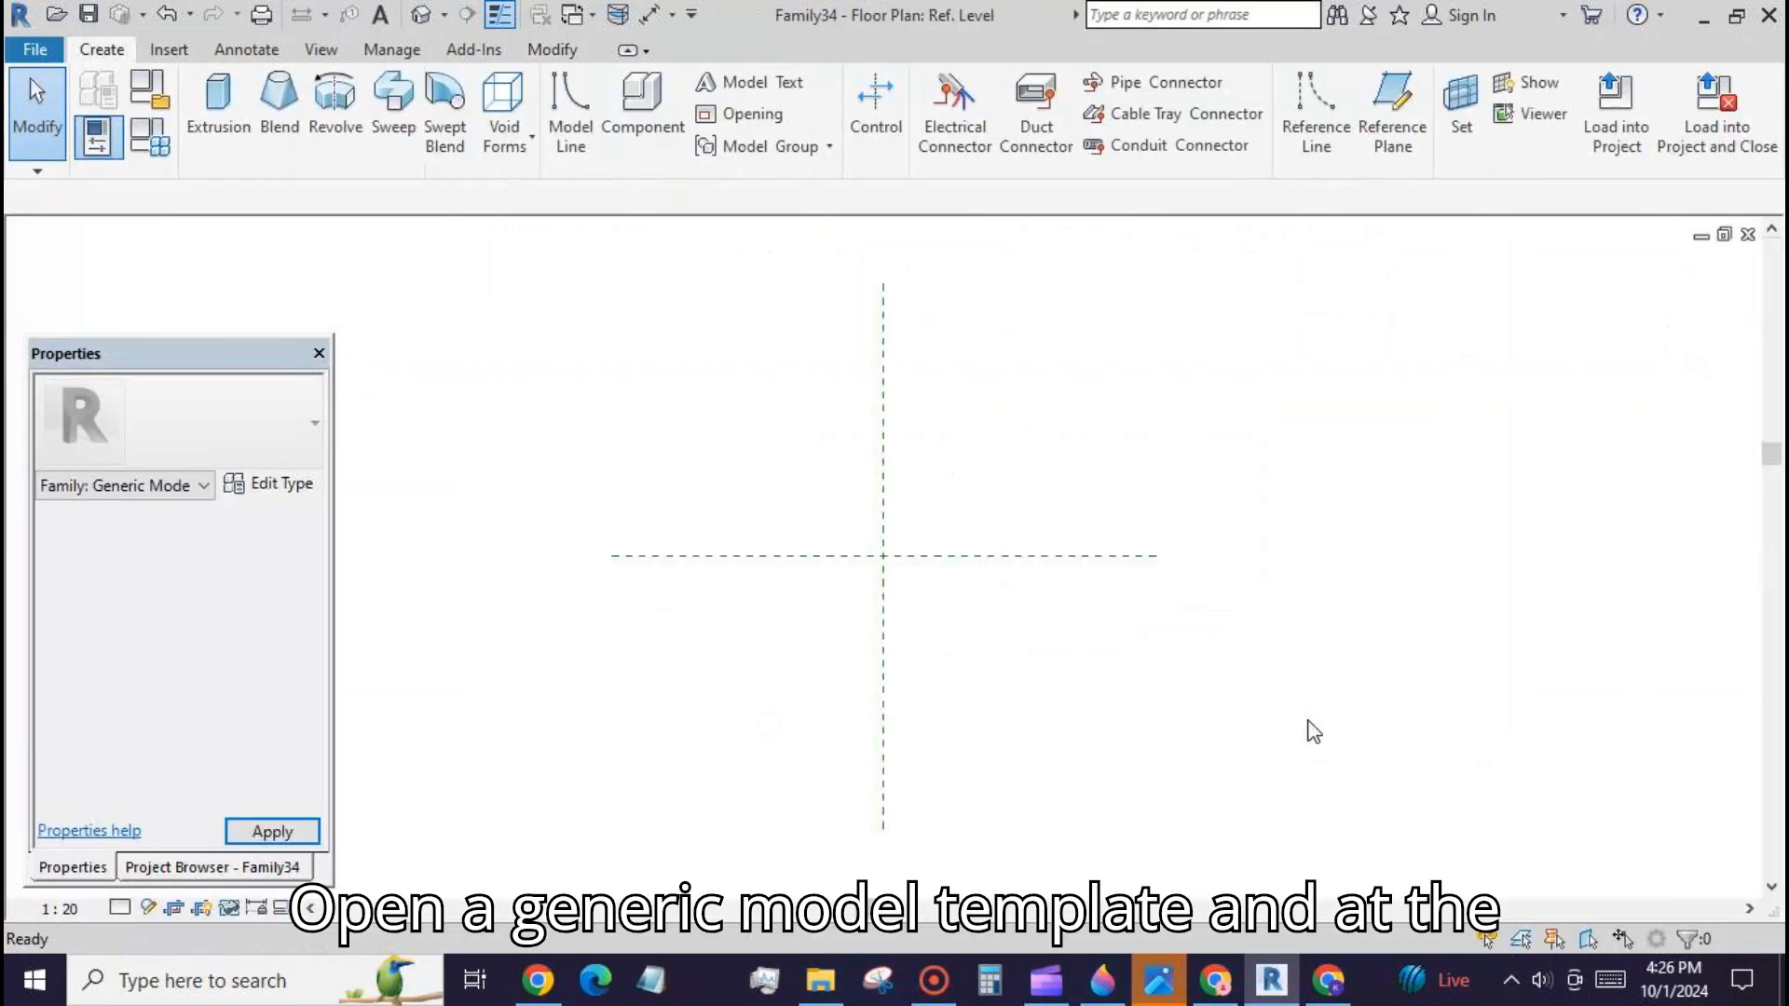
Step: Draw a vertical reference plane a short distance to the right of the Center (Left/Right) plane, crossing the horizontal centre plane
{"action": "scroll", "coordinate": [943, 593], "scroll_direction": "down", "scroll_amount": 1}
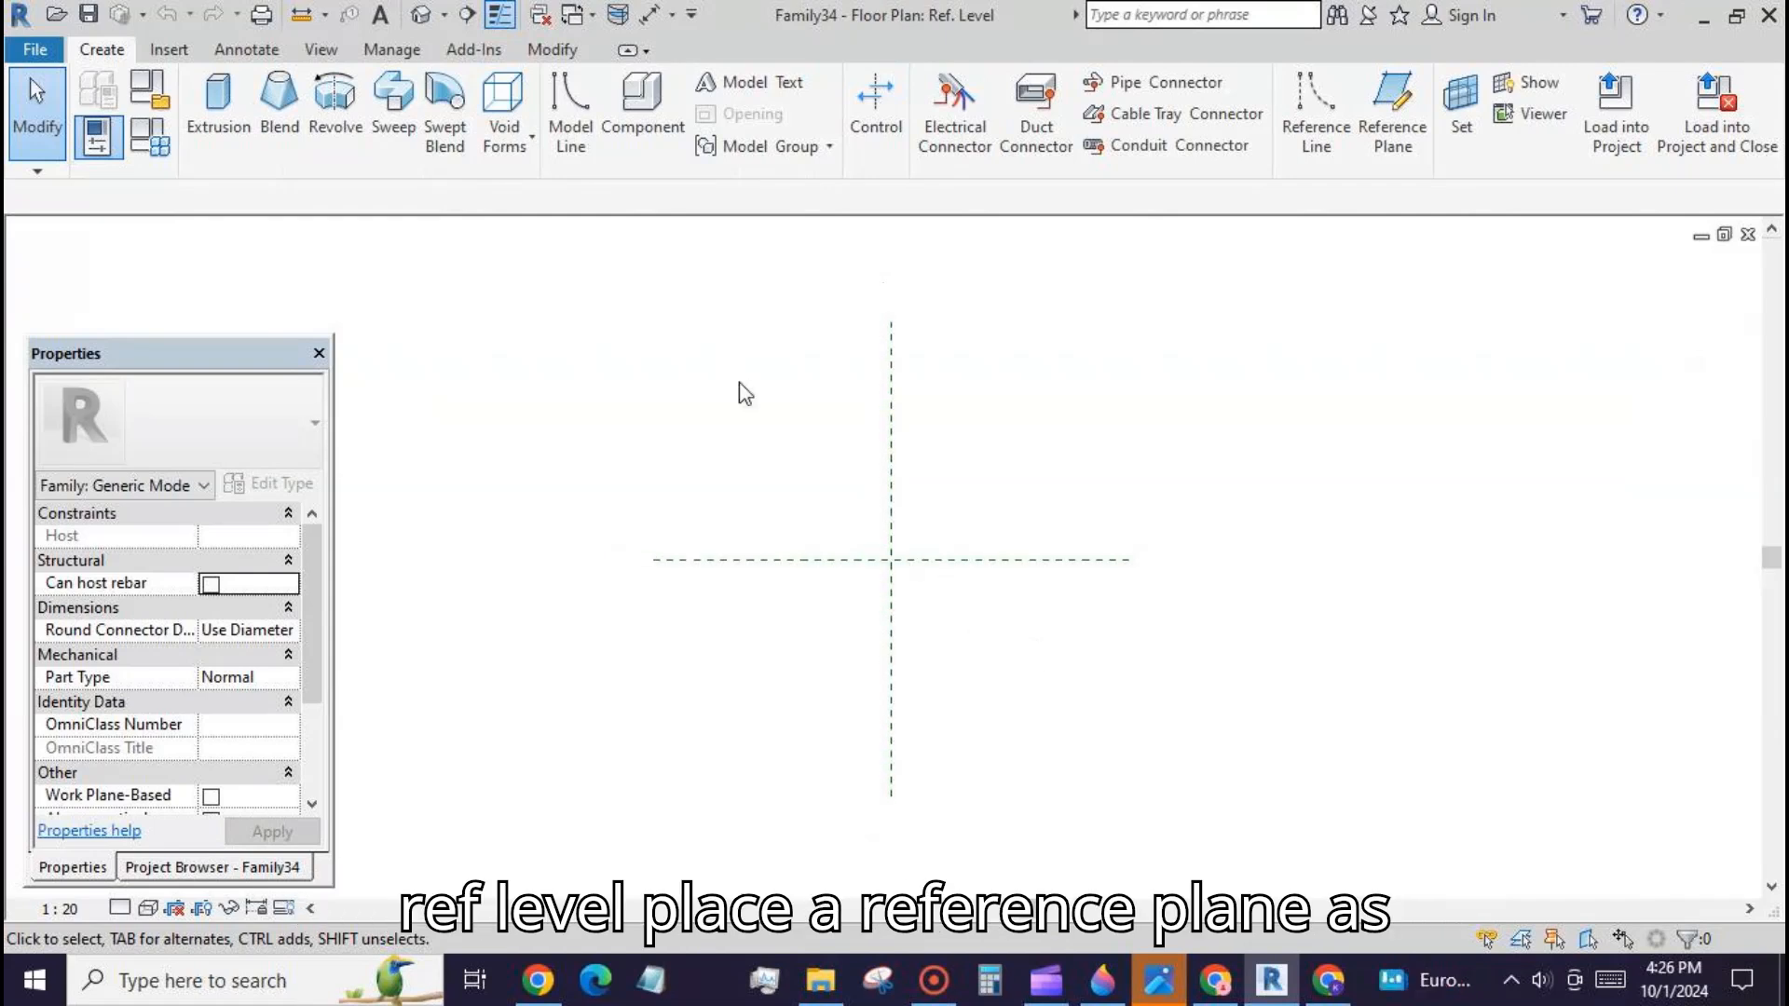
{"action": "left_click", "coordinate": [1392, 110]}
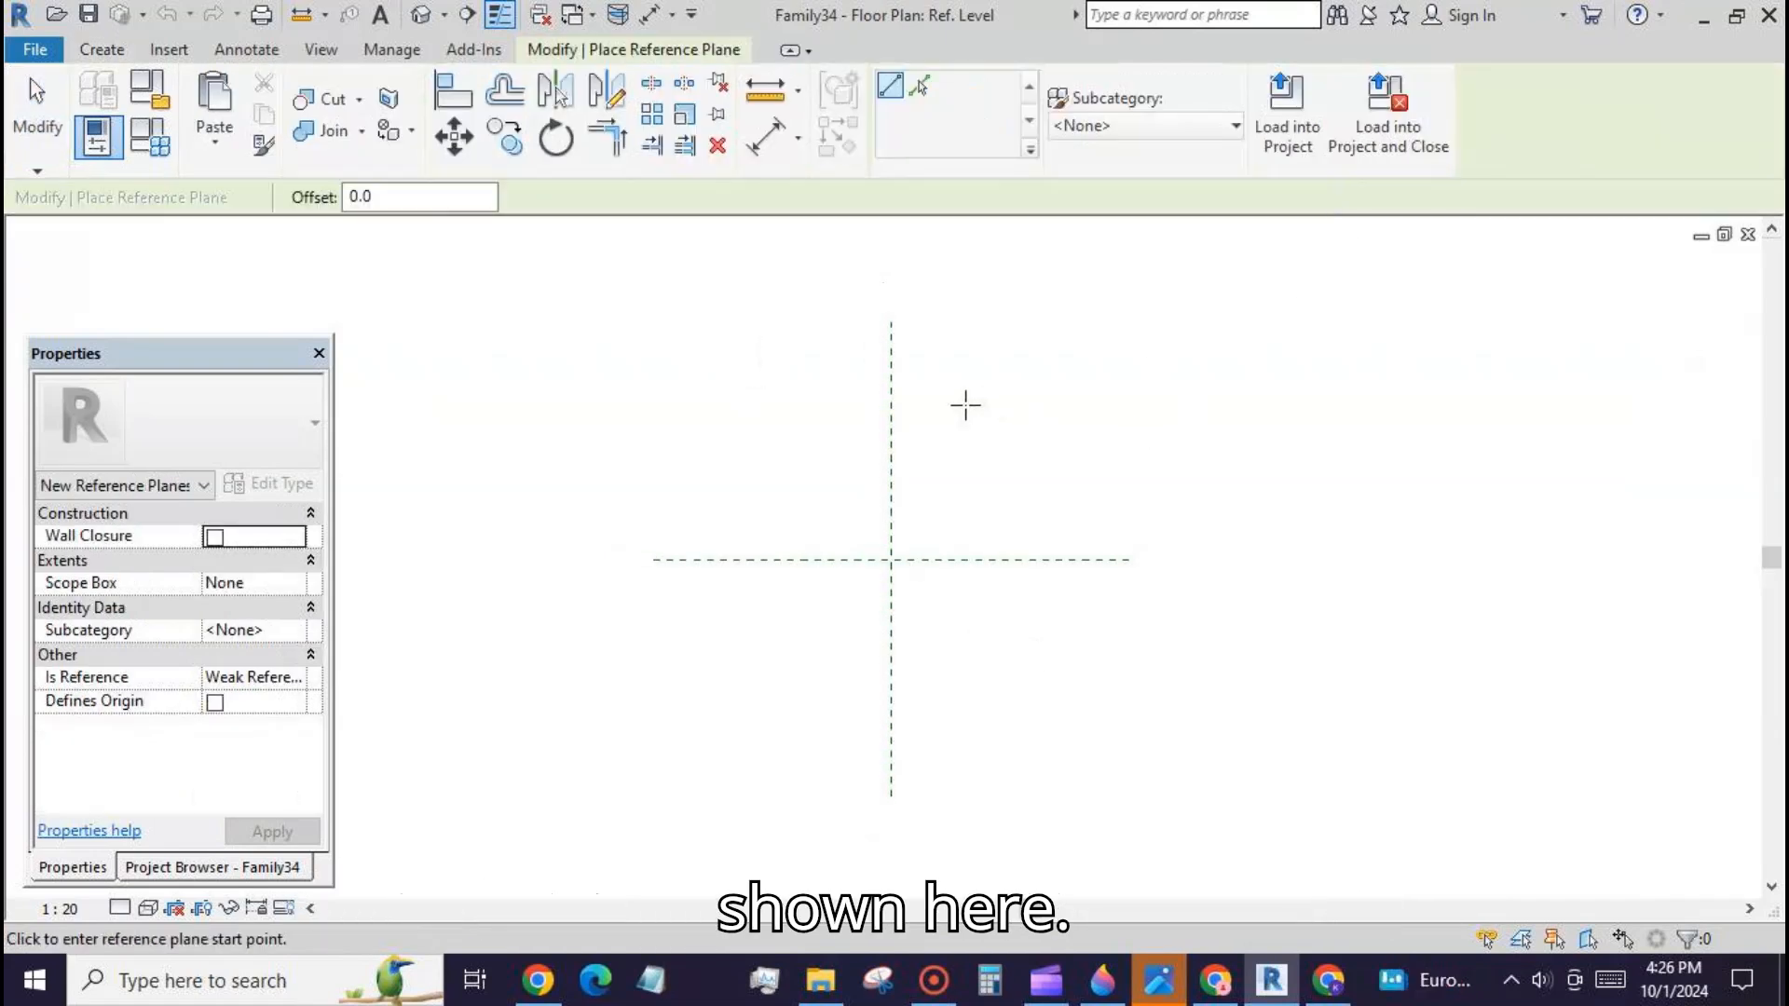
{"action": "left_click", "coordinate": [951, 398]}
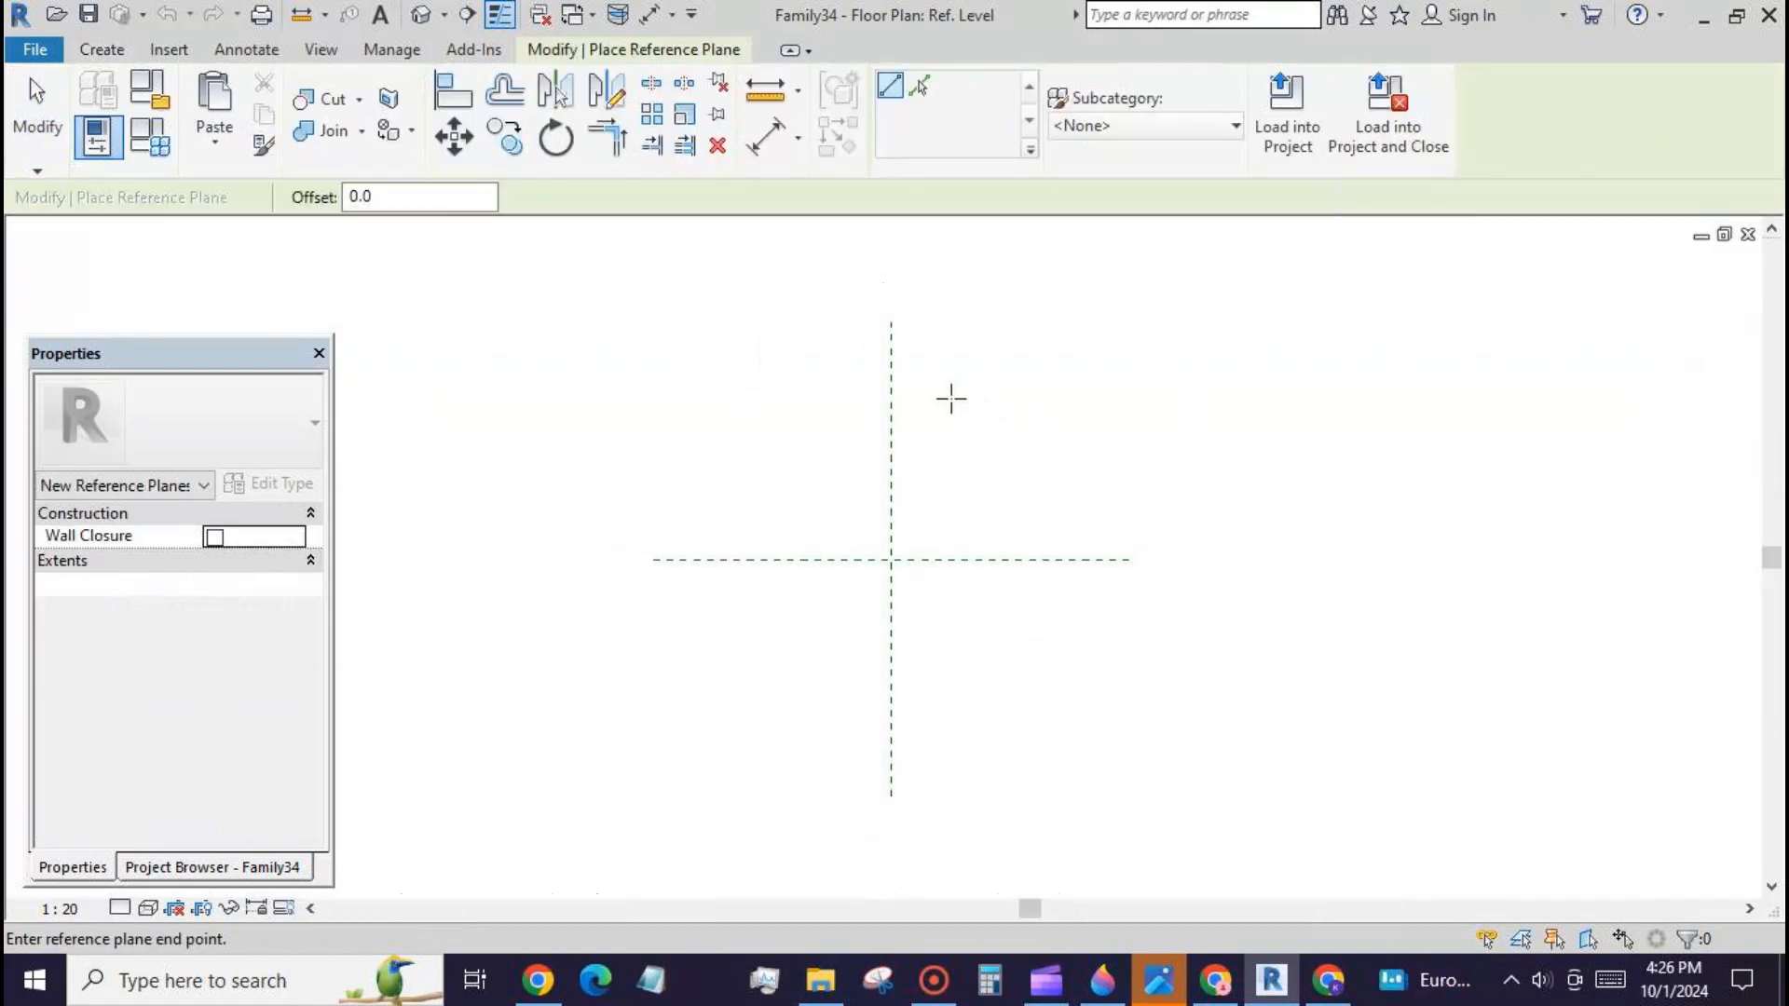
{"action": "left_click", "coordinate": [951, 730]}
Step: Place an aligned dimension between the Center (Left/Right) plane and the new vertical reference plane above the horizontal centre plane
{"action": "left_click", "coordinate": [769, 140]}
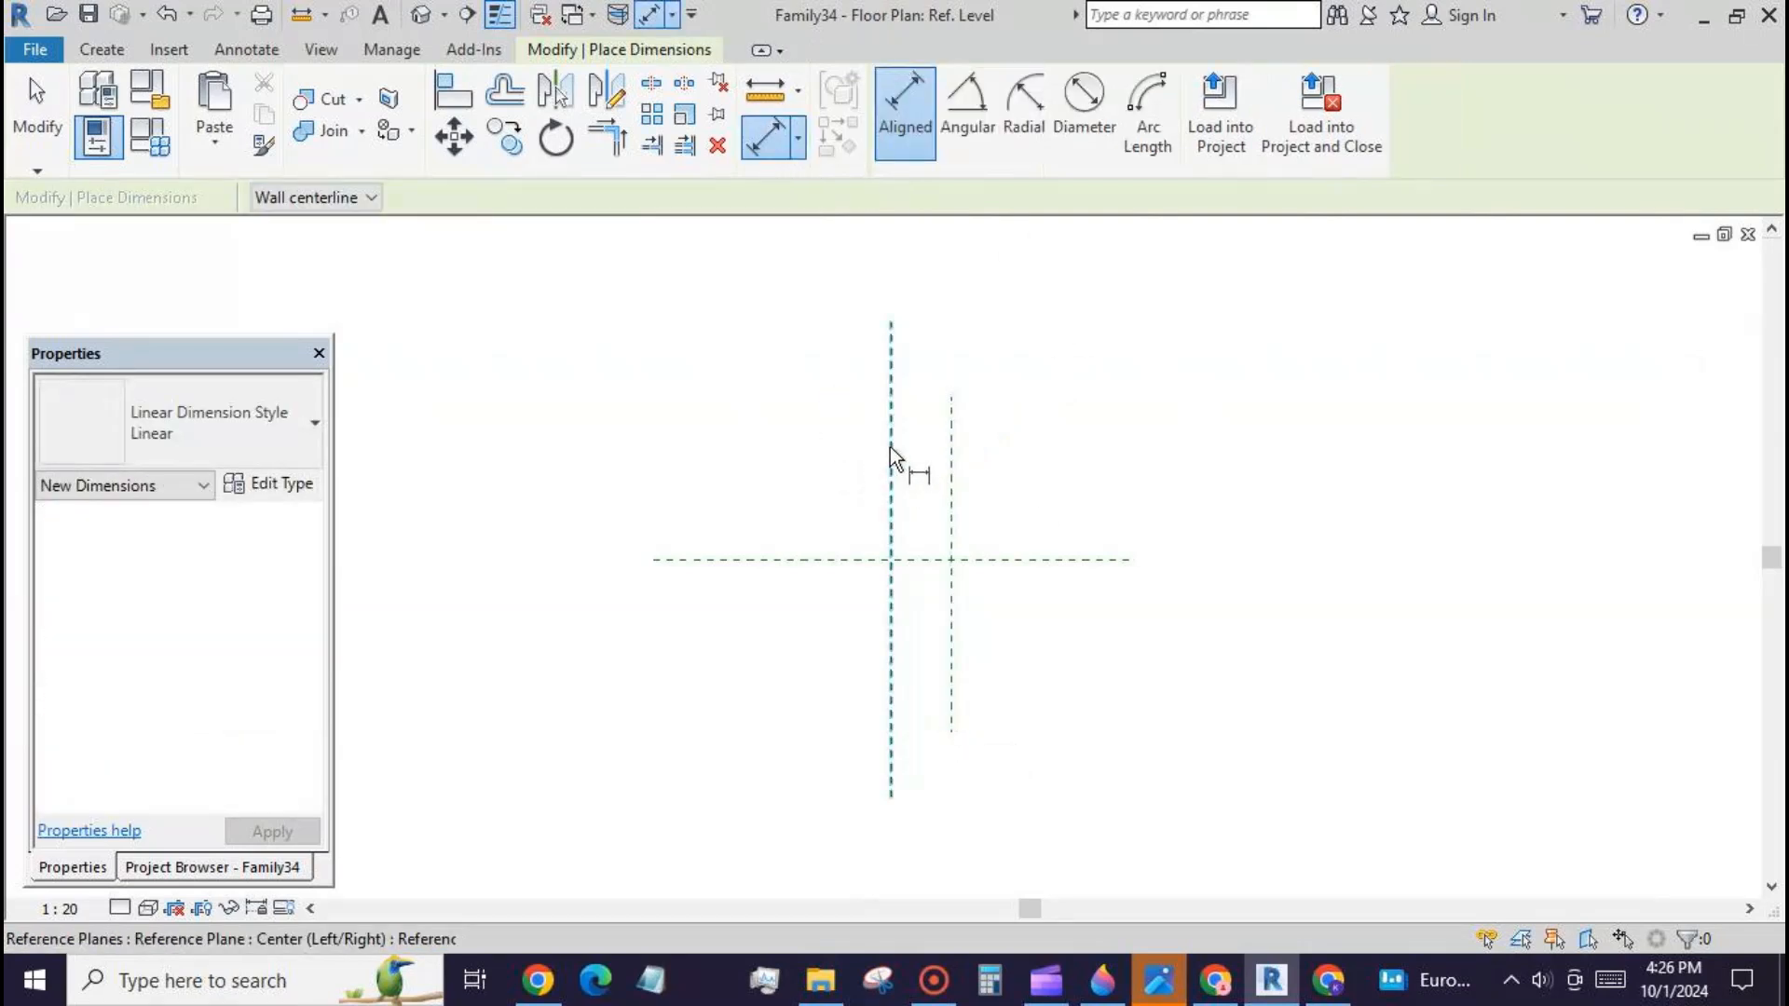
{"action": "left_click", "coordinate": [892, 462]}
{"action": "left_click", "coordinate": [952, 470]}
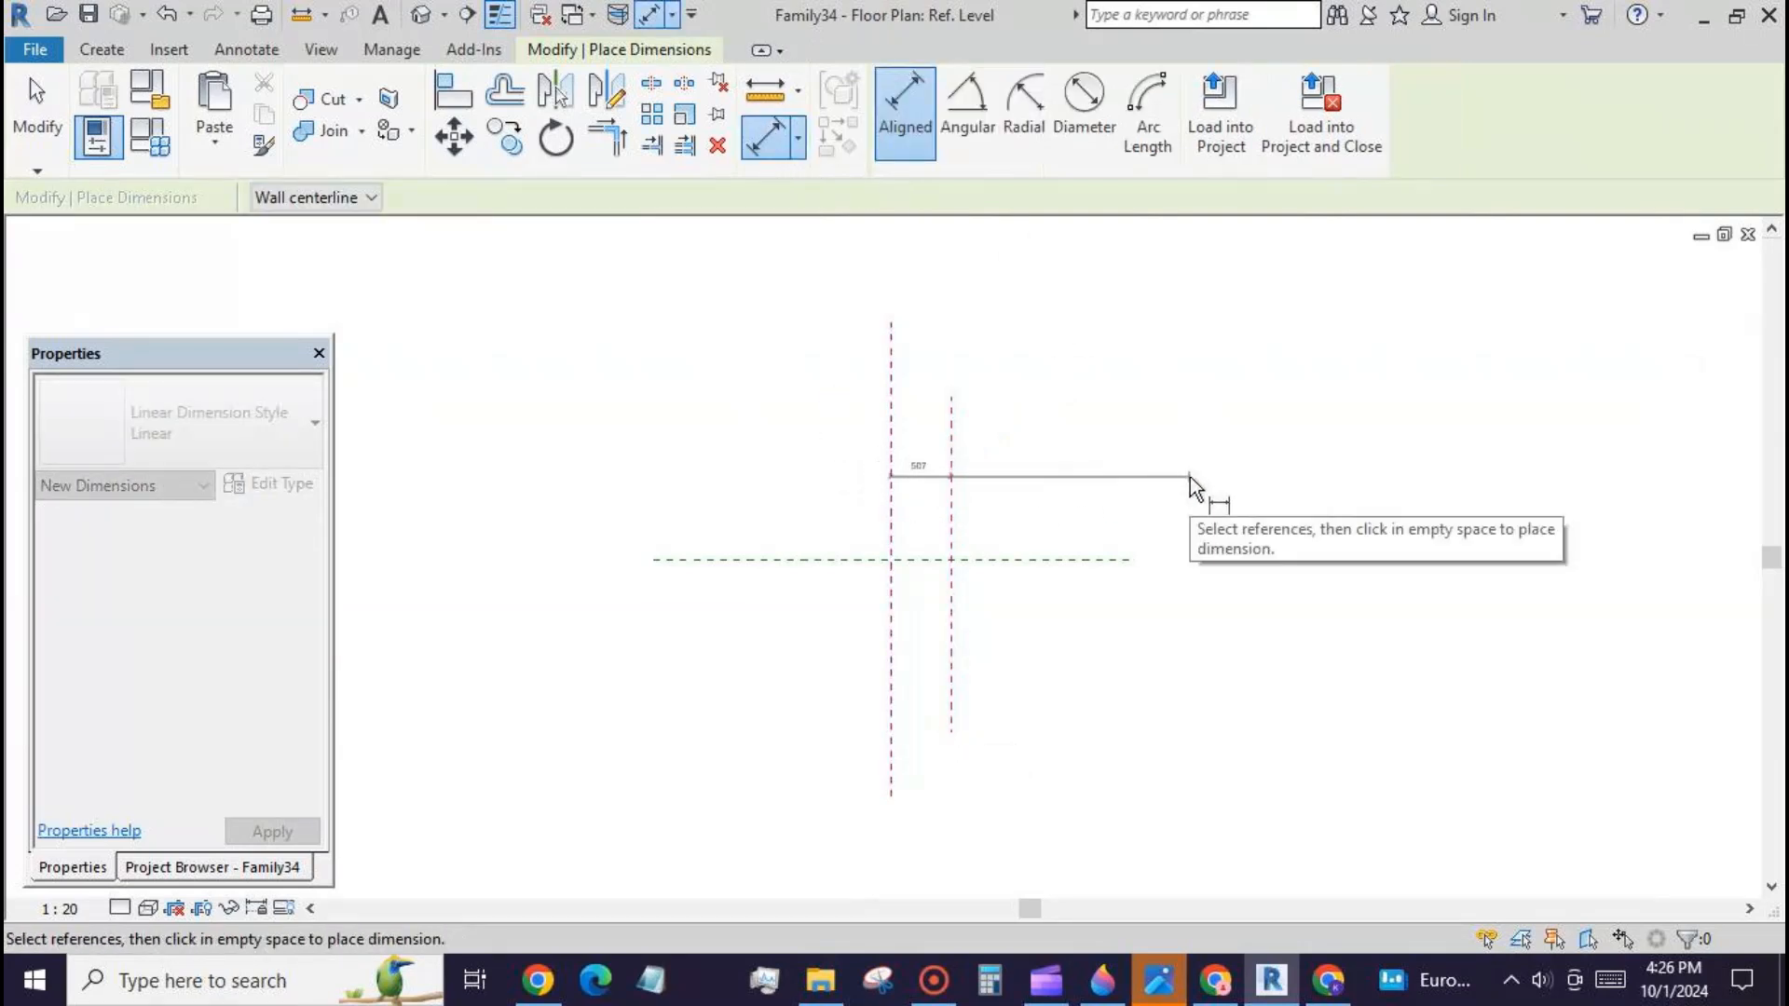
{"action": "left_click", "coordinate": [1190, 478]}
{"action": "left_click", "coordinate": [37, 112]}
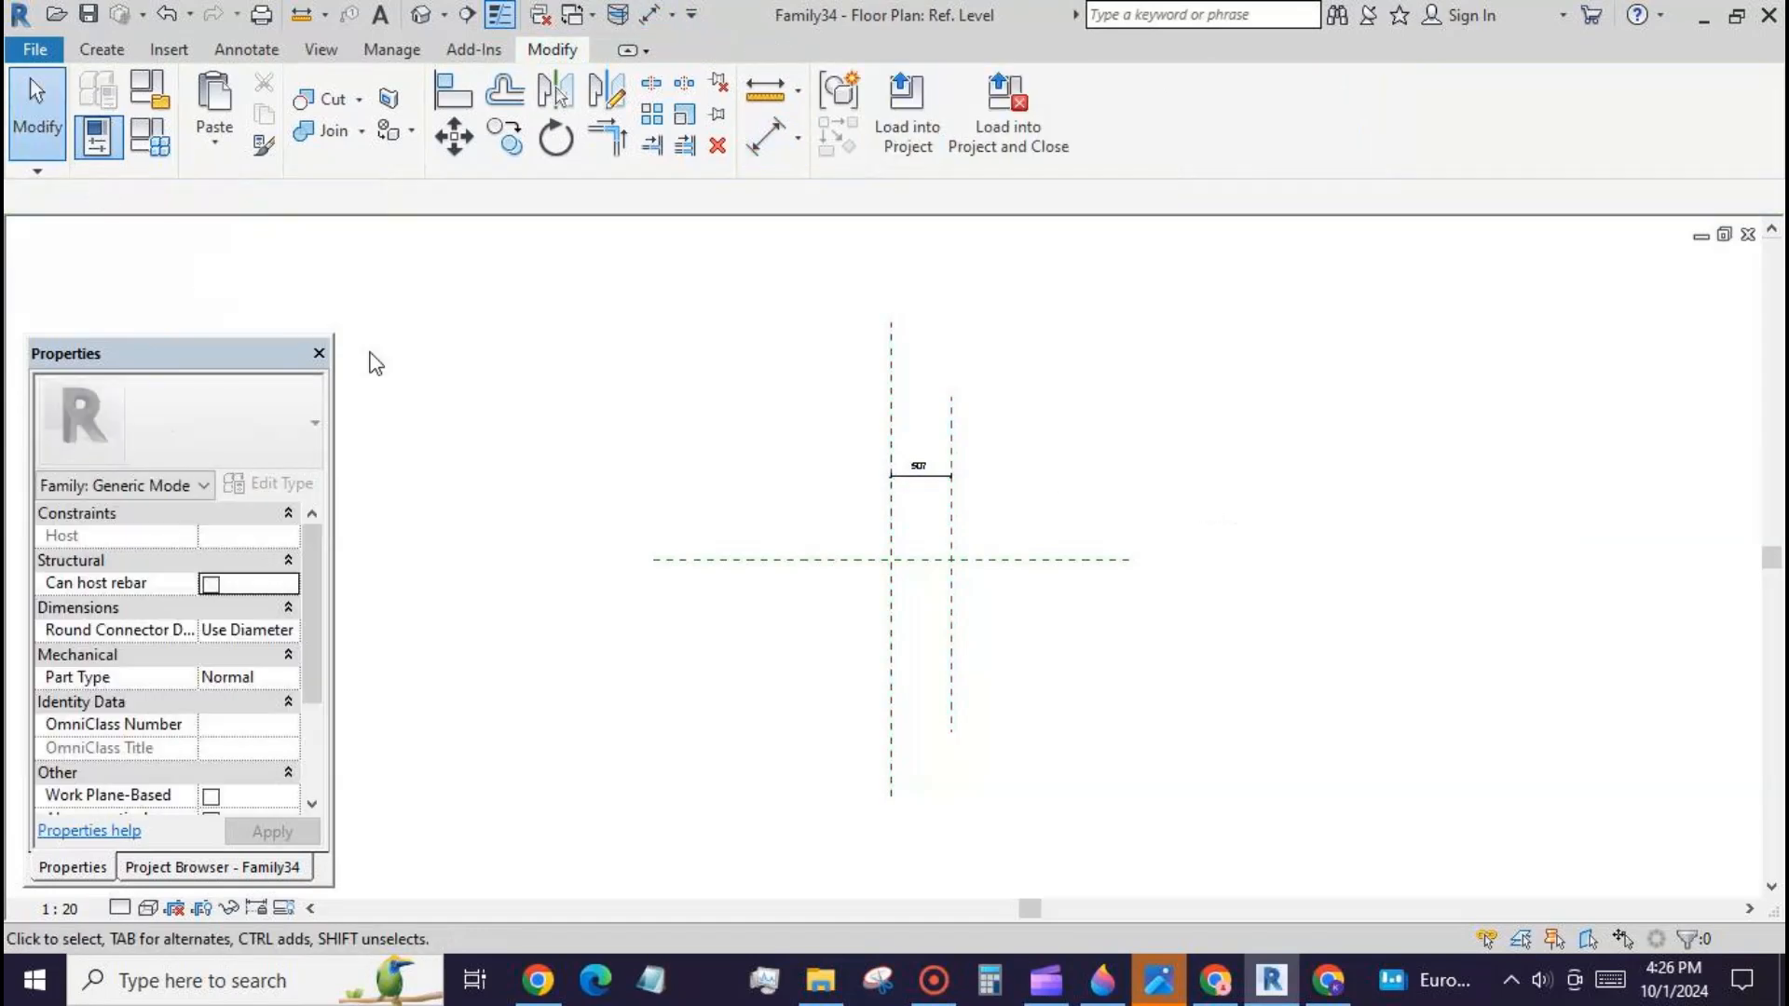
Step: Label the dimension between the two vertical reference planes with a new type family parameter named arr dis x
{"action": "scroll", "coordinate": [979, 479], "scroll_direction": "up", "scroll_amount": 2}
{"action": "left_click", "coordinate": [917, 481]}
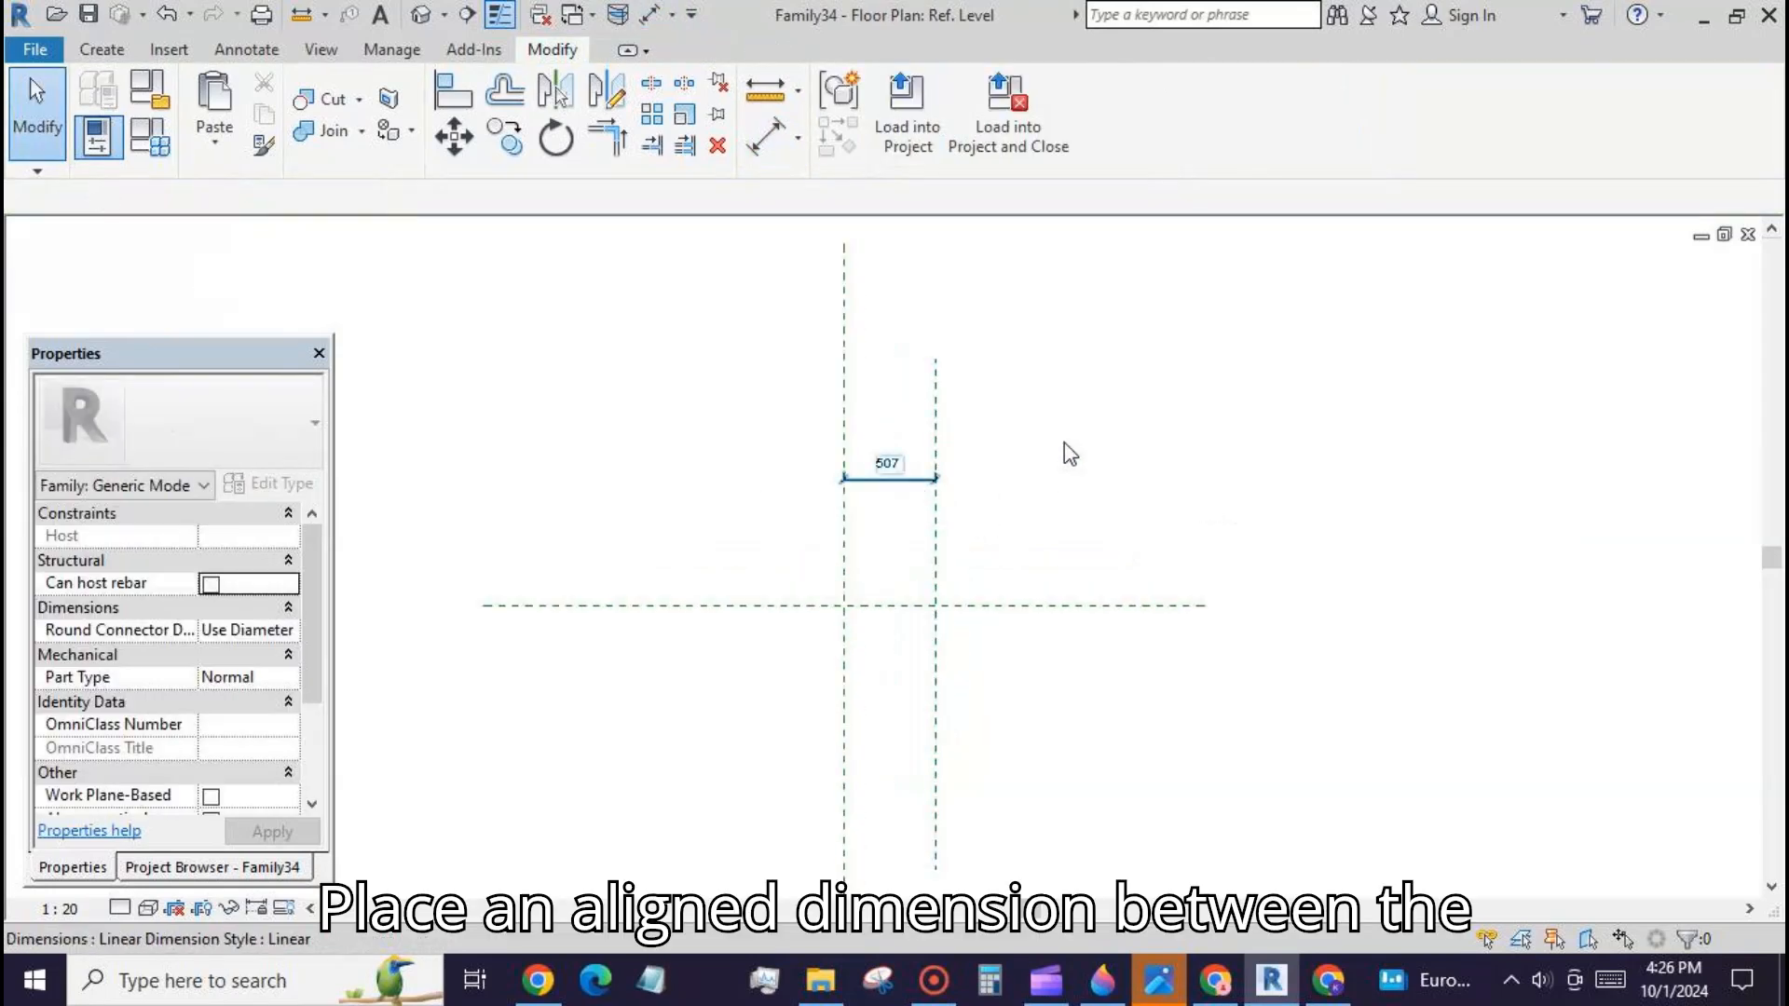
{"action": "left_click", "coordinate": [1154, 110]}
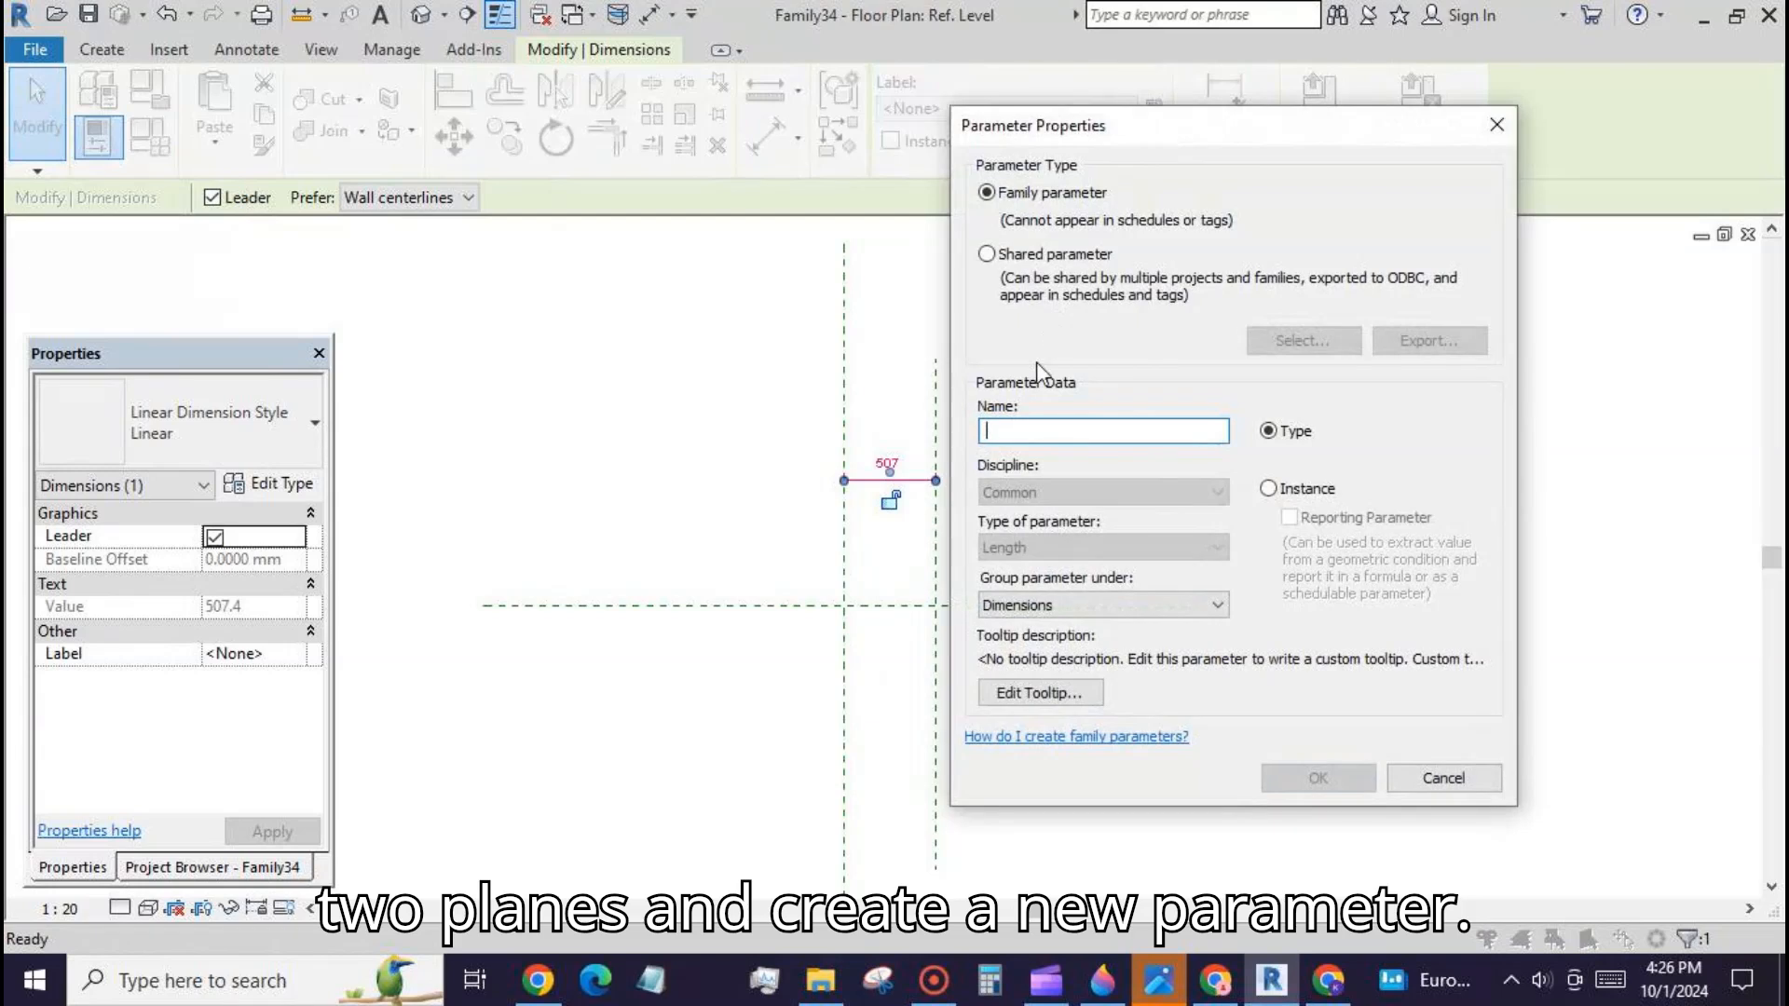
{"action": "type", "text": "arr "}
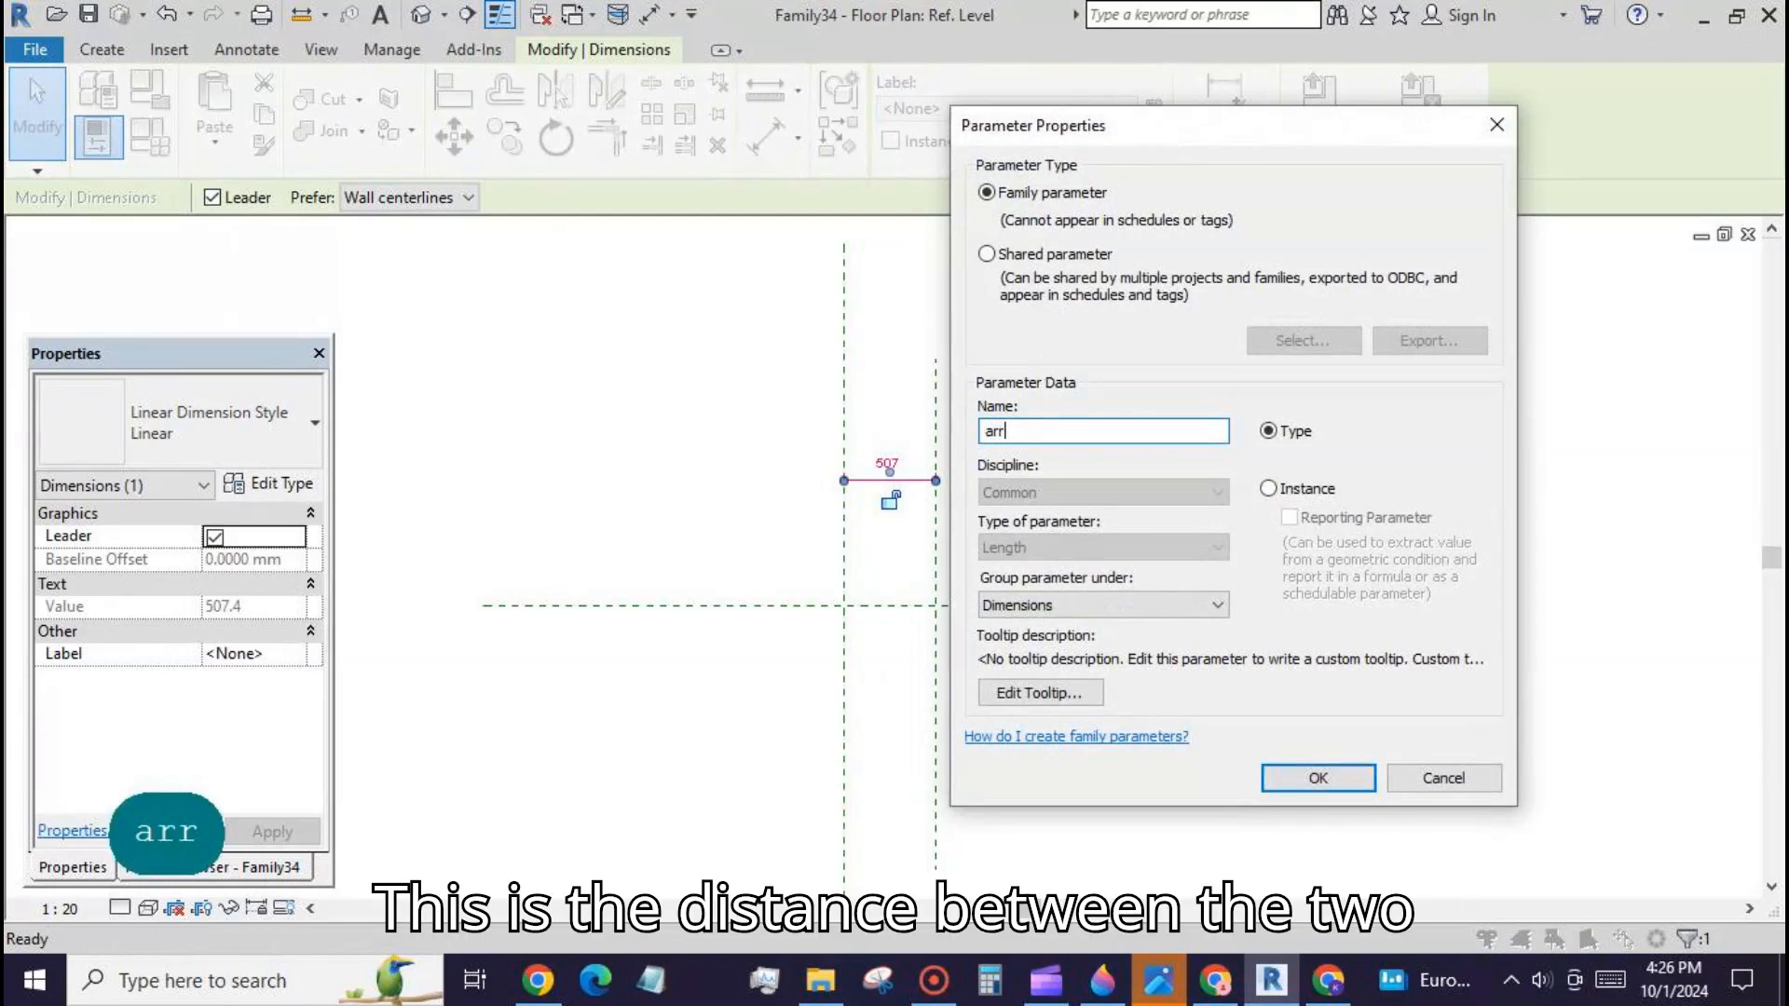
{"action": "type", "text": "dis x"}
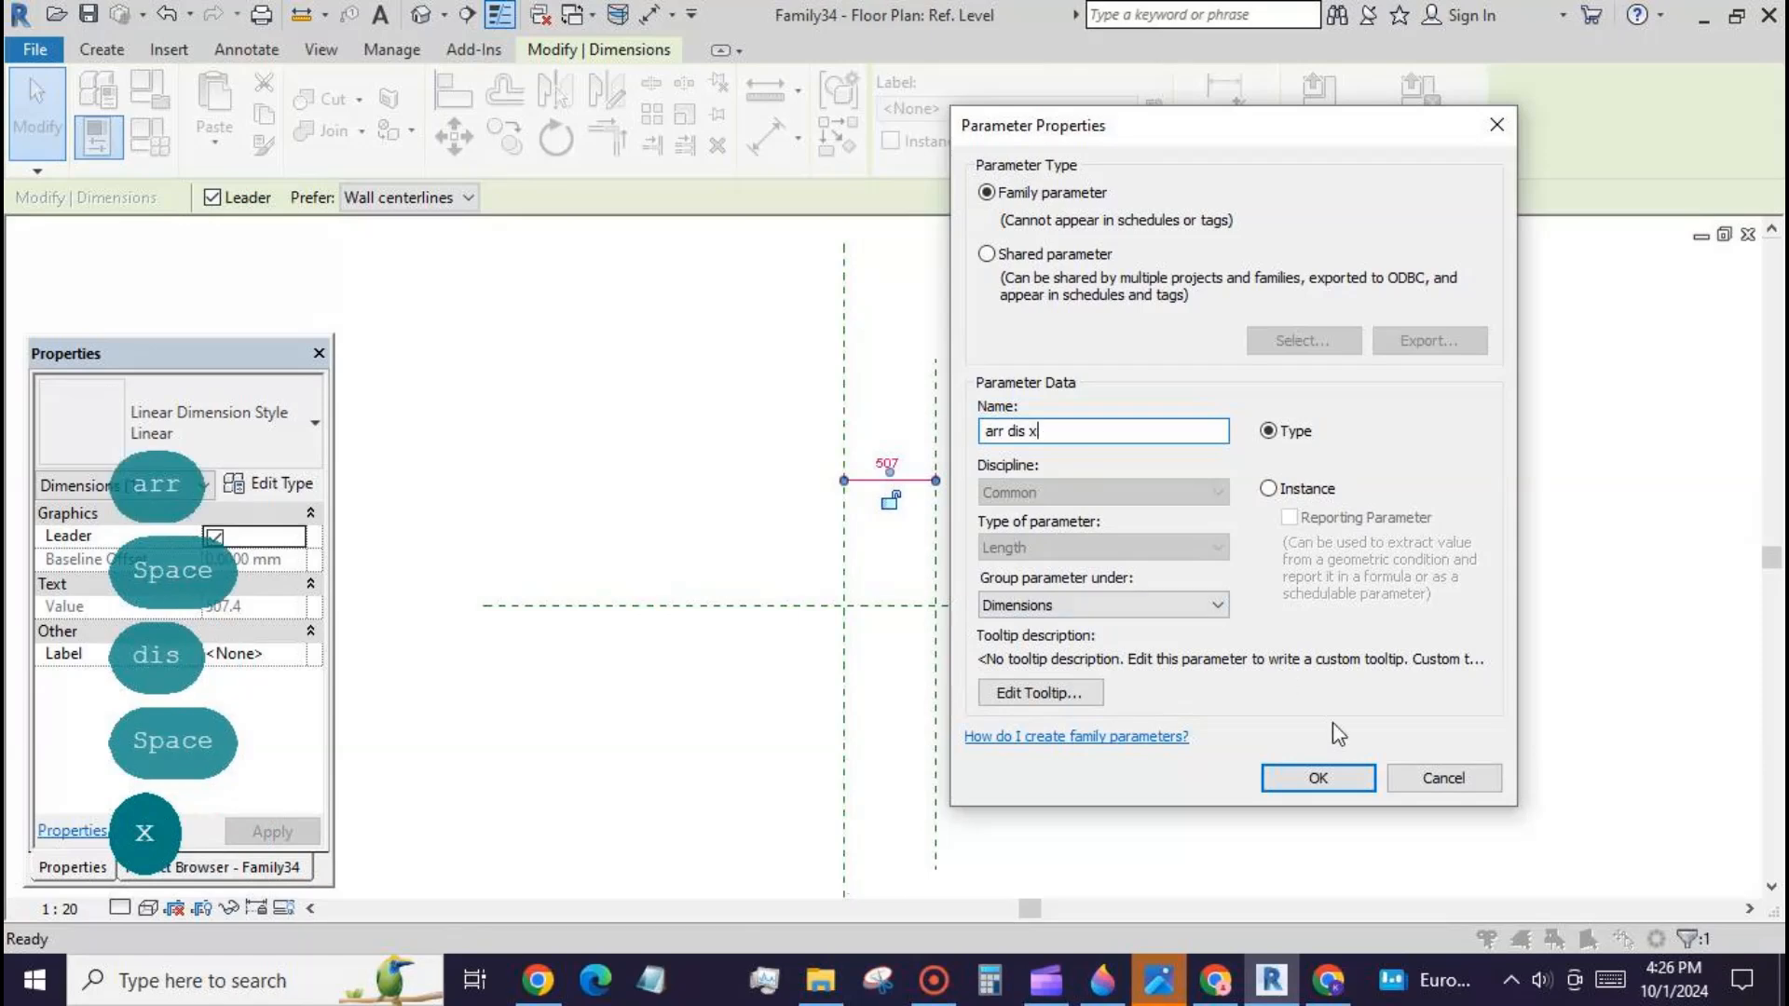
{"action": "left_click", "coordinate": [1351, 779]}
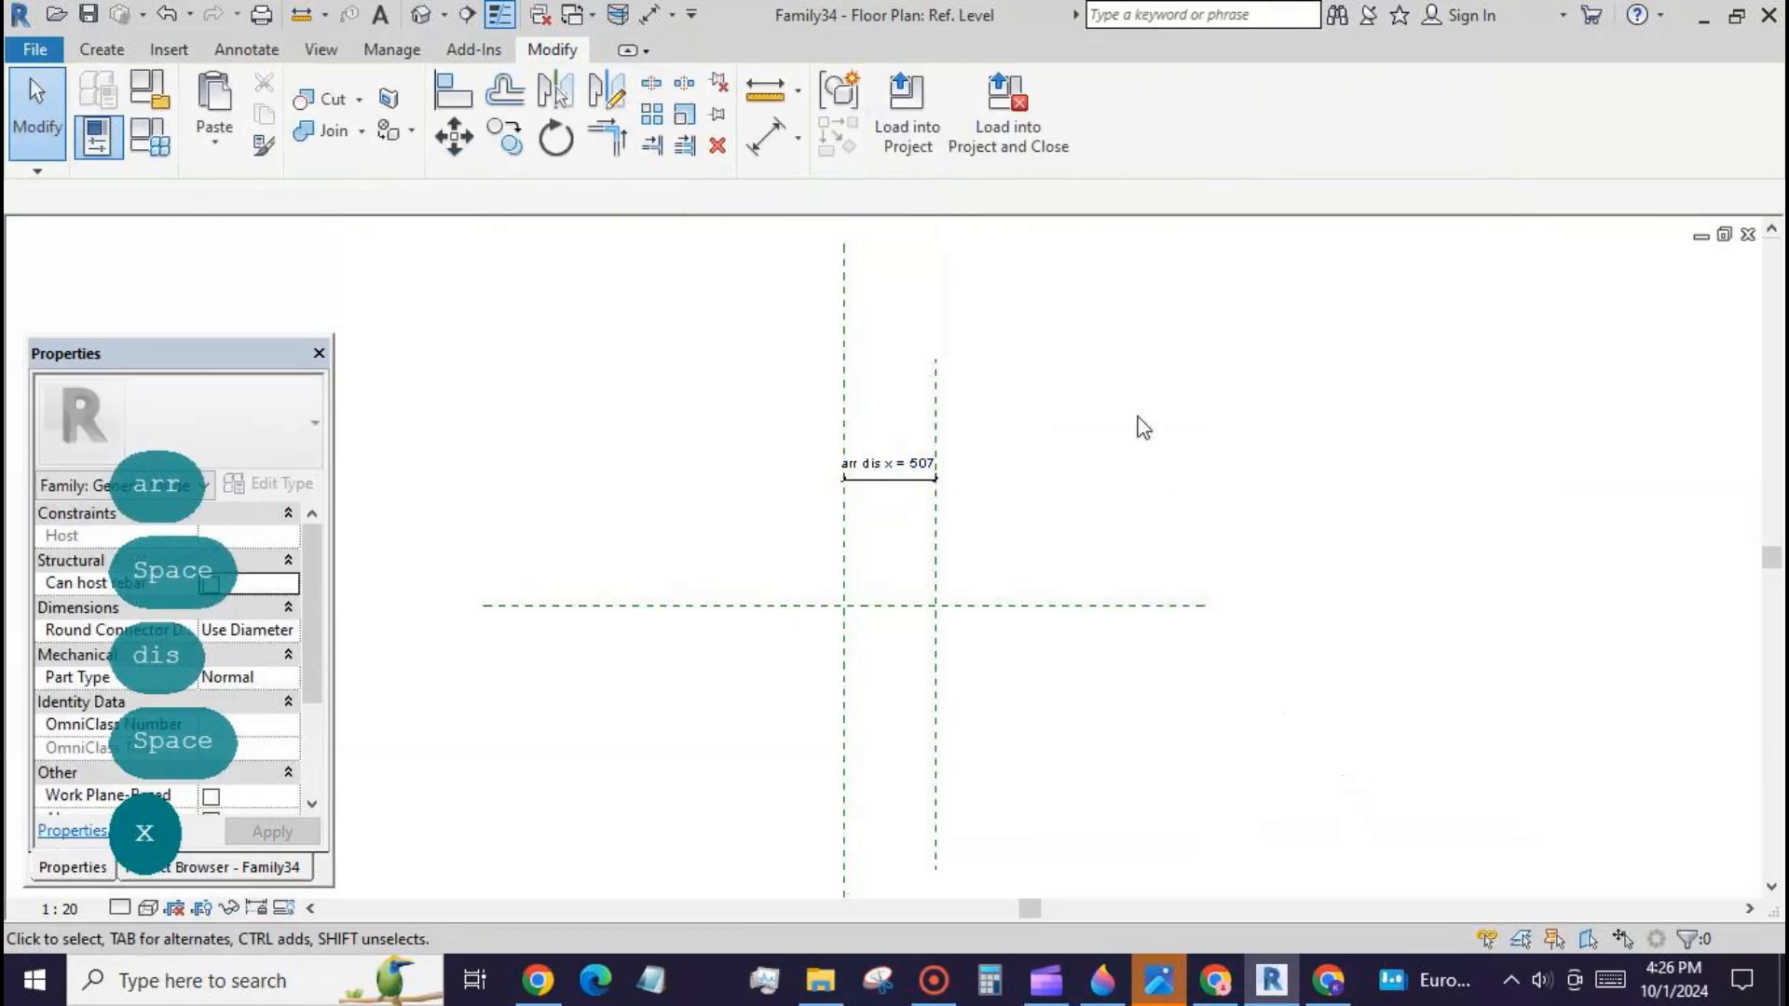
Step: Save the current family under the name clay tile fam2 arr x
{"action": "scroll", "coordinate": [1034, 337], "scroll_direction": "down", "scroll_amount": 1}
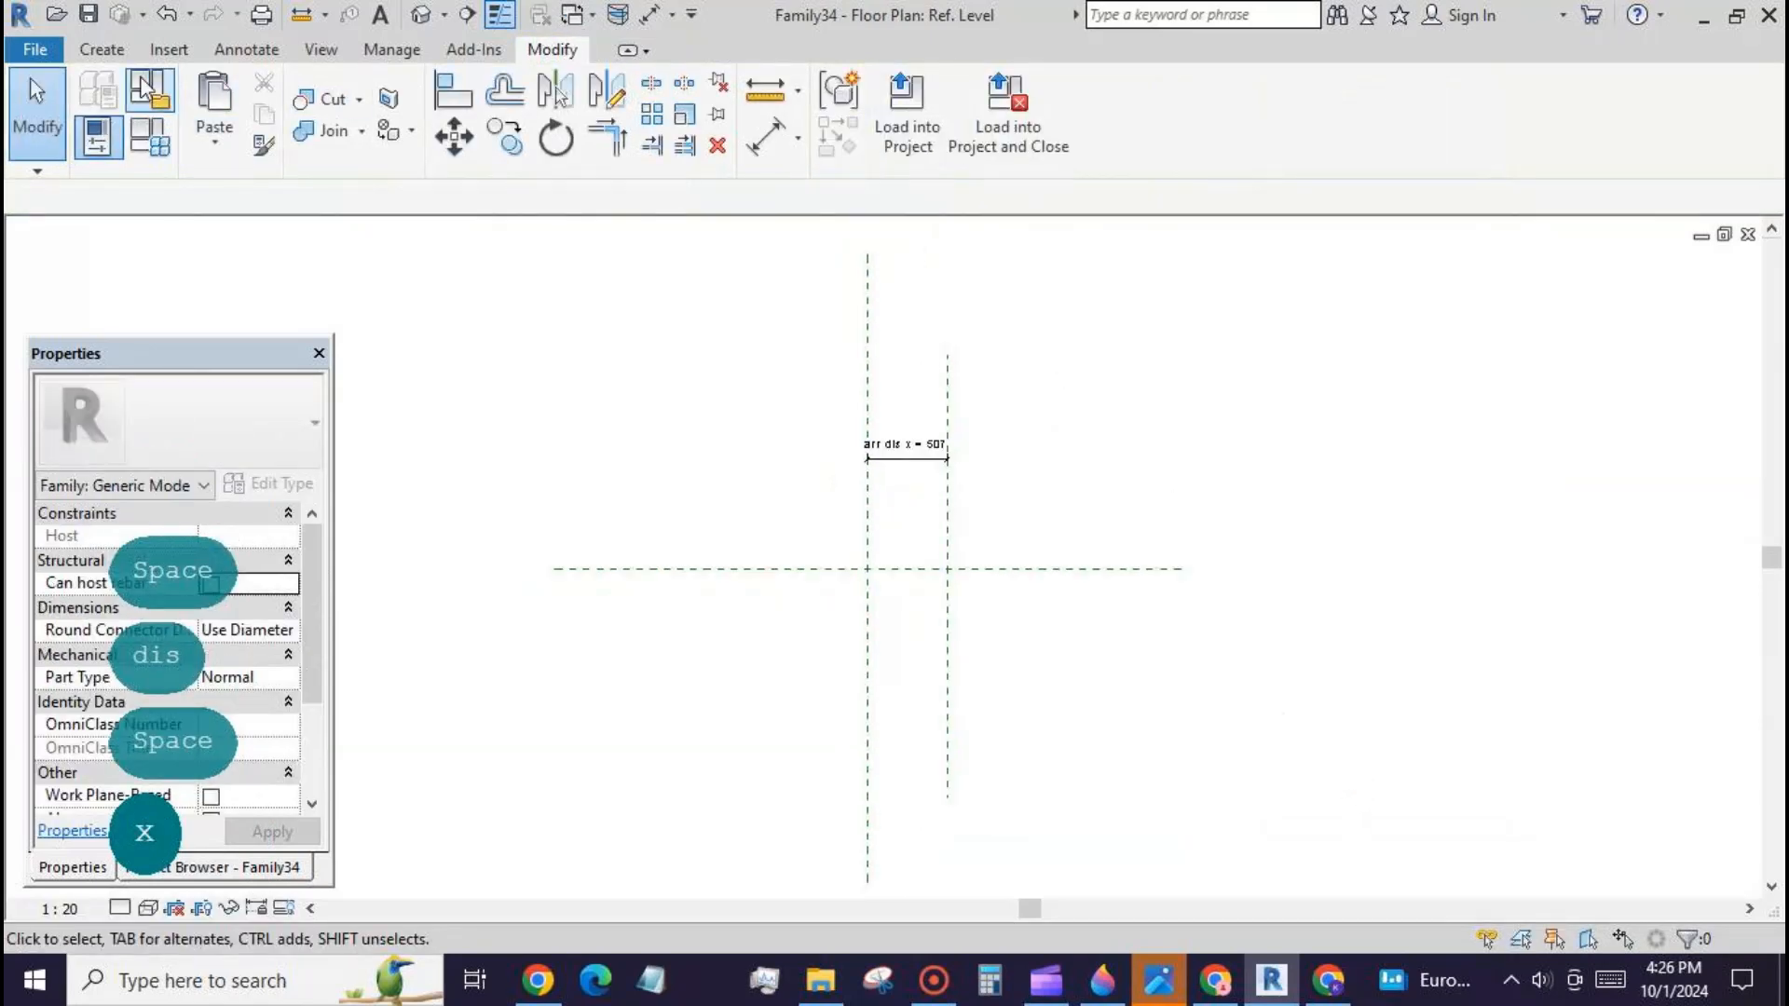
{"action": "left_click", "coordinate": [35, 49]}
{"action": "mouse_move", "coordinate": [98, 362]}
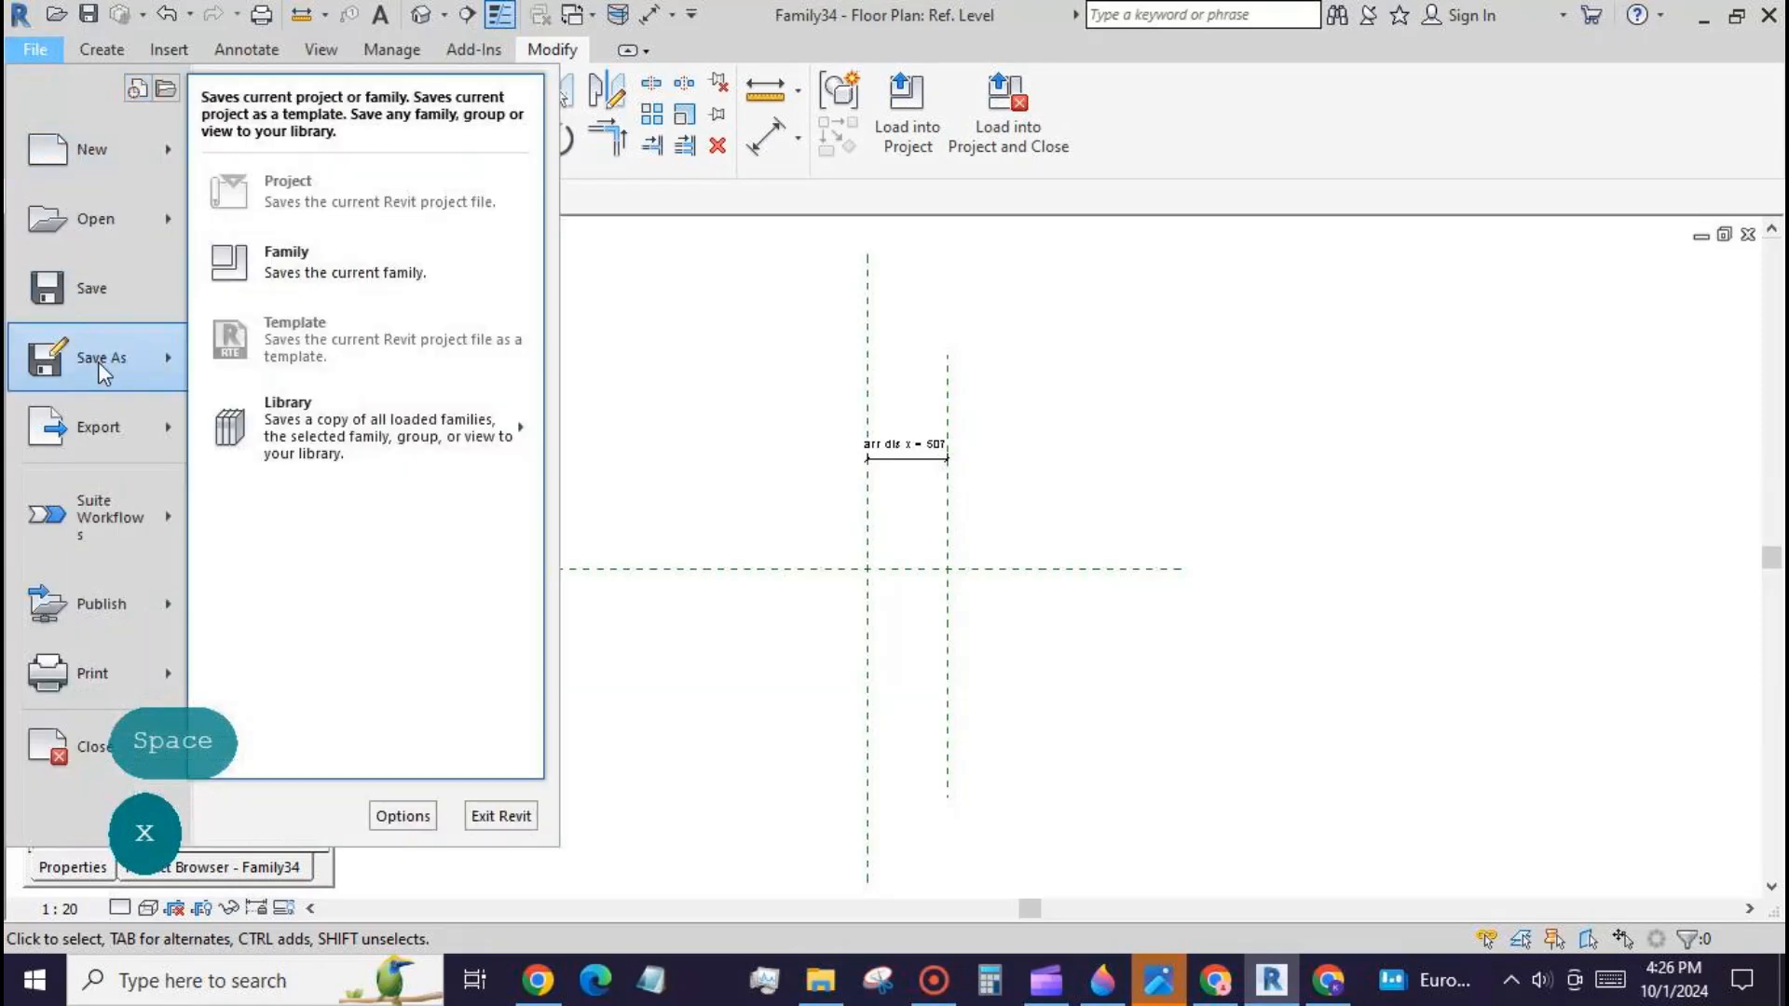
{"action": "left_click", "coordinate": [387, 275]}
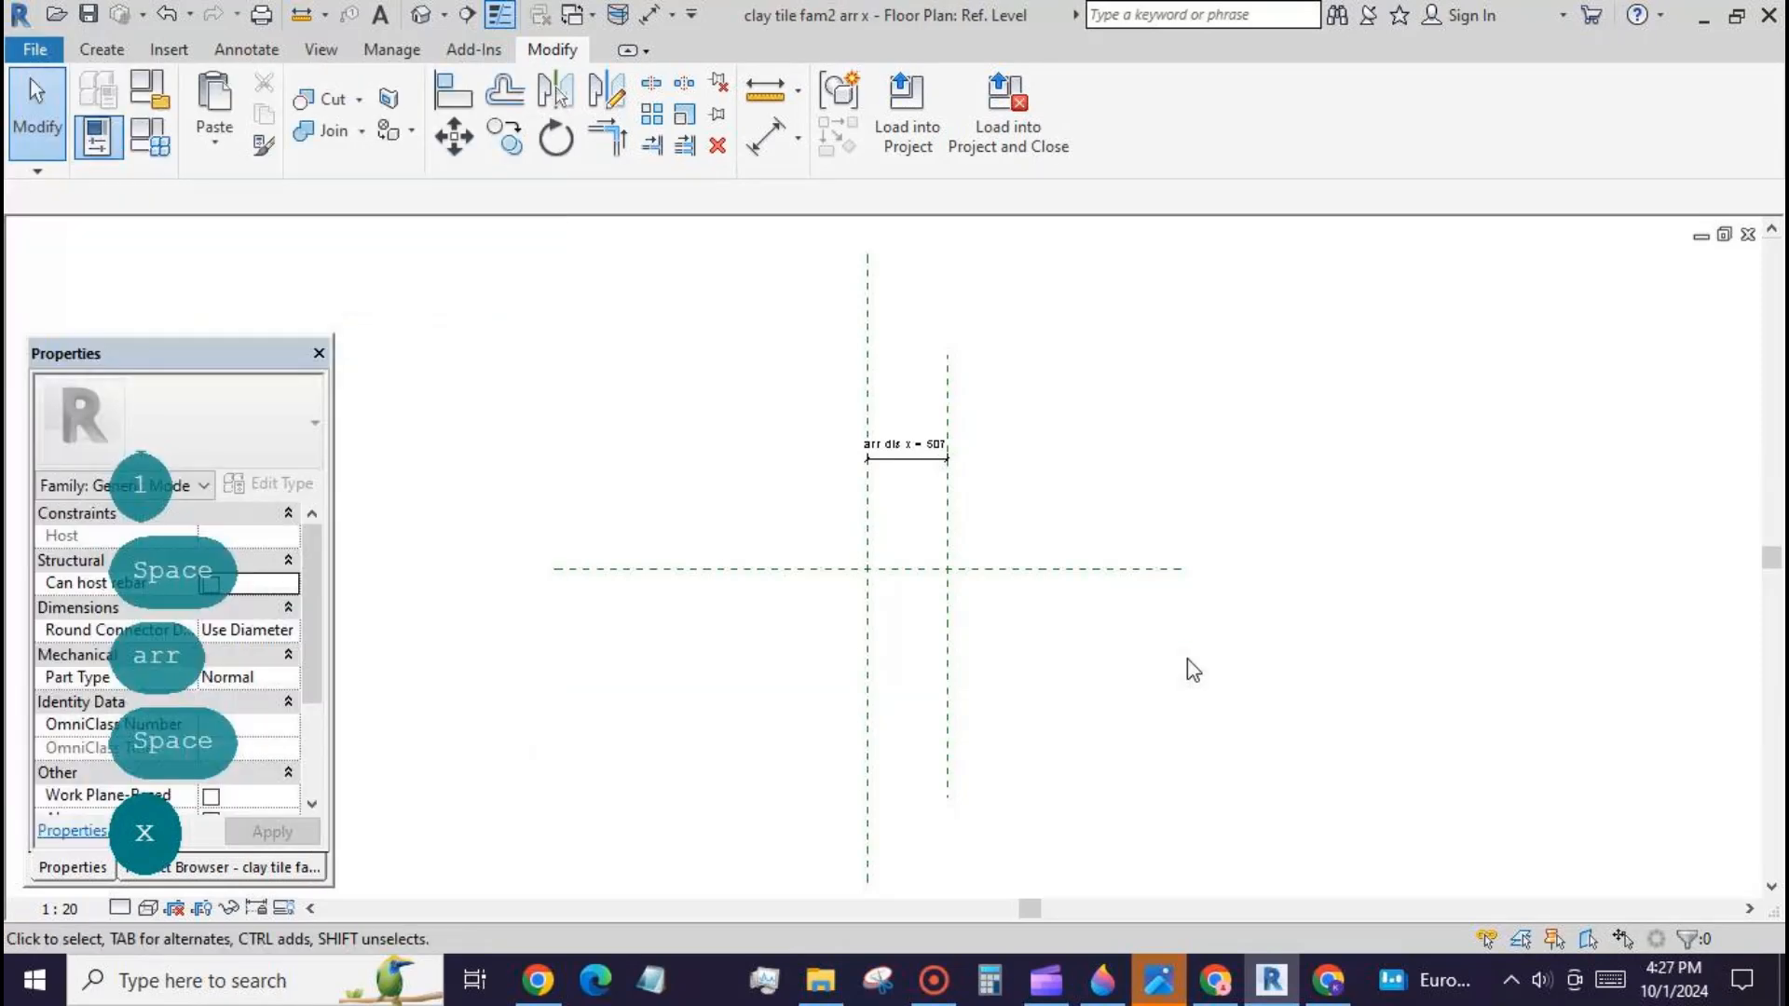
Step: Switch to the 3D view of the nest gm fam clay tile family and open its family types
{"action": "left_click", "coordinate": [578, 15]}
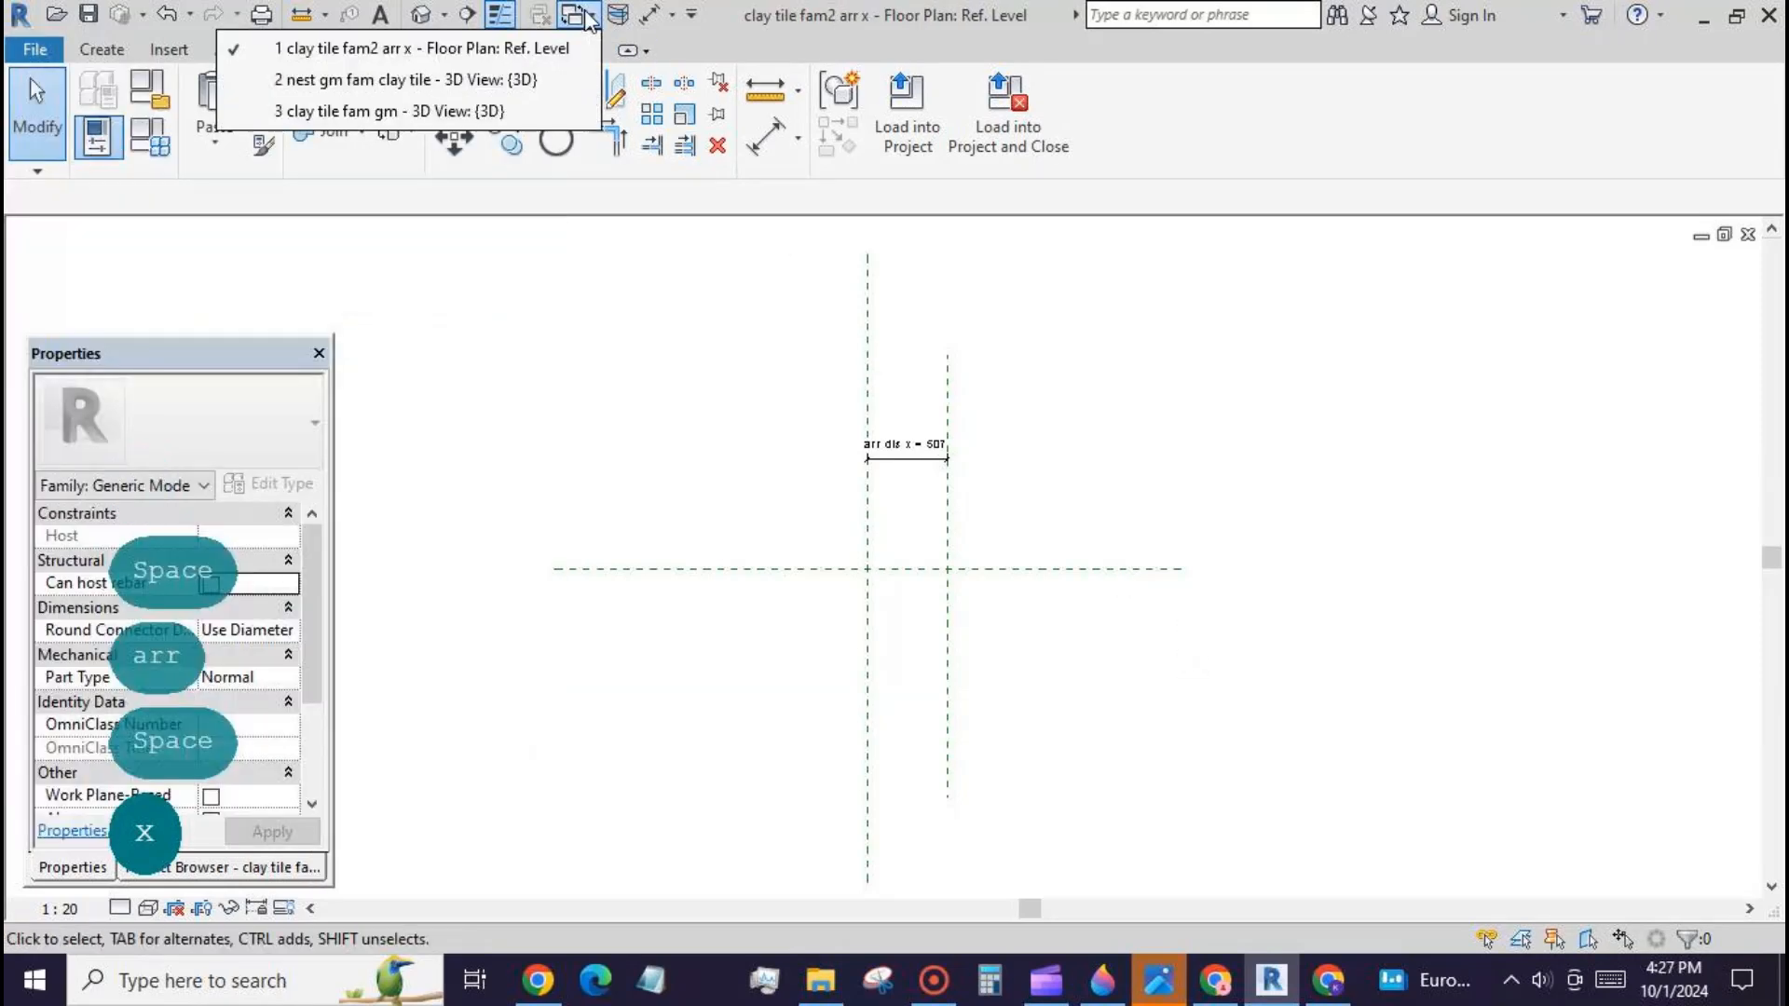
{"action": "left_click", "coordinate": [577, 84]}
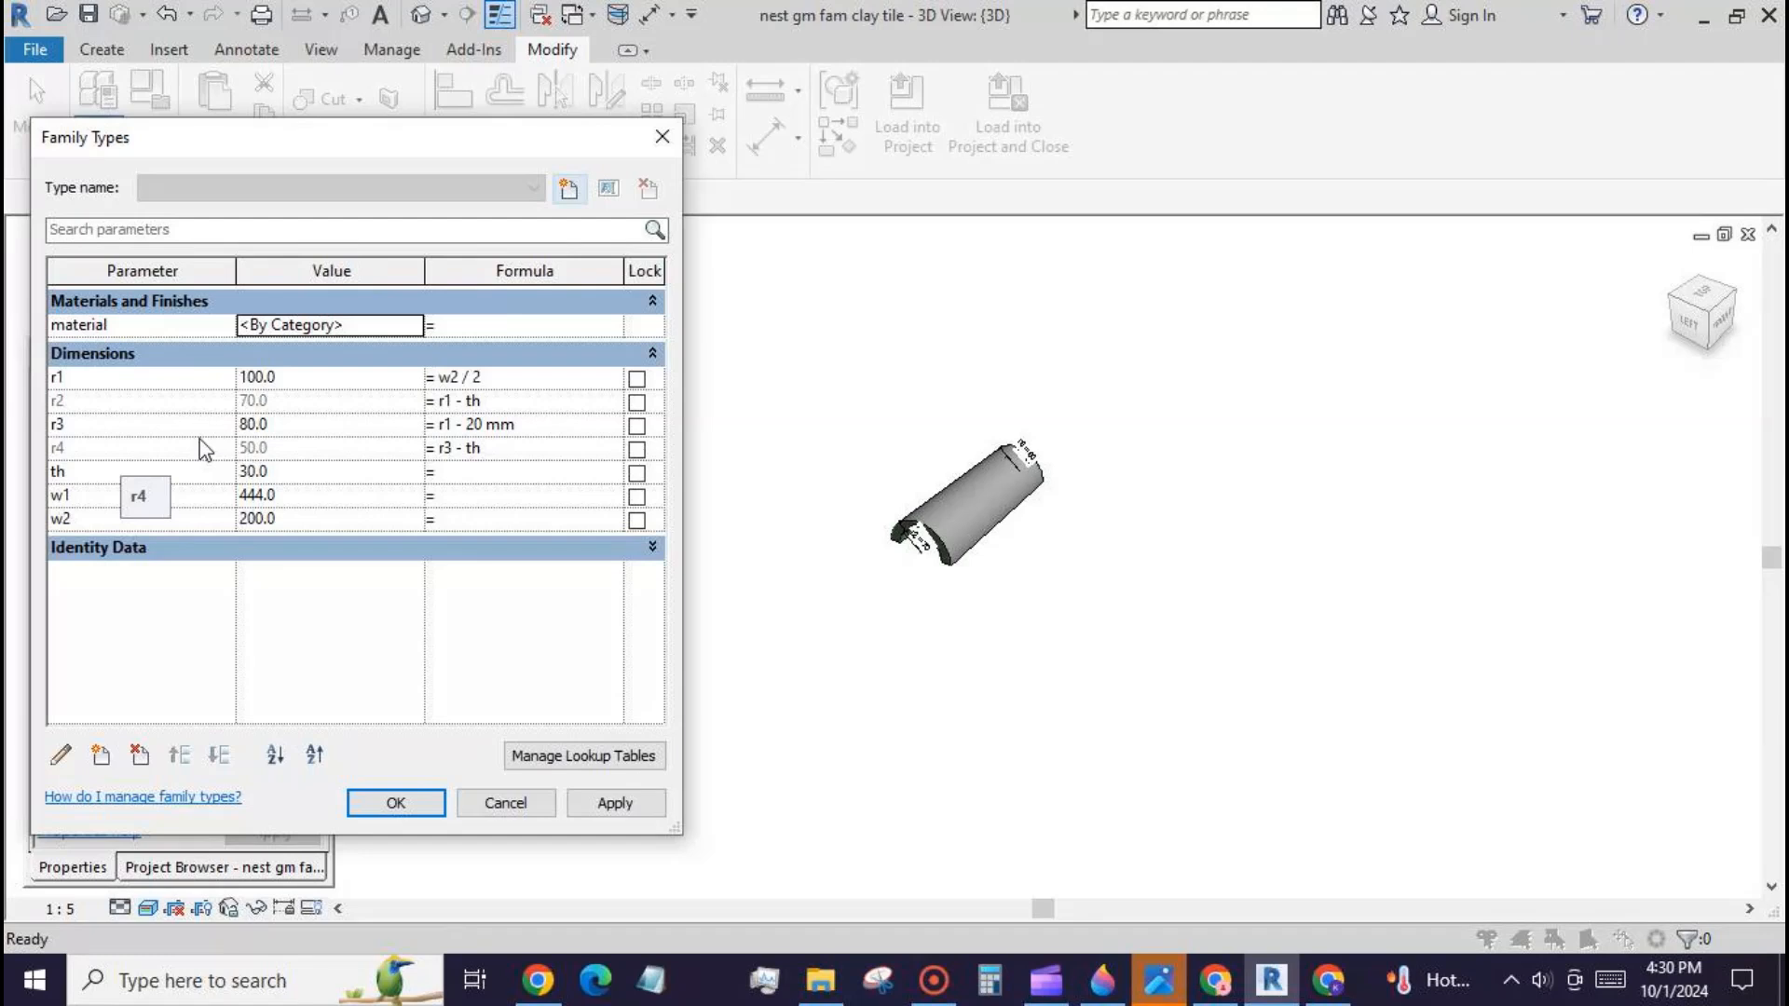
Step: Change the formula of the r3 parameter to r1 * 1.7 and apply it
{"action": "left_click", "coordinate": [487, 428]}
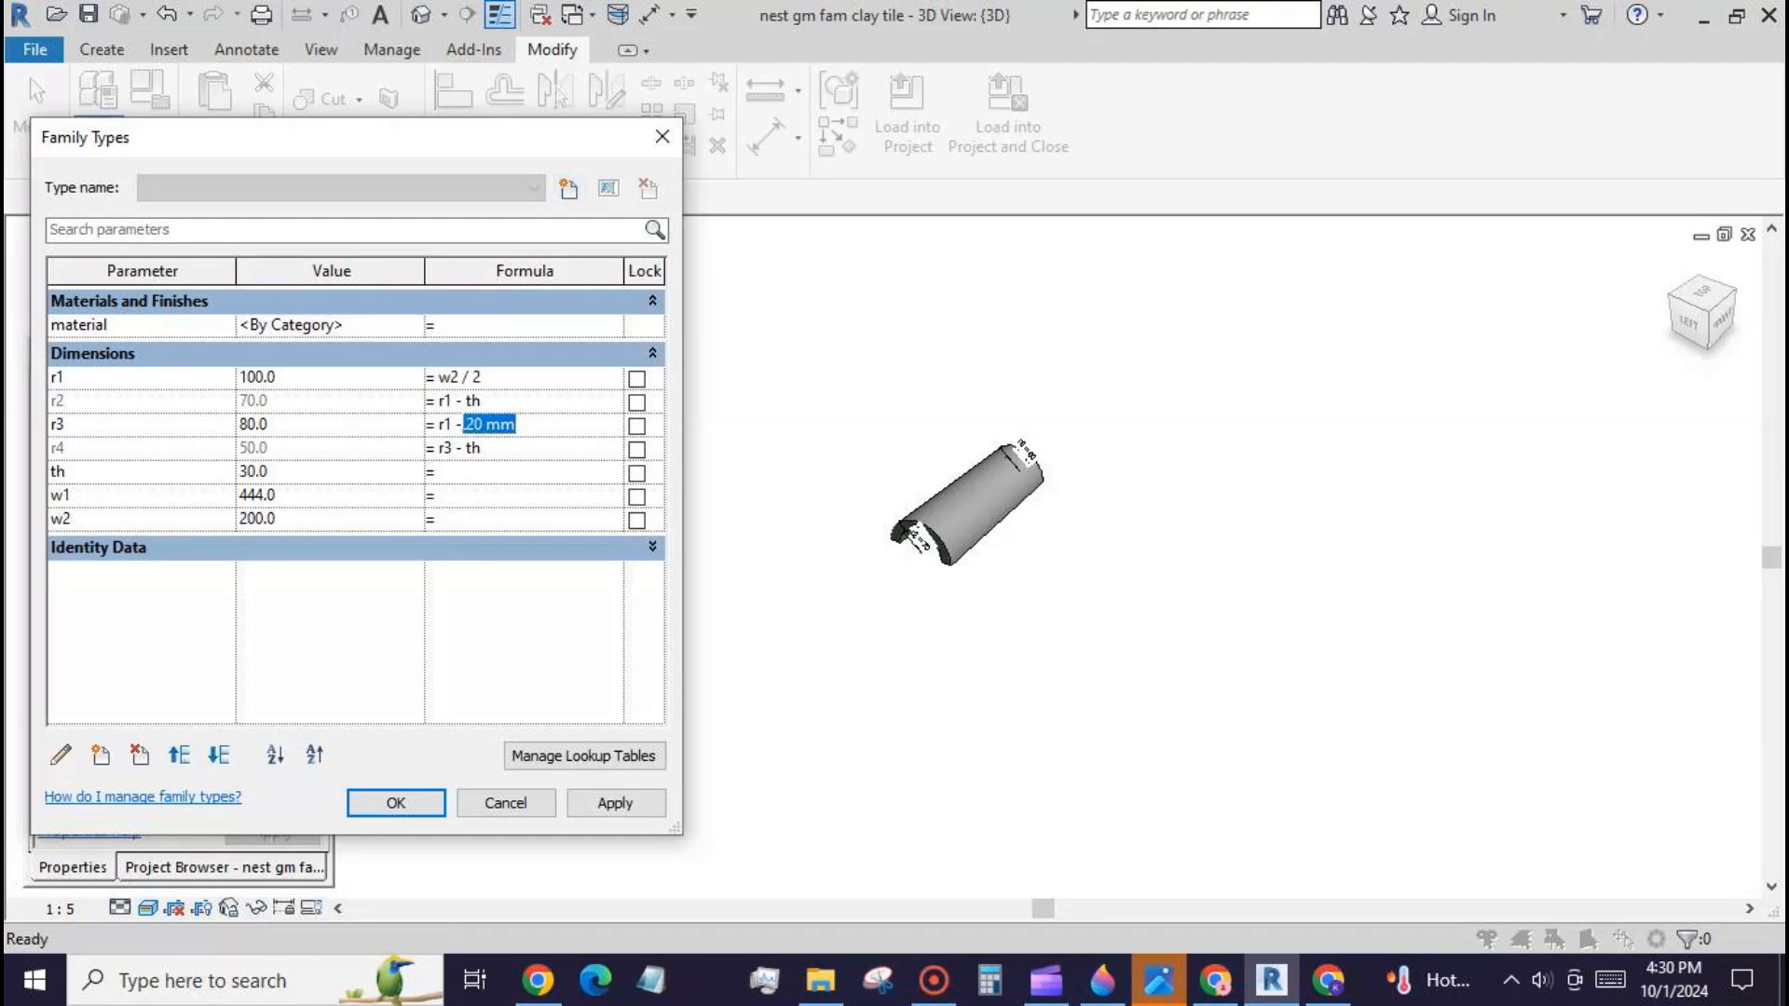
{"action": "type", "text": "*"}
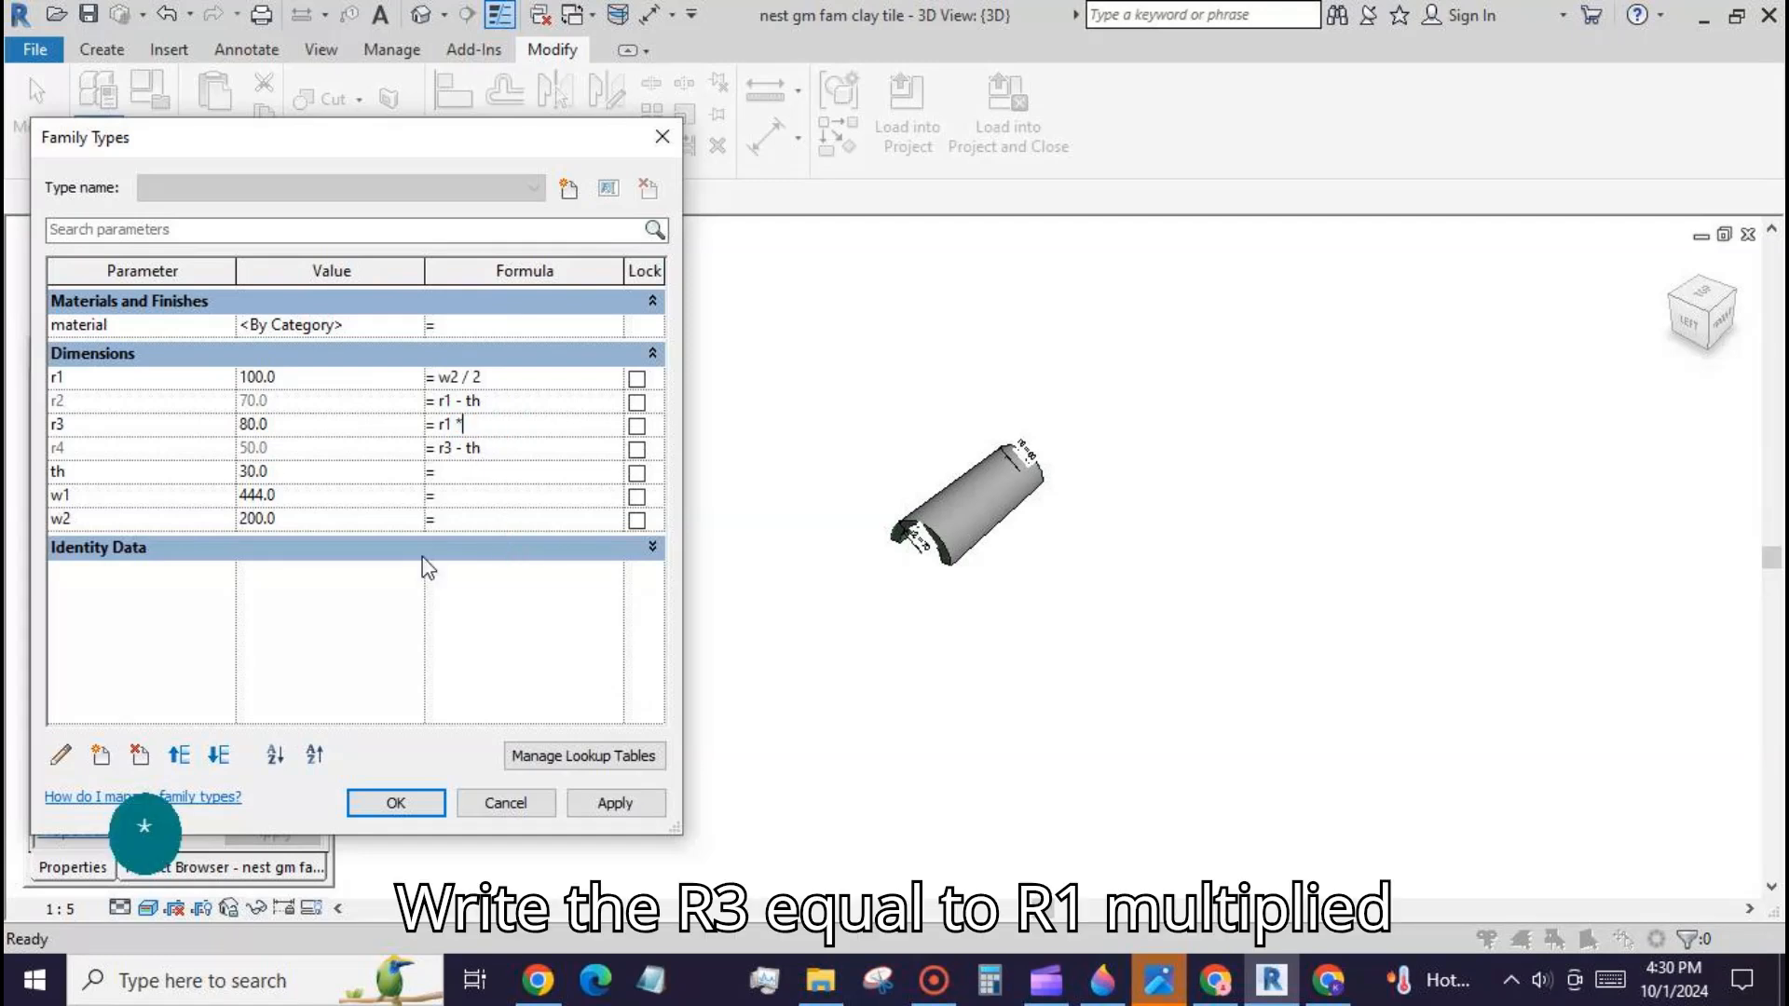
{"action": "type", "text": "1.7"}
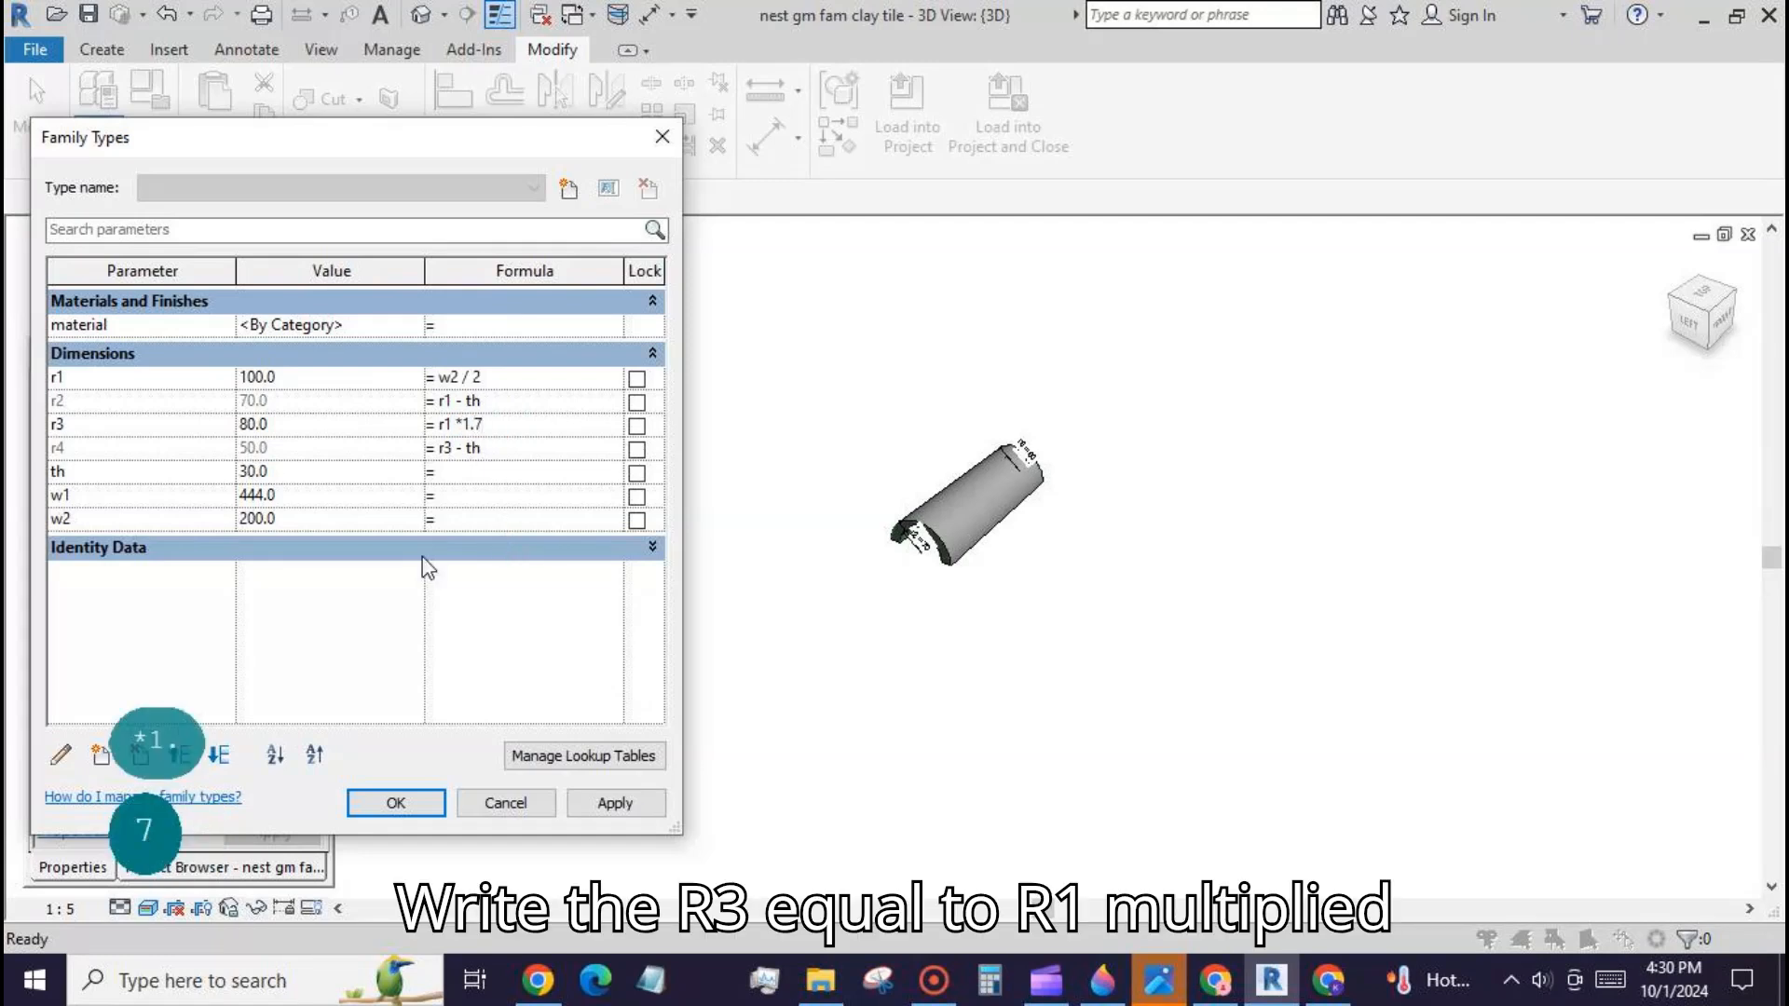
{"action": "left_click", "coordinate": [601, 805]}
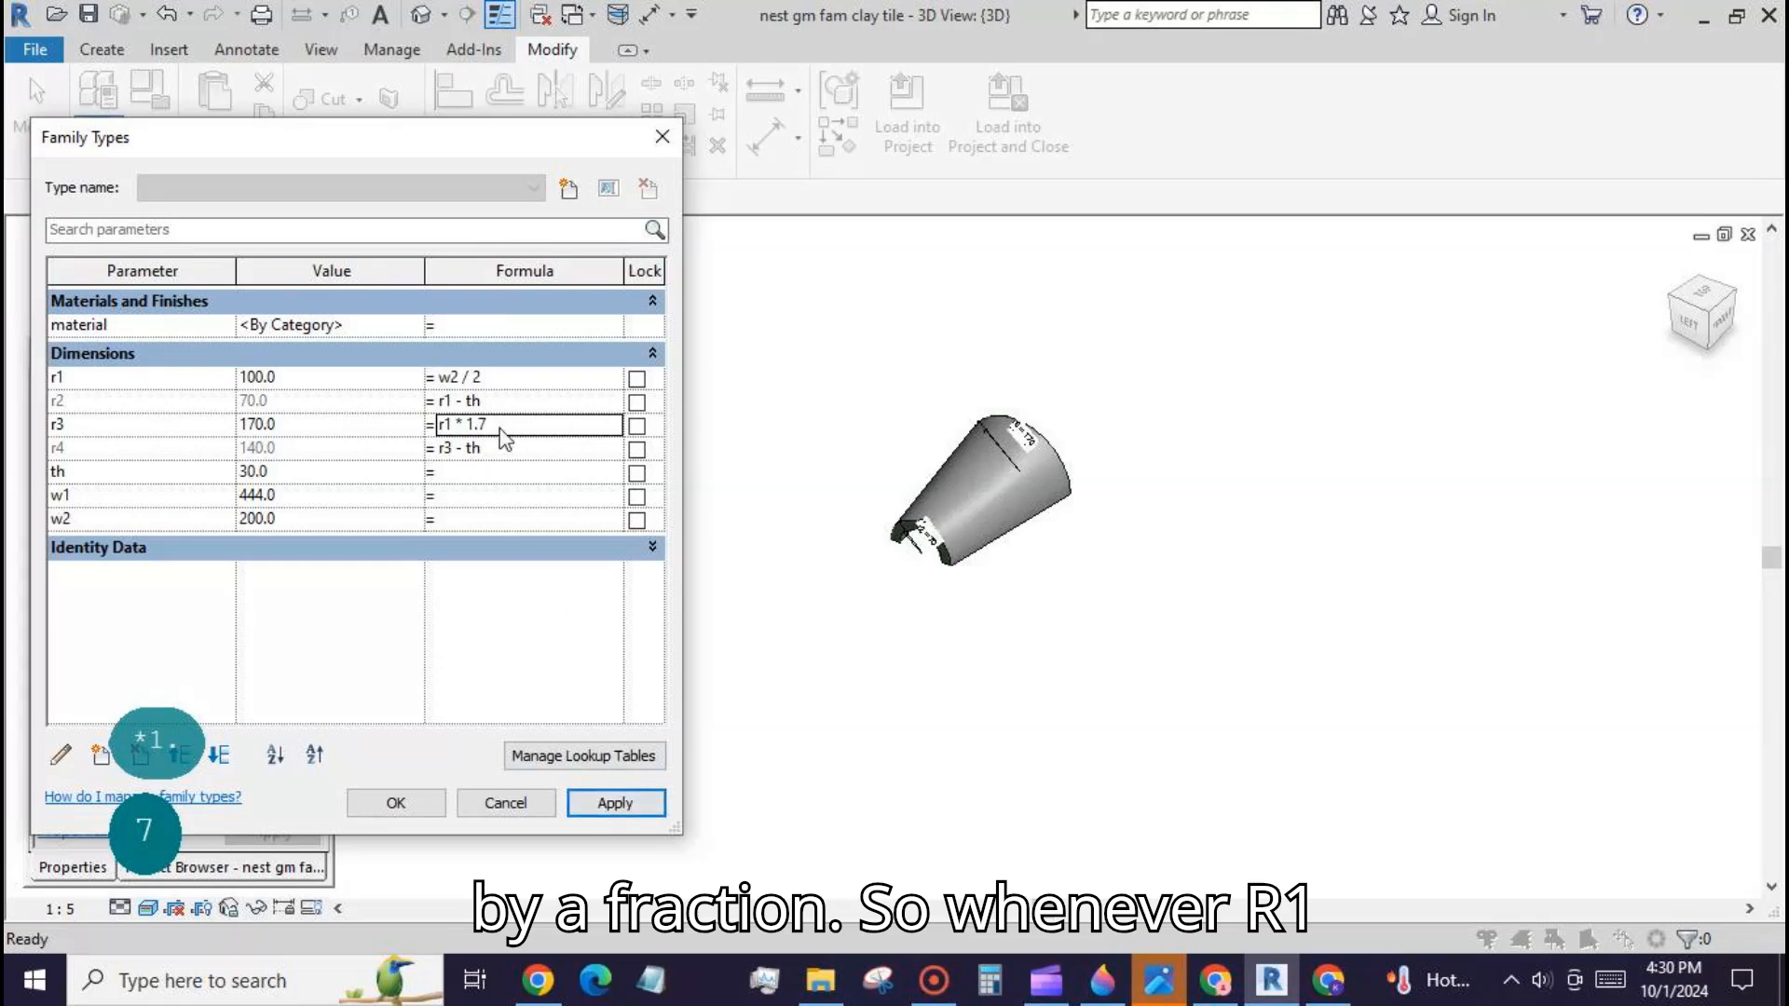
Step: Set the formula of the r3 parameter to r1 * 0.7 and accept the family types
{"action": "type", "text": "0.7"}
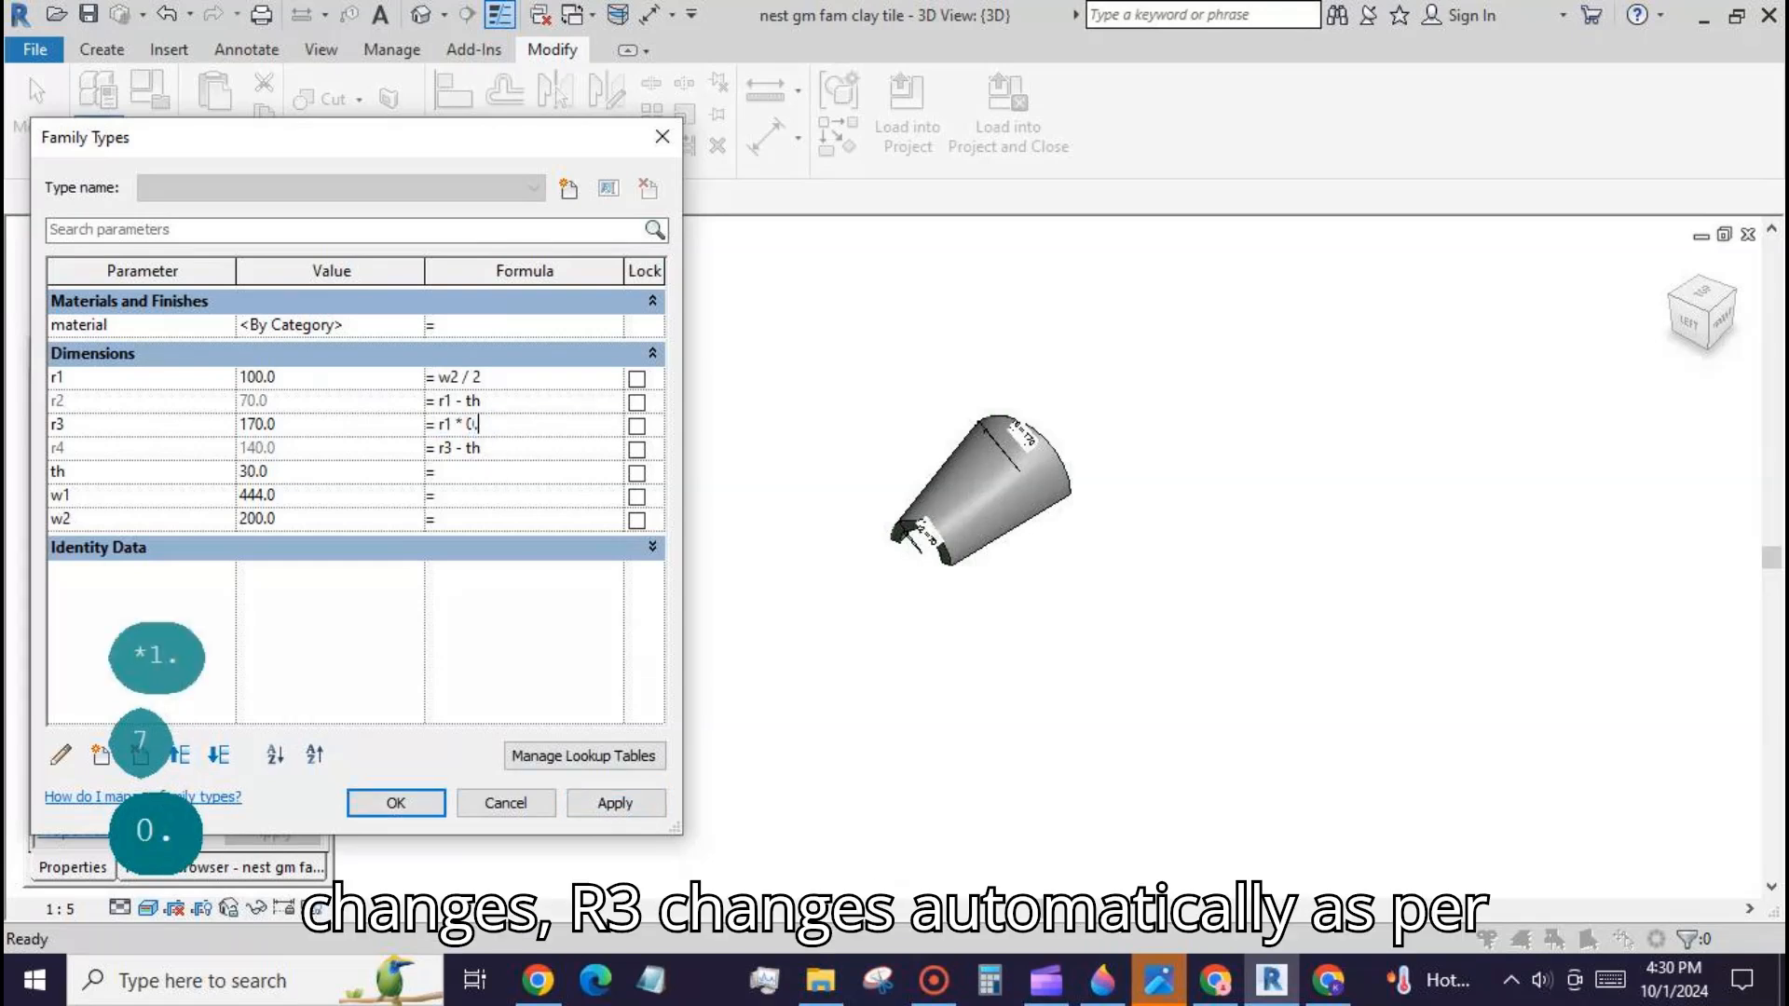
{"action": "left_click", "coordinate": [610, 803]}
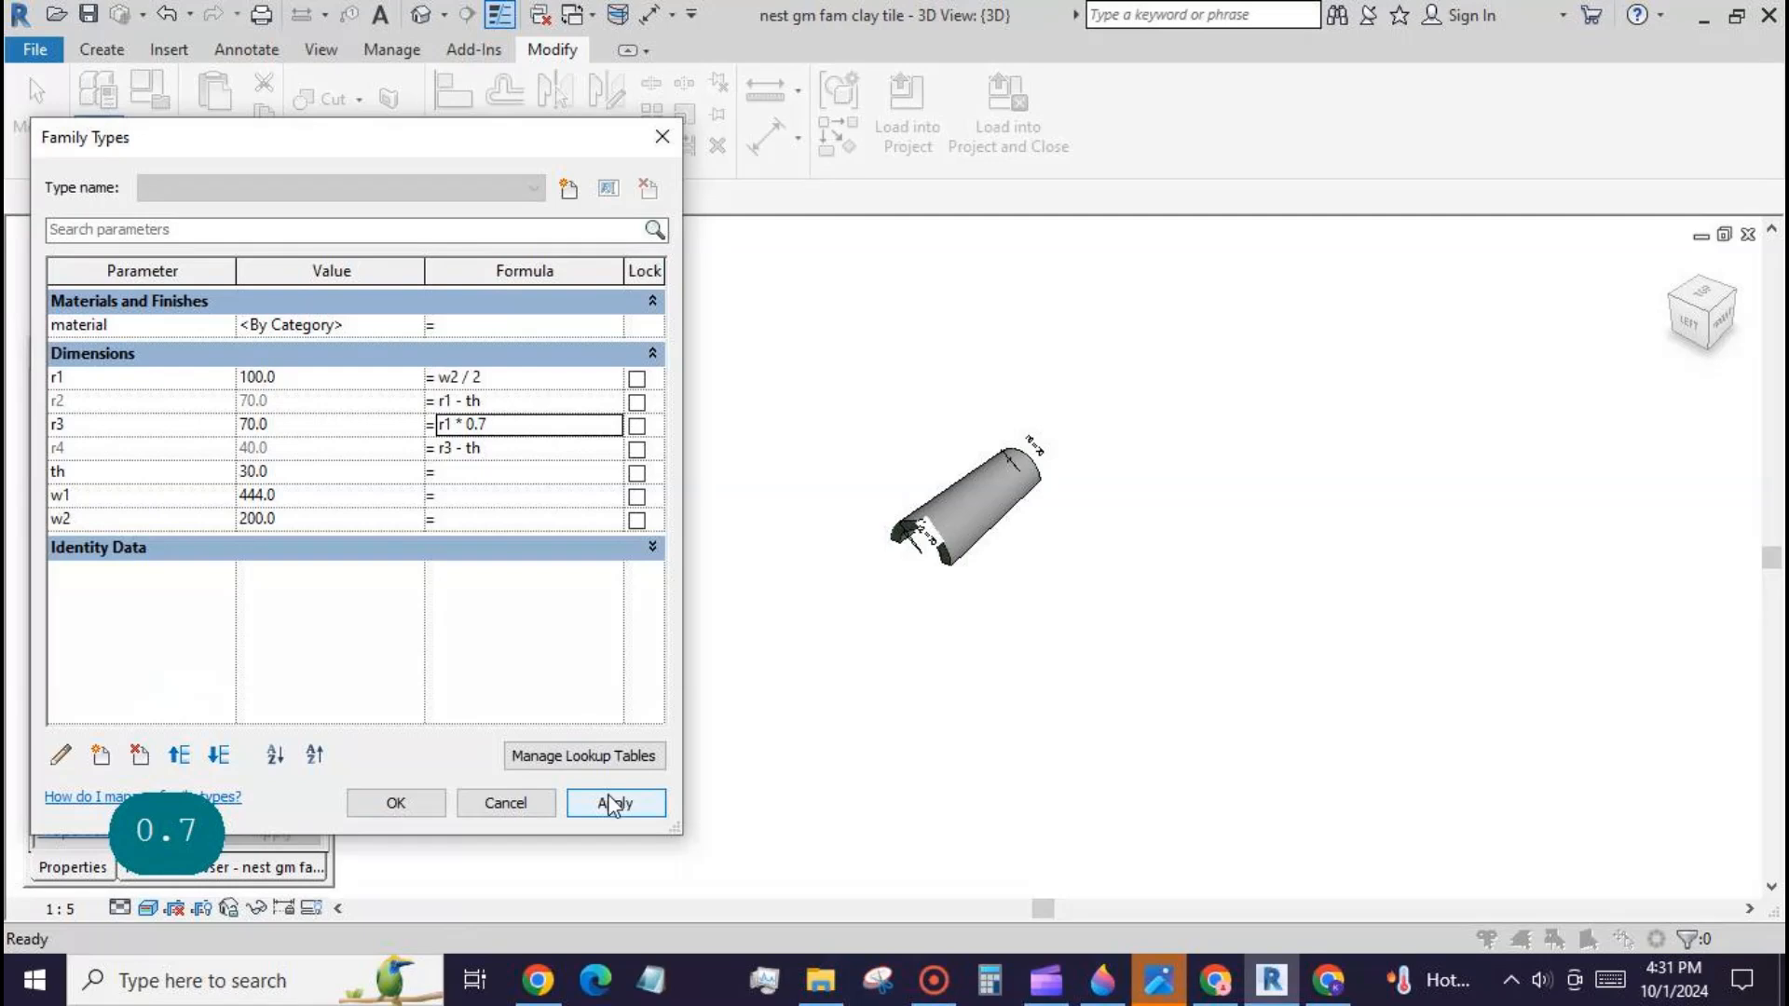
{"action": "left_click", "coordinate": [416, 807]}
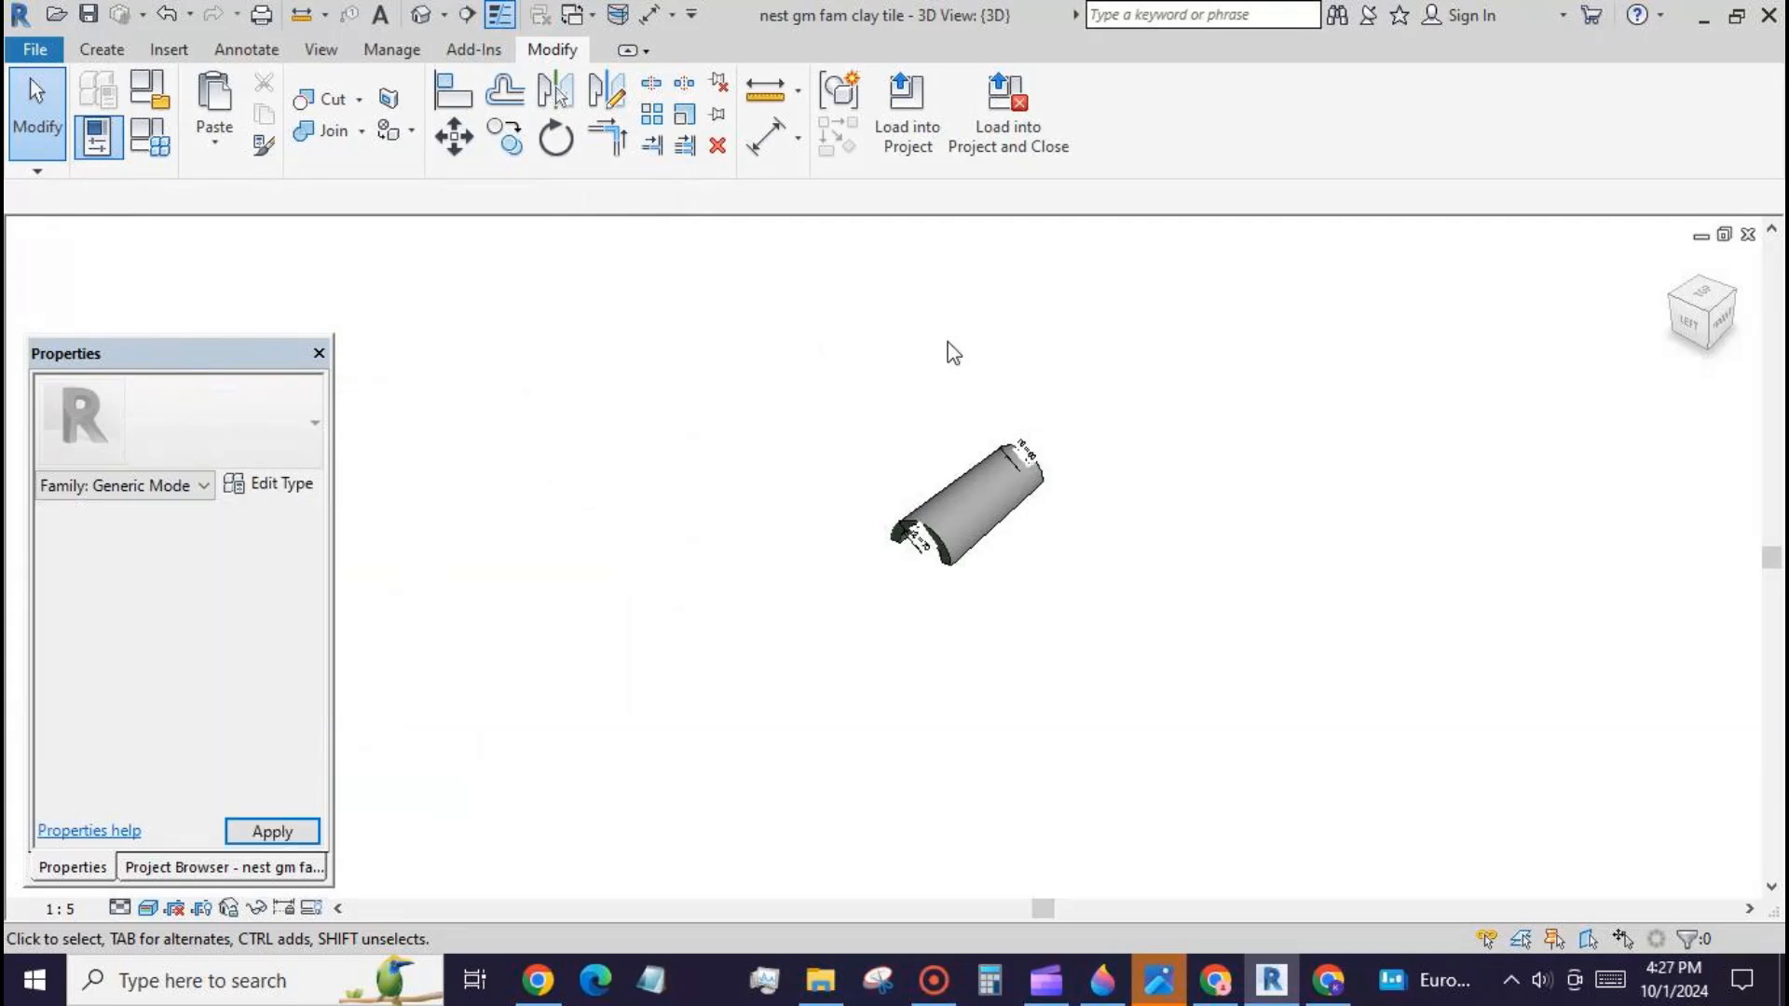
Step: Load the tile family into clay tile fam2 arr x.rfa and place one instance between the two vertical reference planes, just above the horizontal plane
{"action": "left_click", "coordinate": [907, 117]}
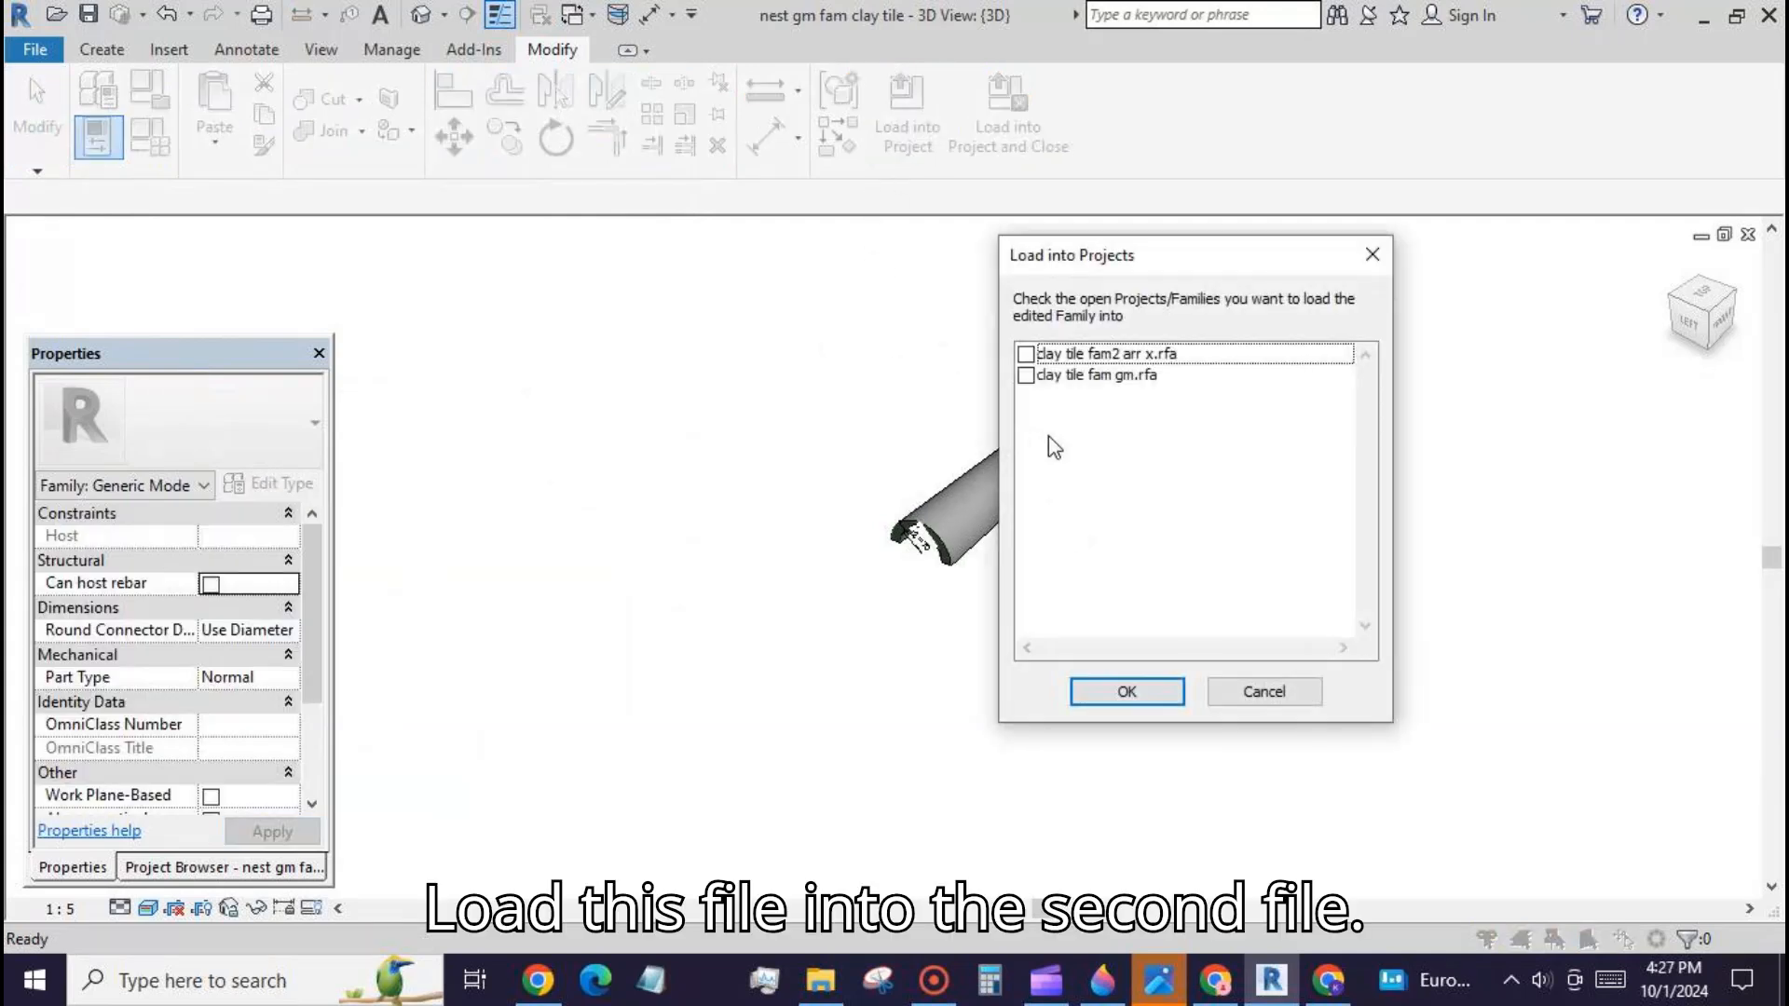
{"action": "left_click", "coordinate": [1026, 354]}
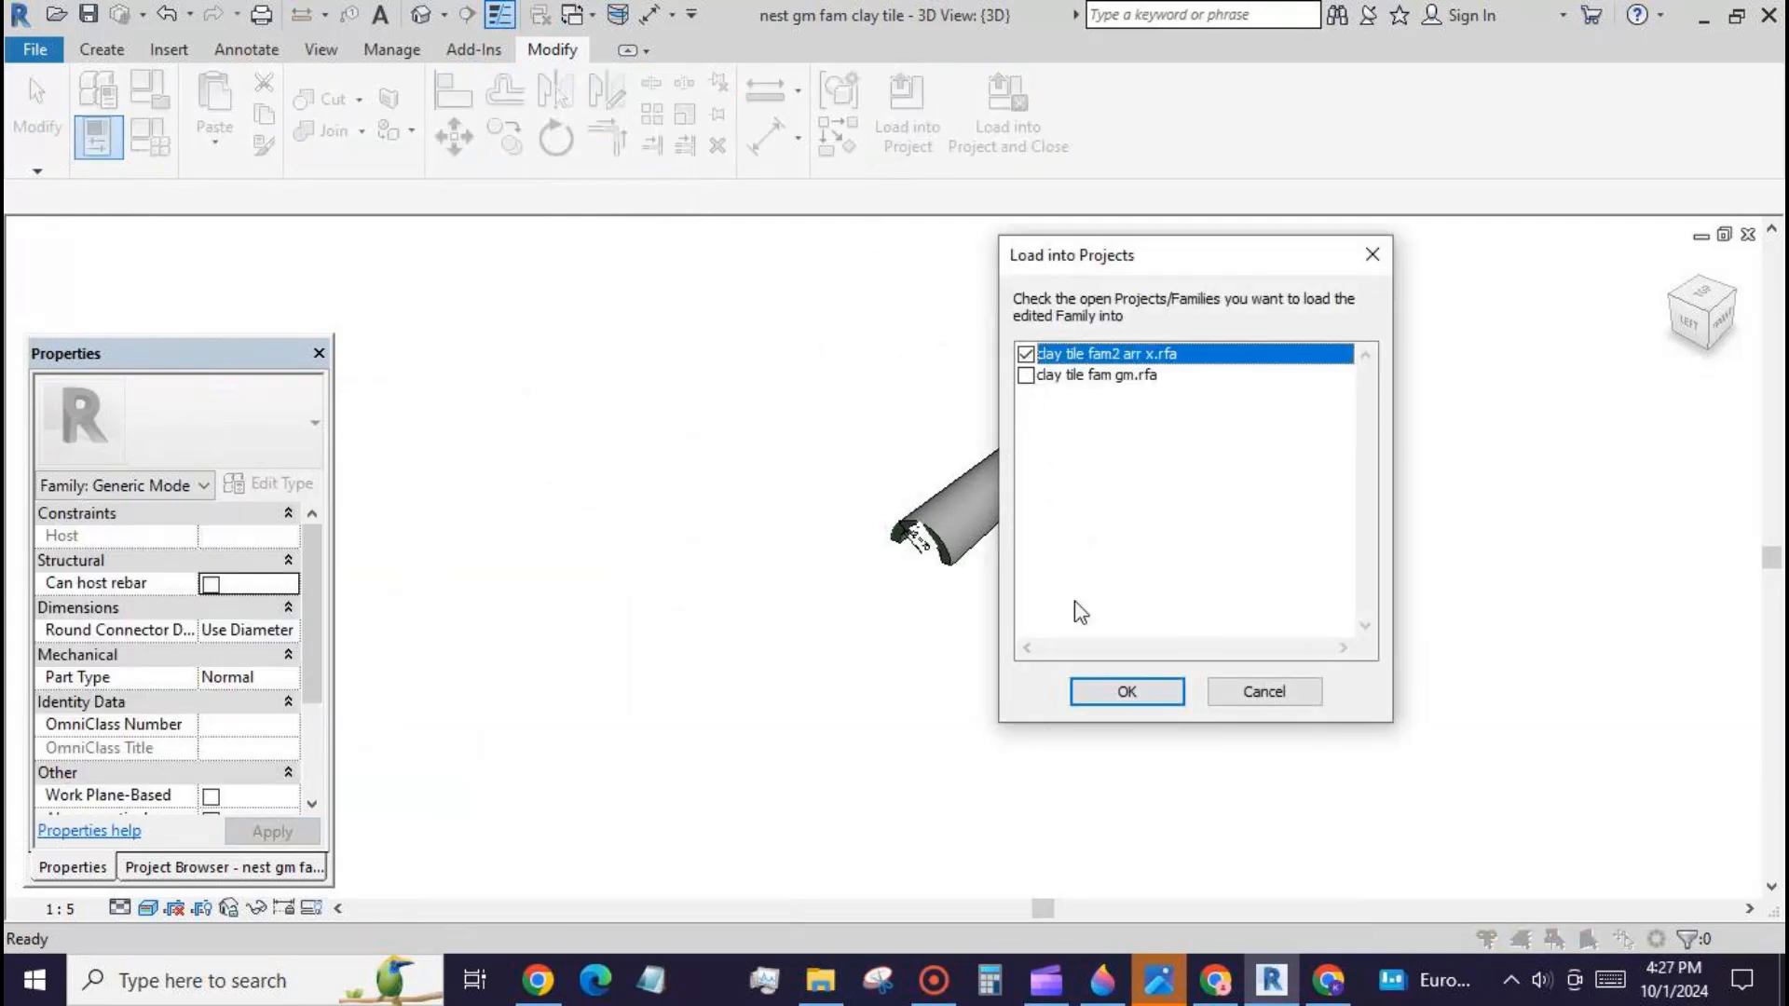
{"action": "left_click", "coordinate": [1126, 693]}
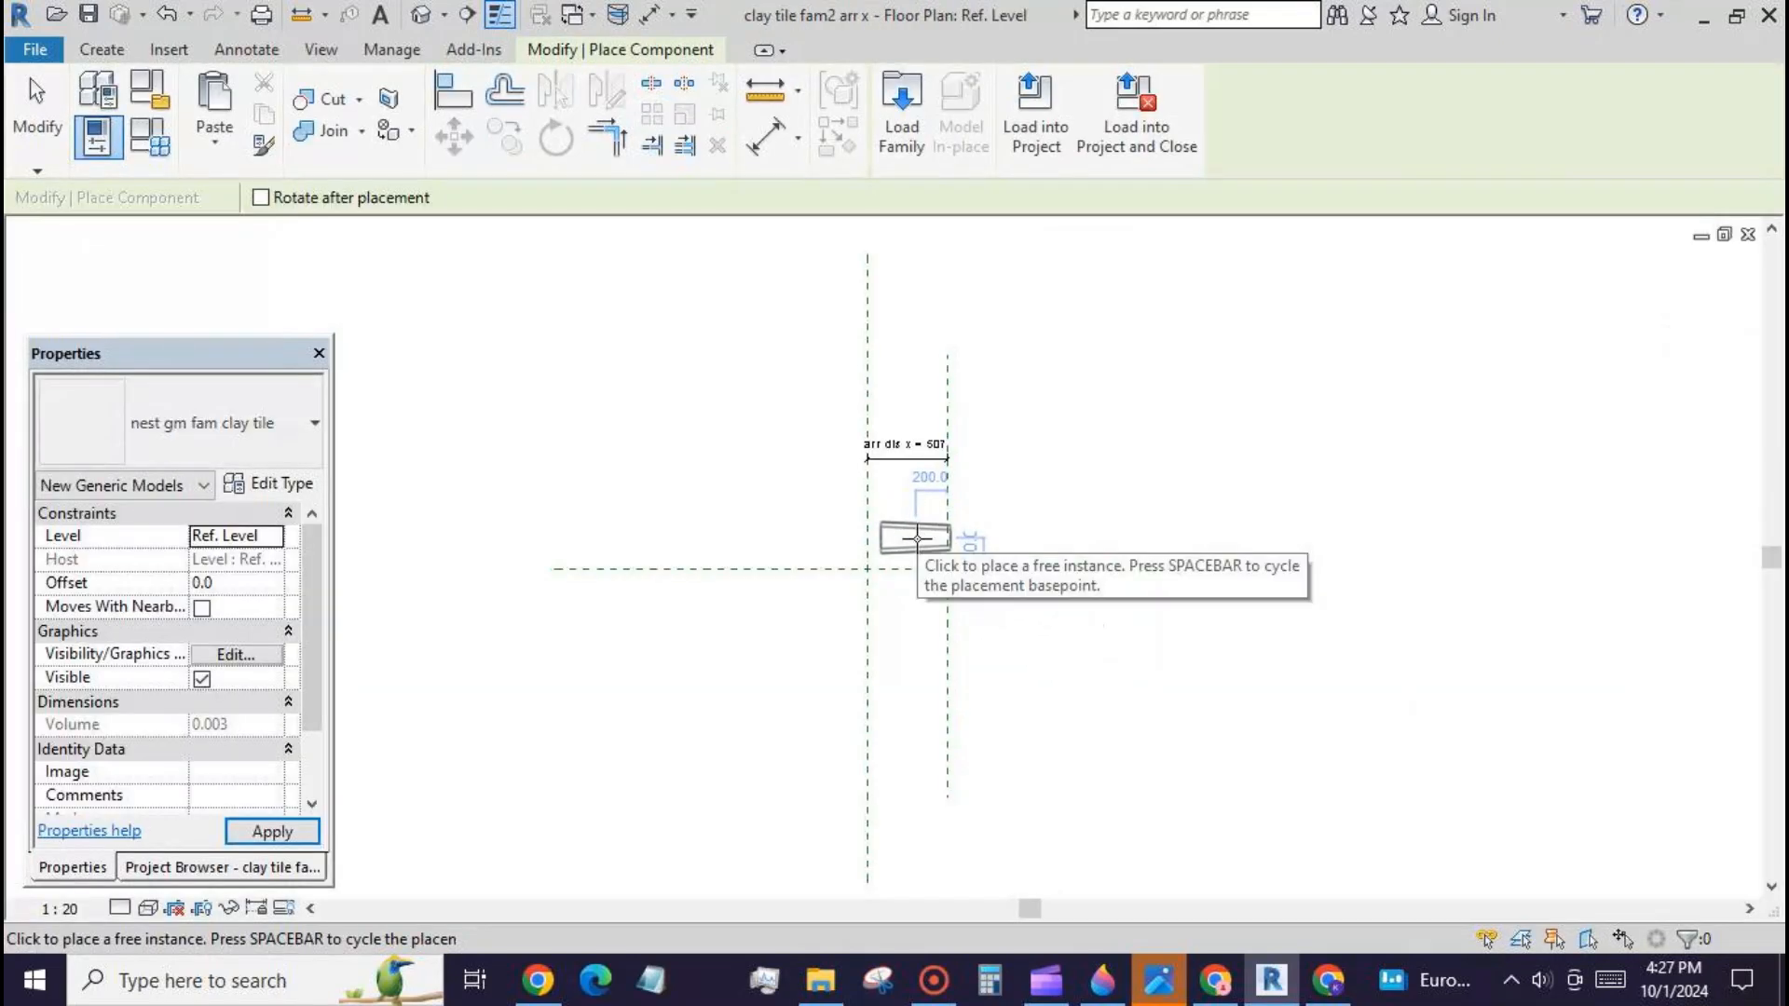
{"action": "left_click", "coordinate": [913, 538]}
{"action": "left_click", "coordinate": [39, 131]}
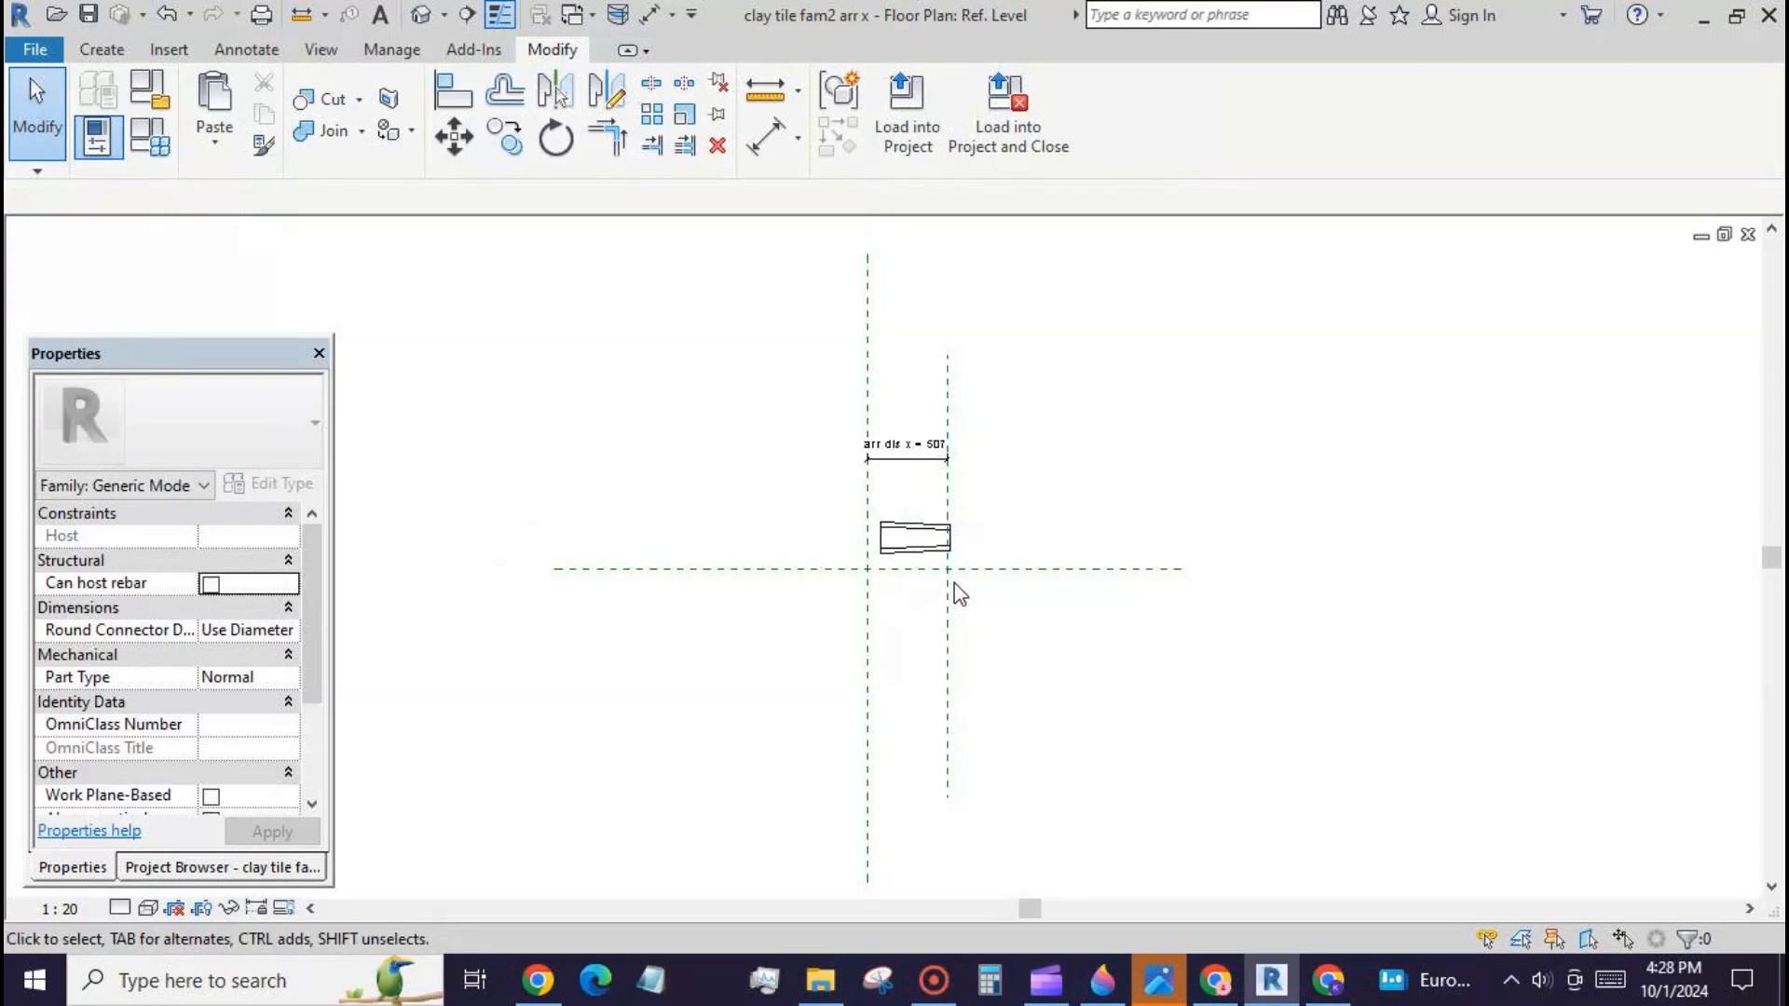
Step: Align the tile's centre with the central vertical and horizontal reference planes and lock both alignments
{"action": "scroll", "coordinate": [839, 547], "scroll_direction": "up", "scroll_amount": 4}
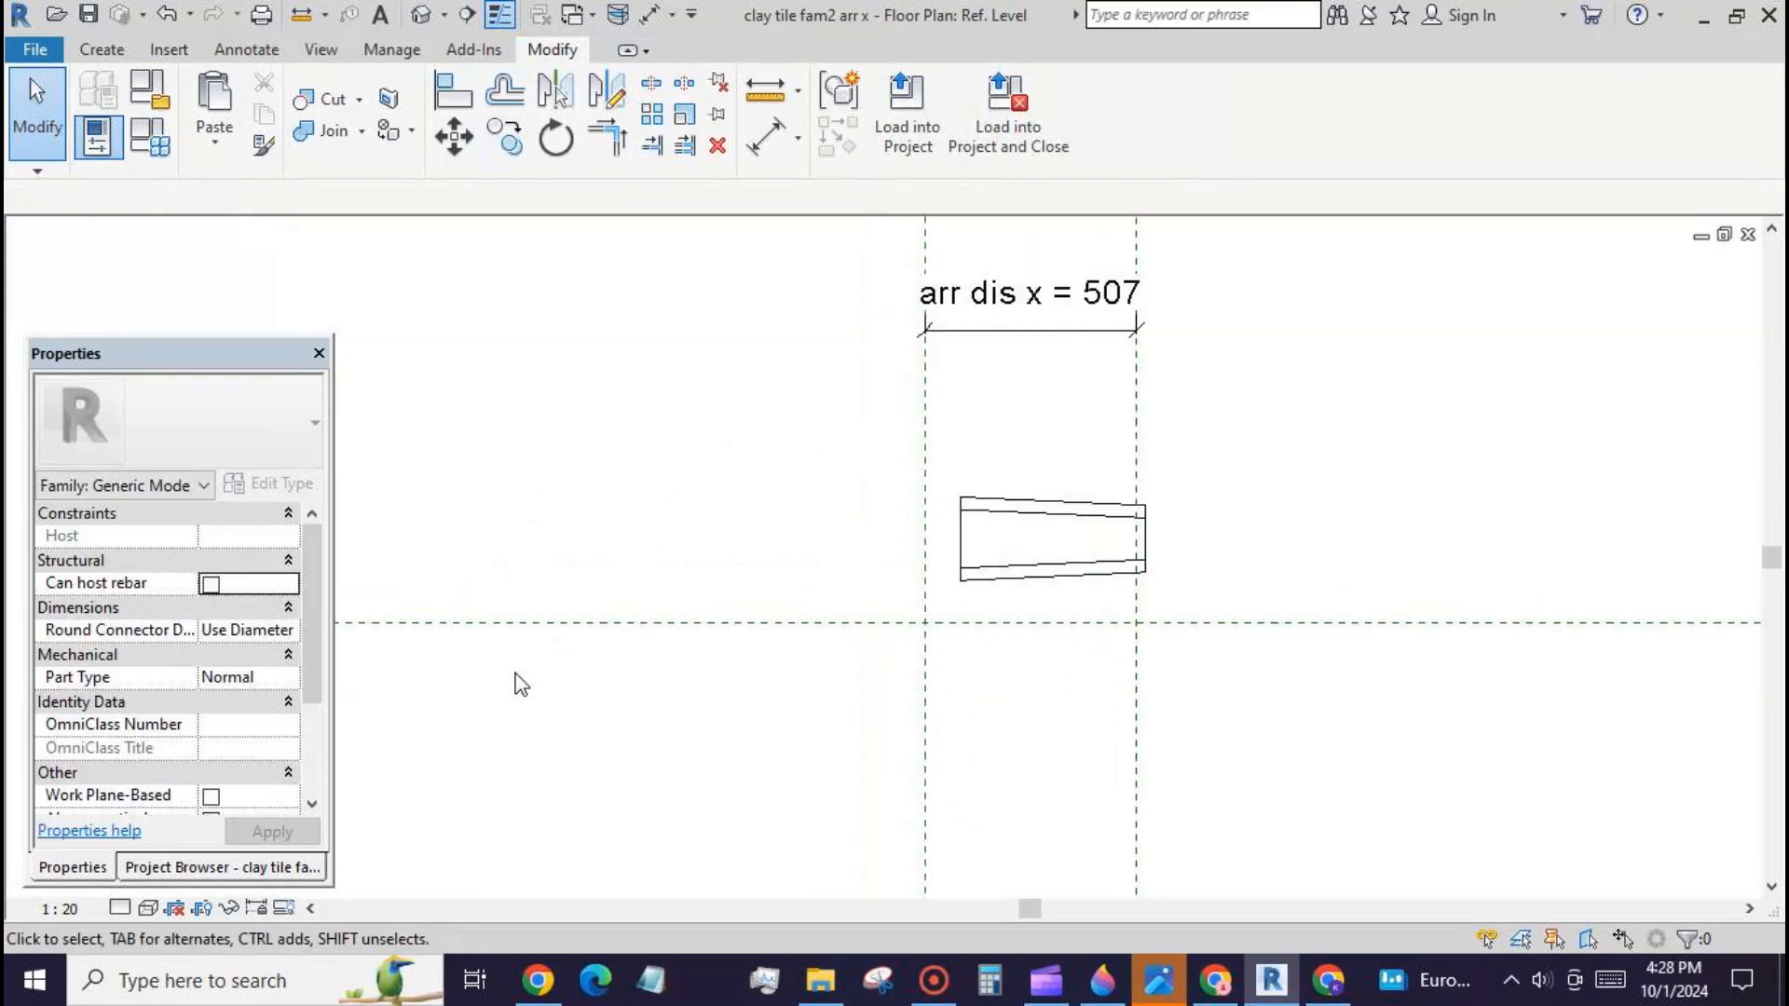
{"action": "key", "text": "a"}
{"action": "key", "text": "l"}
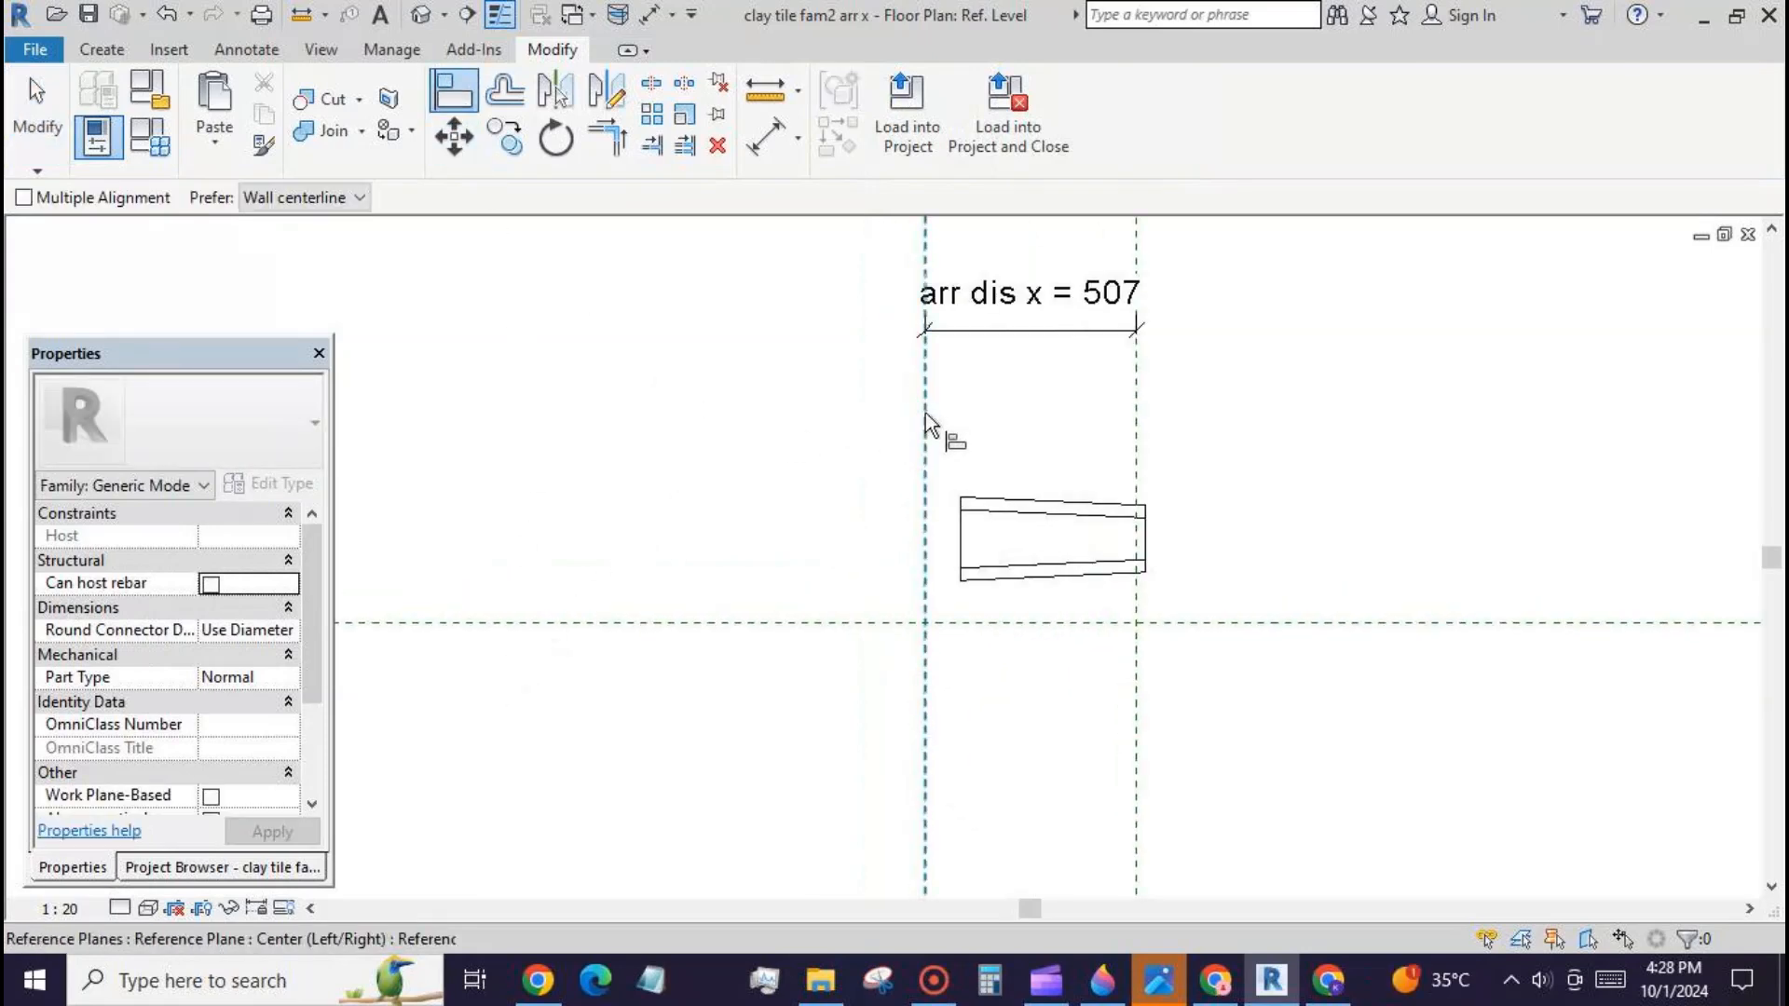
{"action": "left_click", "coordinate": [925, 411]}
{"action": "left_click", "coordinate": [1054, 545]}
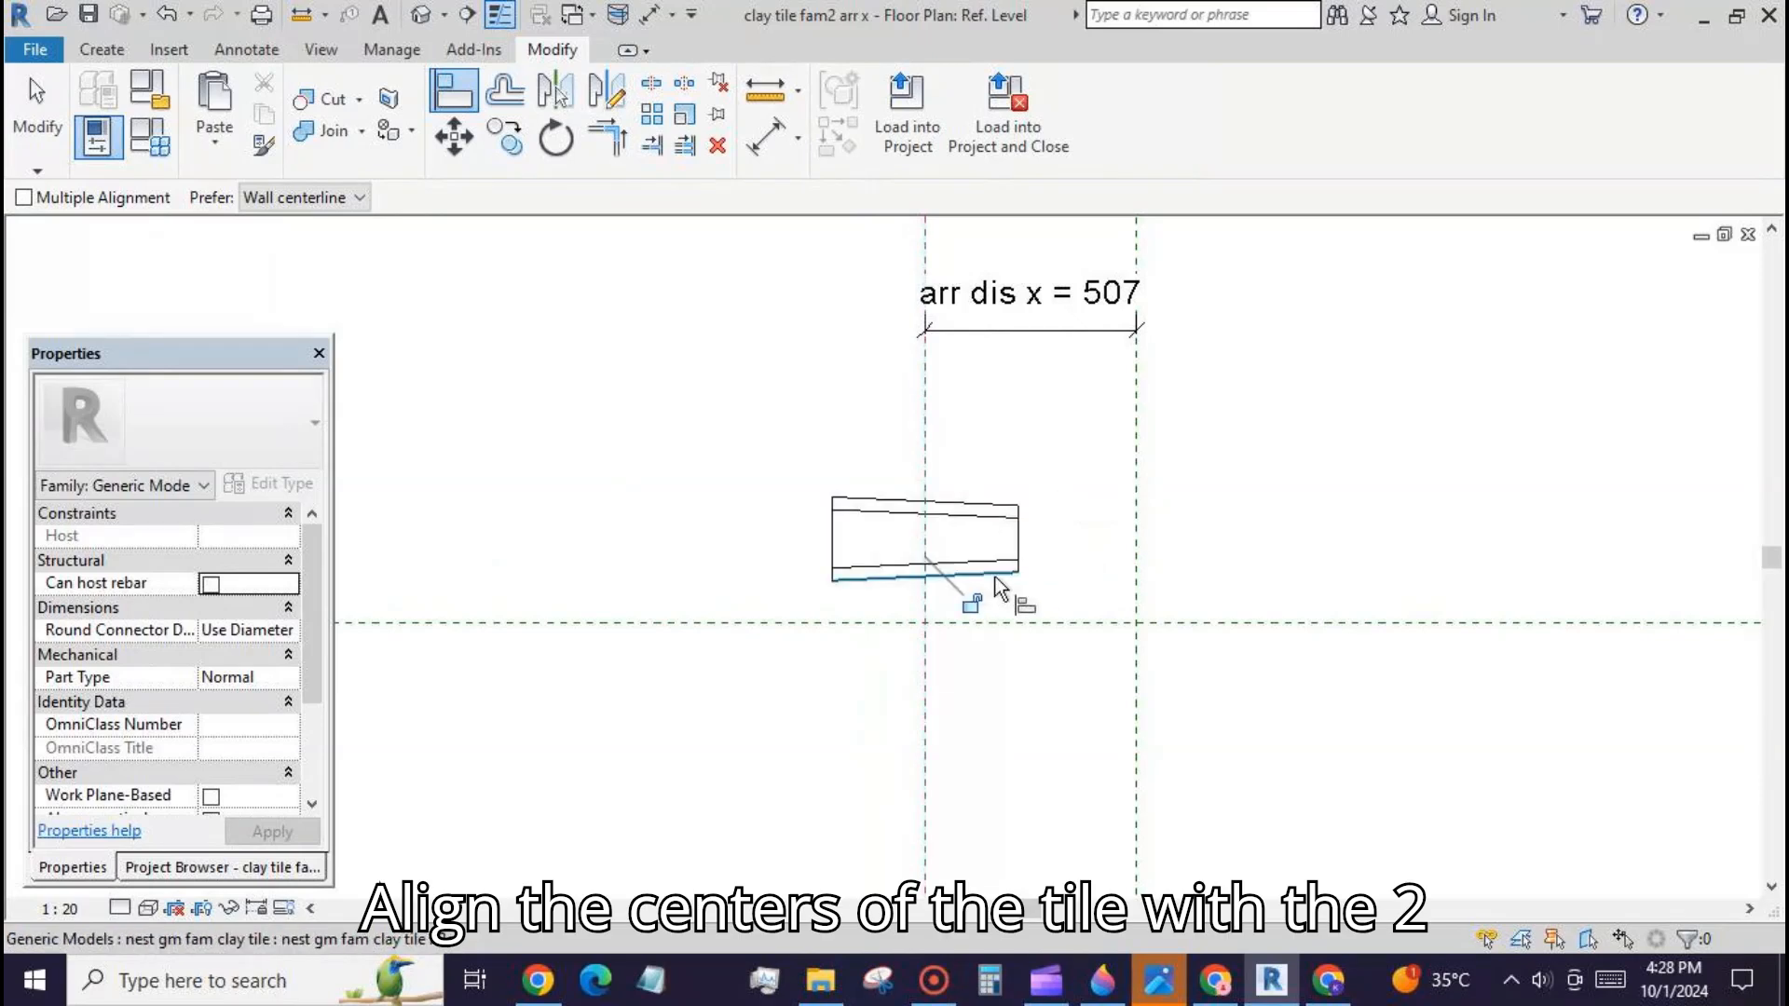
{"action": "left_click", "coordinate": [751, 623]}
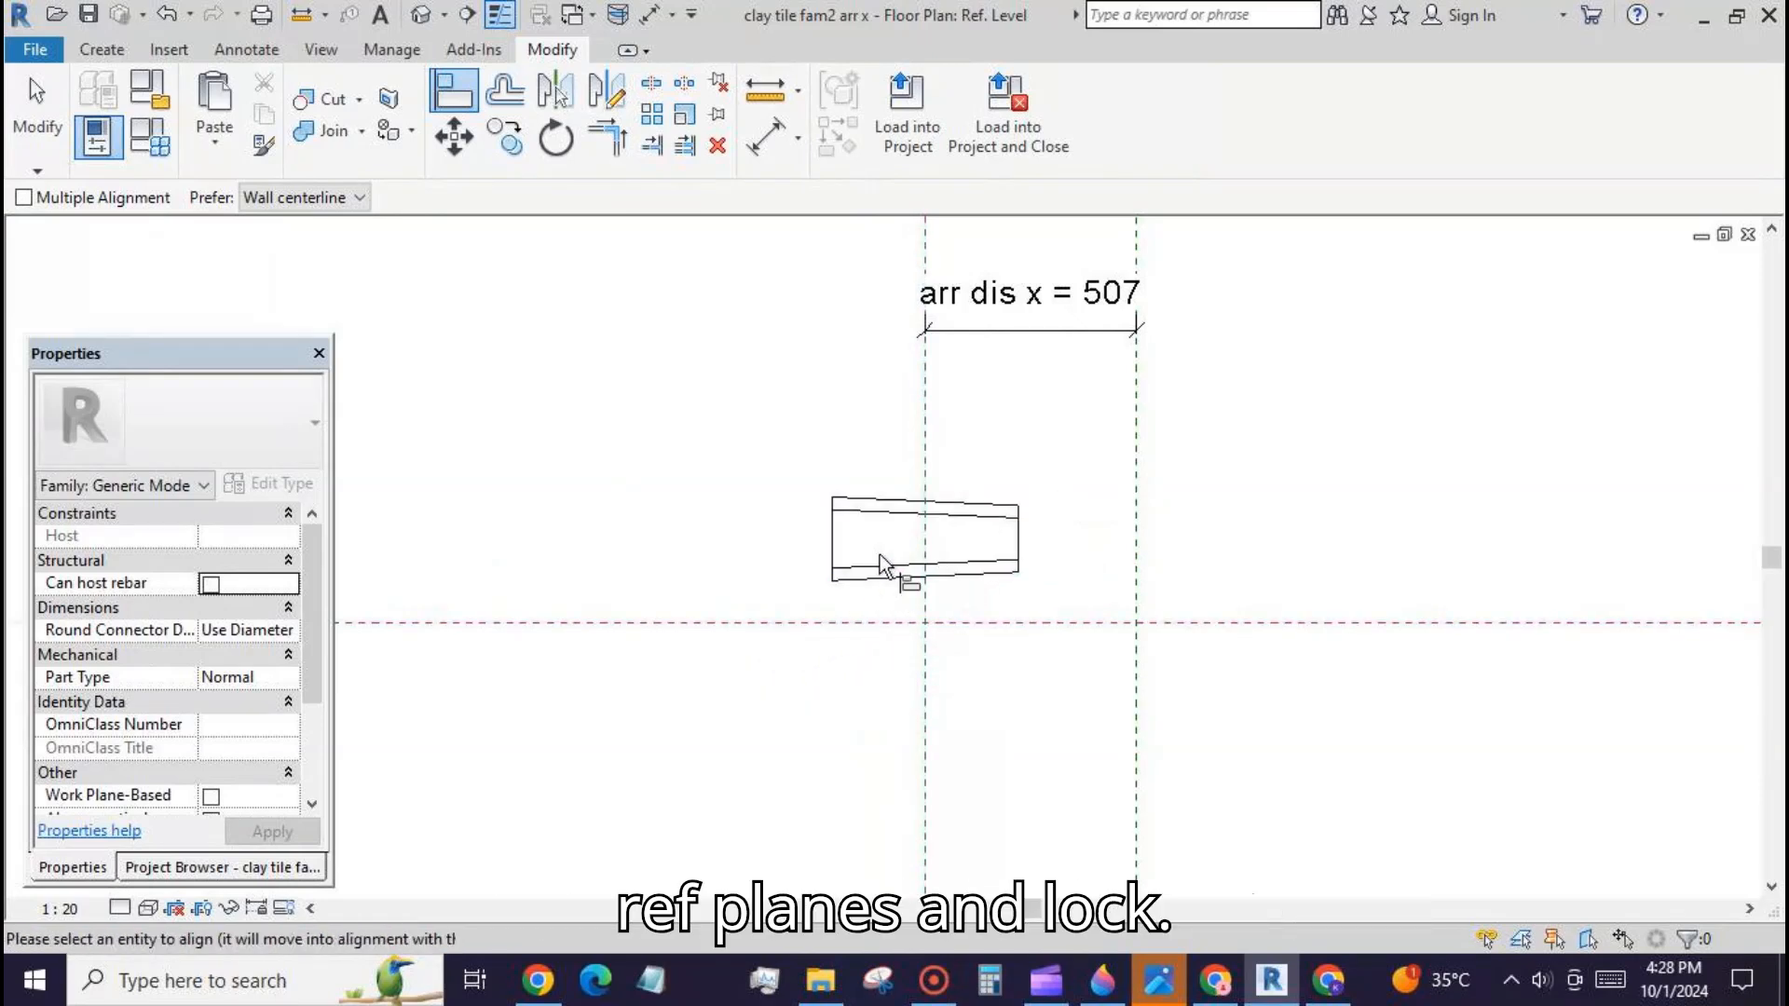
{"action": "left_click", "coordinate": [885, 543]}
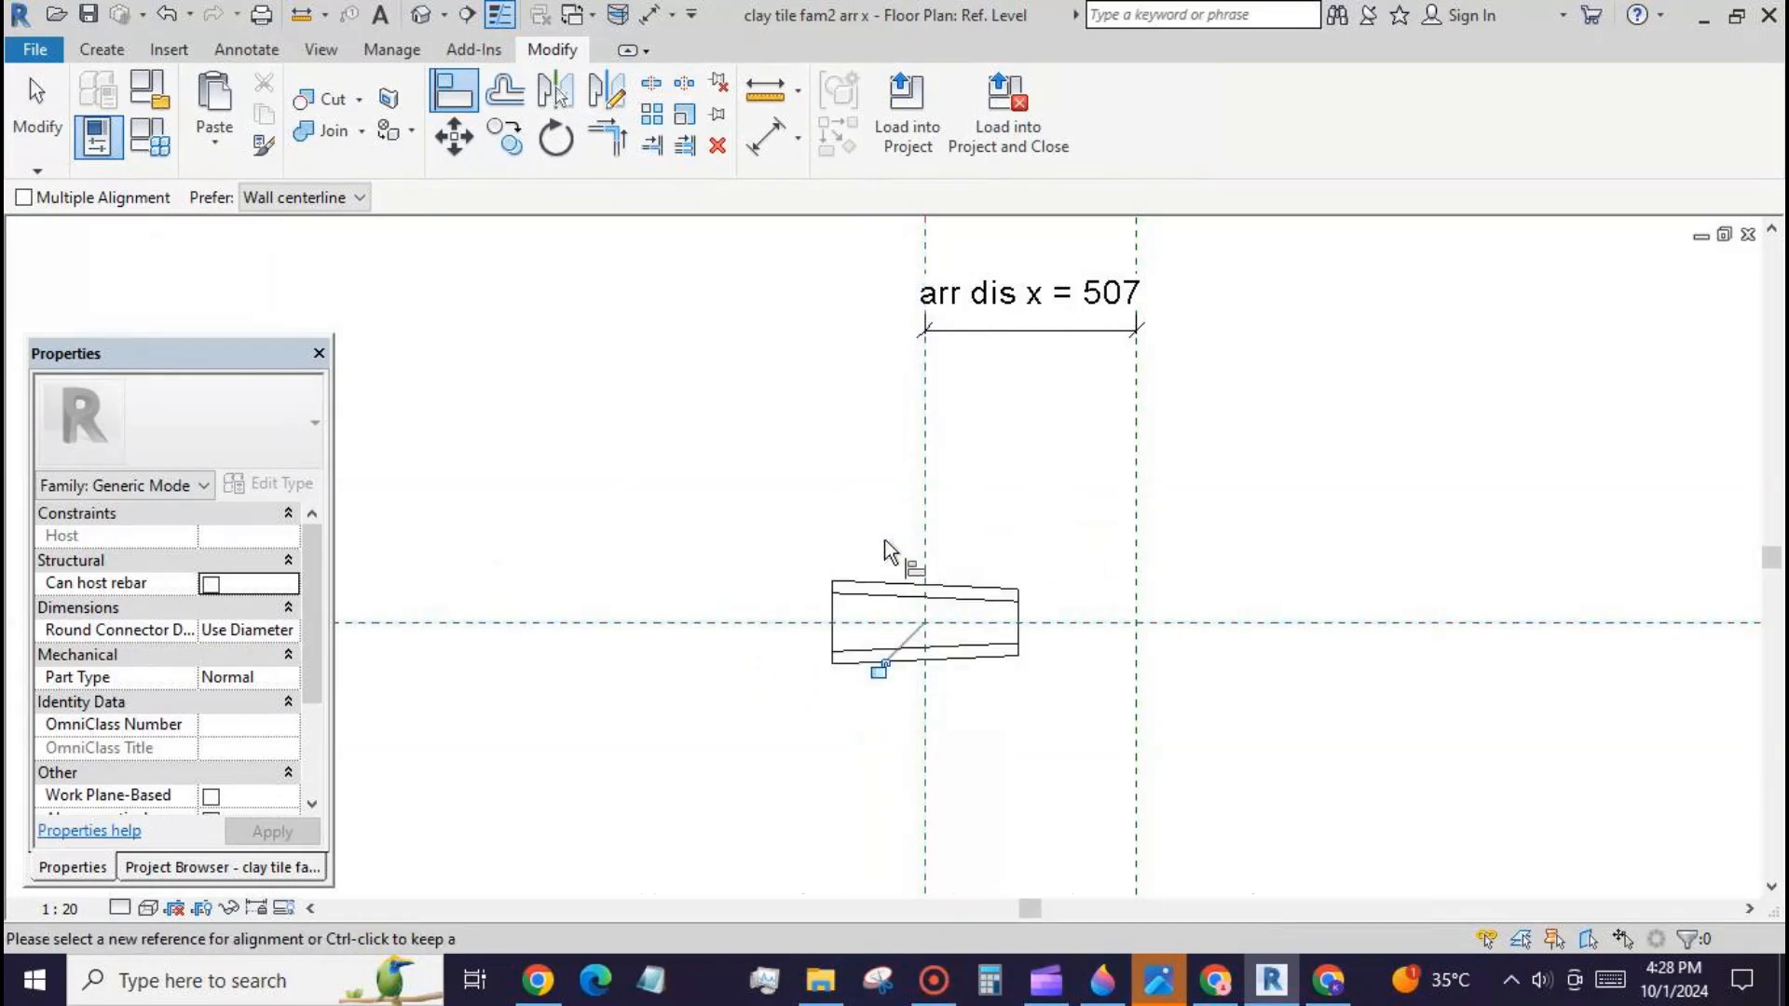
{"action": "left_click", "coordinate": [38, 103]}
Step: Associate the placed tile's r1 type parameter with a new family parameter named r1
{"action": "scroll", "coordinate": [653, 410], "scroll_direction": "down", "scroll_amount": 2}
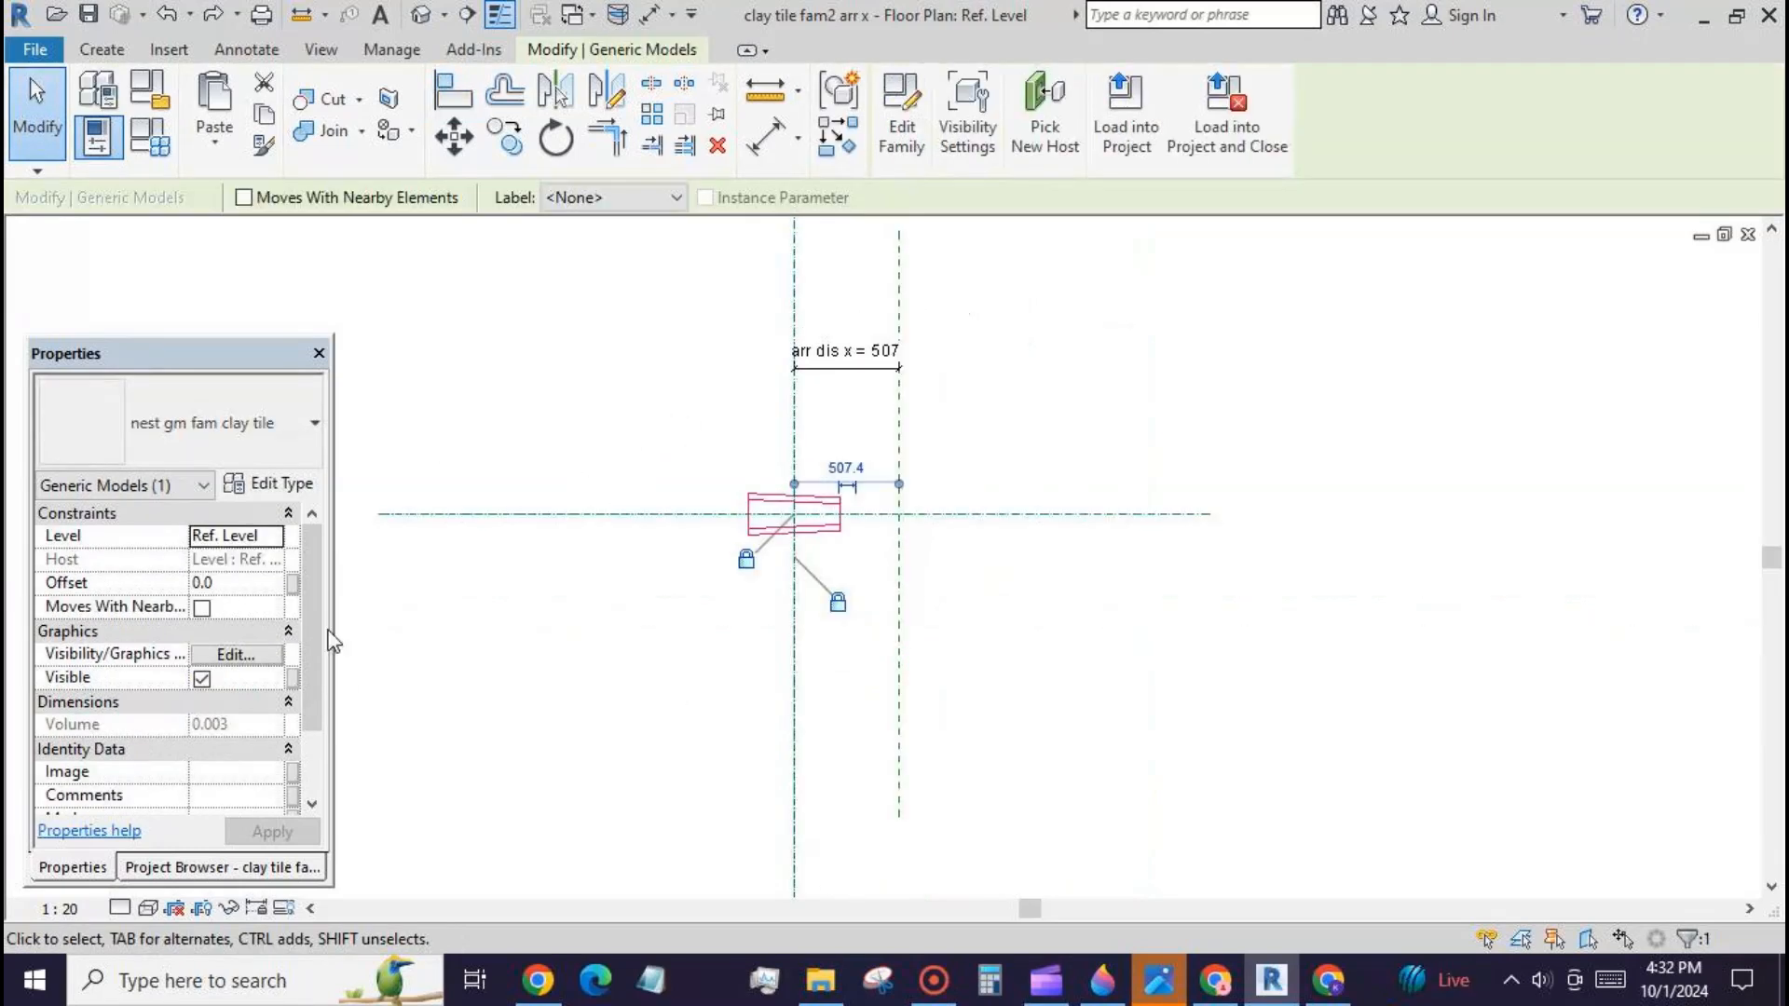
{"action": "scroll", "coordinate": [304, 680], "scroll_direction": "down", "scroll_amount": 3}
{"action": "scroll", "coordinate": [304, 681], "scroll_direction": "up", "scroll_amount": 3}
{"action": "left_click", "coordinate": [269, 484]}
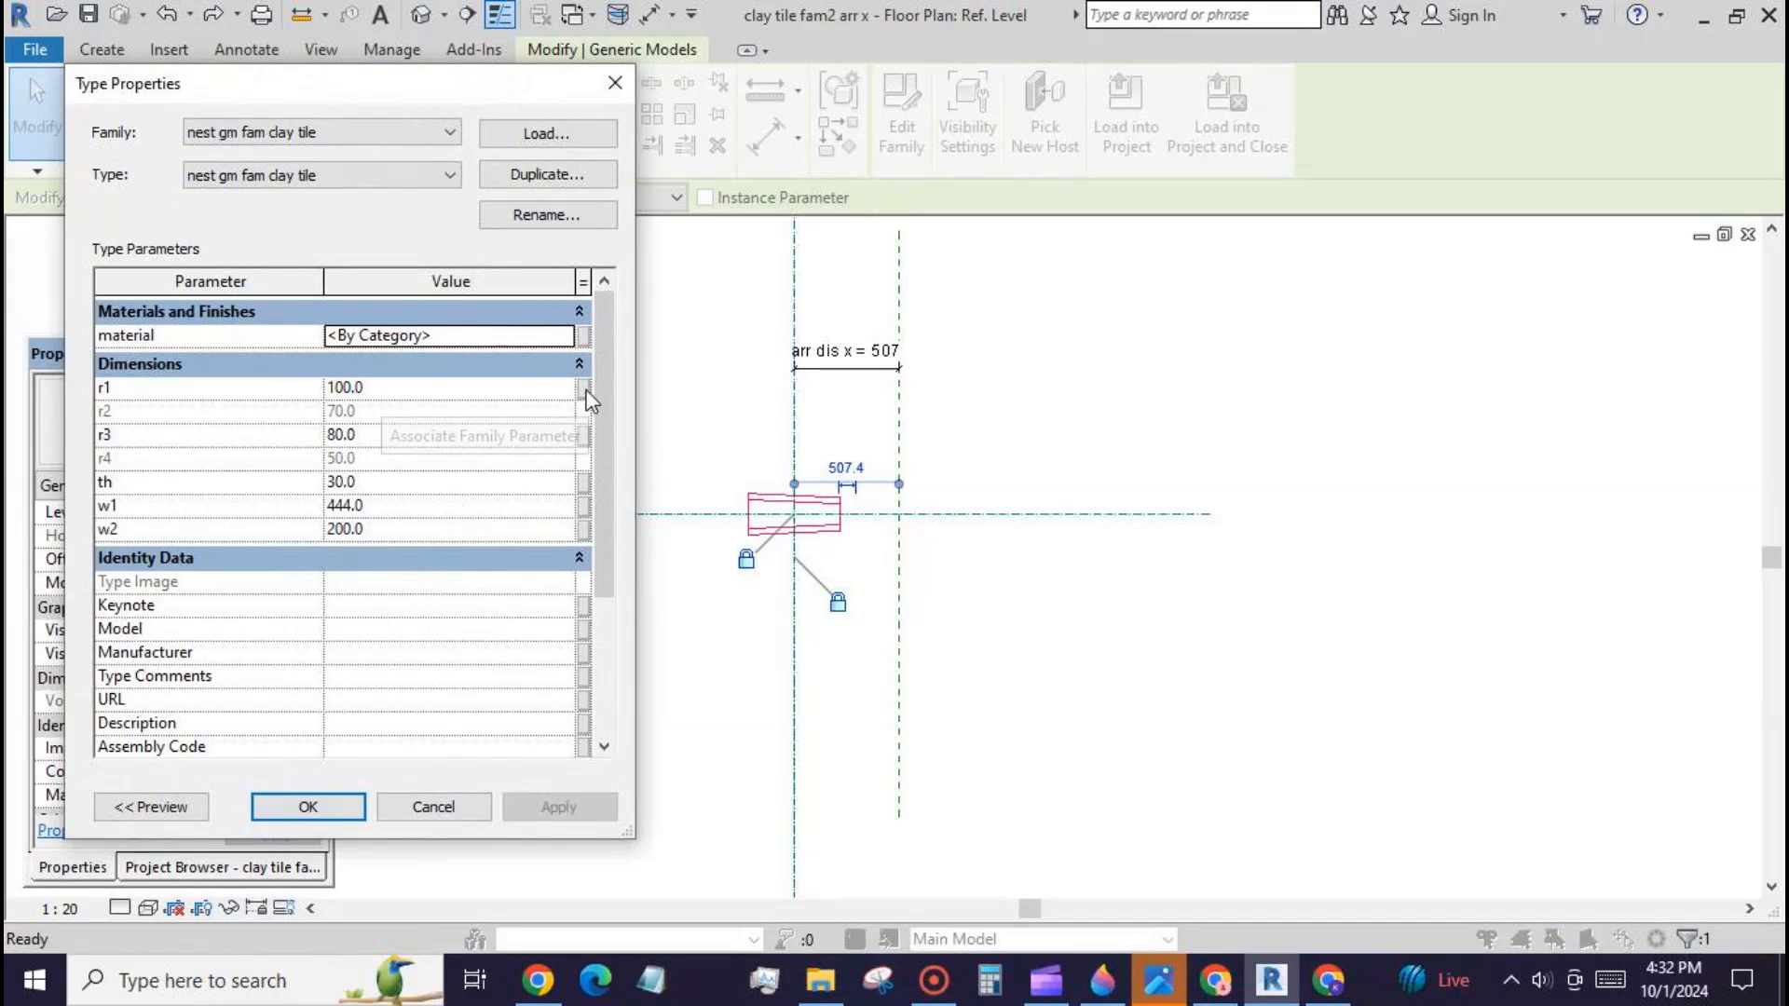
{"action": "left_click", "coordinate": [584, 390]}
{"action": "left_click", "coordinate": [269, 750]}
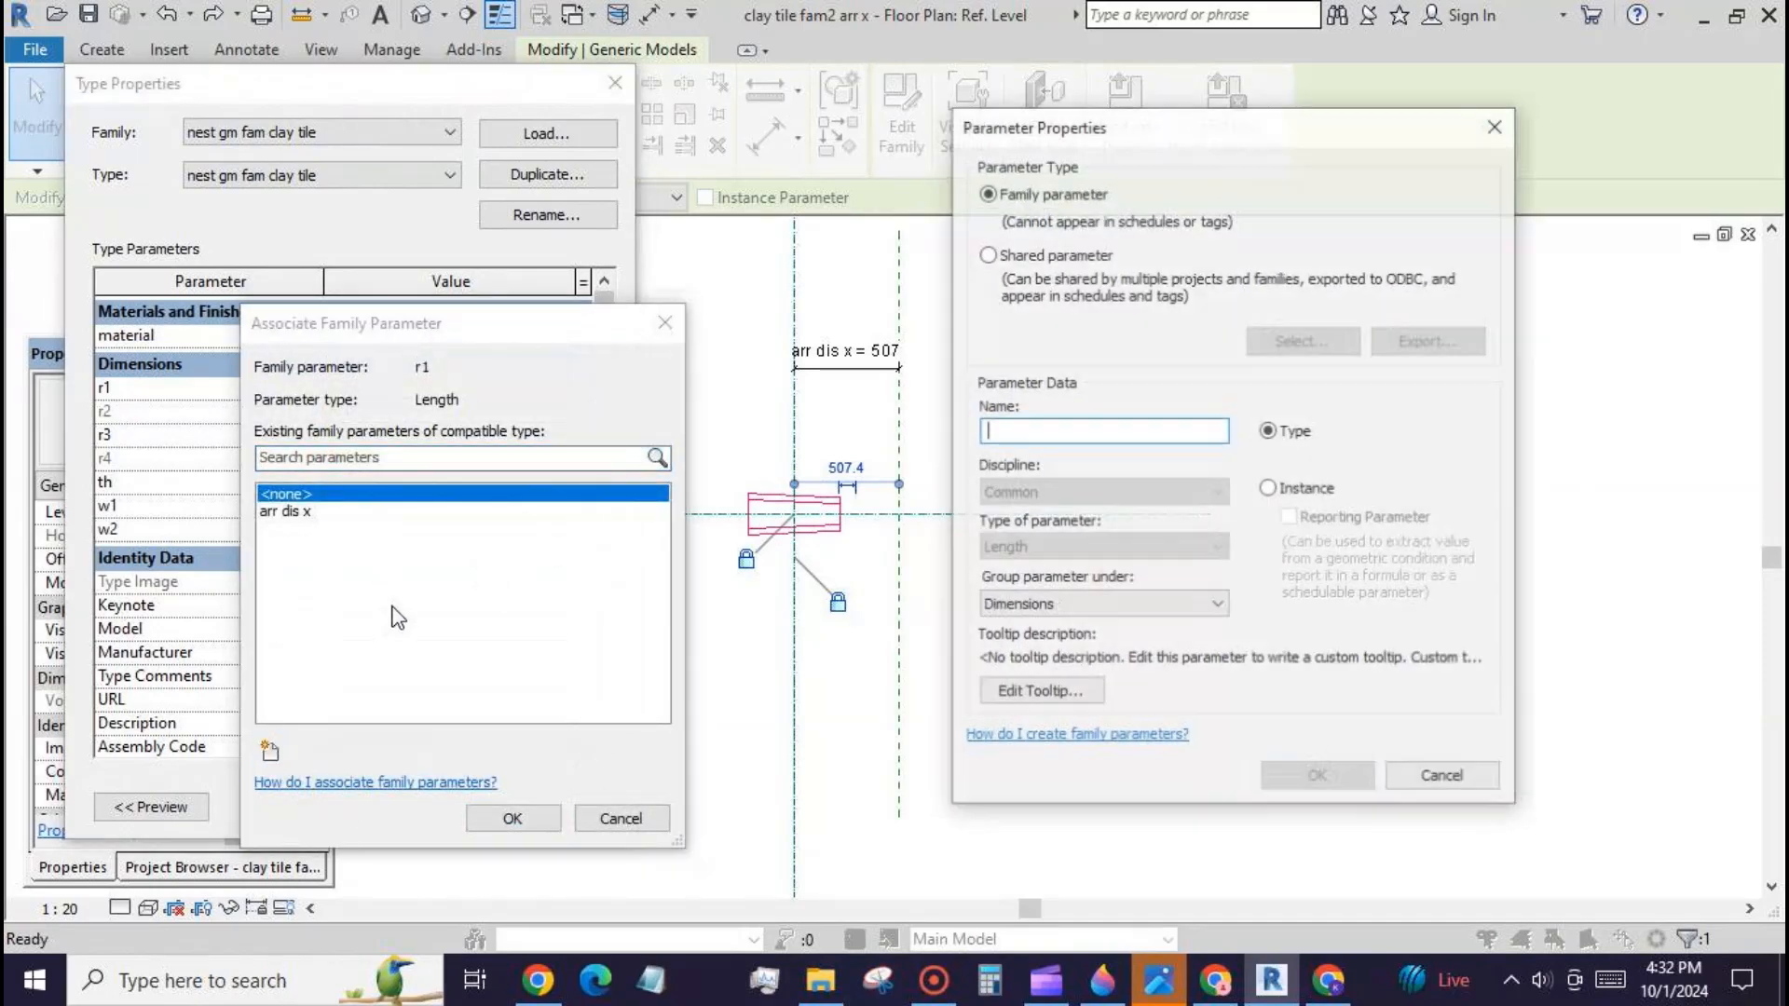
{"action": "type", "text": "r1"}
{"action": "left_click", "coordinate": [1298, 774]}
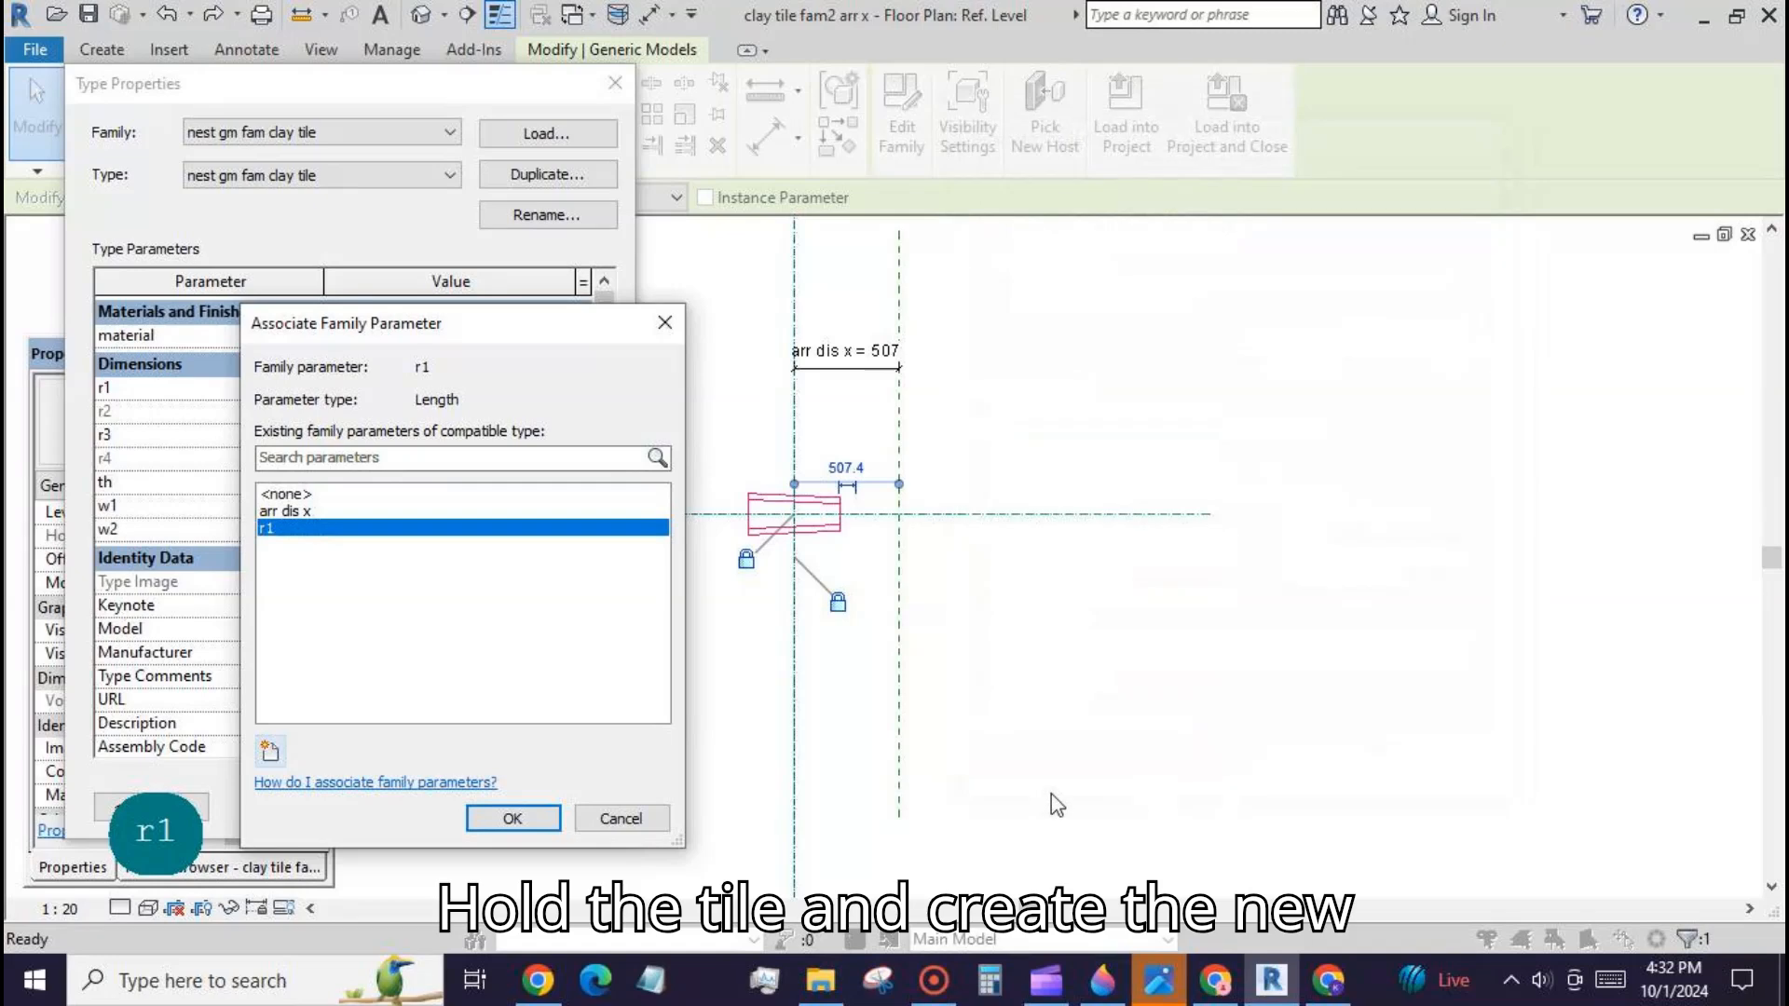
{"action": "left_click", "coordinate": [555, 816]}
Step: Associate the tile's r3 type parameter with a new family parameter named r3
{"action": "left_click", "coordinate": [584, 435]}
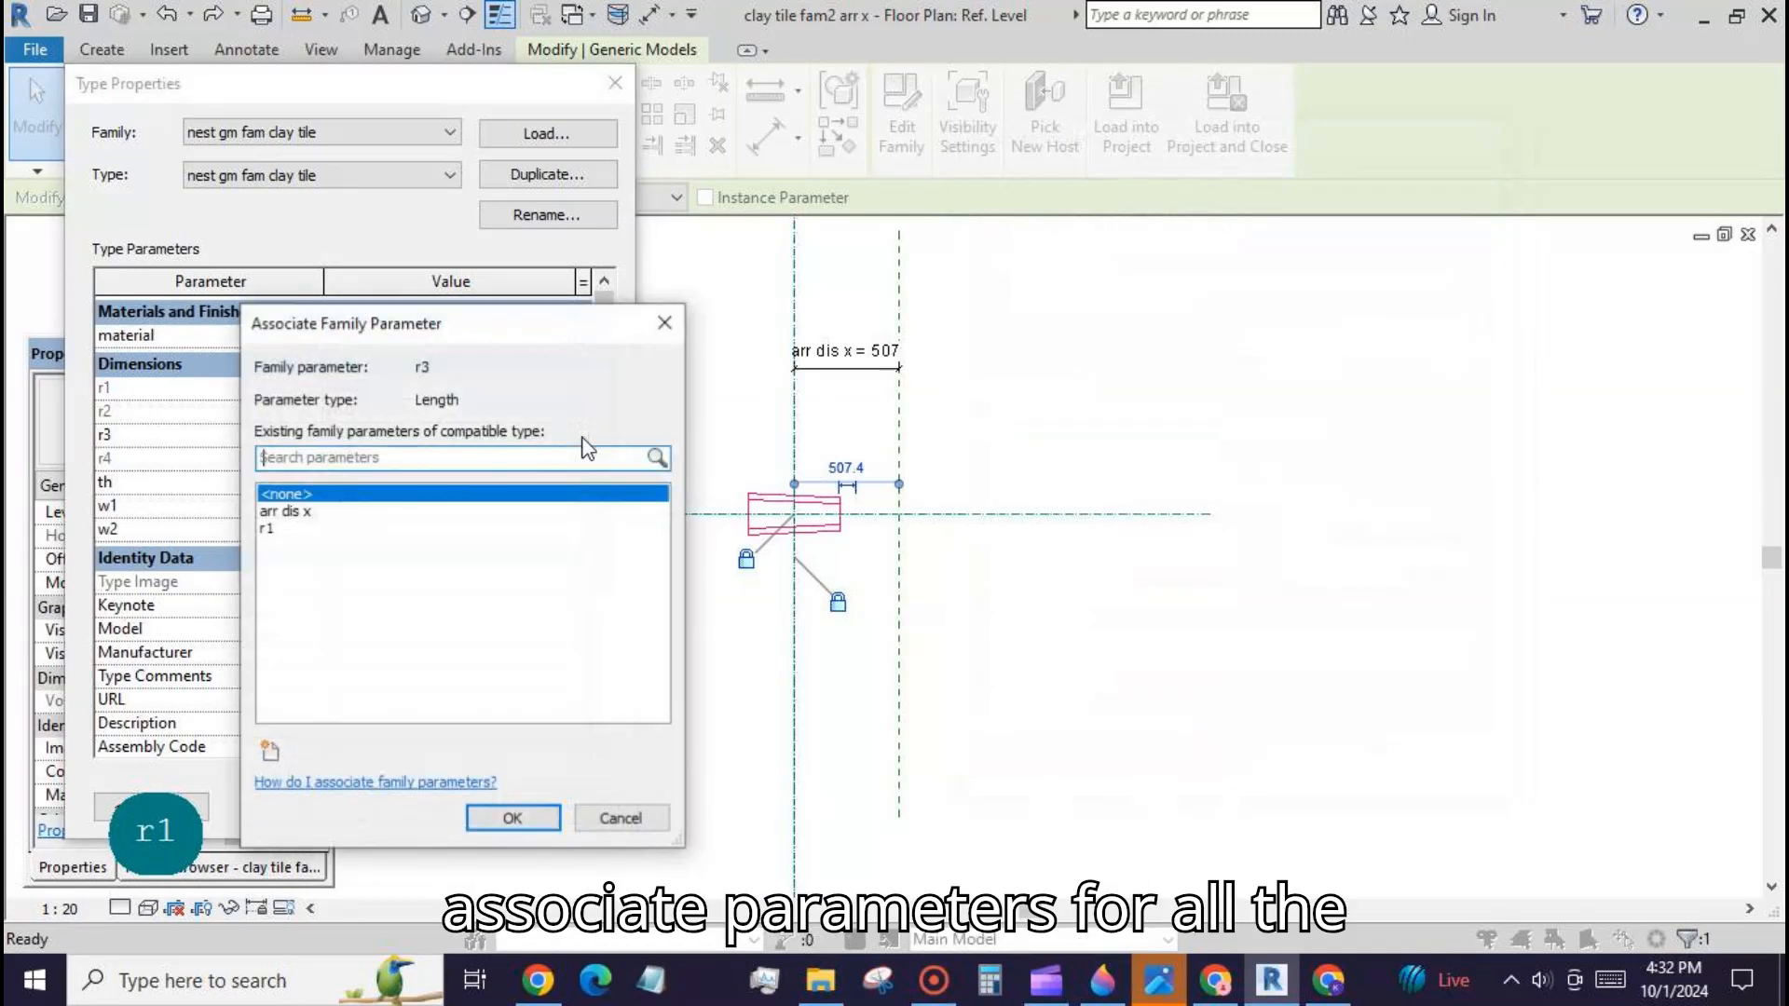
{"action": "left_click", "coordinate": [270, 751]}
{"action": "type", "text": "r3"}
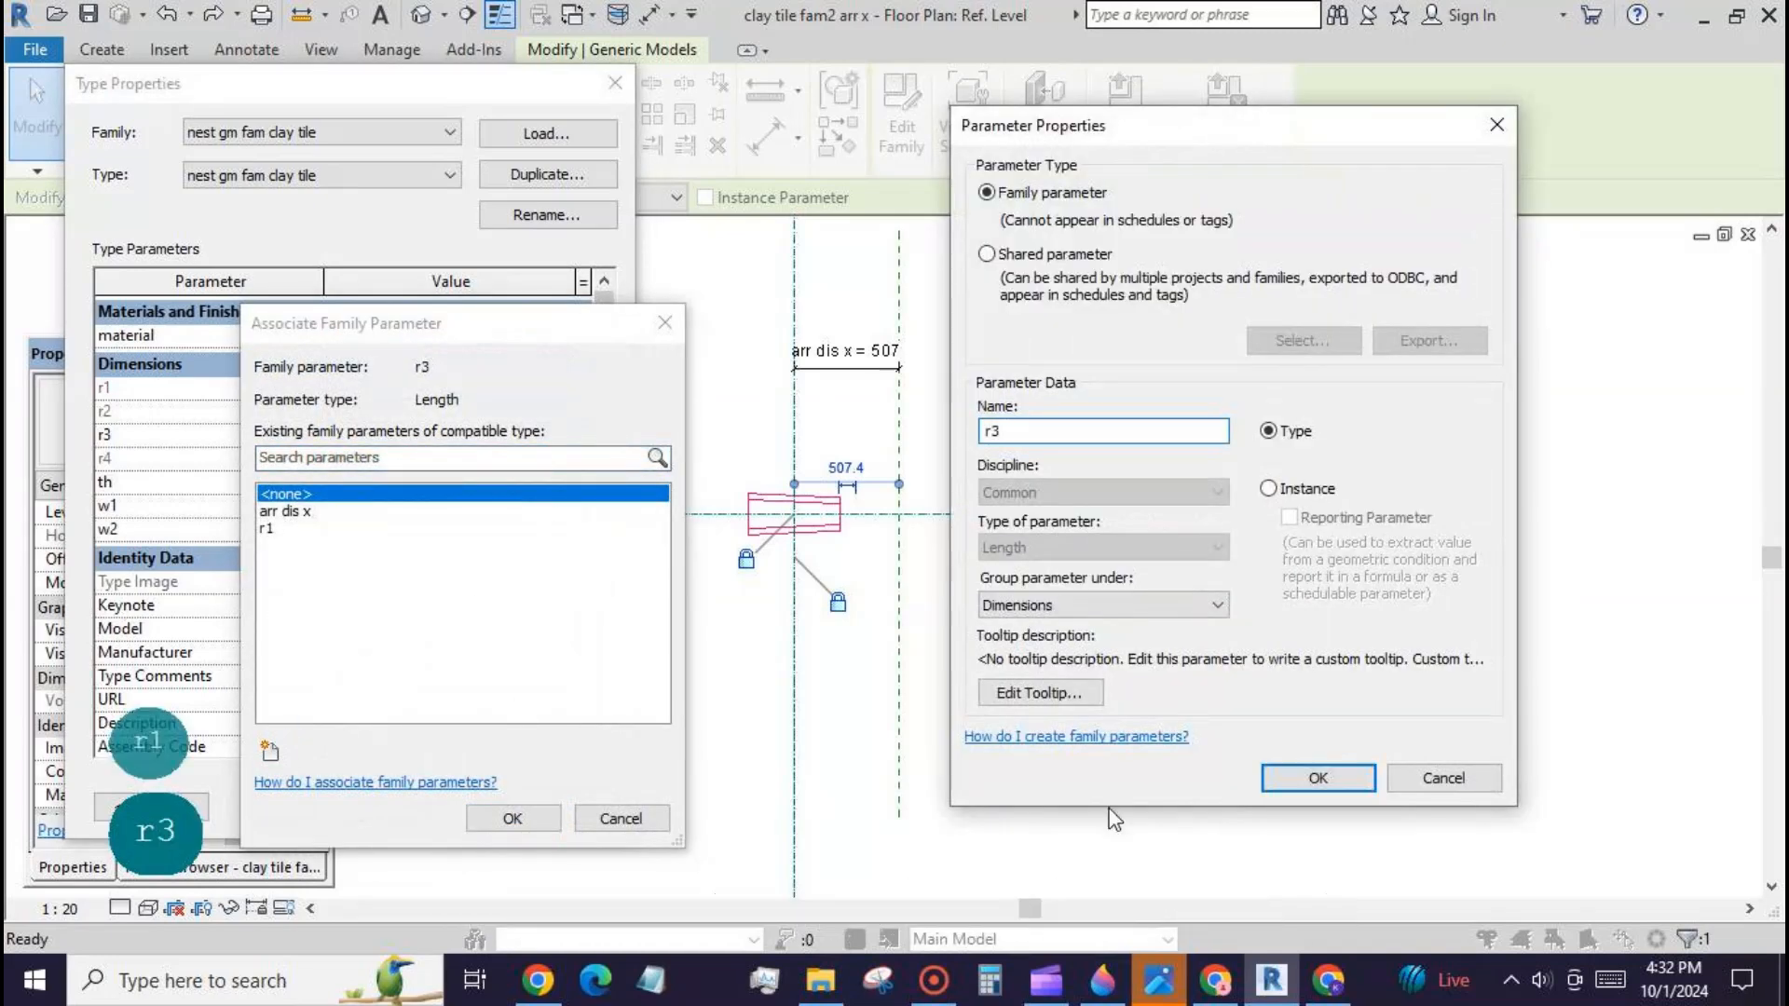
{"action": "left_click", "coordinate": [1318, 778]}
{"action": "left_click", "coordinate": [514, 819]}
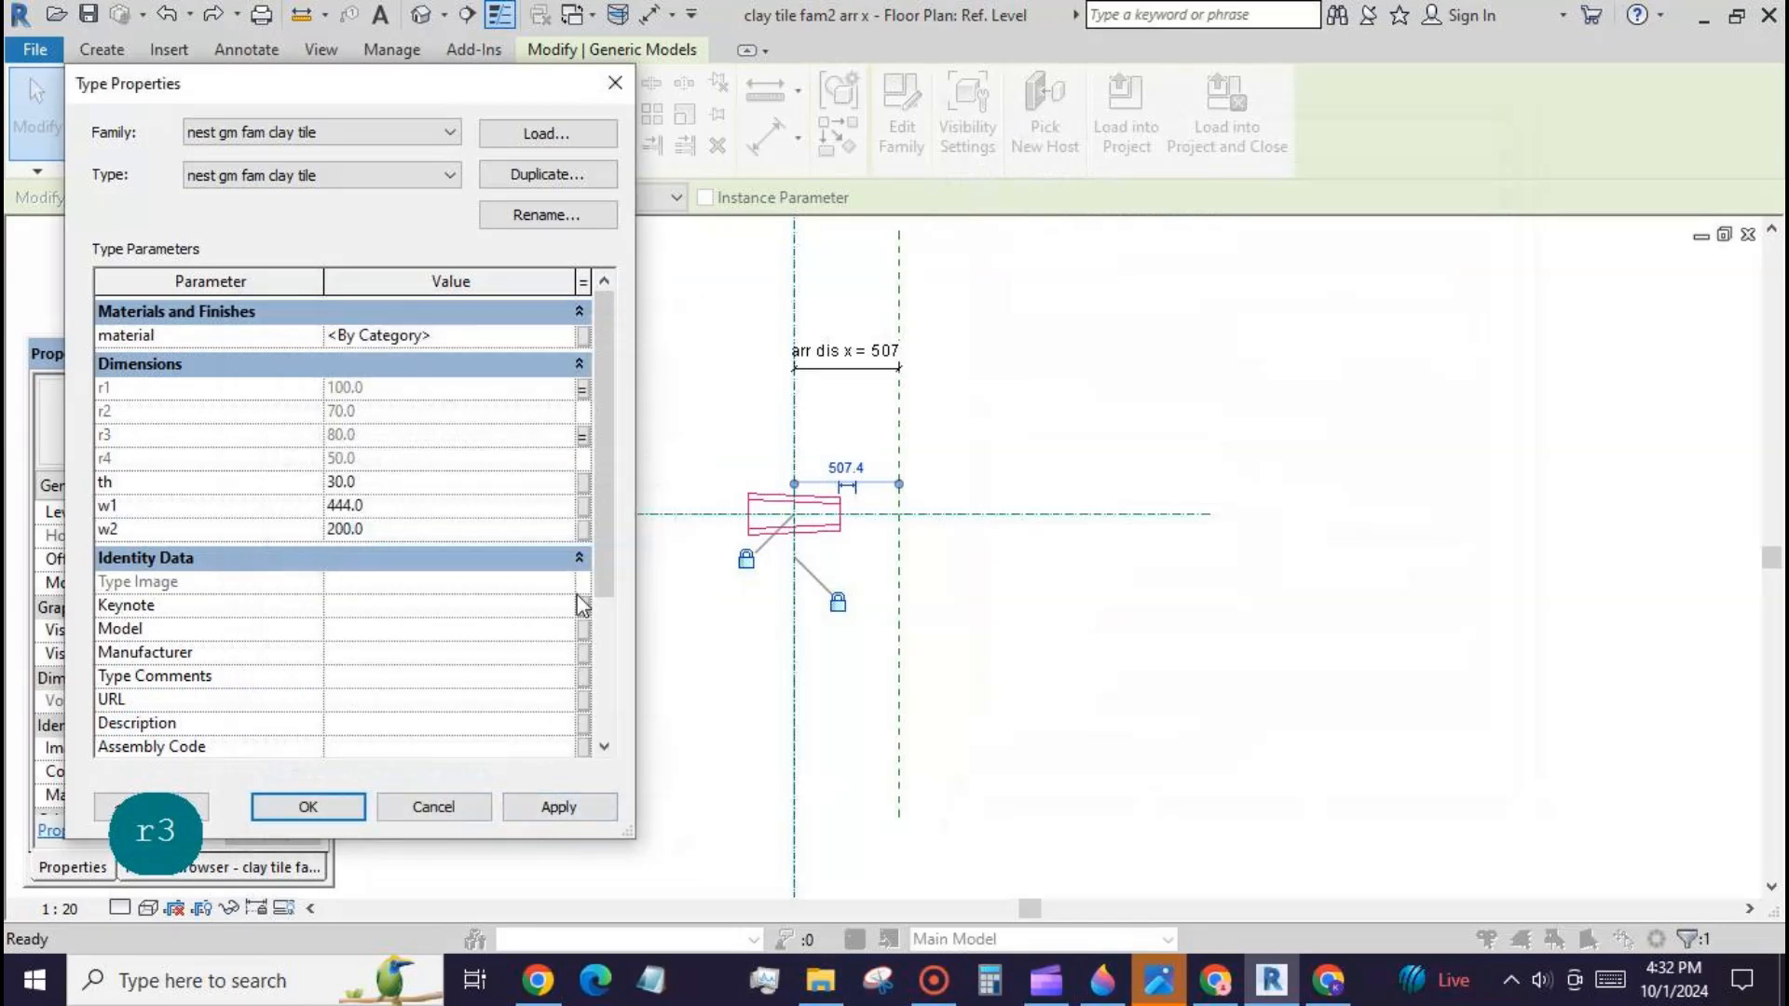
Step: Associate the tile's th type parameter with a new family parameter named th
{"action": "left_click", "coordinate": [583, 482]}
{"action": "left_click", "coordinate": [269, 750]}
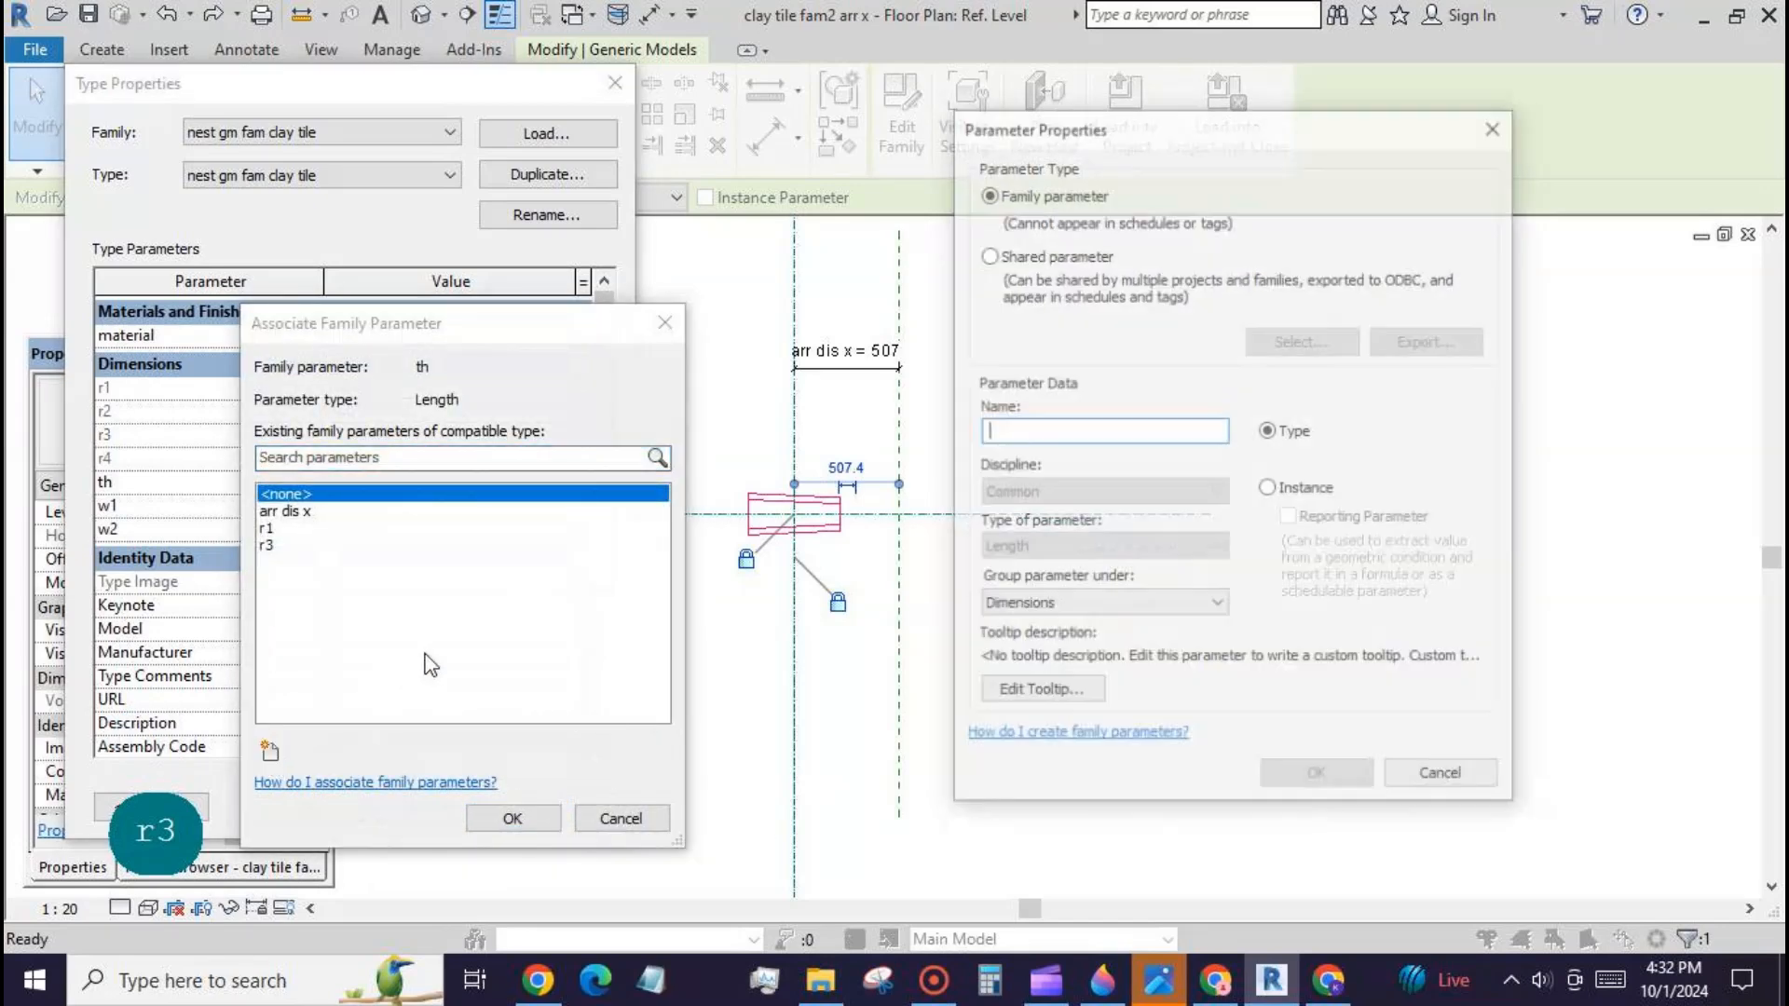
{"action": "type", "text": "th"}
{"action": "left_click", "coordinate": [1318, 778]}
{"action": "left_click", "coordinate": [513, 819]}
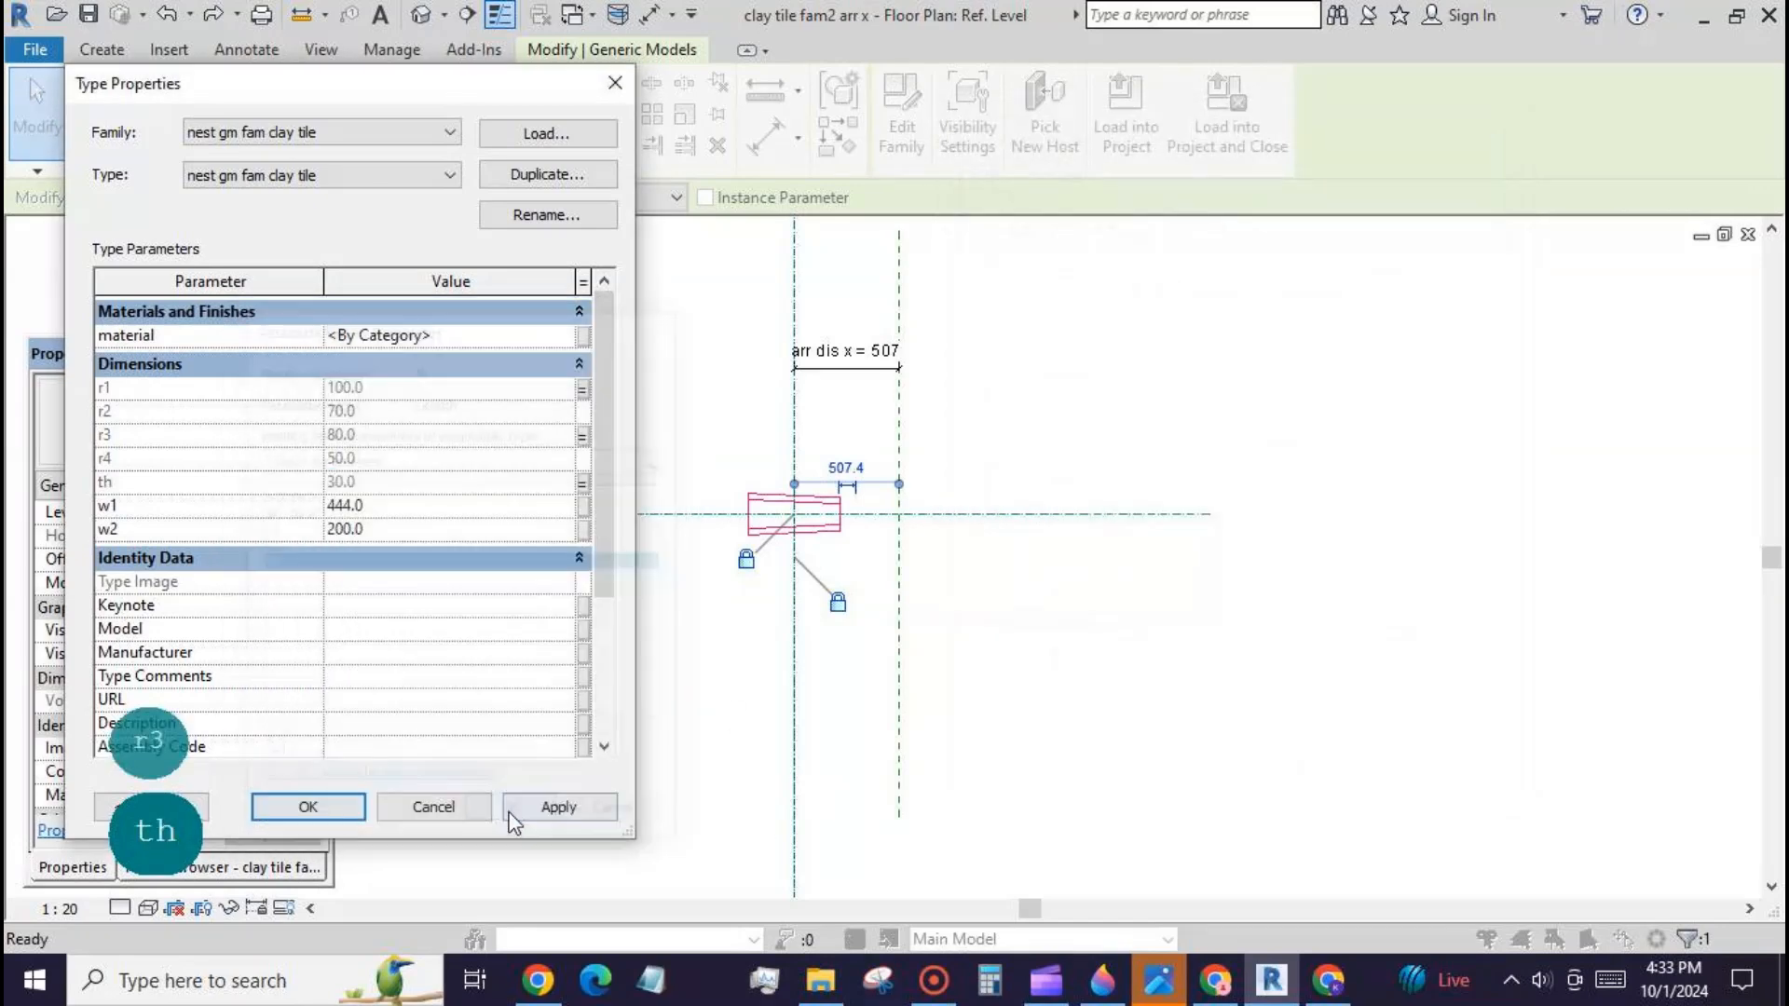
Step: Associate the tile's w1 type parameter with a new family parameter named w1
{"action": "left_click", "coordinate": [584, 506]}
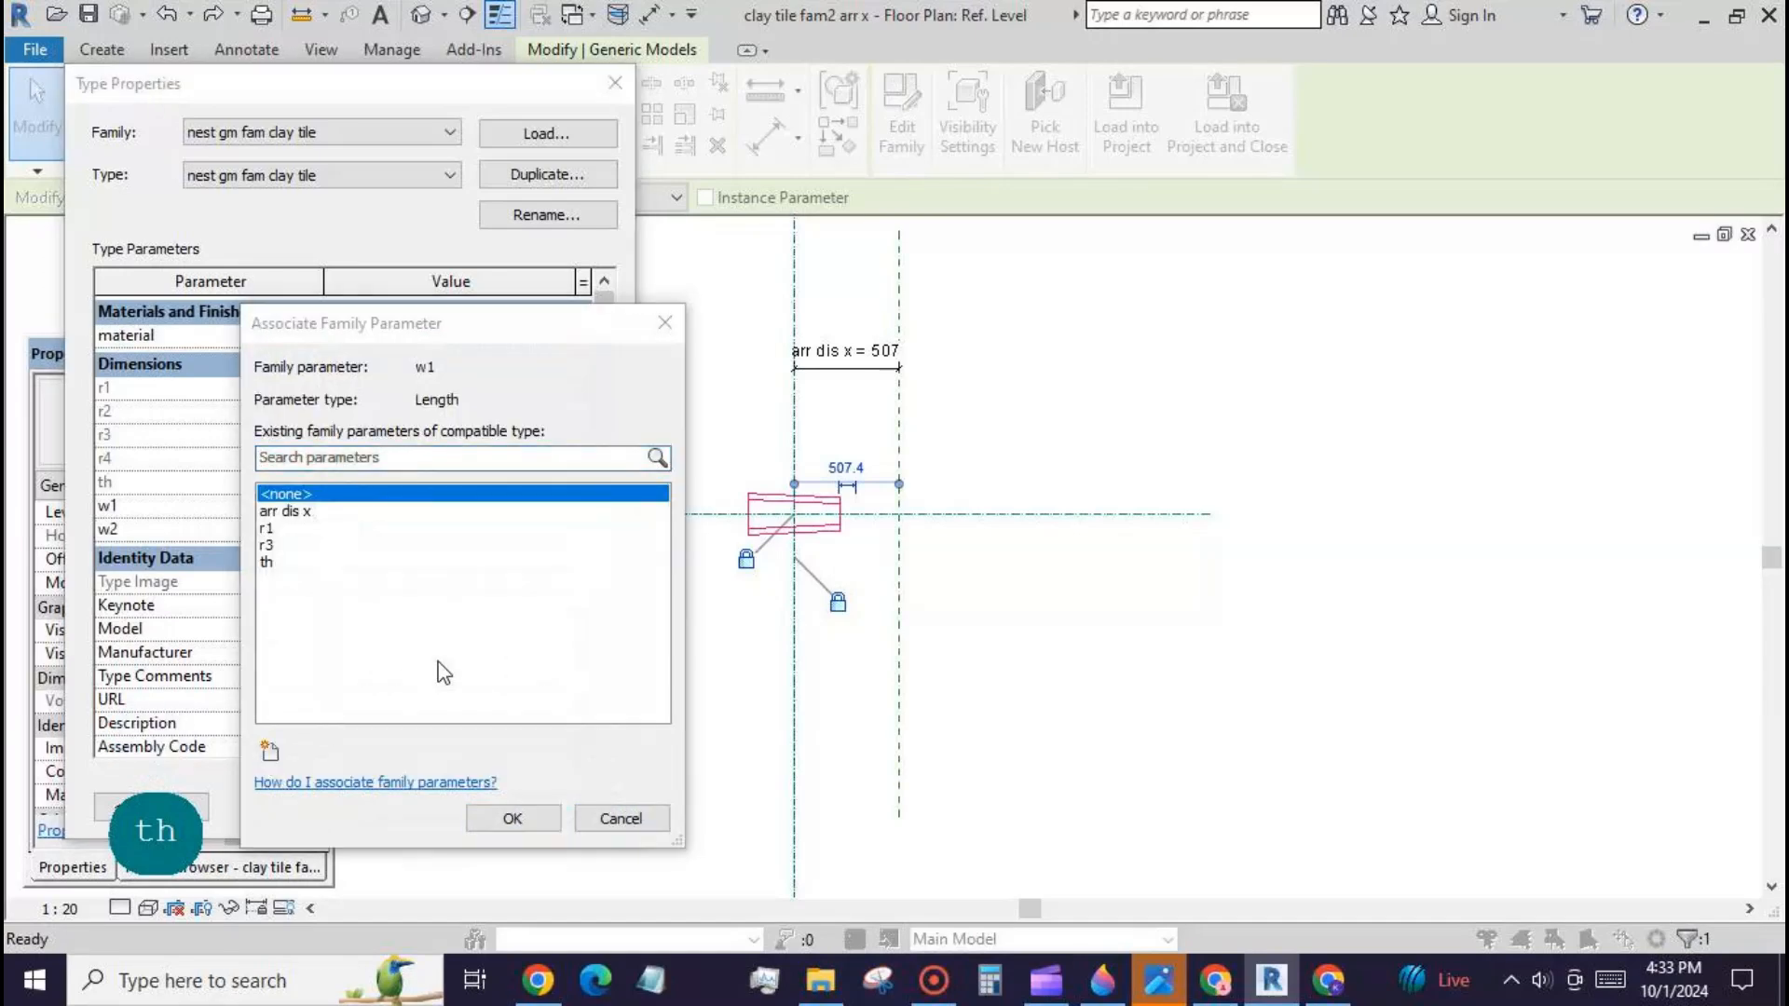
{"action": "left_click", "coordinate": [269, 750]}
{"action": "type", "text": "w1"}
{"action": "left_click", "coordinate": [1268, 776]}
{"action": "left_click", "coordinate": [513, 819]}
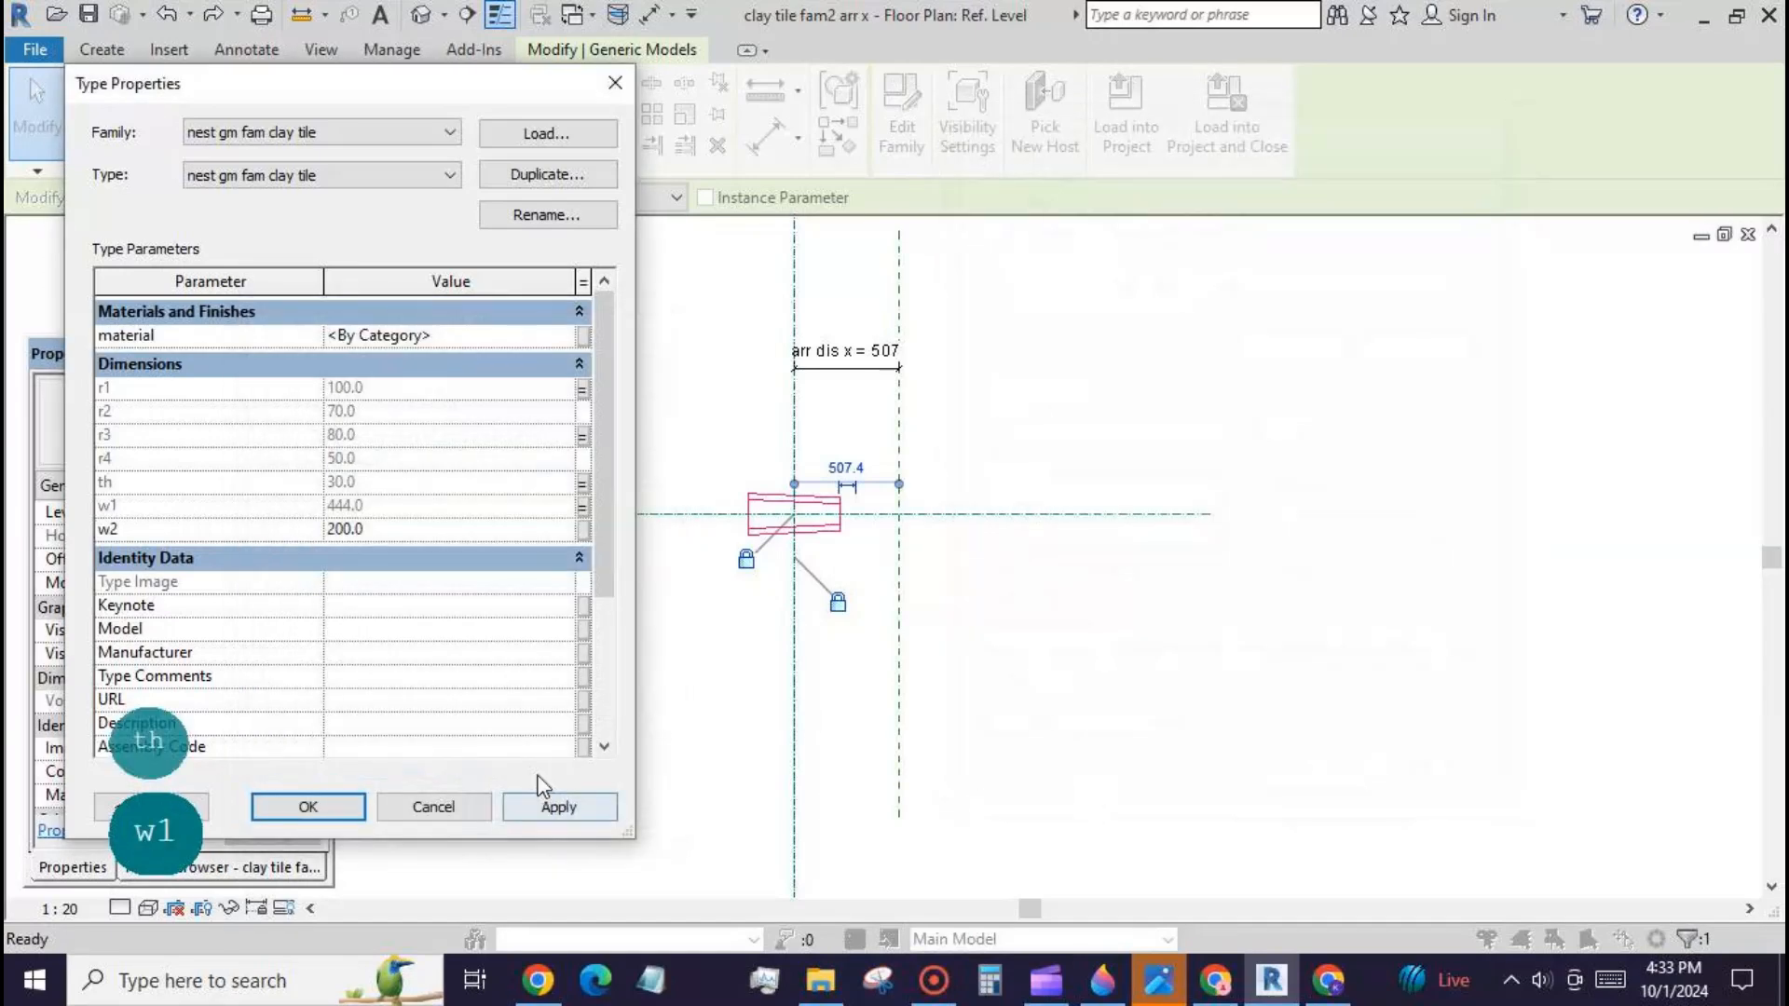
Step: Associate the tile's w2 type parameter with a new family parameter named w2 and accept the type properties
{"action": "left_click", "coordinate": [583, 529]}
{"action": "left_click", "coordinate": [269, 750]}
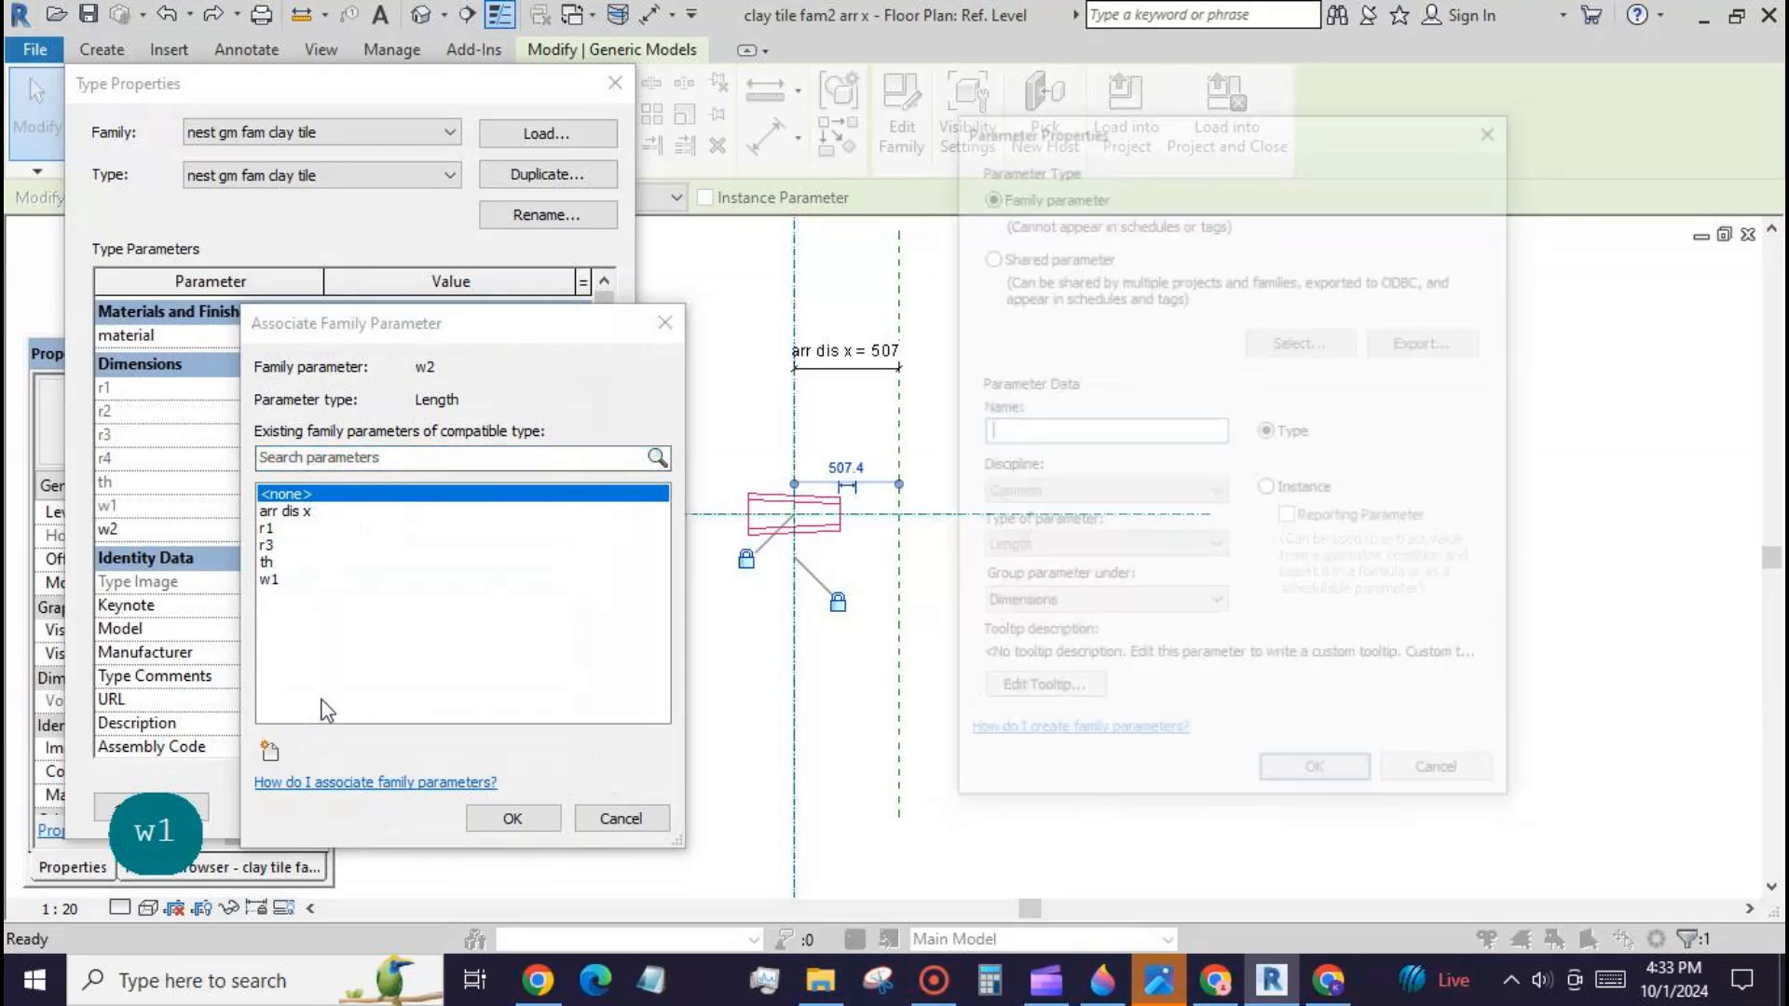
{"action": "type", "text": "w2"}
{"action": "key", "text": "Return"}
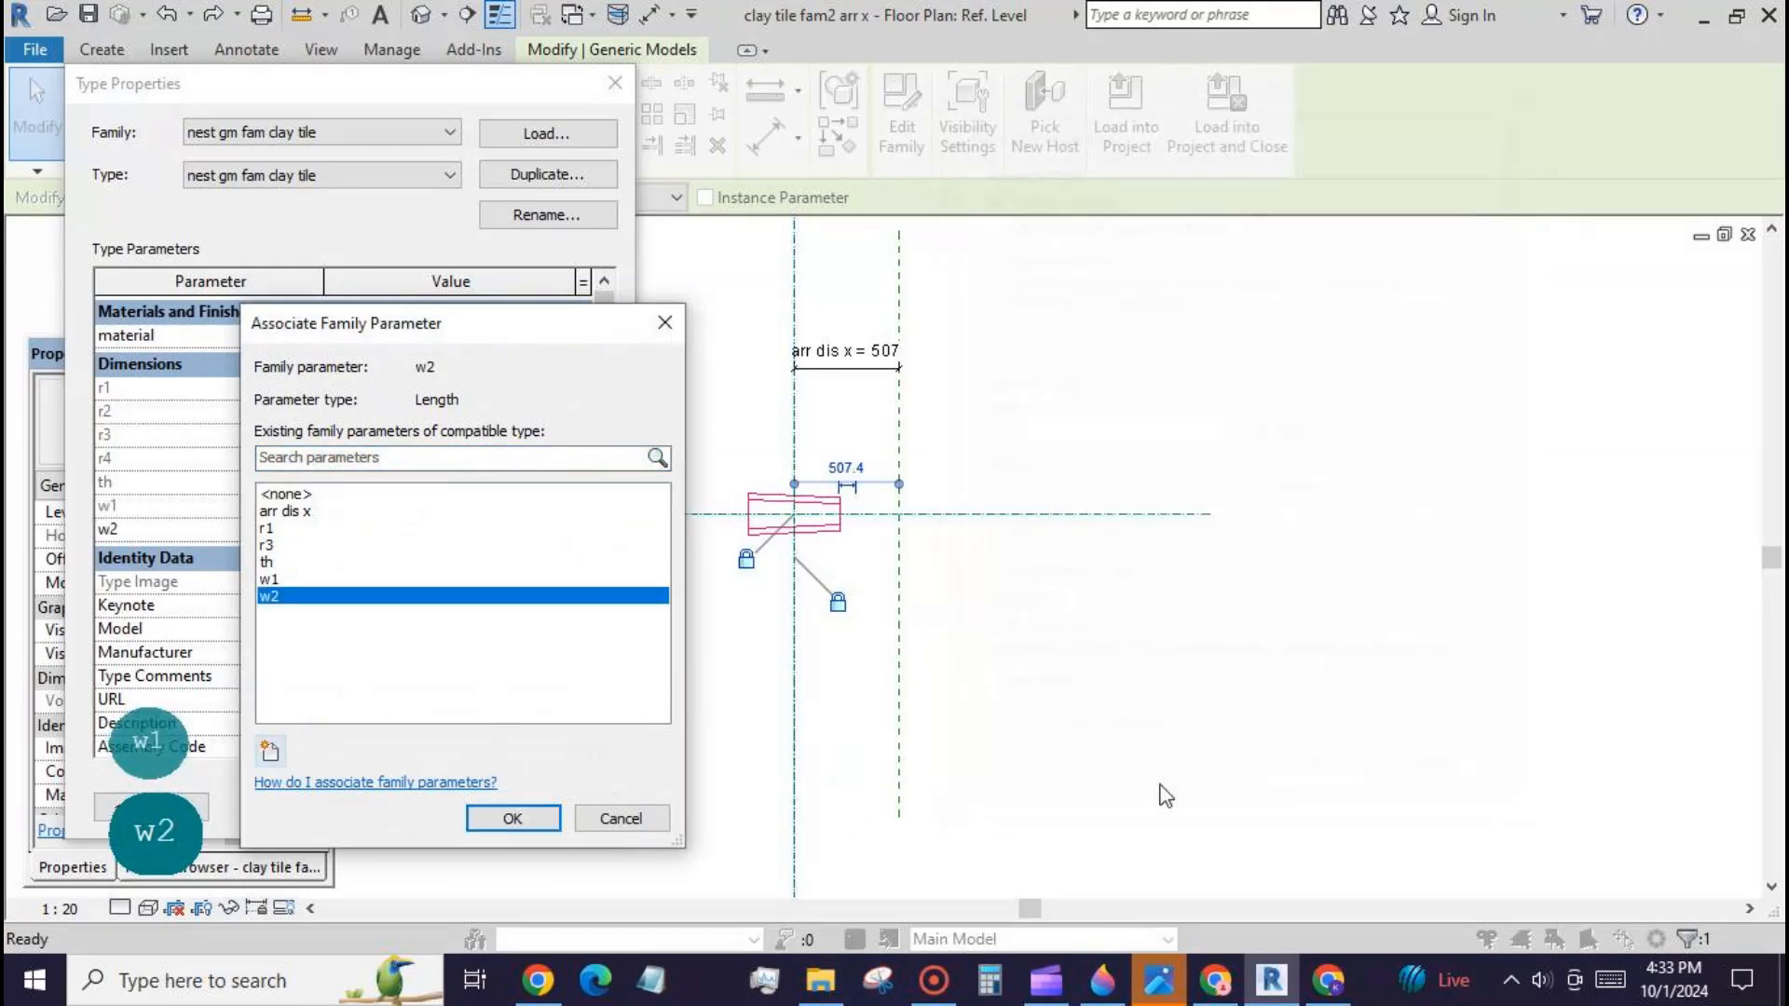
{"action": "left_click", "coordinate": [513, 819]}
{"action": "left_click", "coordinate": [308, 809]}
{"action": "left_click", "coordinate": [1036, 704]}
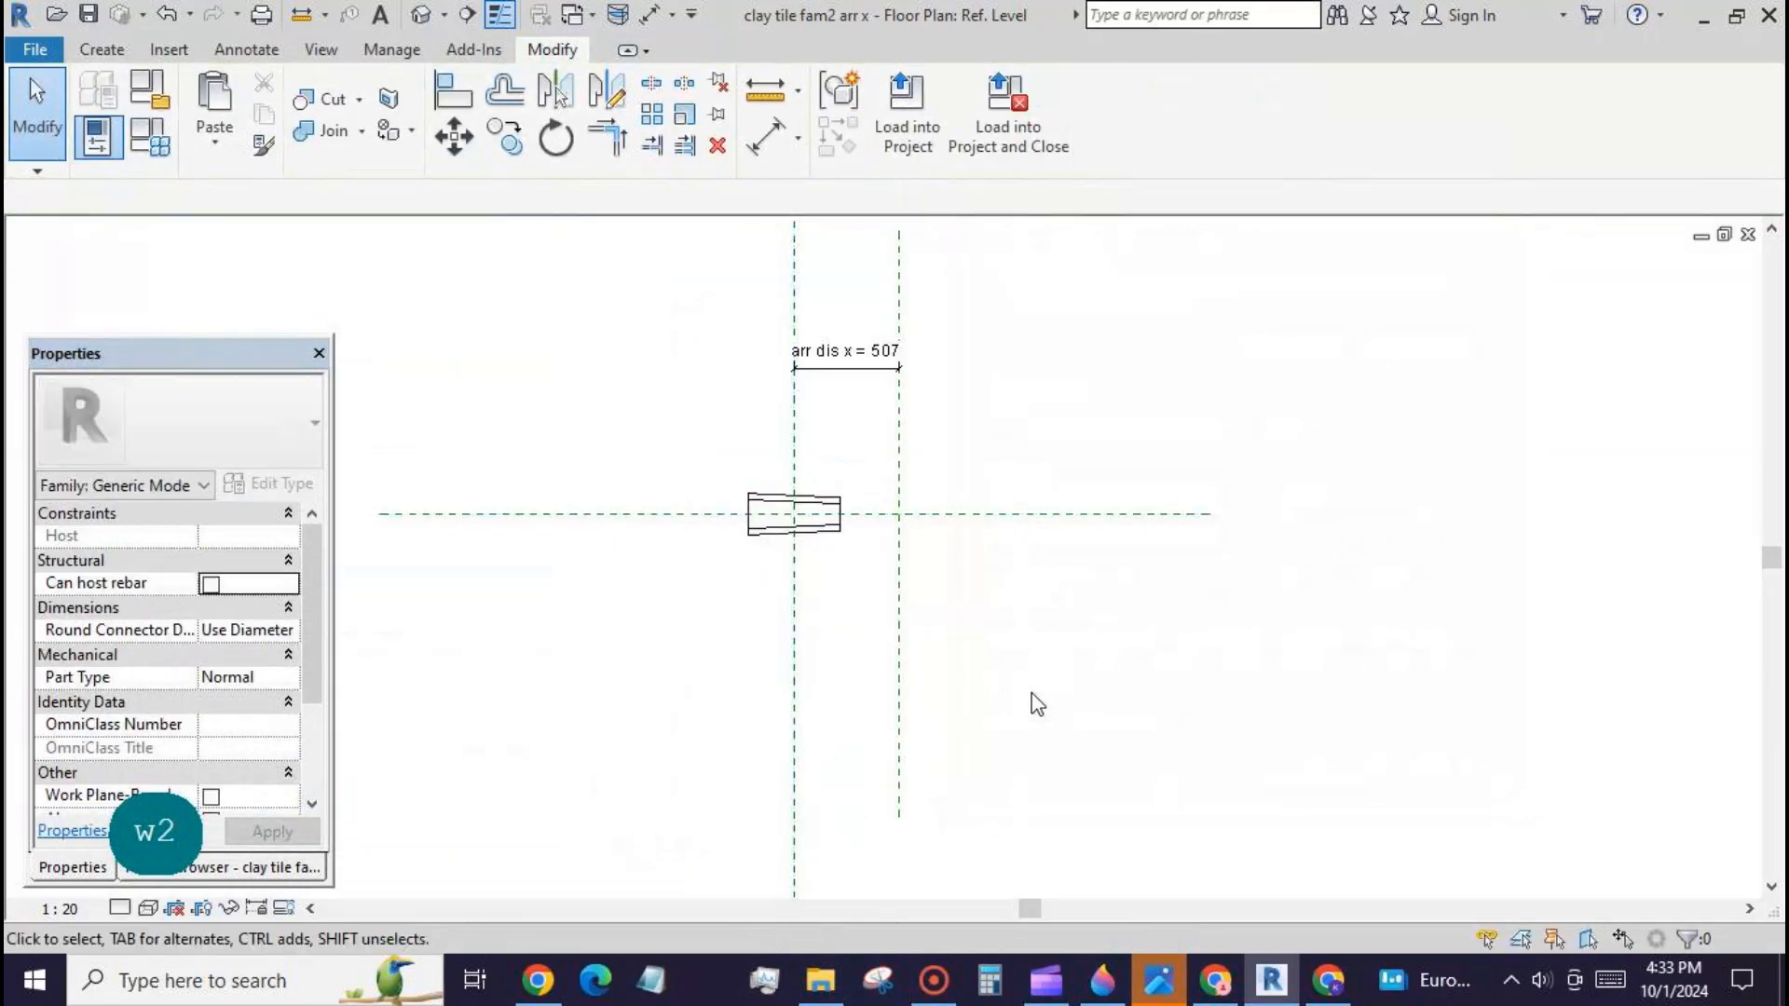
Step: Create a linear, grouped array of 2 tiles with Constrain off, placing the second about 1120 mm away, diagonally above the horizontal reference plane
{"action": "scroll", "coordinate": [1116, 599], "scroll_direction": "down", "scroll_amount": 1}
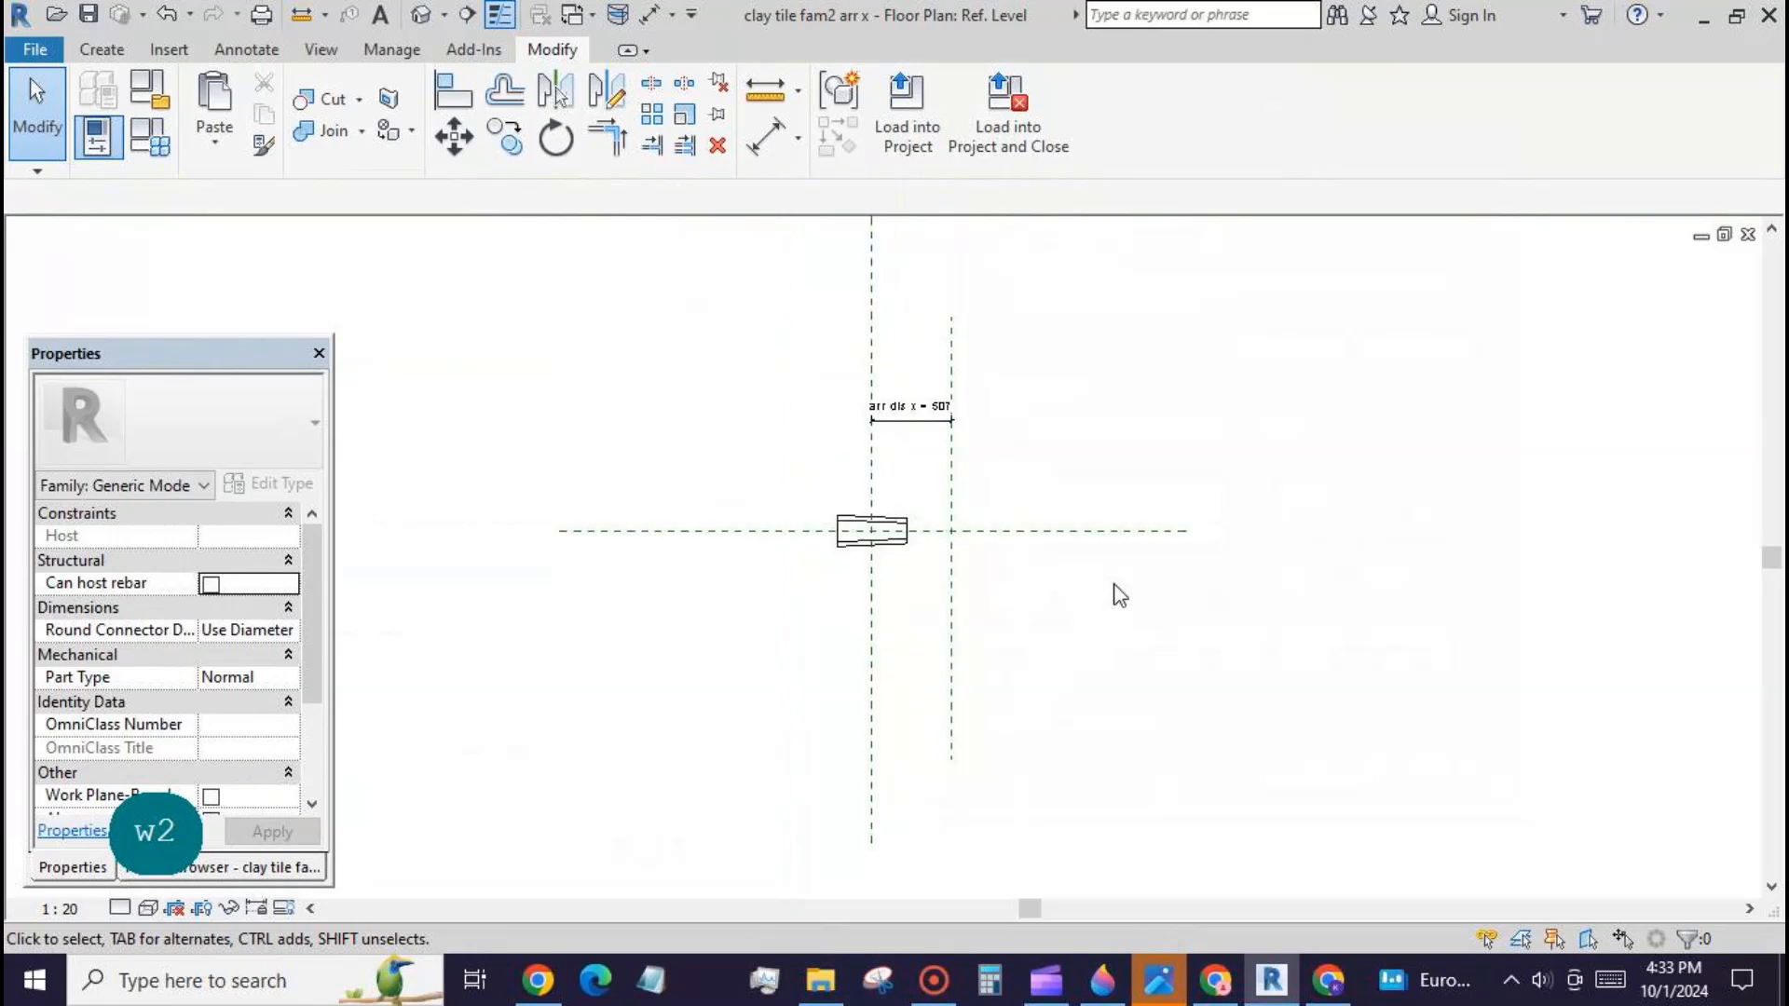
{"action": "left_click", "coordinate": [900, 546]}
{"action": "left_click", "coordinate": [652, 113]}
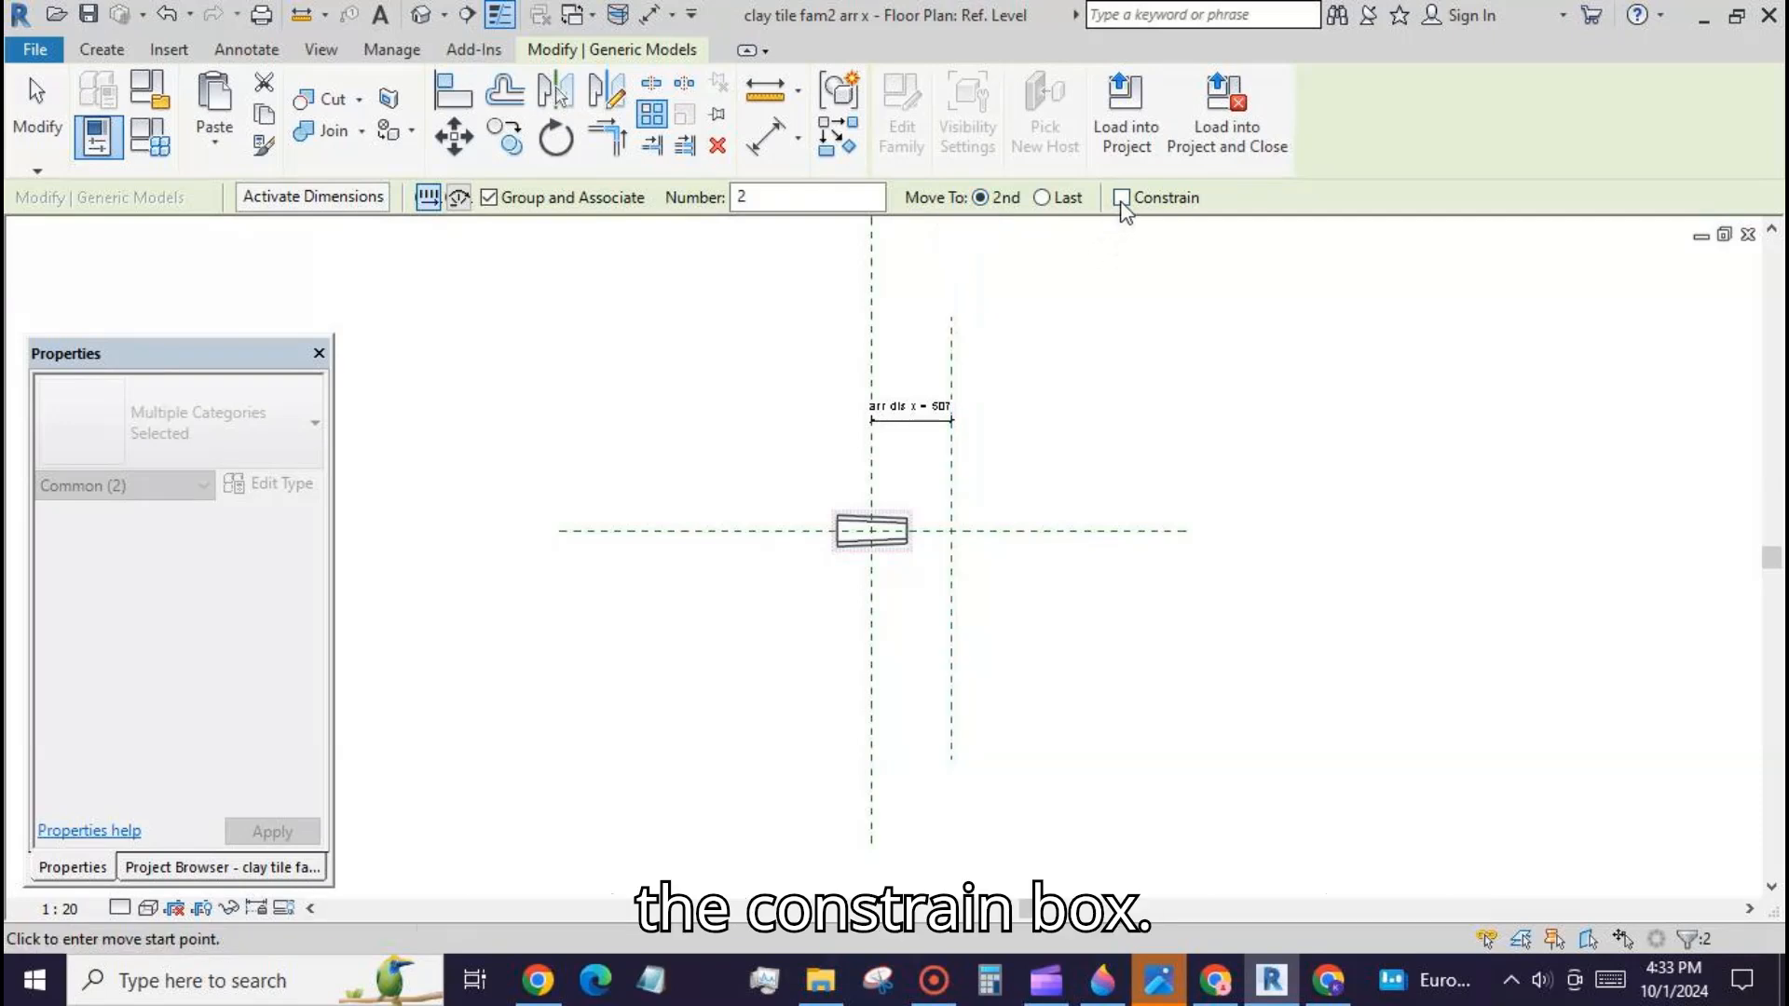
{"action": "left_click", "coordinate": [881, 538]}
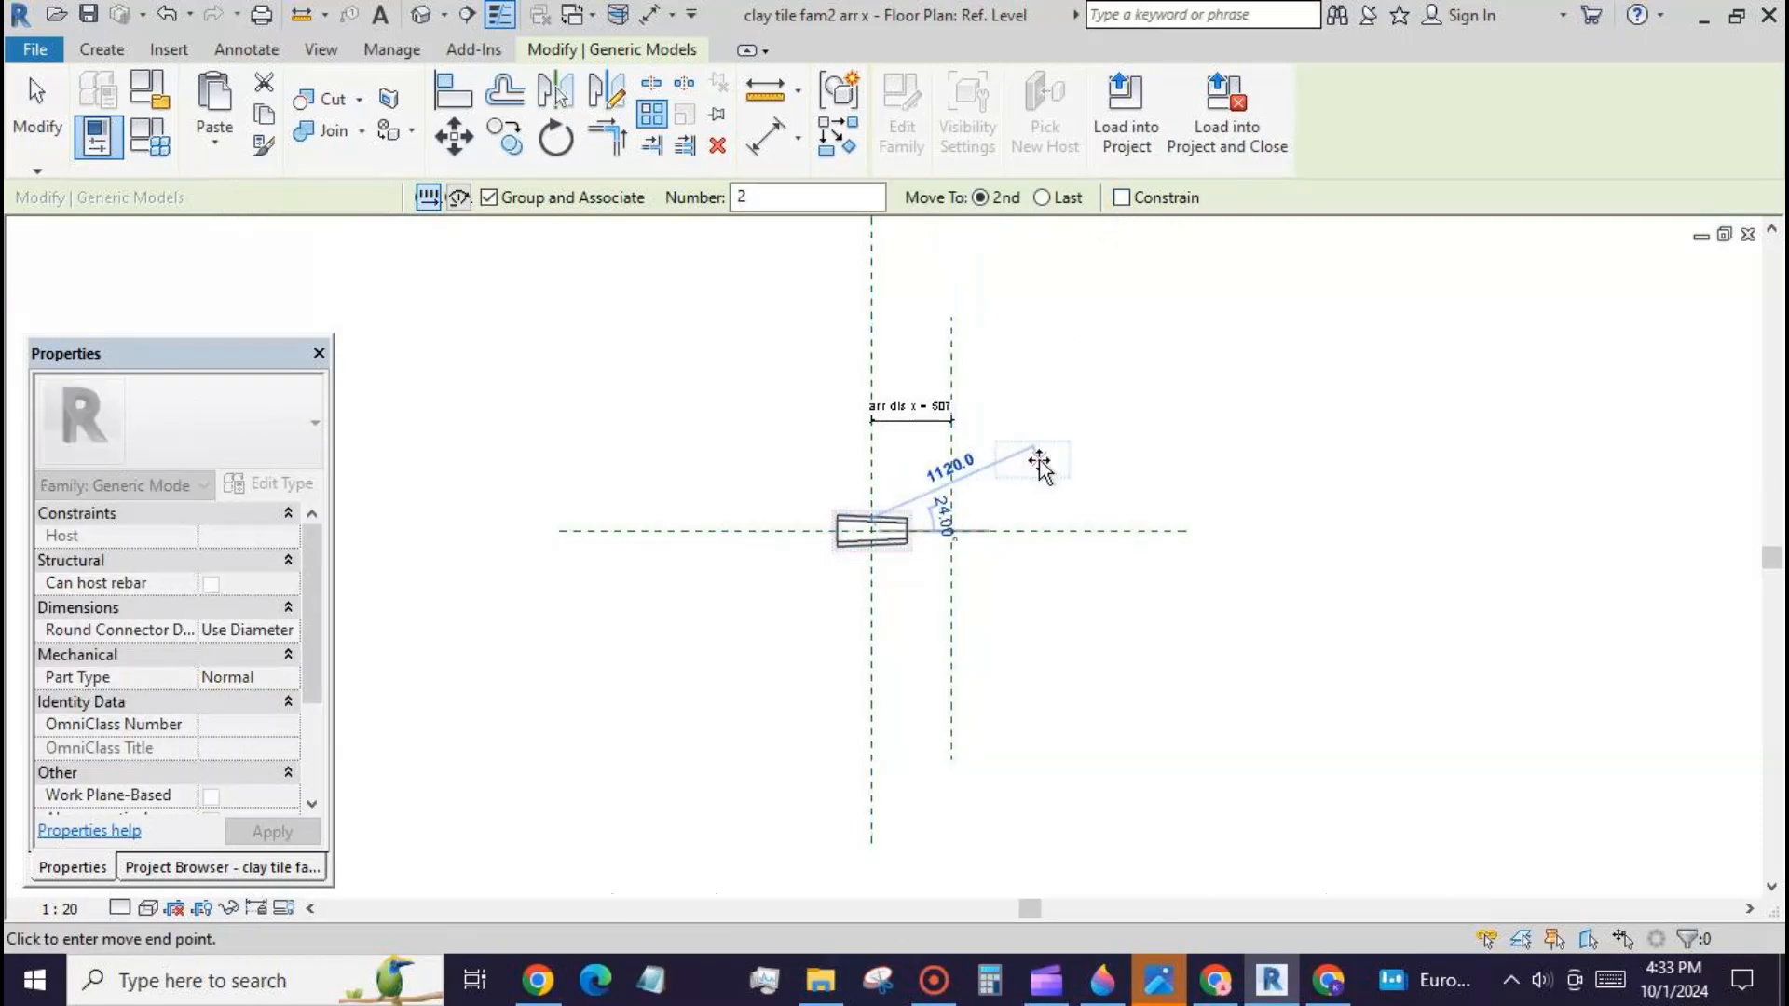
{"action": "left_click", "coordinate": [1051, 477]}
{"action": "key", "text": "Return"}
{"action": "key", "text": "Escape"}
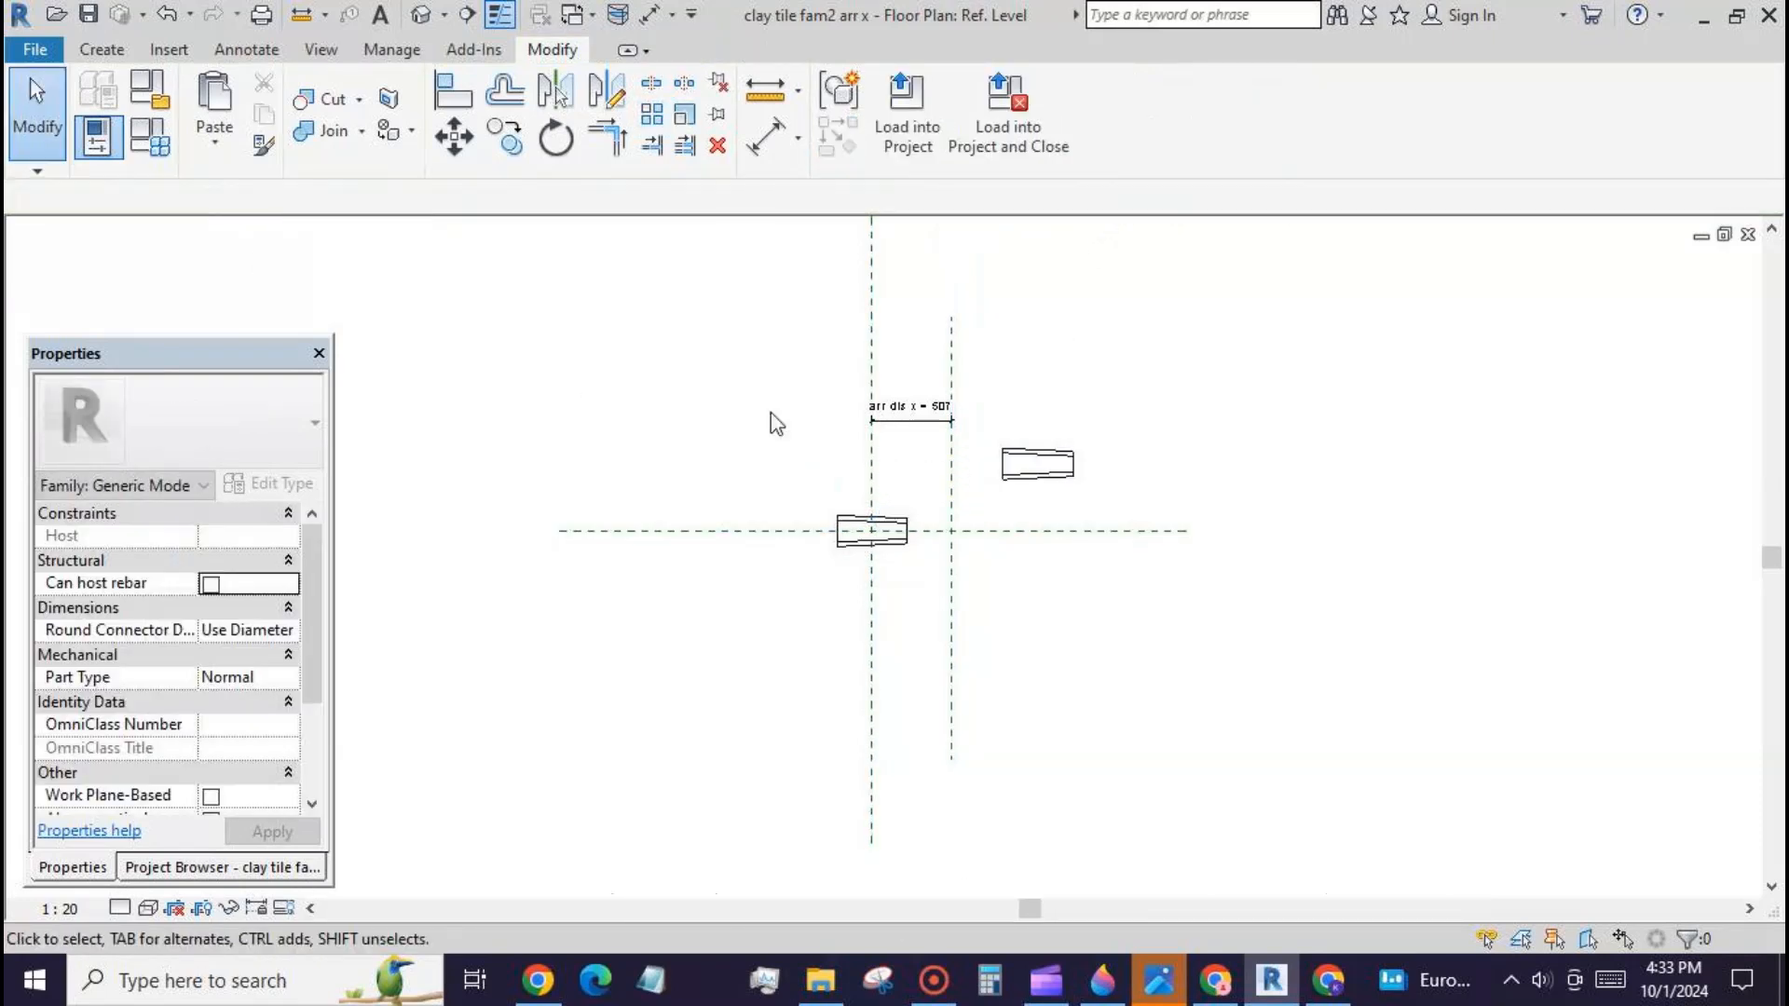
Step: Align the second tile's centre with the horizontal reference plane and the offset vertical plane at arr dis x, and lock the alignment
{"action": "left_click", "coordinate": [450, 93]}
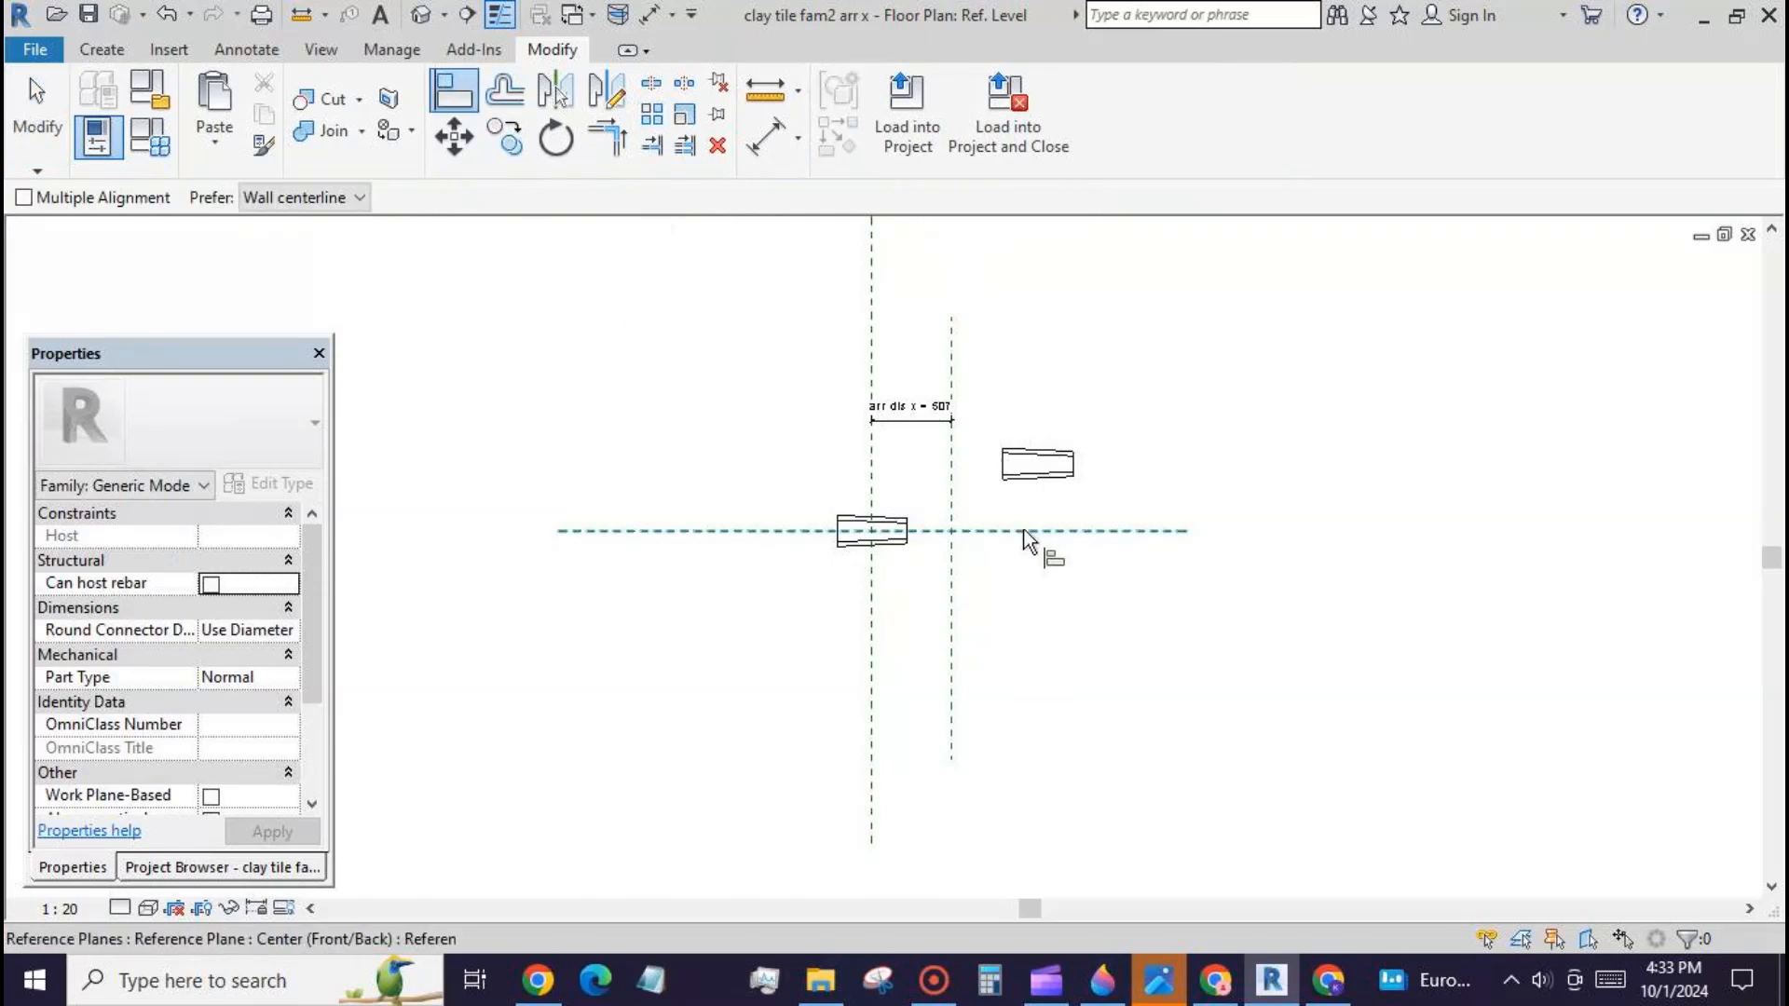
{"action": "left_click", "coordinate": [1025, 532]}
{"action": "left_click", "coordinate": [1038, 473]}
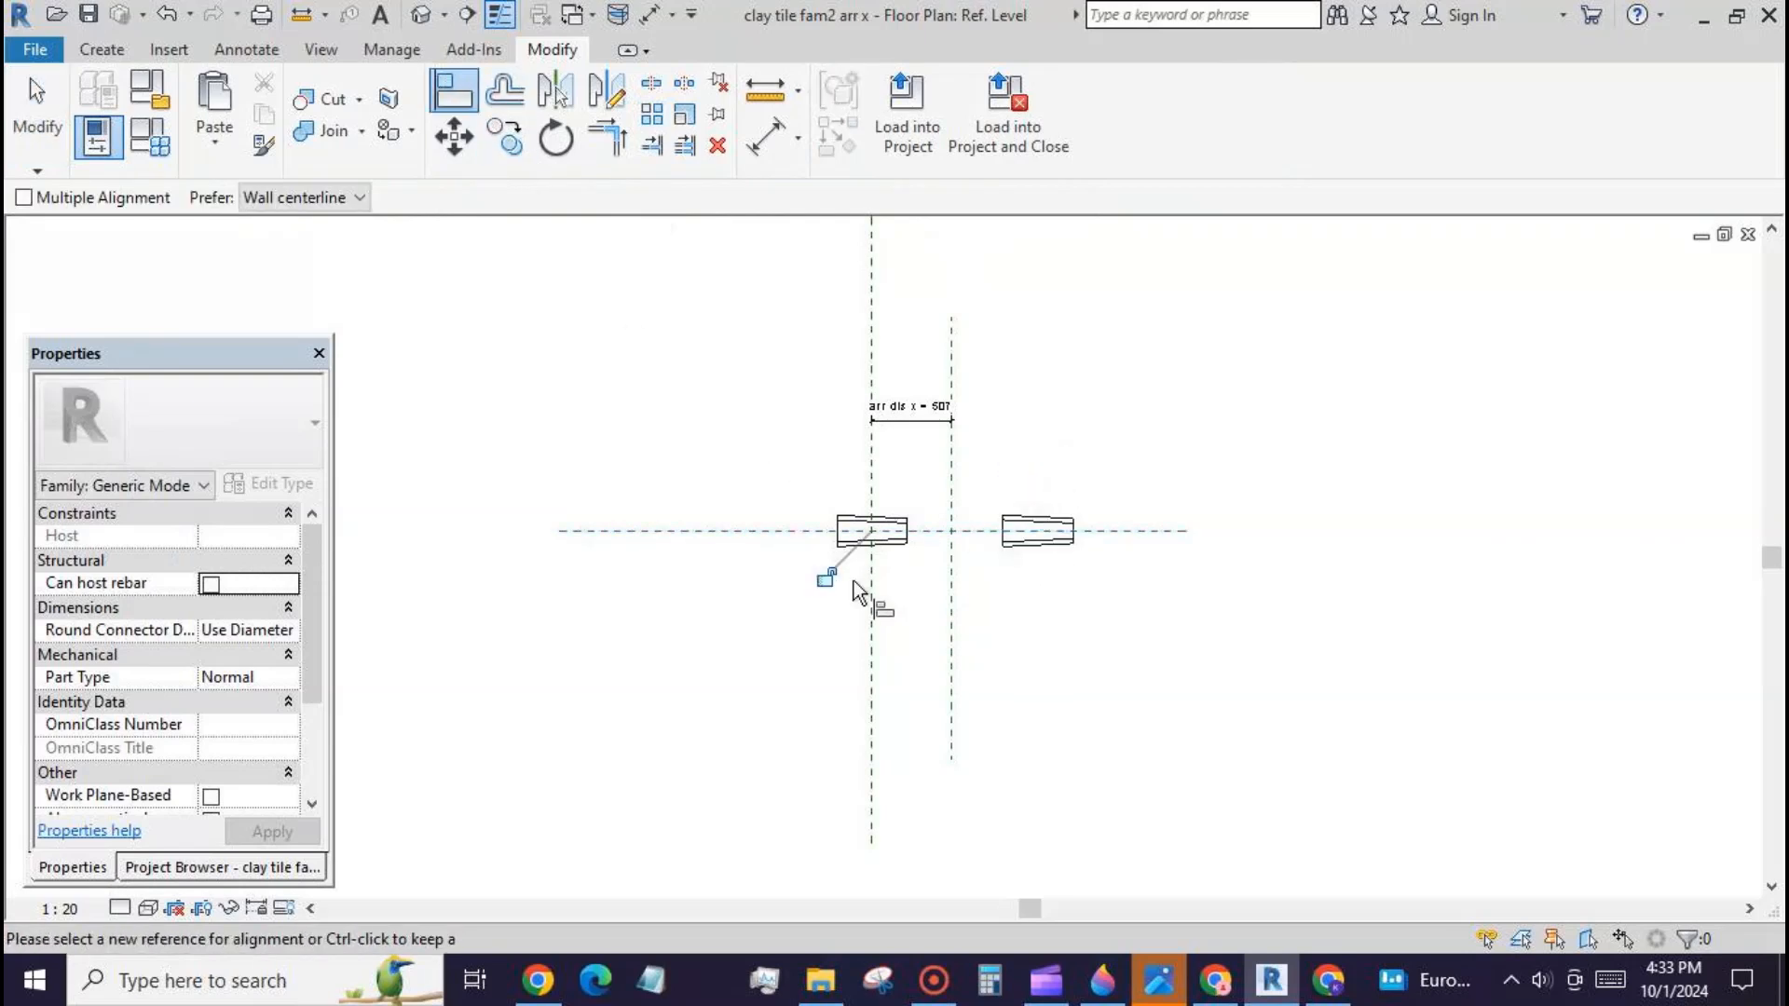
{"action": "left_click", "coordinate": [952, 502]}
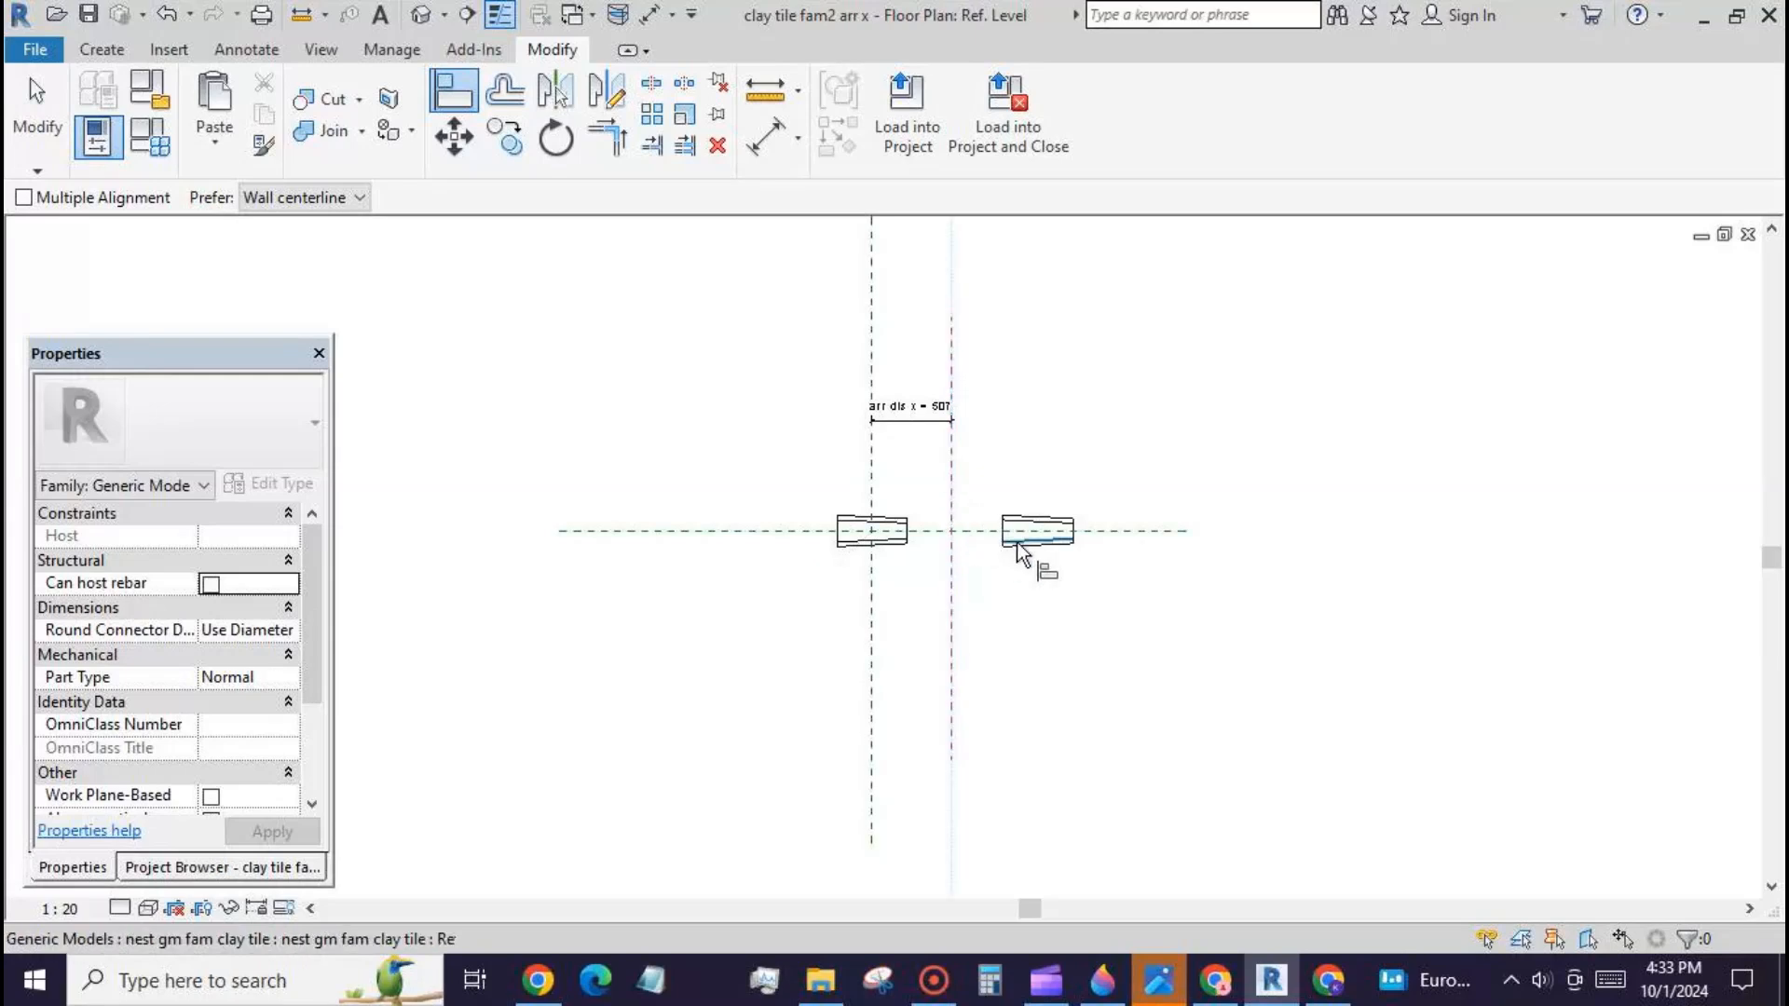
{"action": "left_click", "coordinate": [1038, 532]}
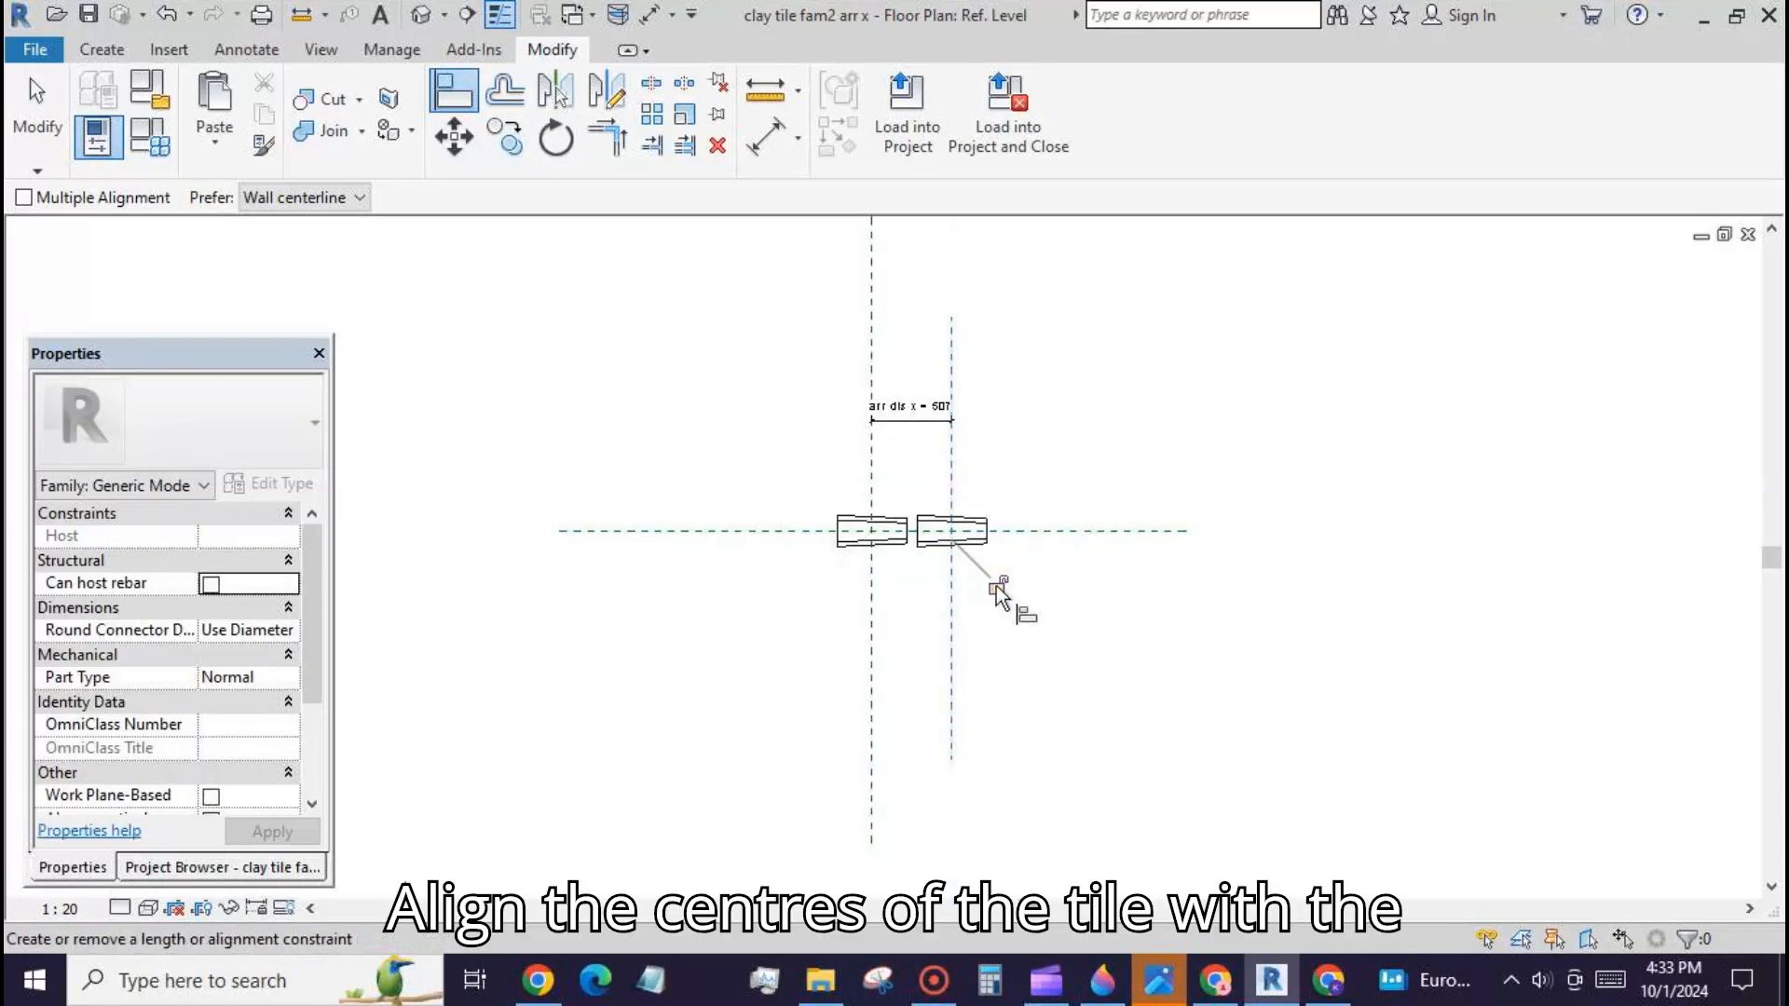
{"action": "left_click", "coordinate": [51, 145]}
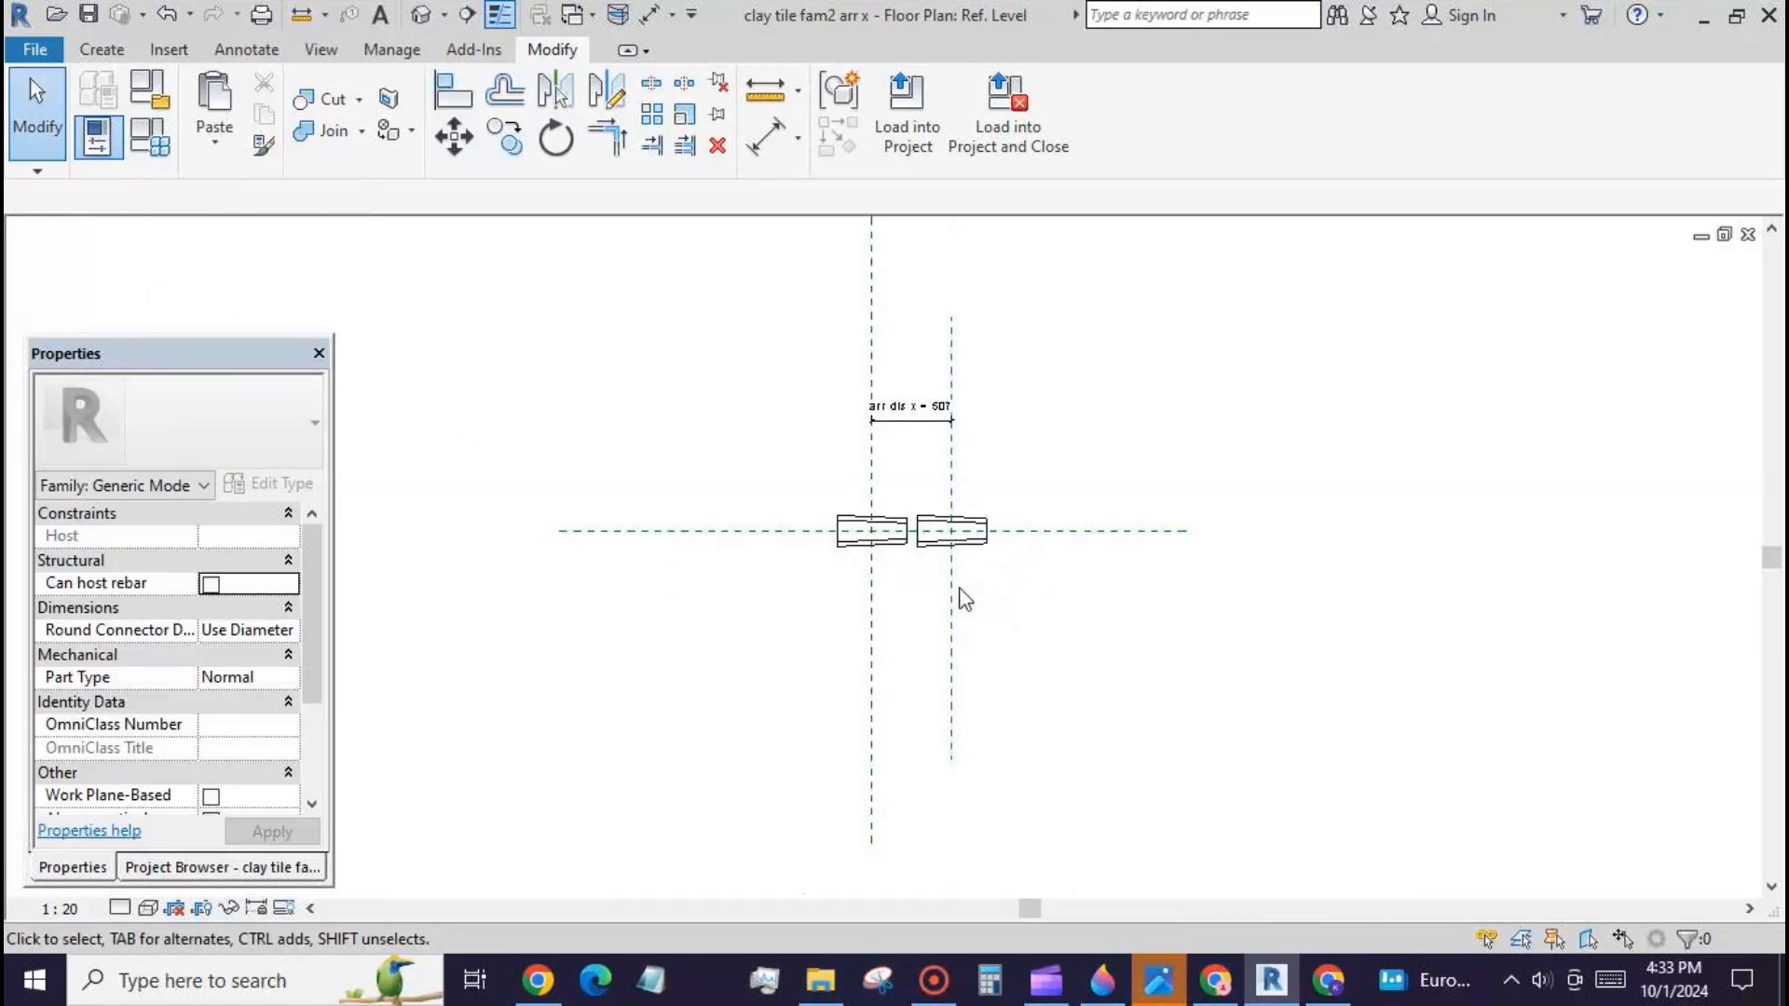
Step: Label the tile array's count with a new family type parameter named arr num x
{"action": "left_click", "coordinate": [952, 550]}
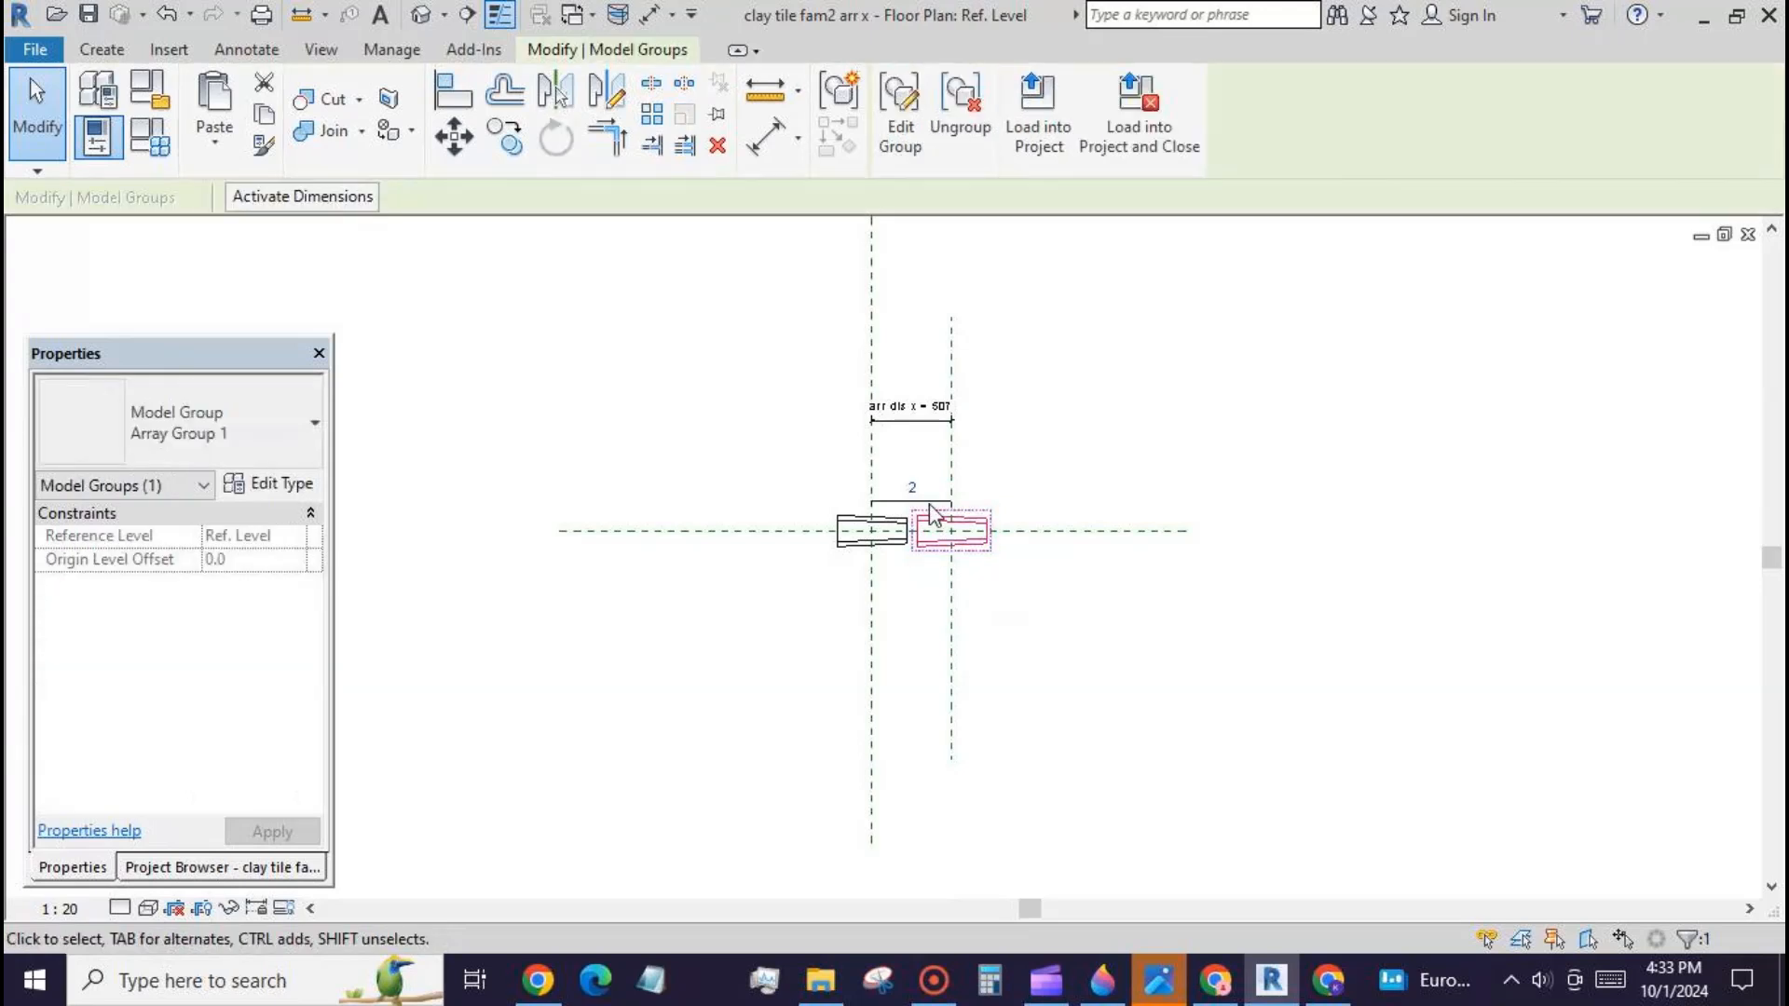
{"action": "left_click", "coordinate": [927, 505]}
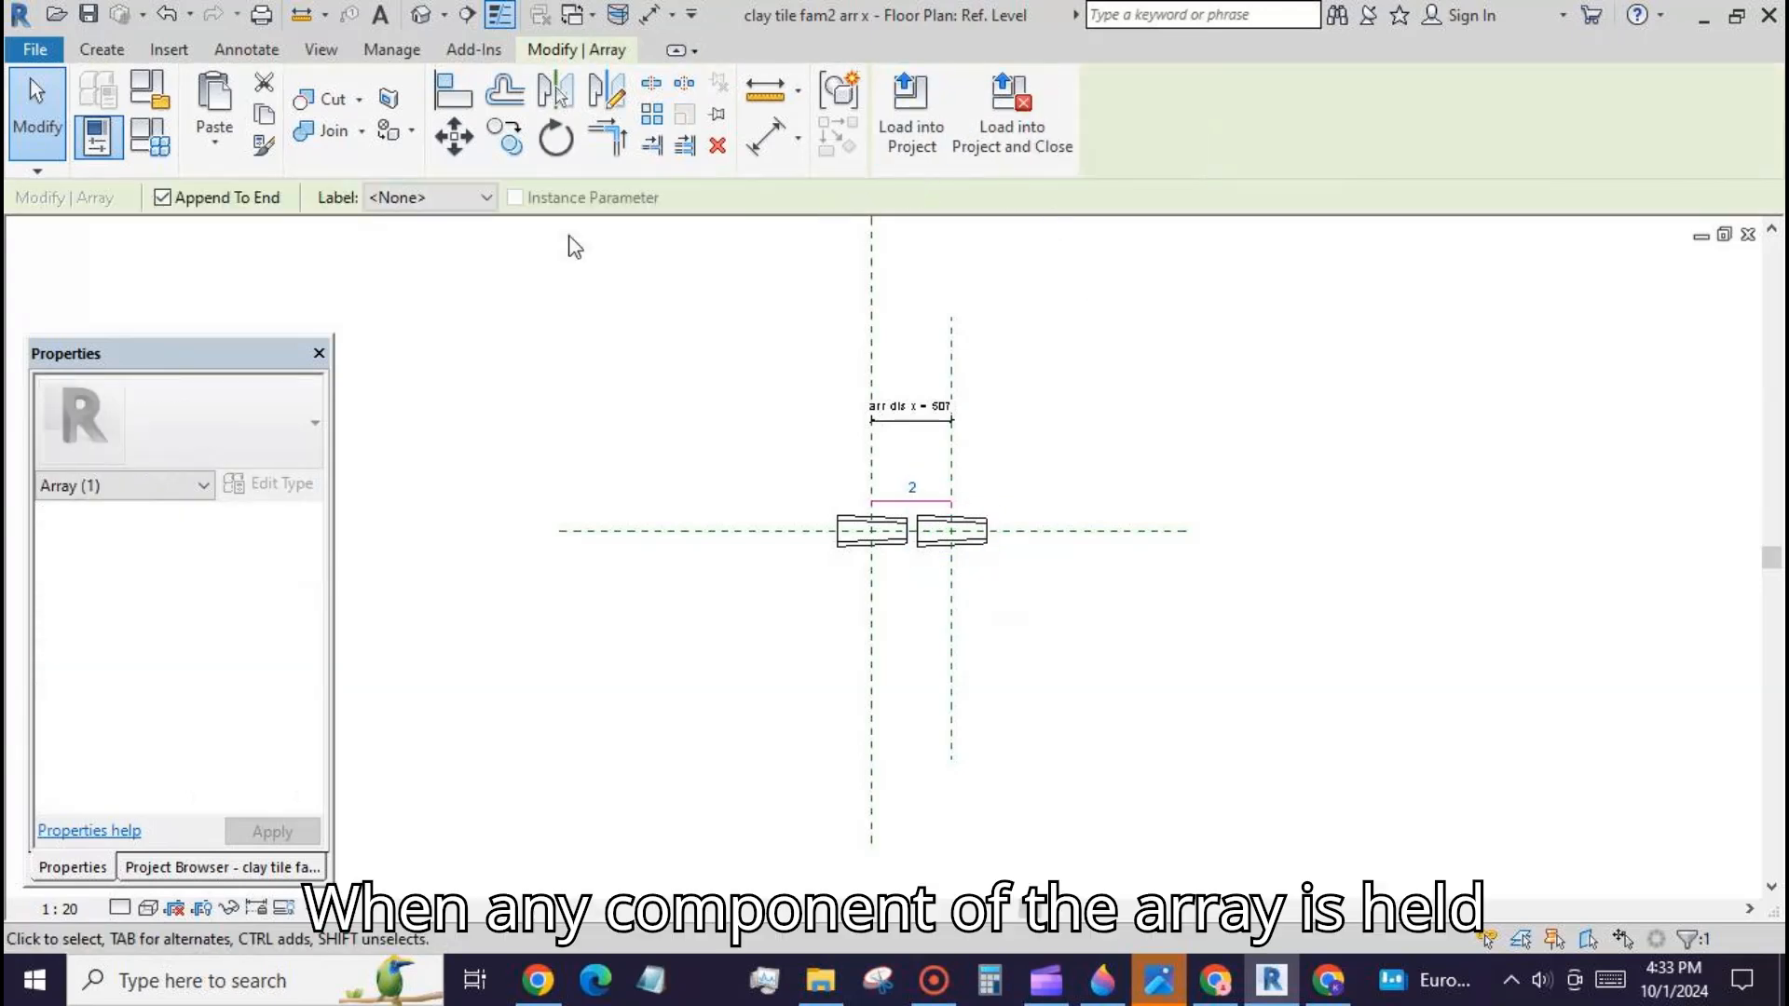
{"action": "left_click", "coordinate": [486, 199]}
{"action": "left_click", "coordinate": [488, 242]}
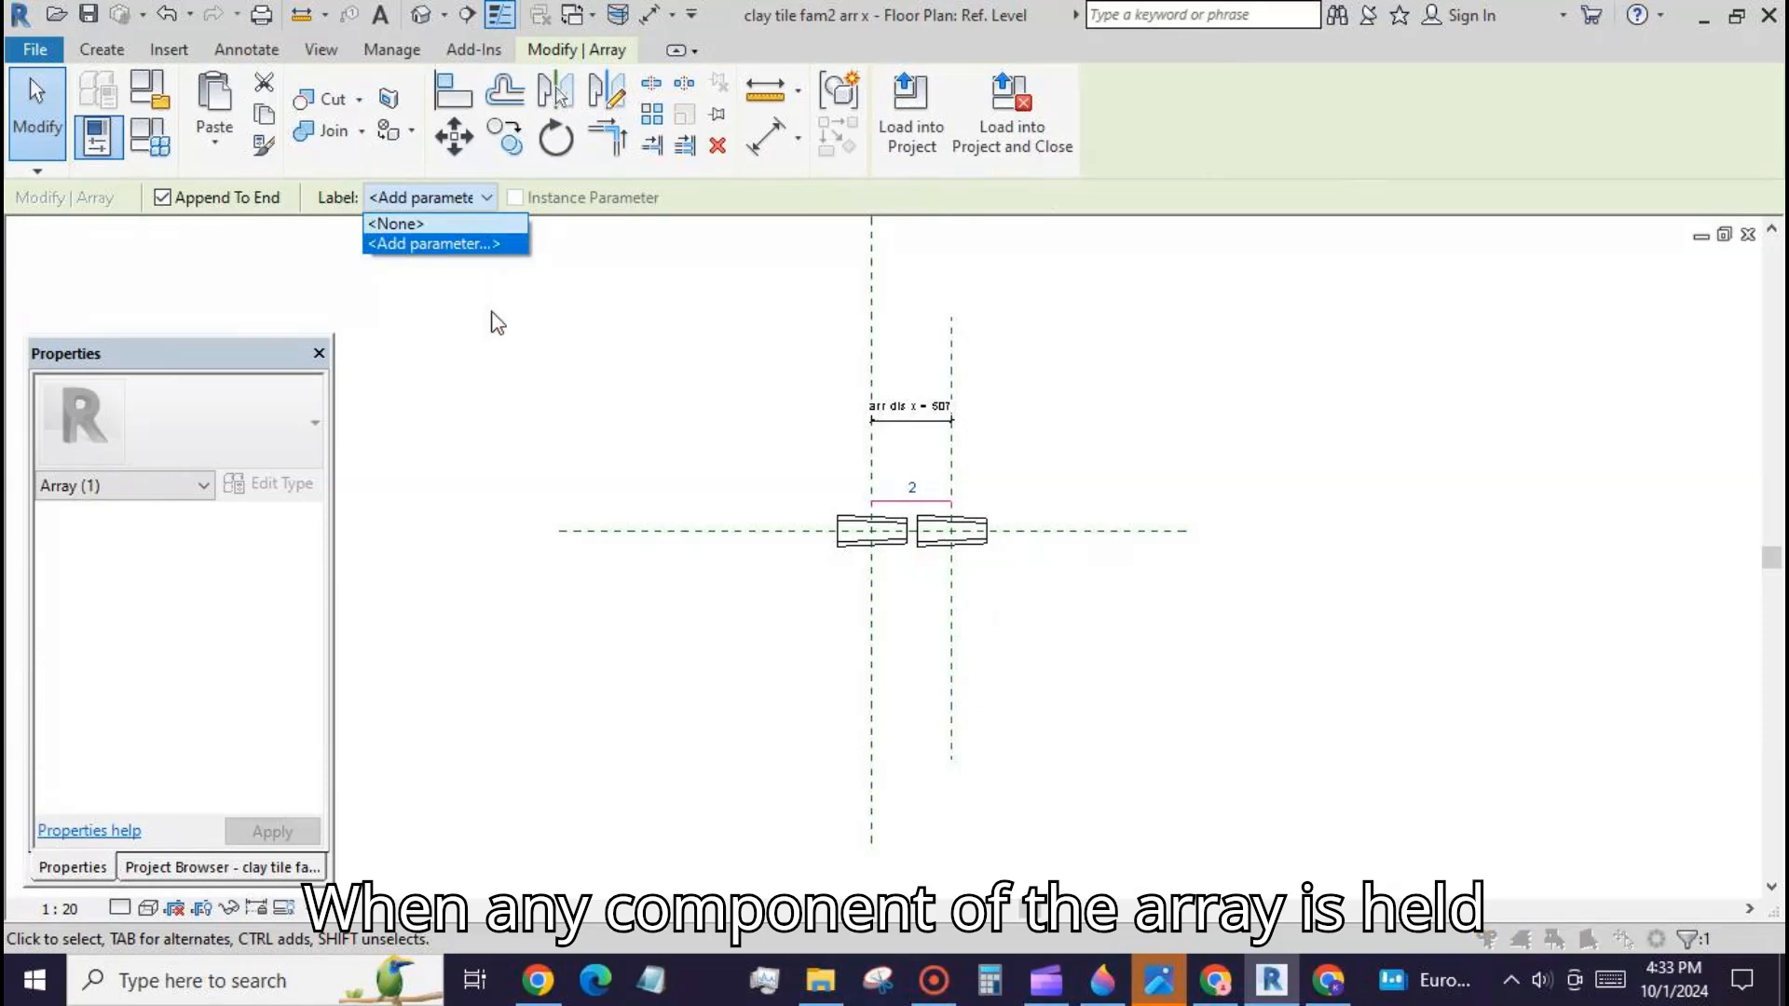
{"action": "type", "text": "arr"}
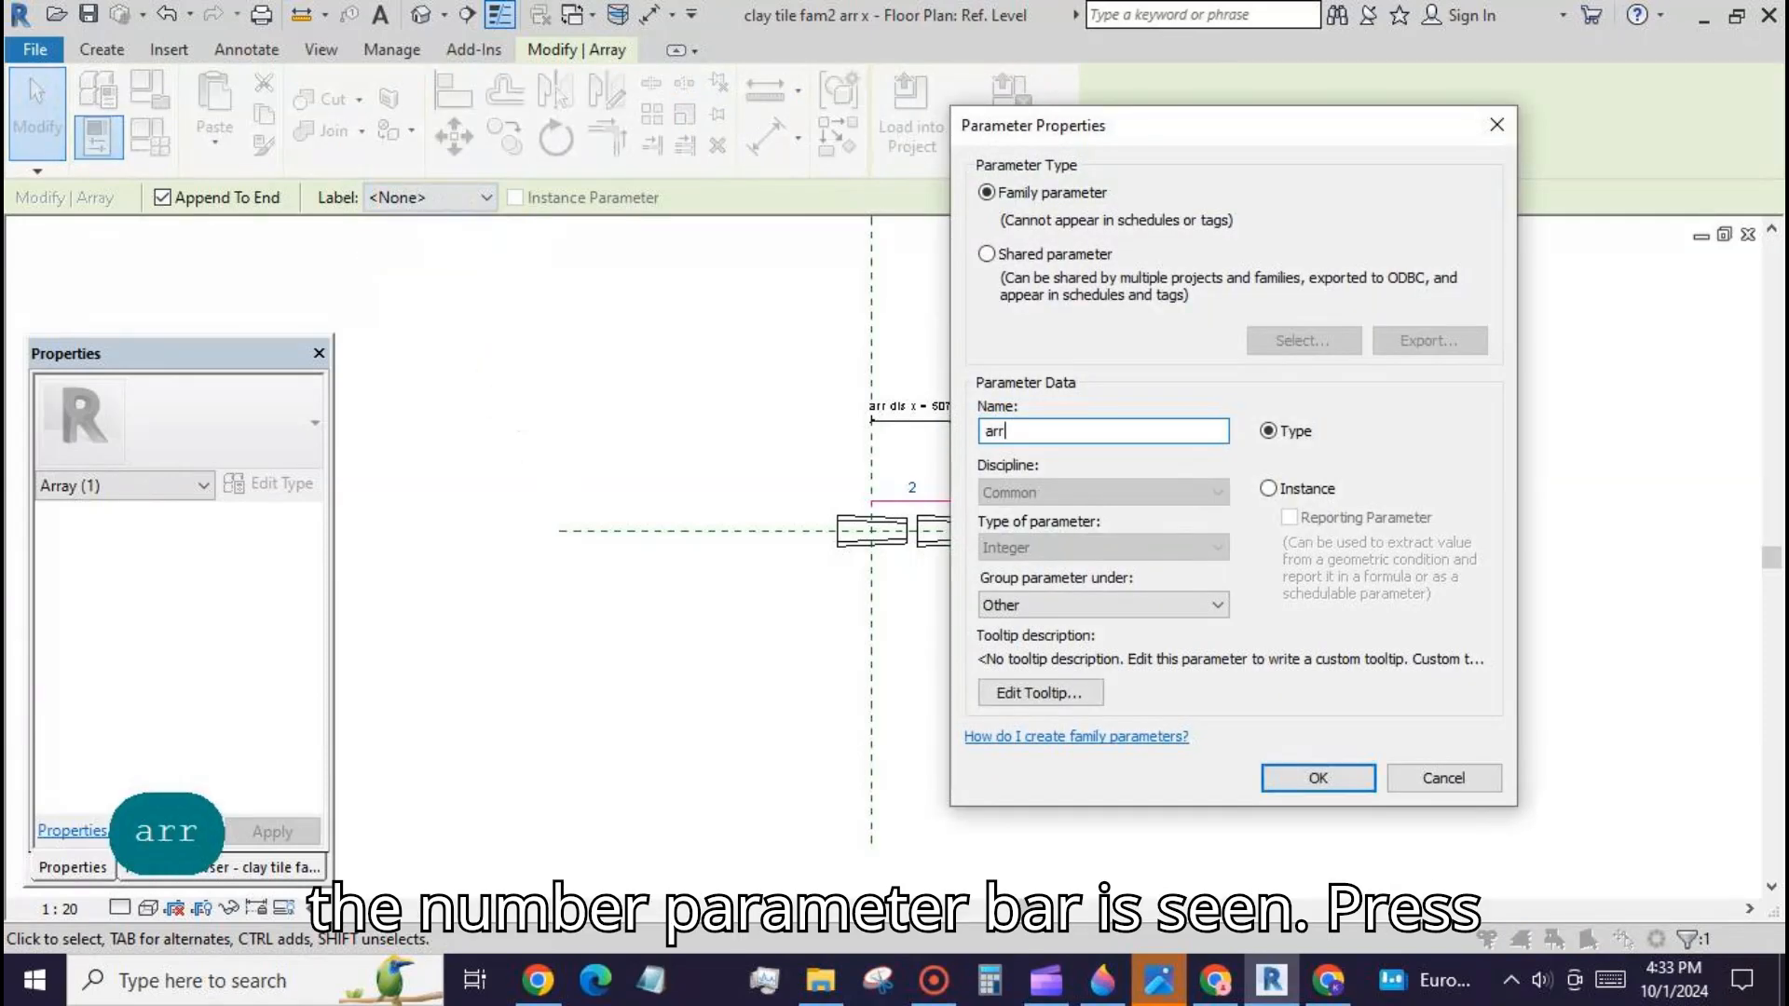
{"action": "type", "text": " num "}
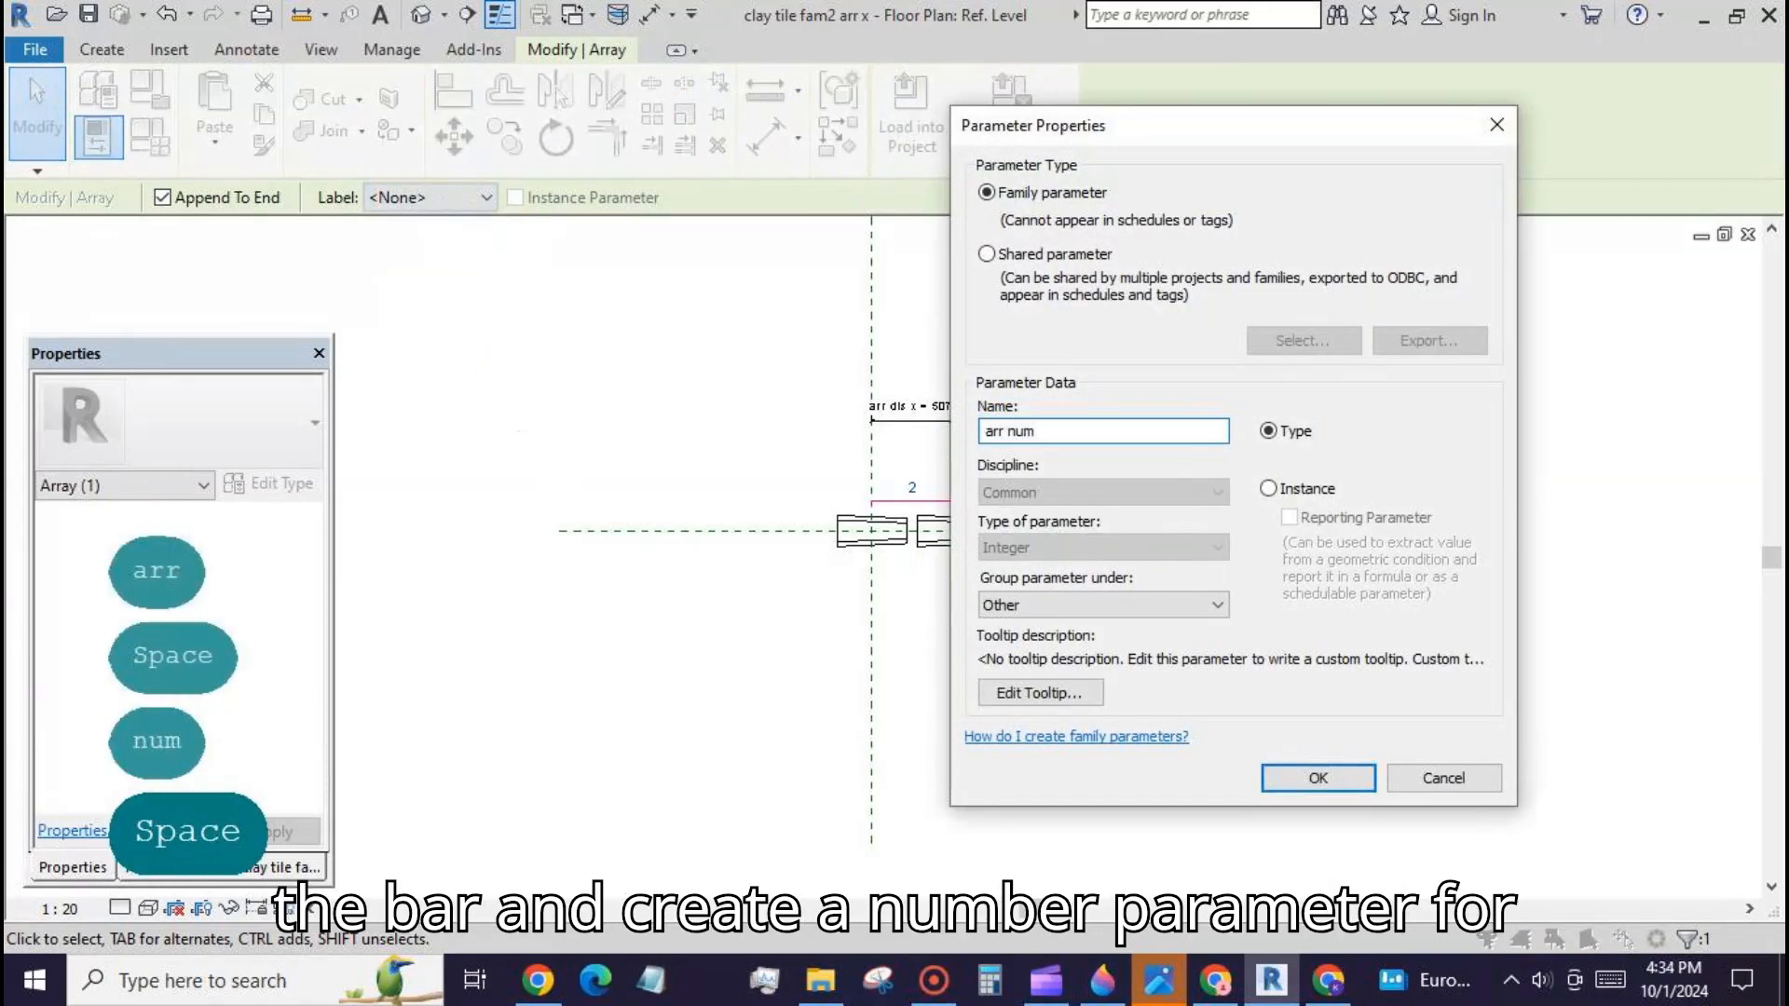
{"action": "type", "text": "x"}
{"action": "left_click", "coordinate": [1316, 776]}
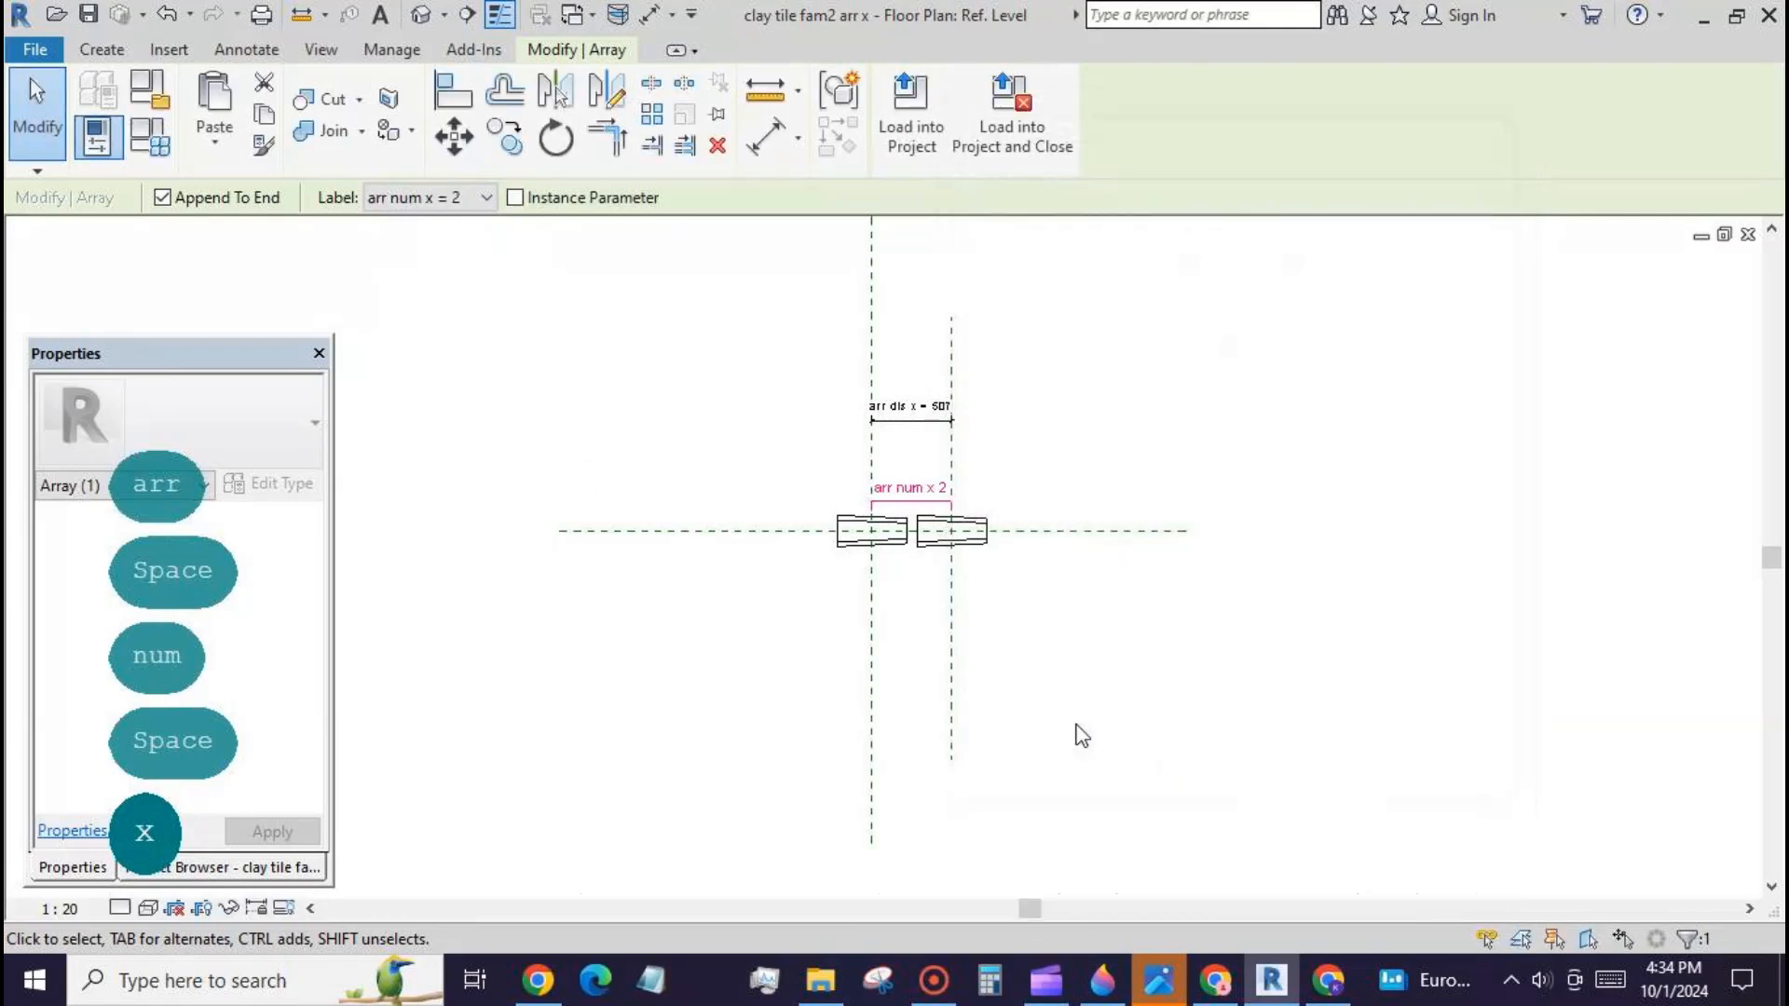
{"action": "left_click", "coordinate": [1072, 722]}
Step: Test the array count in the family types by setting arr num x to 6 and then 3
{"action": "left_click", "coordinate": [151, 138]}
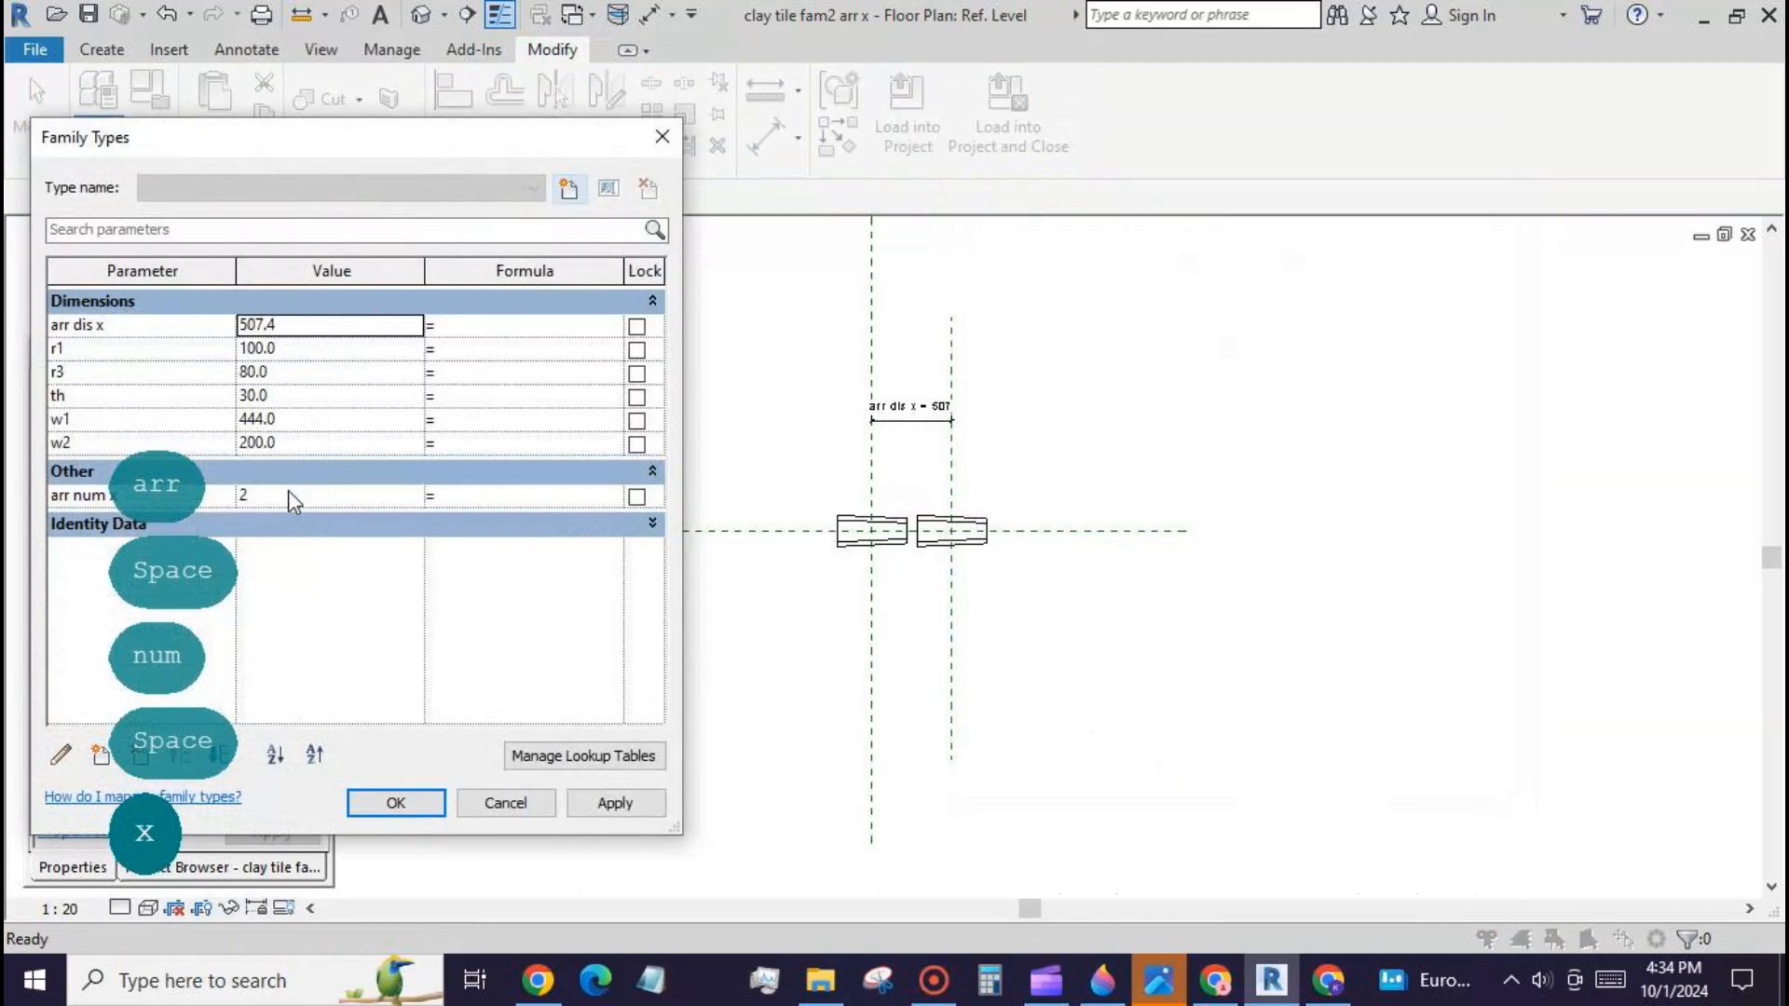
{"action": "type", "text": "6"}
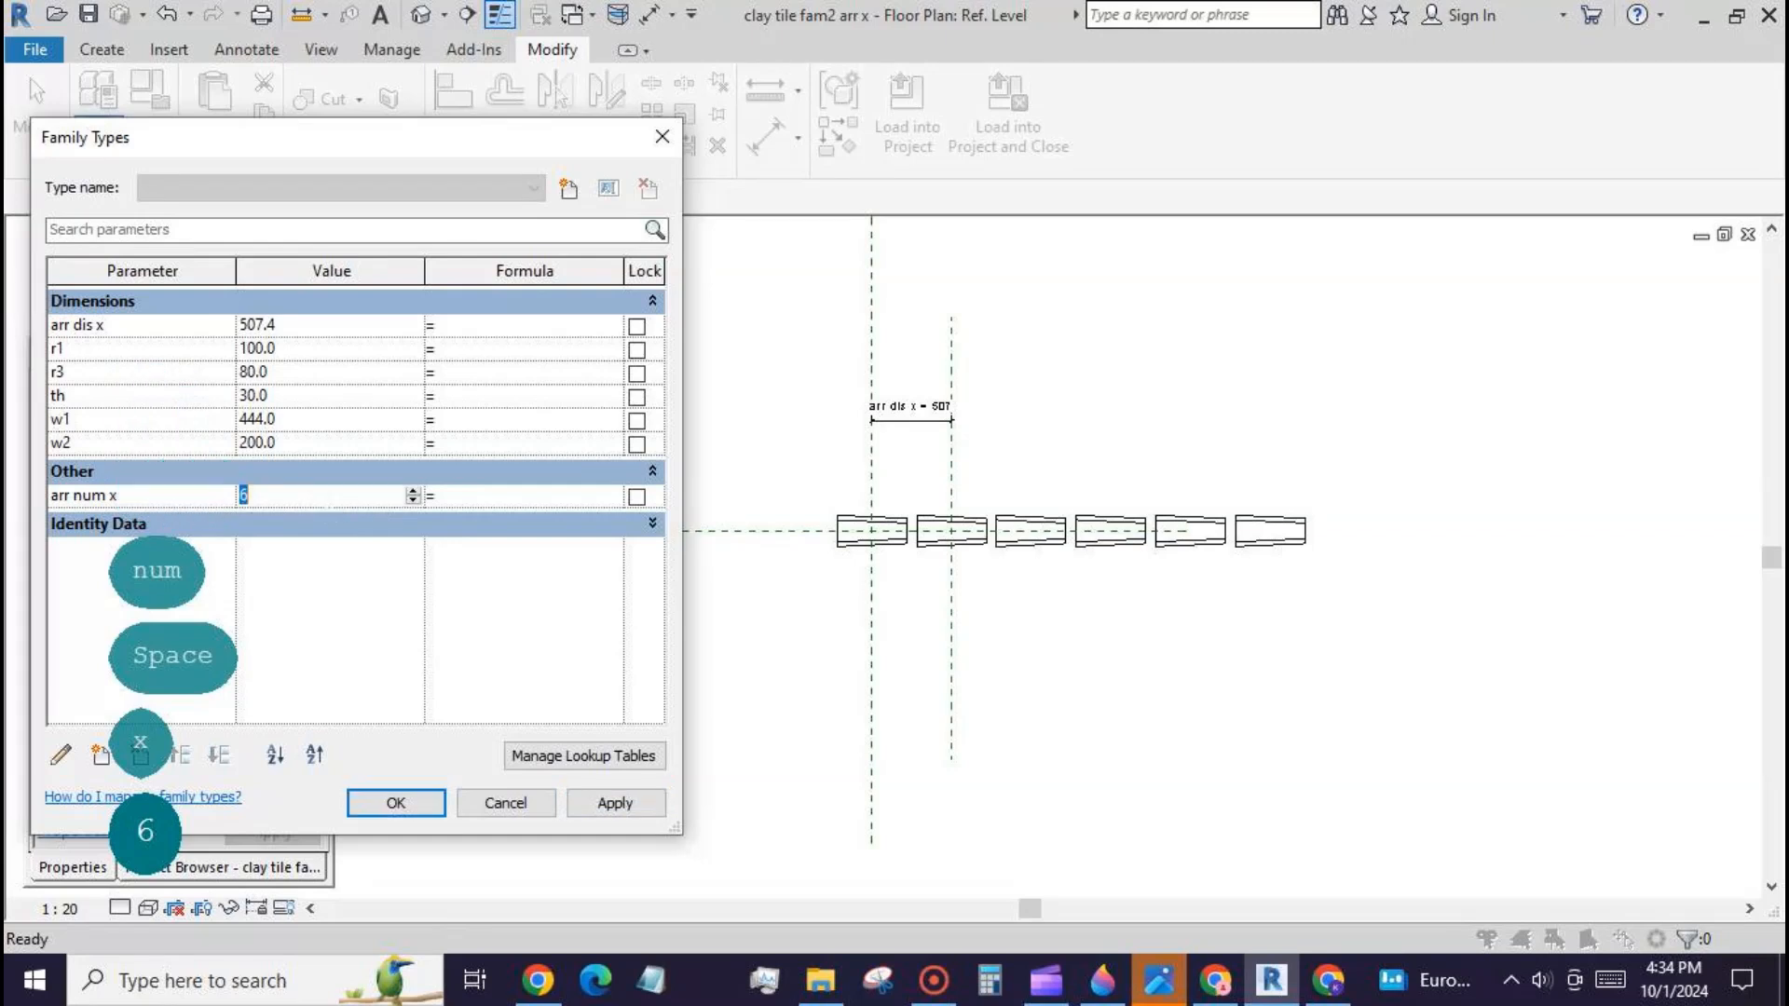
{"action": "type", "text": "3"}
{"action": "left_click", "coordinate": [589, 801]}
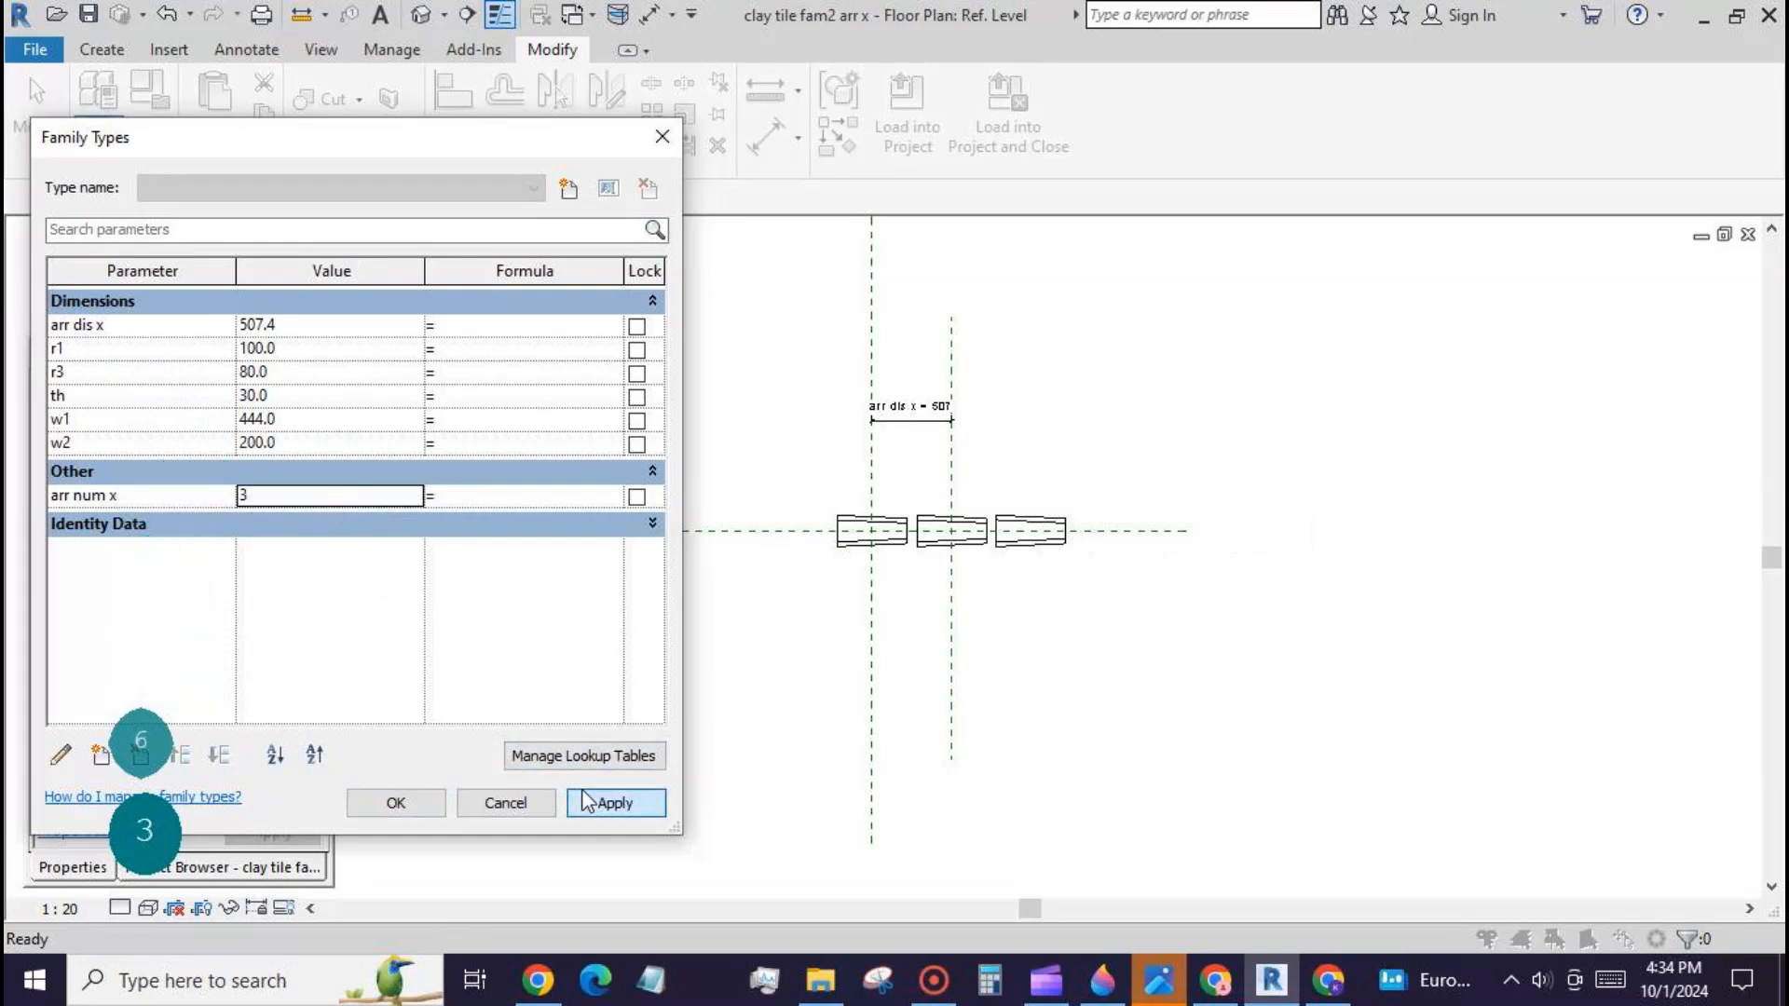
Step: Set w1 to 666 and w2 to 444 in the family types and apply both values
{"action": "left_click", "coordinate": [271, 424]}
{"action": "type", "text": "666"}
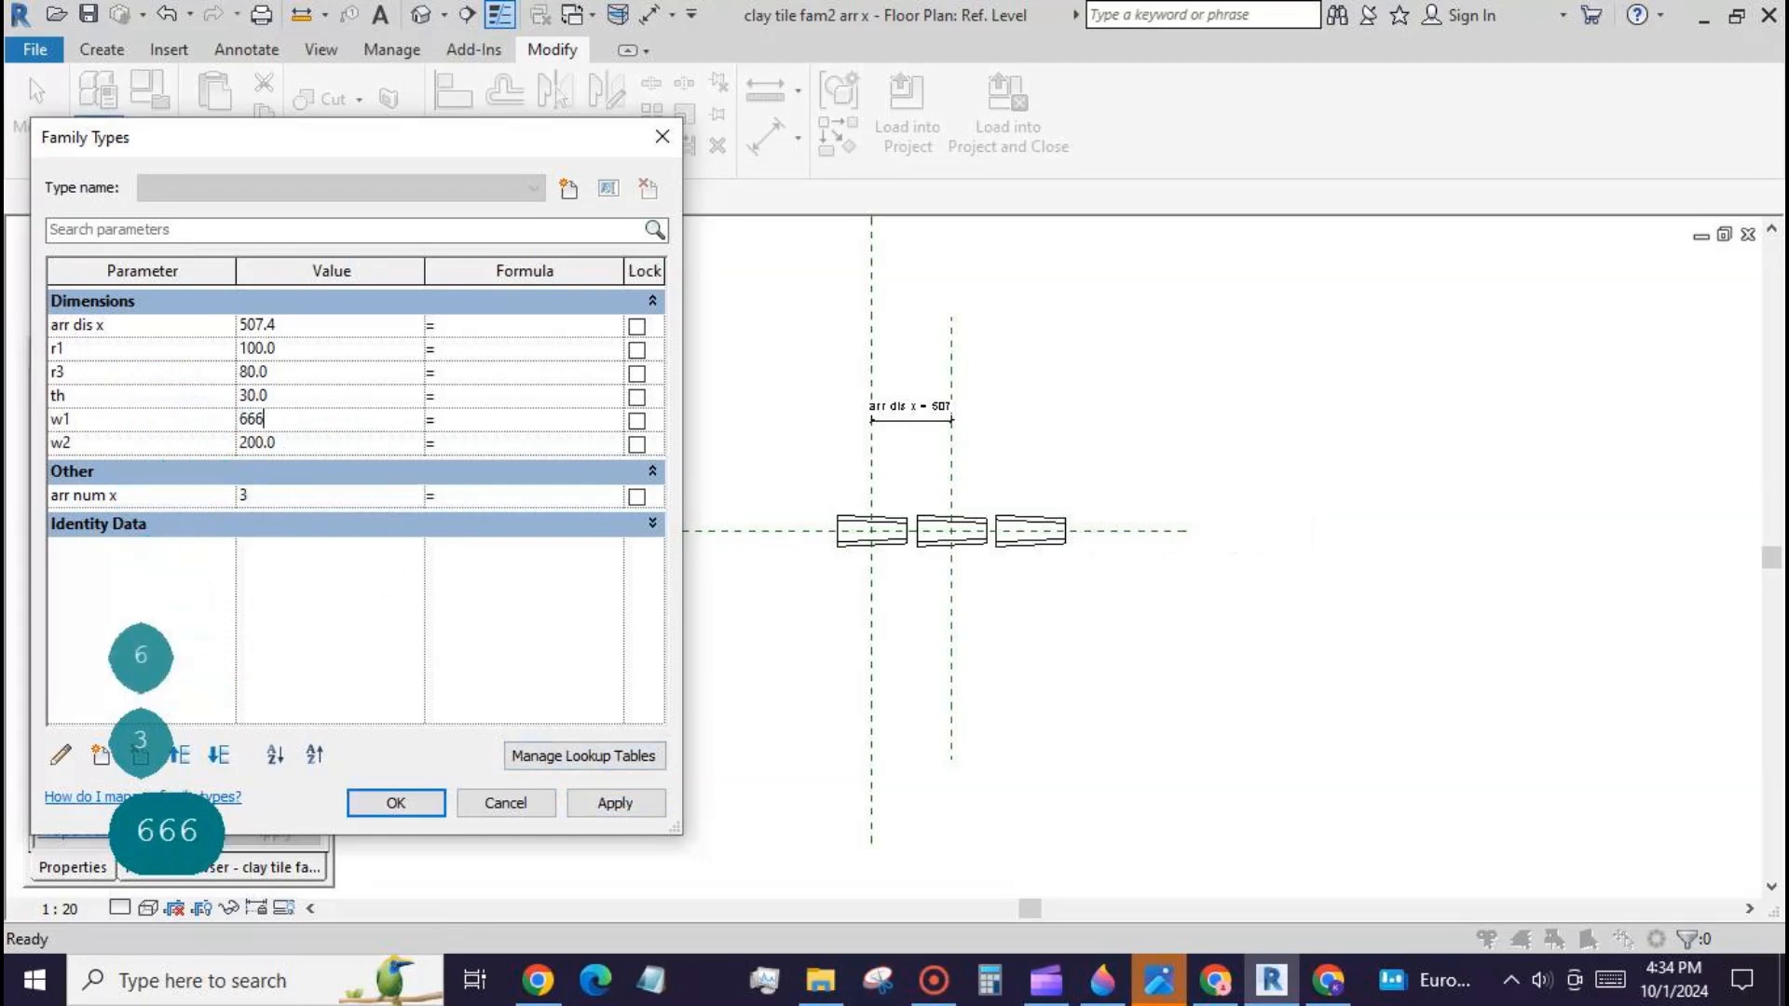
{"action": "left_click", "coordinate": [612, 805]}
{"action": "left_click", "coordinate": [313, 442]}
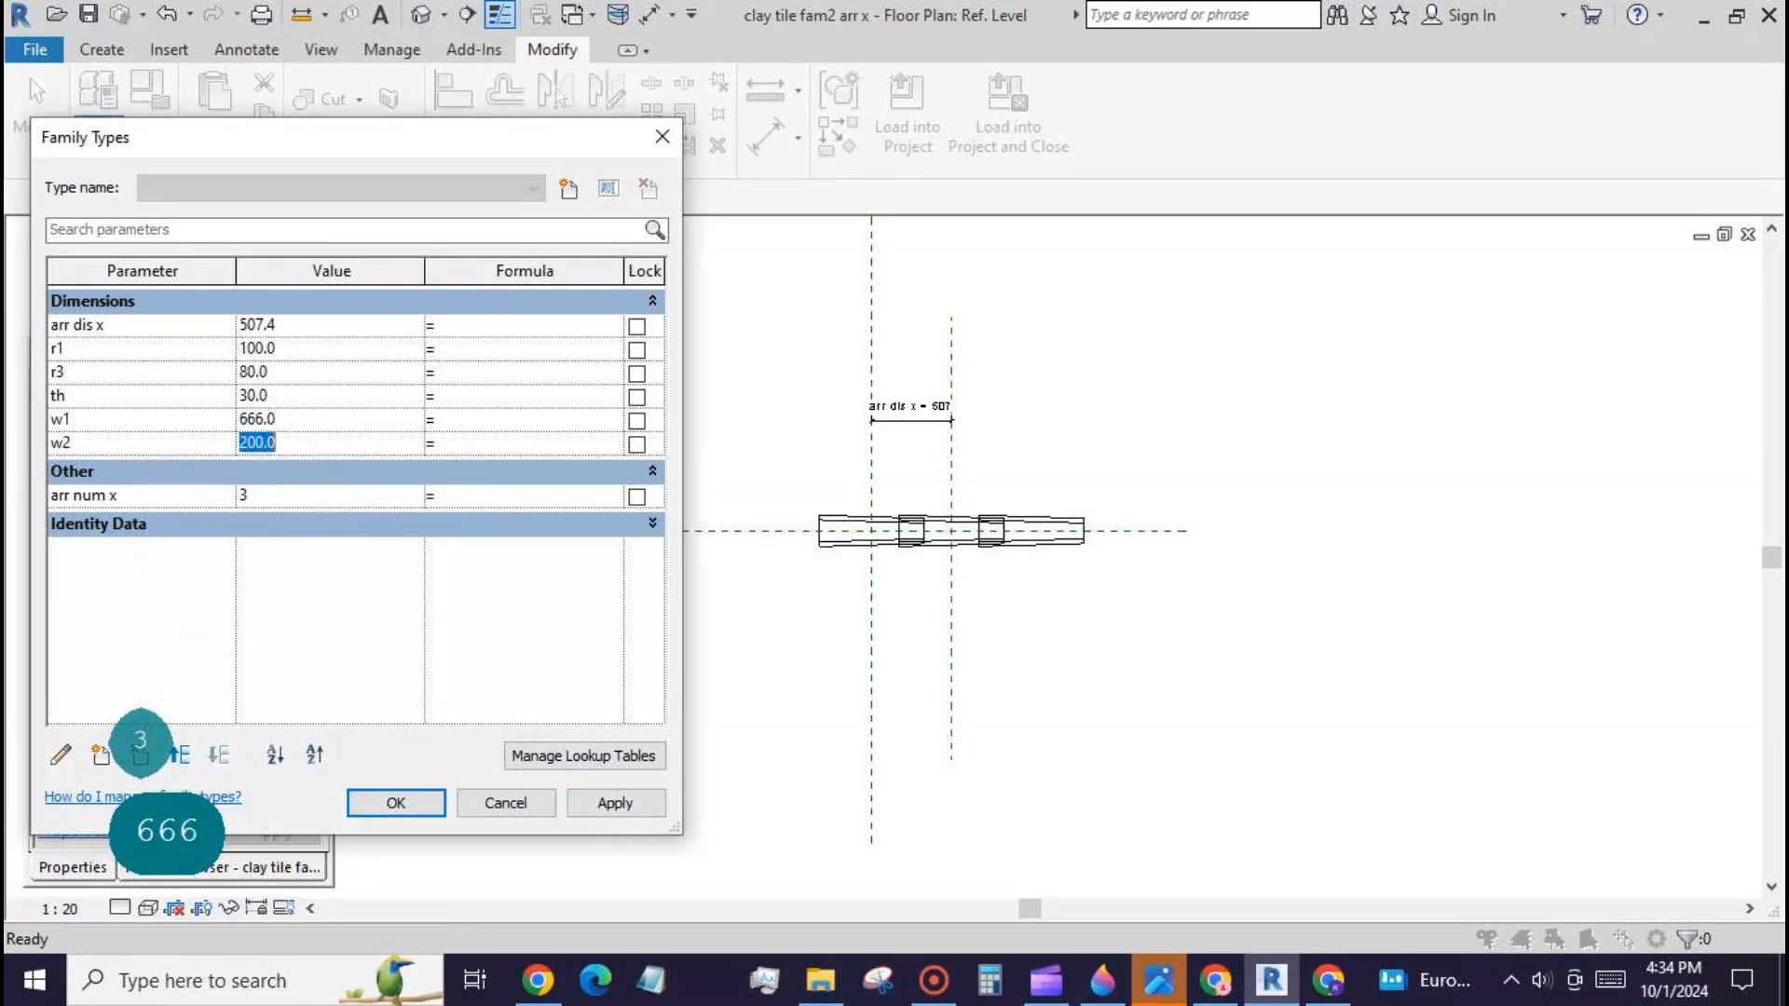
{"action": "type", "text": "444"}
{"action": "left_click", "coordinate": [607, 807]}
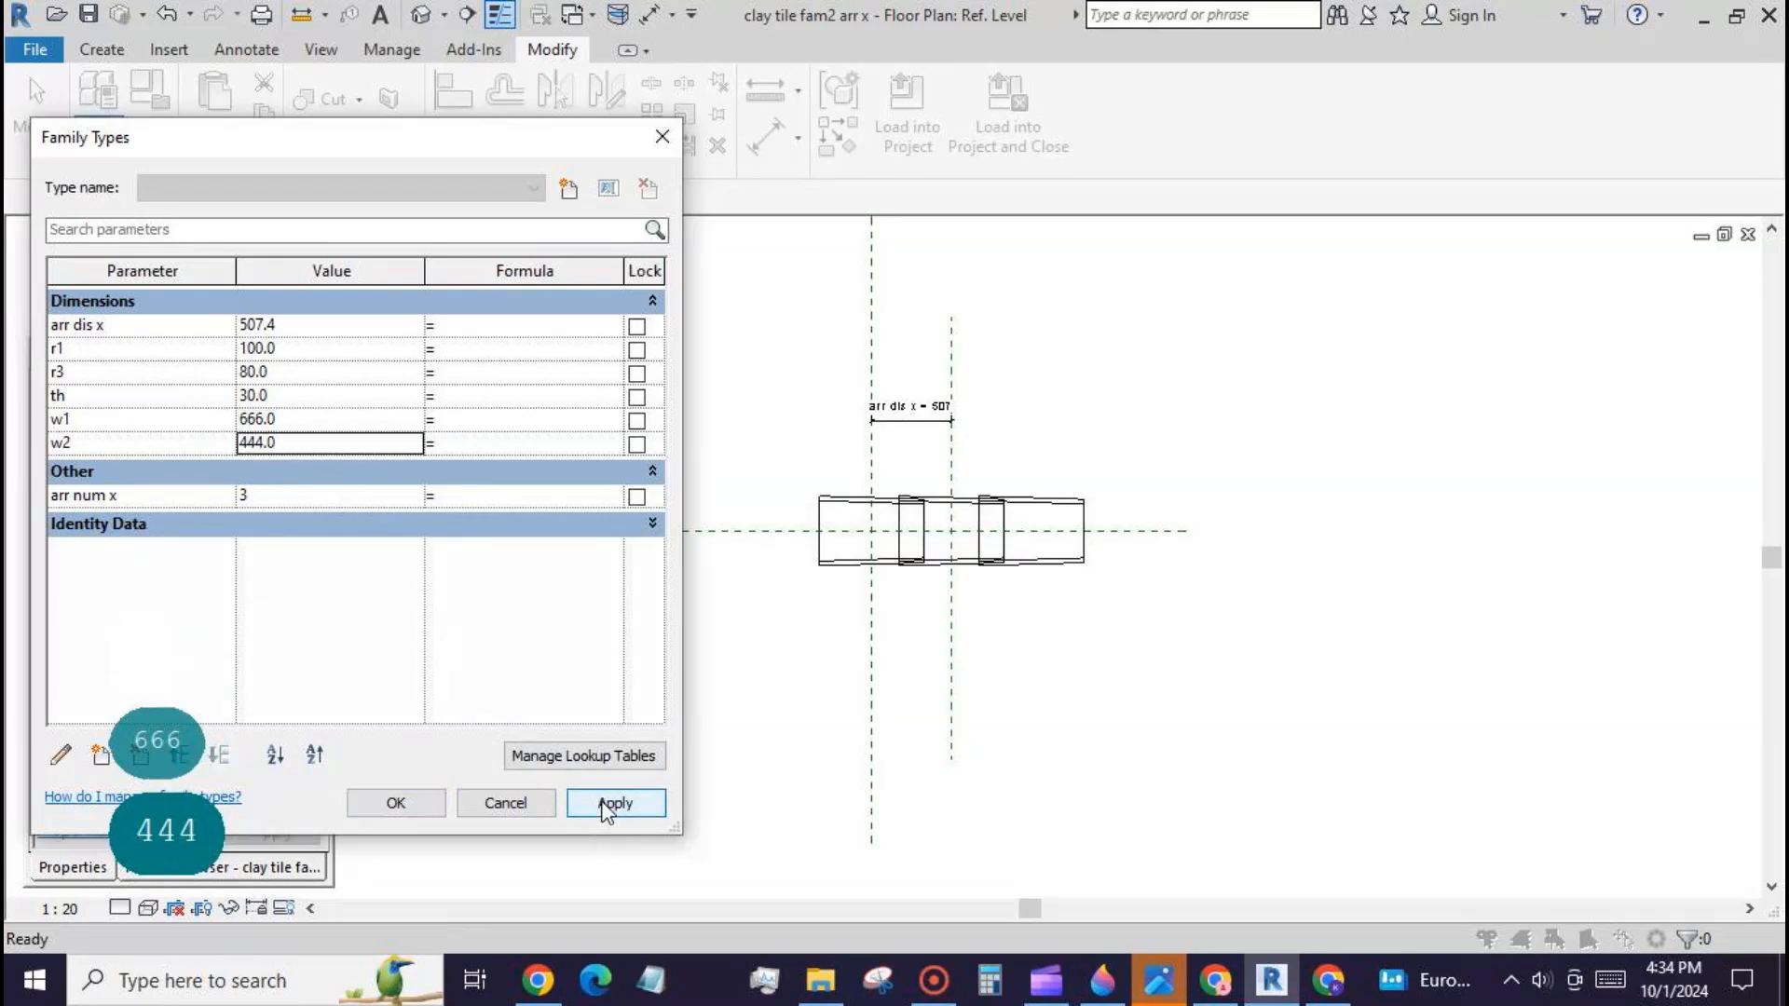
Step: Set arr num x to 8, apply it and accept the family types
{"action": "left_click", "coordinate": [313, 495]}
{"action": "type", "text": "8"}
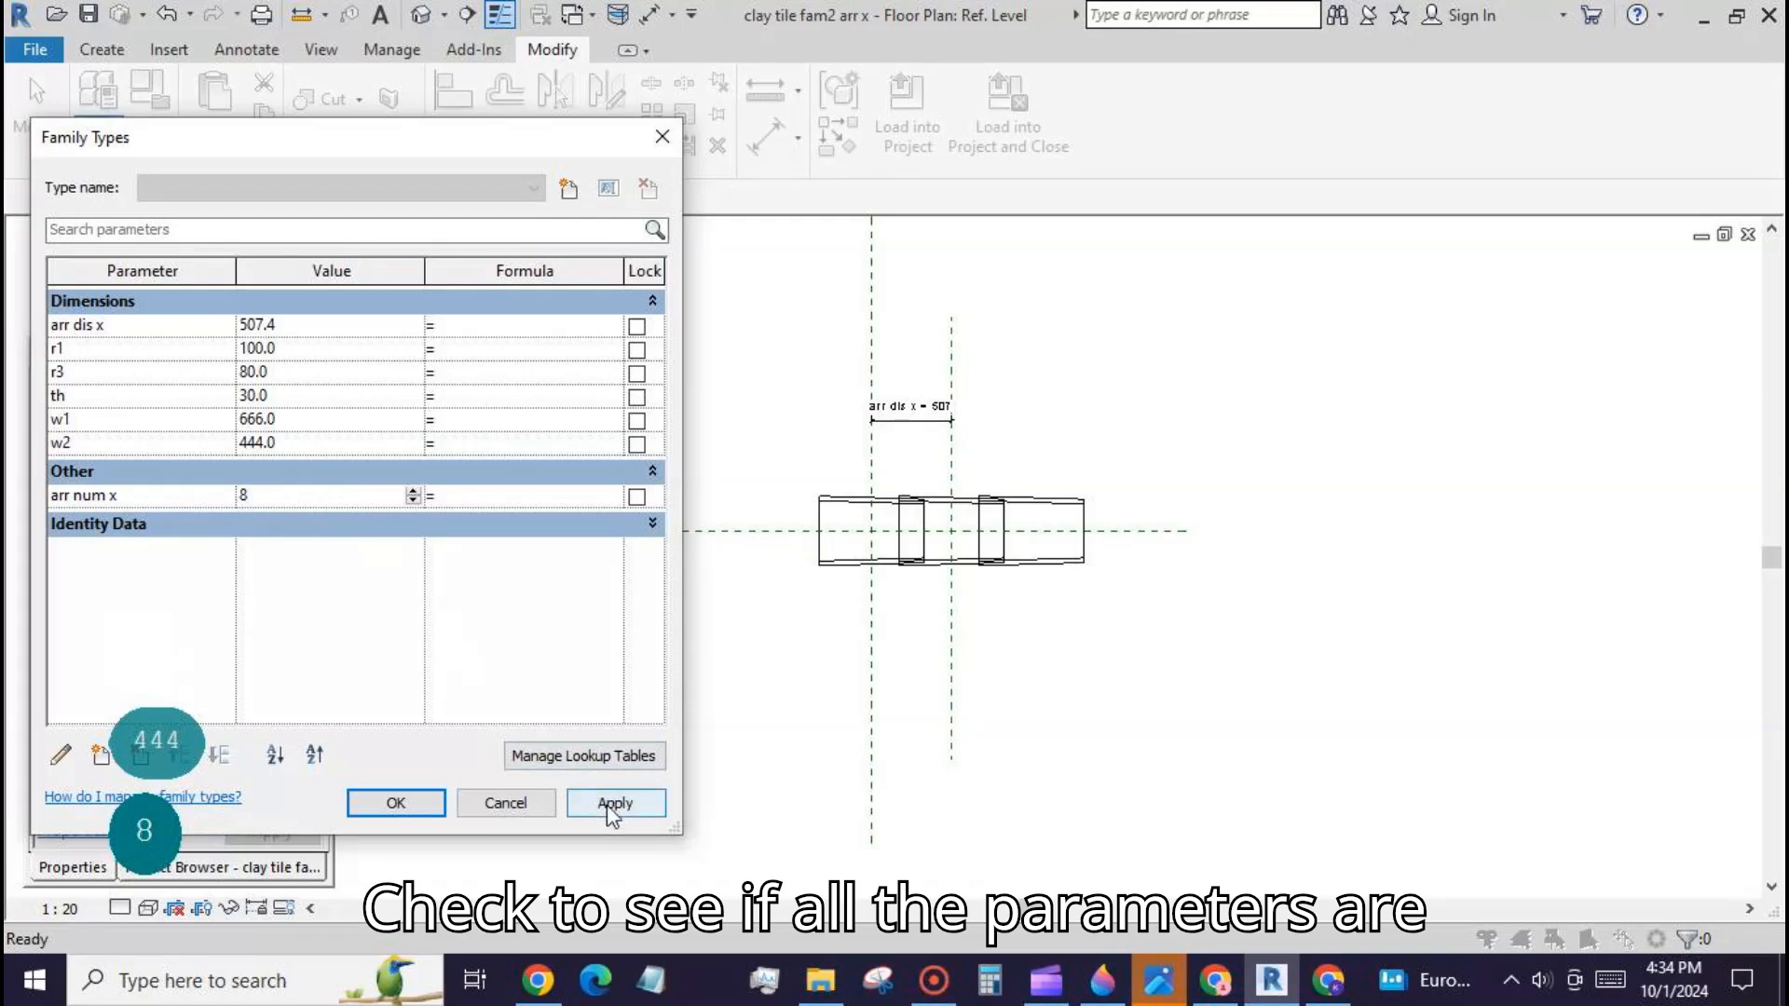
{"action": "left_click", "coordinate": [611, 803]}
{"action": "left_click", "coordinate": [396, 803]}
Step: Open the default 3D view of the tile array and display it with a shaded visual style
{"action": "left_click", "coordinate": [421, 14]}
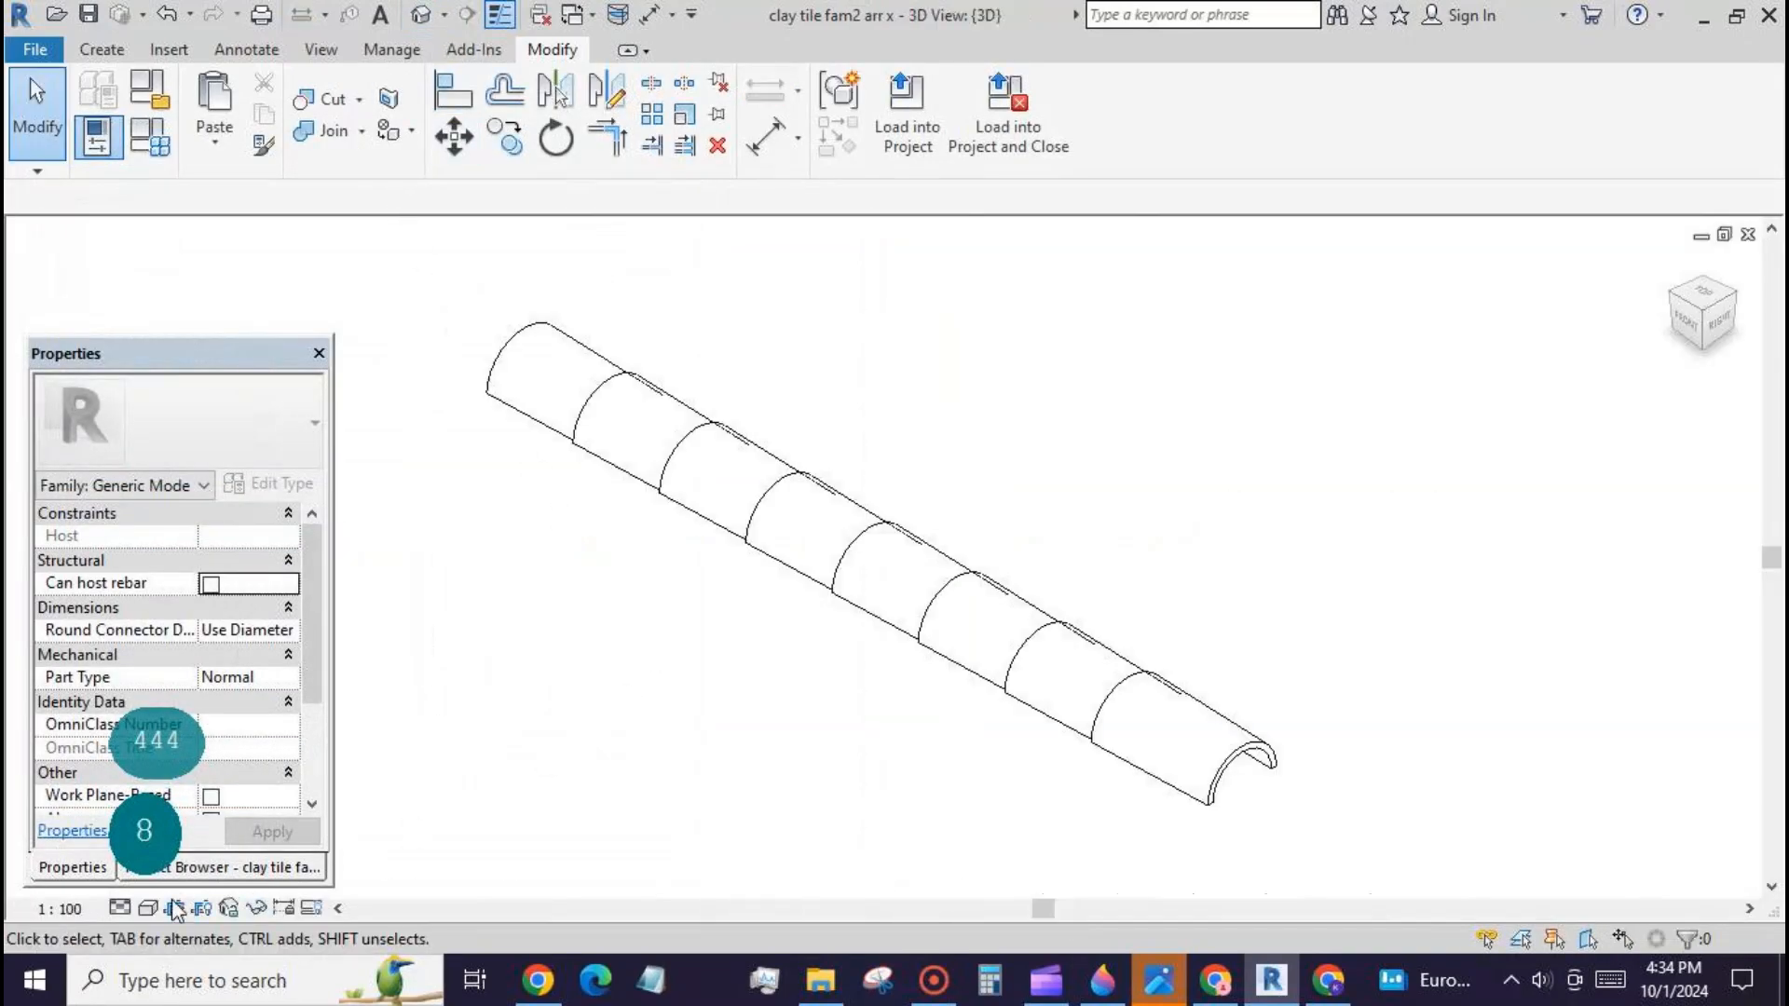
{"action": "left_click", "coordinate": [65, 909]}
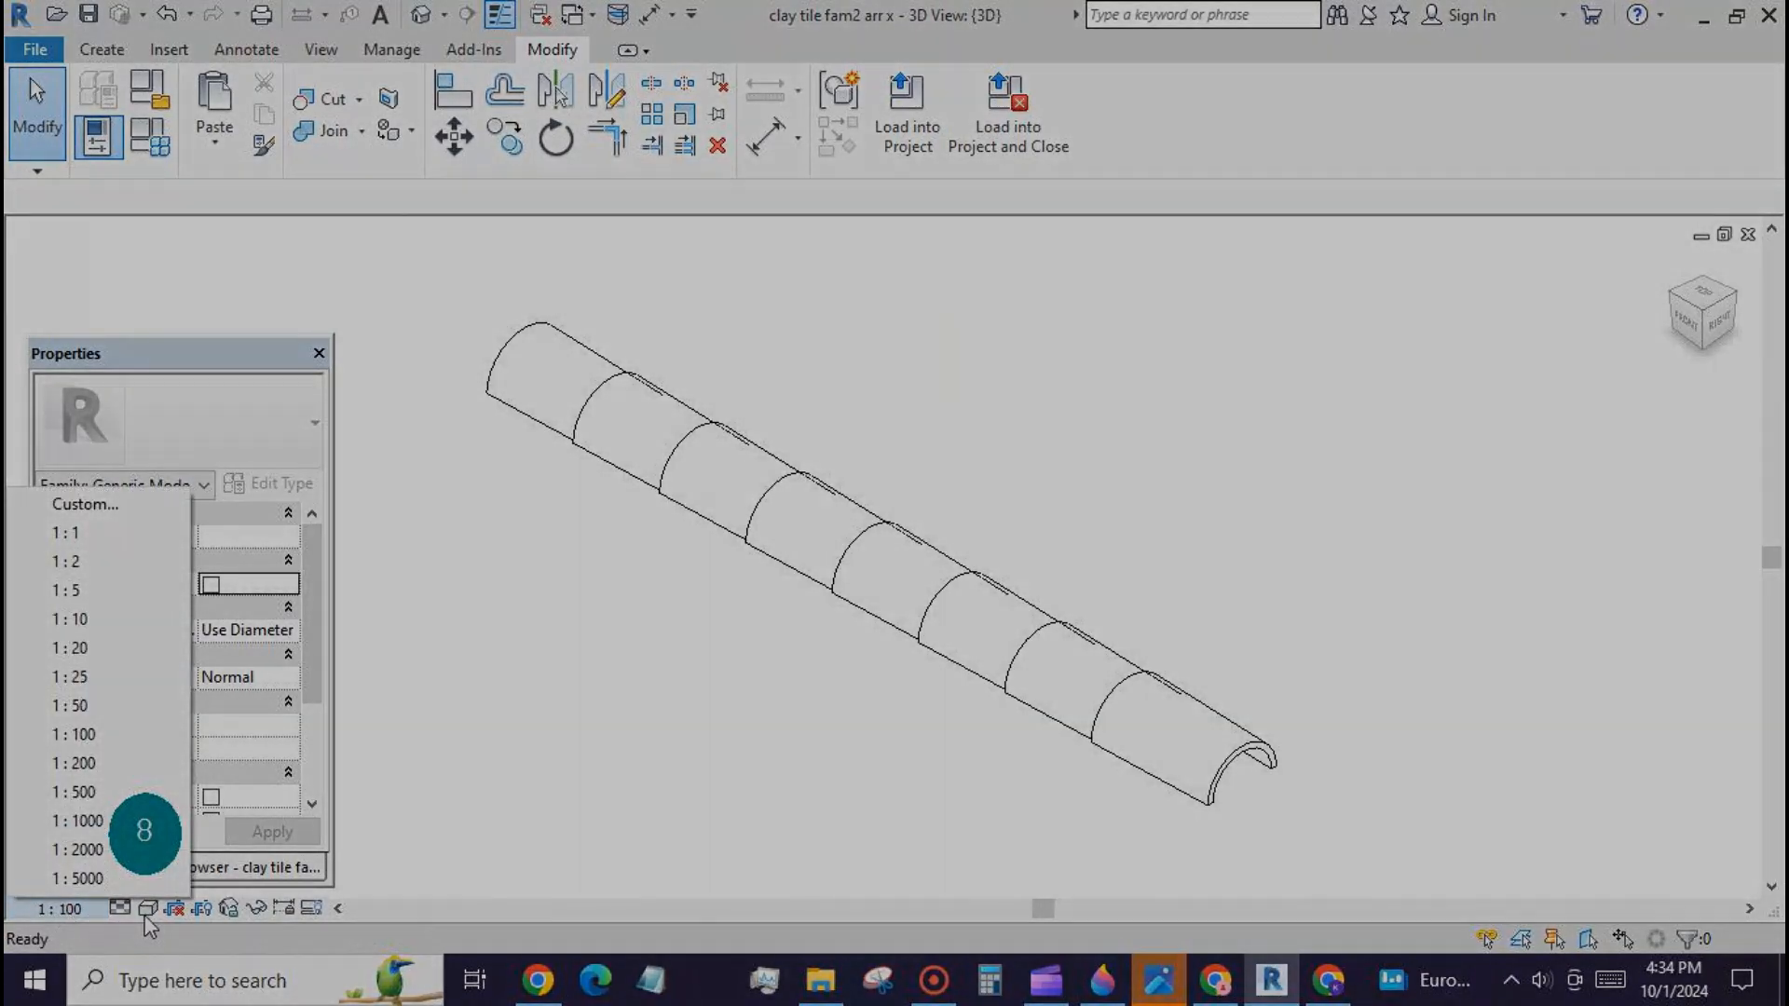
{"action": "left_click", "coordinate": [148, 909]}
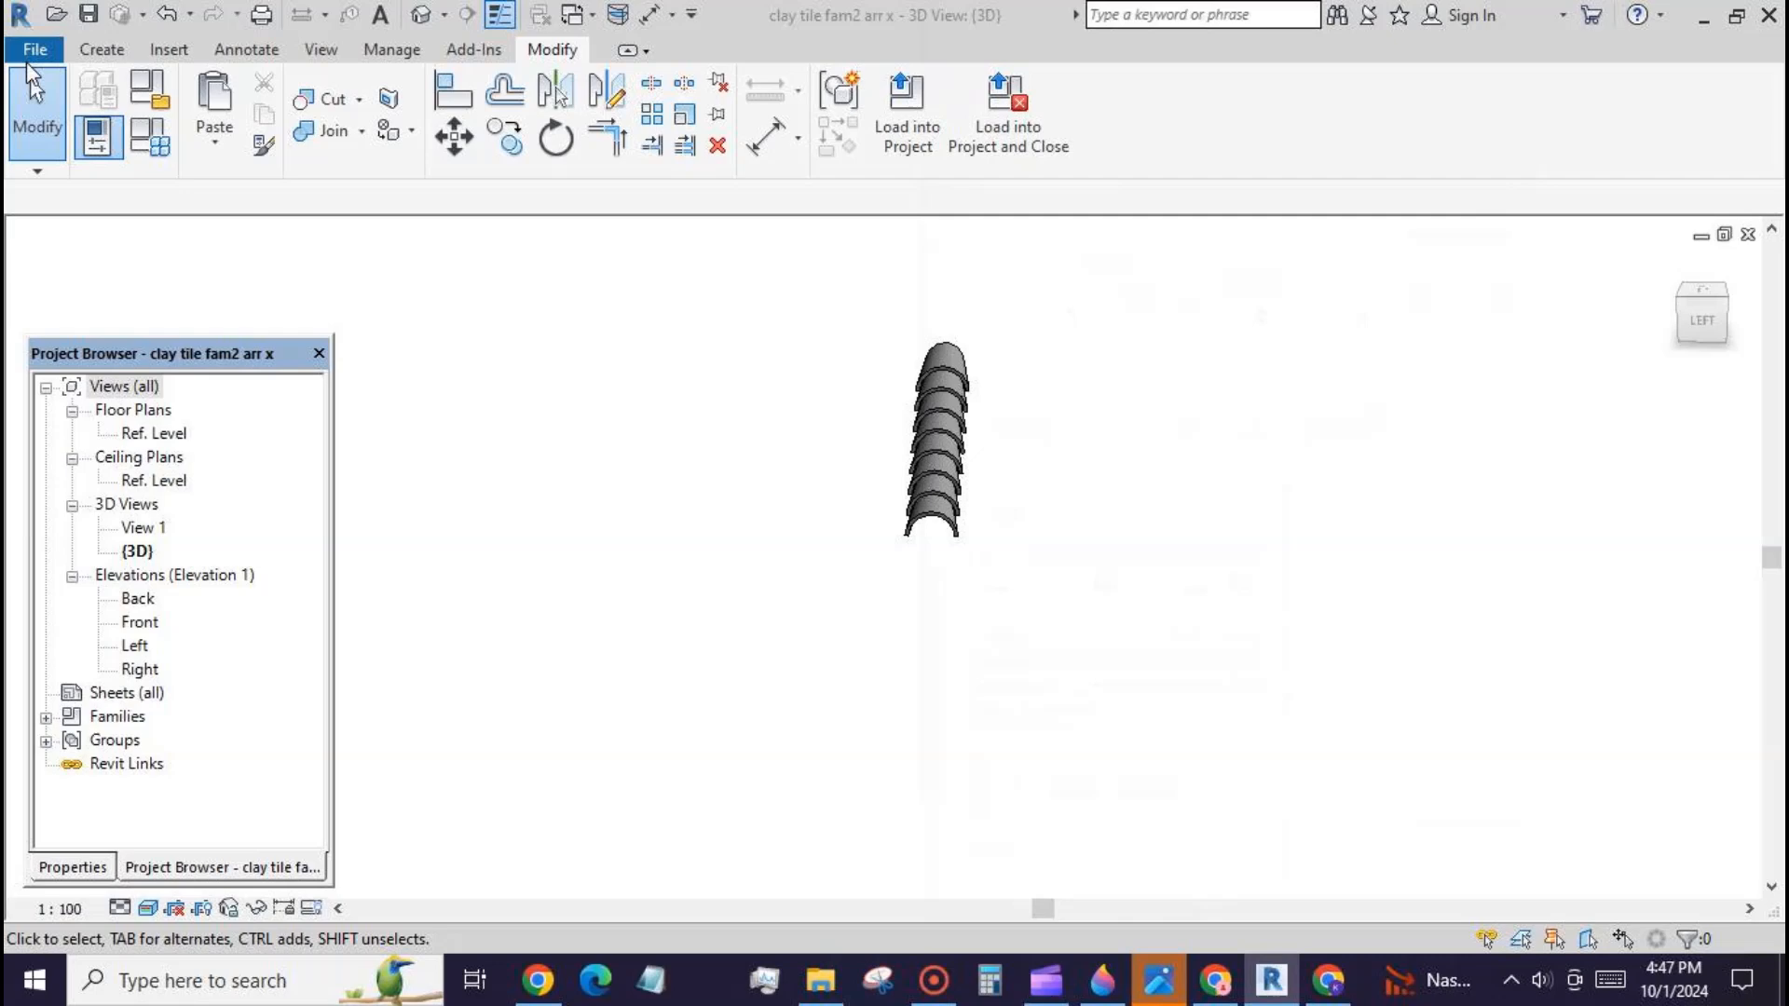
Step: Create a new family from the Metric Generic Model face based template and save it as clay tile fb fam3 arr y
{"action": "left_click", "coordinate": [35, 49]}
{"action": "mouse_move", "coordinate": [62, 143]}
{"action": "left_click", "coordinate": [307, 224]}
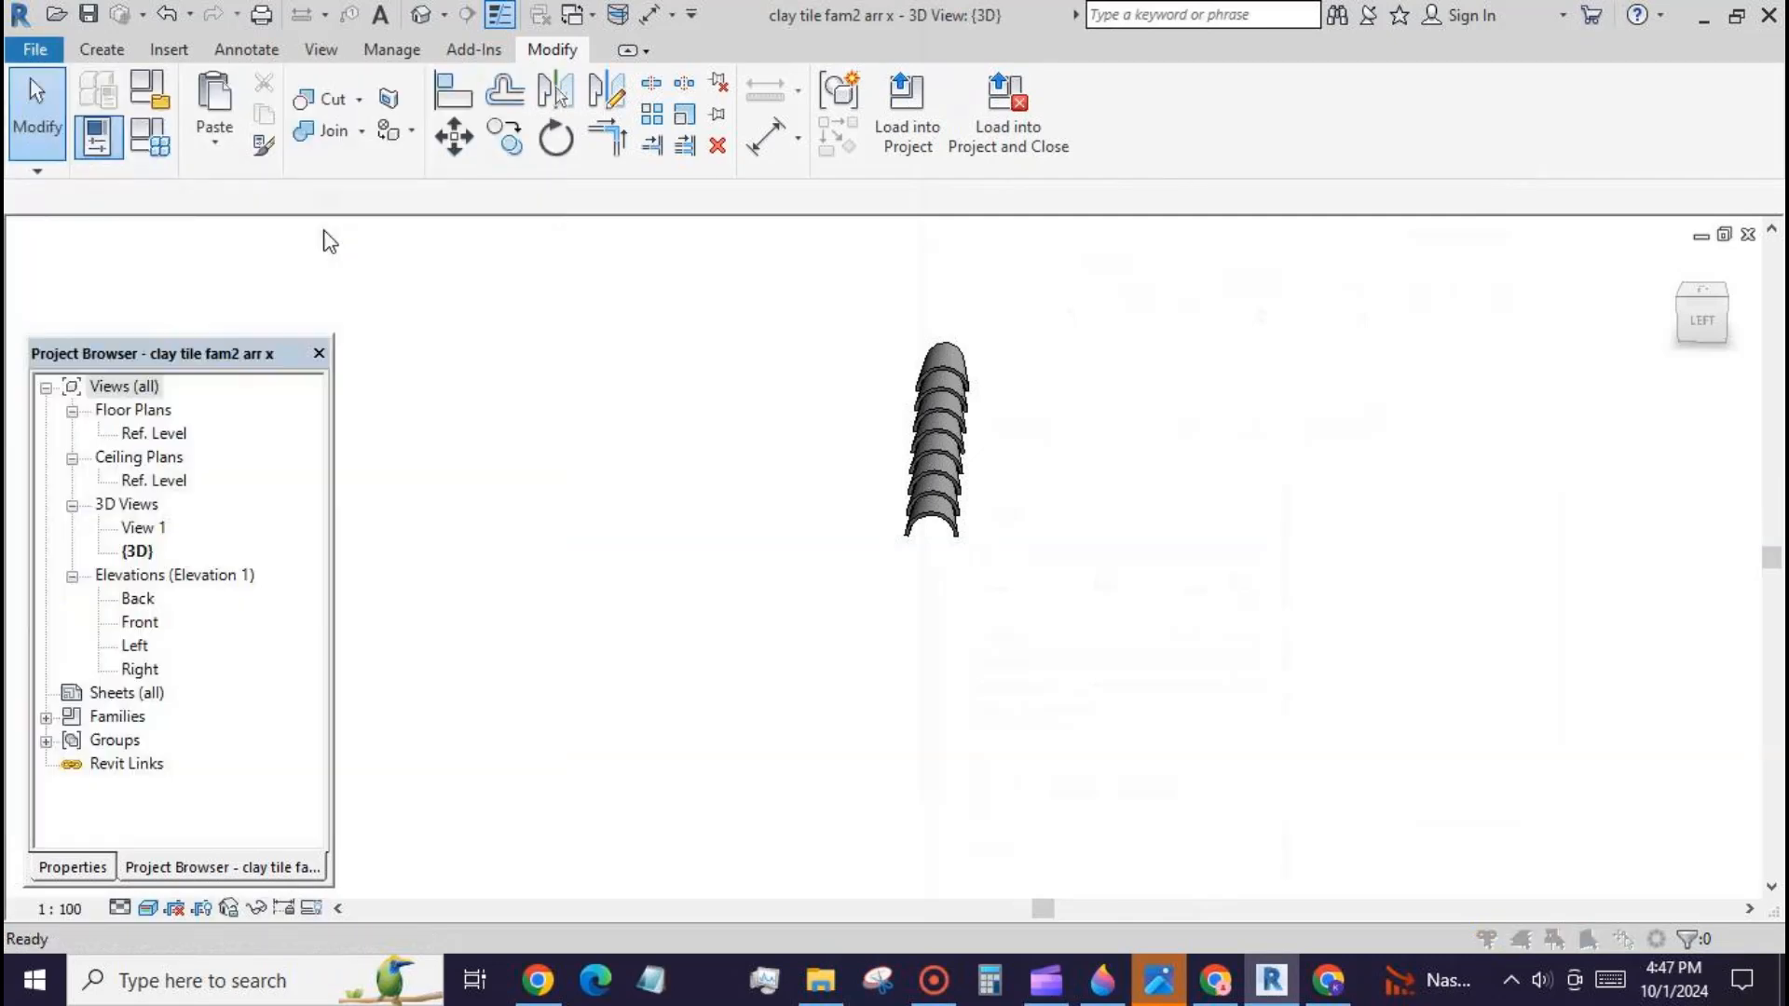
{"action": "left_click", "coordinate": [550, 400]}
{"action": "left_click", "coordinate": [843, 276]}
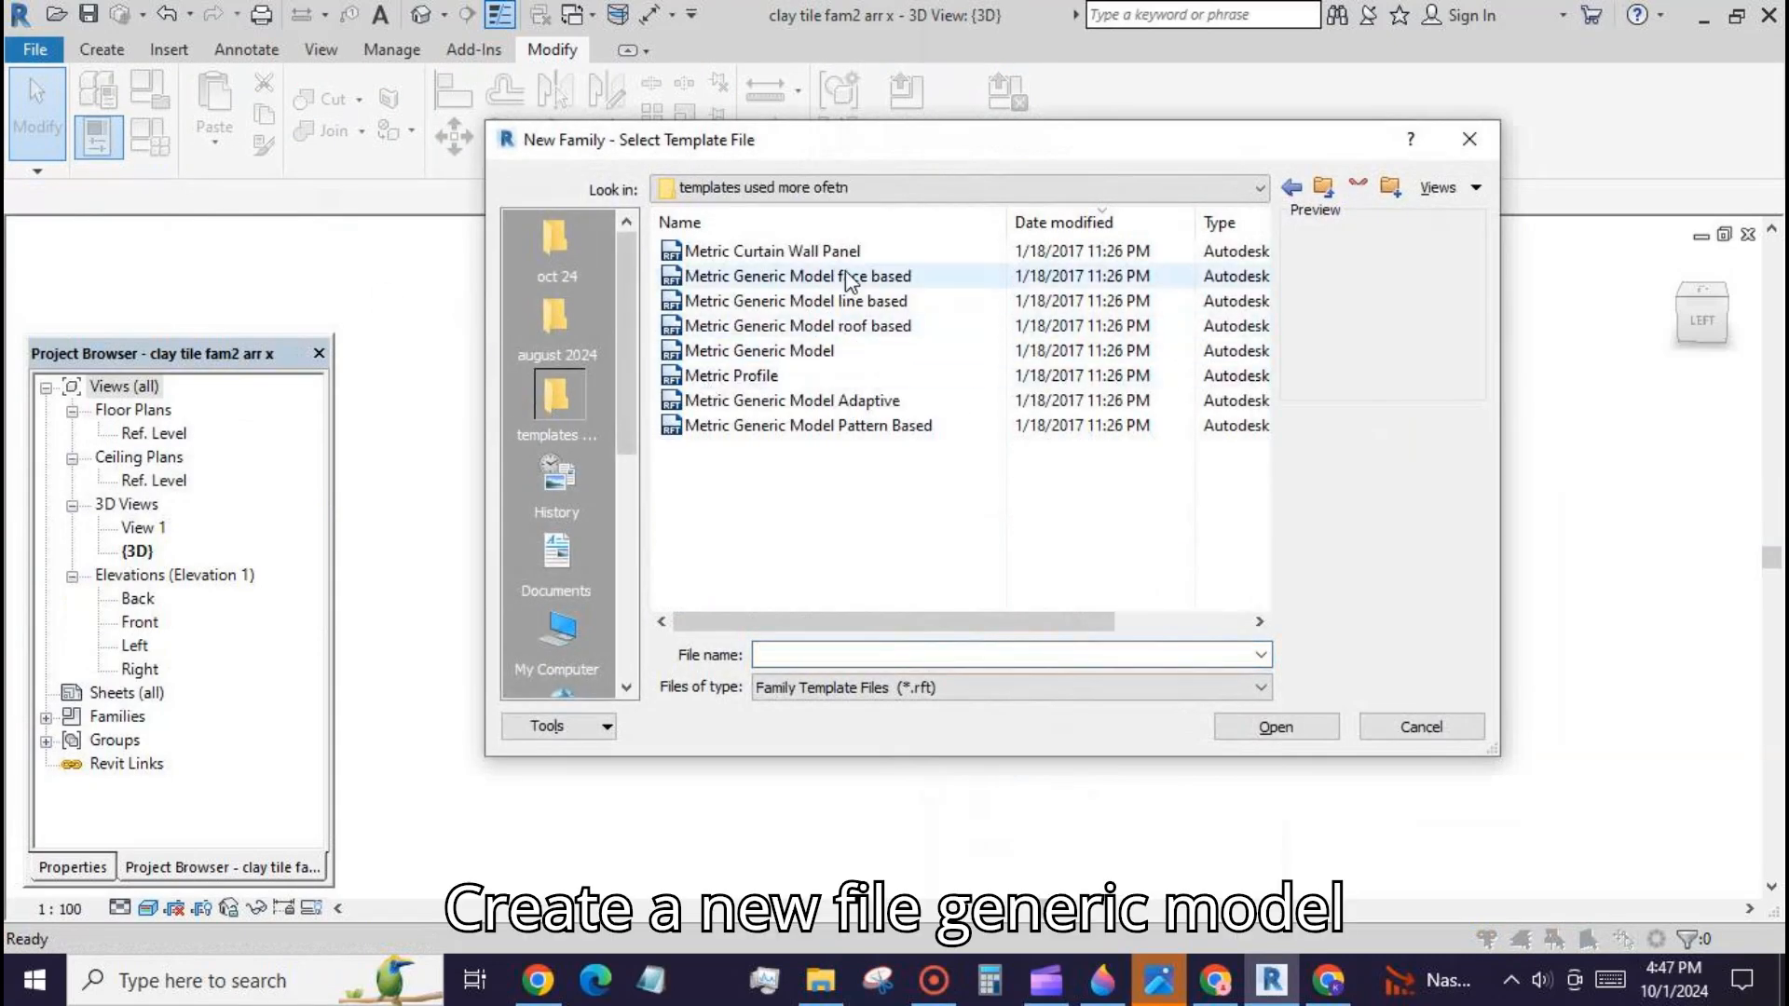
{"action": "left_click", "coordinate": [1275, 727]}
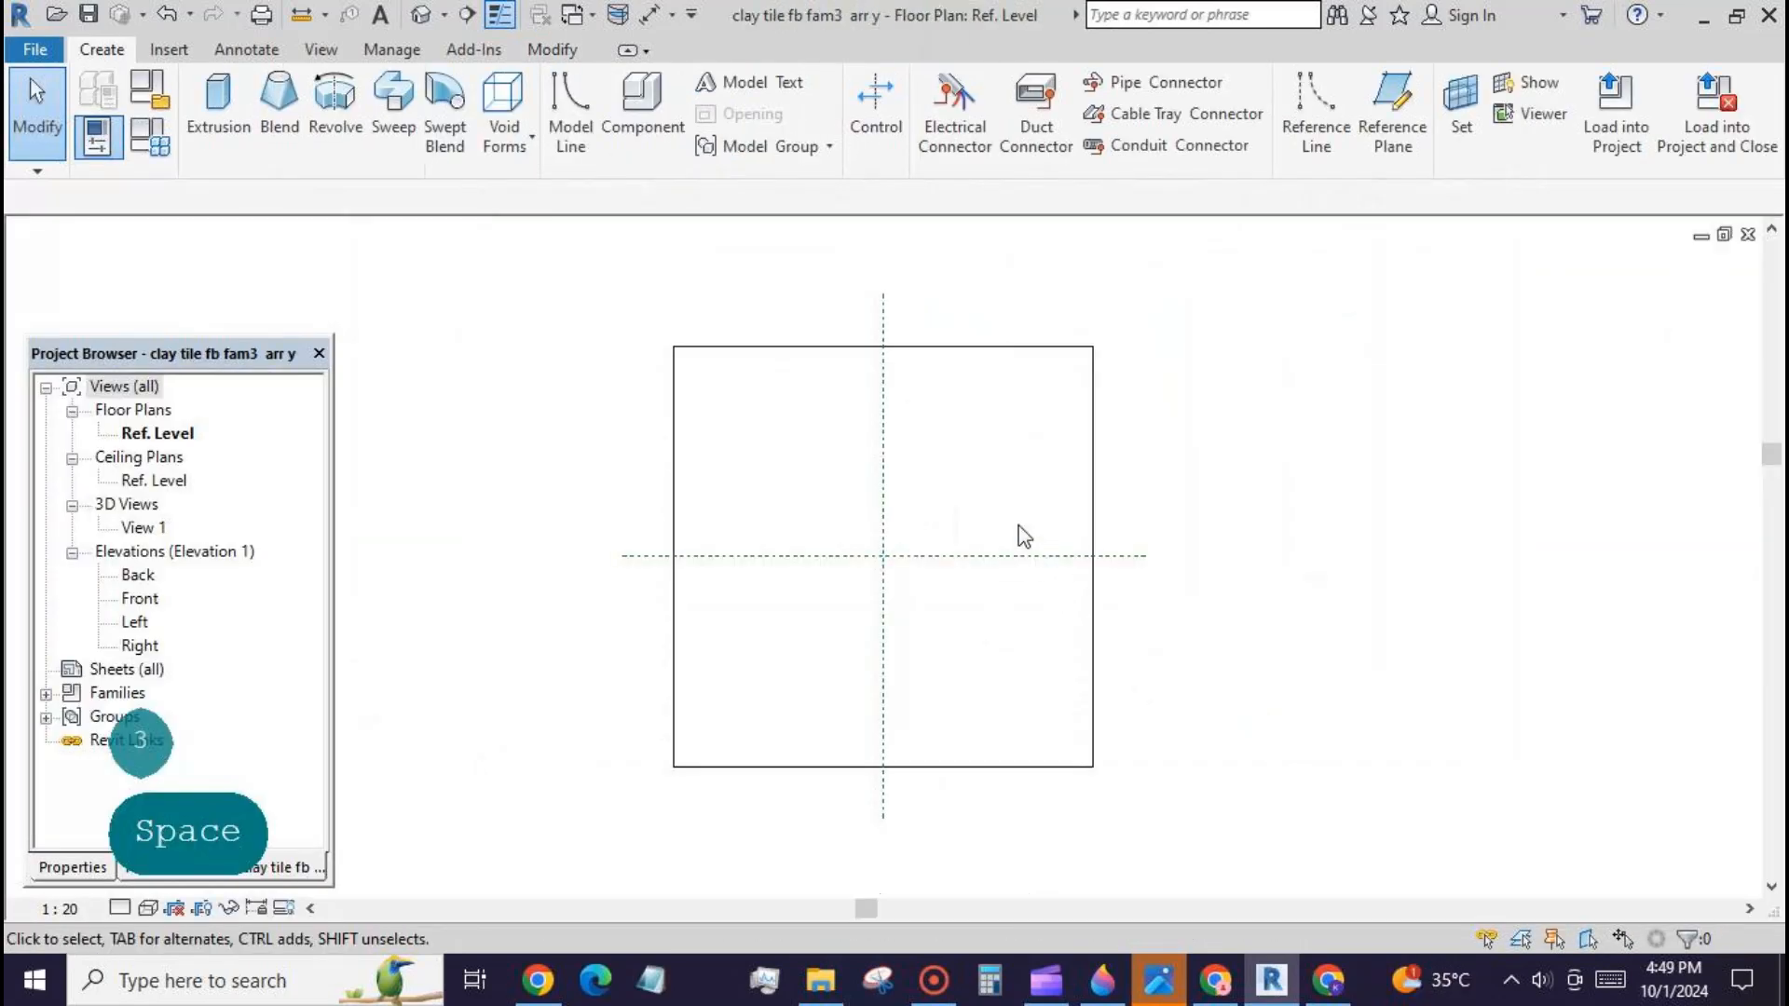
Step: Switch to the clay tile fam2 arr x family and load it into clay tile fb fam3 arr y
{"action": "scroll", "coordinate": [989, 484], "scroll_direction": "down", "scroll_amount": 1}
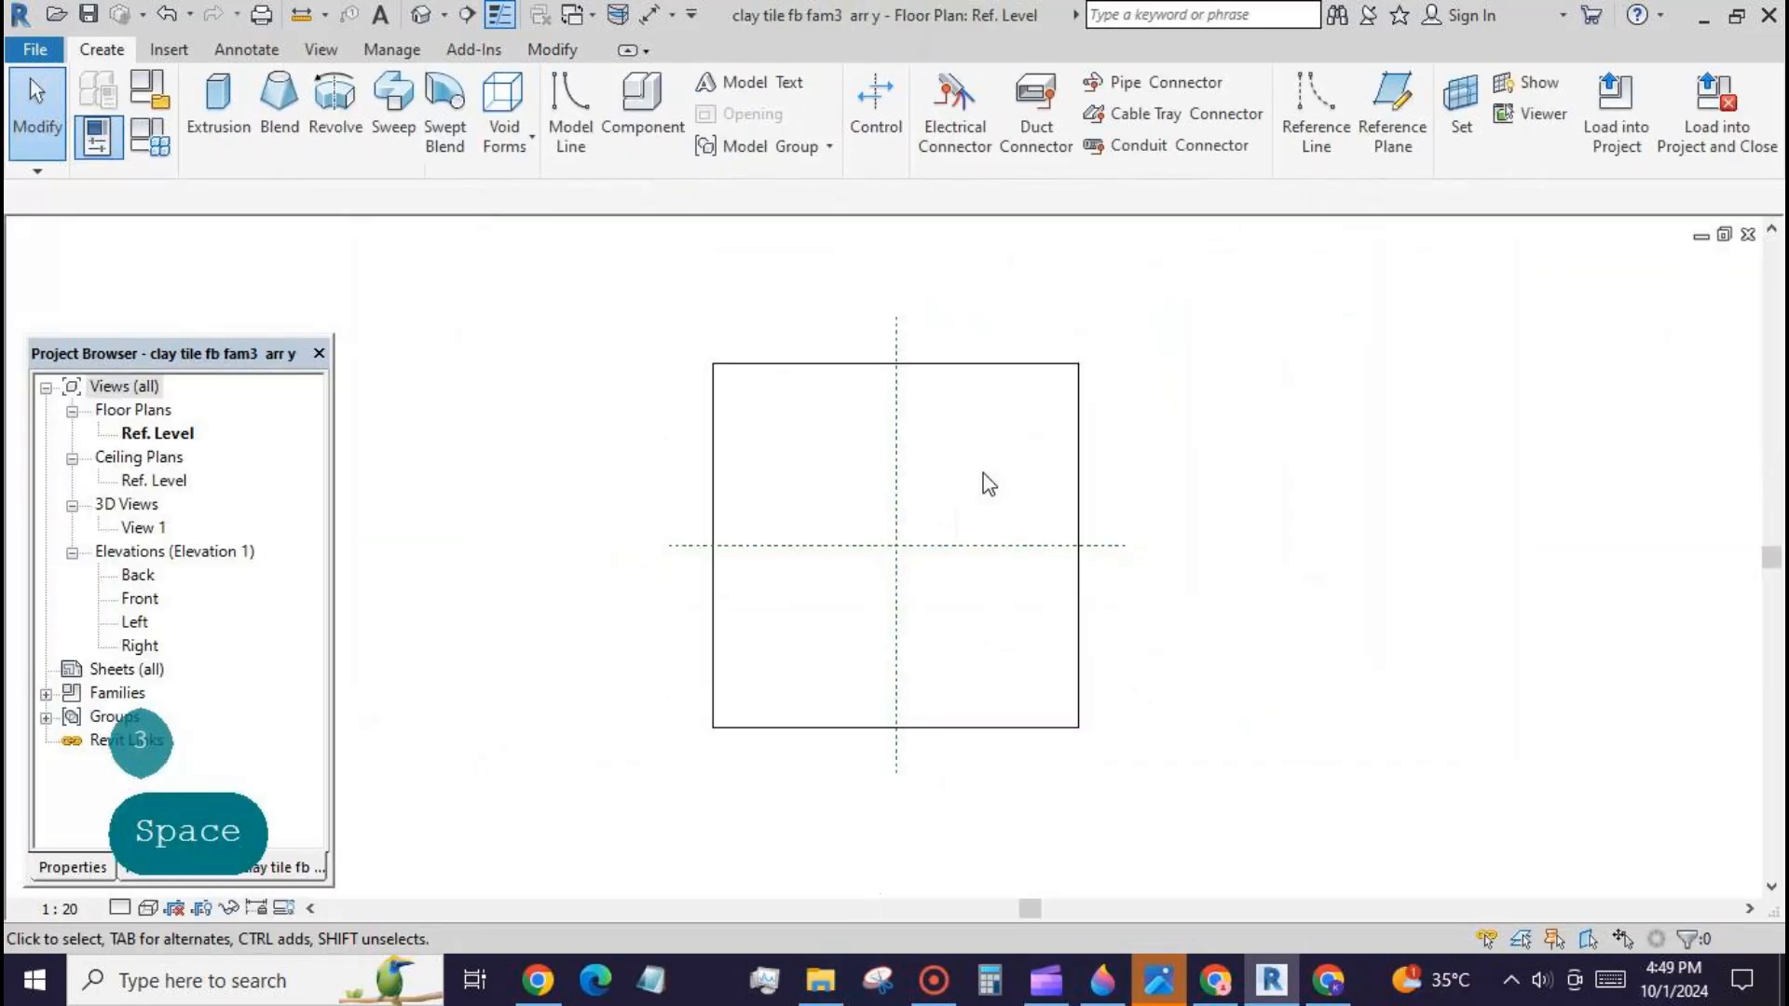
{"action": "left_click", "coordinate": [592, 18]}
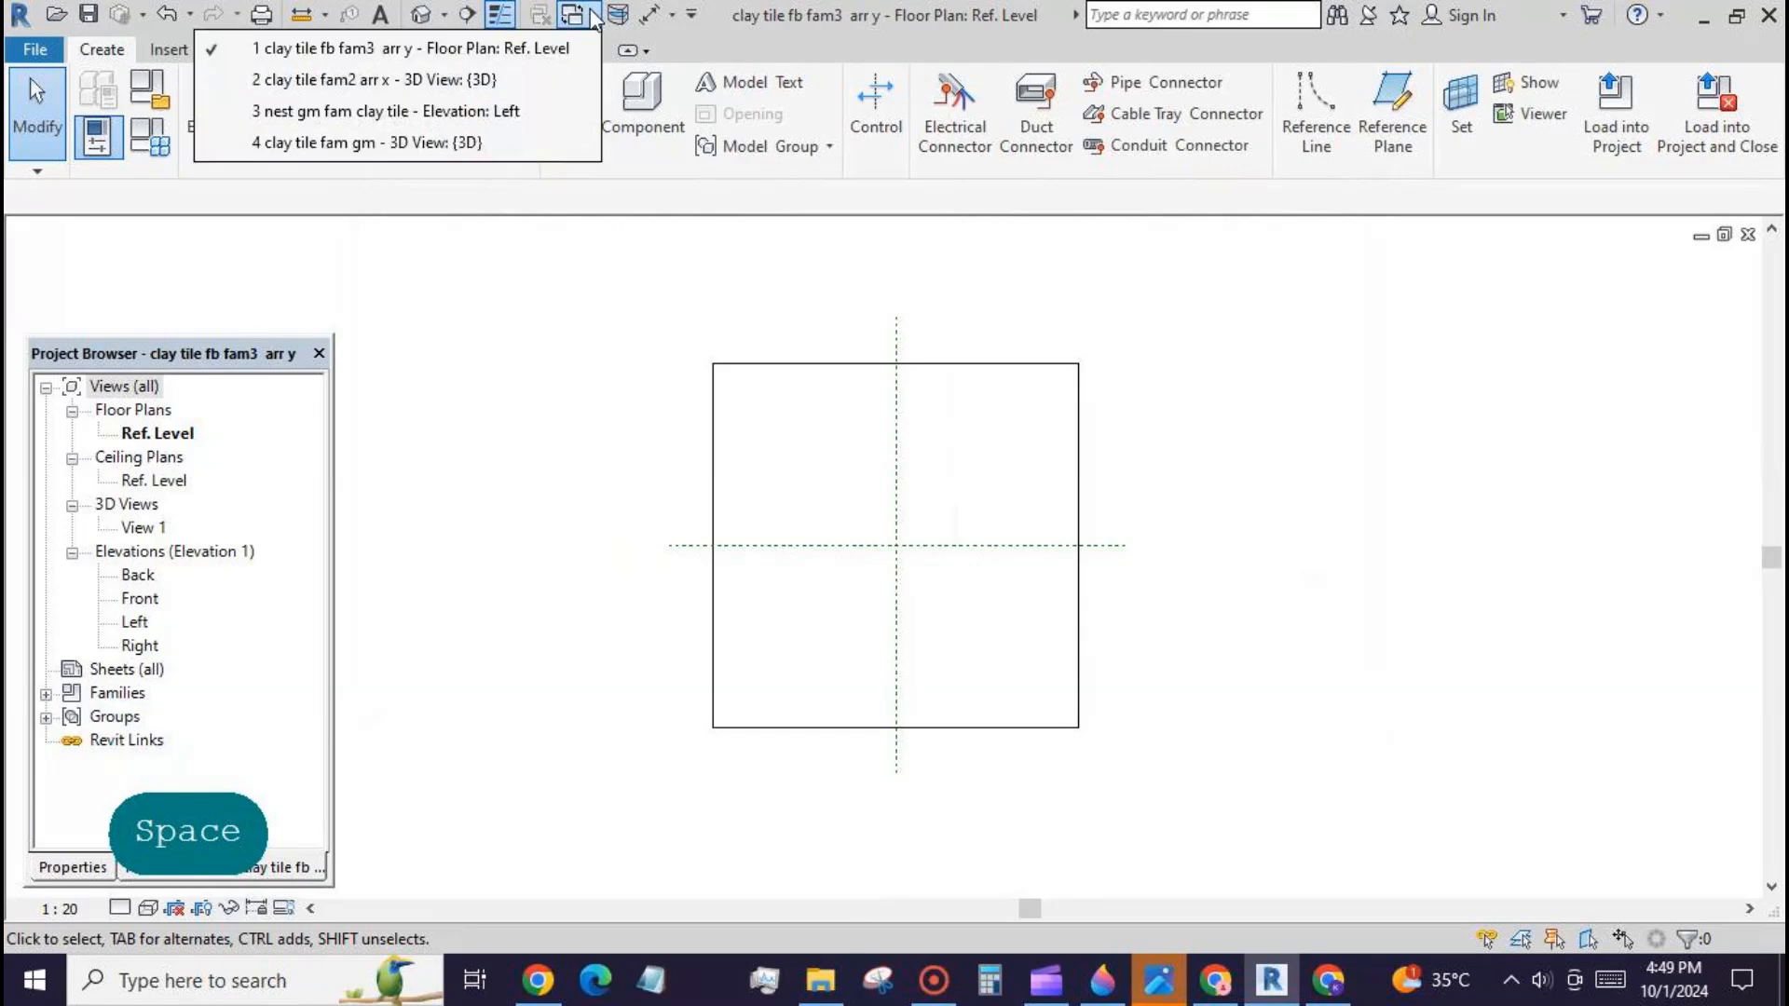
{"action": "left_click", "coordinate": [580, 79]}
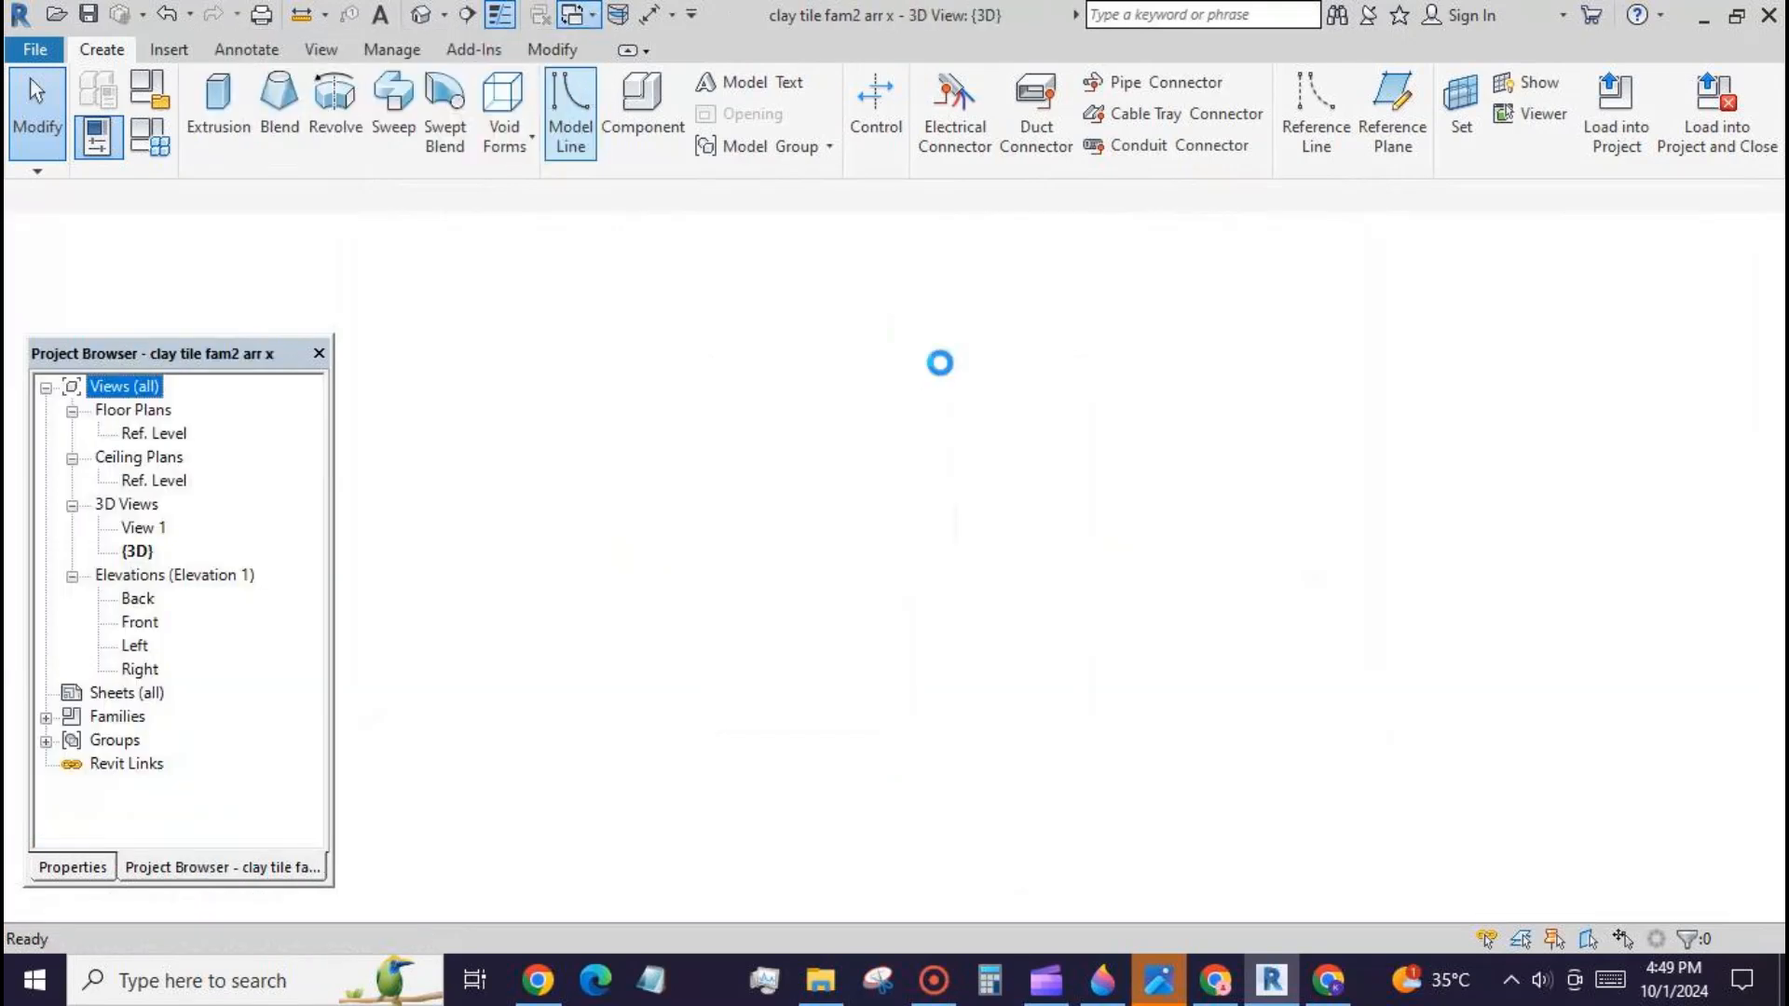
{"action": "left_click", "coordinate": [918, 145]}
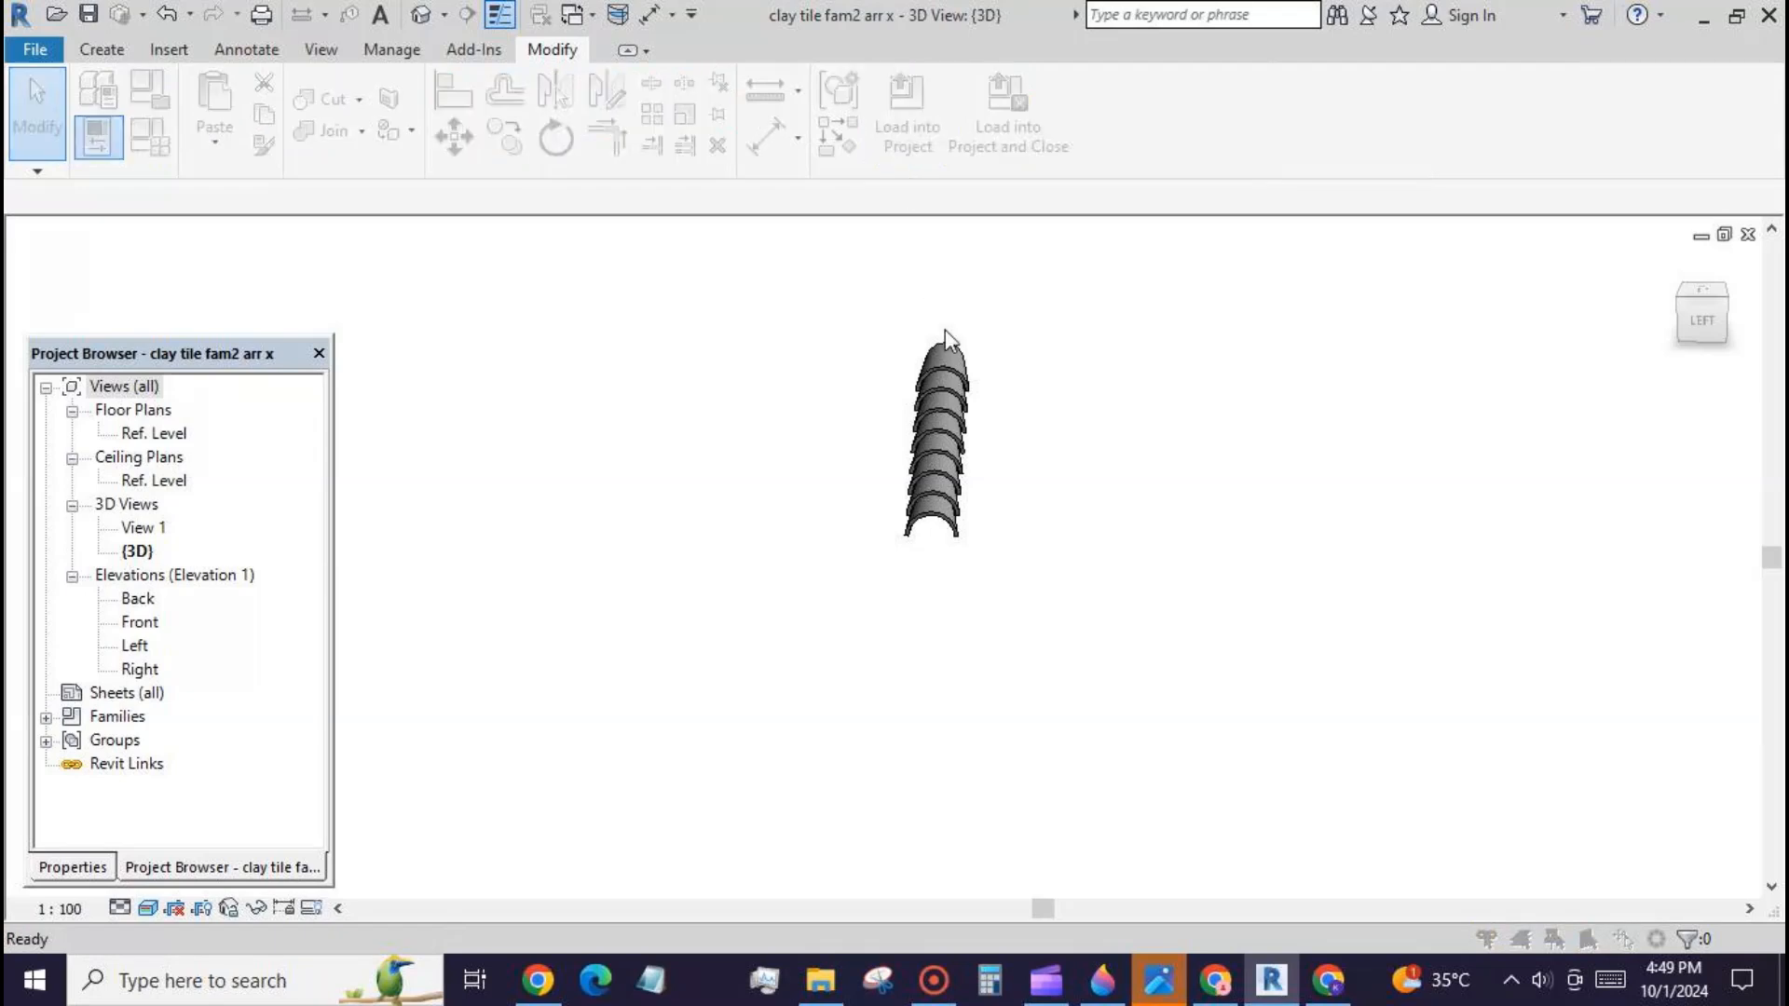
{"action": "left_click", "coordinate": [1026, 375]}
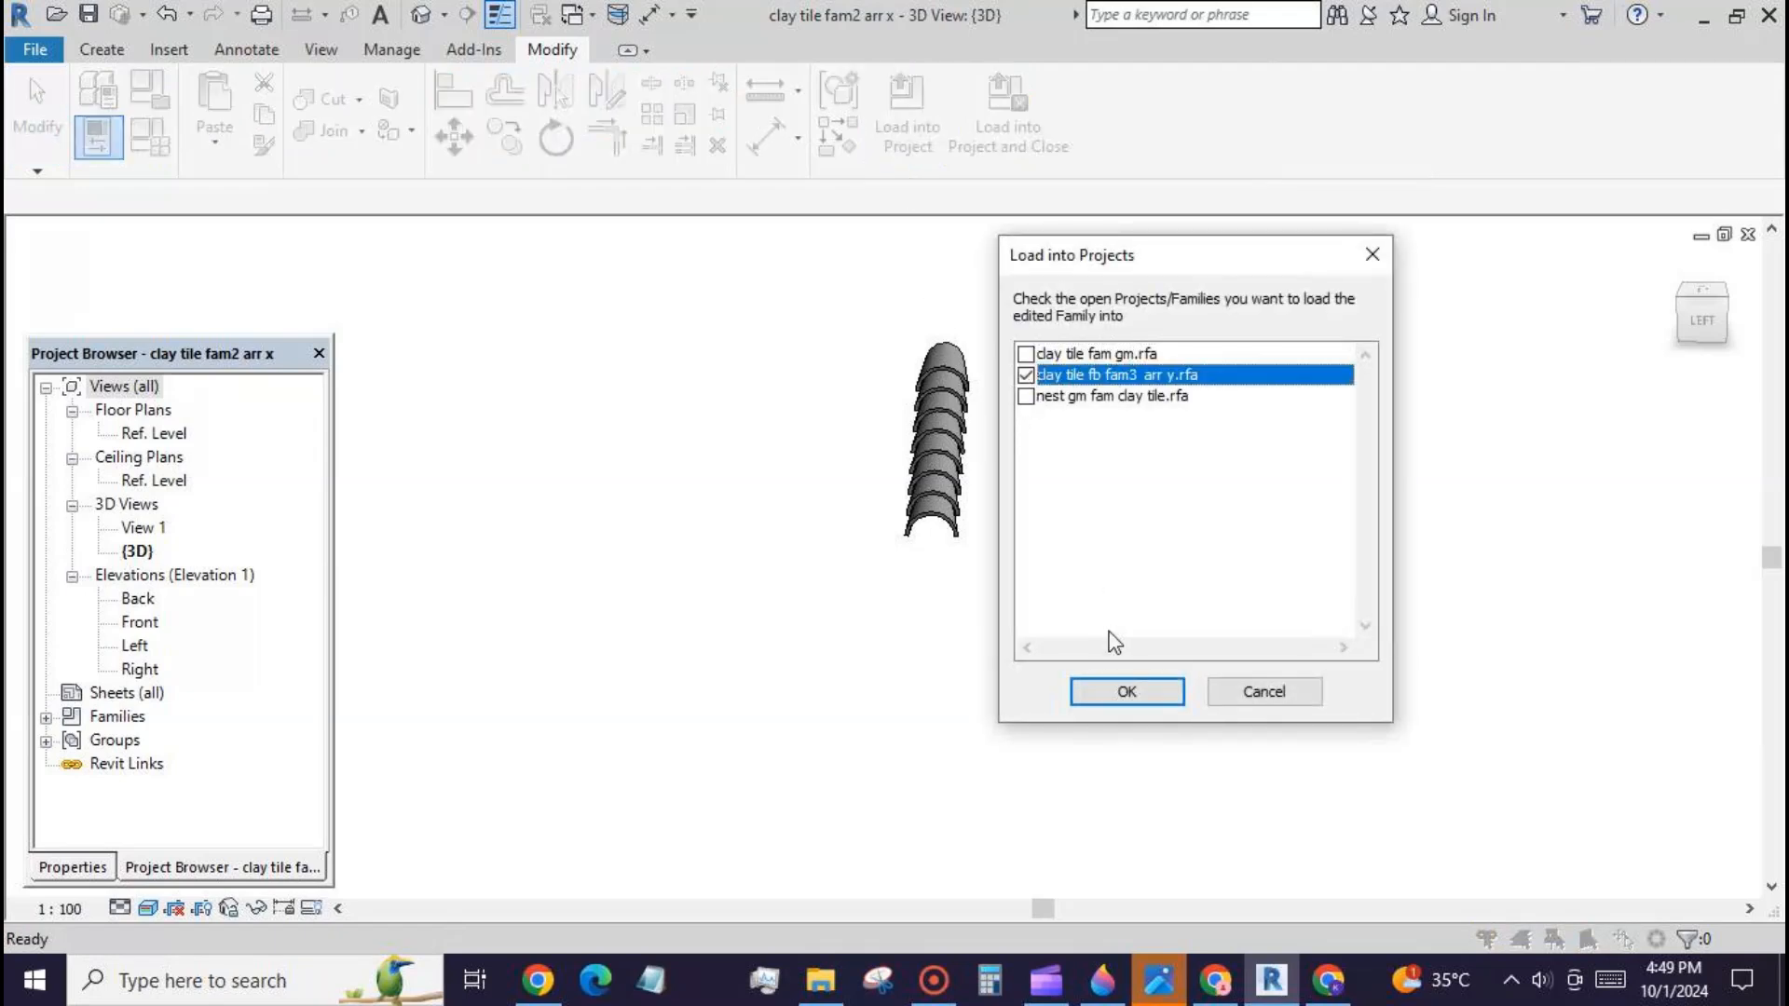
{"action": "left_click", "coordinate": [1128, 692]}
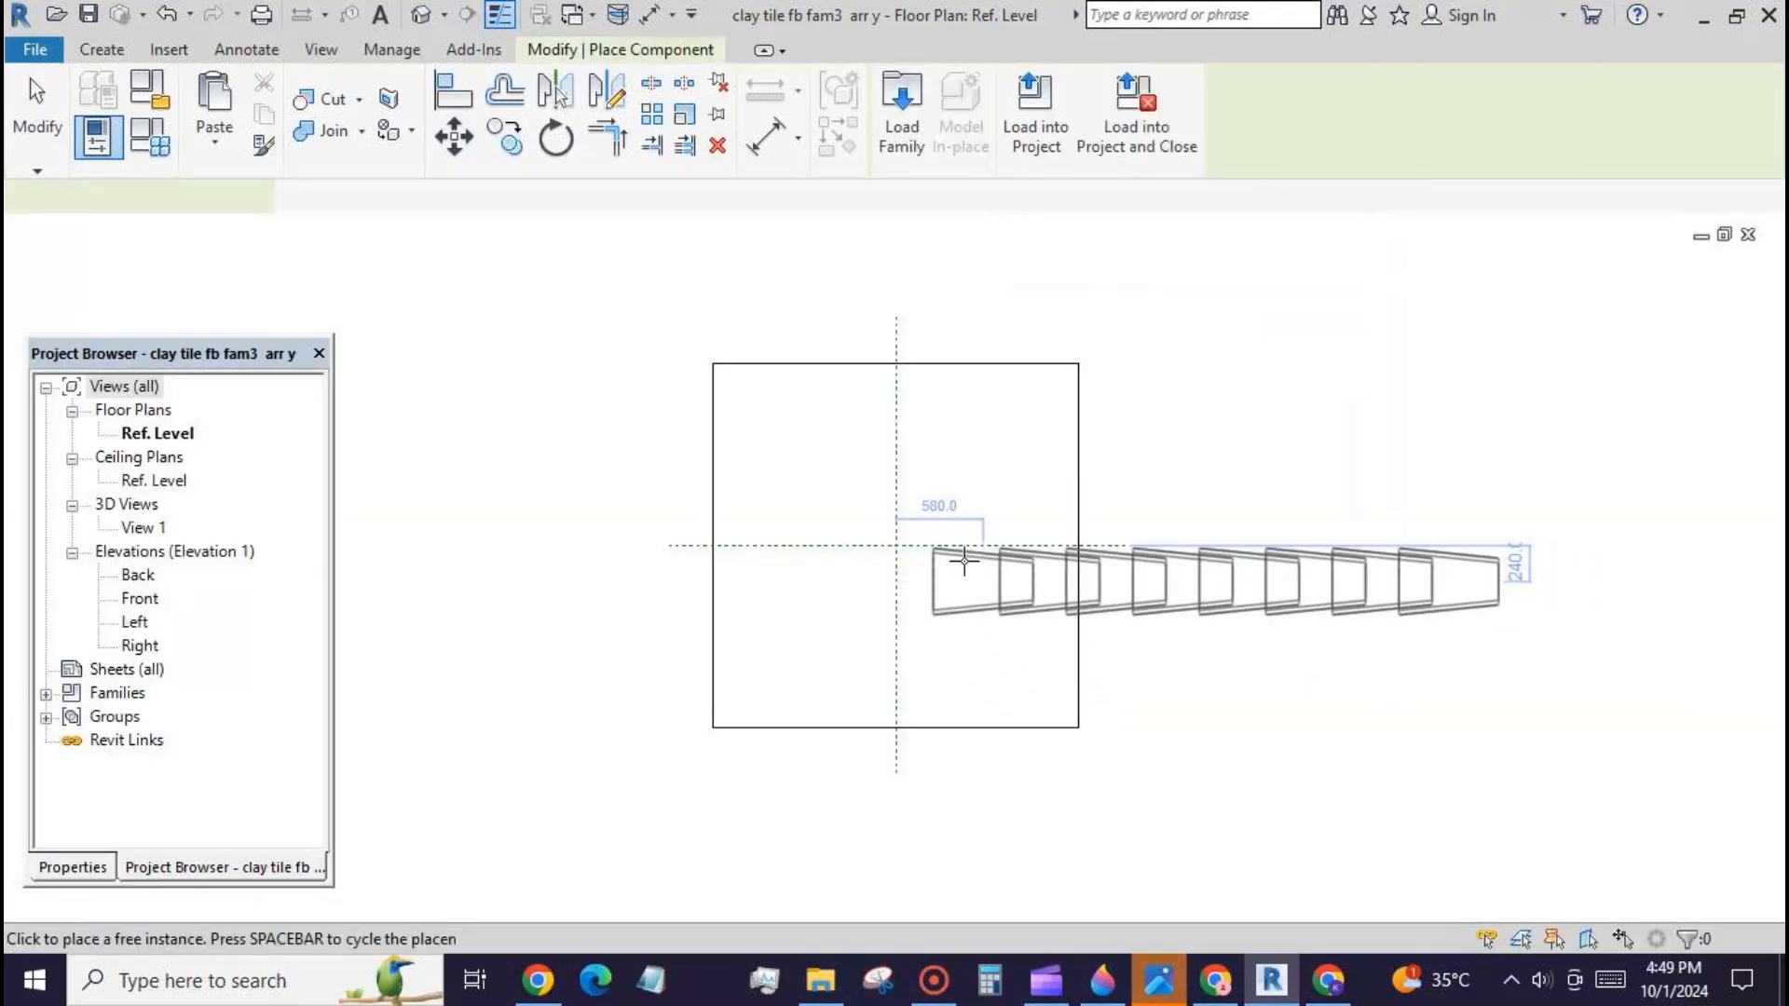
Step: Place one instance of the tile array in the plan, just above the horizontal center reference plane
{"action": "left_click", "coordinate": [964, 495]}
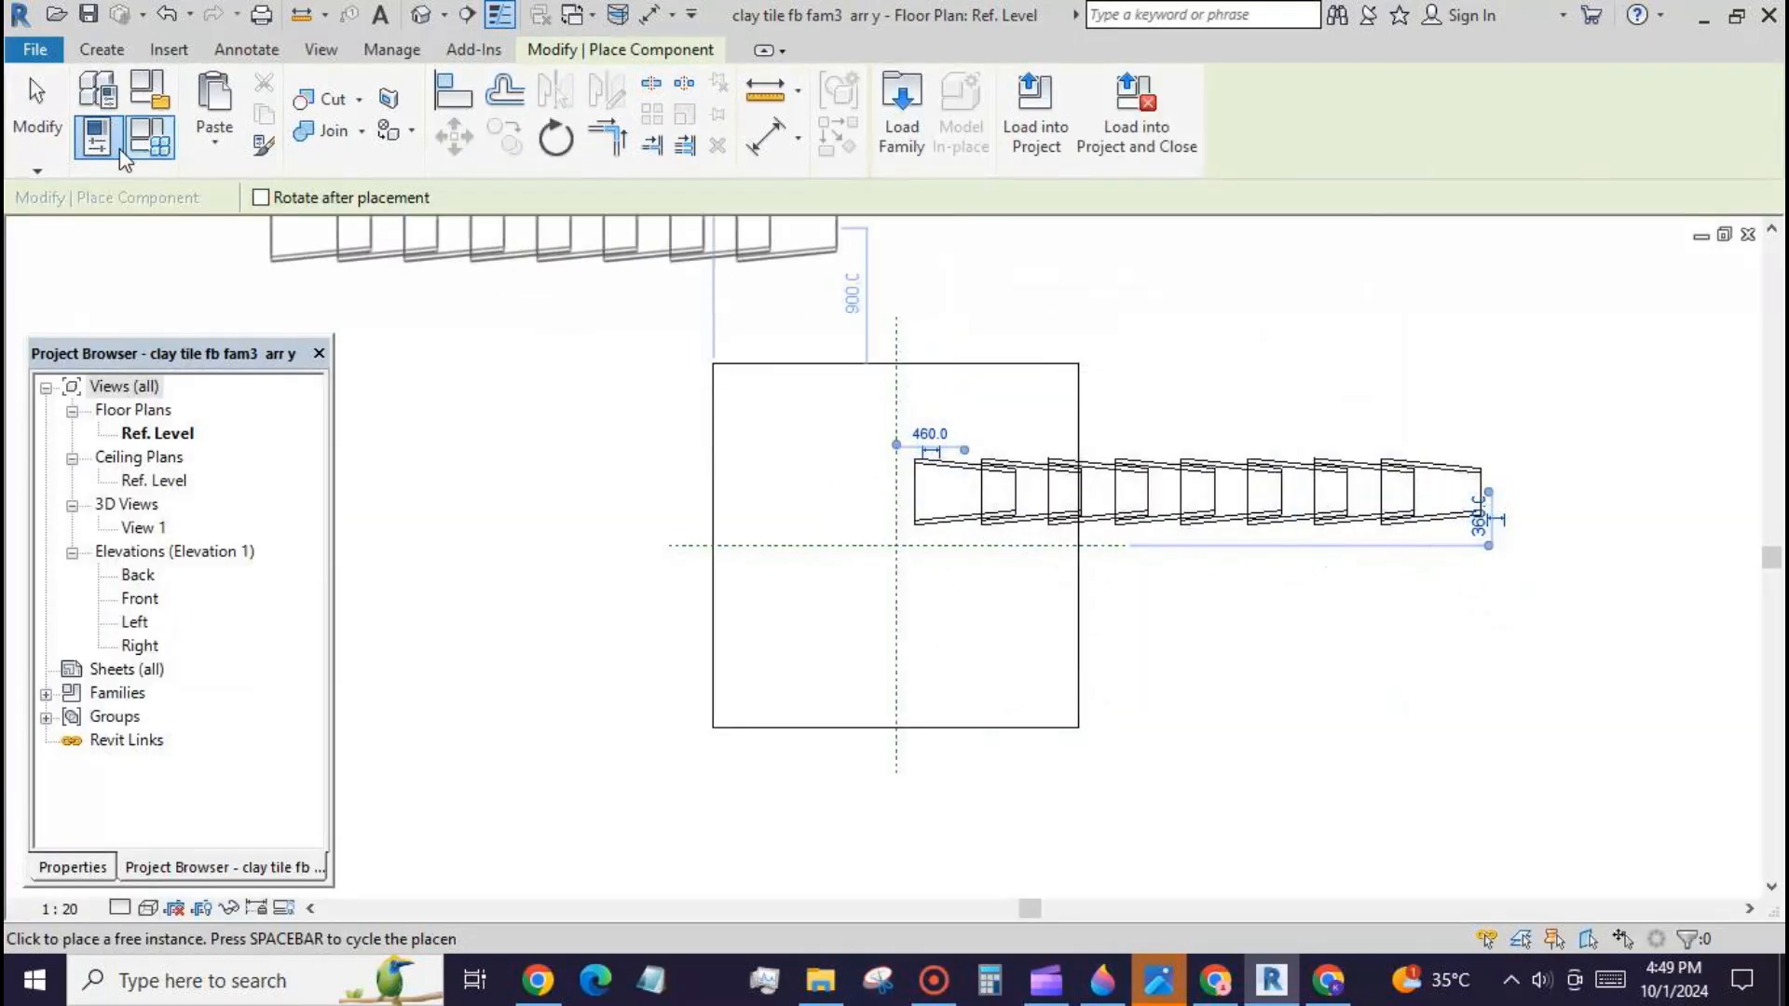
{"action": "left_click", "coordinate": [37, 107]}
{"action": "scroll", "coordinate": [447, 412], "scroll_direction": "down", "scroll_amount": 1}
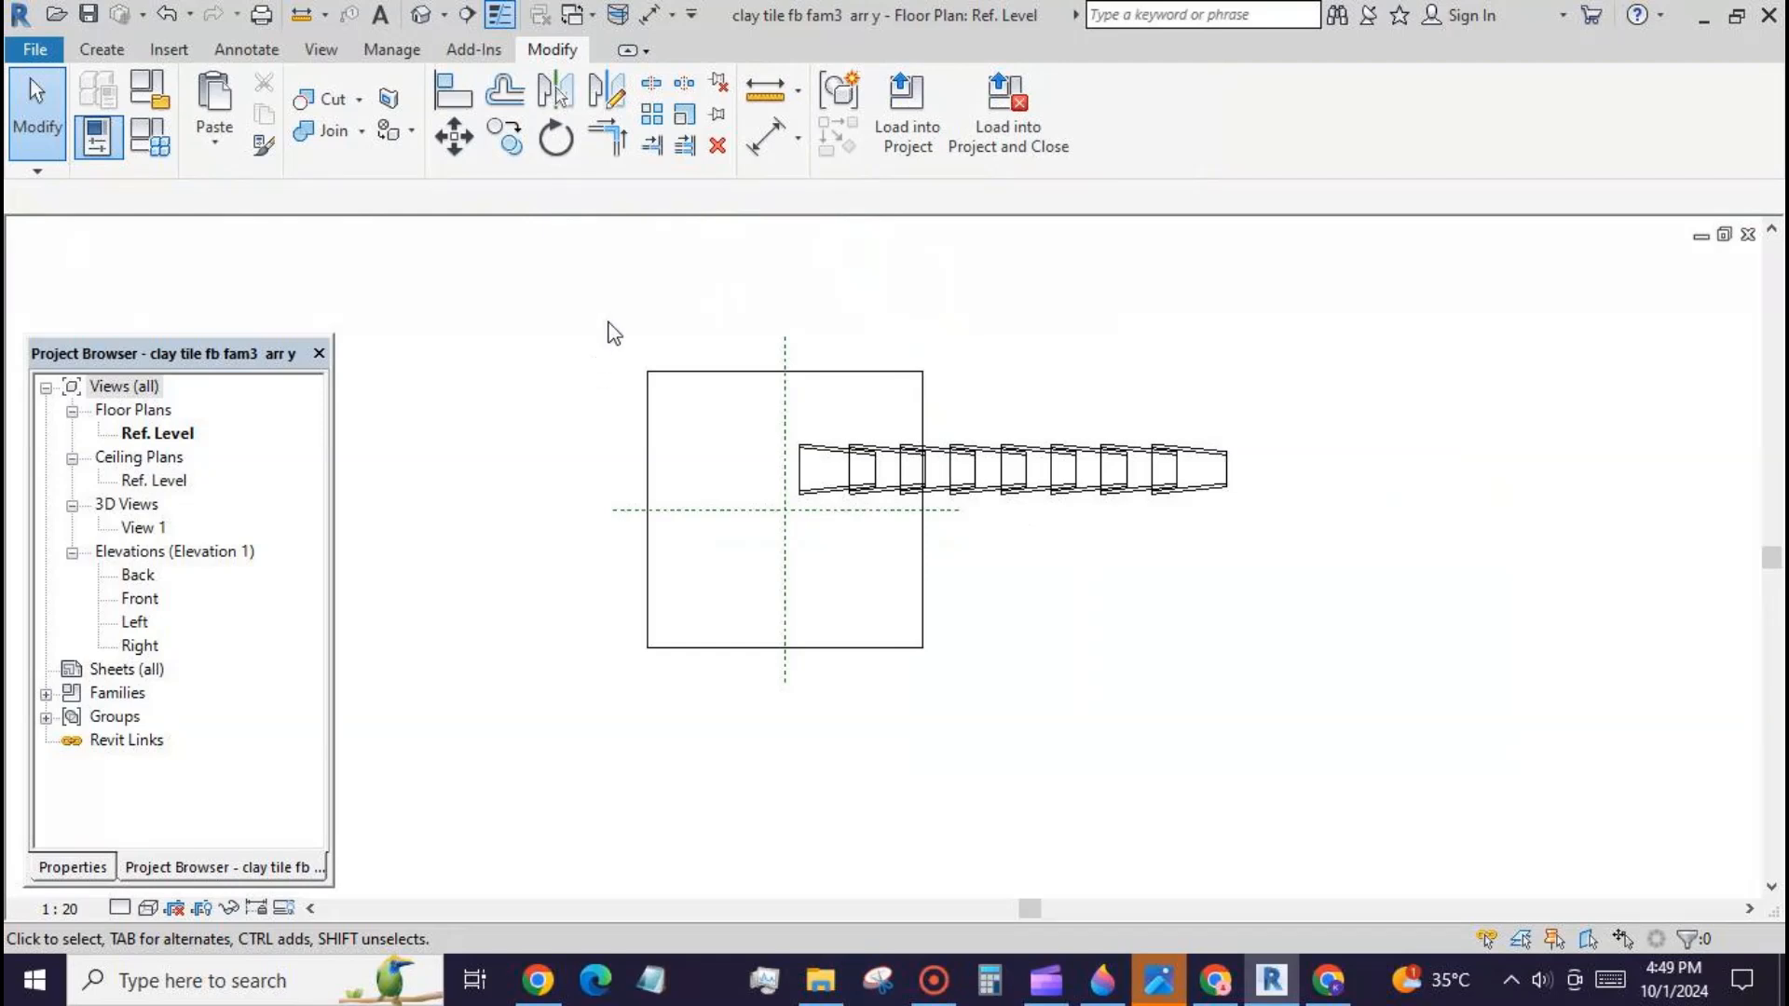
Step: Draw a horizontal reference plane about 390 mm below the Center (Front/Back) plane and add an aligned dimension between the two planes
{"action": "left_click", "coordinate": [102, 49]}
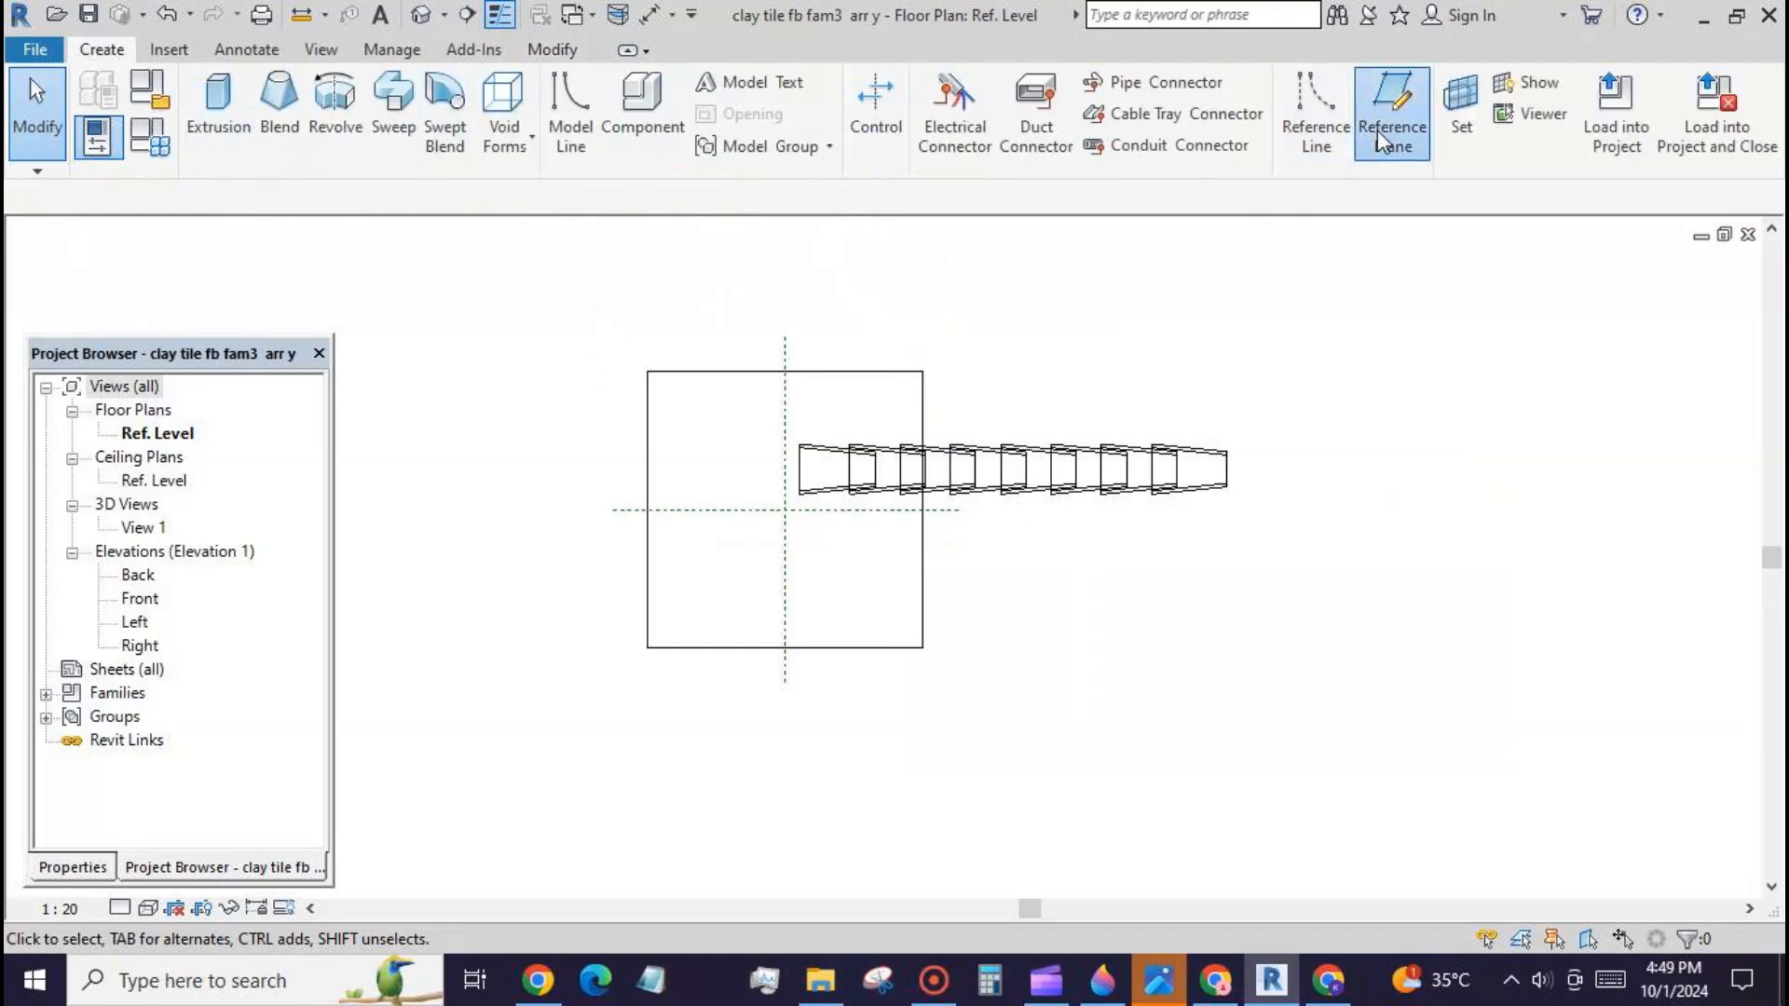
{"action": "left_click", "coordinate": [1387, 102]}
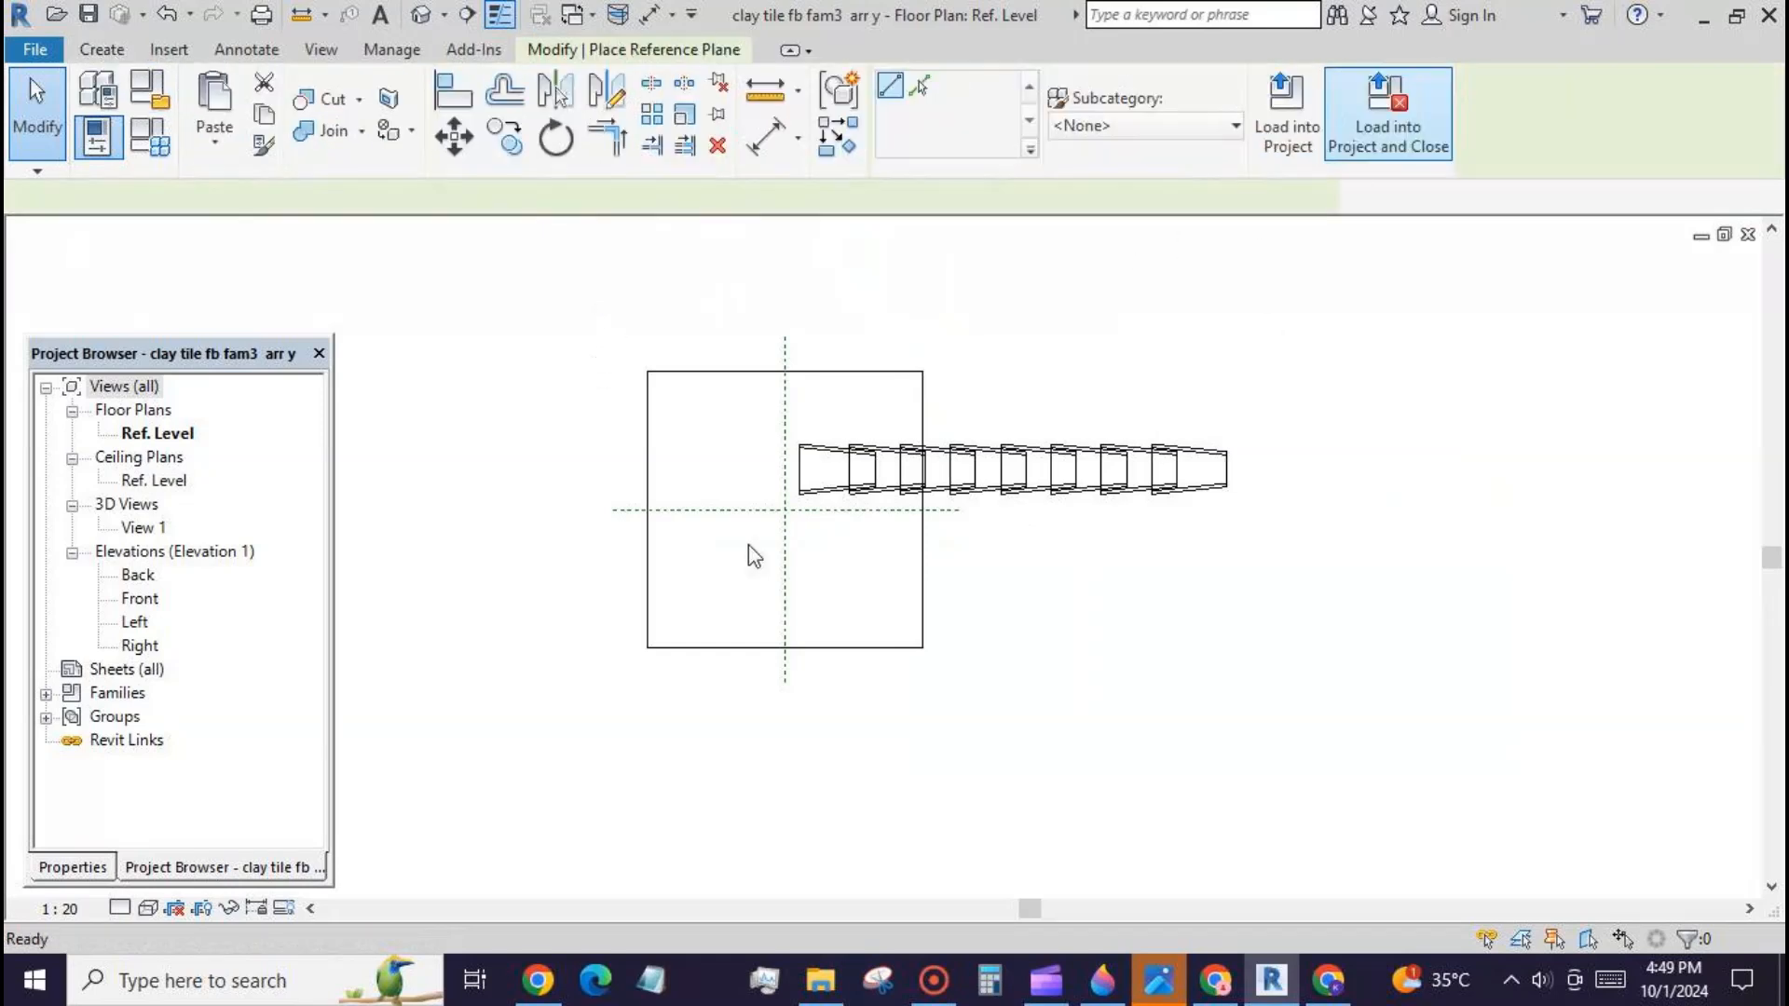
{"action": "left_click", "coordinate": [1065, 554]}
{"action": "key", "text": "d"}
{"action": "key", "text": "i"}
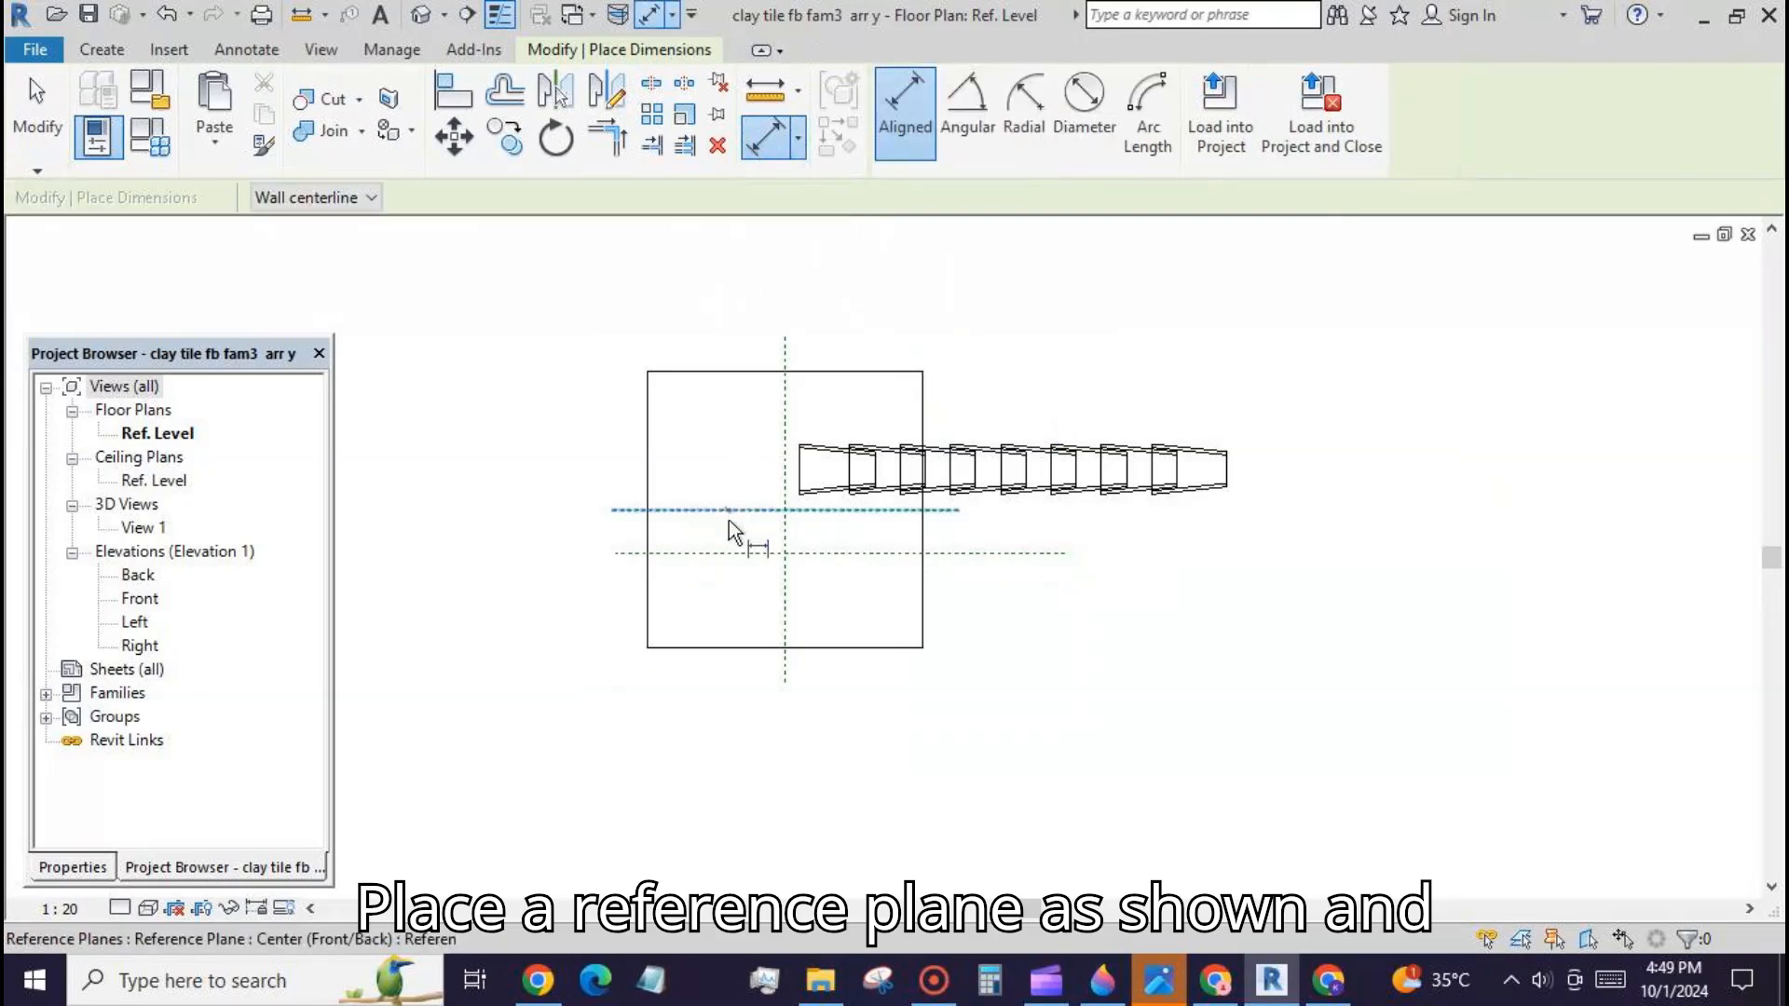
{"action": "left_click", "coordinate": [729, 511]}
{"action": "left_click", "coordinate": [729, 553]}
{"action": "left_click", "coordinate": [585, 597]}
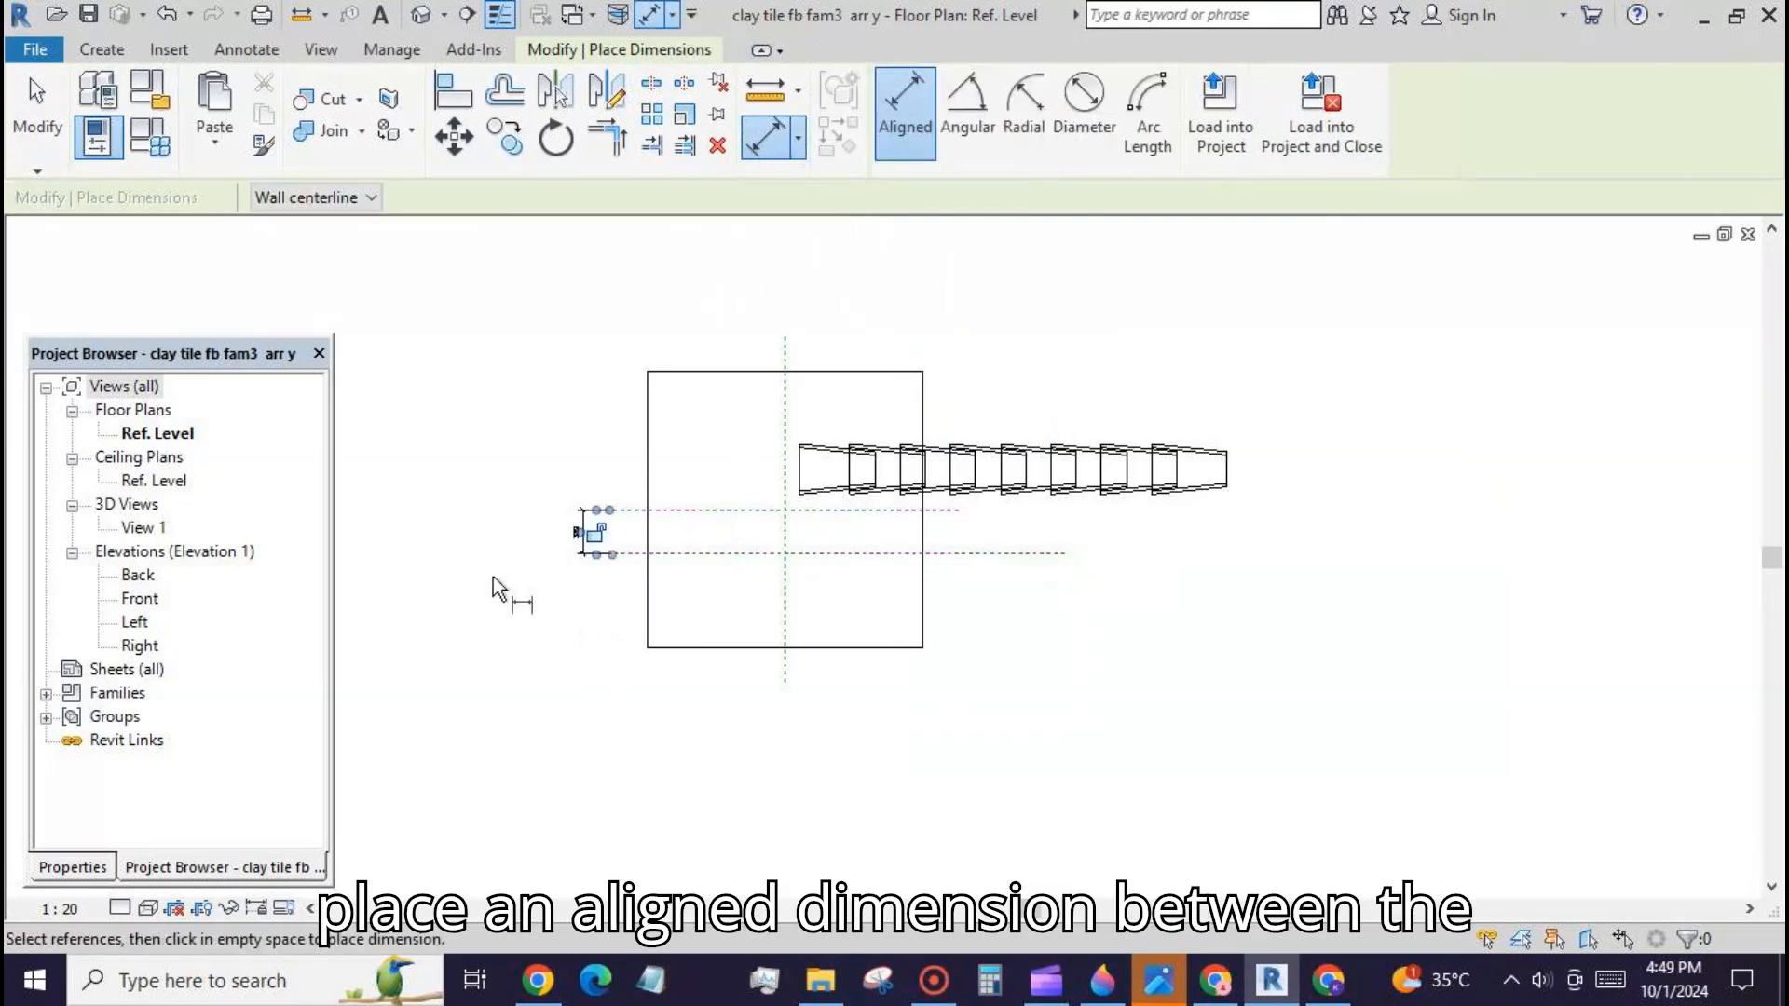
{"action": "left_click", "coordinate": [38, 112]}
Step: Label the dimension between the two horizontal planes with a new type parameter named arr dis y
{"action": "left_click", "coordinate": [583, 533]}
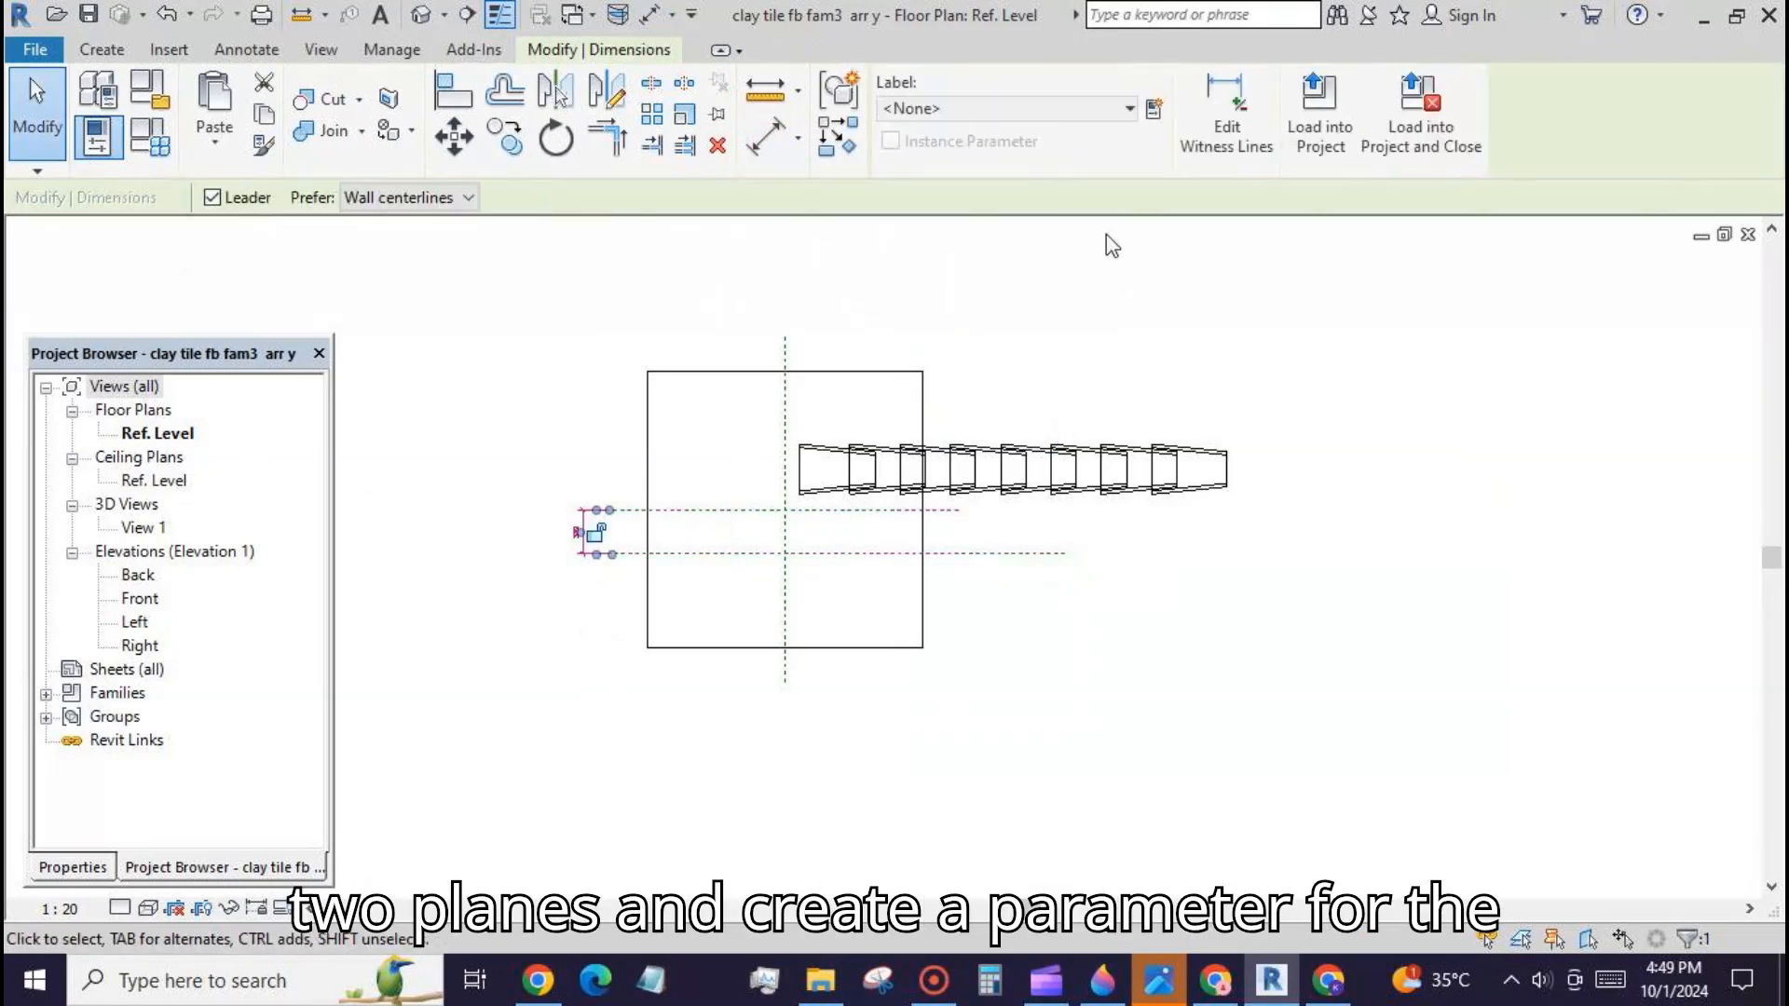
{"action": "left_click", "coordinate": [1155, 110]}
{"action": "type", "text": "a"}
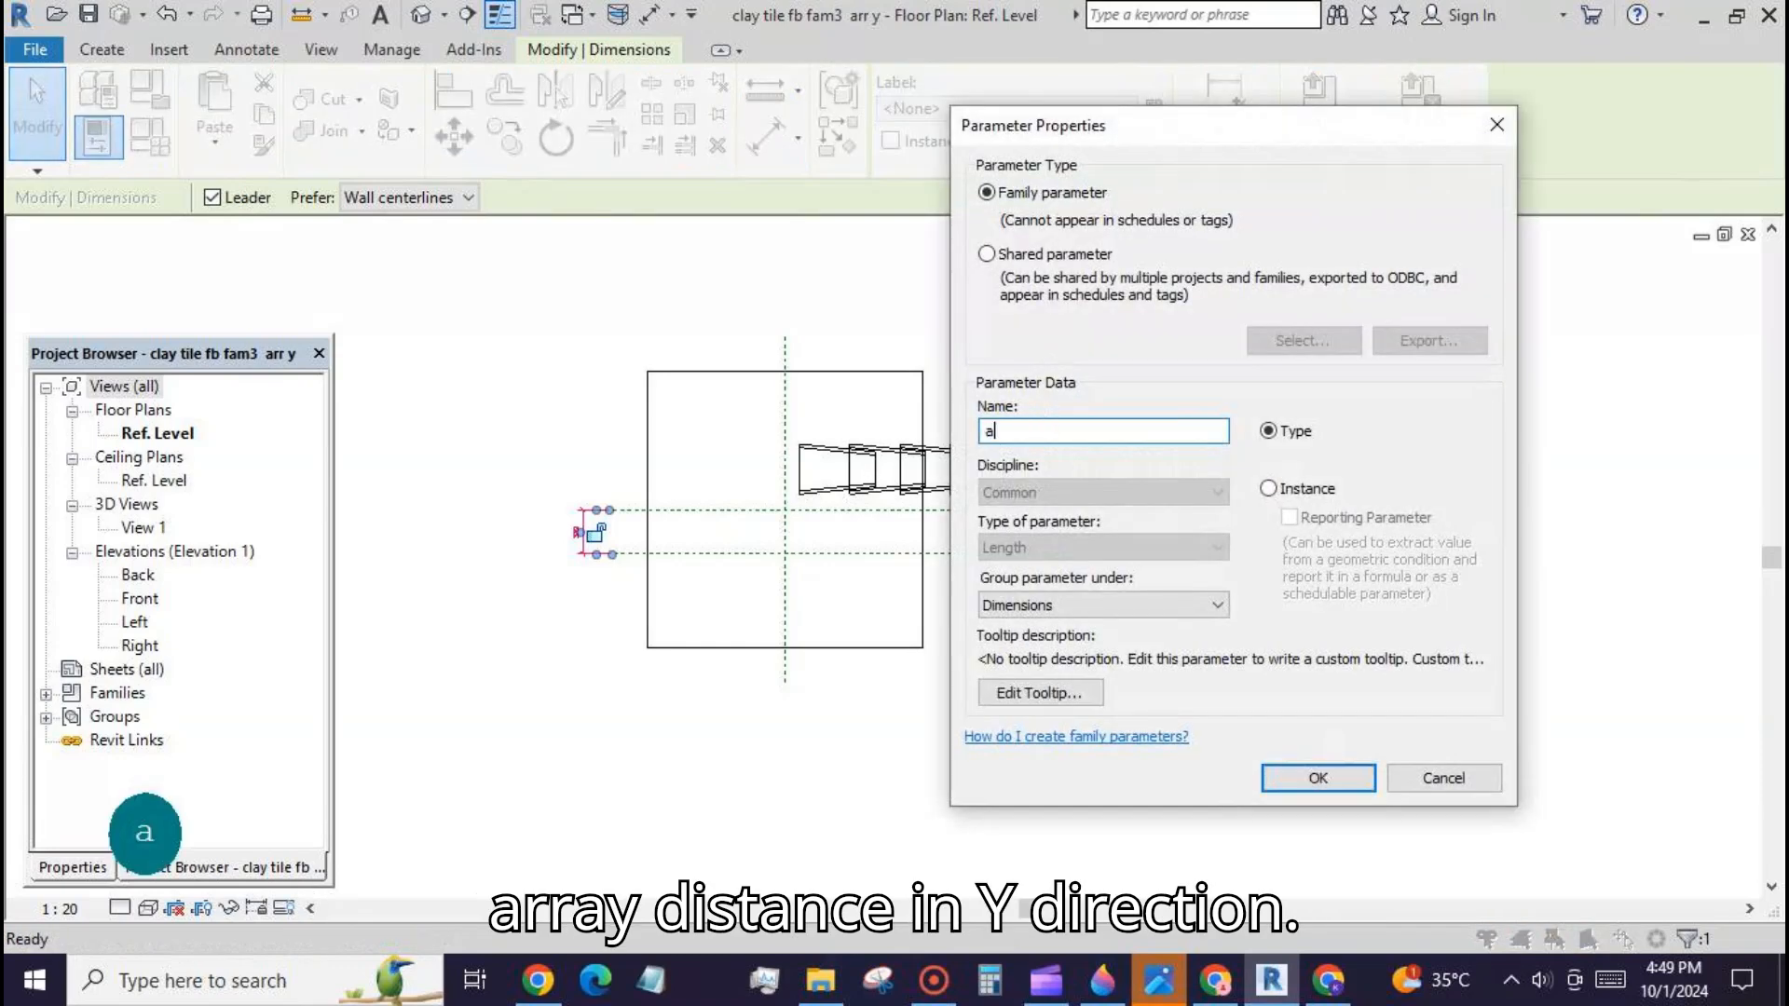
{"action": "type", "text": "rr dis y"}
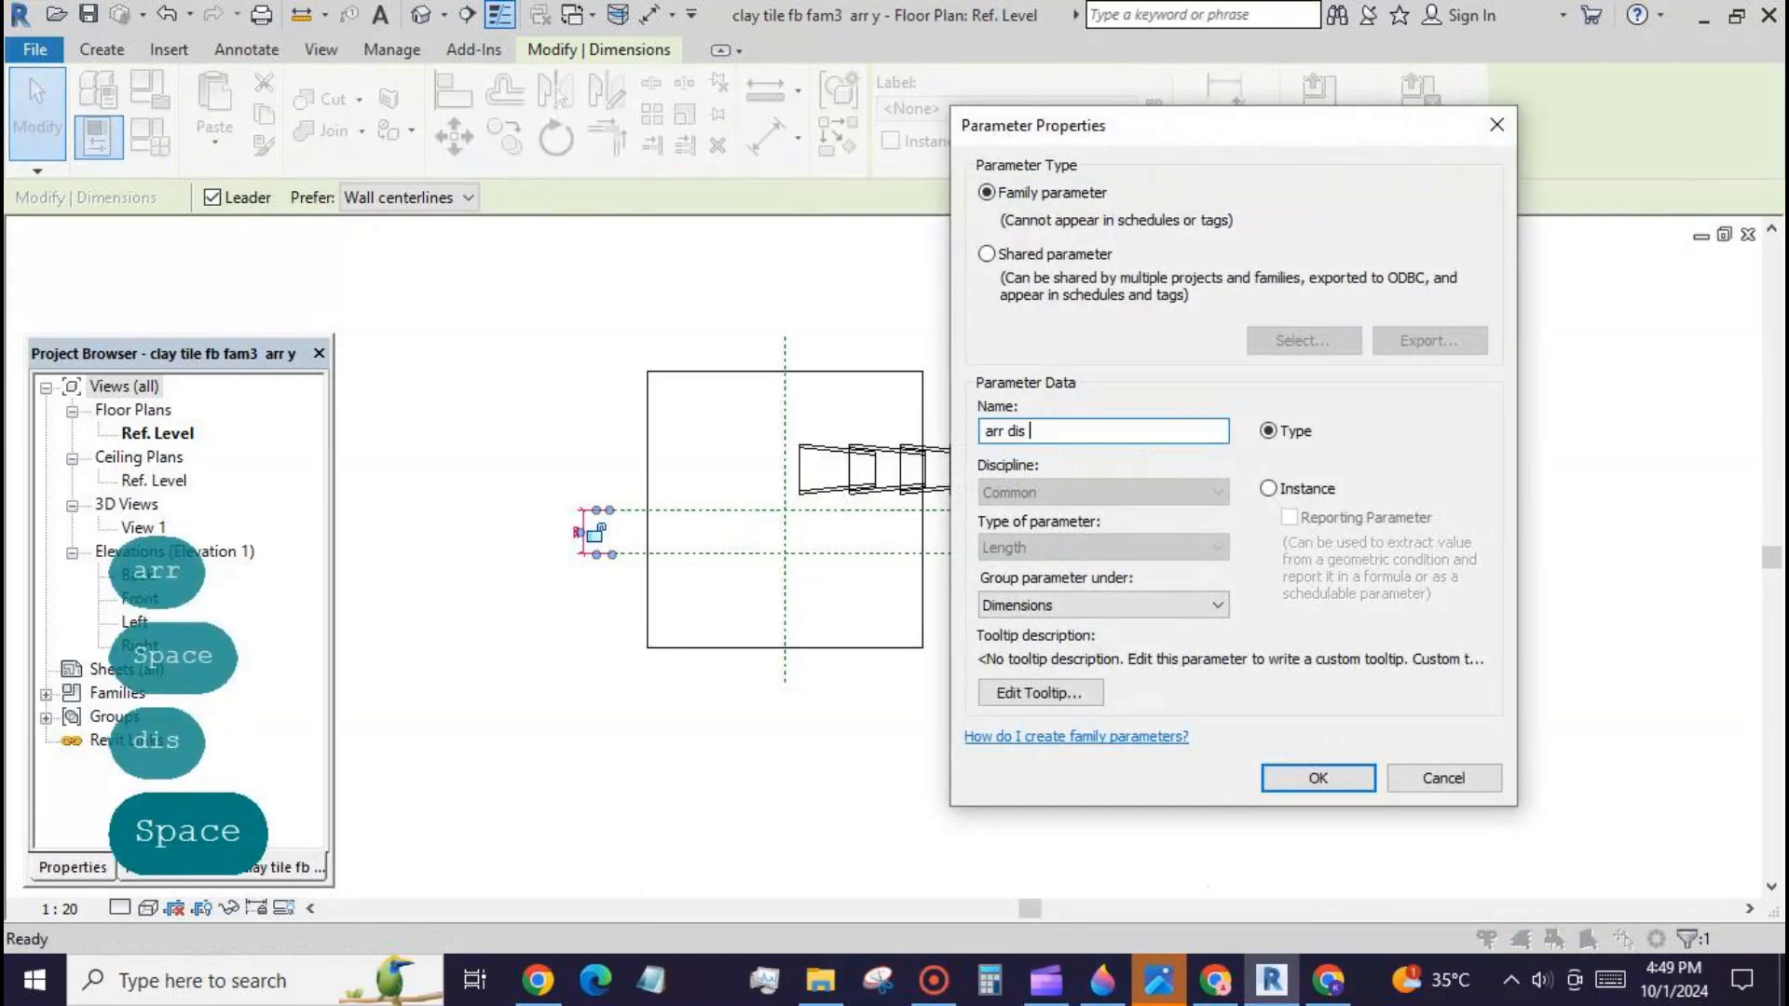
{"action": "left_click", "coordinate": [1316, 778]}
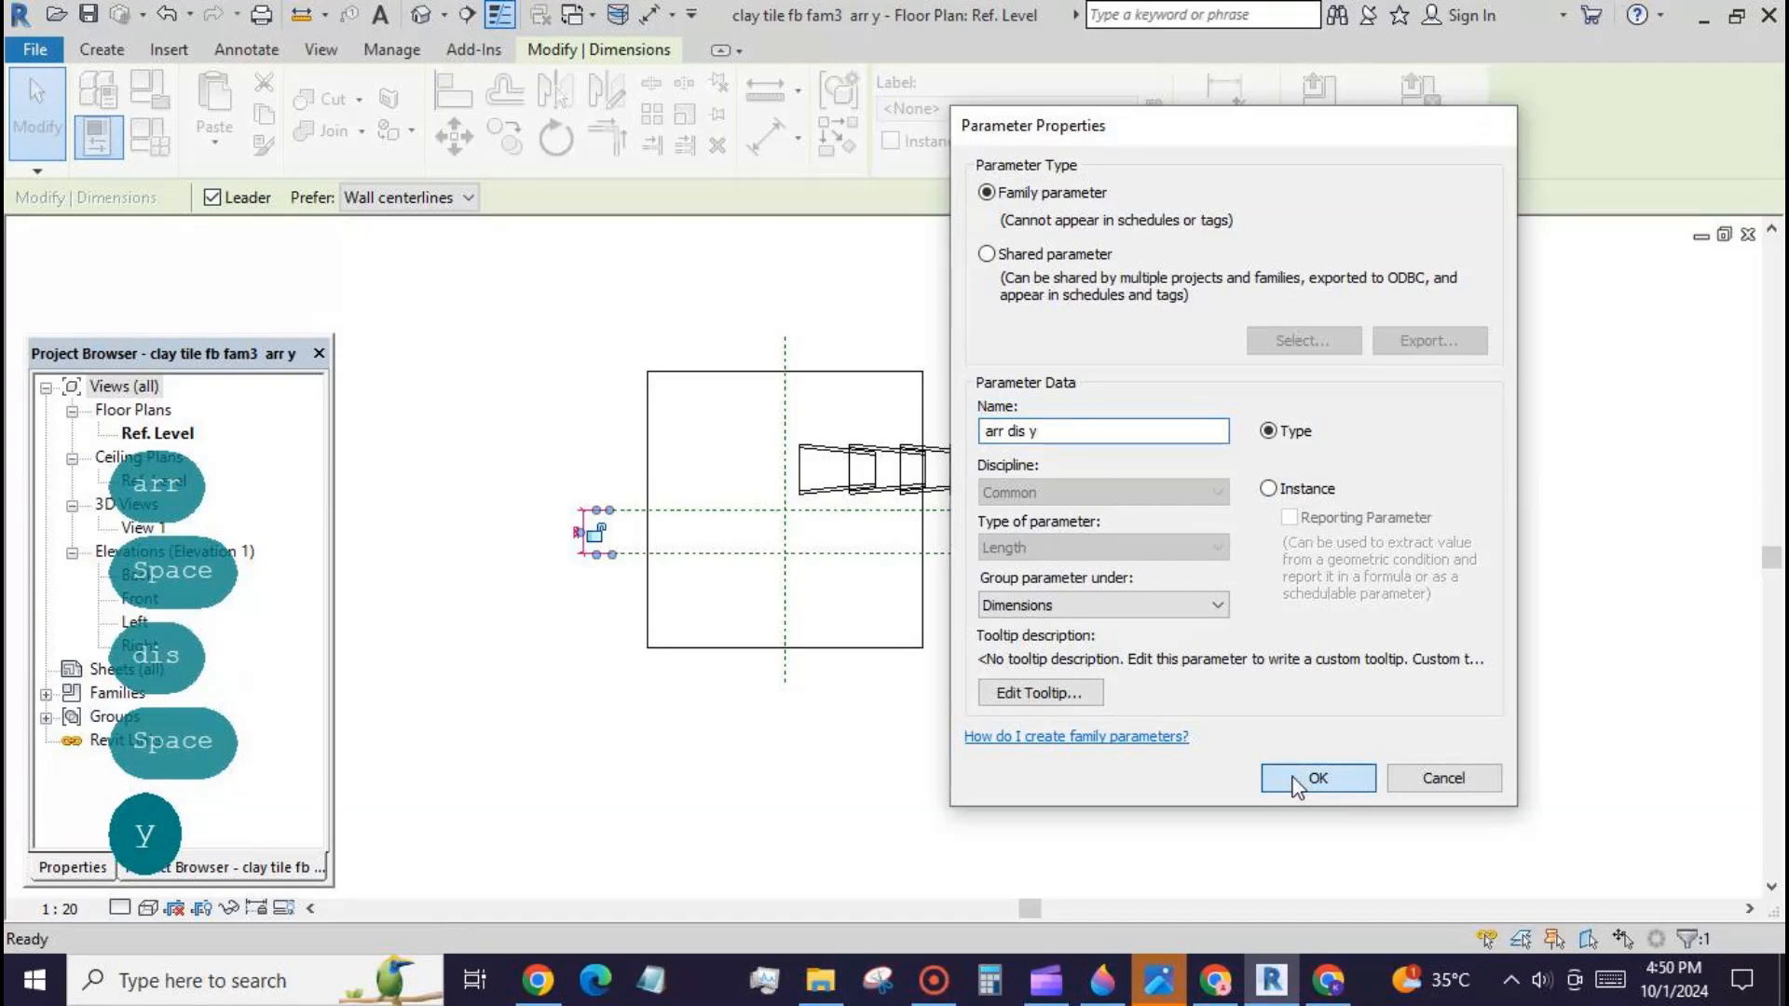
Step: Align the tile array to the vertical and horizontal center reference planes and lock both alignments
{"action": "scroll", "coordinate": [818, 547], "scroll_direction": "up", "scroll_amount": 2}
{"action": "scroll", "coordinate": [818, 547], "scroll_direction": "up", "scroll_amount": 1}
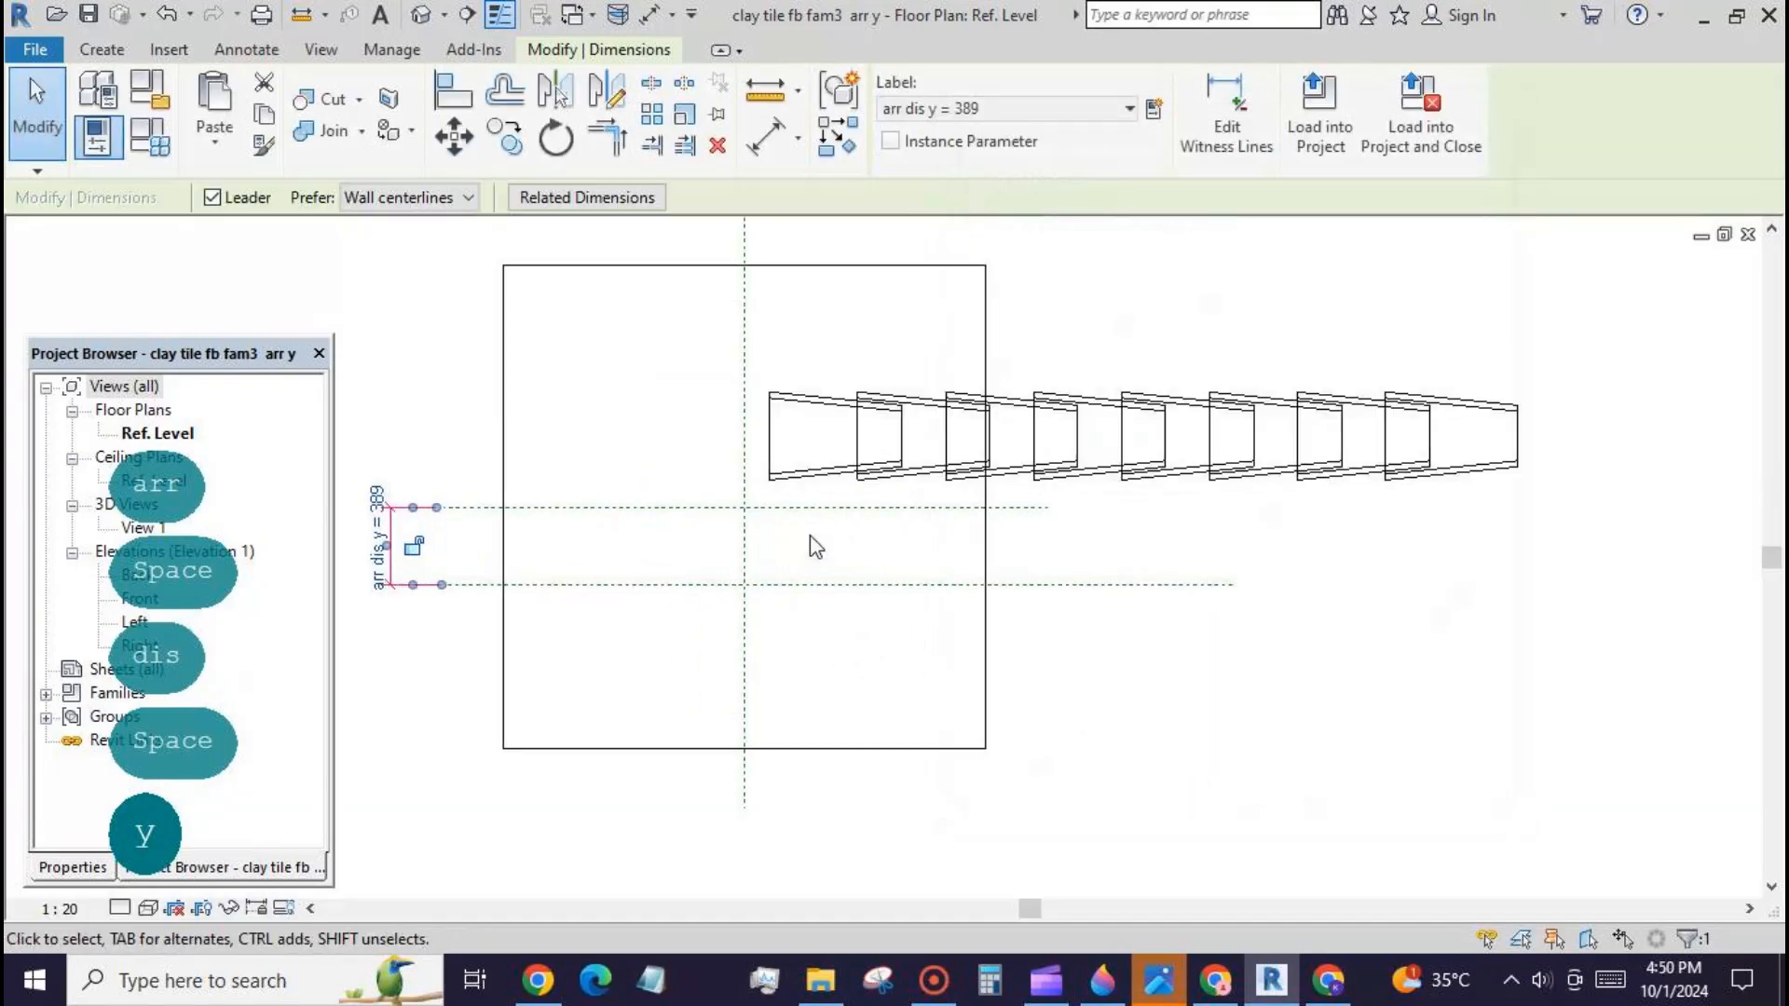
{"action": "left_click", "coordinate": [454, 91]}
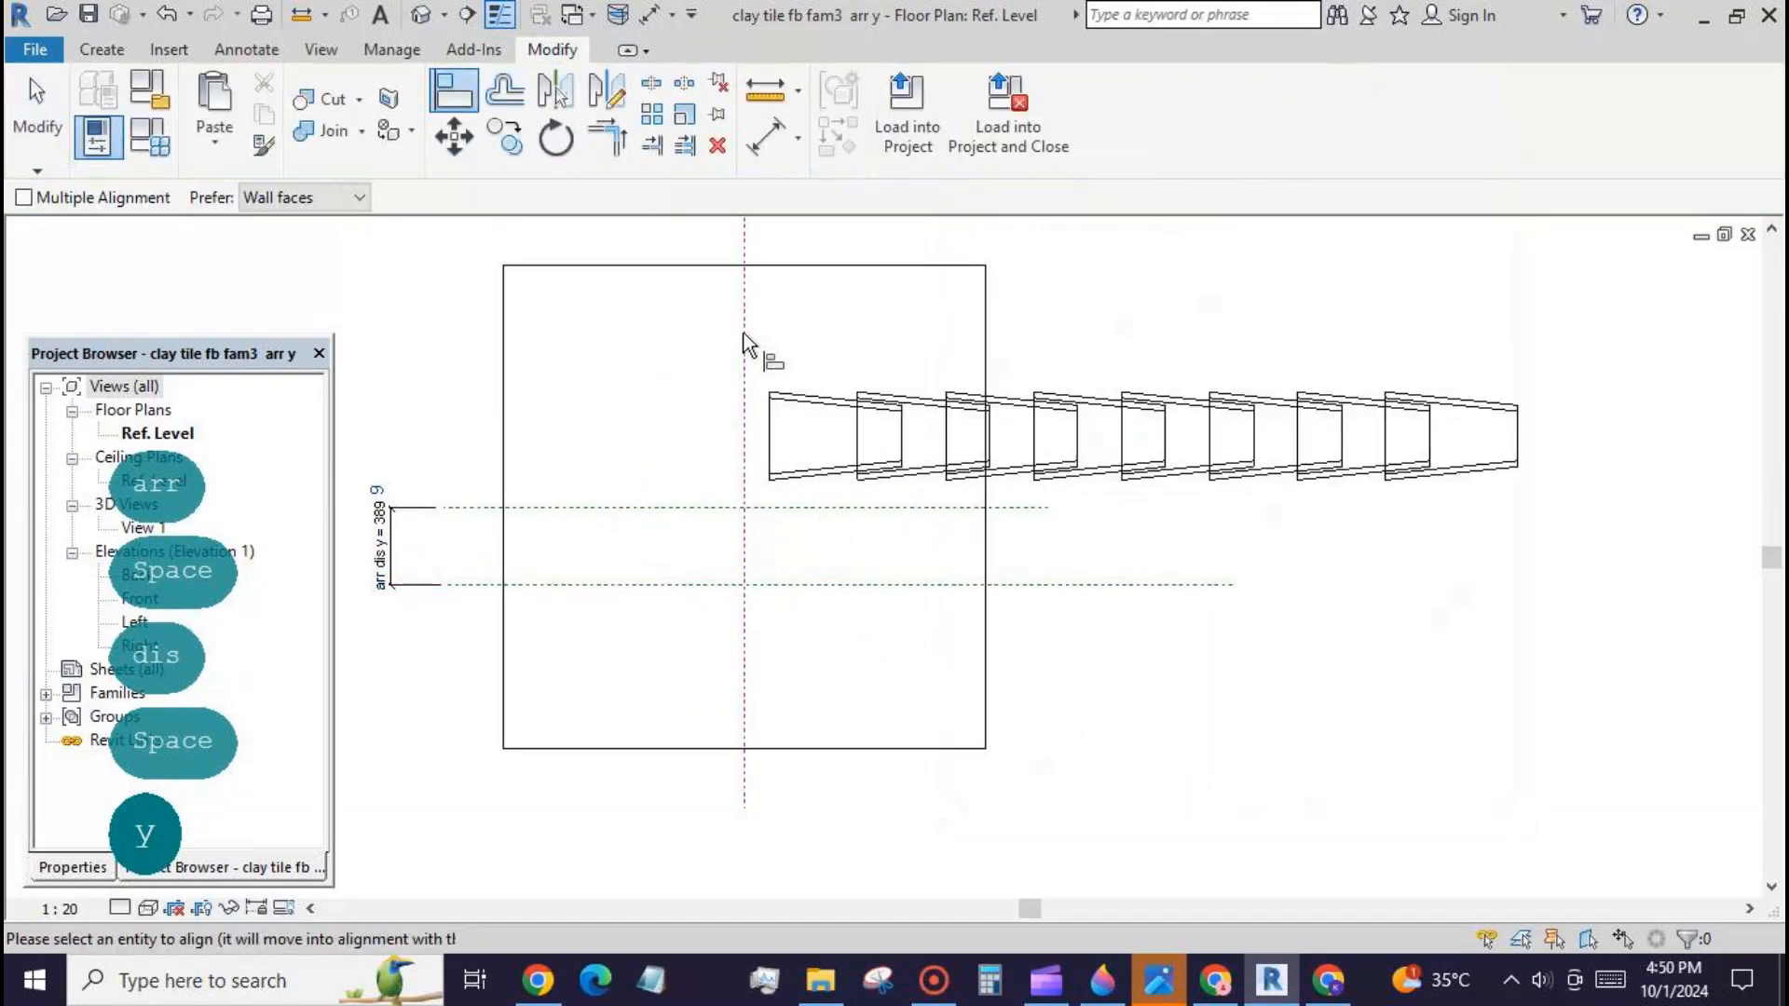
{"action": "left_click", "coordinate": [836, 443]}
{"action": "left_click", "coordinate": [789, 557]}
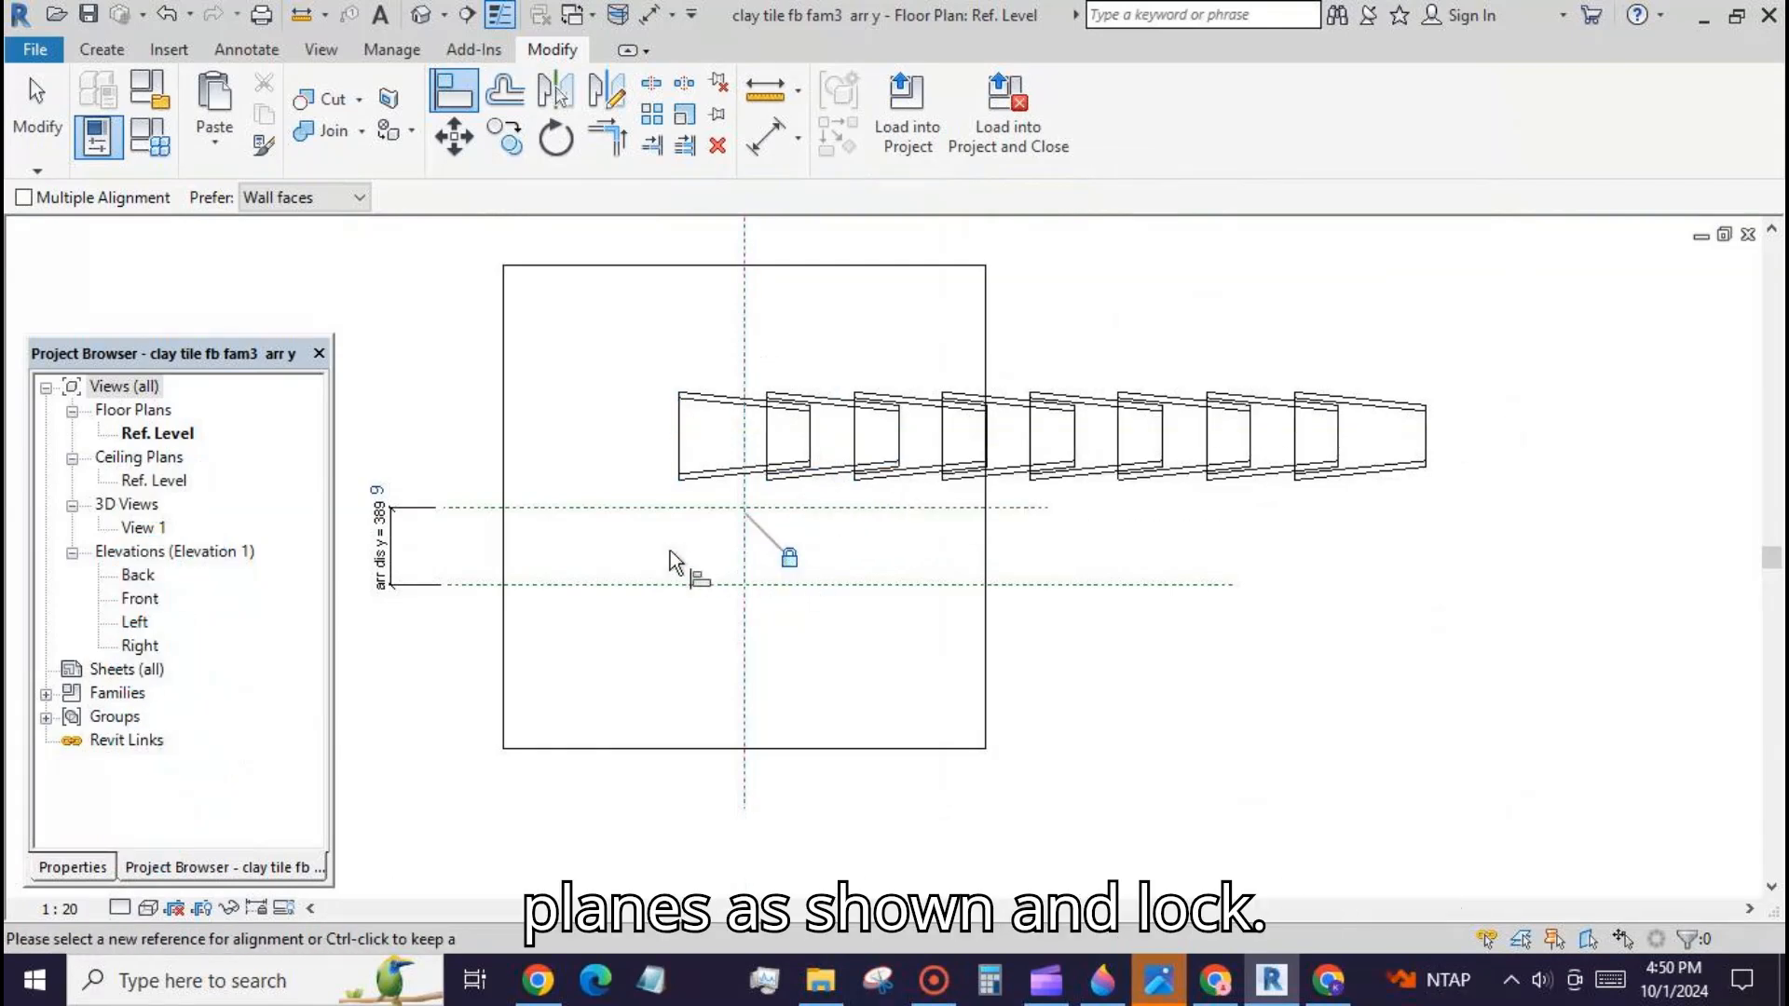
{"action": "left_click", "coordinate": [649, 507]}
{"action": "left_click", "coordinate": [722, 436]}
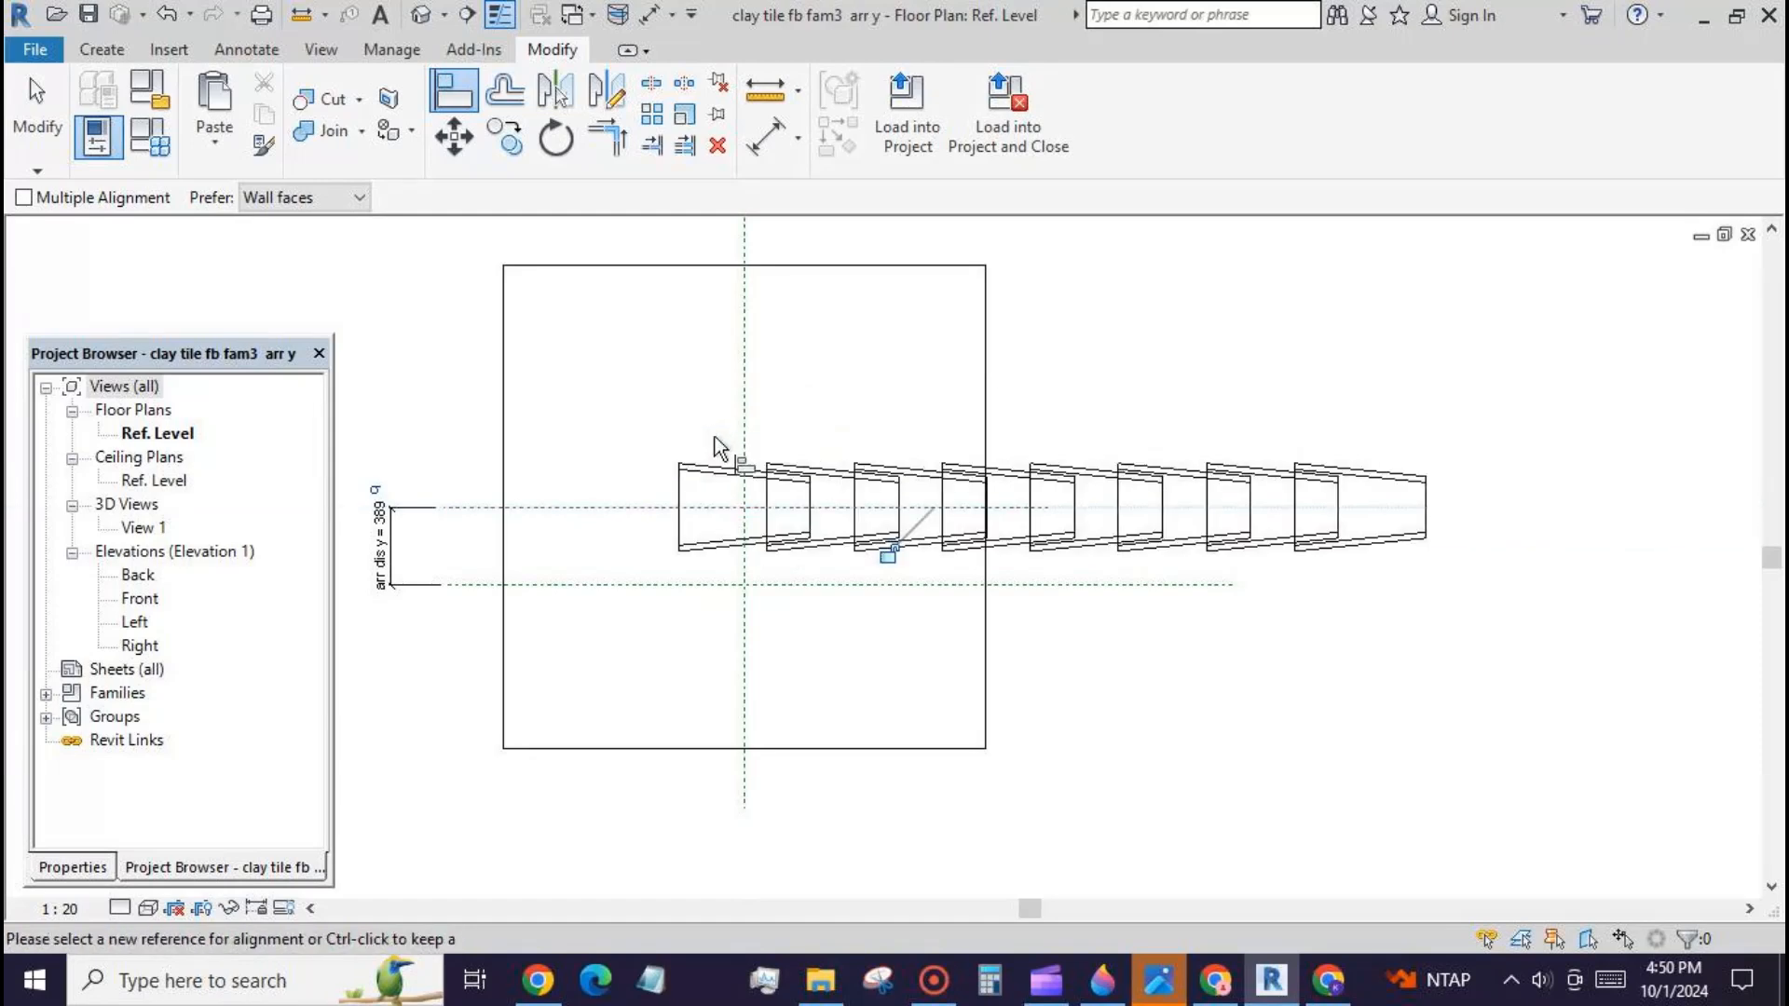
{"action": "key", "text": "Escape"}
{"action": "key", "text": "Escape"}
Step: Associate the nested tile array's arr dis x type parameter with a new family parameter named arr dis x
{"action": "left_click", "coordinate": [678, 525]}
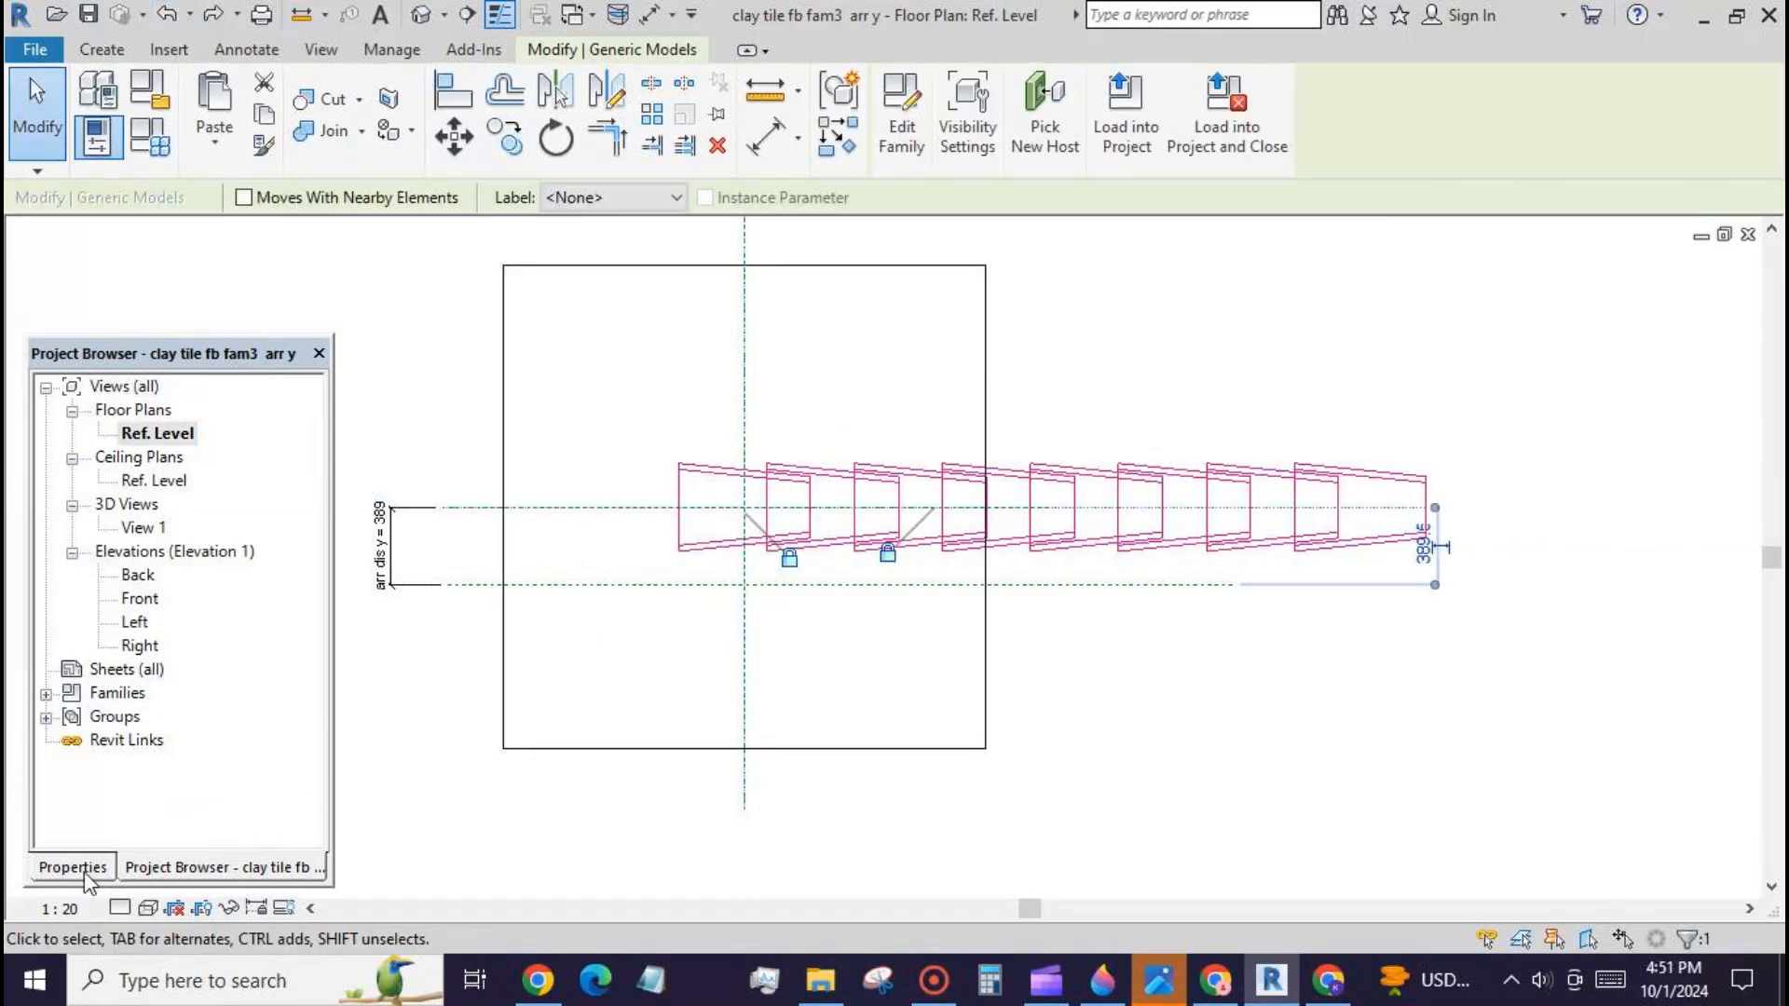
{"action": "left_click", "coordinate": [82, 868]}
{"action": "left_click", "coordinate": [280, 485]}
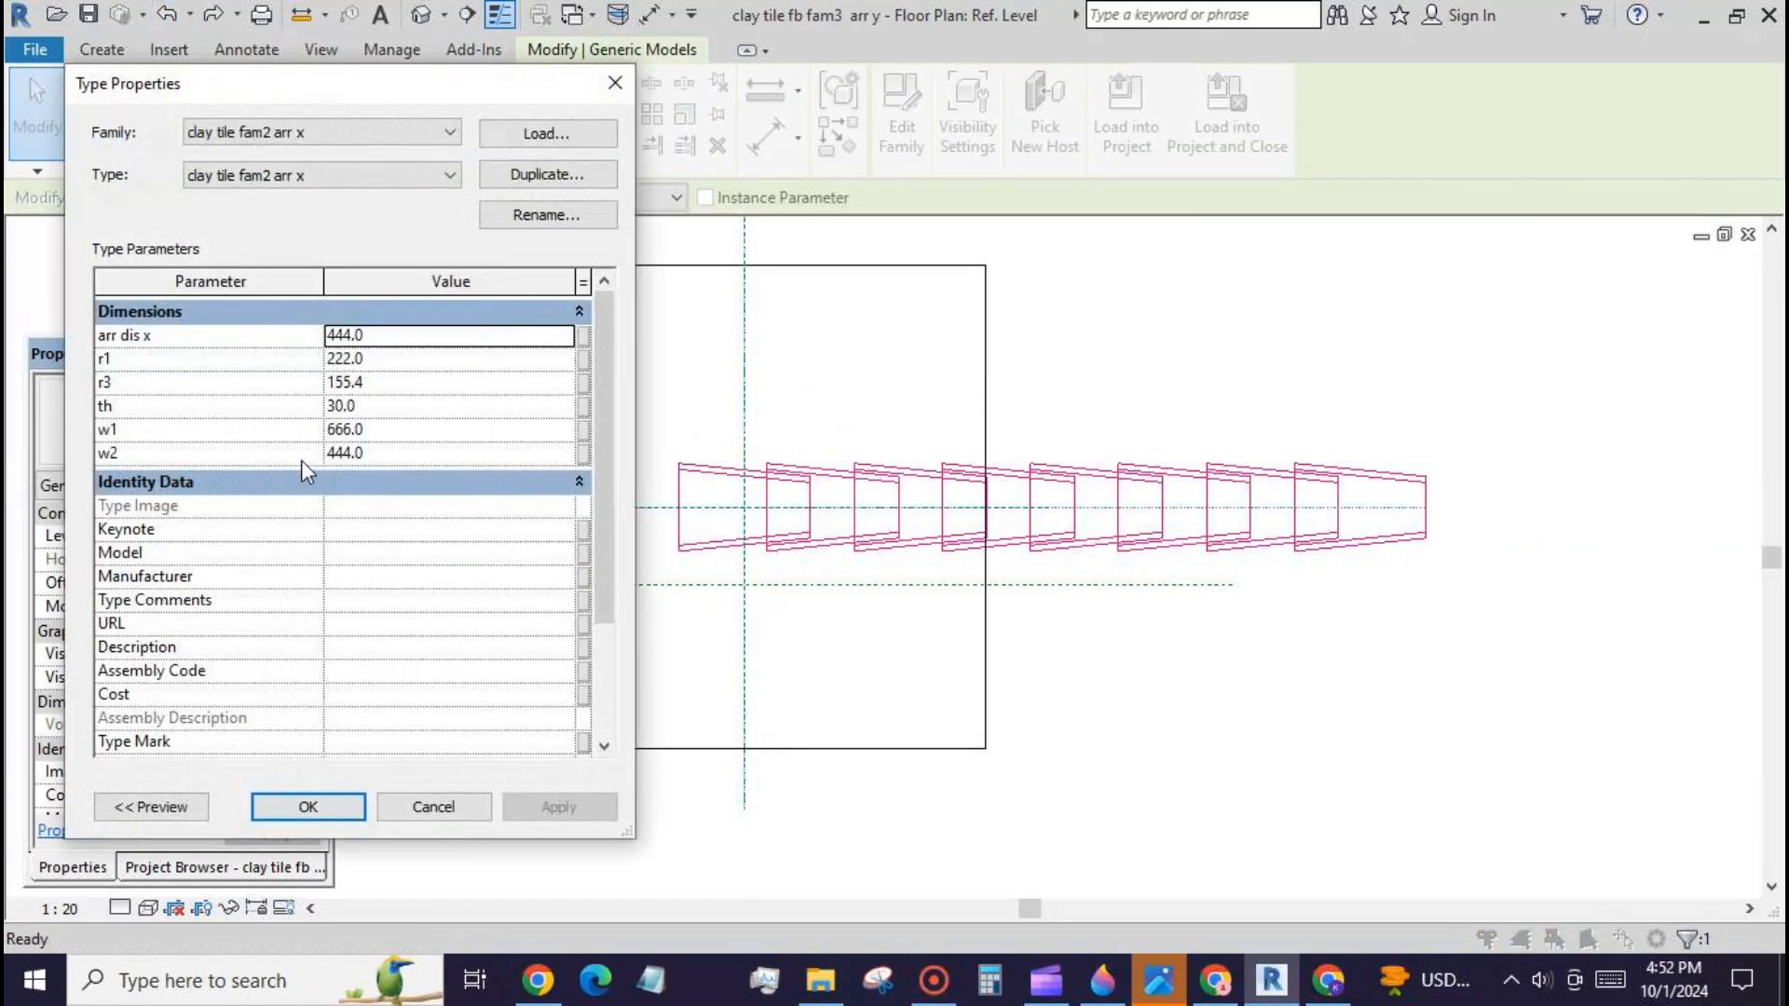
{"action": "left_click", "coordinate": [584, 337]}
{"action": "left_click", "coordinate": [272, 750]}
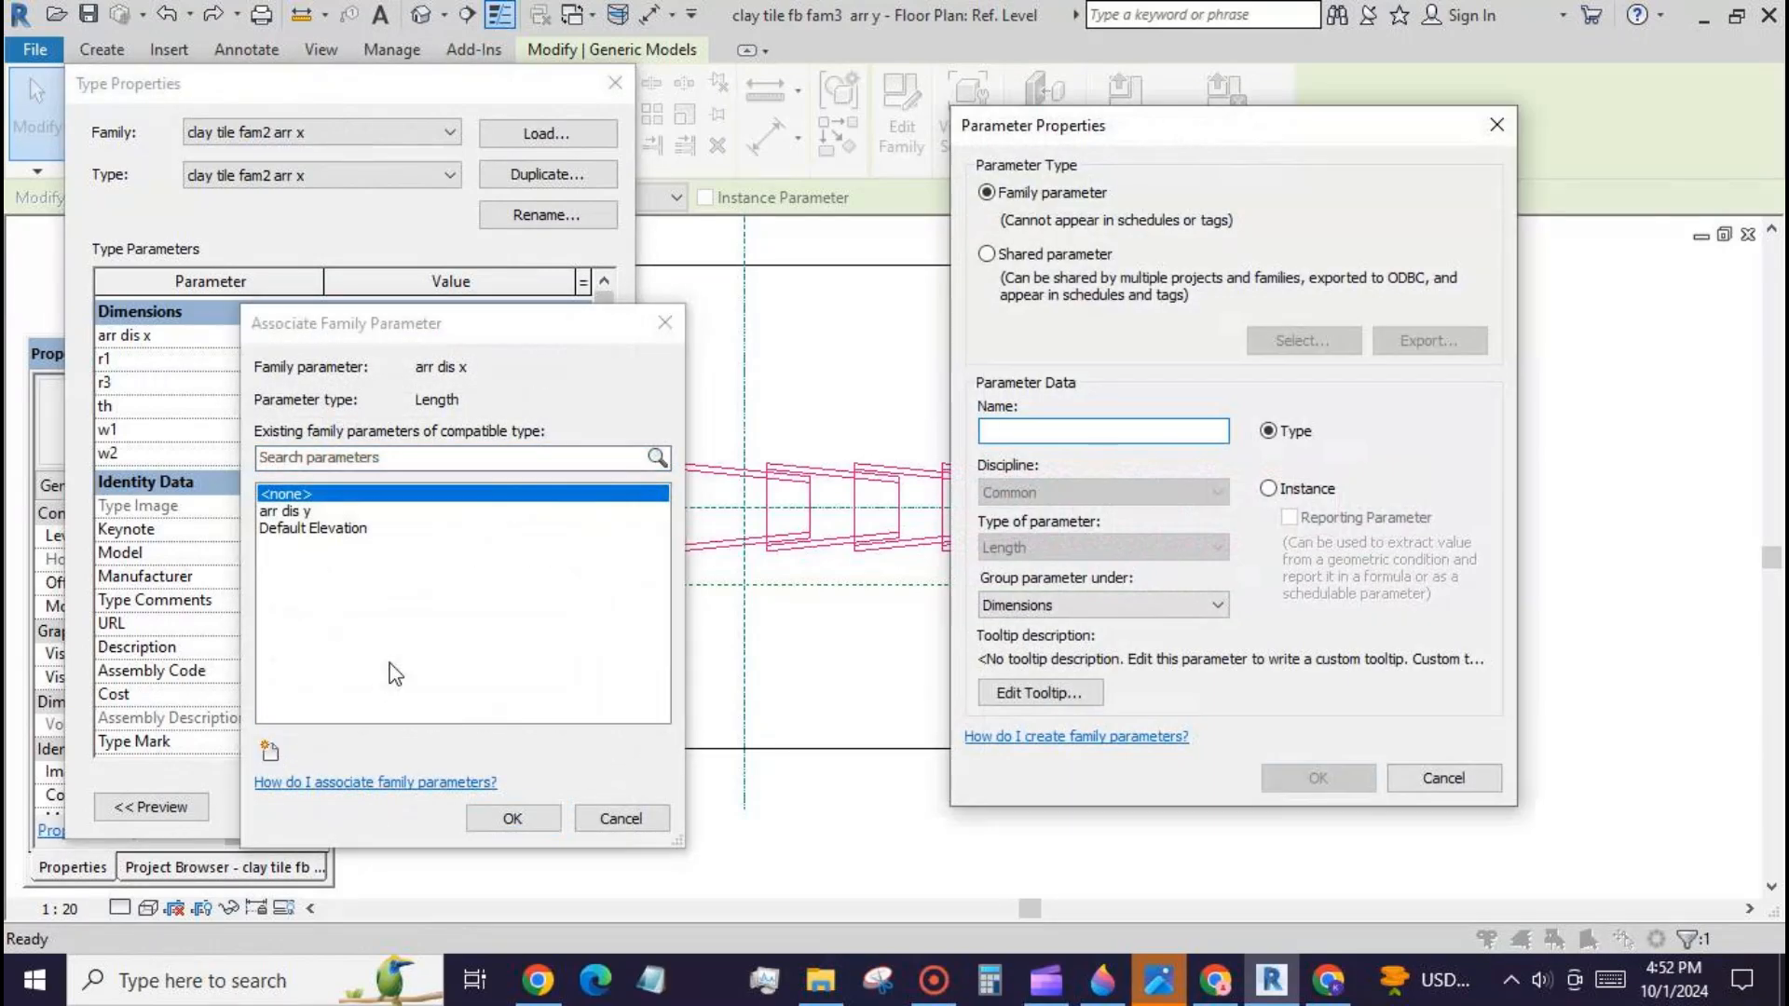
{"action": "type", "text": "arr dis x"}
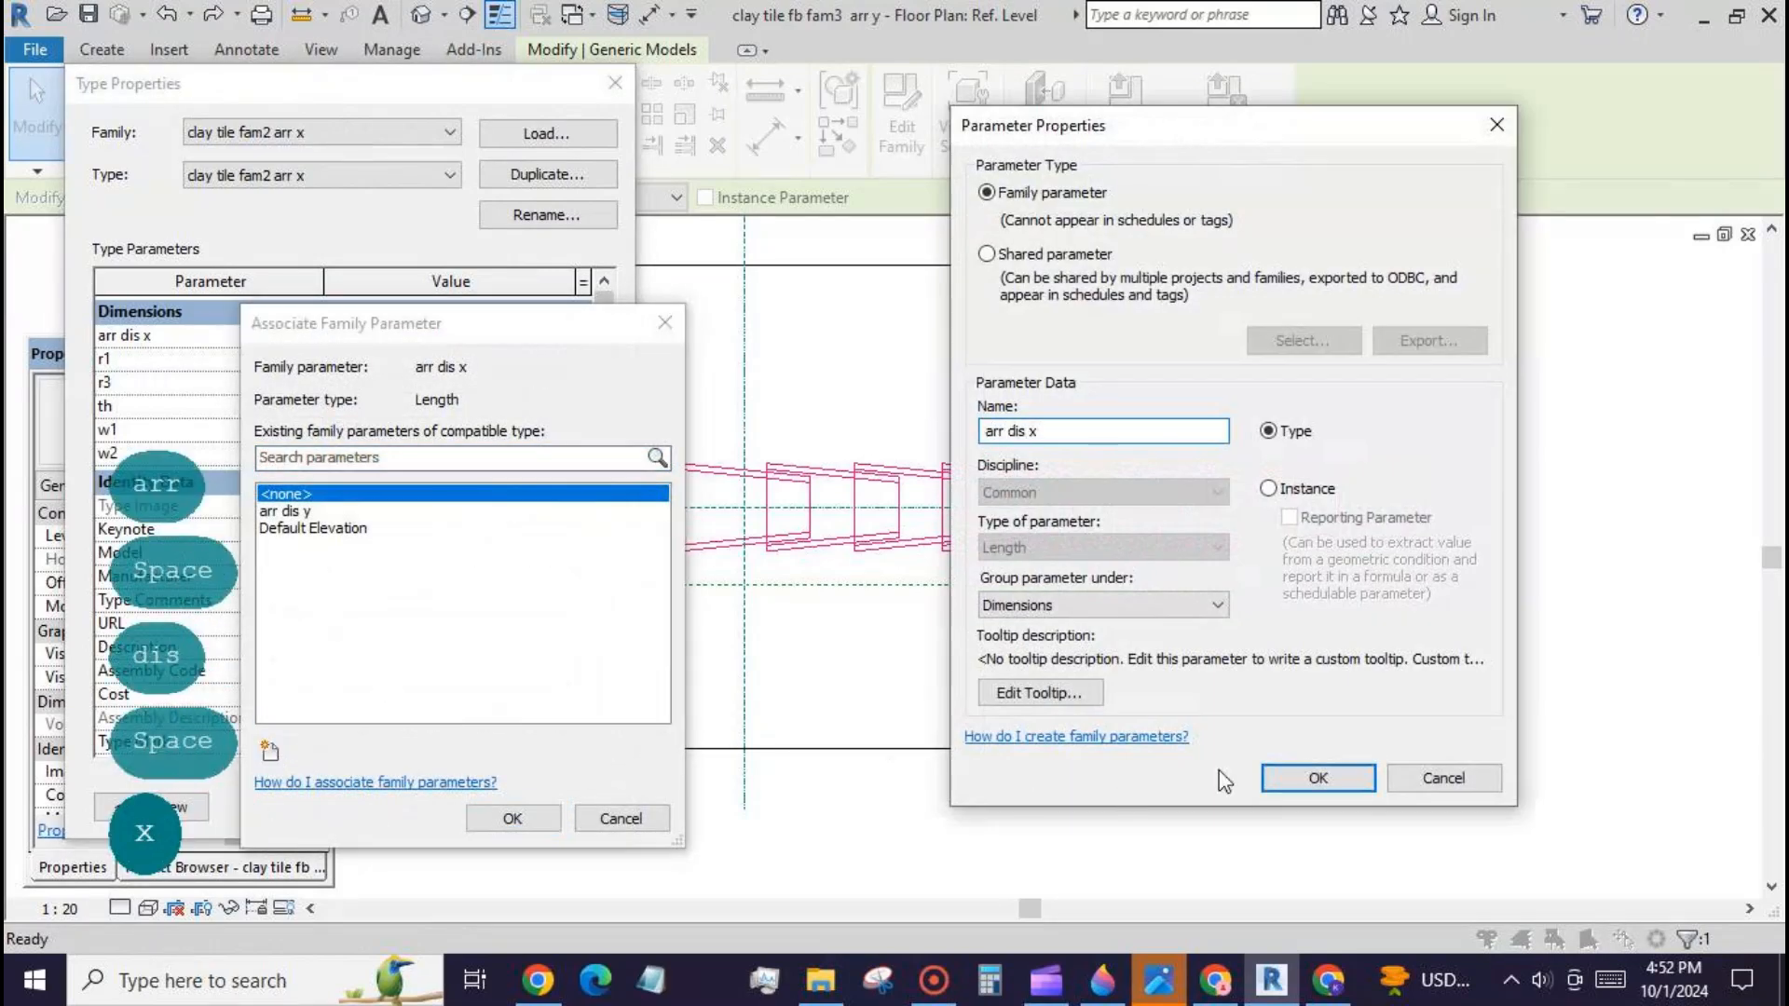
{"action": "left_click", "coordinate": [1318, 778]}
{"action": "left_click", "coordinate": [512, 819]}
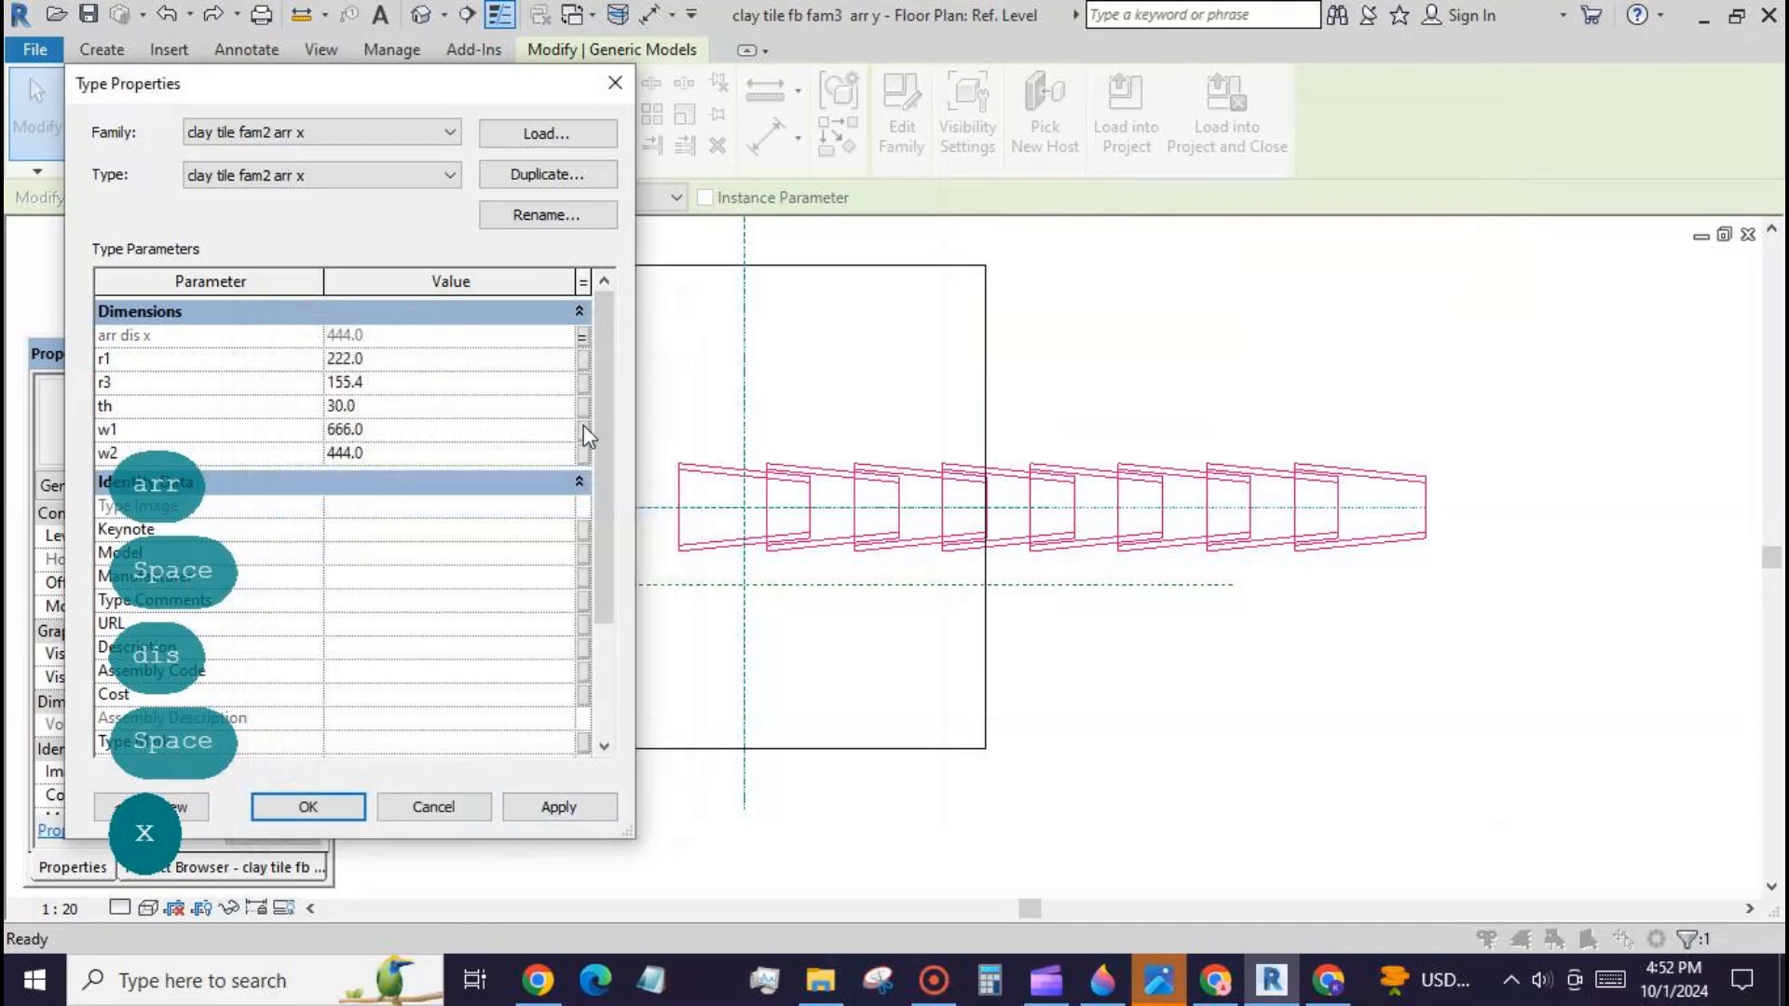
Step: Associate the nested family's r1 and r3 with new family parameters of the same names
{"action": "left_click", "coordinate": [583, 360]}
{"action": "left_click", "coordinate": [269, 750]}
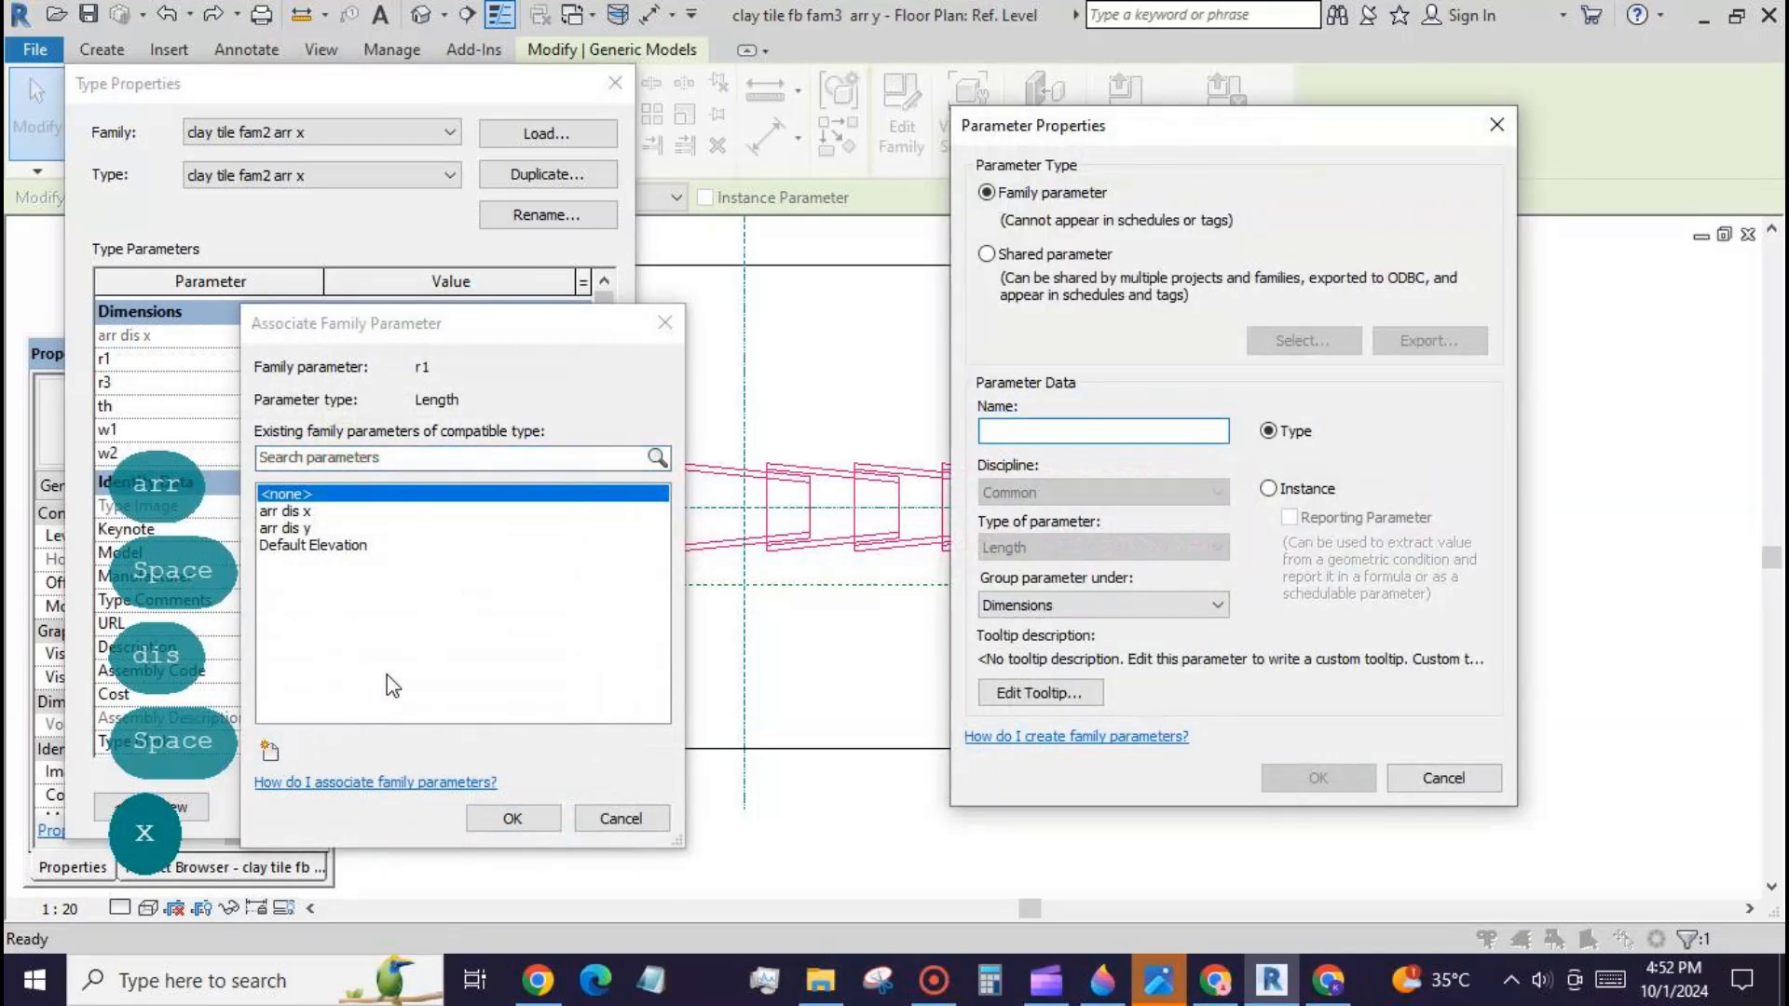
{"action": "type", "text": "r1"}
{"action": "left_click", "coordinate": [1317, 778]}
{"action": "left_click", "coordinate": [512, 819]}
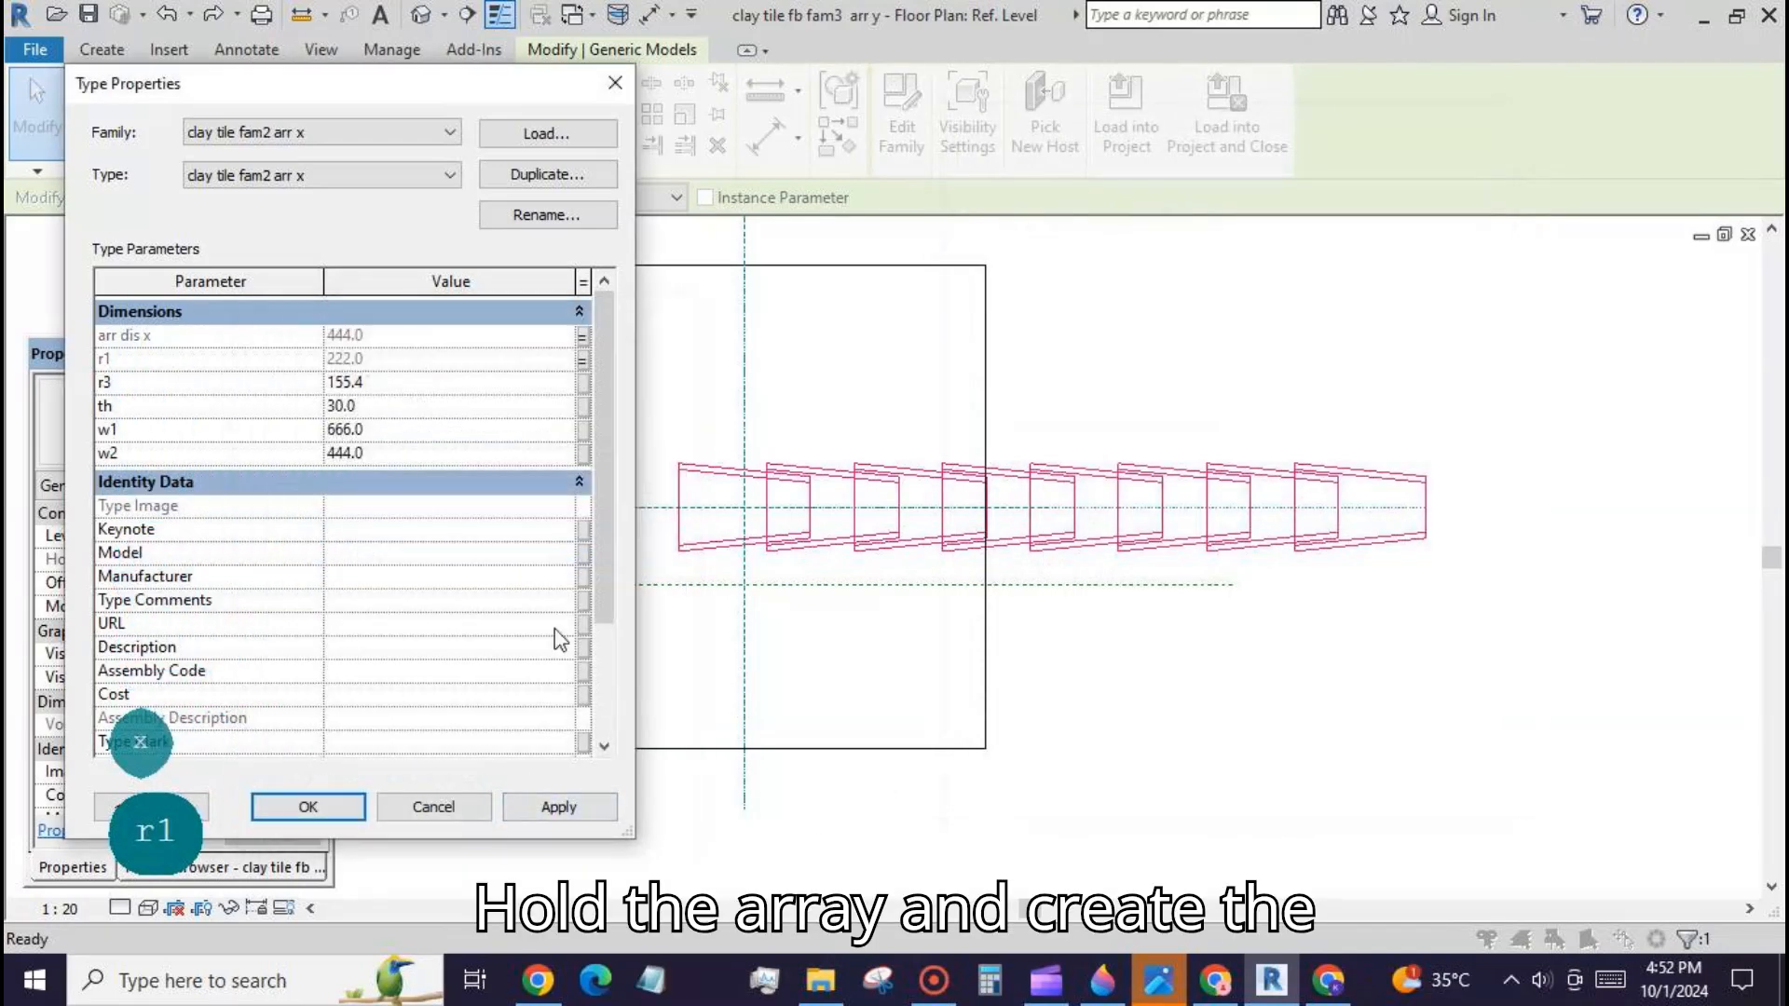
{"action": "left_click", "coordinate": [584, 383]}
{"action": "left_click", "coordinate": [270, 750]}
{"action": "type", "text": "r3"}
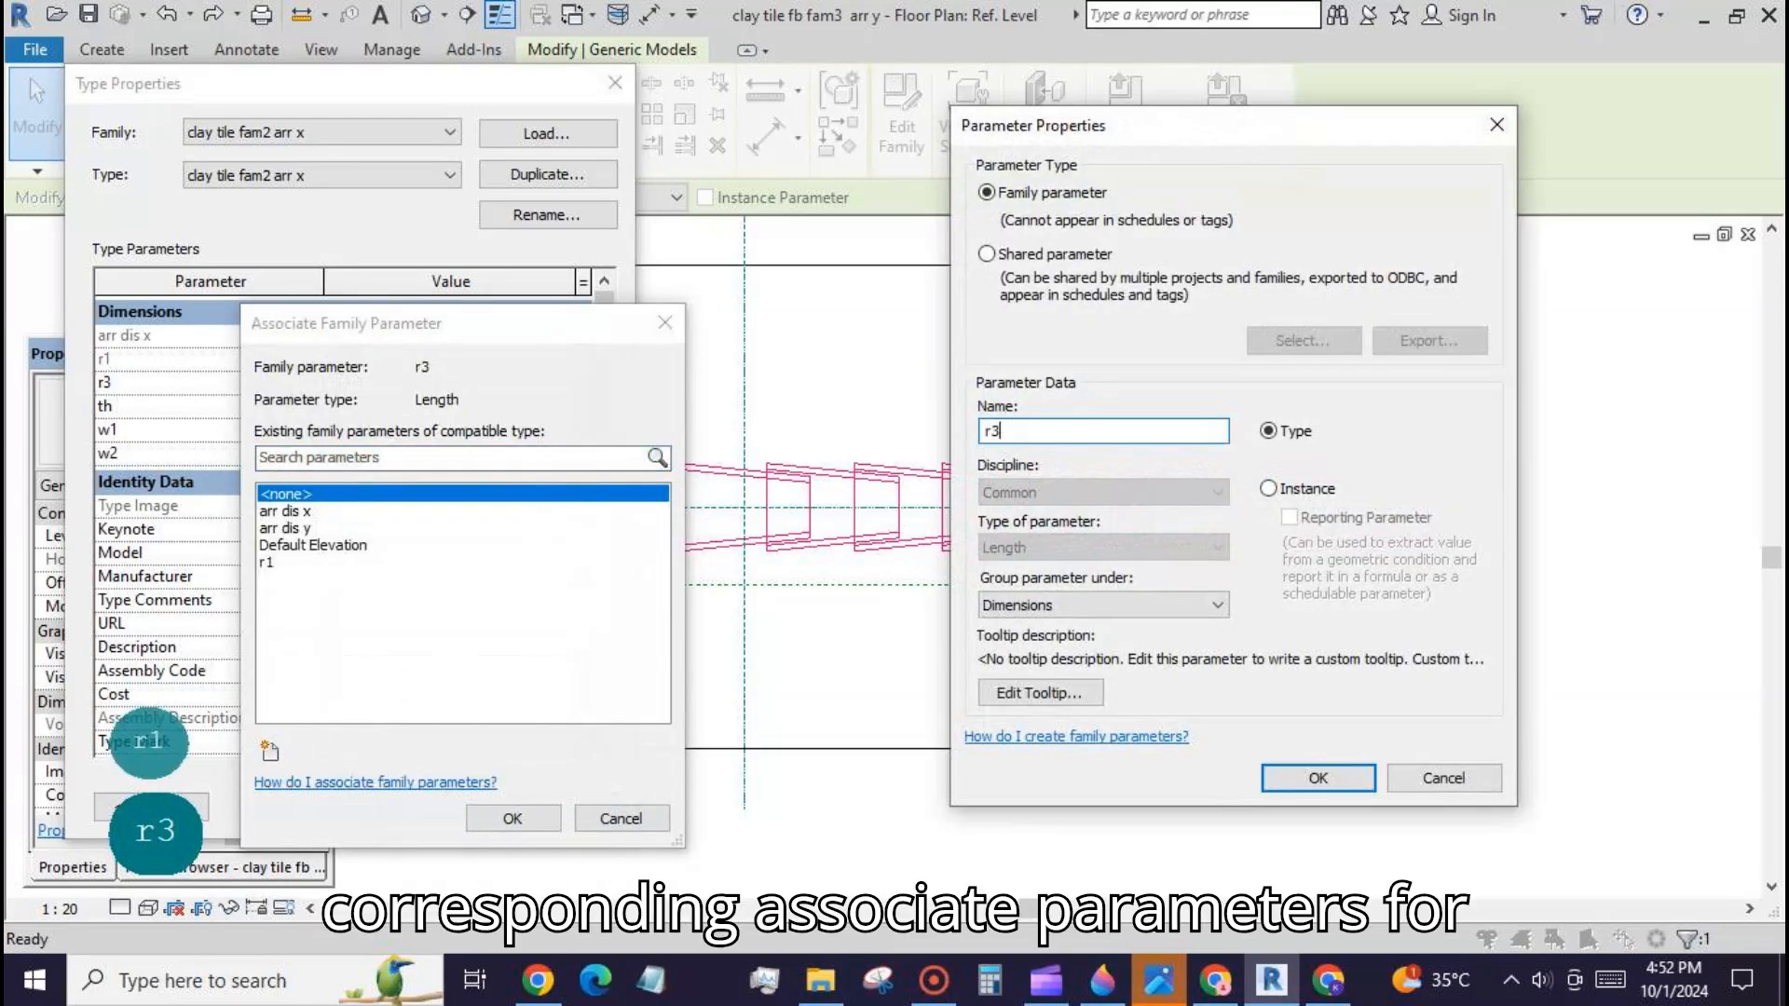
{"action": "left_click", "coordinate": [1318, 778]}
{"action": "left_click", "coordinate": [526, 818]}
Step: Associate the nested family's th parameter with a new family parameter named th
{"action": "left_click", "coordinate": [583, 407]}
{"action": "left_click", "coordinate": [270, 750]}
{"action": "type", "text": "th"}
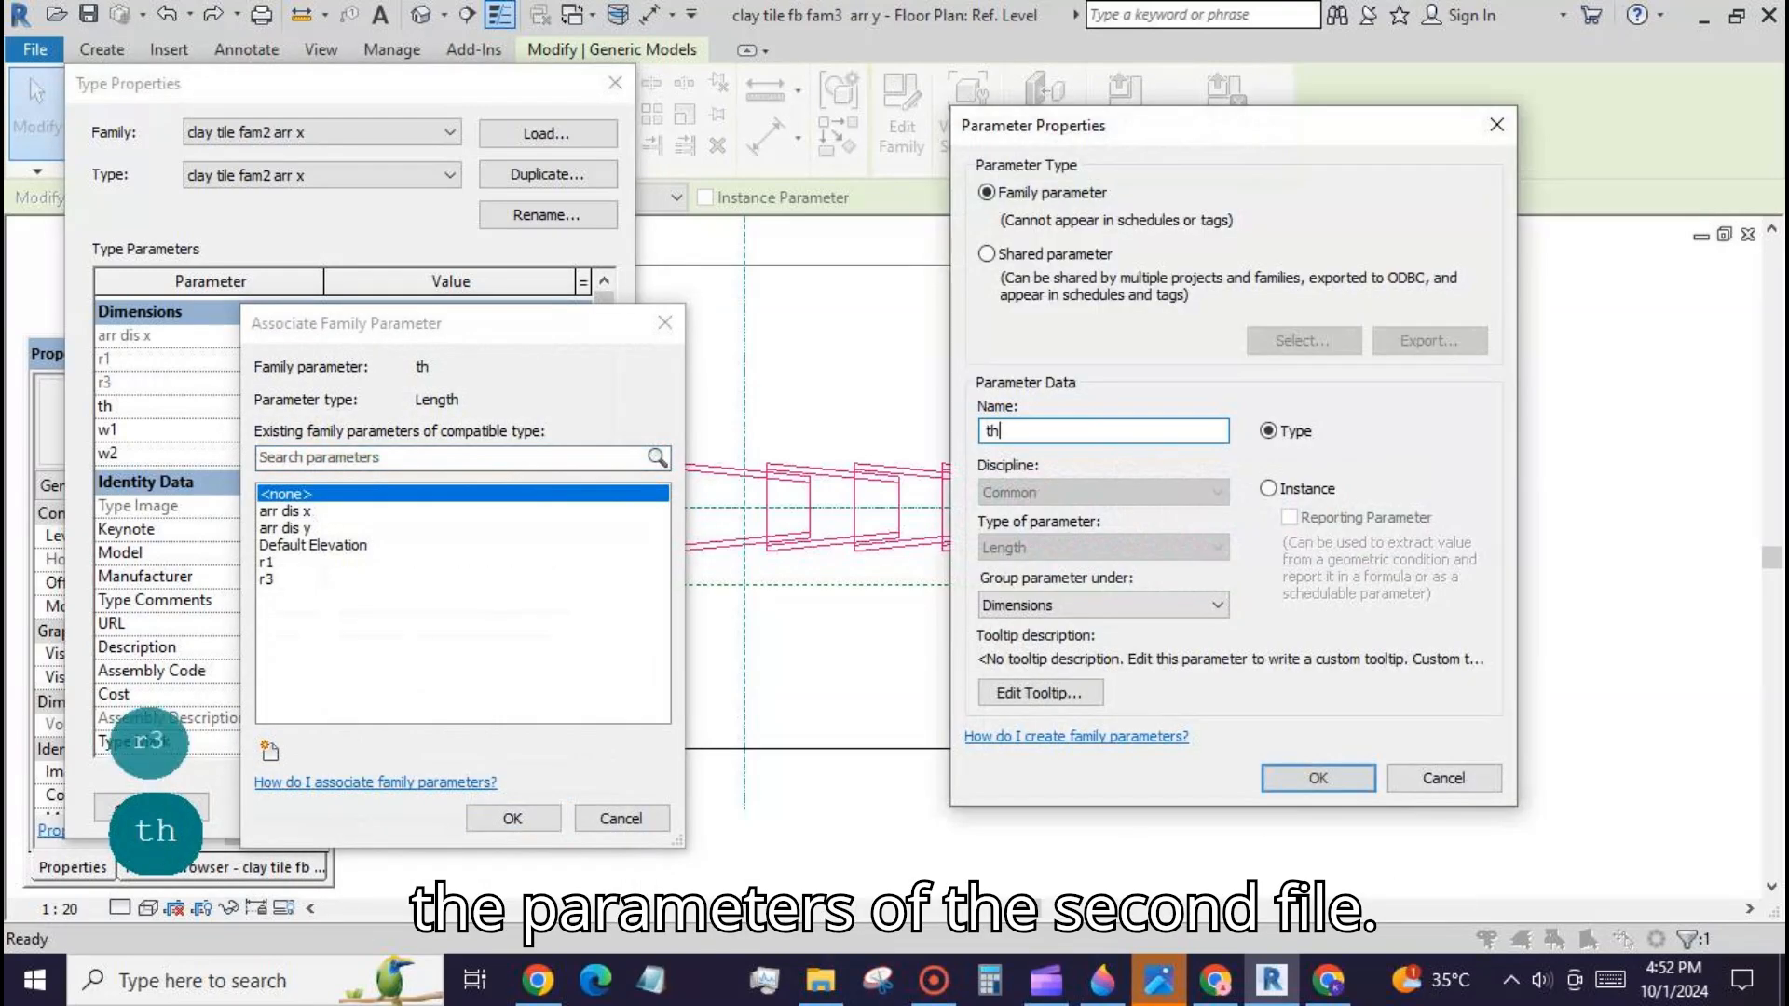
{"action": "left_click", "coordinate": [1318, 778]}
{"action": "left_click", "coordinate": [513, 818]}
Step: Associate the nested family's w1 and w2 with new family parameters of the same names, accept the type properties and deselect the array
{"action": "left_click", "coordinate": [583, 429]}
{"action": "left_click", "coordinate": [270, 750]}
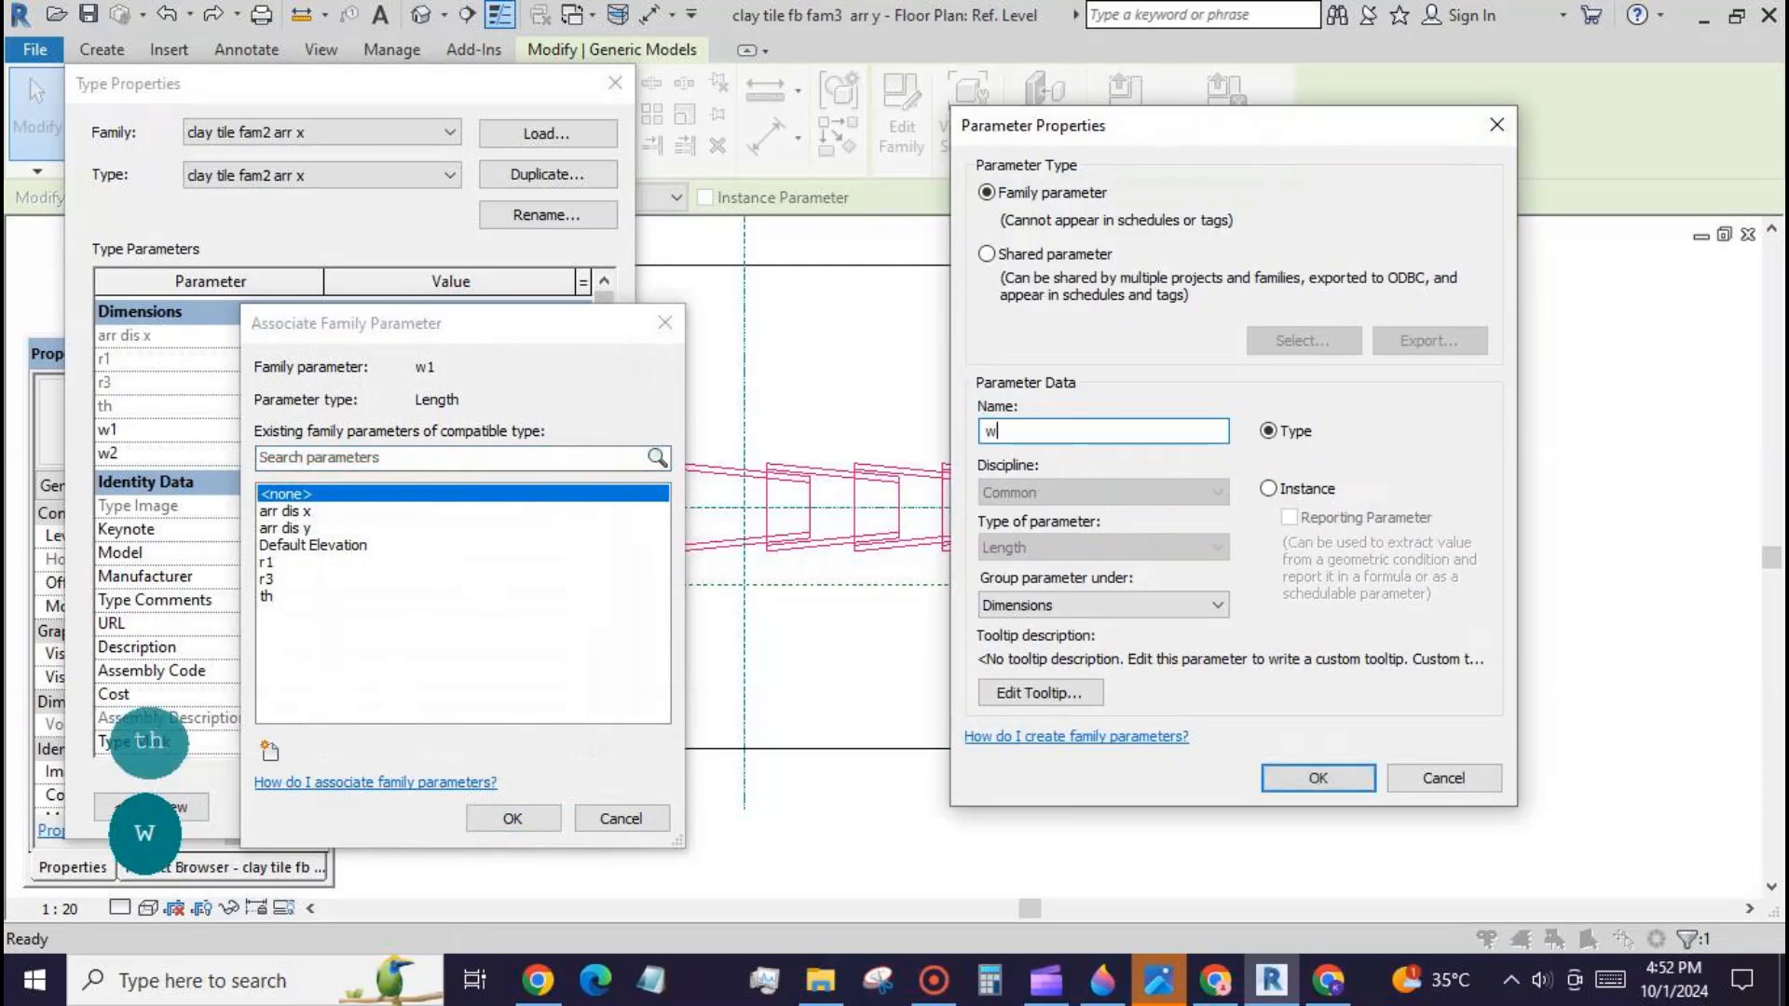
{"action": "type", "text": "w1"}
{"action": "left_click", "coordinate": [1318, 778]}
{"action": "left_click", "coordinate": [513, 818]}
{"action": "left_click", "coordinate": [583, 453]}
{"action": "left_click", "coordinate": [269, 750]}
{"action": "type", "text": "w2"}
{"action": "left_click", "coordinate": [1318, 778]}
{"action": "left_click", "coordinate": [512, 818]}
{"action": "left_click", "coordinate": [307, 803]}
{"action": "left_click", "coordinate": [874, 440]}
{"action": "scroll", "coordinate": [874, 440], "scroll_direction": "down", "scroll_amount": 2}
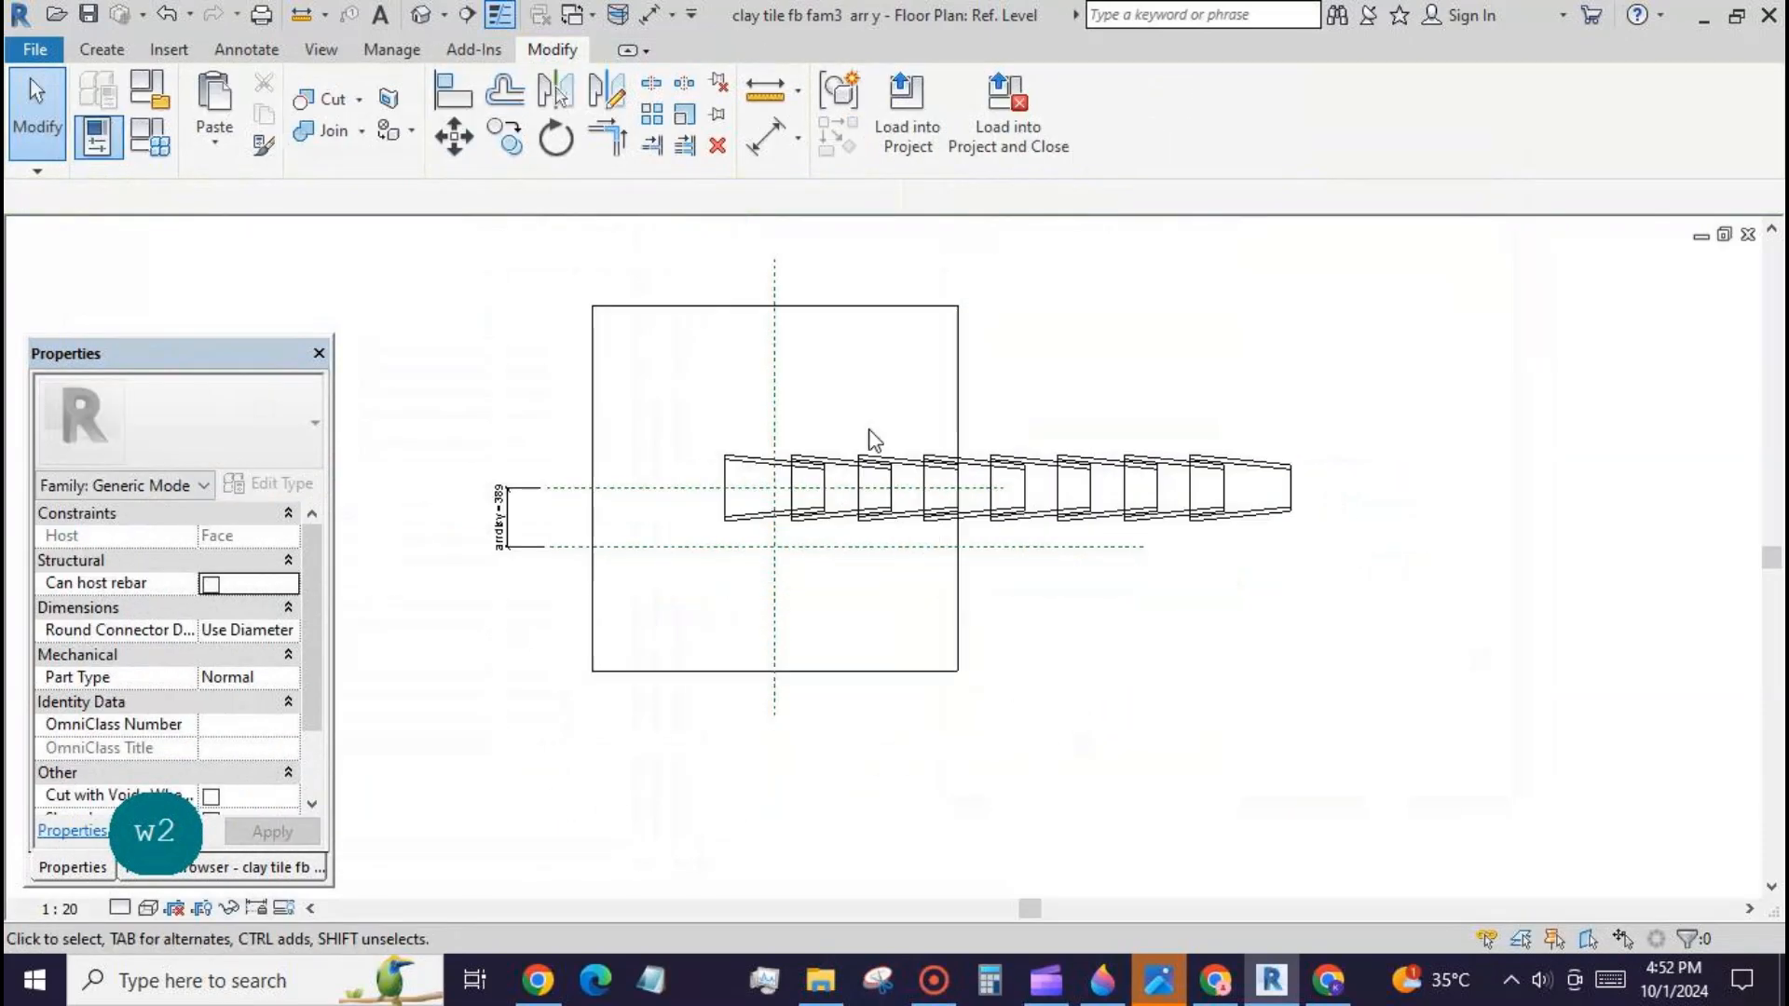
Step: In the family types, set arr dis x to 555, r1 to 444, r3 to 222 and w1 to 333, applying the values
{"action": "left_click", "coordinate": [149, 139]}
{"action": "left_click", "coordinate": [279, 379]}
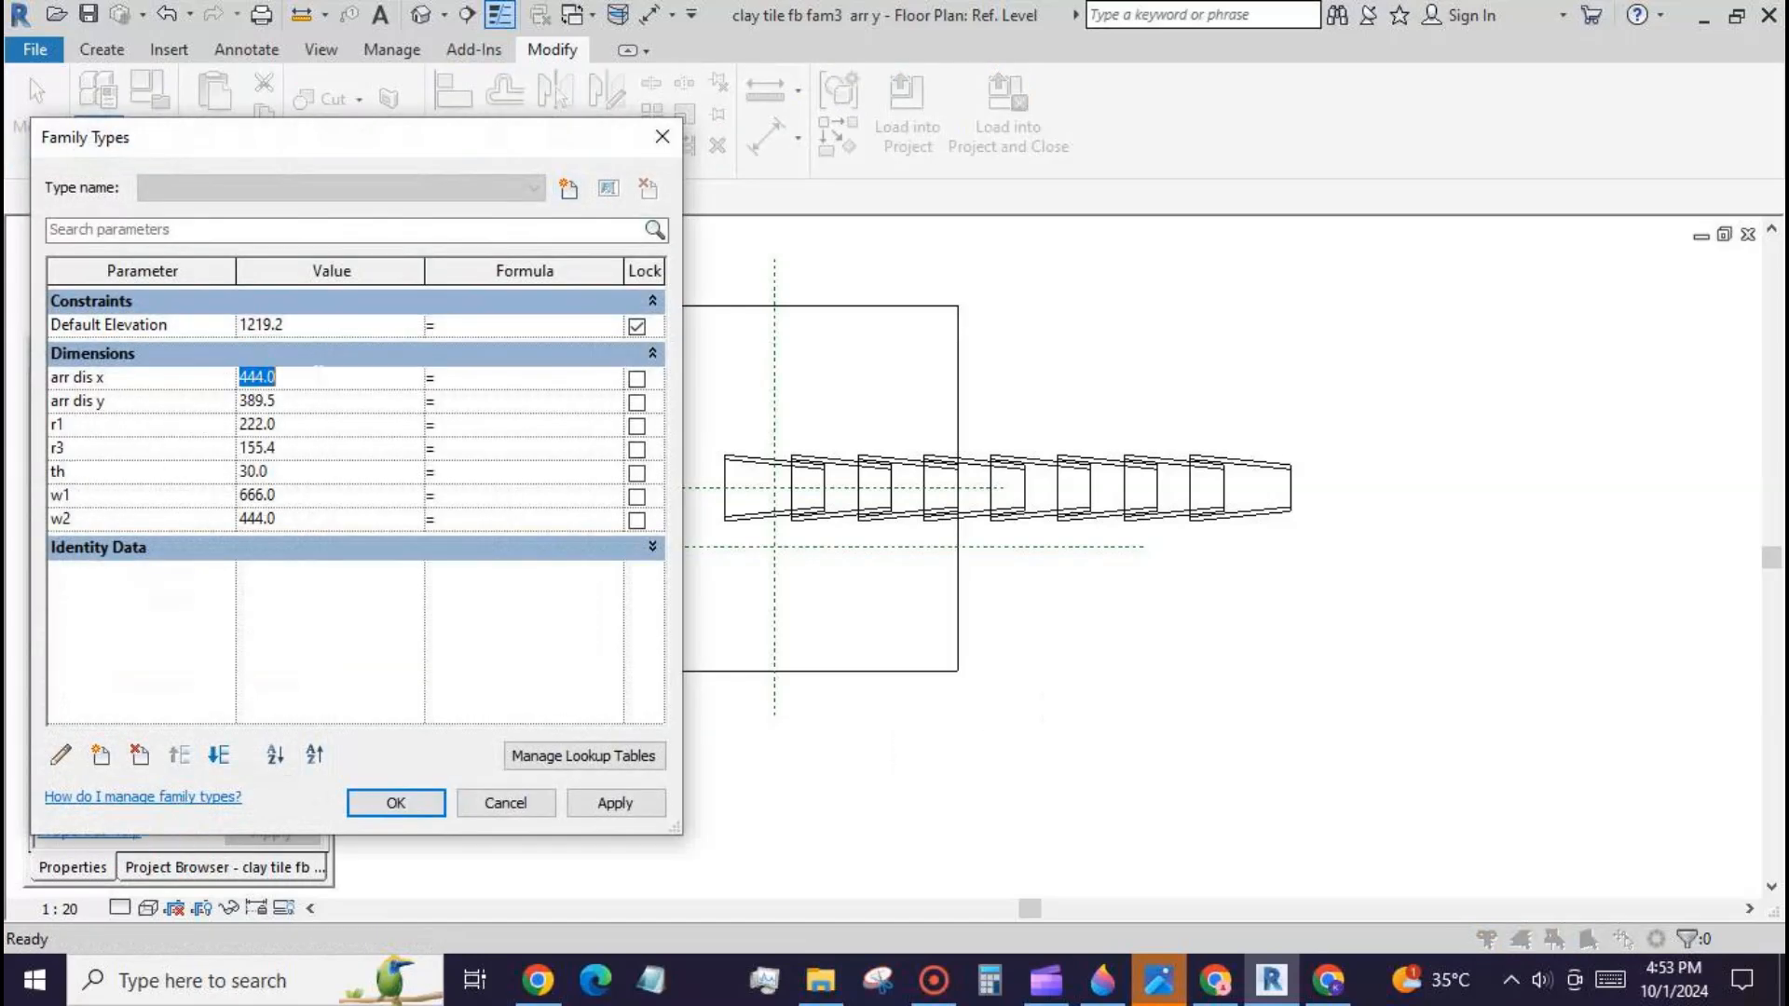
{"action": "type", "text": "555"}
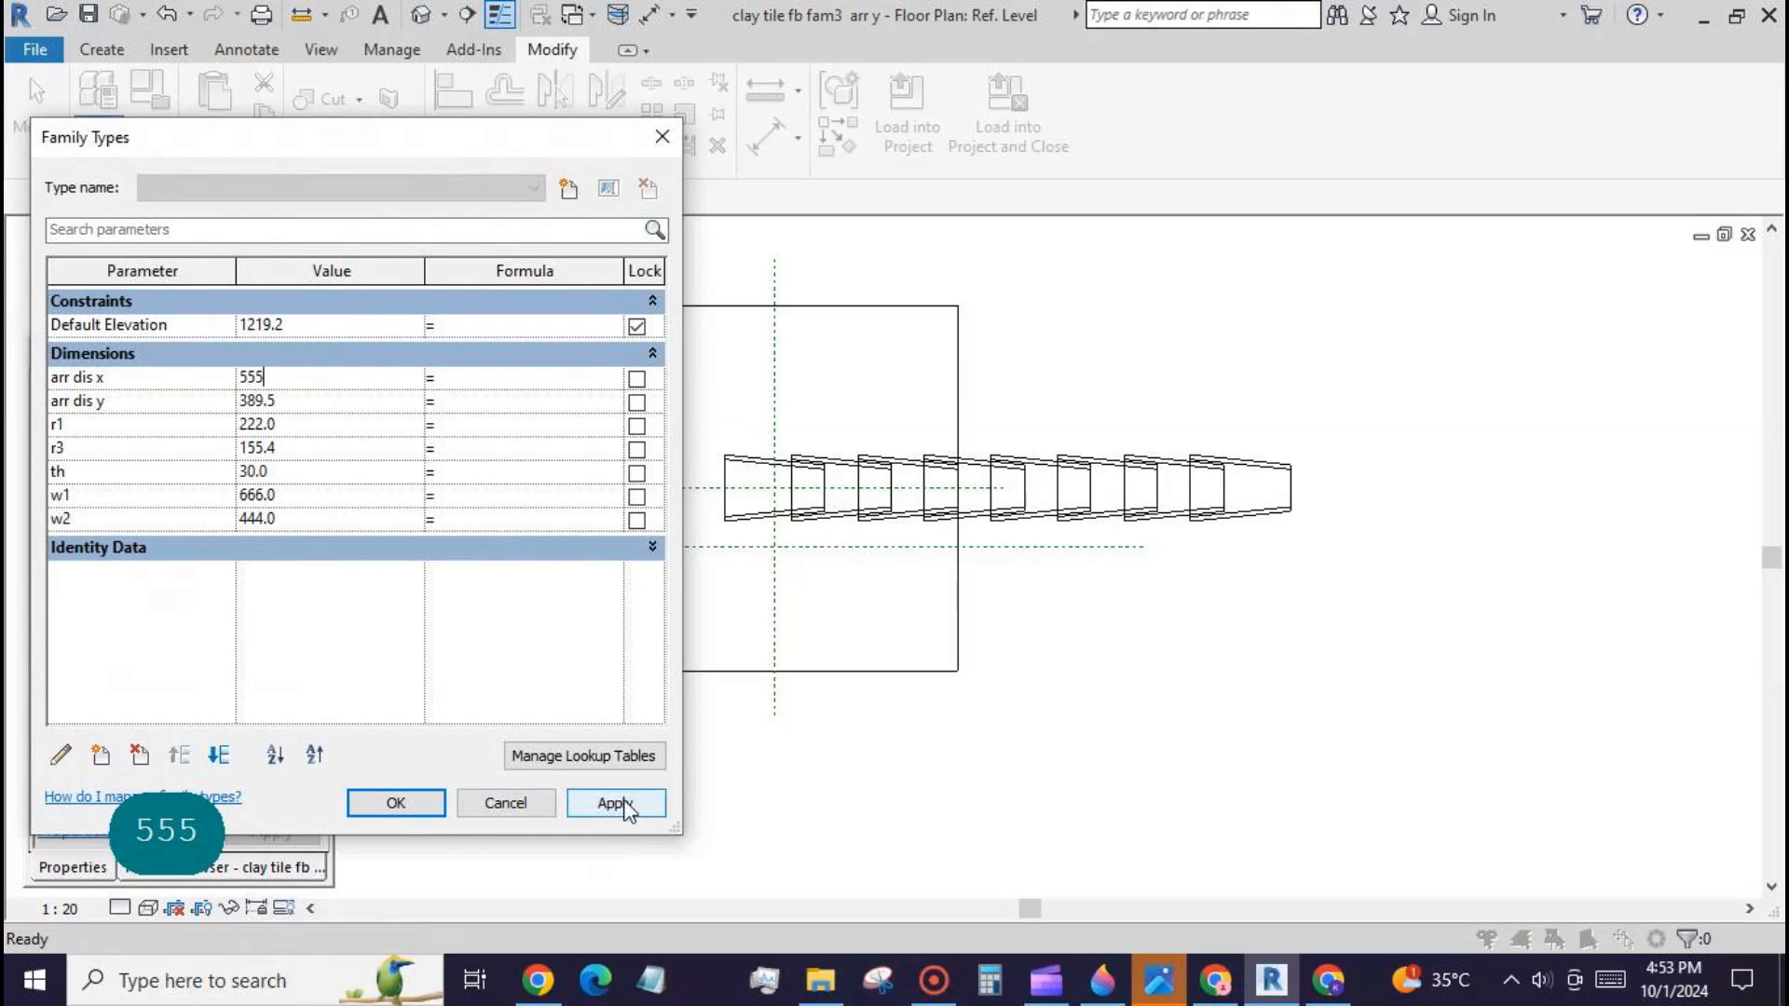
{"action": "left_click", "coordinate": [624, 807]}
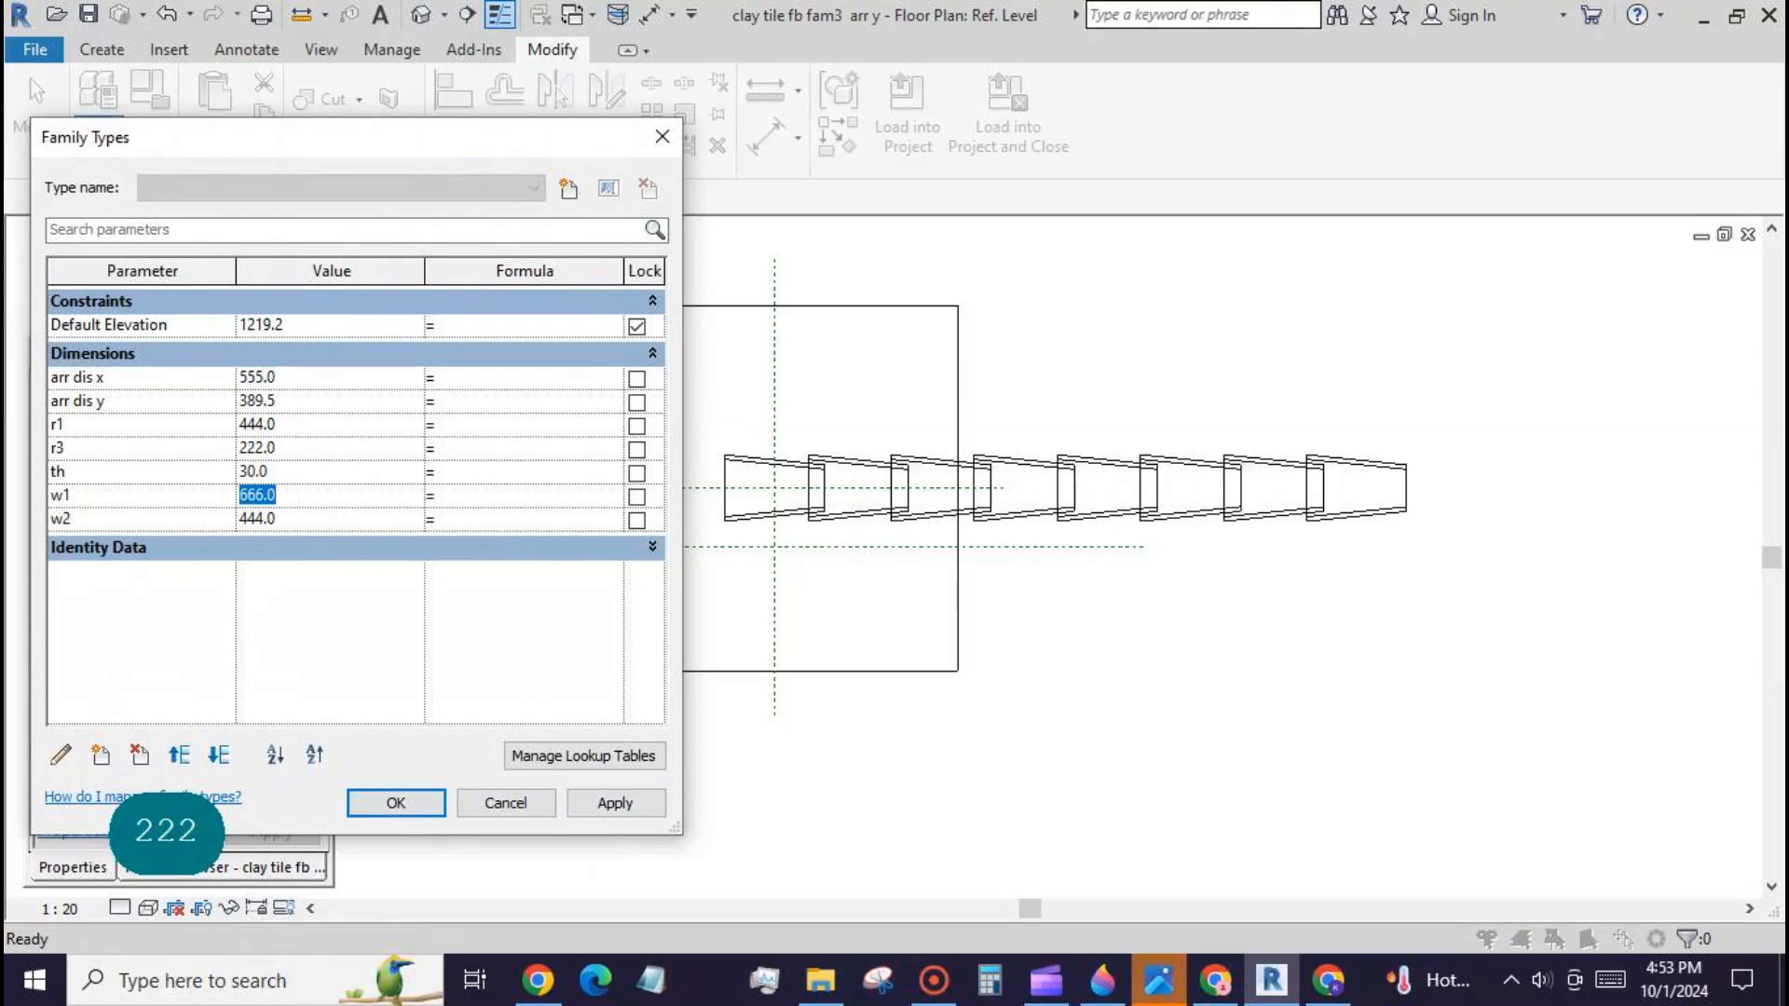
{"action": "type", "text": "333"}
{"action": "left_click", "coordinate": [599, 803]}
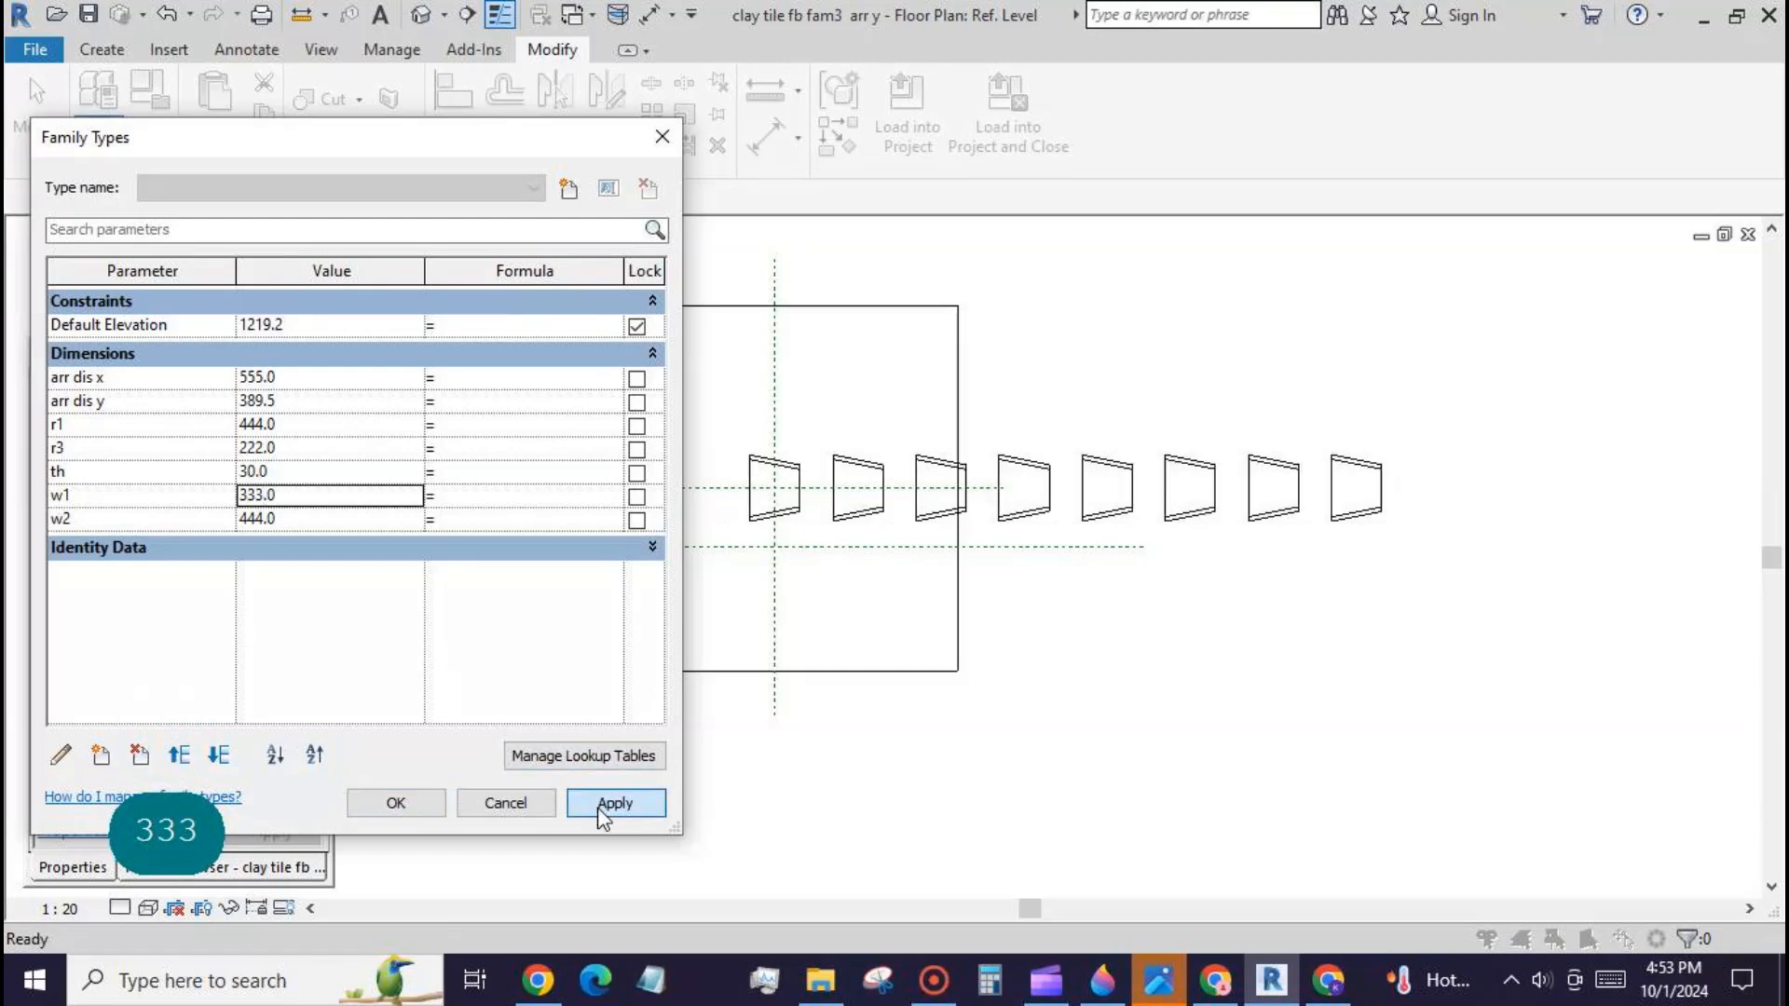
Step: Try a w2 value of 888 in the family types, accept it, and undo the test values for w1 and w2
{"action": "left_click", "coordinate": [314, 521]}
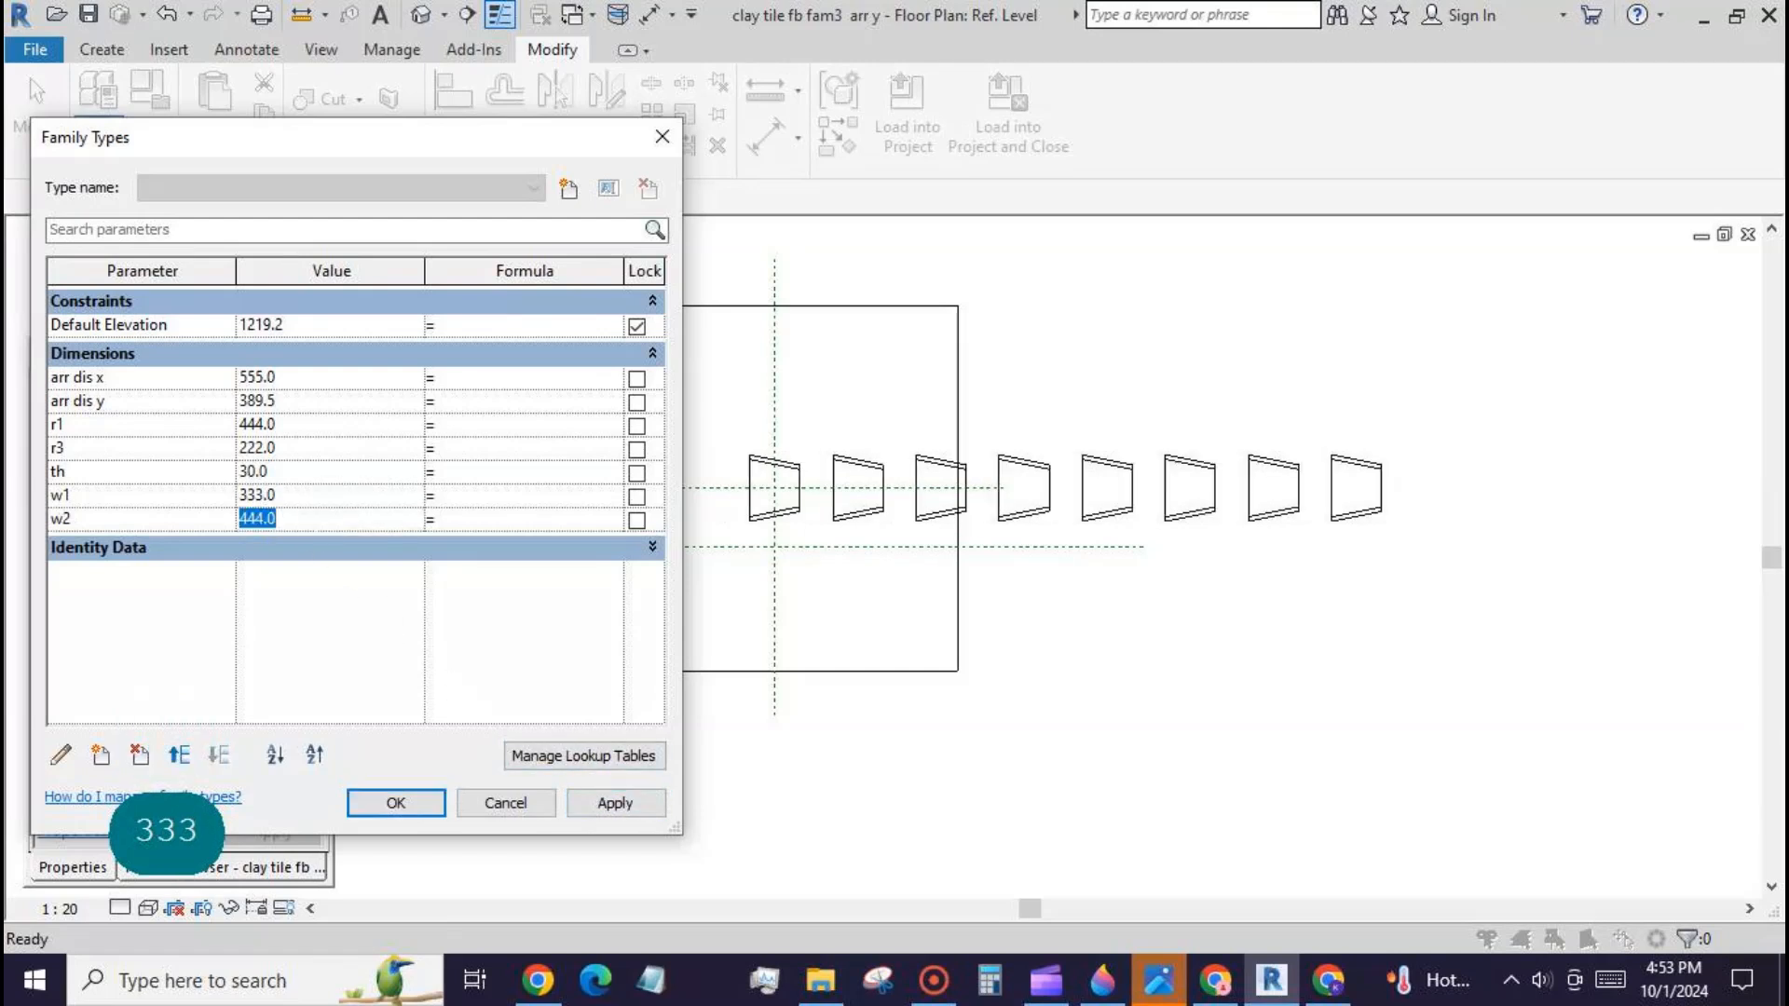
{"action": "type", "text": "888"}
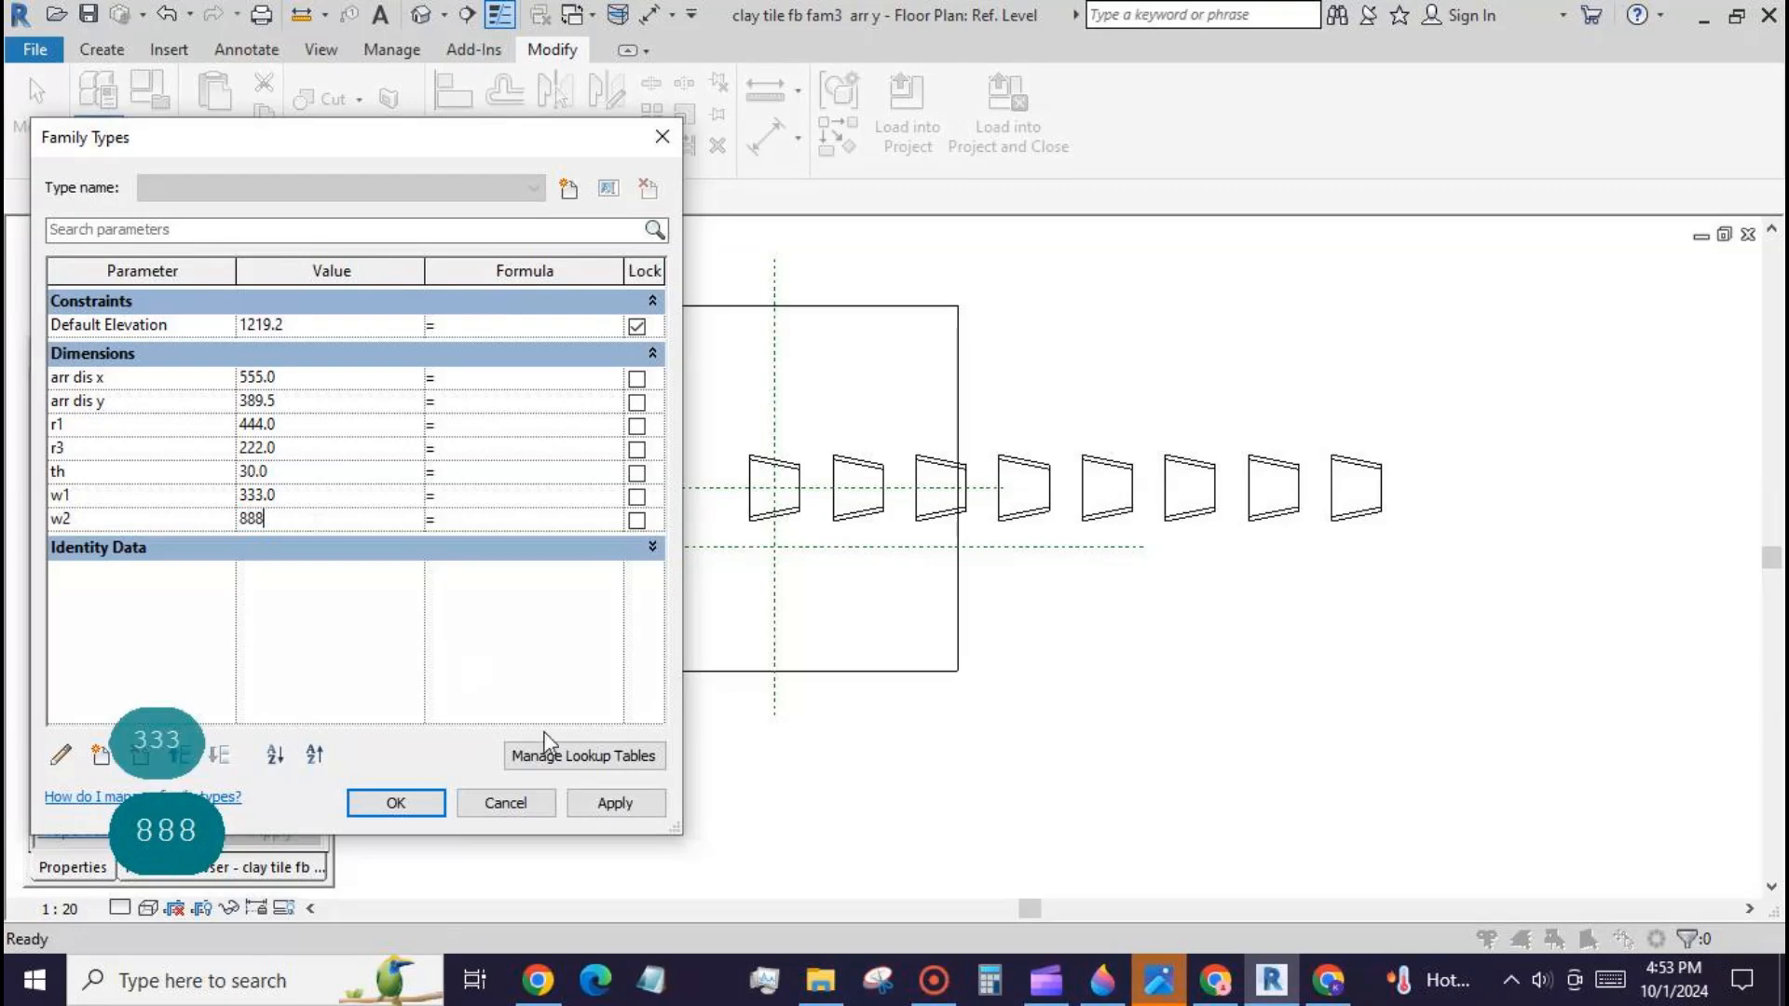
{"action": "left_click", "coordinate": [612, 803]}
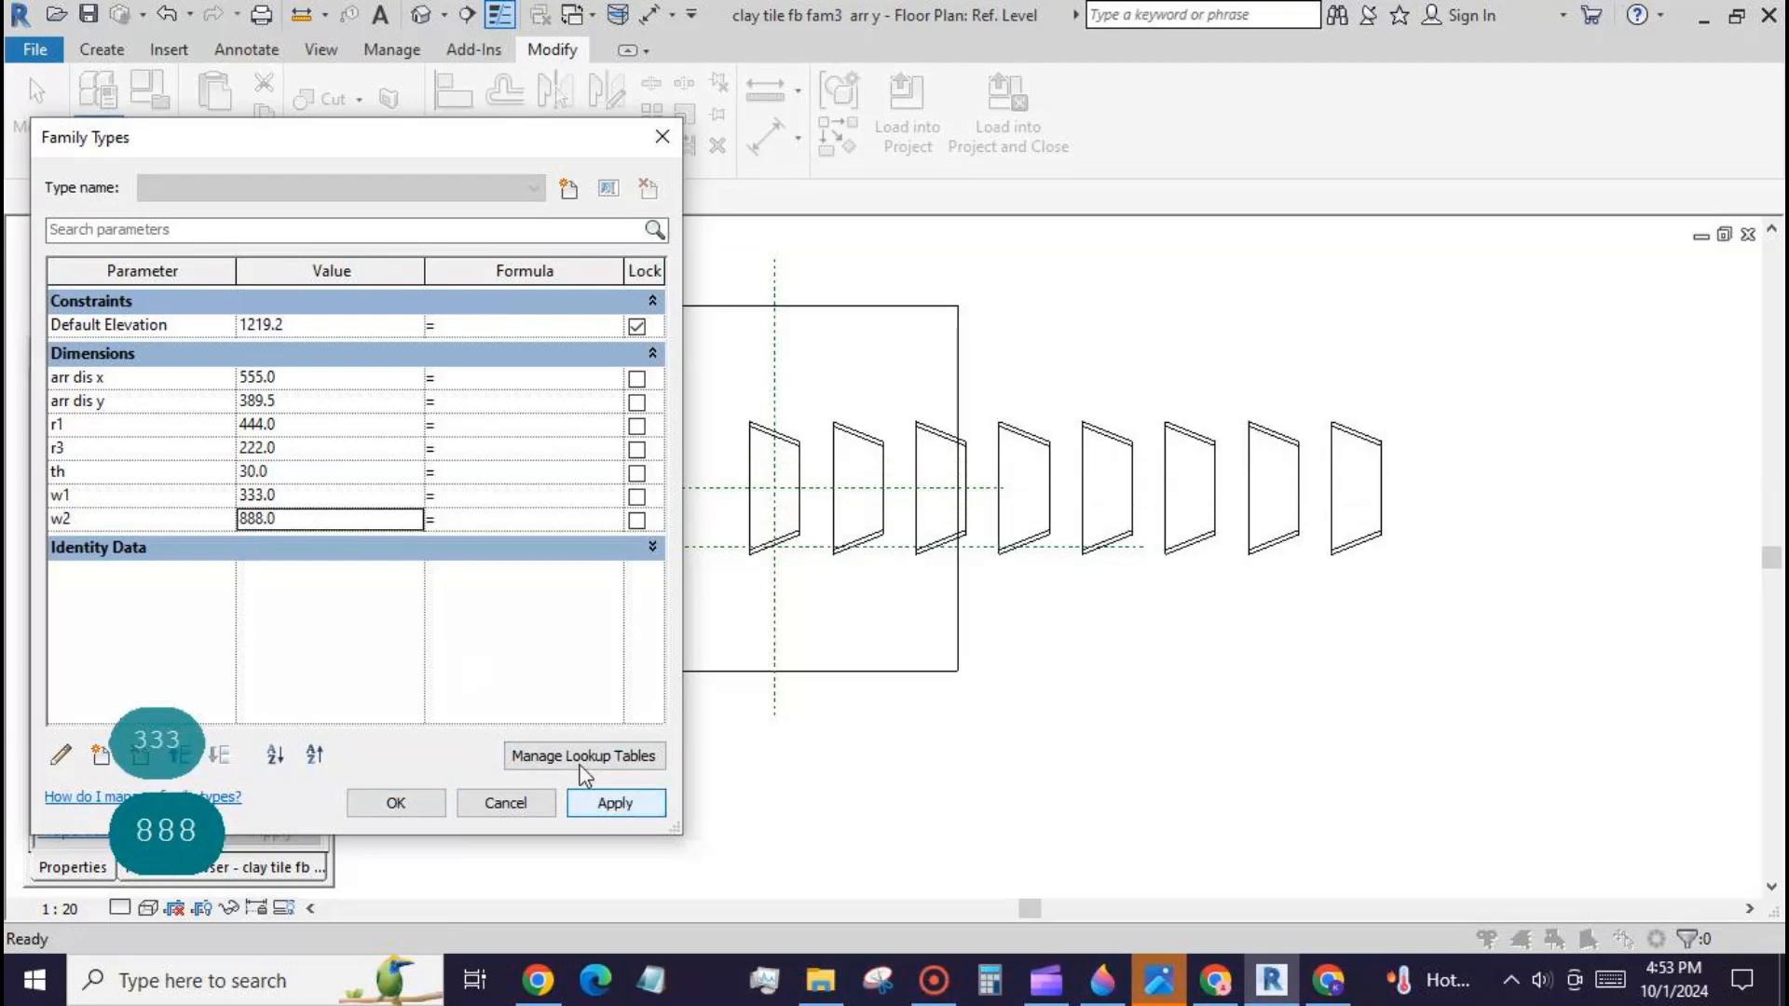
{"action": "left_click", "coordinate": [306, 495]}
{"action": "left_click", "coordinate": [390, 801]}
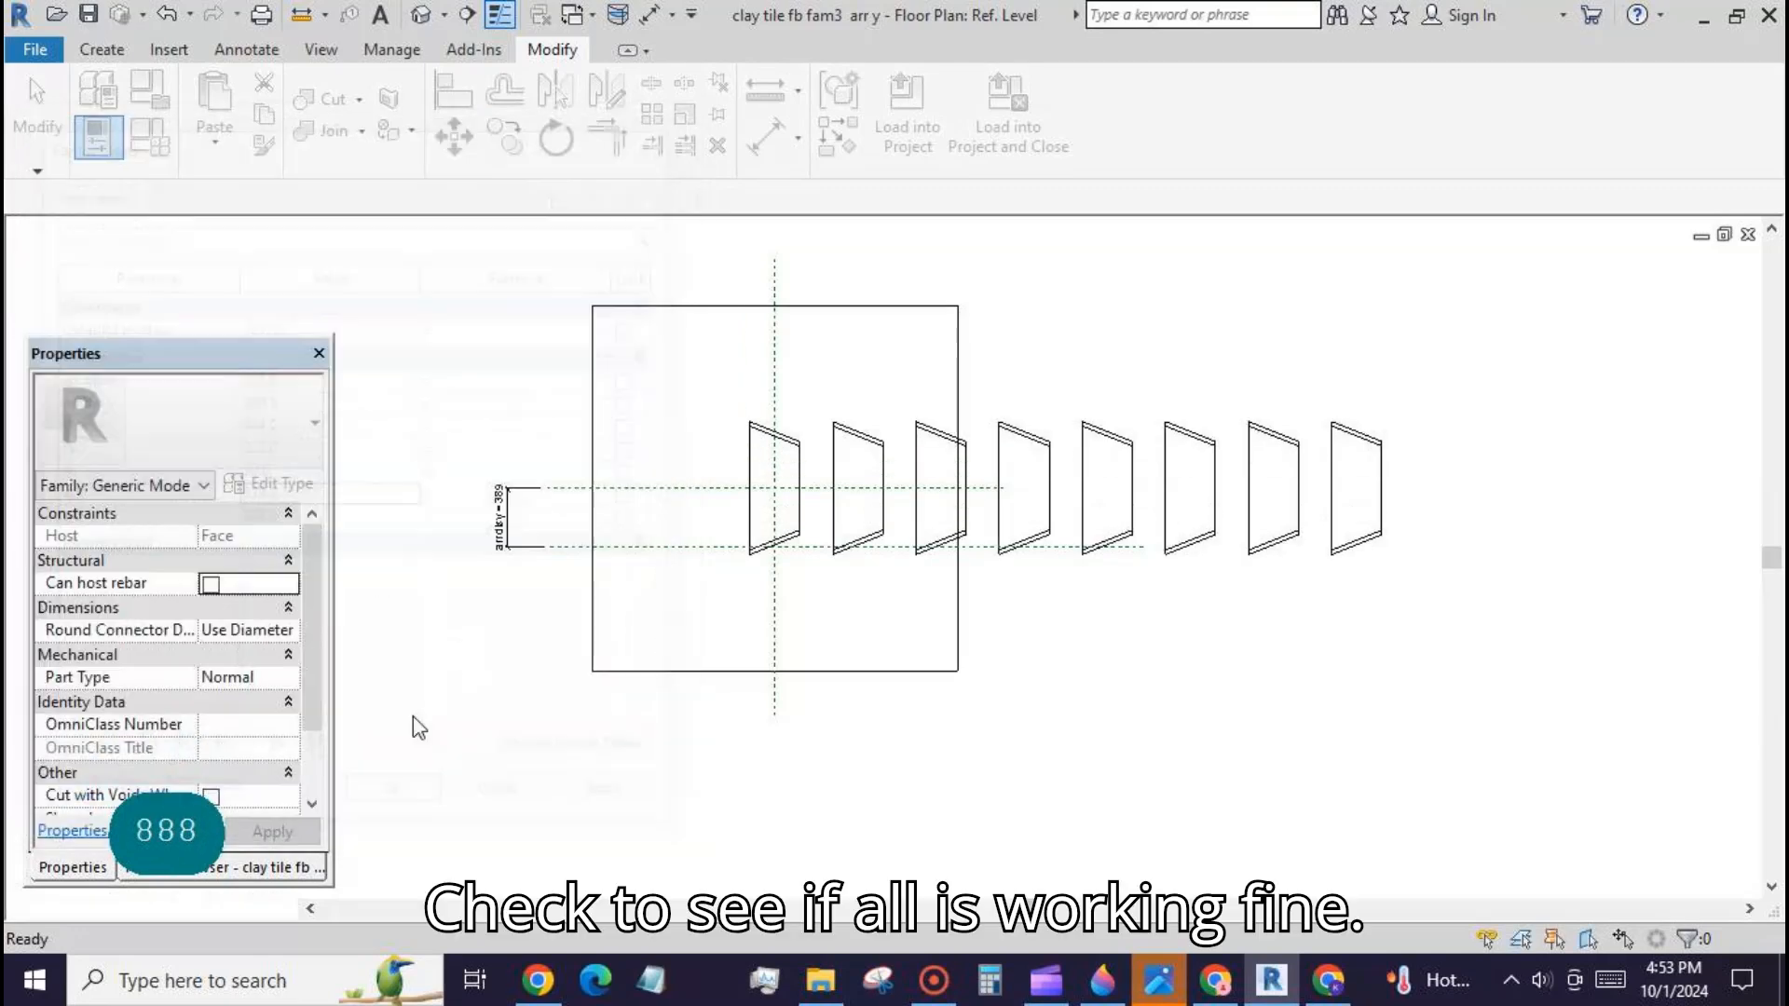
{"action": "left_click", "coordinate": [167, 17]}
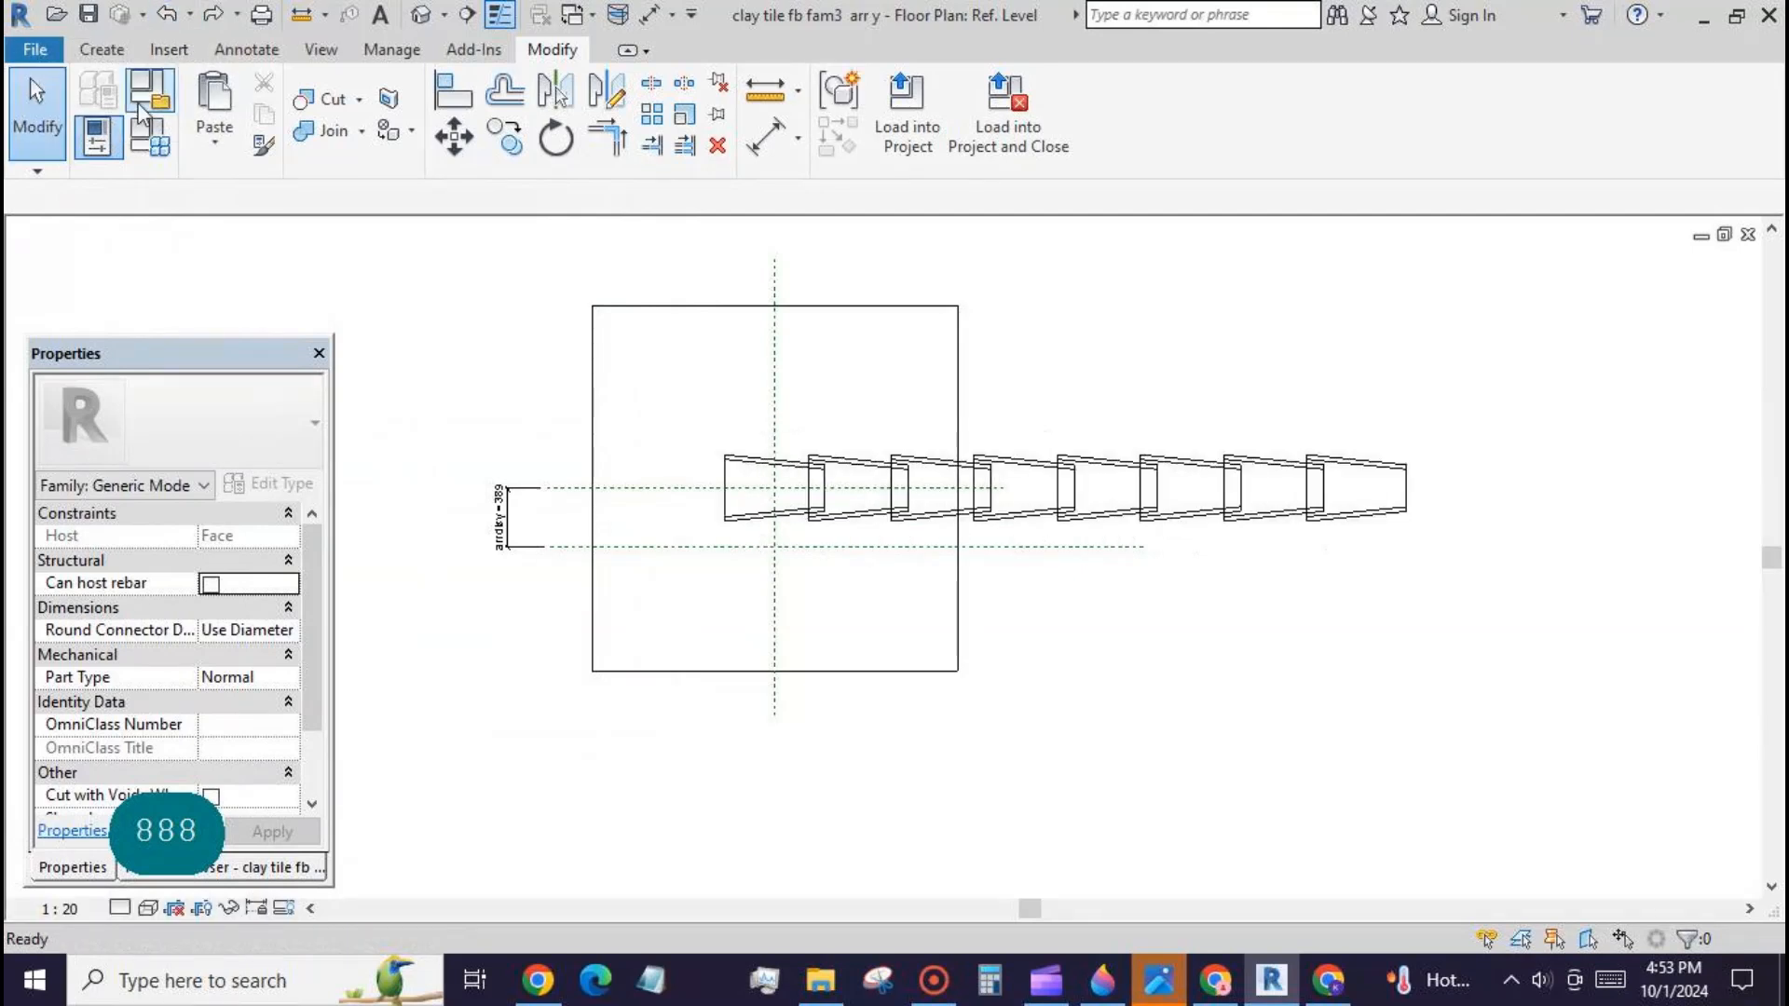
Step: Array the nested tile row into 2 grouped members, placing the second row freehand below and offset from the first
{"action": "left_click", "coordinate": [676, 550]}
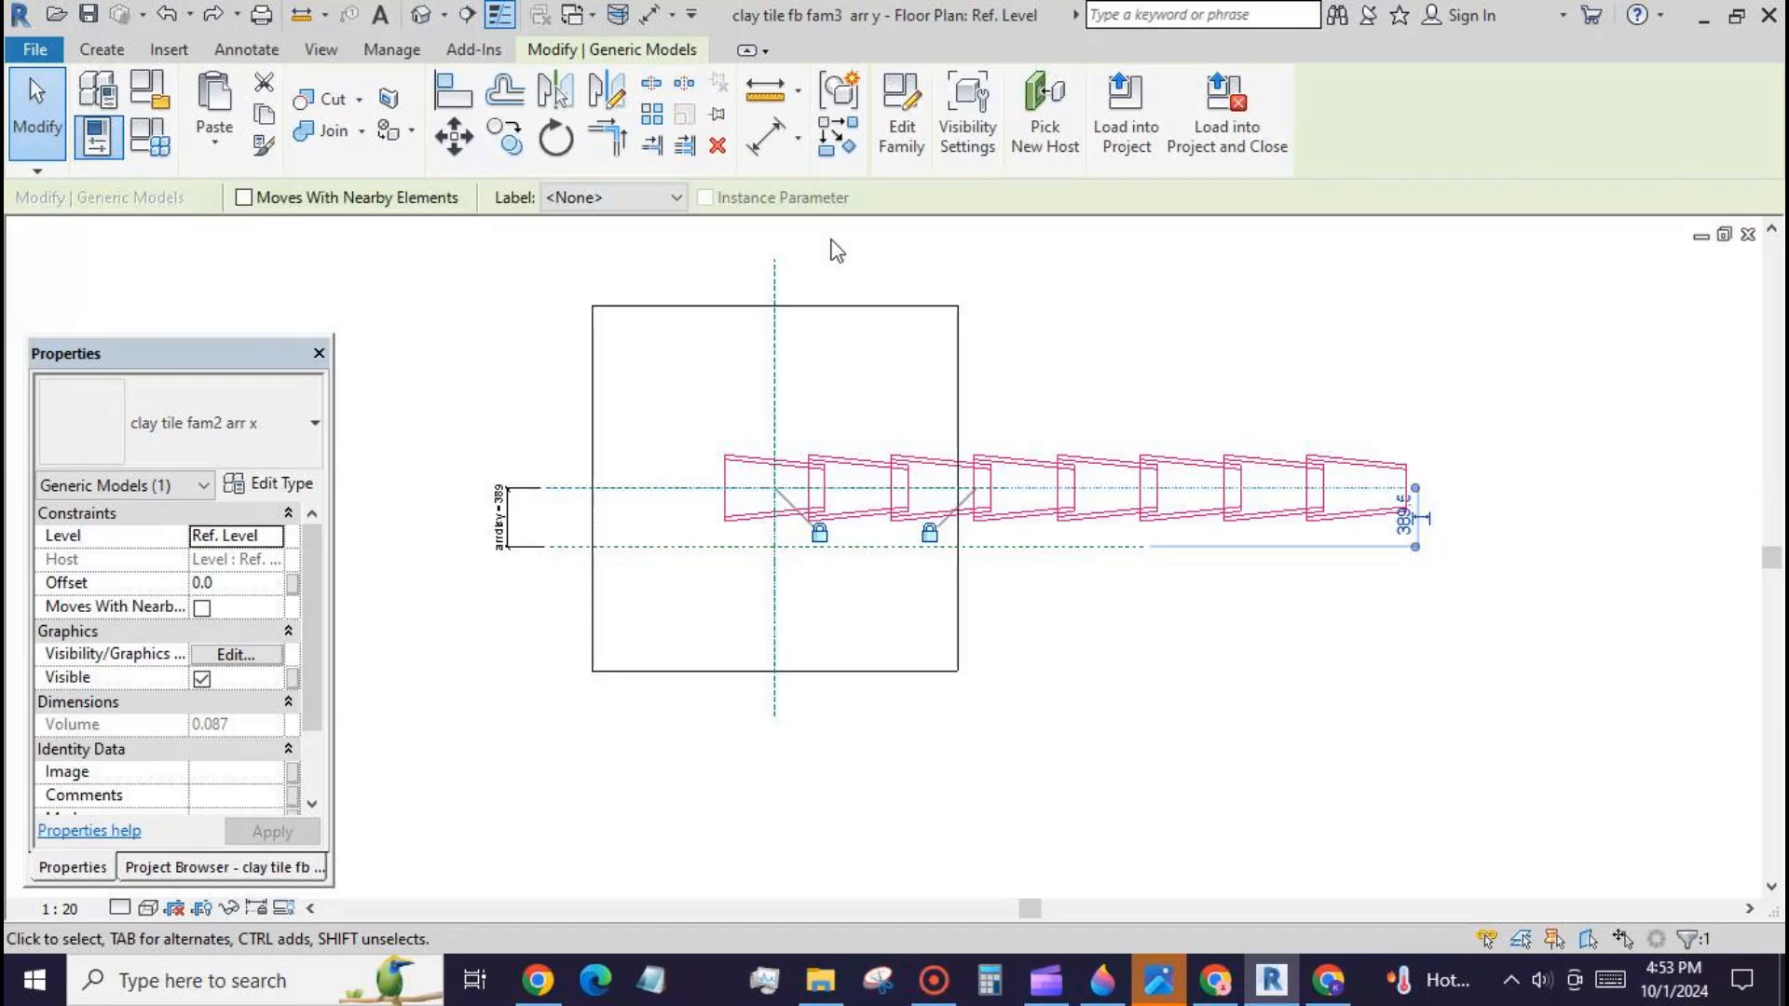
{"action": "left_click", "coordinate": [653, 146]}
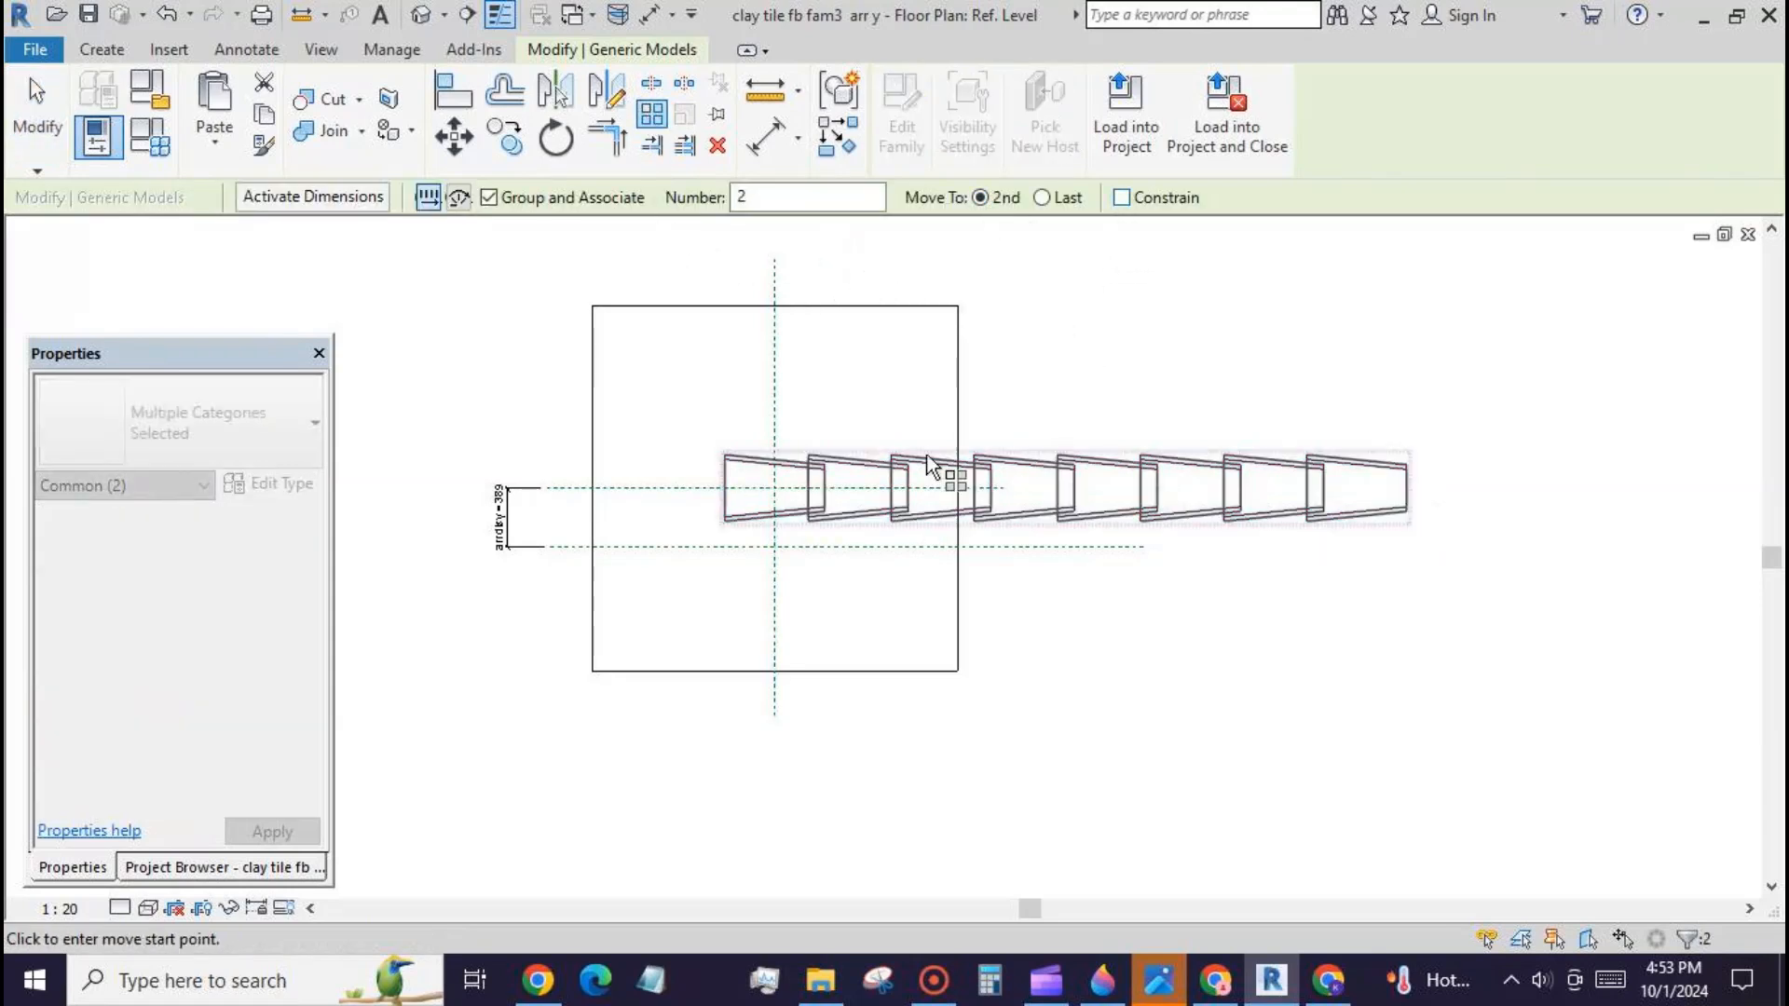
{"action": "left_click", "coordinate": [734, 479]}
{"action": "left_click", "coordinate": [876, 621]}
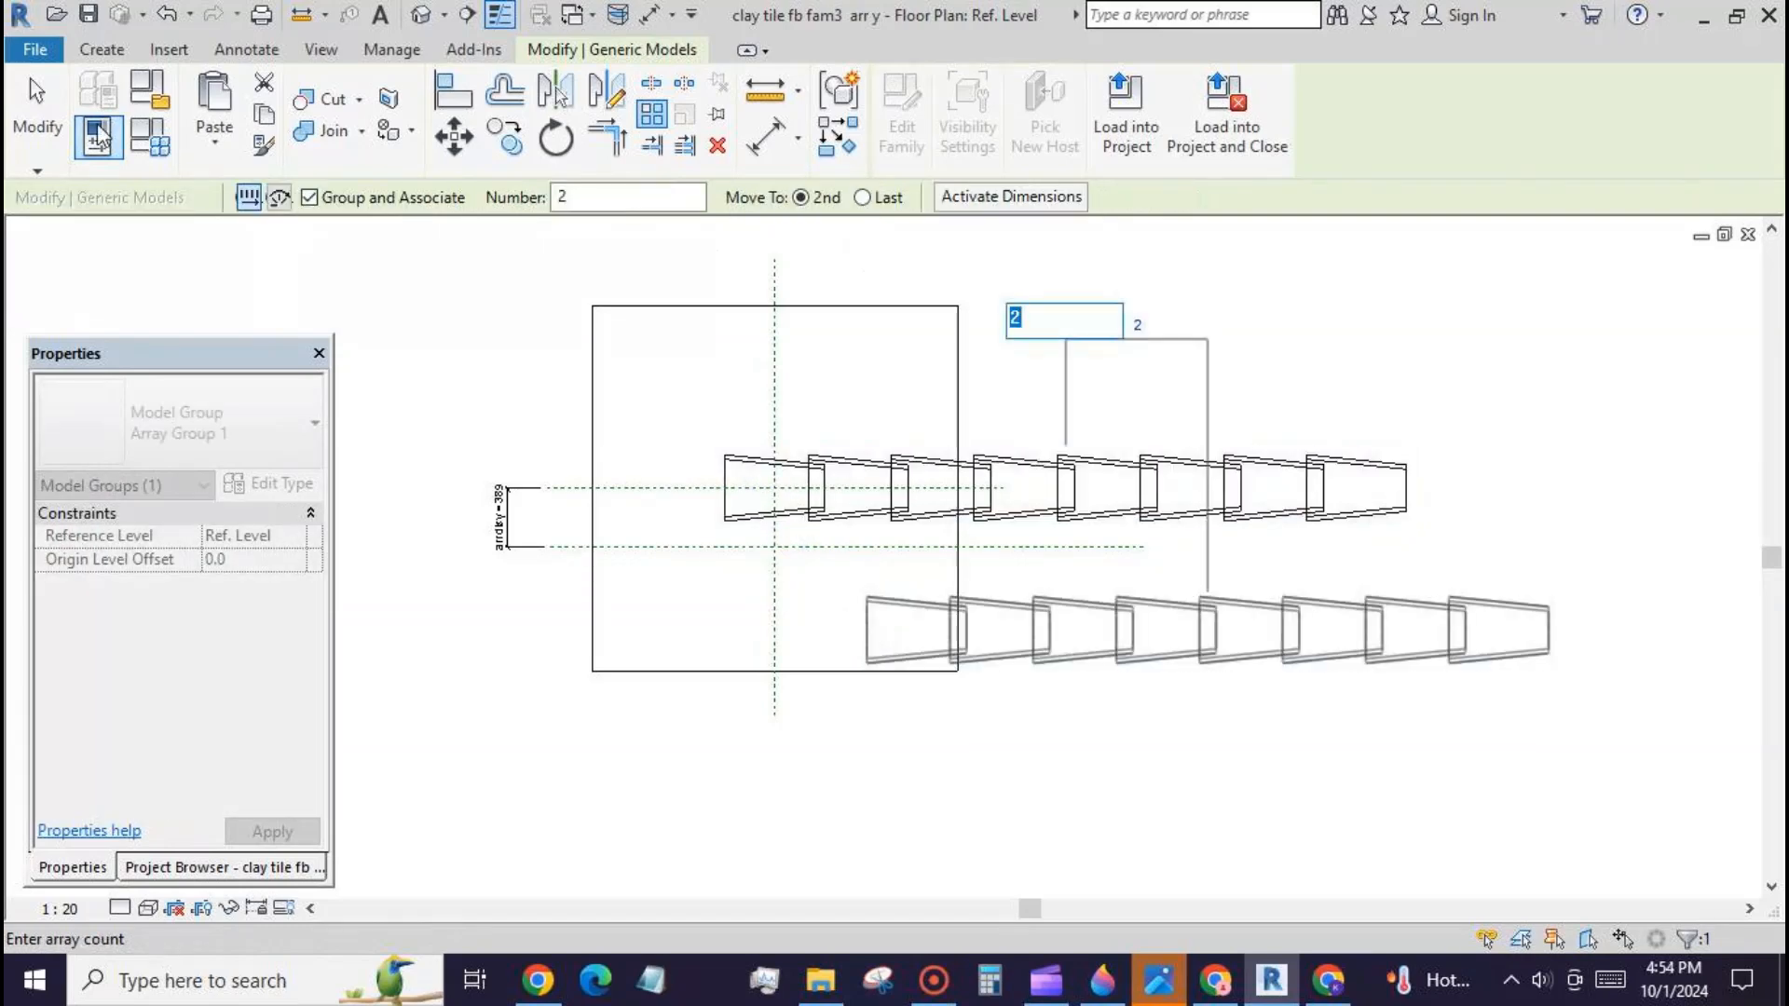
{"action": "left_click", "coordinate": [49, 113]}
Step: Align and lock the second tile row's centers to the vertical reference plane and the lower horizontal reference plane
{"action": "left_click", "coordinate": [453, 90]}
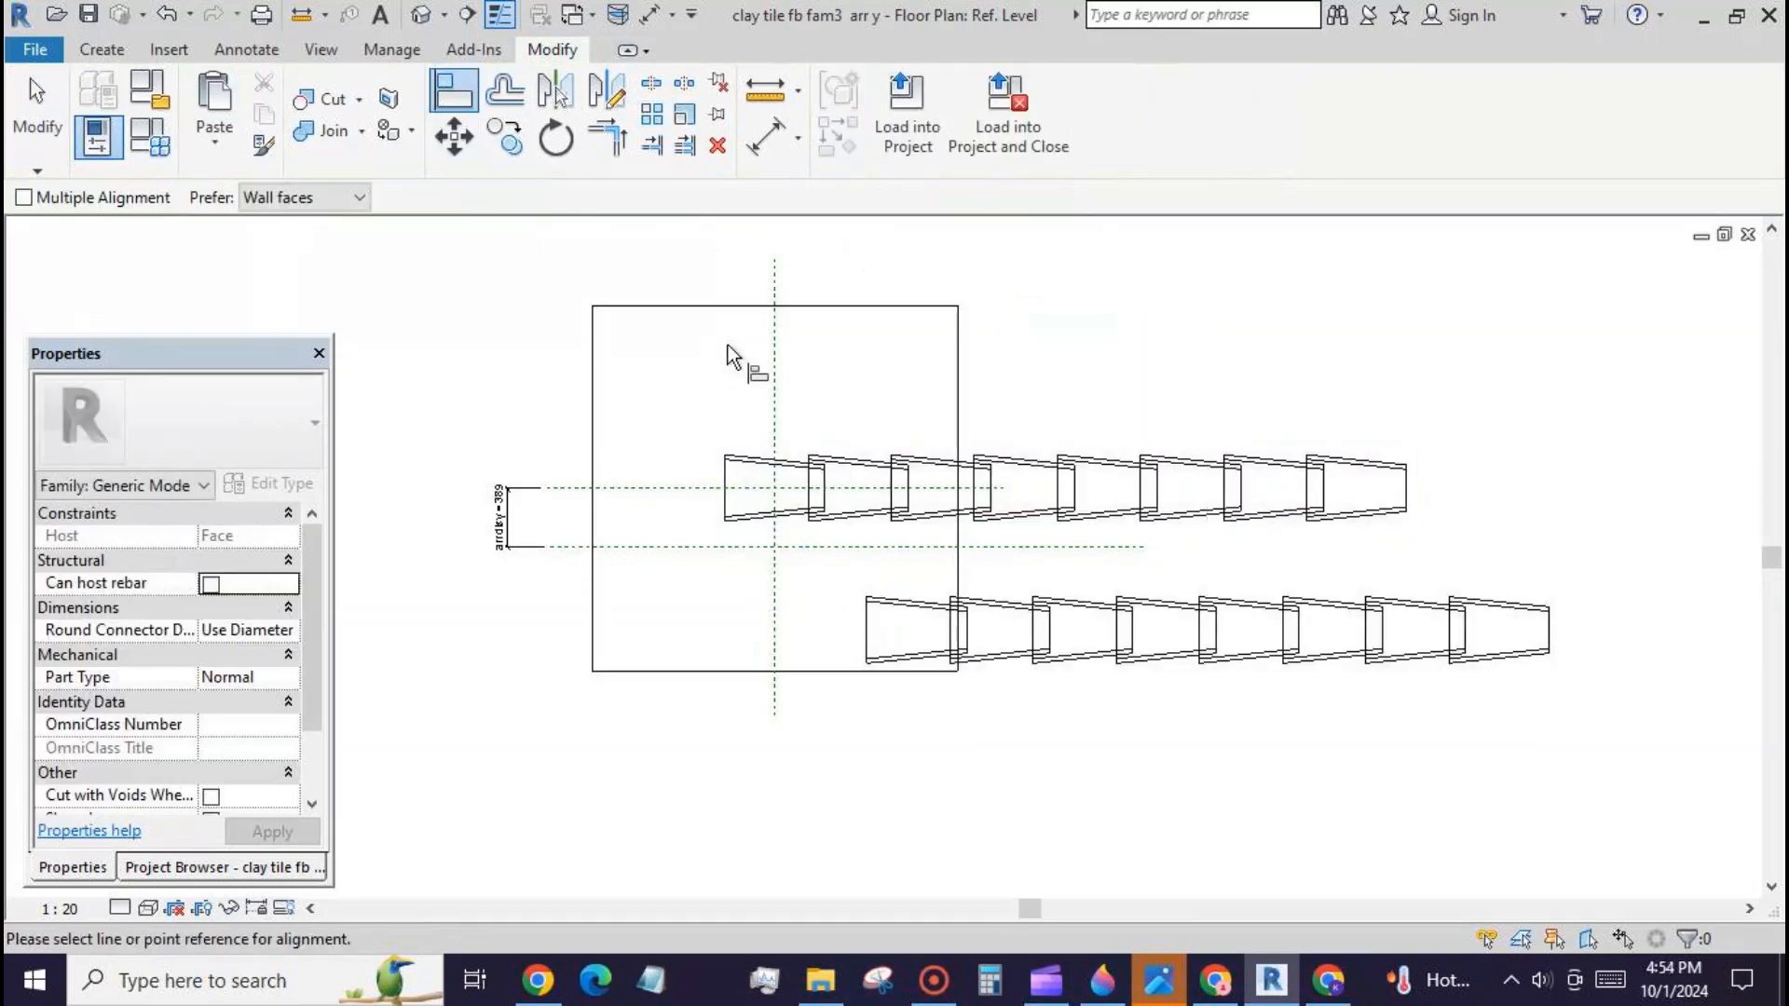
{"action": "left_click", "coordinate": [773, 333]}
{"action": "left_click", "coordinate": [915, 634]}
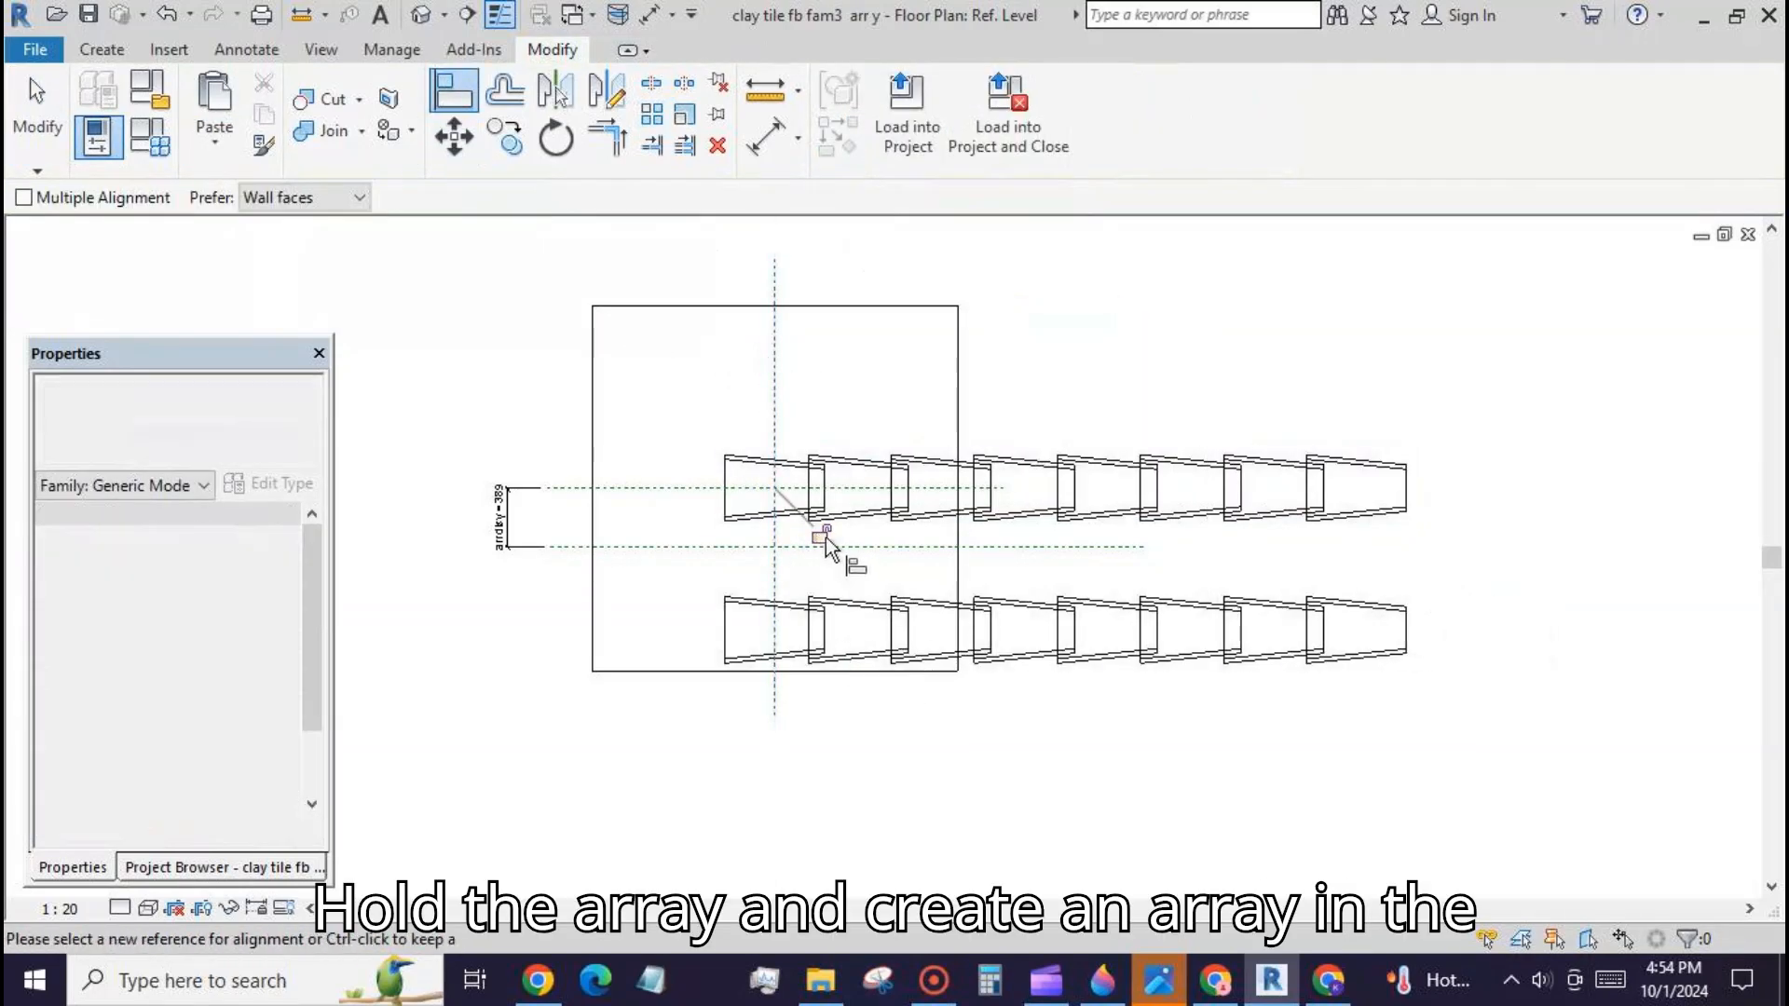
{"action": "left_click", "coordinate": [627, 547]}
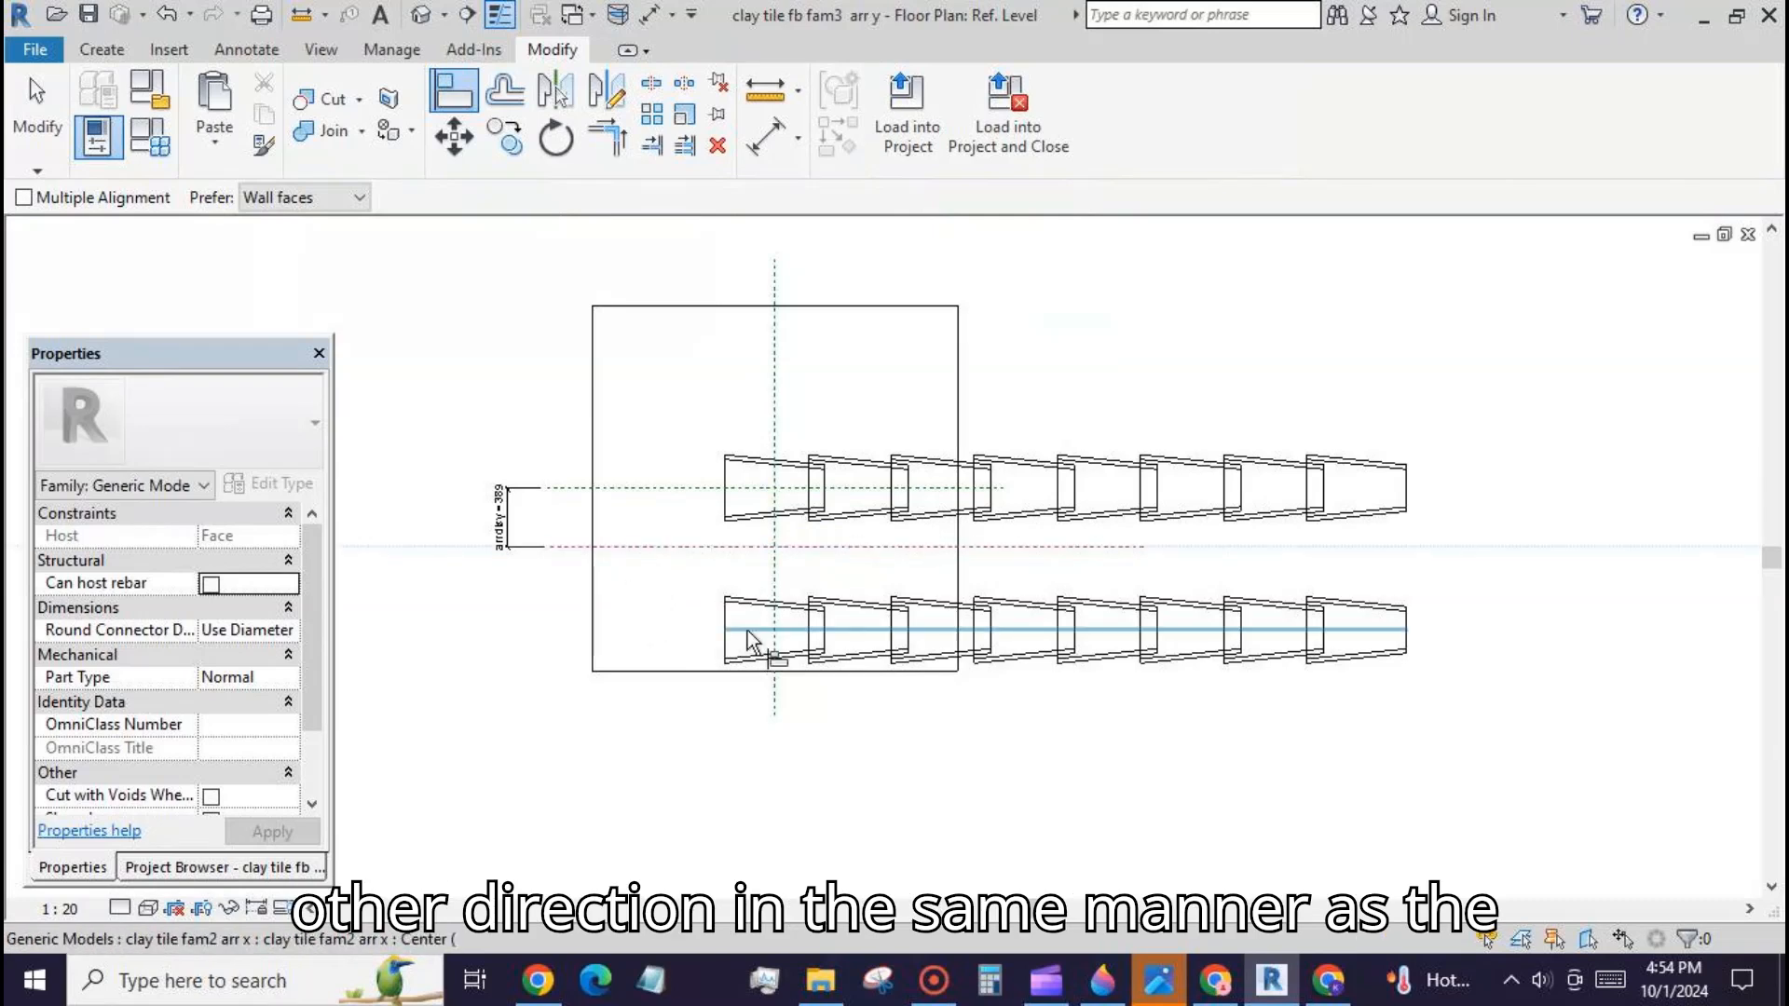
{"action": "left_click", "coordinate": [748, 629]}
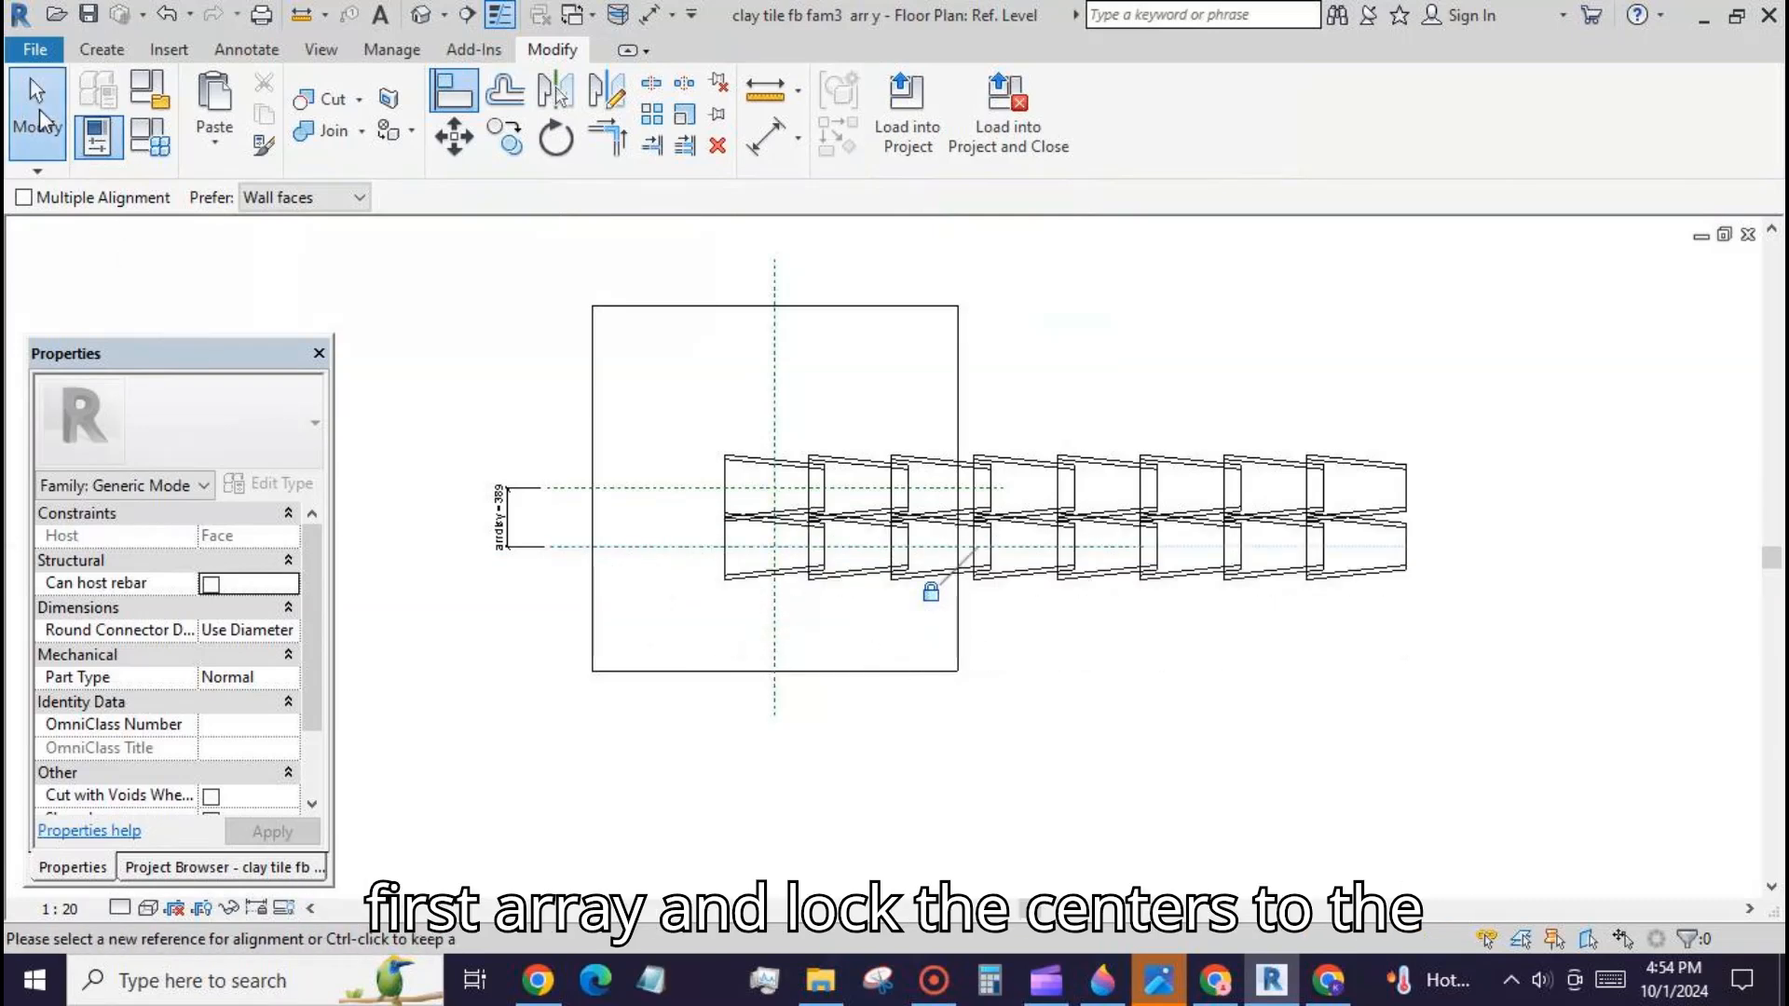
{"action": "left_click", "coordinate": [38, 104]}
Step: Label the count of the y-direction array with a new type parameter named arr n y
{"action": "left_click", "coordinate": [746, 594]}
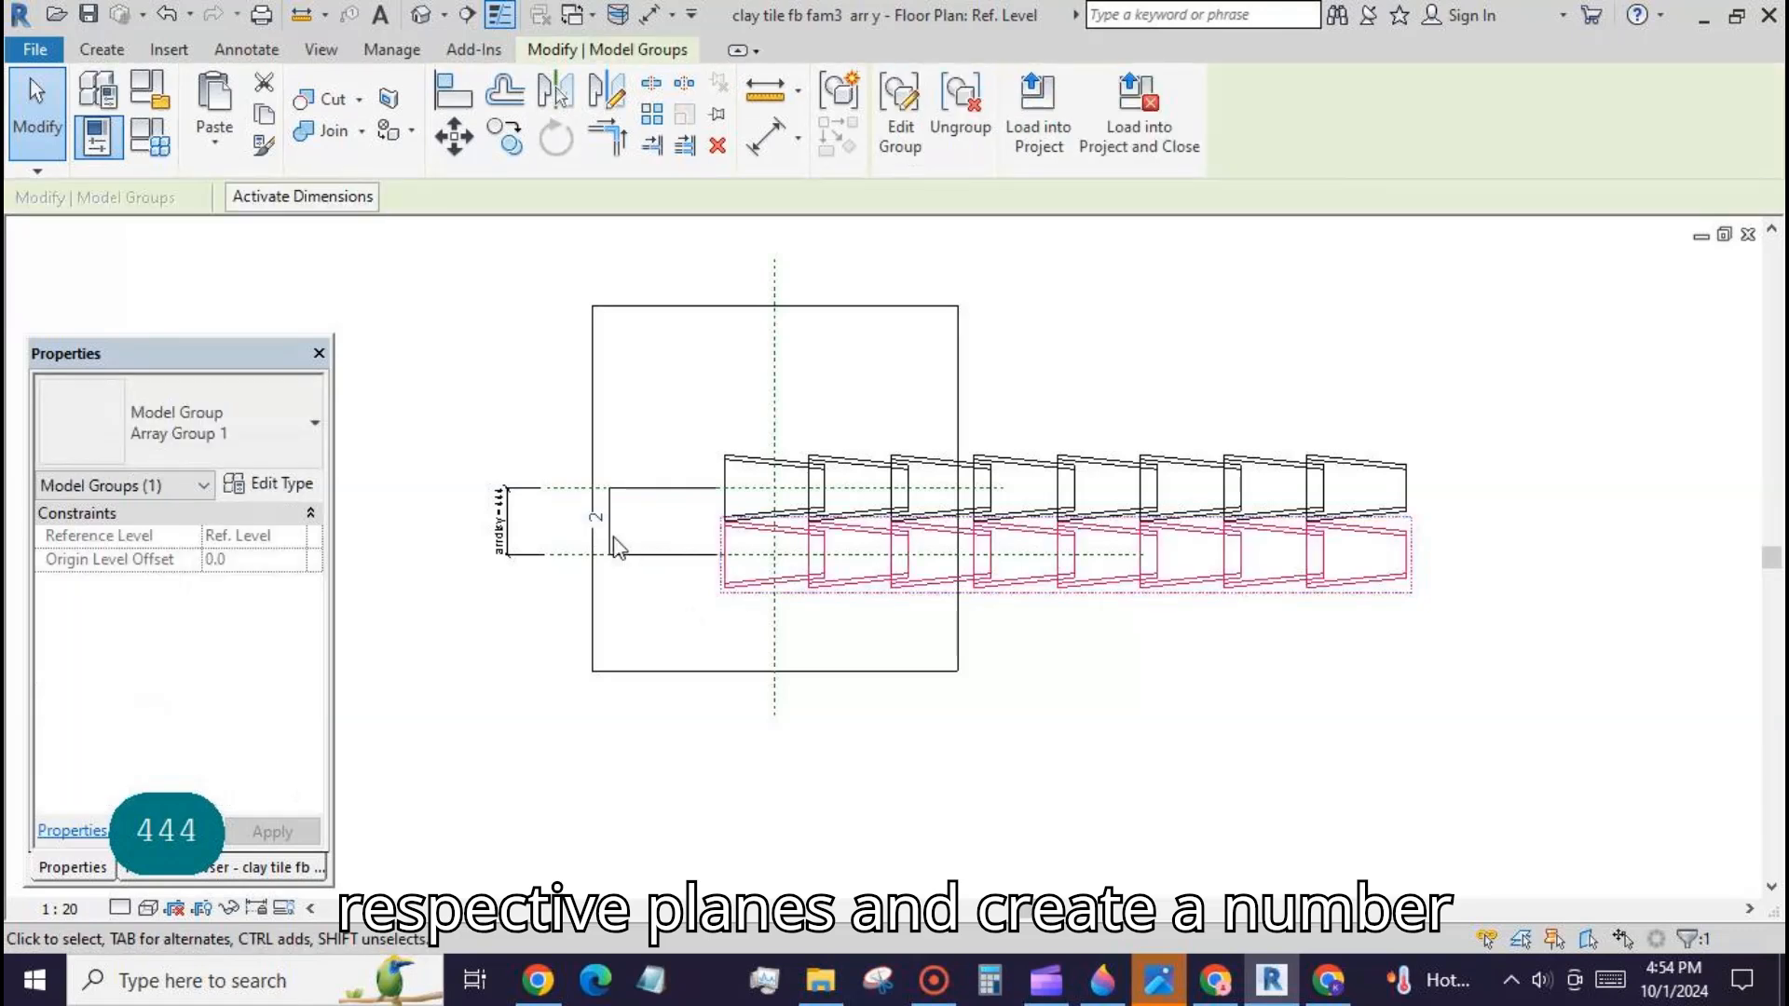
{"action": "left_click", "coordinate": [612, 533]}
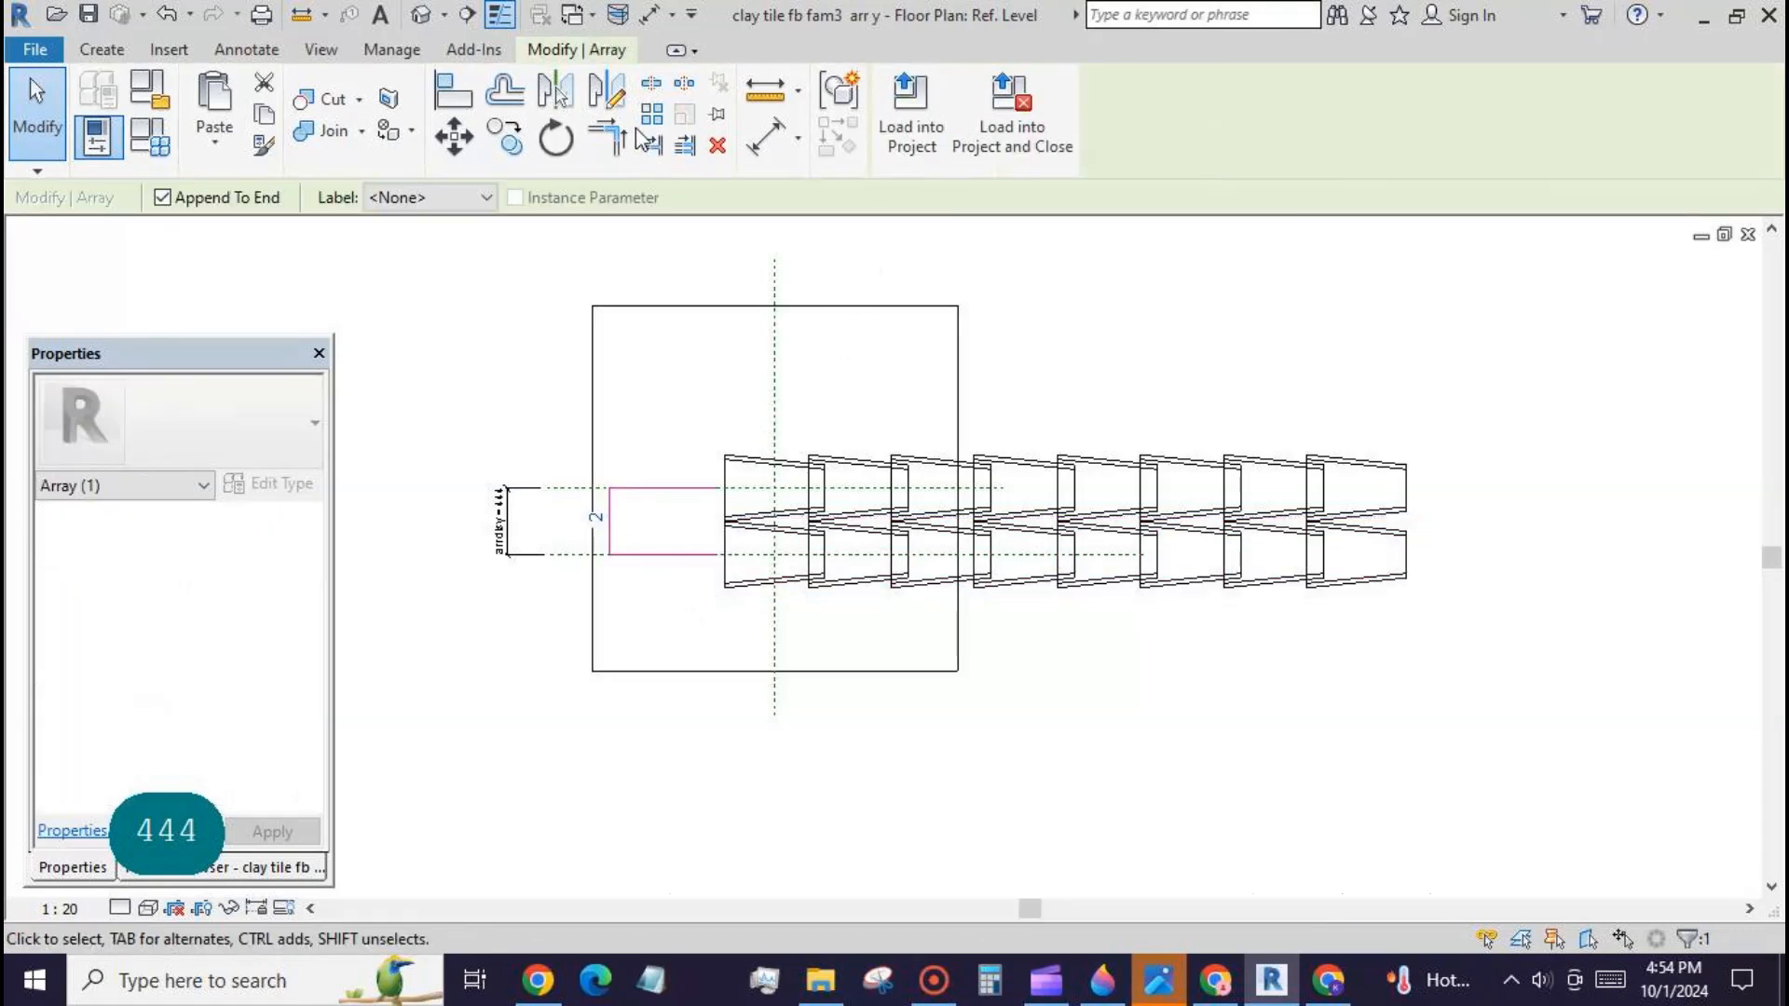
{"action": "left_click", "coordinate": [481, 204]}
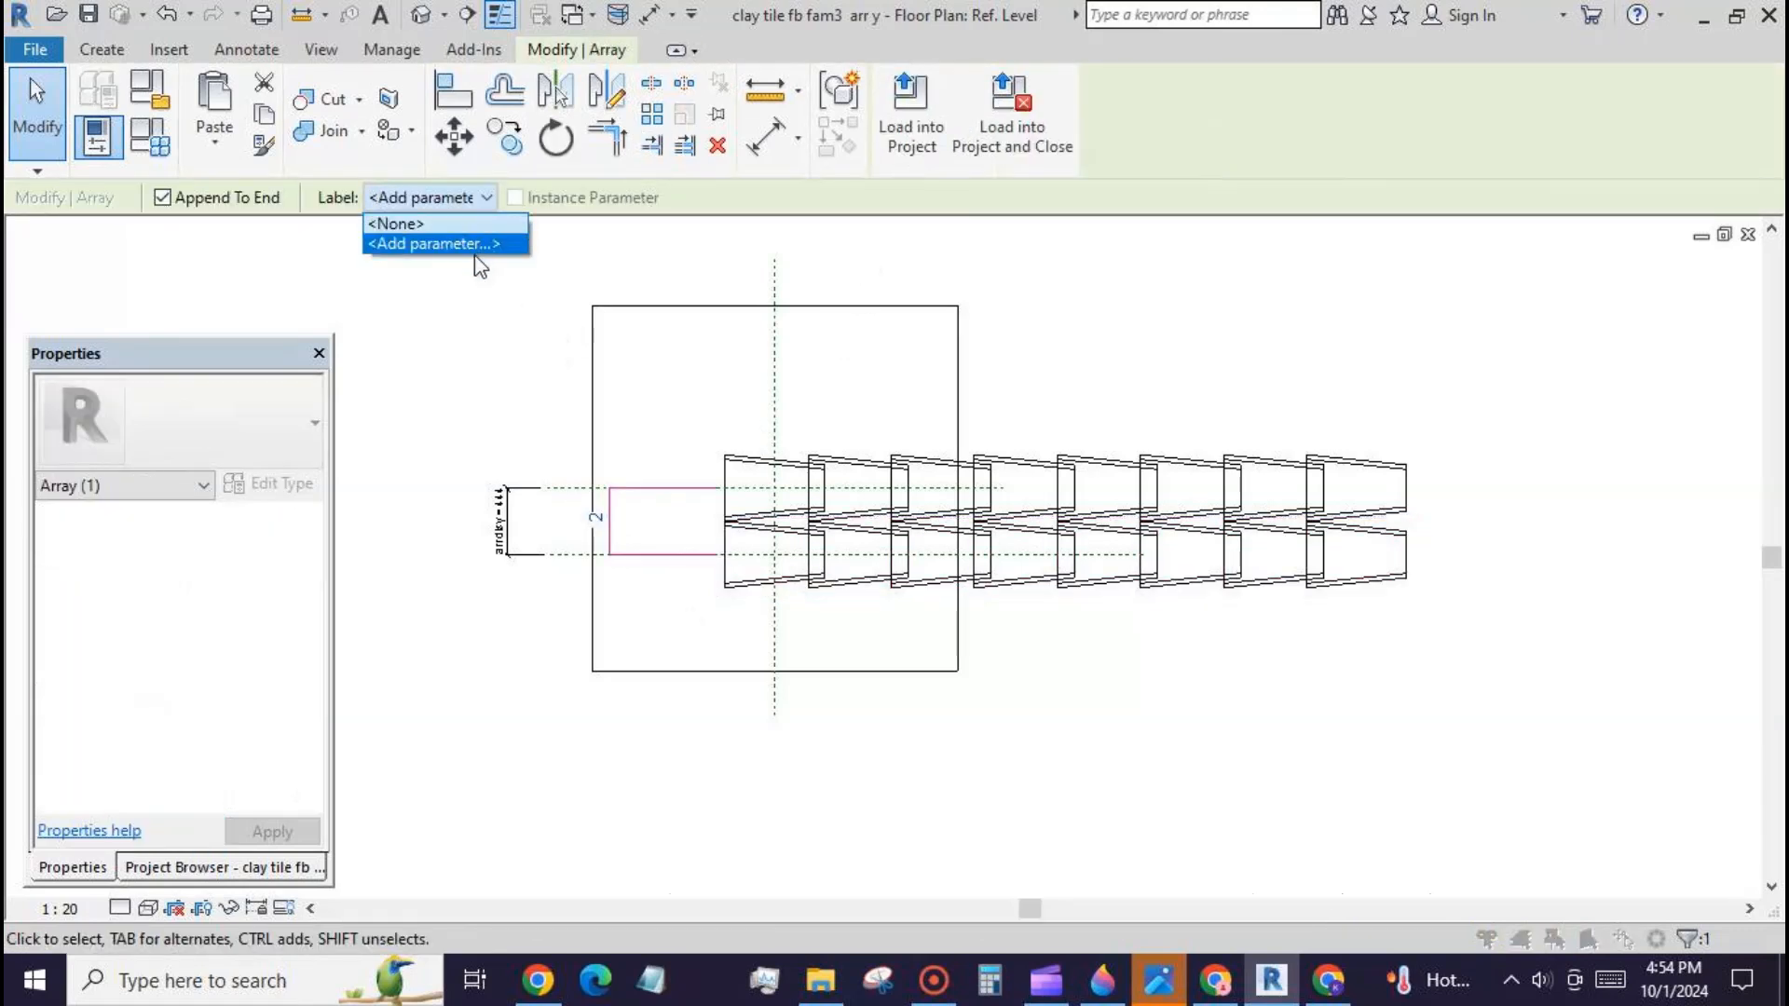
{"action": "left_click", "coordinate": [456, 243]}
{"action": "type", "text": "arr"}
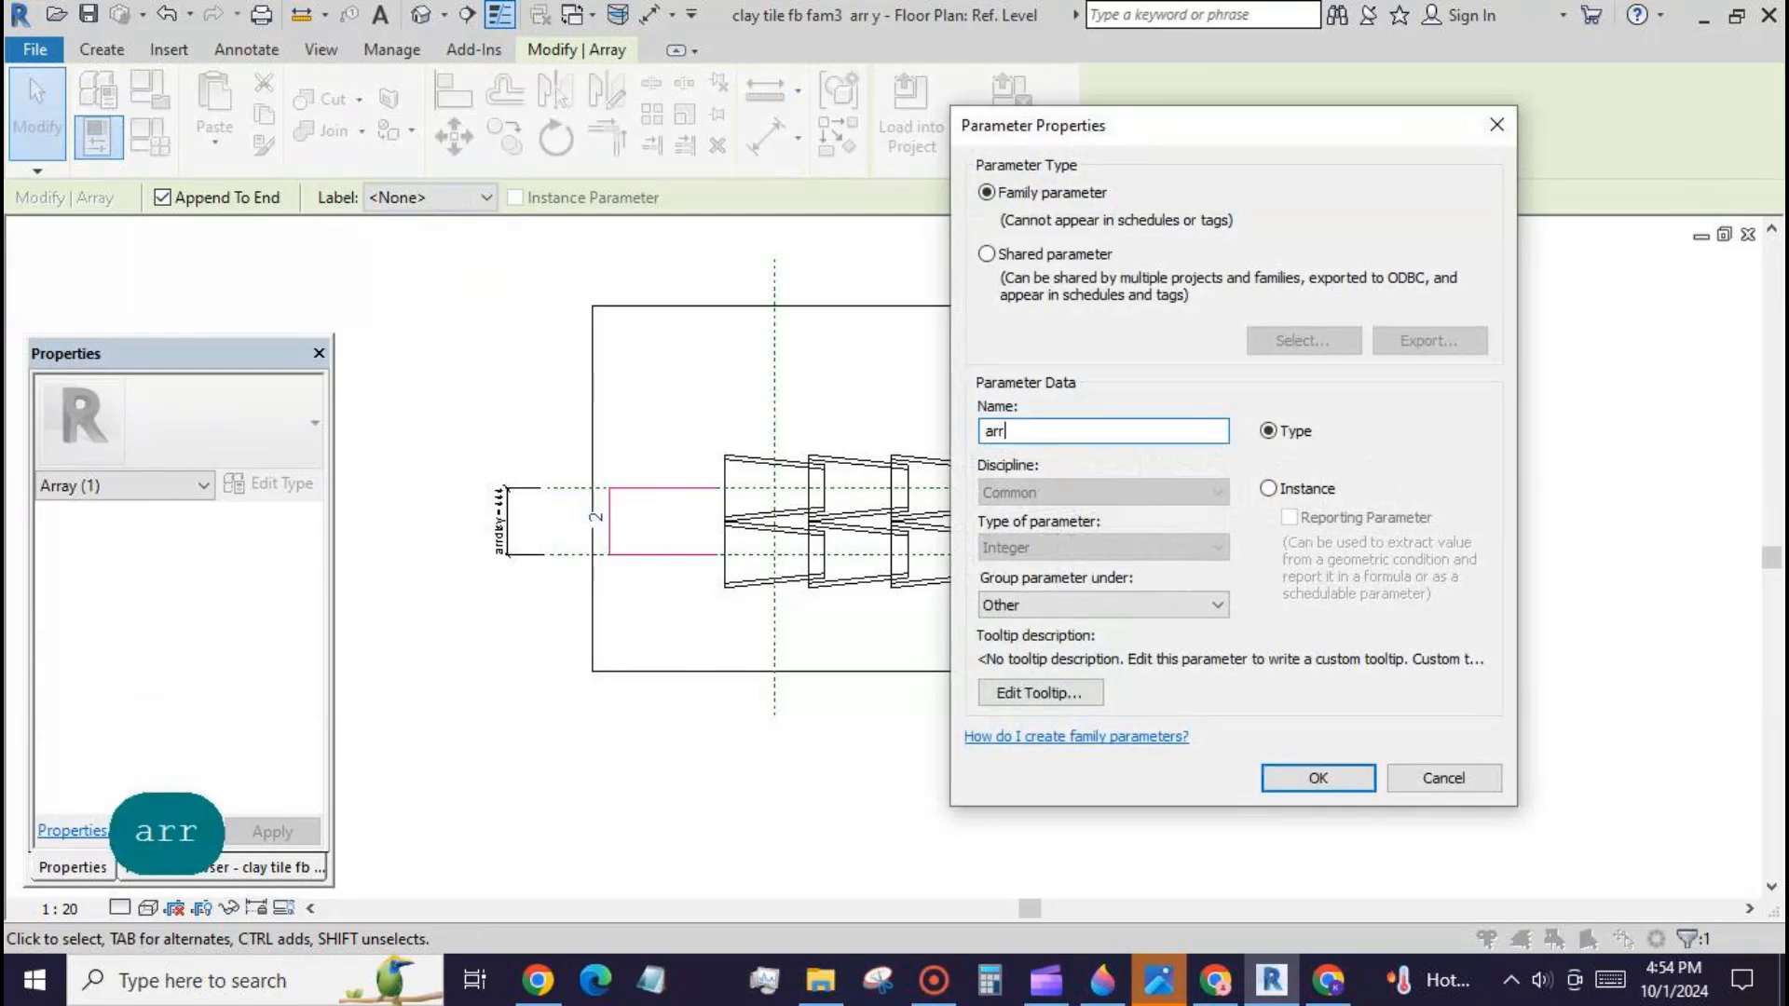
{"action": "type", "text": " n y"}
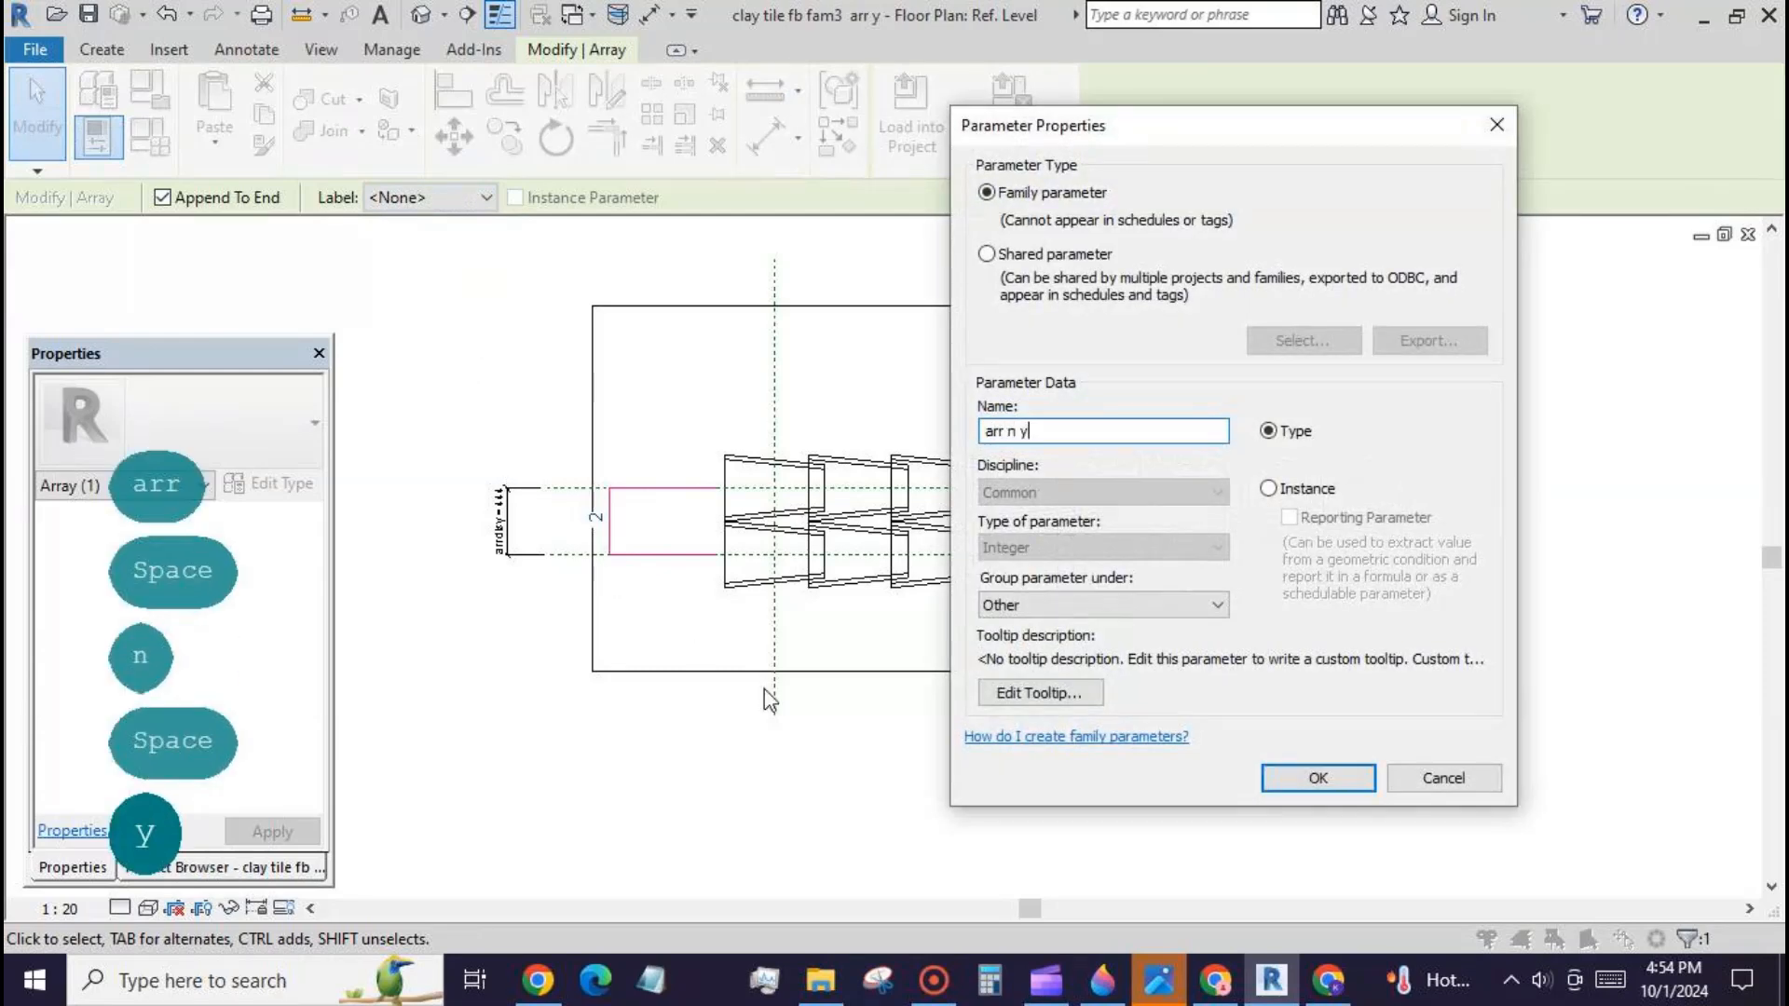
{"action": "left_click", "coordinate": [1298, 781]}
Step: Set arr n y to 6 in the family types, apply it and accept the values
{"action": "left_click", "coordinate": [147, 137]}
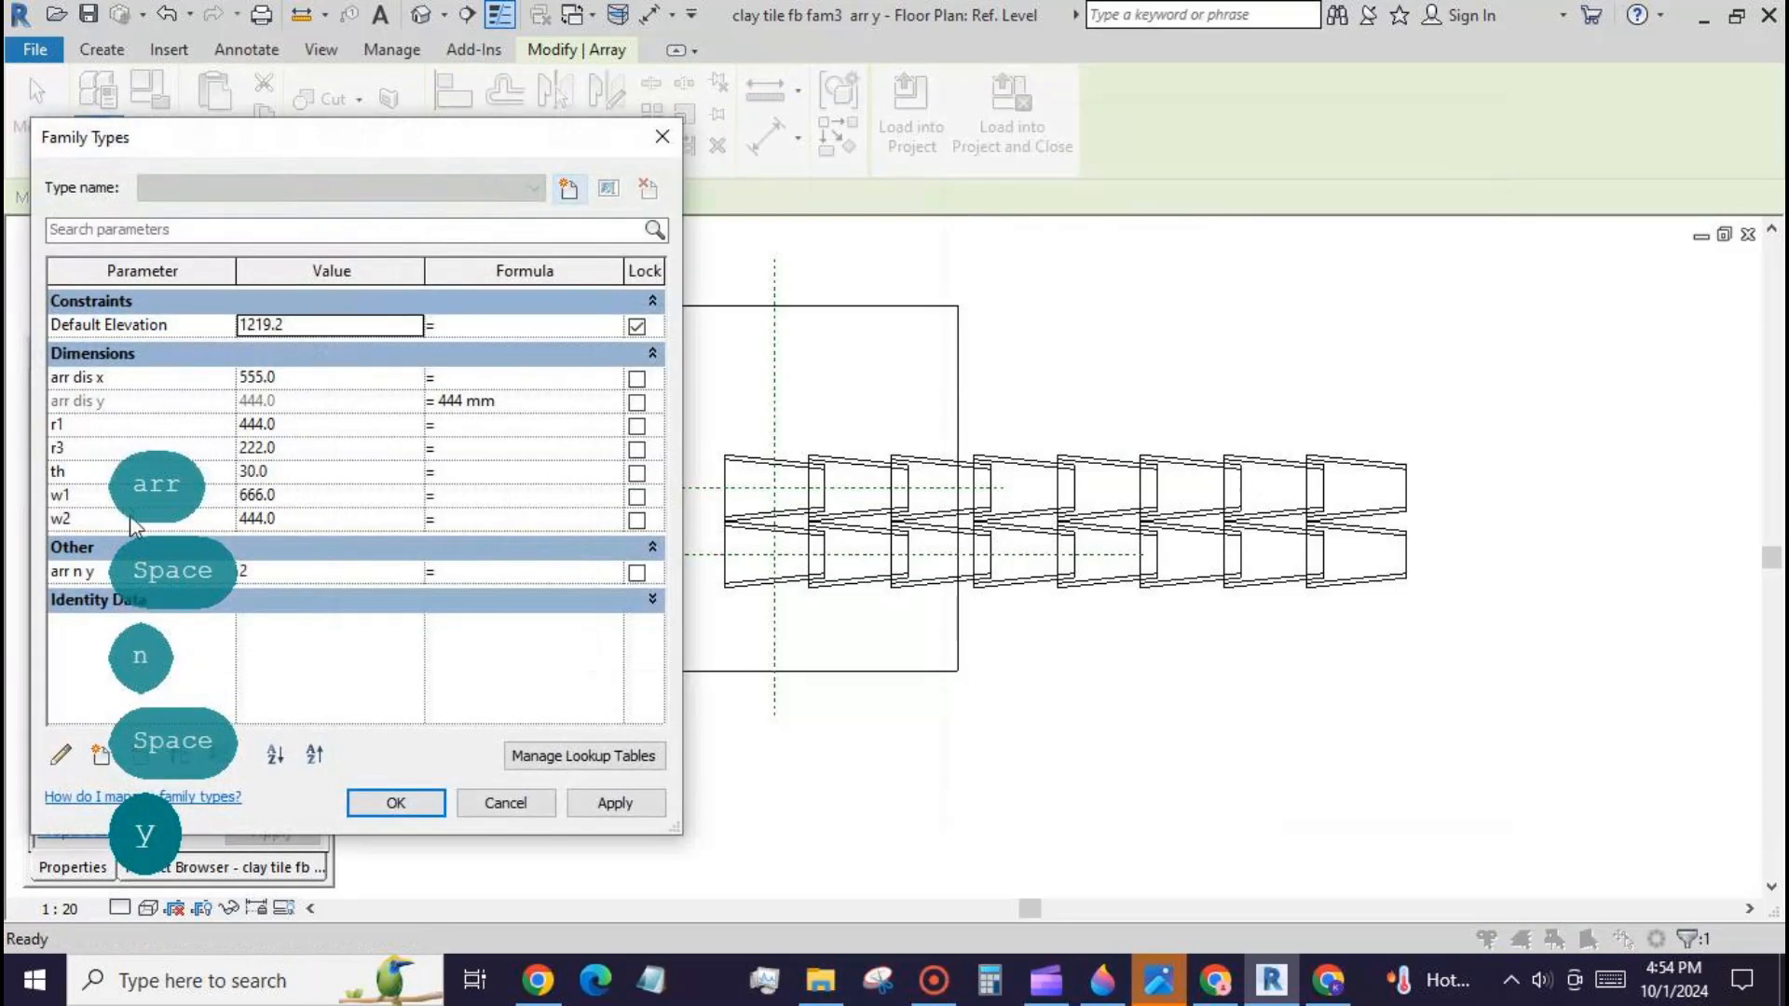
{"action": "type", "text": "6"}
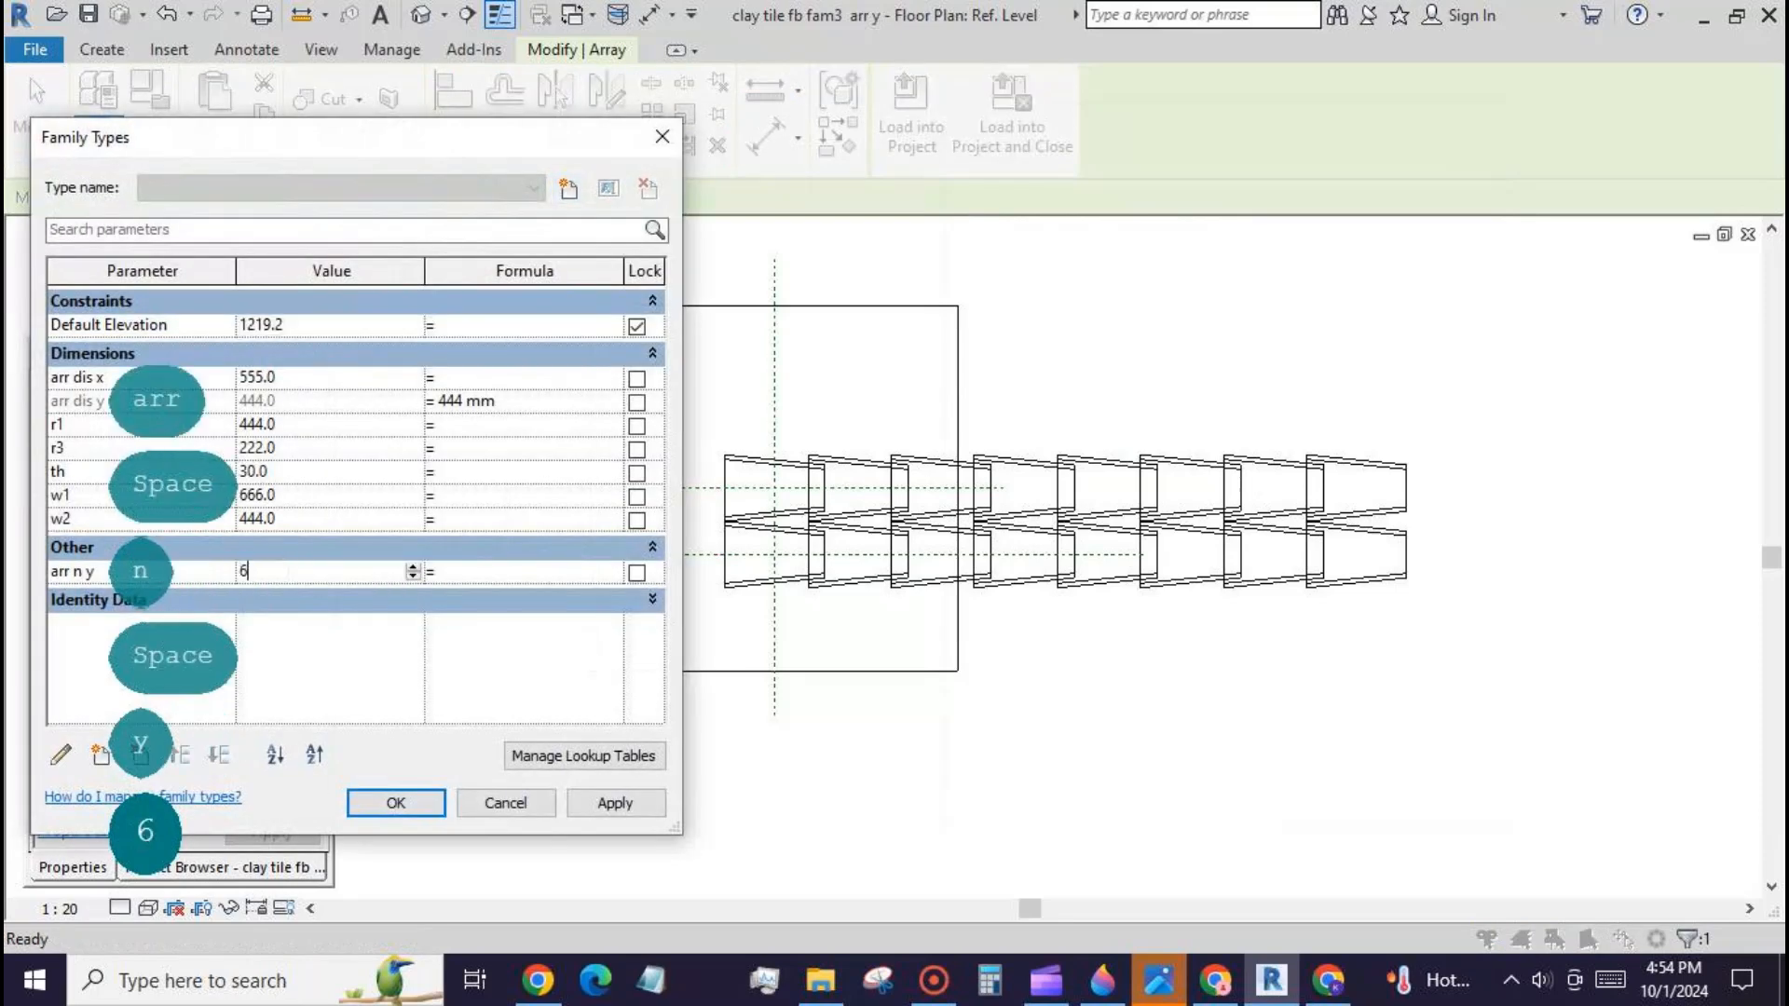
{"action": "left_click", "coordinate": [591, 807]}
{"action": "left_click", "coordinate": [408, 806]}
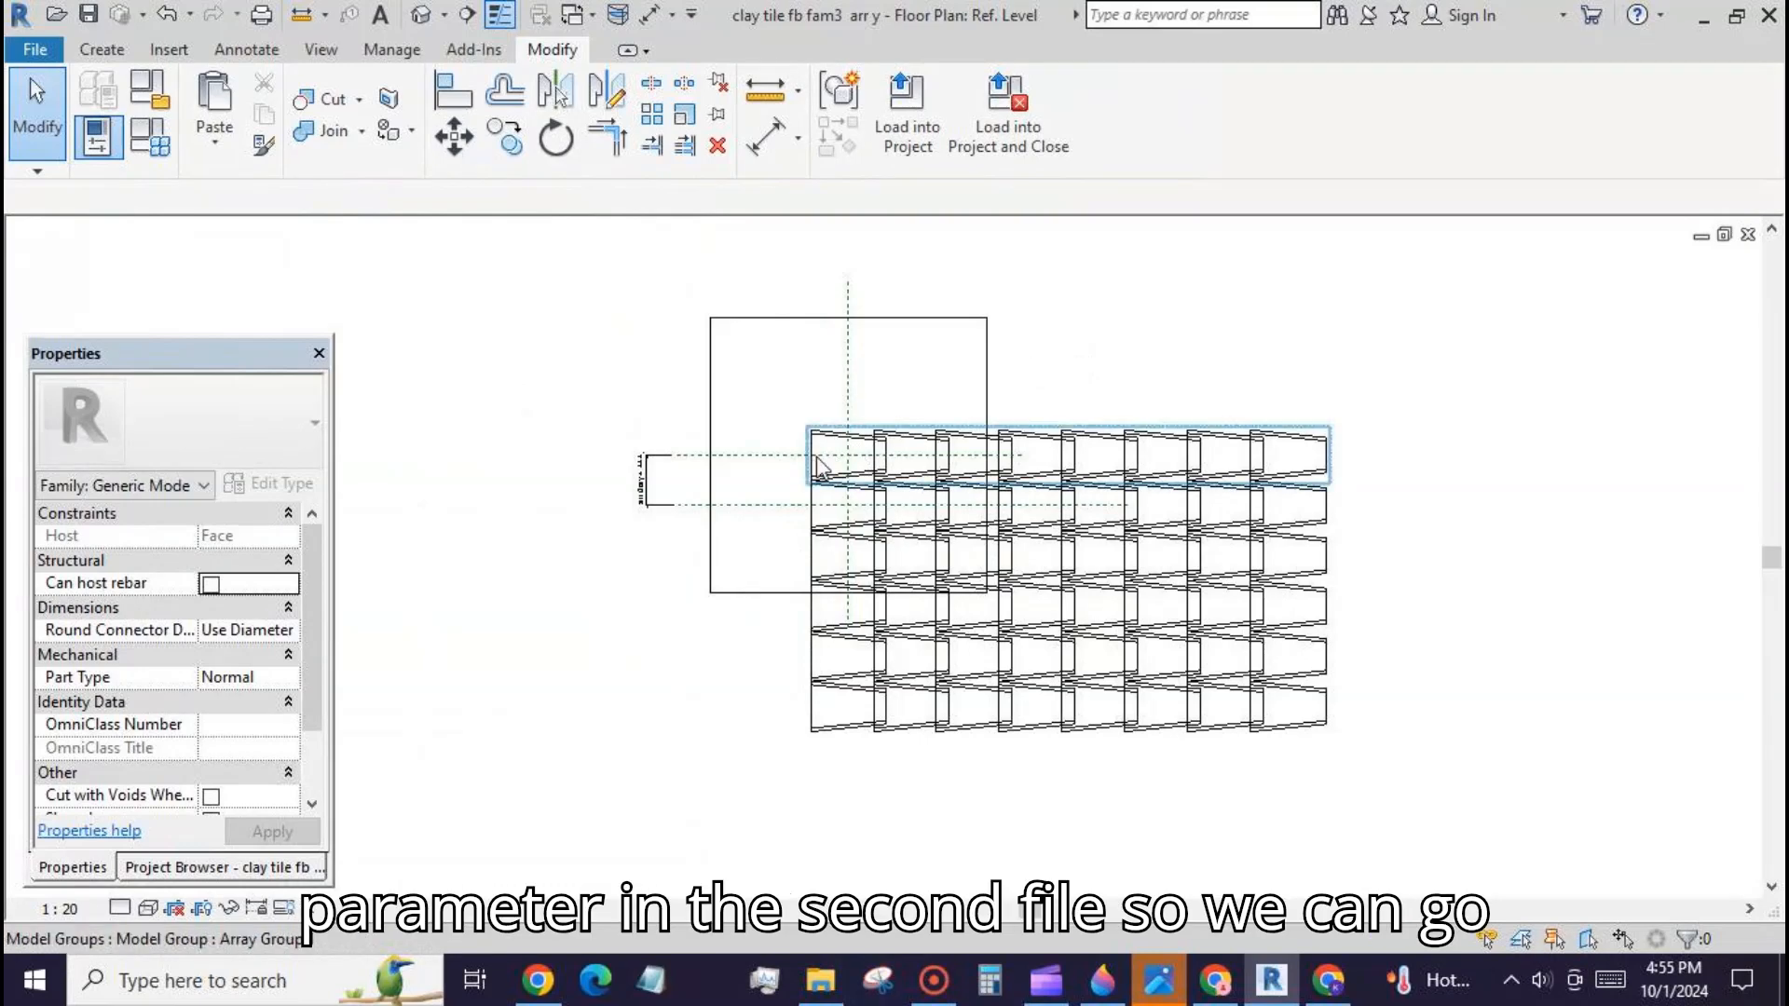
Step: Edit the first row's array group and open its nested clay tile fam2 arr x family for editing
{"action": "left_click", "coordinate": [819, 466]}
{"action": "left_click", "coordinate": [900, 116]}
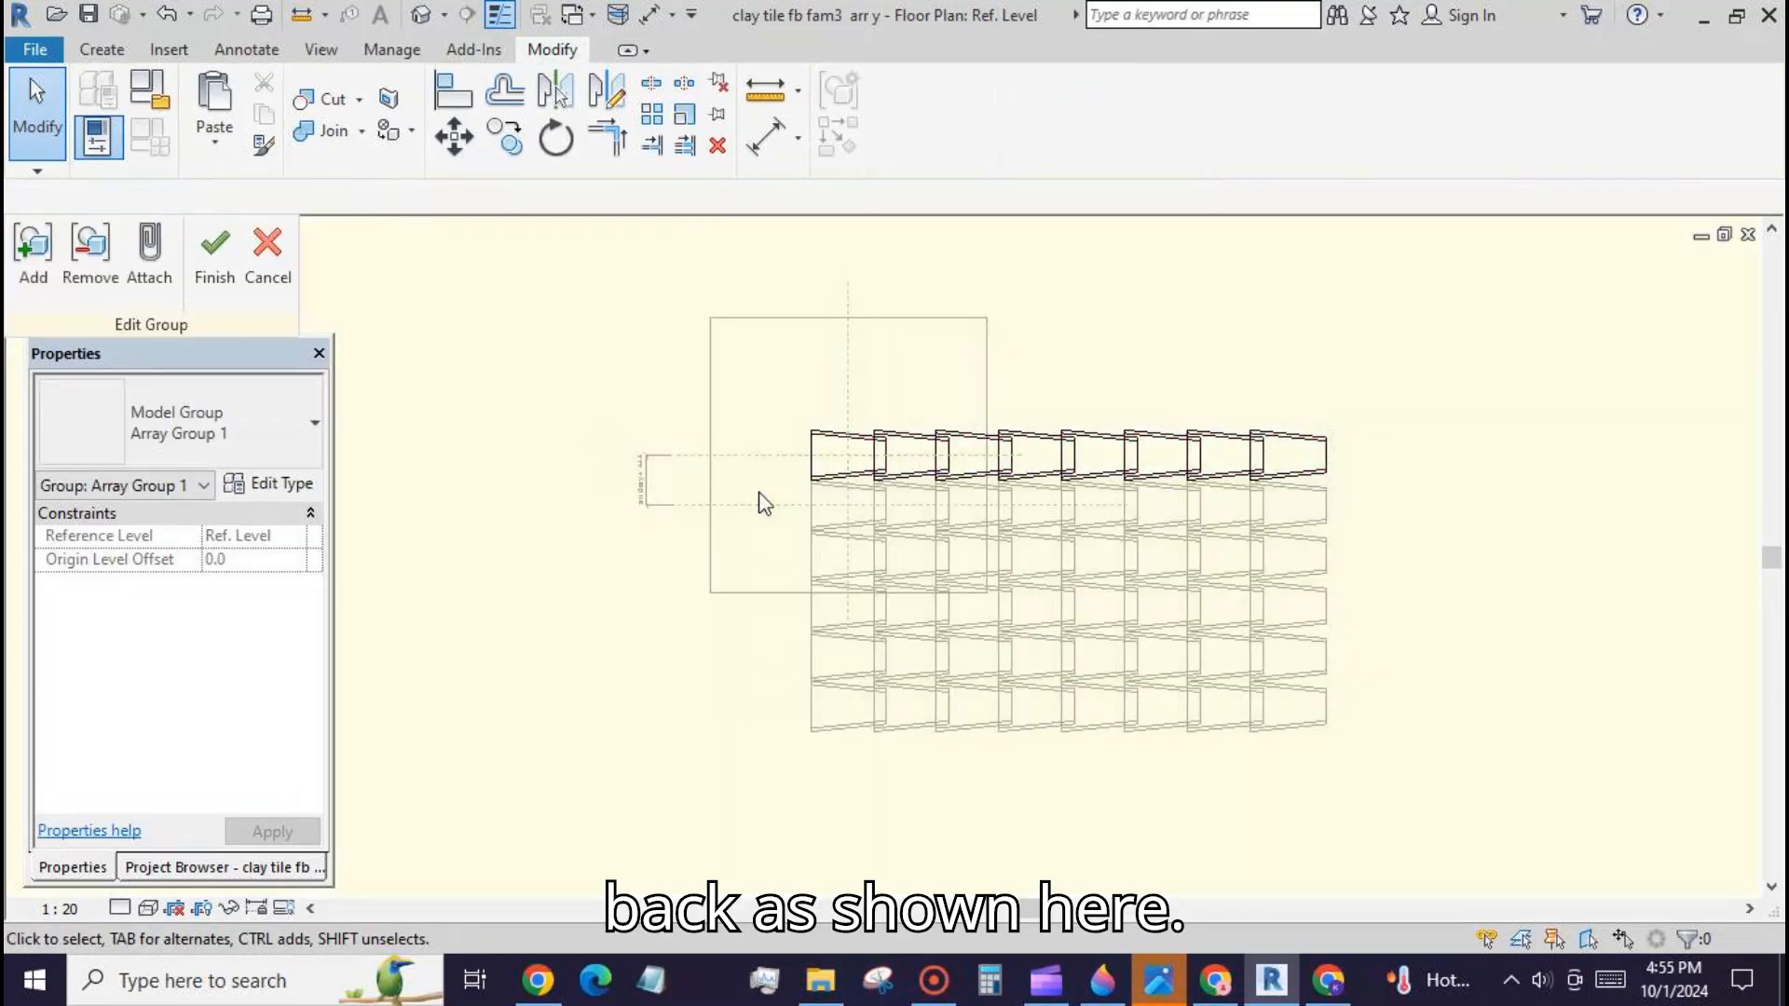
{"action": "left_click", "coordinate": [651, 540]}
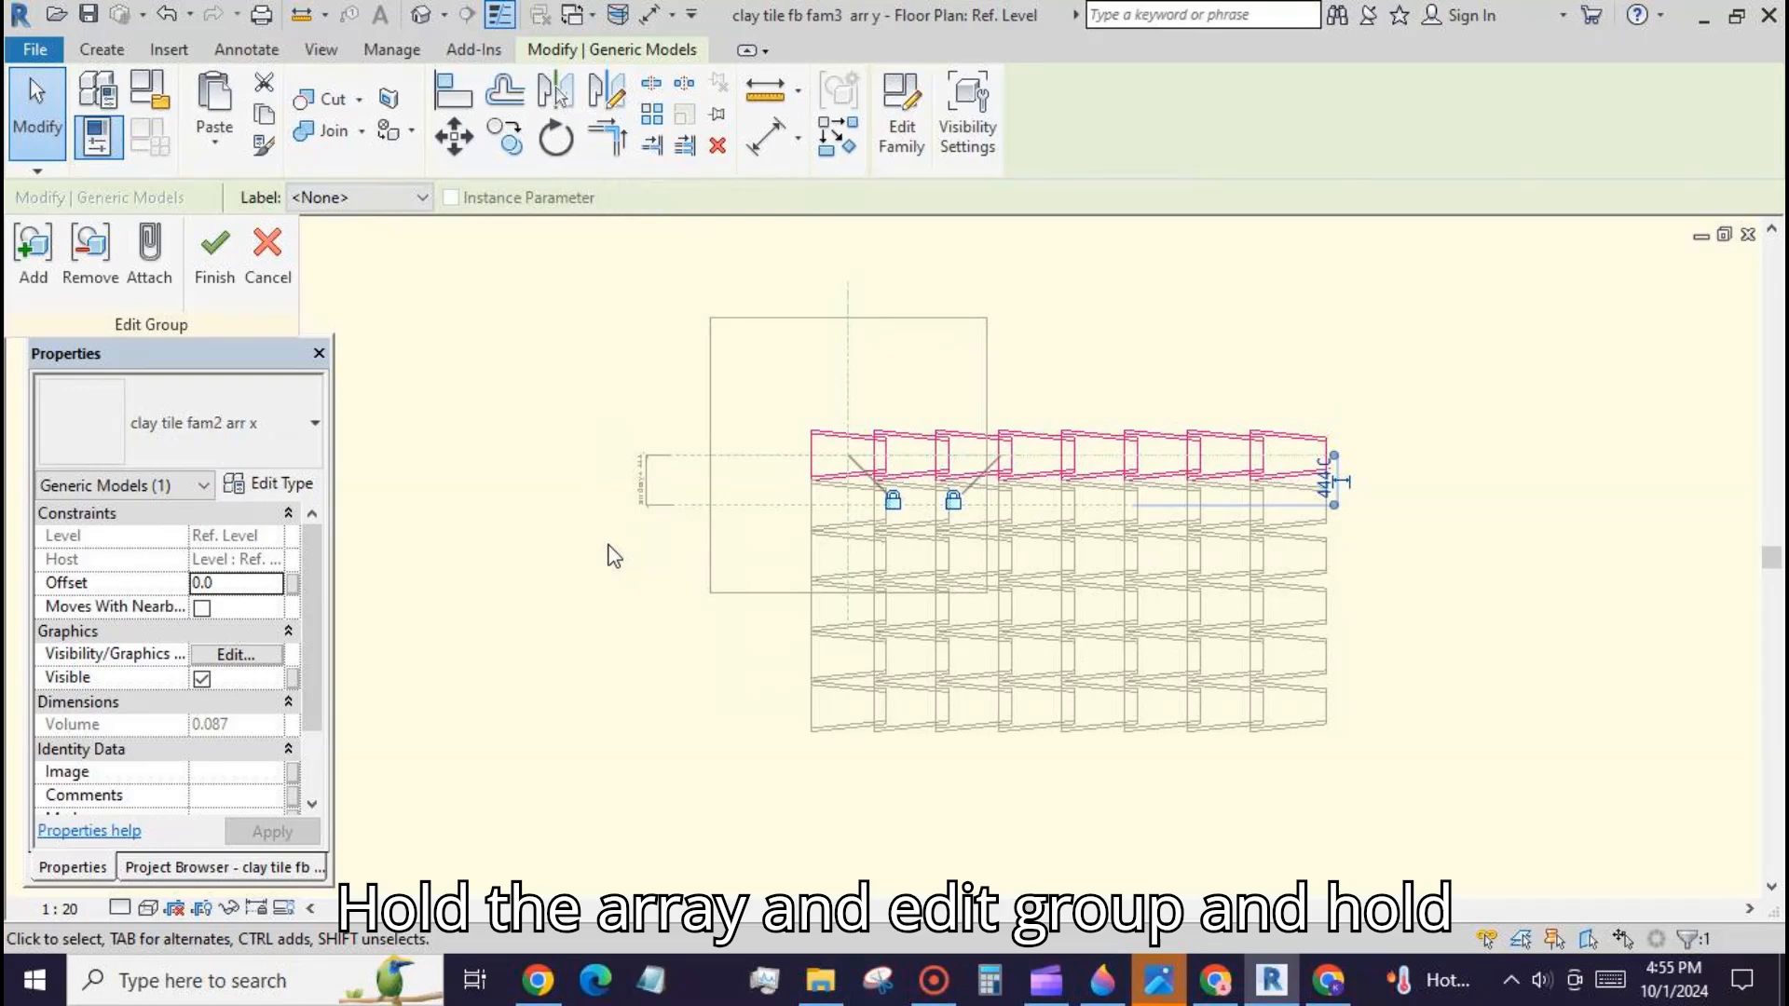
{"action": "left_click", "coordinate": [887, 121]}
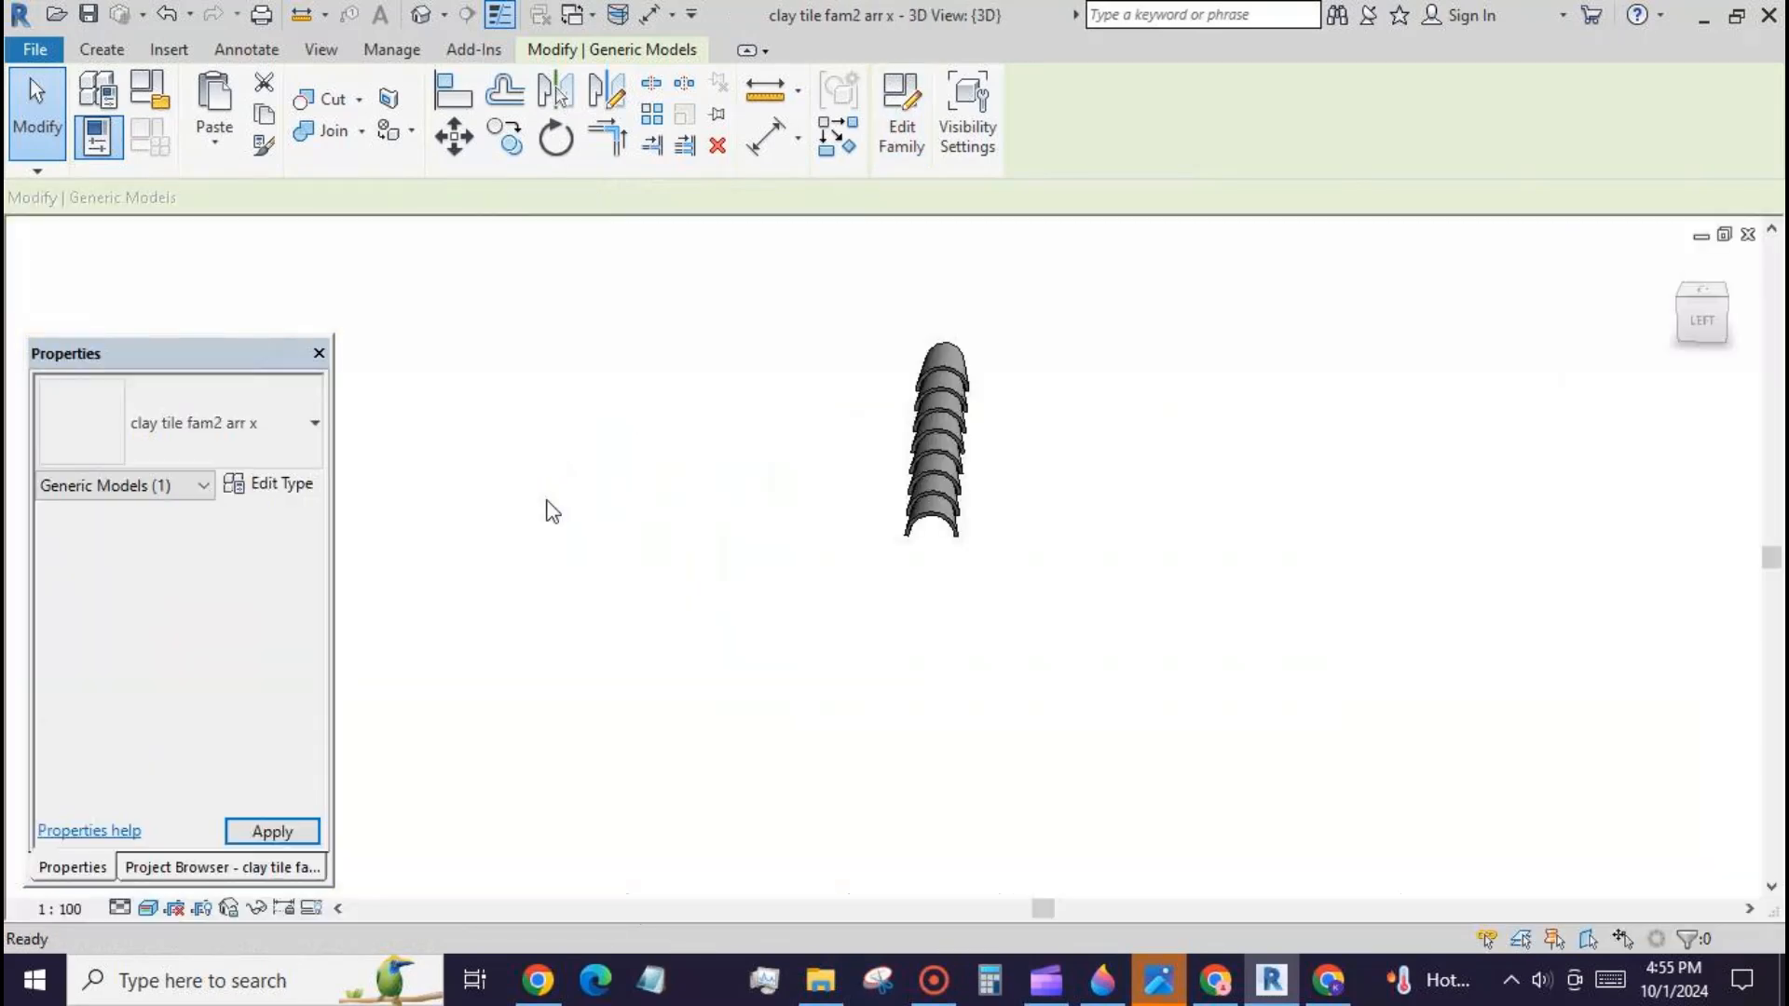
Step: In the front tile's array group, associate the nested tile's material with a new family parameter named mat and accept the type properties
{"action": "left_click", "coordinate": [923, 527]}
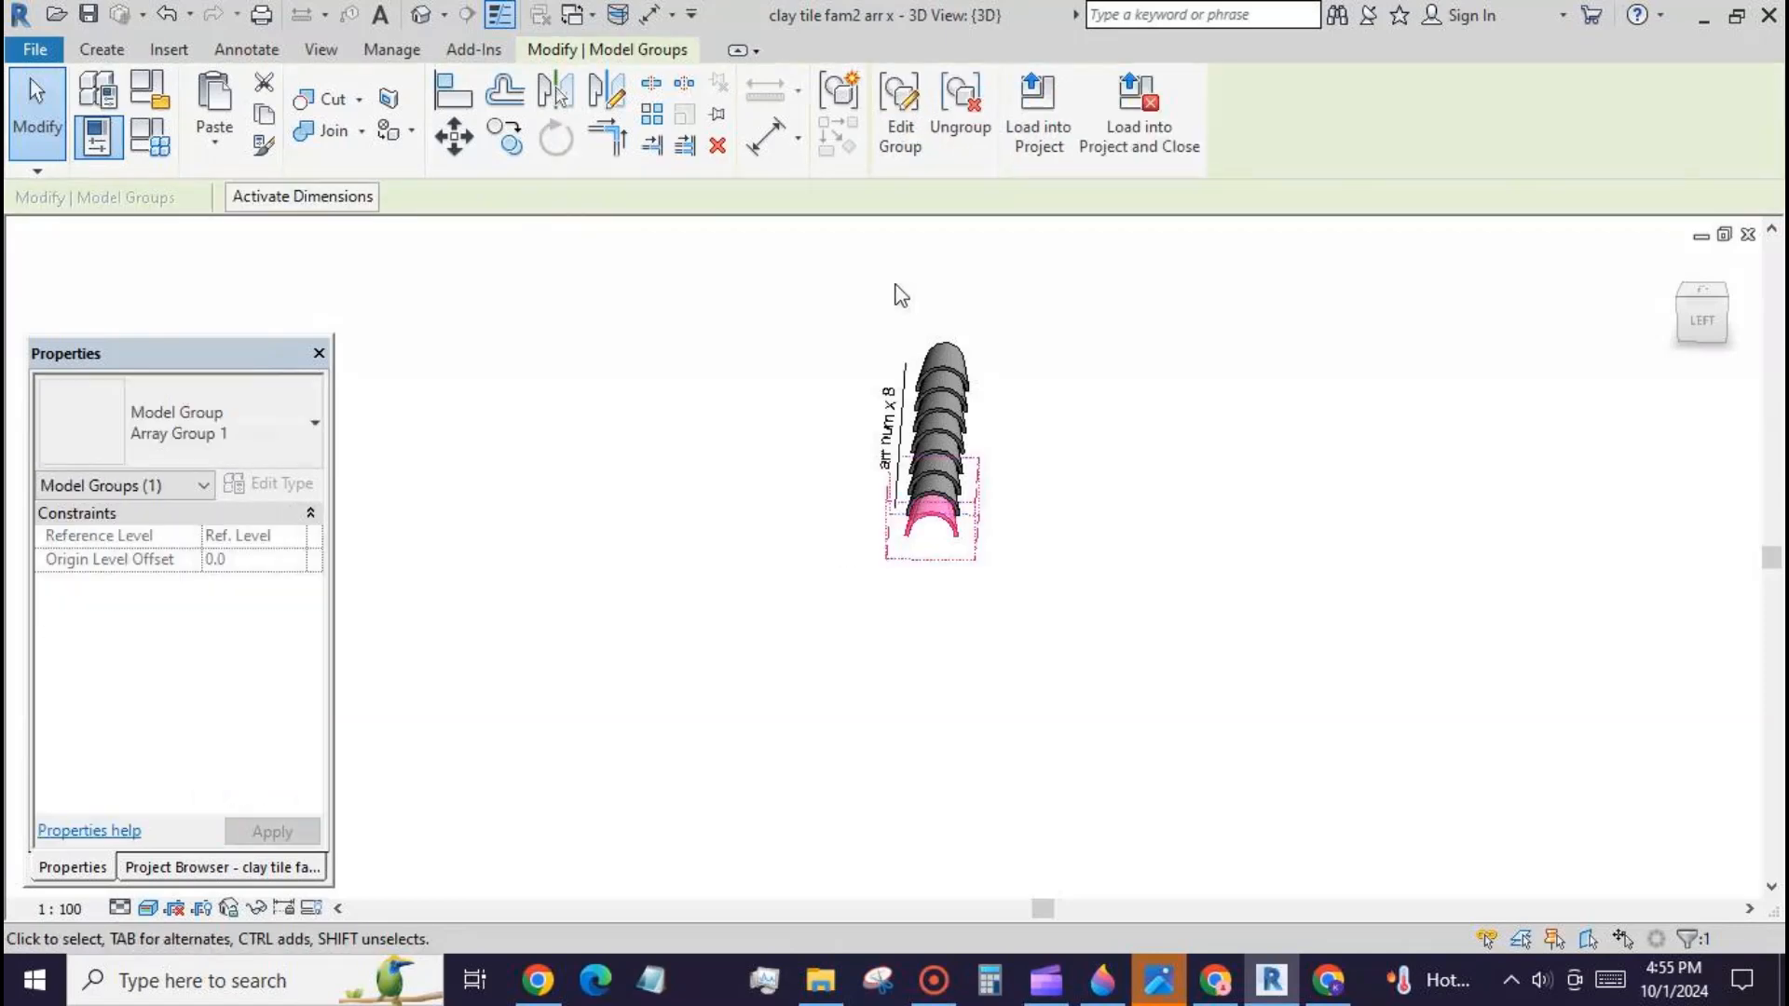
{"action": "left_click", "coordinate": [901, 138]}
{"action": "left_click", "coordinate": [919, 525]}
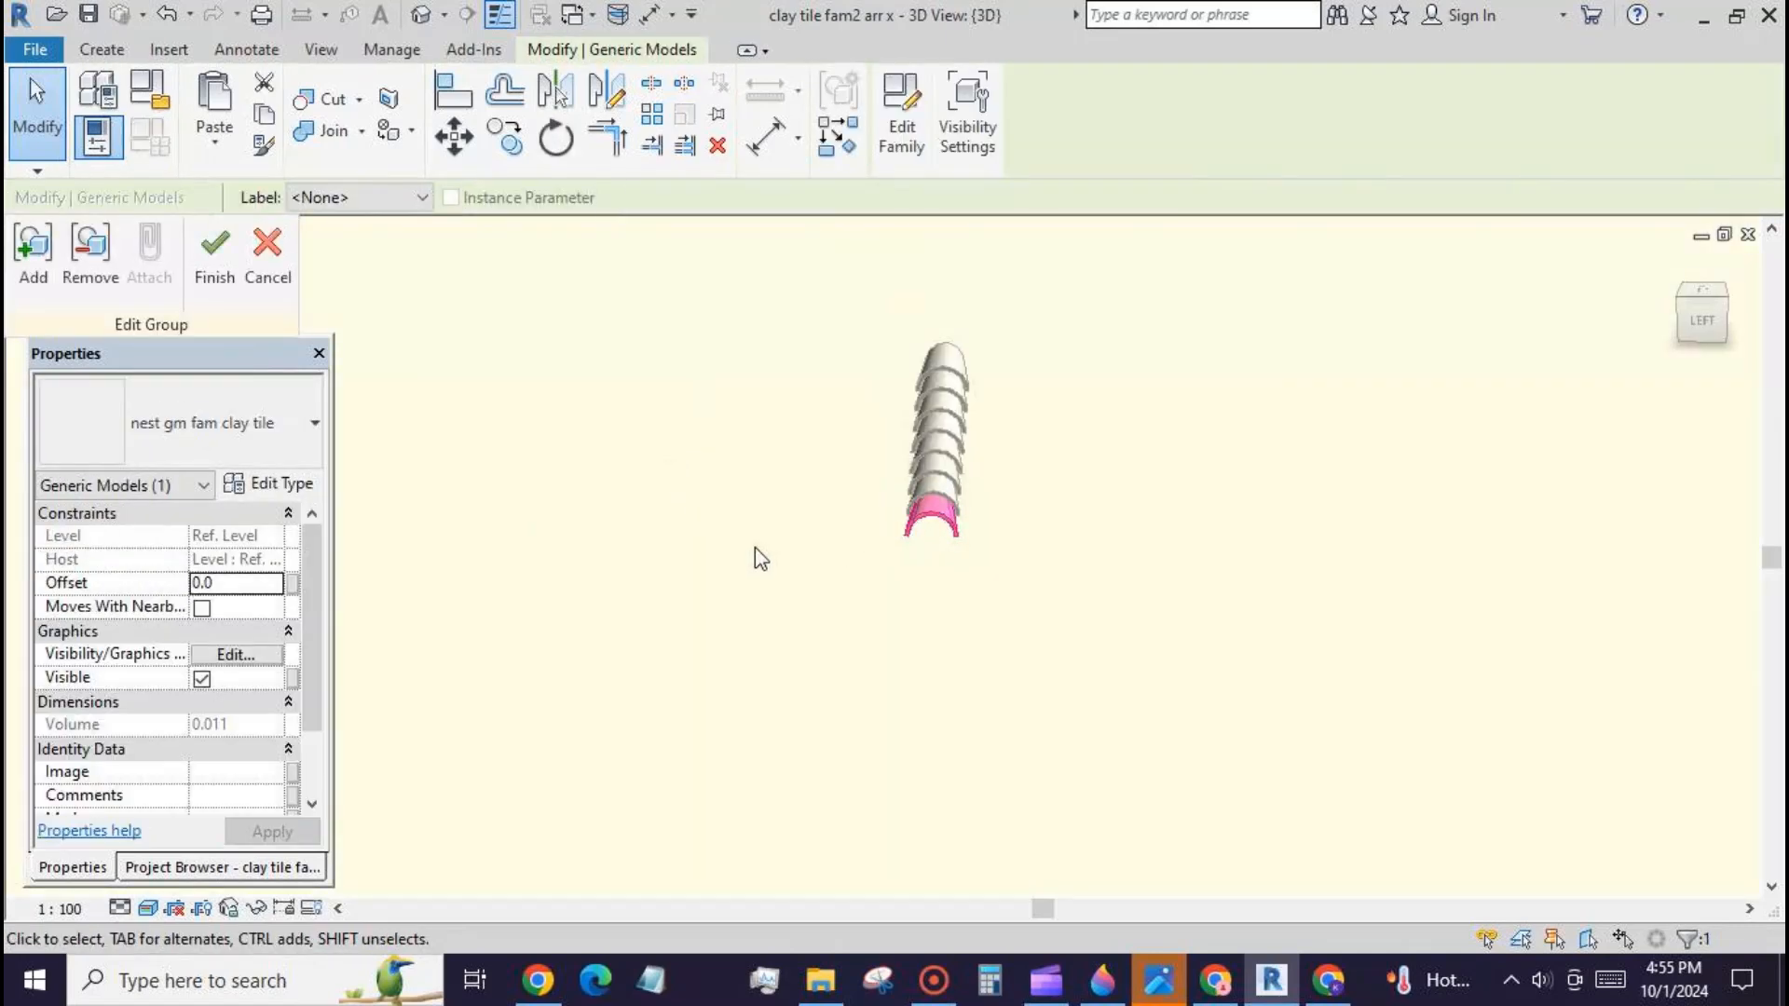
{"action": "left_click", "coordinate": [307, 494]}
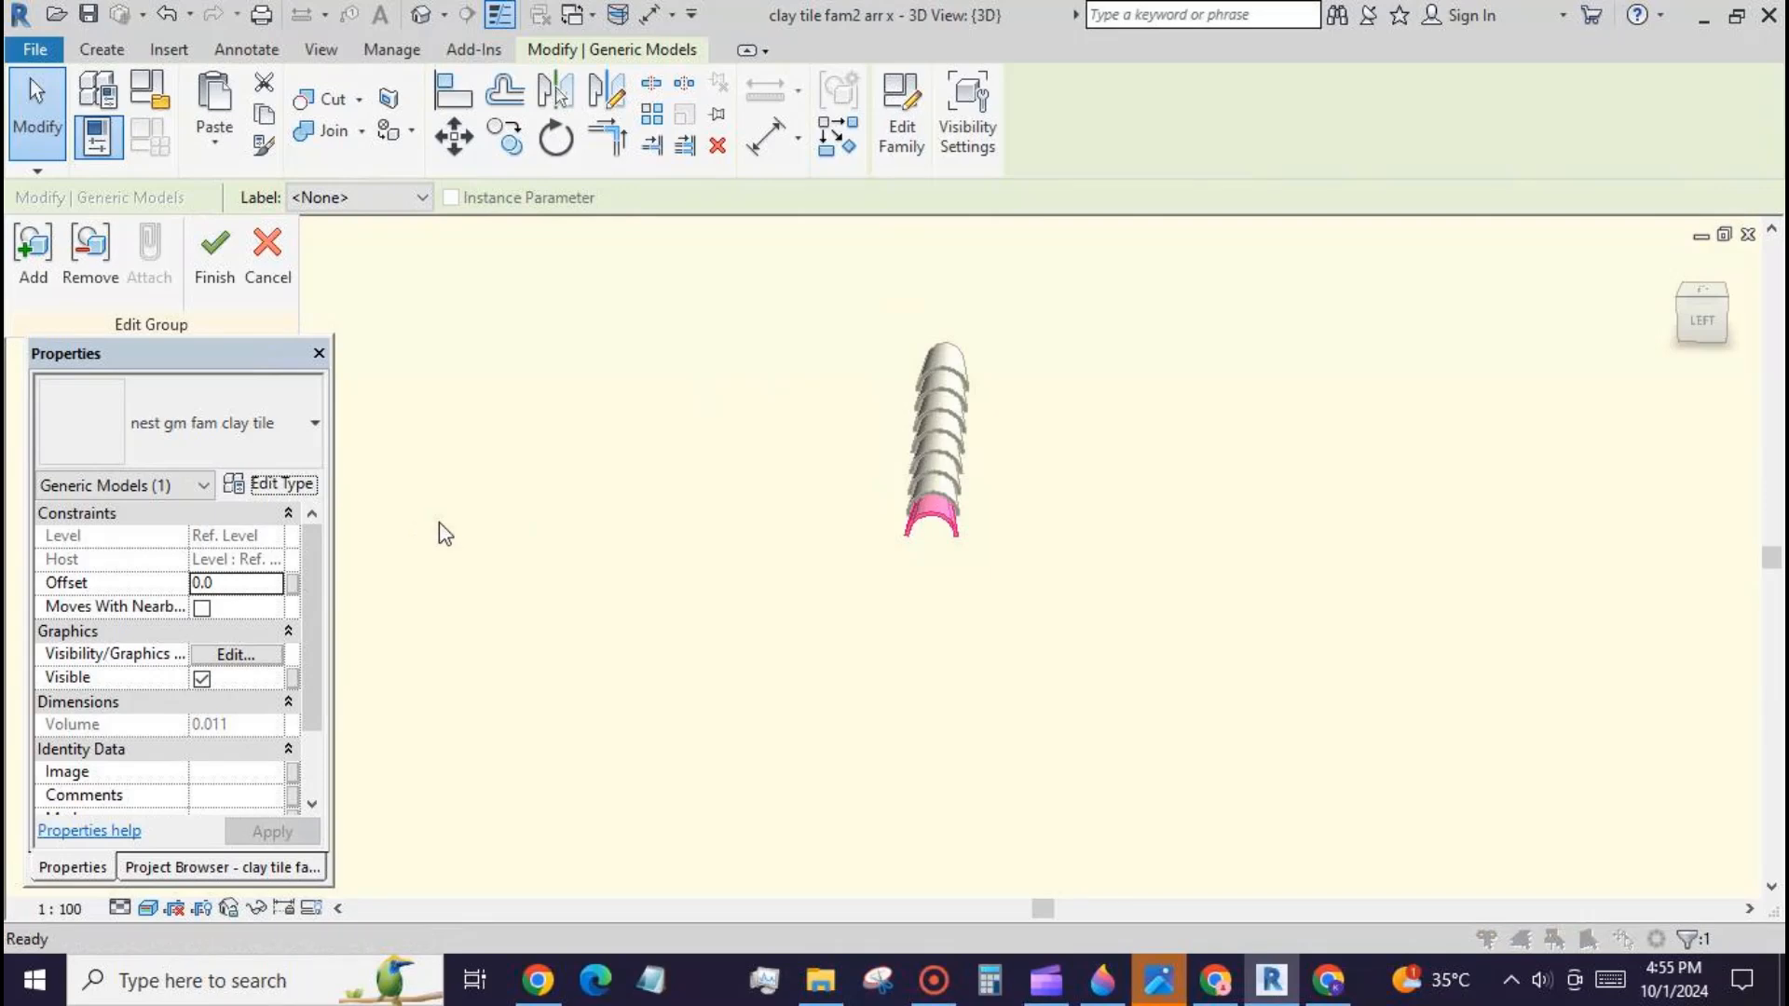
{"action": "left_click", "coordinate": [582, 337]}
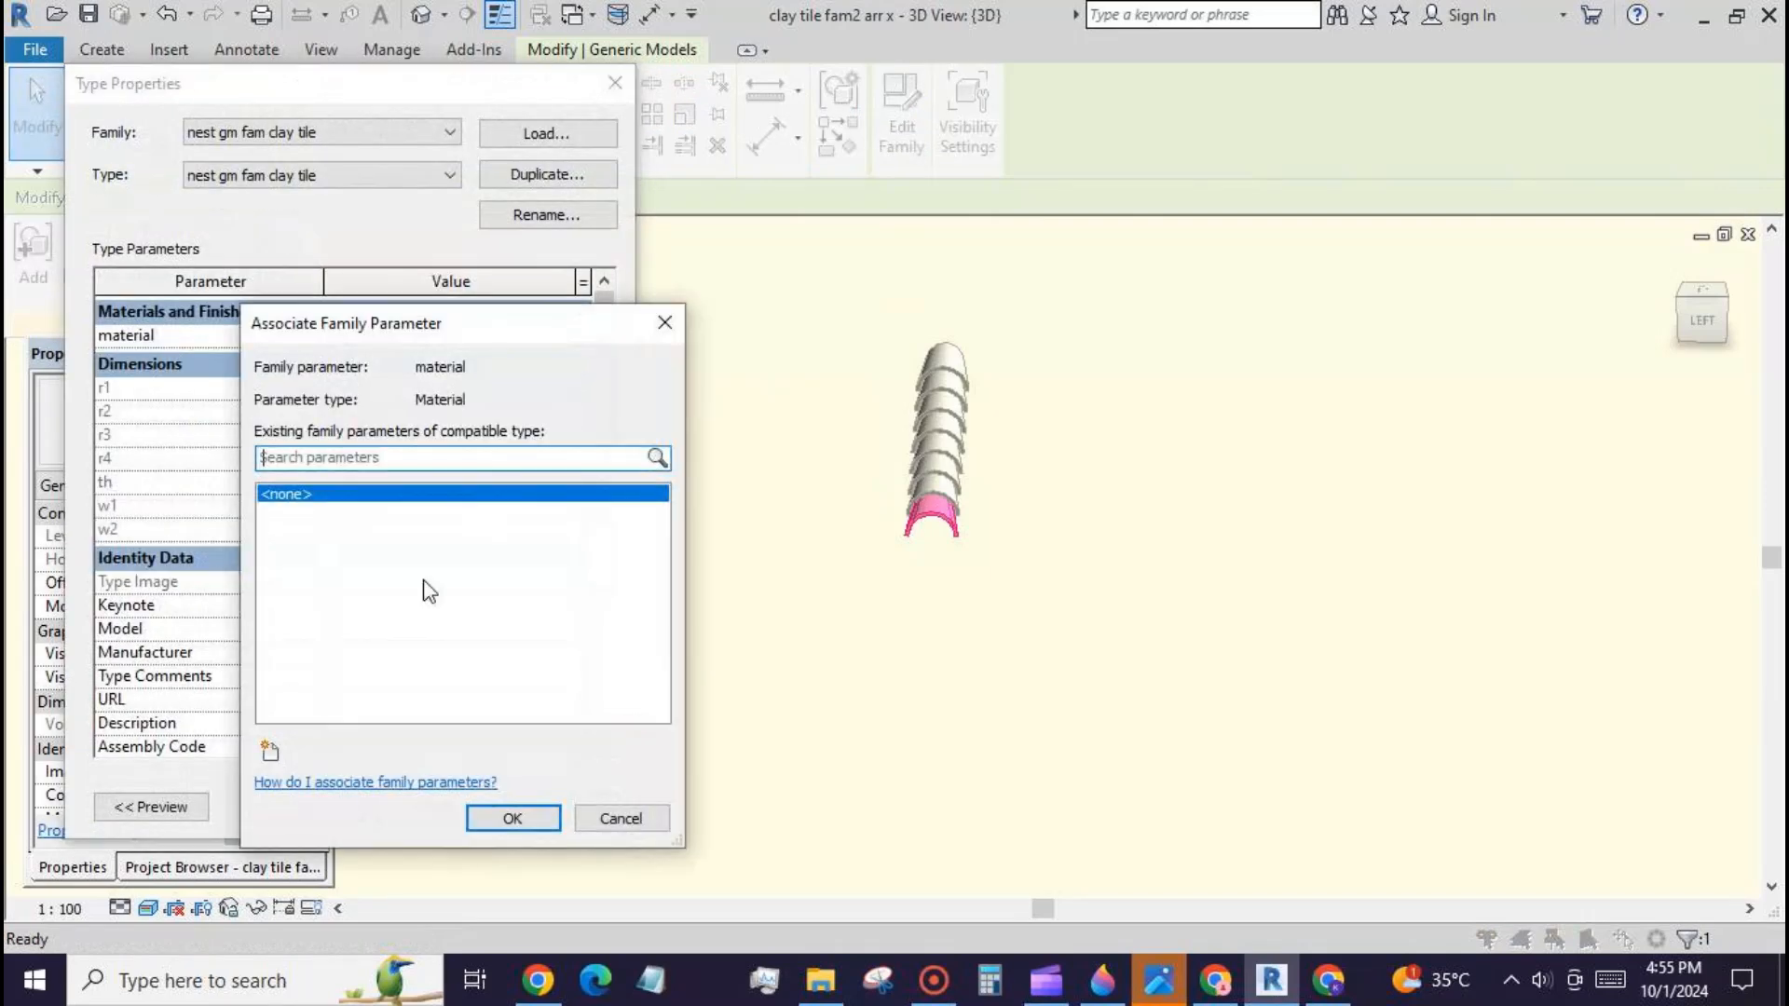
{"action": "left_click", "coordinate": [270, 748]}
{"action": "type", "text": "mat"}
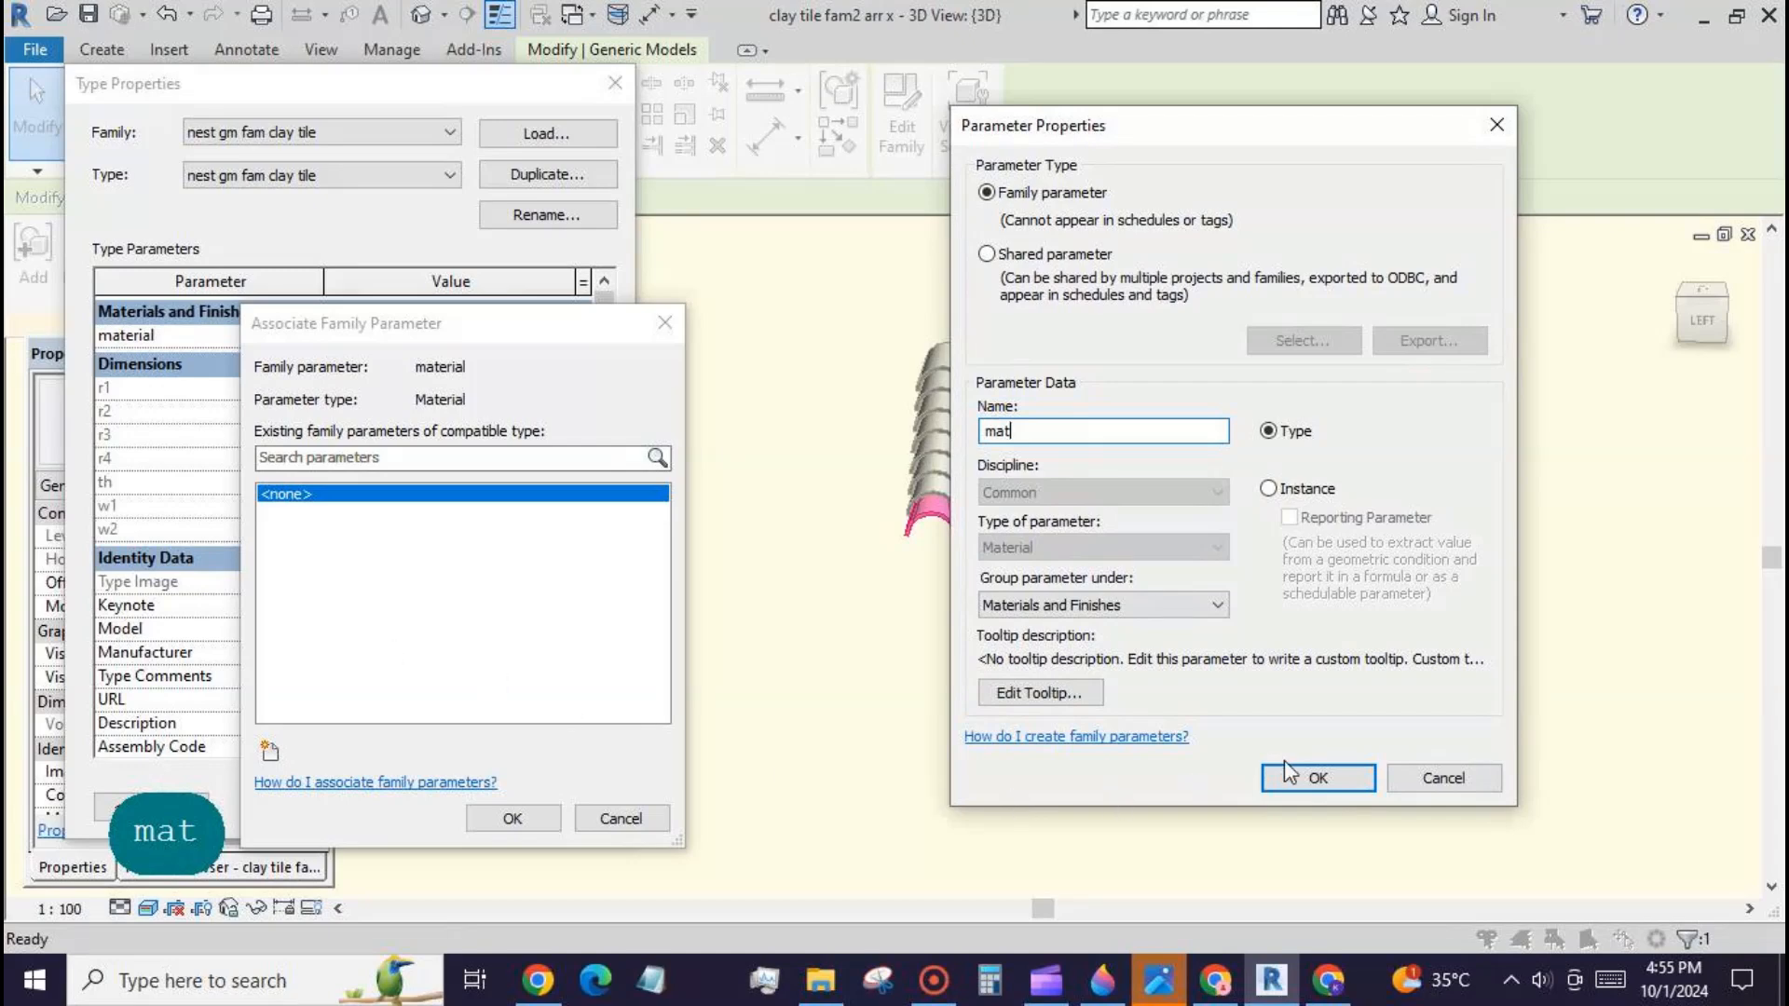
{"action": "left_click", "coordinate": [1286, 774]}
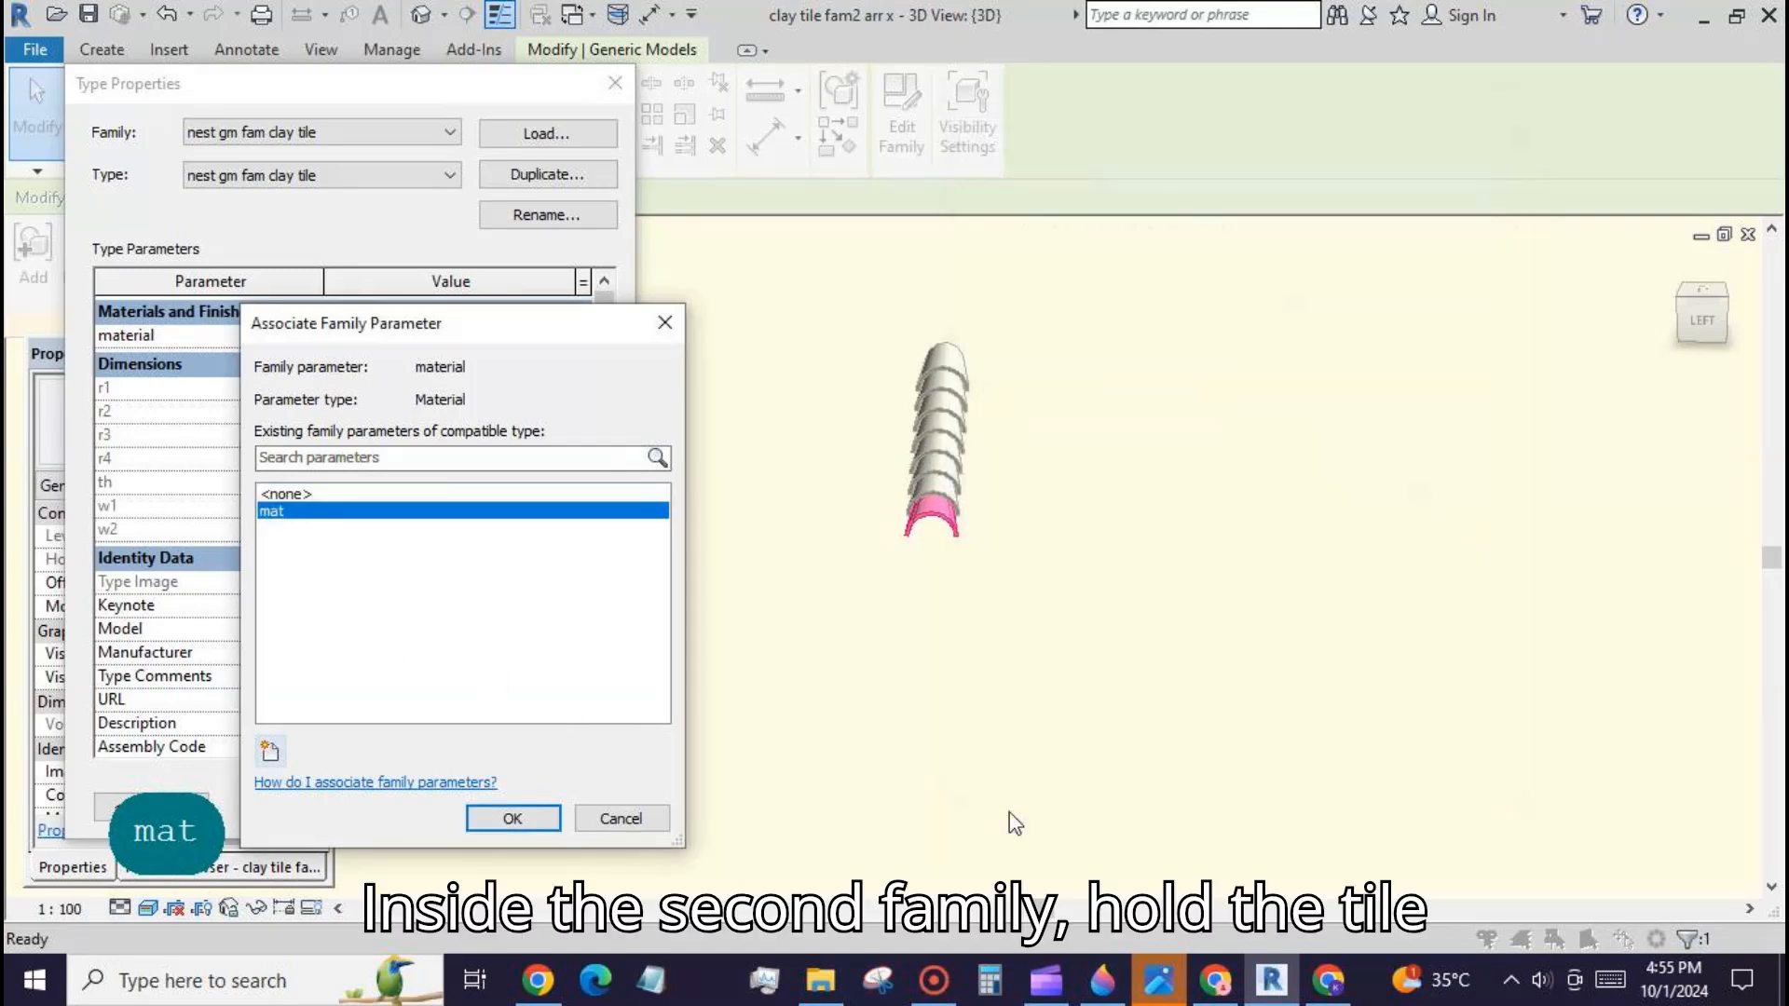
{"action": "left_click", "coordinate": [513, 818]}
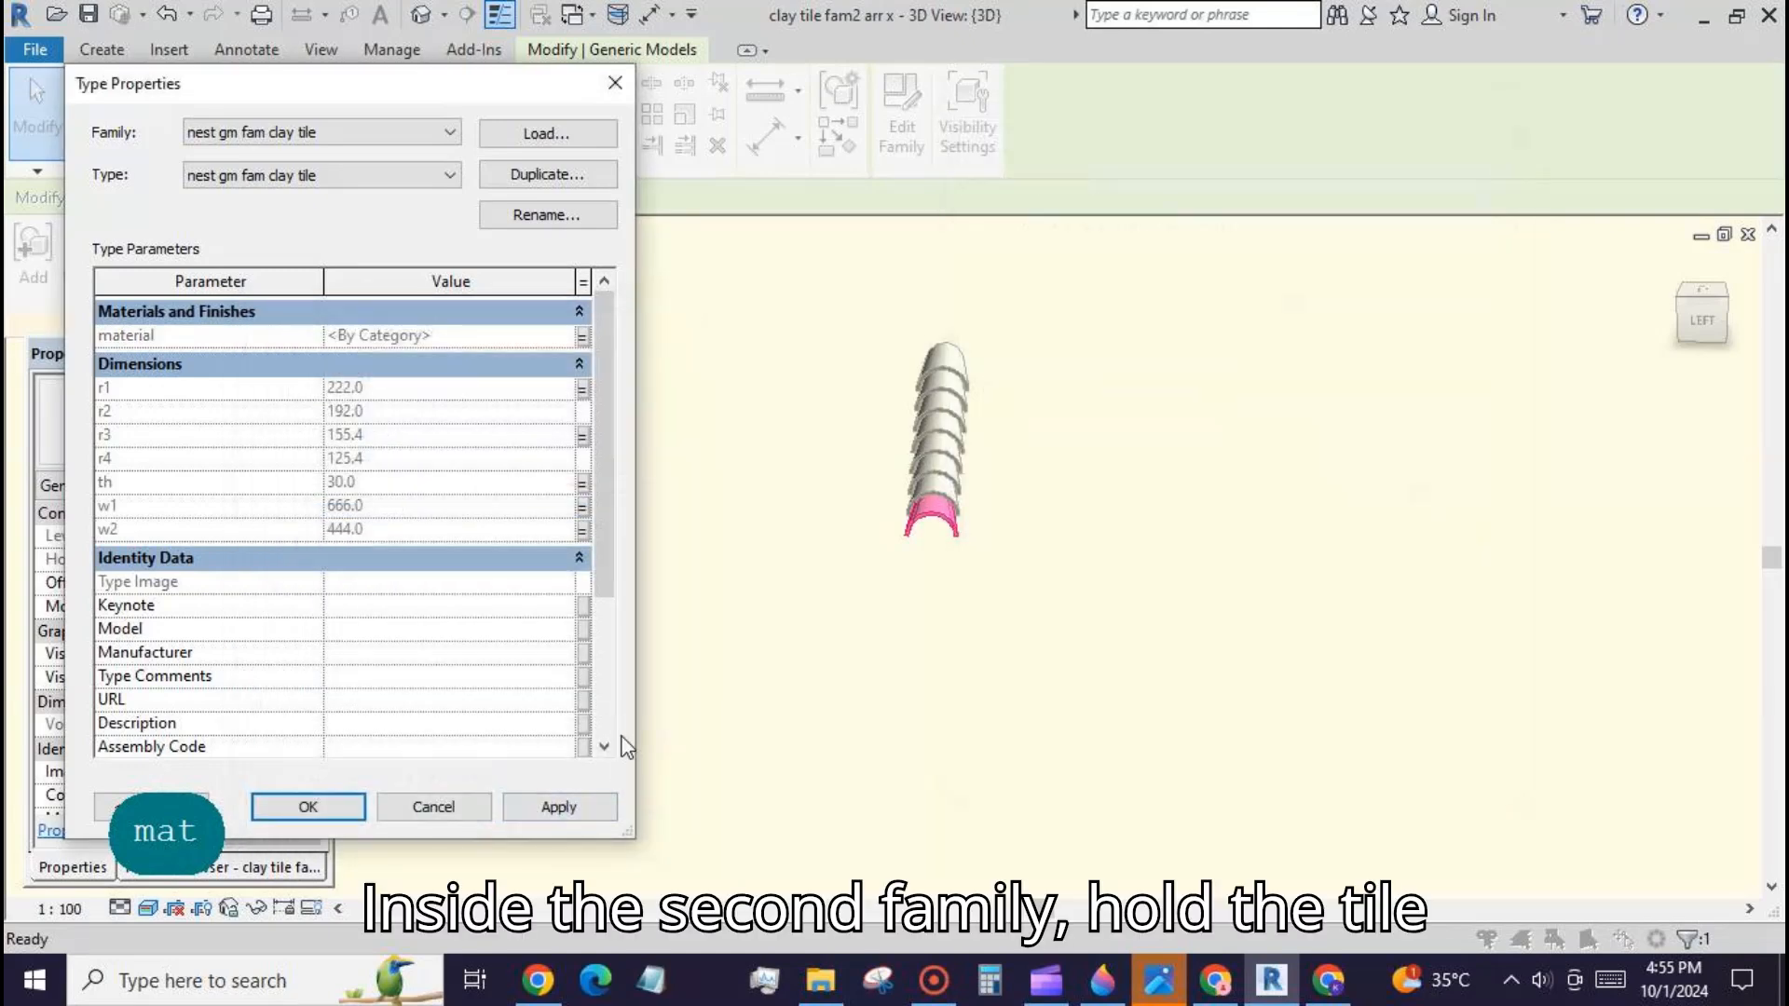
{"action": "left_click", "coordinate": [307, 807]}
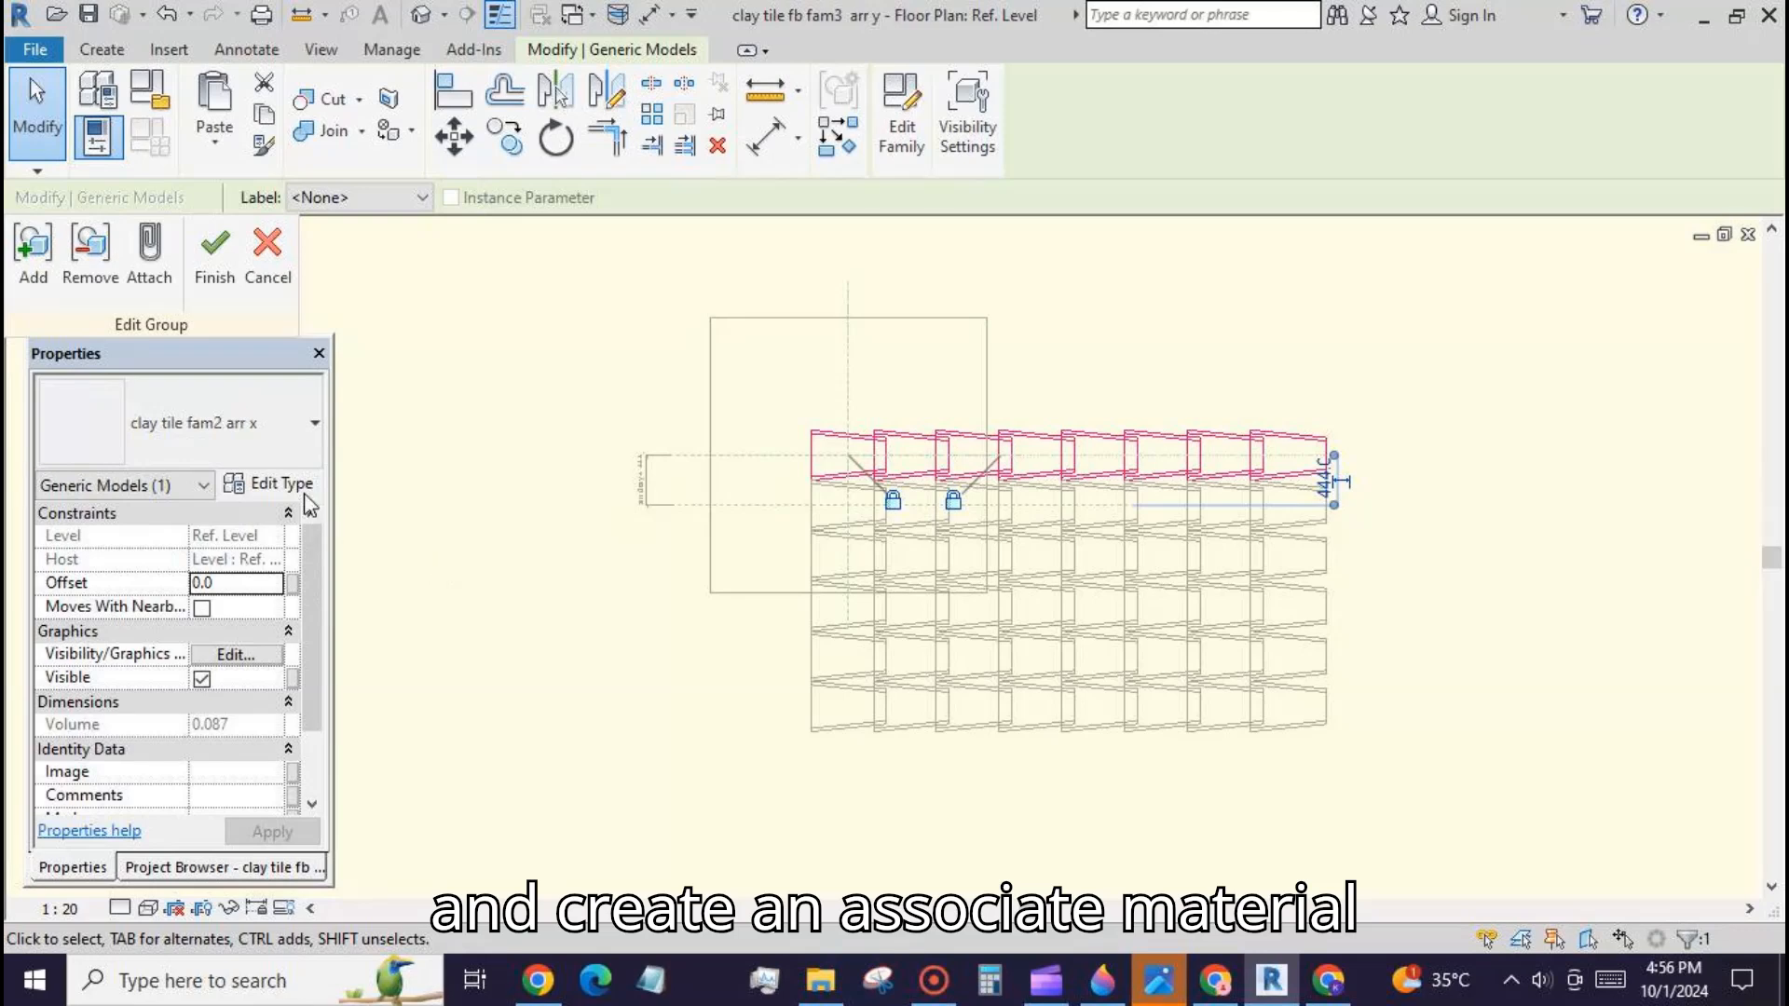
Step: In clay tile fb fam3 arr y, associate the nested row's mat parameter with a new family parameter named mat and apply it
{"action": "left_click", "coordinate": [304, 494]}
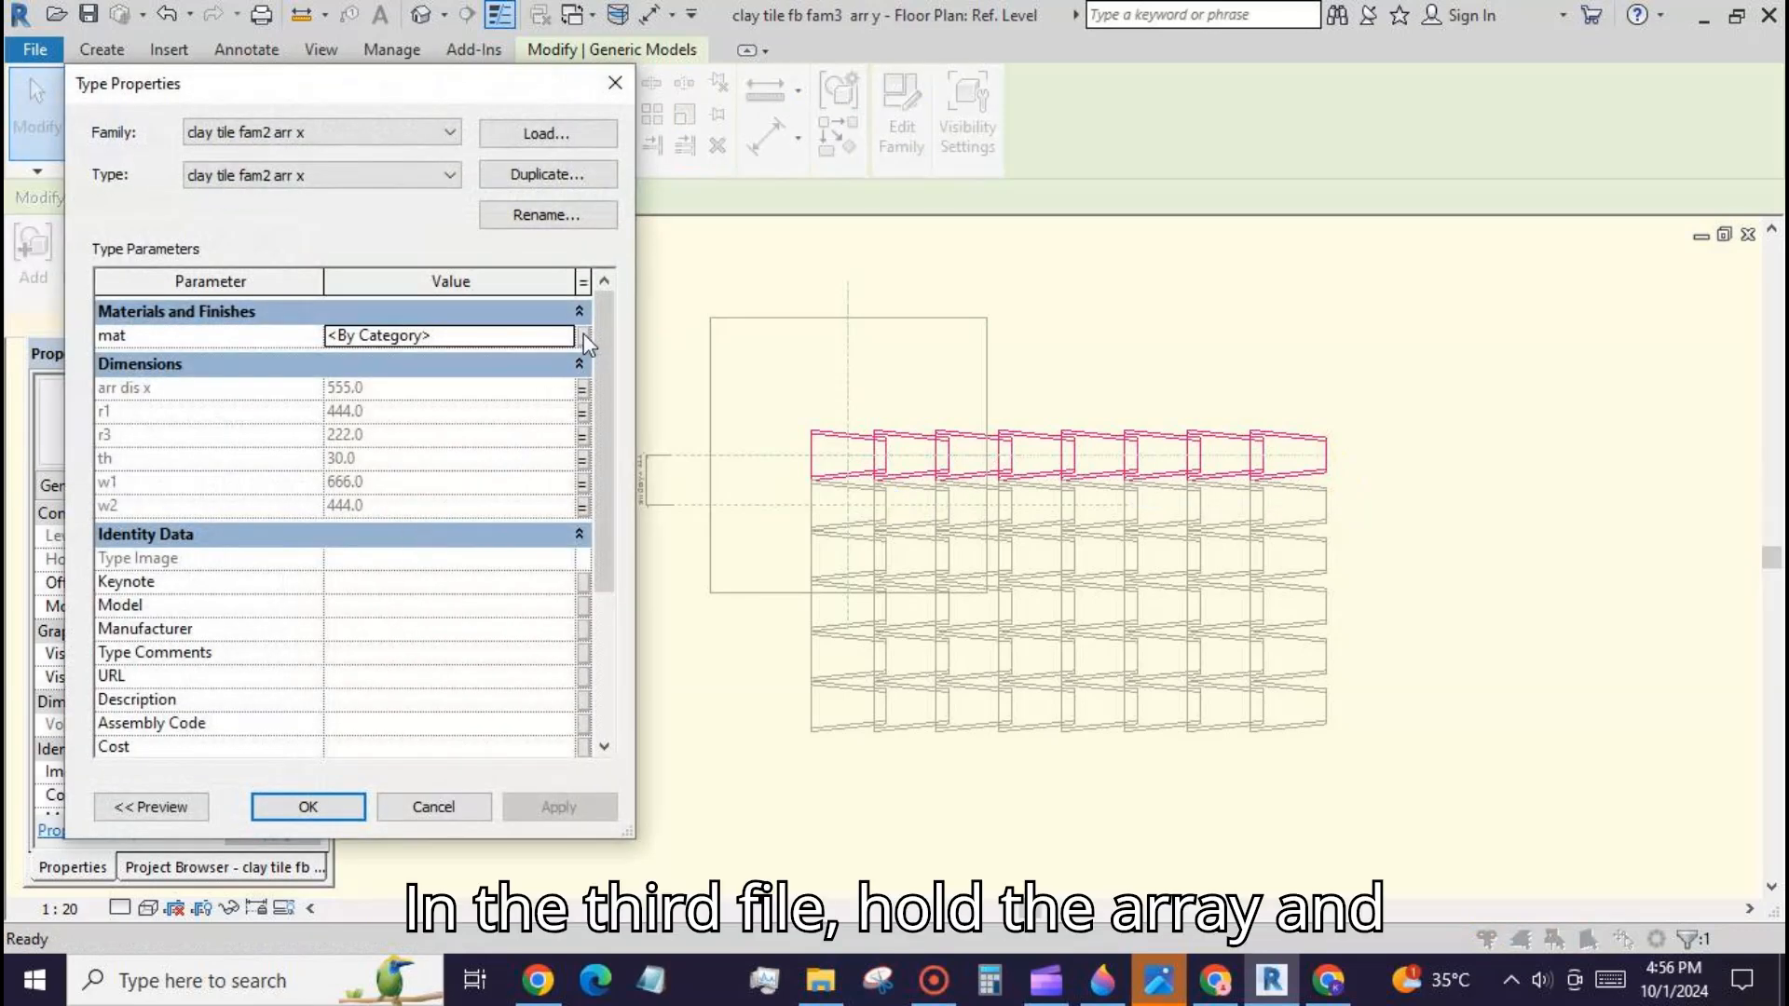
{"action": "left_click", "coordinate": [585, 337]}
{"action": "left_click", "coordinate": [270, 751]}
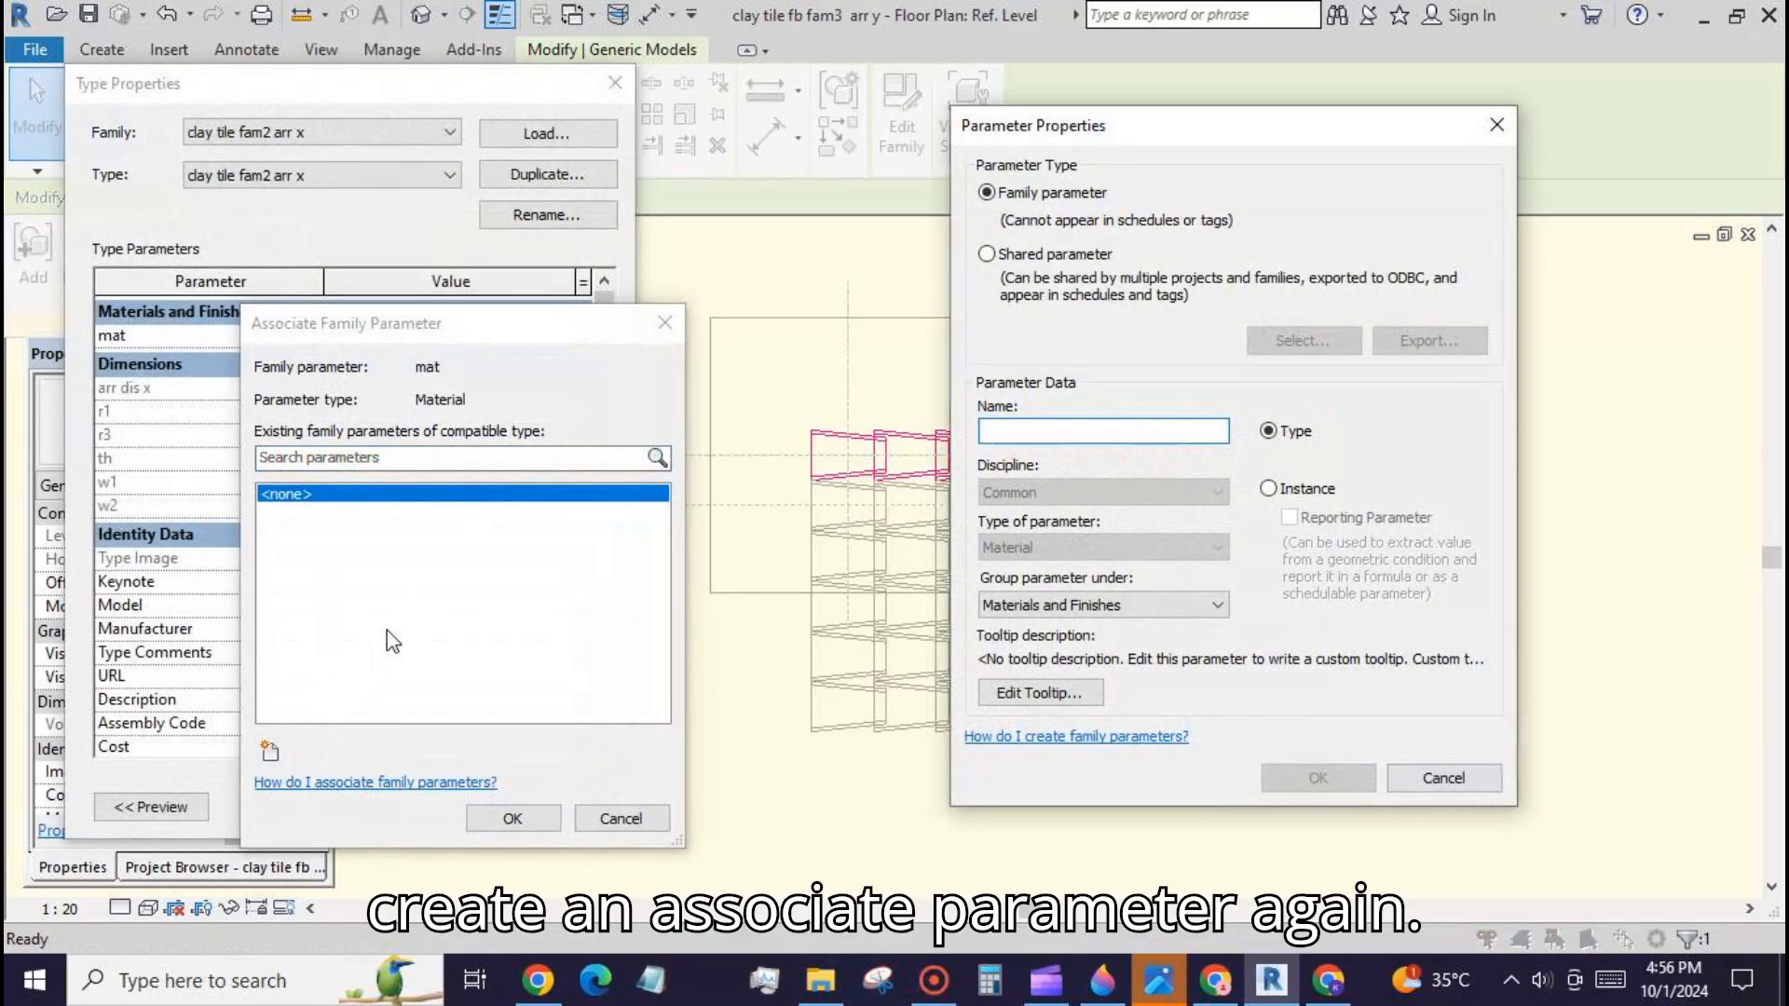
{"action": "type", "text": "mat"}
{"action": "key", "text": "Return"}
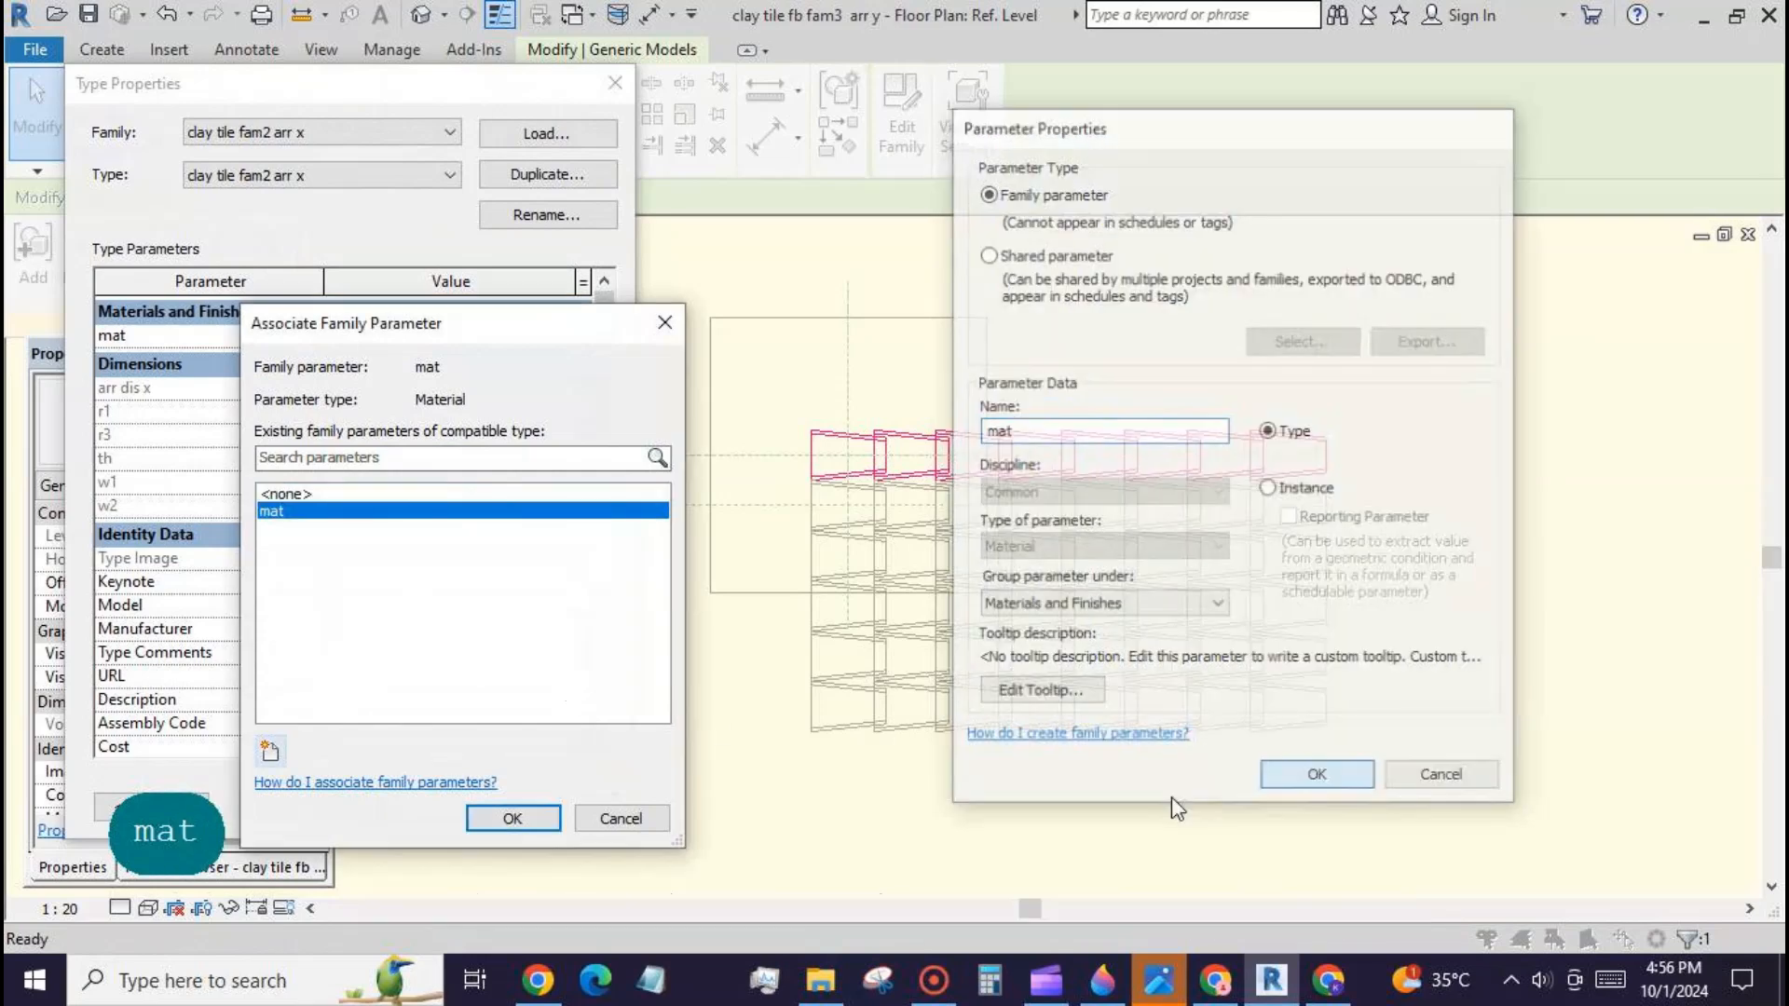
{"action": "left_click", "coordinate": [512, 819]}
{"action": "left_click", "coordinate": [569, 811]}
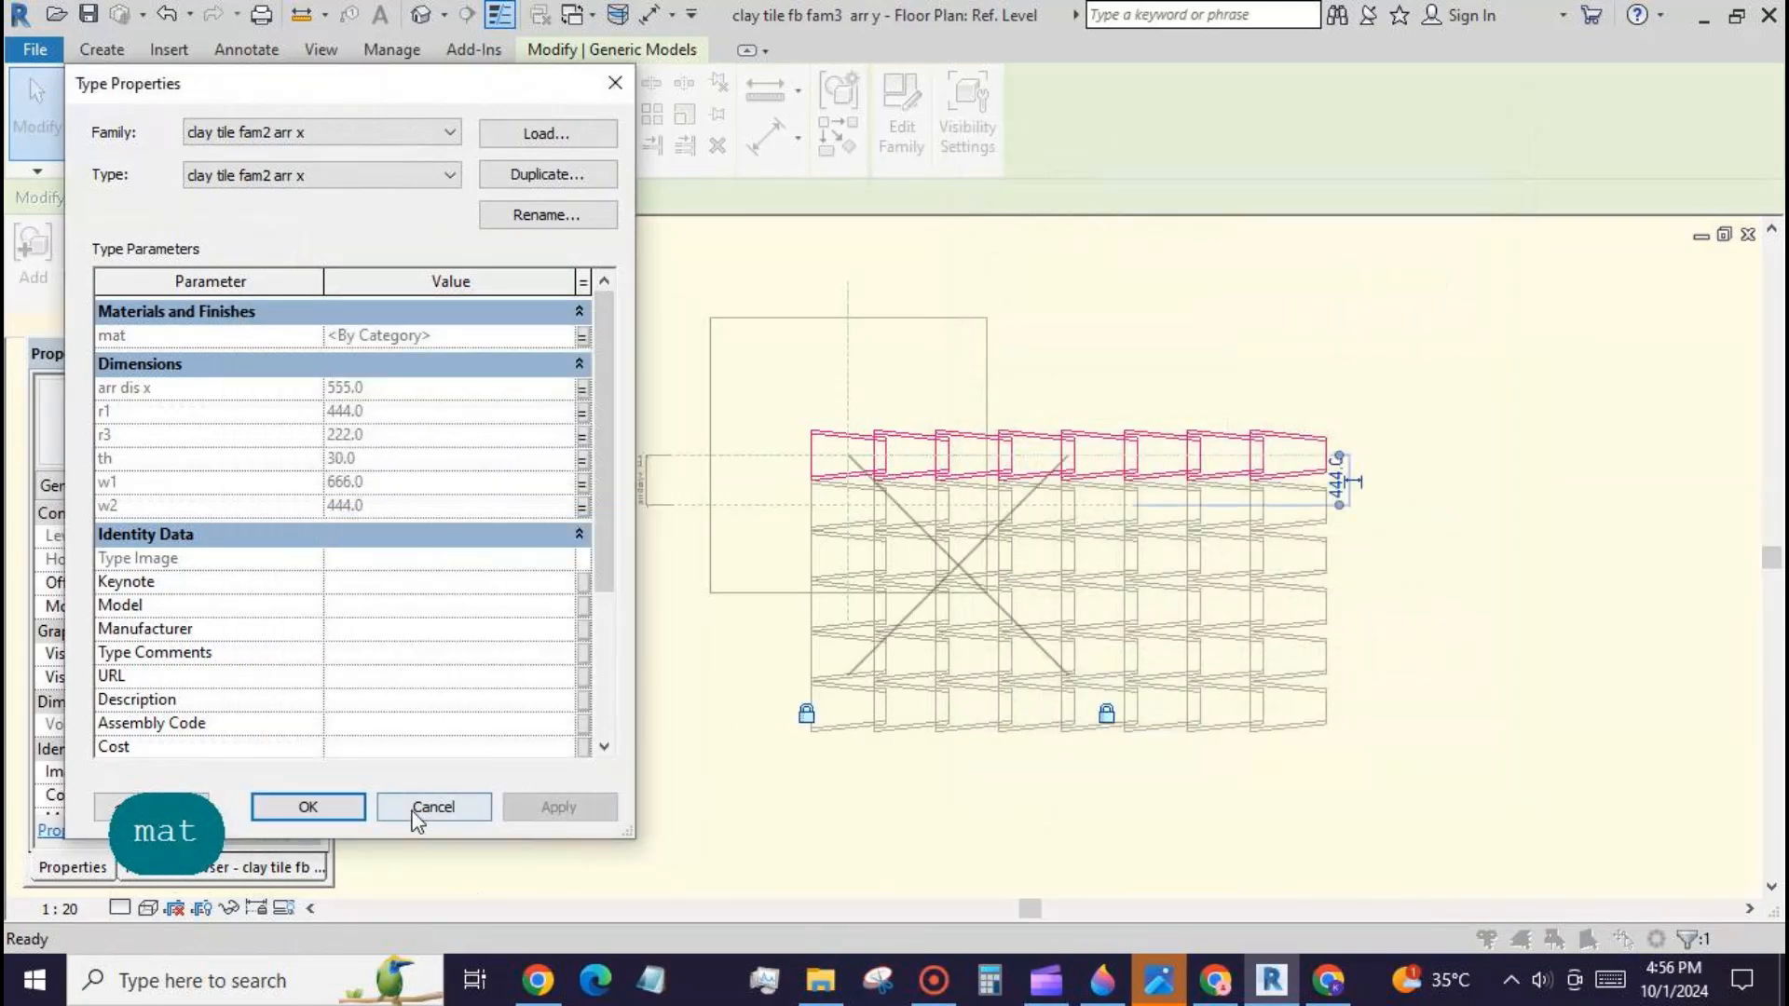
Step: Accept the nested row's type properties and finish editing the array group
{"action": "left_click", "coordinate": [333, 807]}
{"action": "left_click", "coordinate": [659, 767]}
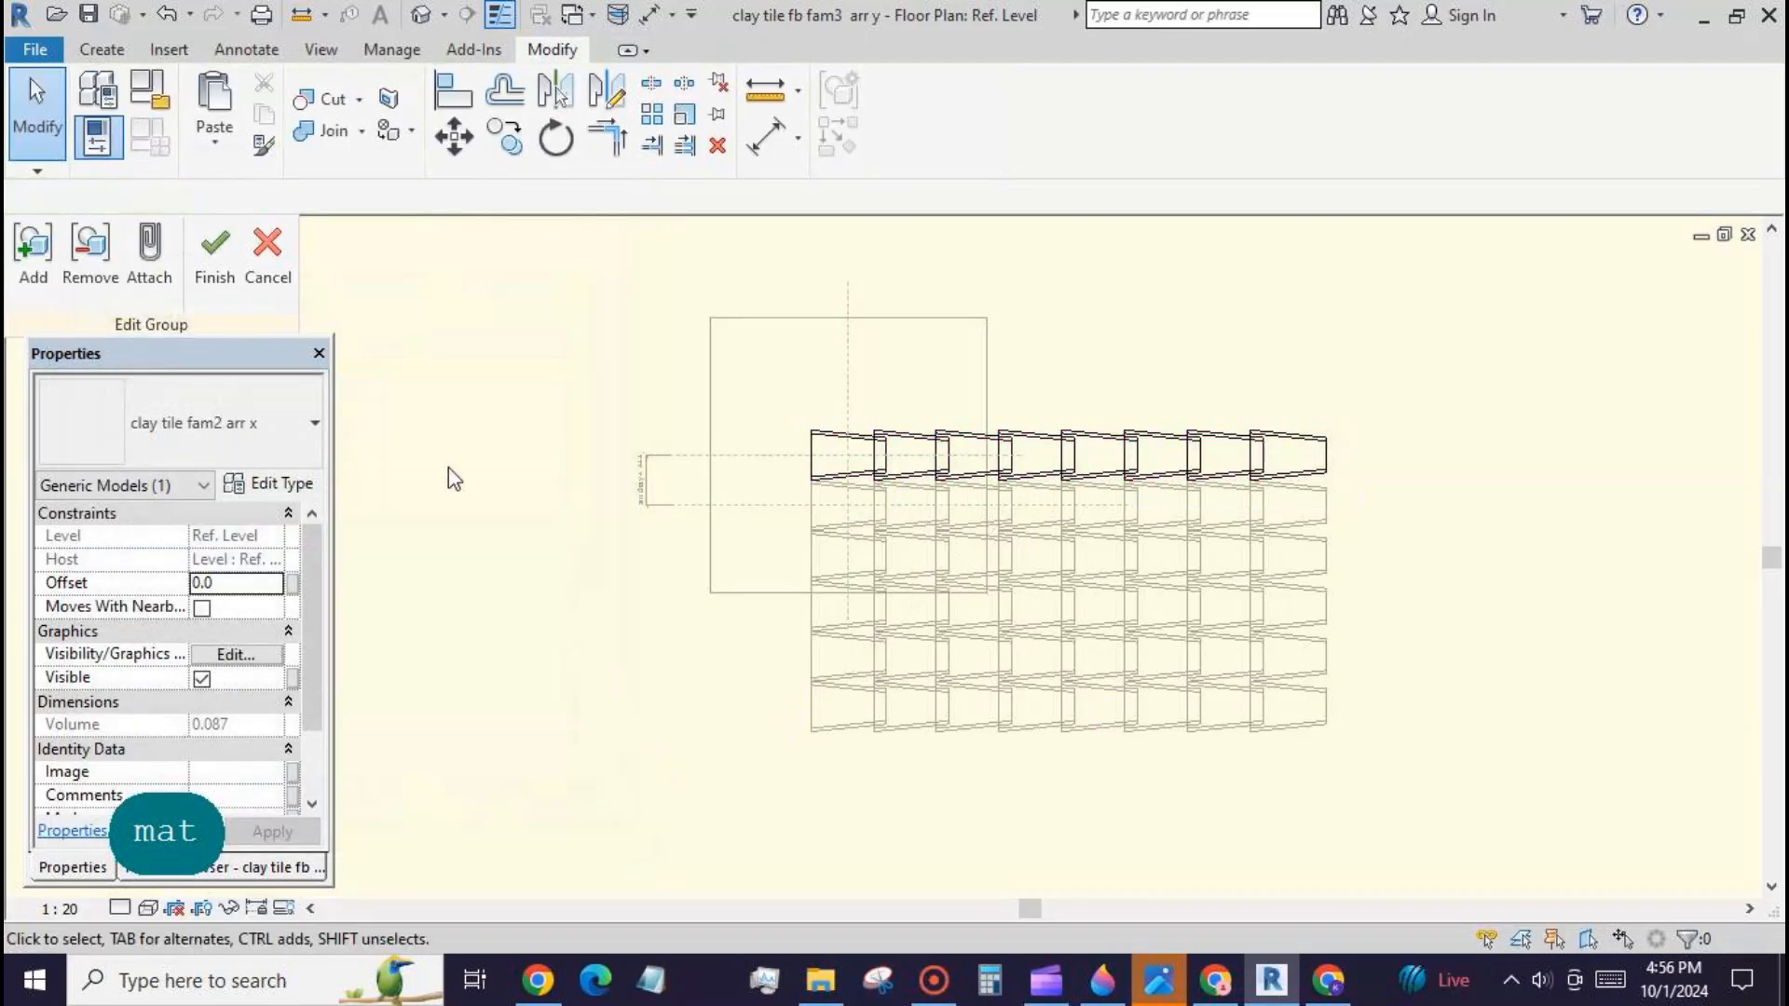
{"action": "left_click", "coordinate": [224, 259]}
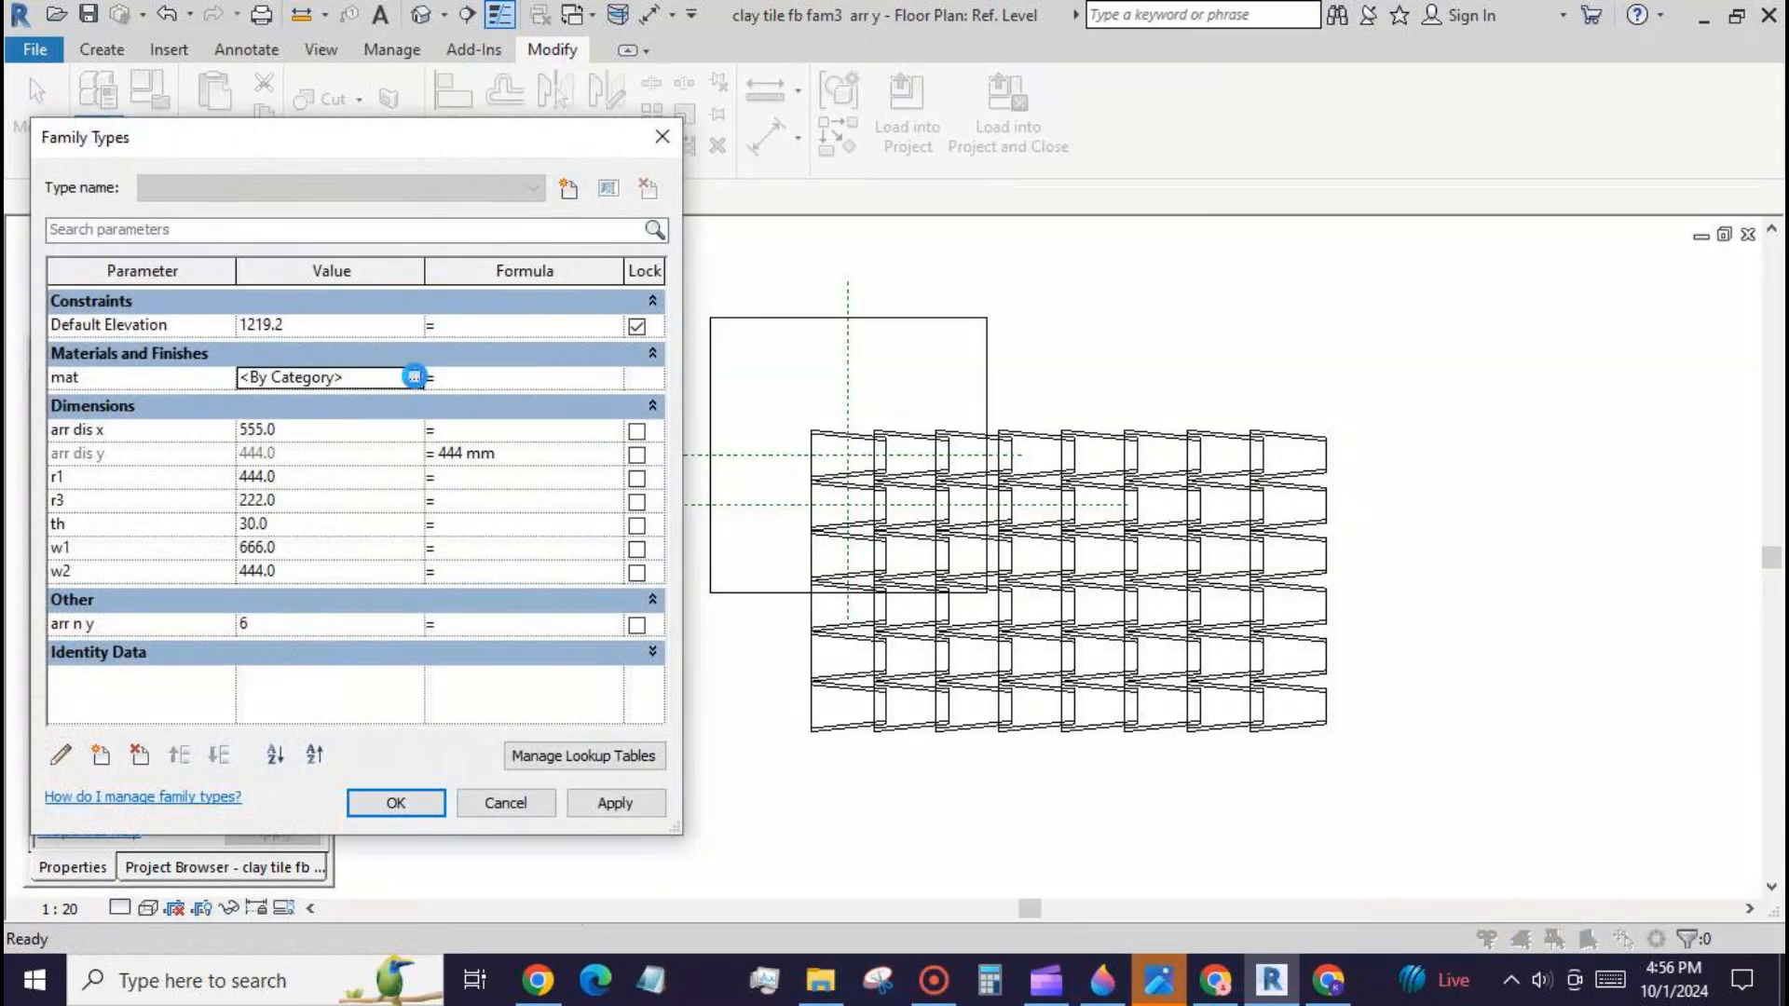
Step: From the mat parameter in the family types, change the Default material's appearance color to blue and accept the changes
{"action": "left_click", "coordinate": [414, 376]}
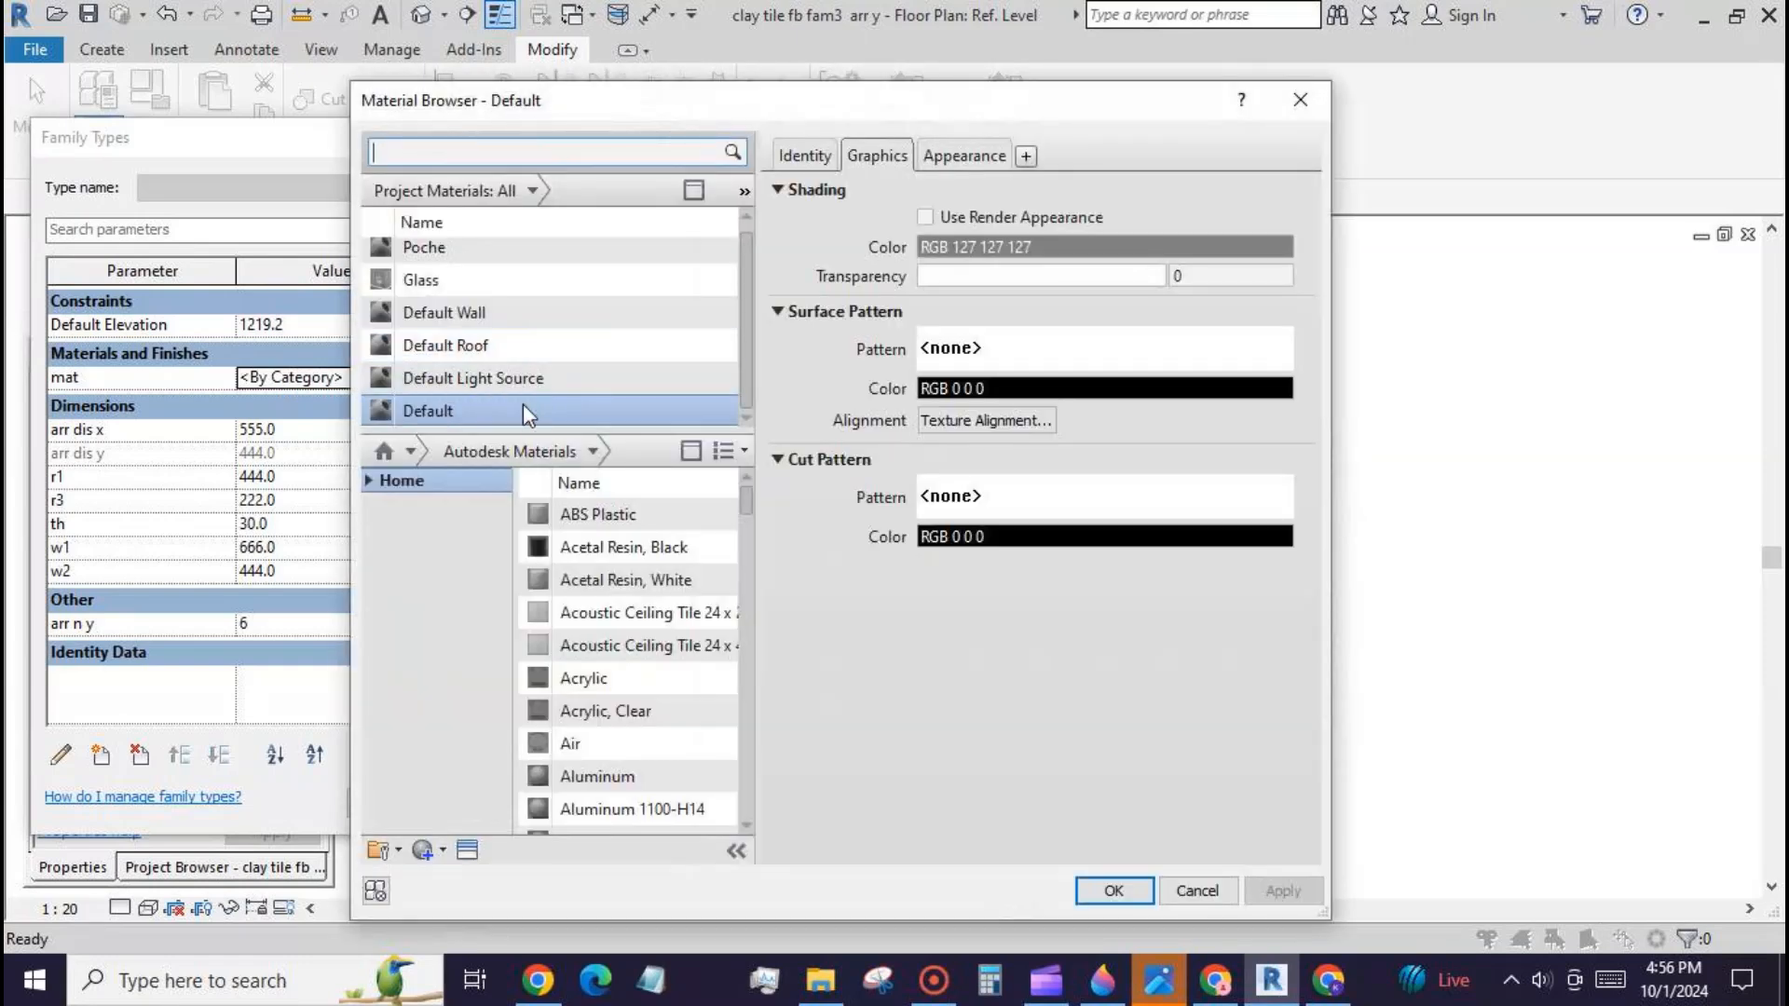
{"action": "left_click", "coordinate": [965, 155]}
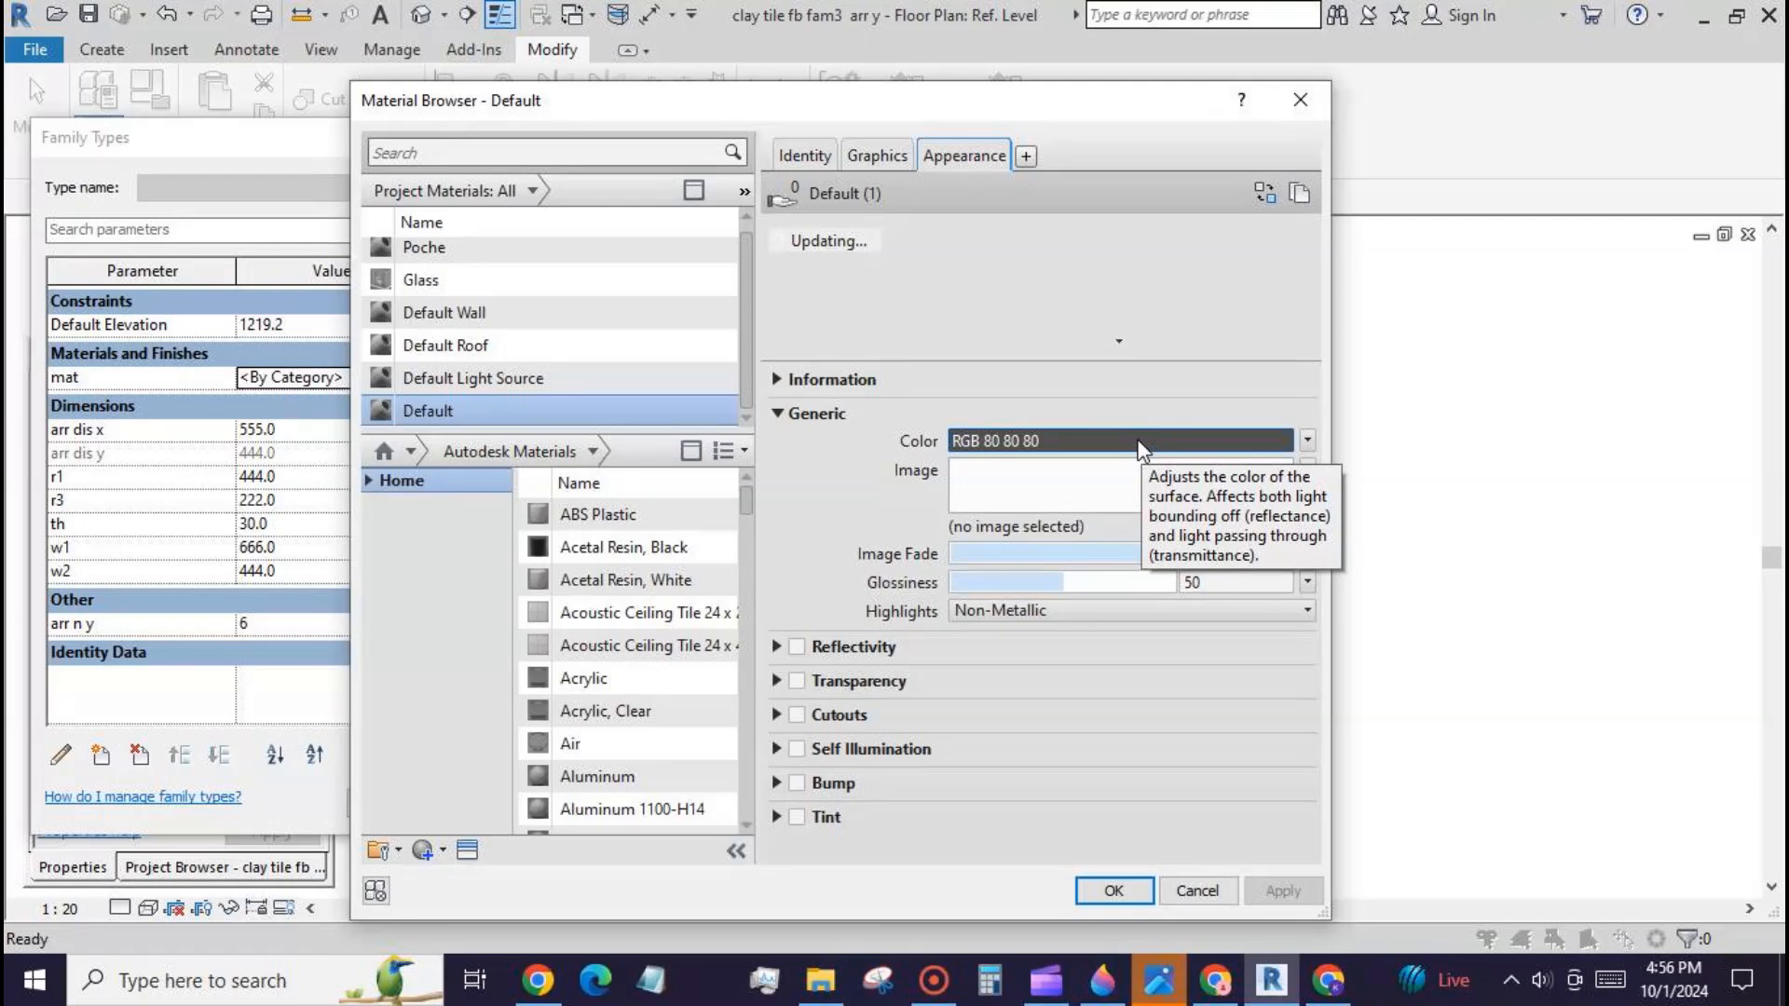
{"action": "left_click", "coordinate": [1142, 442]}
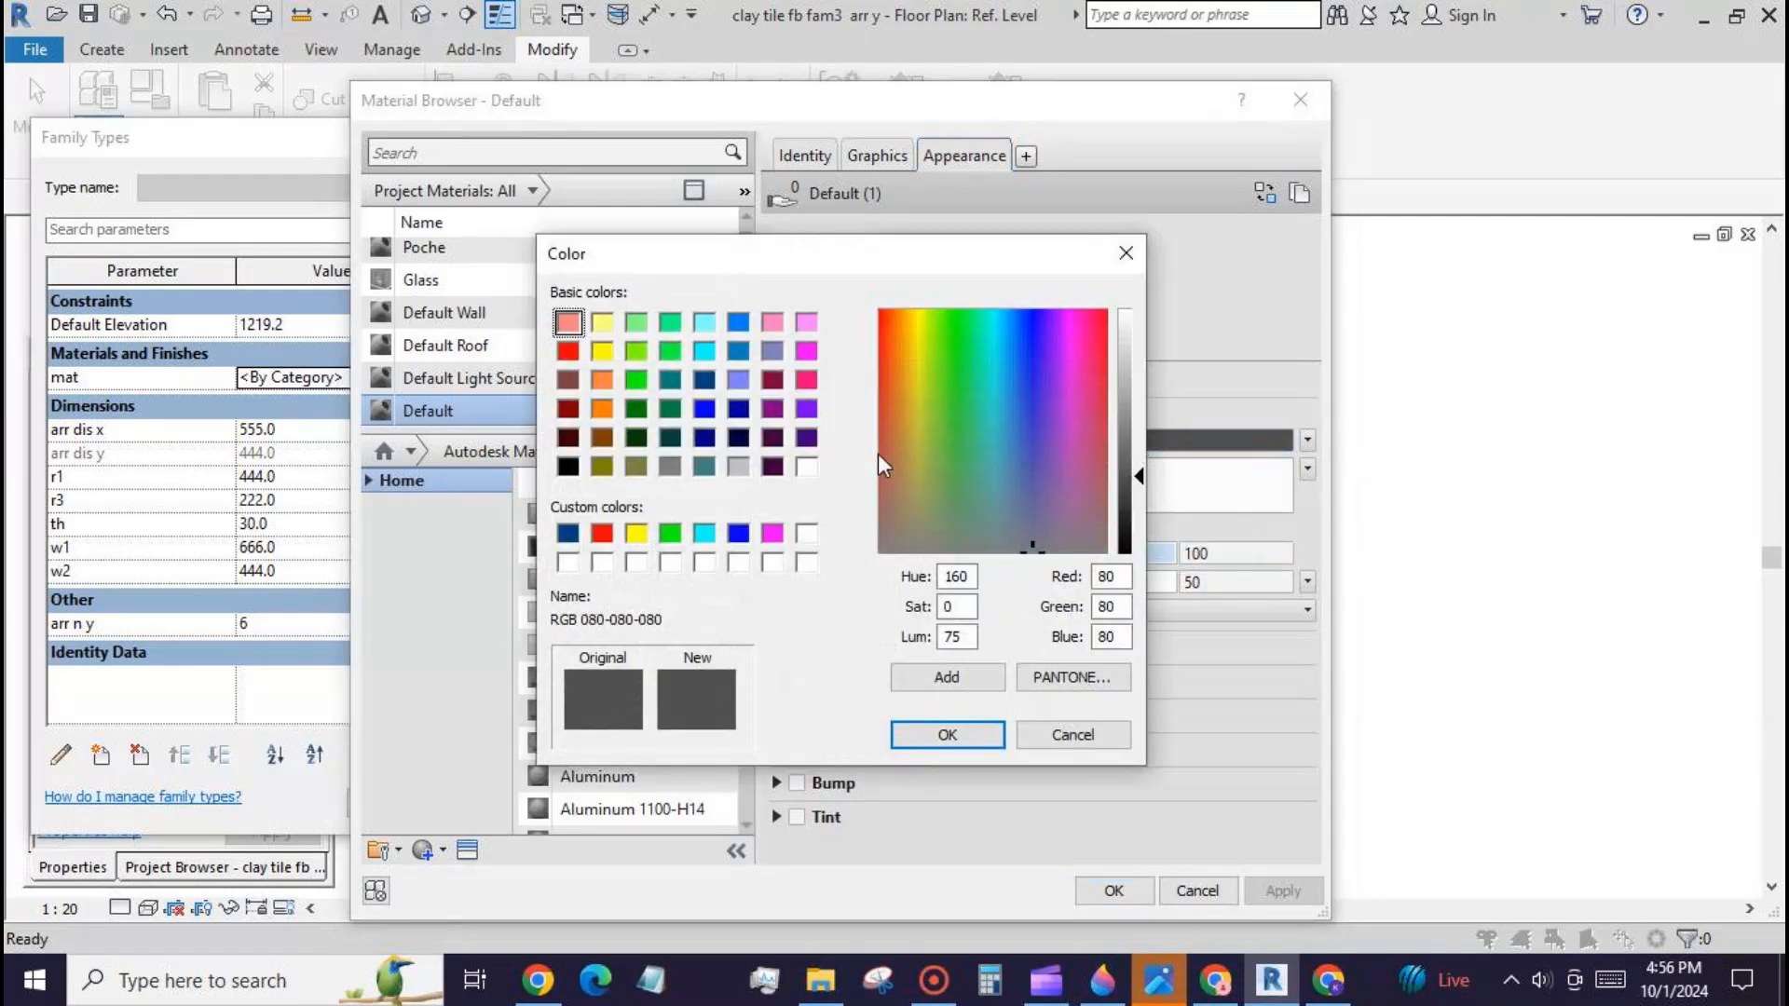
{"action": "left_click", "coordinate": [738, 321]}
{"action": "left_click", "coordinate": [987, 735]}
{"action": "left_click", "coordinate": [1123, 890]}
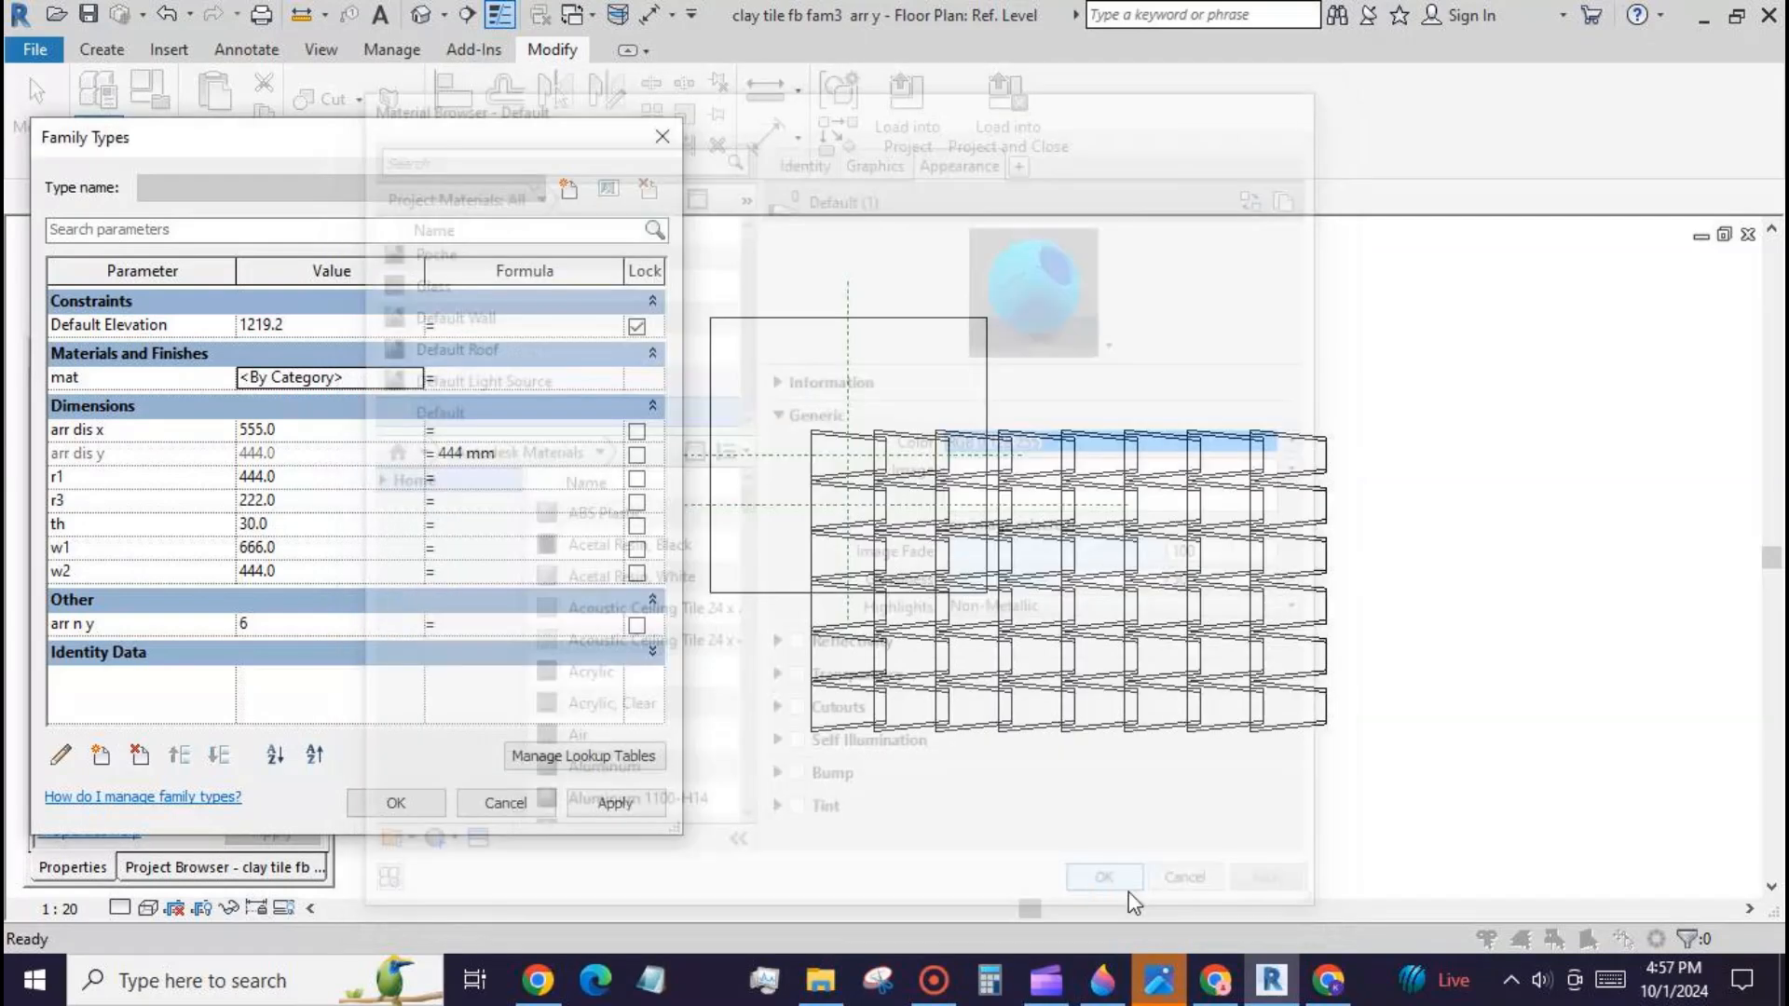
{"action": "left_click", "coordinate": [389, 806]}
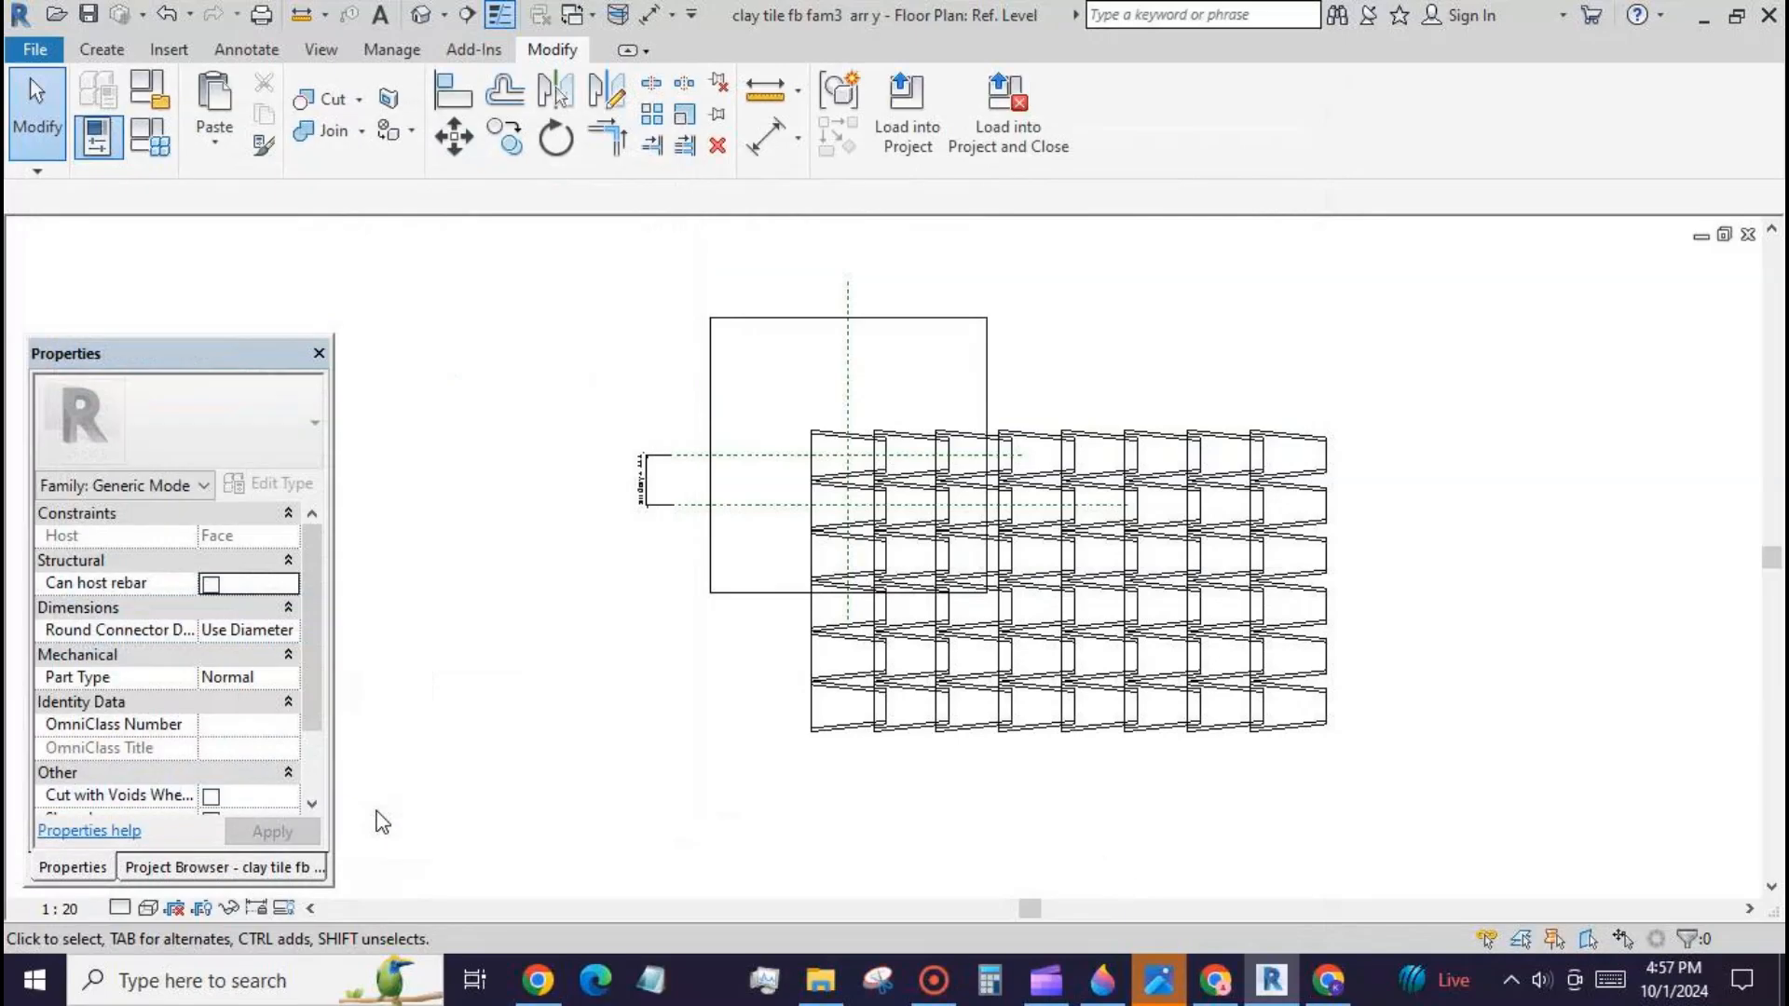
Step: Switch the plan and default 3D views to a visual style that shows the blue tiles, and inspect the array in 3D
{"action": "left_click", "coordinate": [147, 908]}
{"action": "left_click", "coordinate": [224, 851]}
{"action": "left_click", "coordinate": [421, 14]}
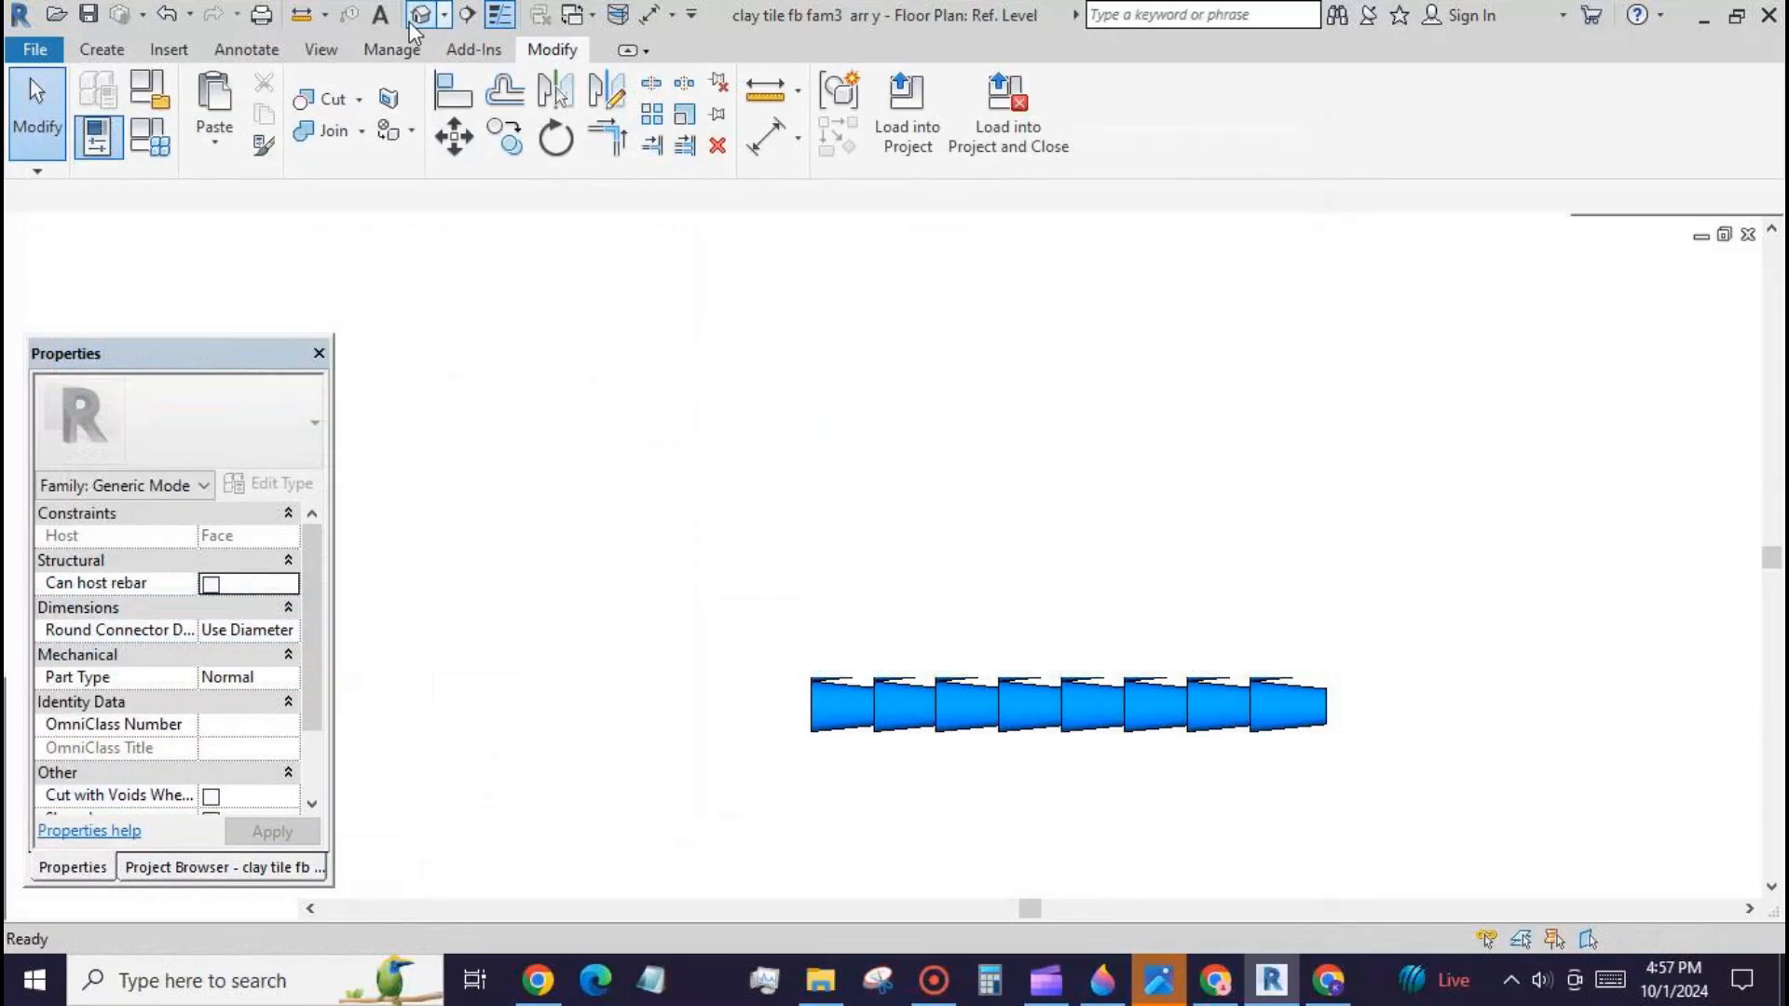
{"action": "left_click", "coordinate": [146, 909]}
{"action": "left_click", "coordinate": [182, 851]}
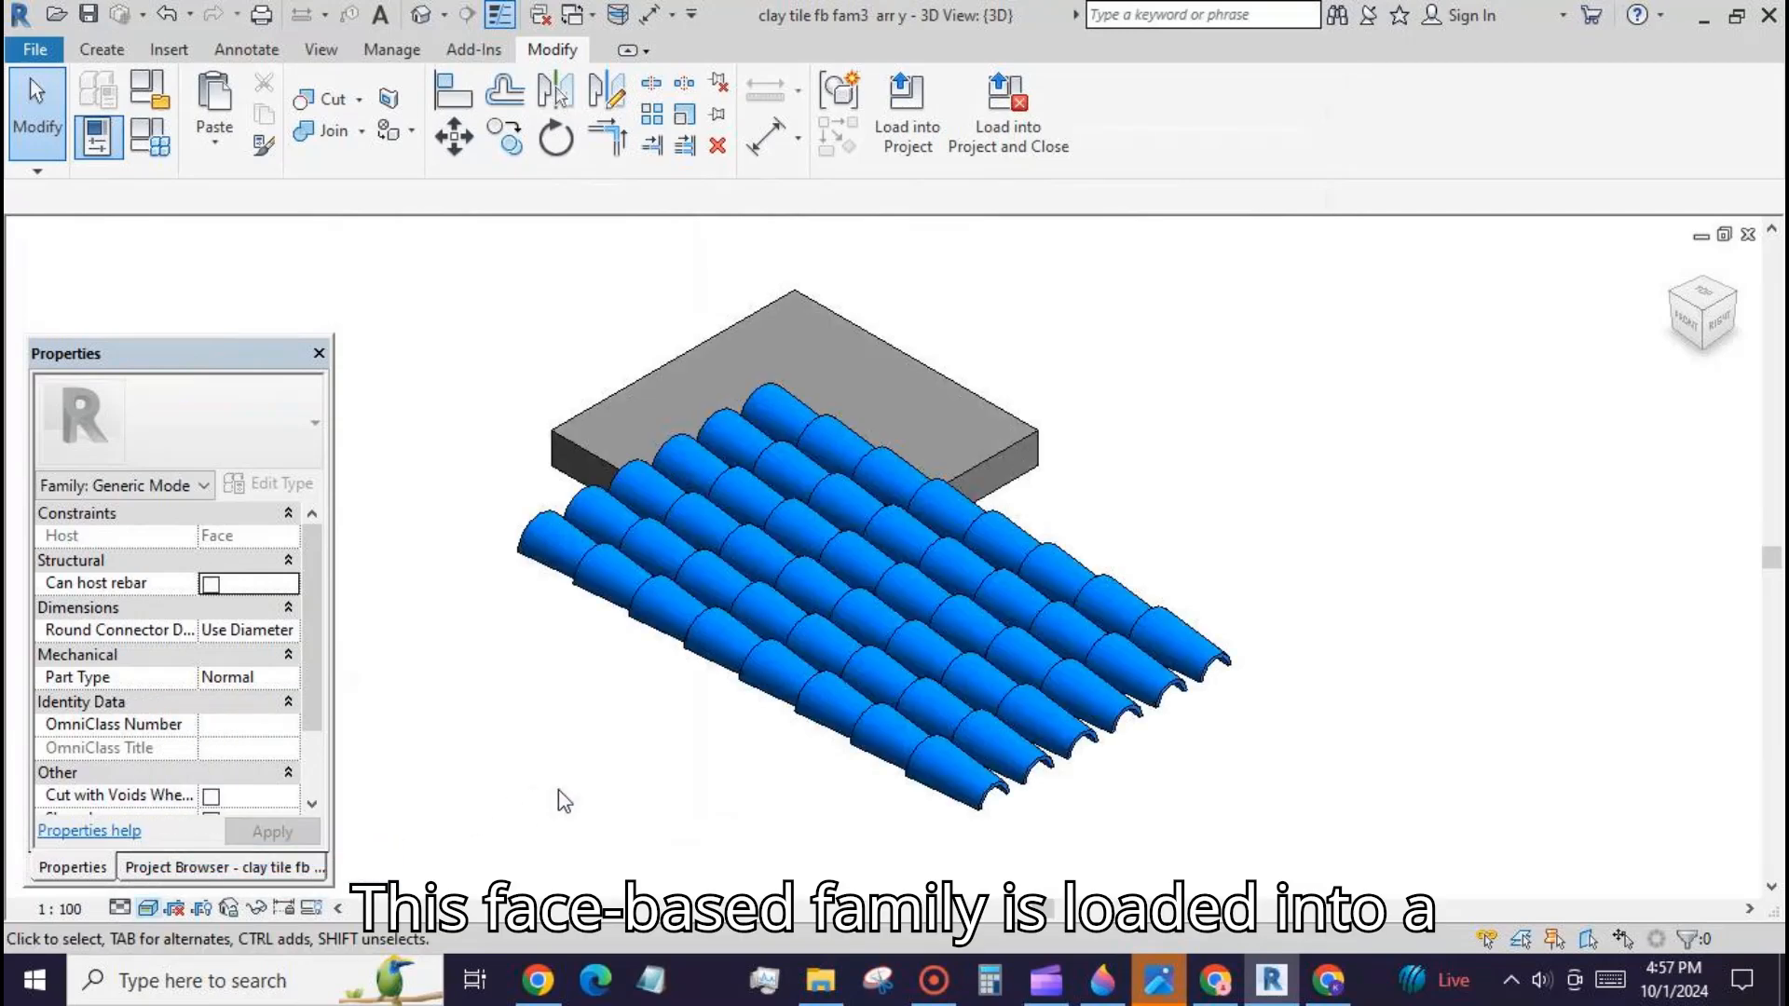
{"action": "middle_click_drag", "start_coordinate": [1273, 480], "coordinate": [1277, 431], "text": "shift"}
{"action": "middle_click_drag", "start_coordinate": [919, 699], "coordinate": [810, 655], "text": "shift"}
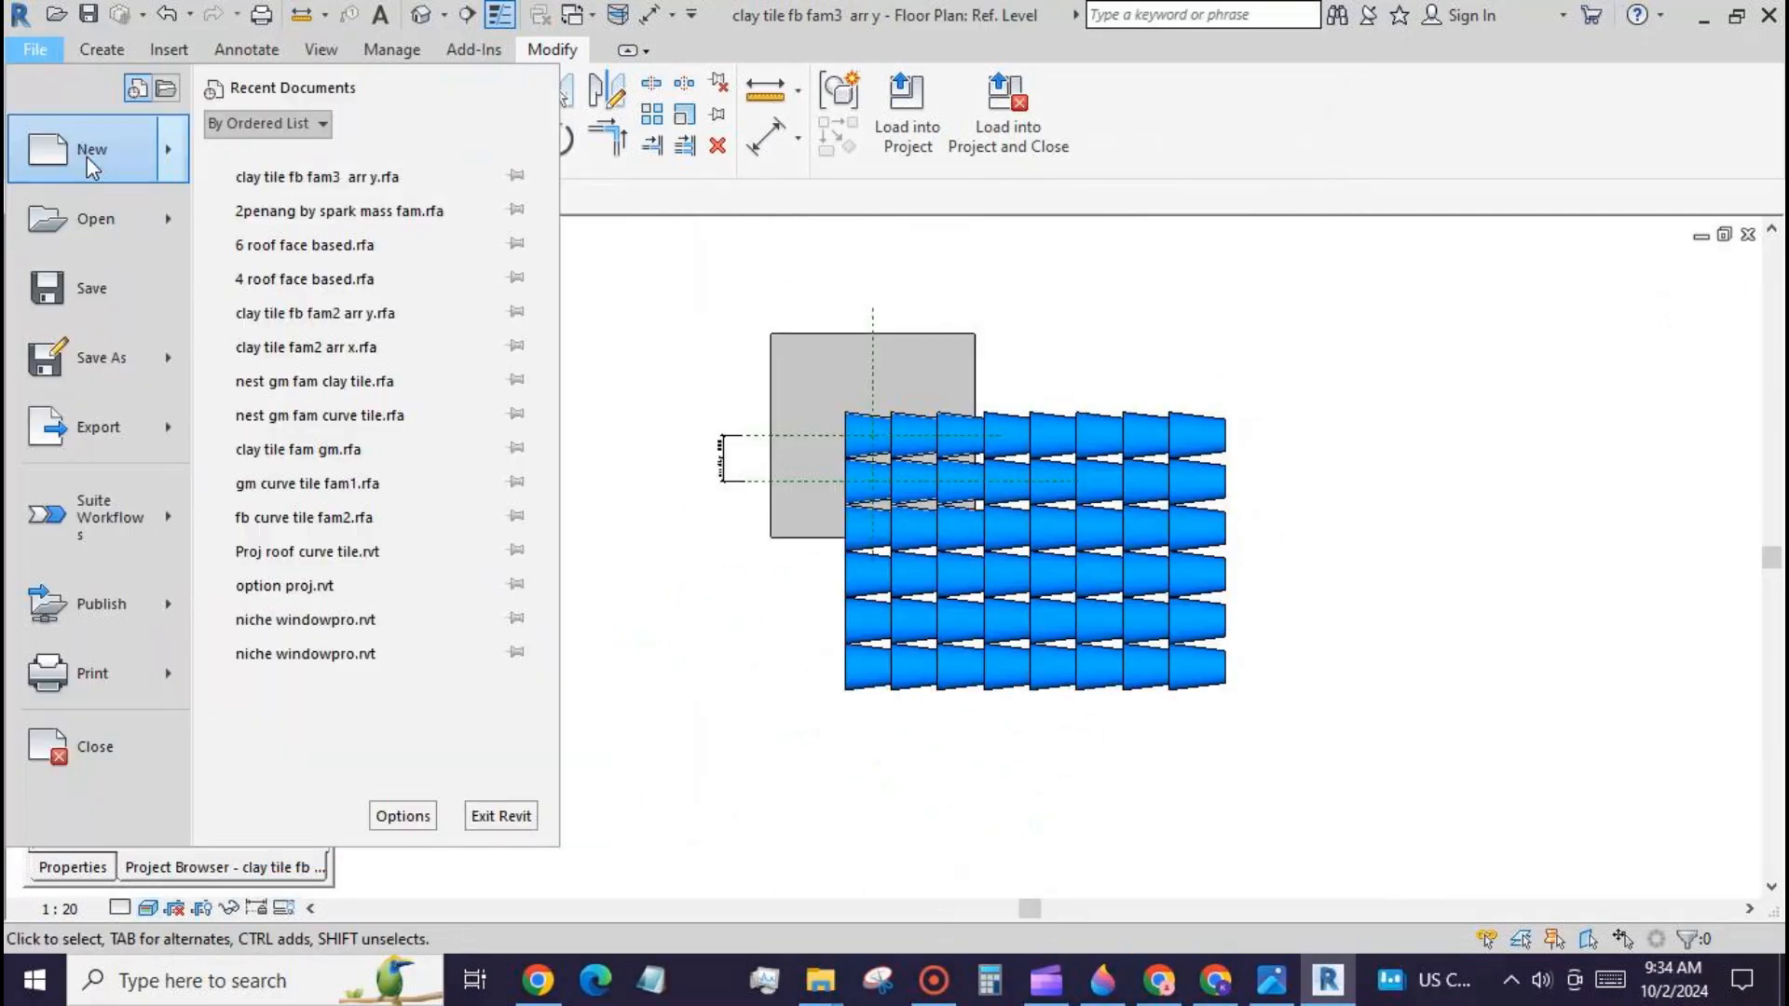
Step: Create a new project from the US Metric template DefaultMetric.rte
{"action": "mouse_move", "coordinate": [87, 157]}
{"action": "left_click", "coordinate": [371, 177]}
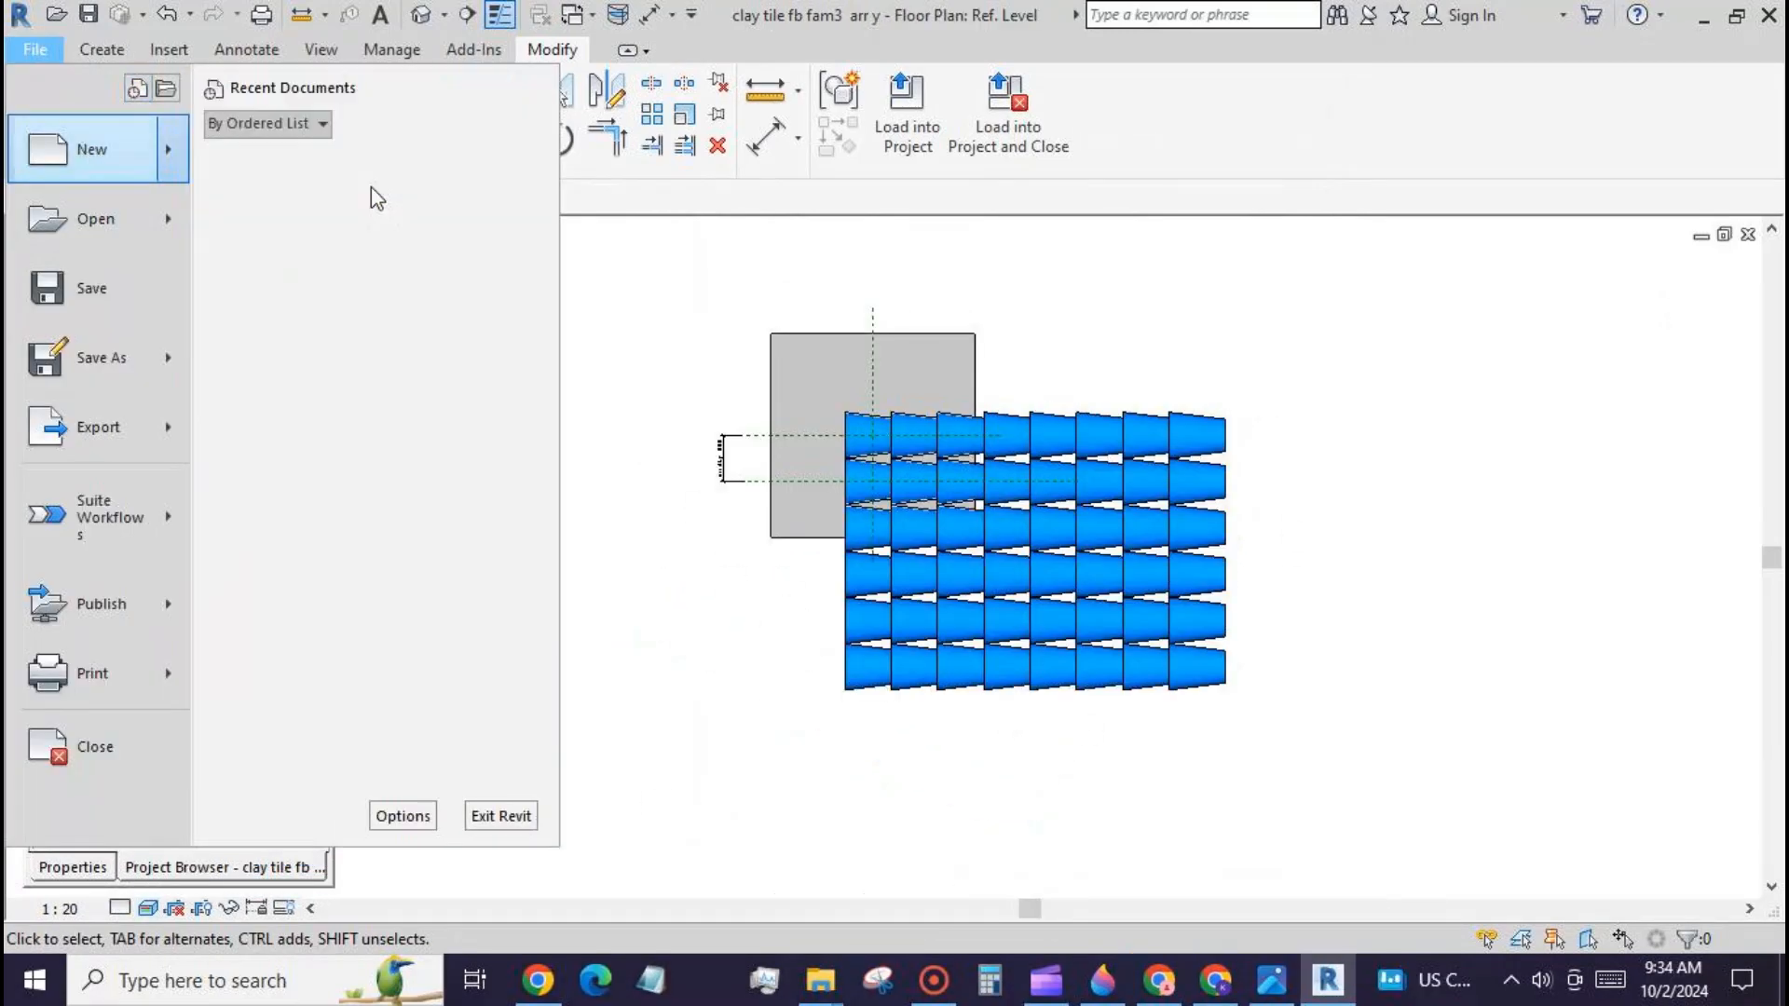
{"action": "left_click", "coordinate": [1044, 435]}
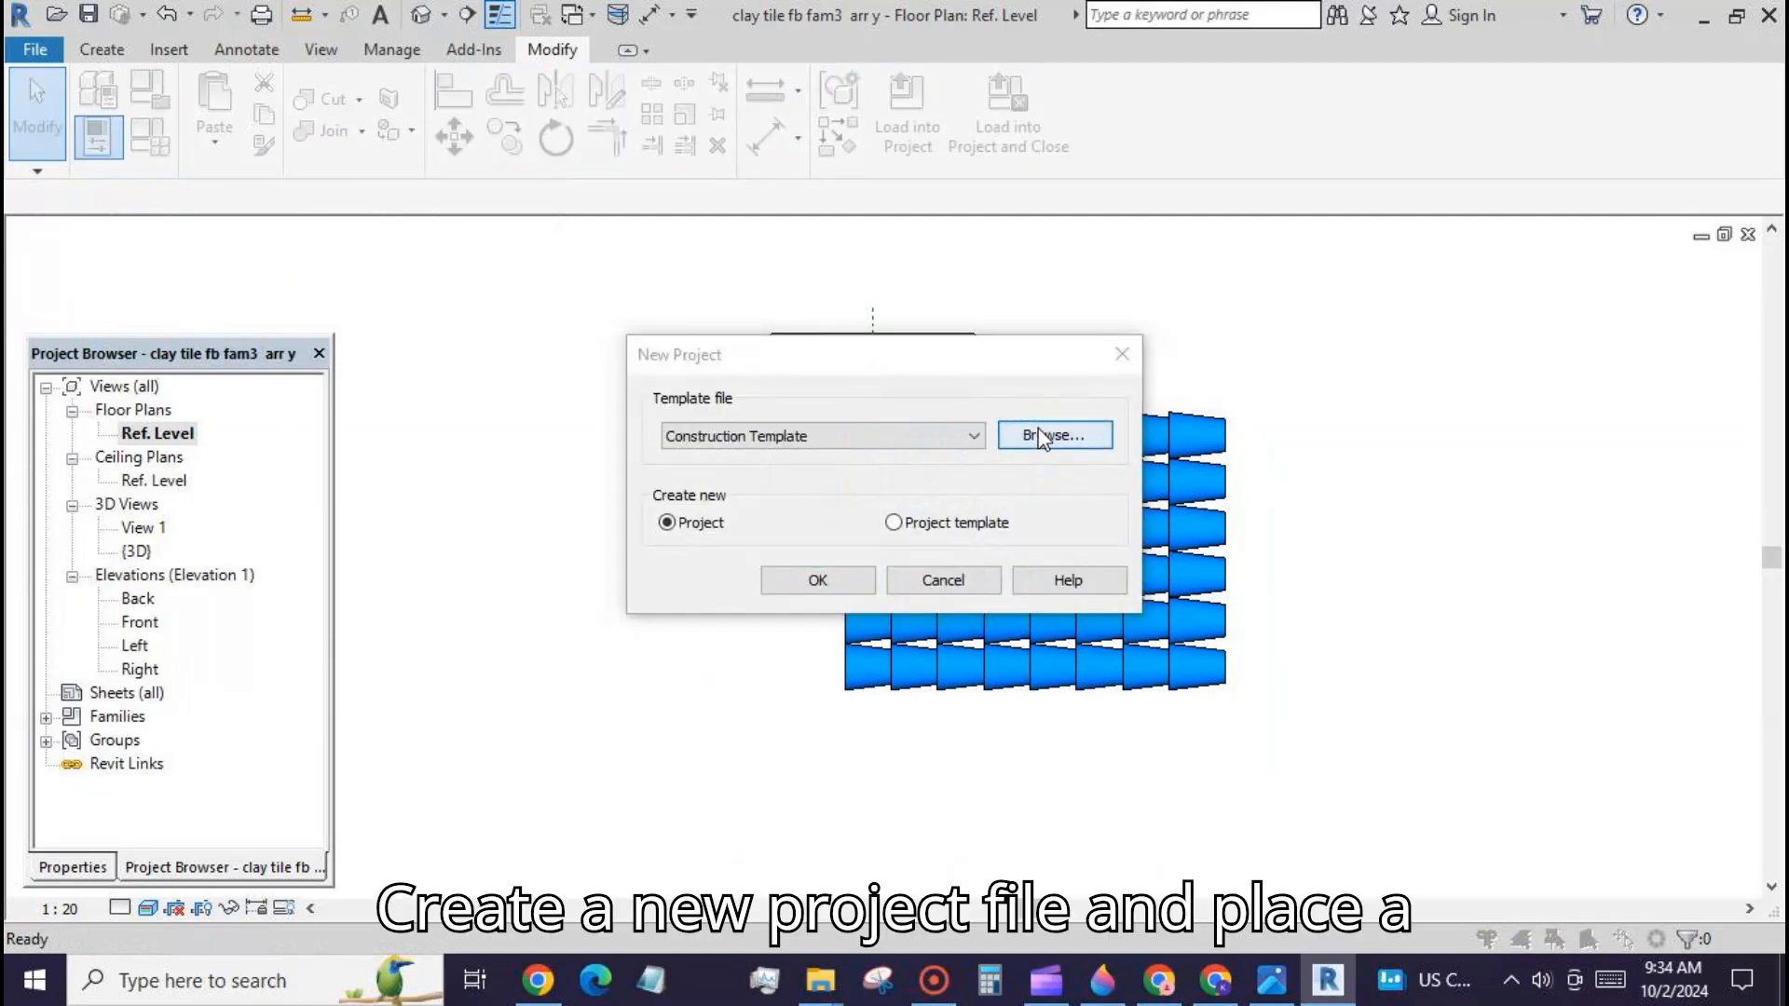
{"action": "left_click", "coordinate": [1323, 187]}
{"action": "double_click", "coordinate": [752, 251]}
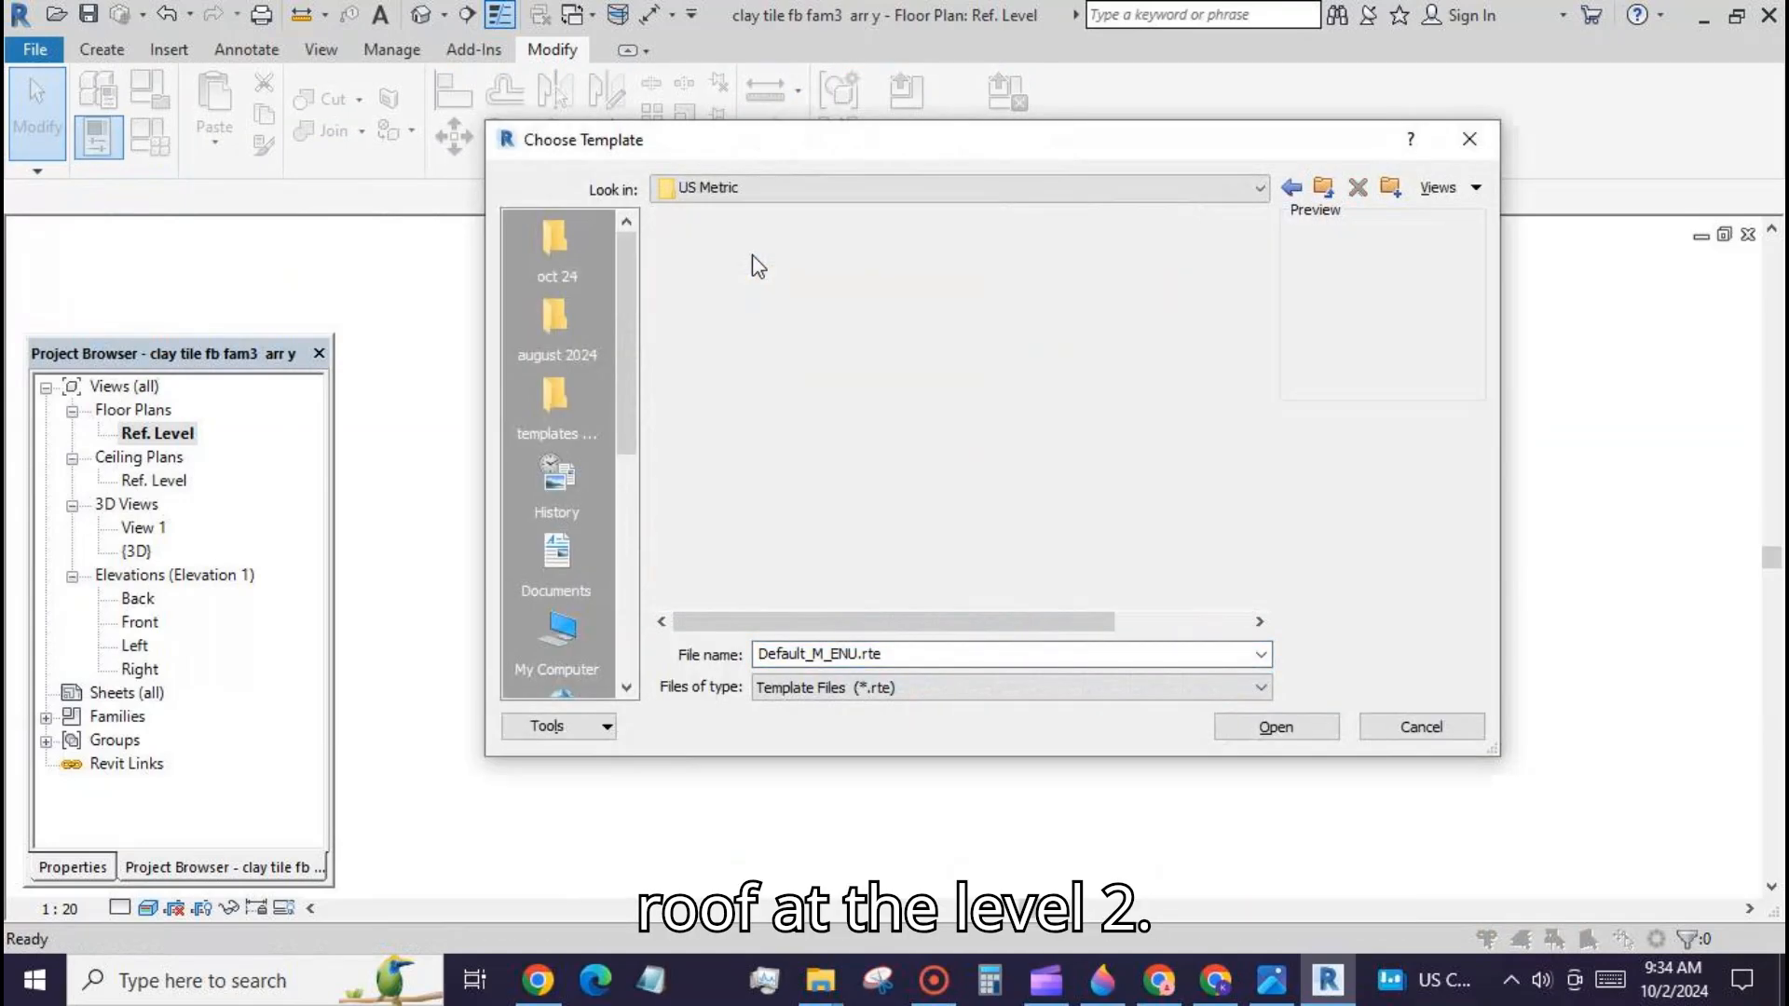
{"action": "left_click", "coordinate": [752, 374]}
{"action": "left_click", "coordinate": [1276, 727]}
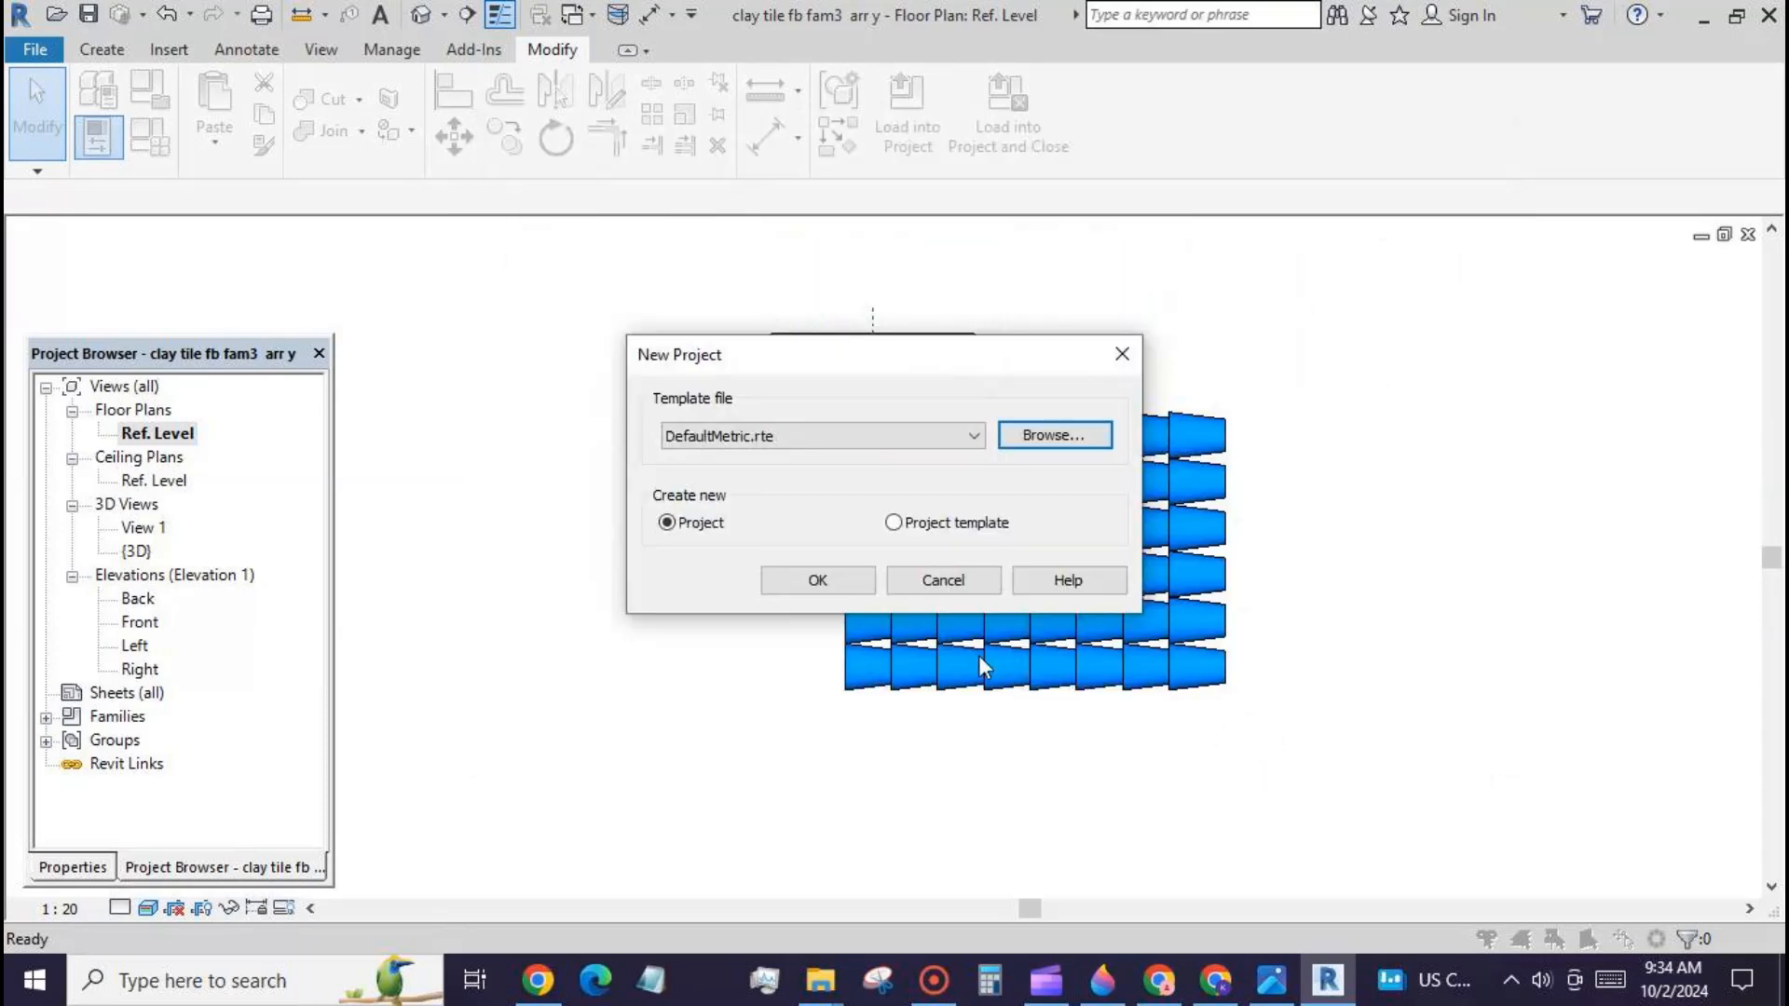
{"action": "left_click", "coordinate": [818, 580]}
Step: On Level 2, start a footprint roof and sketch its rectangular boundary 9100 mm long and 6660 mm wide
{"action": "double_click", "coordinate": [146, 457]}
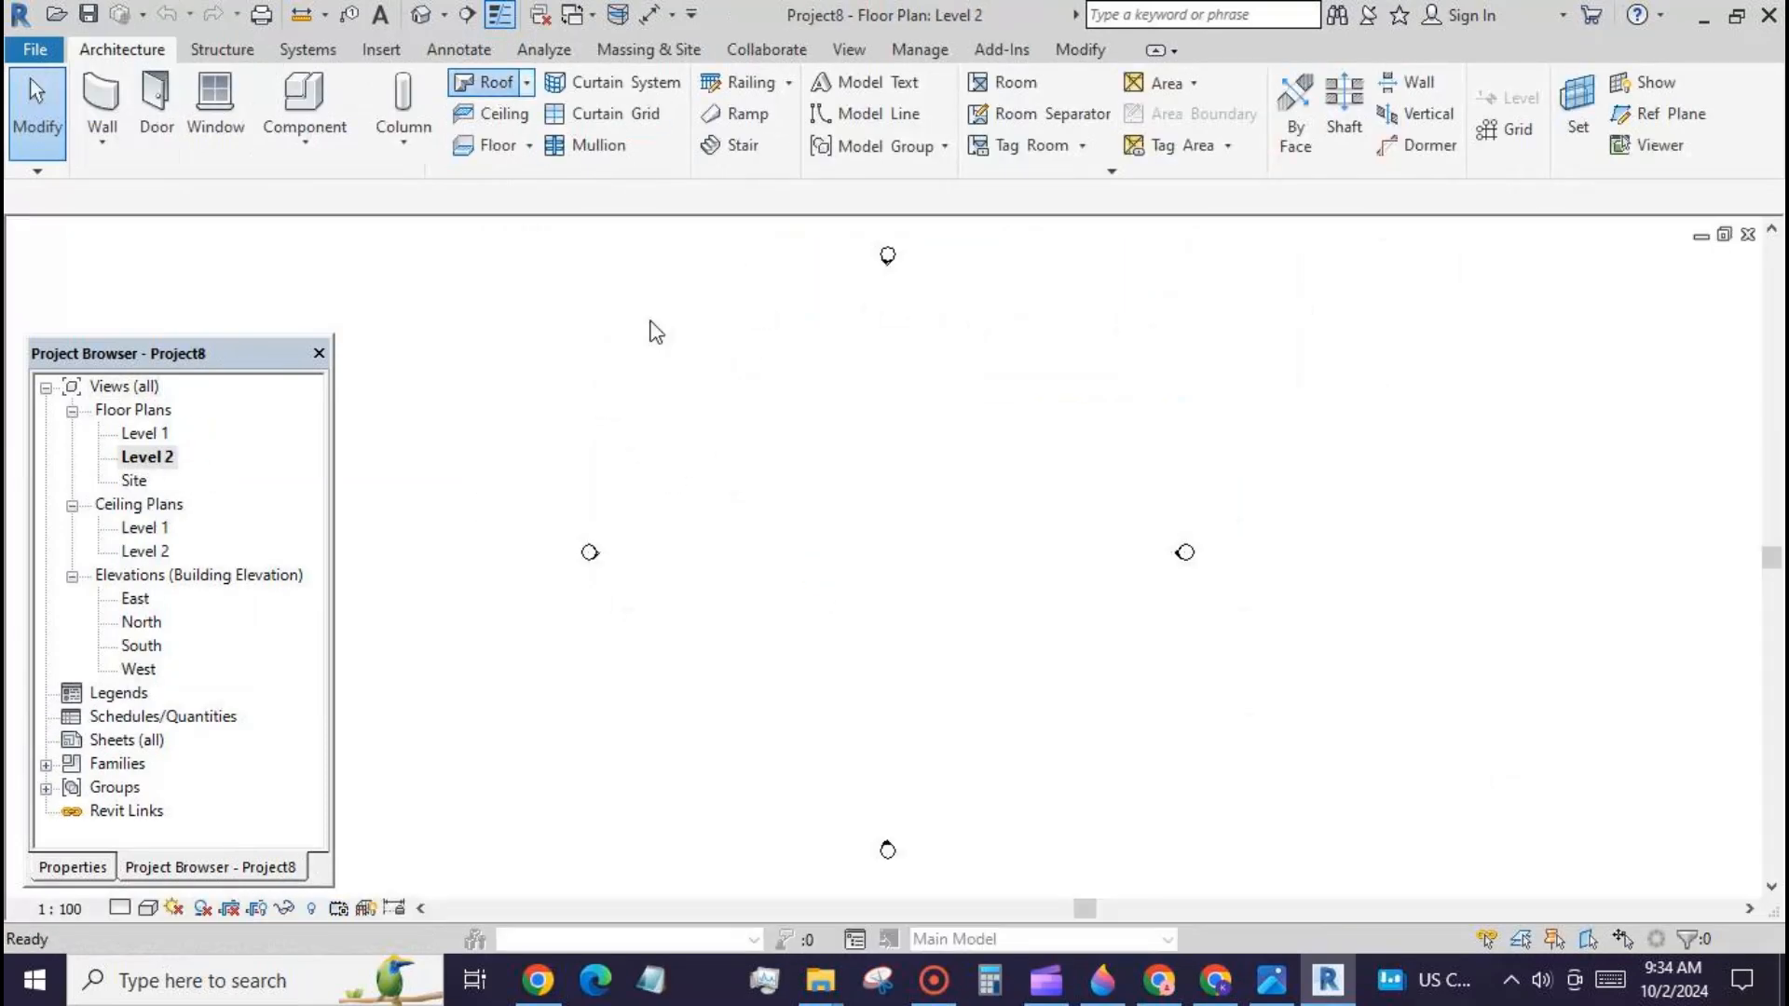
{"action": "left_click", "coordinate": [1243, 85]}
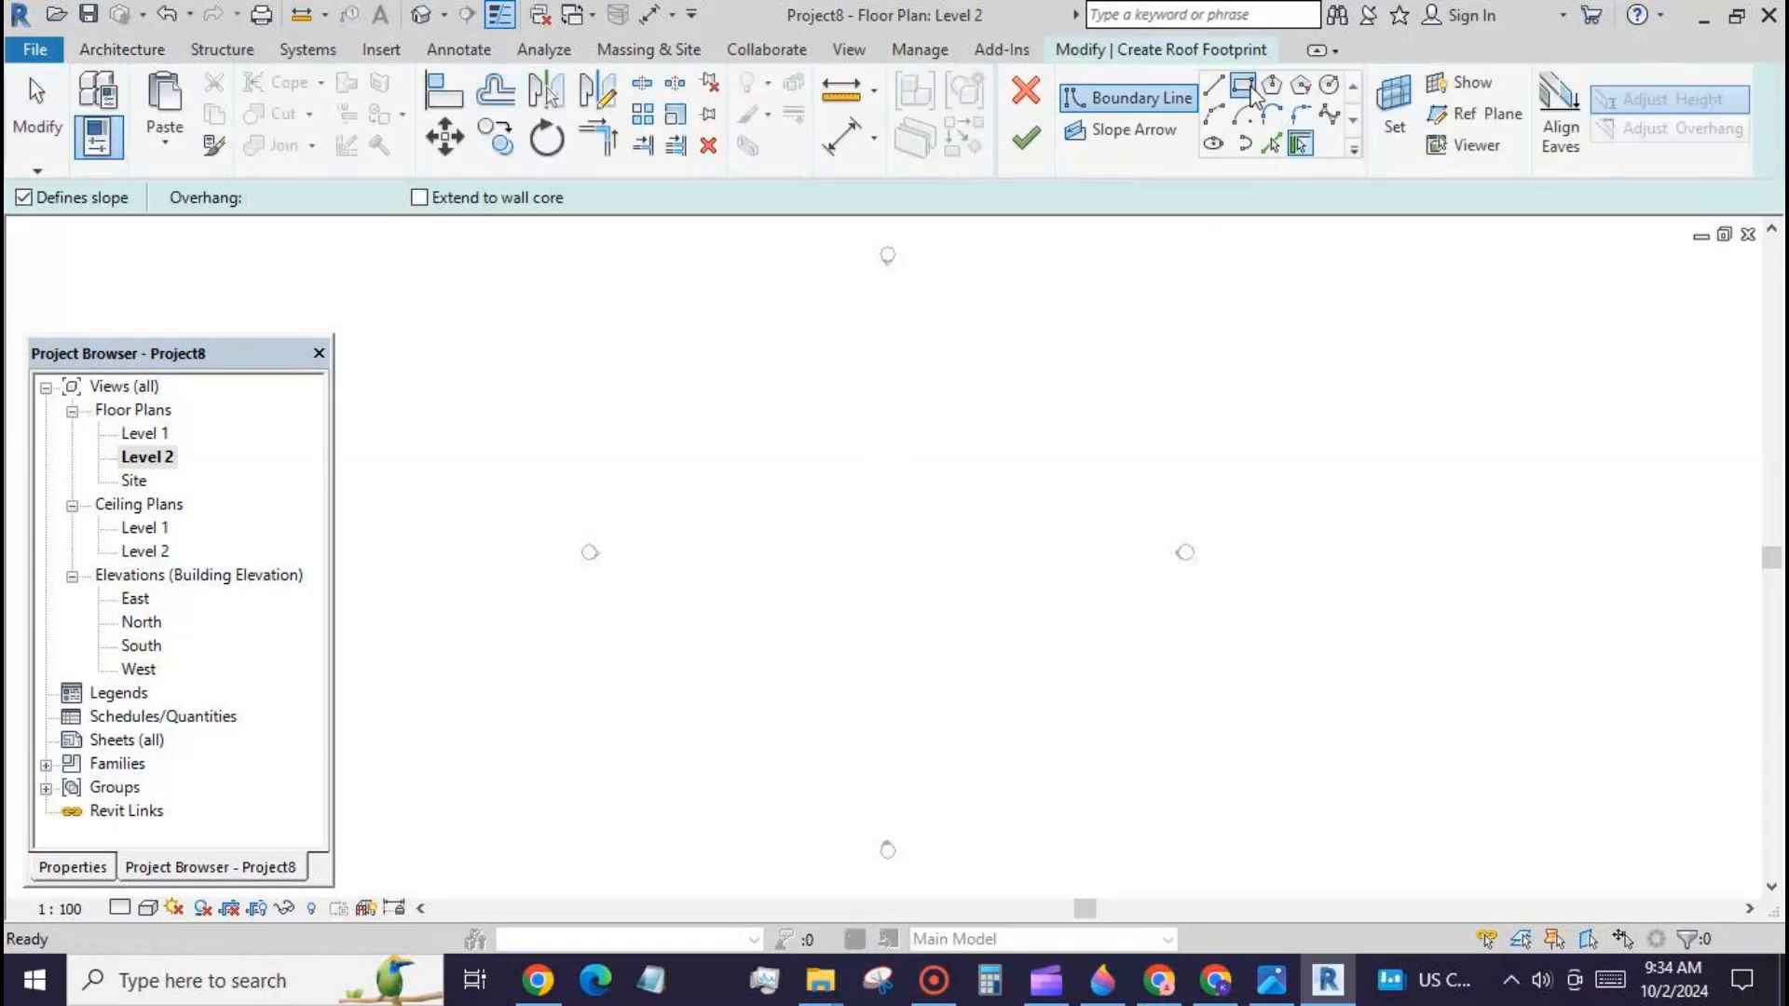
{"action": "left_click", "coordinate": [823, 501]}
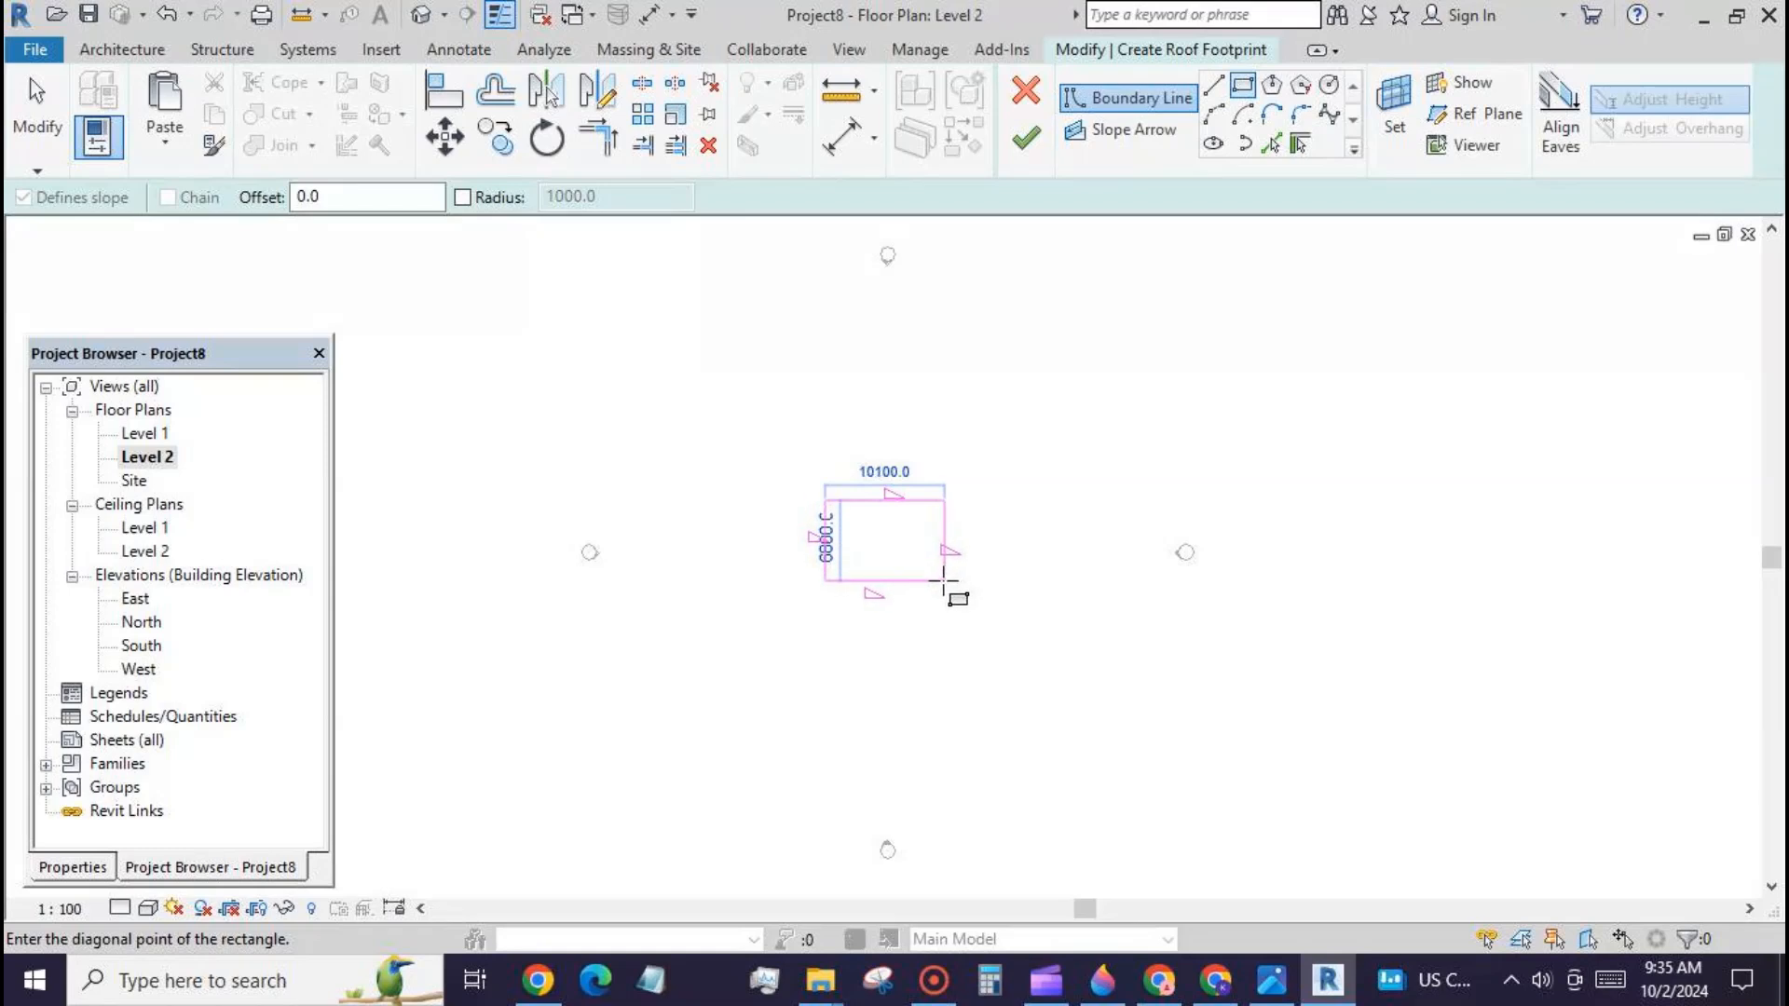
{"action": "left_click", "coordinate": [938, 580]}
{"action": "left_click", "coordinate": [39, 121]}
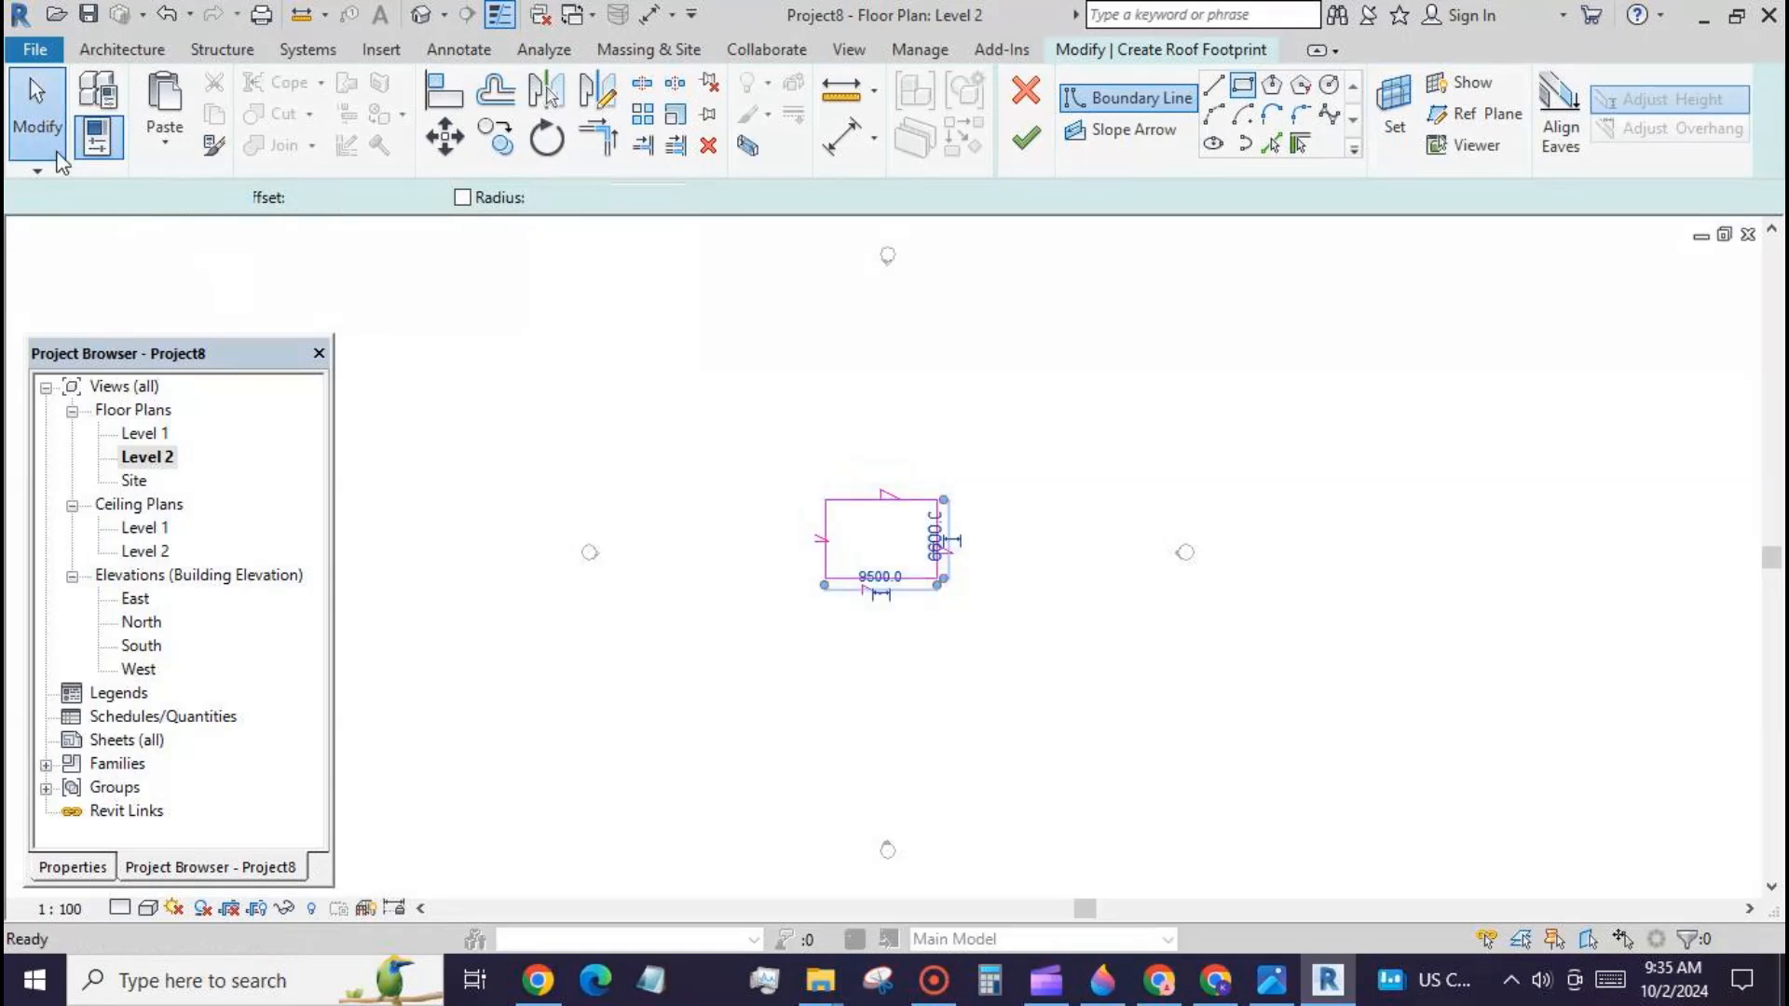
{"action": "scroll", "coordinate": [976, 497], "scroll_direction": "up", "scroll_amount": 3}
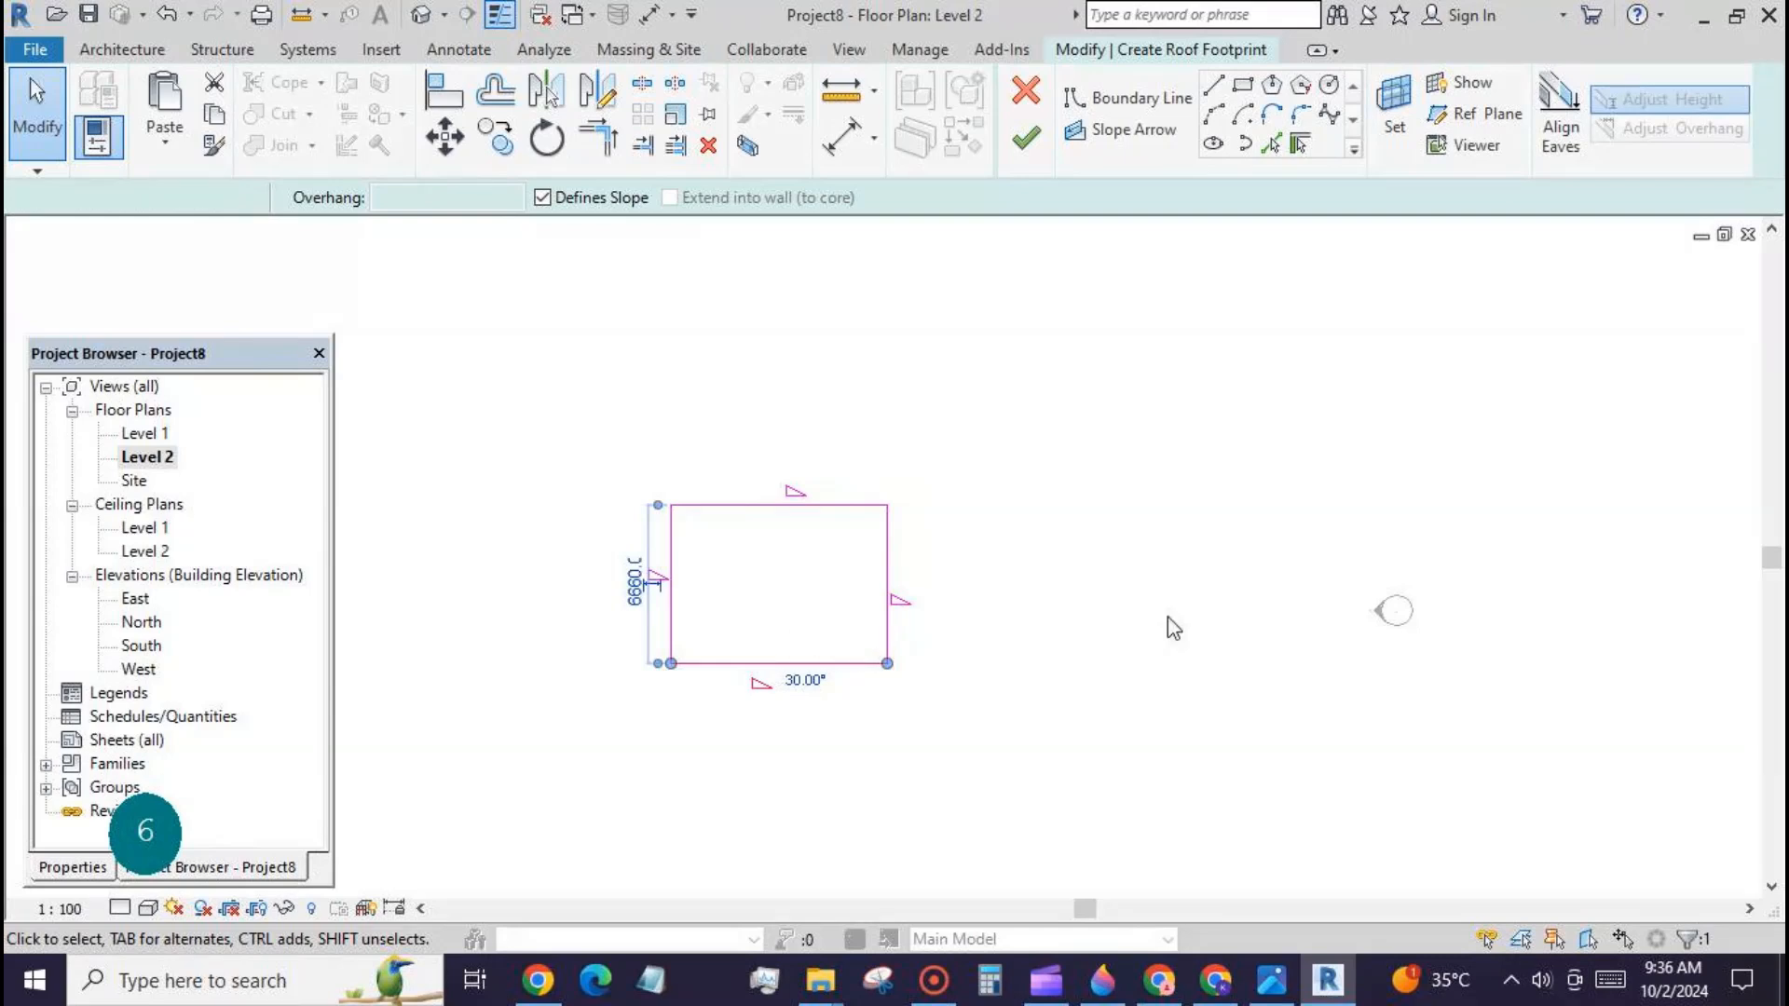
{"action": "left_click", "coordinate": [1170, 627]}
Step: Remove the slope definition from every roof edge except the upper one, finish the roof and show it in 3D
{"action": "left_click", "coordinate": [672, 615]}
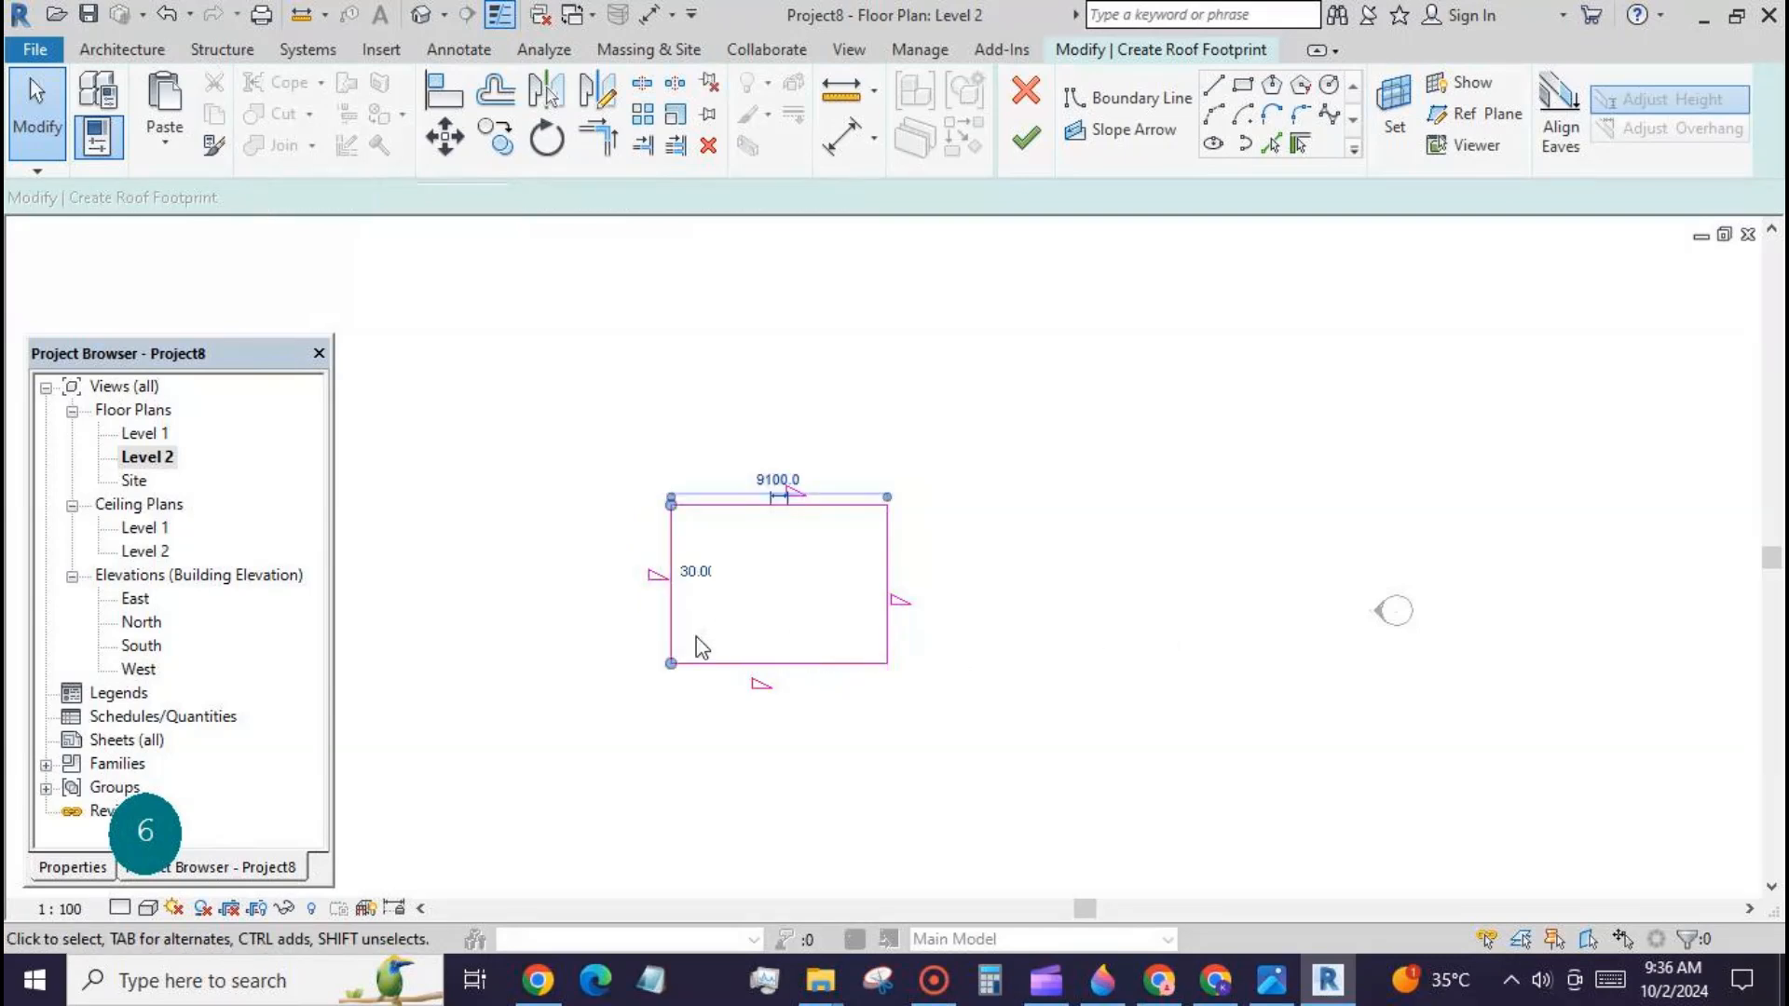
{"action": "left_click", "coordinate": [731, 663], "text": "ctrl"}
{"action": "left_click", "coordinate": [886, 639], "text": "ctrl"}
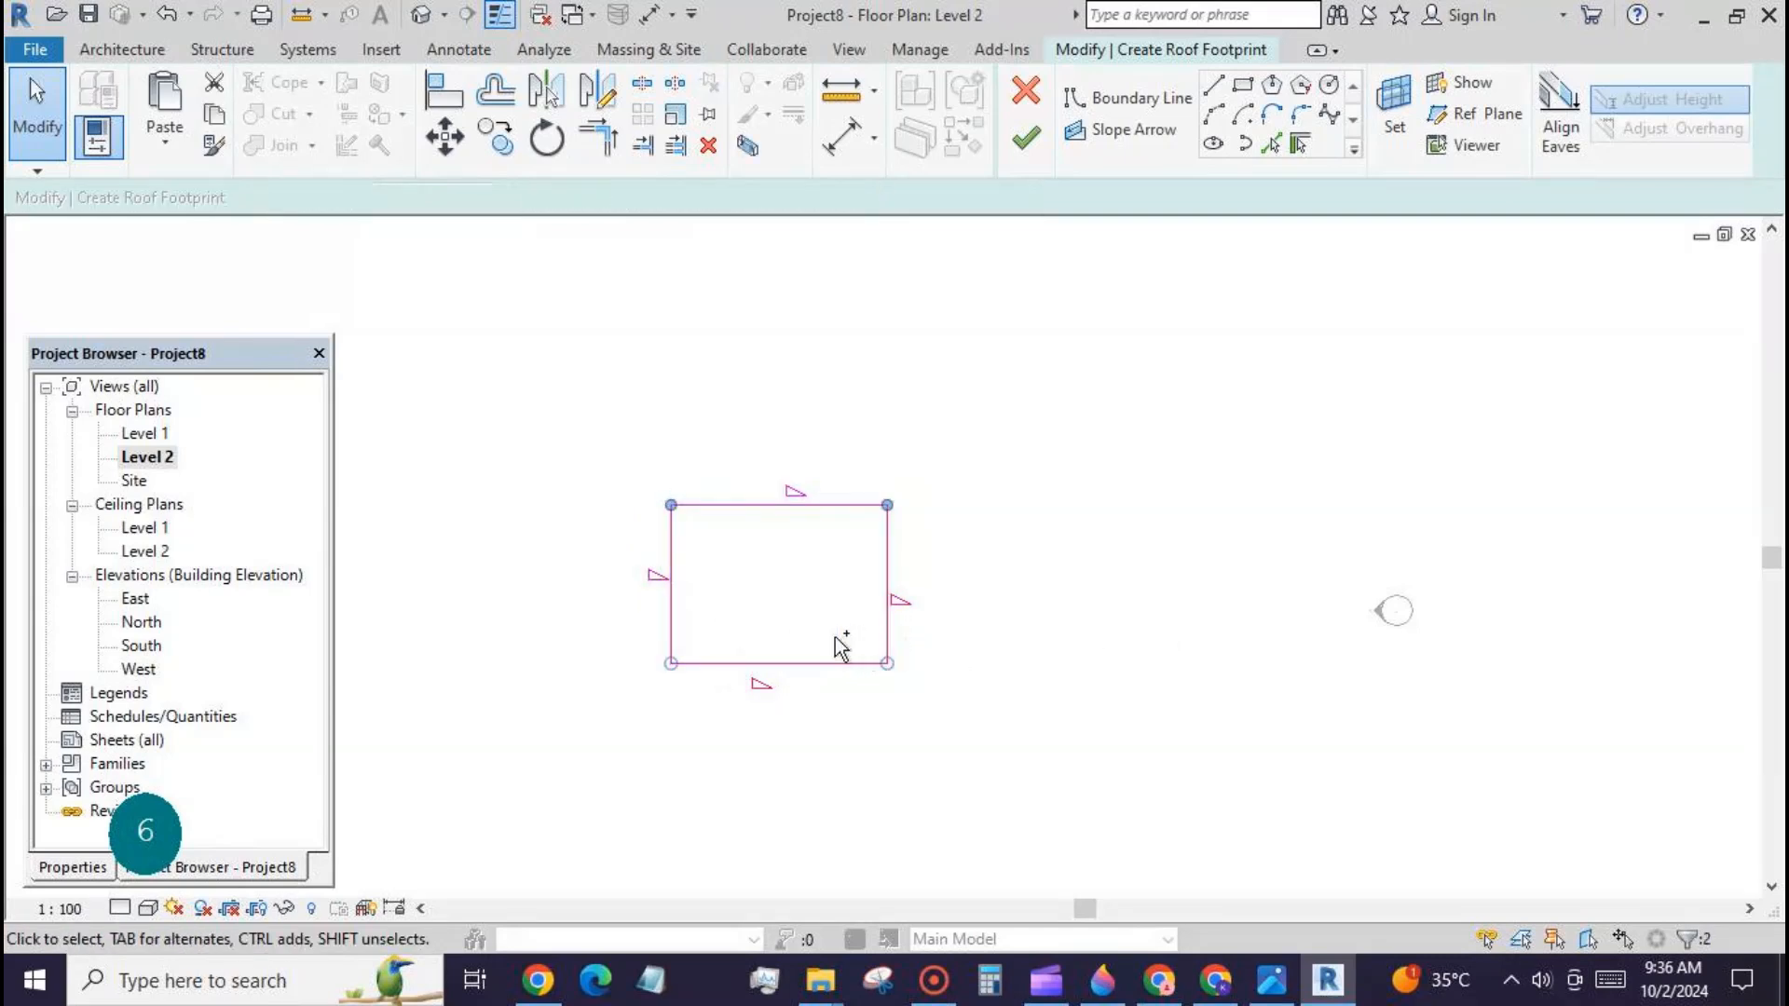
{"action": "left_click", "coordinate": [1063, 520]}
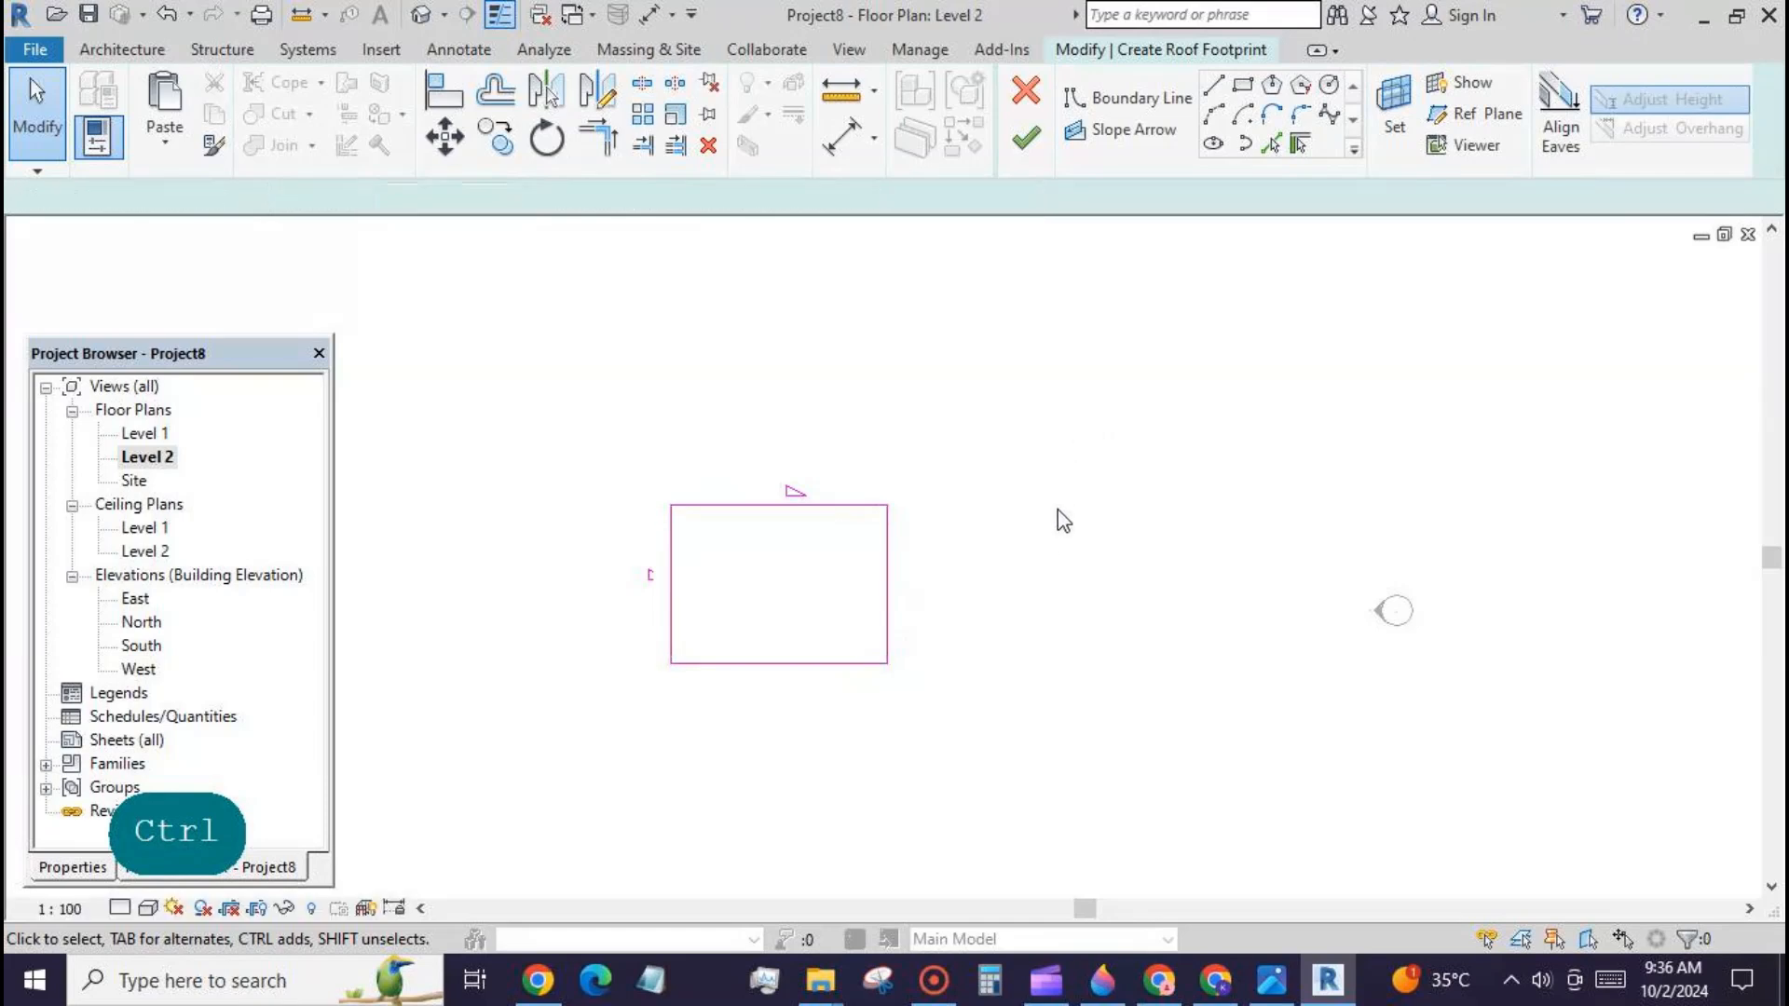
{"action": "scroll", "coordinate": [1058, 627], "scroll_direction": "down", "scroll_amount": 2}
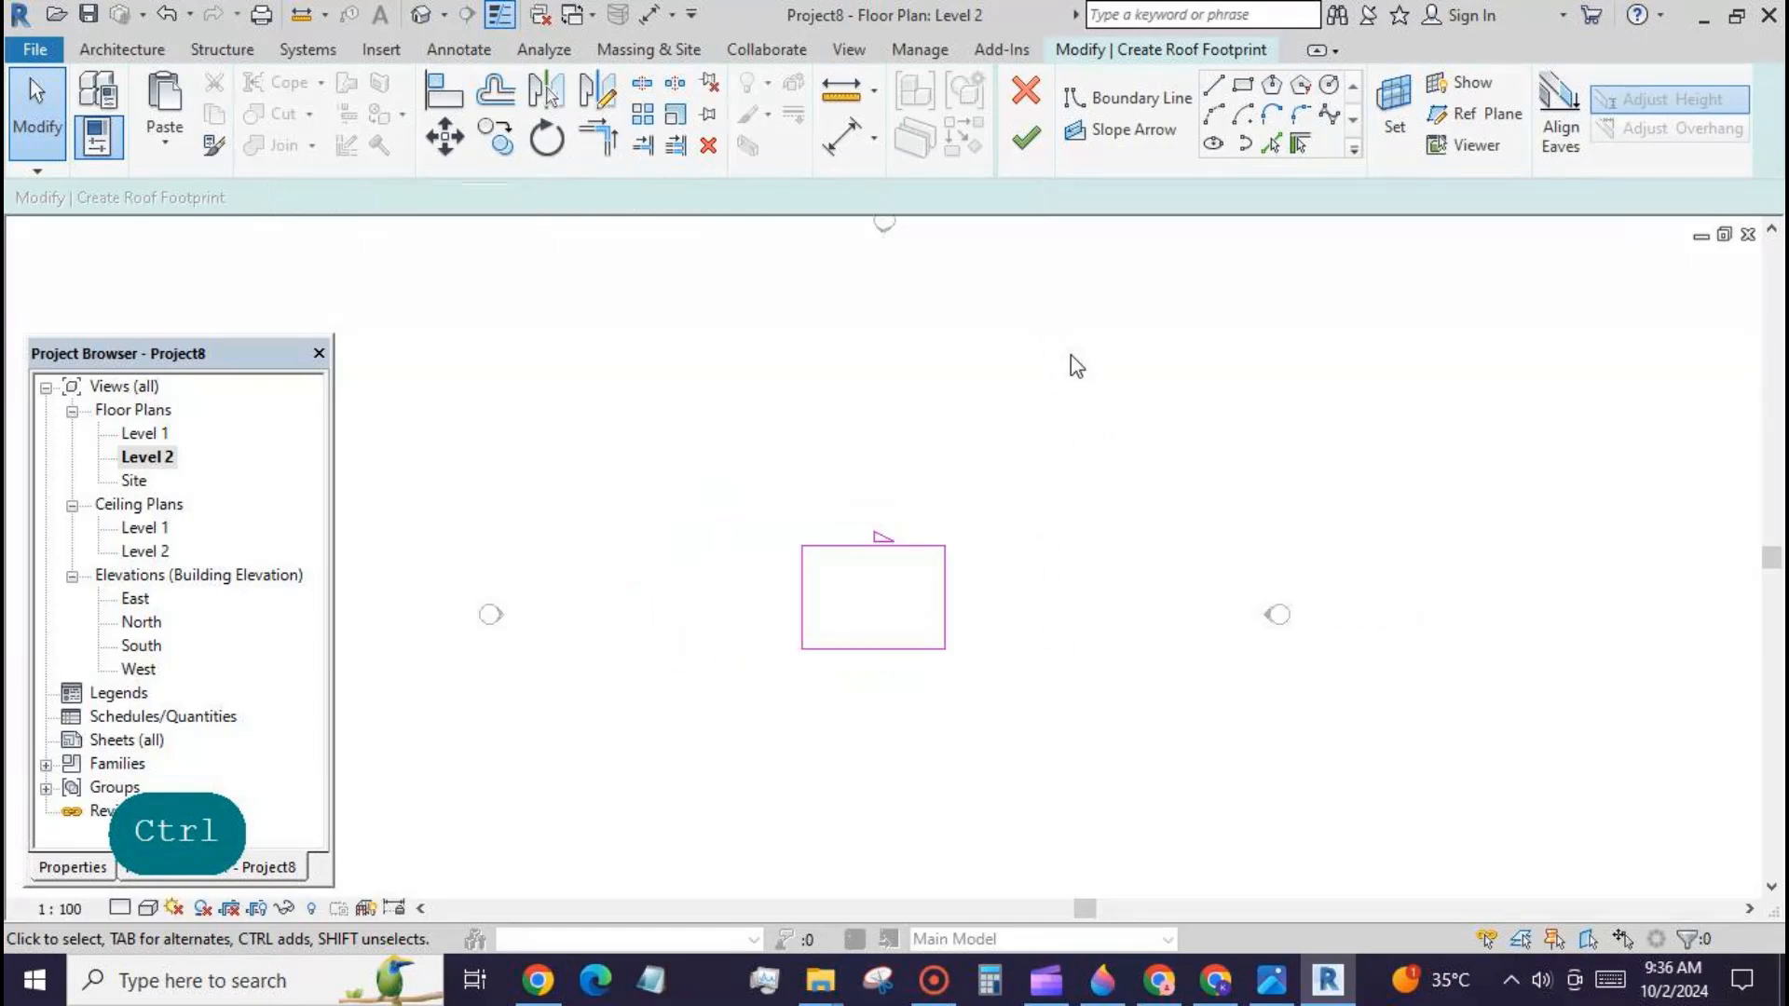
{"action": "left_click", "coordinate": [1026, 139]}
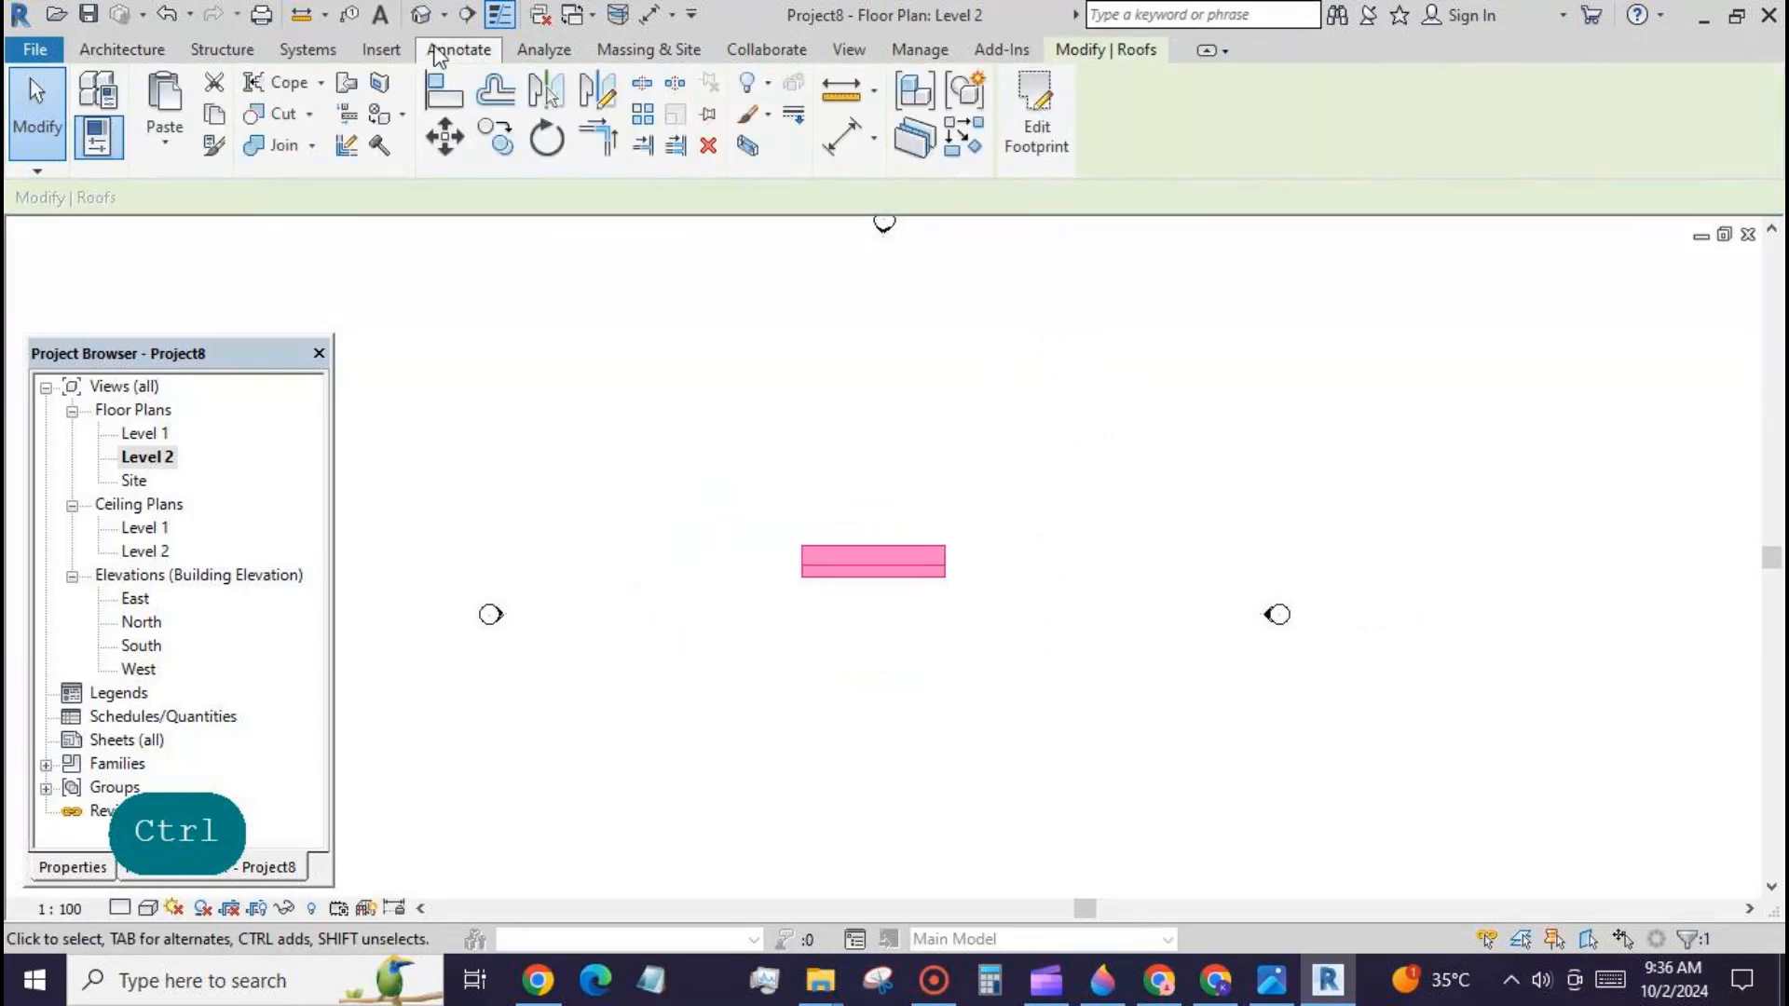
{"action": "left_click", "coordinate": [421, 14]}
{"action": "middle_click_drag", "start_coordinate": [1525, 668], "coordinate": [1218, 600], "text": "shift"}
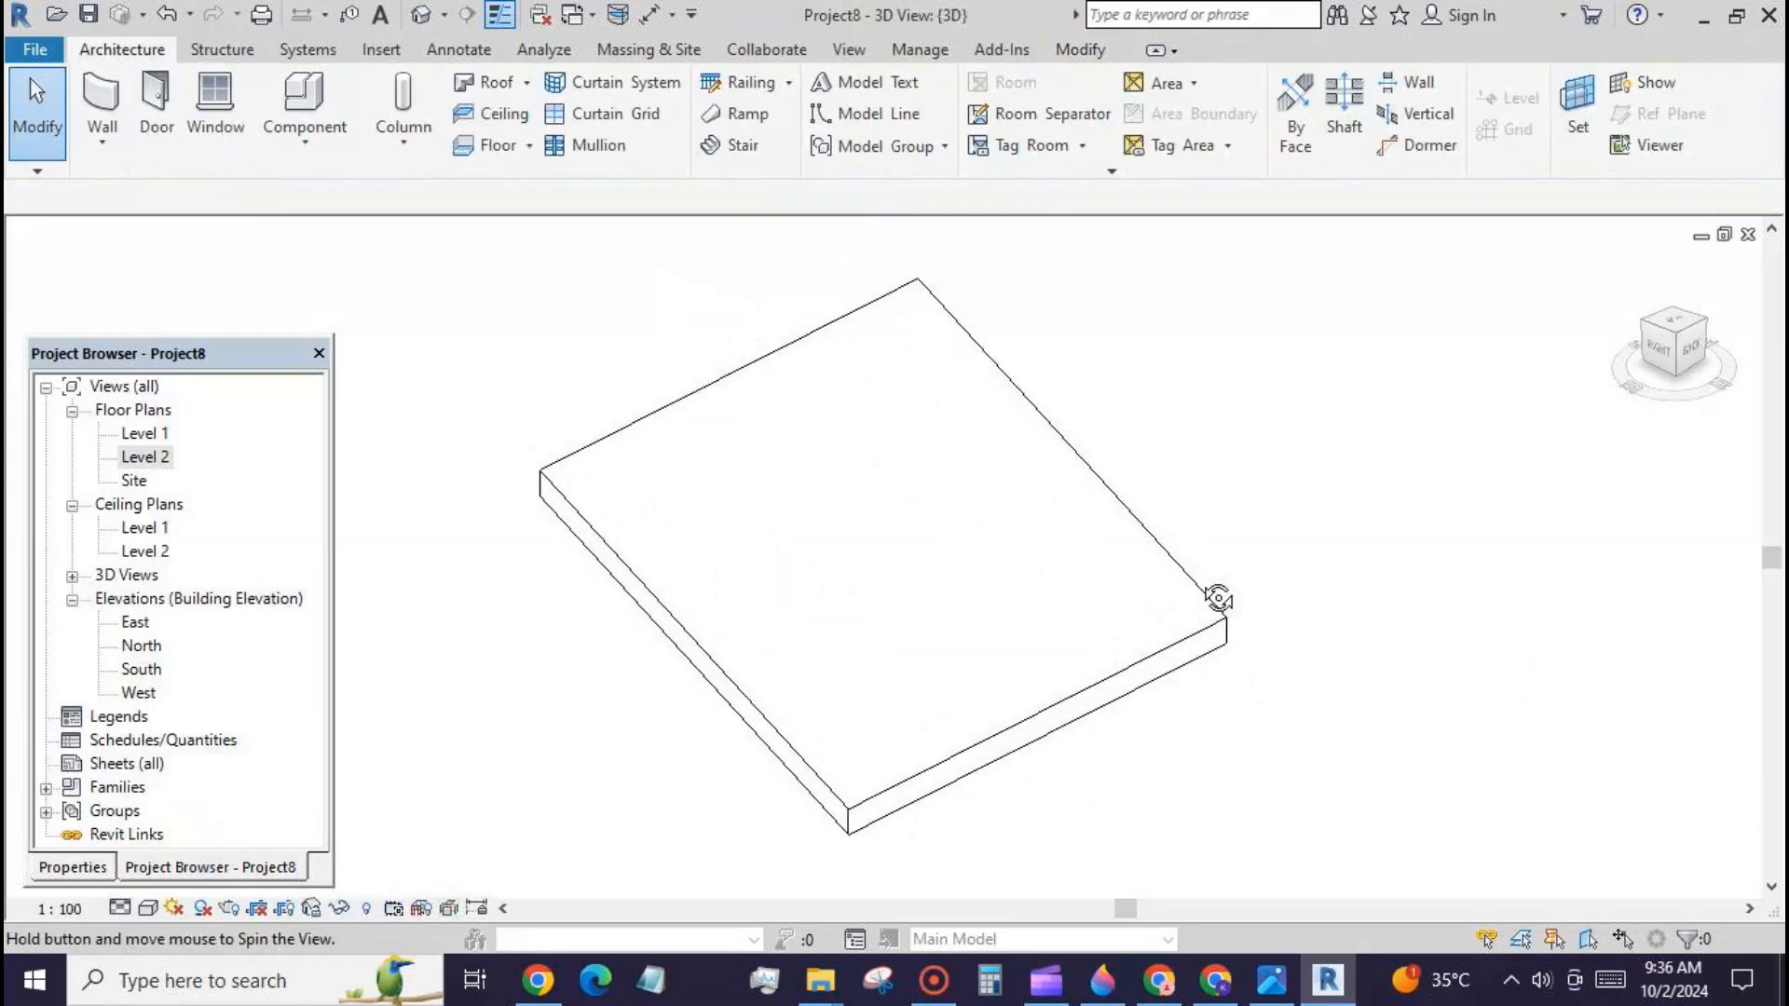
Step: Load the clay tile fb fam3 arr y family into Project8 and place one instance on the roof's top face
{"action": "left_click", "coordinate": [593, 14]}
{"action": "left_click", "coordinate": [401, 80]}
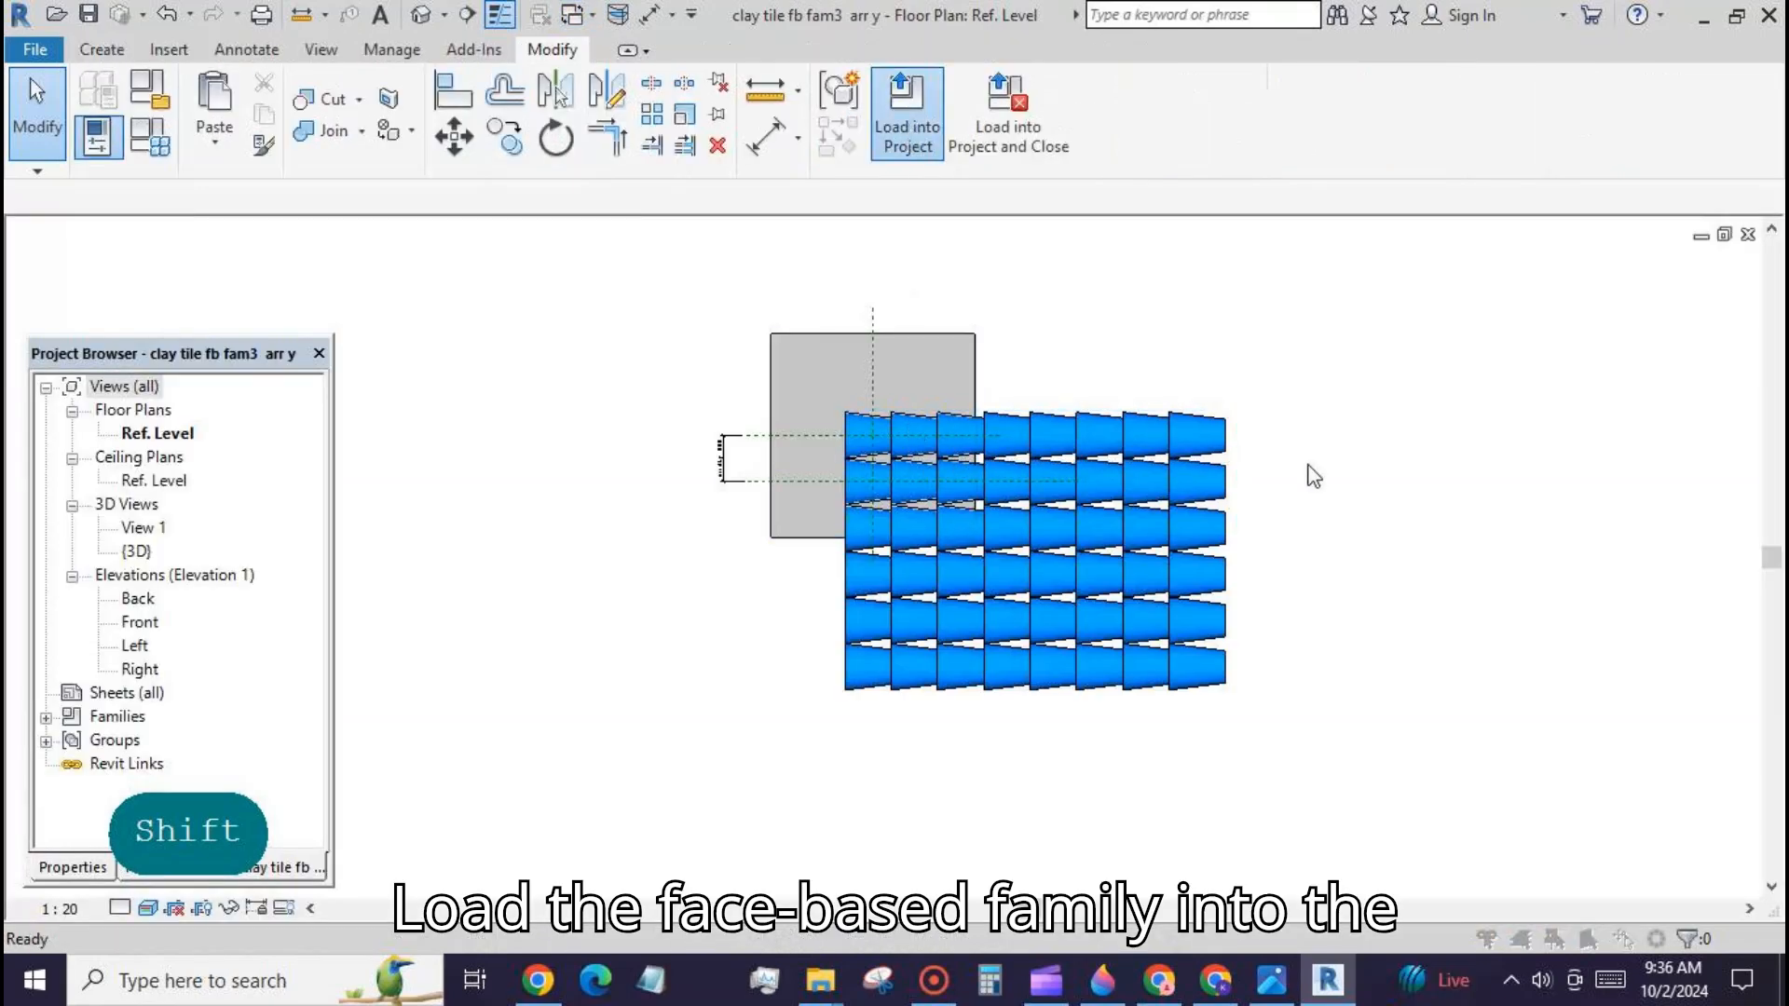
{"action": "left_click", "coordinate": [1036, 416]}
{"action": "left_click", "coordinate": [1135, 693]}
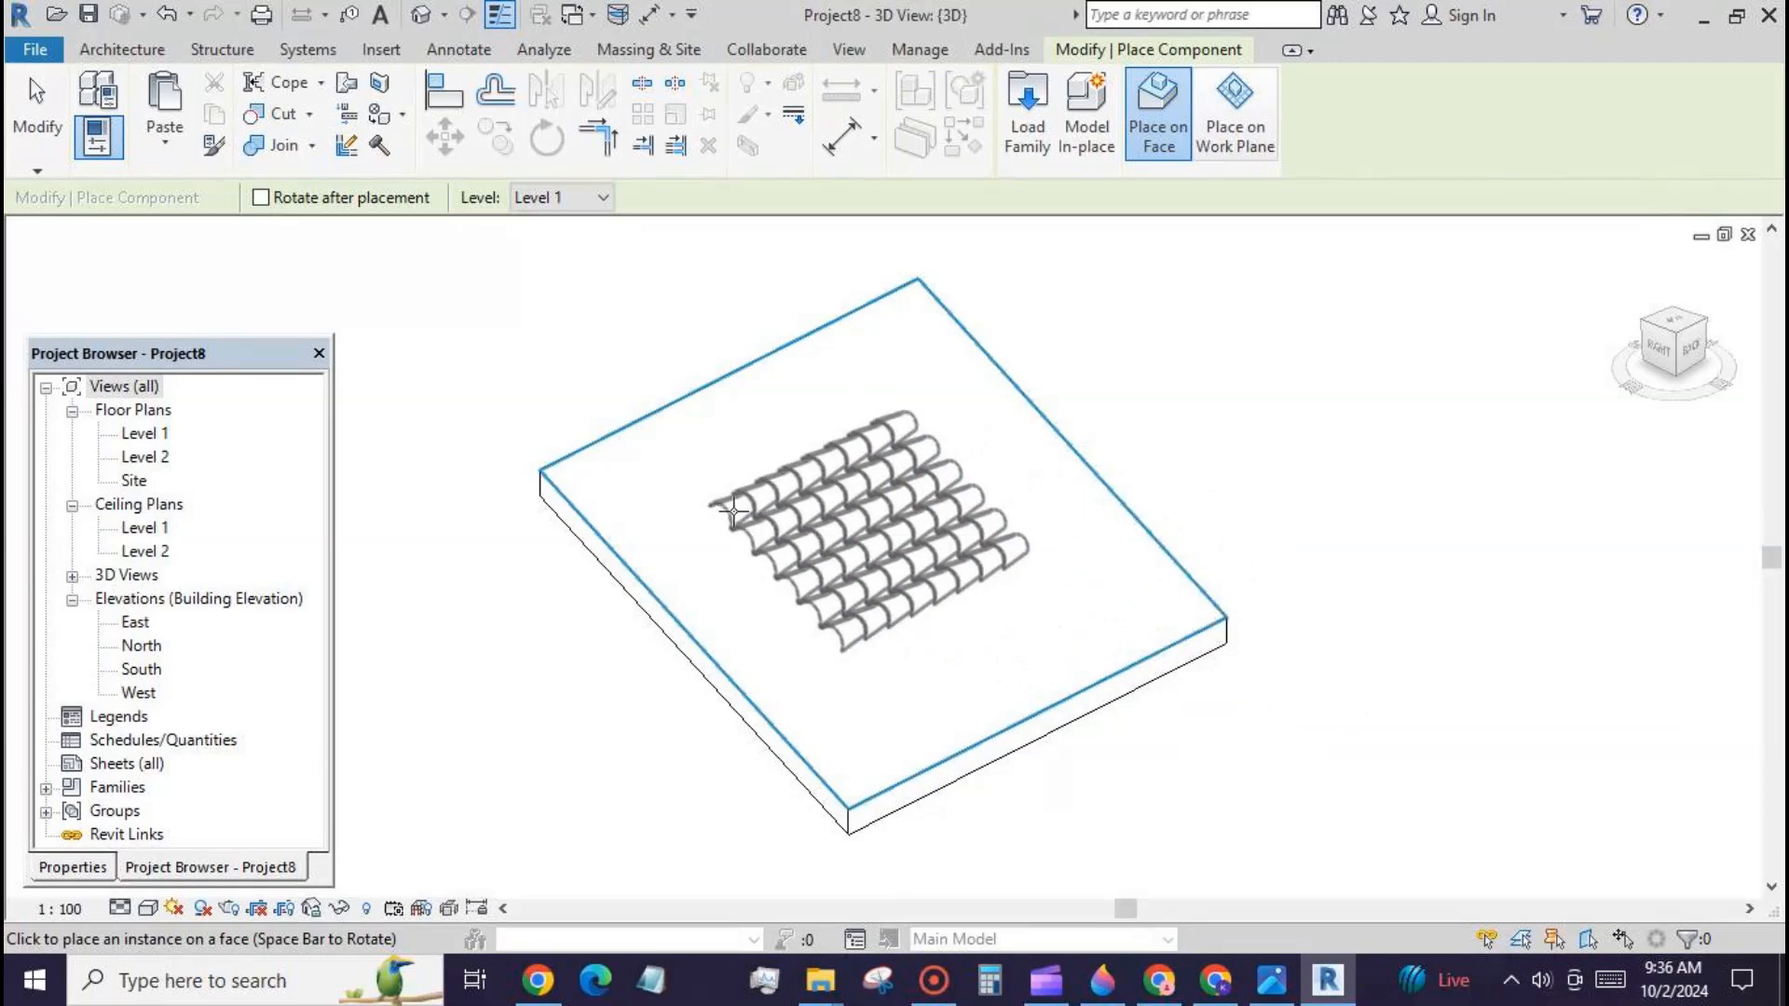
{"action": "left_click", "coordinate": [733, 512]}
{"action": "left_click", "coordinate": [67, 130]}
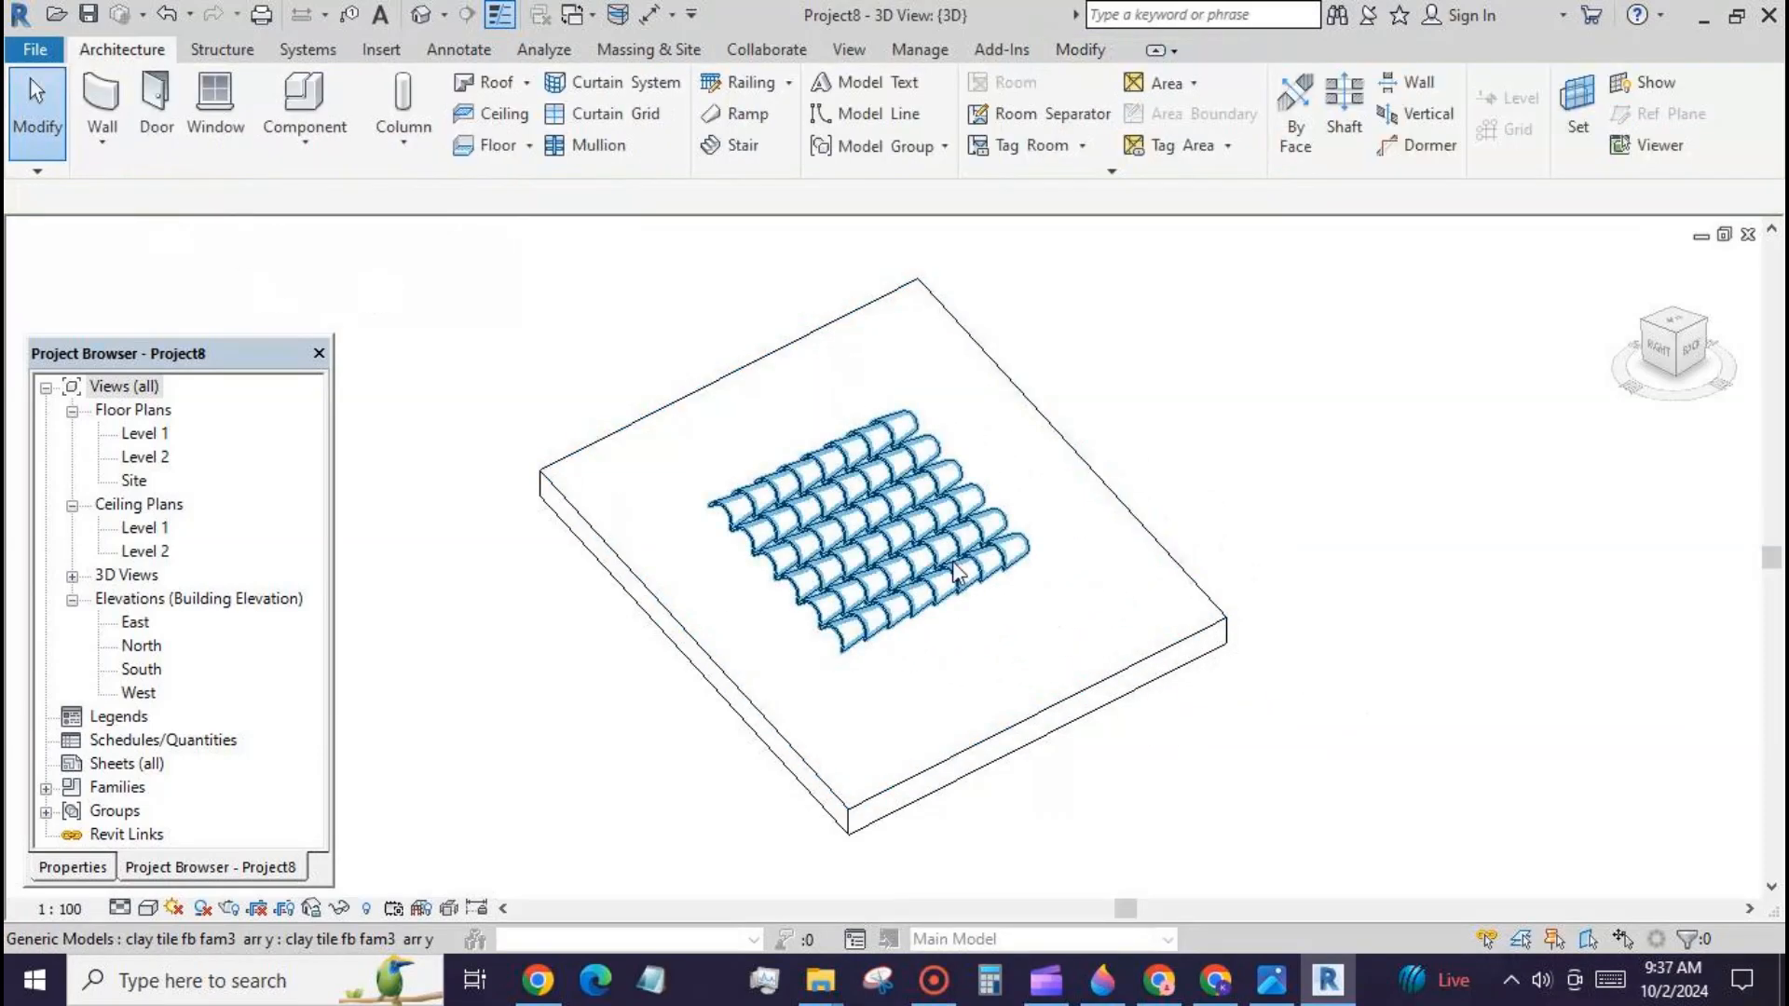
Step: Rotate the placed tile array a quarter turn on the roof face so it lines up with the roof edges
{"action": "scroll", "coordinate": [946, 795], "scroll_direction": "down", "scroll_amount": 3}
{"action": "middle_click_drag", "start_coordinate": [947, 795], "coordinate": [1006, 576], "text": "shift"}
{"action": "left_click", "coordinate": [1007, 576]}
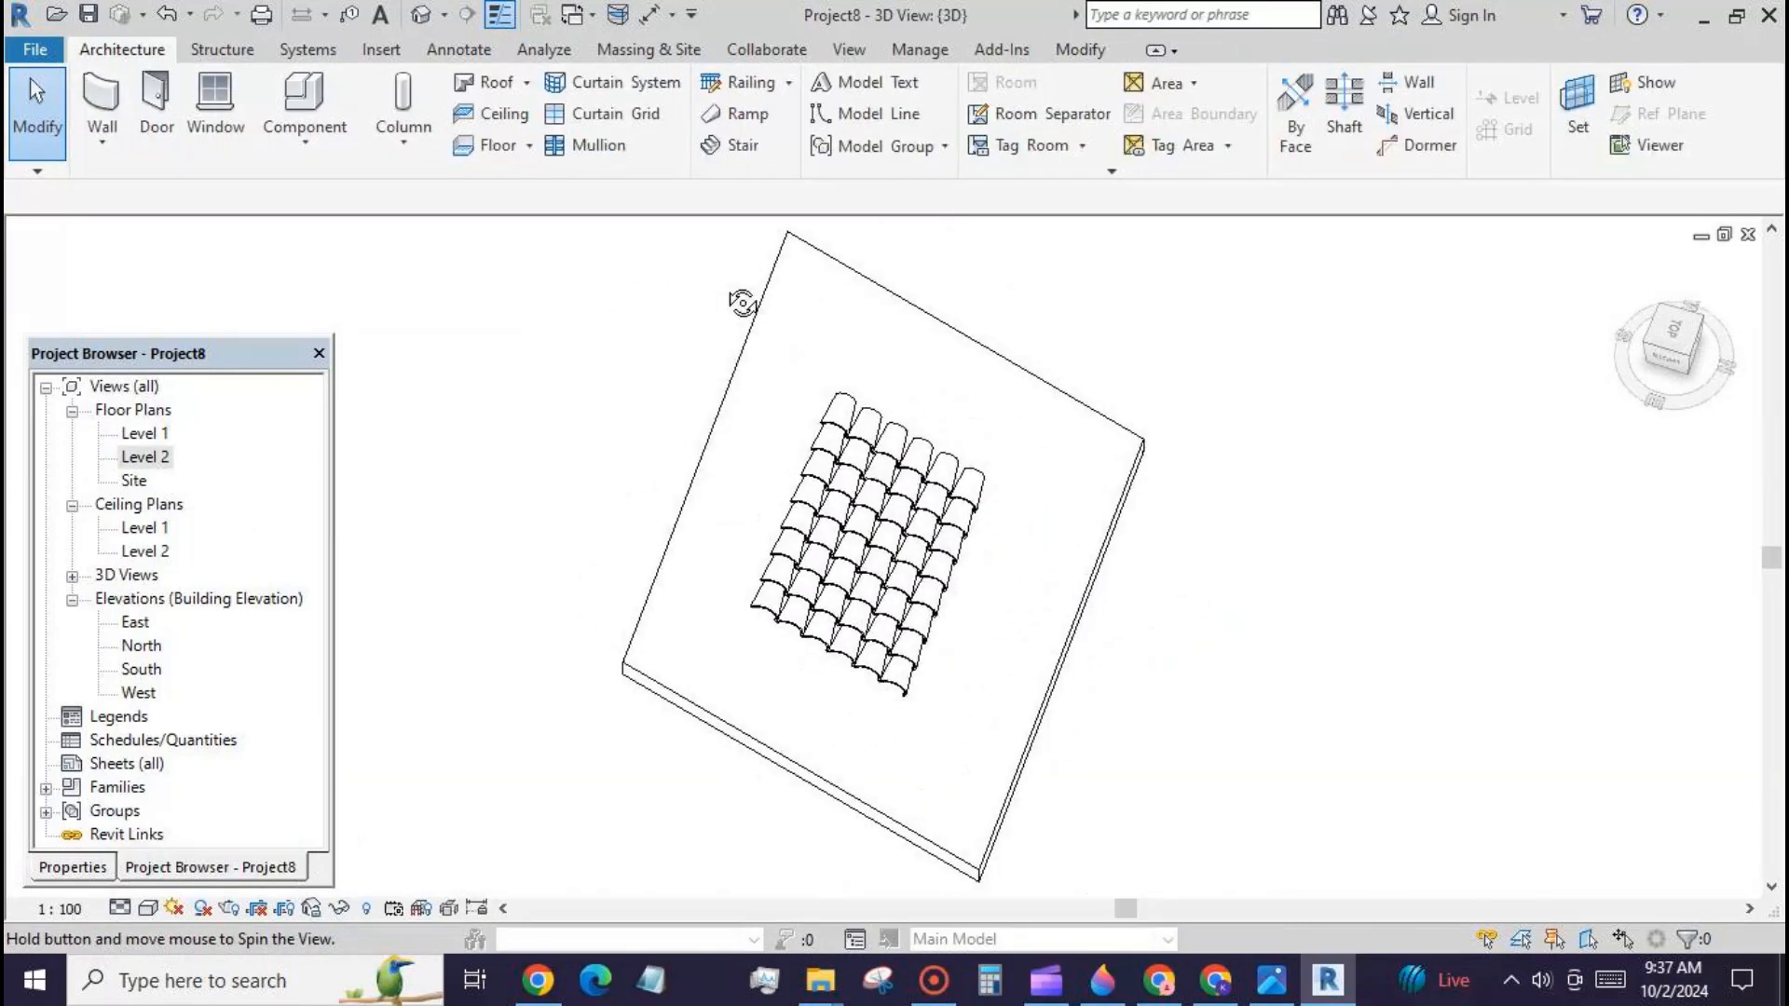
{"action": "middle_click_drag", "start_coordinate": [742, 304], "coordinate": [702, 271], "text": "shift"}
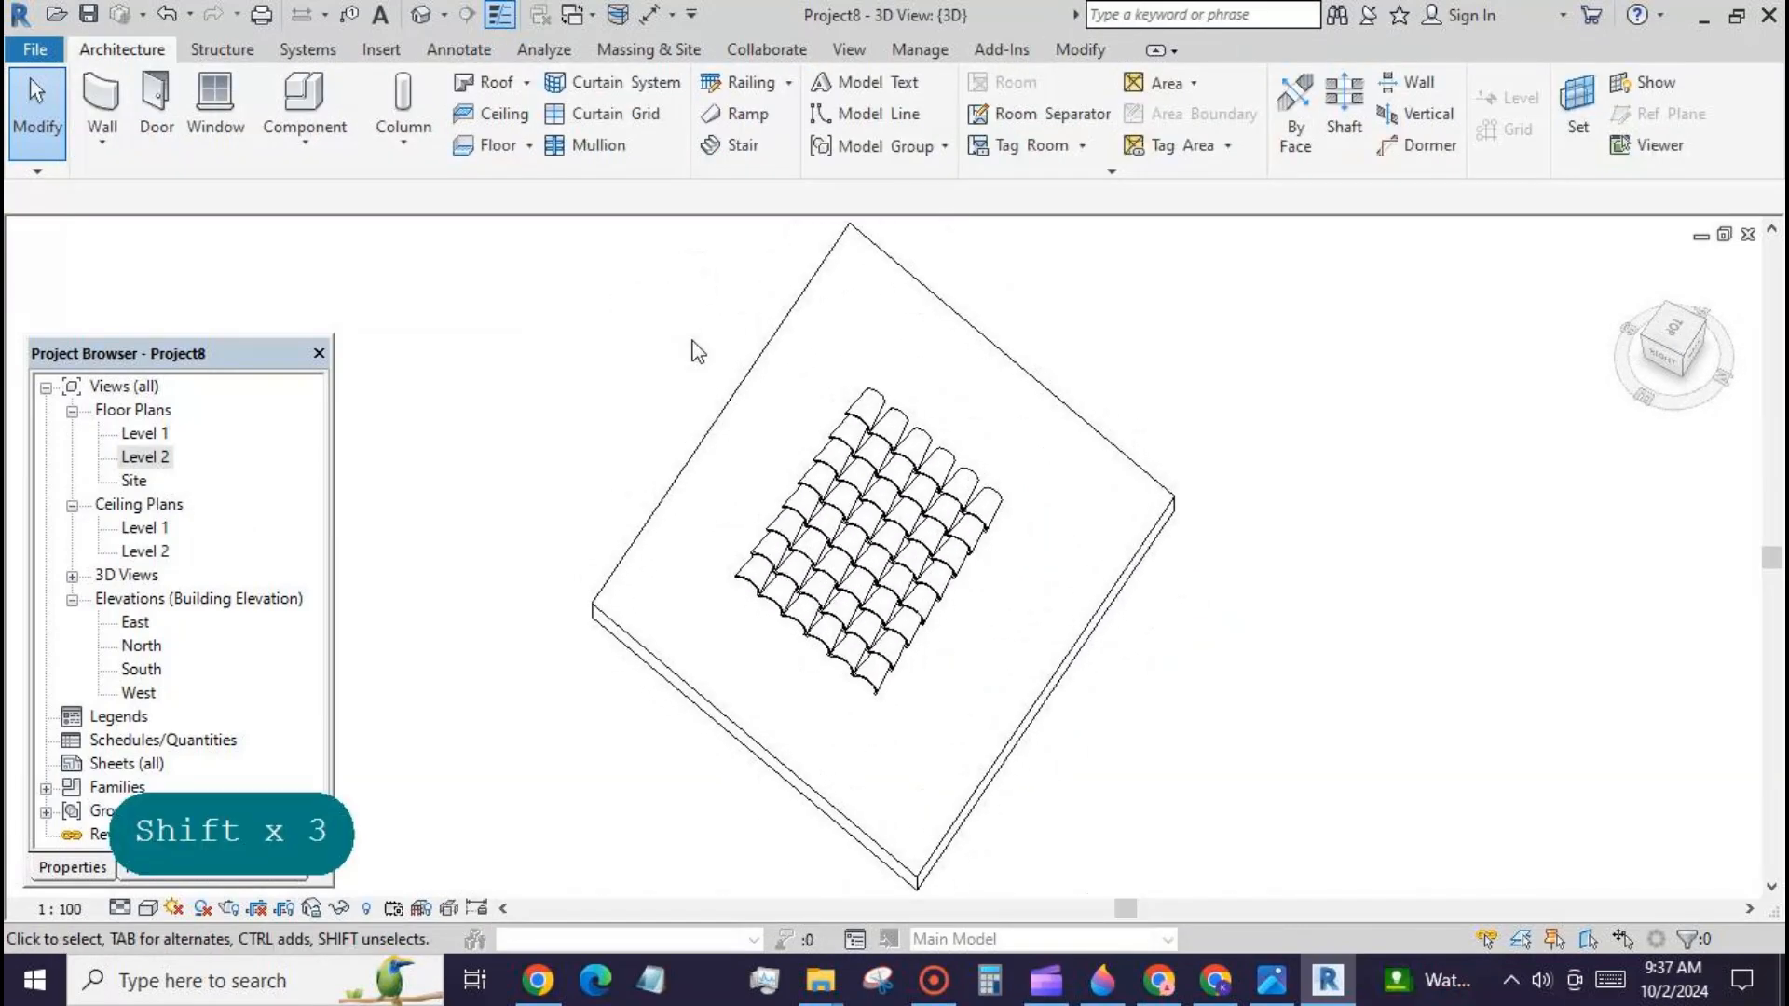
{"action": "left_click", "coordinate": [854, 533]}
{"action": "key", "text": "r"}
{"action": "key", "text": "o"}
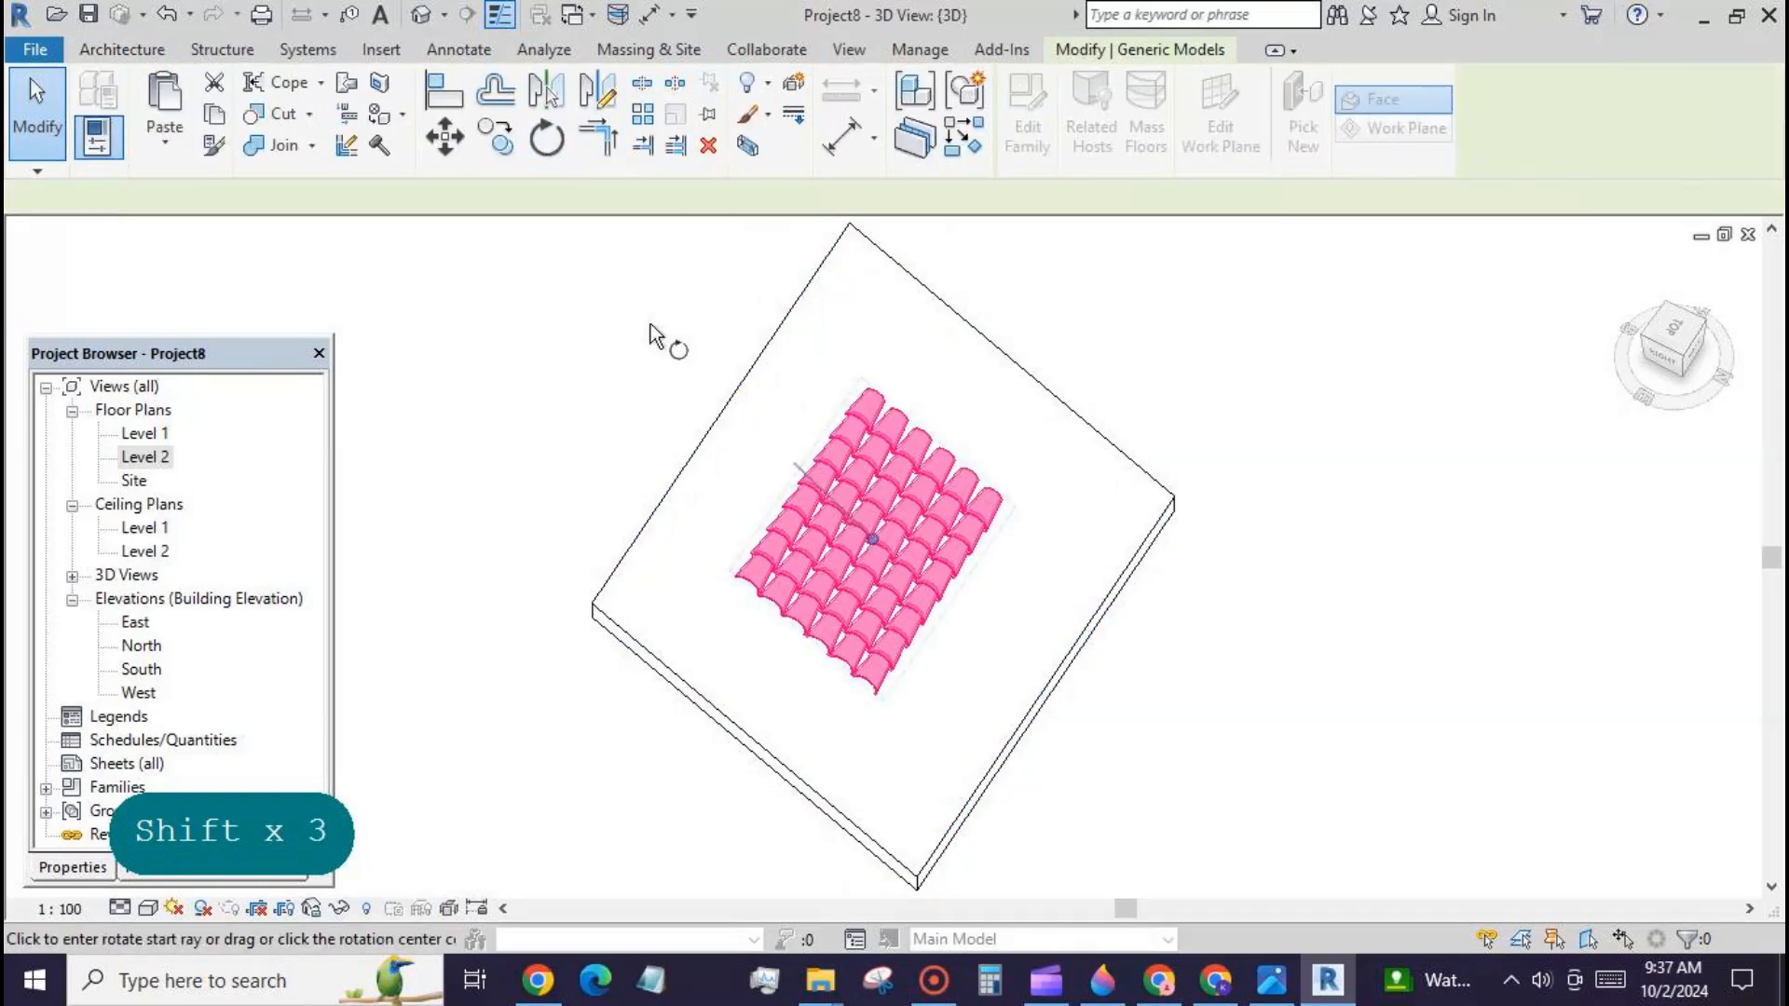
{"action": "left_click", "coordinate": [1033, 573]}
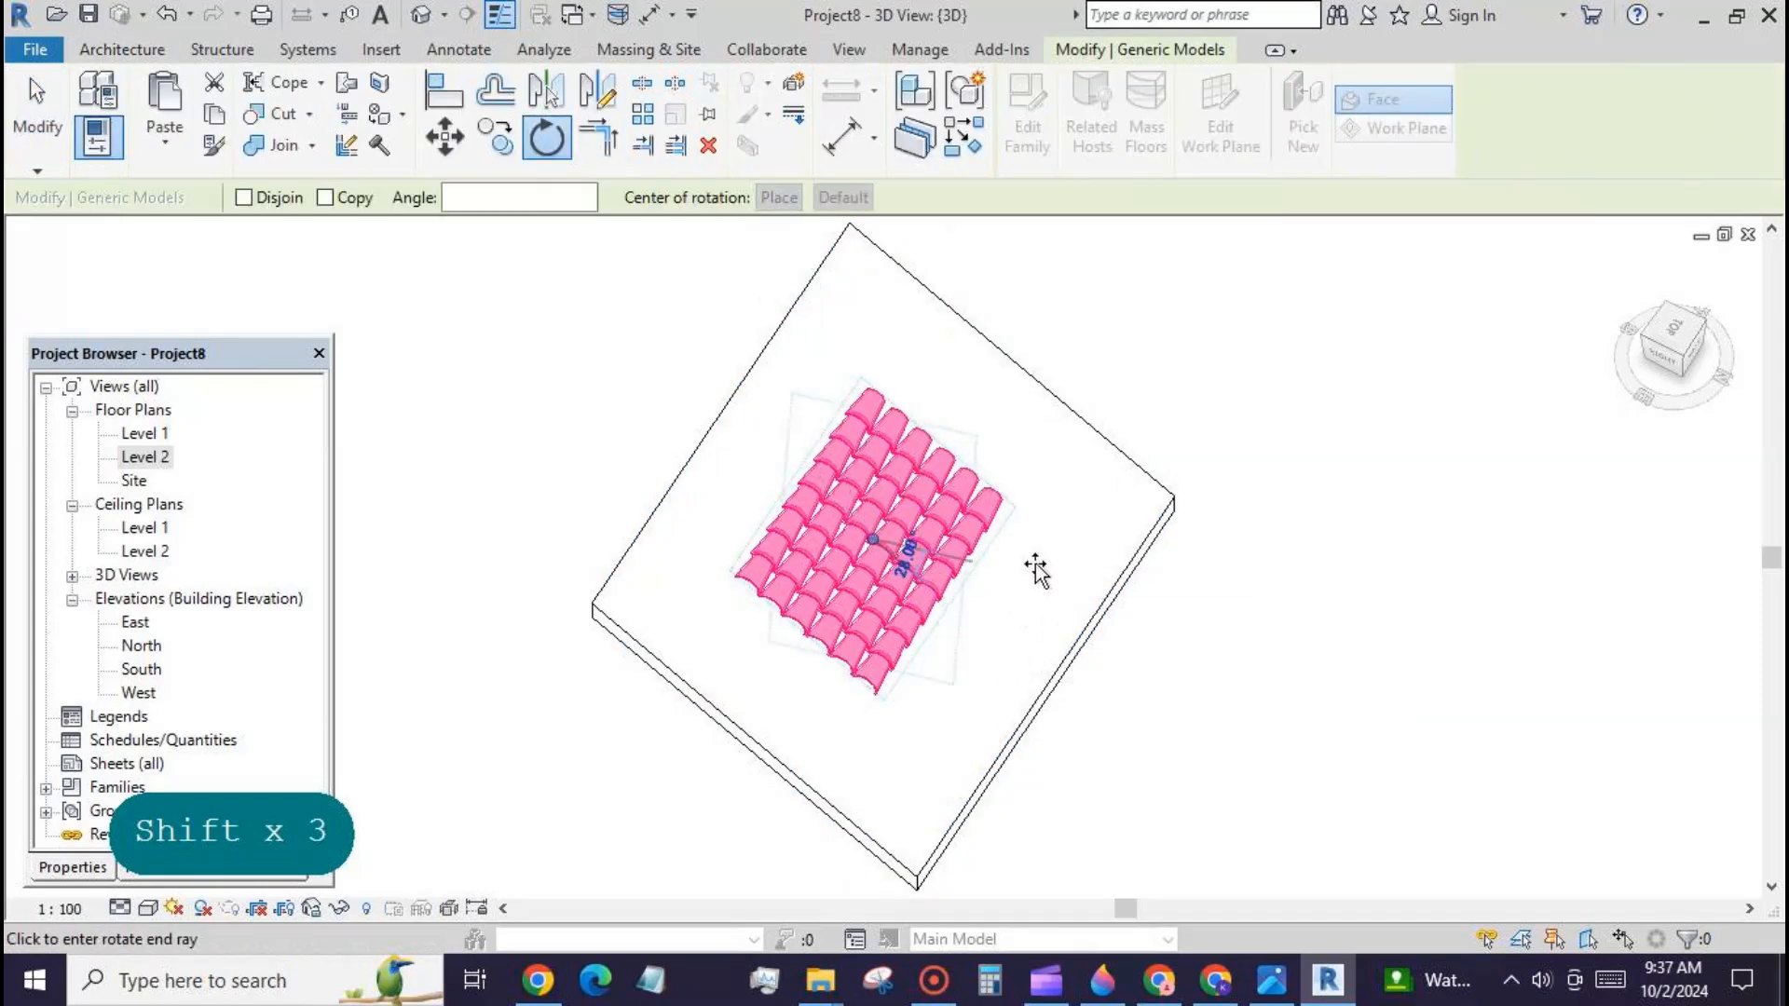
{"action": "left_click", "coordinate": [993, 381]}
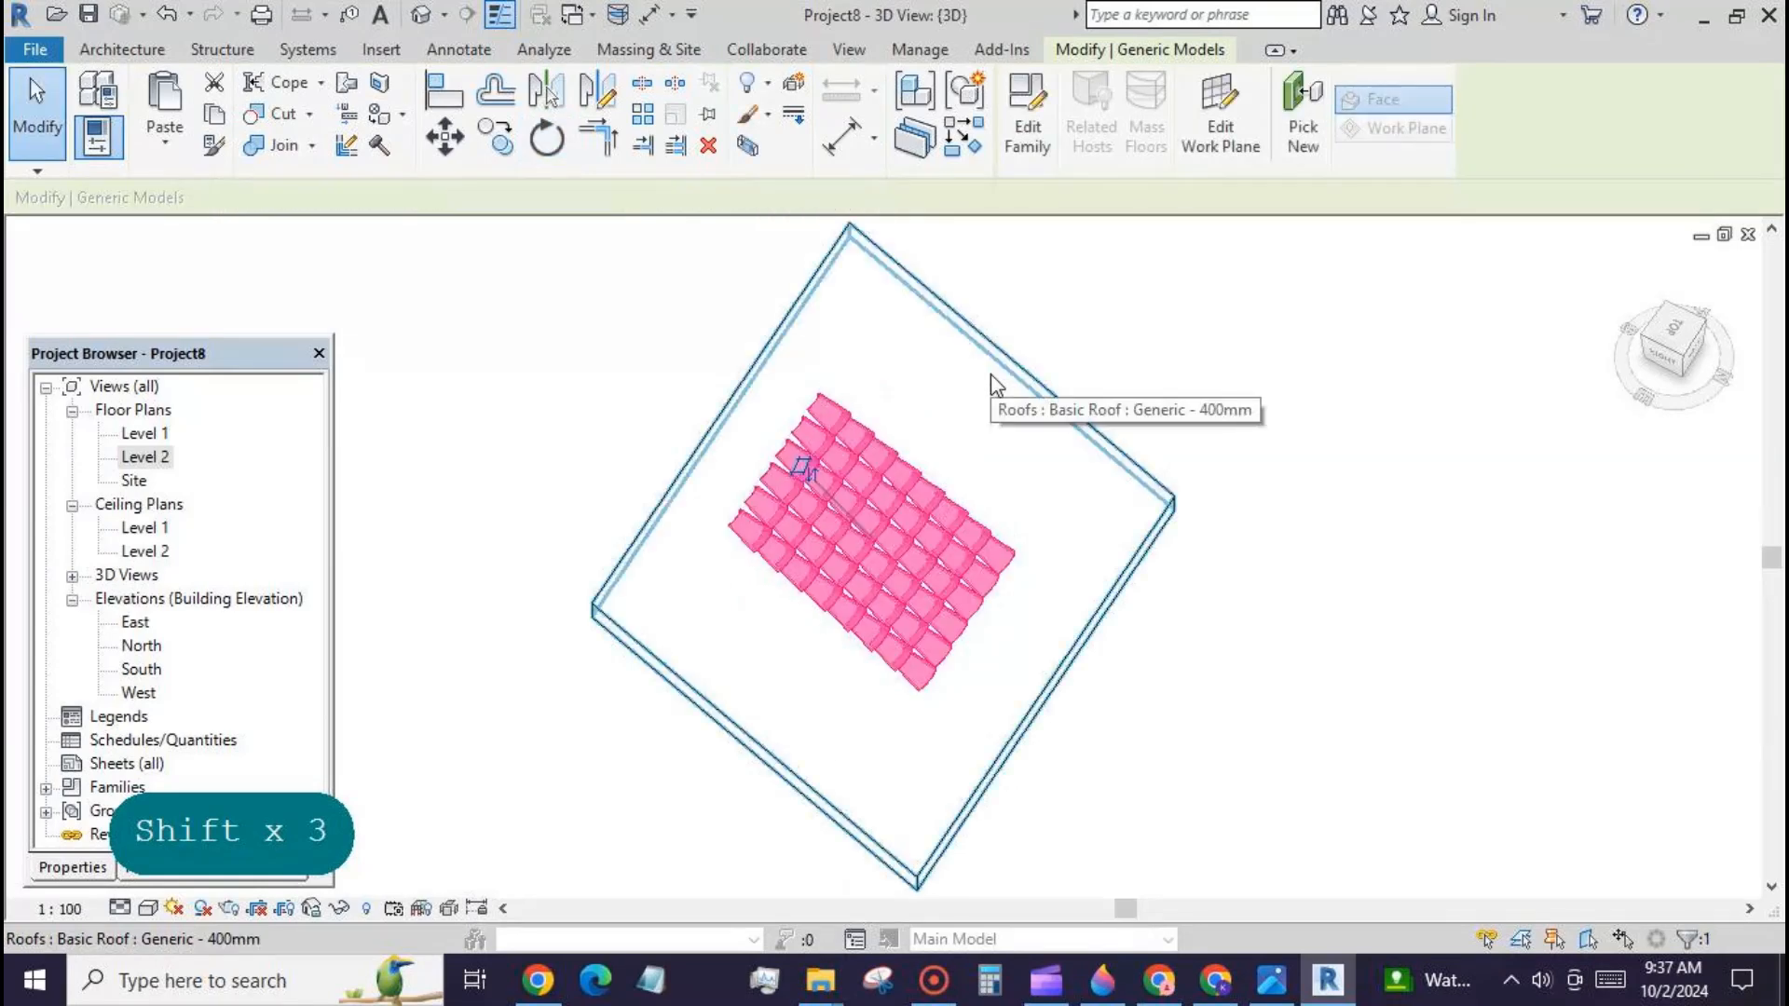
{"action": "left_click", "coordinate": [1214, 599]}
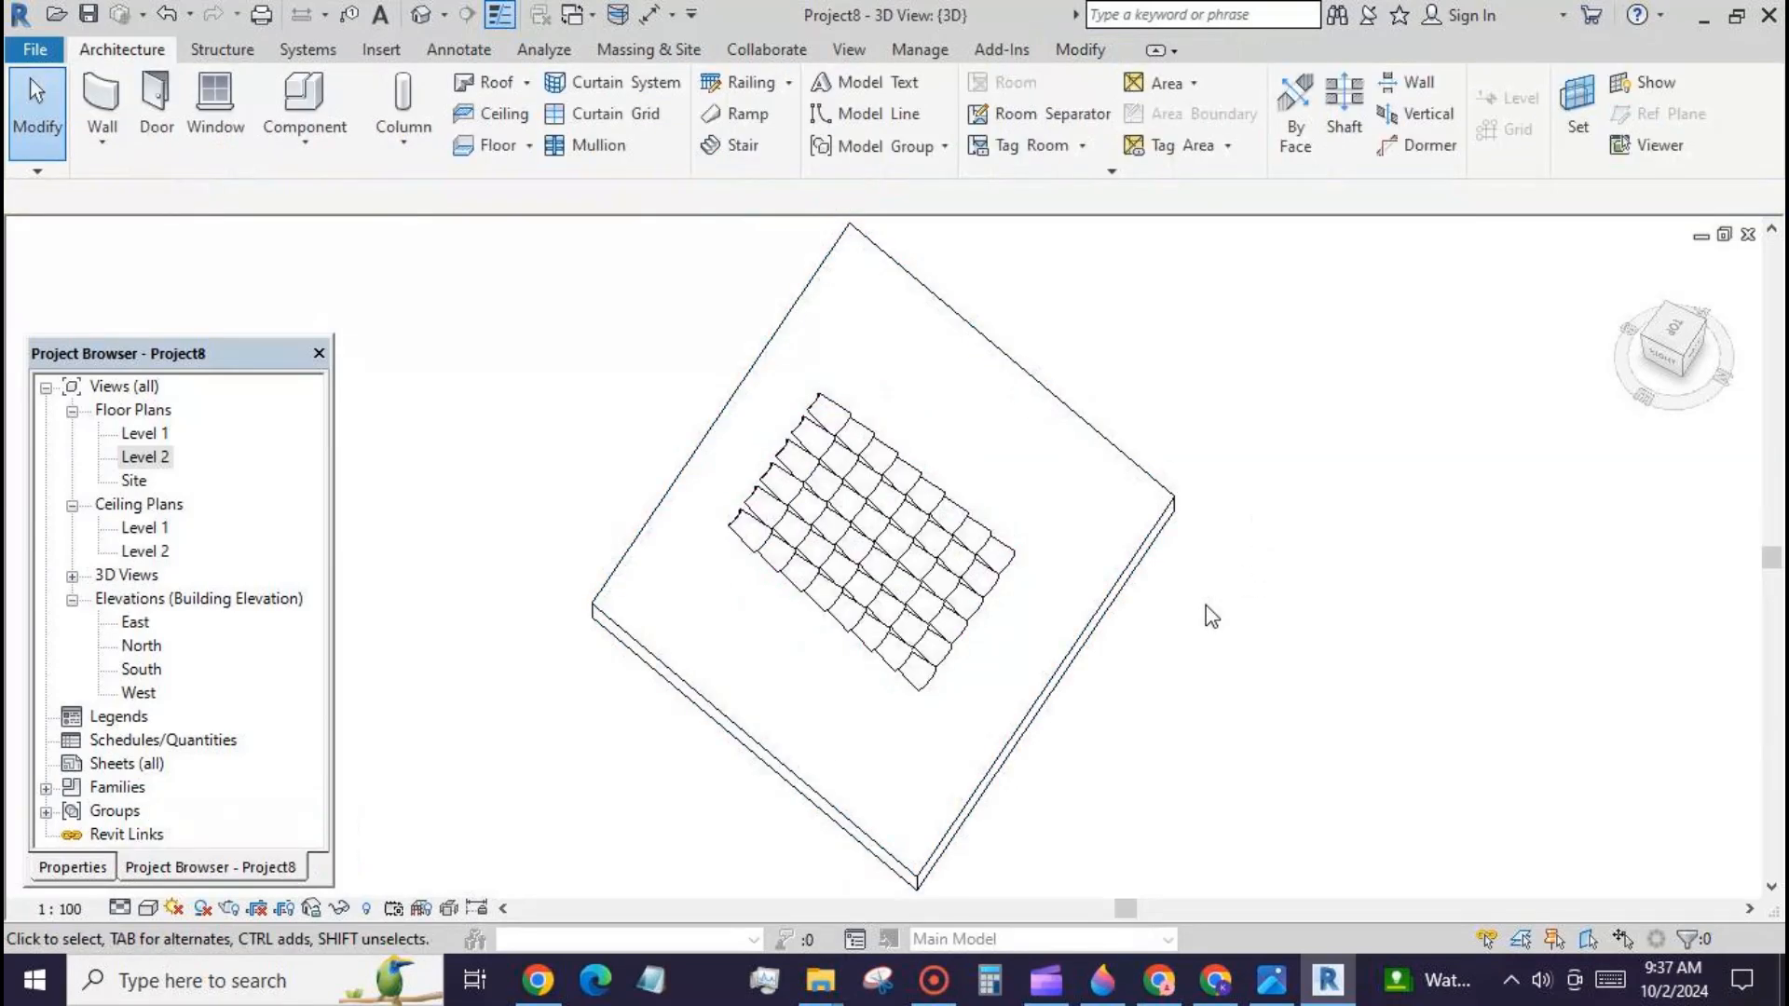
Step: Set the placed tile array's arr n y type parameter to 8 and apply the change
{"action": "left_click", "coordinate": [958, 619]}
{"action": "scroll", "coordinate": [1393, 429], "scroll_direction": "down", "scroll_amount": 2}
{"action": "left_click", "coordinate": [72, 867]}
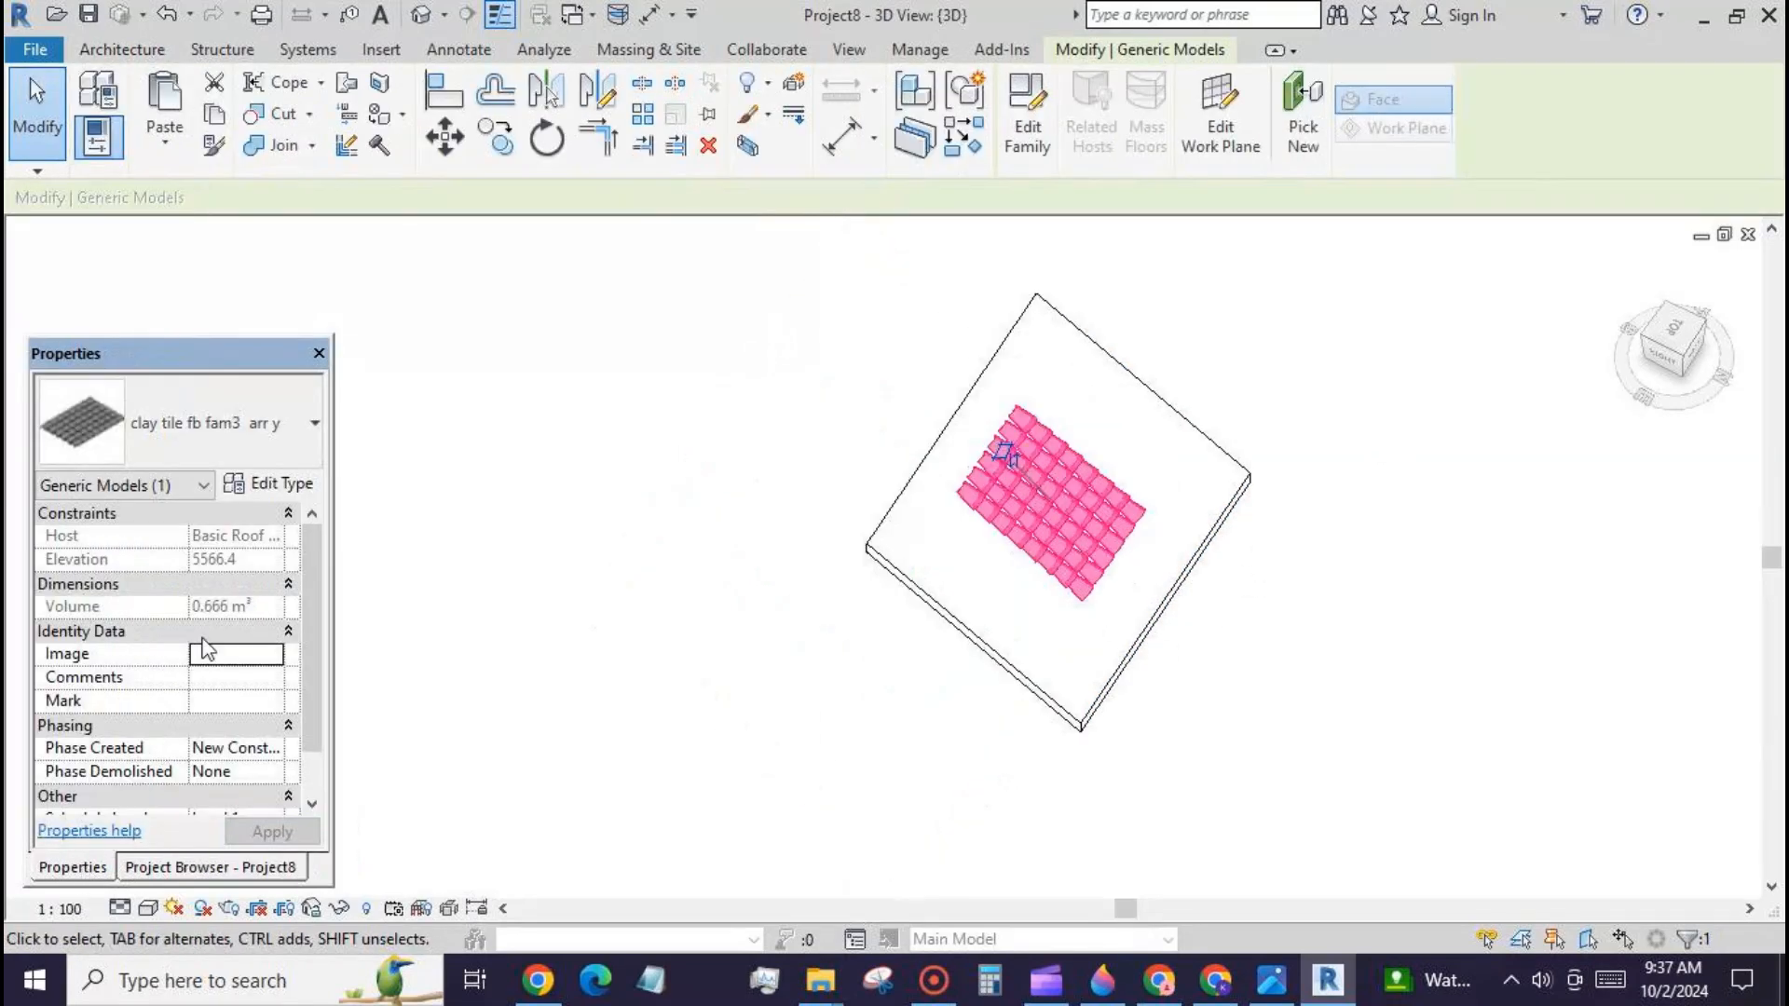
{"action": "left_click", "coordinate": [276, 494]}
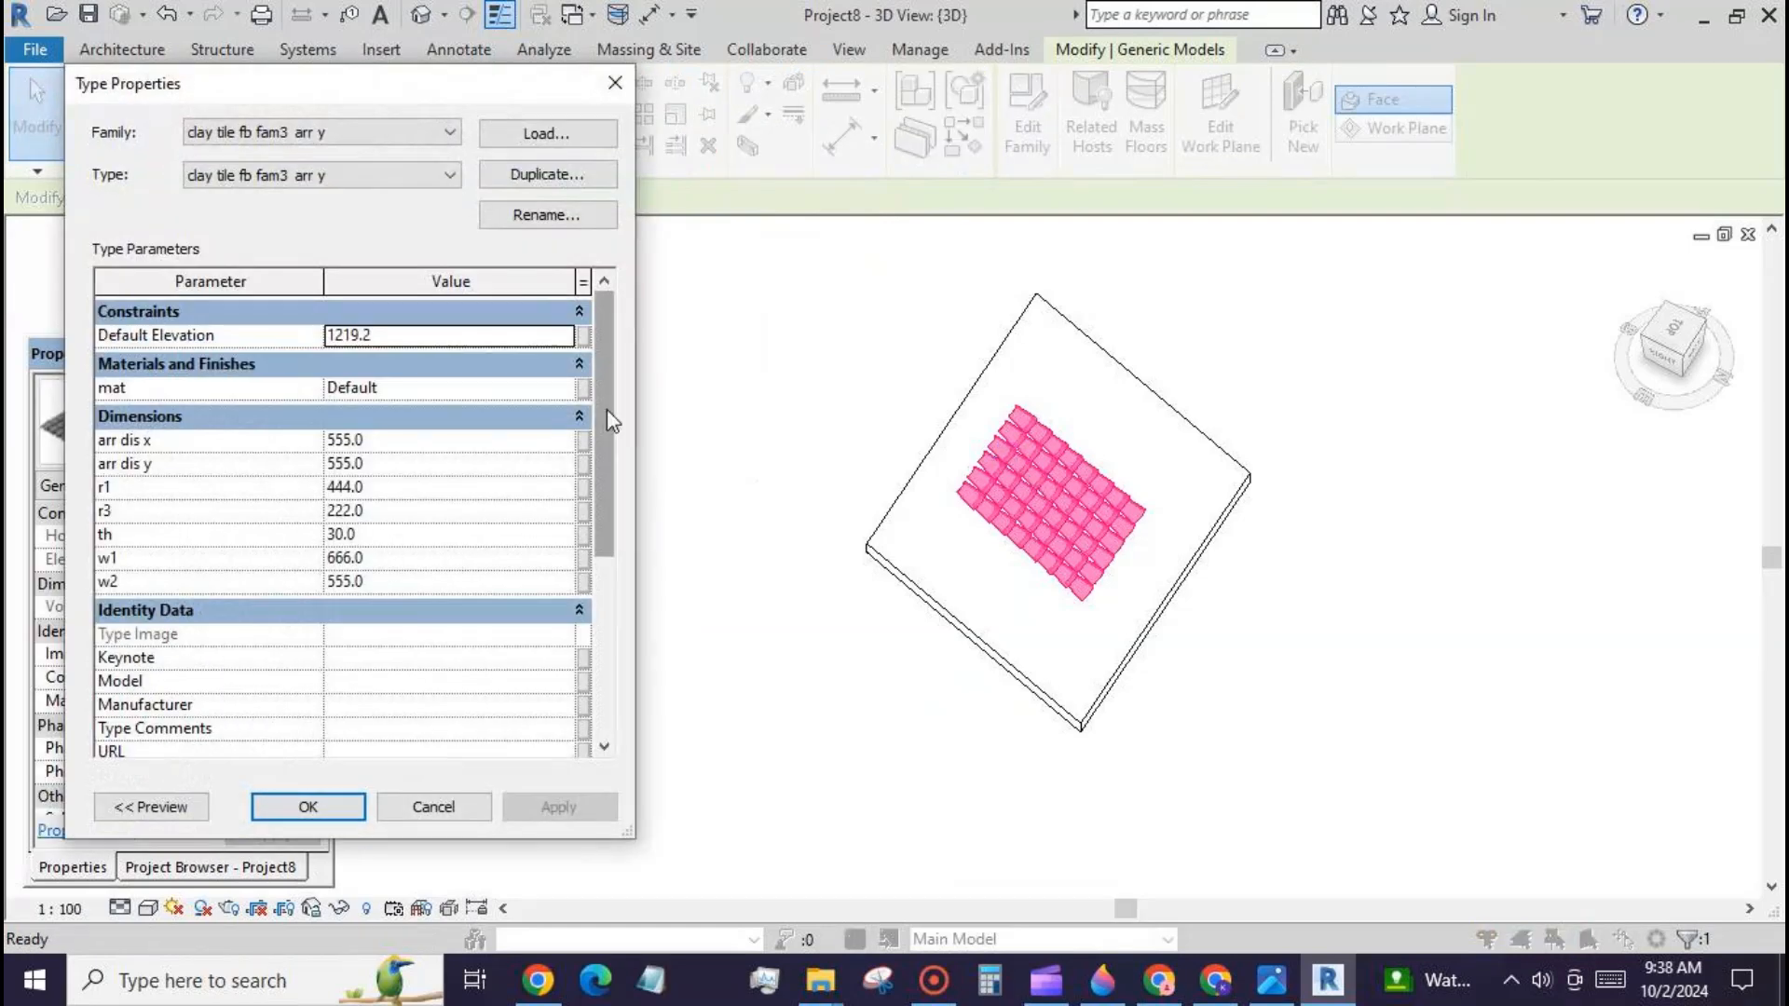
{"action": "left_click_drag", "start_coordinate": [607, 410], "coordinate": [604, 624]}
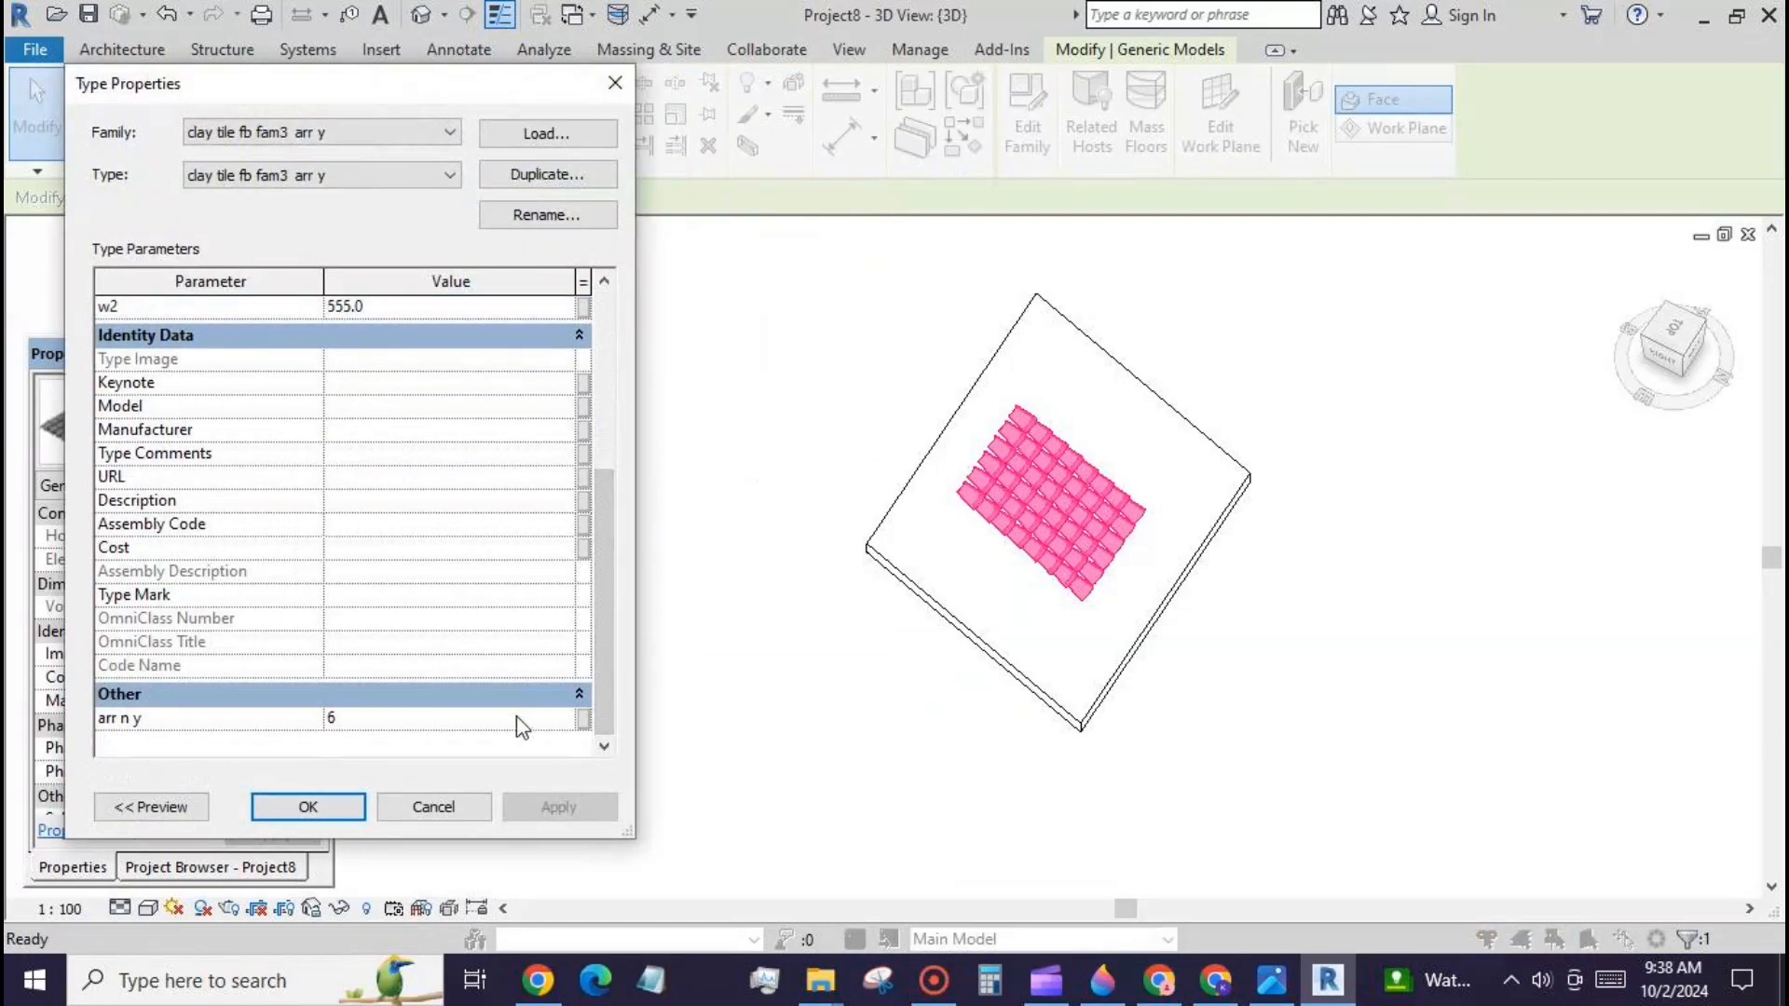
{"action": "left_click", "coordinate": [384, 722]}
{"action": "type", "text": "8"}
{"action": "left_click", "coordinate": [549, 807]}
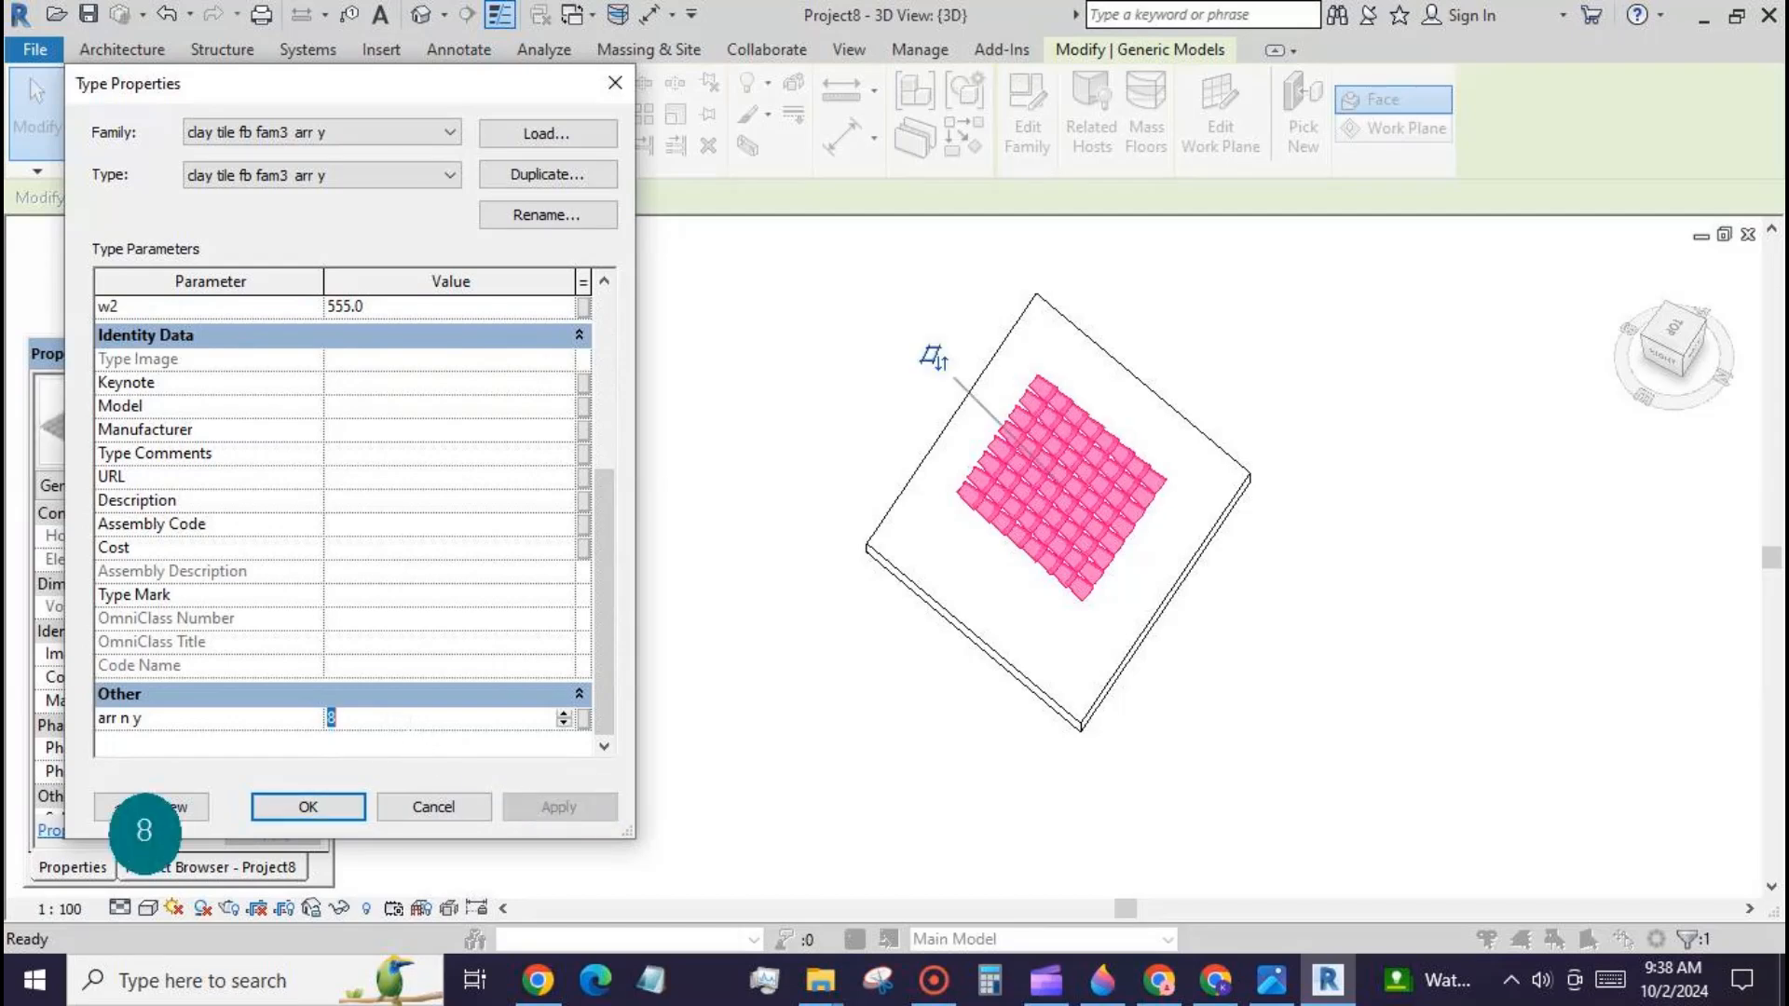
Step: Increase the array's arr n y value to 12 and then to 16, and accept the type changes
{"action": "type", "text": "12"}
{"action": "left_click", "coordinate": [548, 807]}
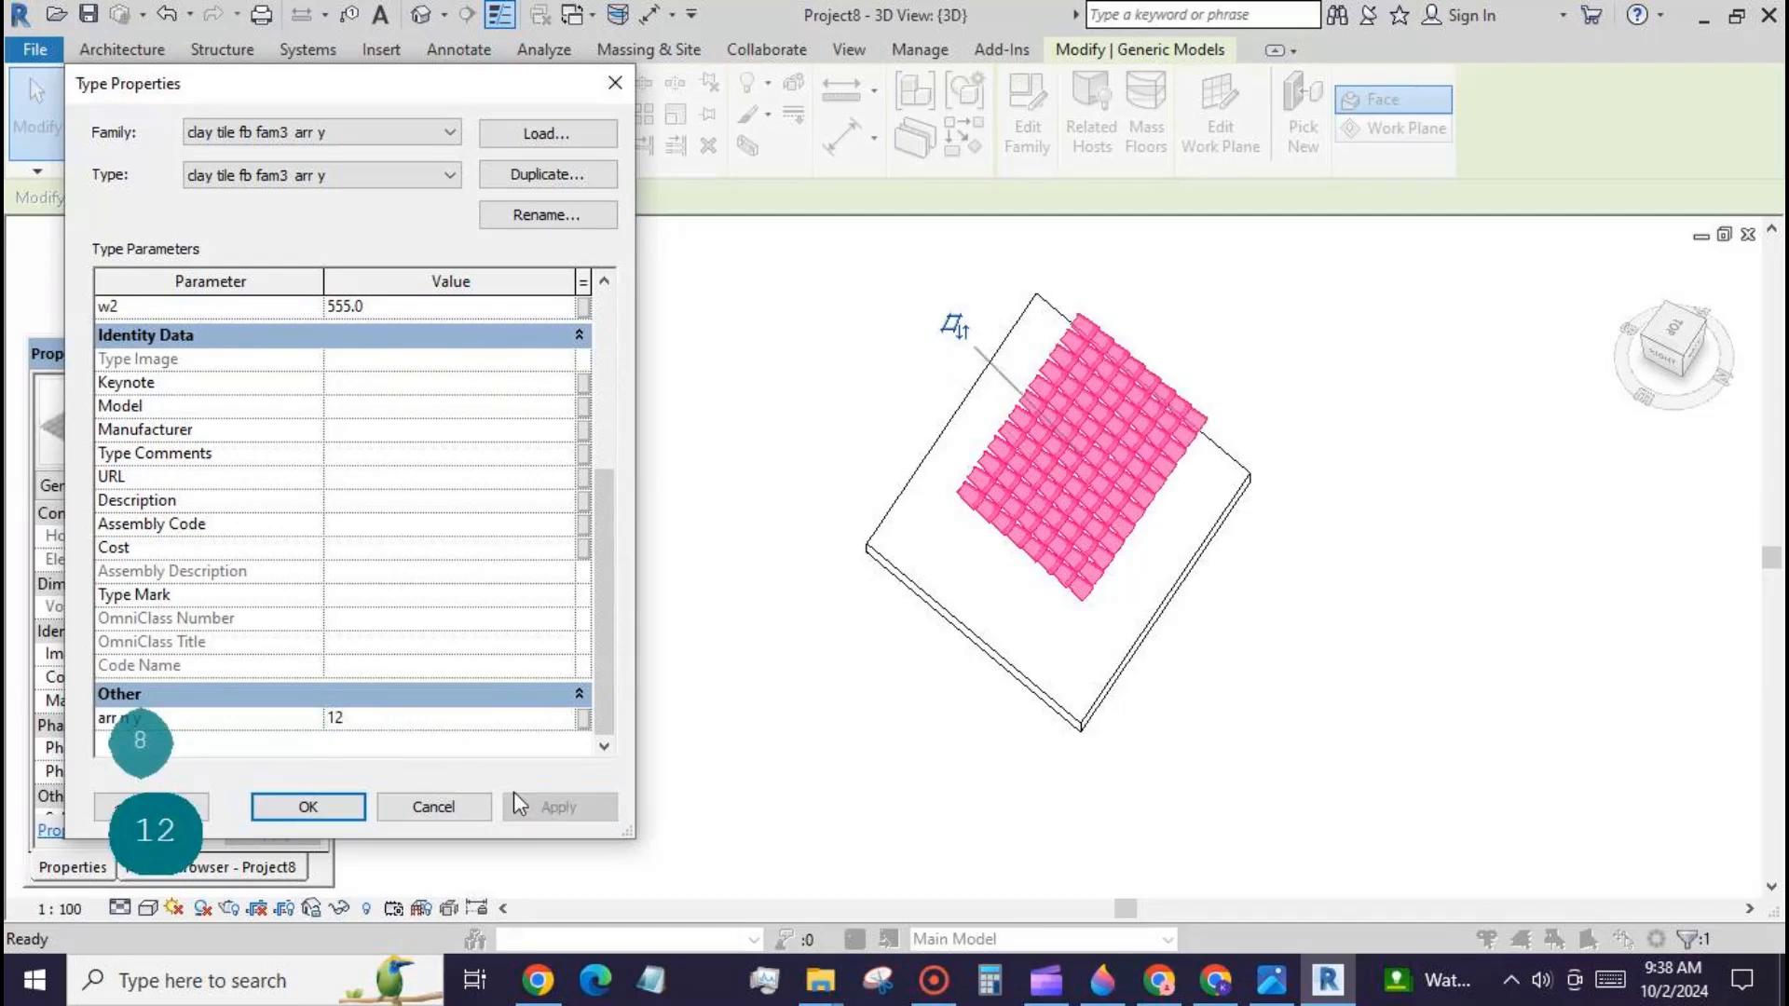
{"action": "type", "text": "1"}
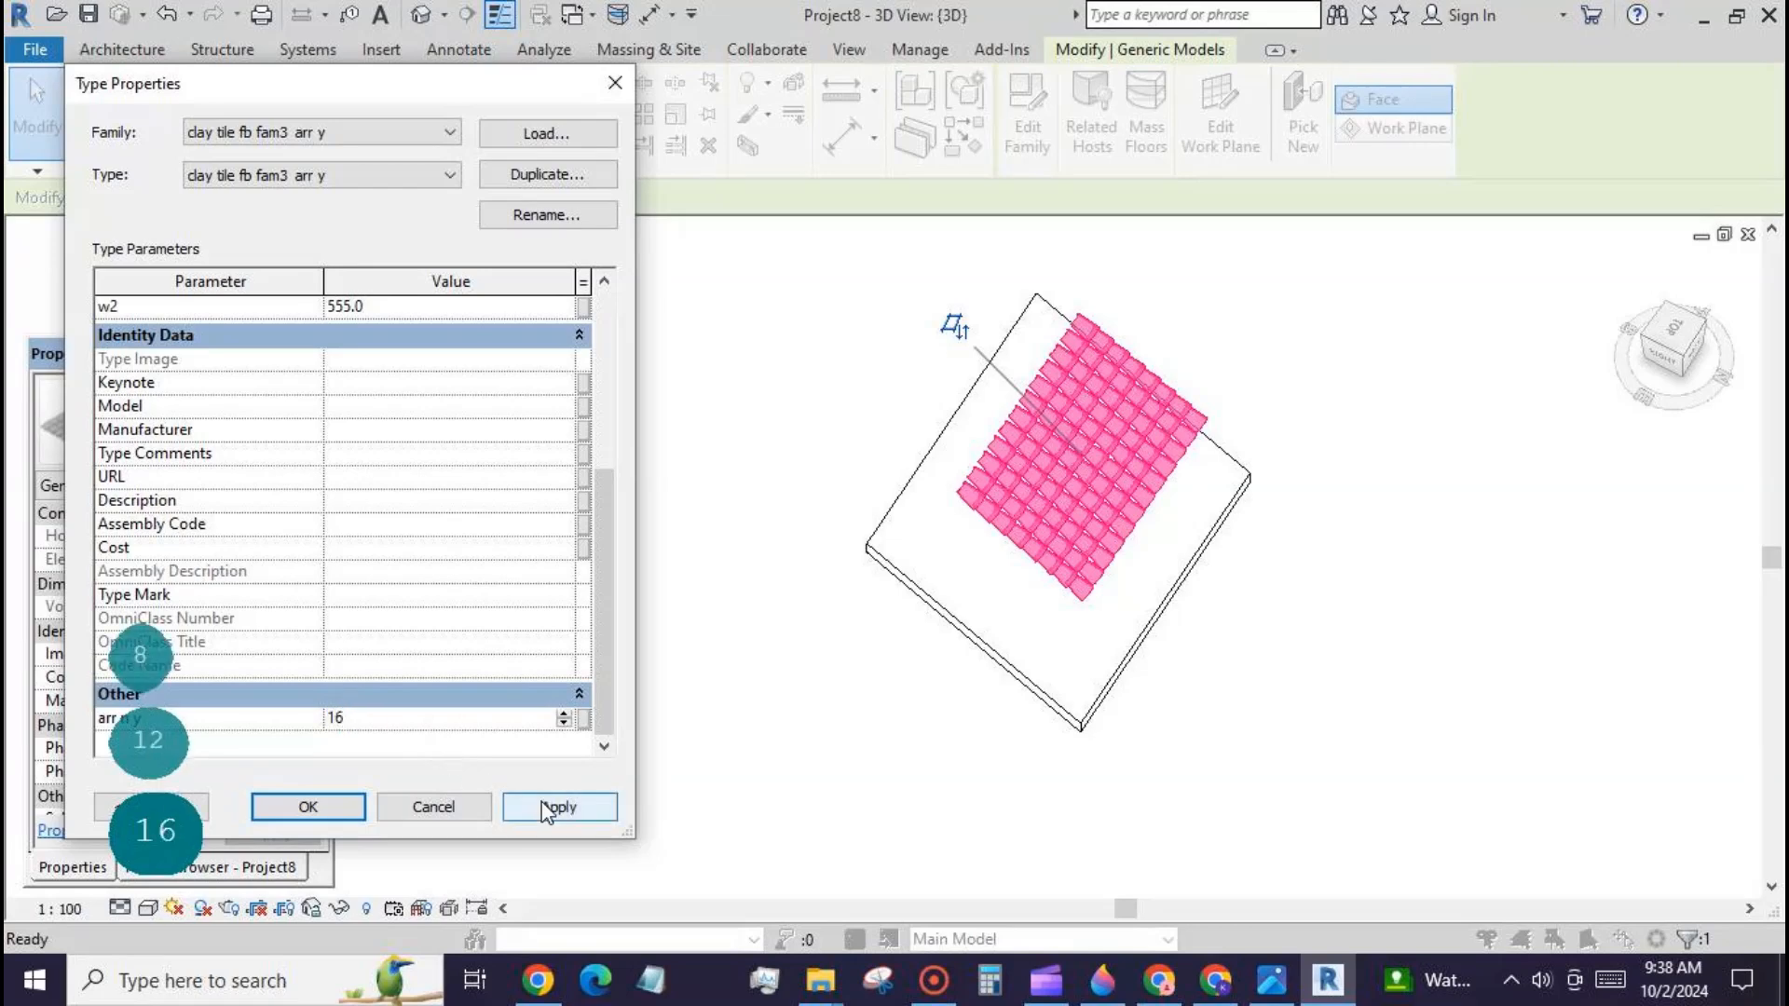
{"action": "type", "text": "6"}
{"action": "left_click", "coordinate": [548, 807]}
{"action": "left_click", "coordinate": [307, 807]}
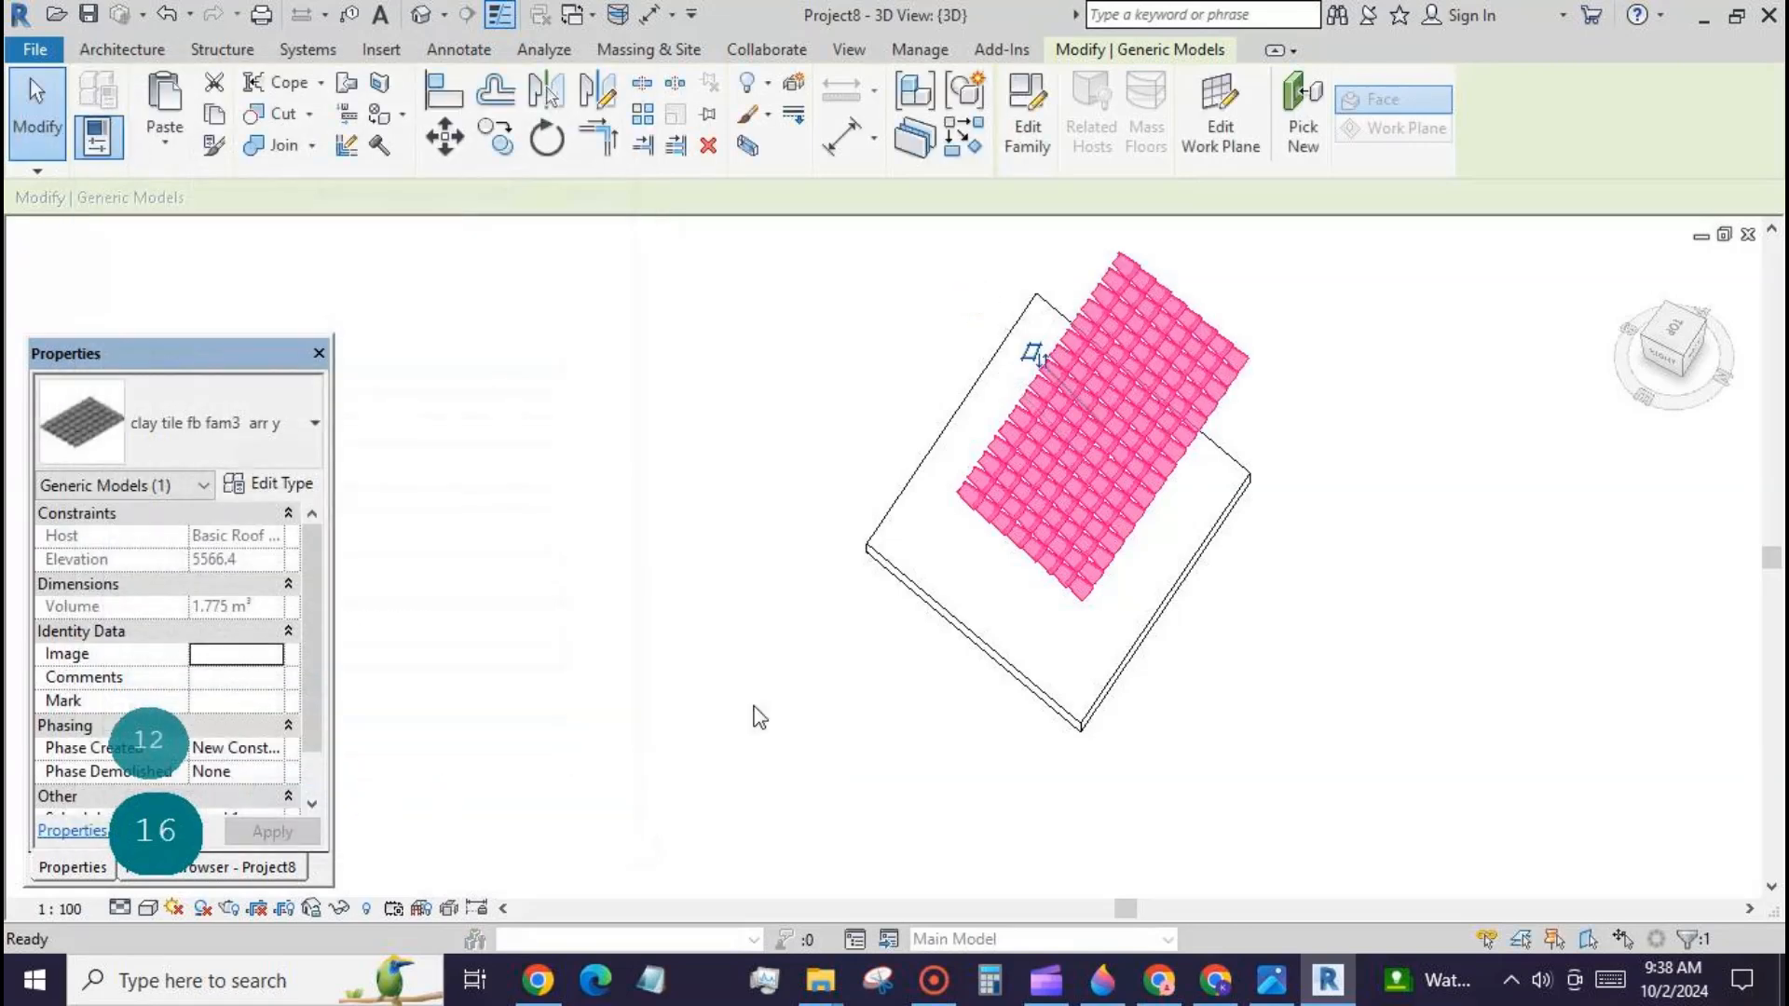
Step: Move the tile array down the roof face so its lowest row runs along the eave edge
{"action": "key", "text": "Escape"}
{"action": "left_click", "coordinate": [1047, 497]}
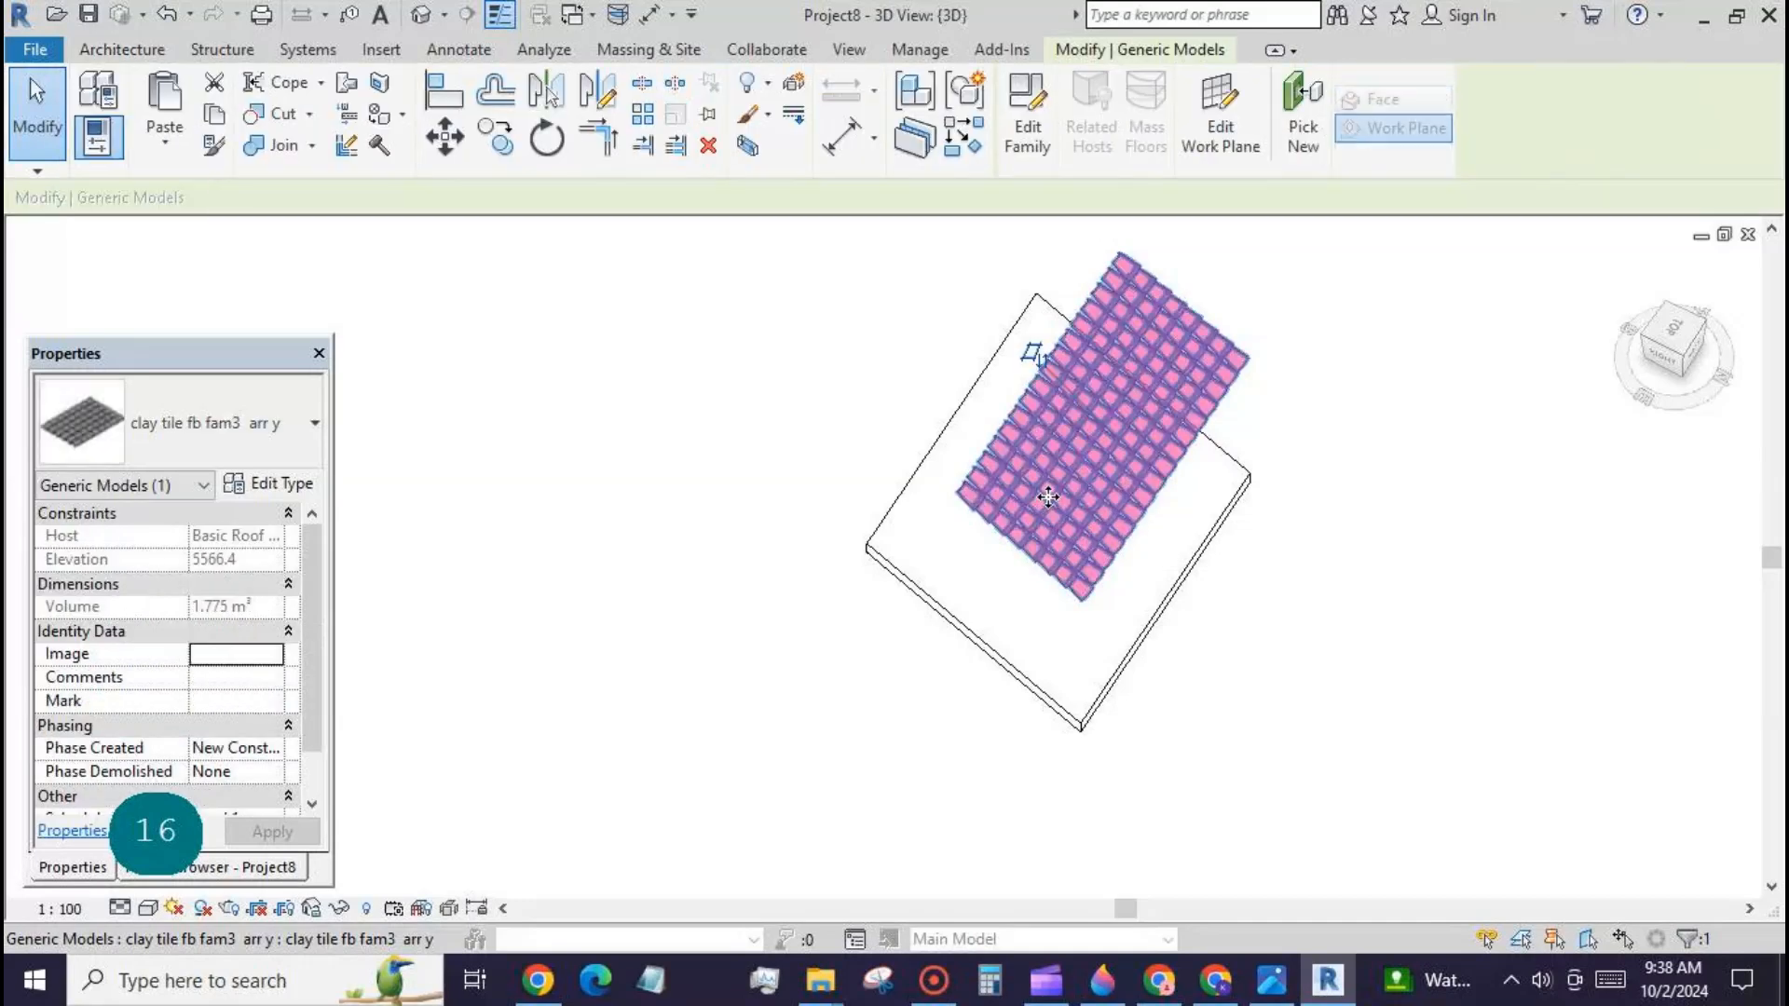
{"action": "left_click_drag", "start_coordinate": [1048, 497], "coordinate": [986, 568]}
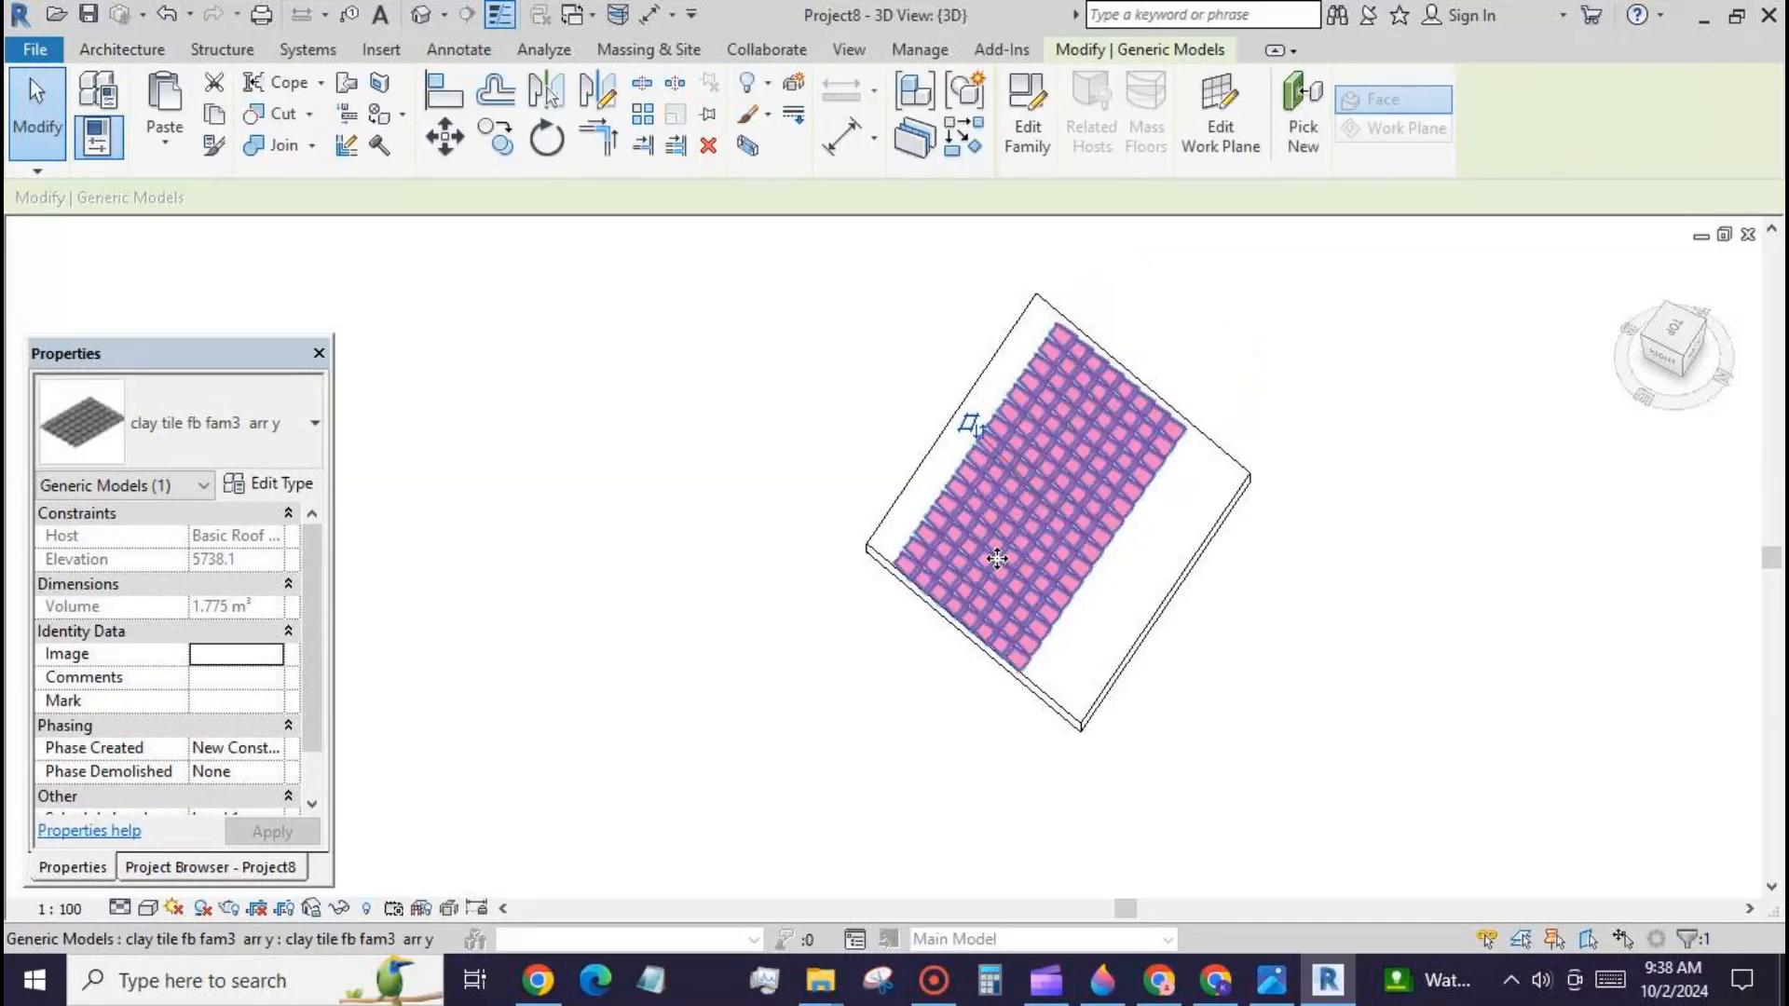
{"action": "left_click", "coordinate": [882, 711]}
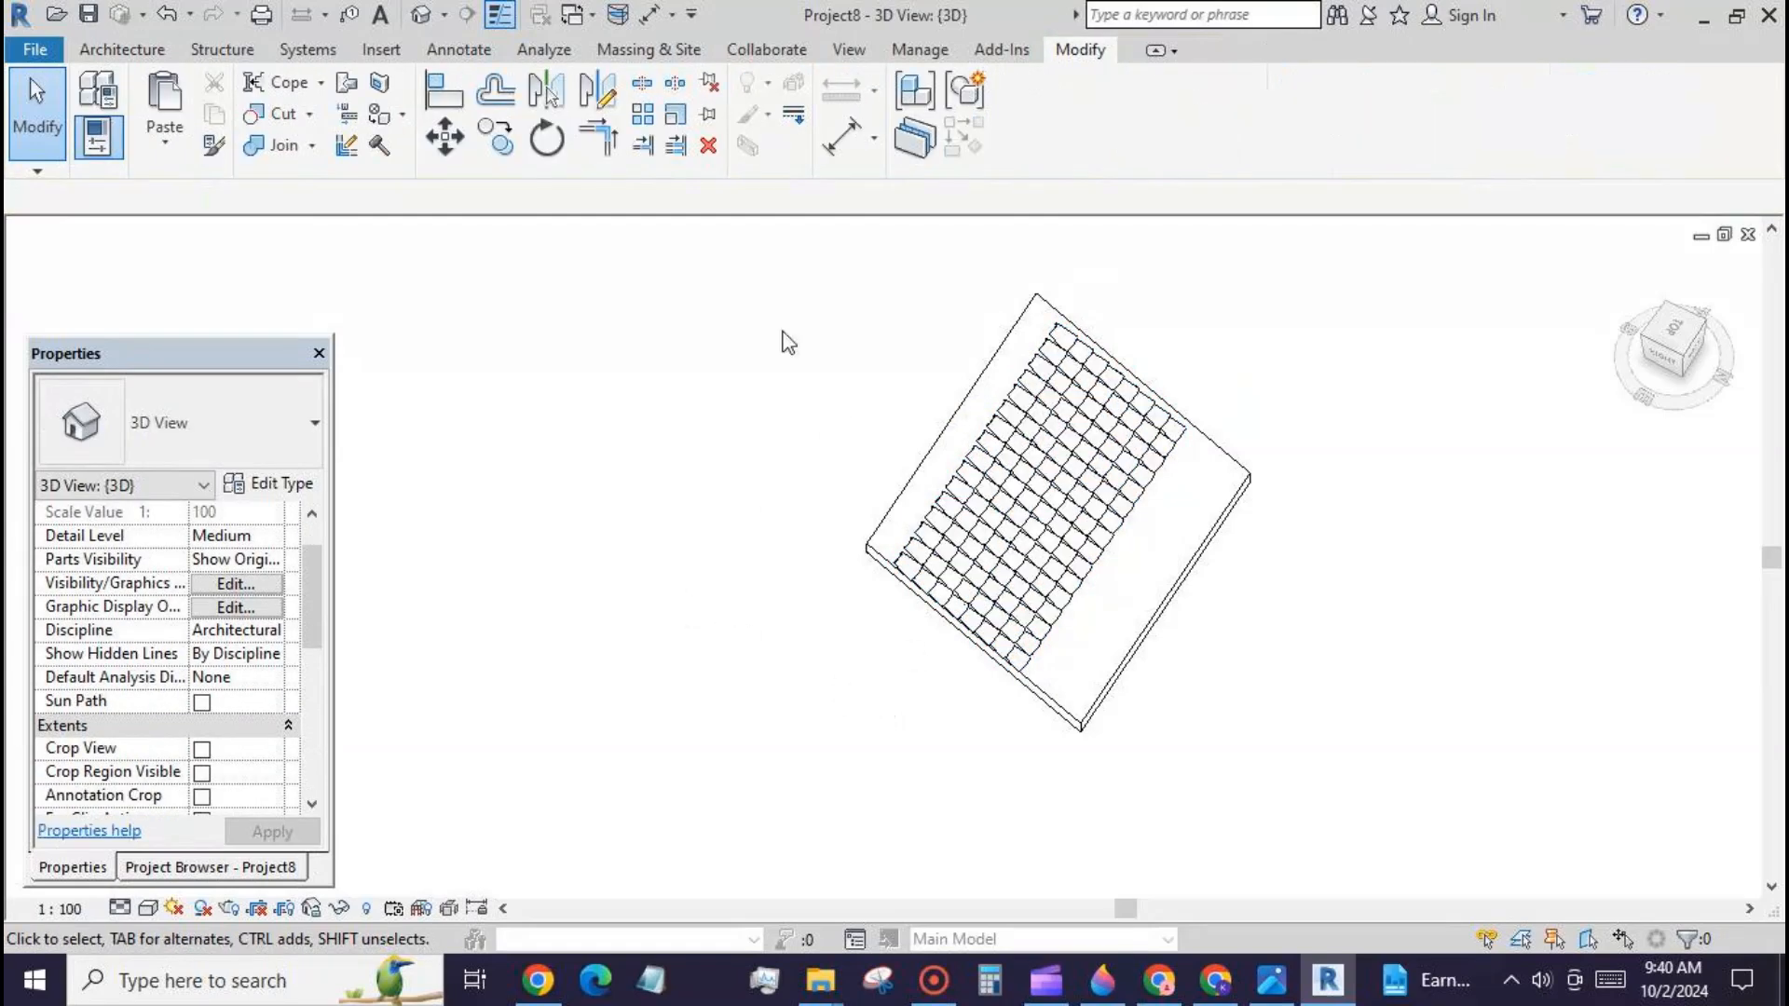
Step: Open the placed clay tile fb fam3 arr y family for editing and review its array group and family parameters
{"action": "left_click", "coordinate": [932, 550]}
{"action": "left_click", "coordinate": [1029, 139]}
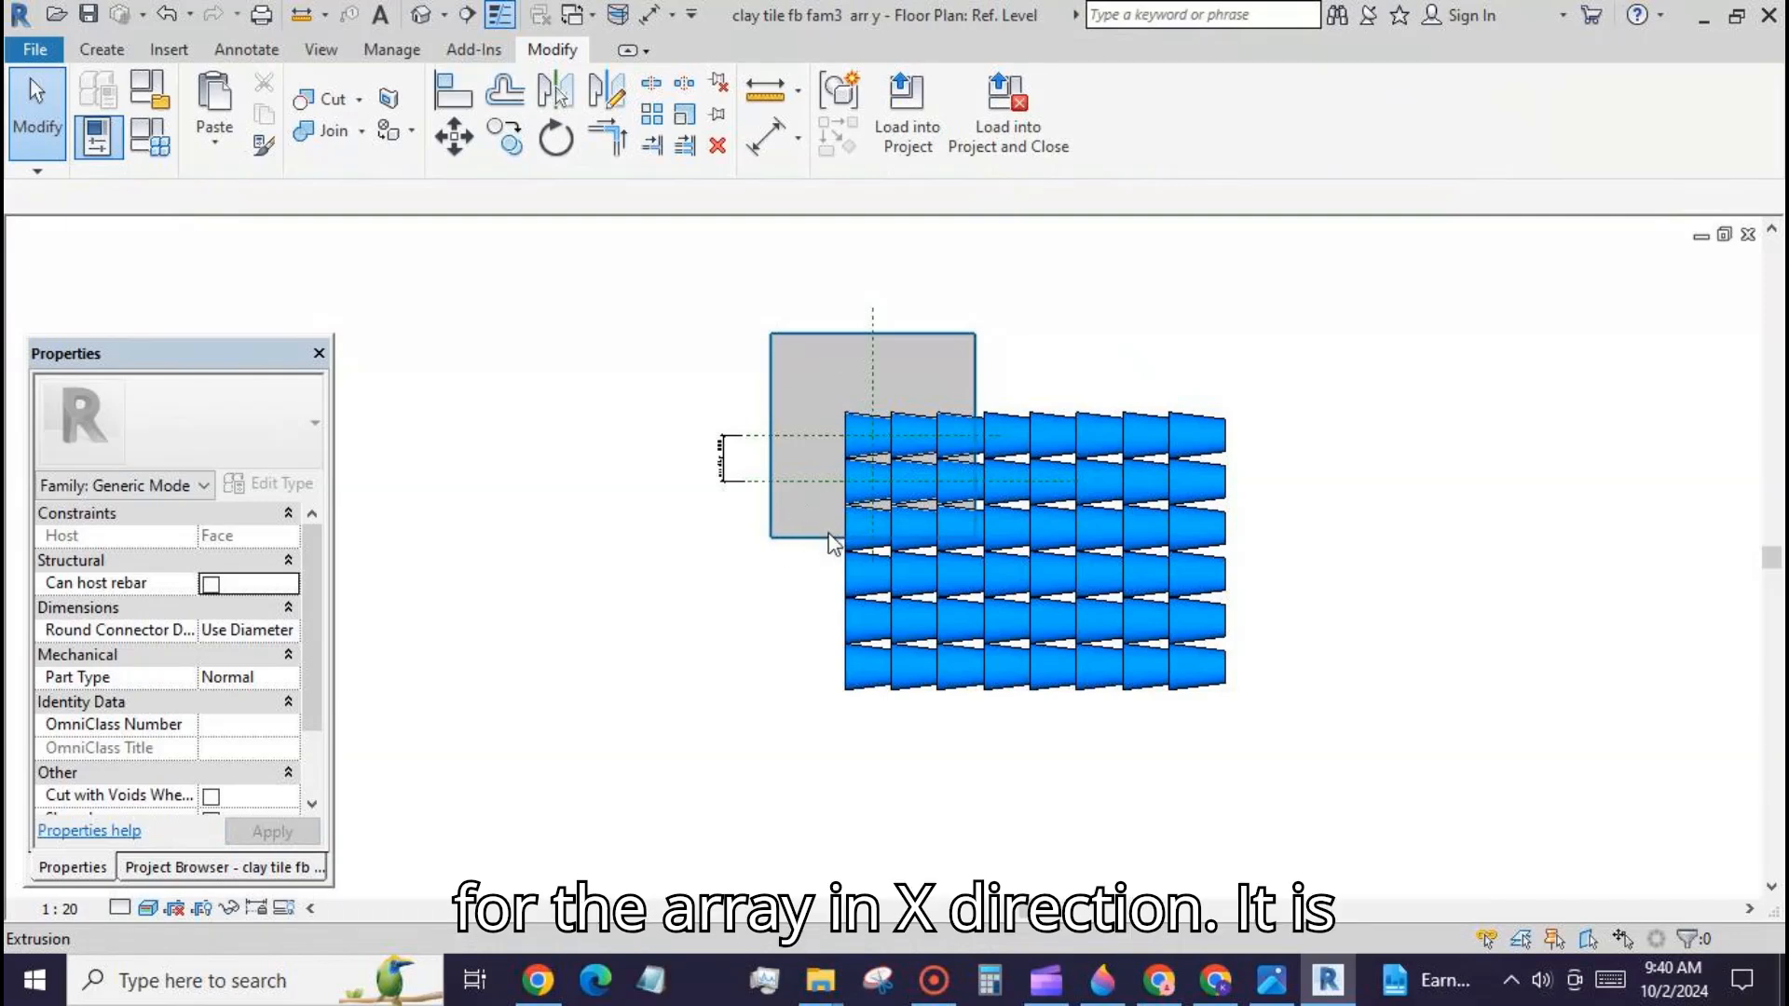
{"action": "scroll", "coordinate": [843, 438], "scroll_direction": "up", "scroll_amount": 2}
{"action": "left_click", "coordinate": [861, 425]}
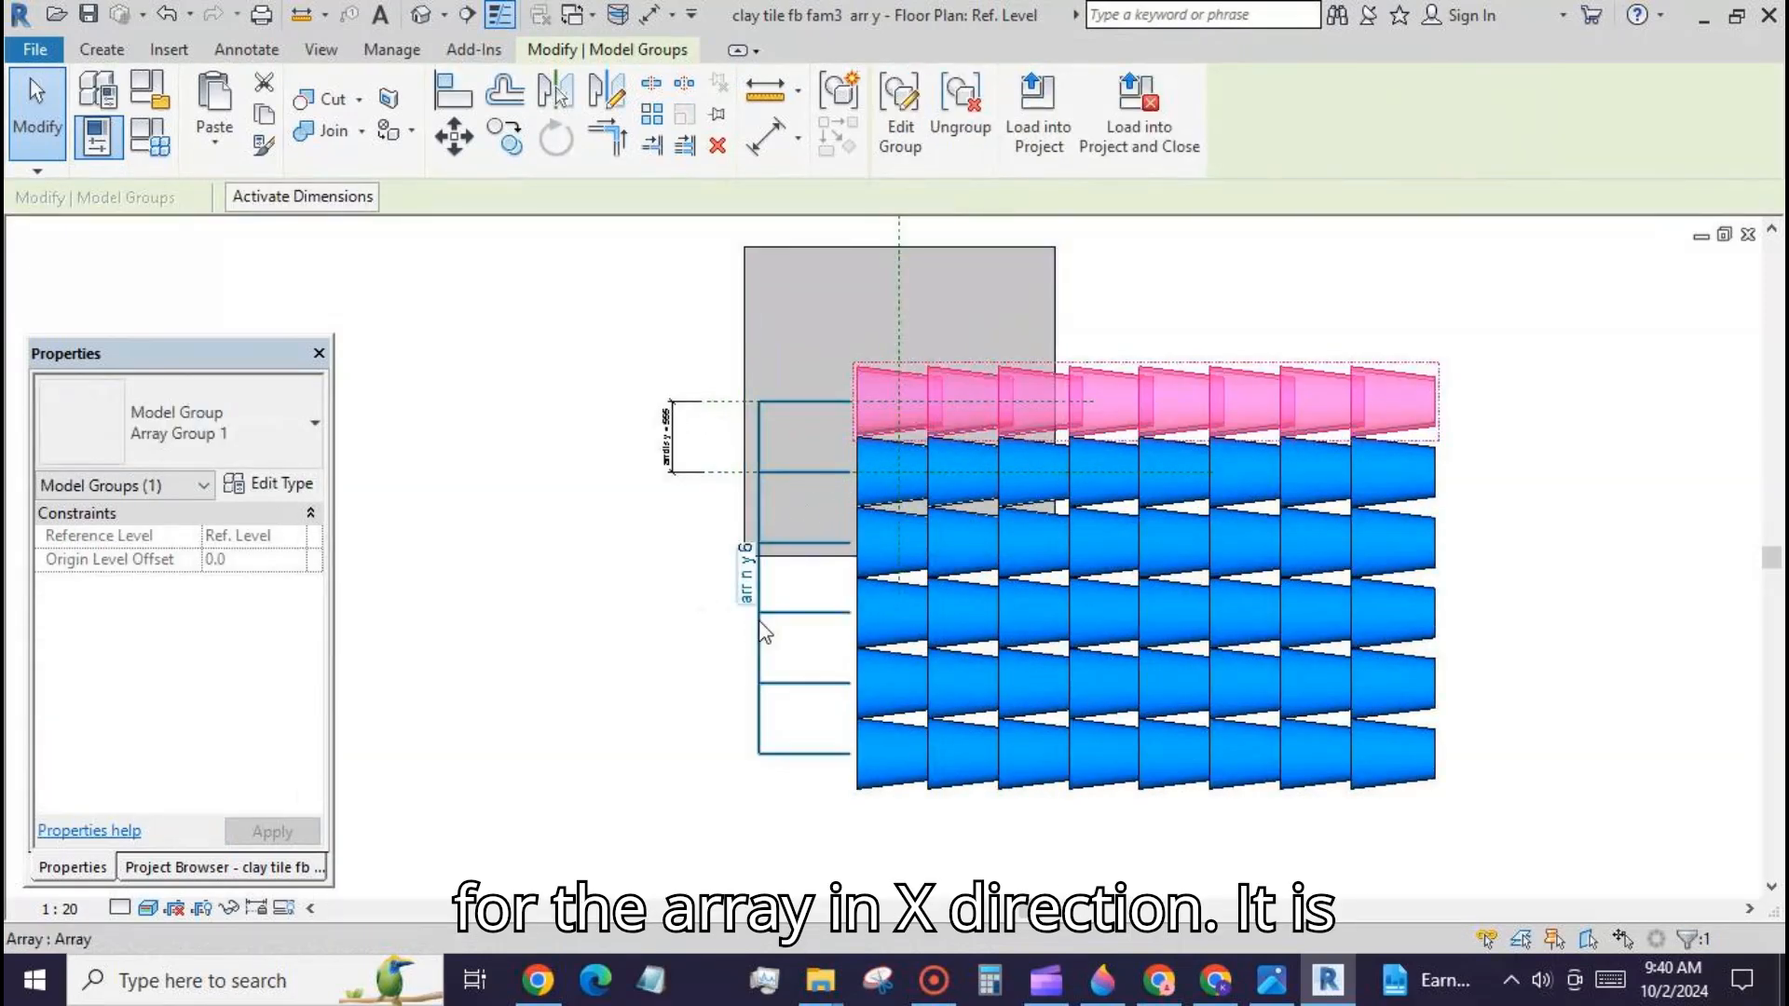
{"action": "left_click", "coordinate": [631, 562]}
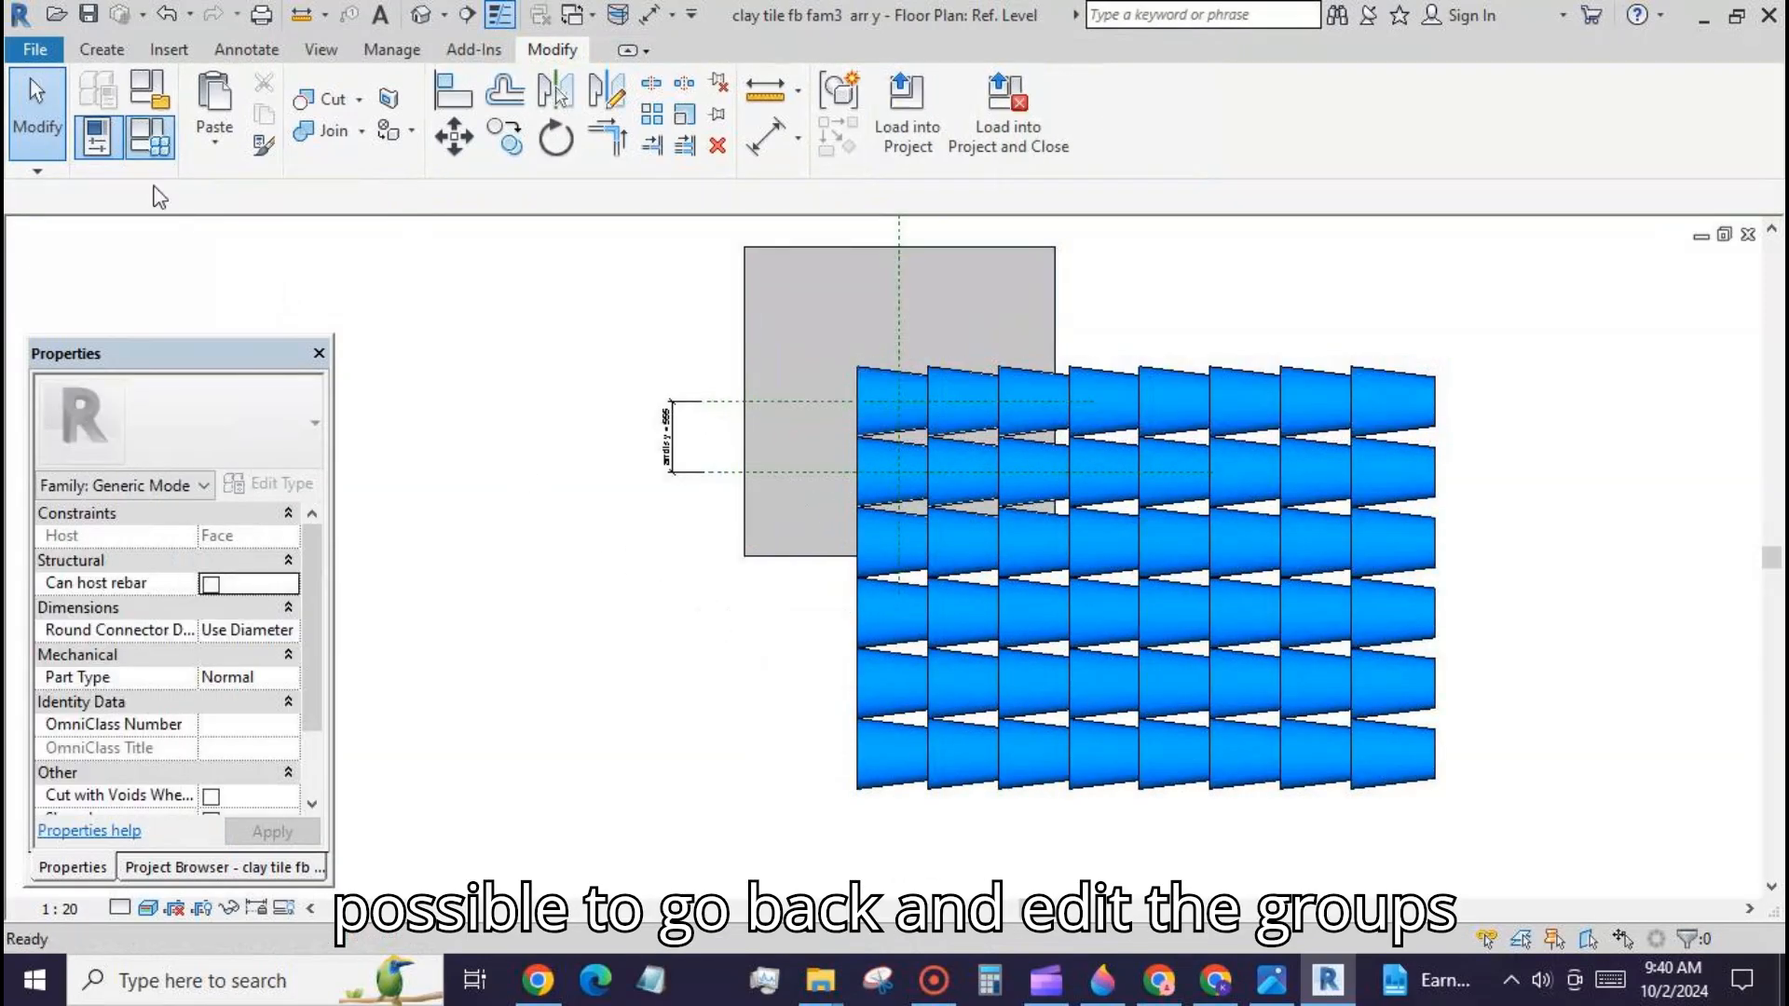
{"action": "left_click", "coordinate": [152, 147]}
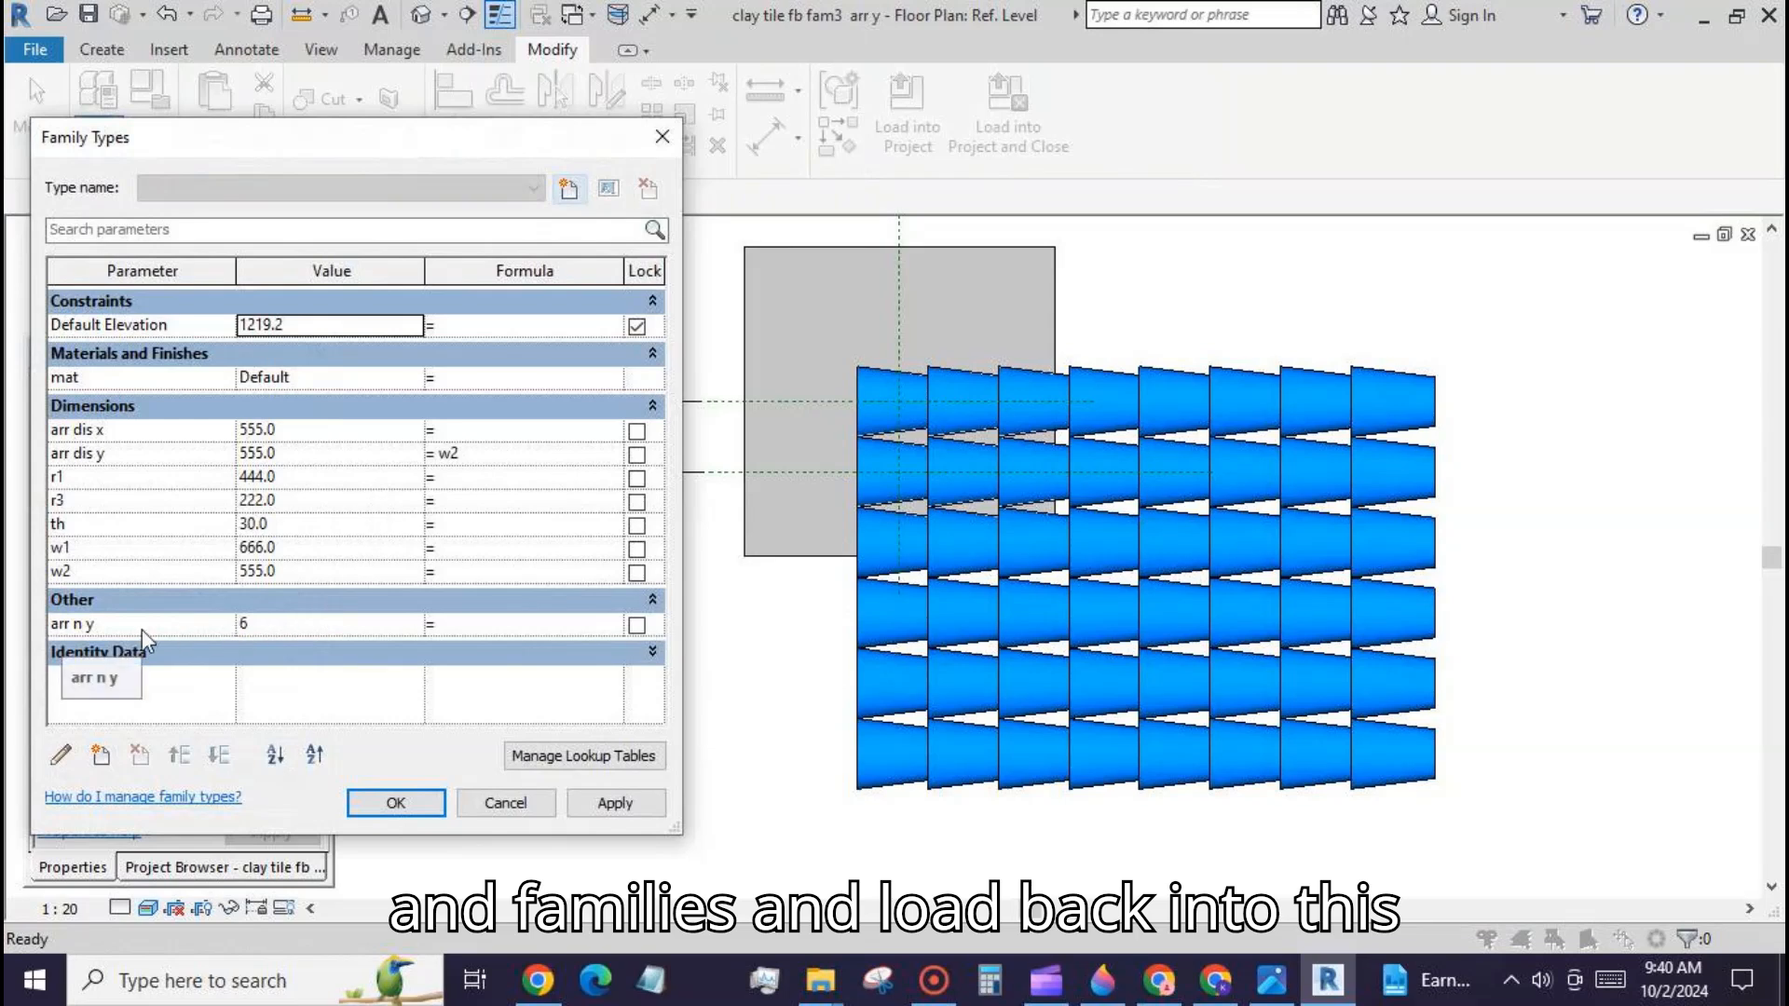
{"action": "left_click", "coordinate": [389, 803]}
Step: Edit the uppermost row's array group and open the type properties of the nested clay tile fam2 arr x component
{"action": "left_click", "coordinate": [861, 416]}
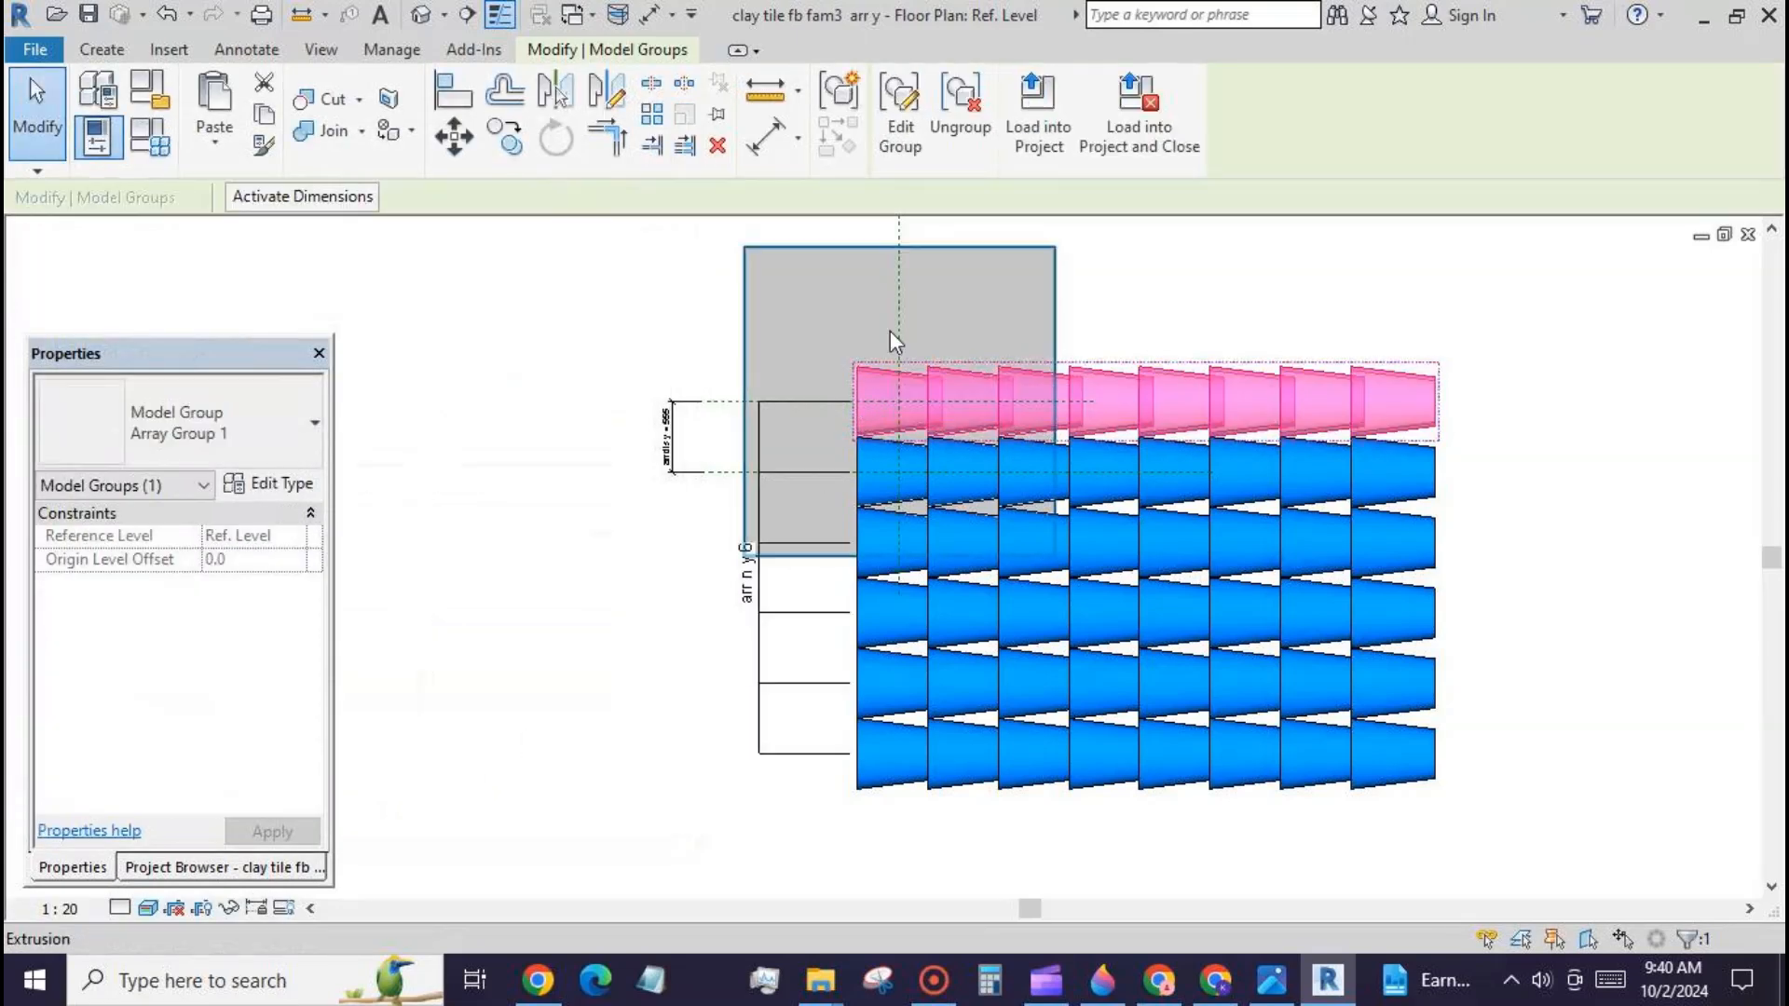
{"action": "left_click", "coordinate": [902, 119]}
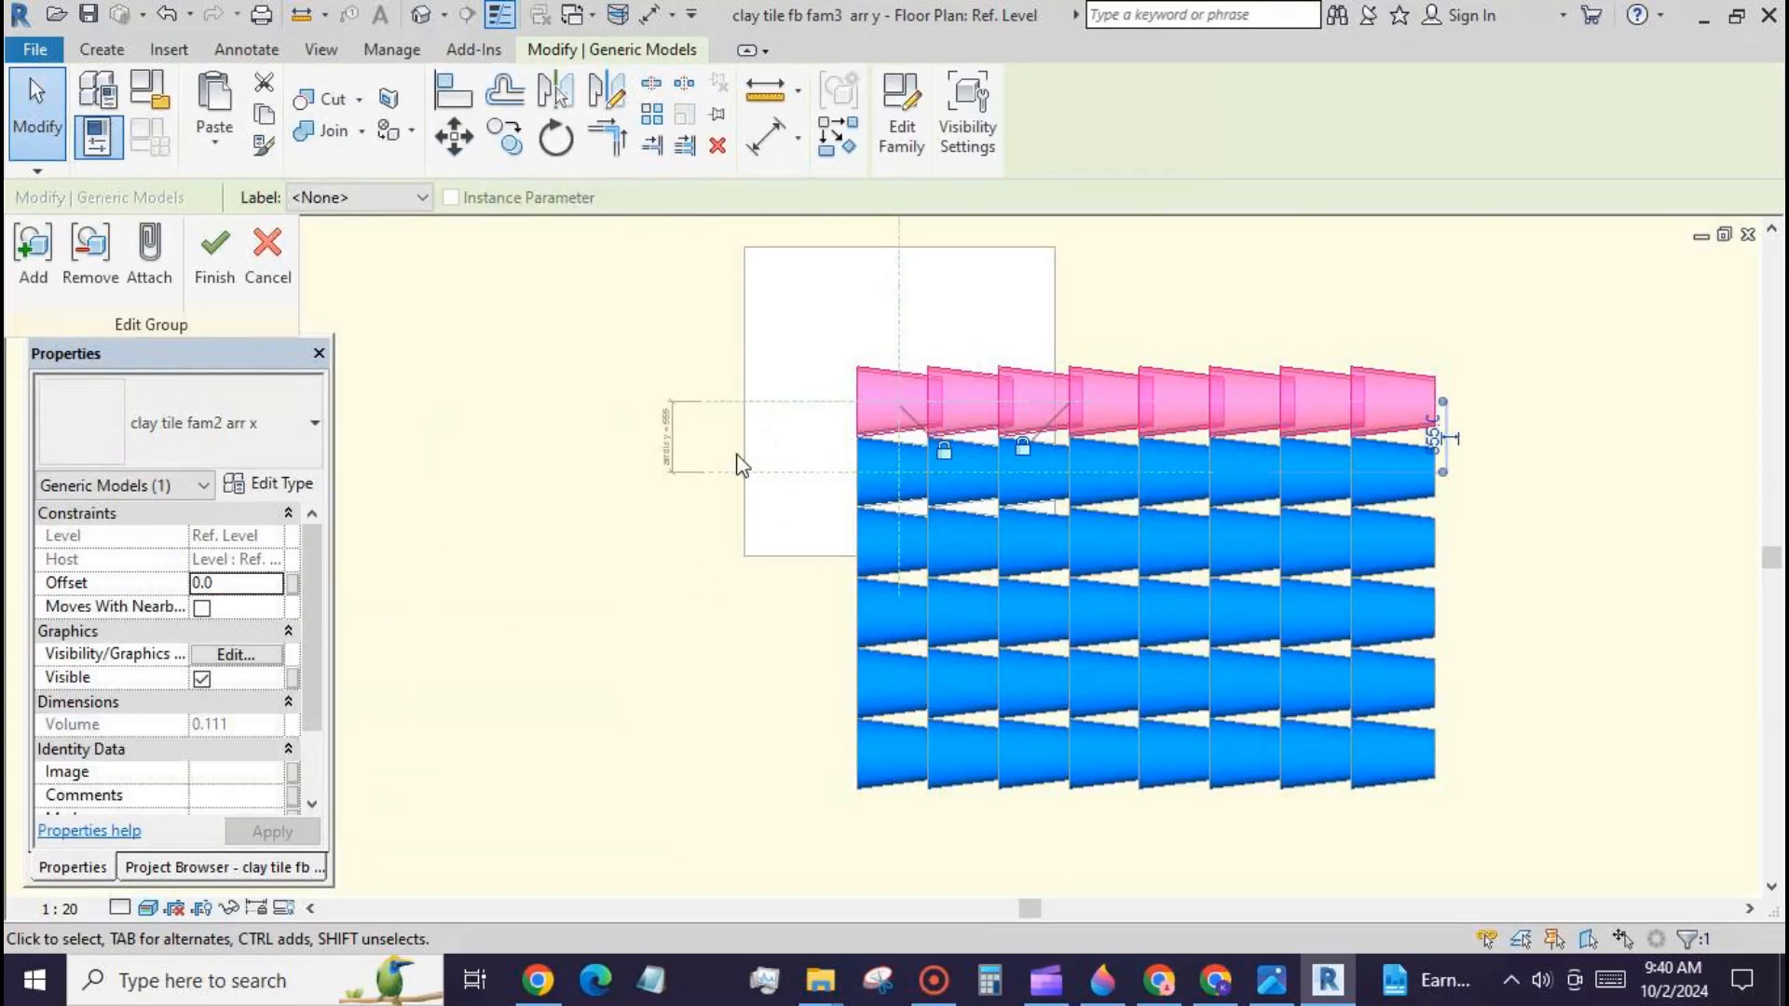
{"action": "left_click", "coordinate": [300, 484]}
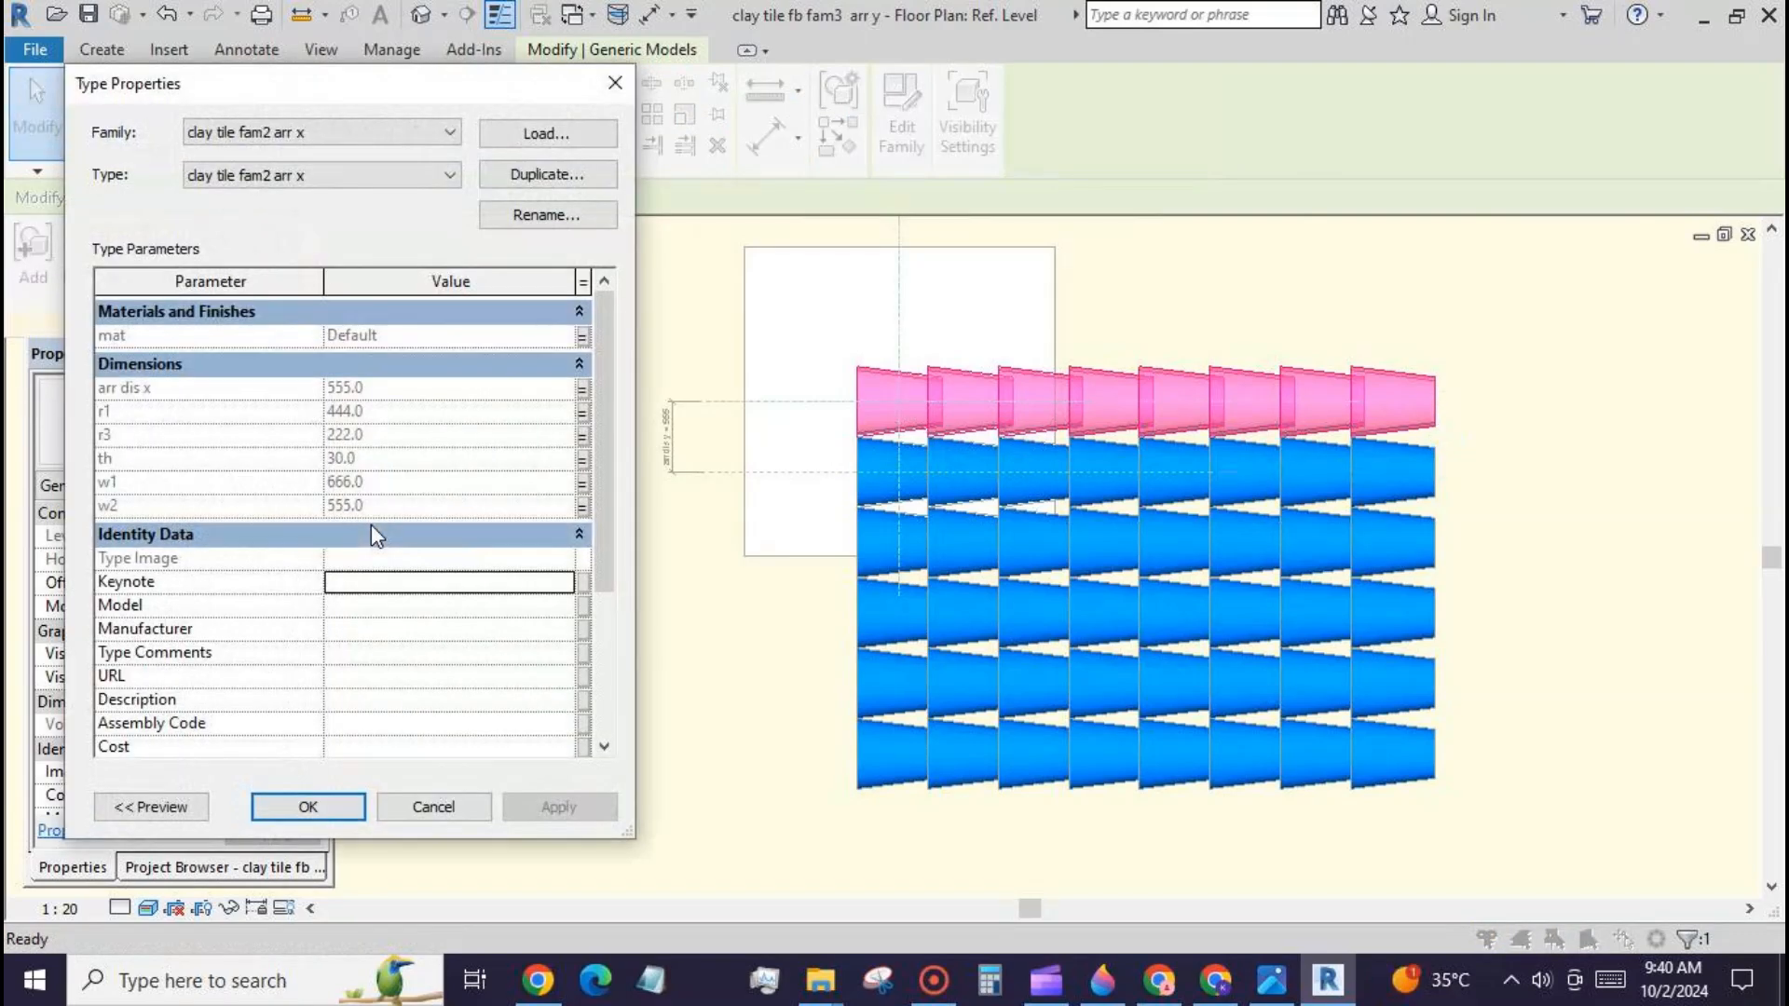
Step: Associate the nested row's arr num x parameter with a new type parameter named arr n x and finish editing the group
{"action": "left_click_drag", "start_coordinate": [604, 410], "coordinate": [607, 584]}
{"action": "left_click", "coordinate": [584, 723]}
{"action": "left_click", "coordinate": [271, 753]}
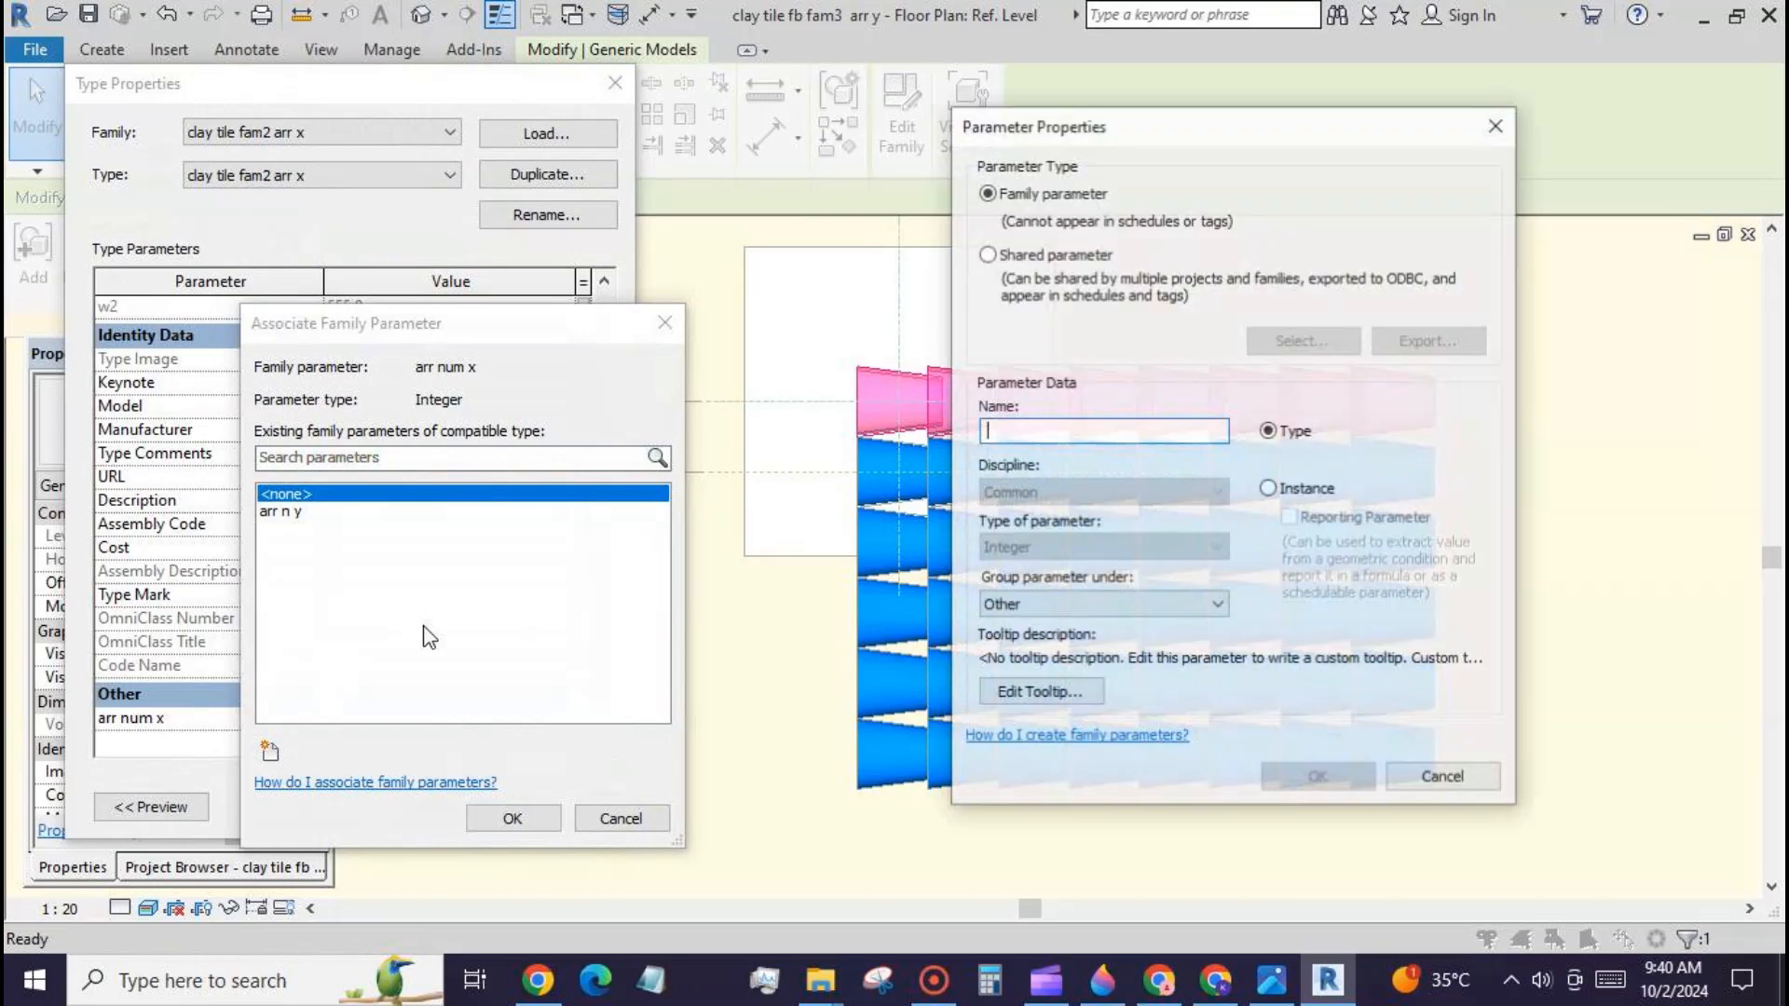
{"action": "type", "text": "arr "}
{"action": "type", "text": "num x"}
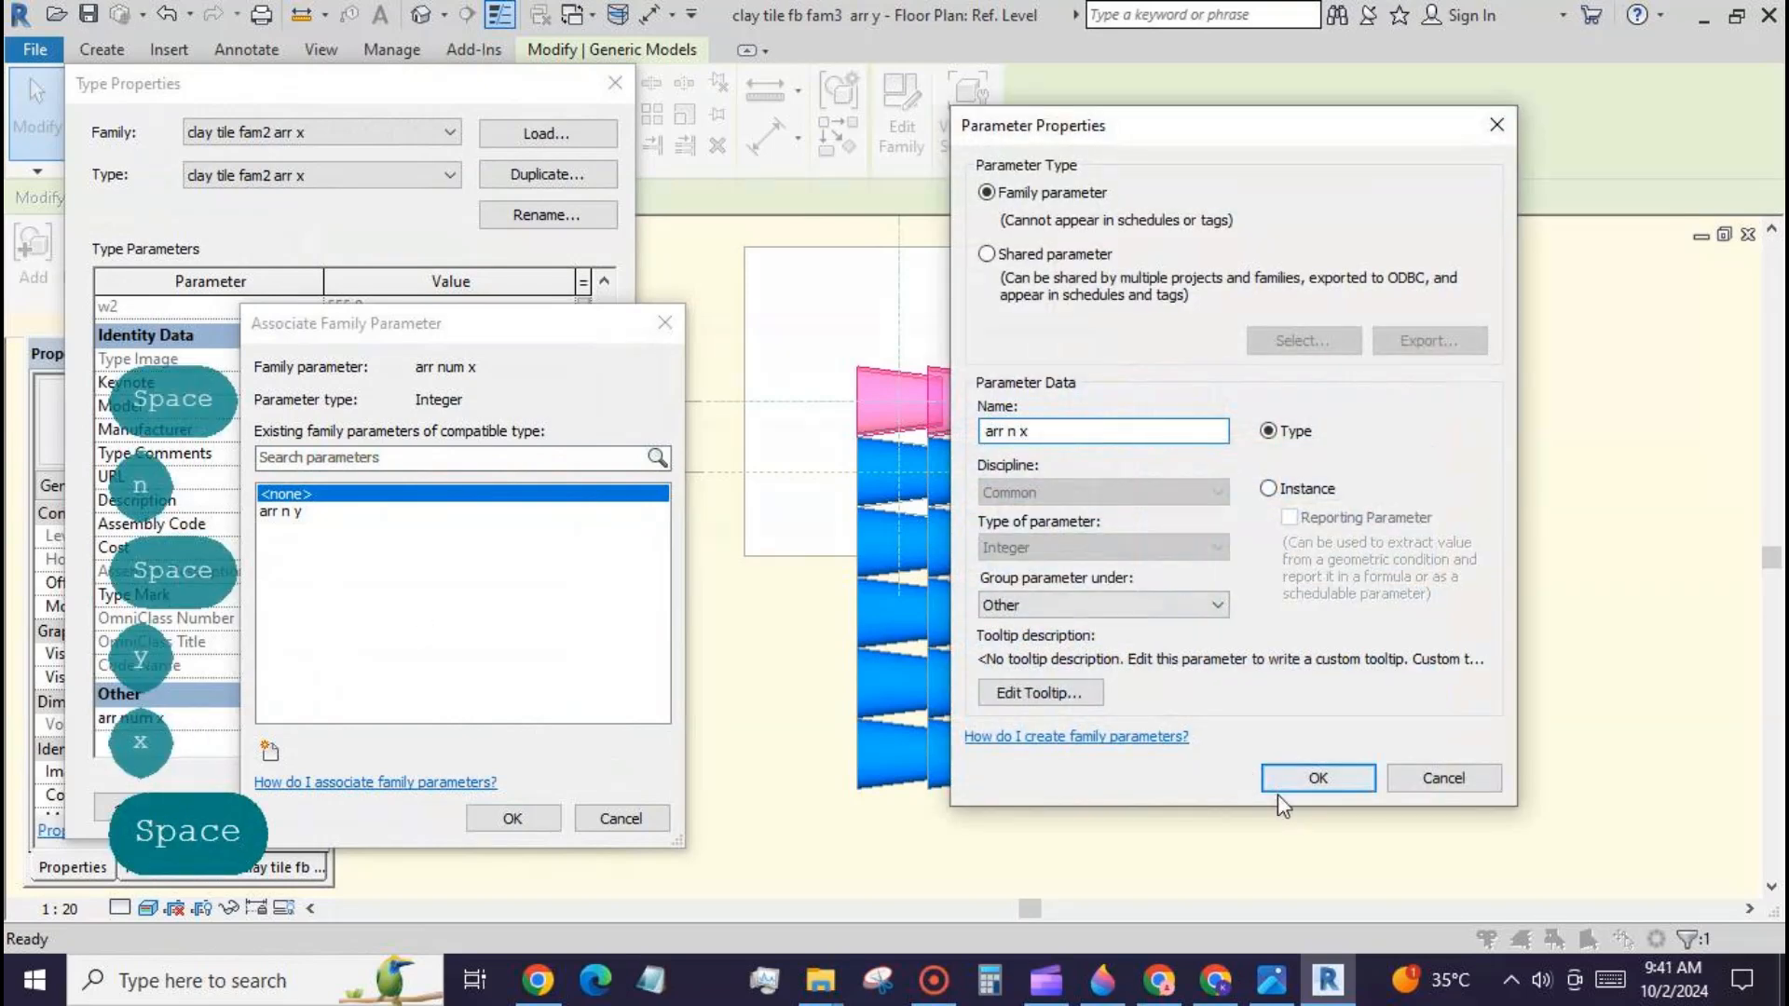
{"action": "left_click", "coordinate": [1281, 783]}
{"action": "left_click", "coordinate": [517, 818]}
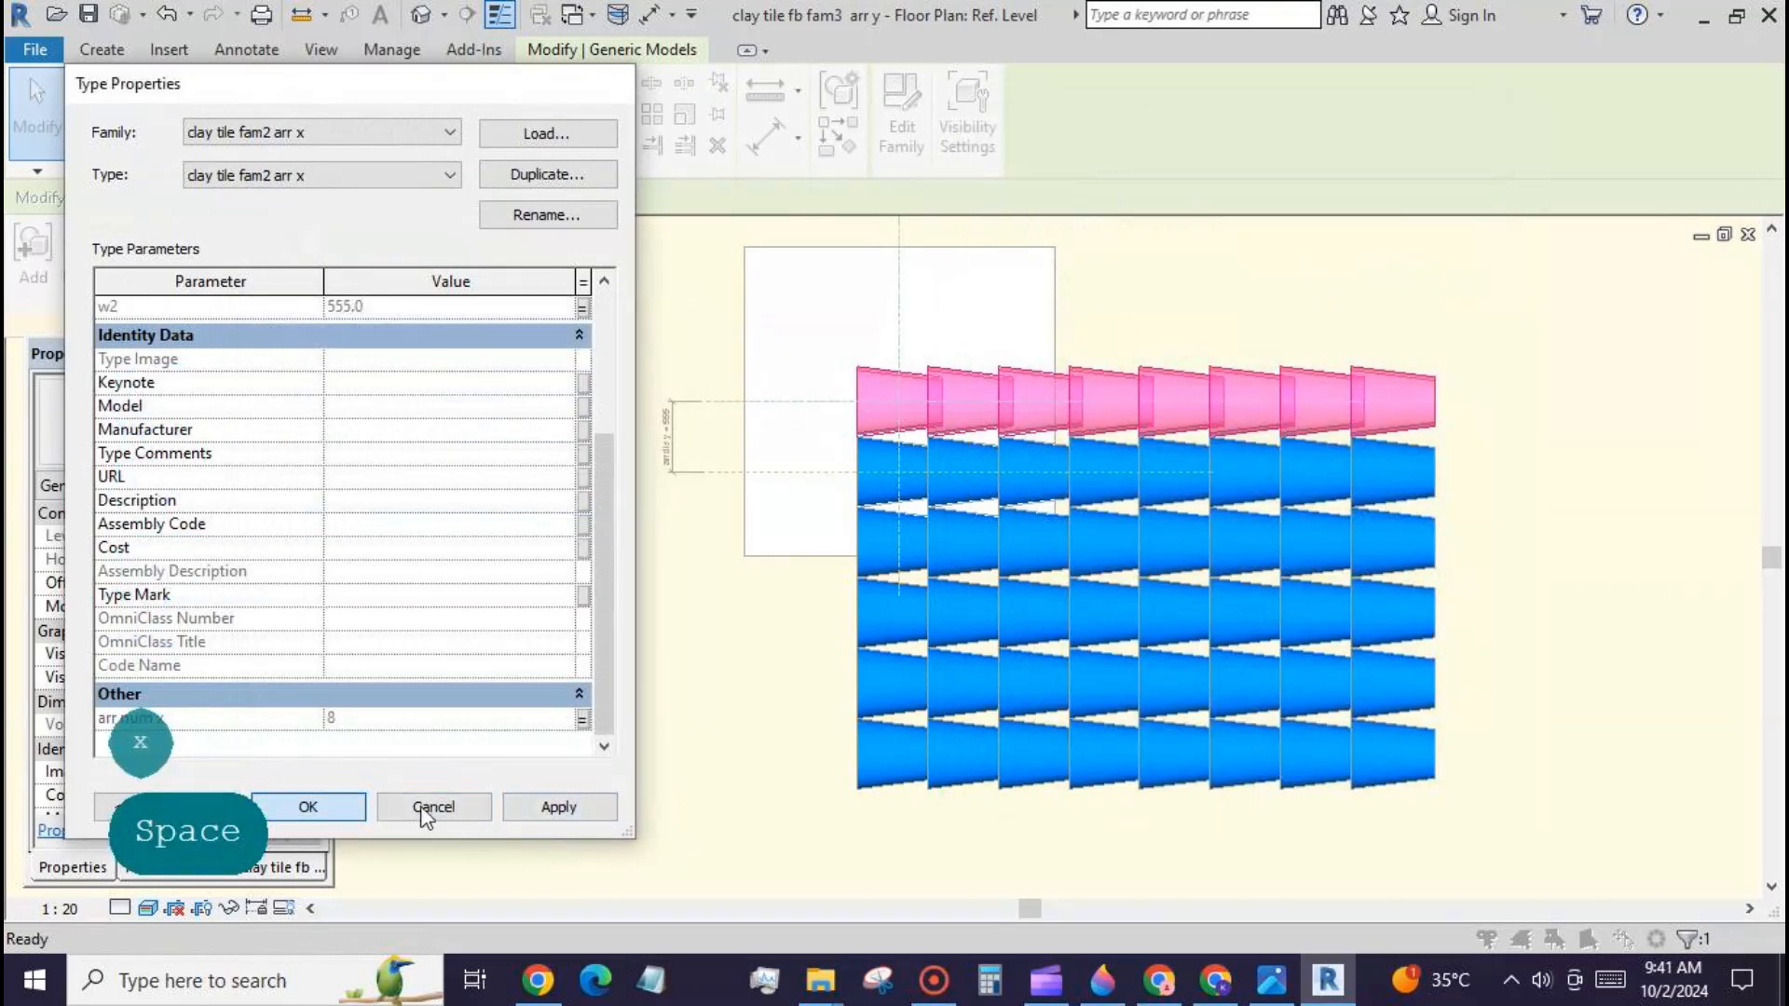
{"action": "left_click", "coordinate": [424, 811]}
{"action": "left_click", "coordinate": [215, 250]}
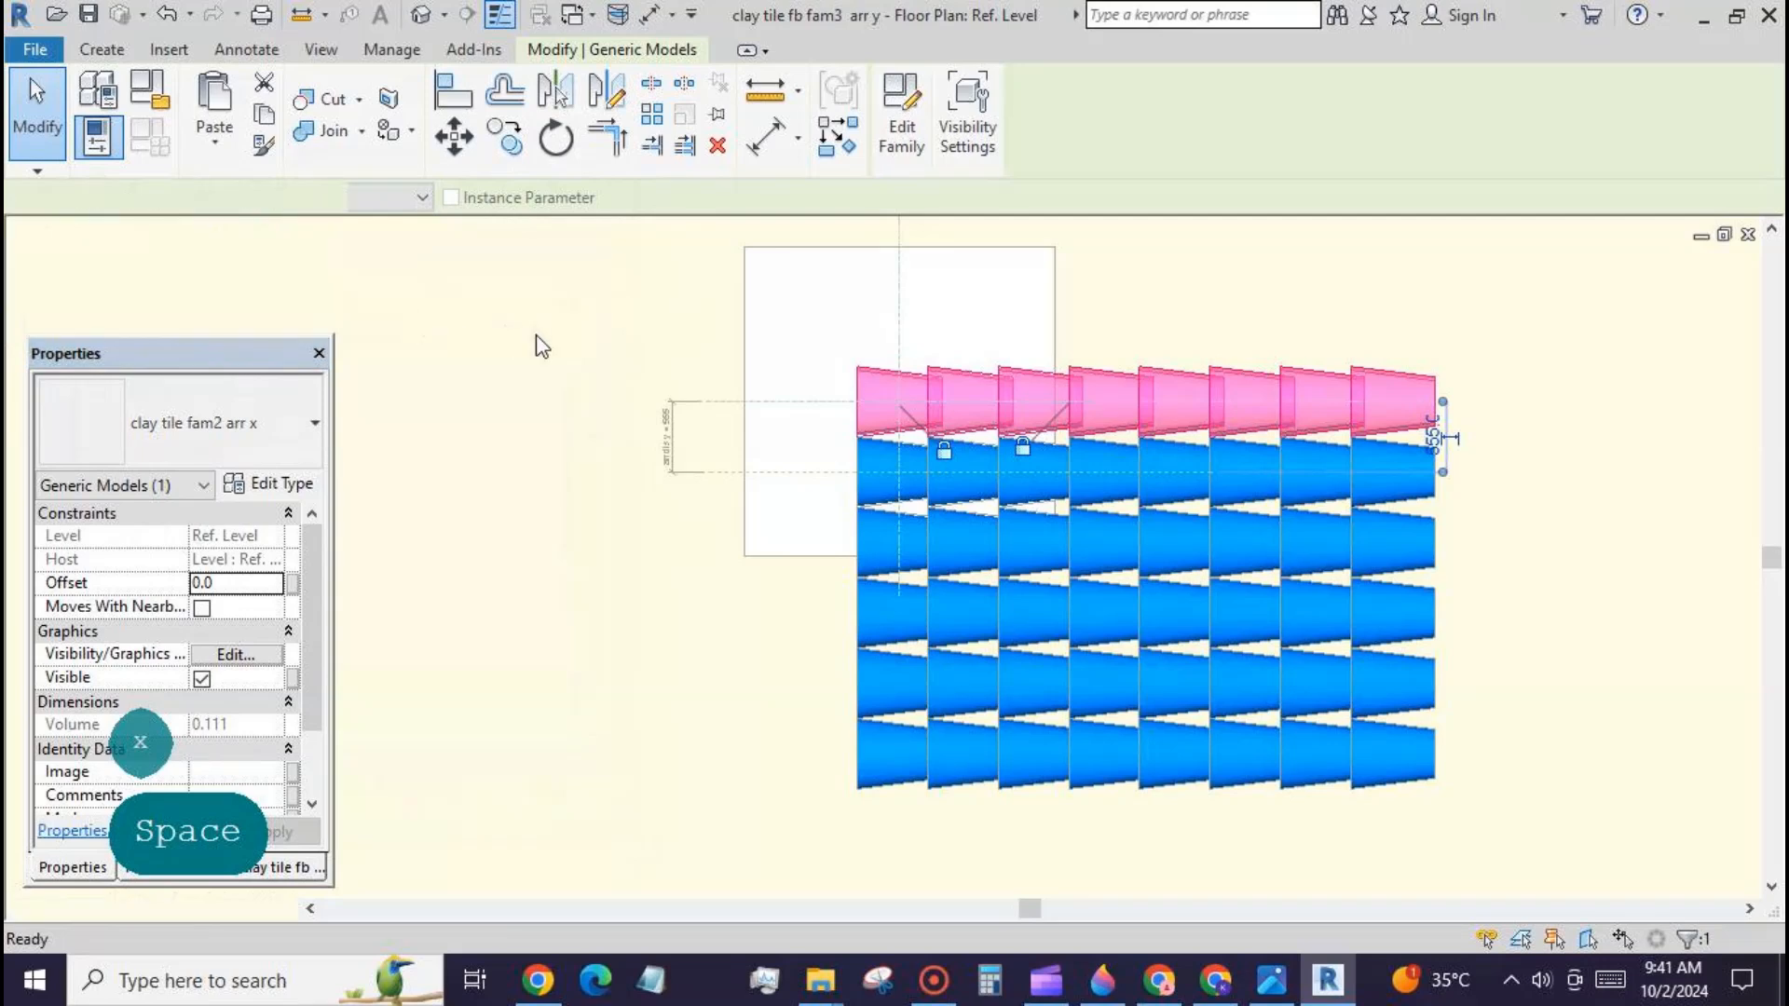
Step: Load the updated tile array family into Project8, replacing the version already there
{"action": "left_click", "coordinate": [1036, 128]}
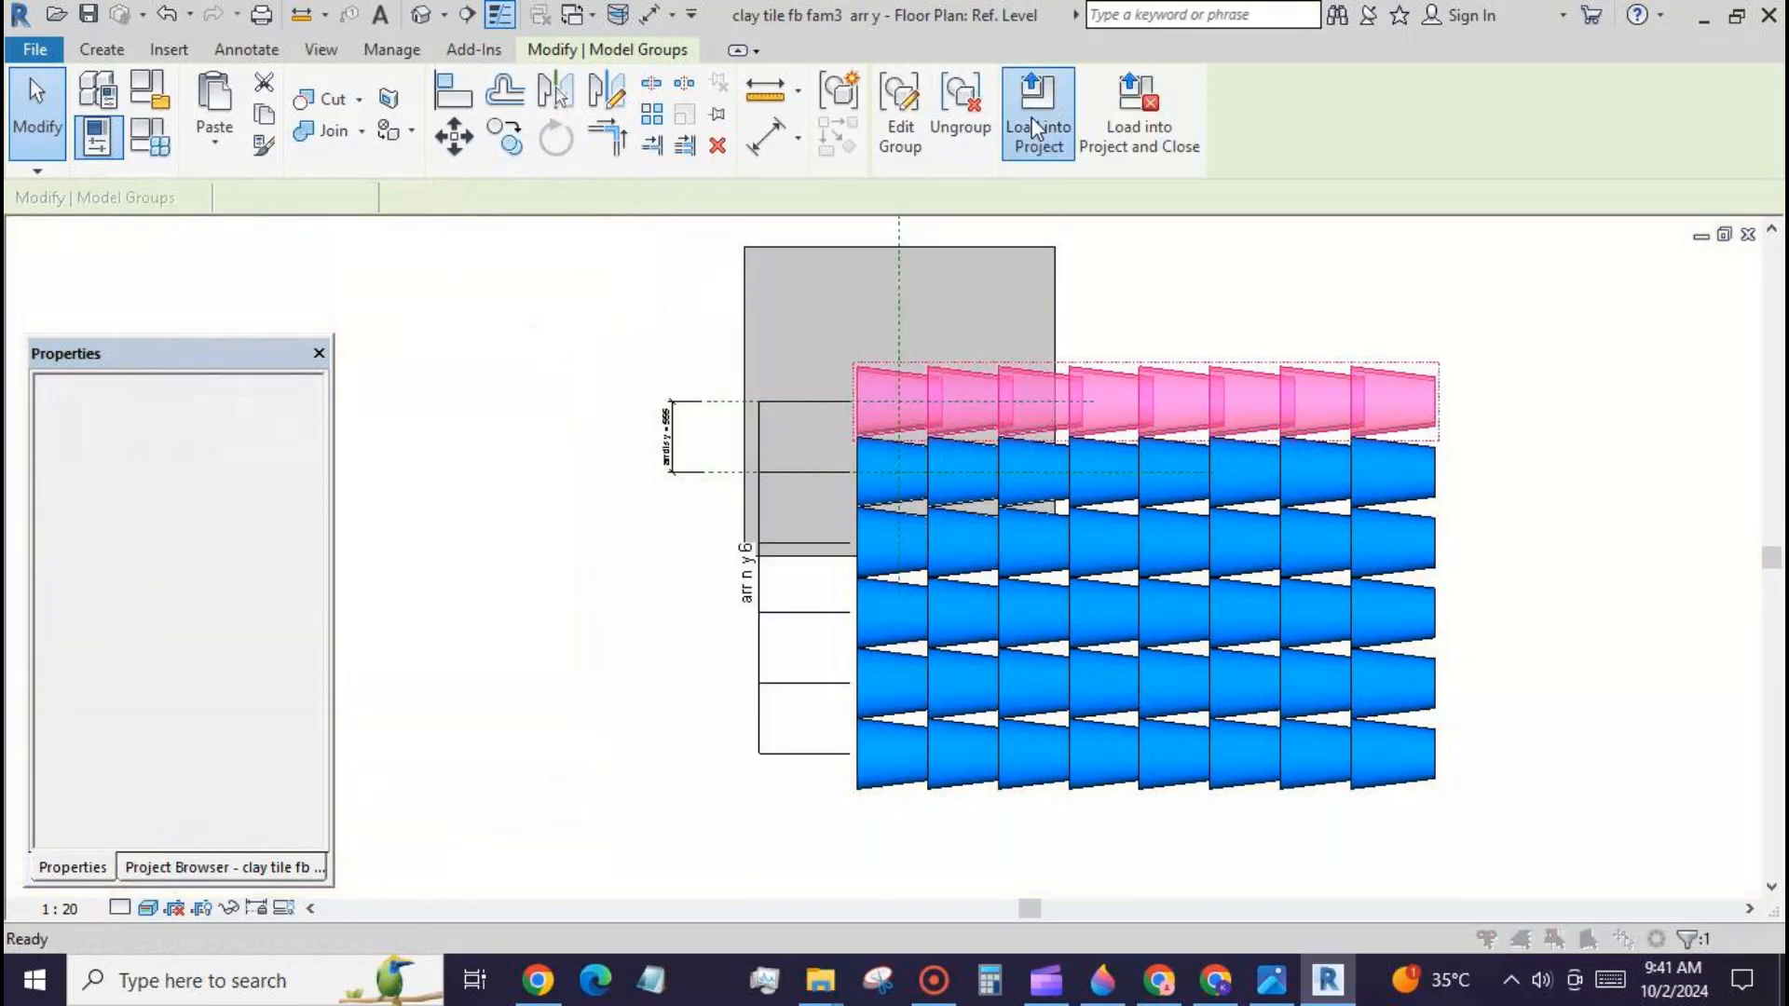
{"action": "left_click", "coordinate": [1128, 693]}
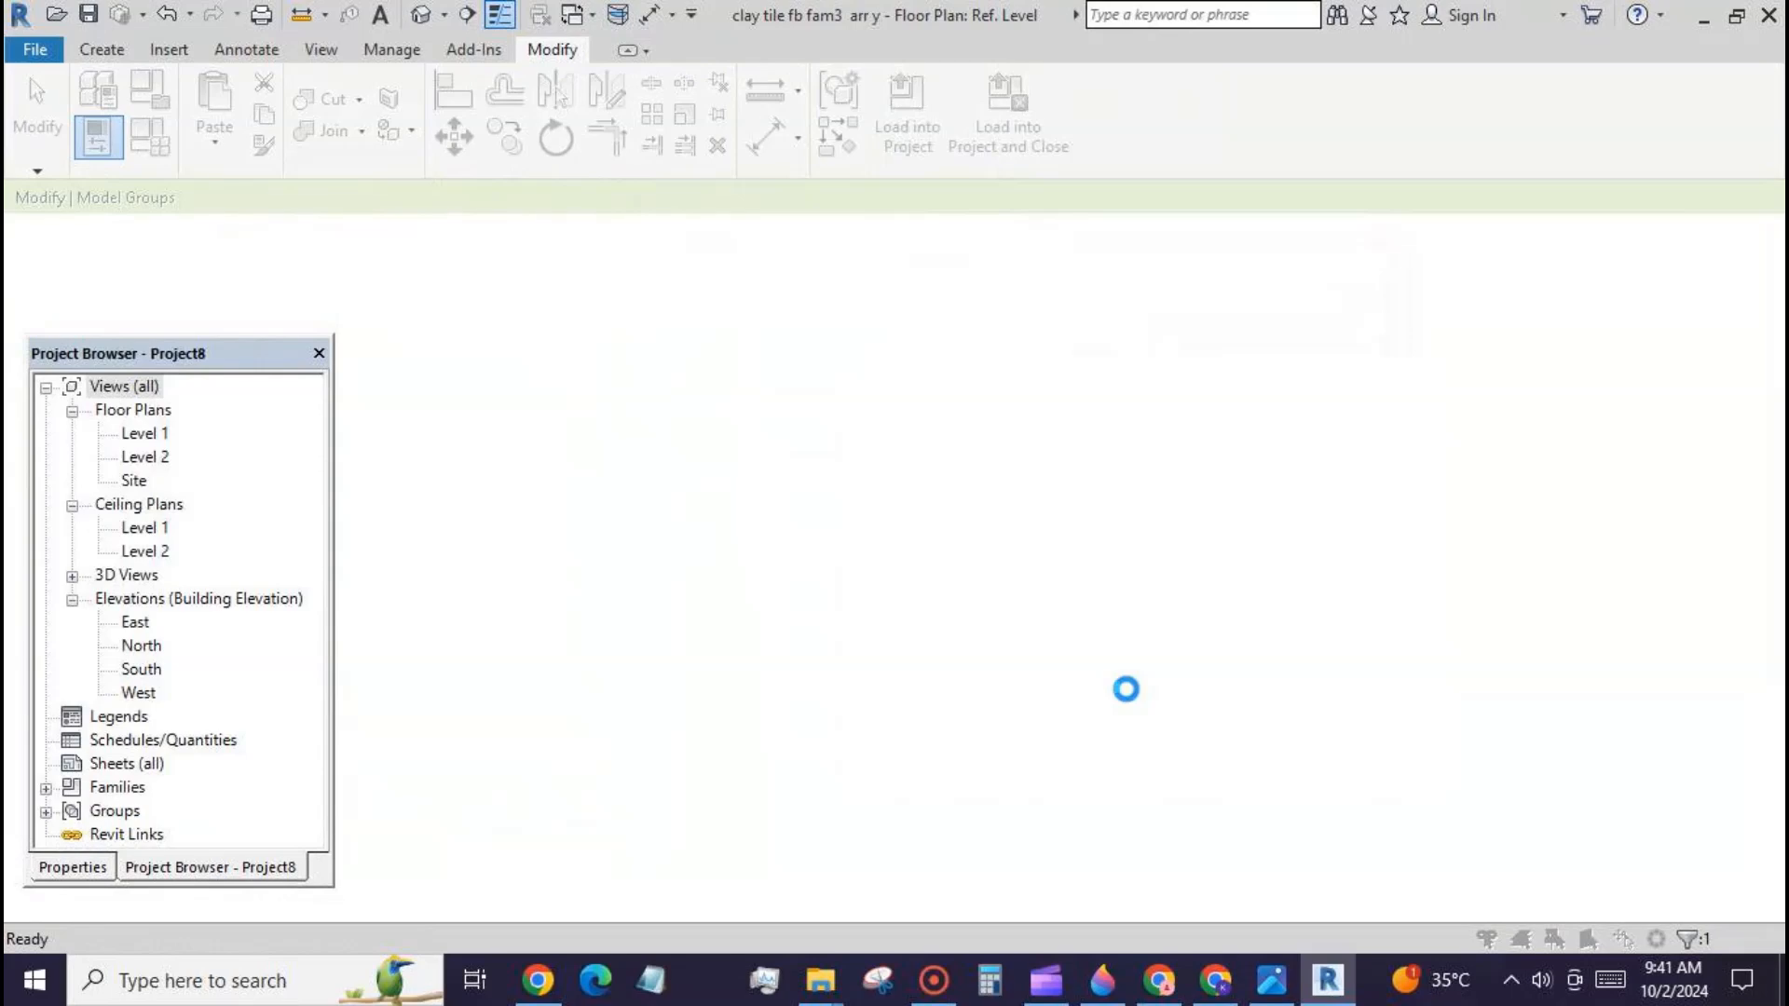
{"action": "left_click", "coordinate": [869, 504]}
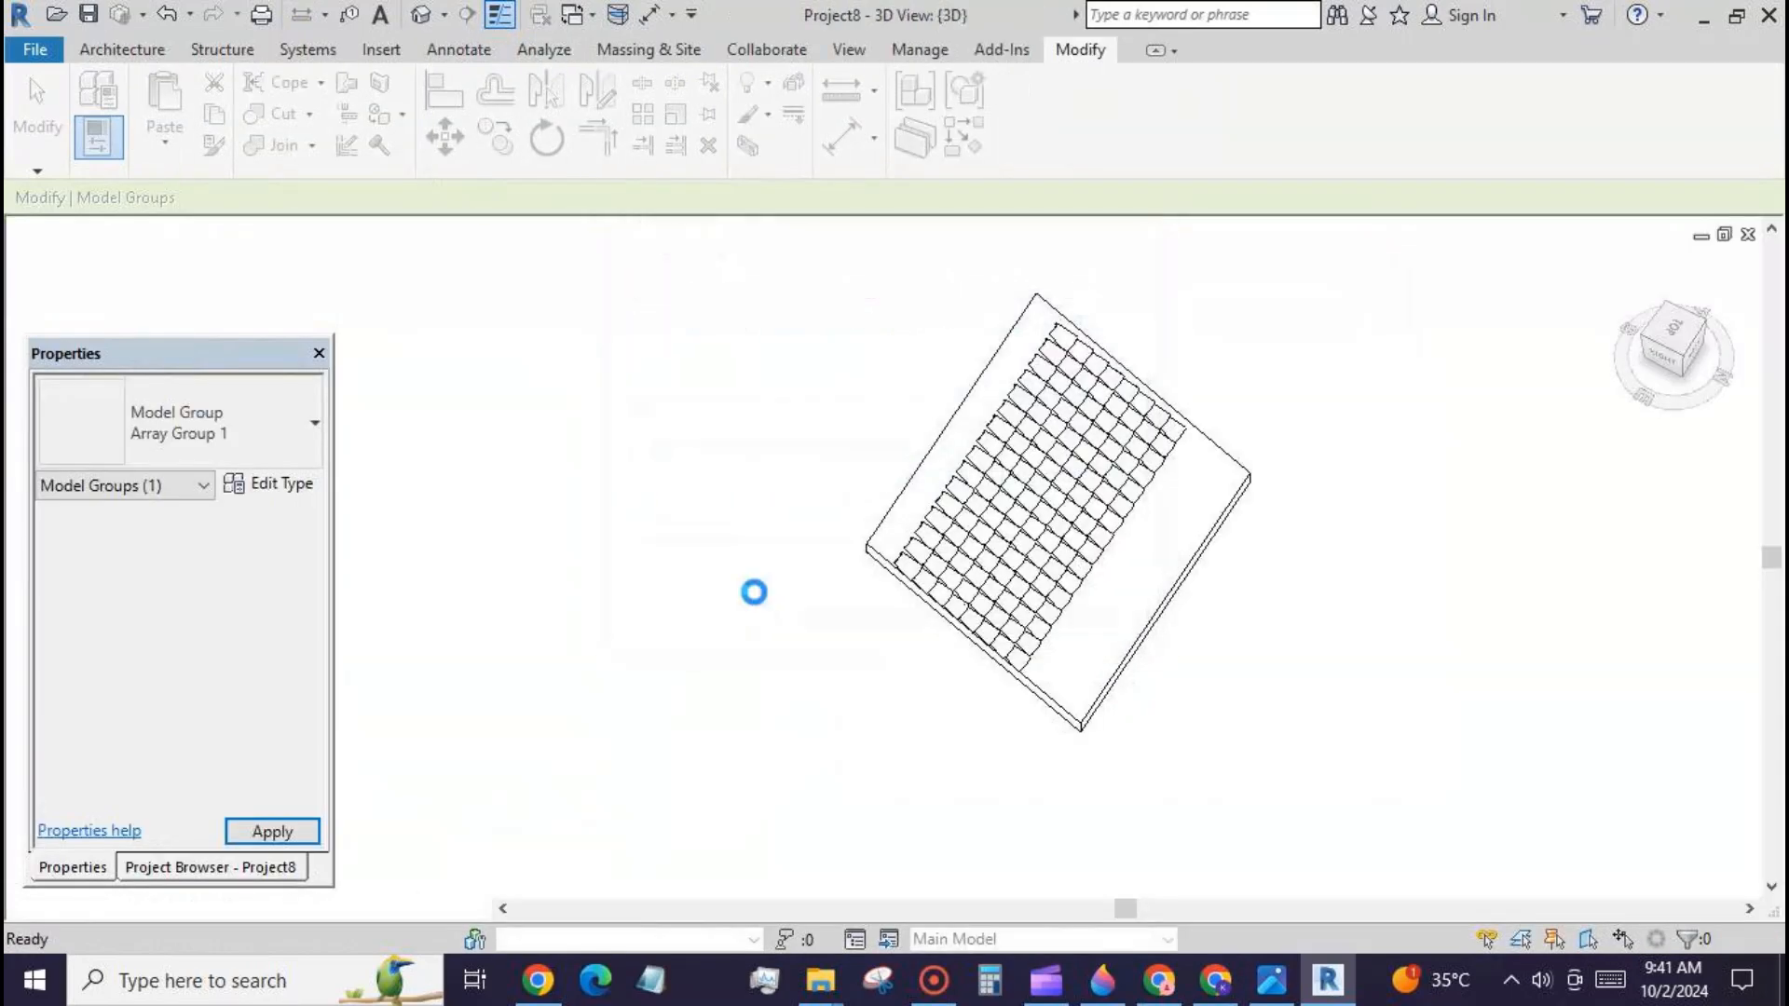
Step: Set the roof tile array's arr n x type parameter to 18 and then reduce it to 14
{"action": "left_click", "coordinate": [915, 582]}
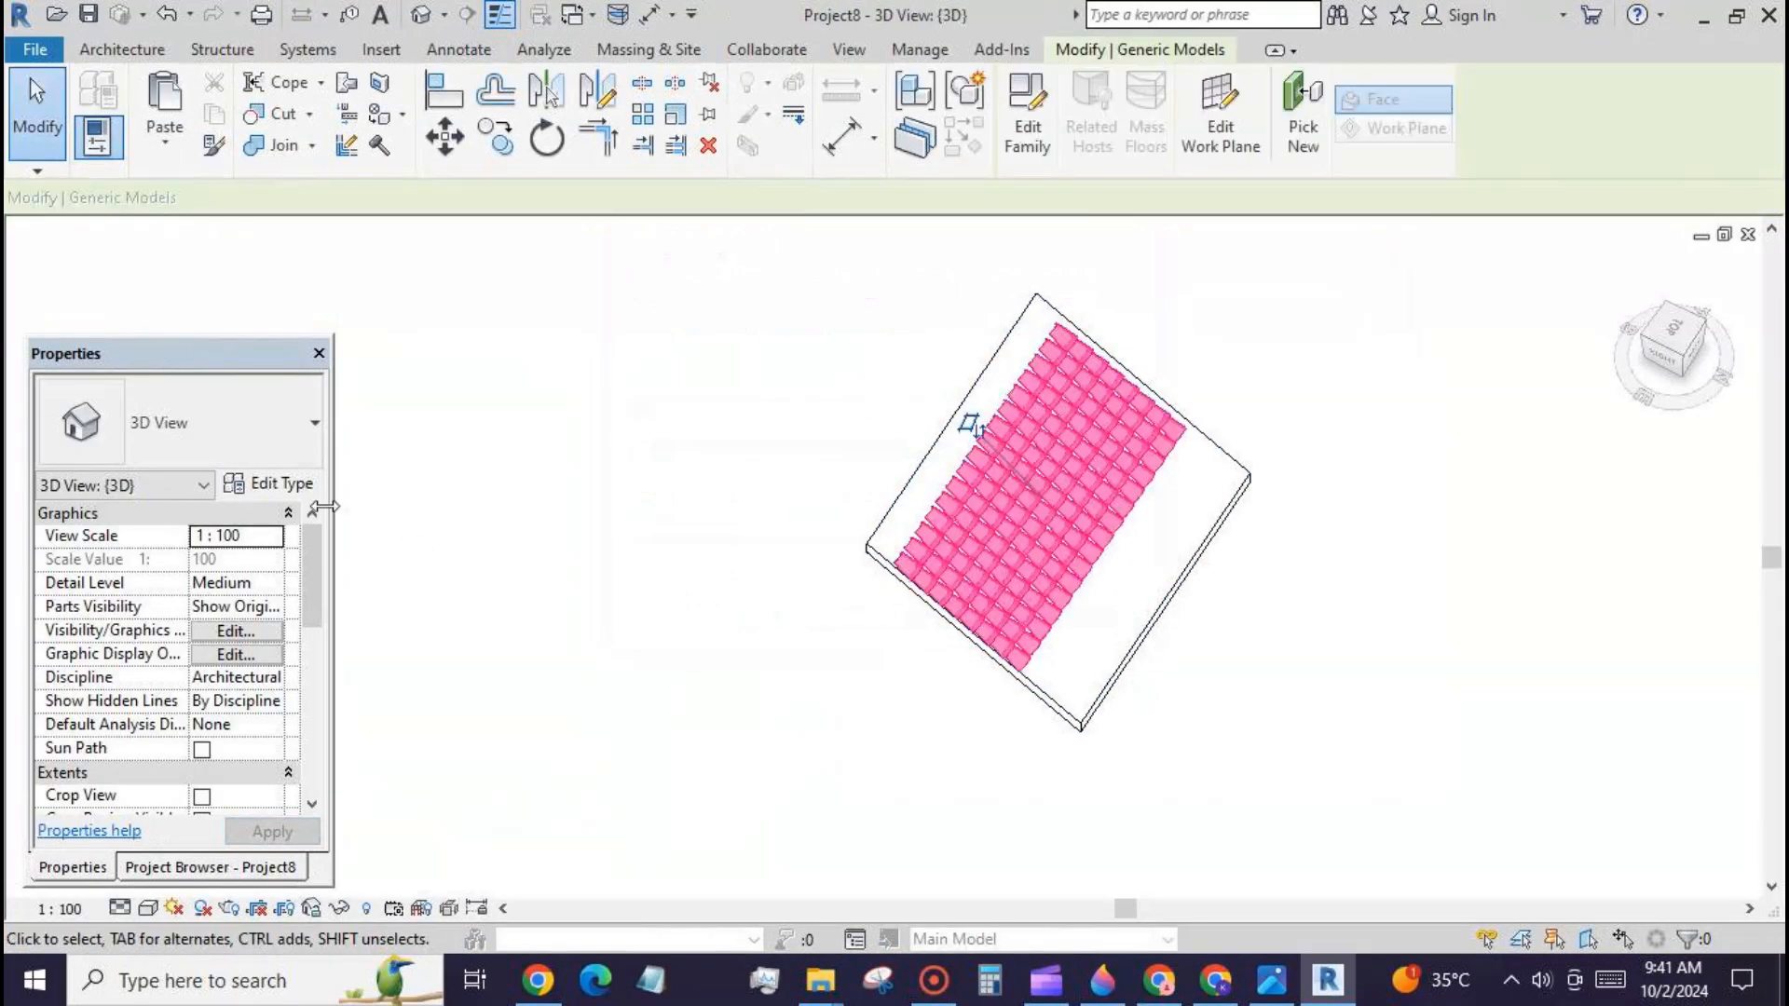
{"action": "left_click", "coordinate": [297, 485]}
{"action": "left_click_drag", "start_coordinate": [607, 373], "coordinate": [602, 556]}
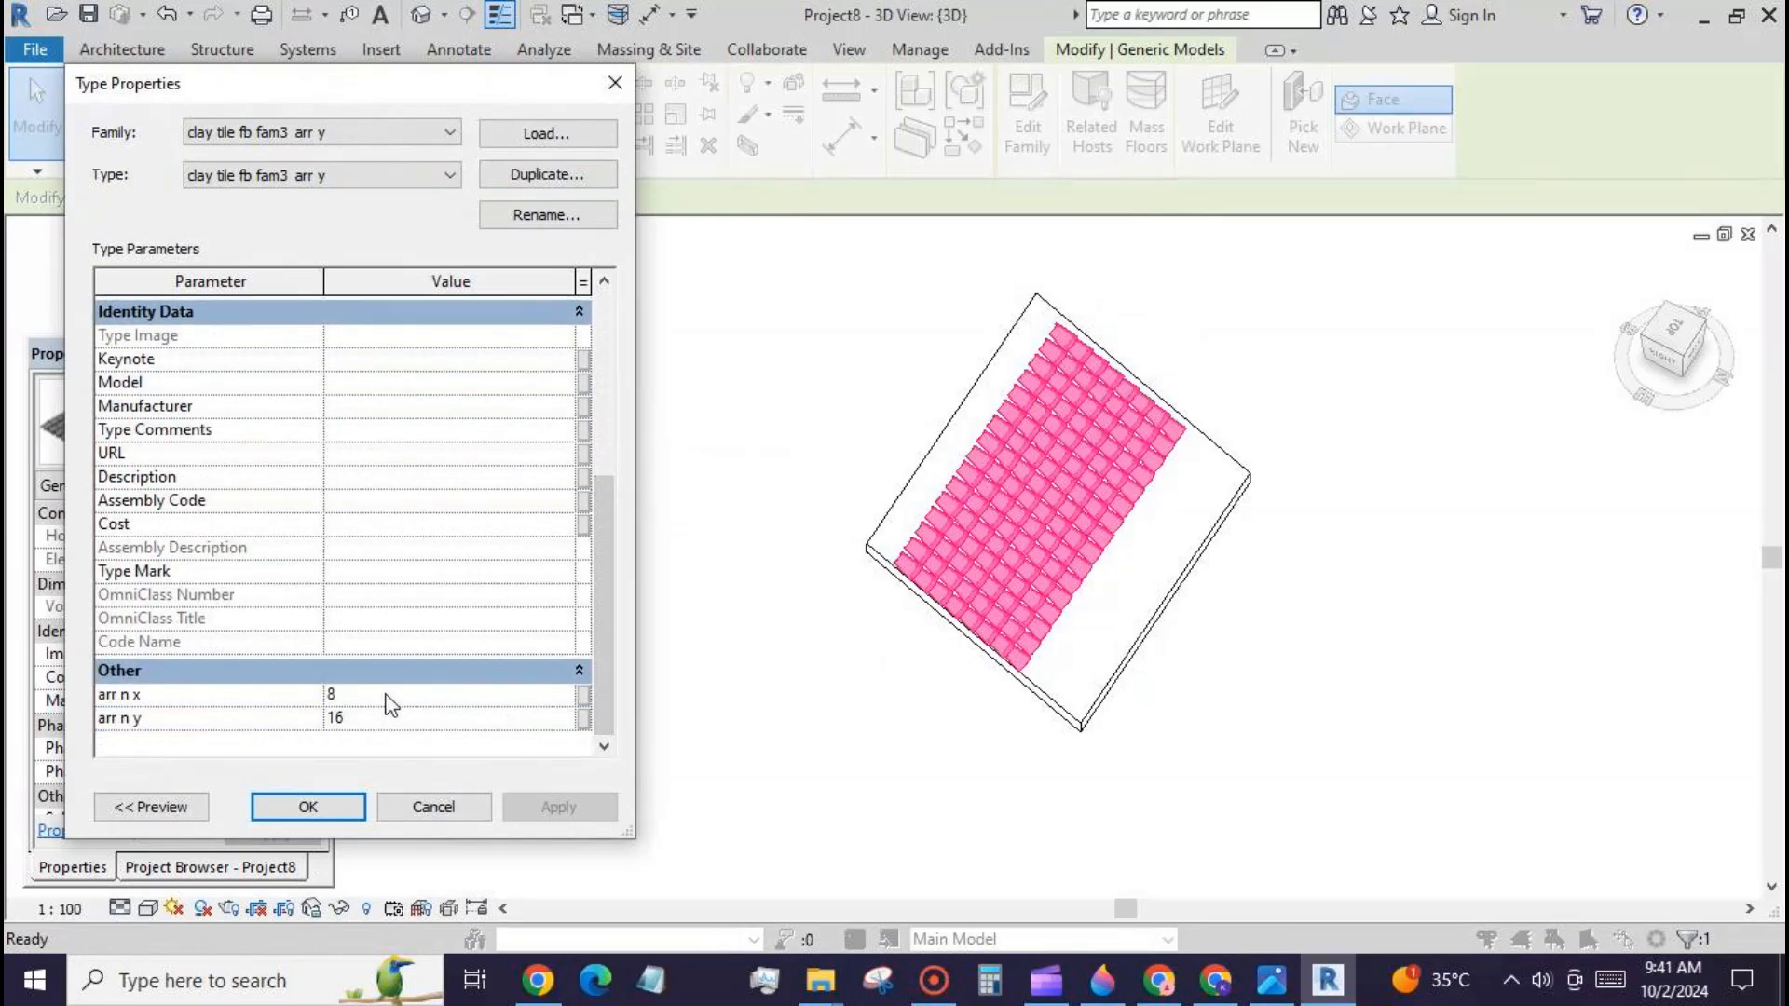
{"action": "type", "text": "18"}
{"action": "left_click", "coordinate": [560, 807]}
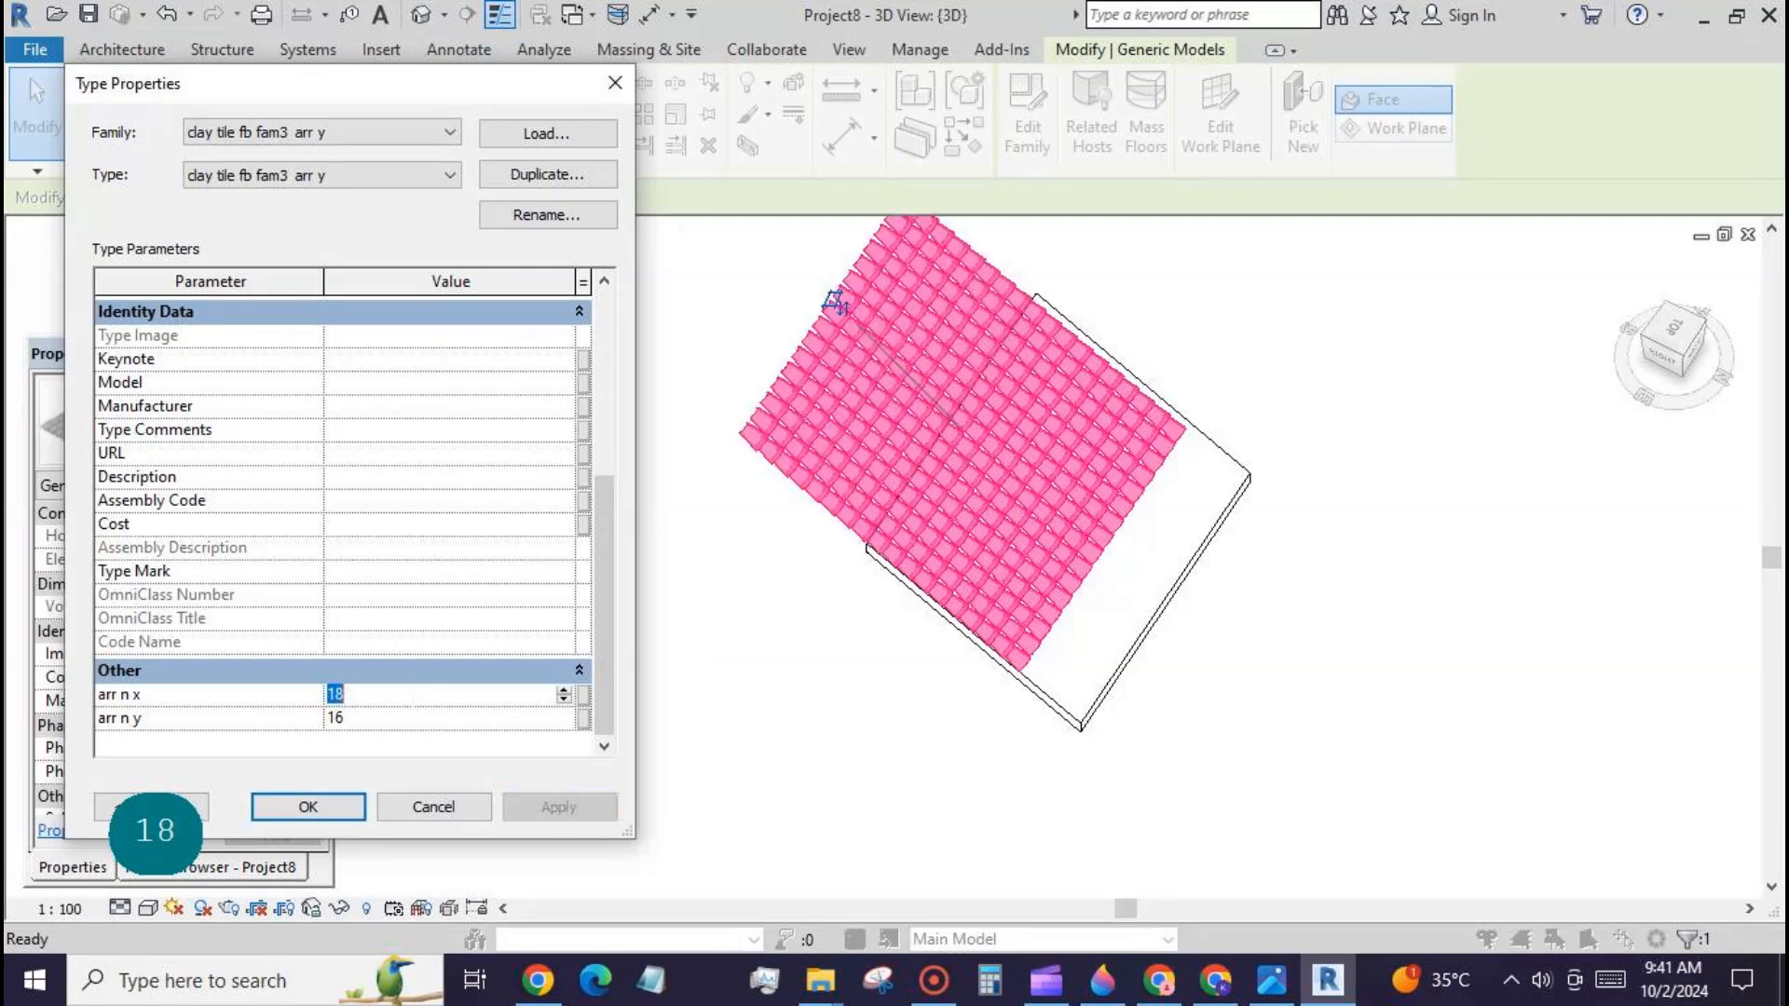
{"action": "type", "text": "14"}
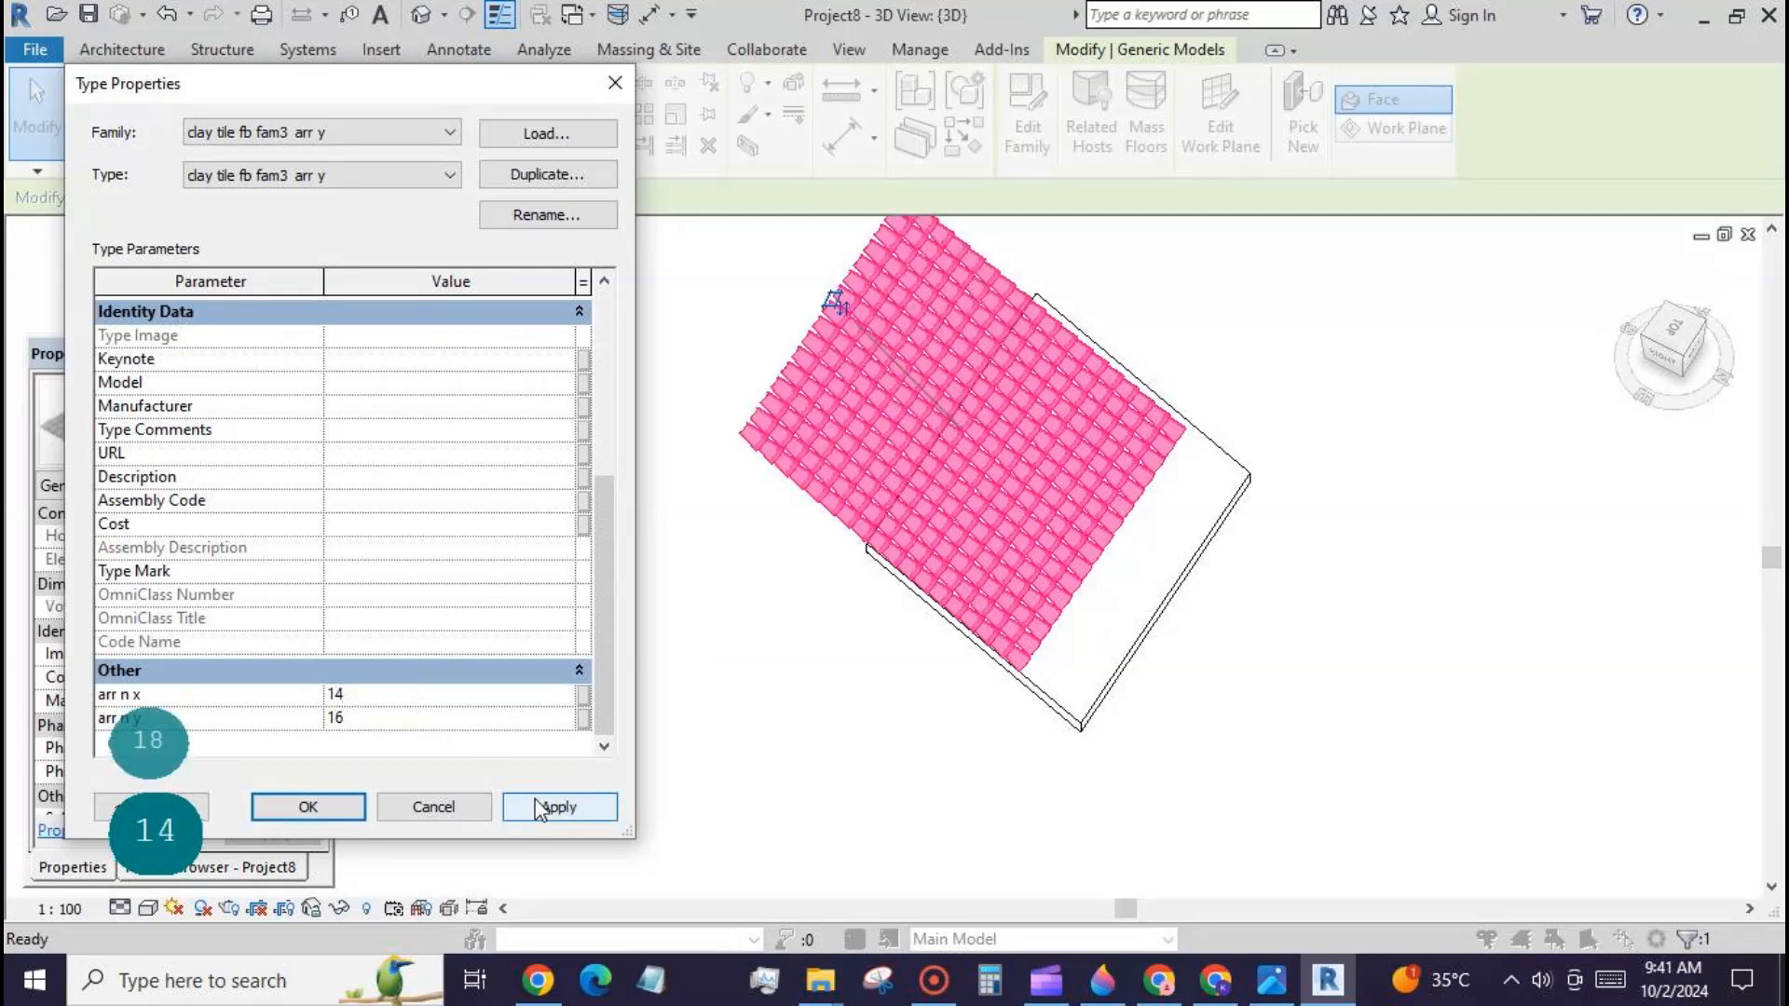
{"action": "left_click", "coordinate": [540, 809]}
{"action": "left_click", "coordinate": [406, 809]}
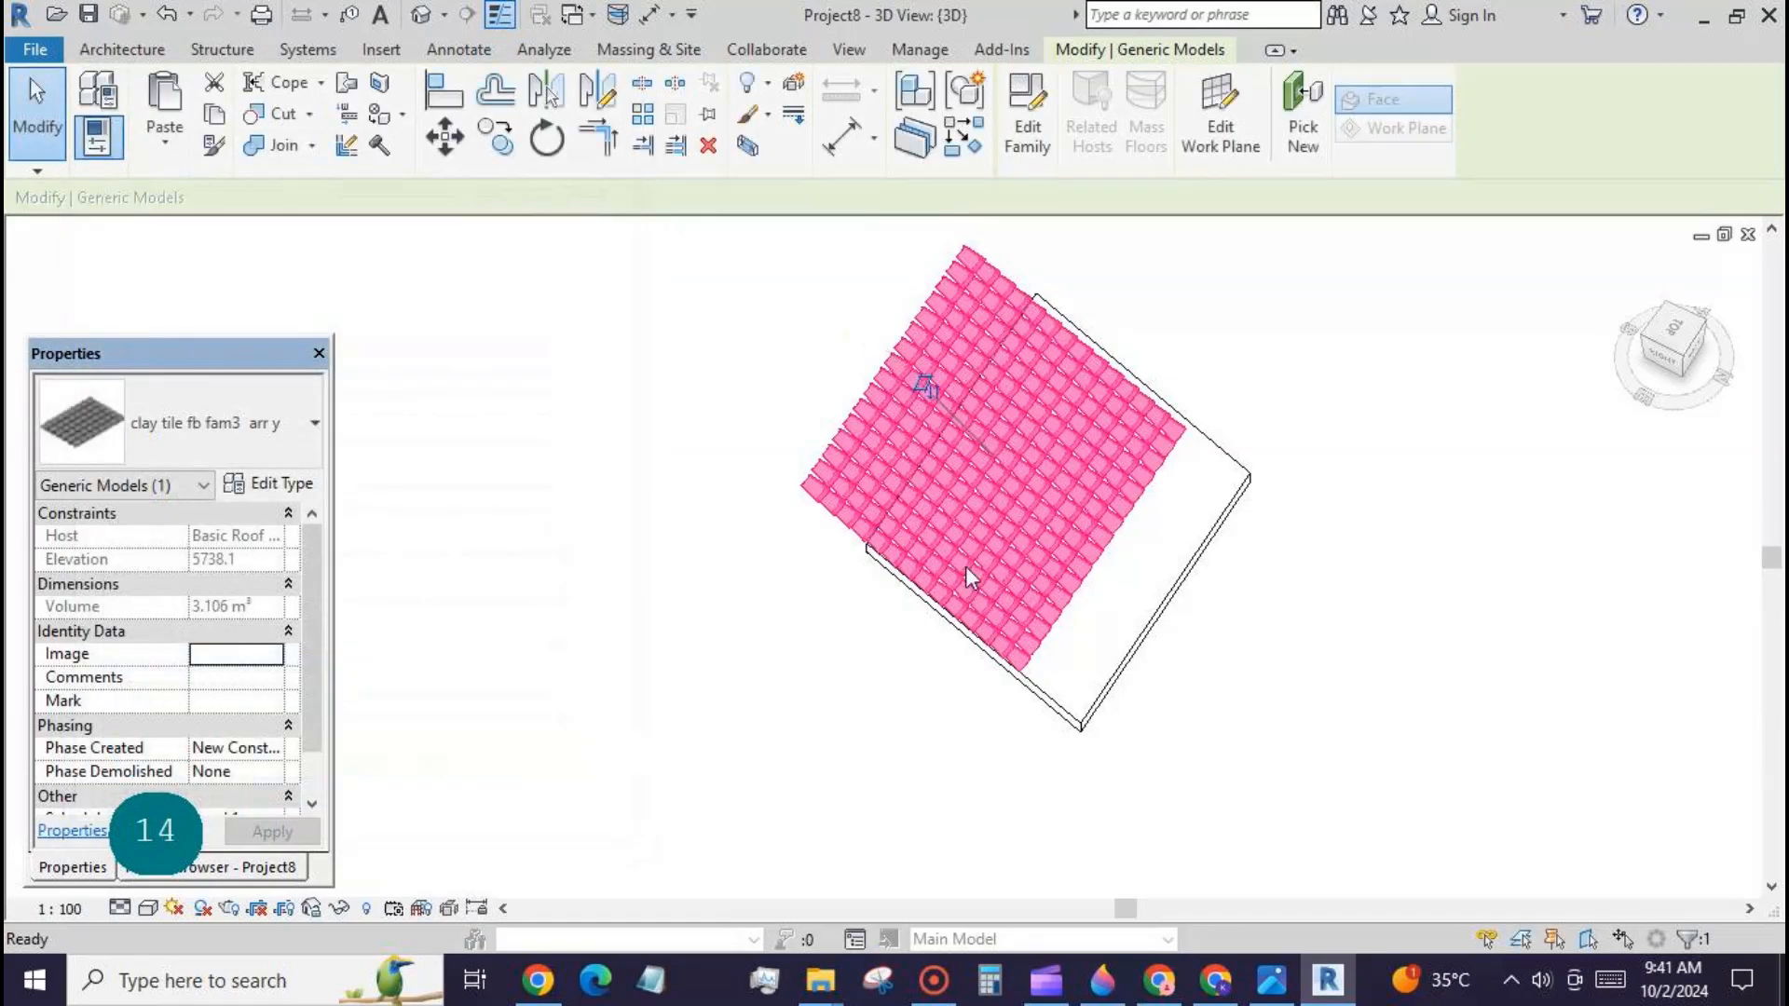
Step: Move the tile array across to cover the whole roof and switch the 3D view to a visual style with filled surfaces
{"action": "left_click_drag", "start_coordinate": [970, 550], "coordinate": [1043, 592]}
{"action": "left_click", "coordinate": [829, 681]}
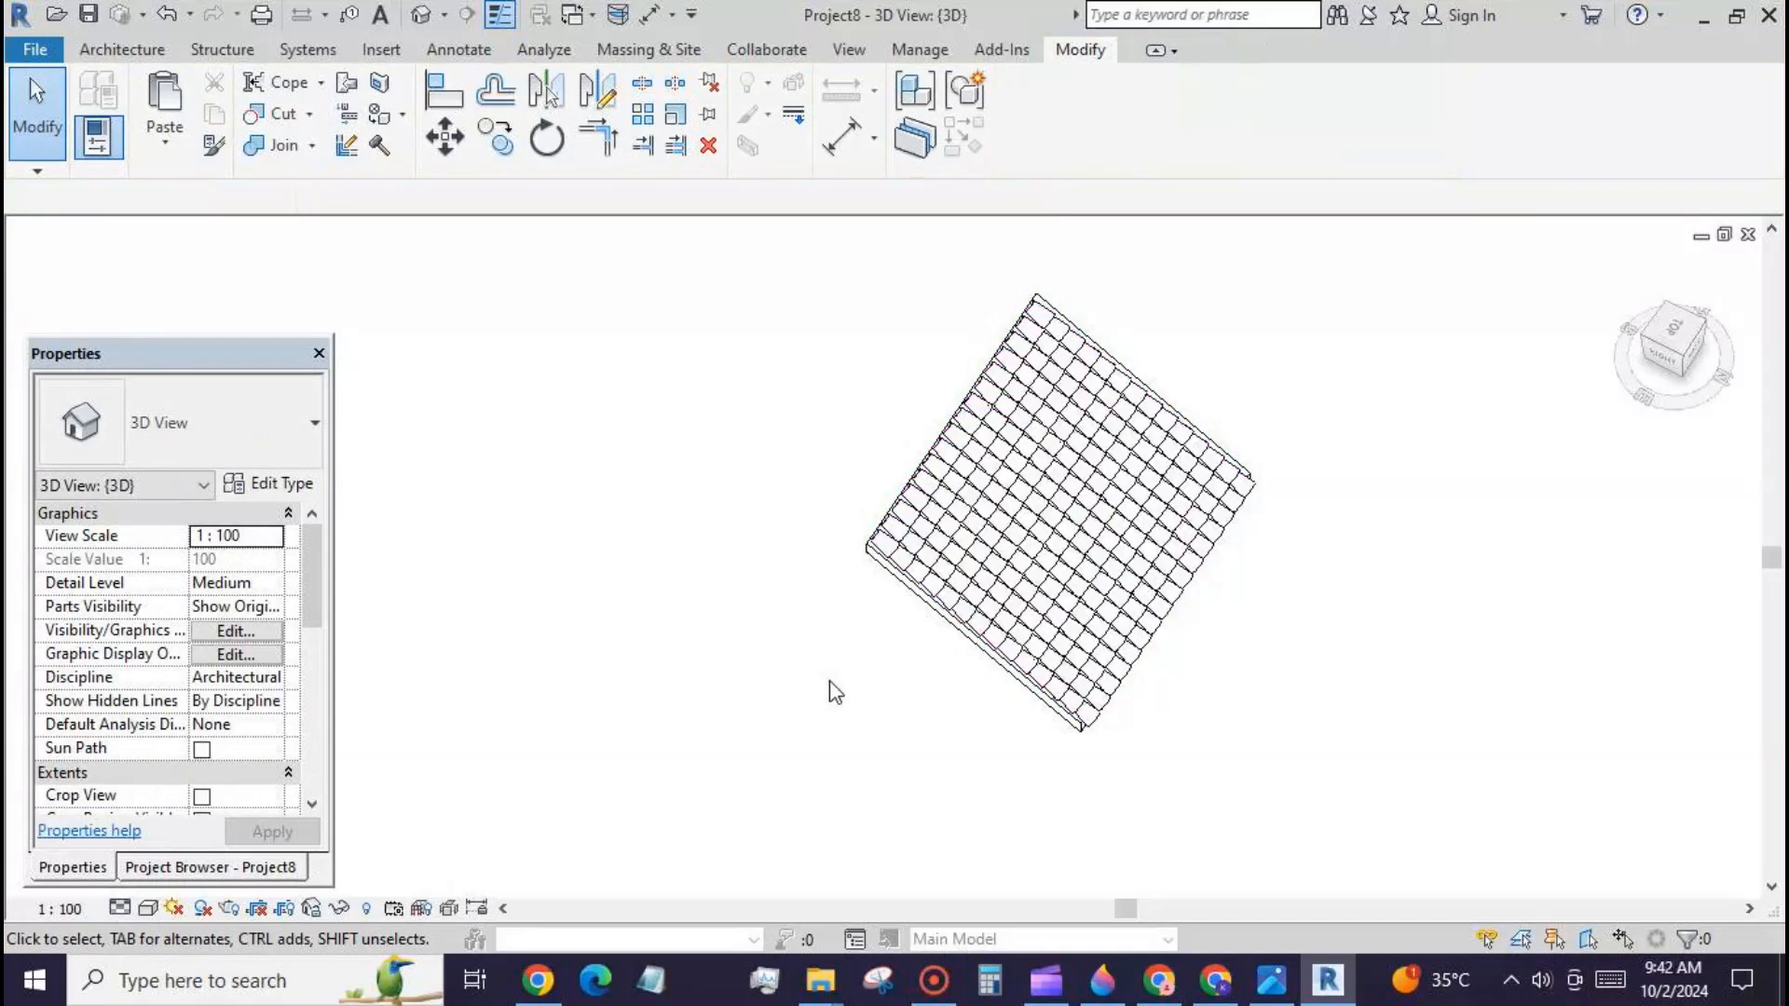
{"action": "left_click", "coordinate": [148, 908]}
{"action": "left_click", "coordinate": [186, 850]}
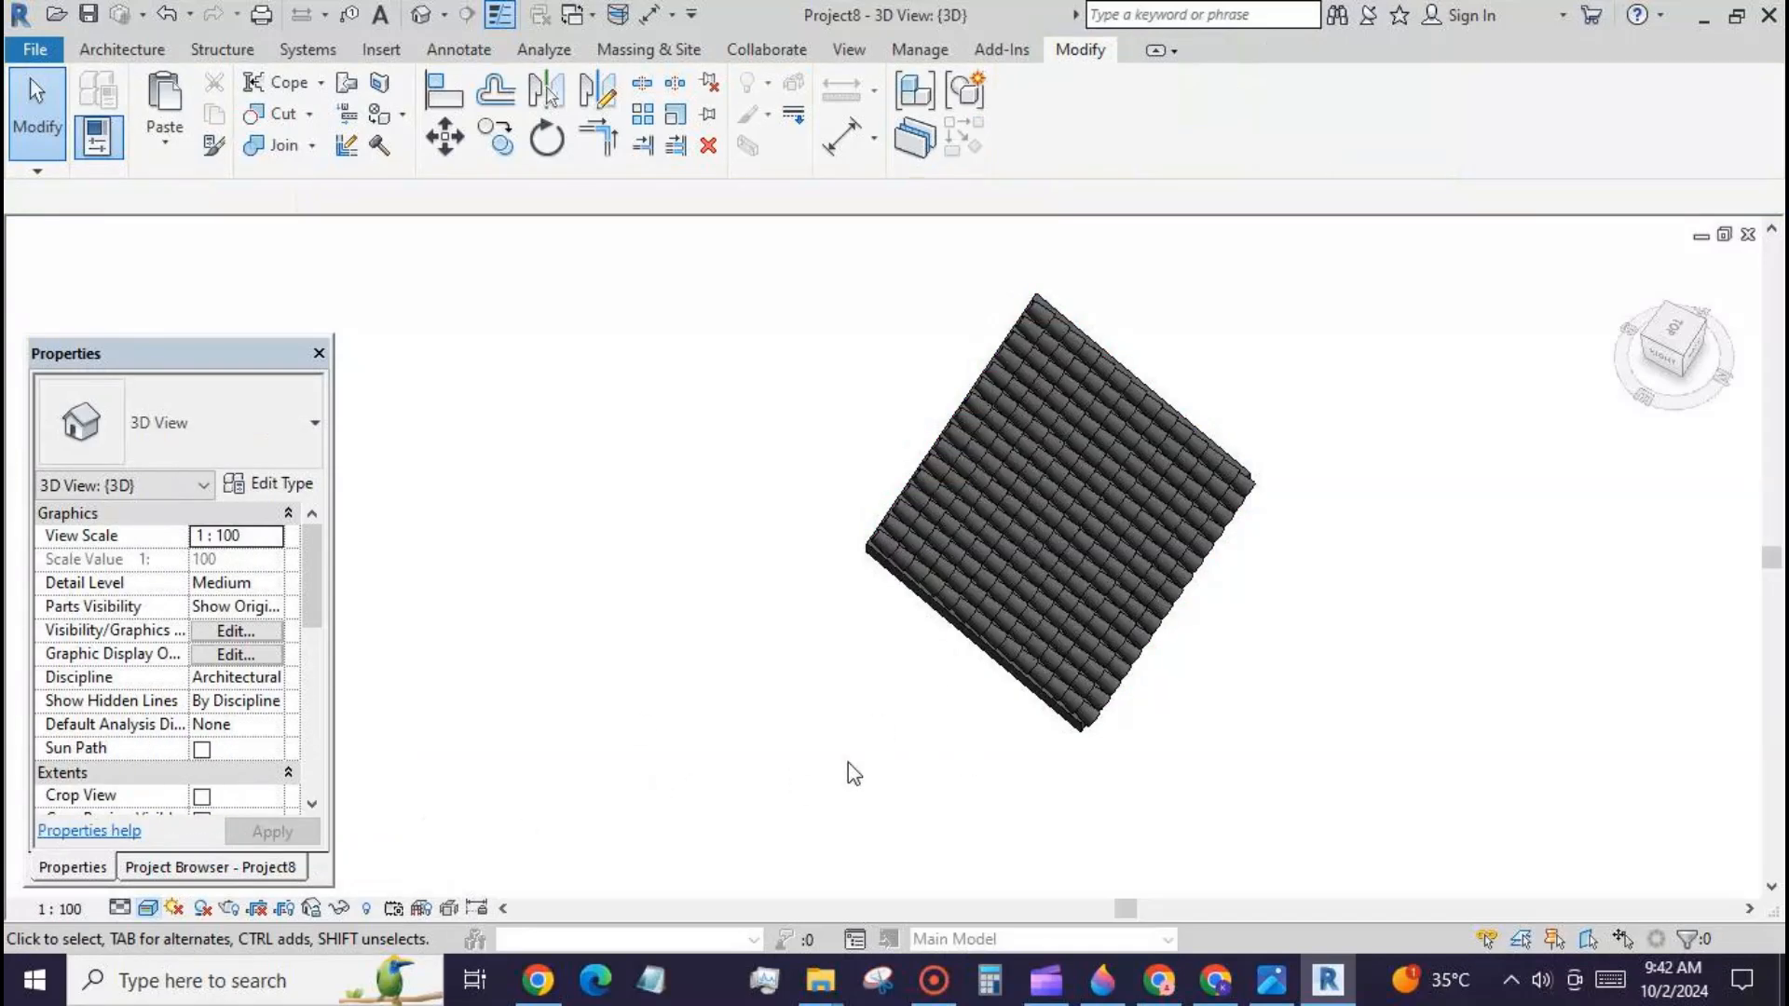
Step: Open the material assigned to the roof tile array's mat type parameter and show the Default material's appearance settings
{"action": "middle_click_drag", "start_coordinate": [1138, 819], "coordinate": [1014, 601], "text": "shift"}
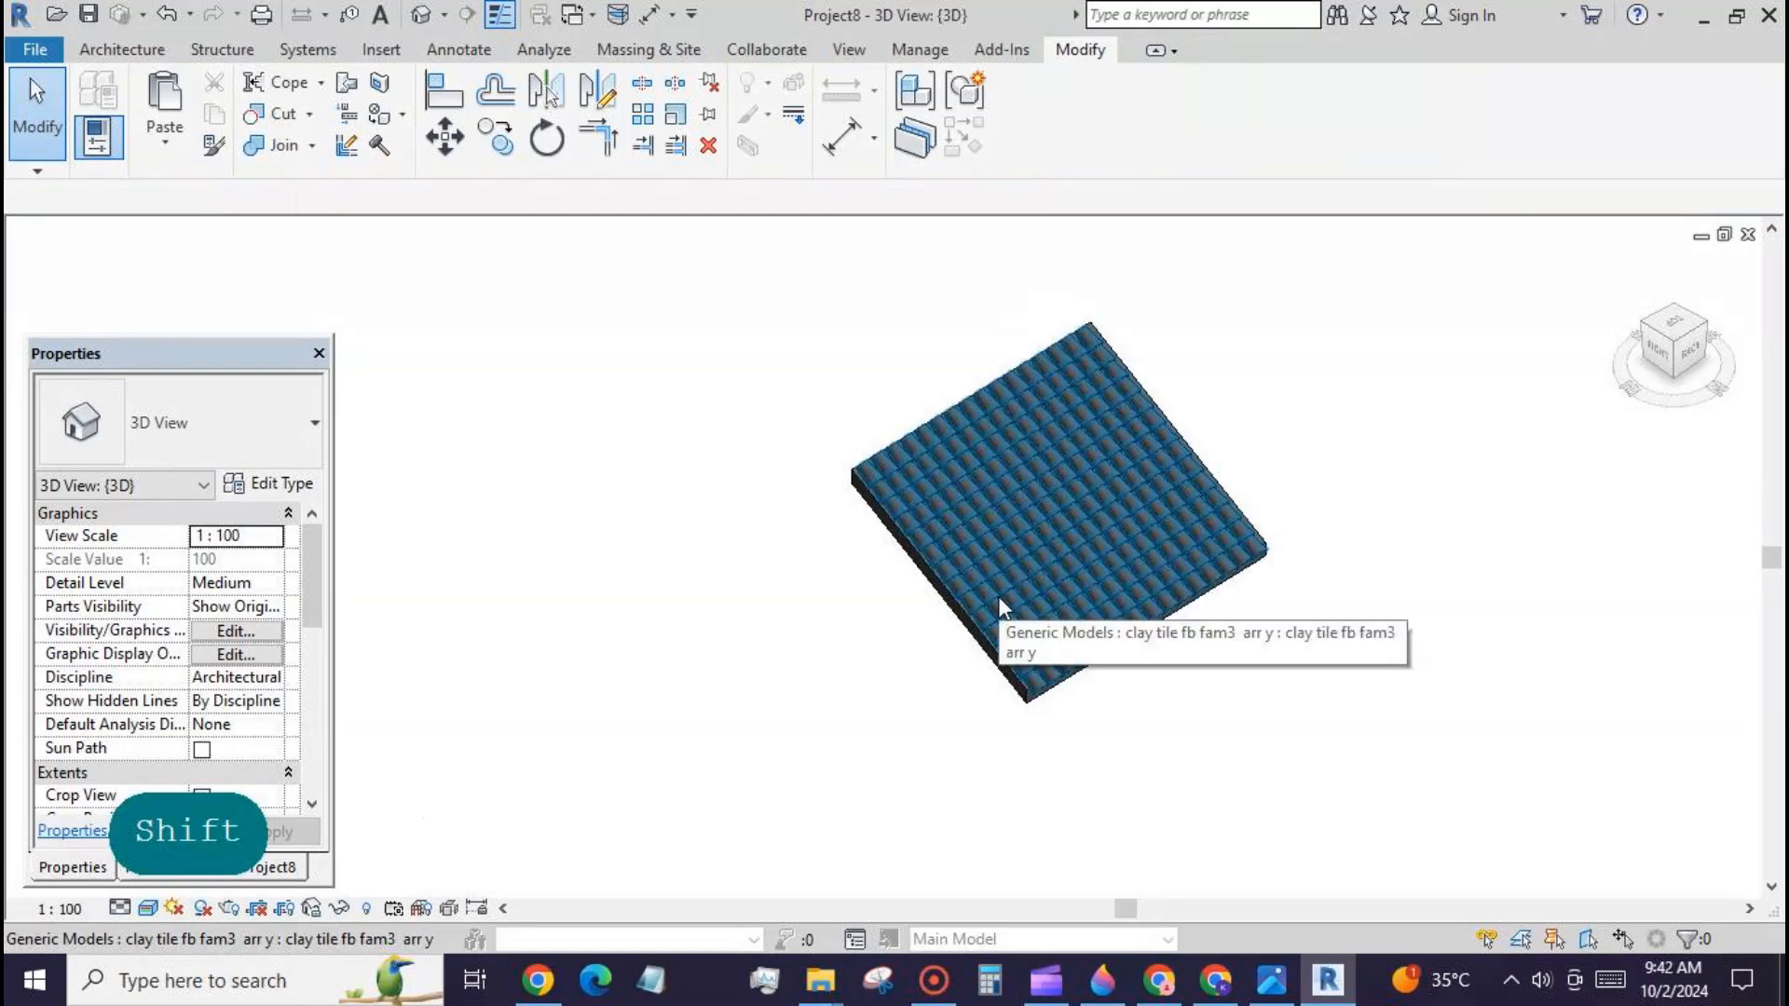
{"action": "key", "text": "Tab"}
{"action": "left_click", "coordinate": [998, 601]}
{"action": "left_click", "coordinate": [272, 484]}
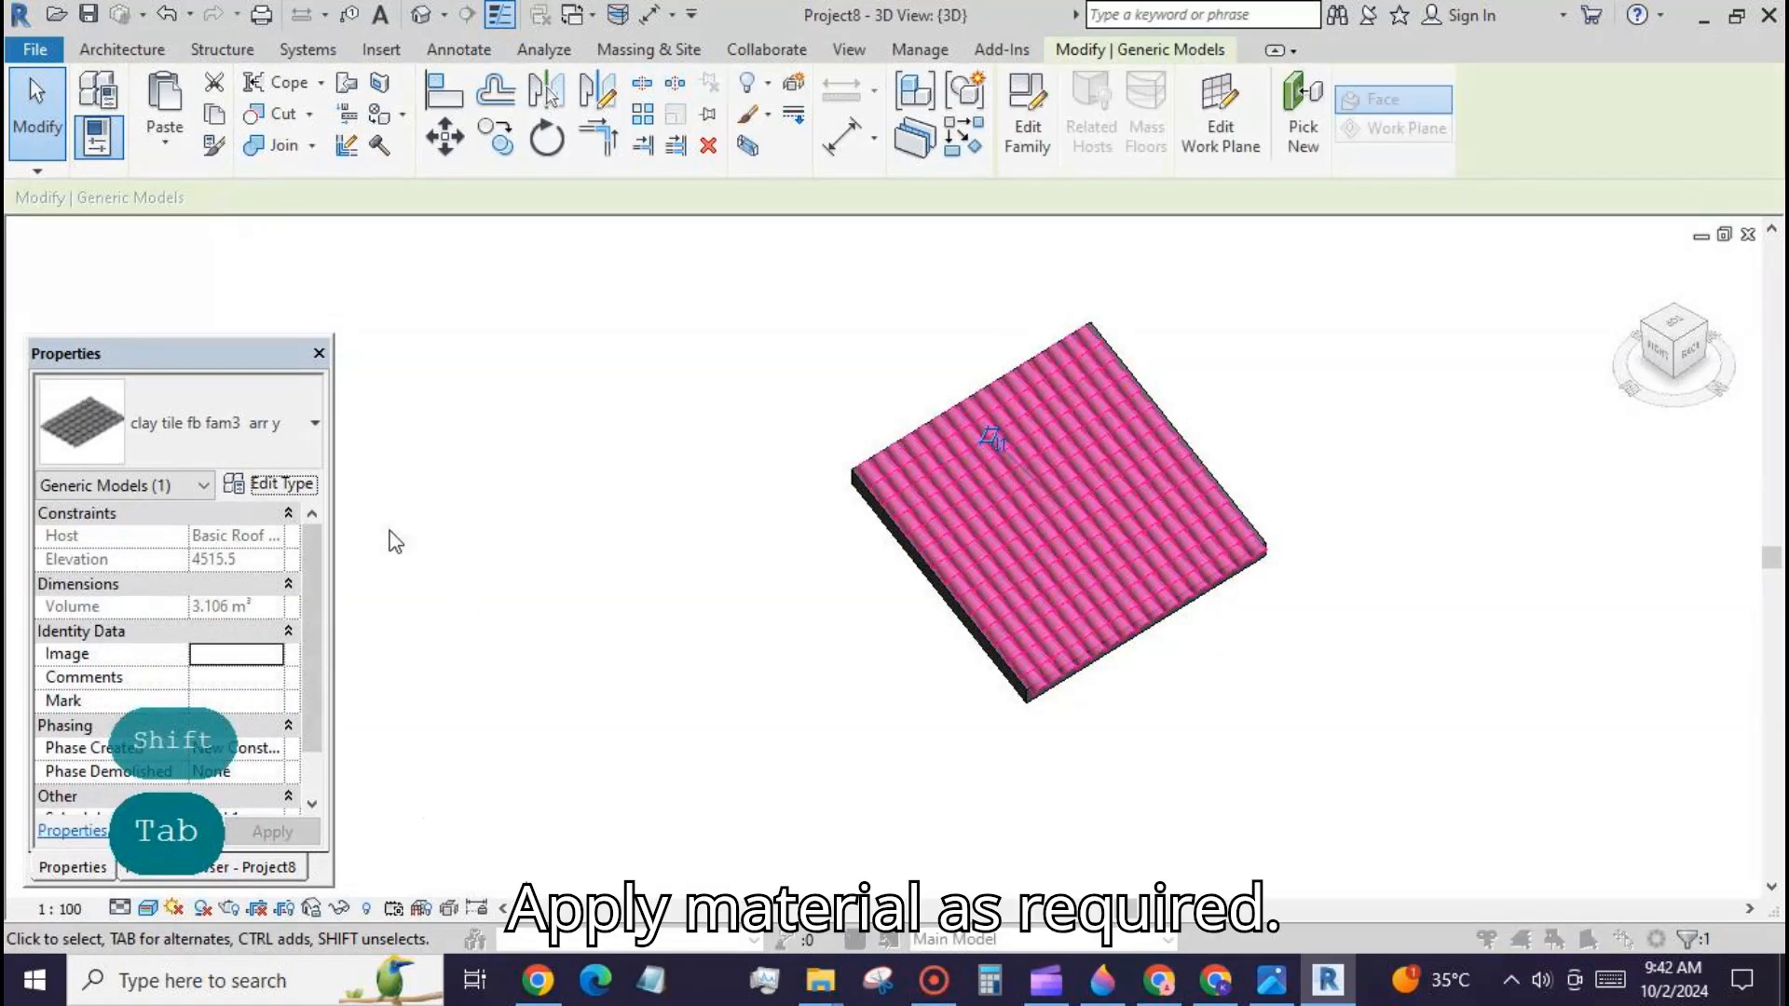
{"action": "left_click", "coordinate": [565, 393]}
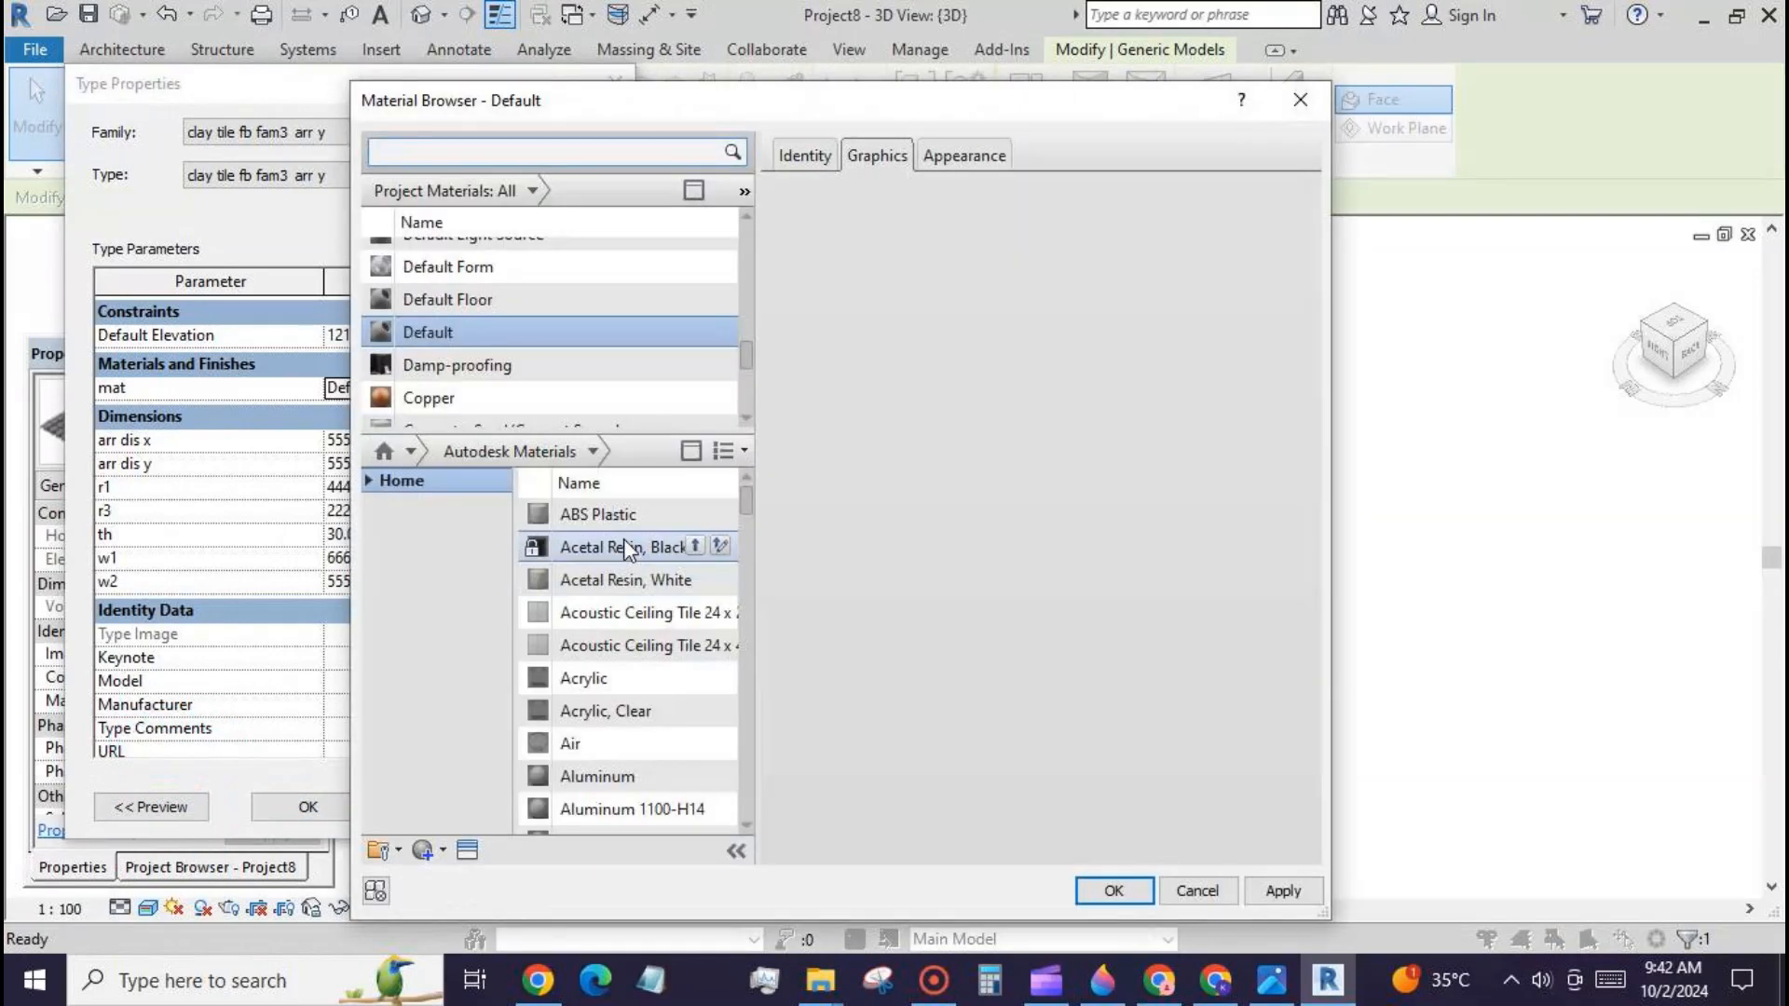
{"action": "left_click", "coordinate": [951, 158]}
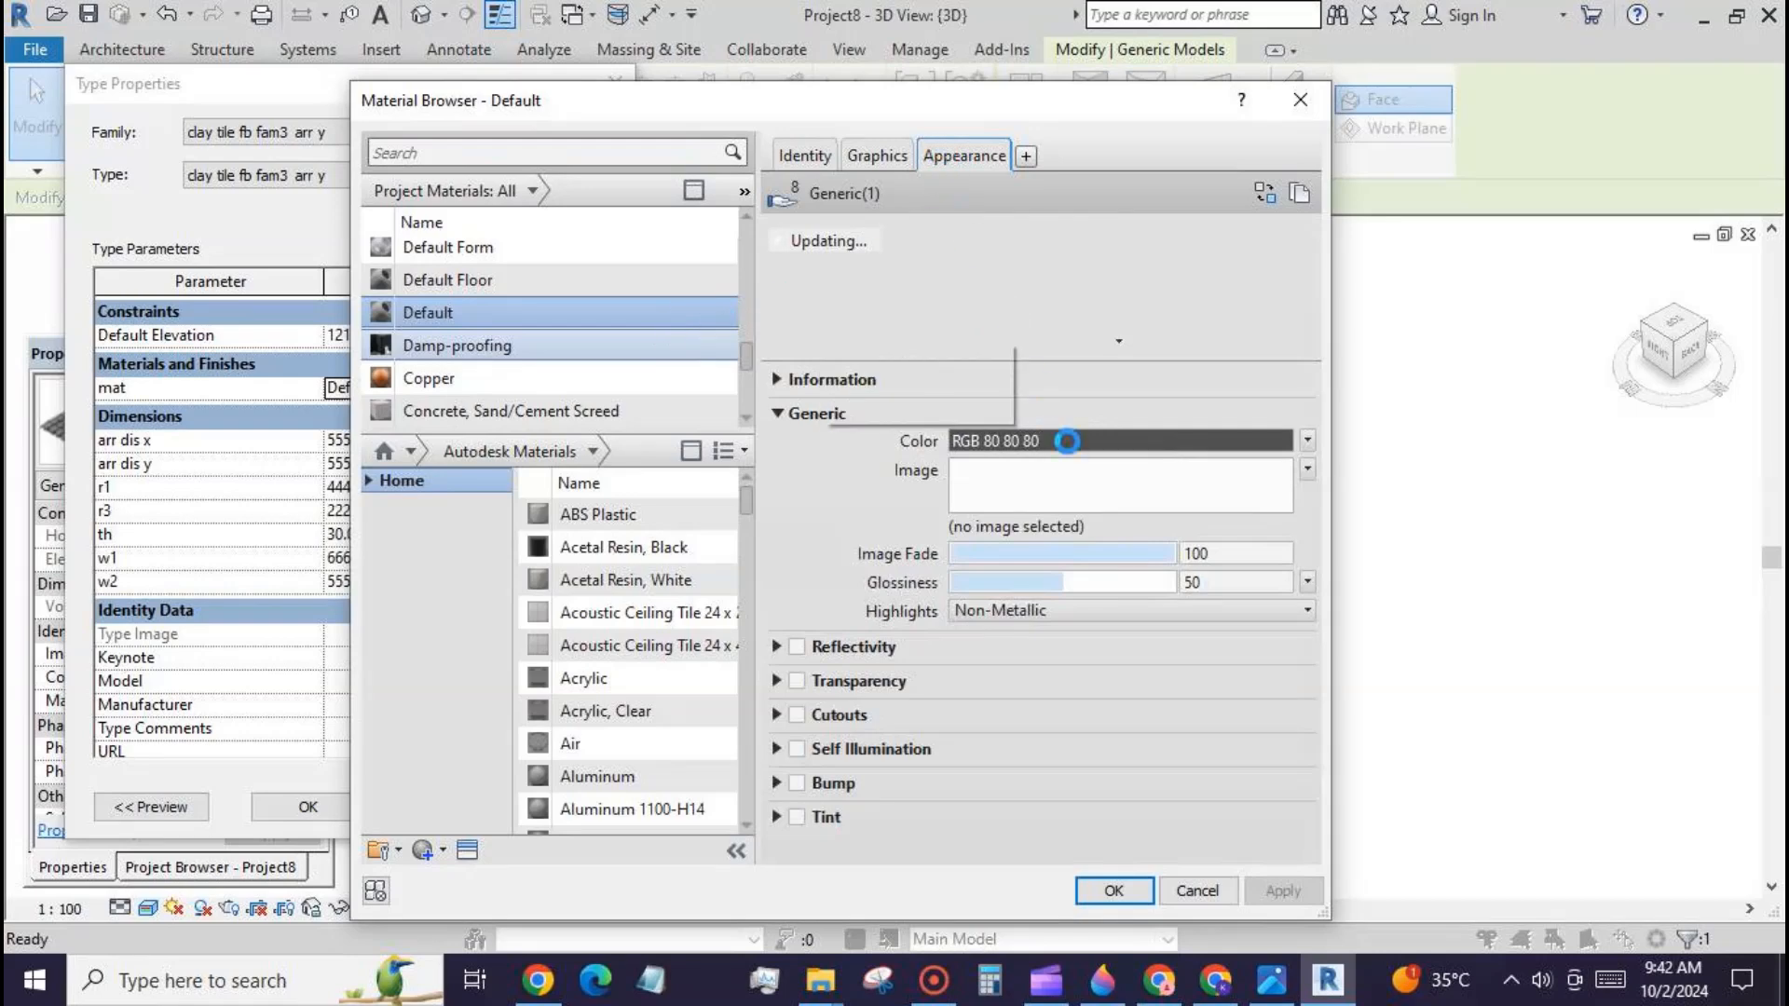
Step: Set the Default material's generic appearance color to a lightened shade of blue RGB 000-128-255 and accept the material and type properties
{"action": "left_click", "coordinate": [1066, 440]}
{"action": "left_click", "coordinate": [738, 322]}
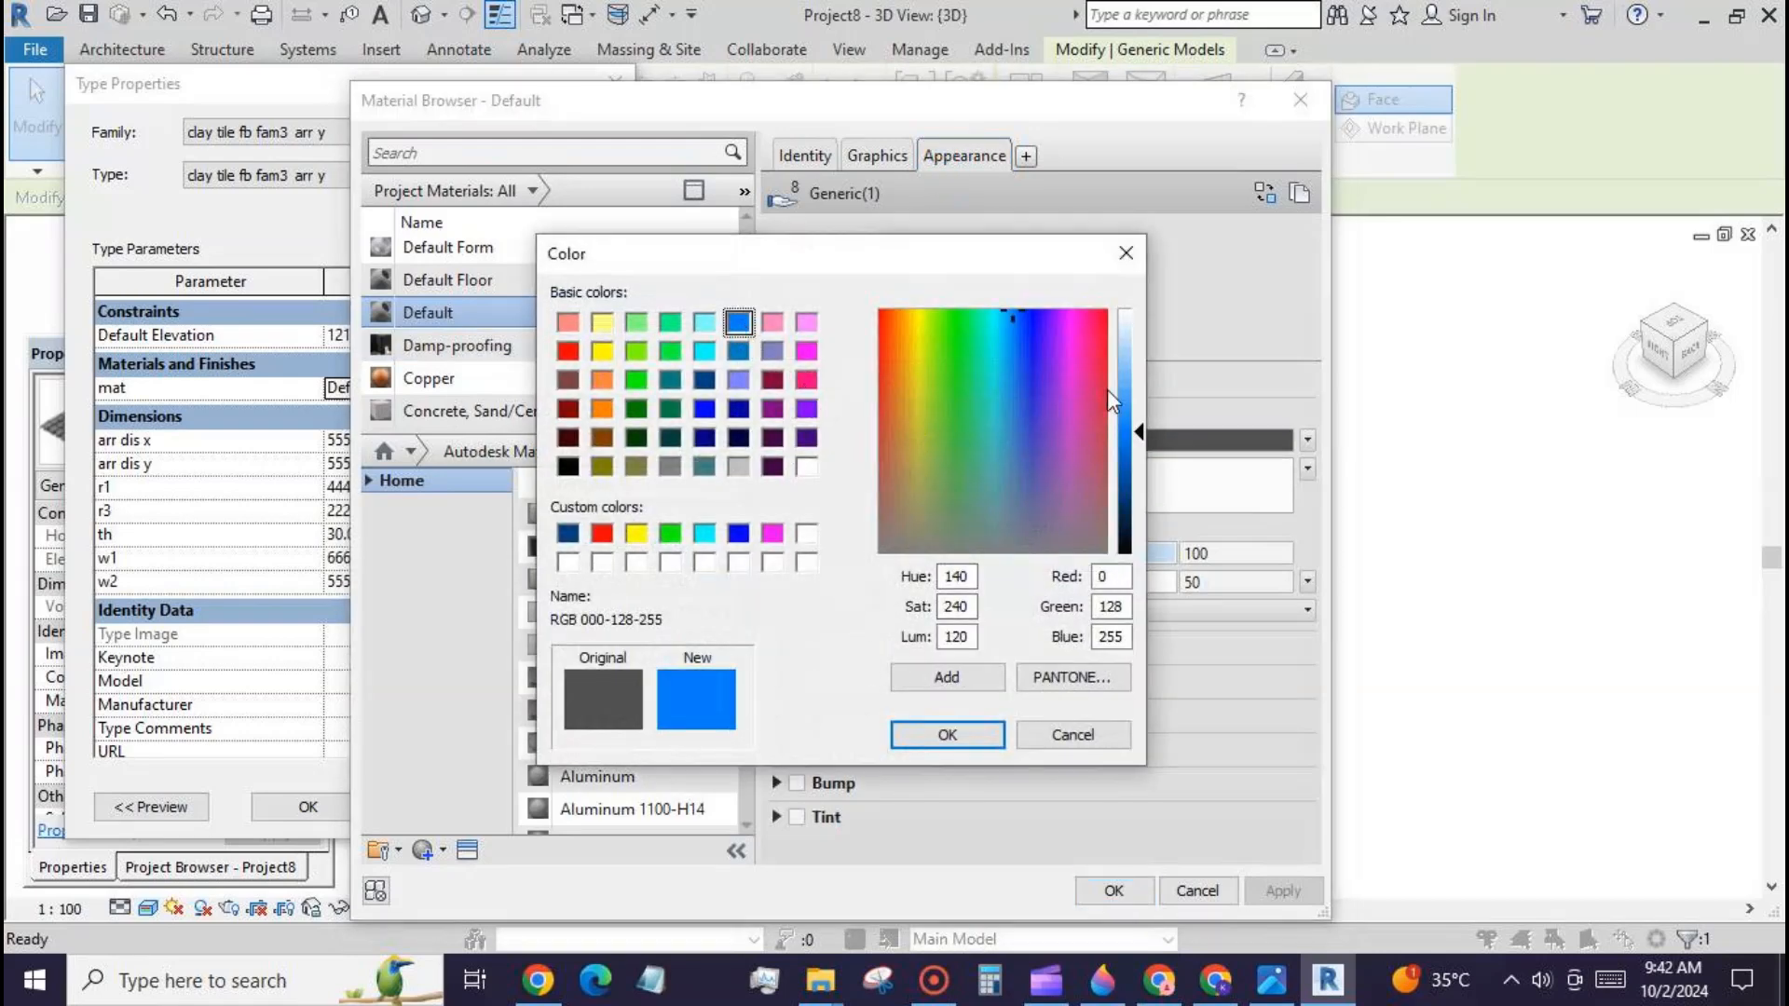
{"action": "left_click", "coordinate": [1125, 372]}
{"action": "left_click", "coordinate": [973, 736]}
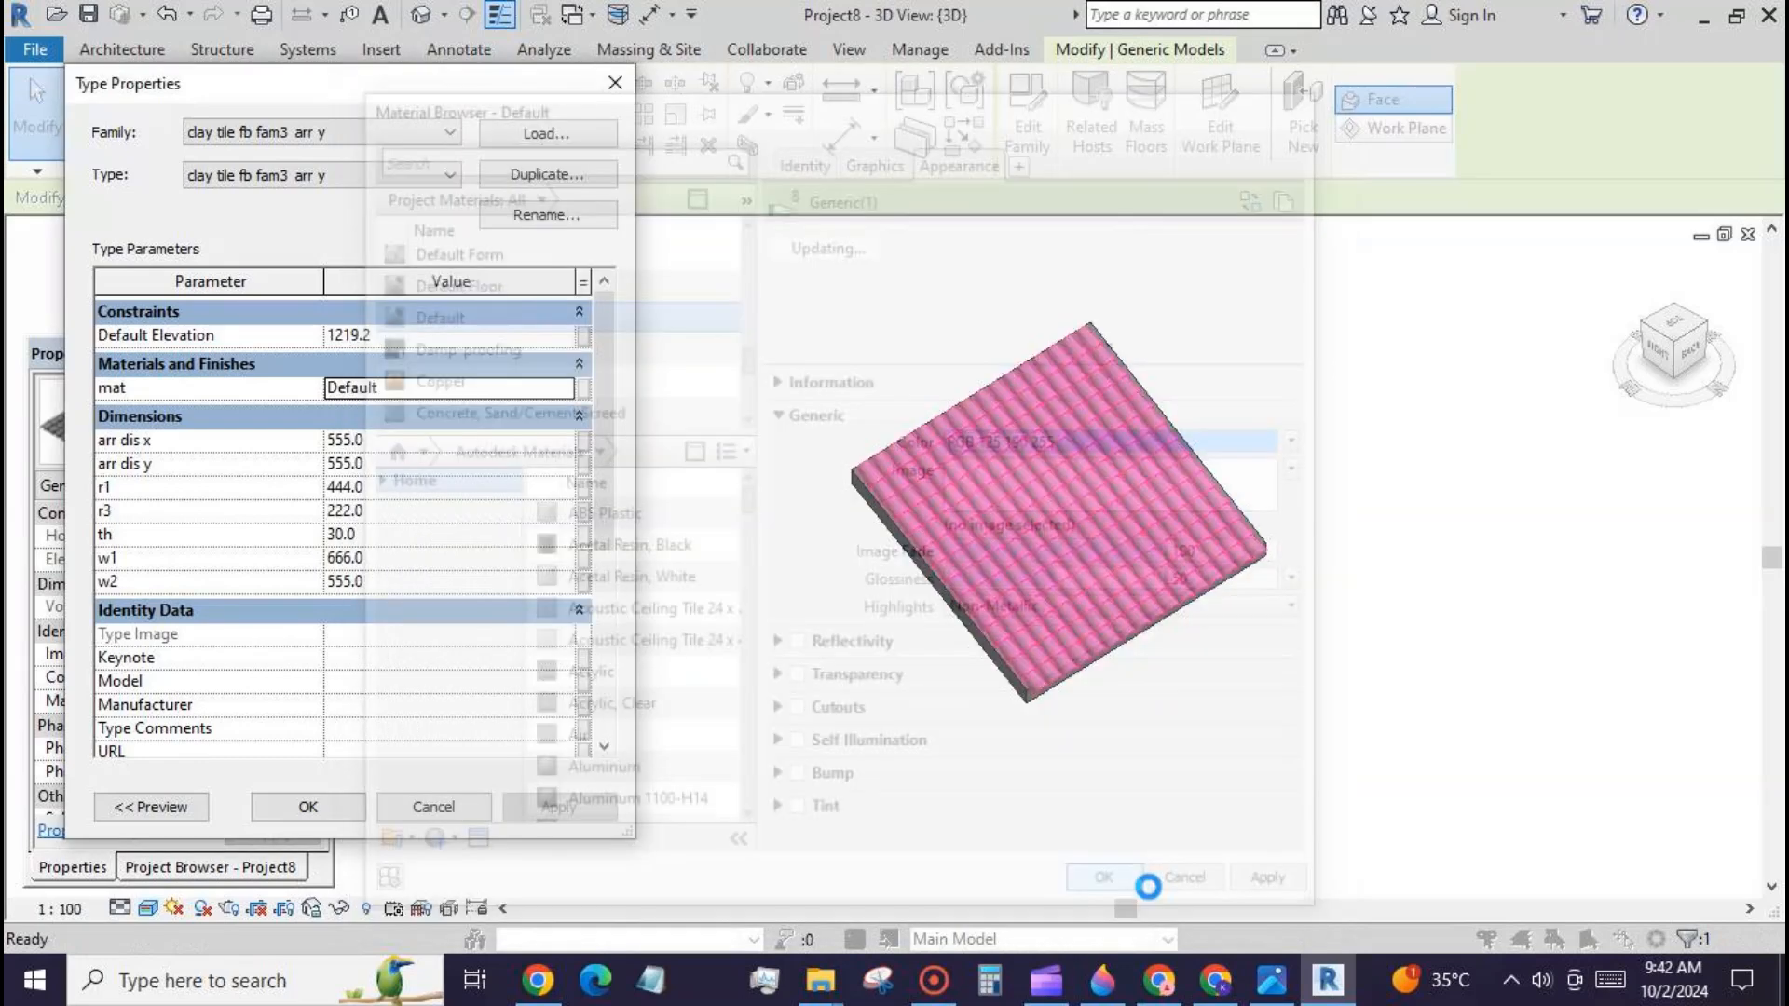
{"action": "left_click", "coordinate": [612, 809]}
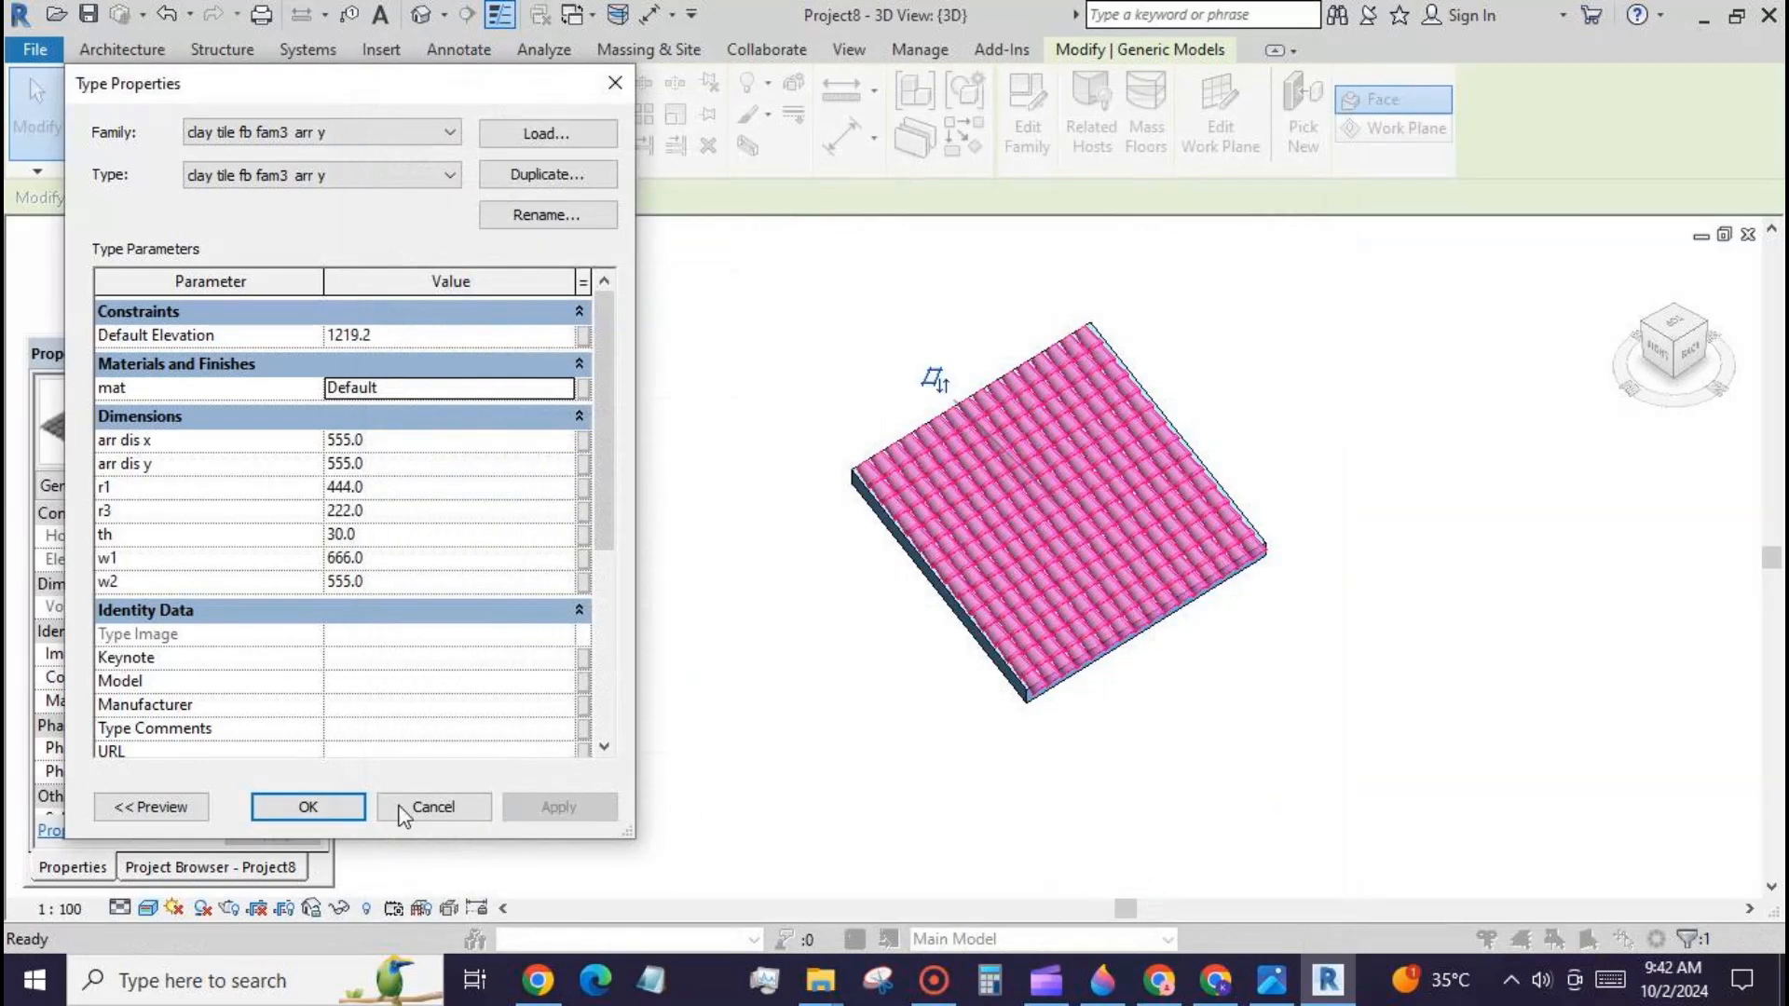
{"action": "left_click", "coordinate": [304, 809]}
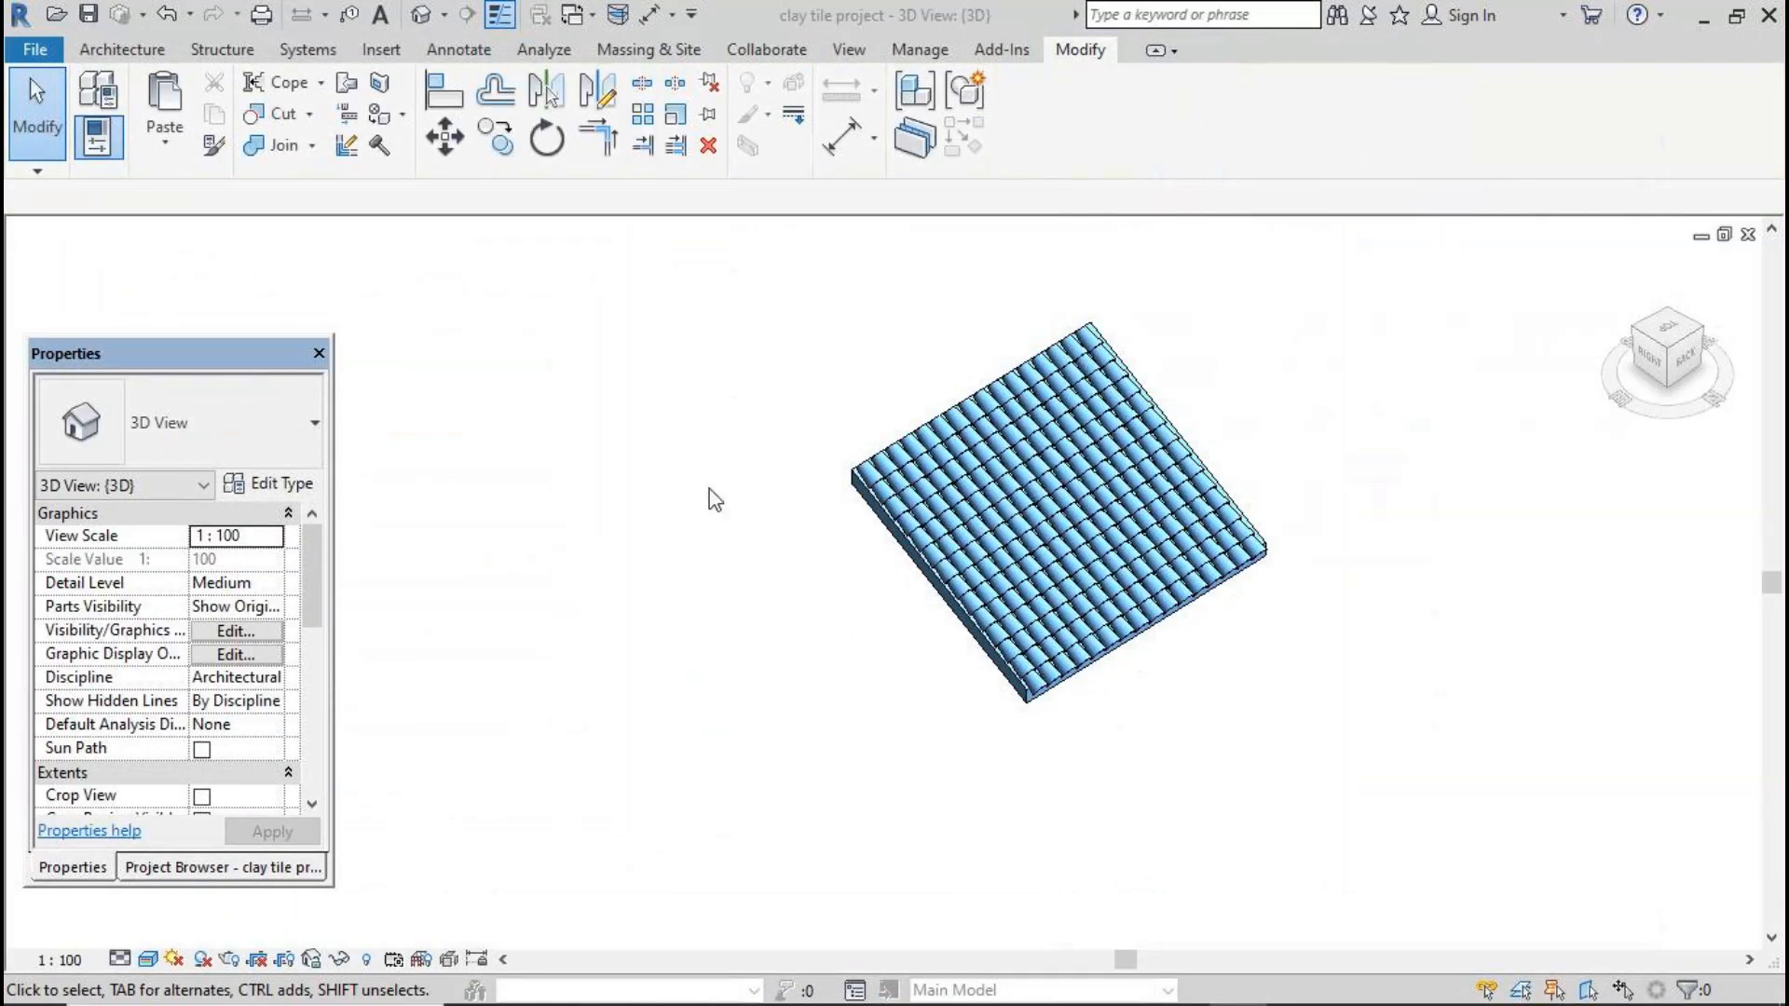
{"action": "scroll", "coordinate": [722, 370], "scroll_direction": "down", "scroll_amount": 4}
{"action": "scroll", "coordinate": [826, 362], "scroll_direction": "up", "scroll_amount": 5}
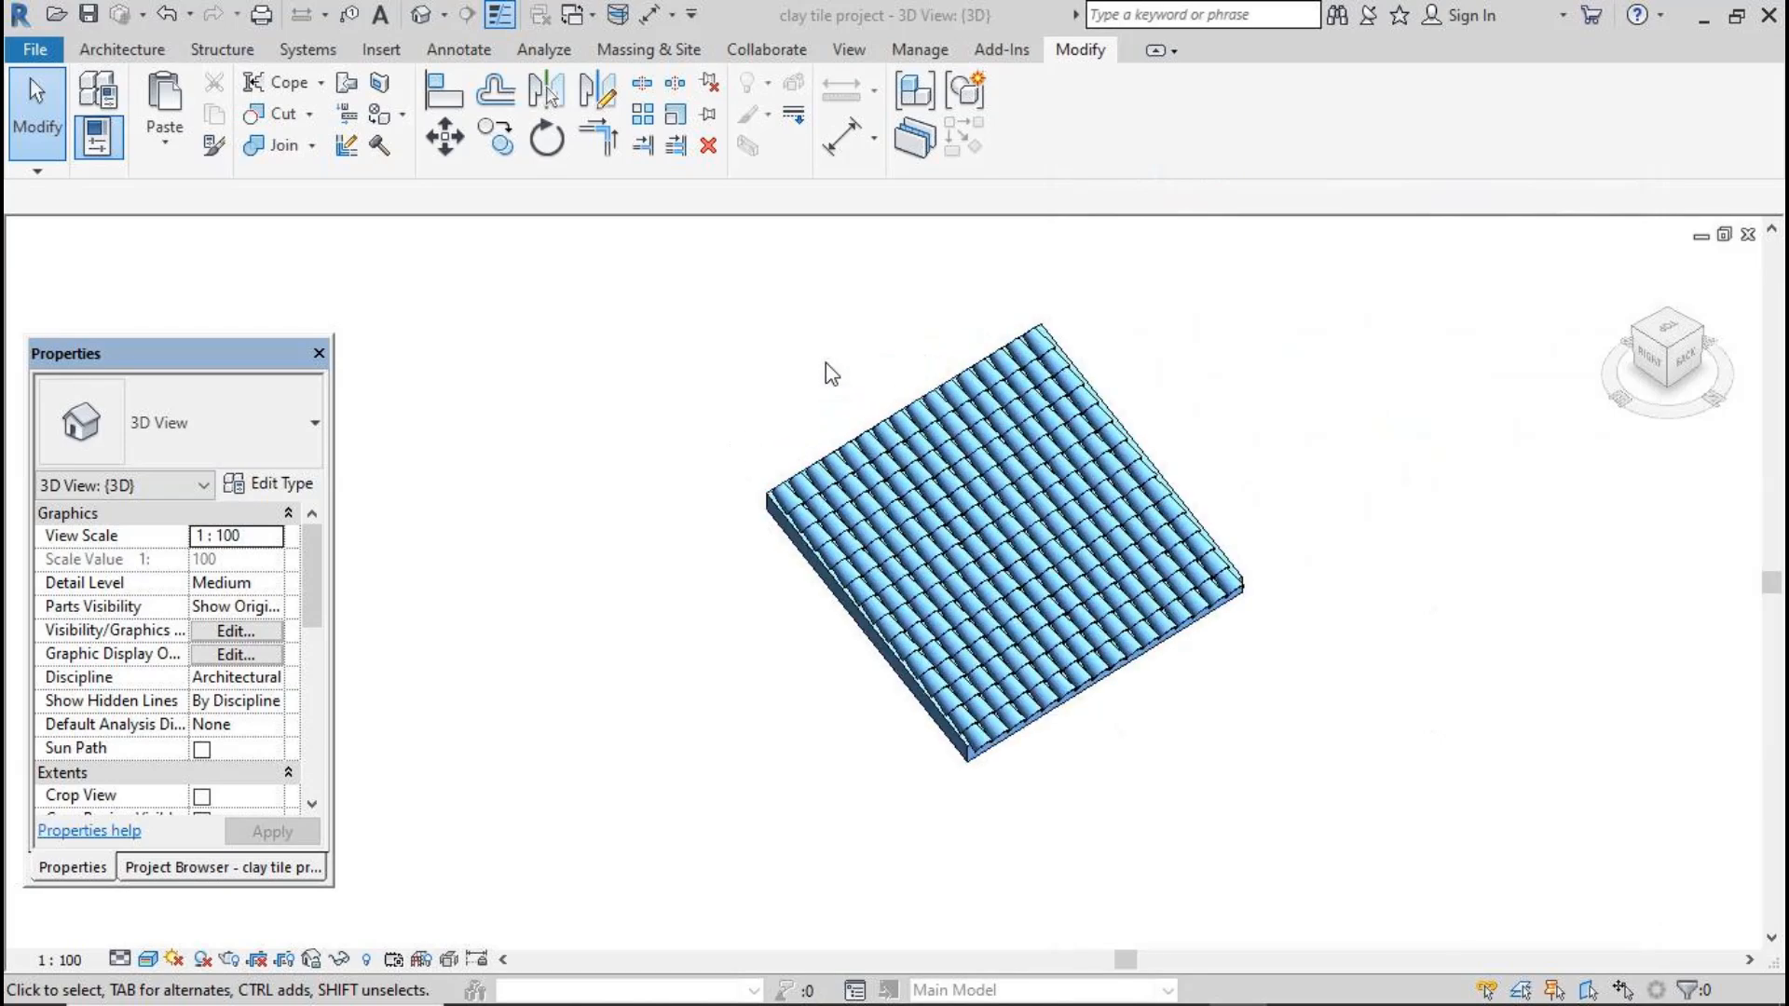
{"action": "scroll", "coordinate": [816, 363], "scroll_direction": "up", "scroll_amount": 1}
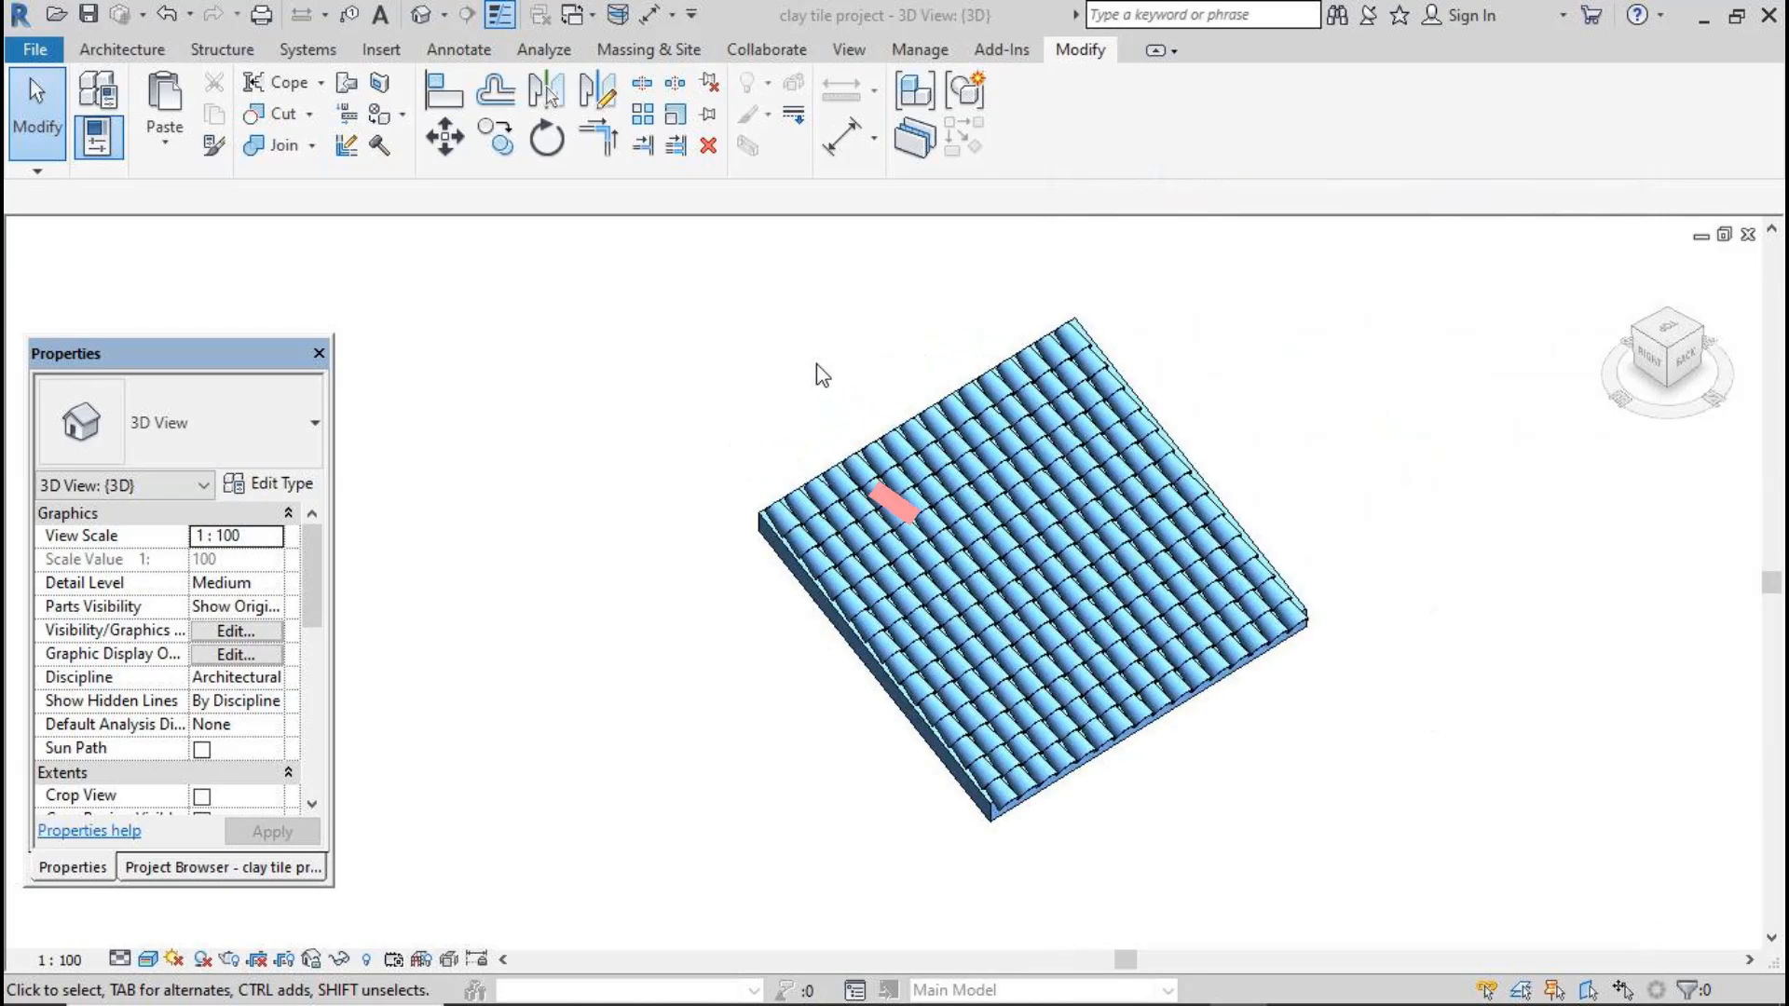